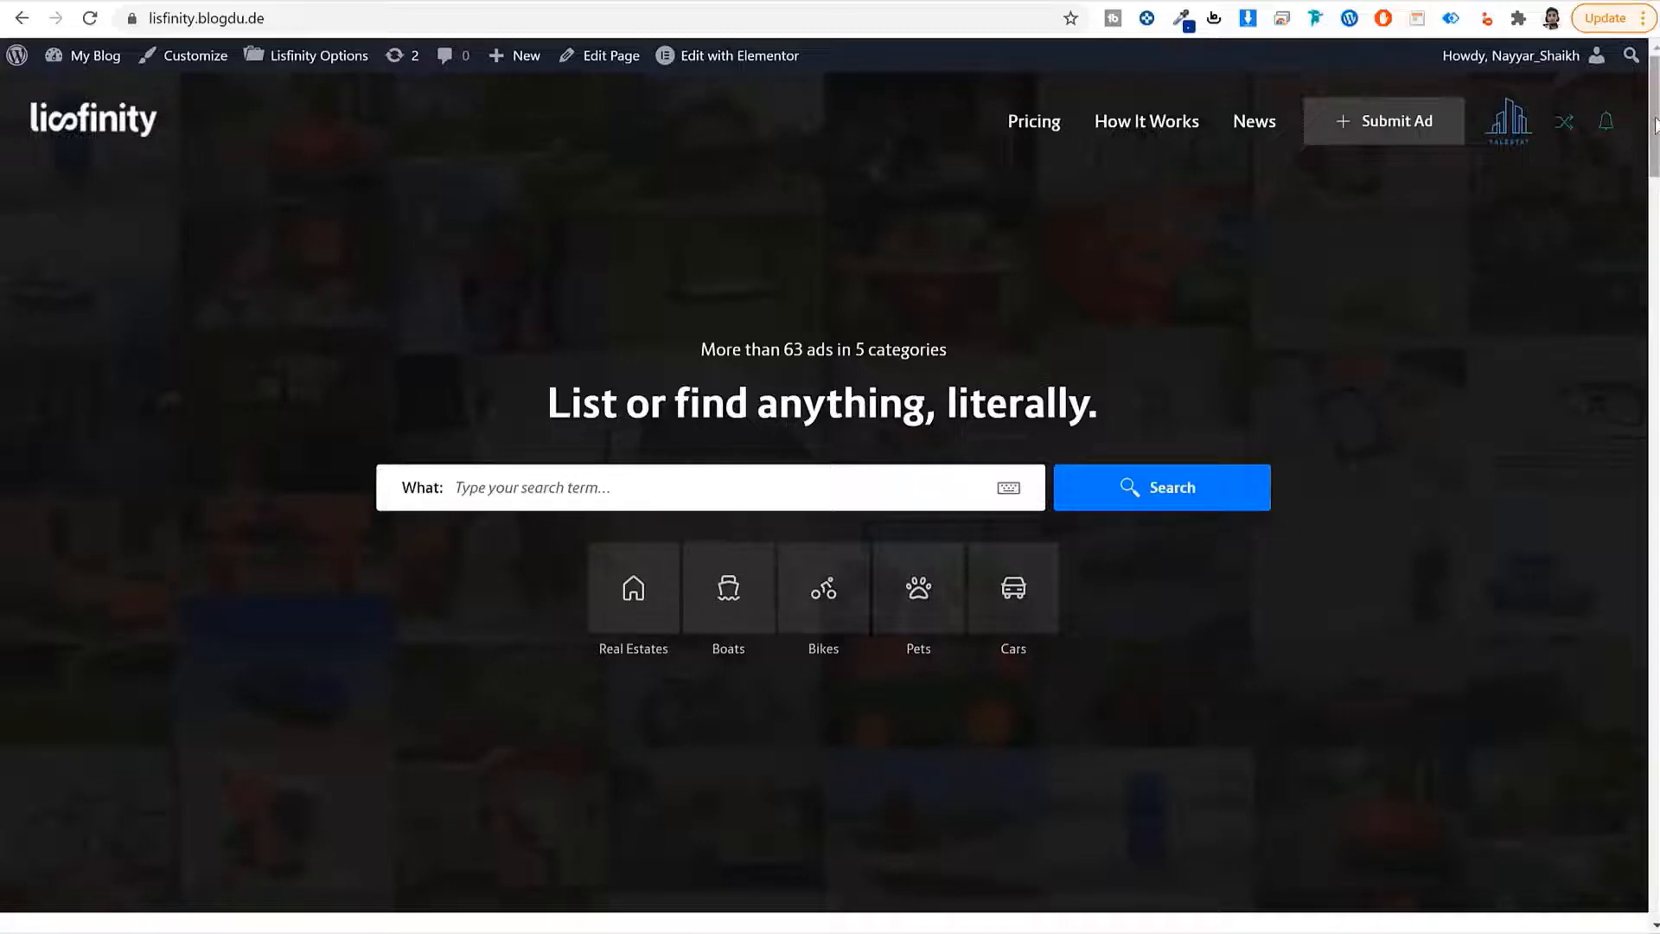
Leave the homepage via Submit Ad to reach the account Packages page.
mouse_move(1655, 126)
mouse_down()
mouse_move(1634, 516)
mouse_move(1656, 653)
mouse_move(1655, 121)
mouse_up()
click(1371, 140)
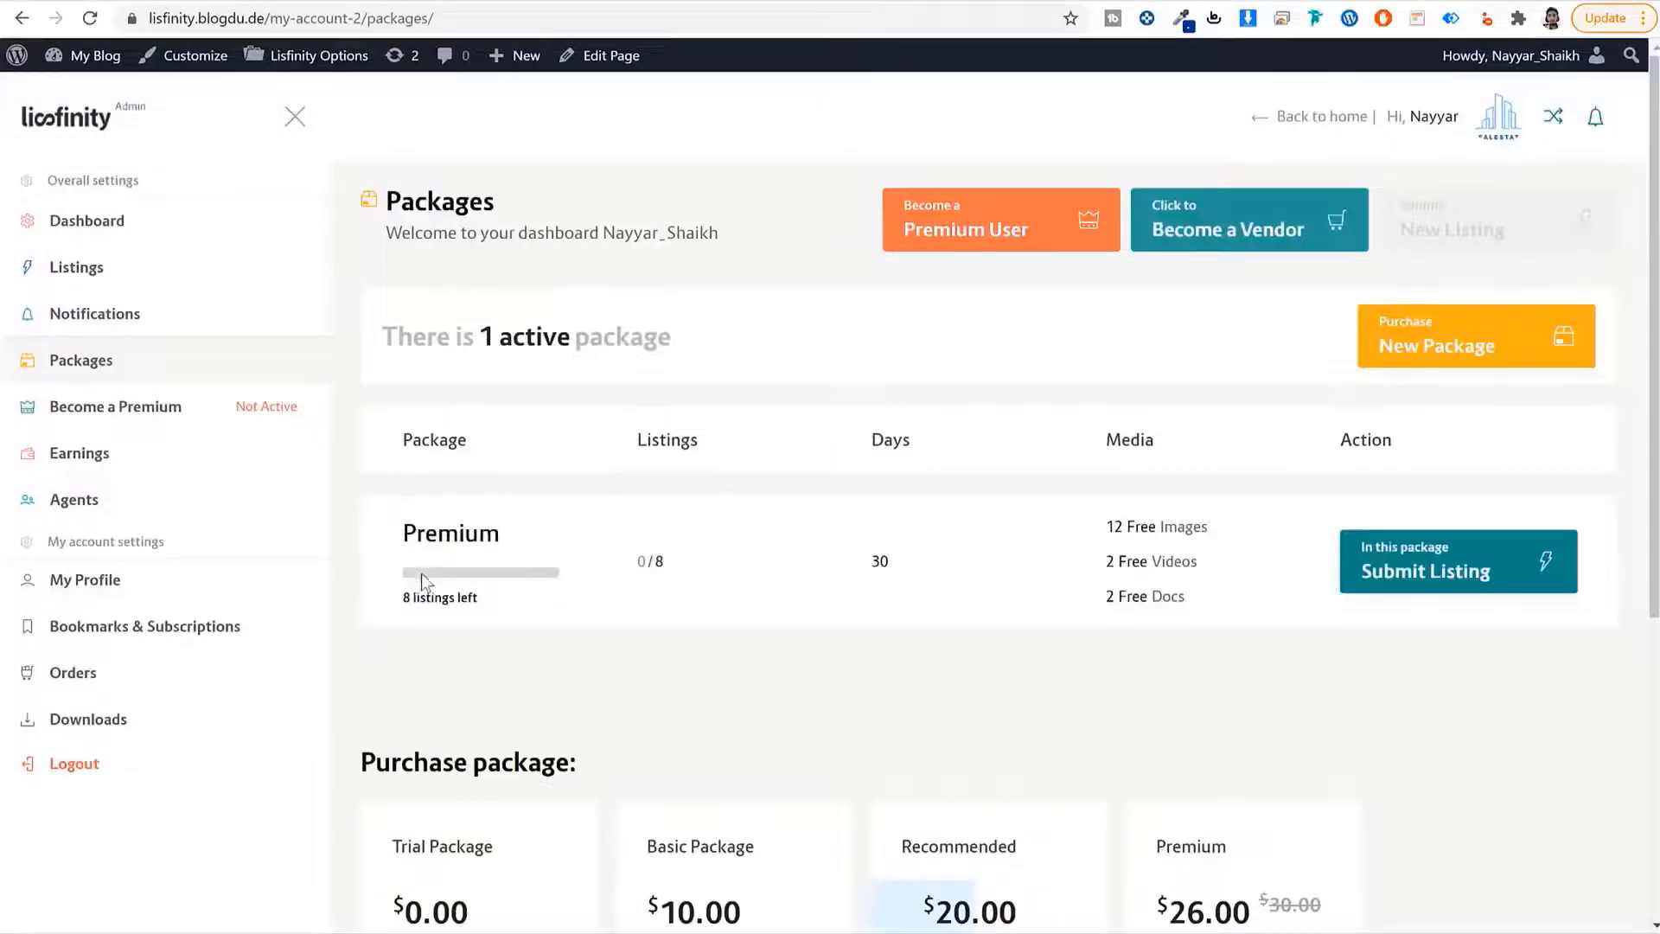
drag(504, 538, 399, 537)
scroll(611, 588, down, 5)
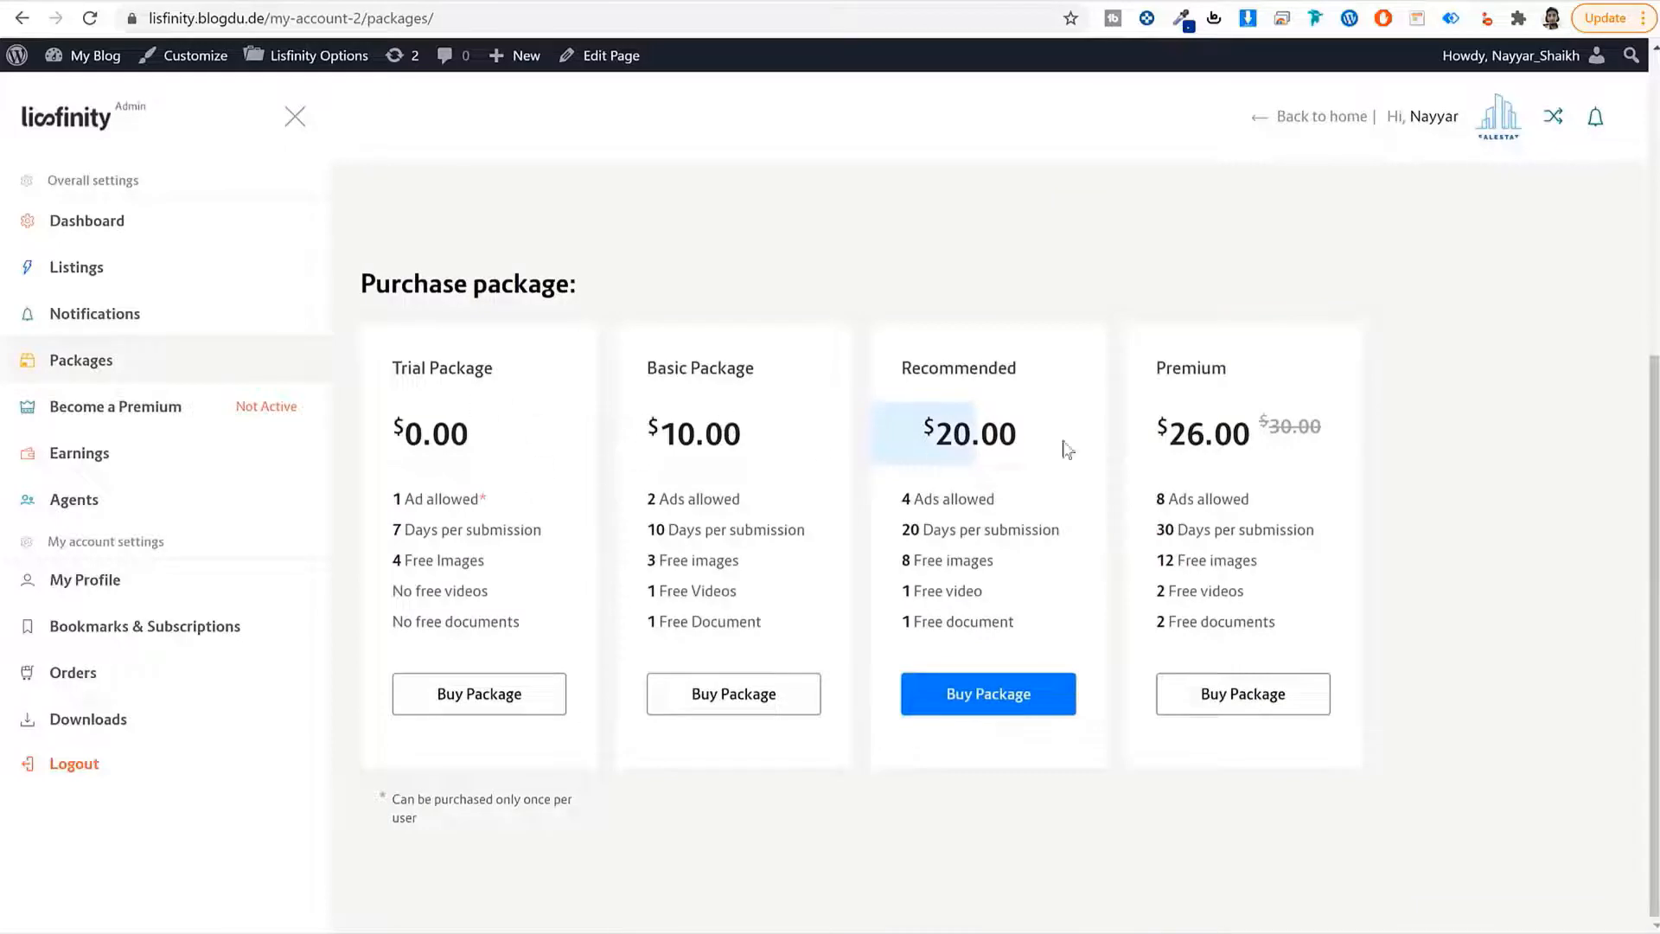
drag(497, 380, 386, 377)
click(516, 374)
drag(521, 502, 364, 503)
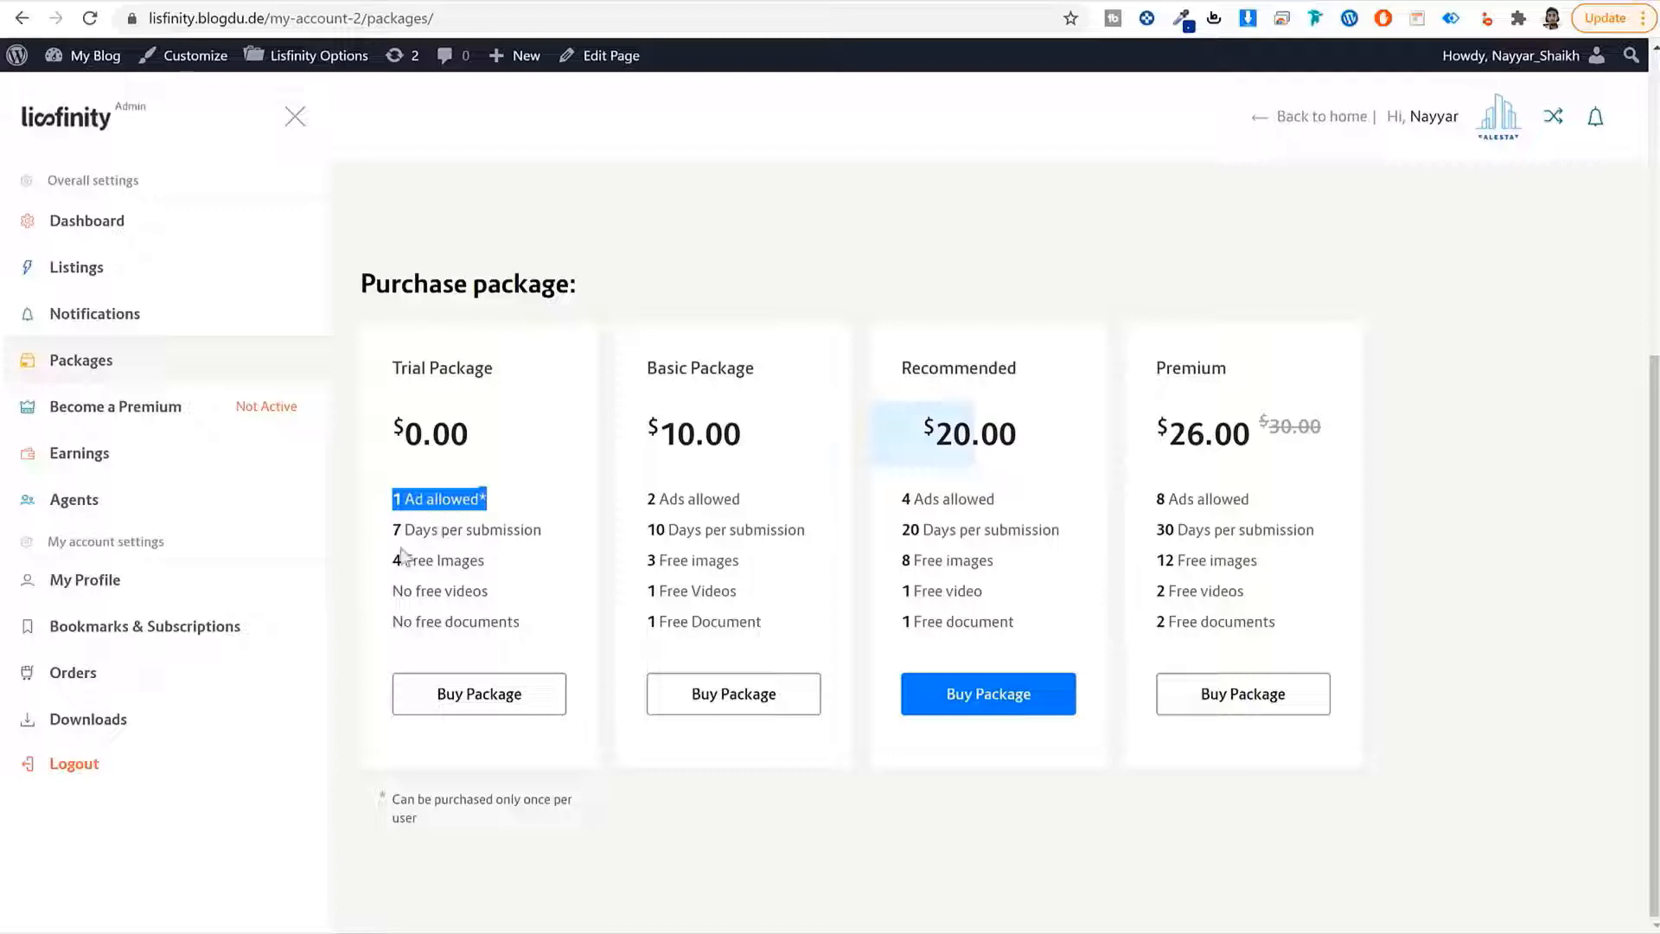
drag(393, 531, 513, 584)
click(510, 577)
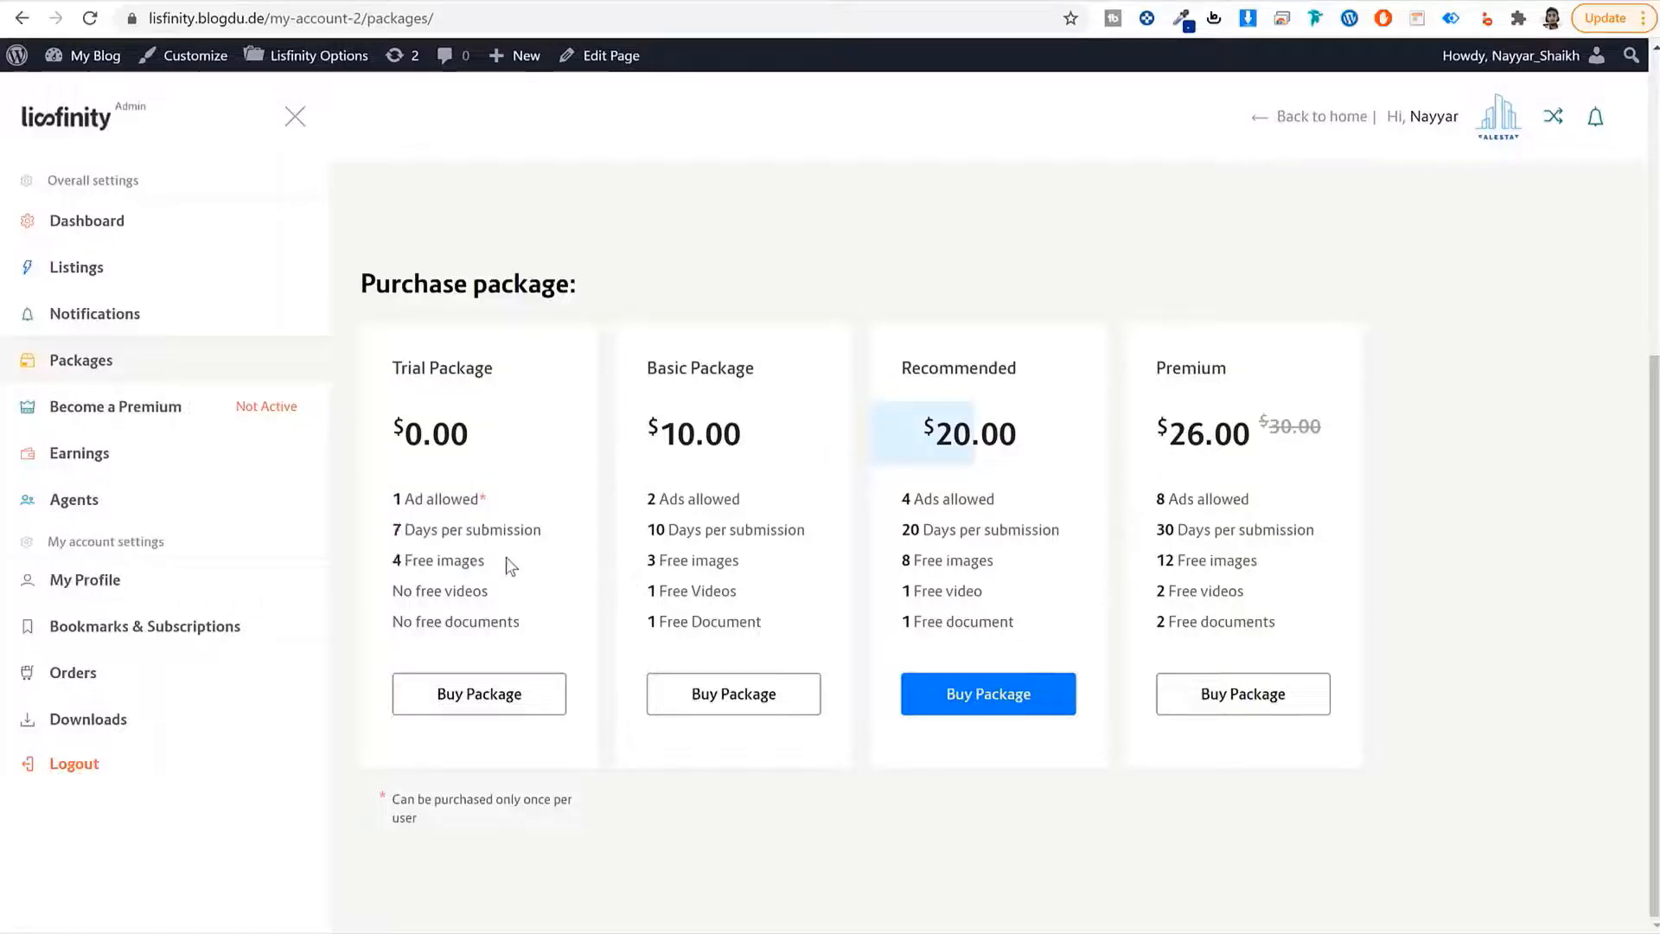
drag(553, 531, 383, 536)
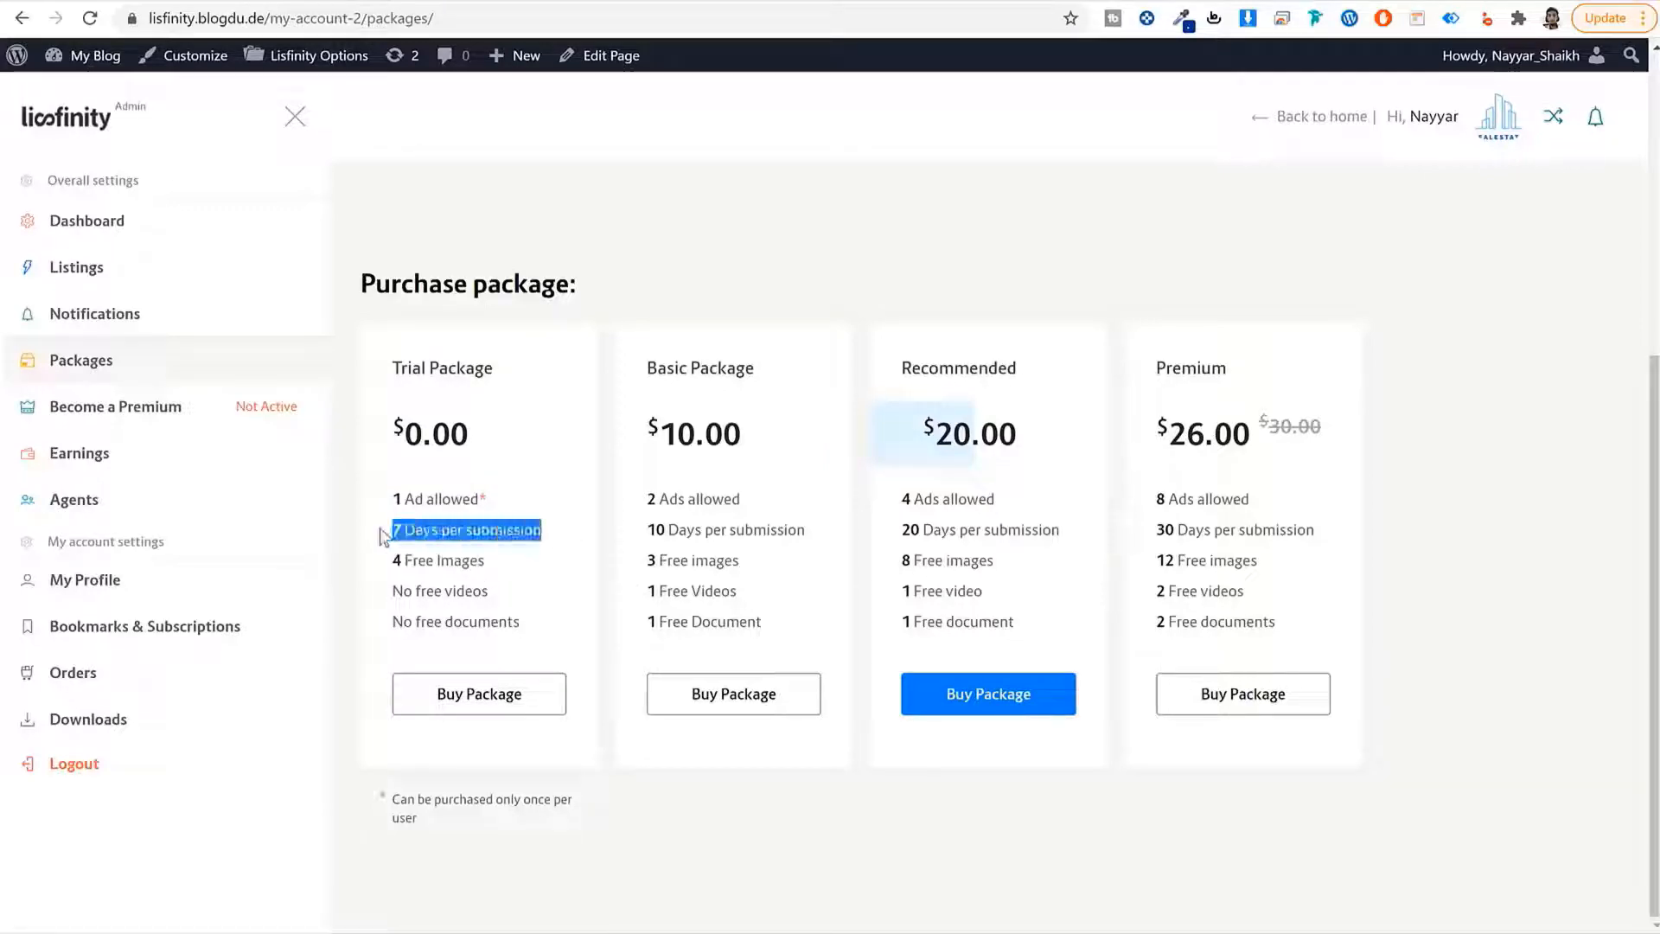
drag(490, 562, 530, 619)
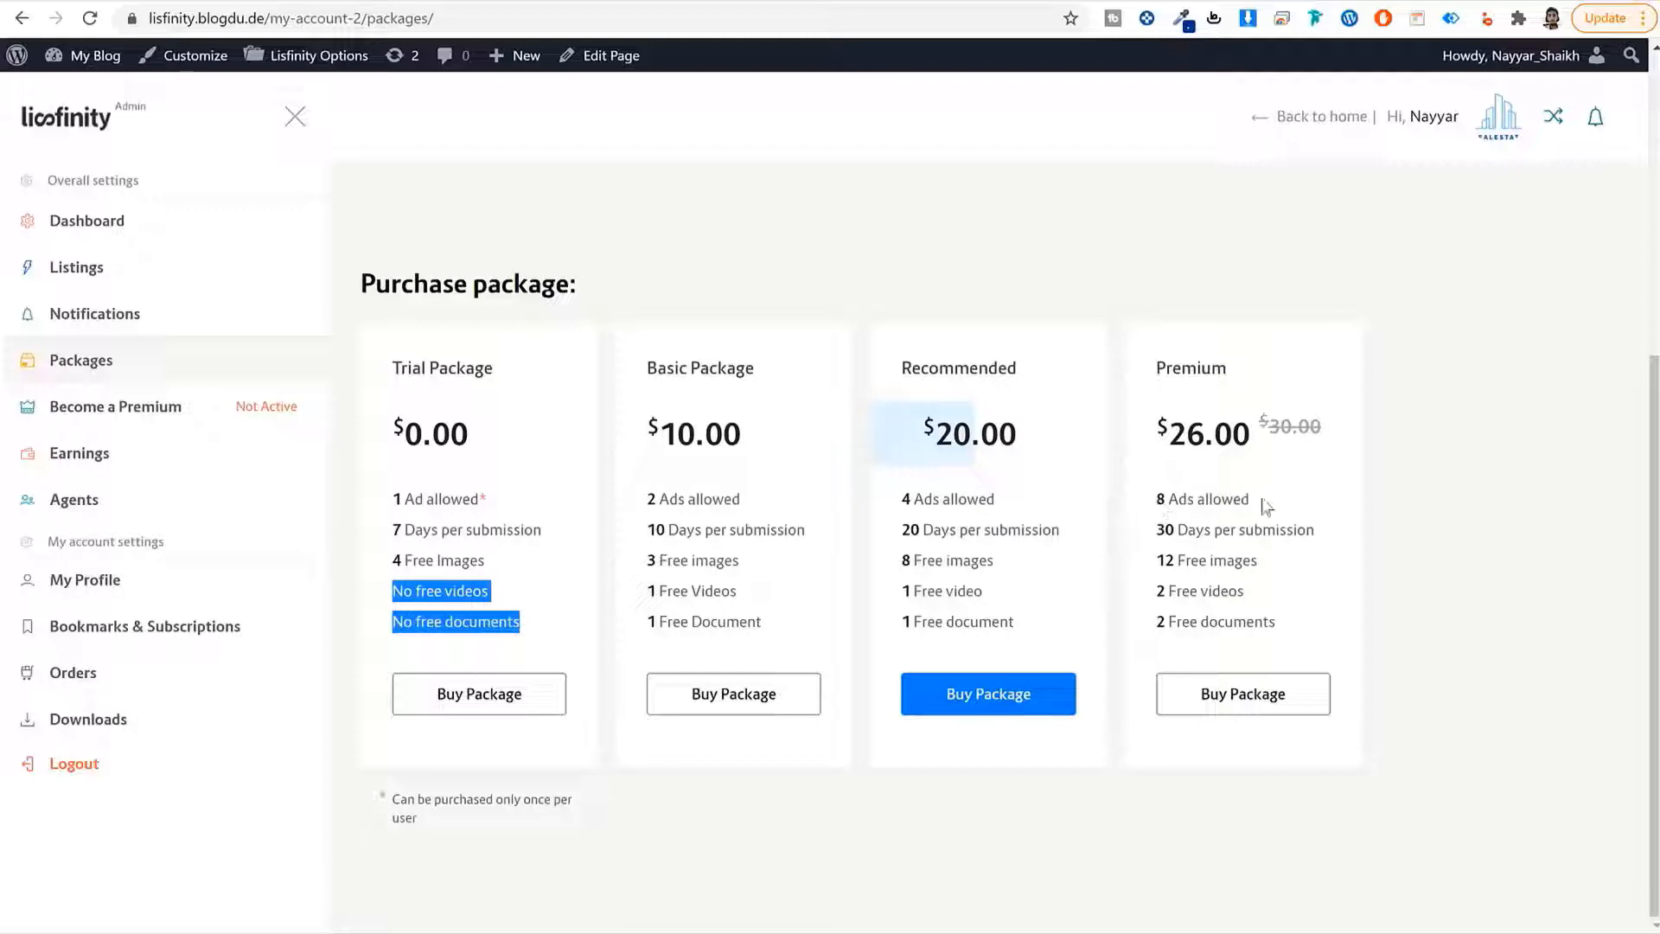
drag(1159, 508, 1312, 530)
double_click(1311, 530)
drag(1155, 524, 1156, 529)
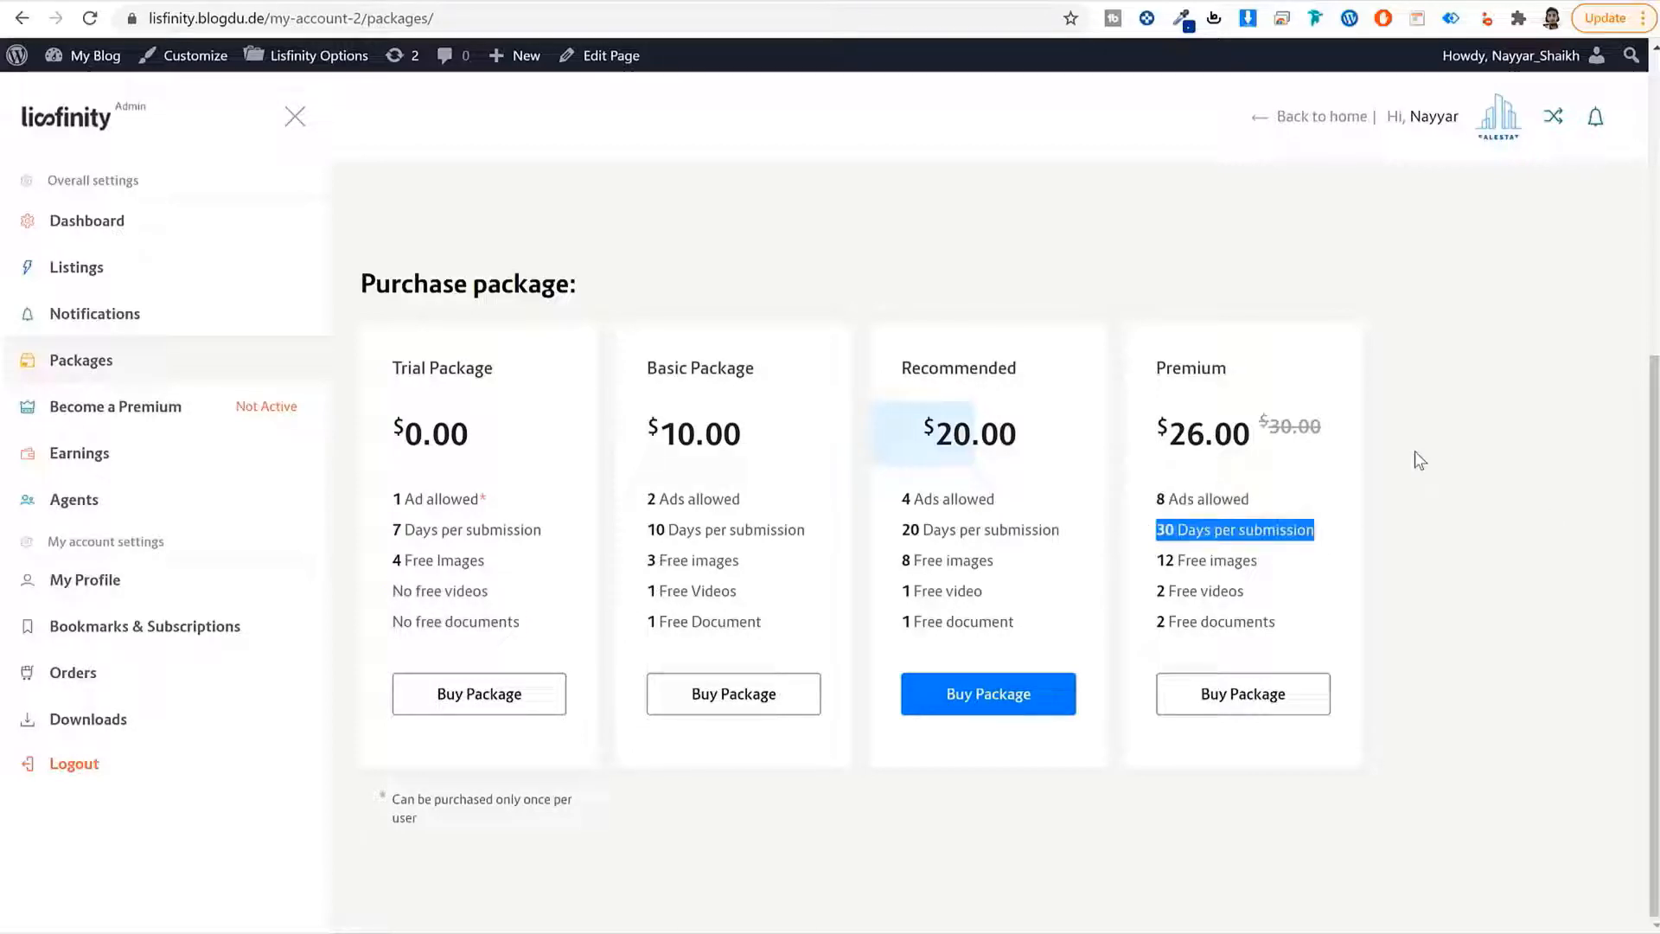
drag(1258, 561, 1164, 563)
click(951, 516)
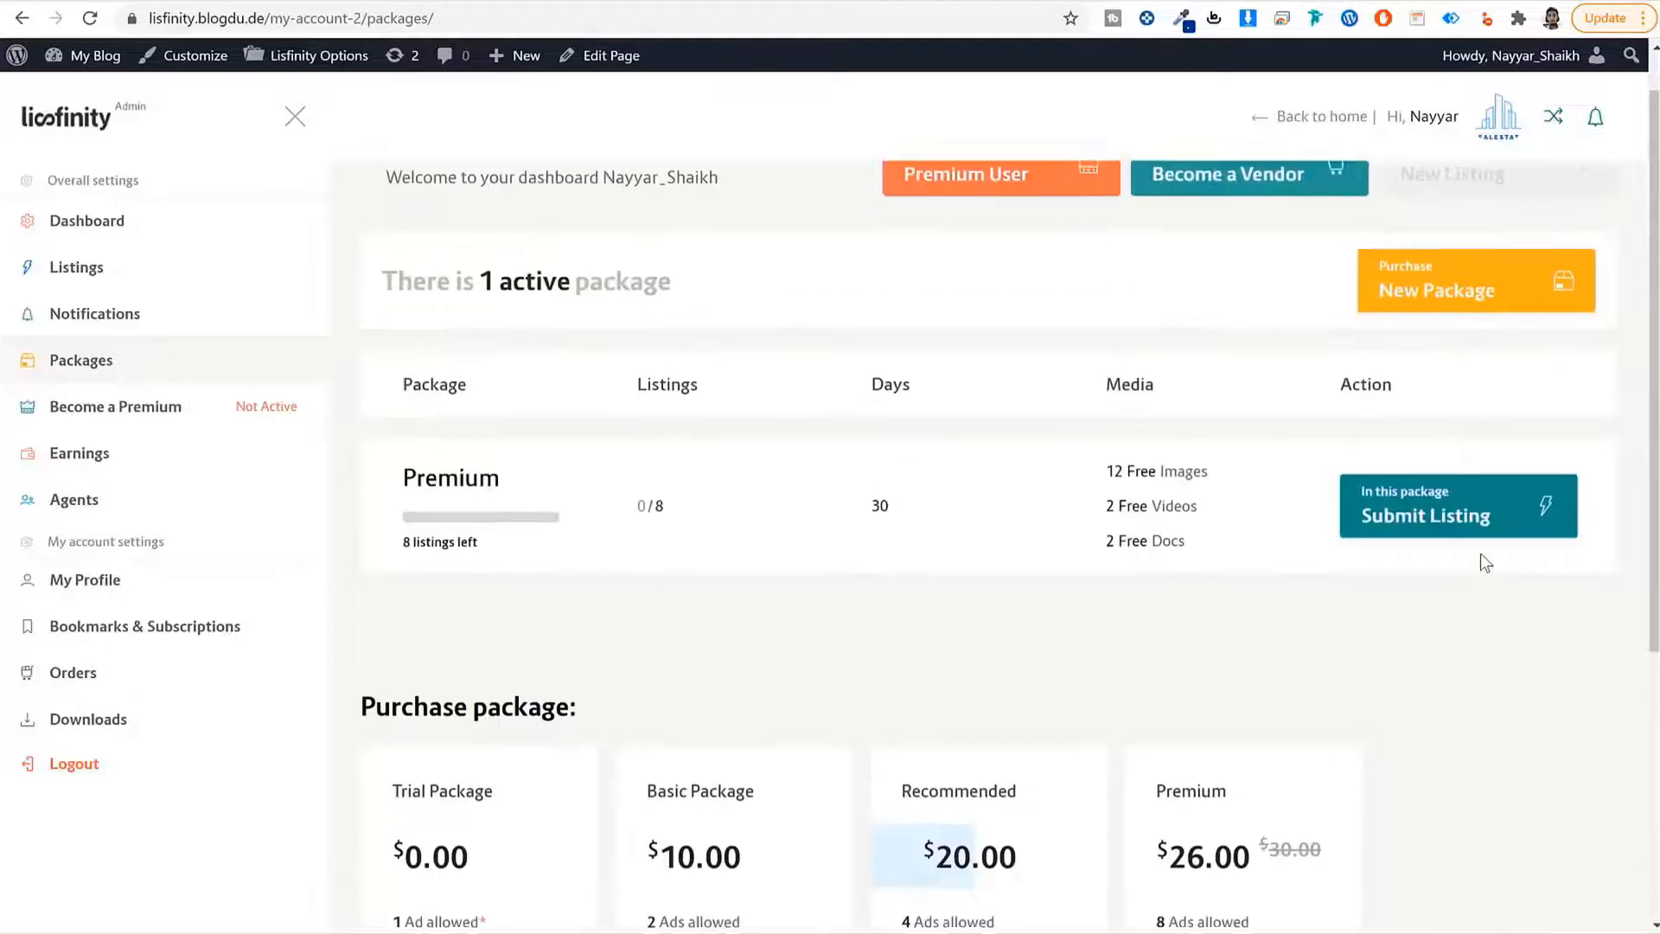
drag(522, 543, 398, 538)
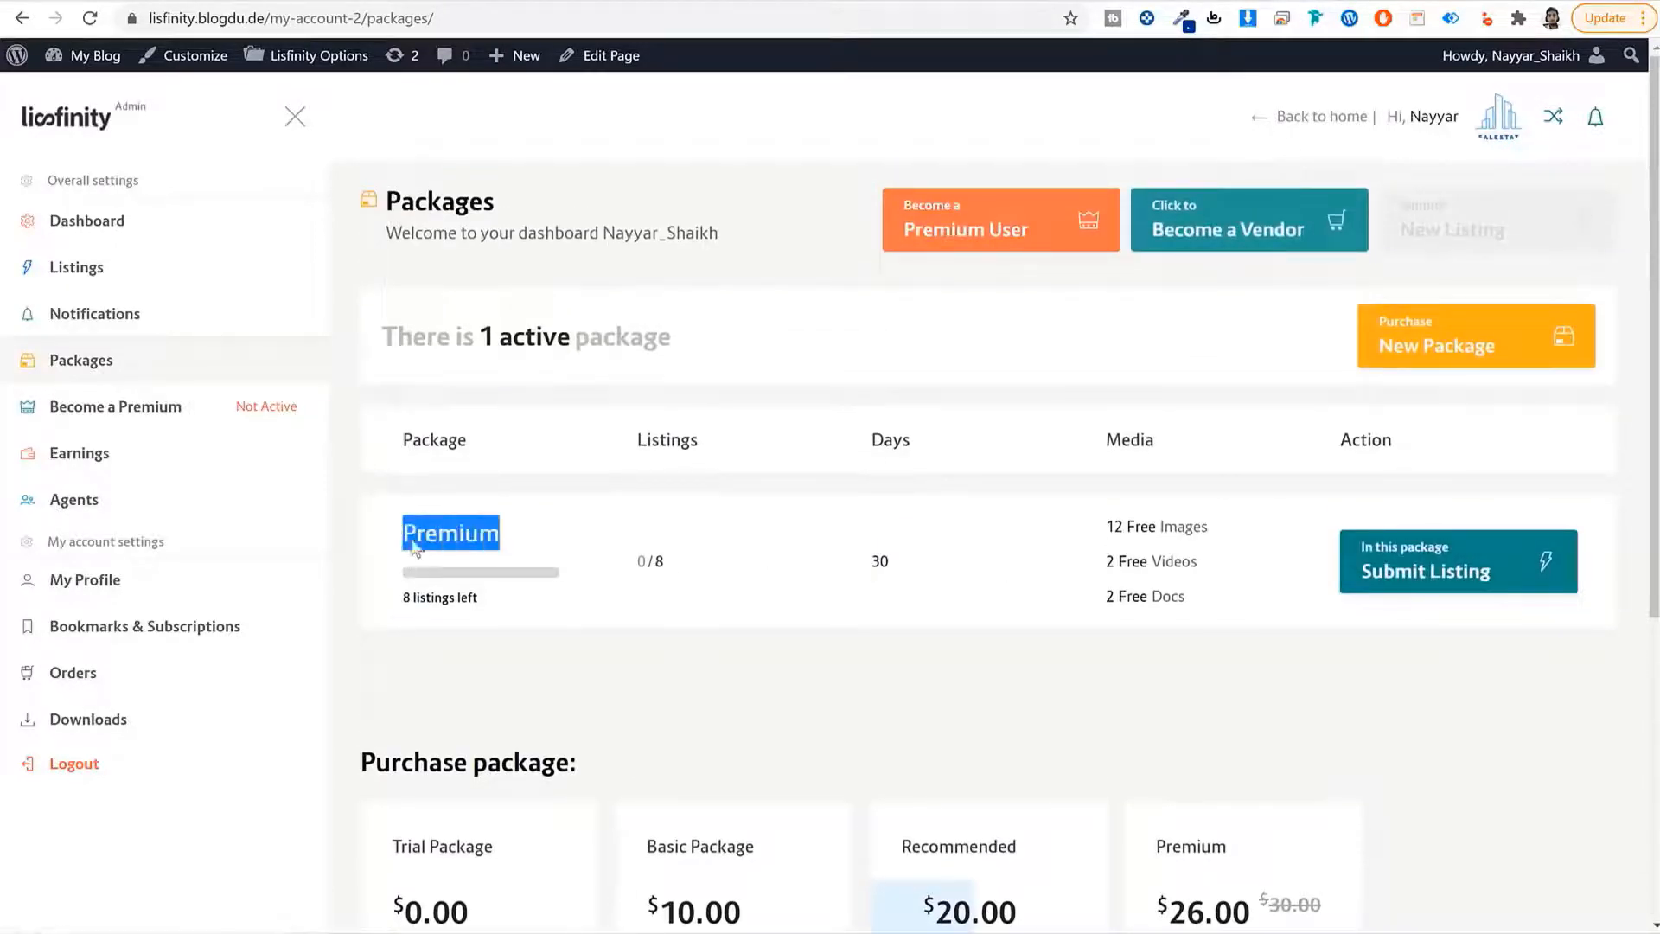
Start a listing under the active Premium package and look over the General step.
click(1462, 565)
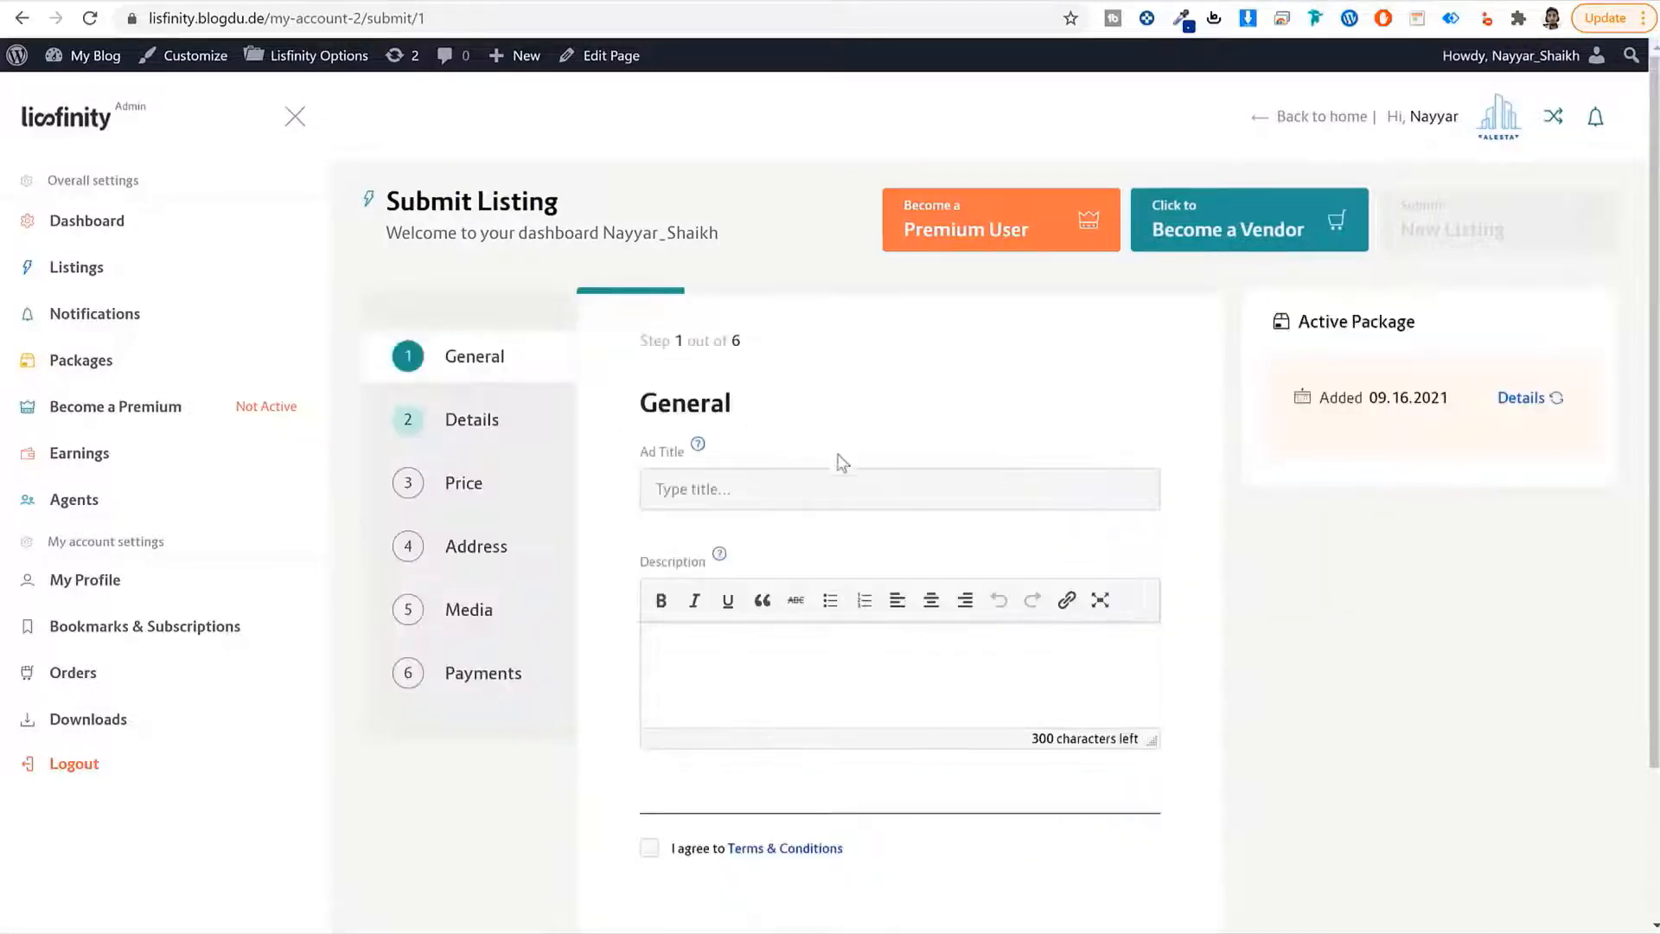
scroll(834, 458, down, 2)
scroll(789, 511, up, 2)
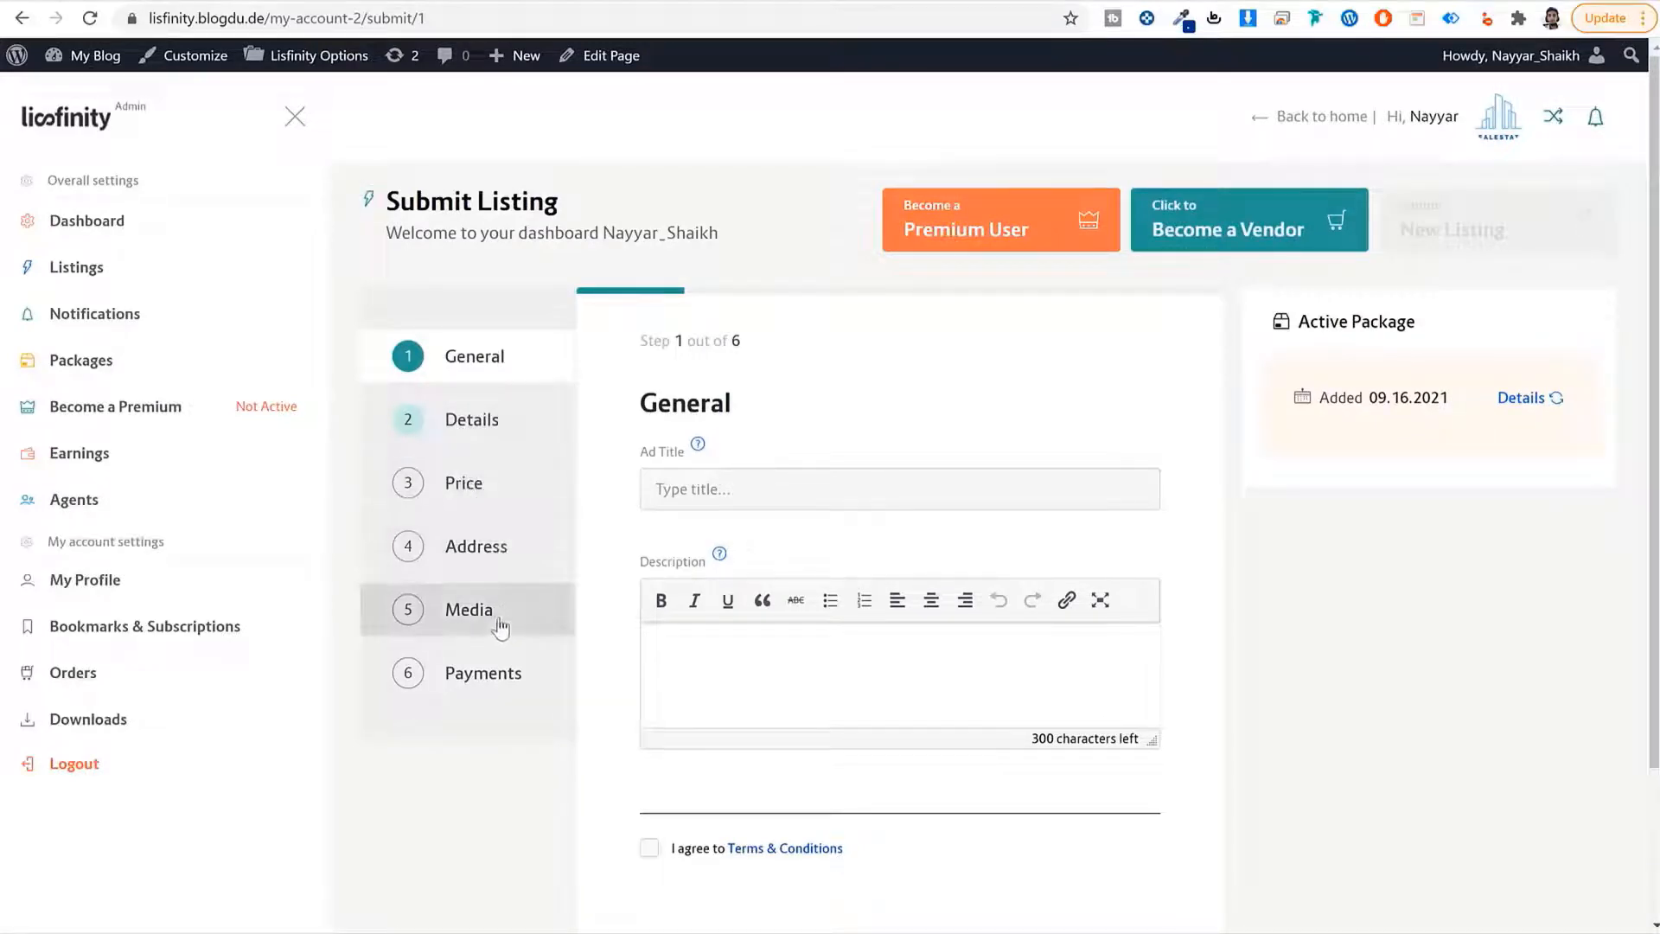
scroll(852, 678, down, 2)
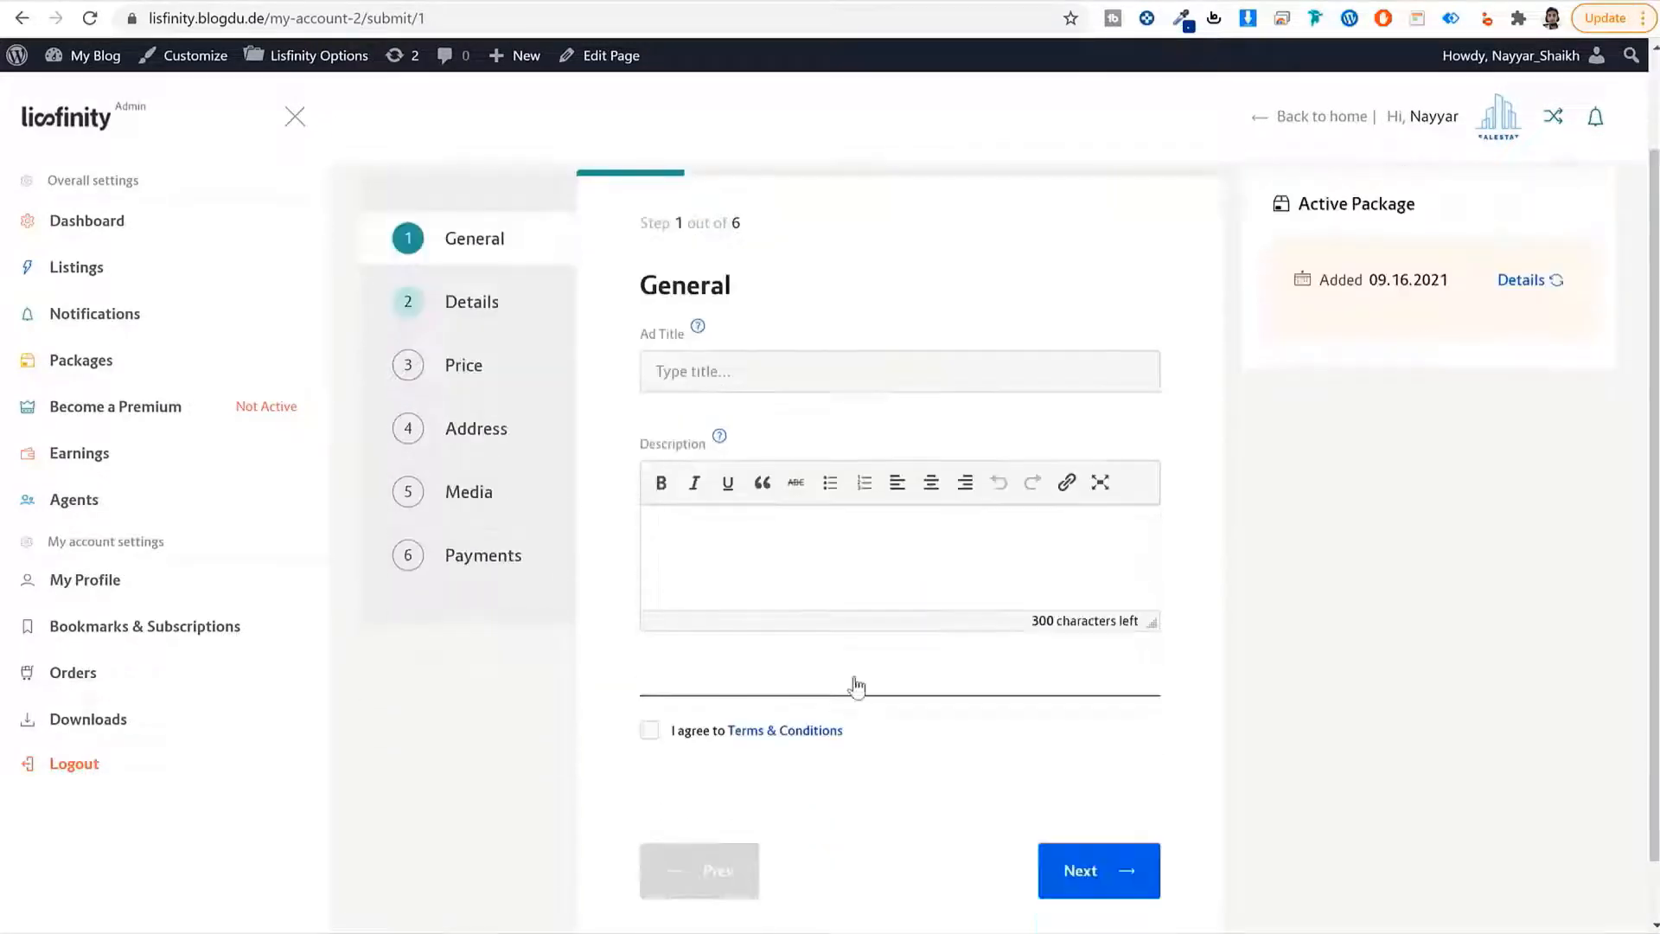
scroll(1189, 363, up, 2)
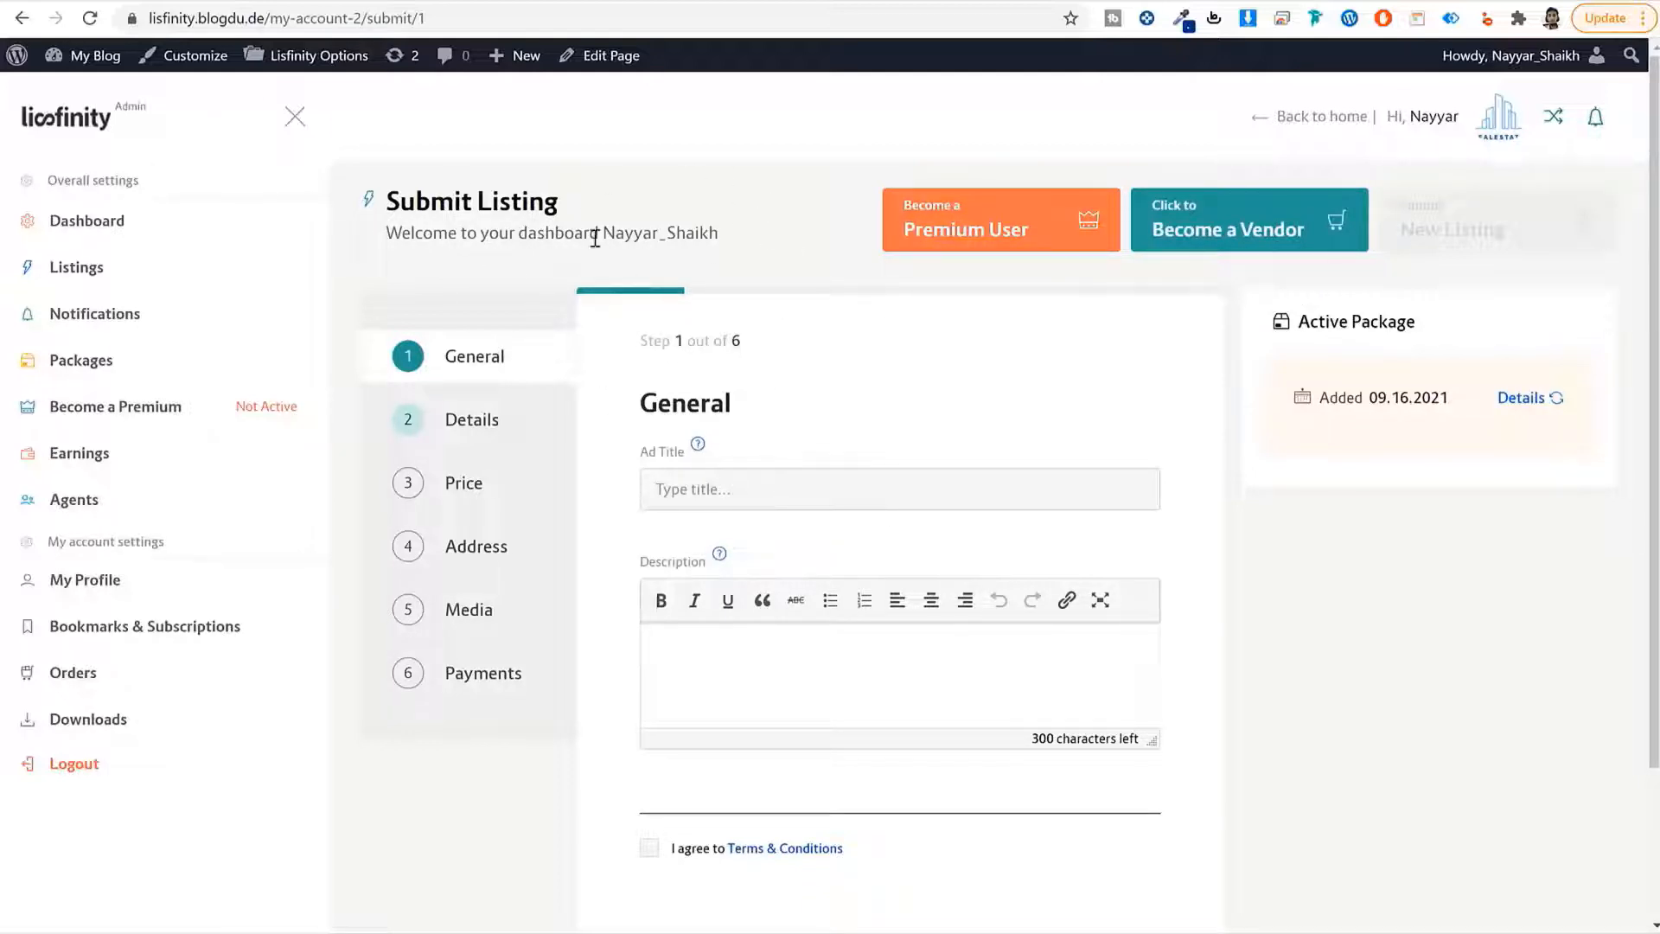
Review the Dashboard stats and chart, highlighting the zero bids and zero messages, then go to Listings.
click(147, 230)
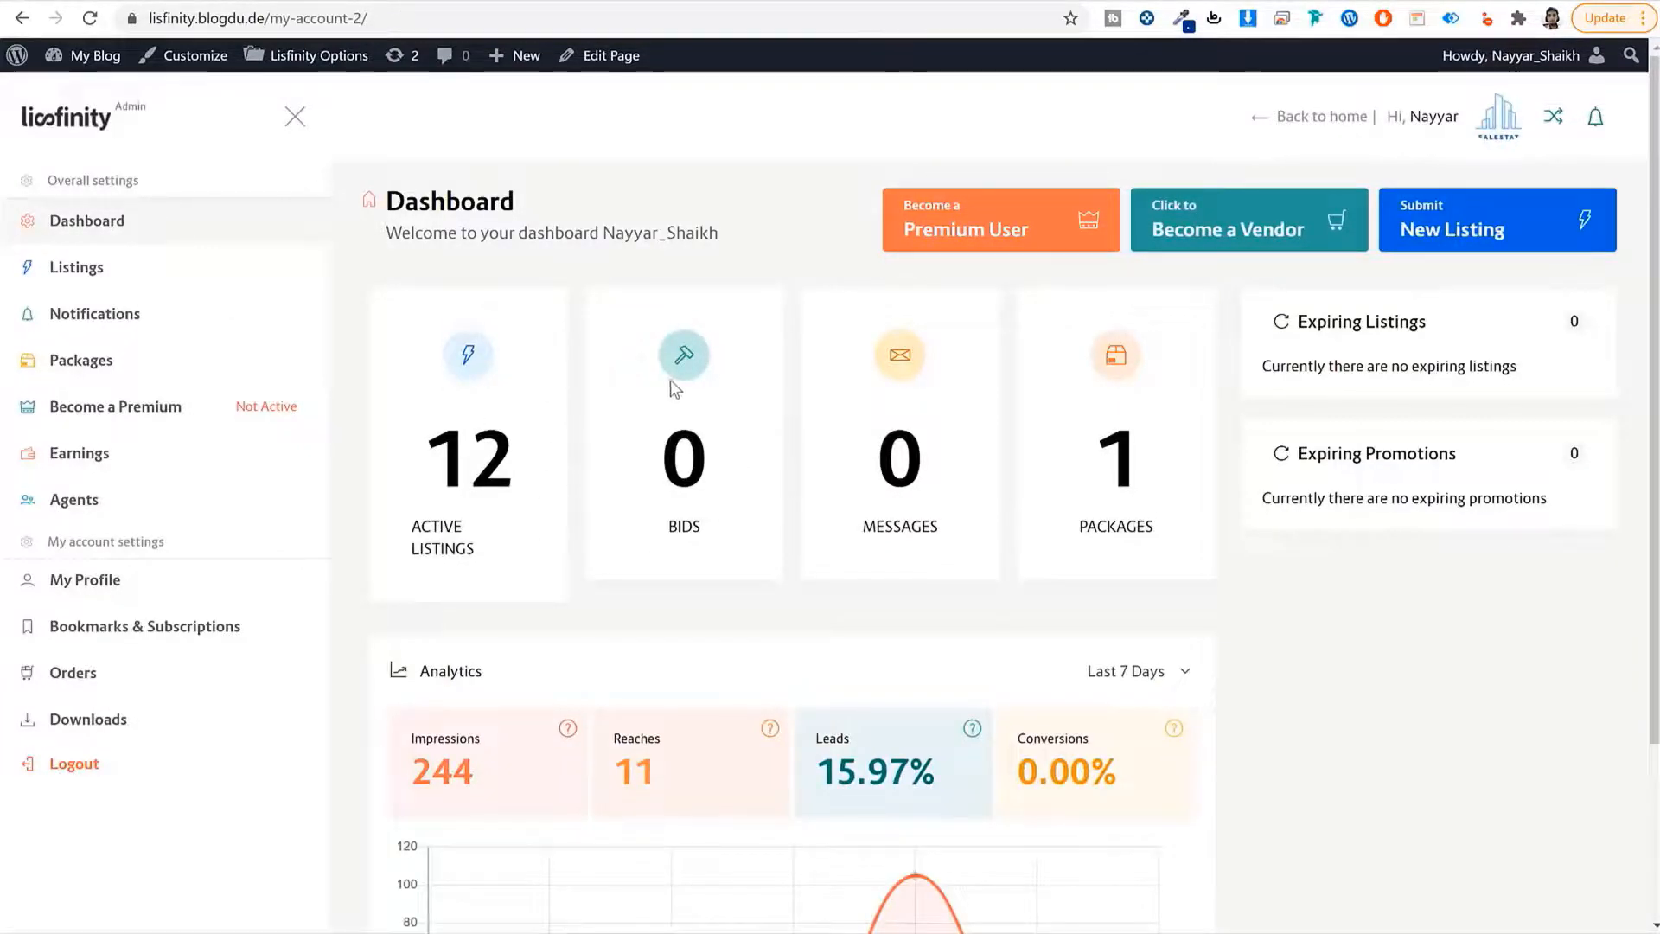
drag(709, 541, 656, 441)
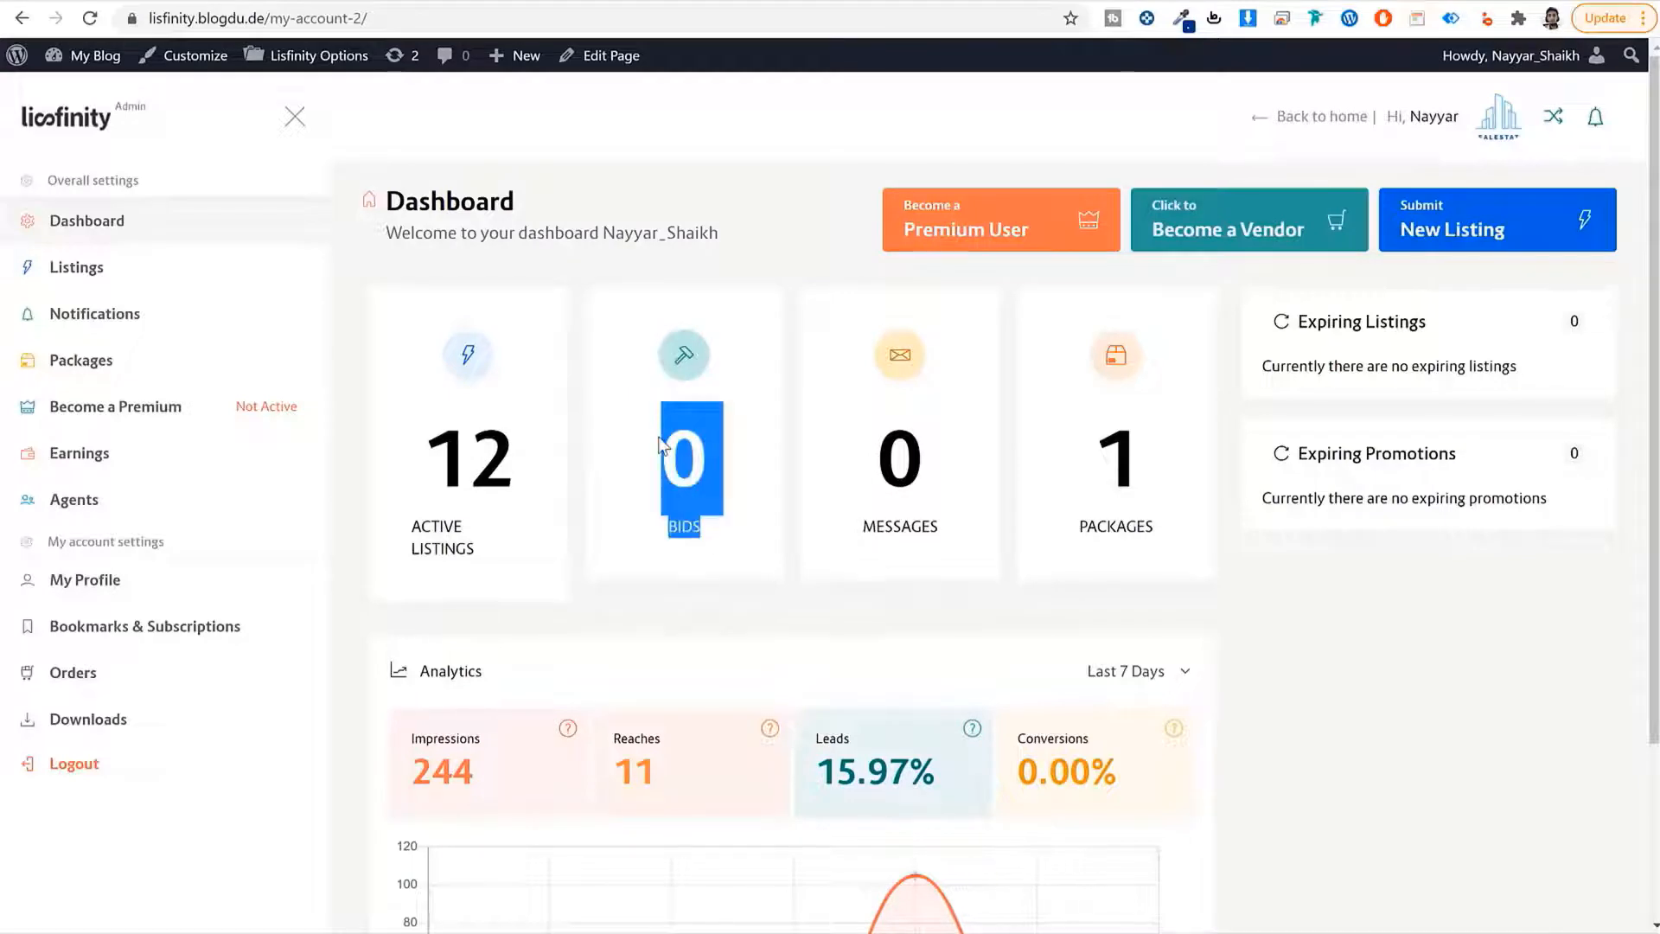
click(660, 444)
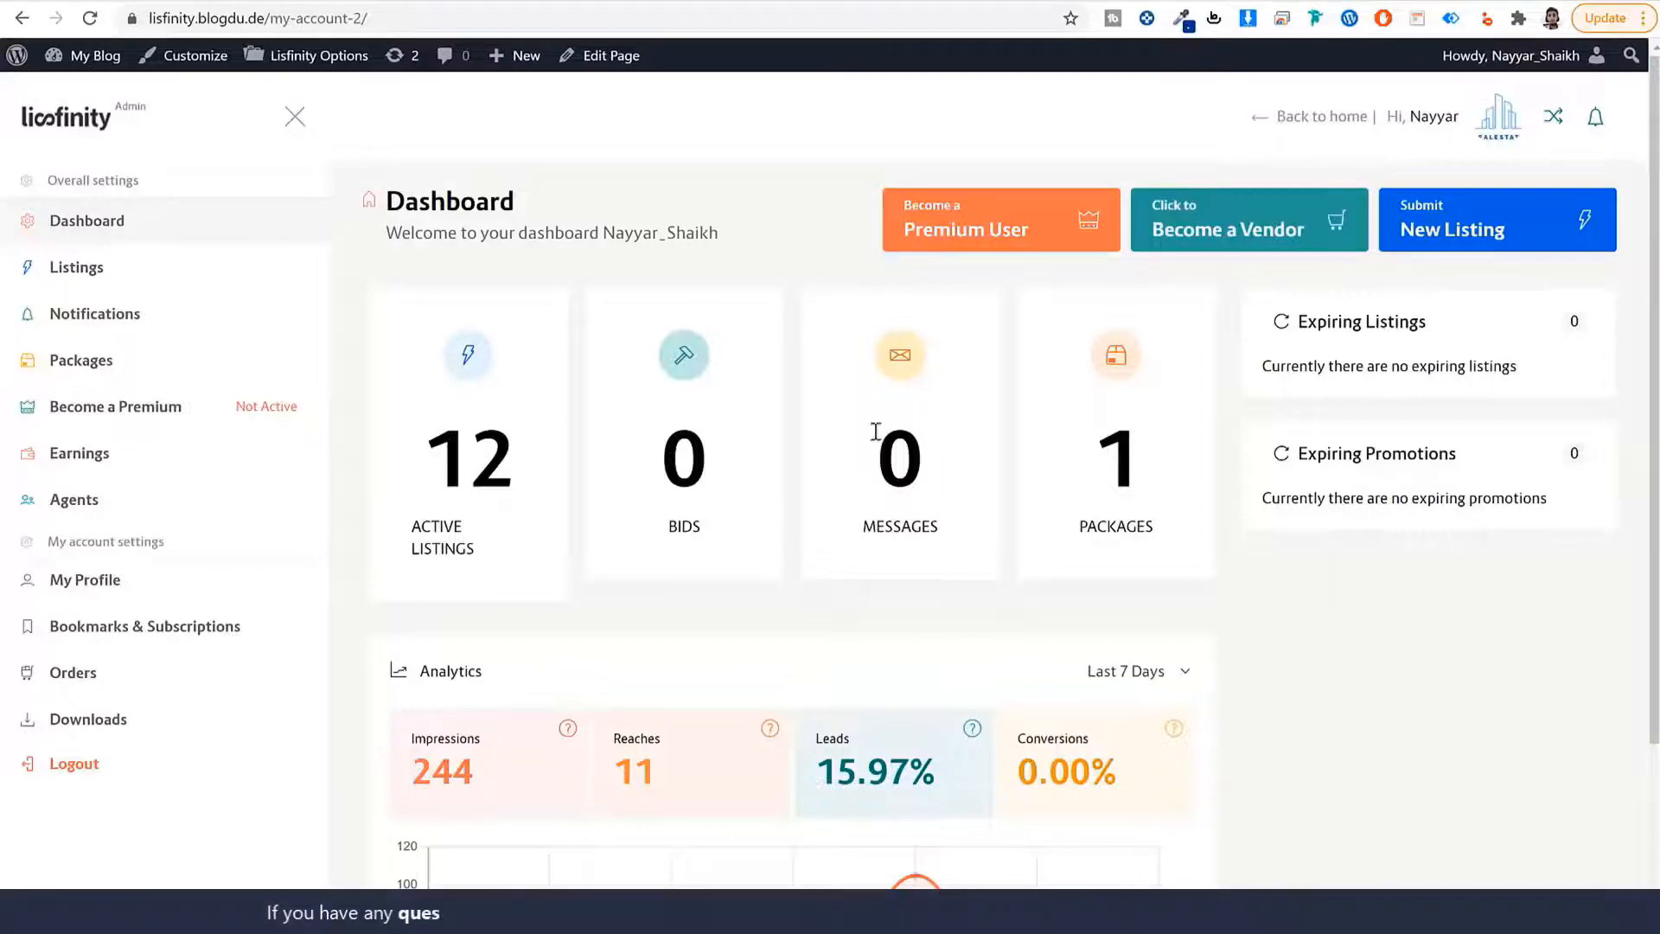
drag(859, 432, 956, 541)
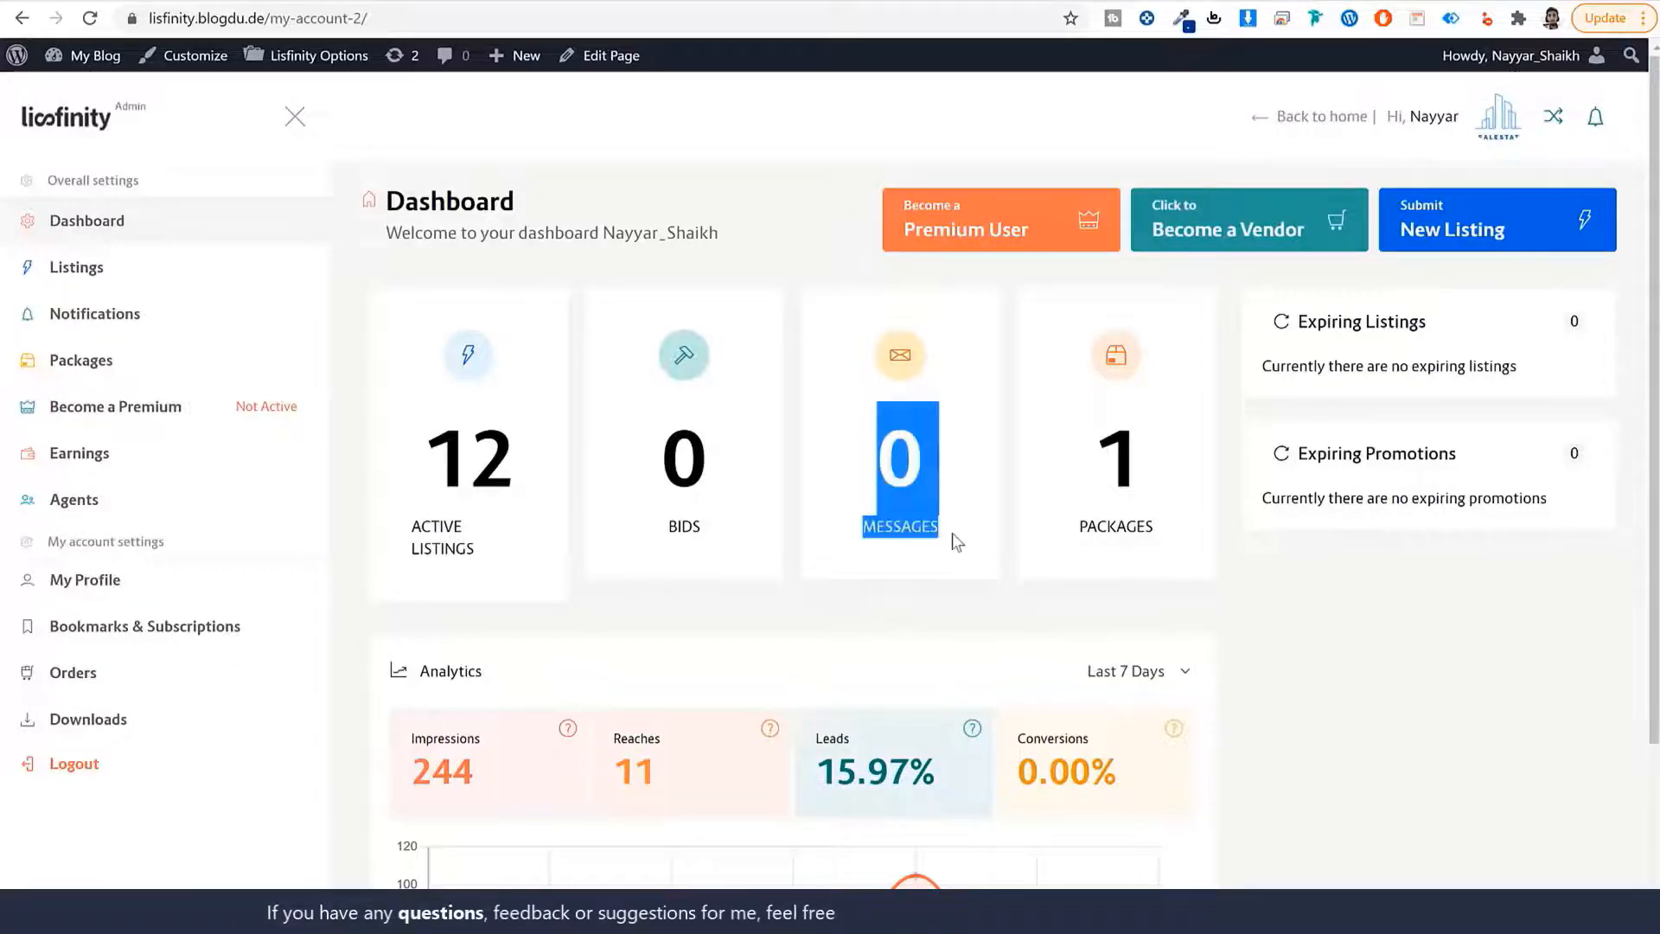
click(874, 444)
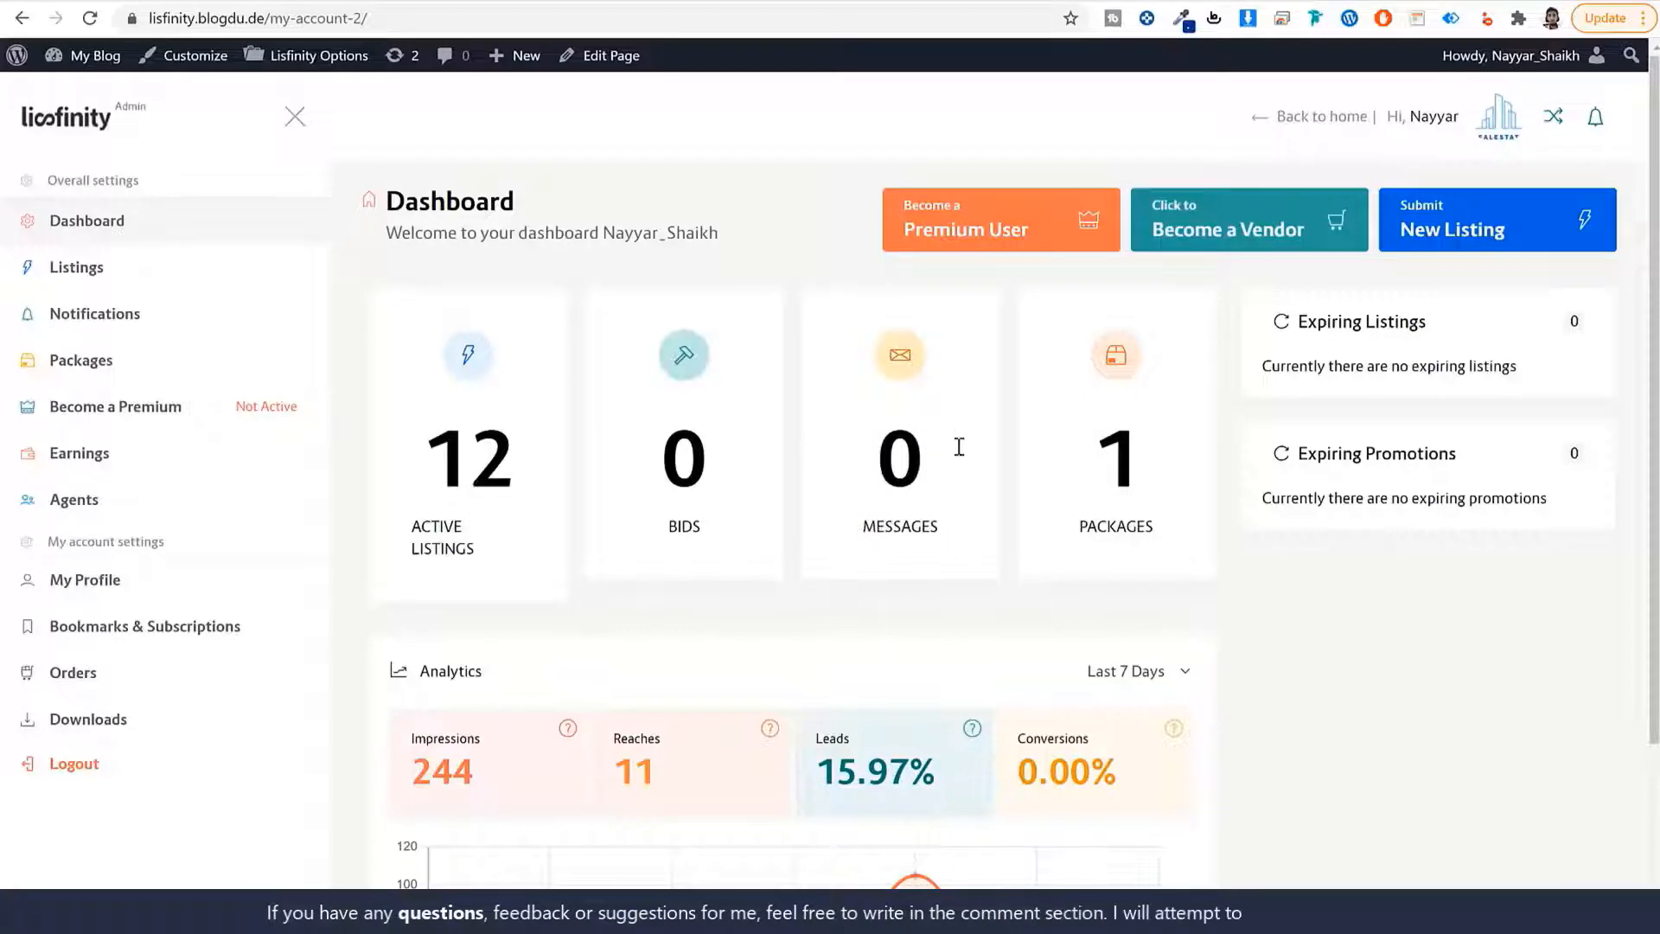
scroll(1341, 713, down, 3)
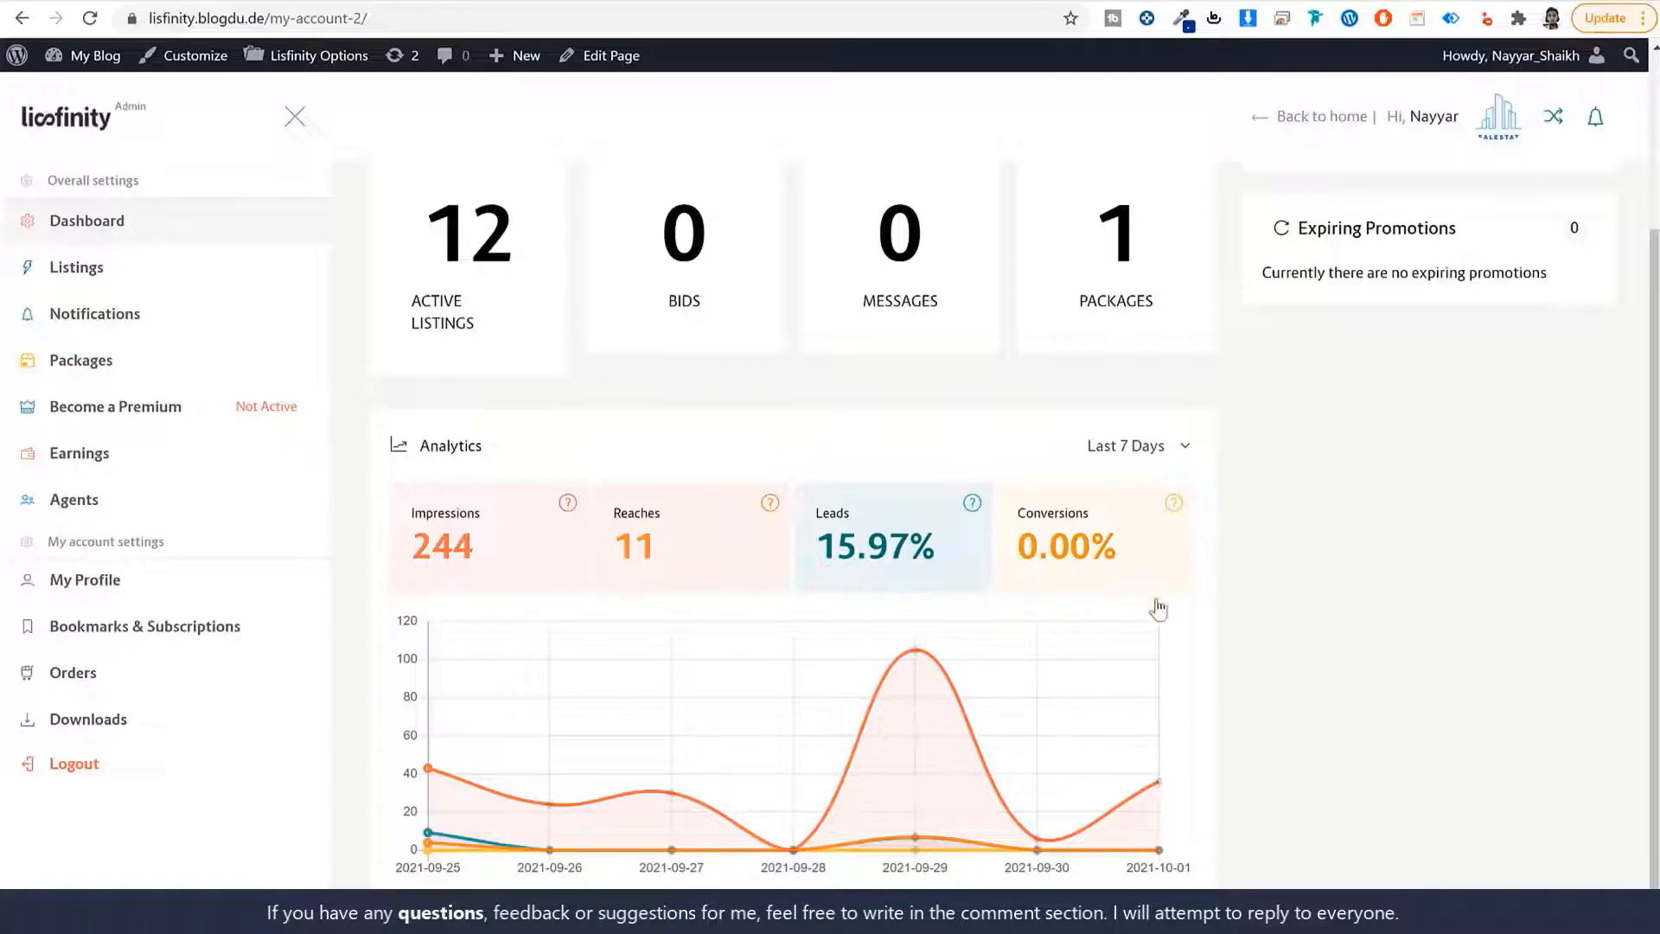
scroll(1310, 683, up, 3)
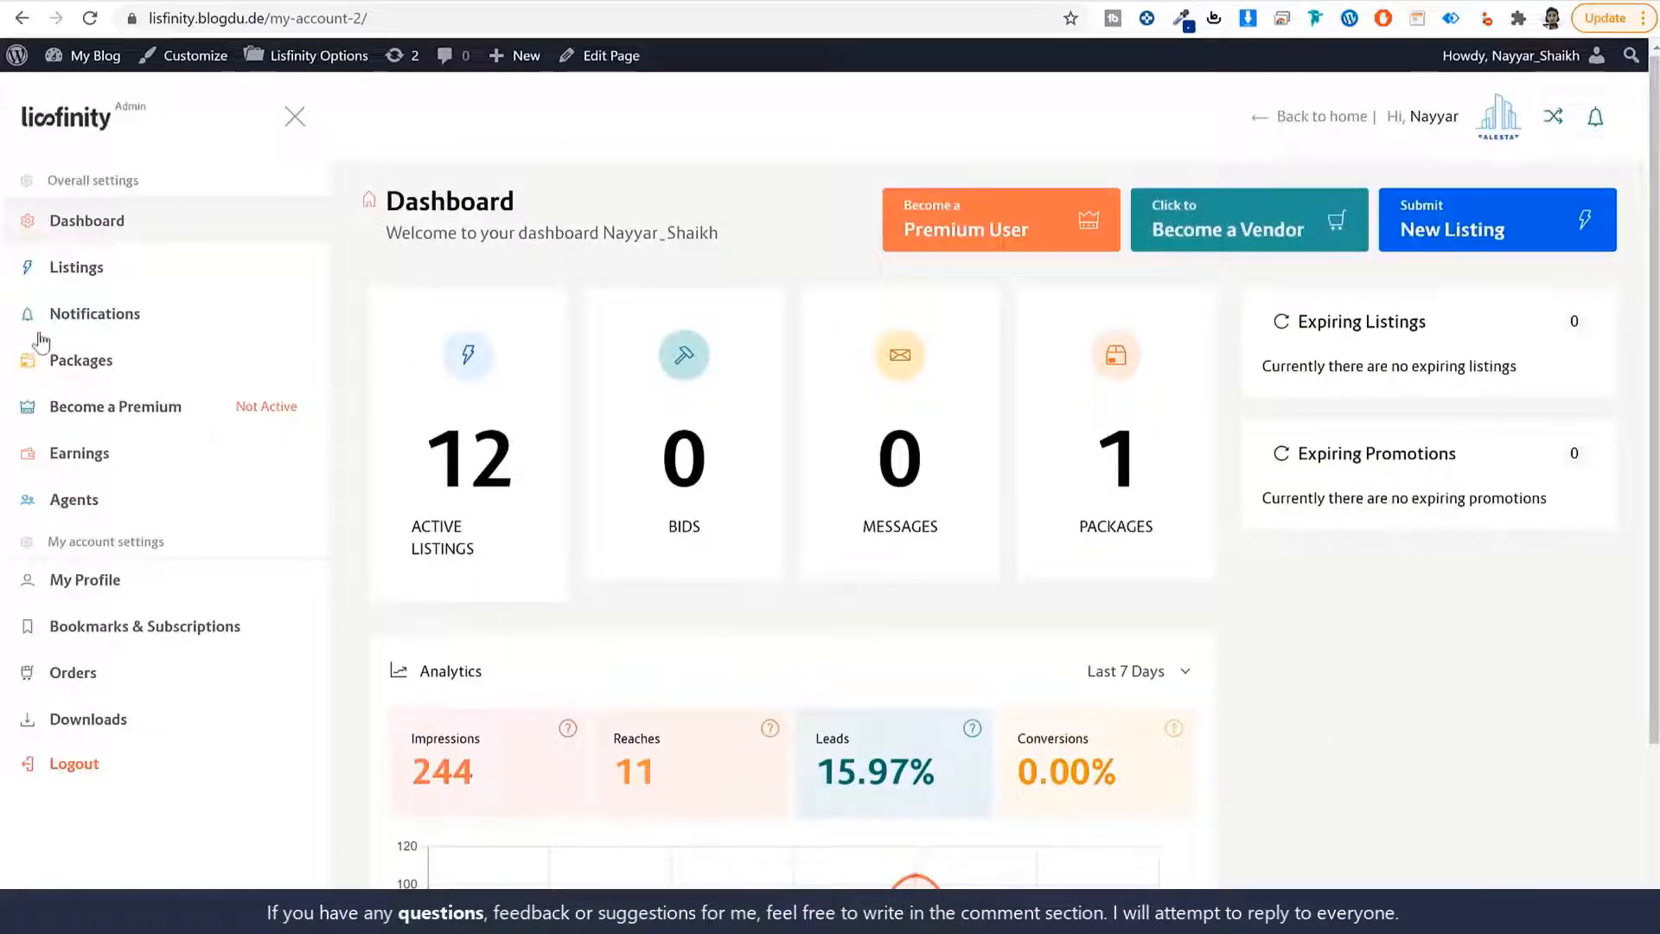
click(76, 269)
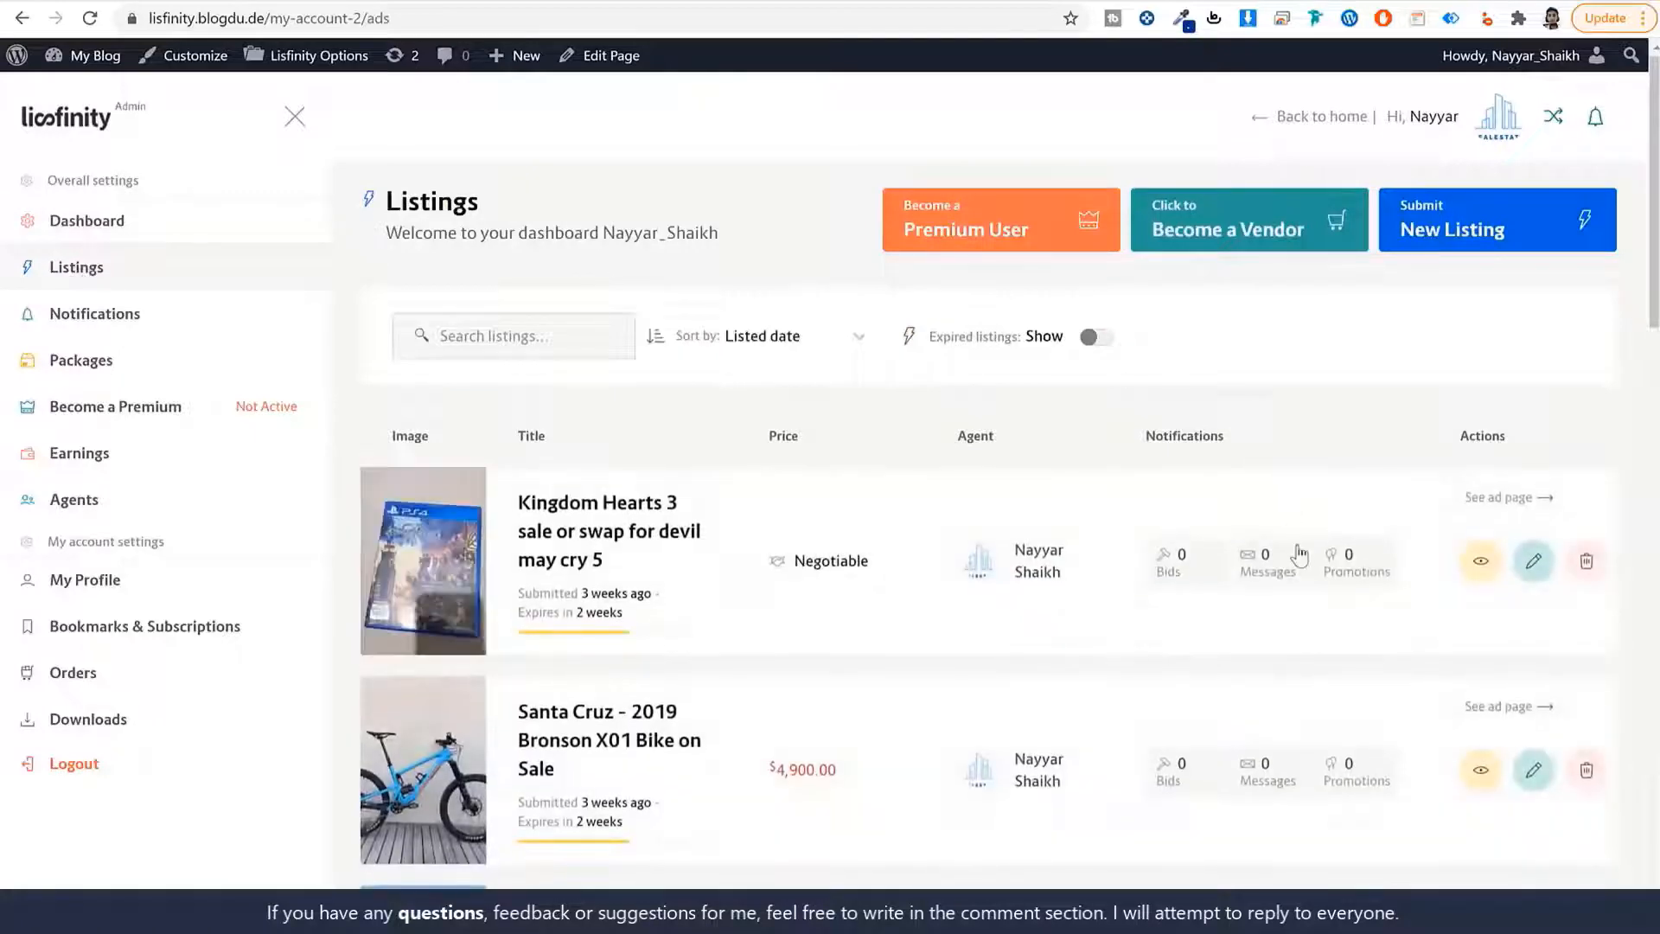
Scan the listings table and open Promotions for the Kingdom Hearts 3 ad.
scroll(1316, 581, down, 10)
scroll(1316, 583, up, 10)
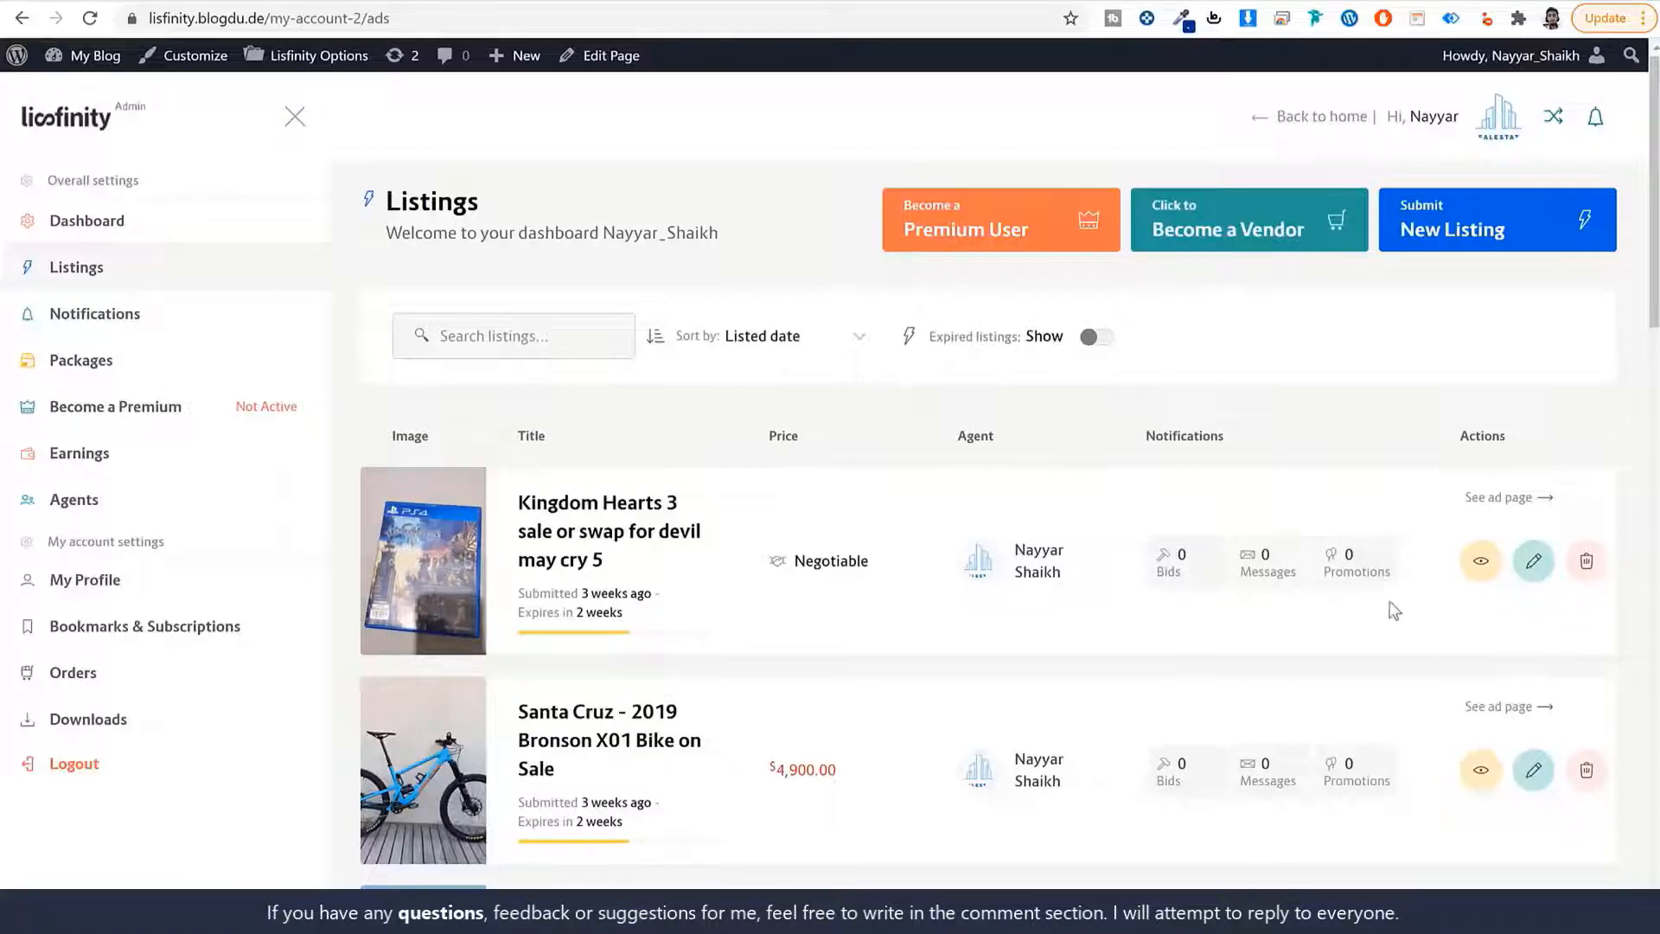
click(1354, 567)
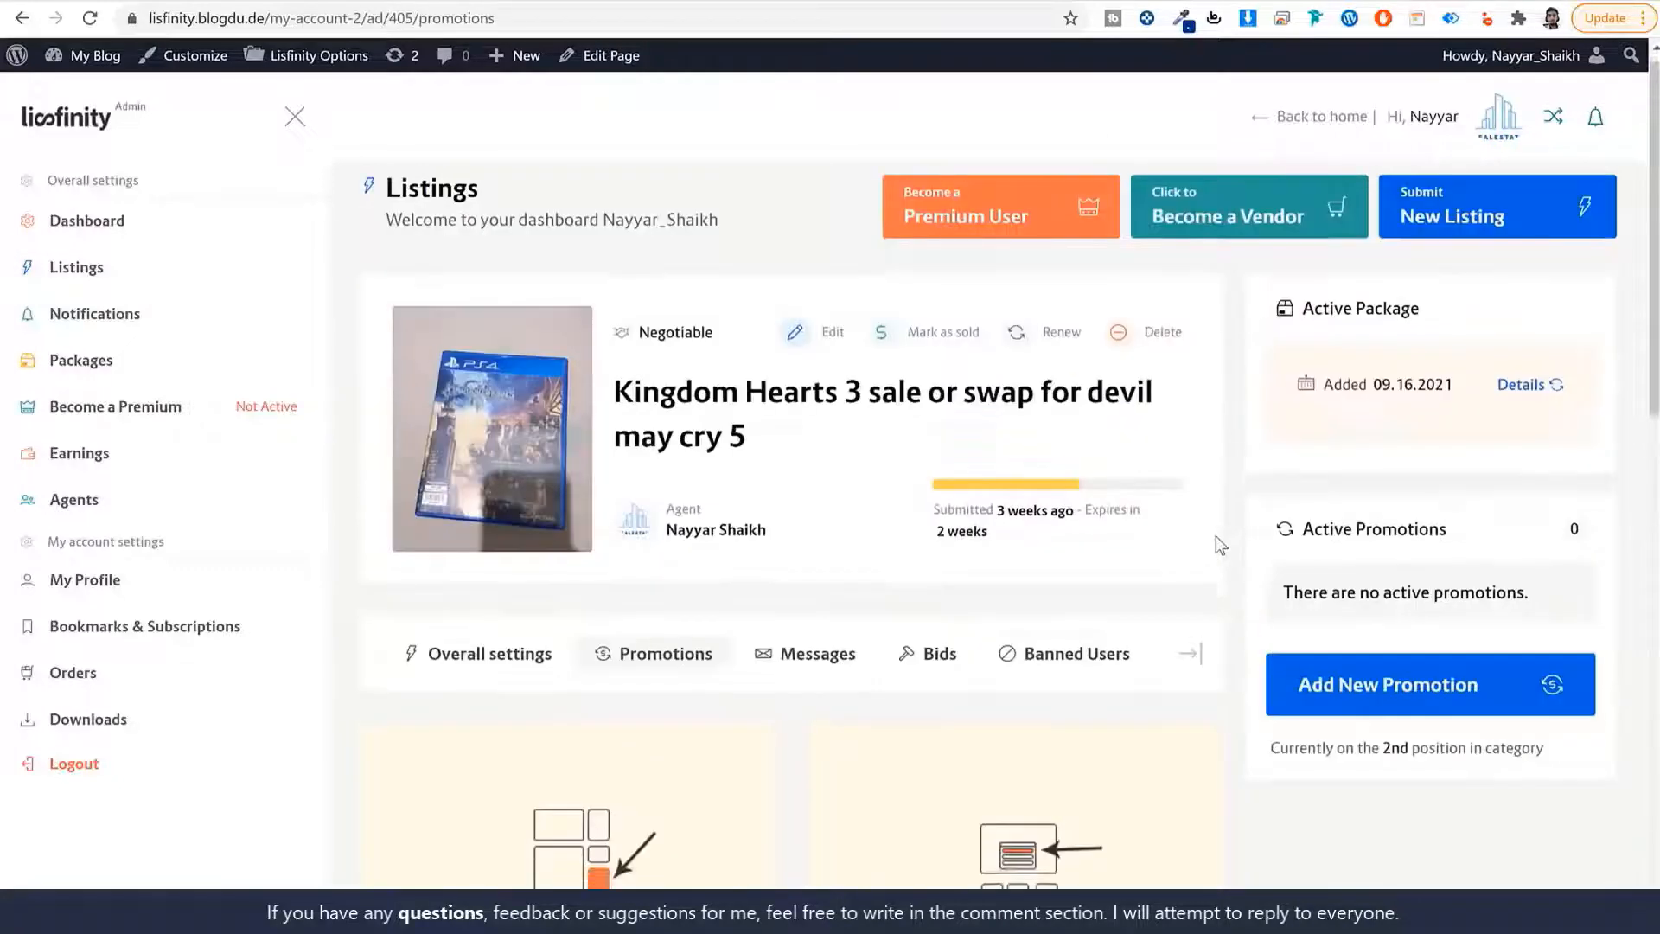
Browse the six inactive promotion types at $8.00 per day, then return to the homepage.
scroll(1248, 542, down, 5)
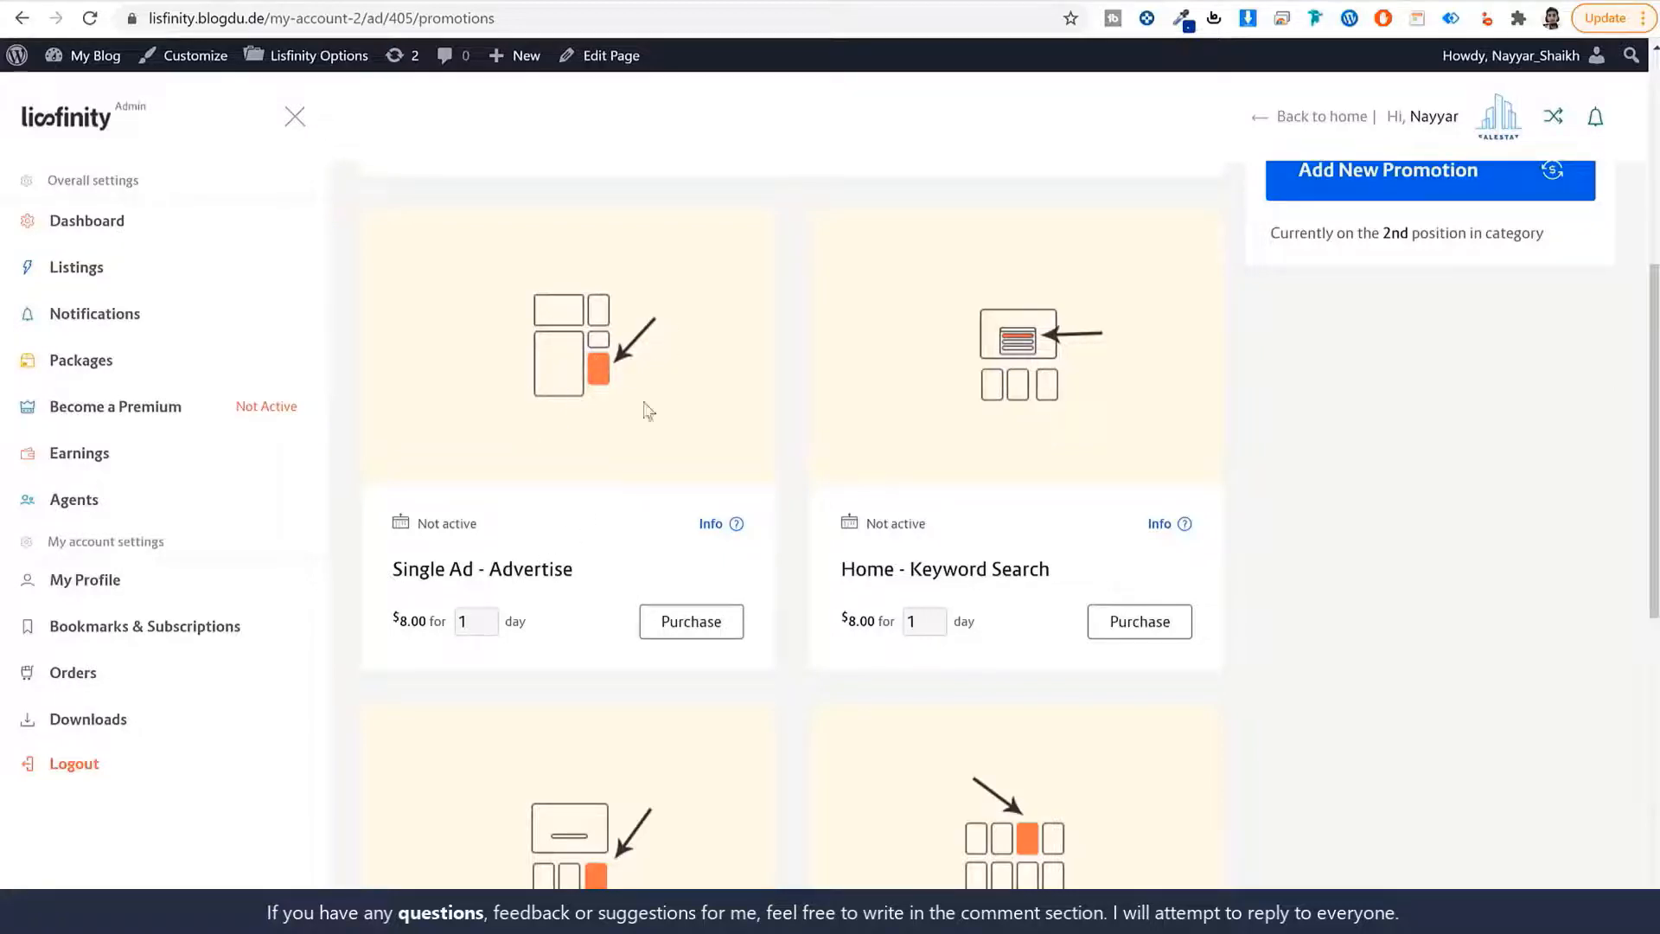
scroll(1340, 546, down, 1)
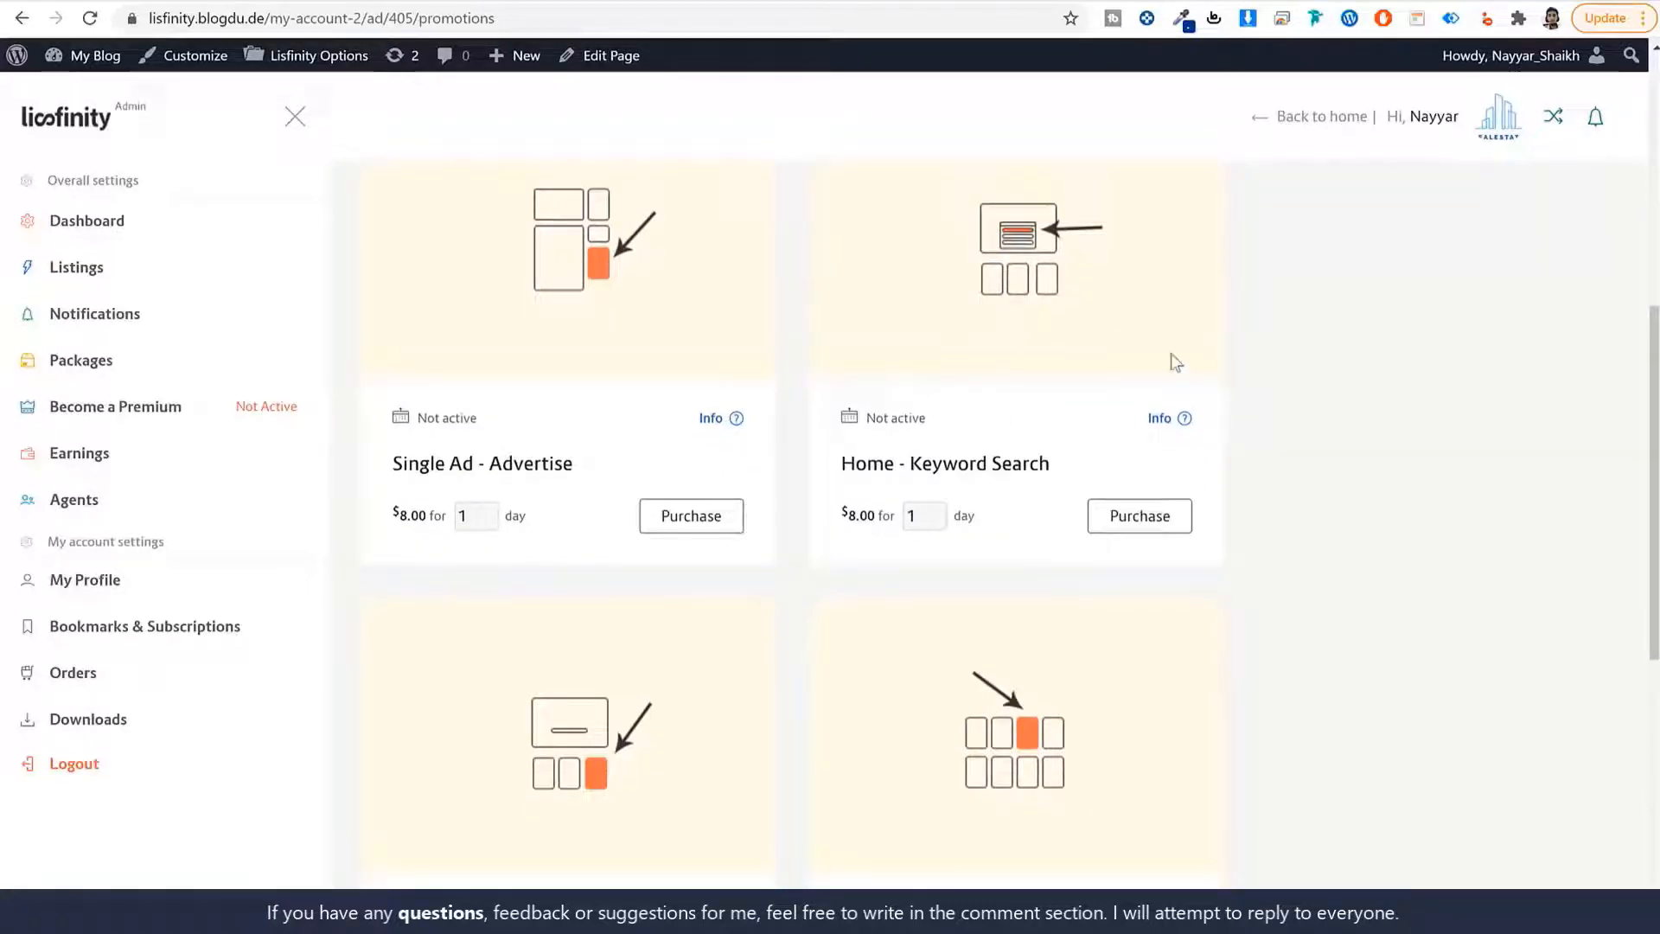
scroll(1171, 355, down, 4)
scroll(1284, 575, down, 2)
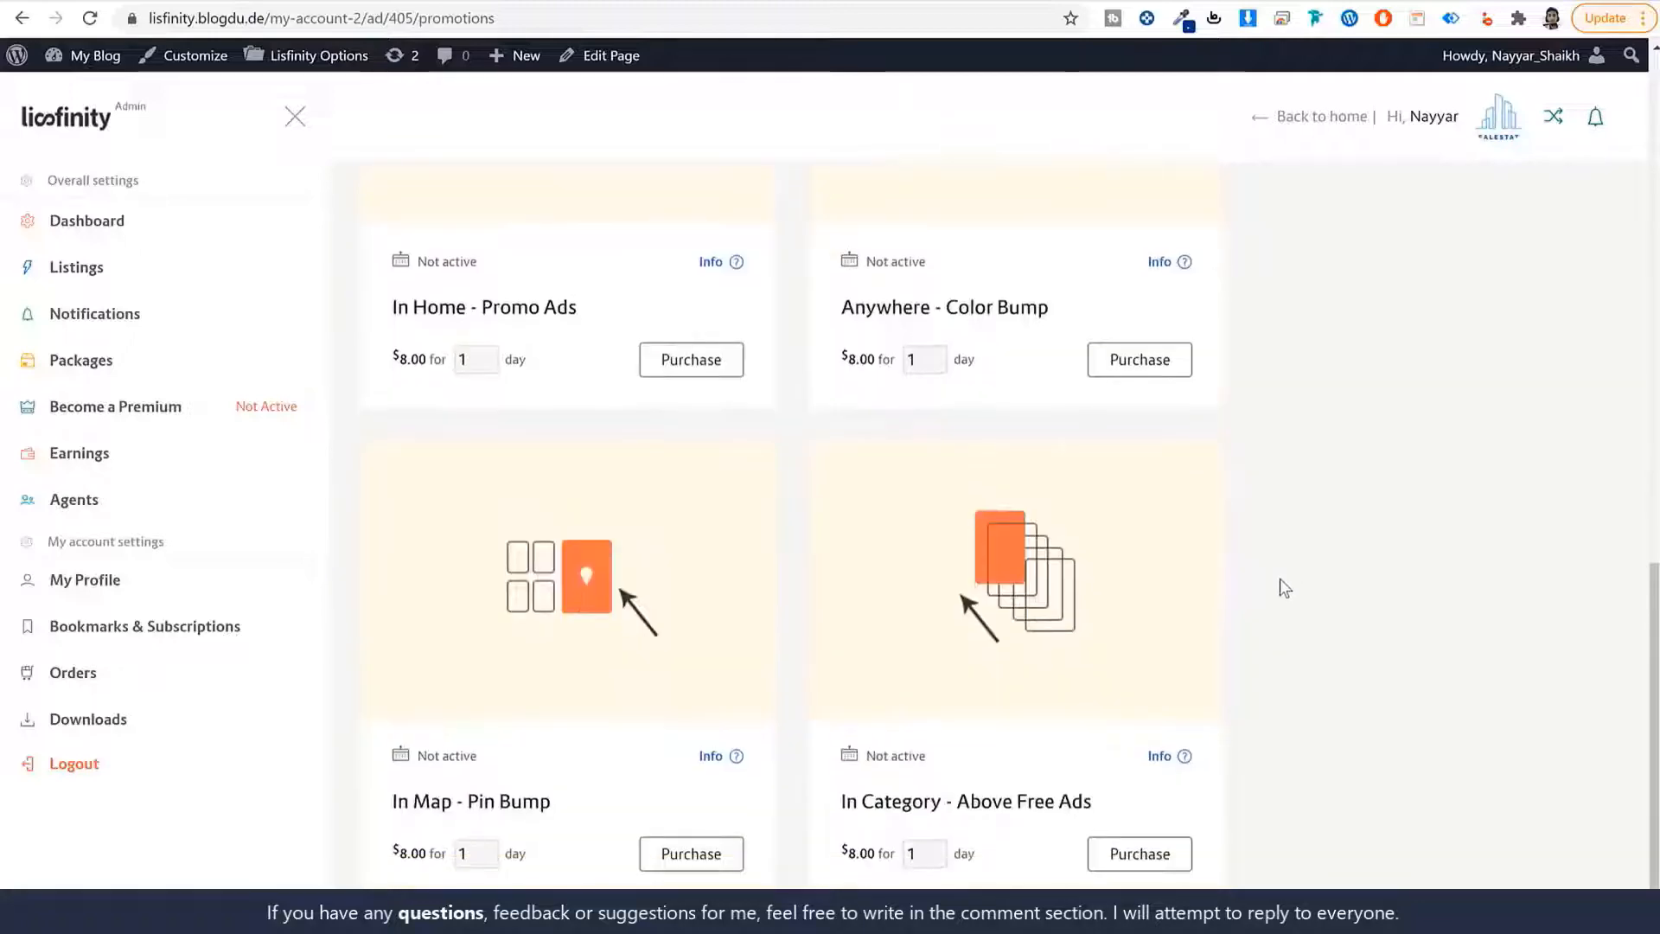
scroll(1274, 597, up, 8)
scroll(686, 742, down, 2)
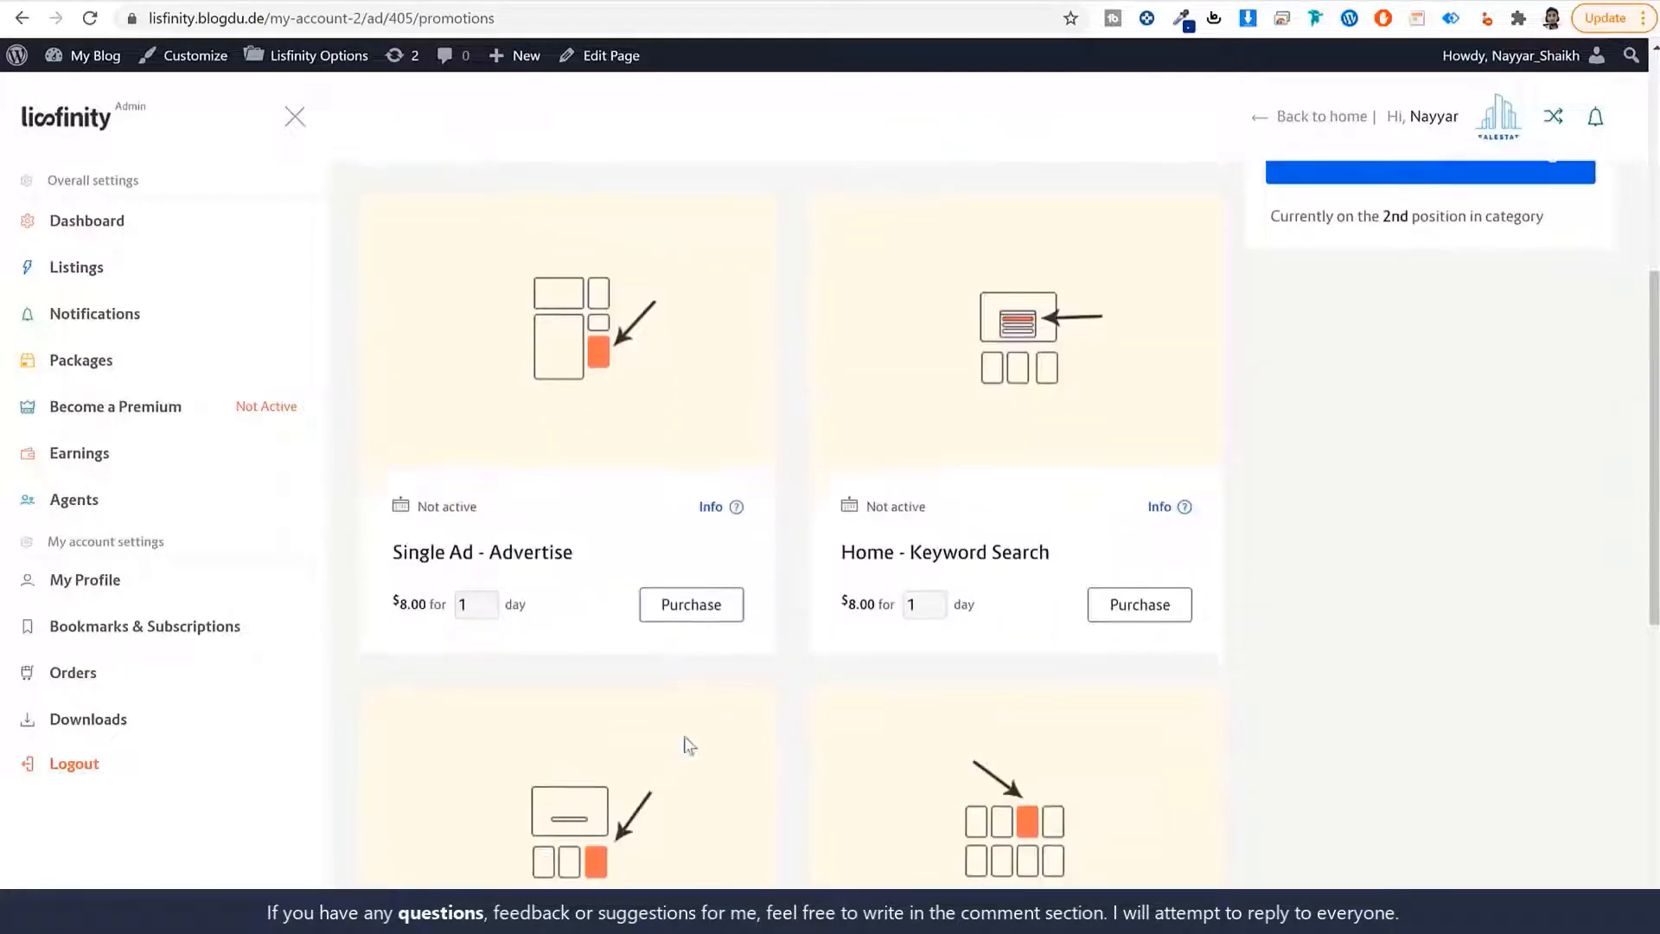
scroll(690, 739, up, 4)
scroll(1383, 696, down, 3)
scroll(1419, 702, down, 1)
scroll(1456, 566, up, 5)
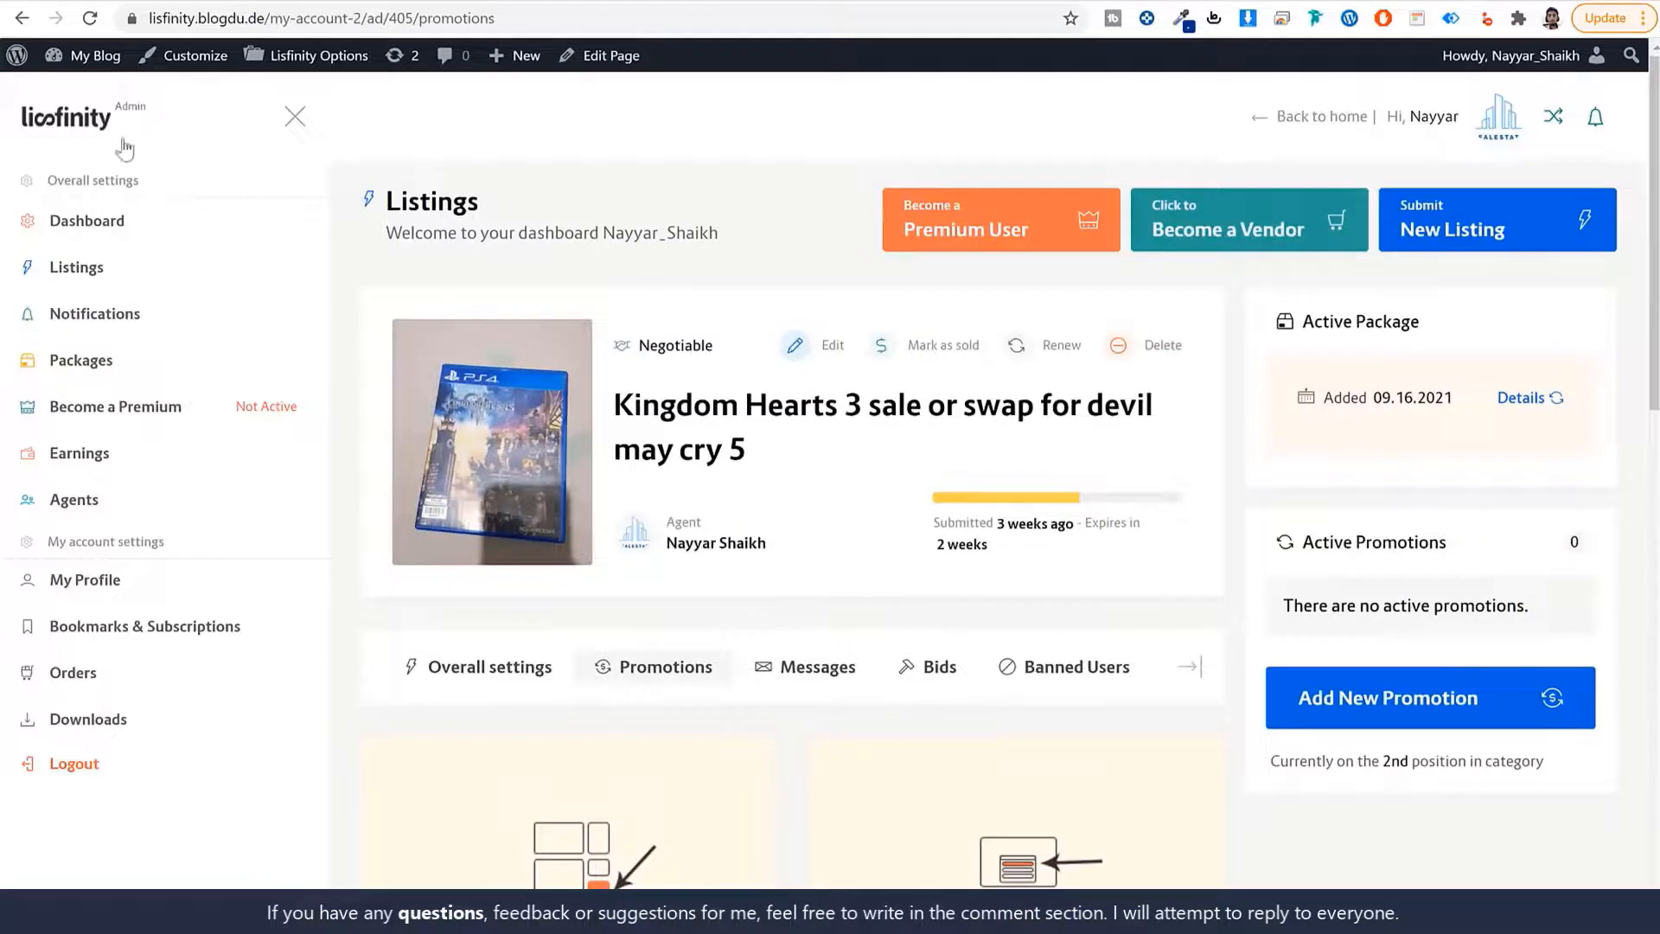
click(86, 121)
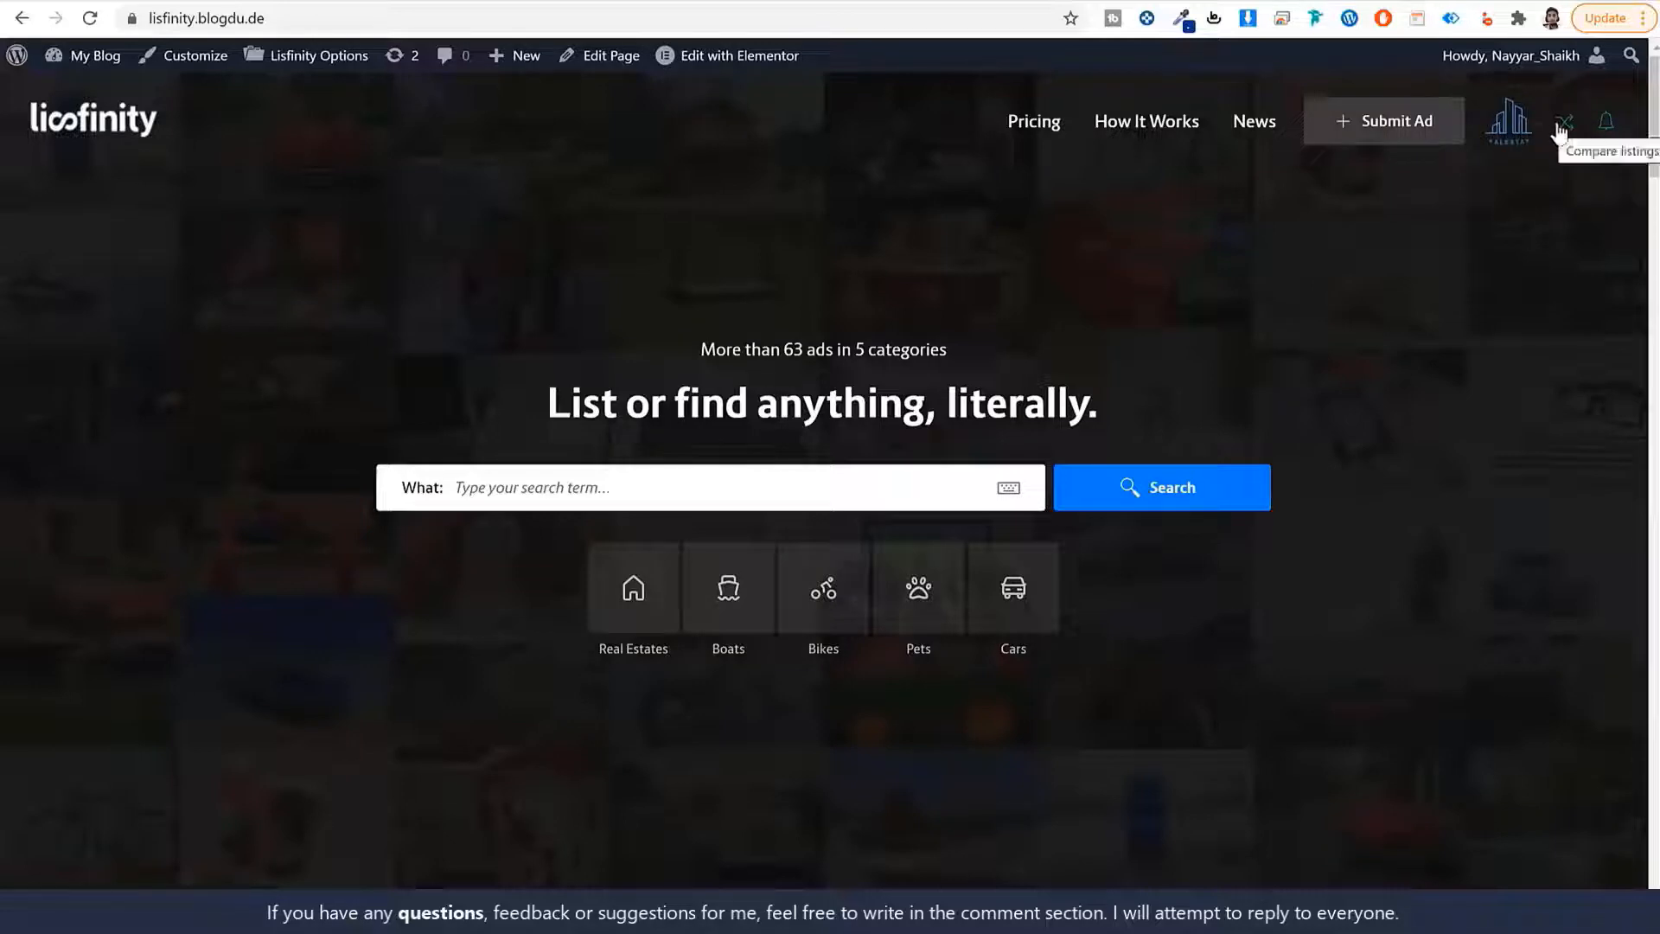
Check and dismiss the notifications, then scroll down to the homepage promo ads.
click(1605, 132)
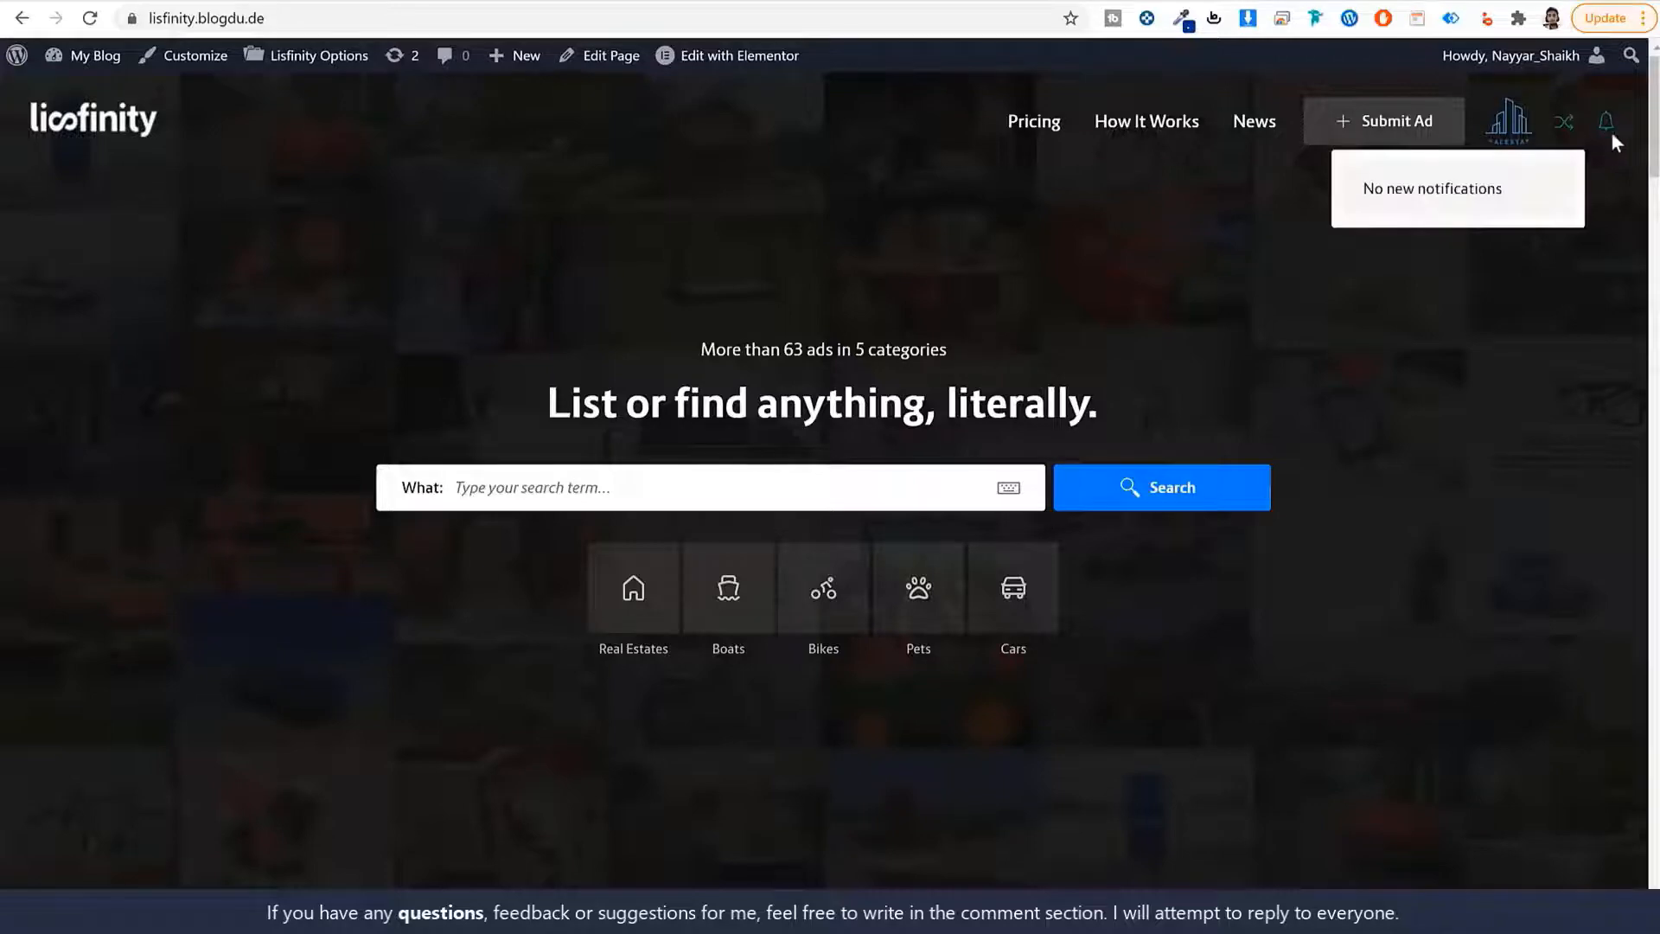
click(1587, 273)
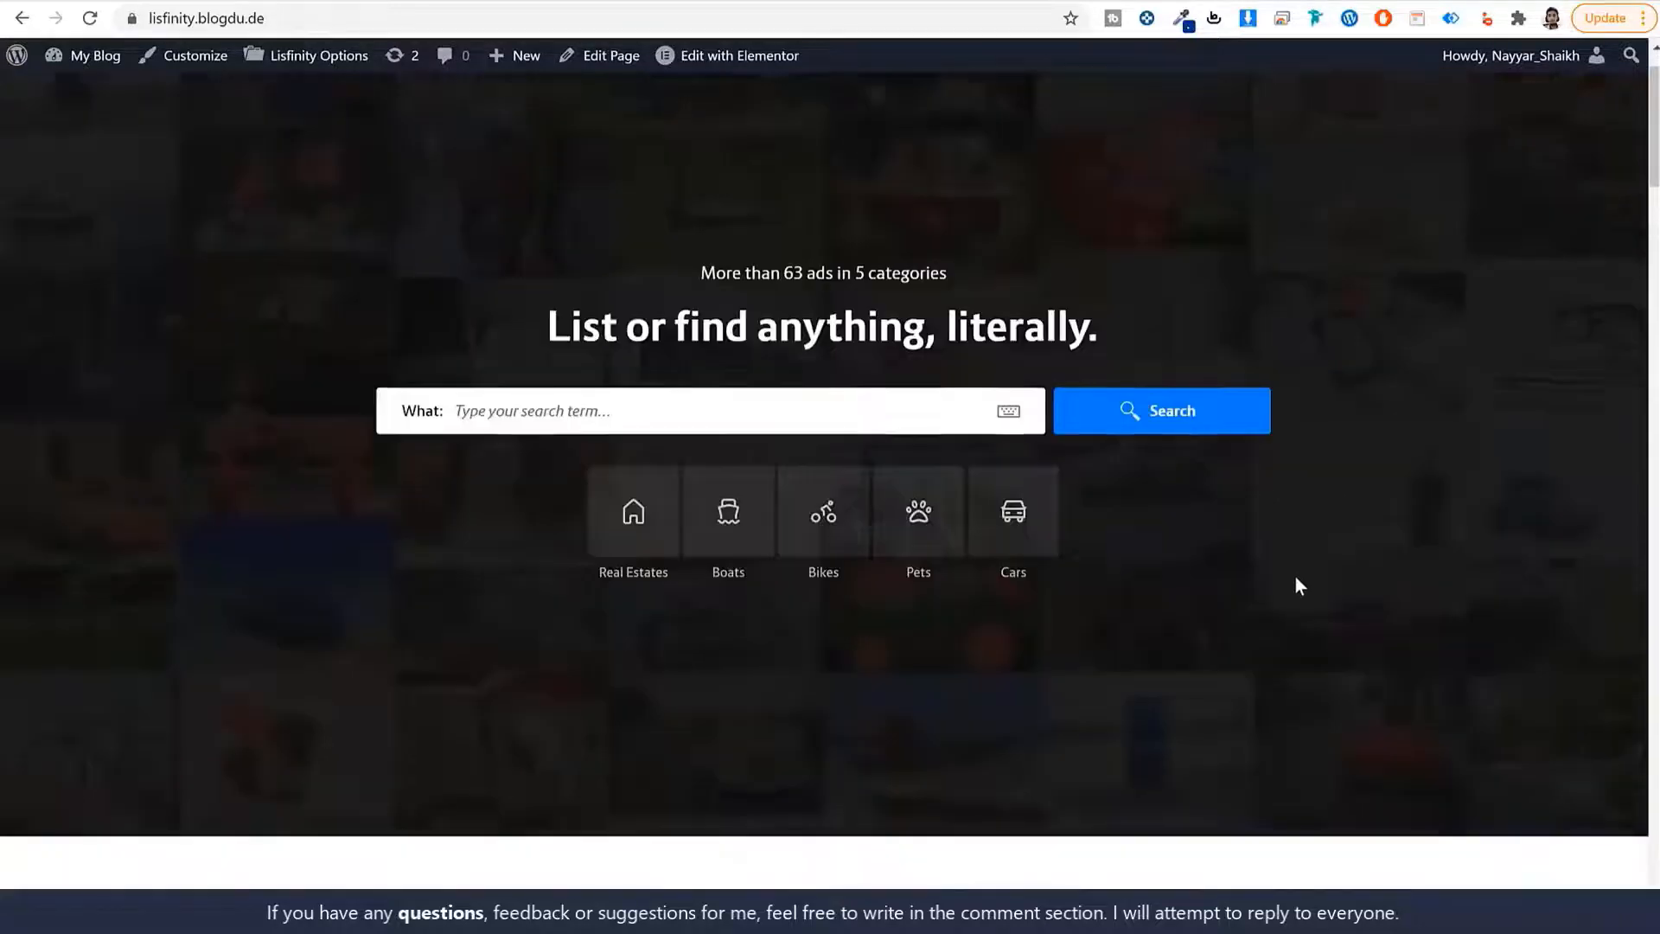
scroll(1297, 582, down, 15)
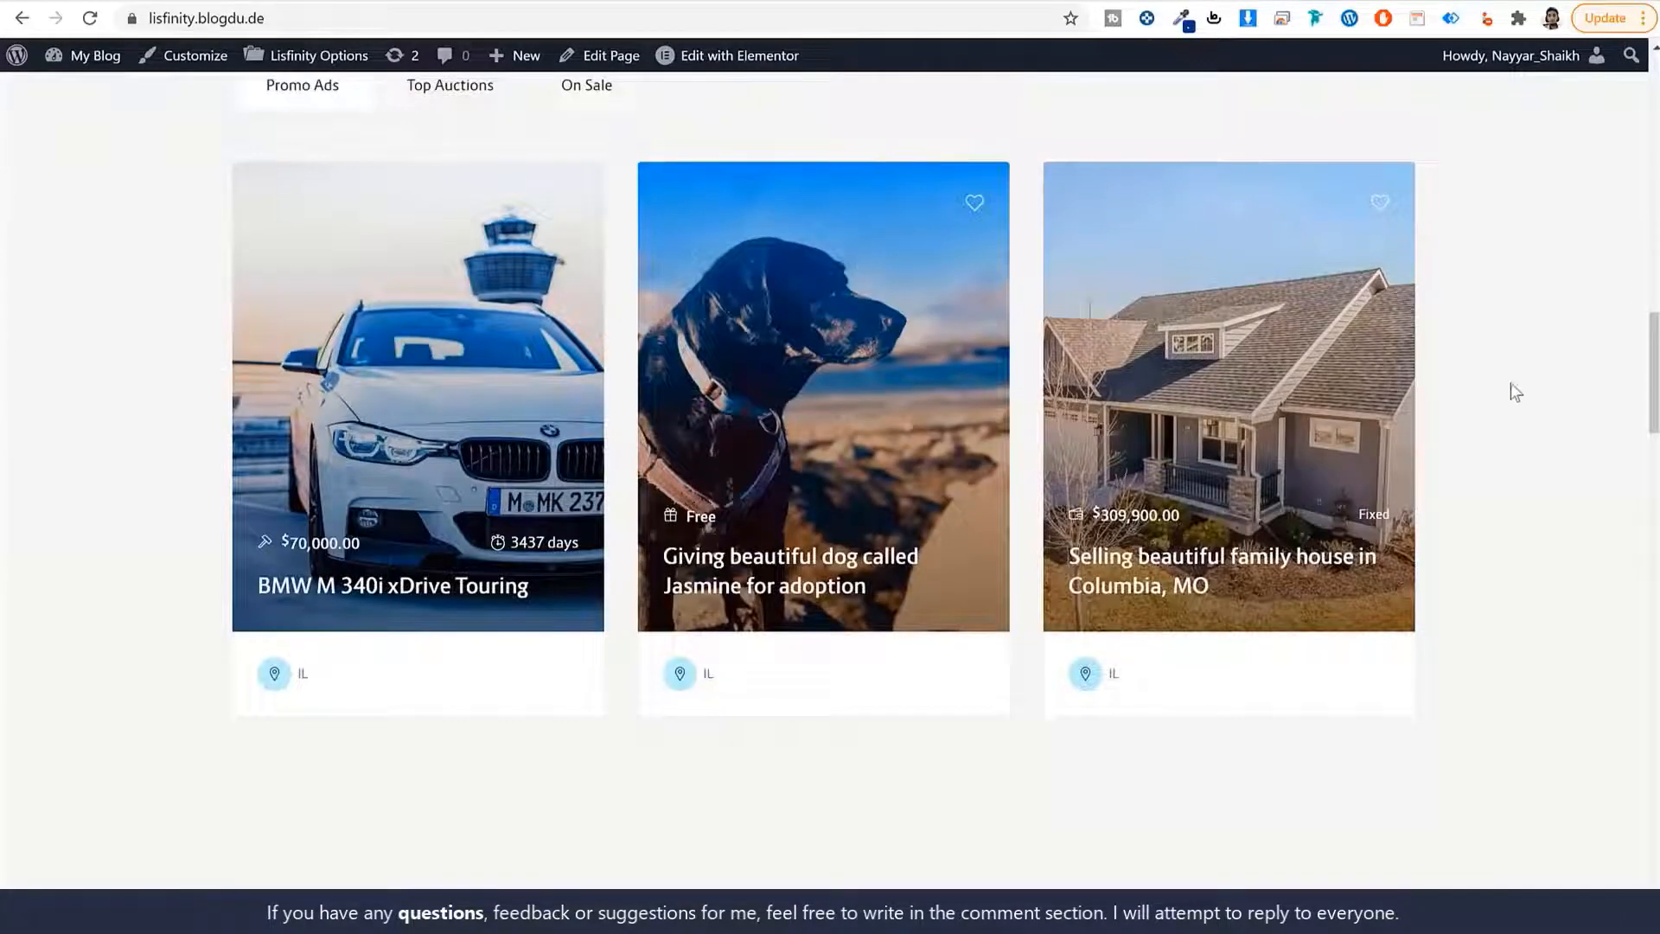
scroll(1563, 415, up, 6)
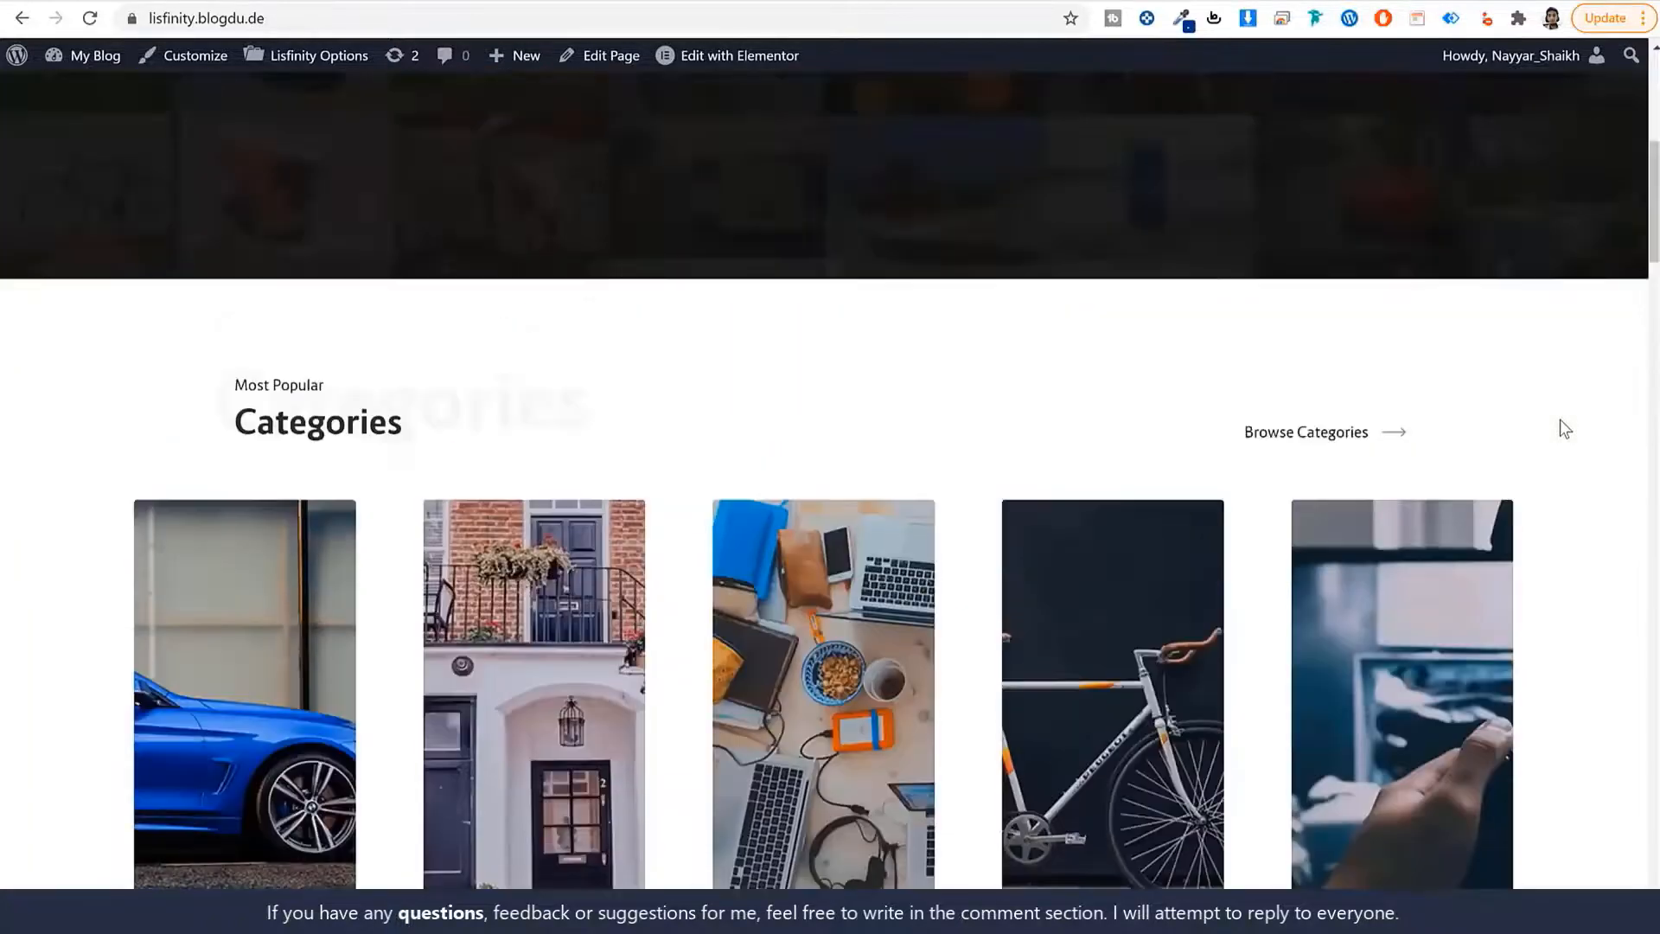
scroll(1563, 424, down, 2)
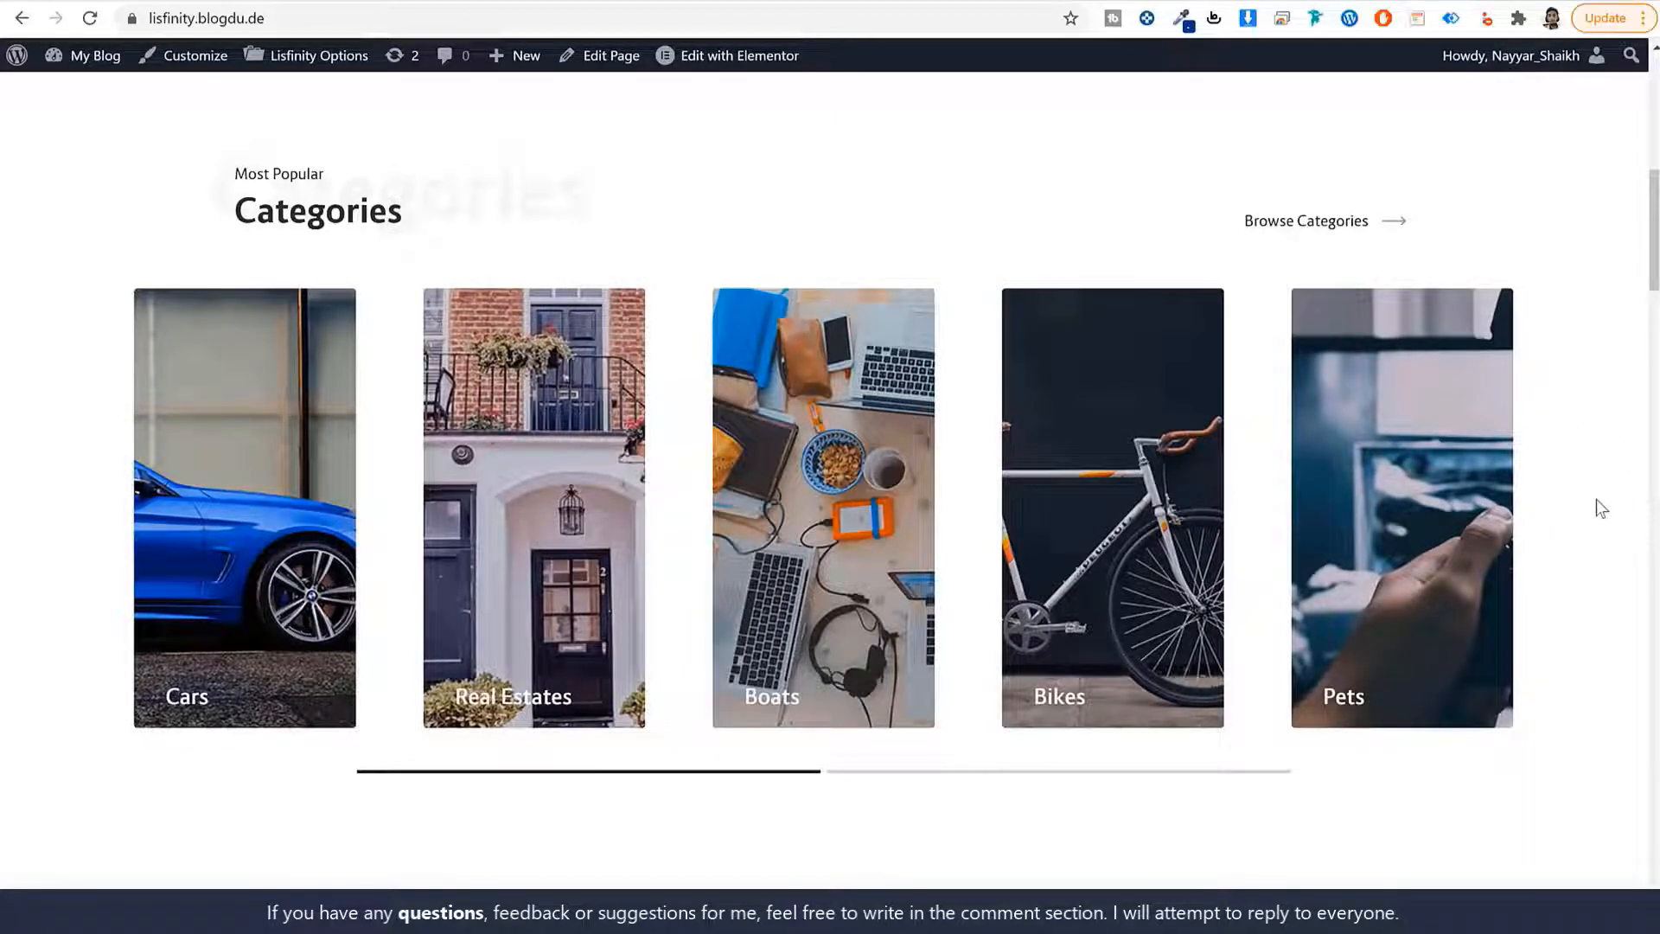
scroll(1596, 500, down, 9)
scroll(1595, 504, down, 1)
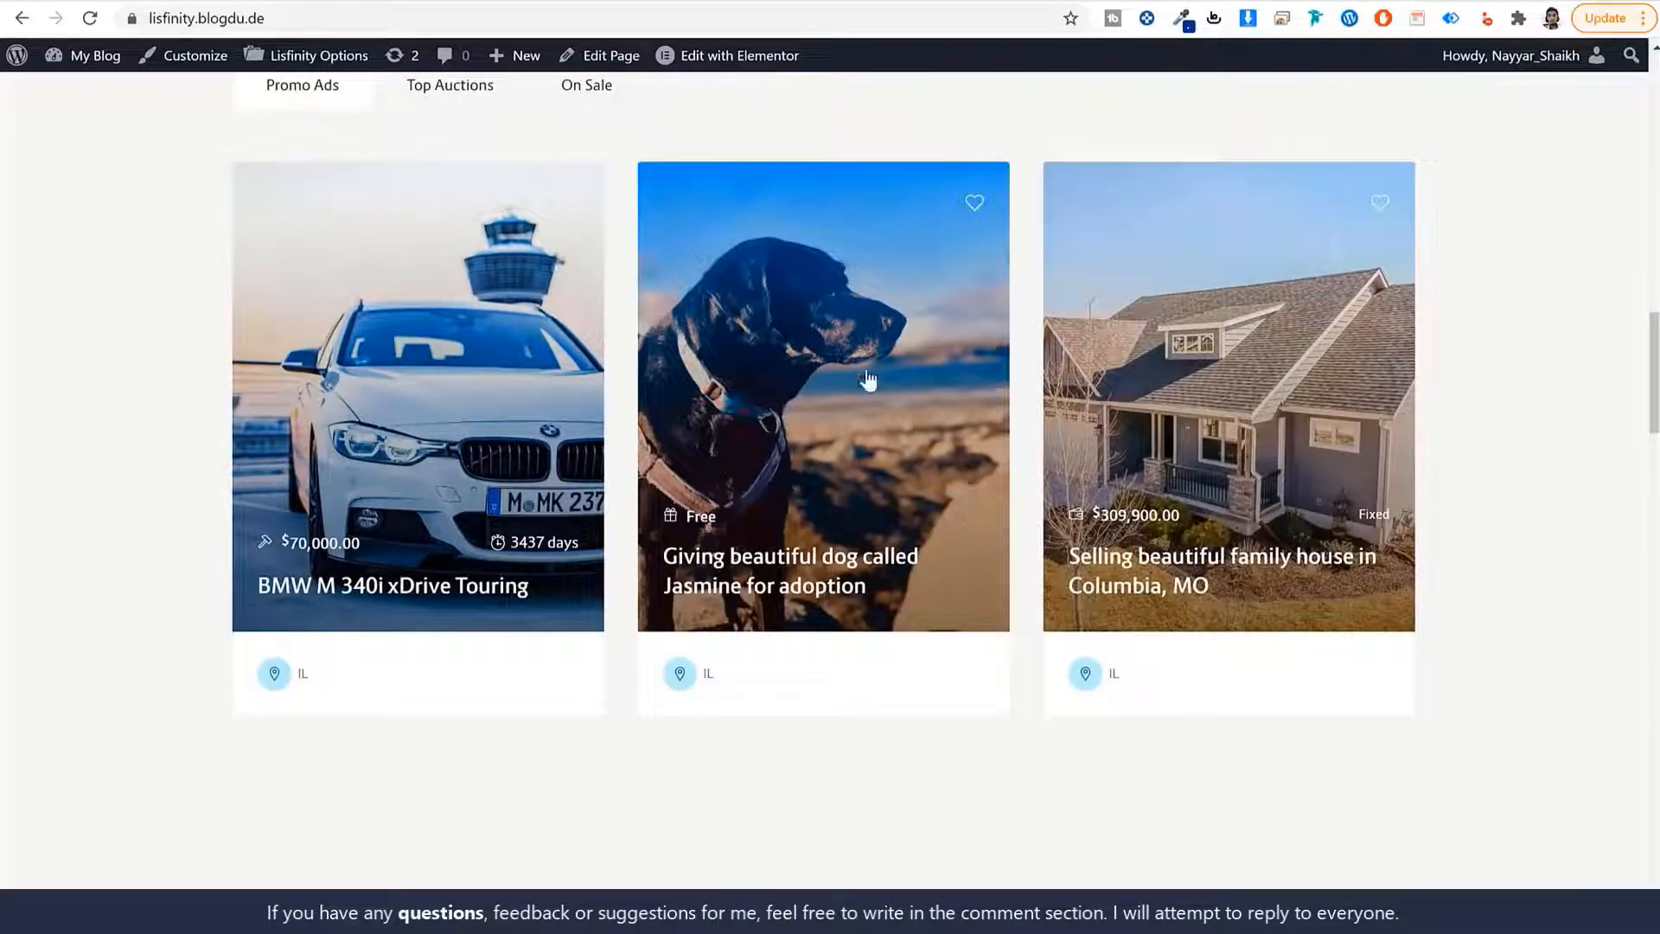
Open the BMW and Columbia house listings in new tabs and switch to the BMW.
right_click(364, 334)
click(397, 352)
right_click(1177, 404)
click(1211, 418)
click(397, 4)
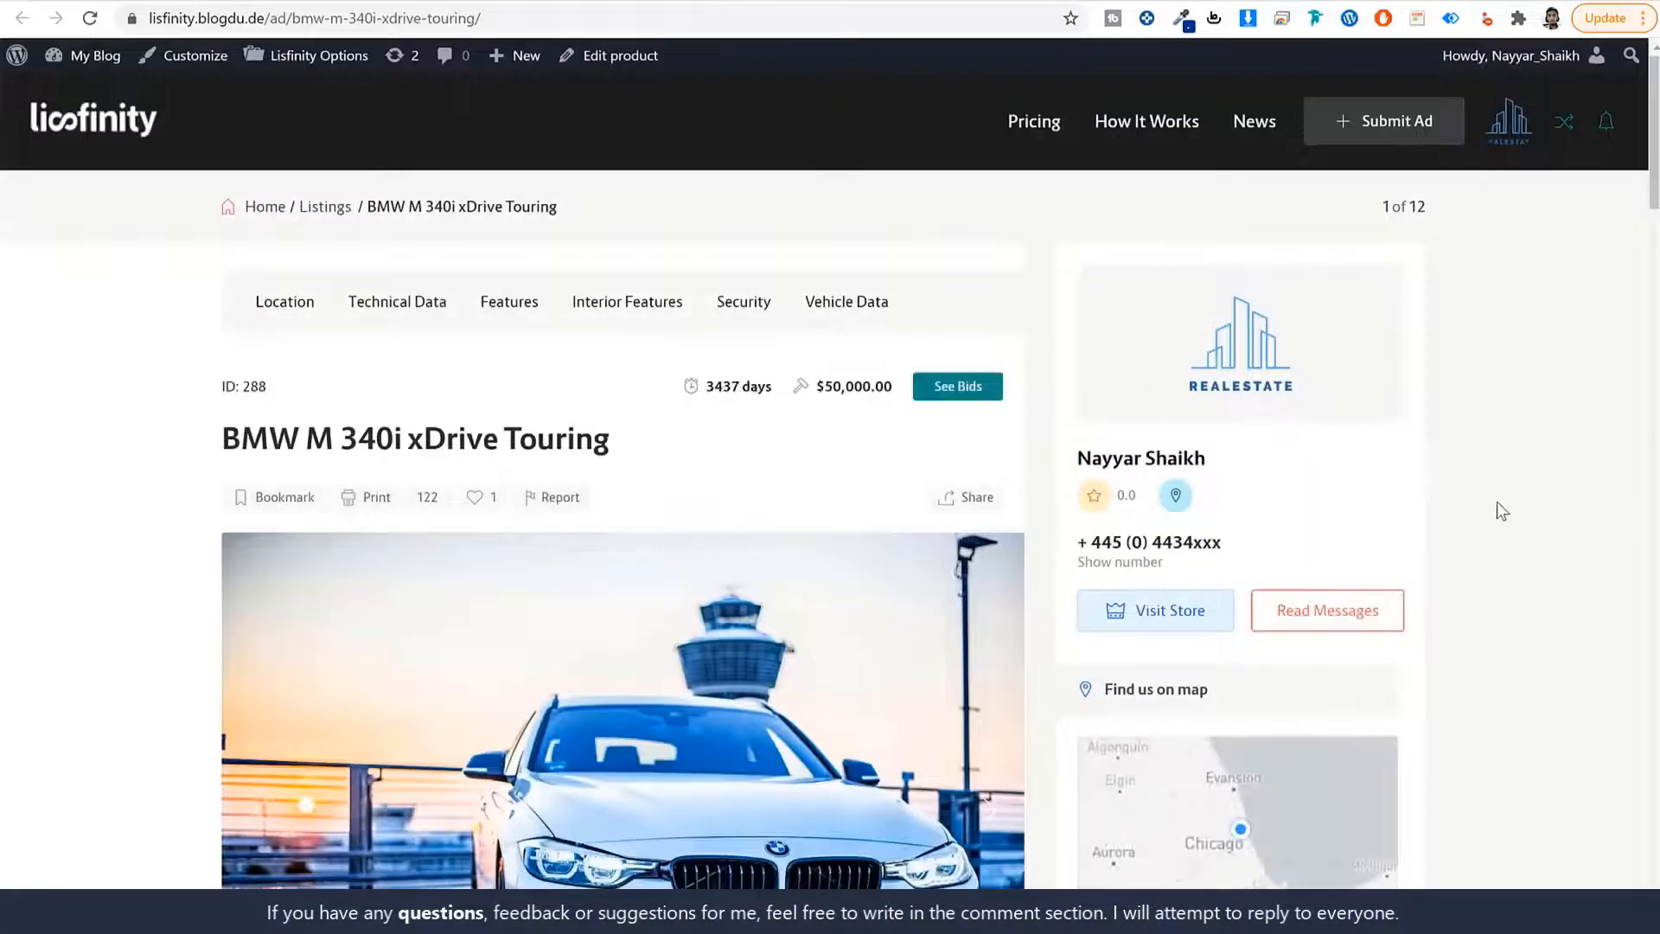
Bookmark the BMW M 340i xDrive Touring listing.
scroll(1496, 508, down, 3)
scroll(1311, 536, up, 1)
scroll(1311, 536, up, 1)
drag(235, 326, 624, 319)
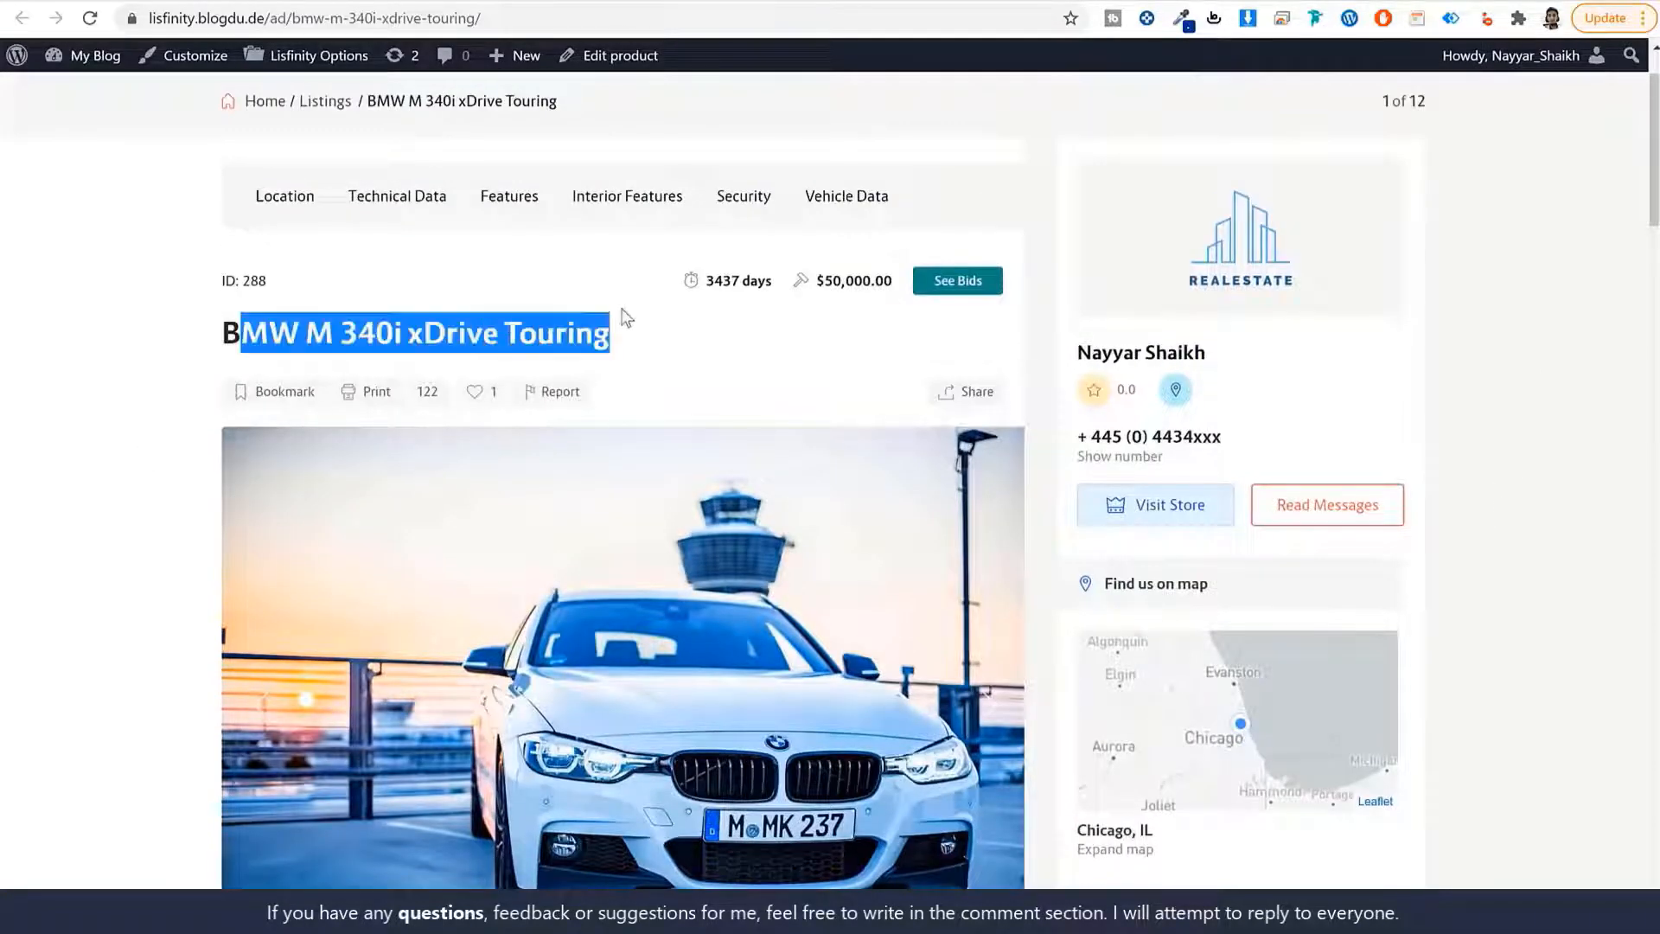
scroll(717, 380, down, 1)
scroll(718, 381, down, 1)
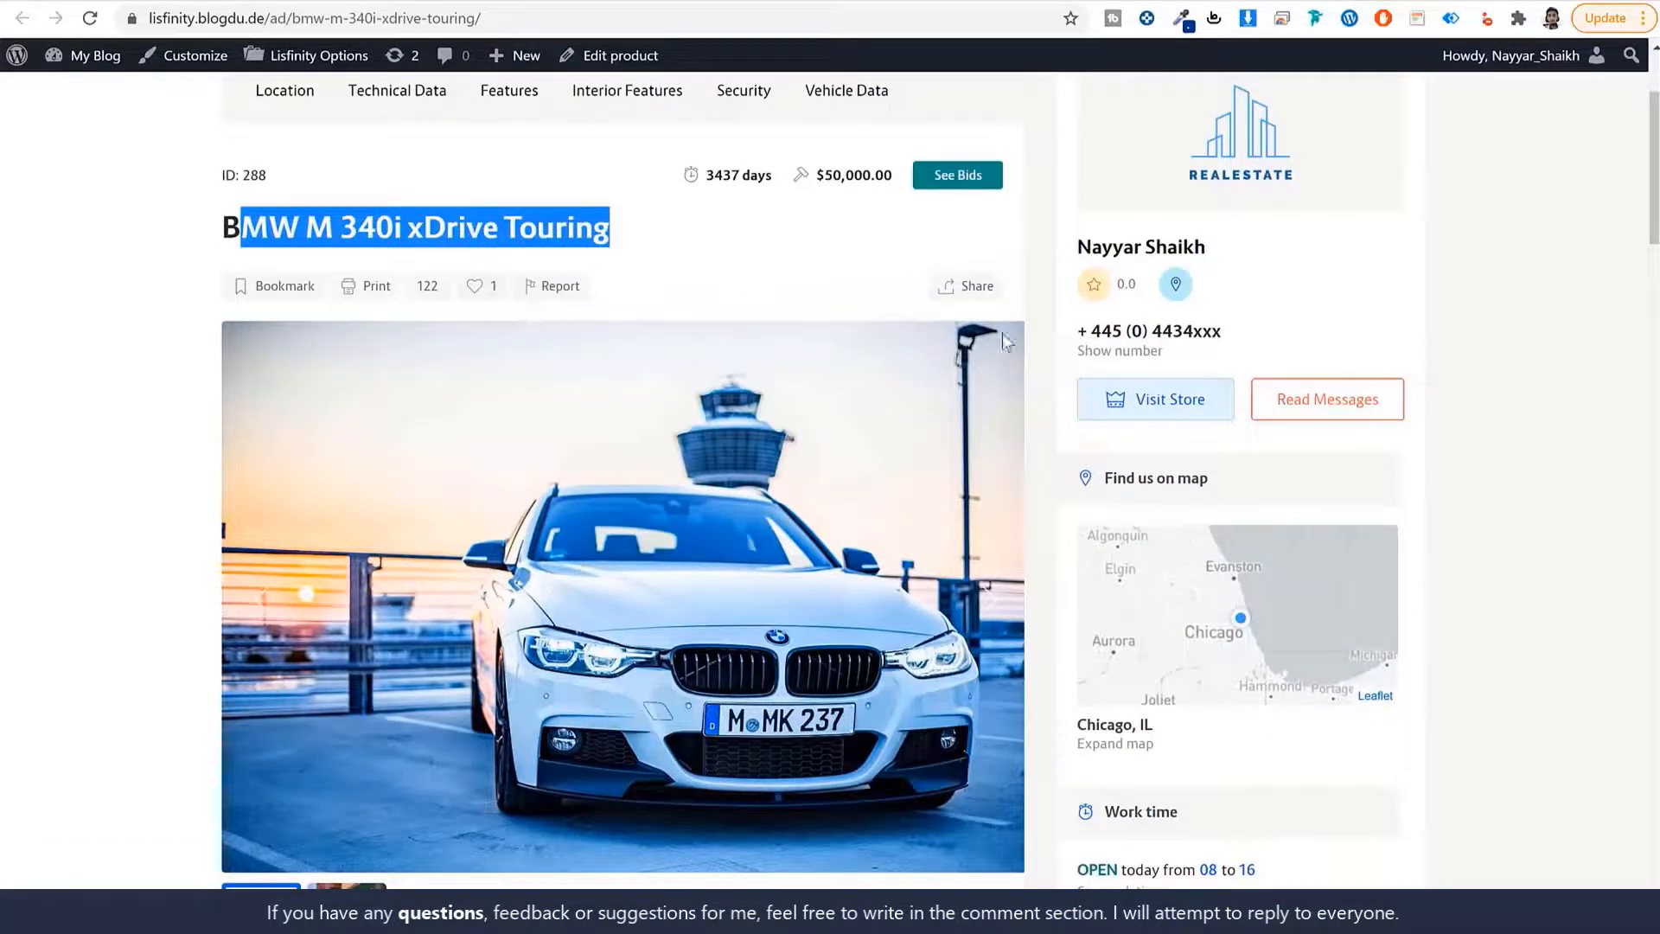
click(478, 289)
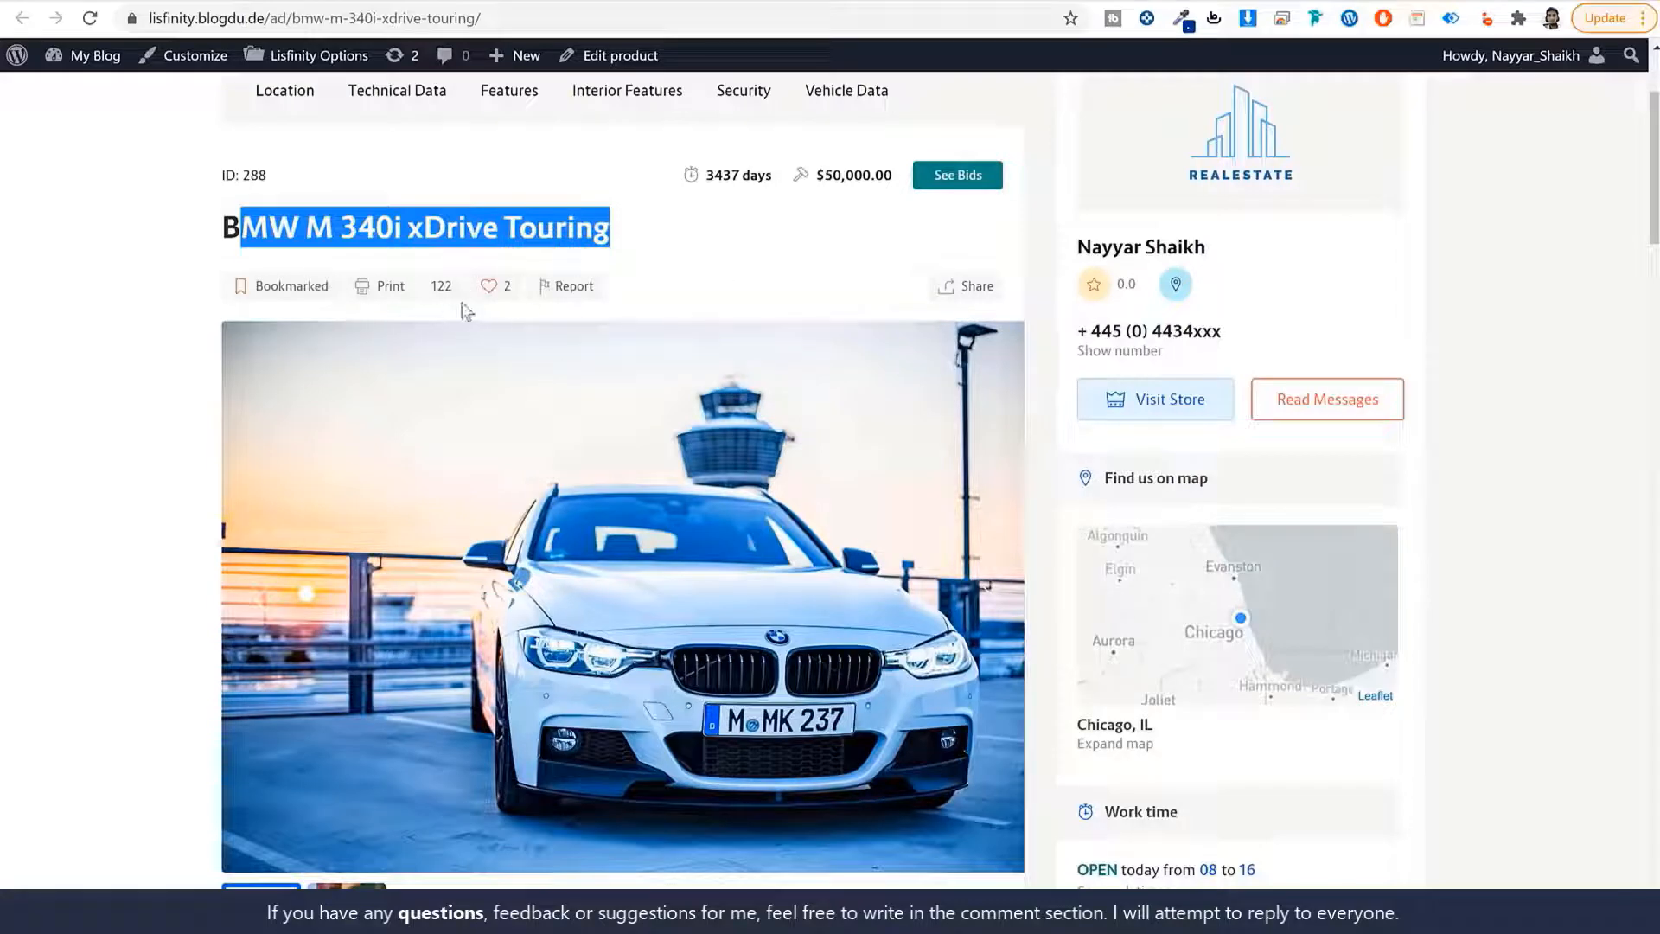
Show the car's second gallery photo.
scroll(1498, 500, down, 5)
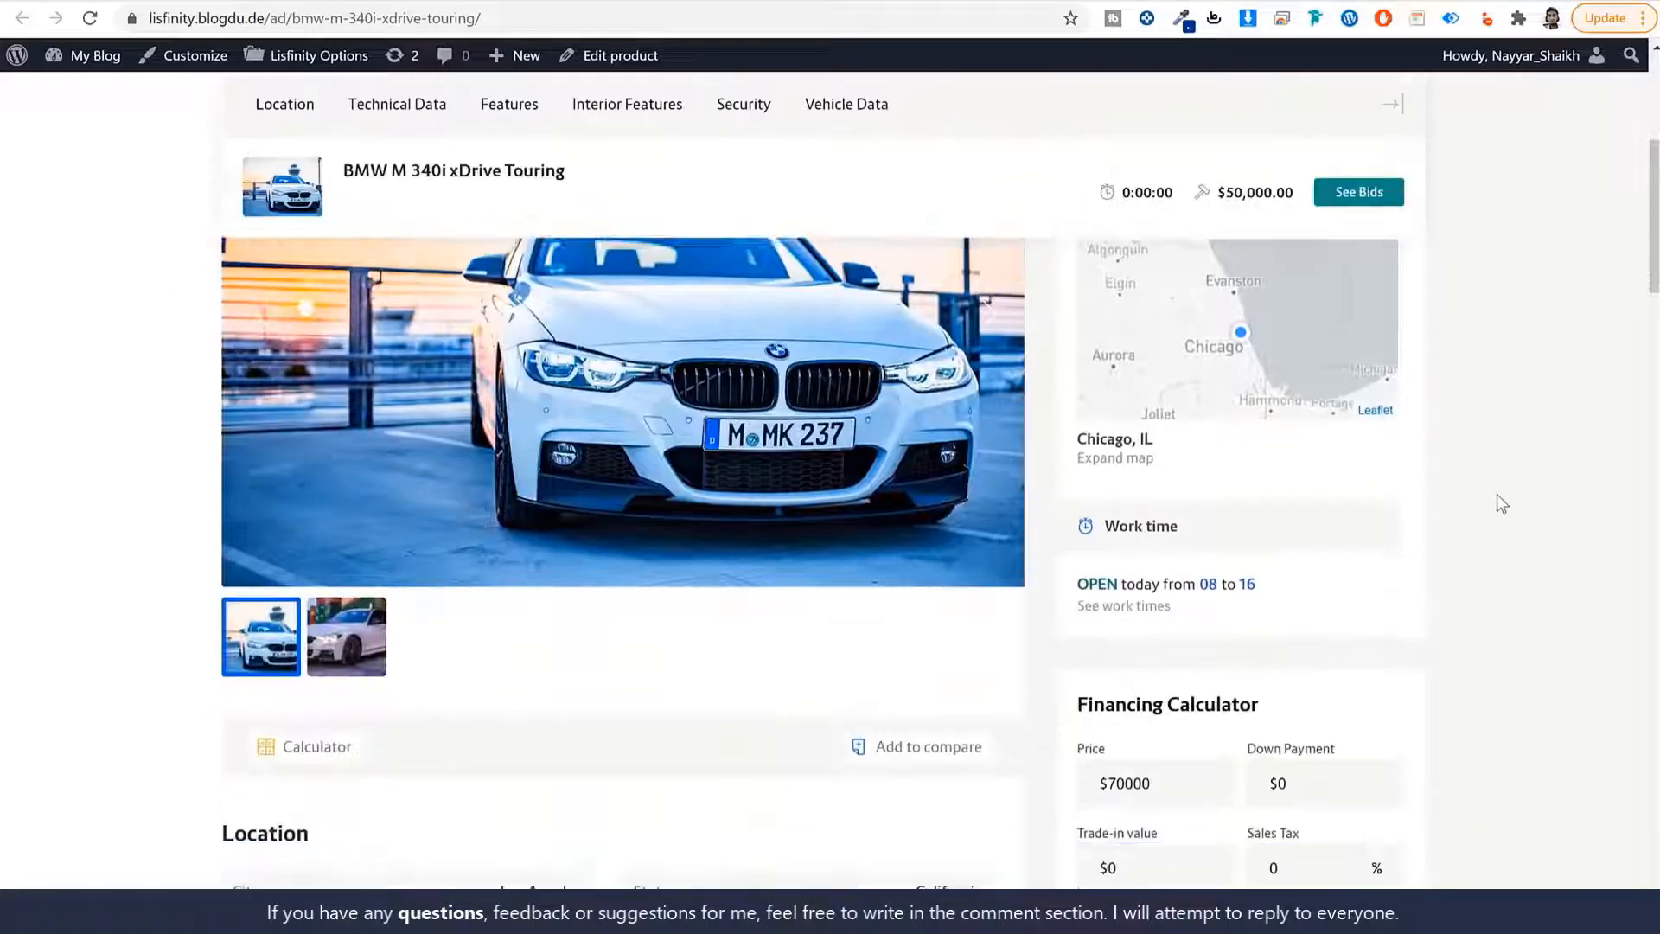
scroll(435, 584, down, 1)
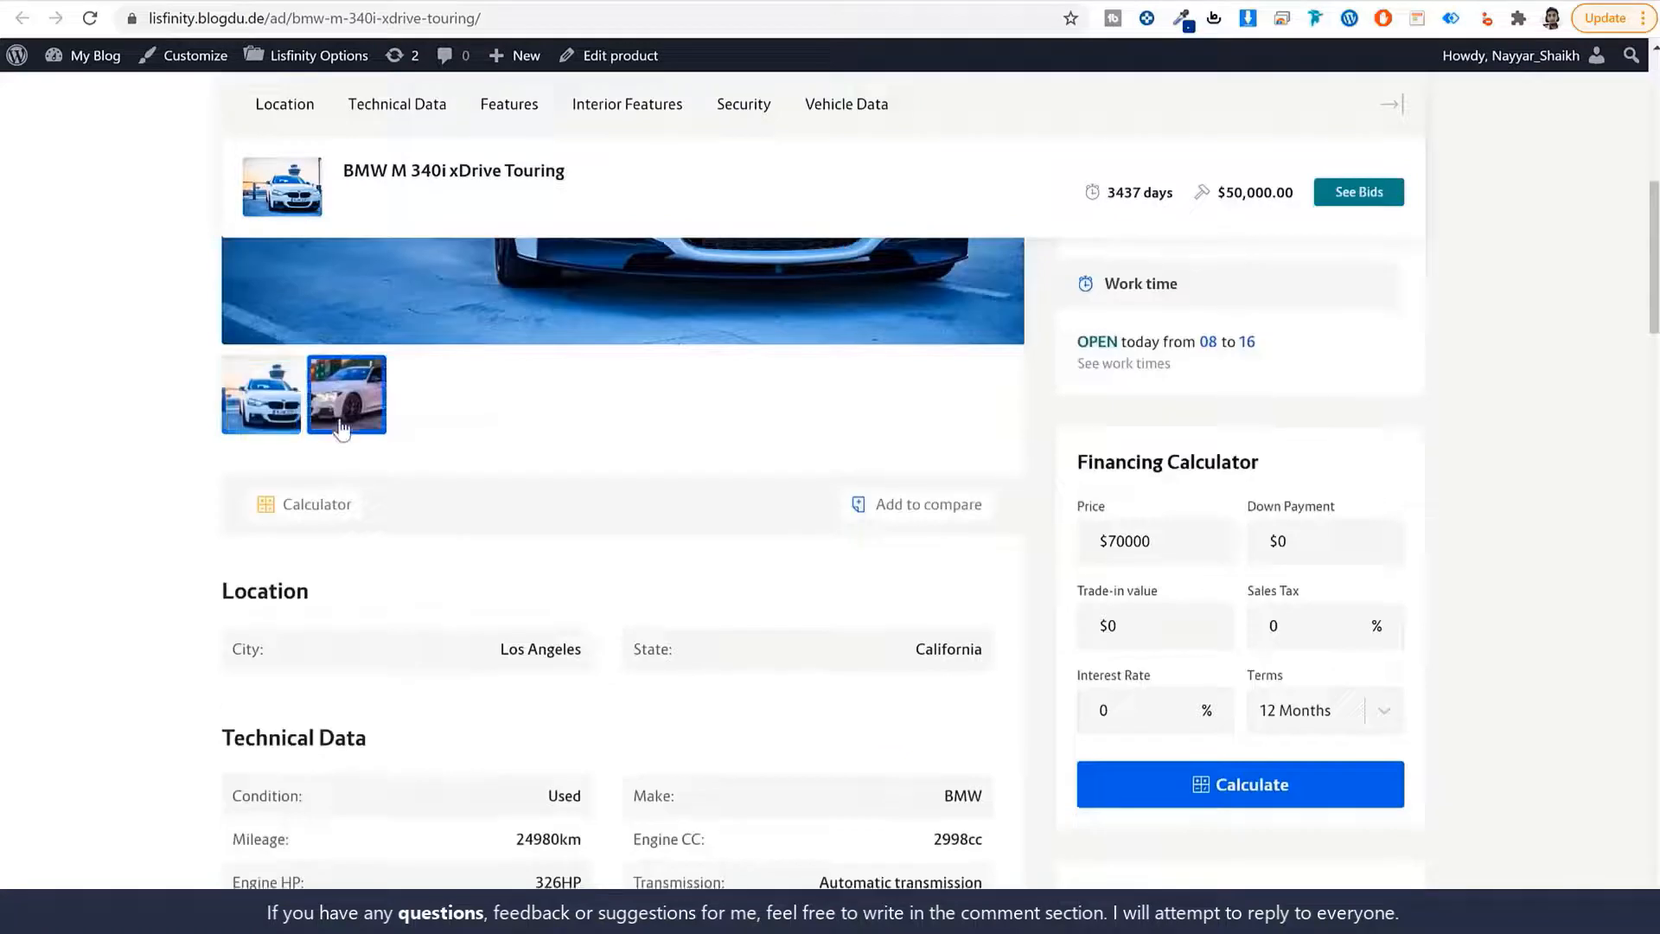
click(346, 424)
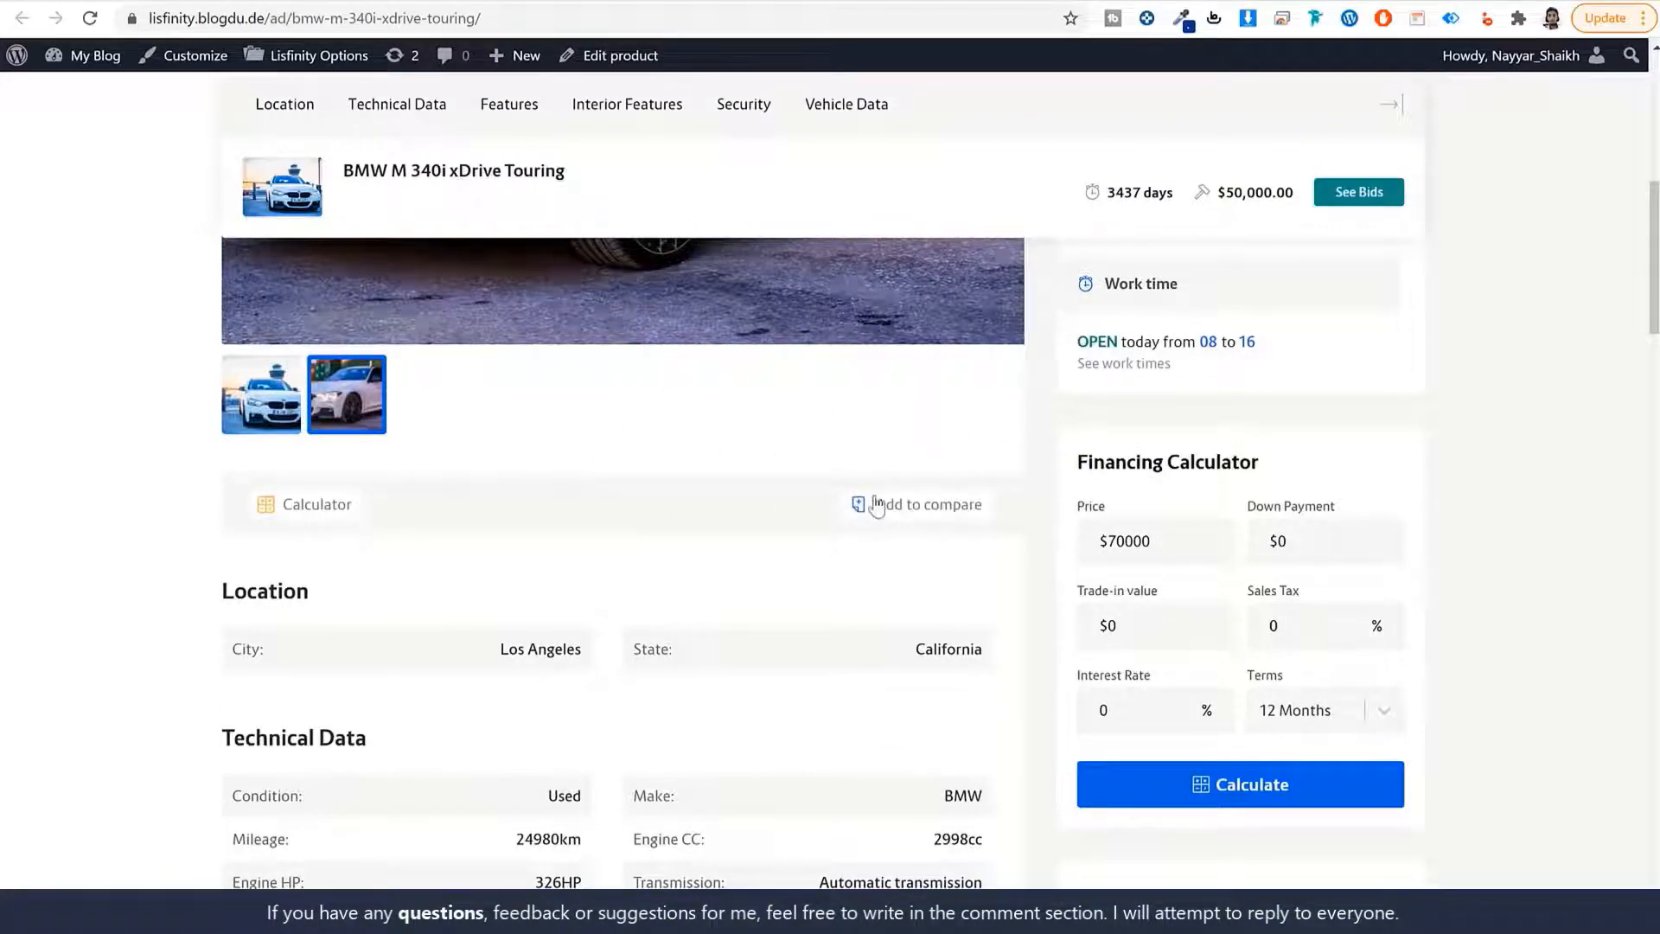
scroll(986, 497, down, 5)
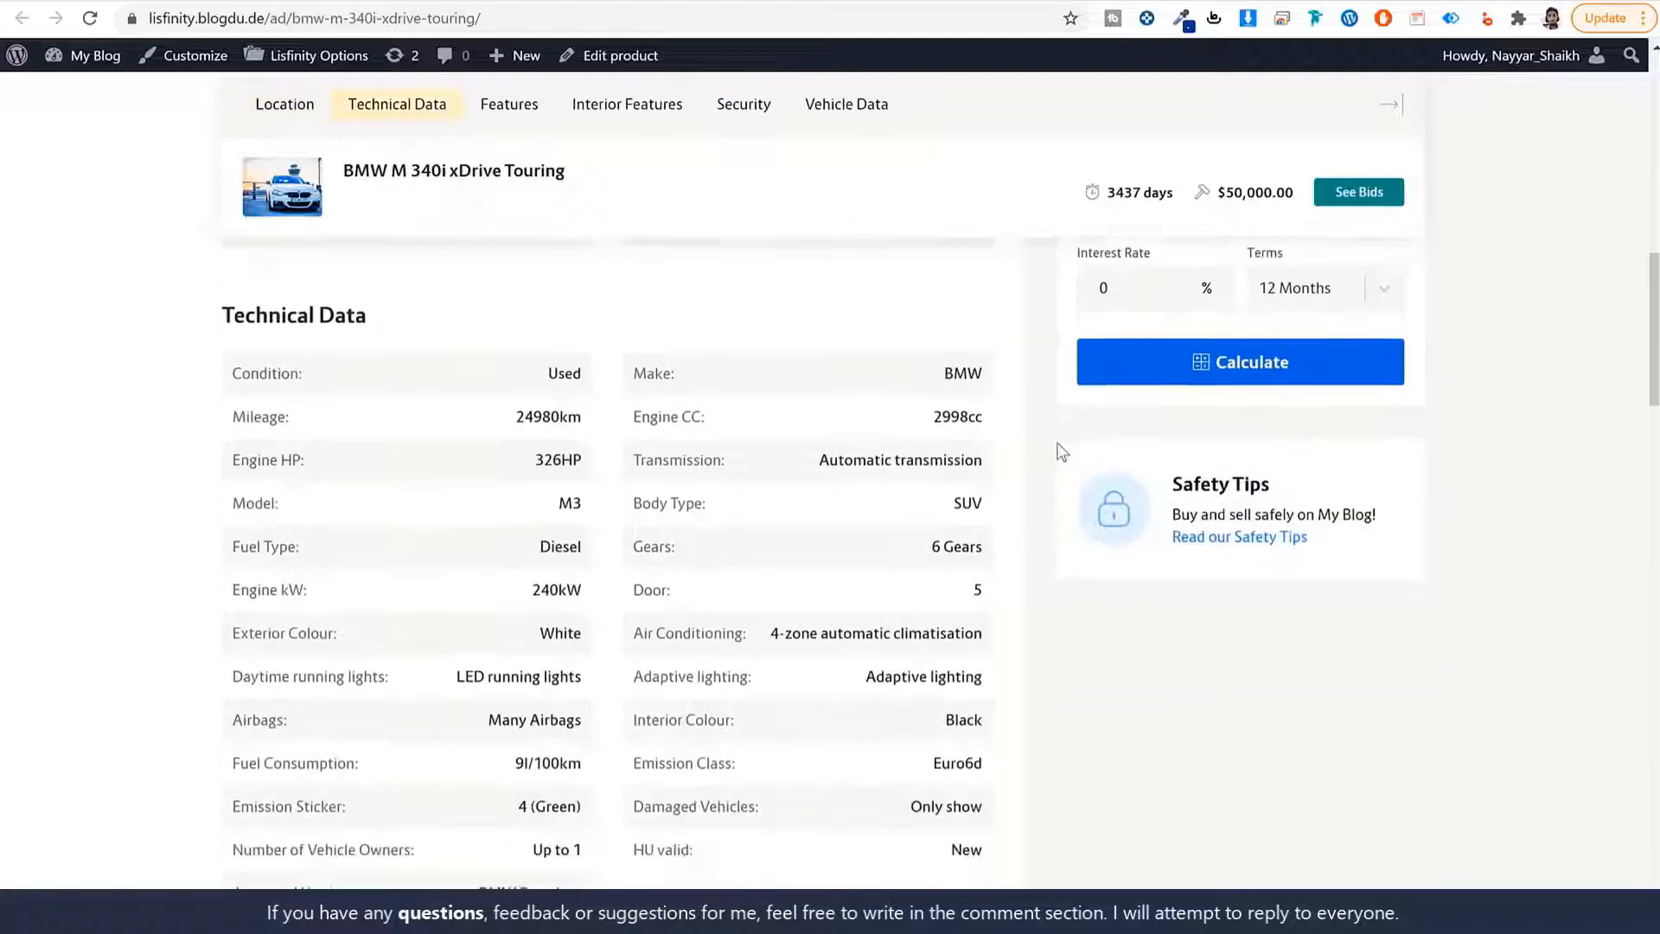
scroll(1061, 451, up, 1)
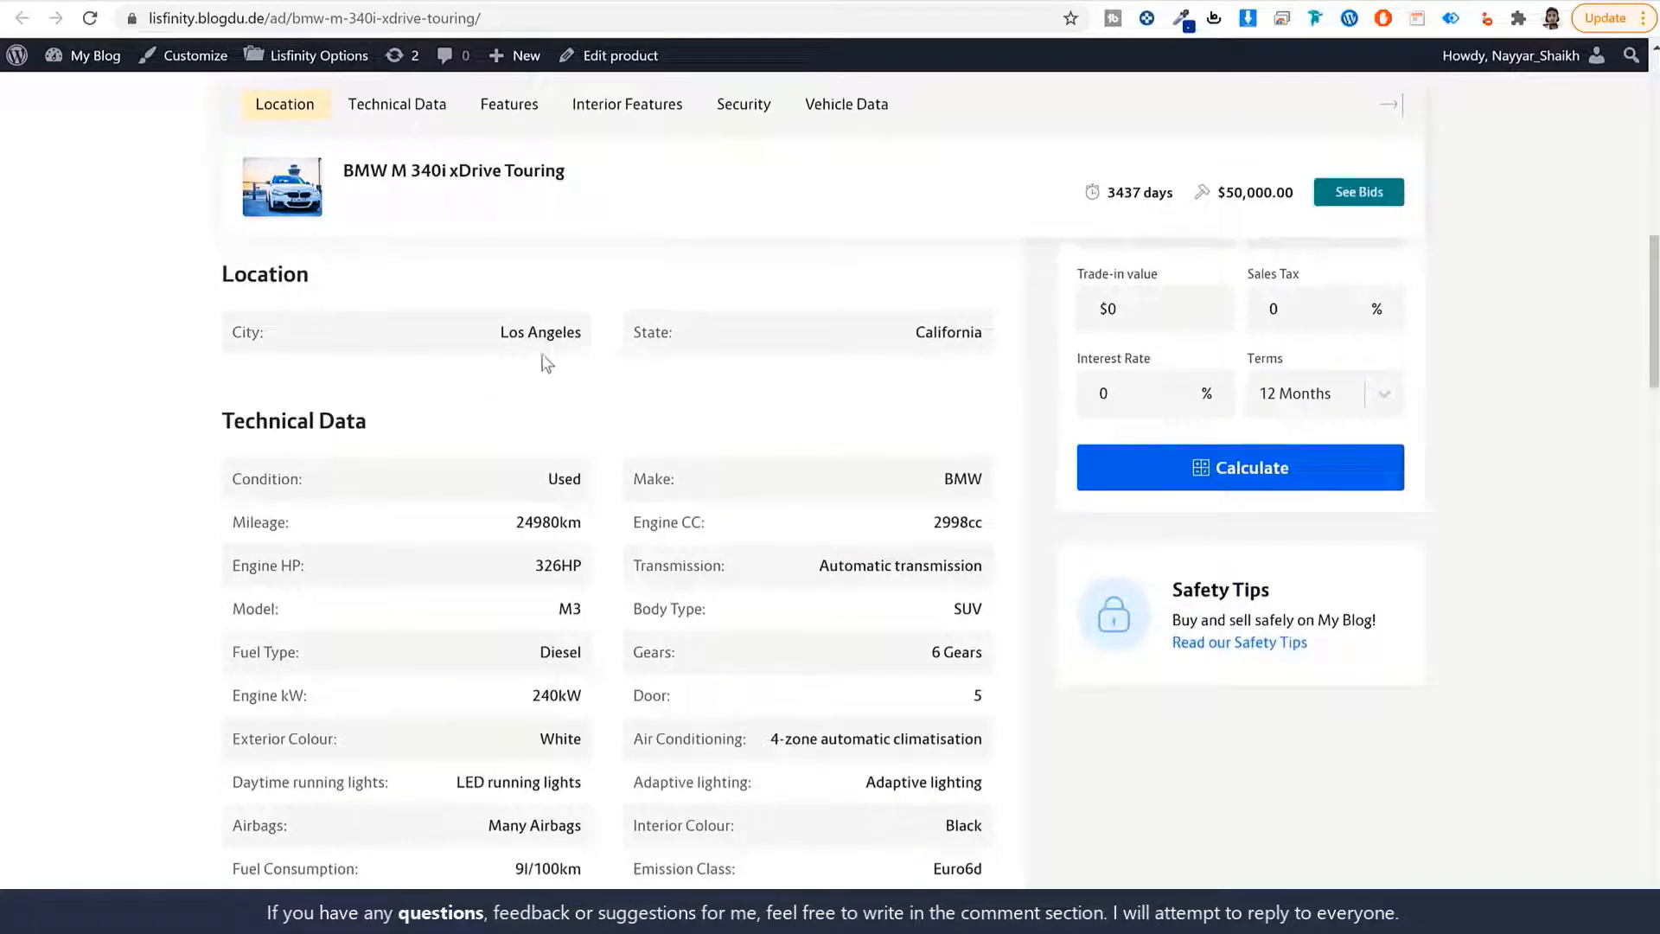
Highlight the Location heading and the Make and Mileage technical data labels.
drag(326, 278, 221, 284)
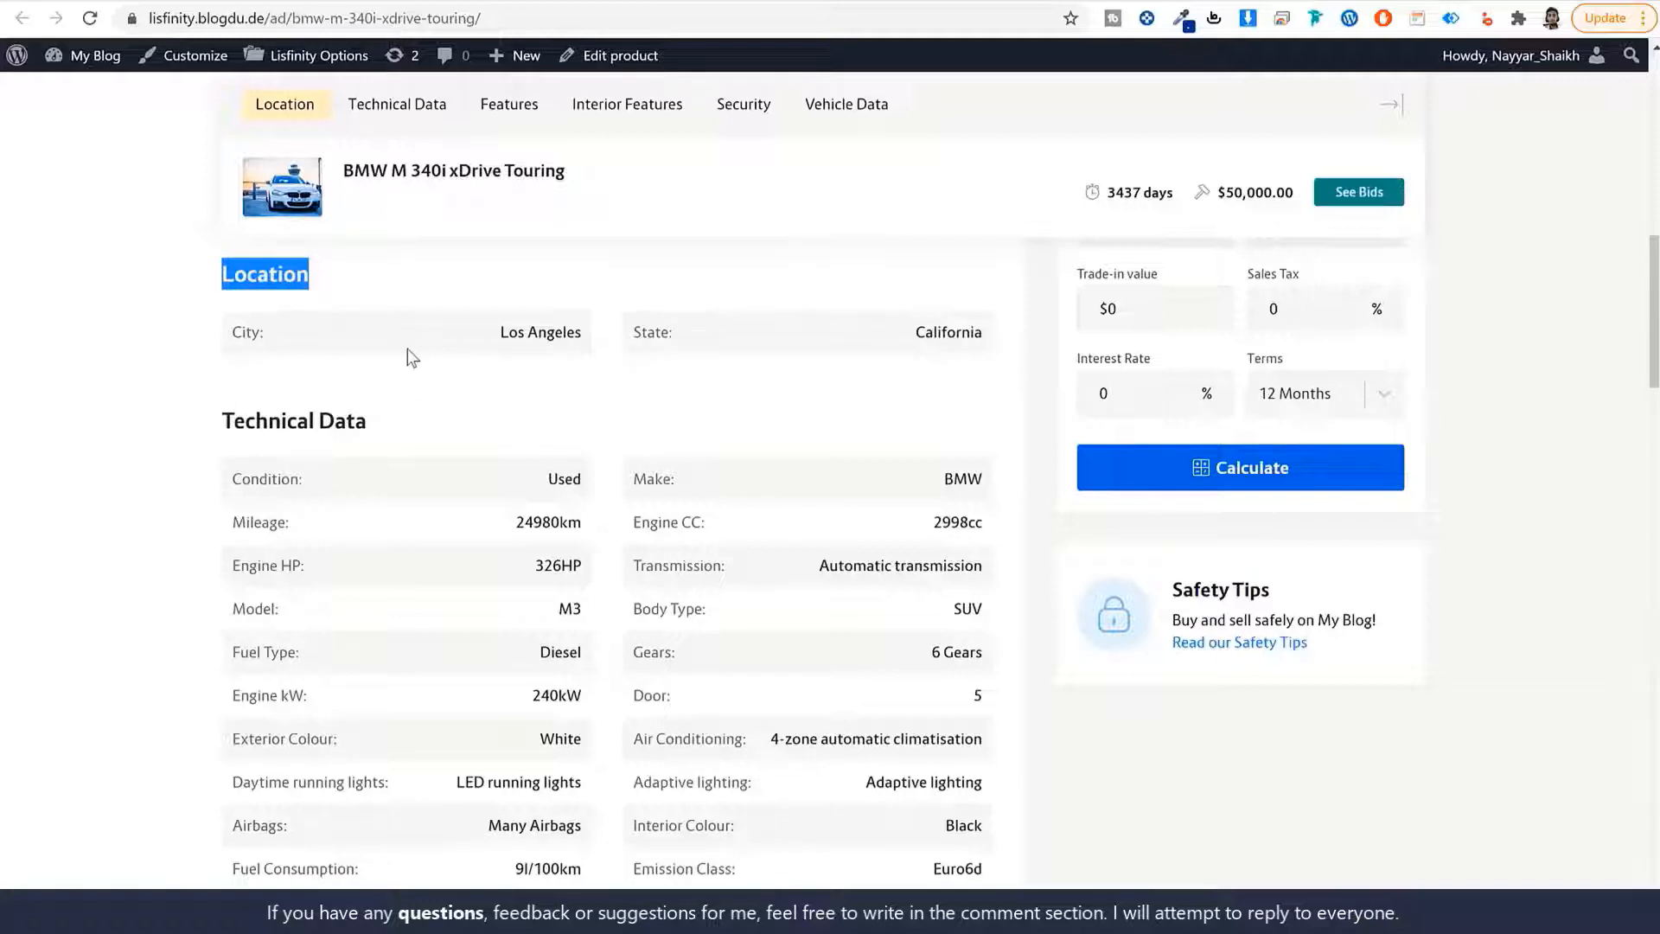
scroll(437, 363, down, 2)
scroll(294, 365, up, 1)
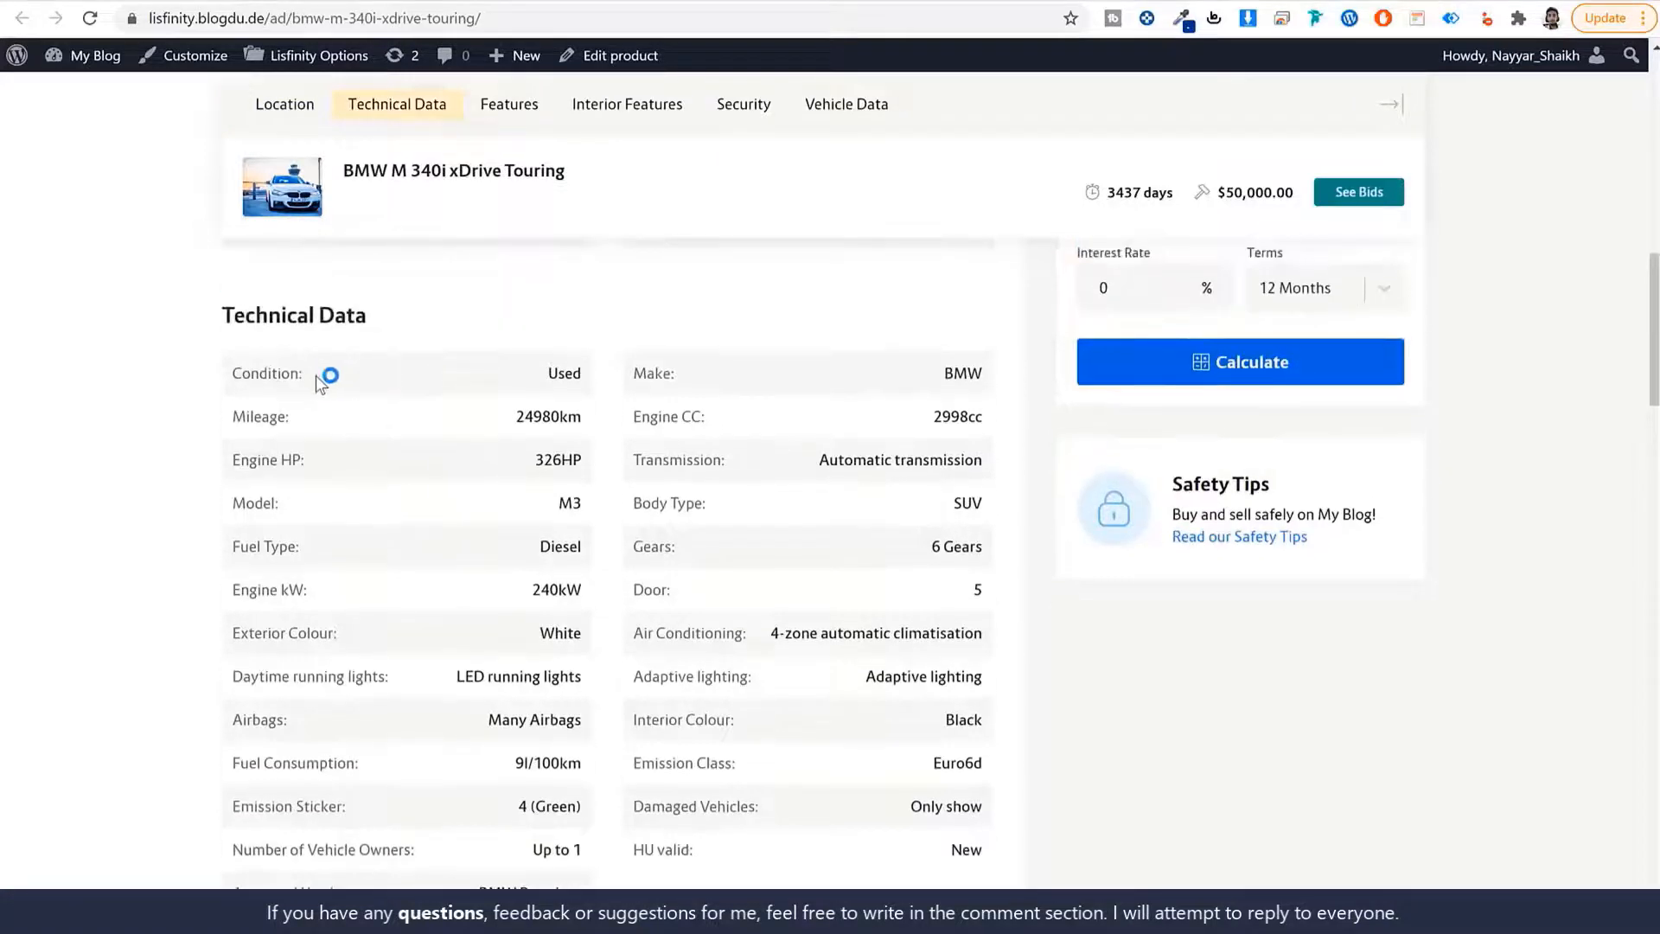
drag(706, 381, 597, 375)
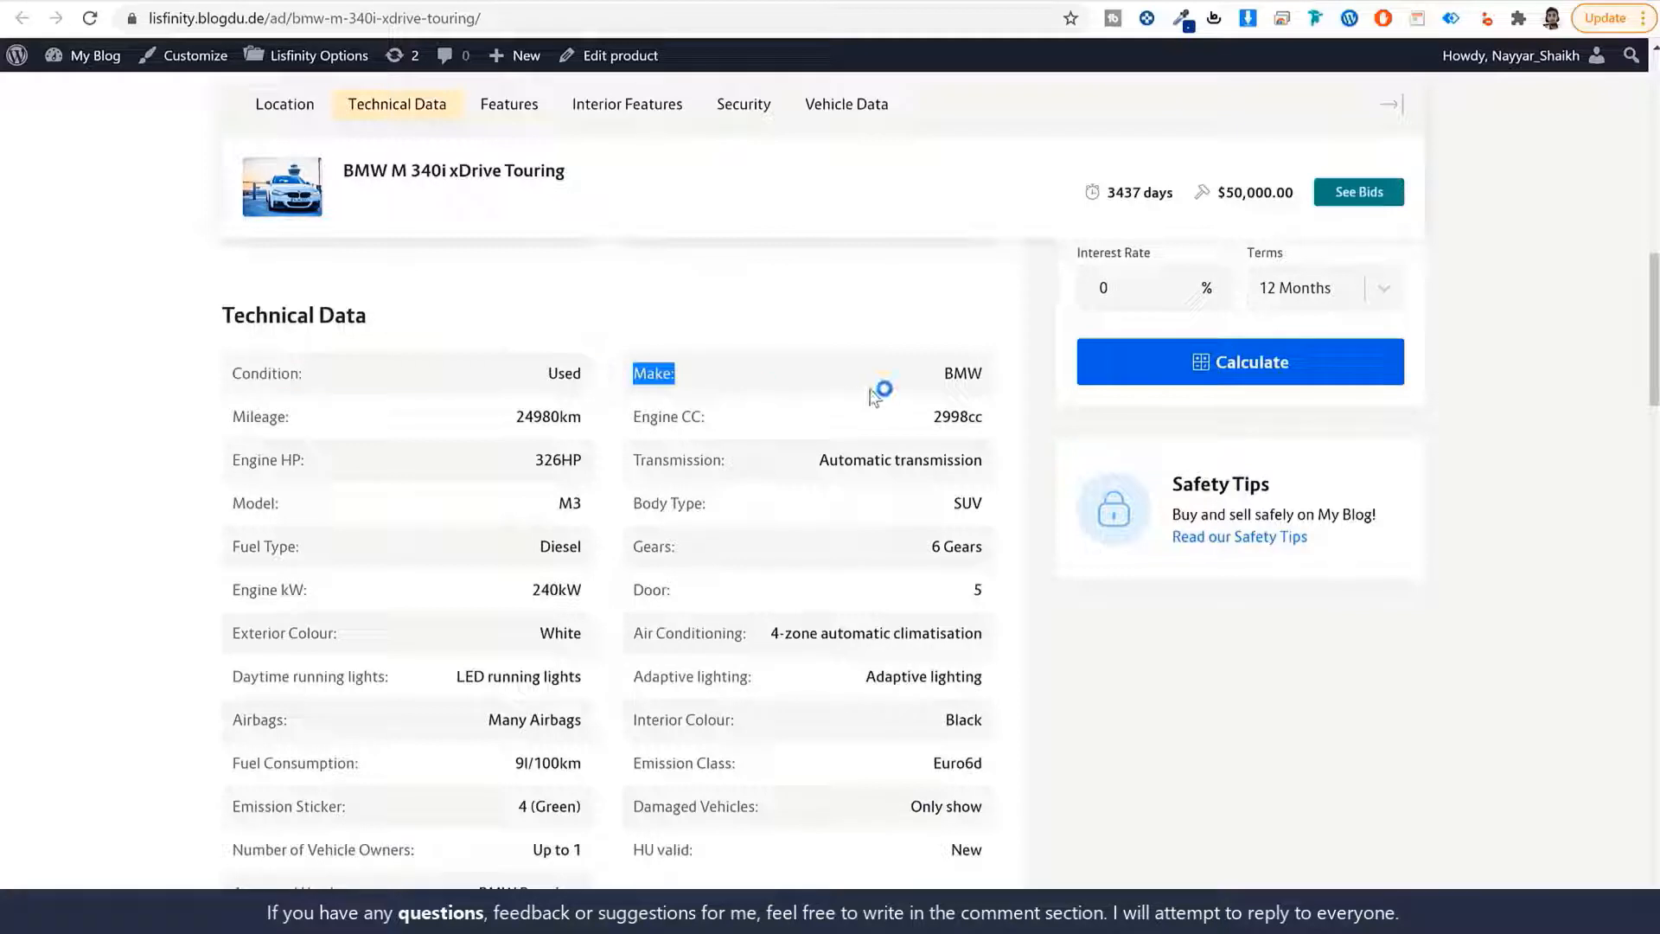
drag(310, 419, 226, 420)
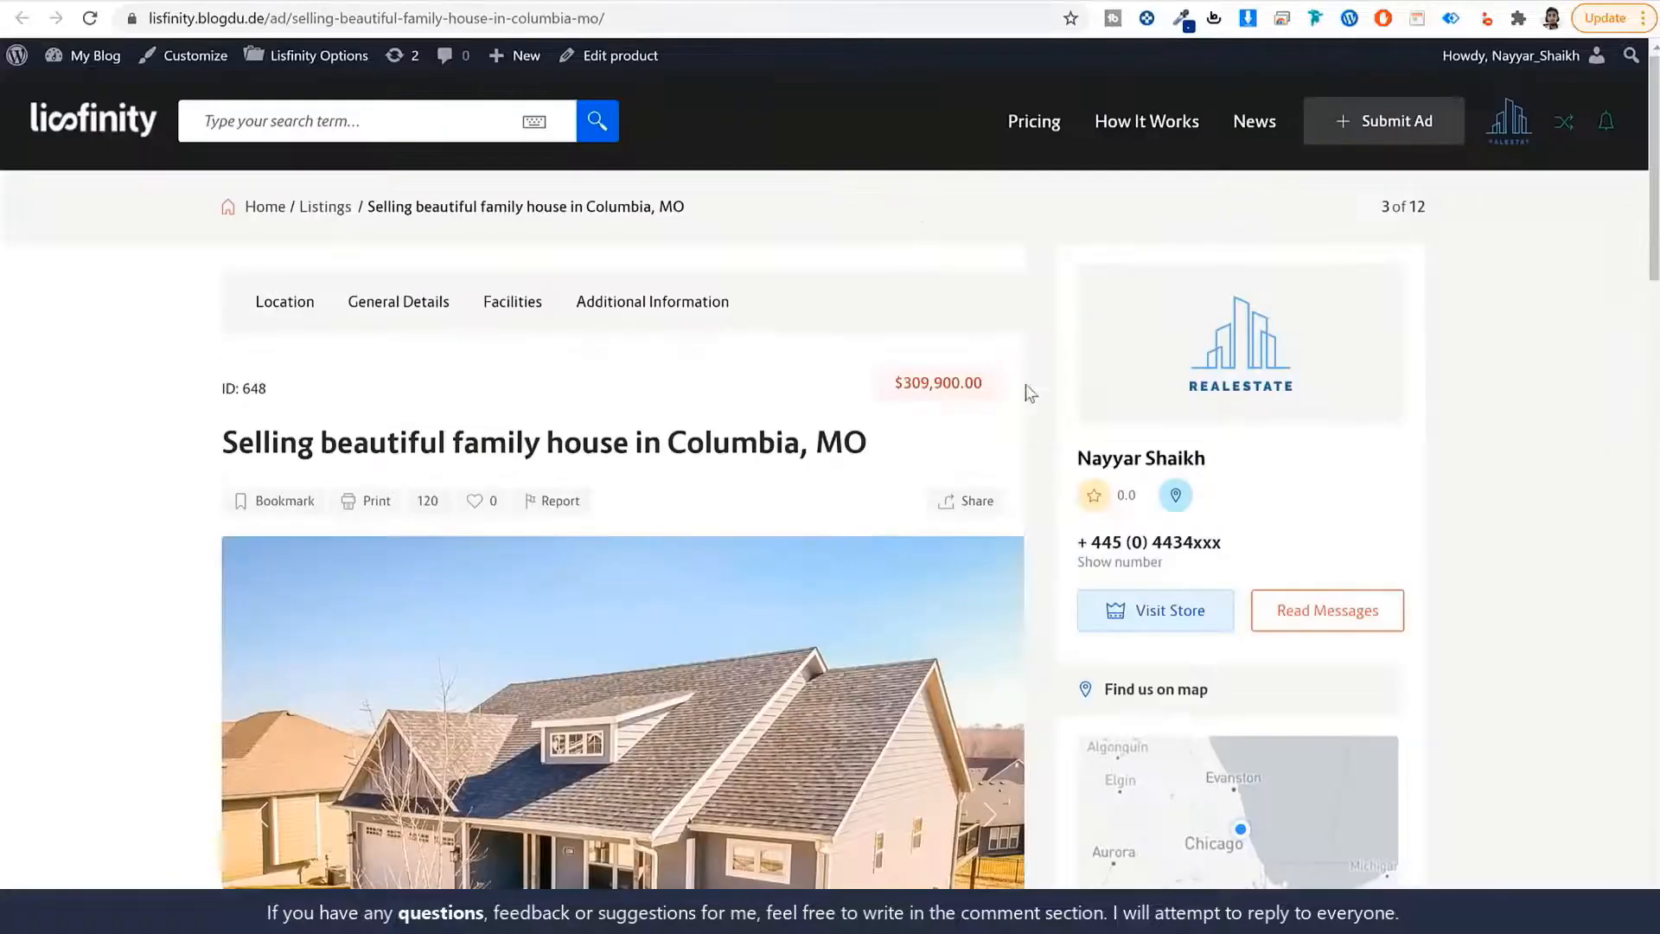
Highlight the house's Condition, Property Type, Storey, Lot Size, Floor and Parking Space labels.
scroll(813, 543, down, 10)
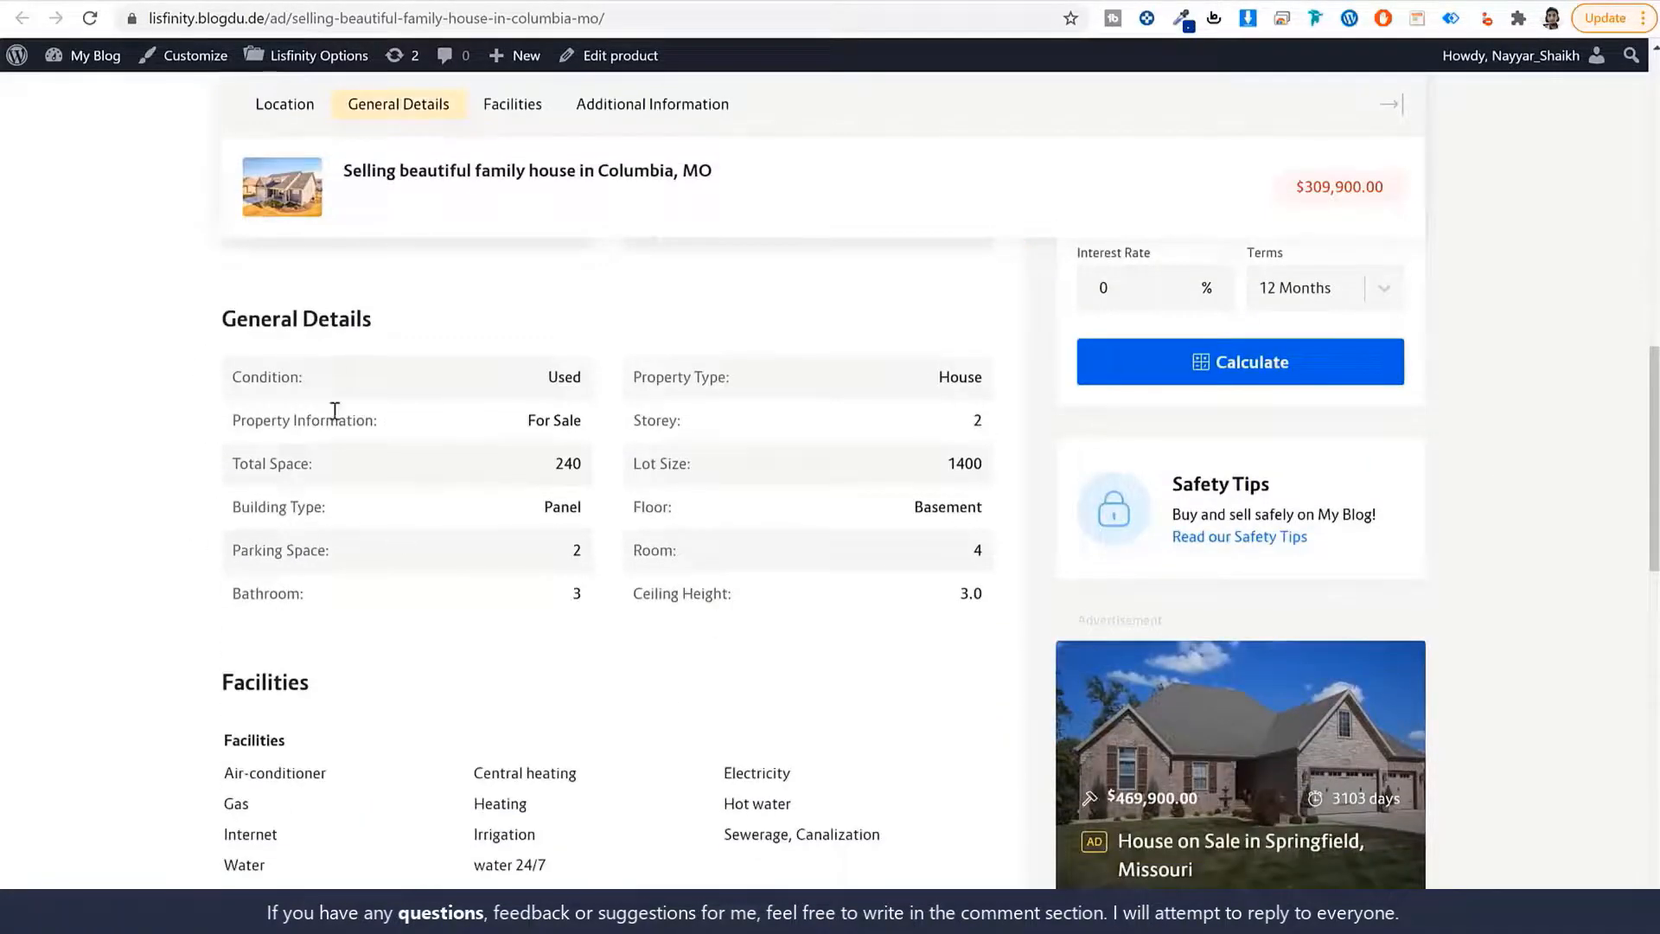
drag(322, 385, 203, 384)
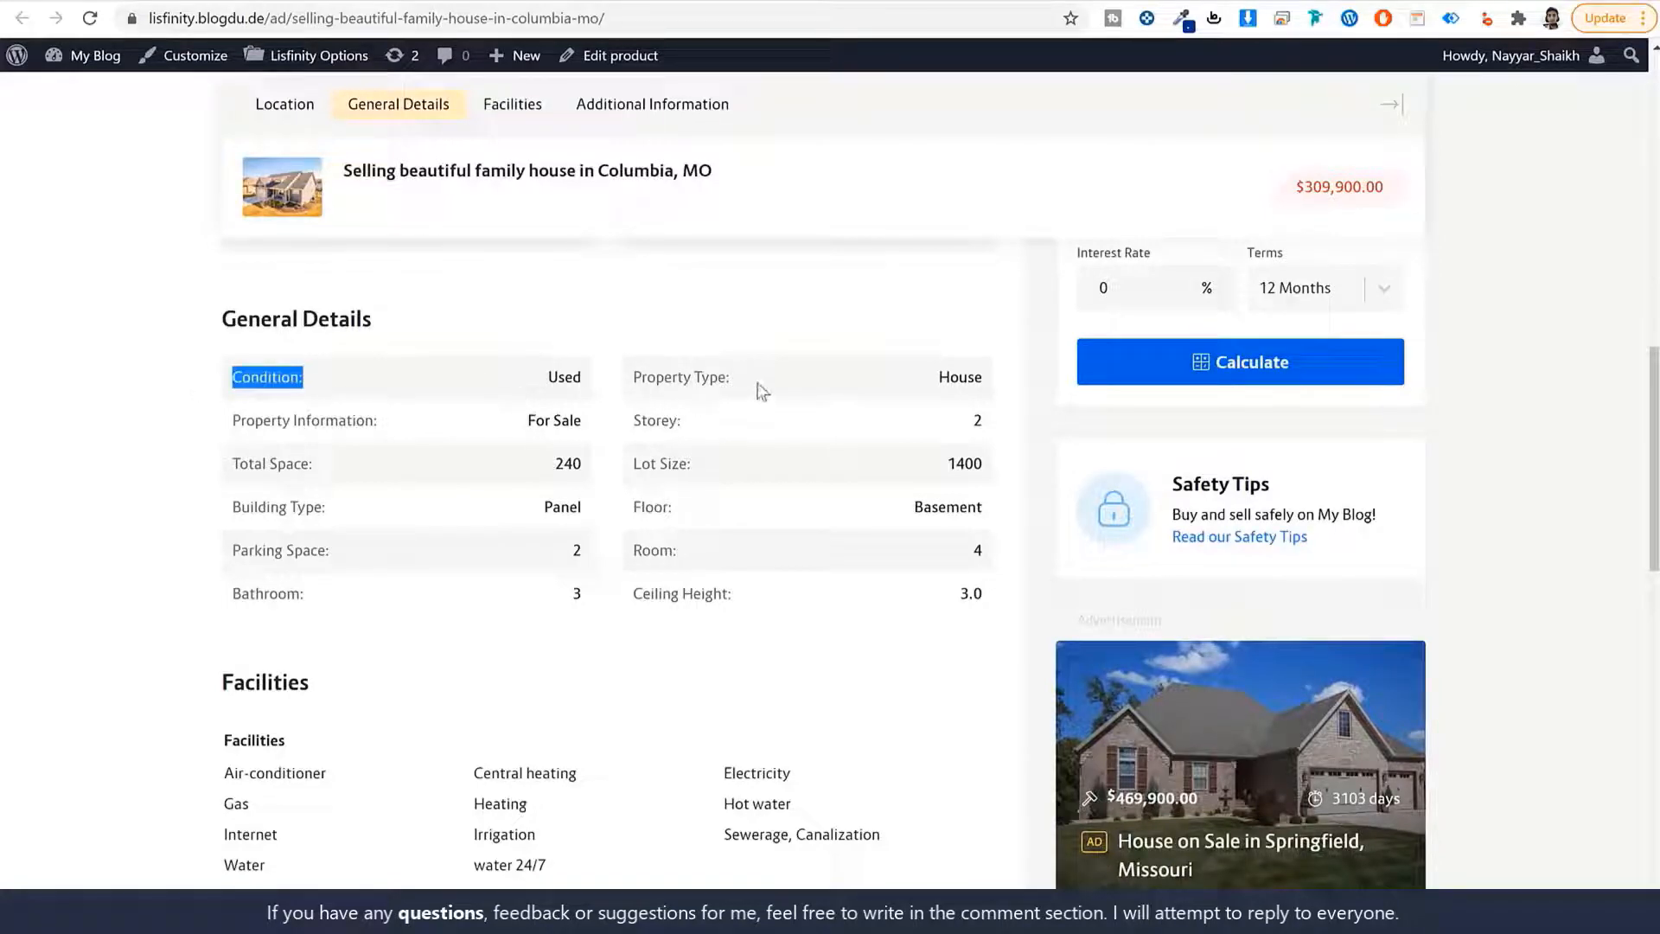
drag(746, 386, 619, 385)
drag(698, 432, 614, 430)
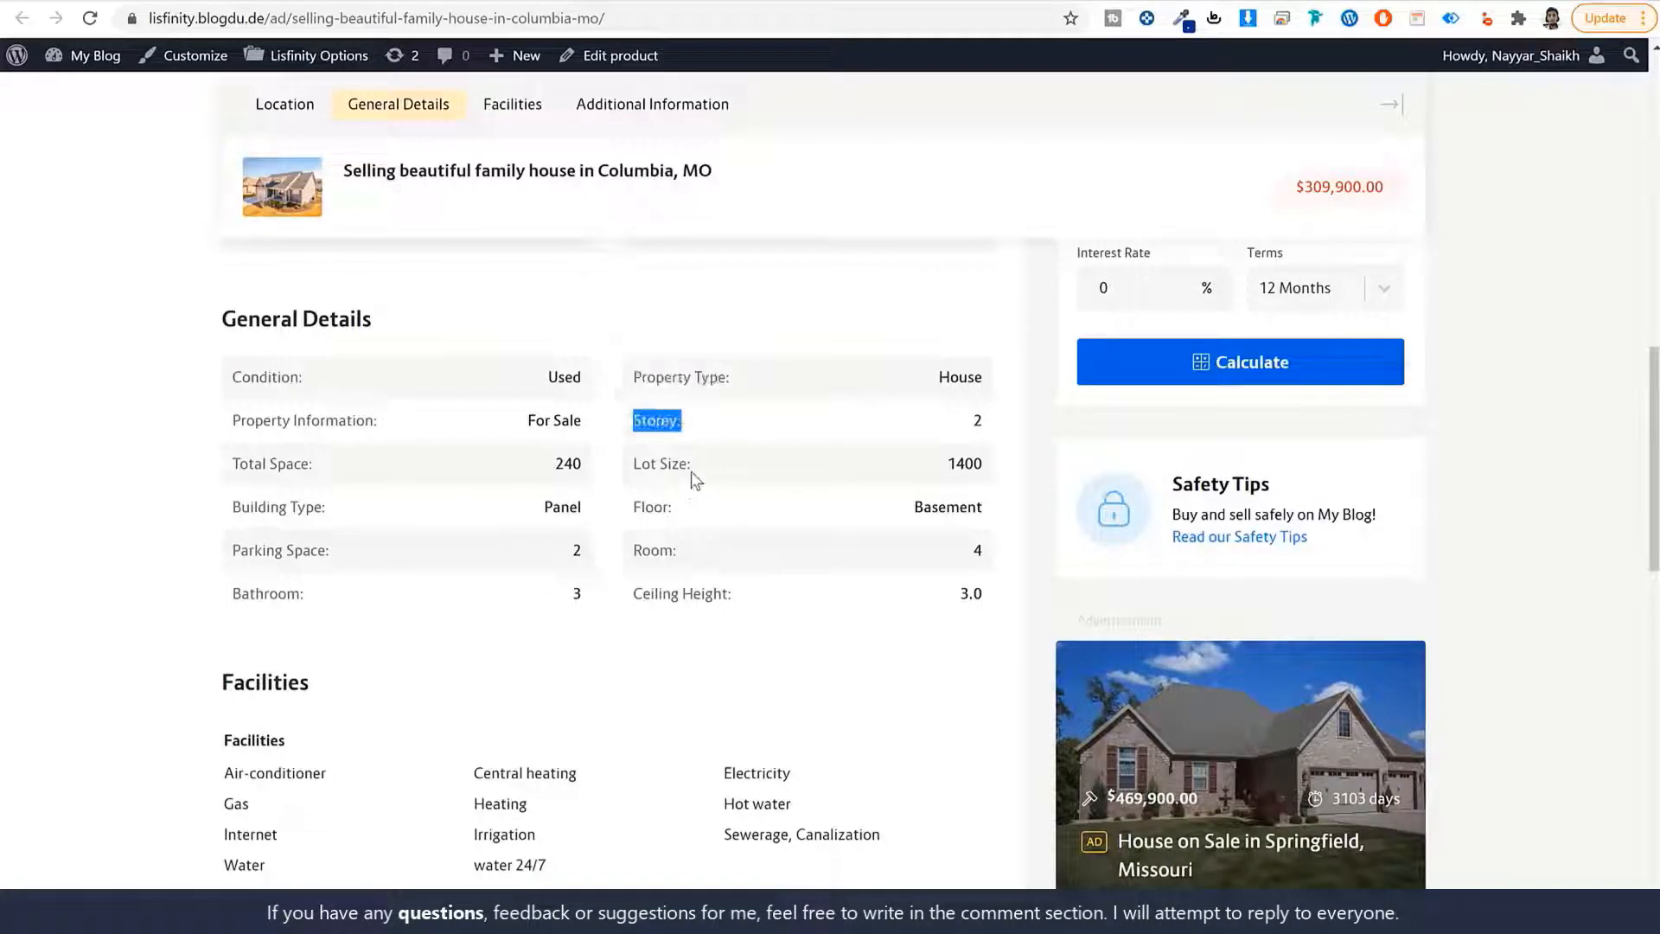
drag(695, 474, 615, 472)
drag(692, 517, 516, 554)
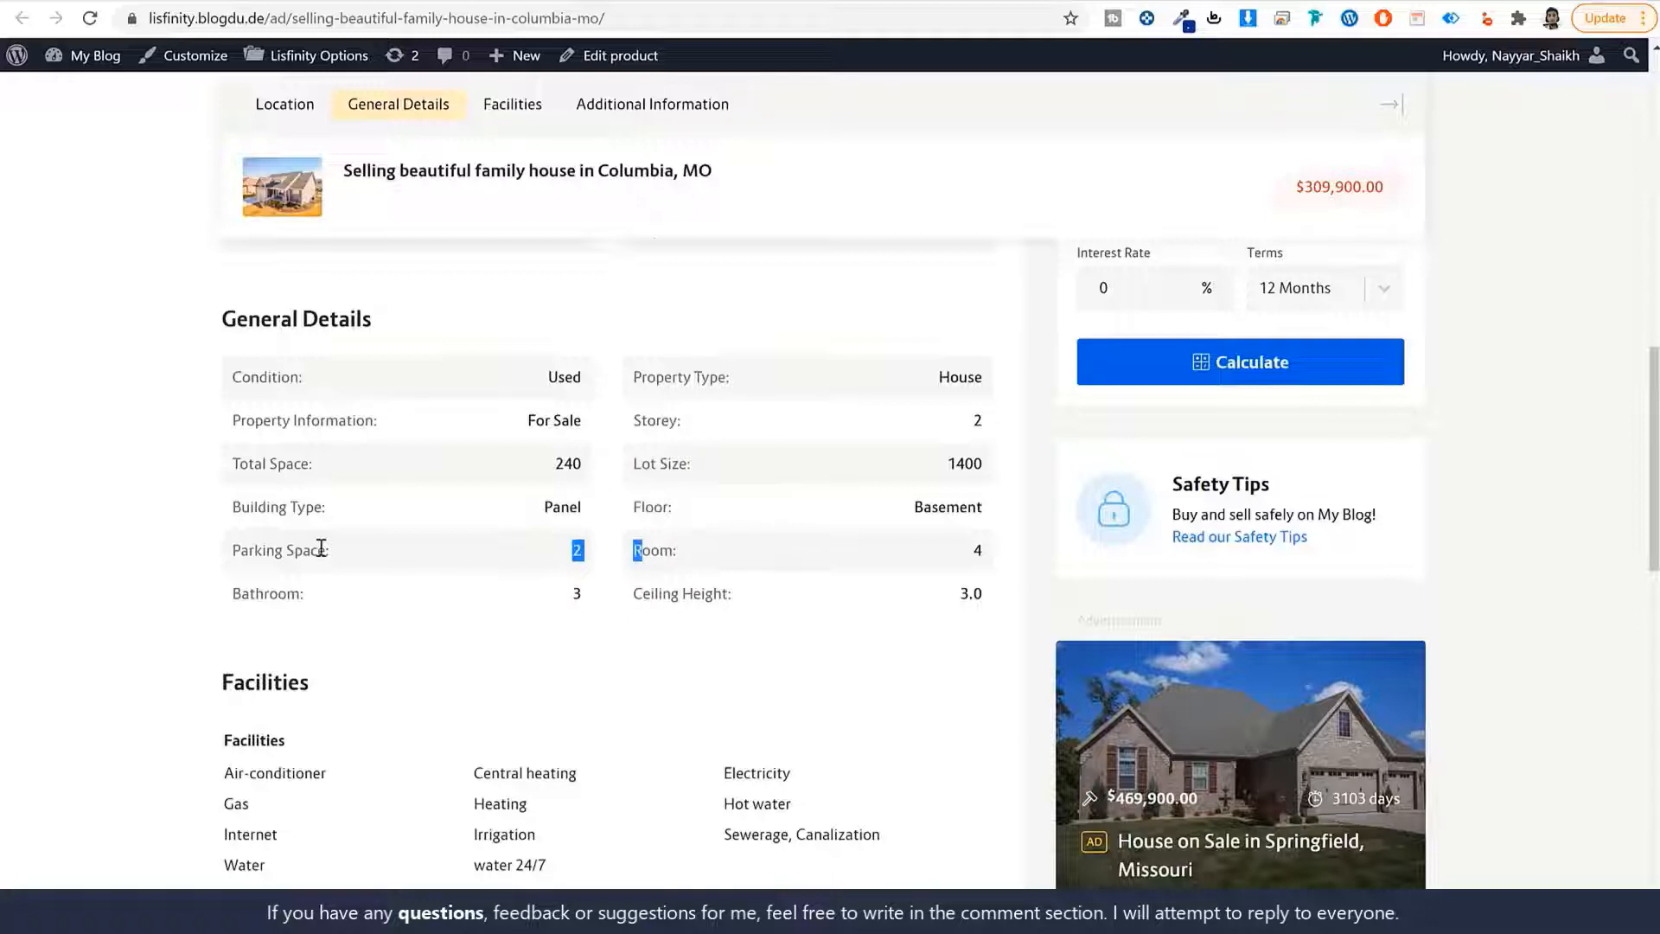
drag(320, 548, 227, 551)
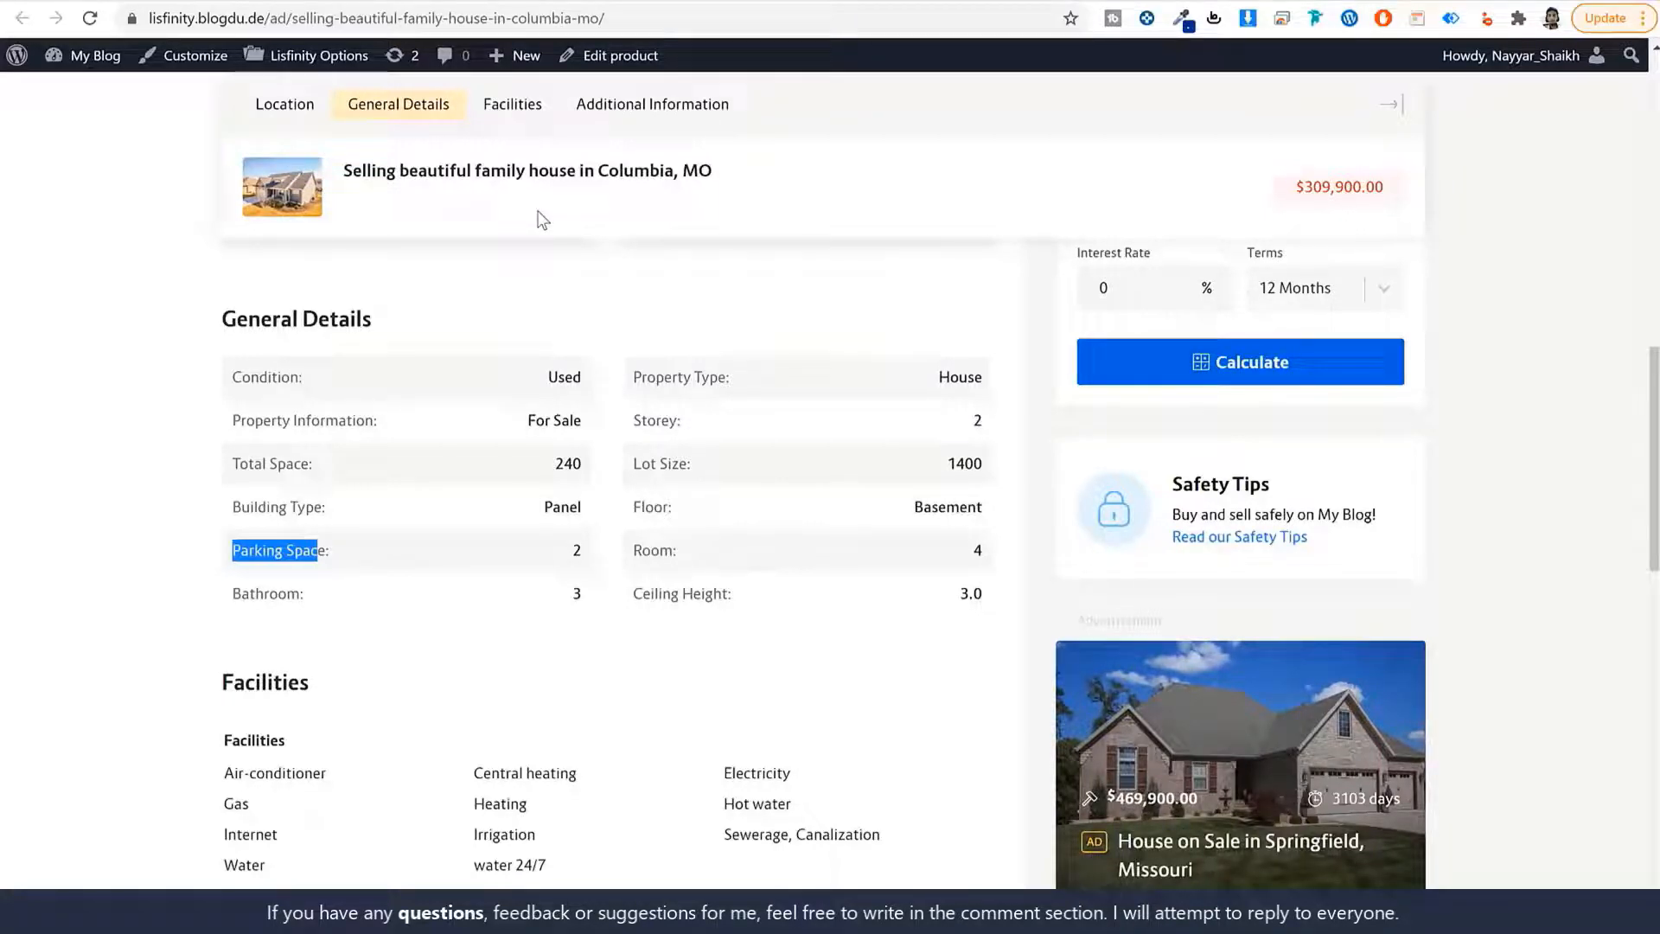
Scroll through the rest of the Columbia house listing, then return to the homepage.
scroll(1558, 413, down, 1)
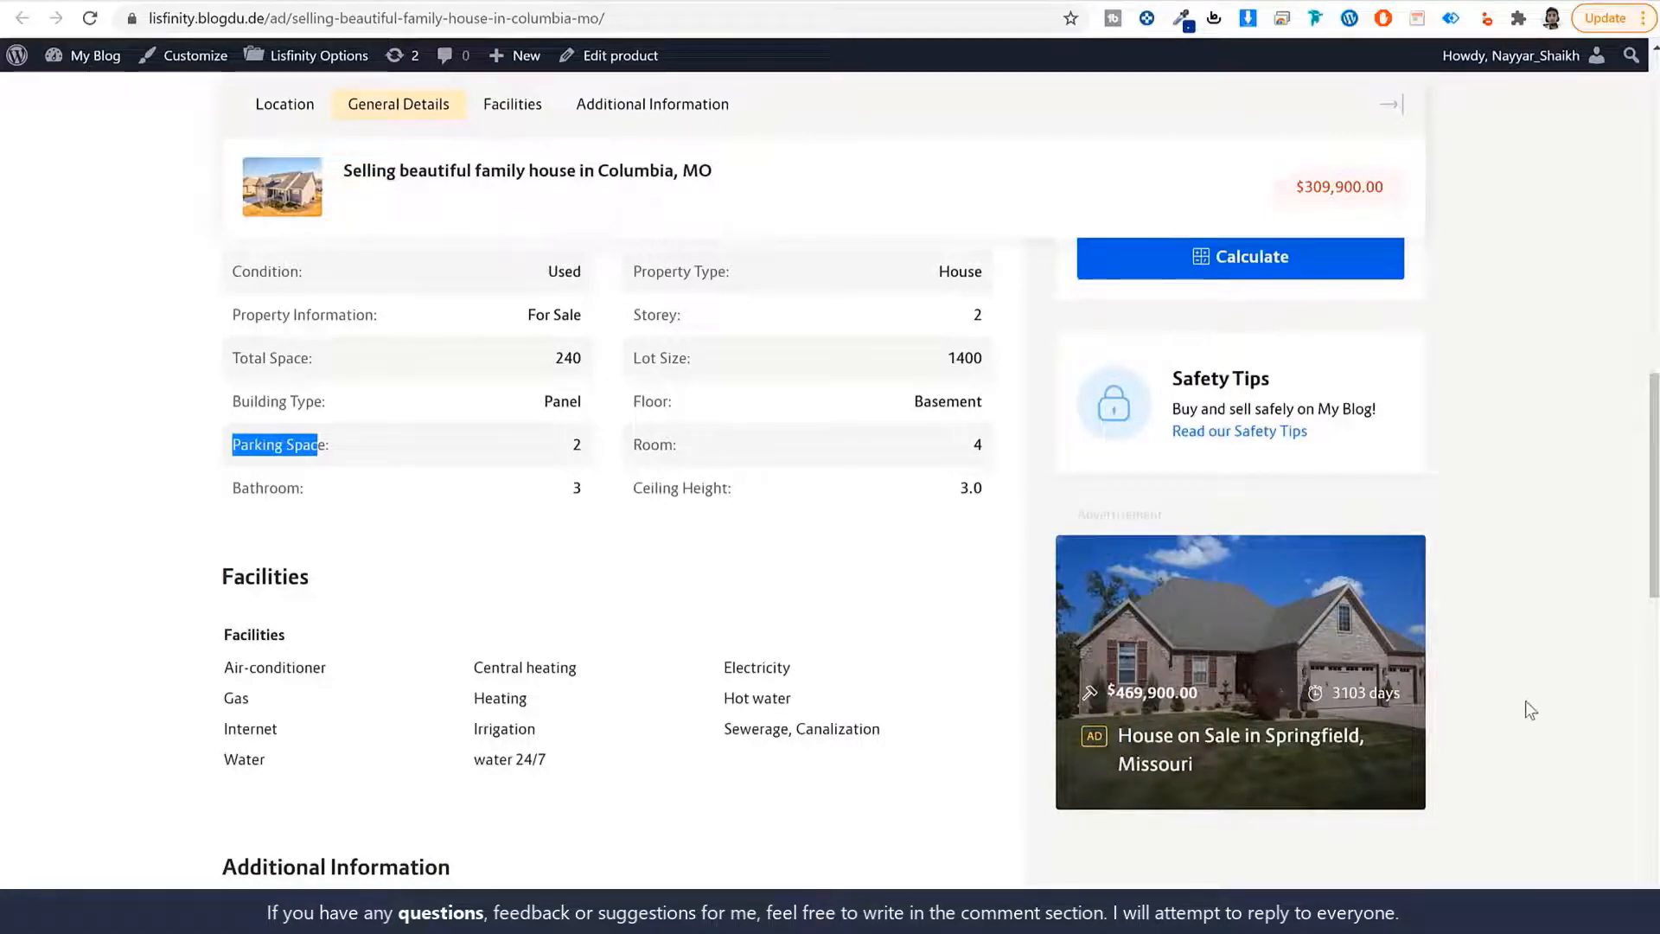
scroll(1525, 700, down, 1)
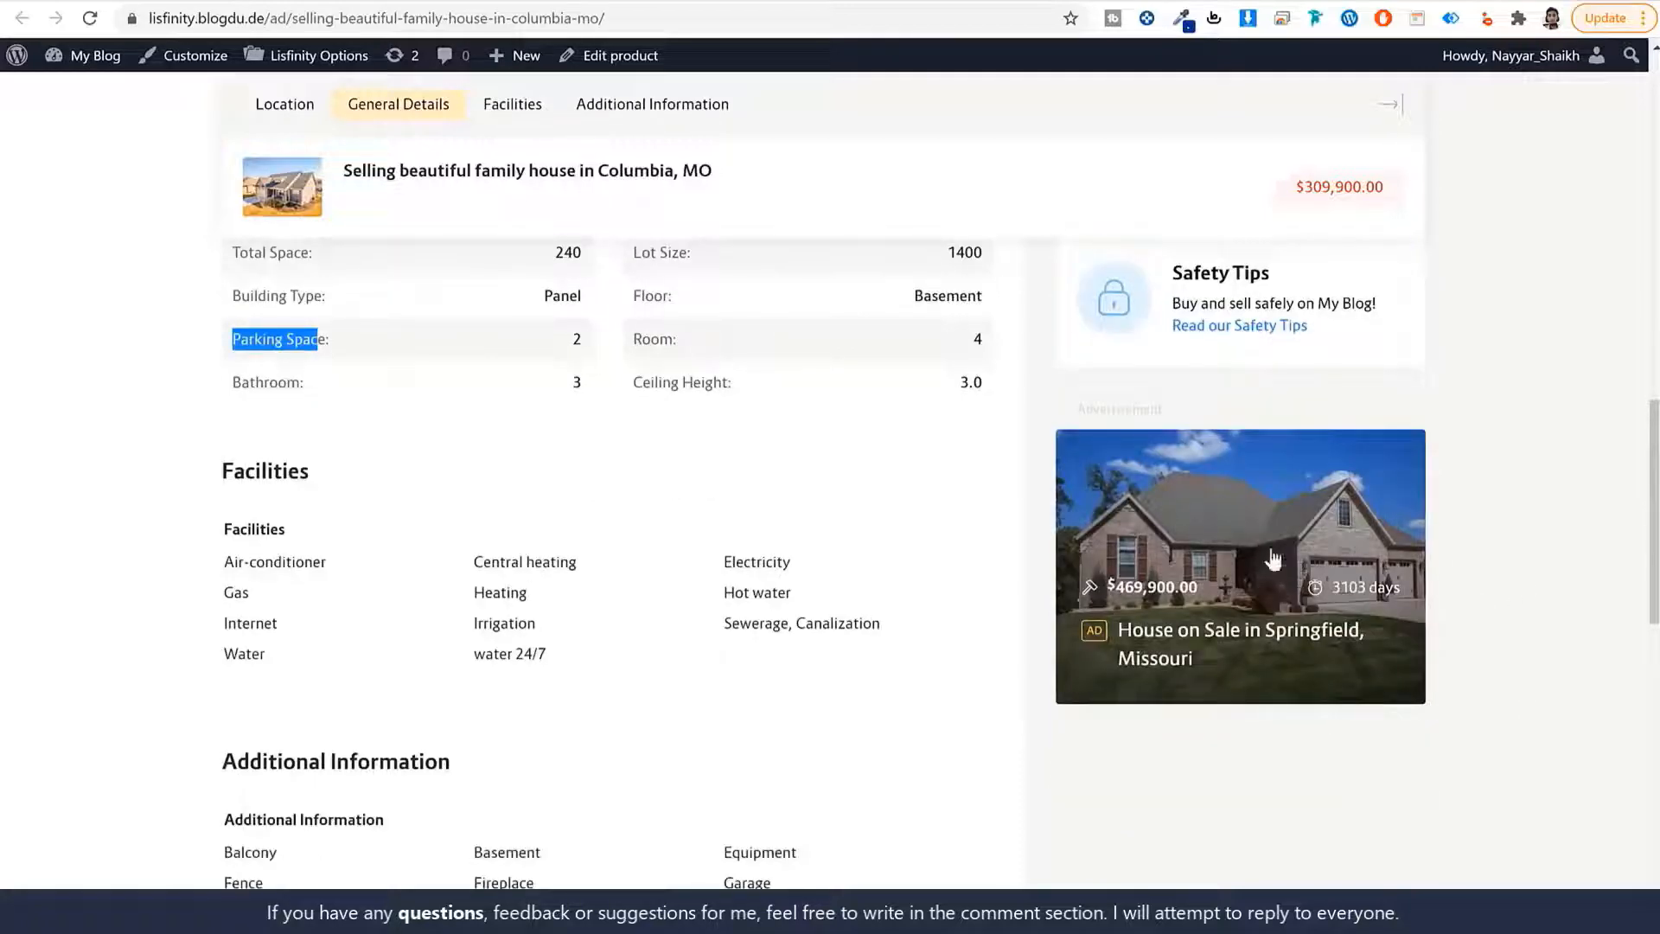
scroll(1439, 652, down, 8)
scroll(1442, 669, up, 15)
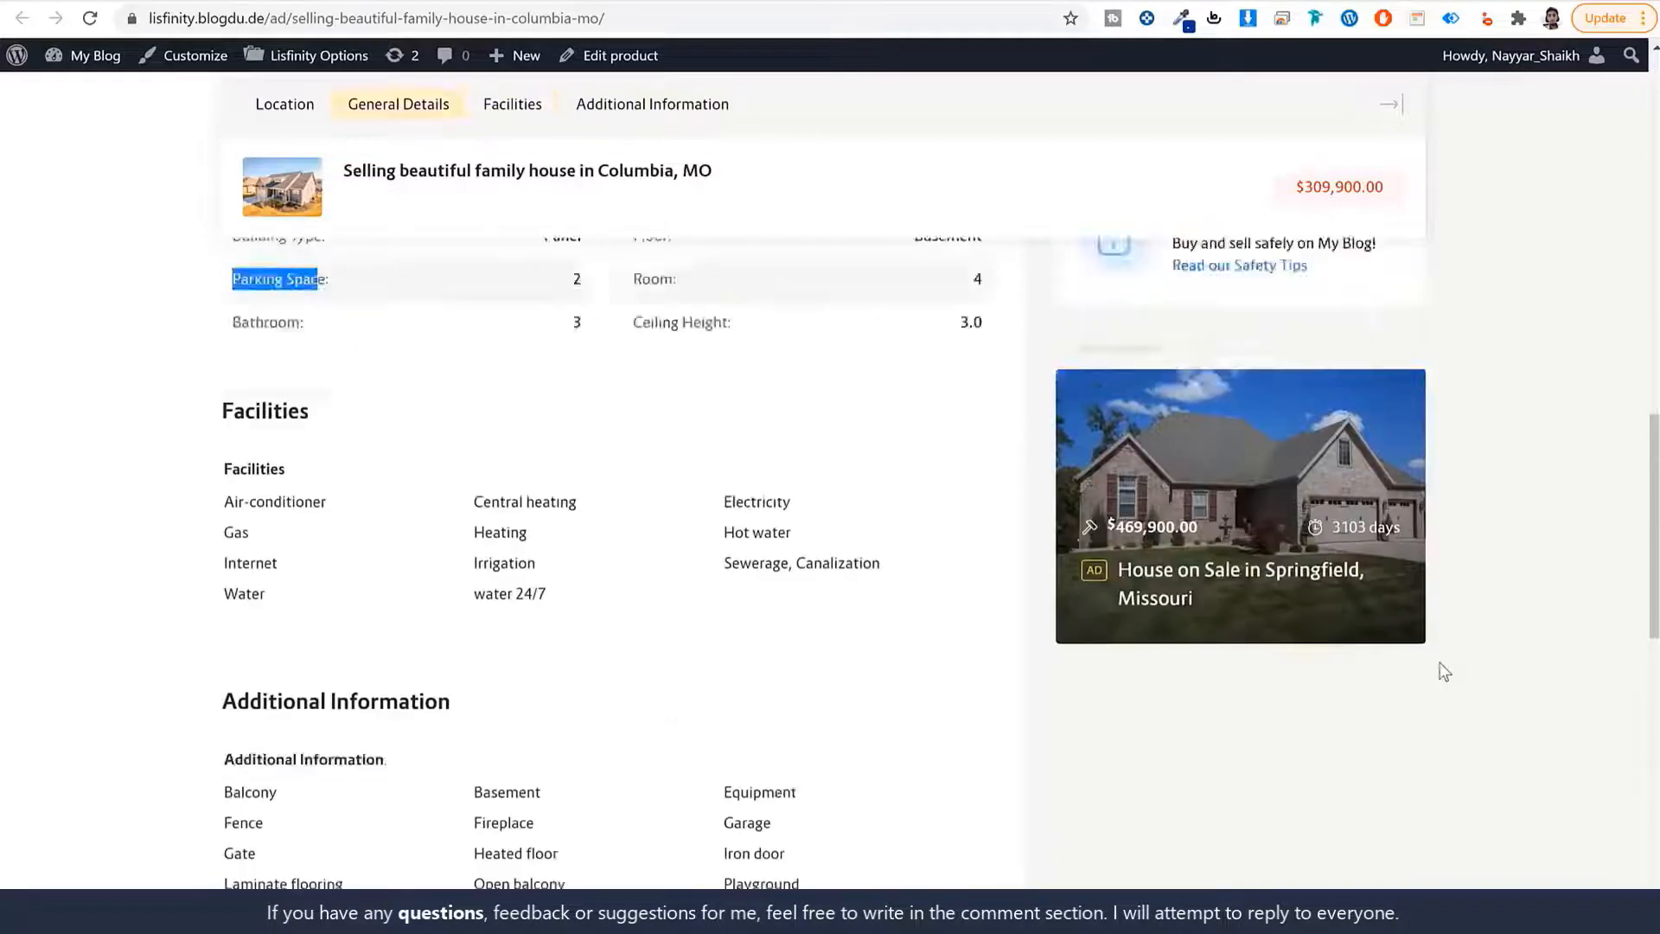
scroll(1421, 465, up, 2)
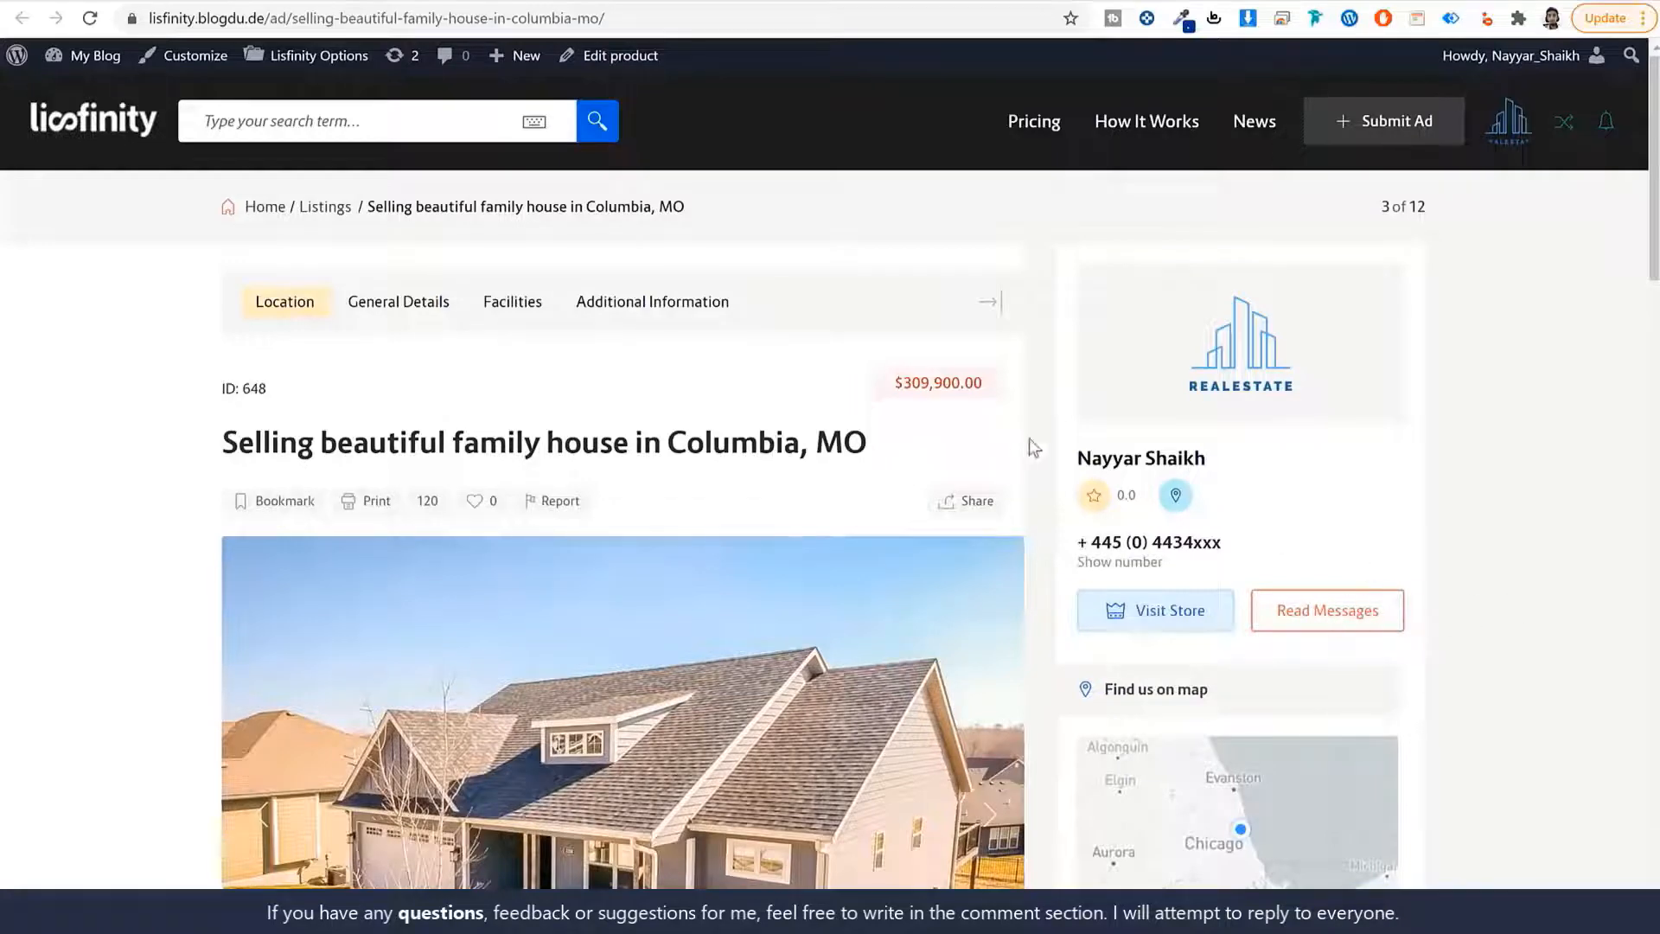
scroll(1461, 502, down, 5)
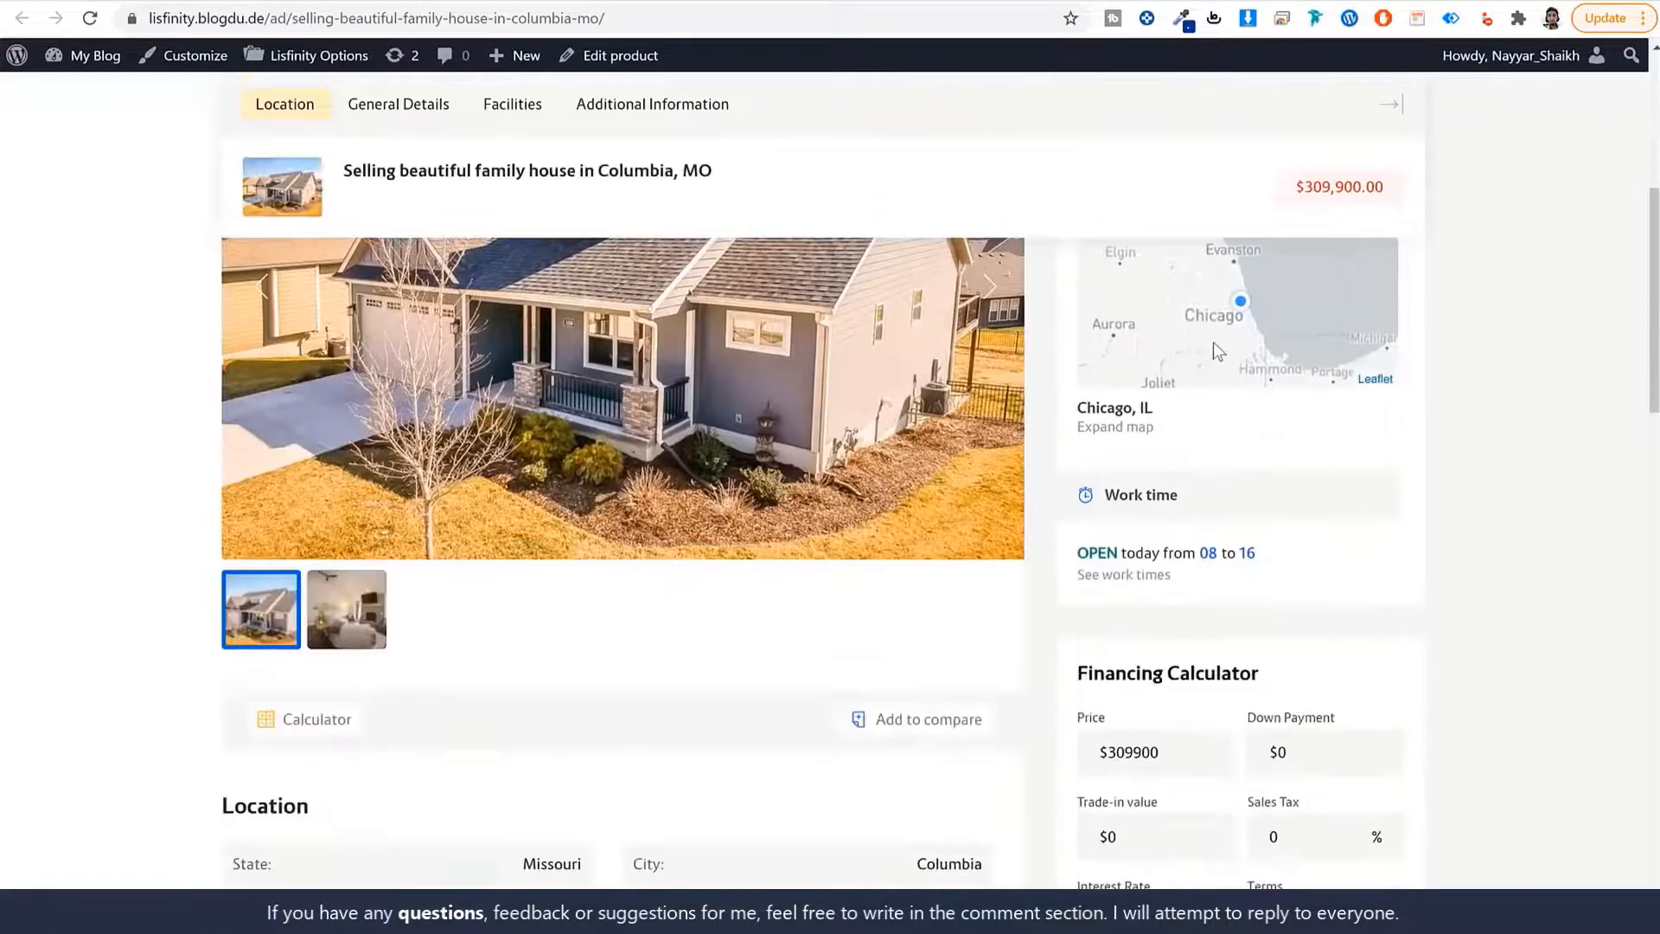
scroll(1193, 519, down, 5)
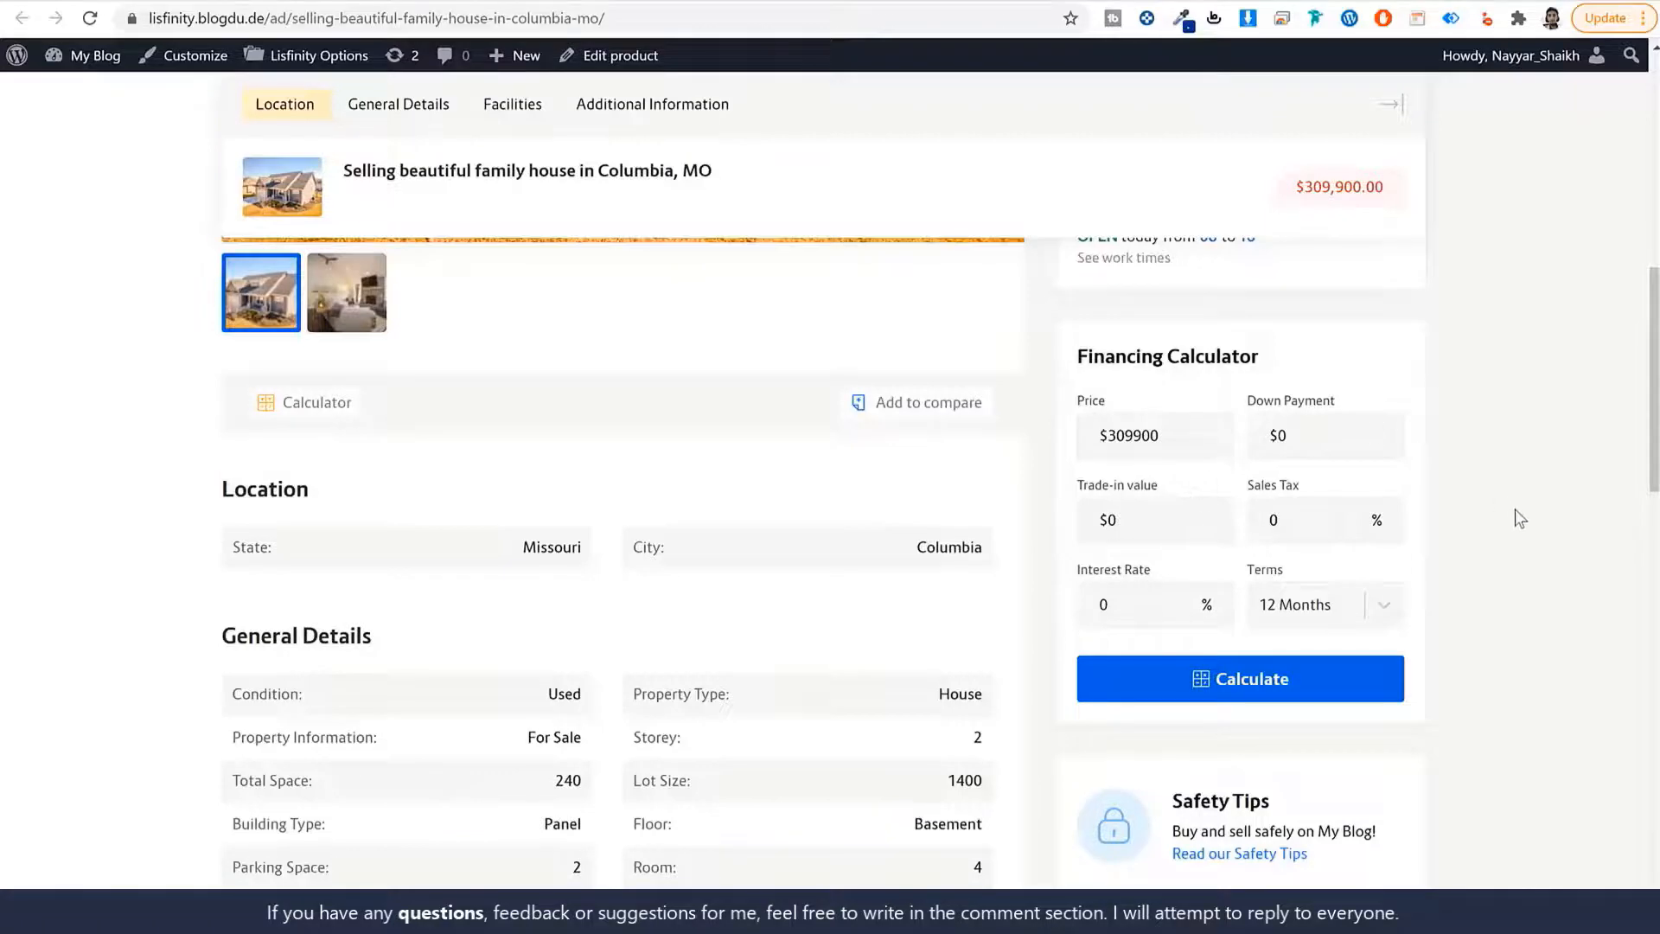
scroll(1520, 518, up, 10)
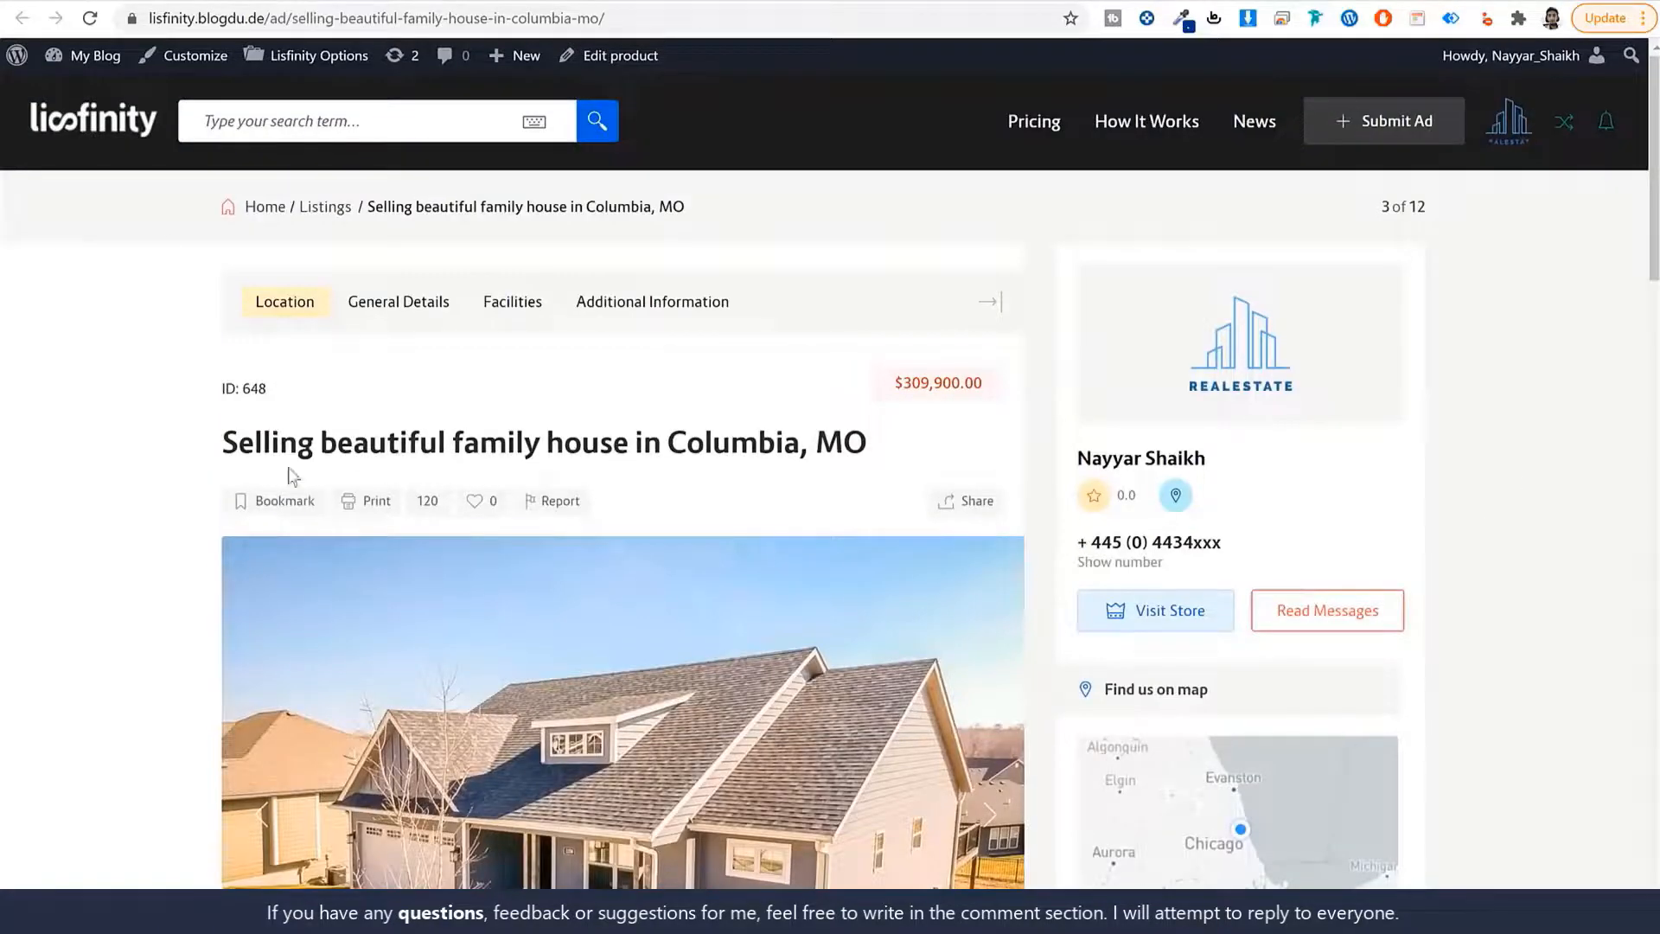
click(129, 2)
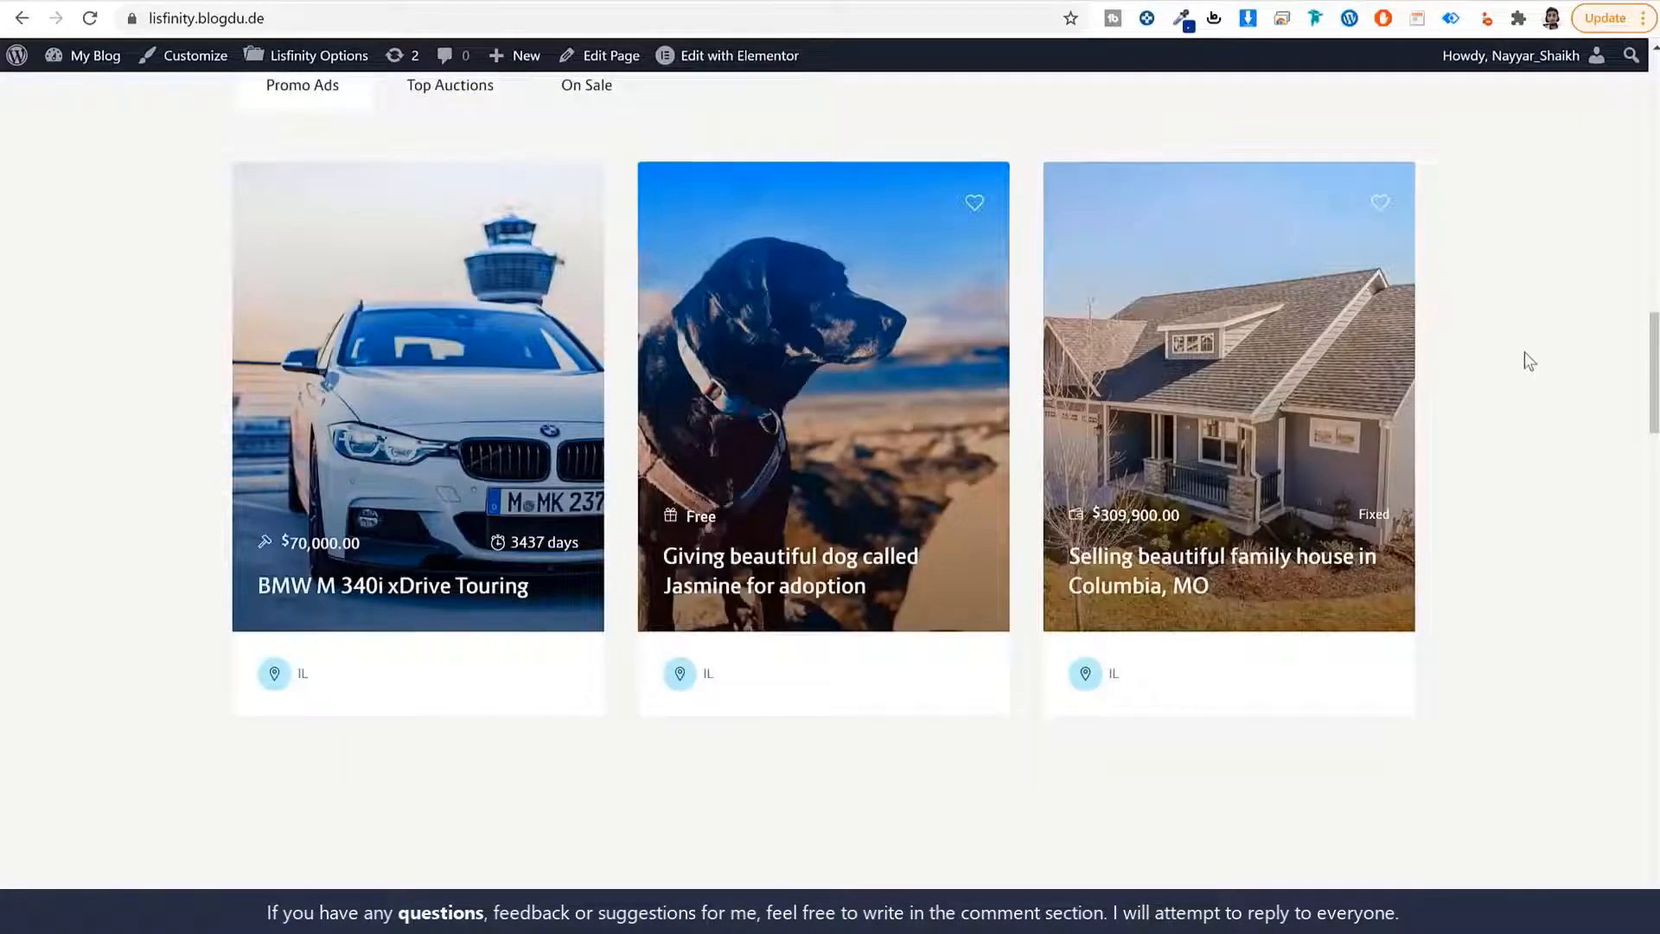
scroll(1221, 558, down, 10)
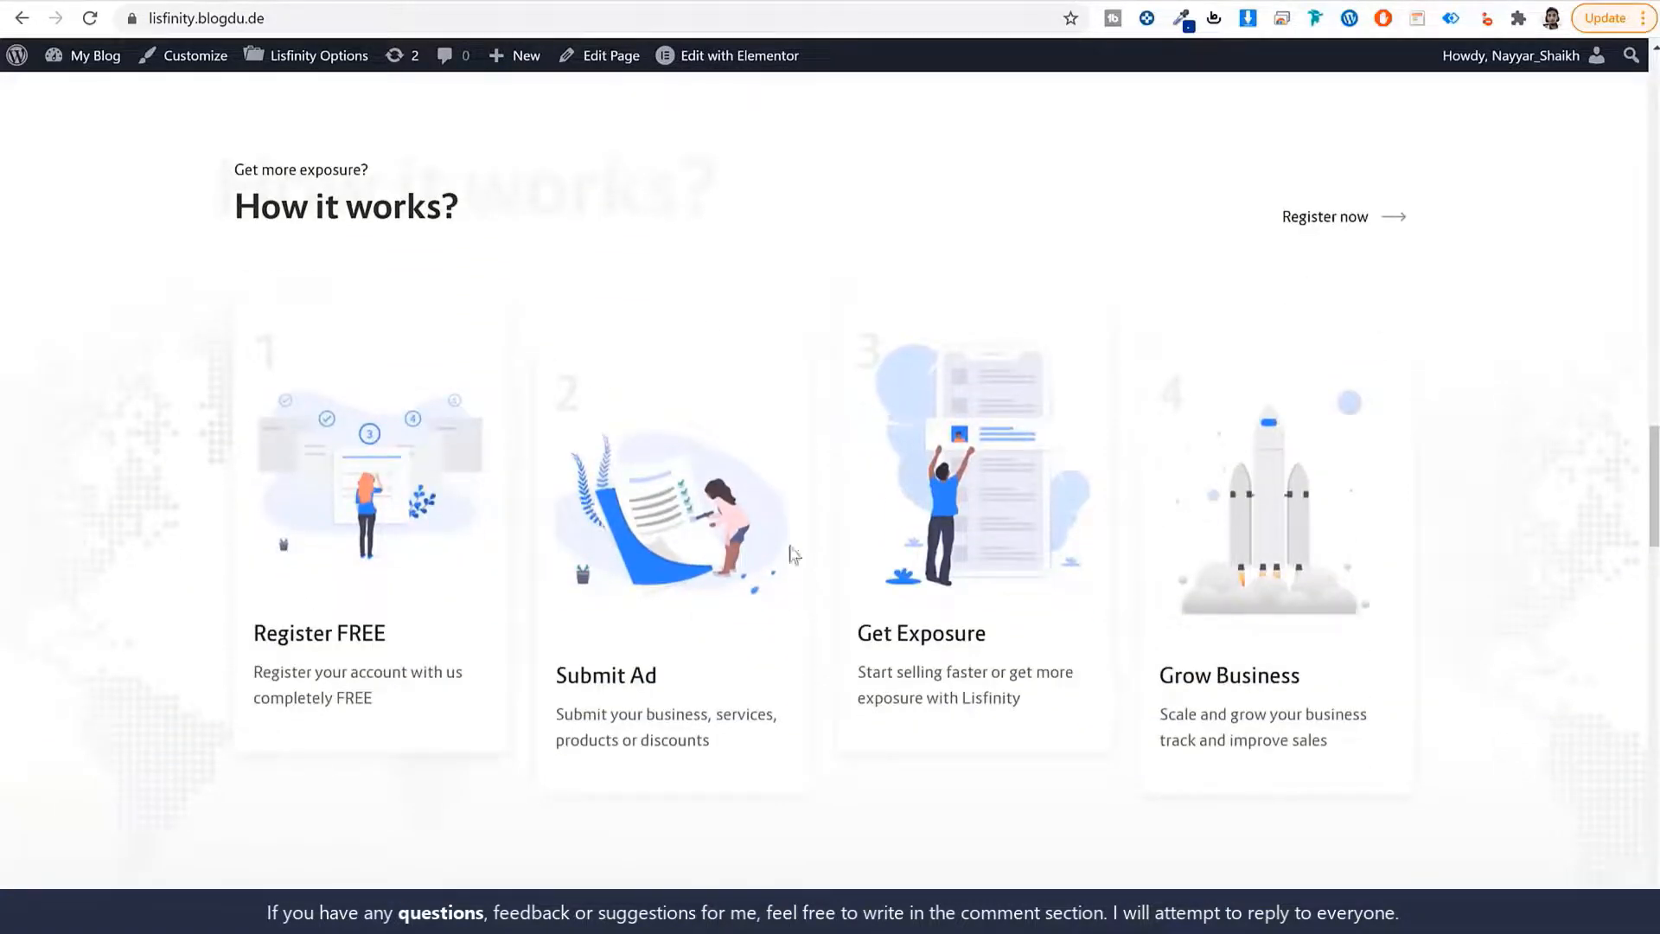
drag(381, 634, 222, 630)
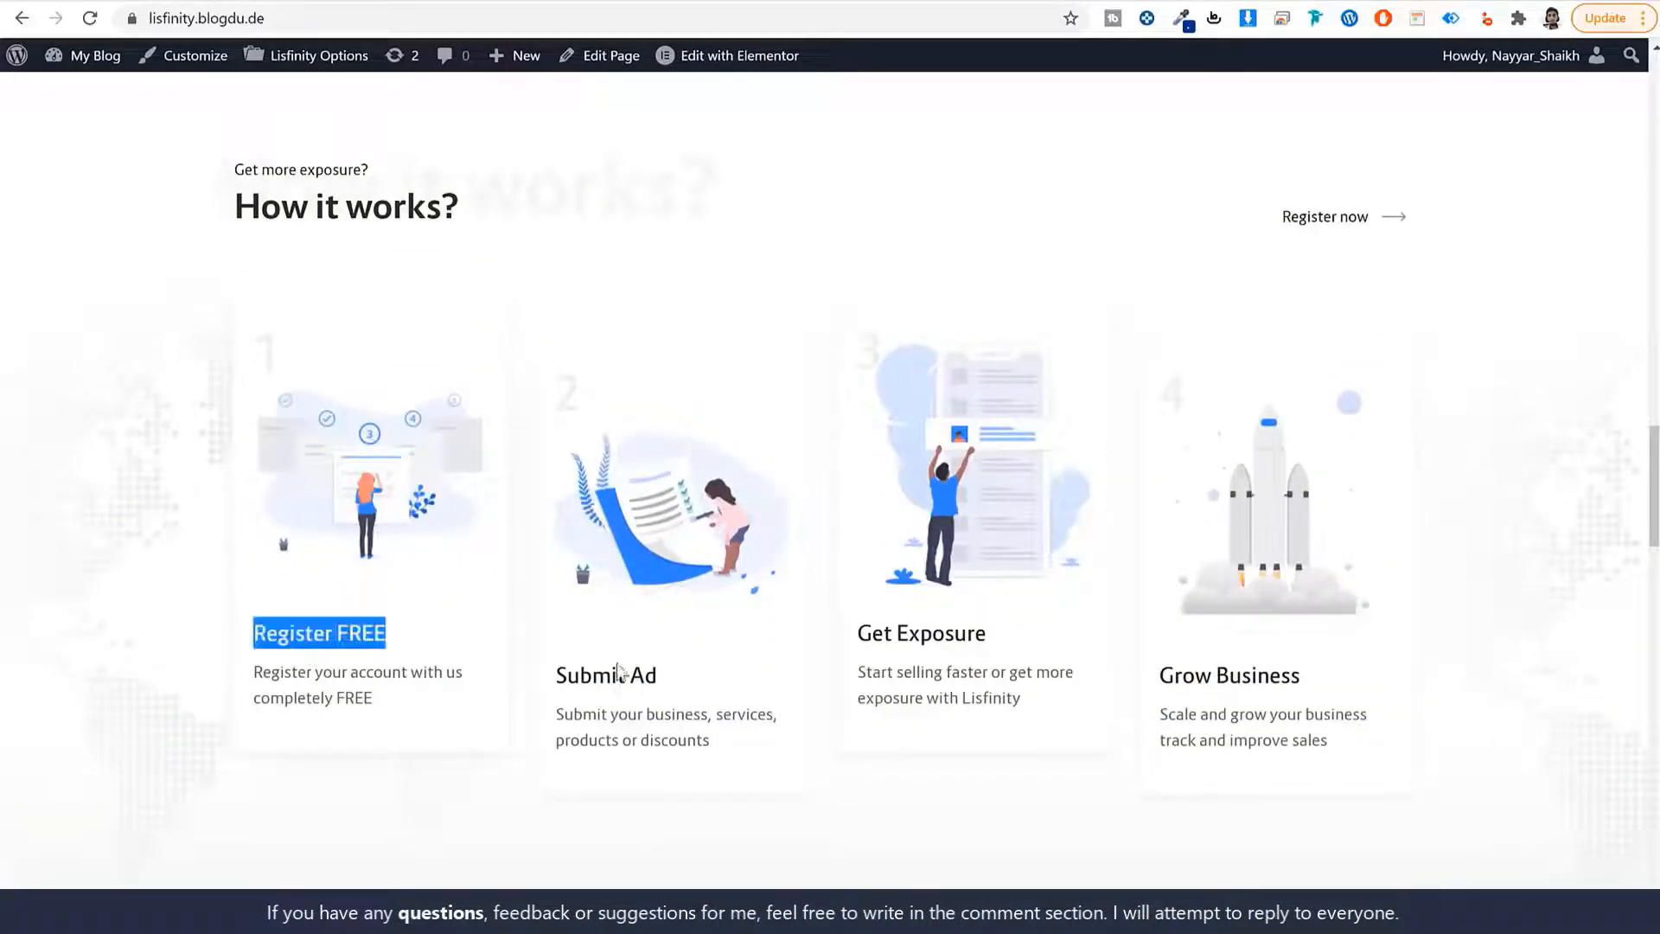
drag(662, 676, 542, 679)
drag(967, 634, 847, 637)
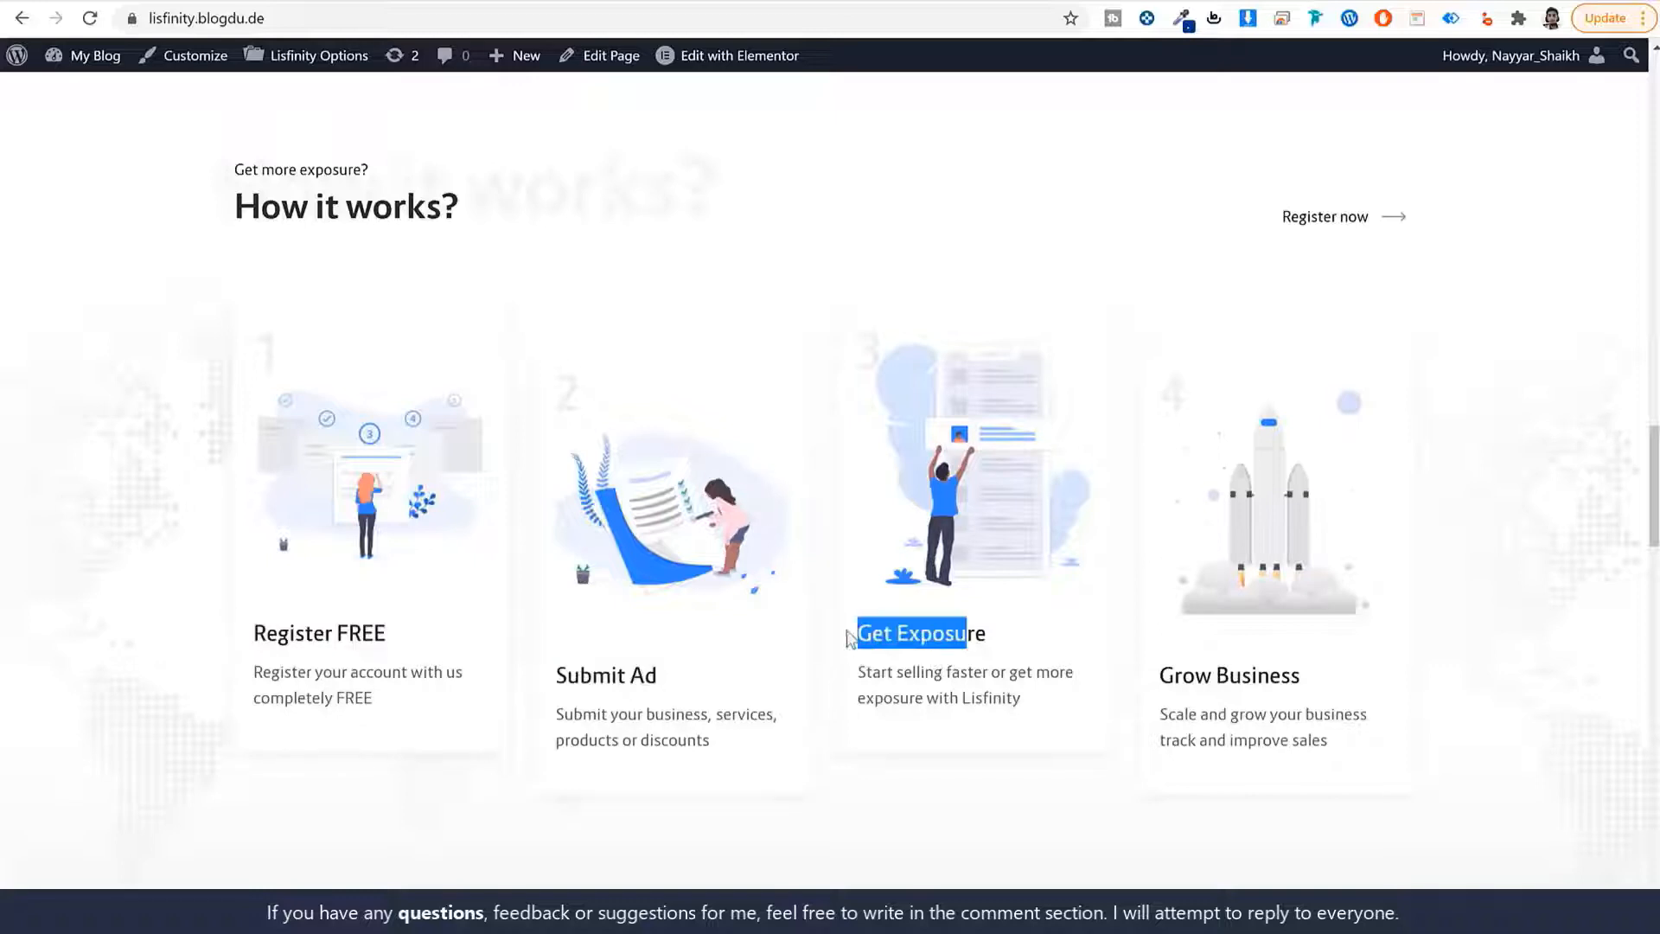
scroll(1483, 423, down, 5)
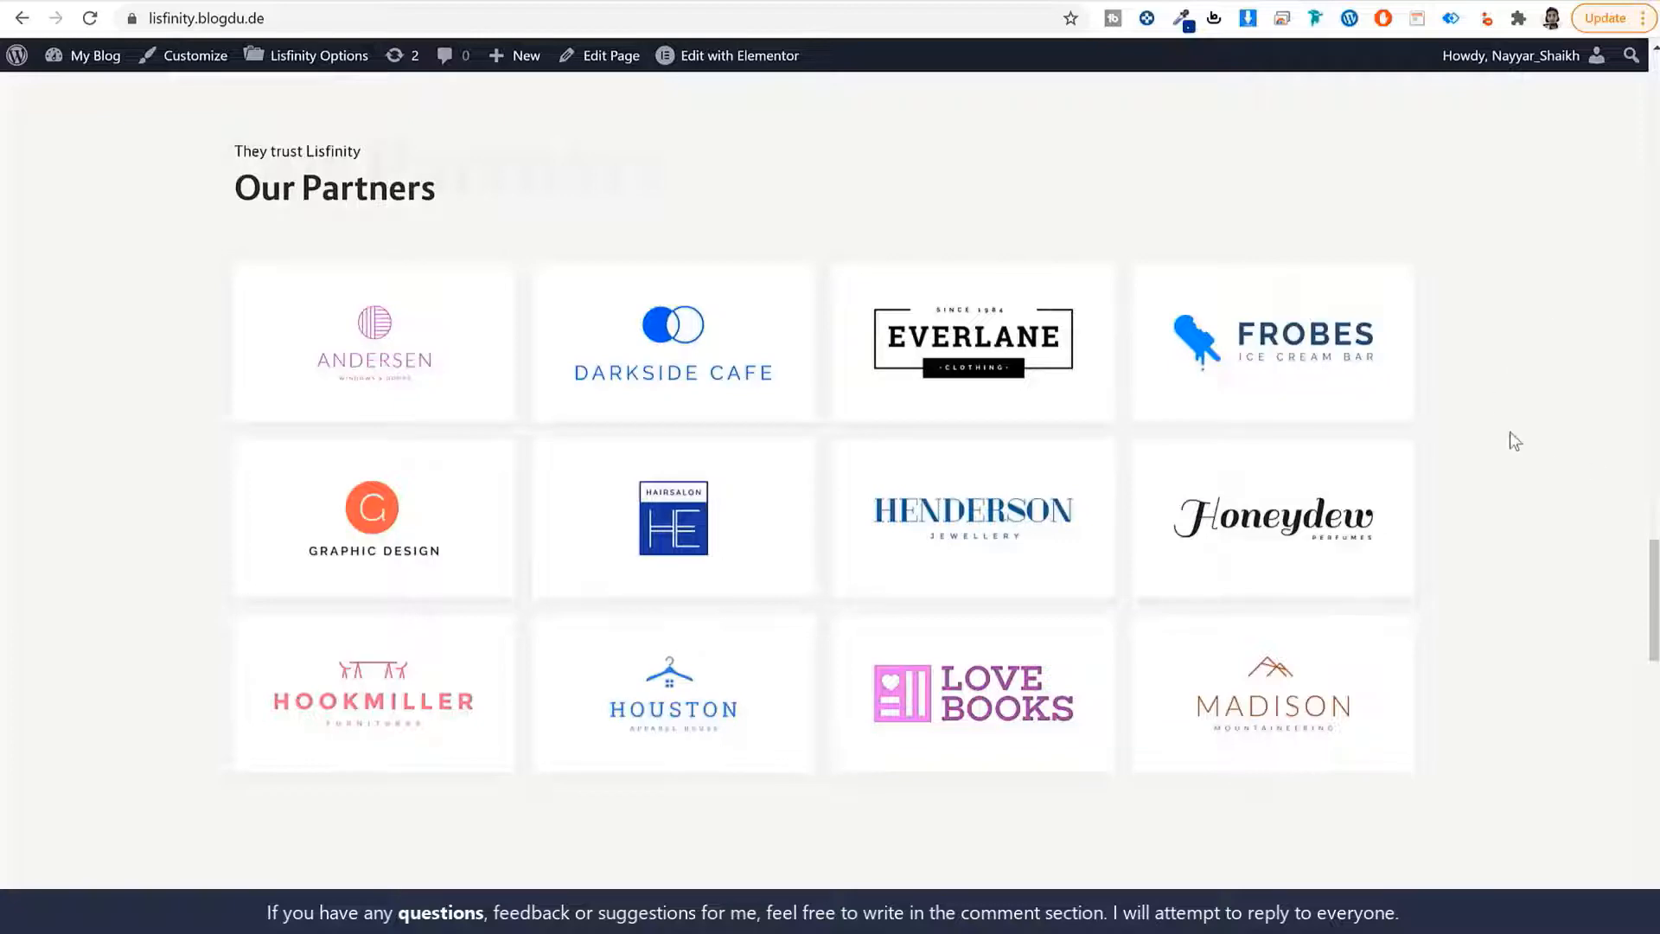
scroll(1524, 464, down, 10)
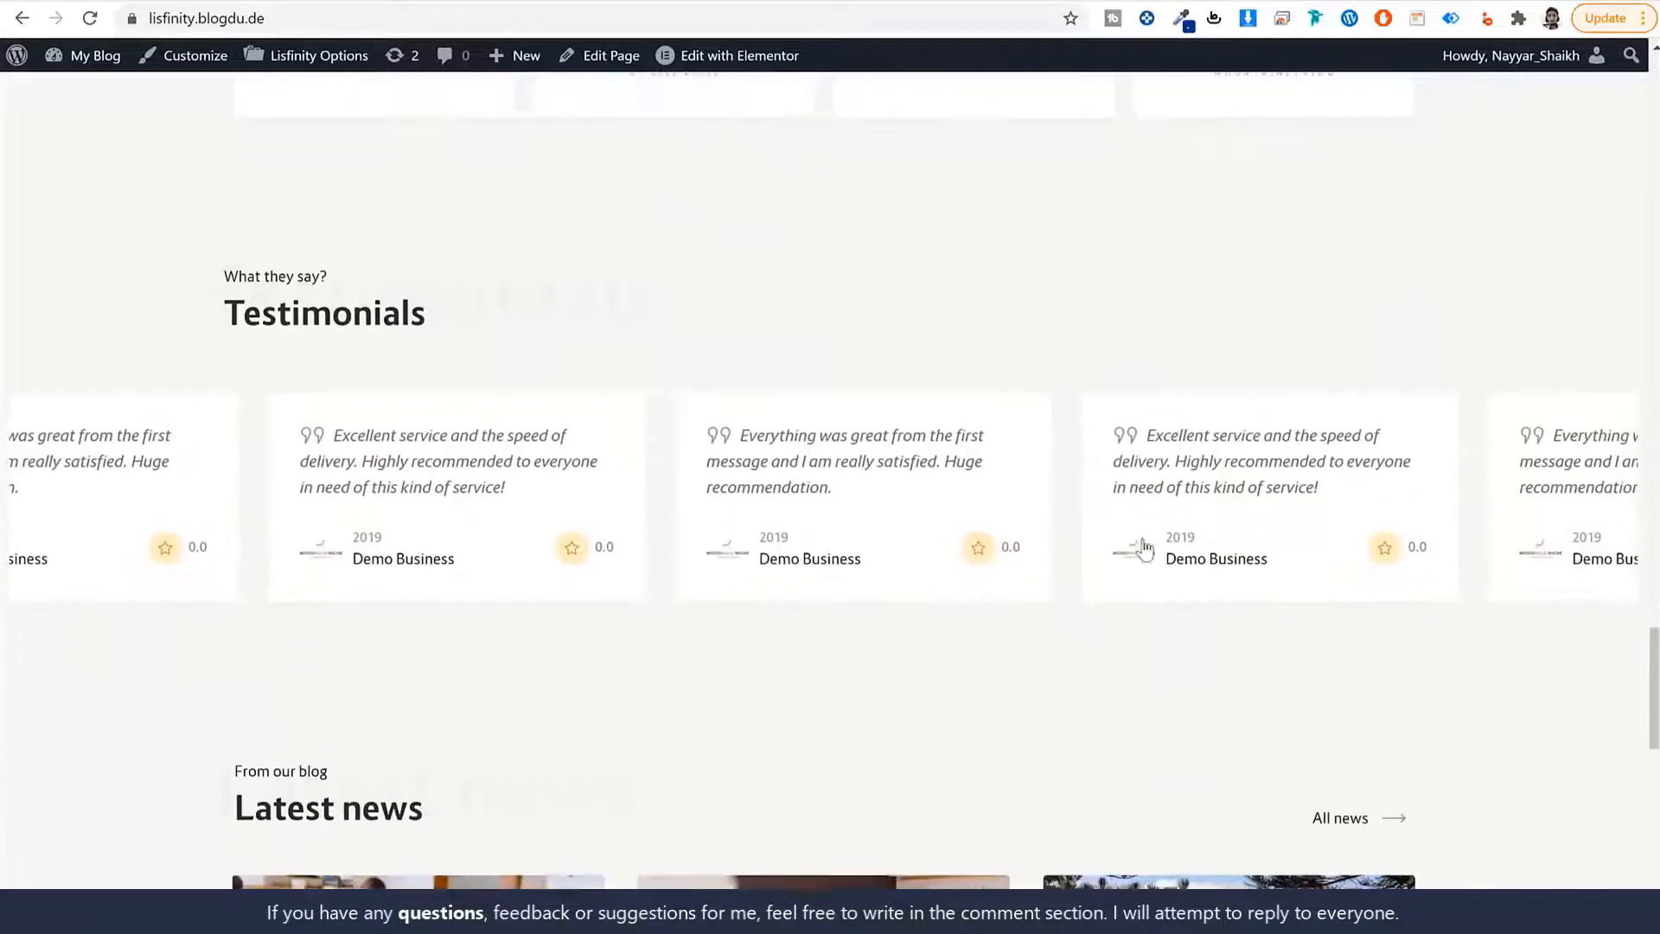
scroll(593, 506, down, 2)
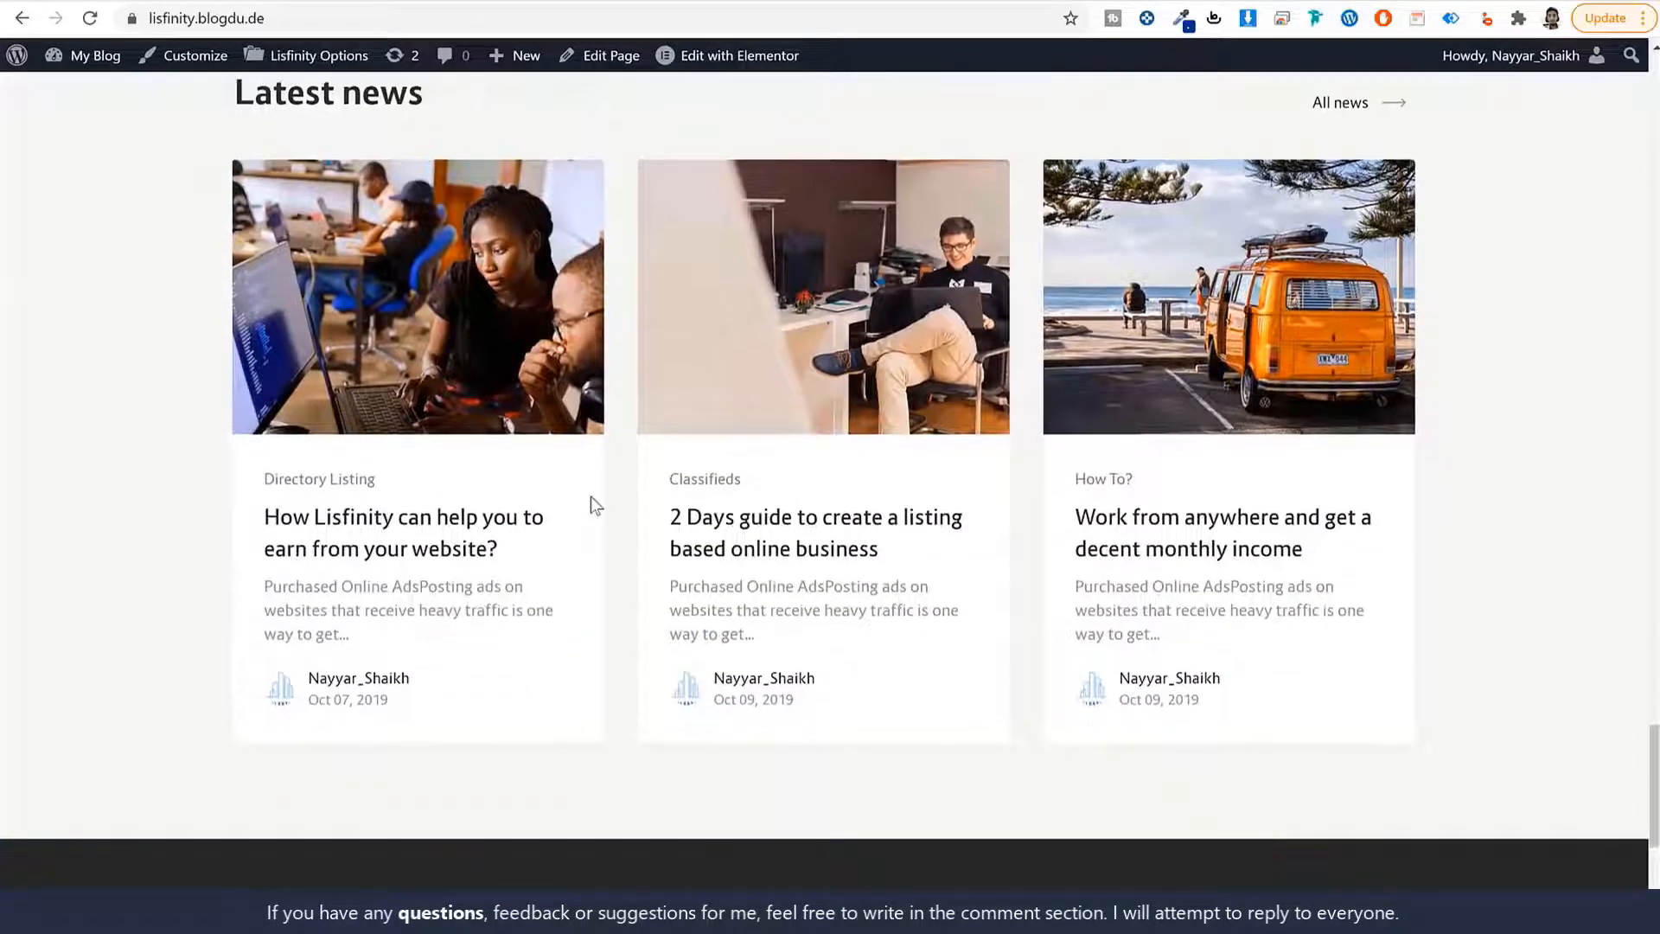
scroll(876, 502, up, 1)
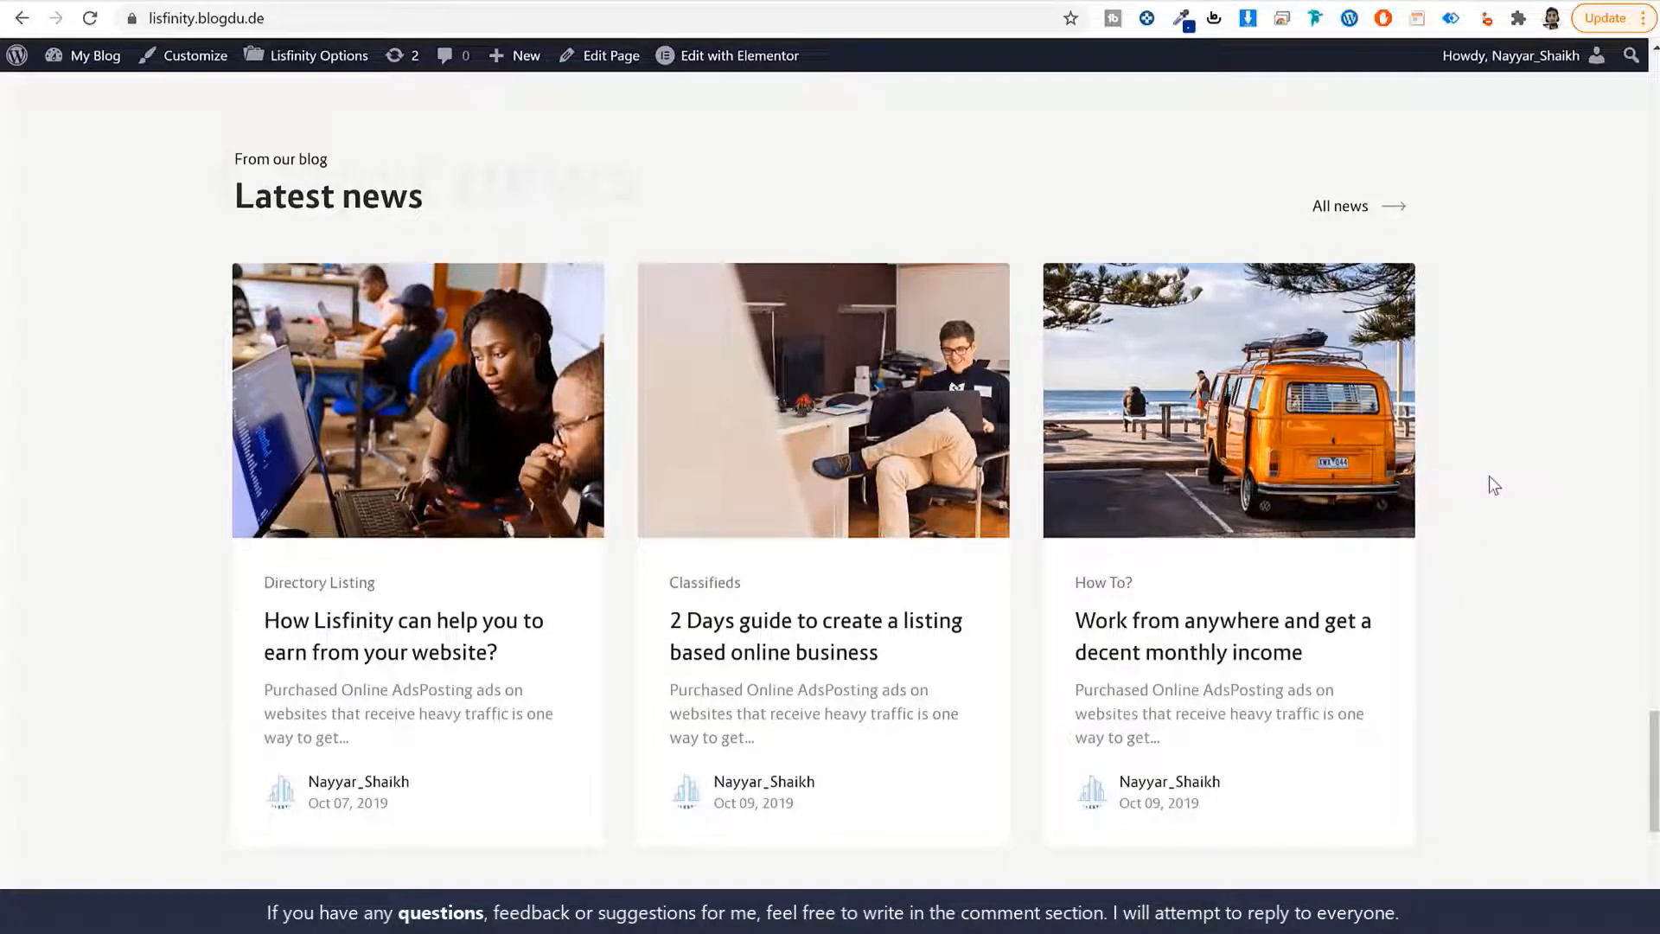
scroll(1497, 548, down, 7)
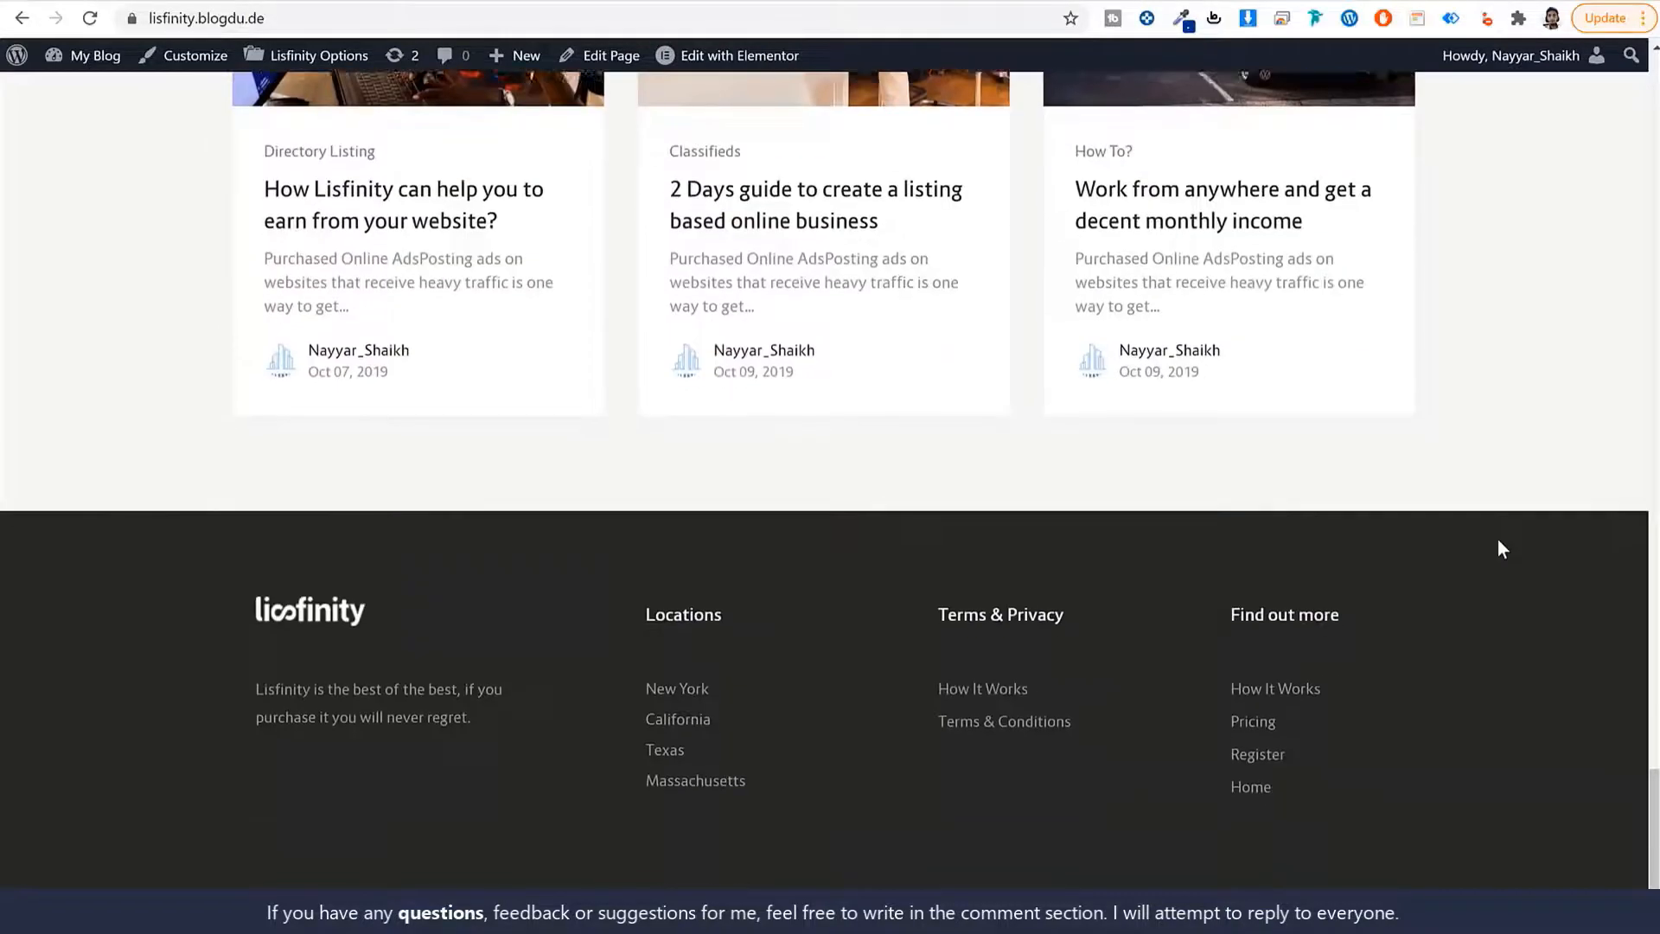
scroll(1599, 854, up, 20)
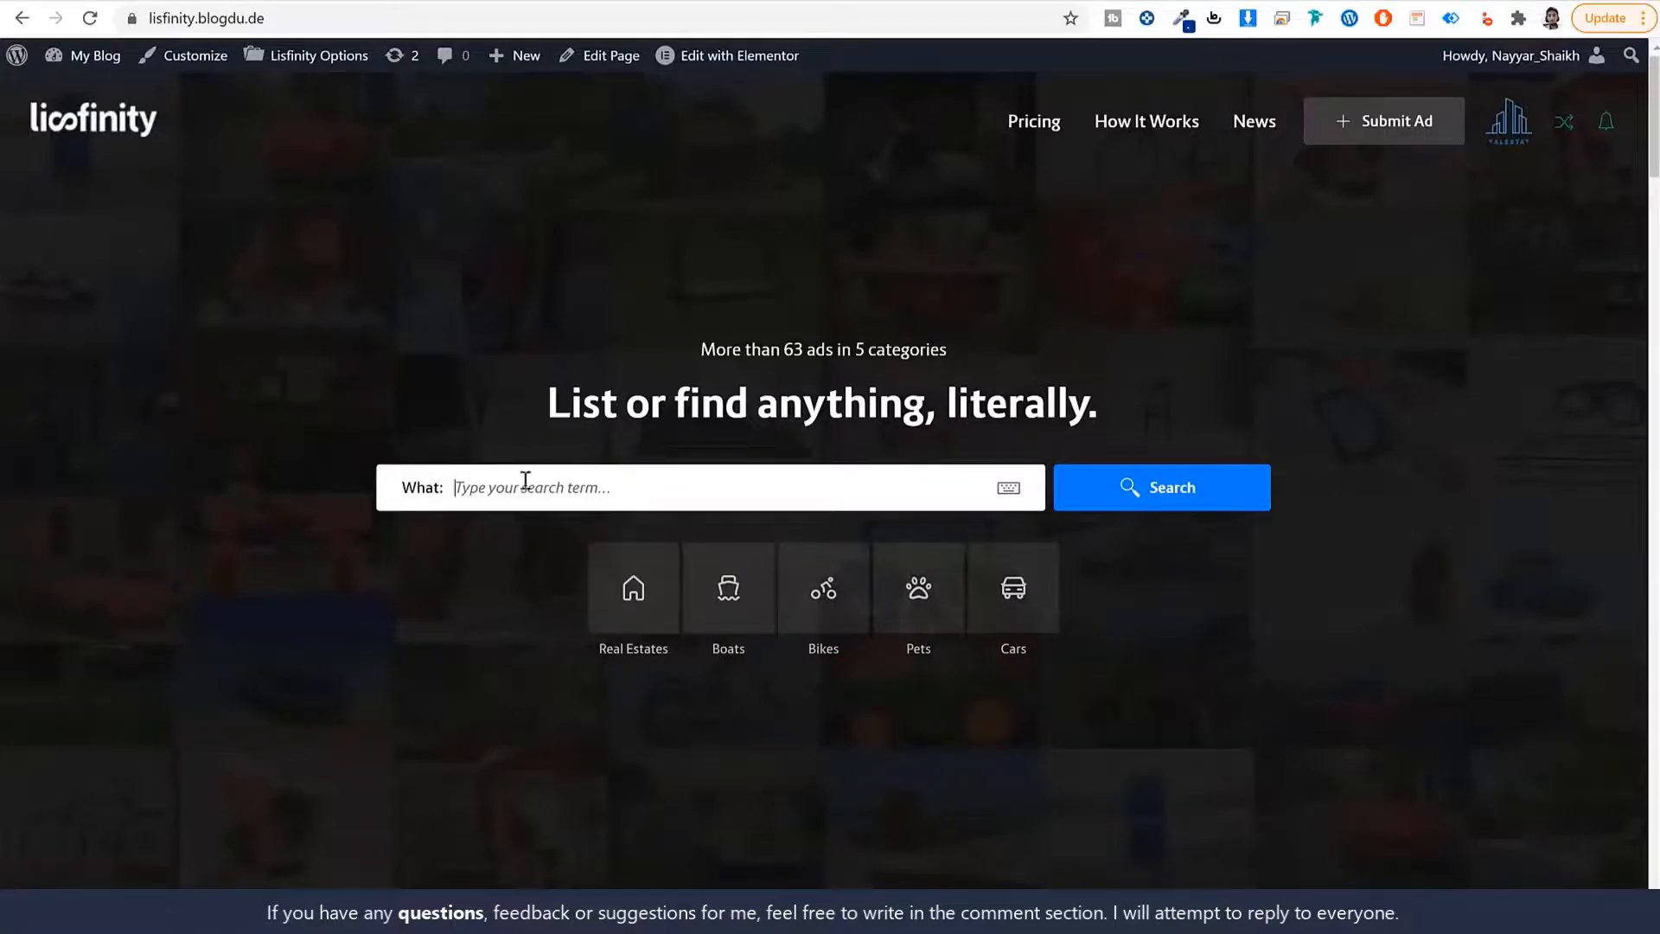
Delete the stray 'd' from the What: field and run an empty search.
text(d)
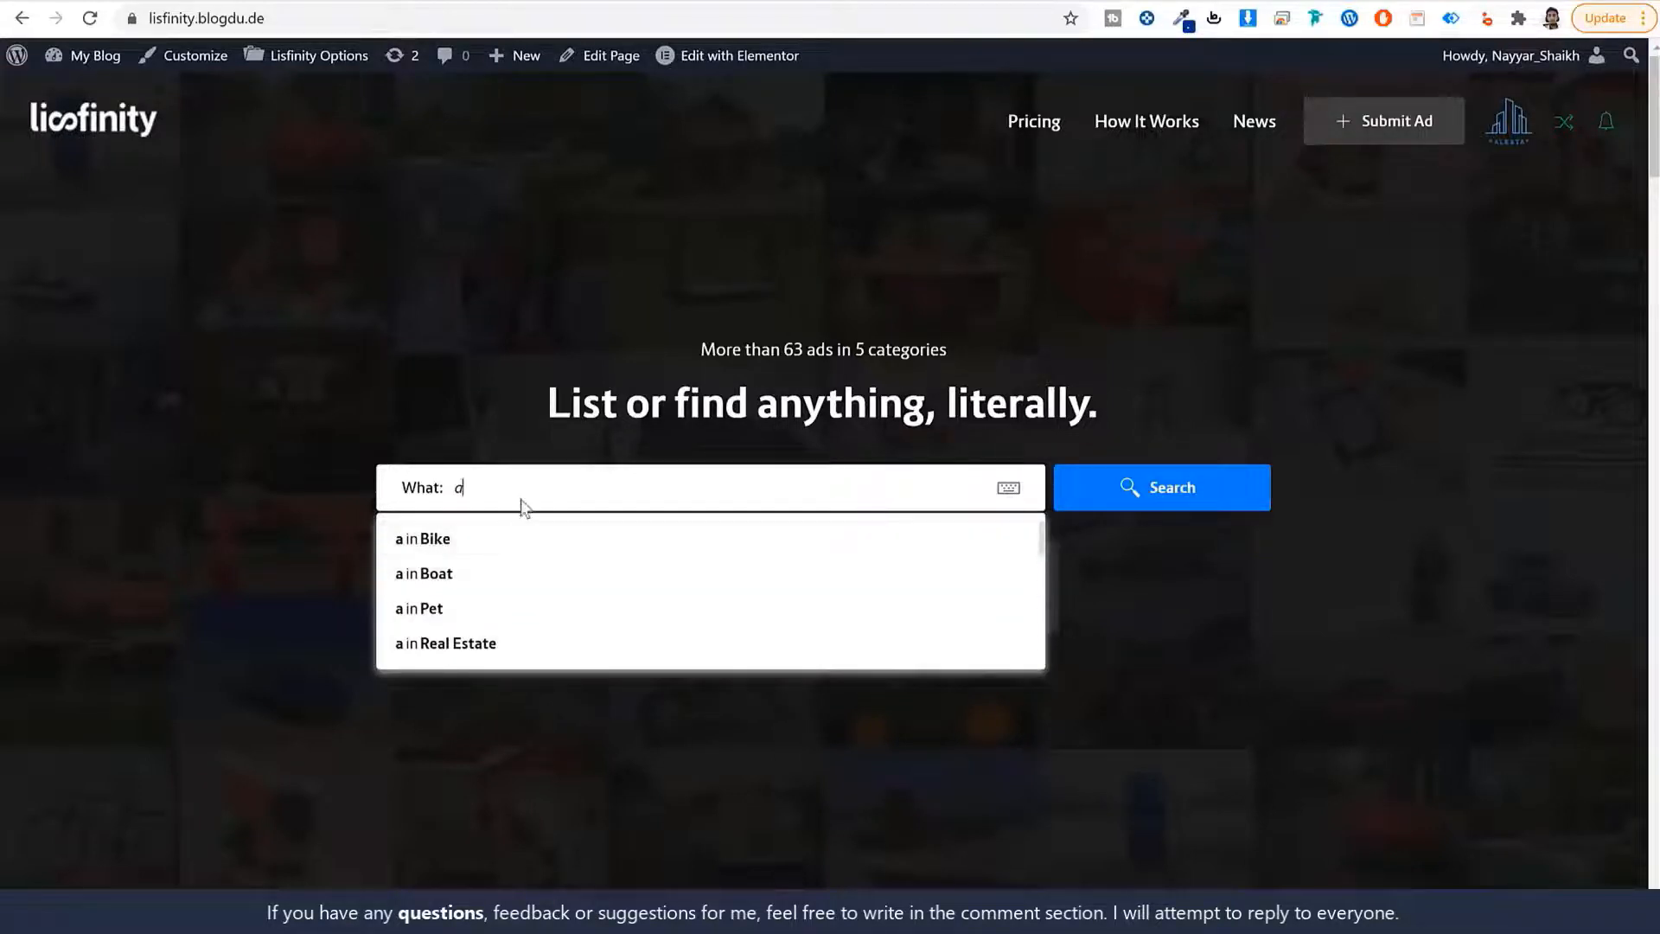
drag(503, 491, 410, 475)
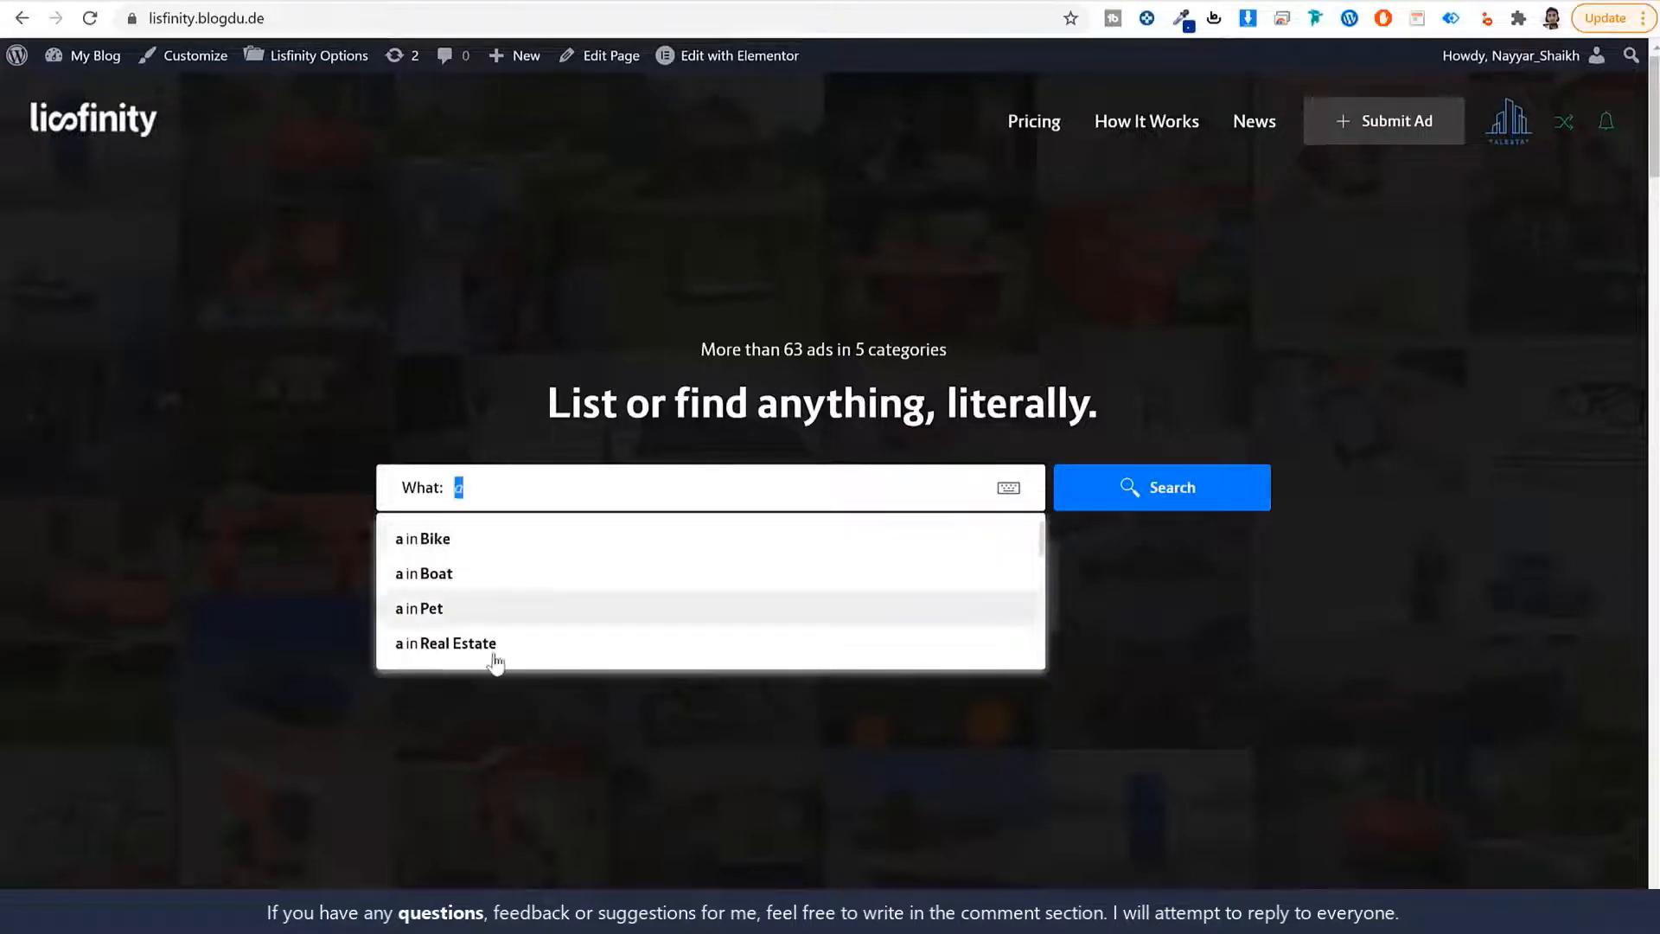
click(1270, 595)
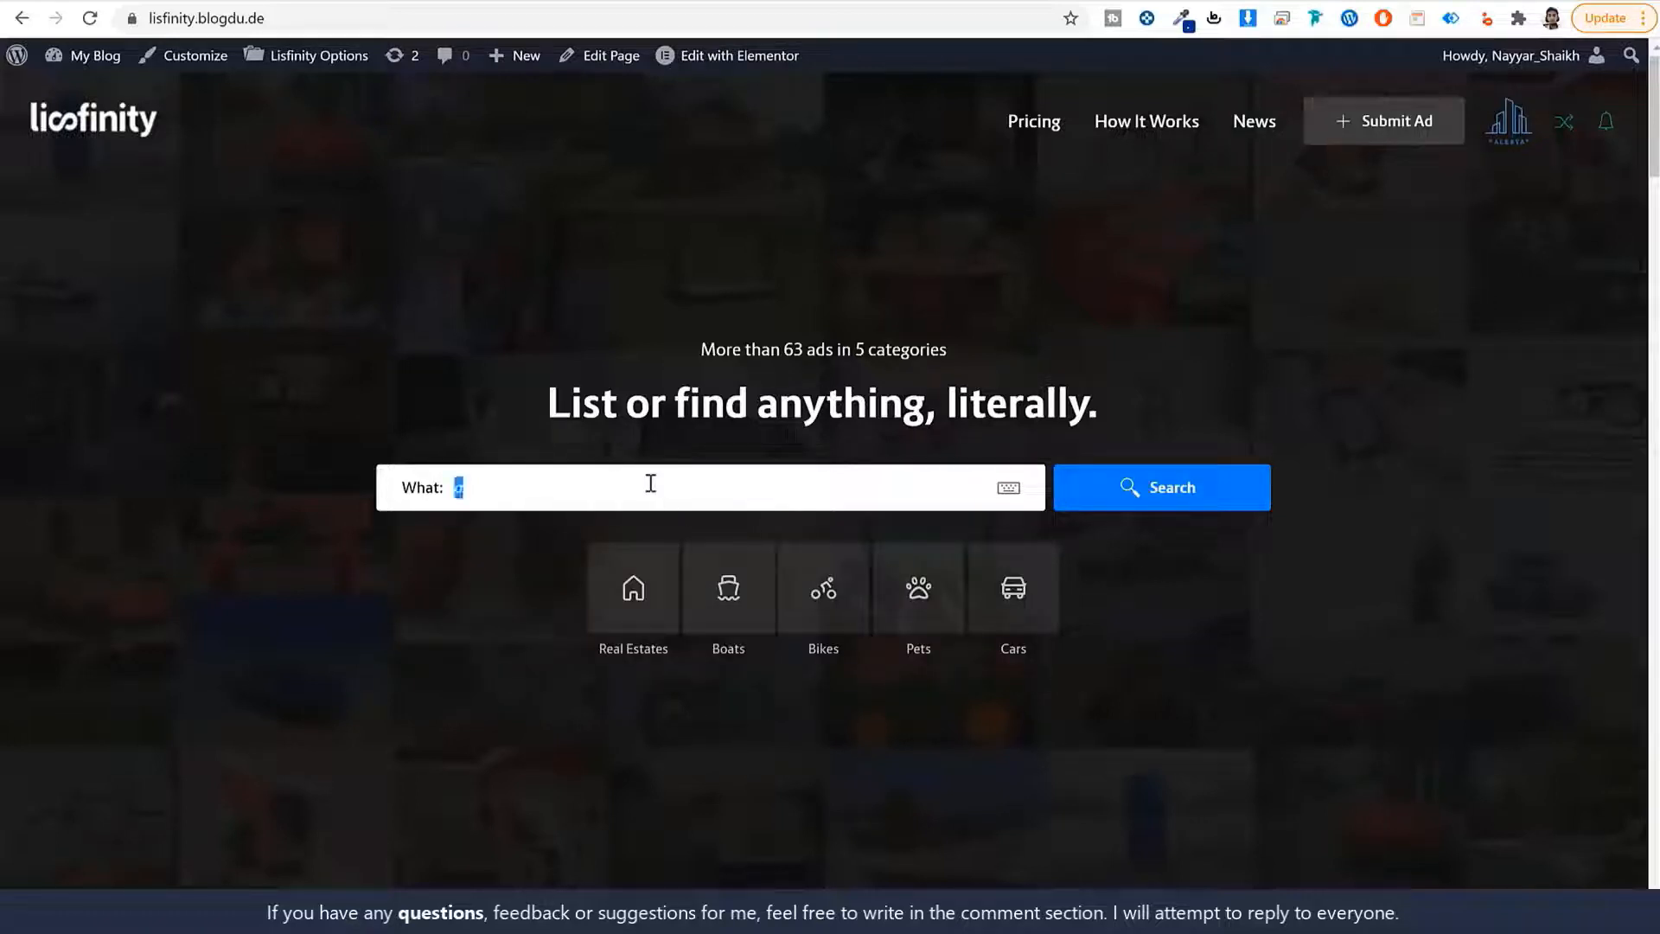
key(BackSpace)
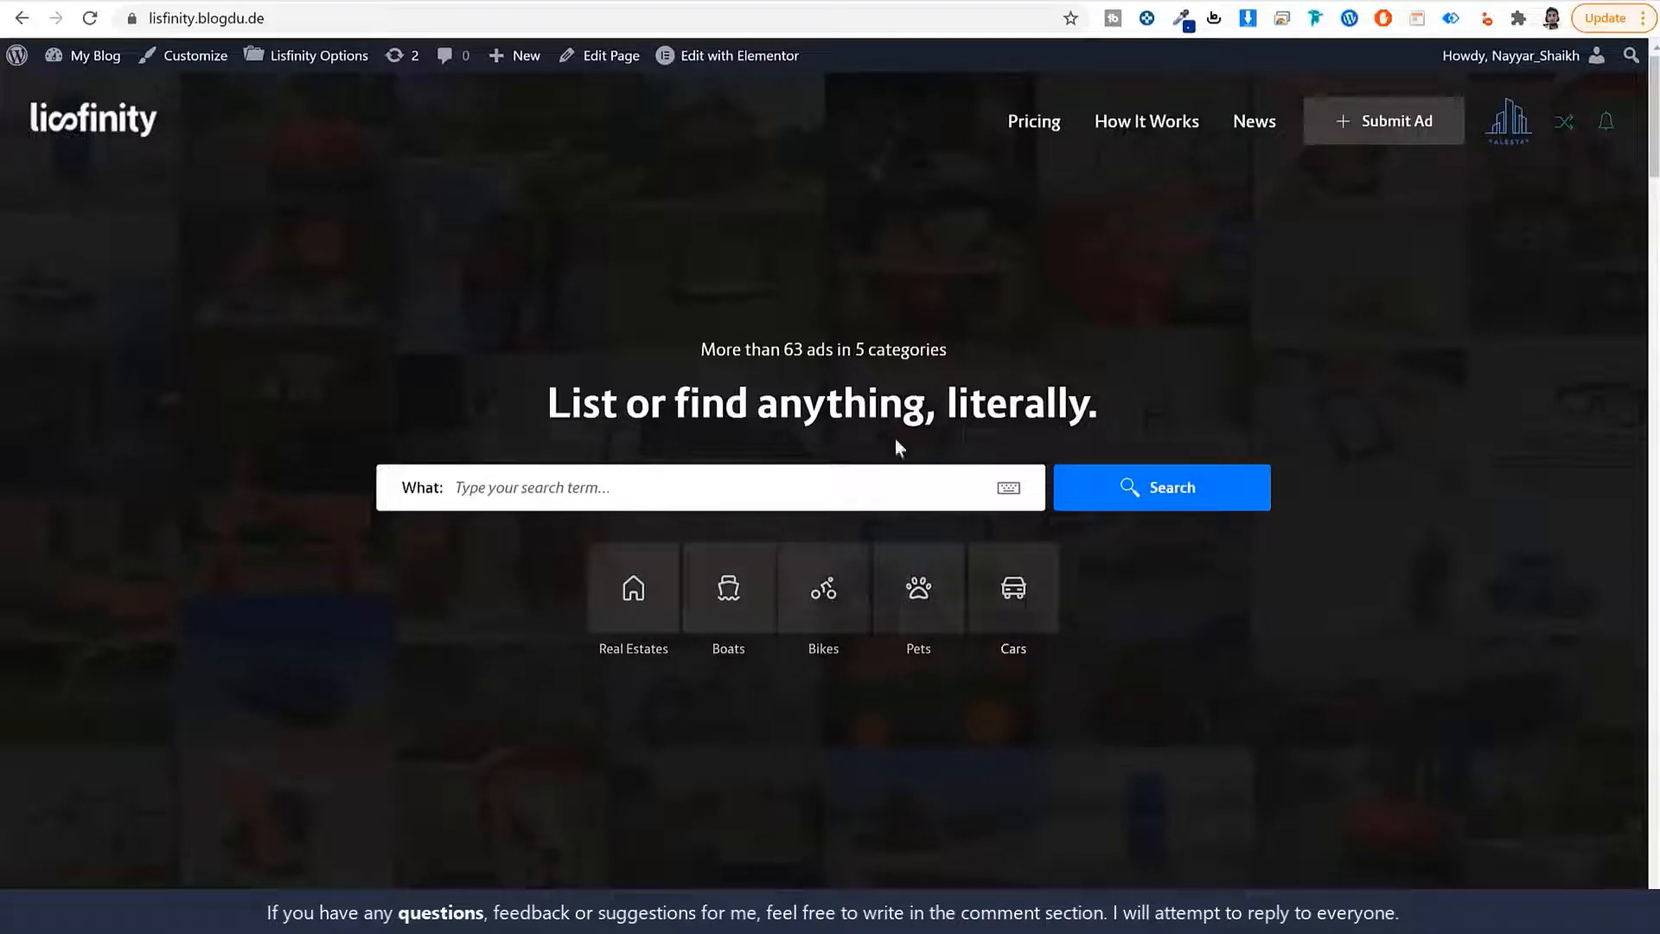
click(1114, 505)
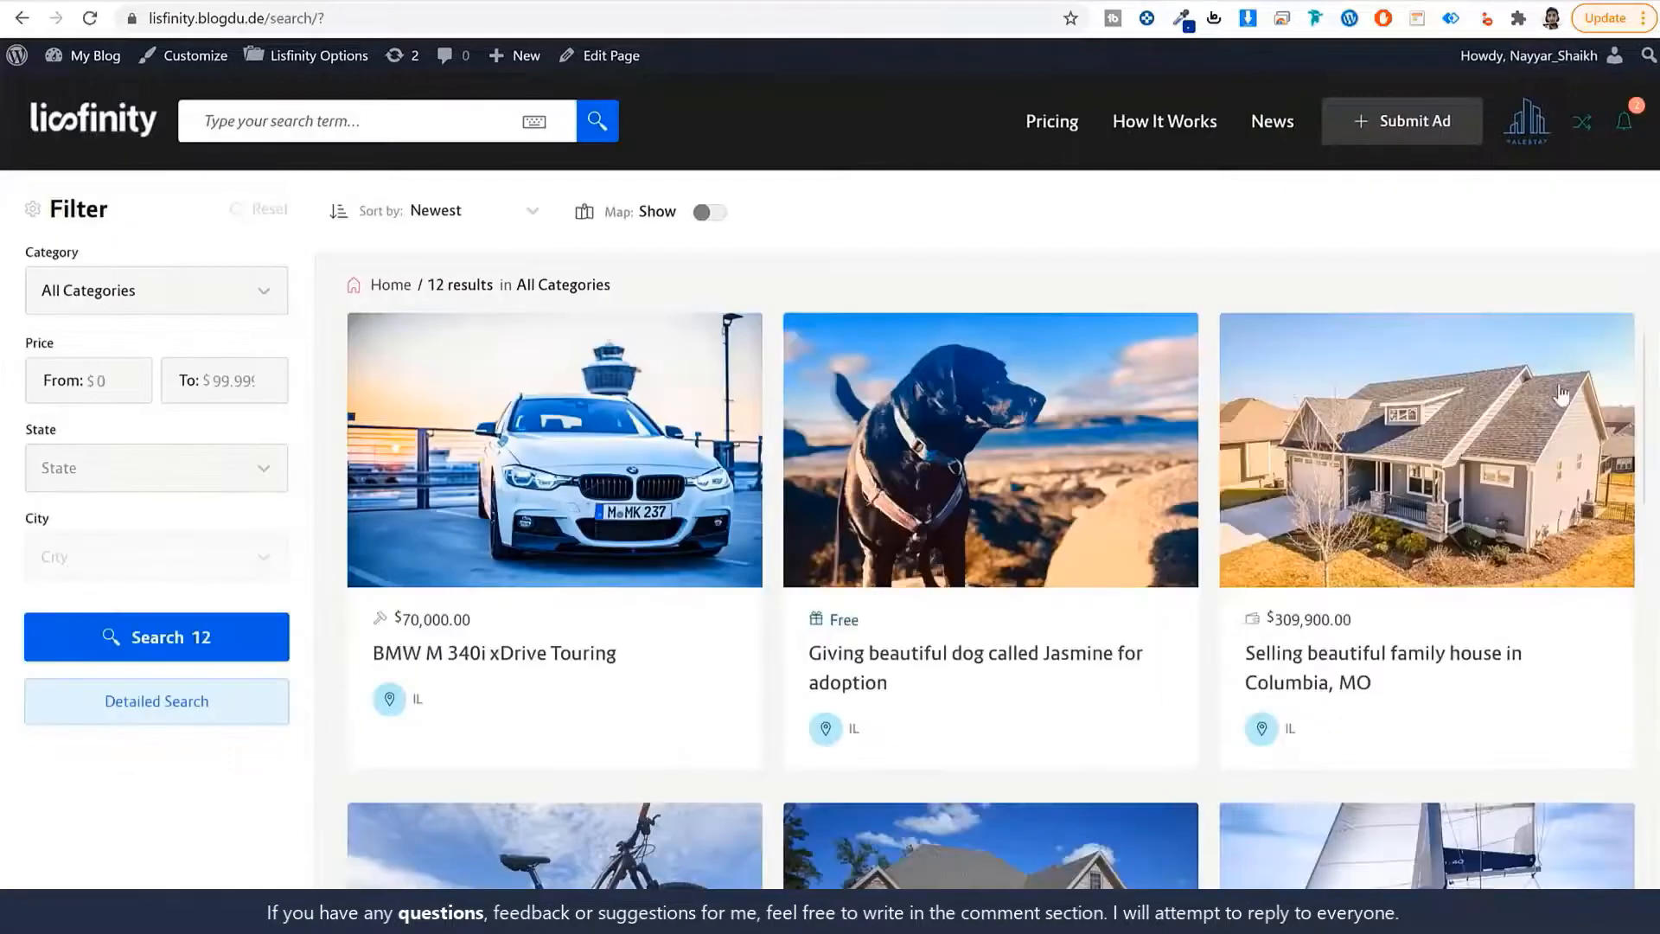
Show the map, zoom into the 3-listing cluster, hide it again, and keep Newest sorting.
scroll(1634, 410, down, 8)
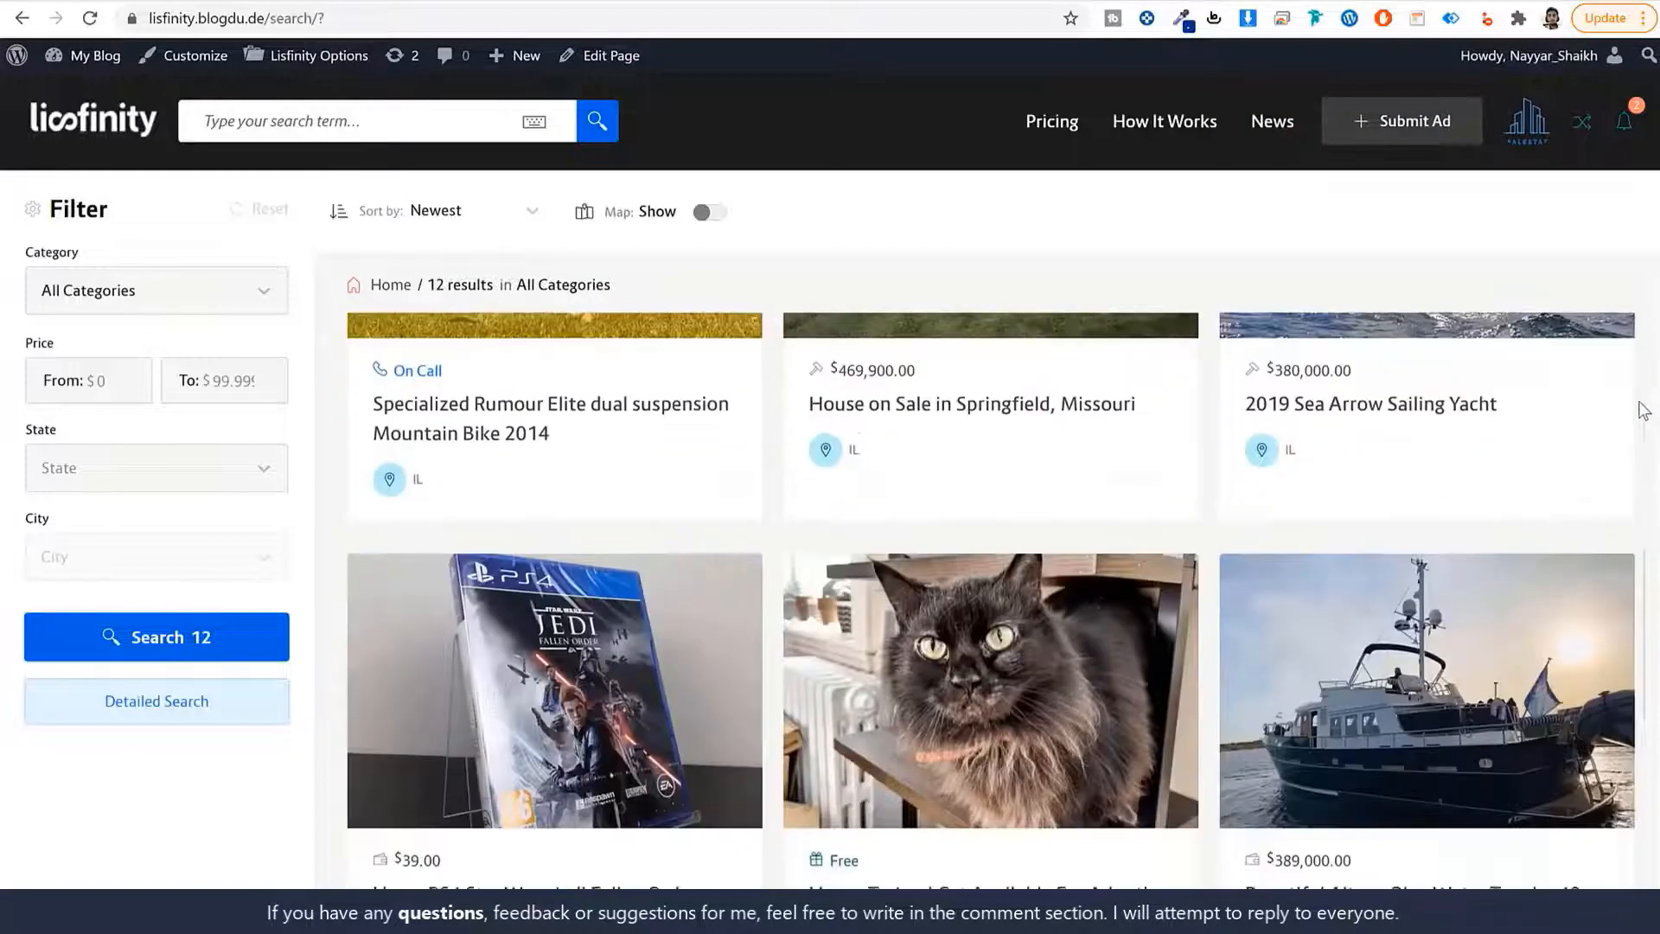
scroll(1634, 411, up, 8)
click(705, 213)
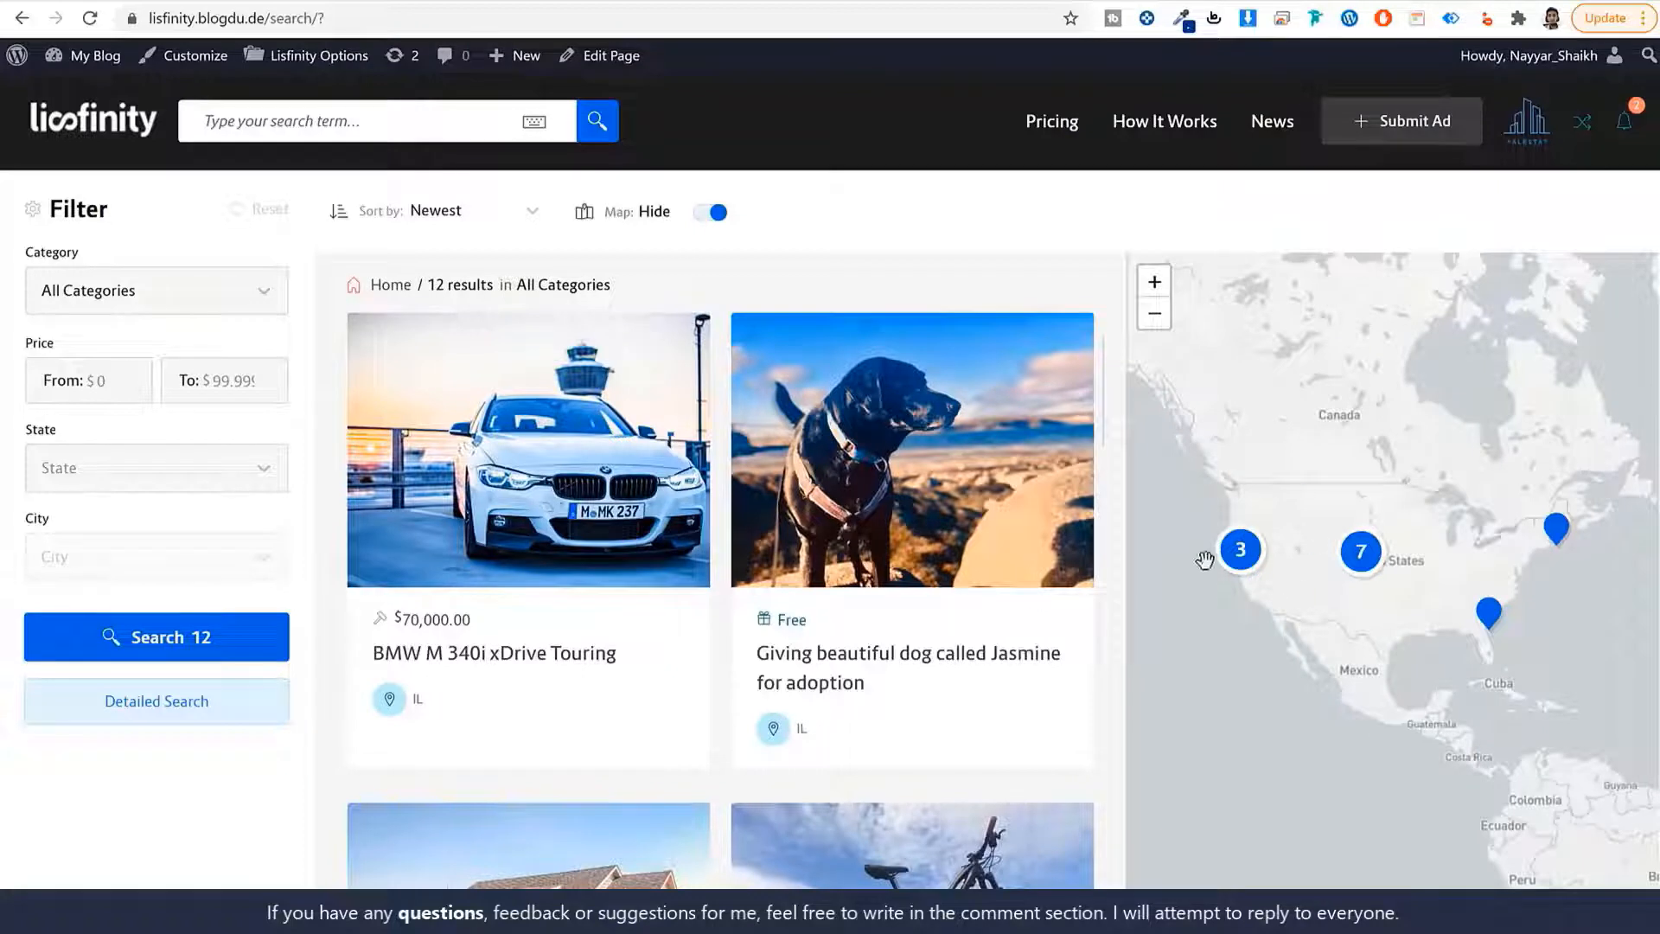
click(1249, 555)
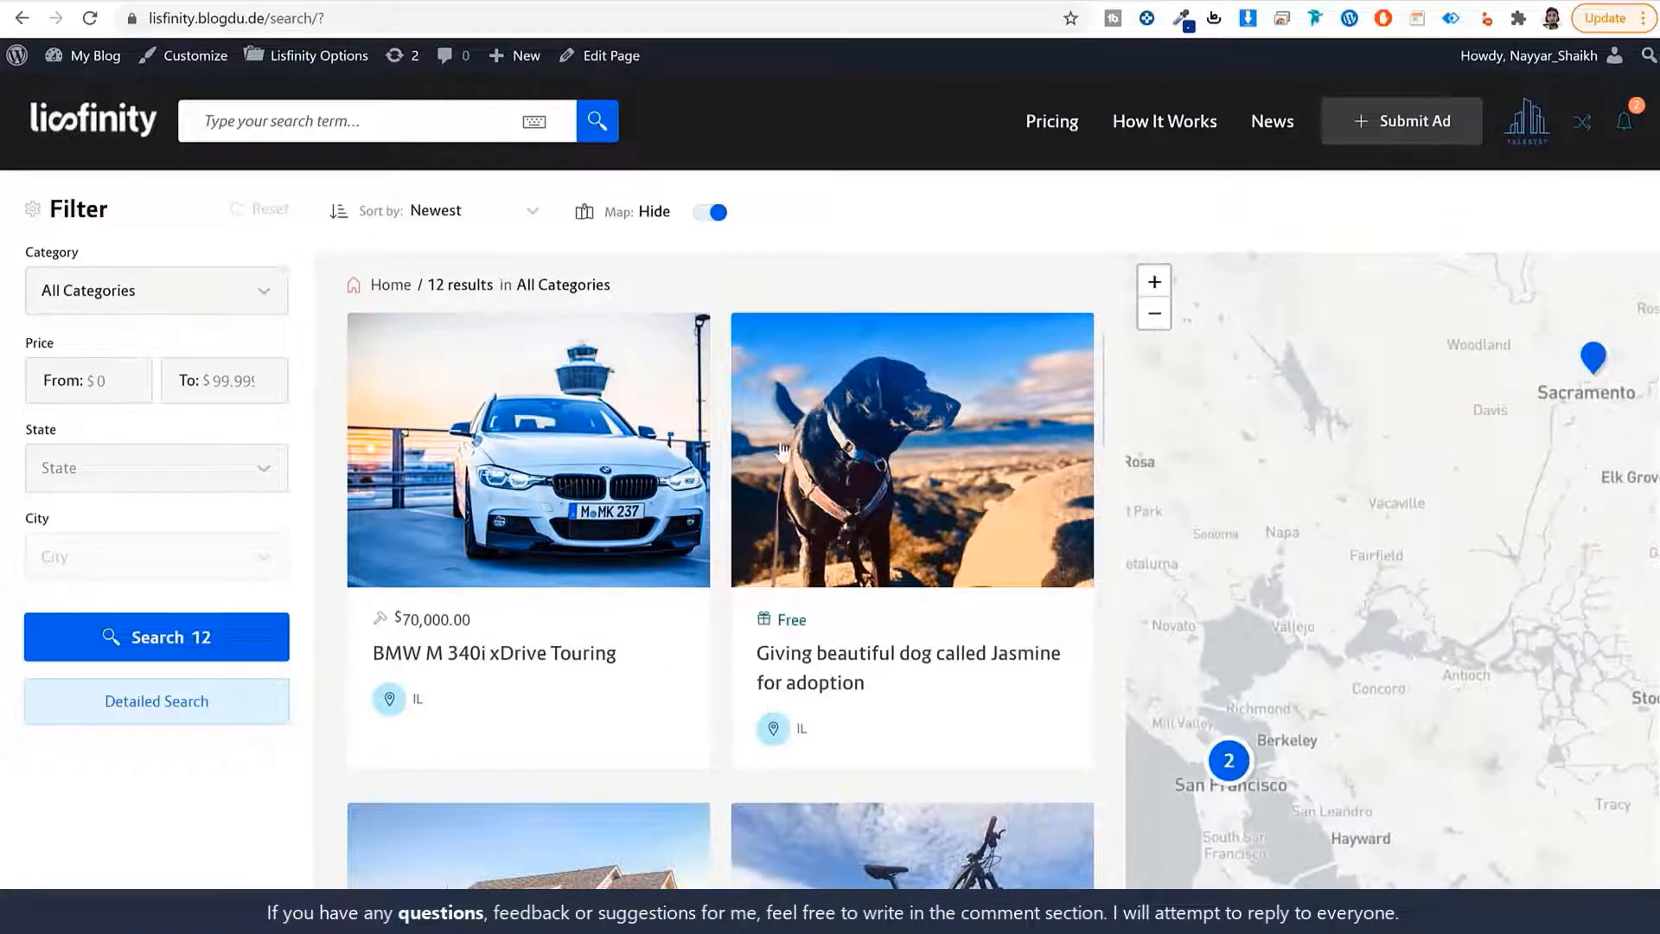
click(711, 213)
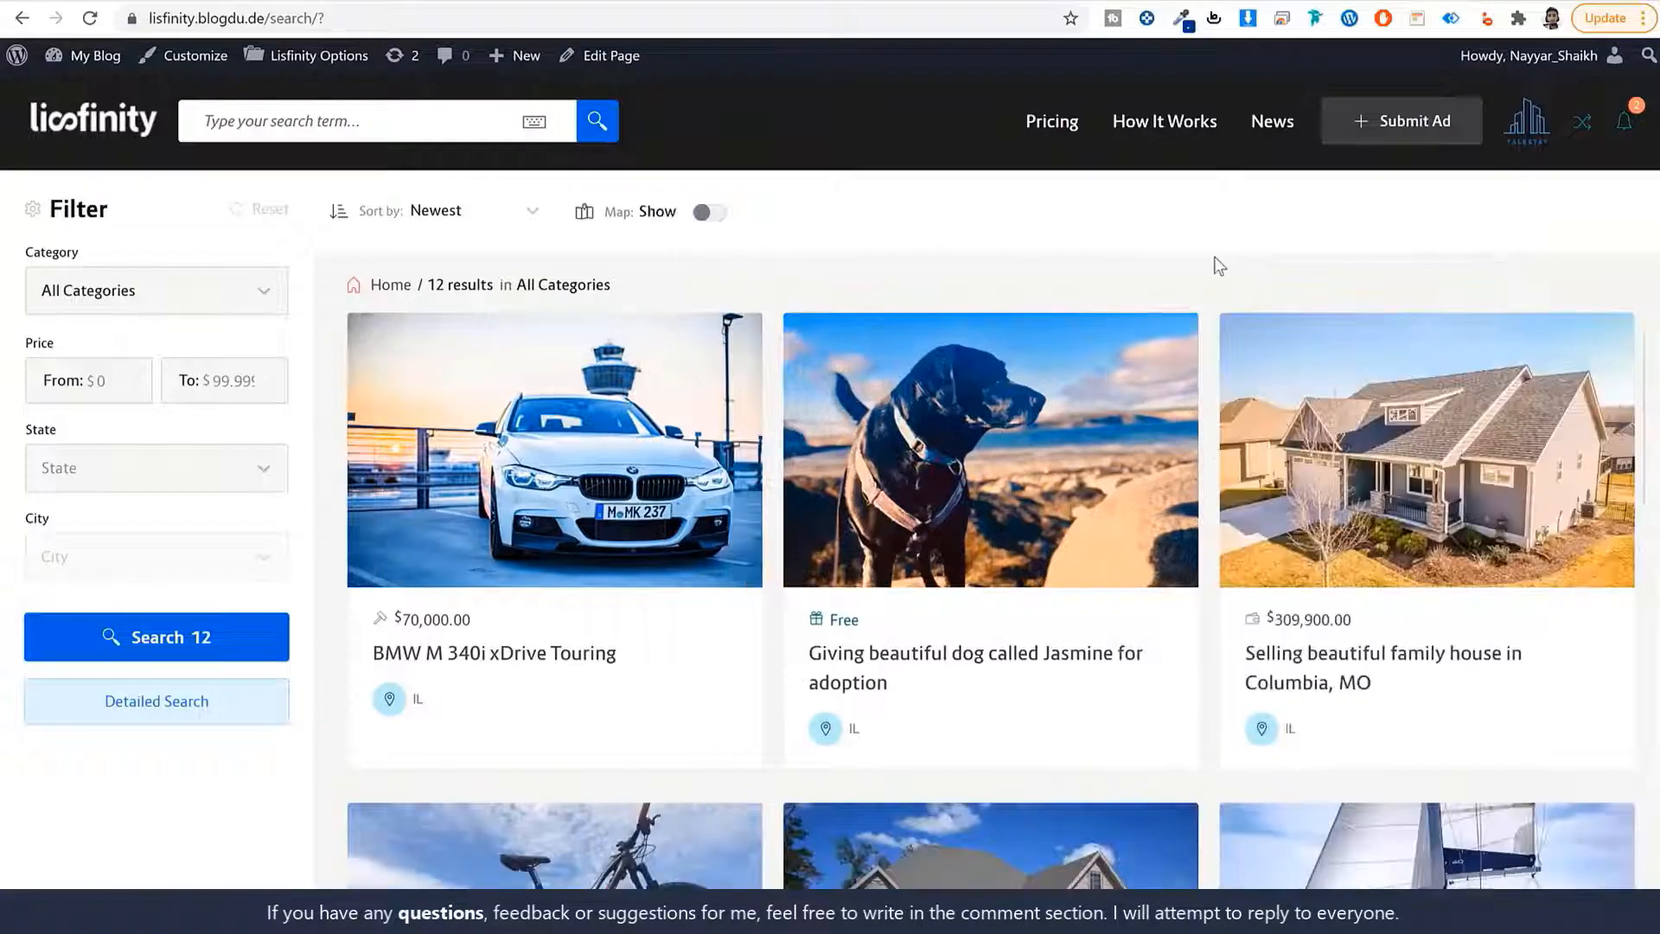
click(459, 216)
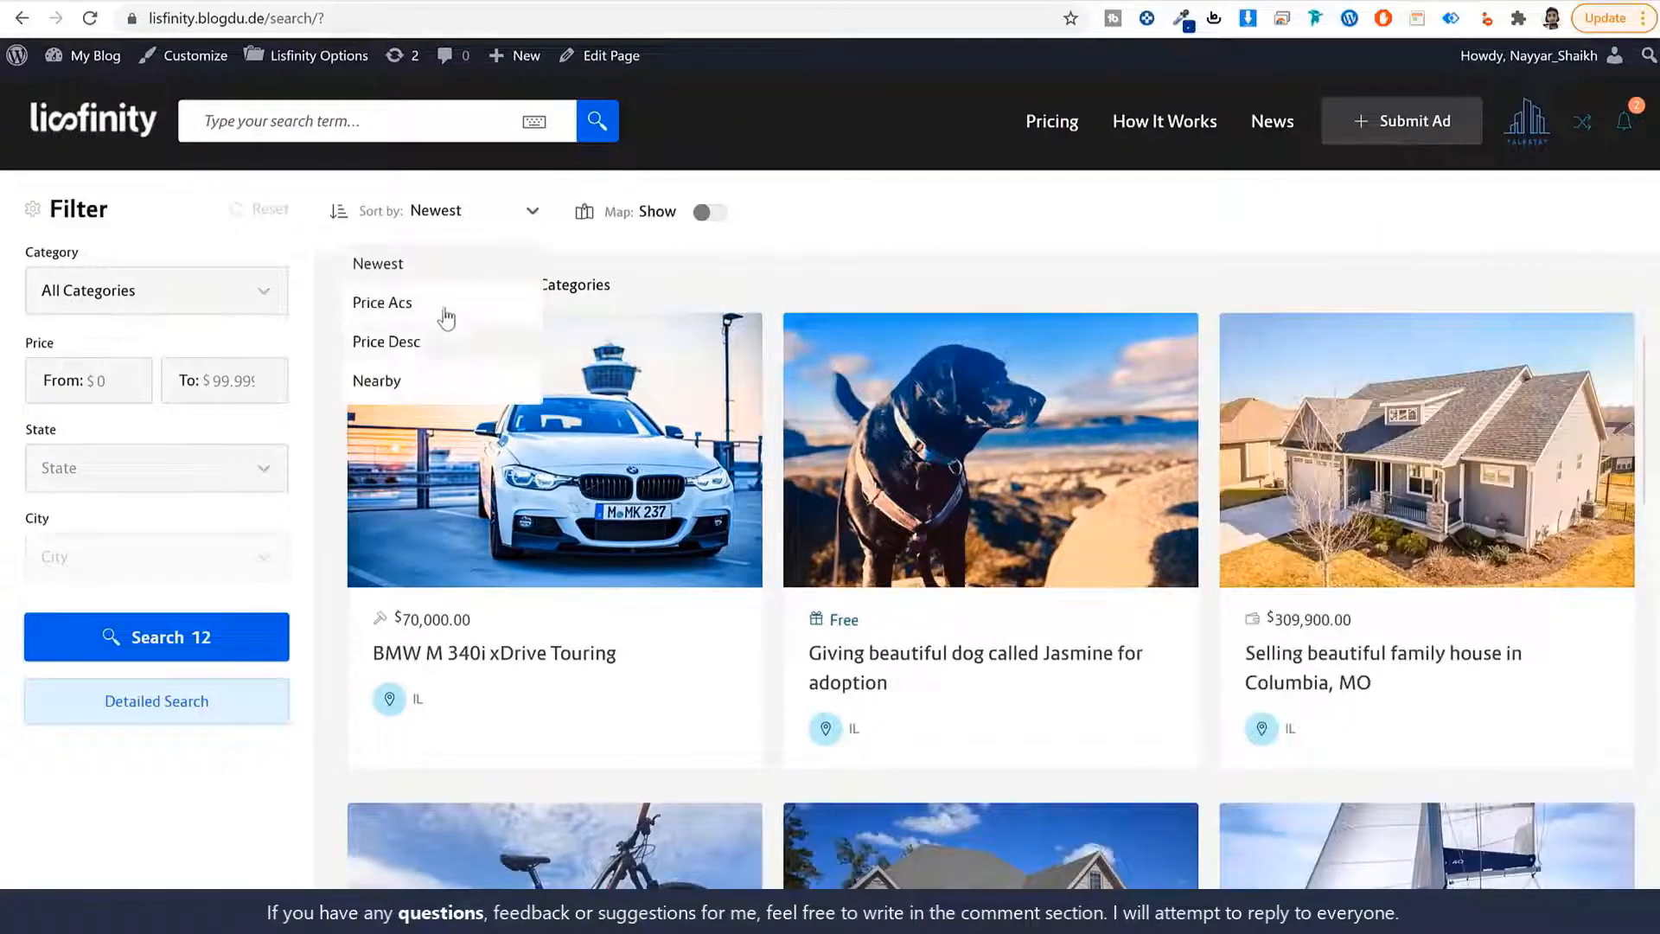
click(533, 262)
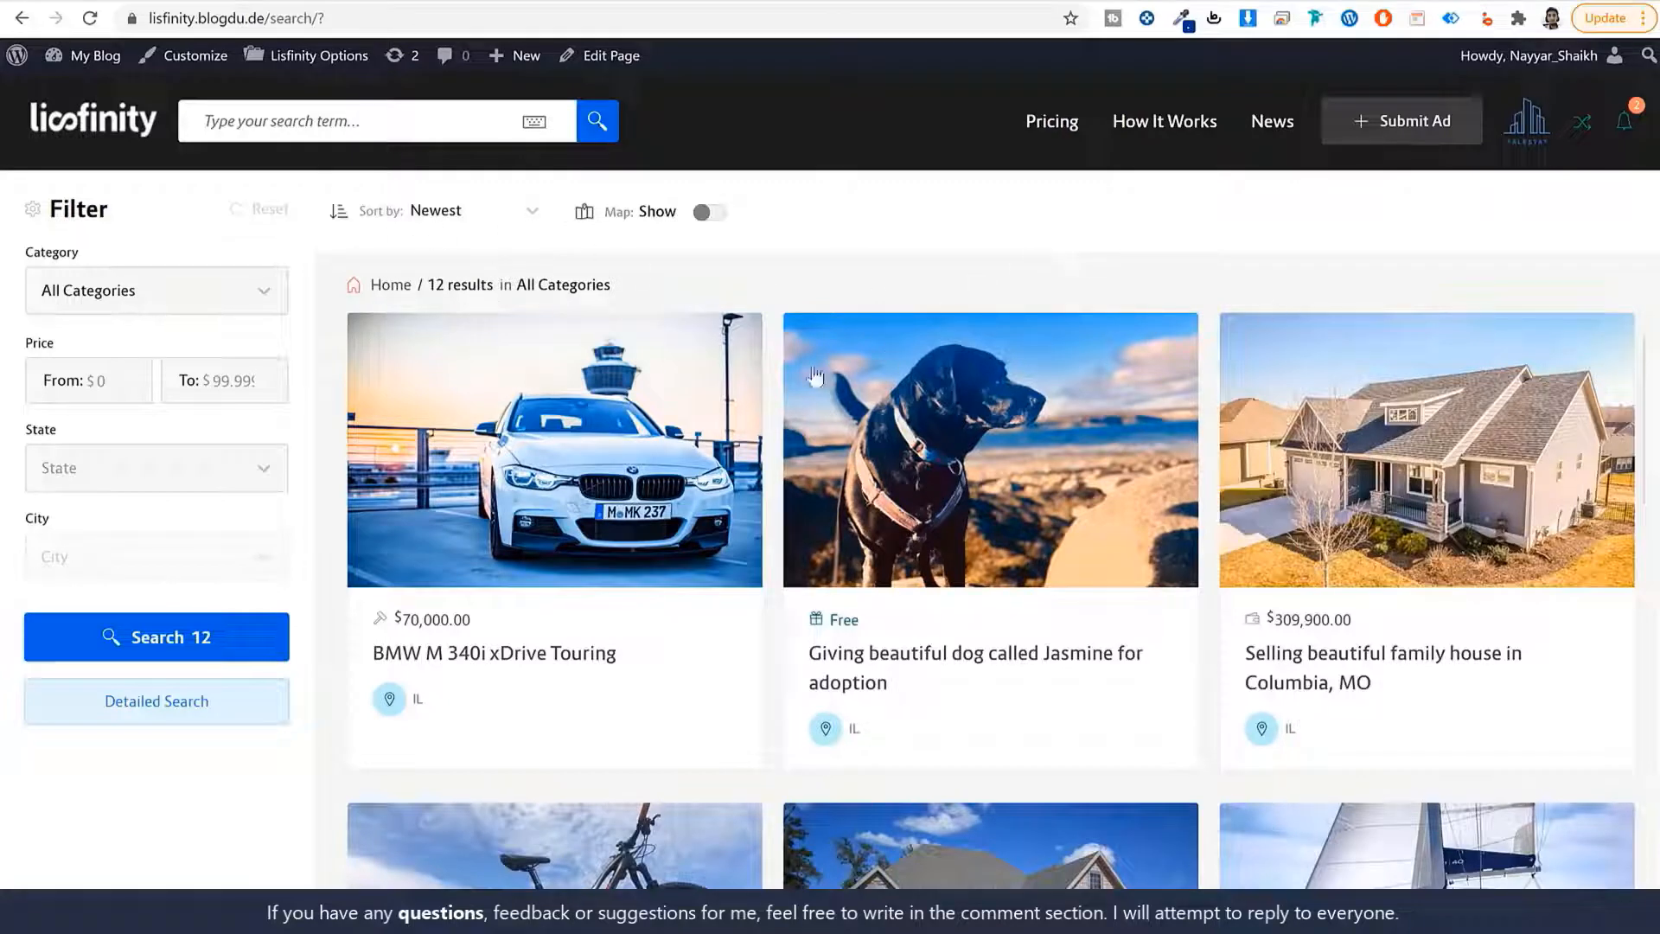
Filter the ad search results to the Real Estates category.
drag(83, 253, 3, 262)
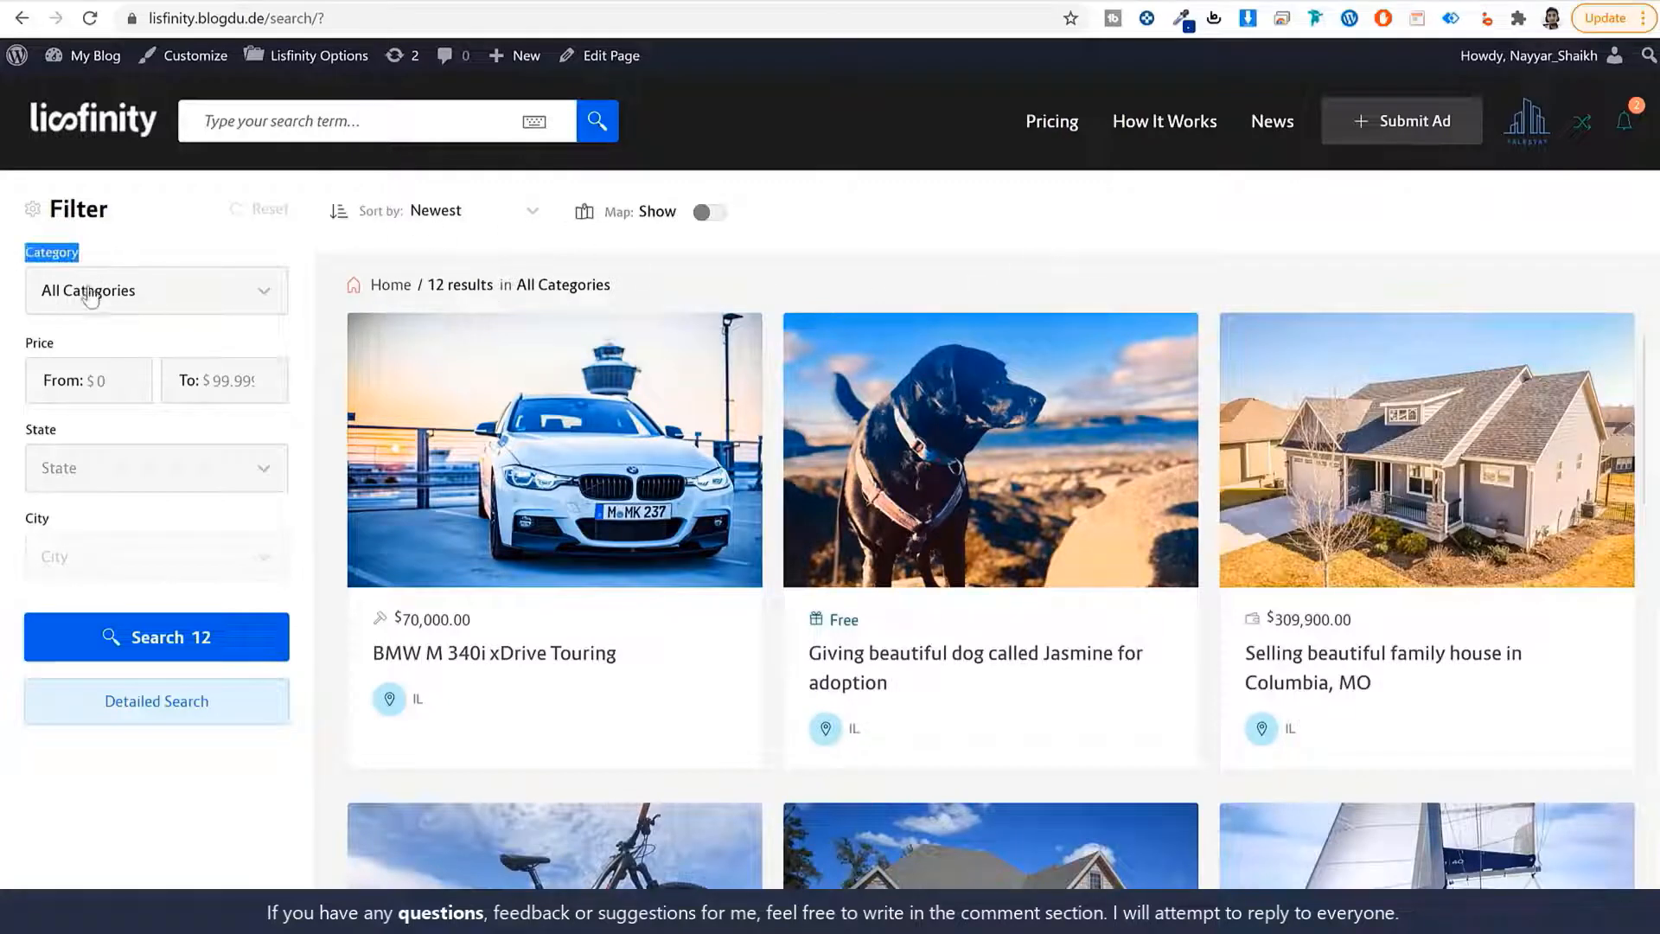
click(216, 315)
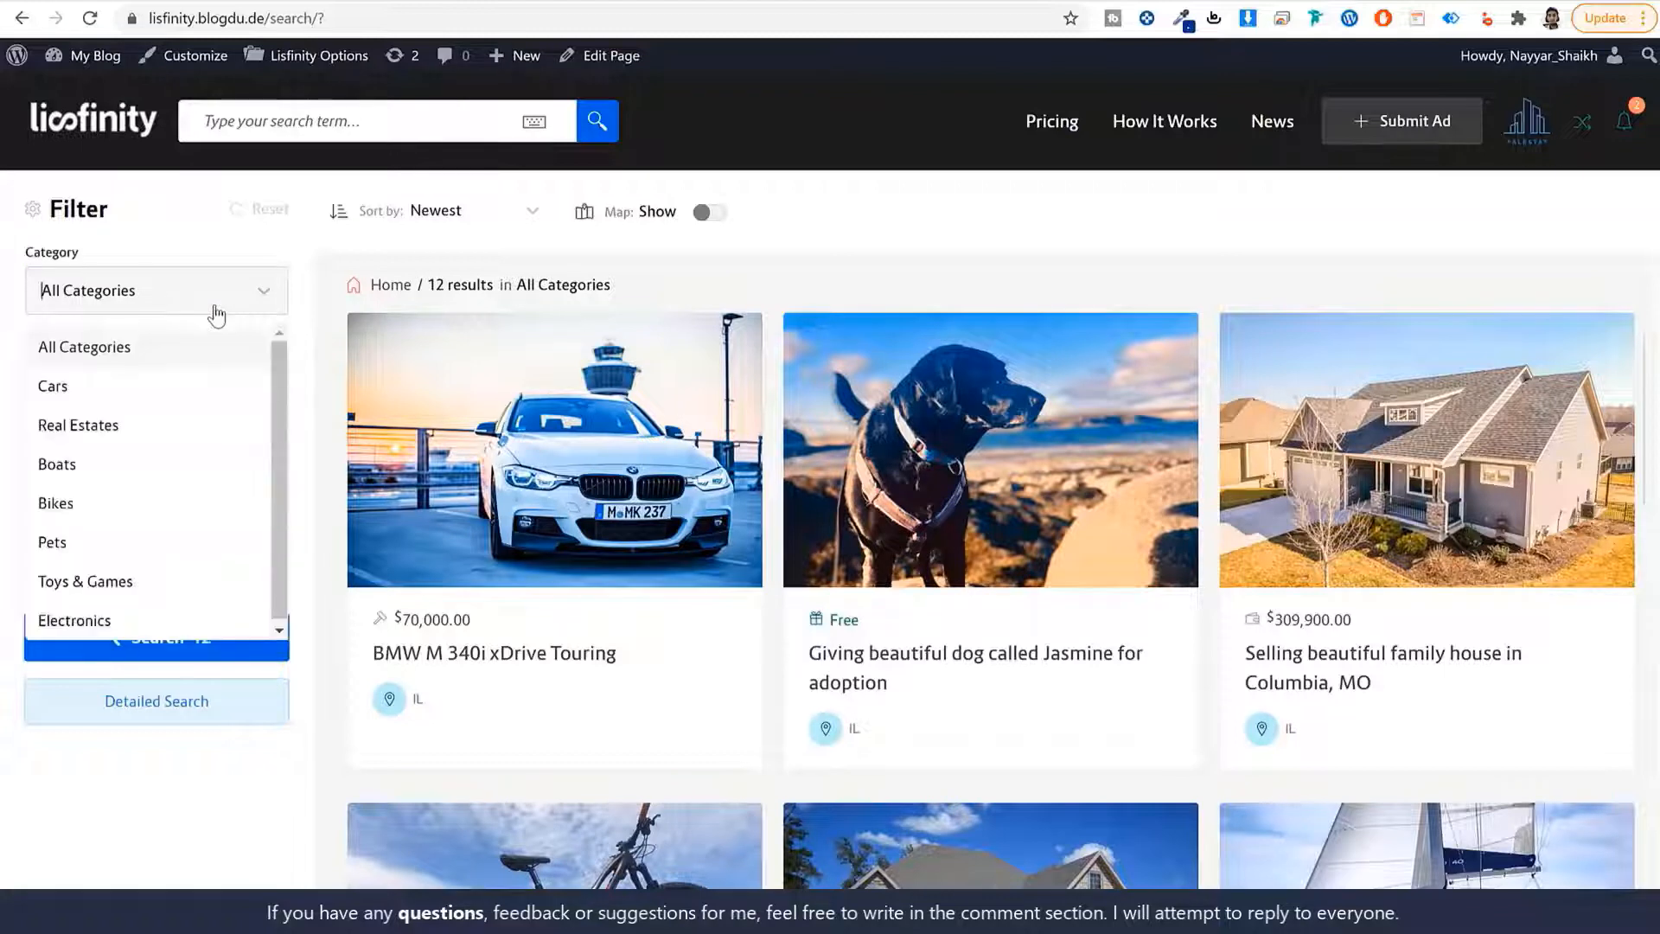
click(75, 425)
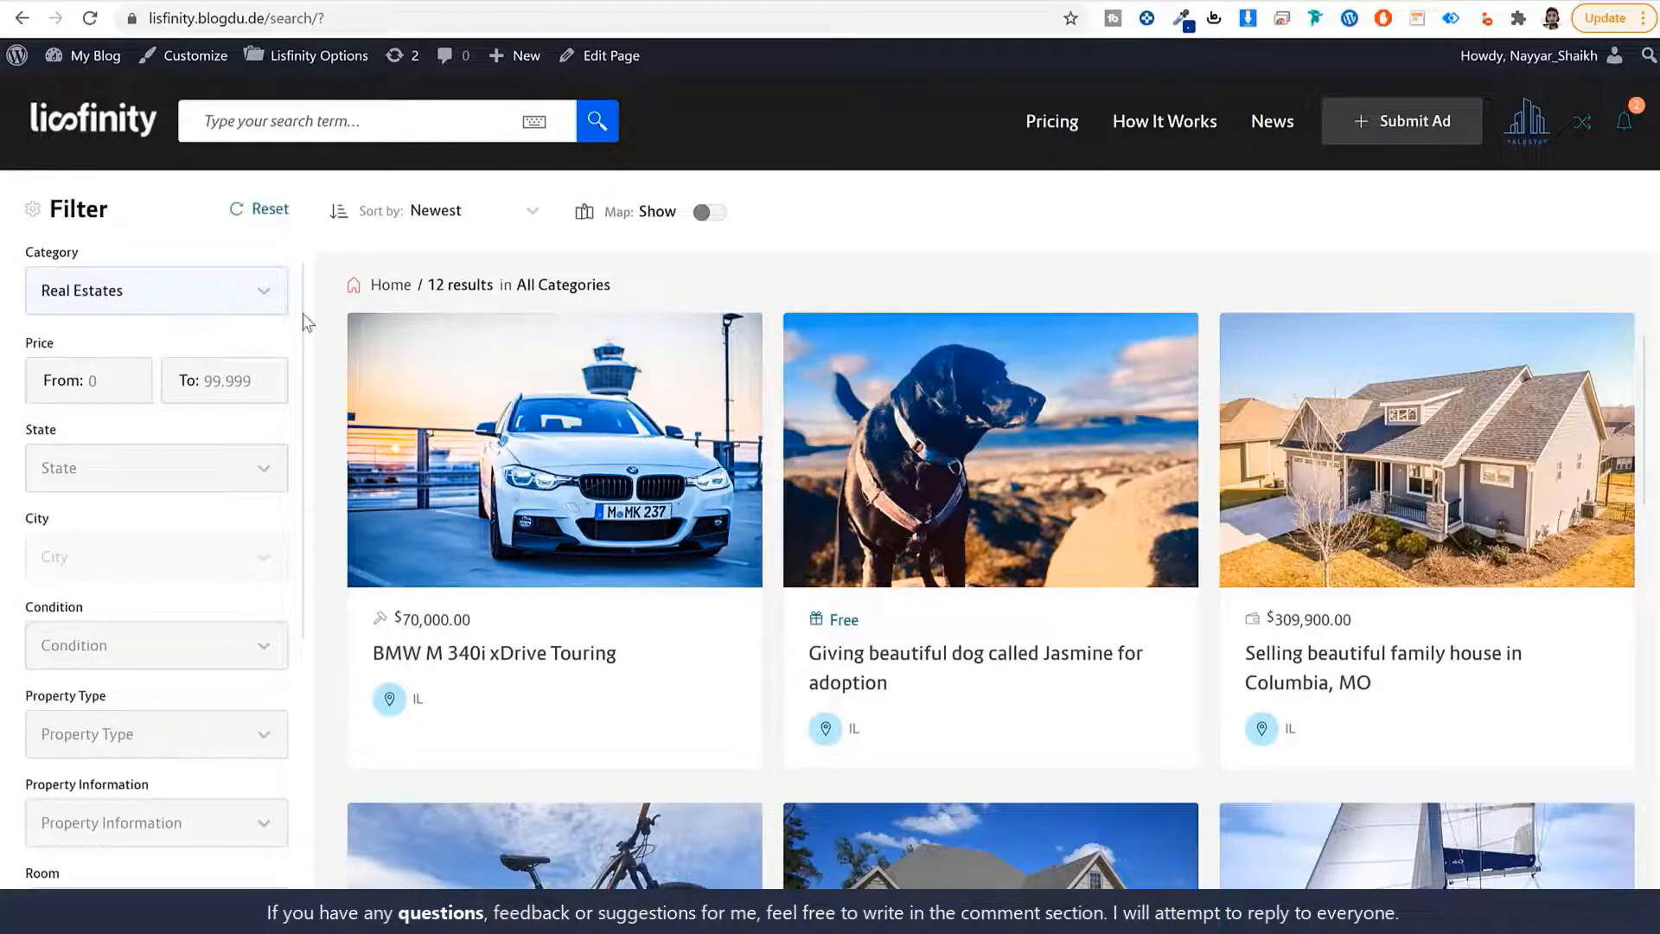
scroll(223, 453, down, 1)
scroll(223, 454, down, 5)
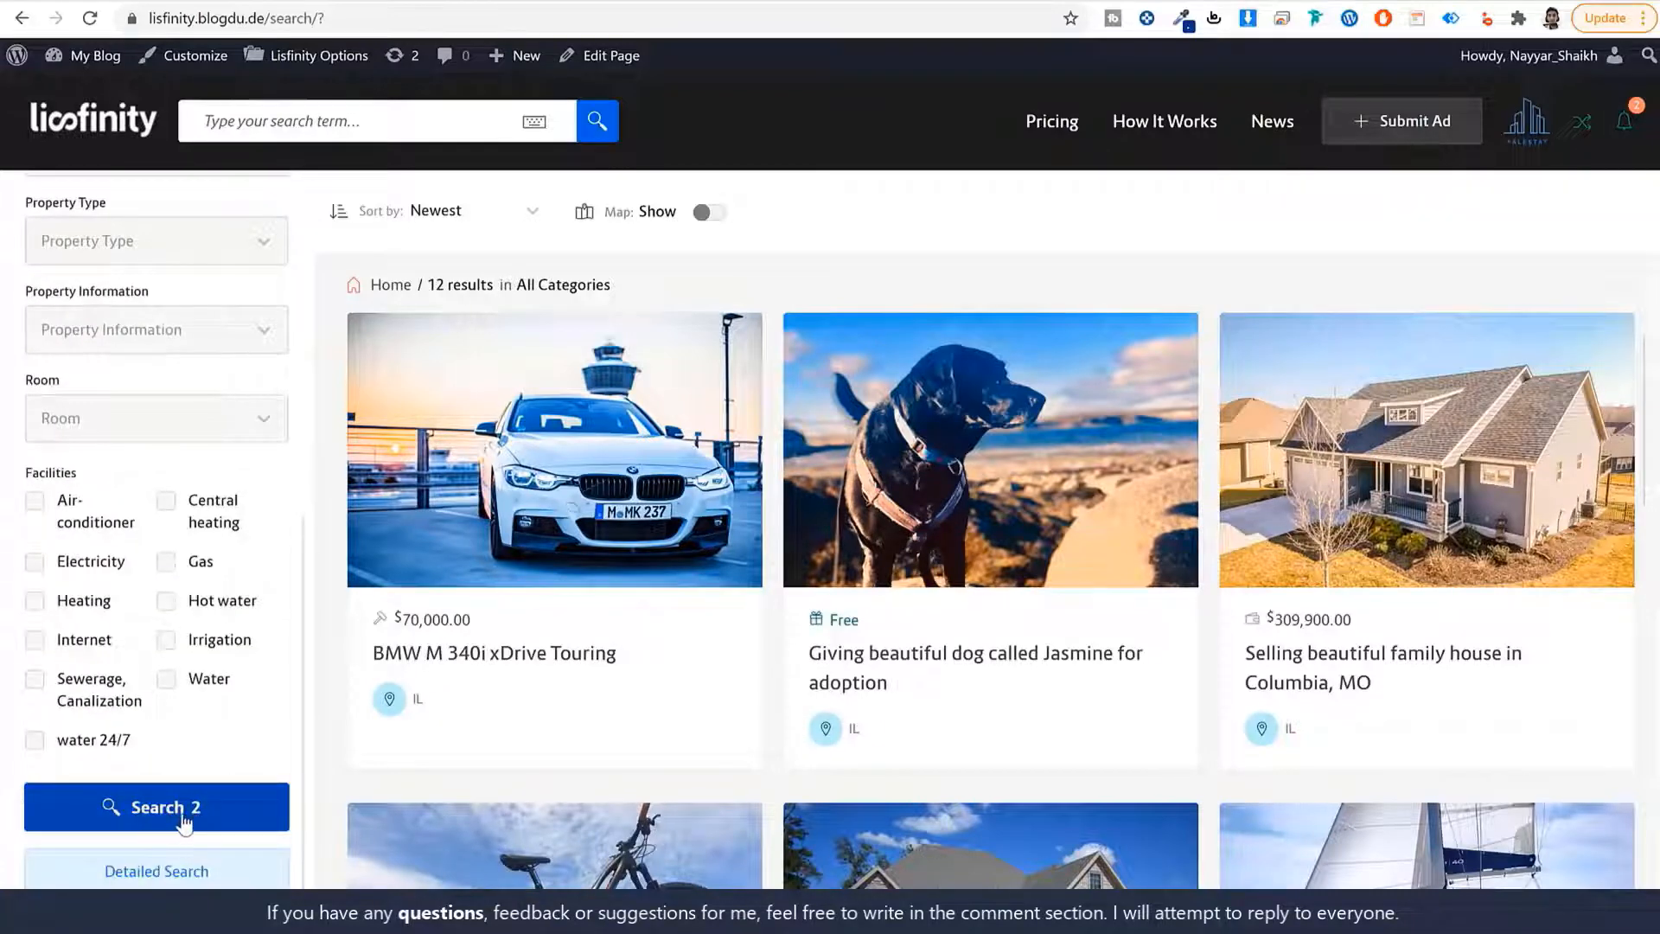
scroll(180, 830, up, 1)
scroll(179, 831, up, 5)
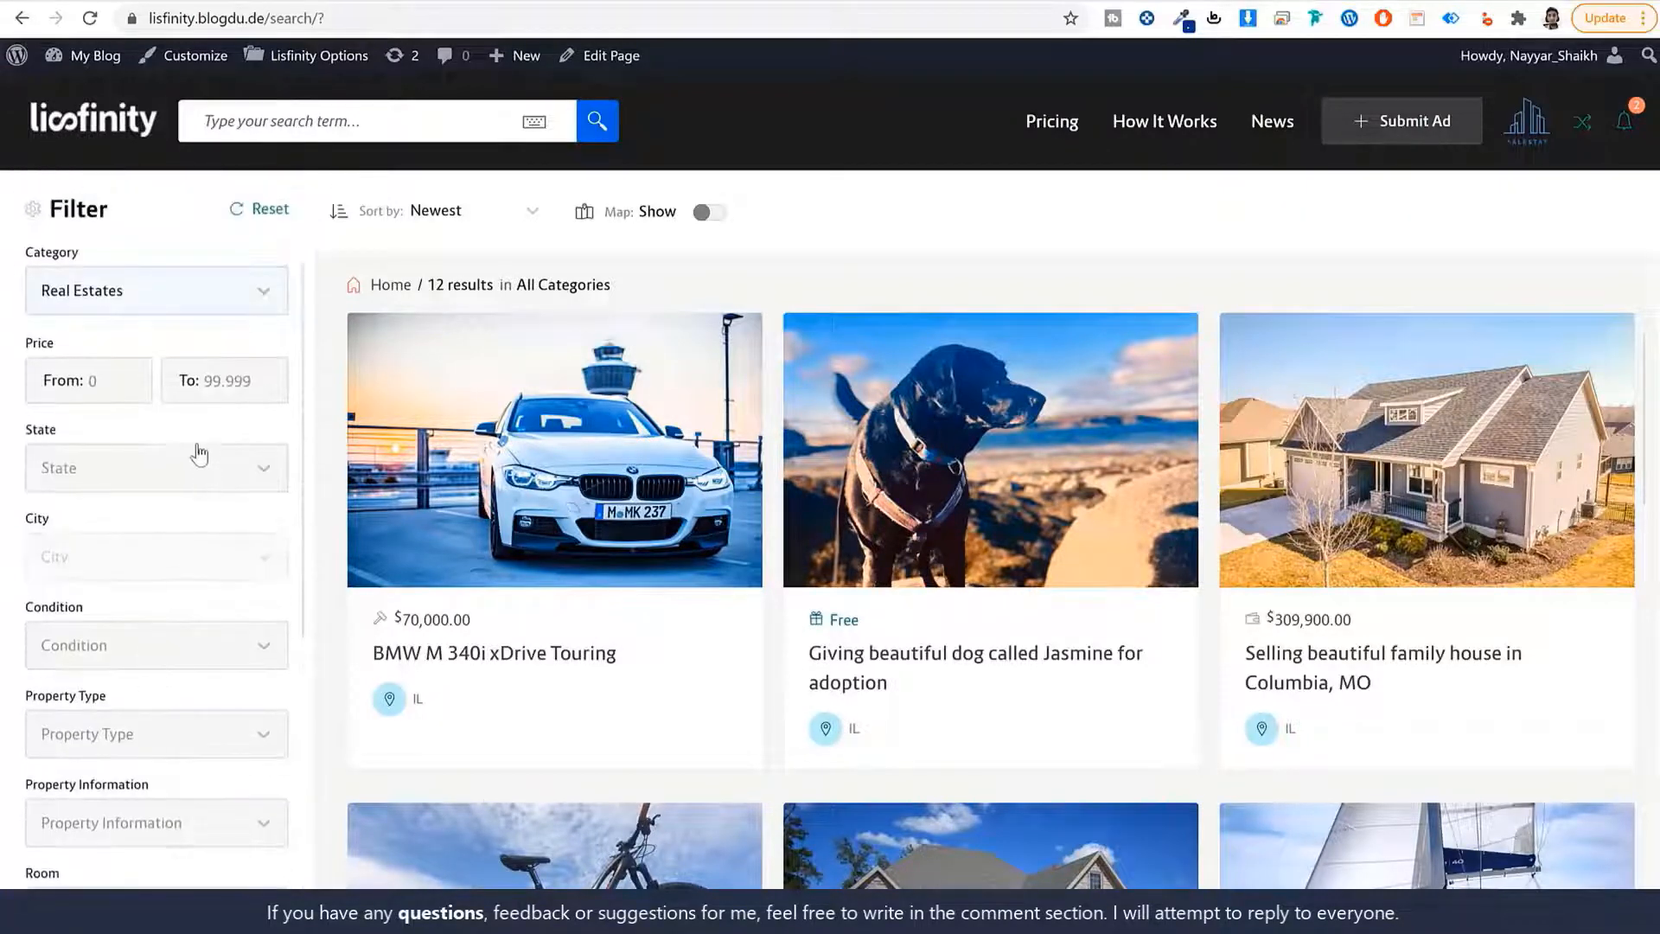
Try the minimum price and state filters without applying them, then leave the search results.
click(111, 379)
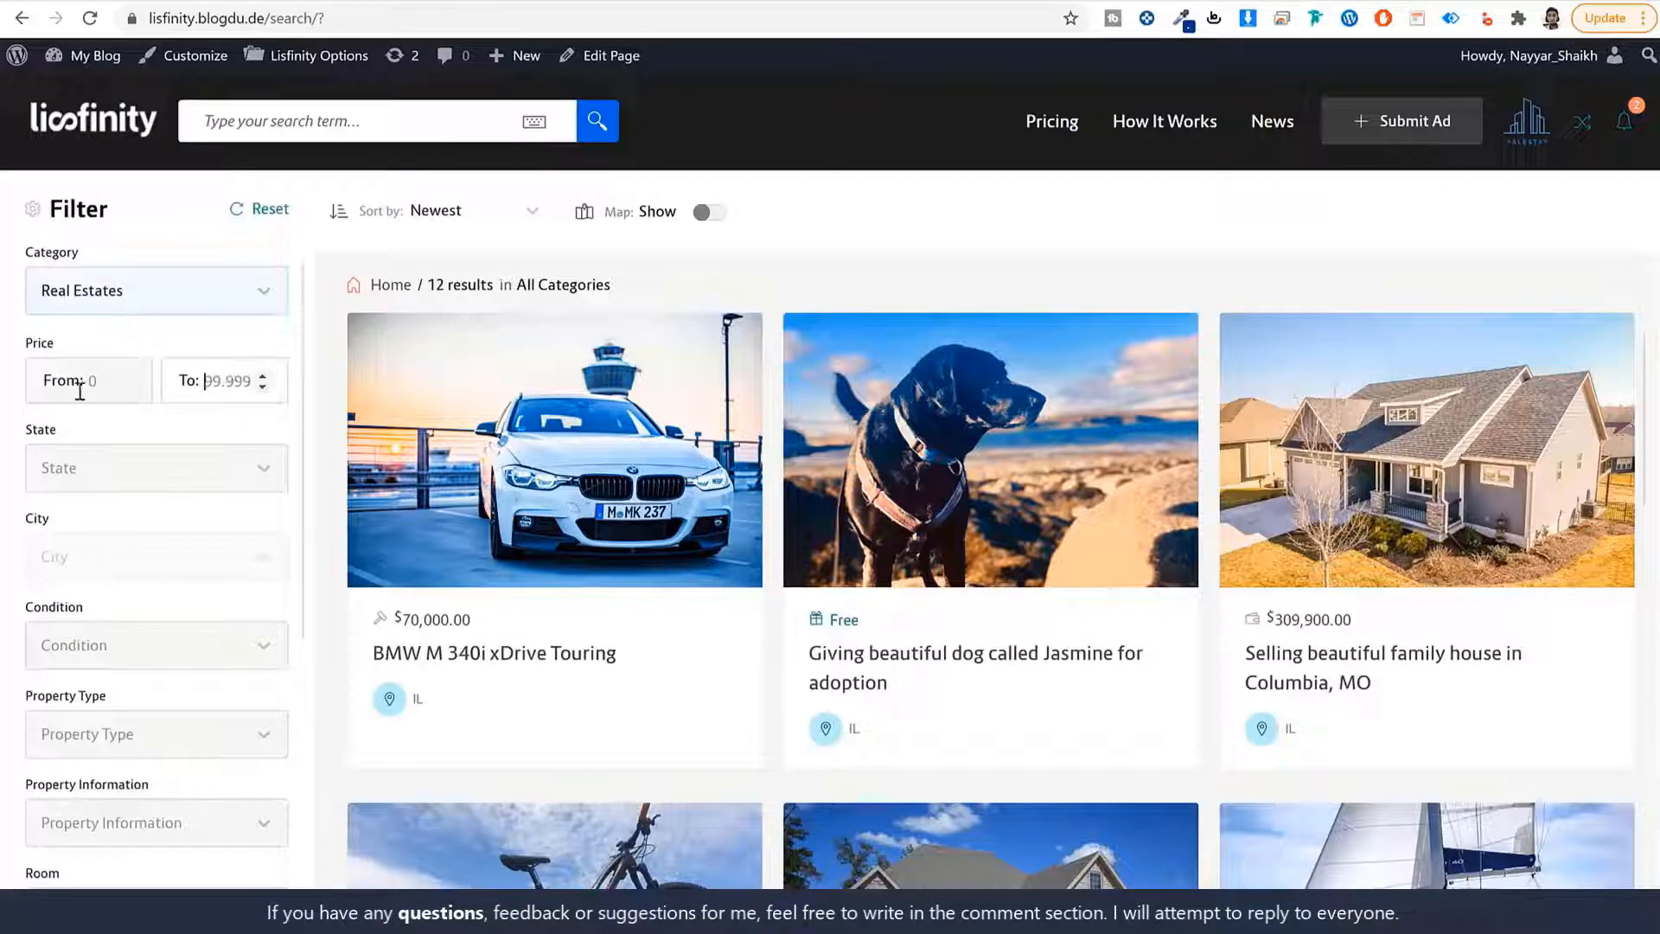
click(137, 481)
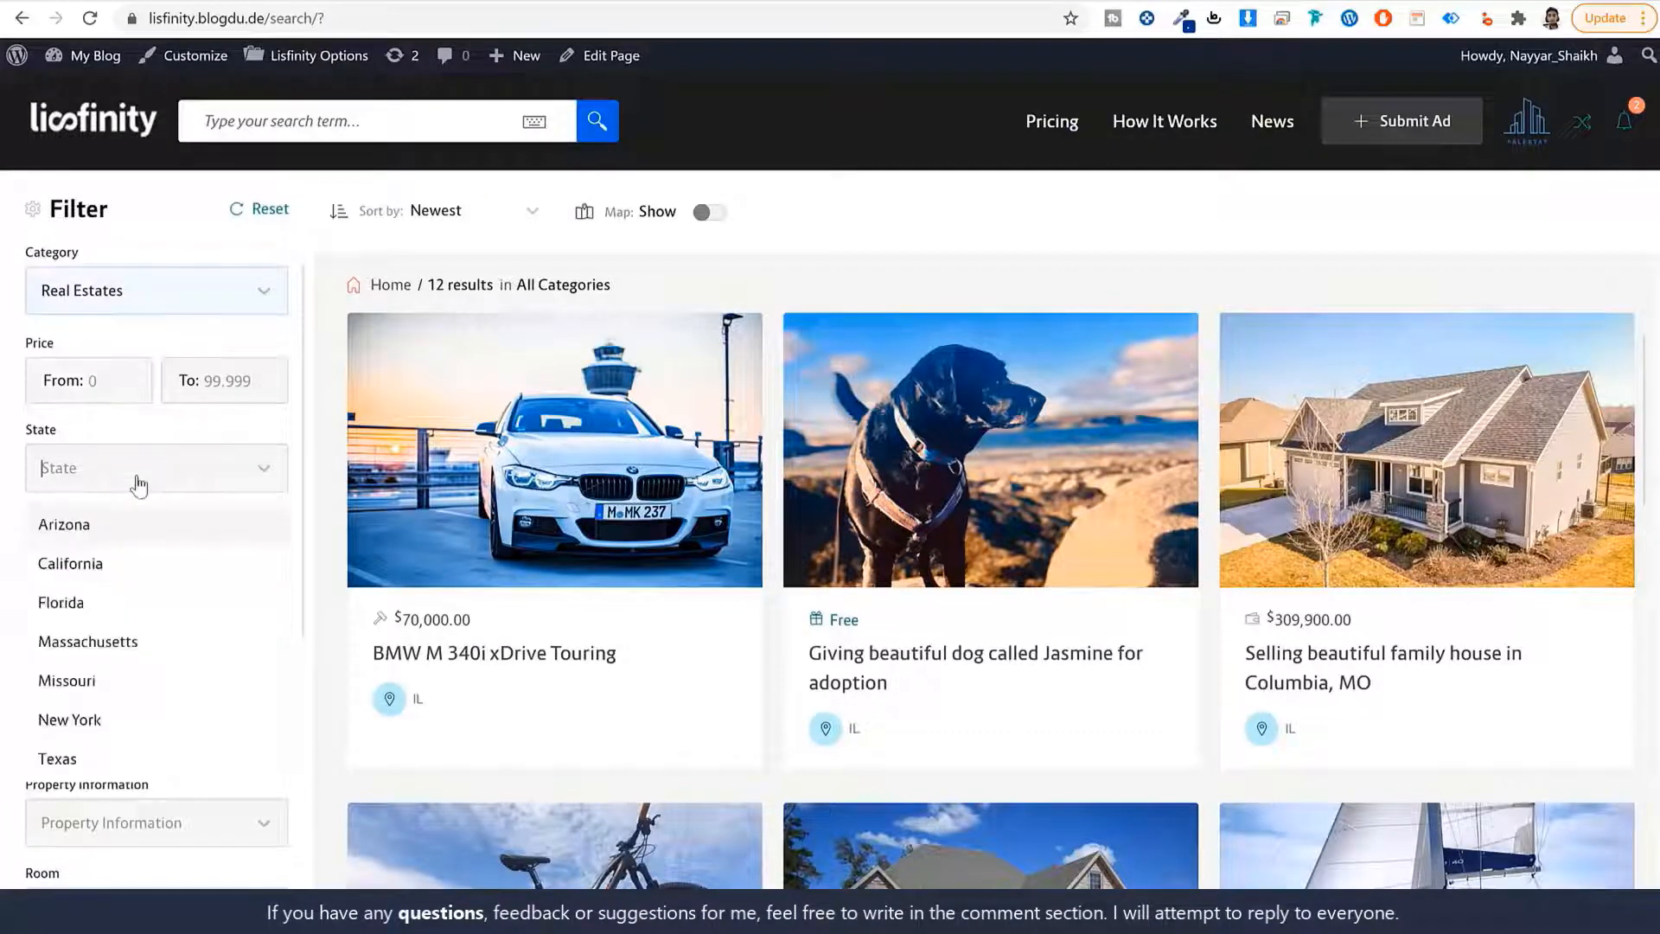
click(300, 477)
scroll(173, 623, down, 7)
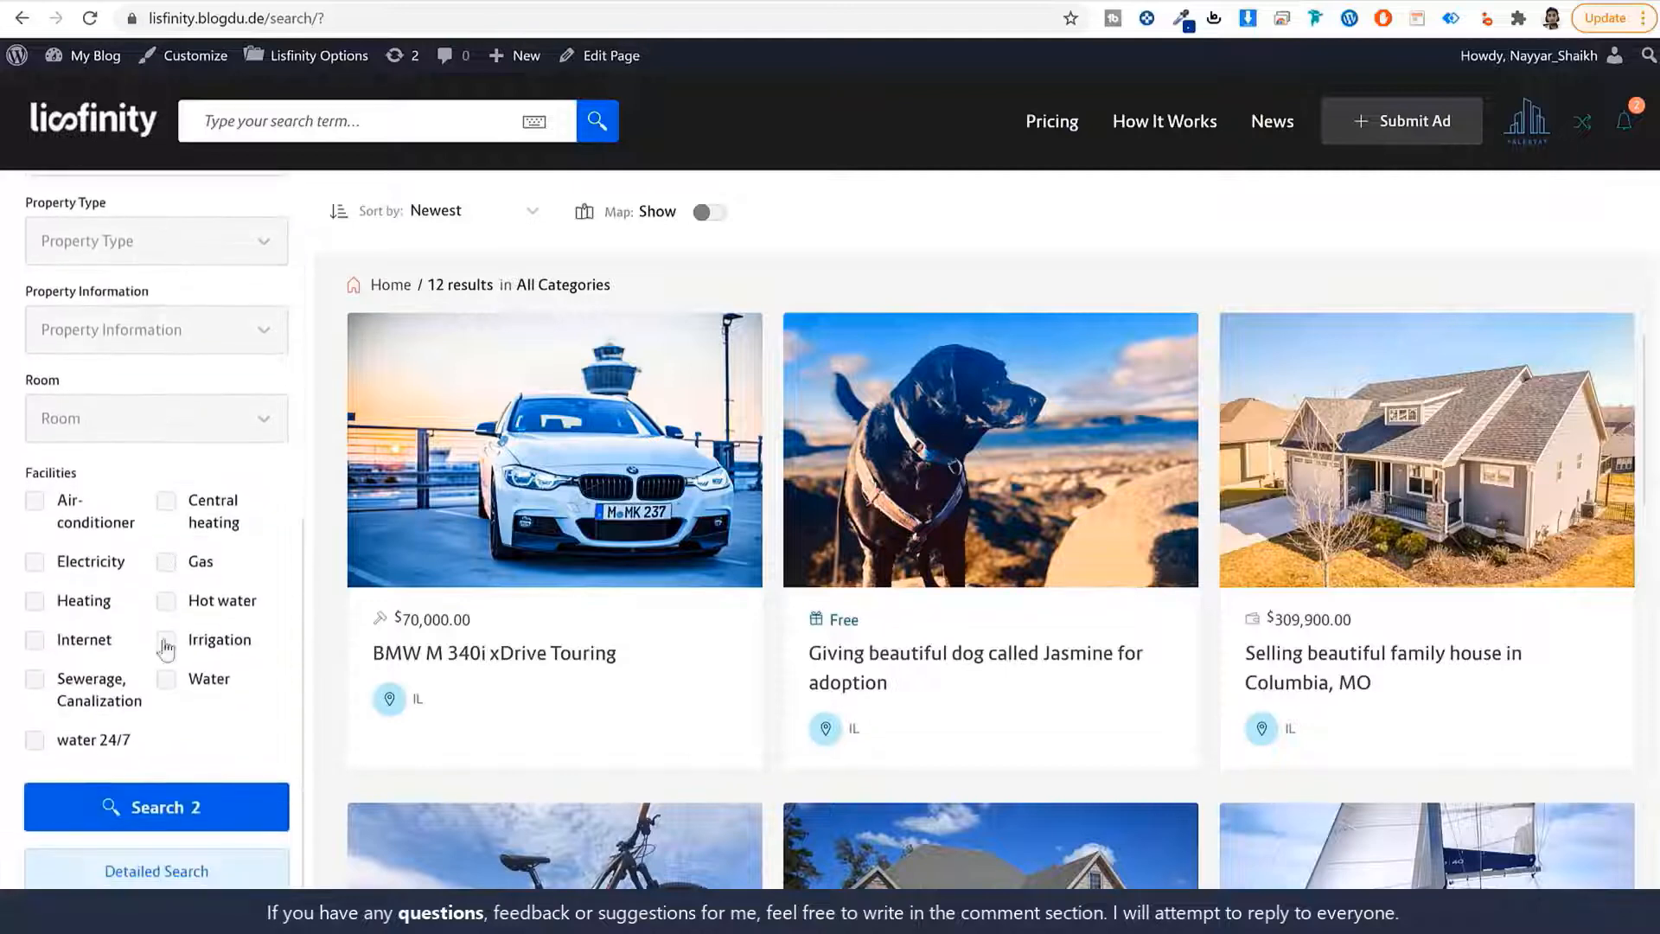
scroll(164, 662, up, 7)
scroll(167, 567, down, 5)
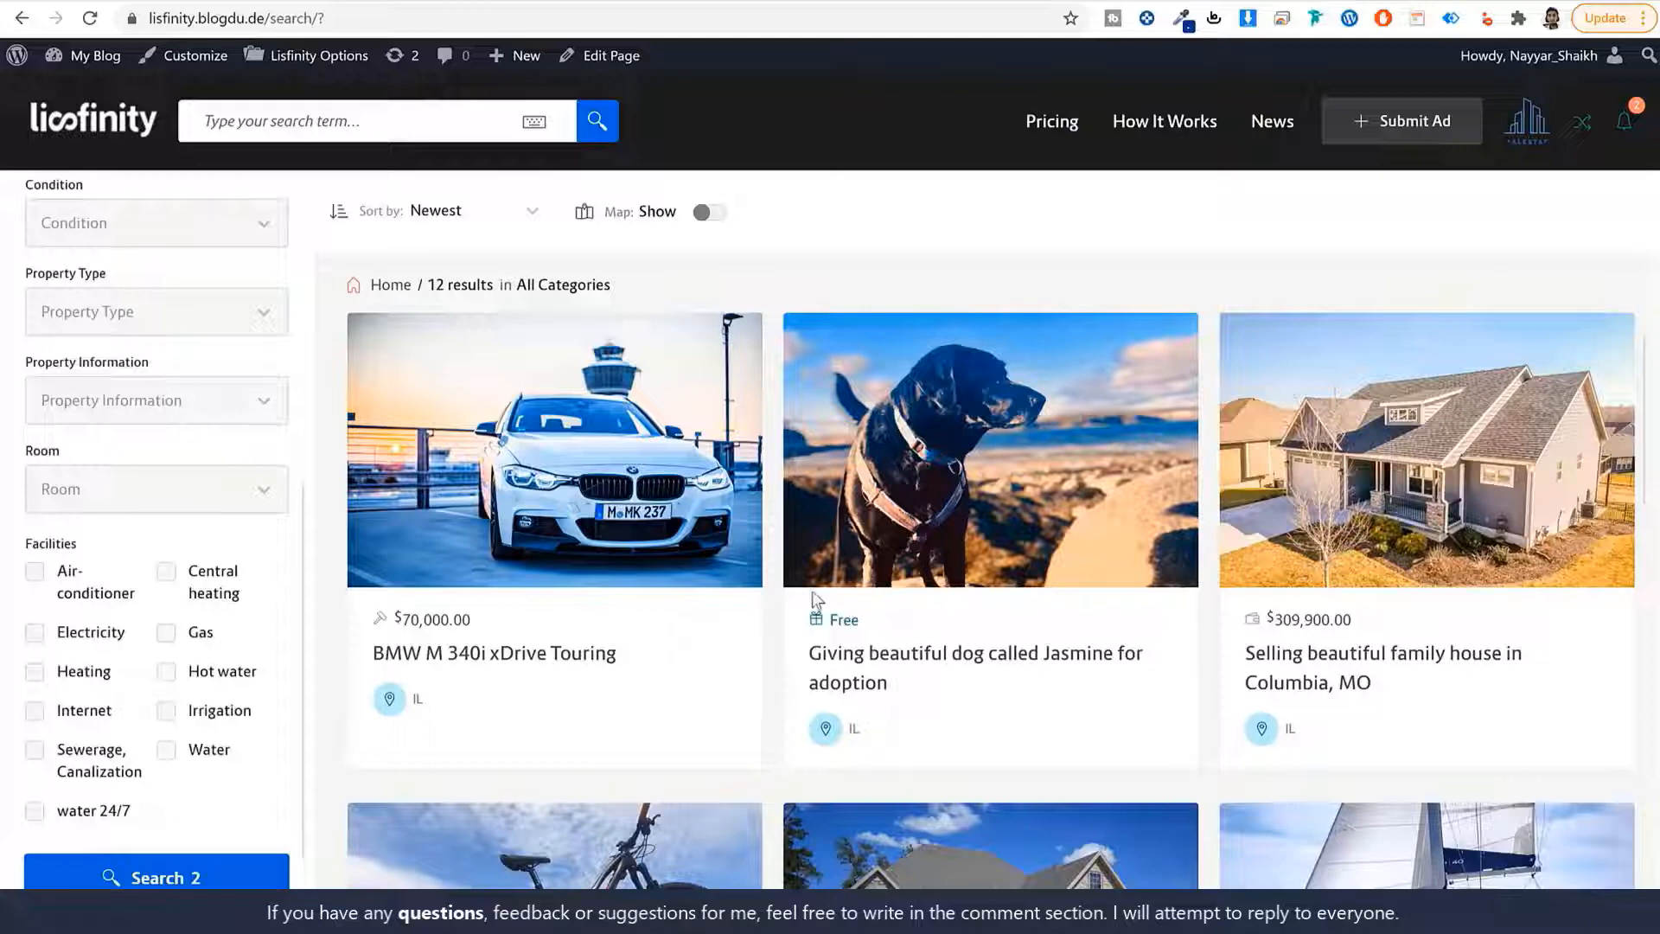
scroll(176, 606, up, 5)
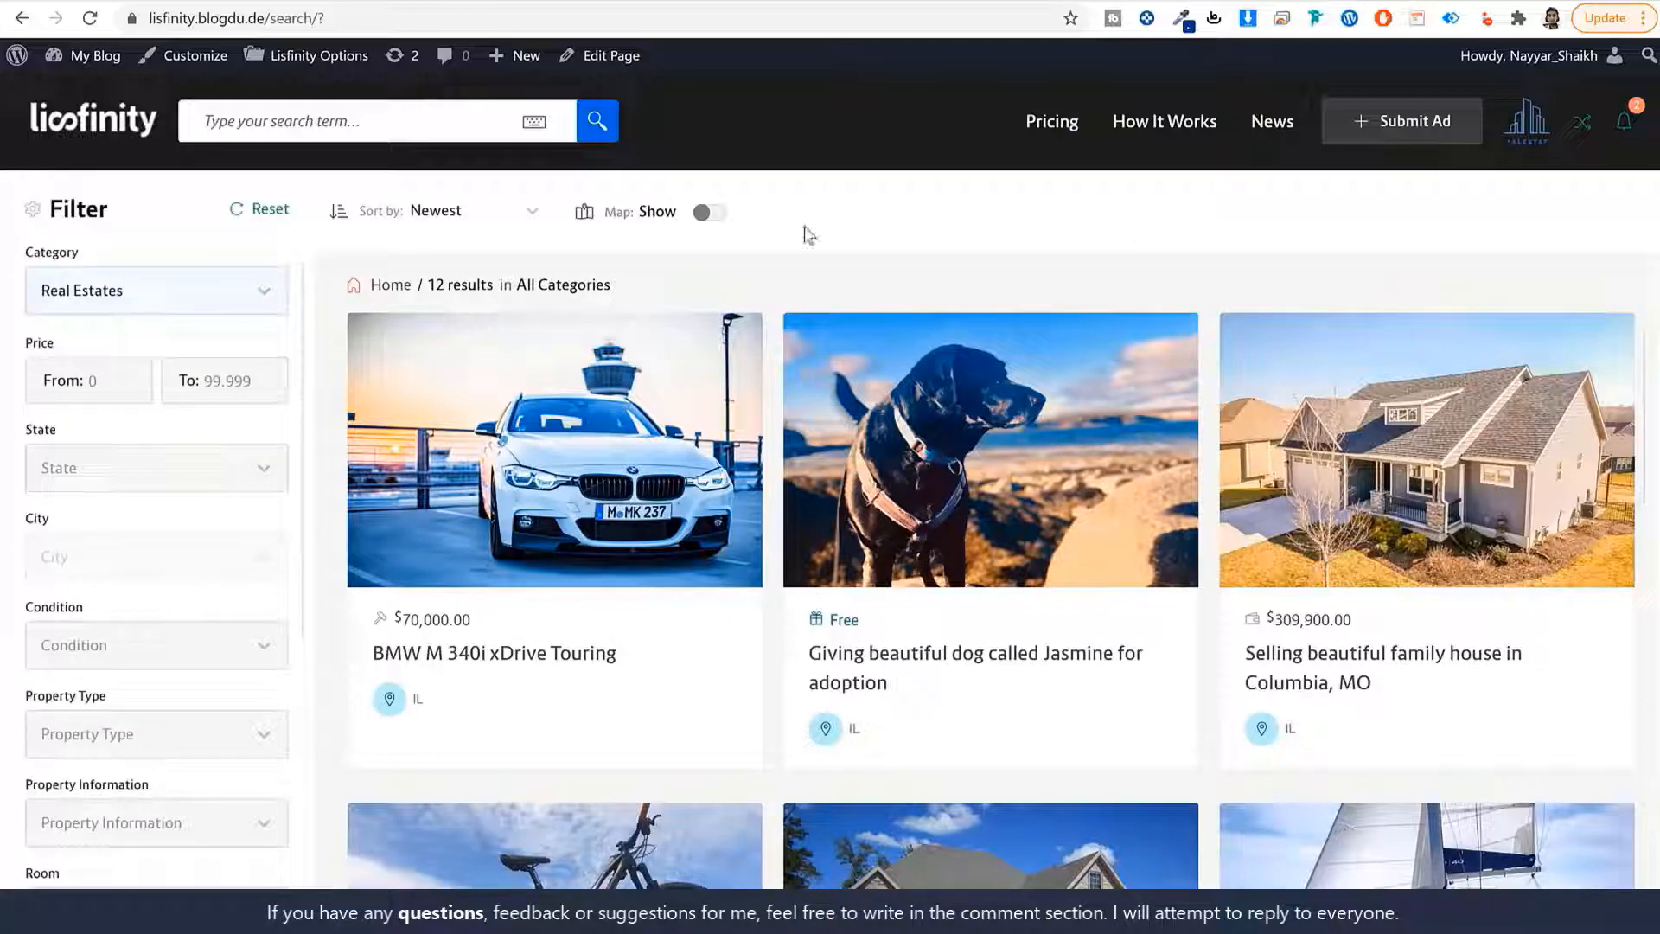
click(1176, 121)
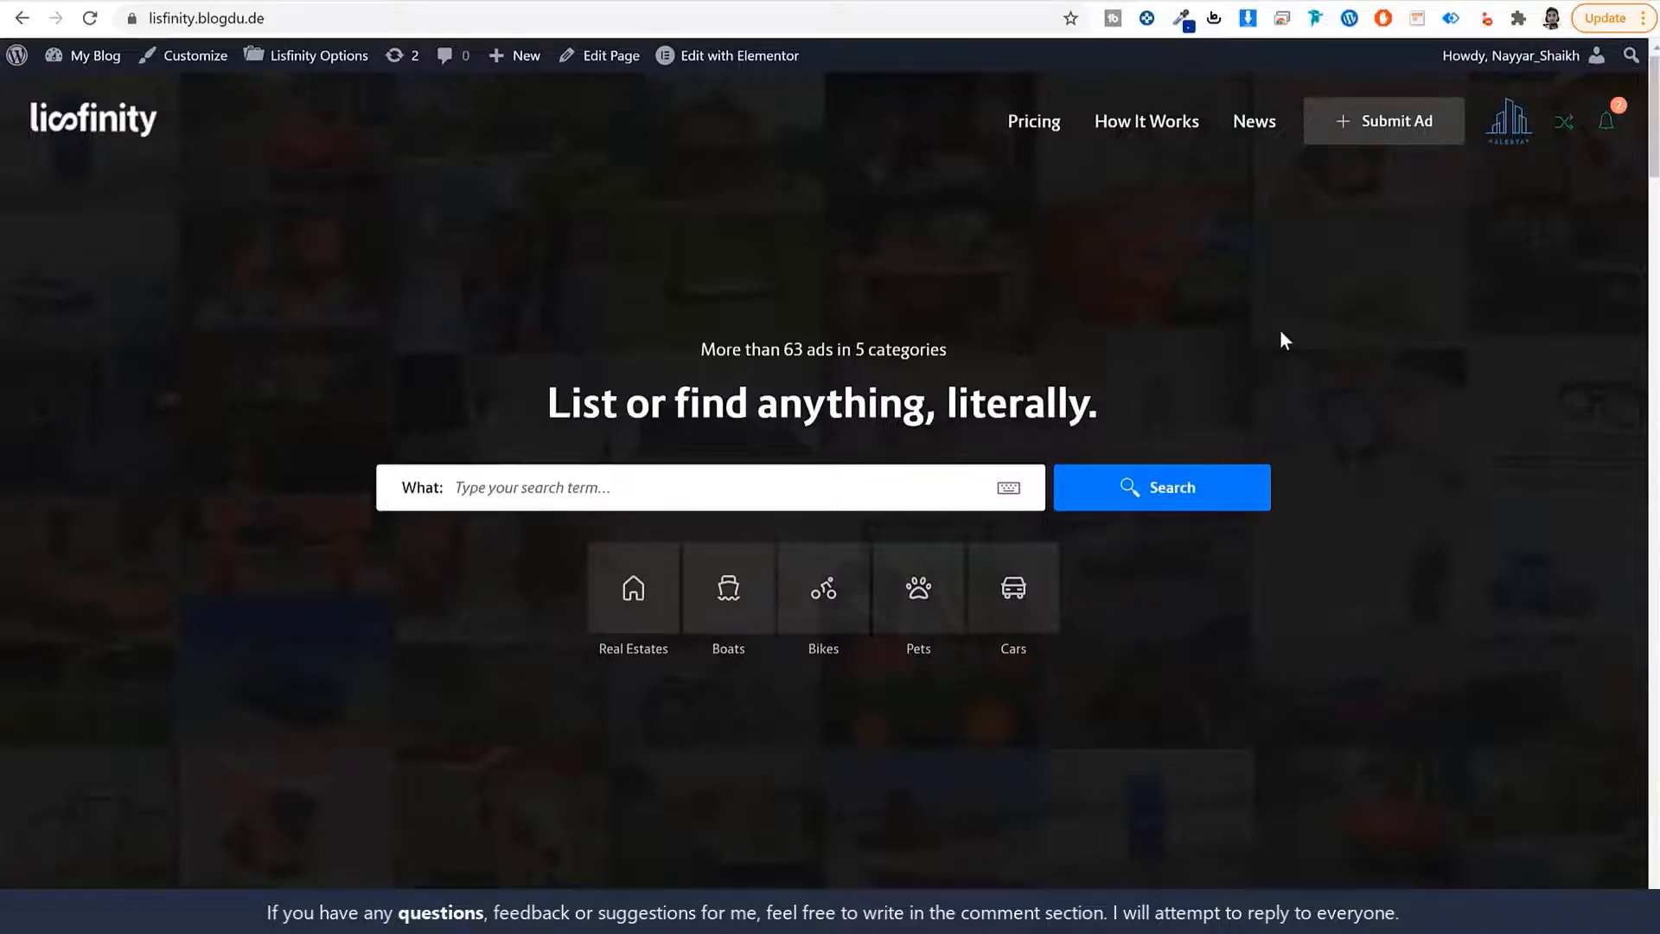
scroll(1288, 506, down, 10)
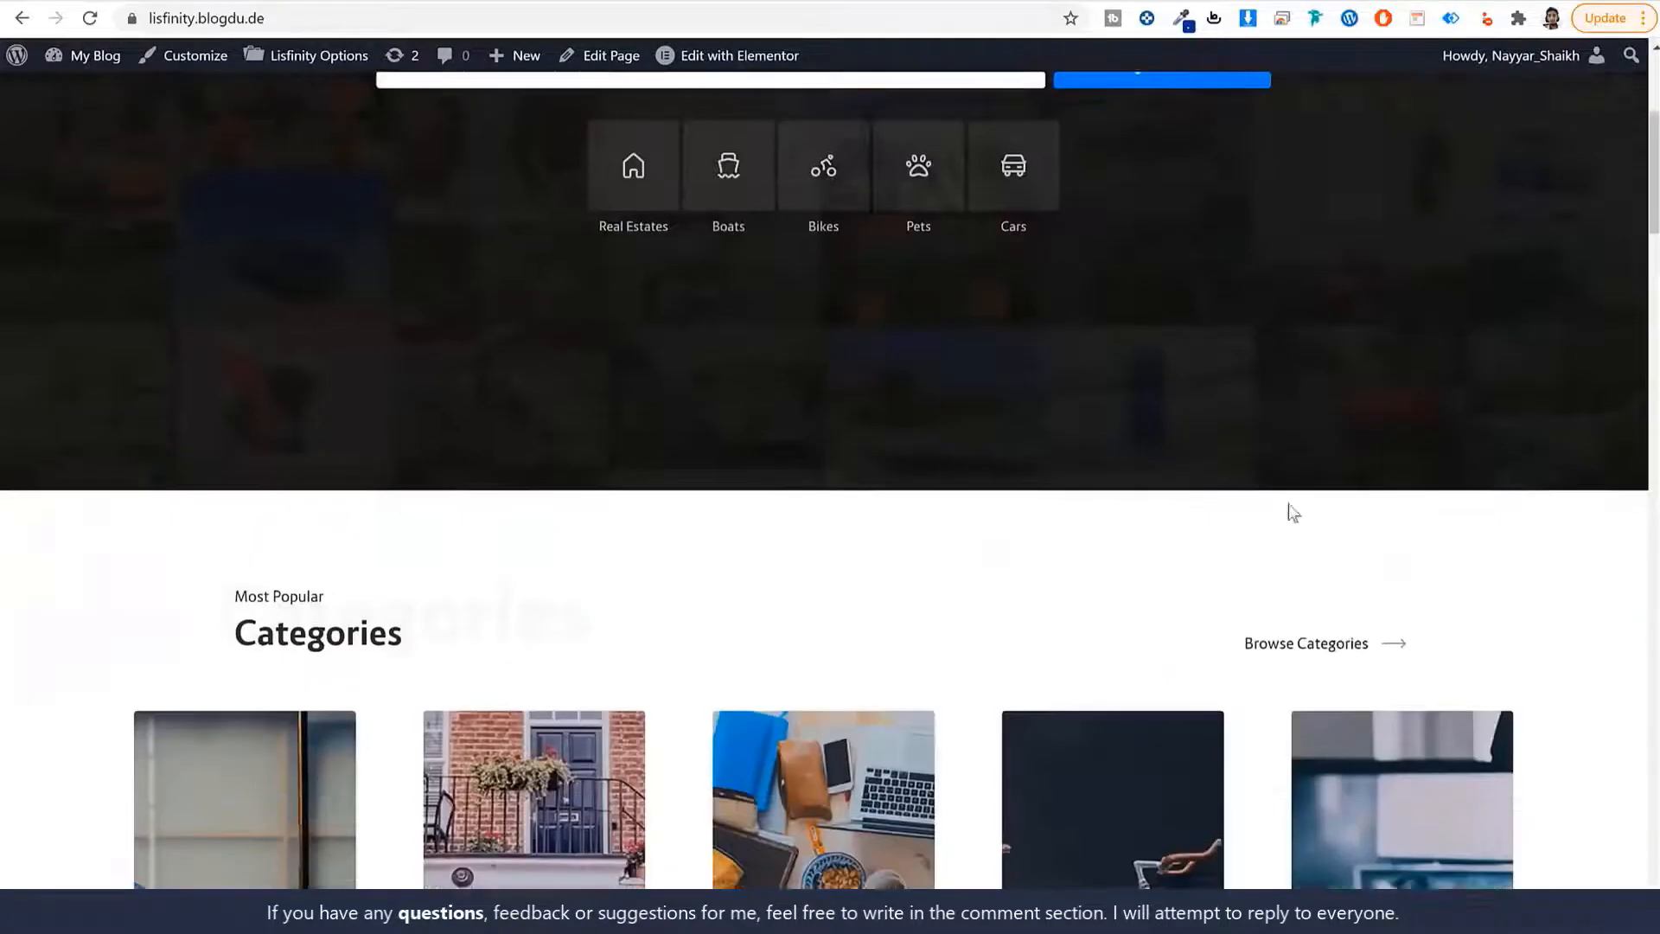
scroll(1293, 514, up, 10)
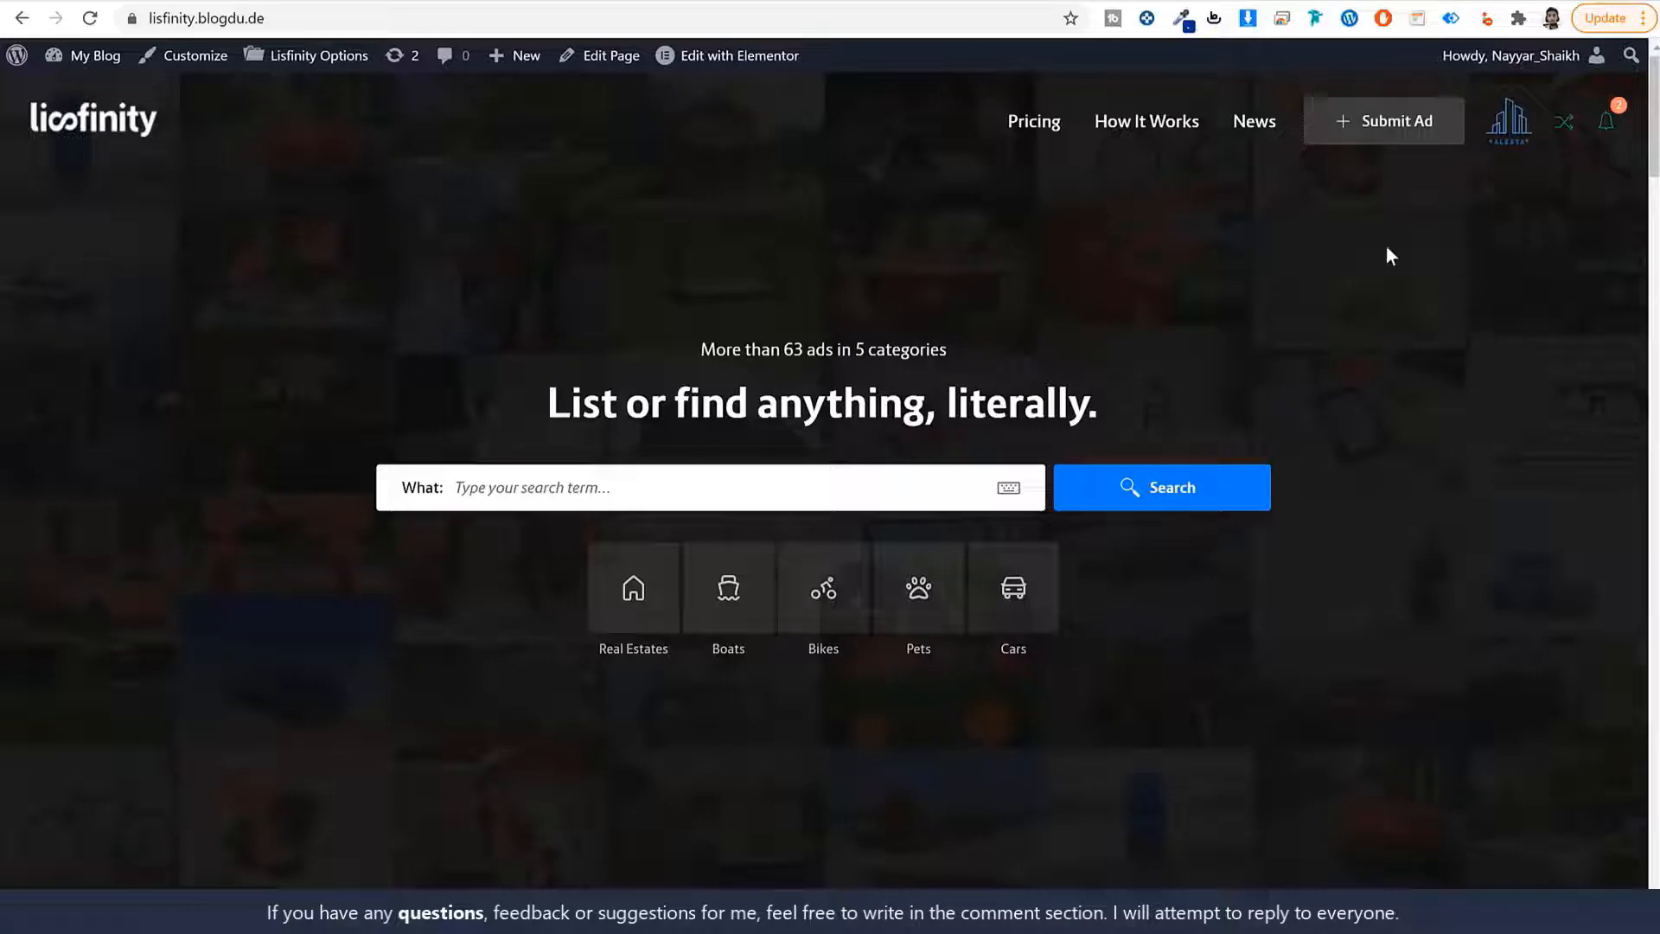
Load the w3qna.com/a2 referral link in Chrome's address bar.
click(408, 17)
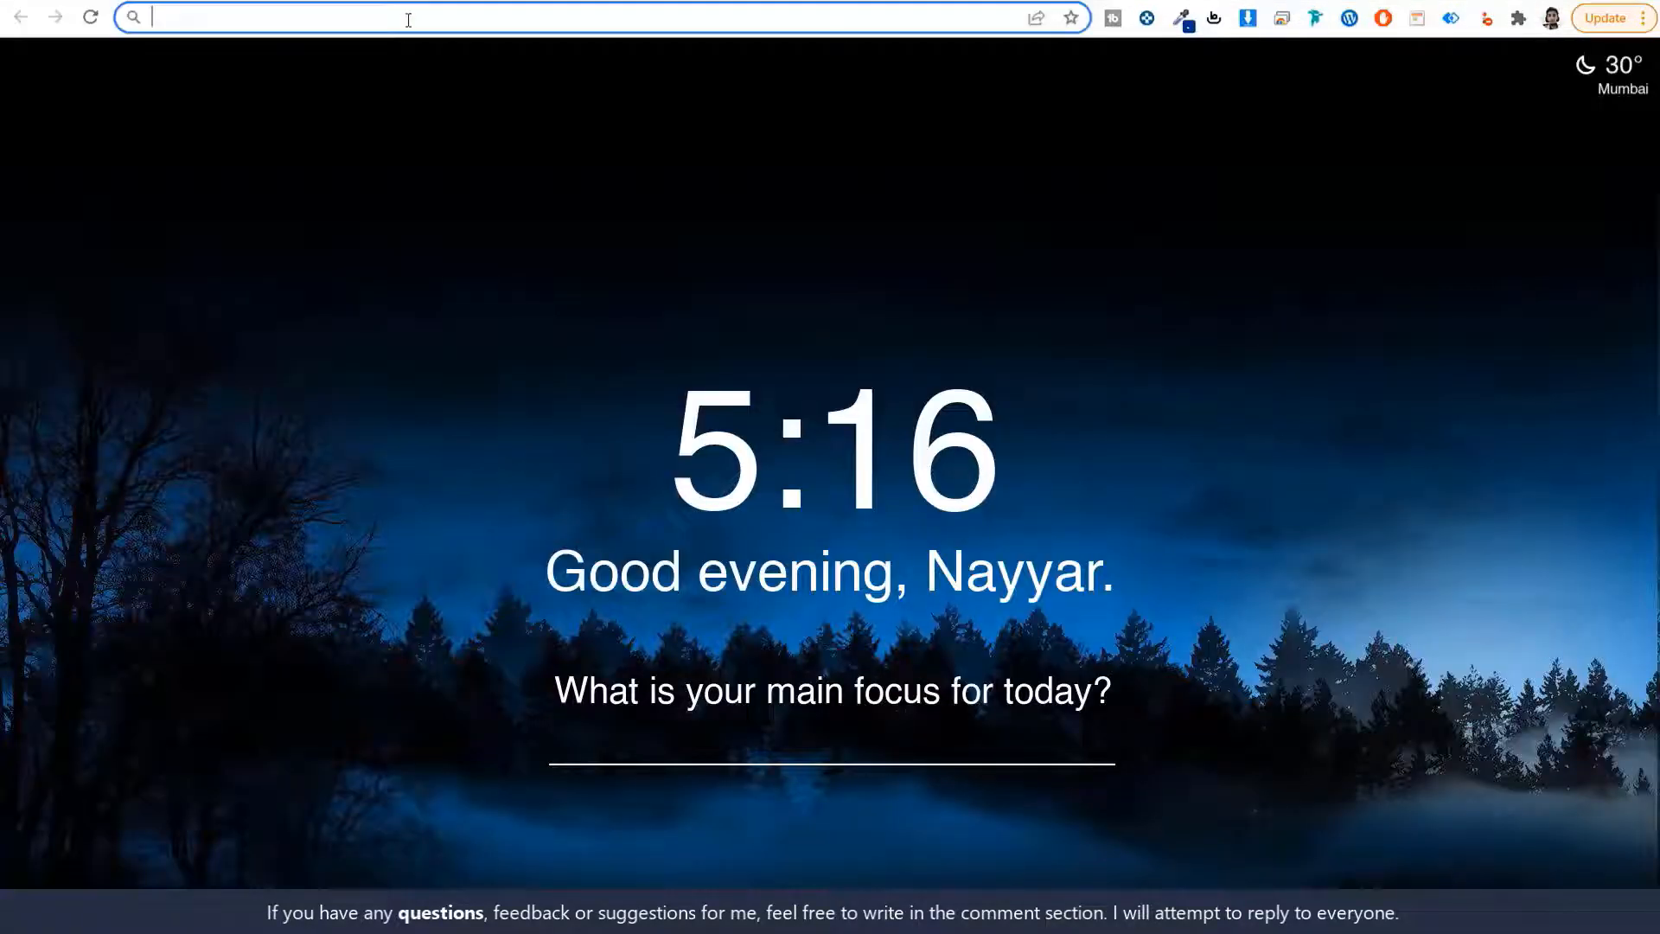
text(w3qna.com/a2)
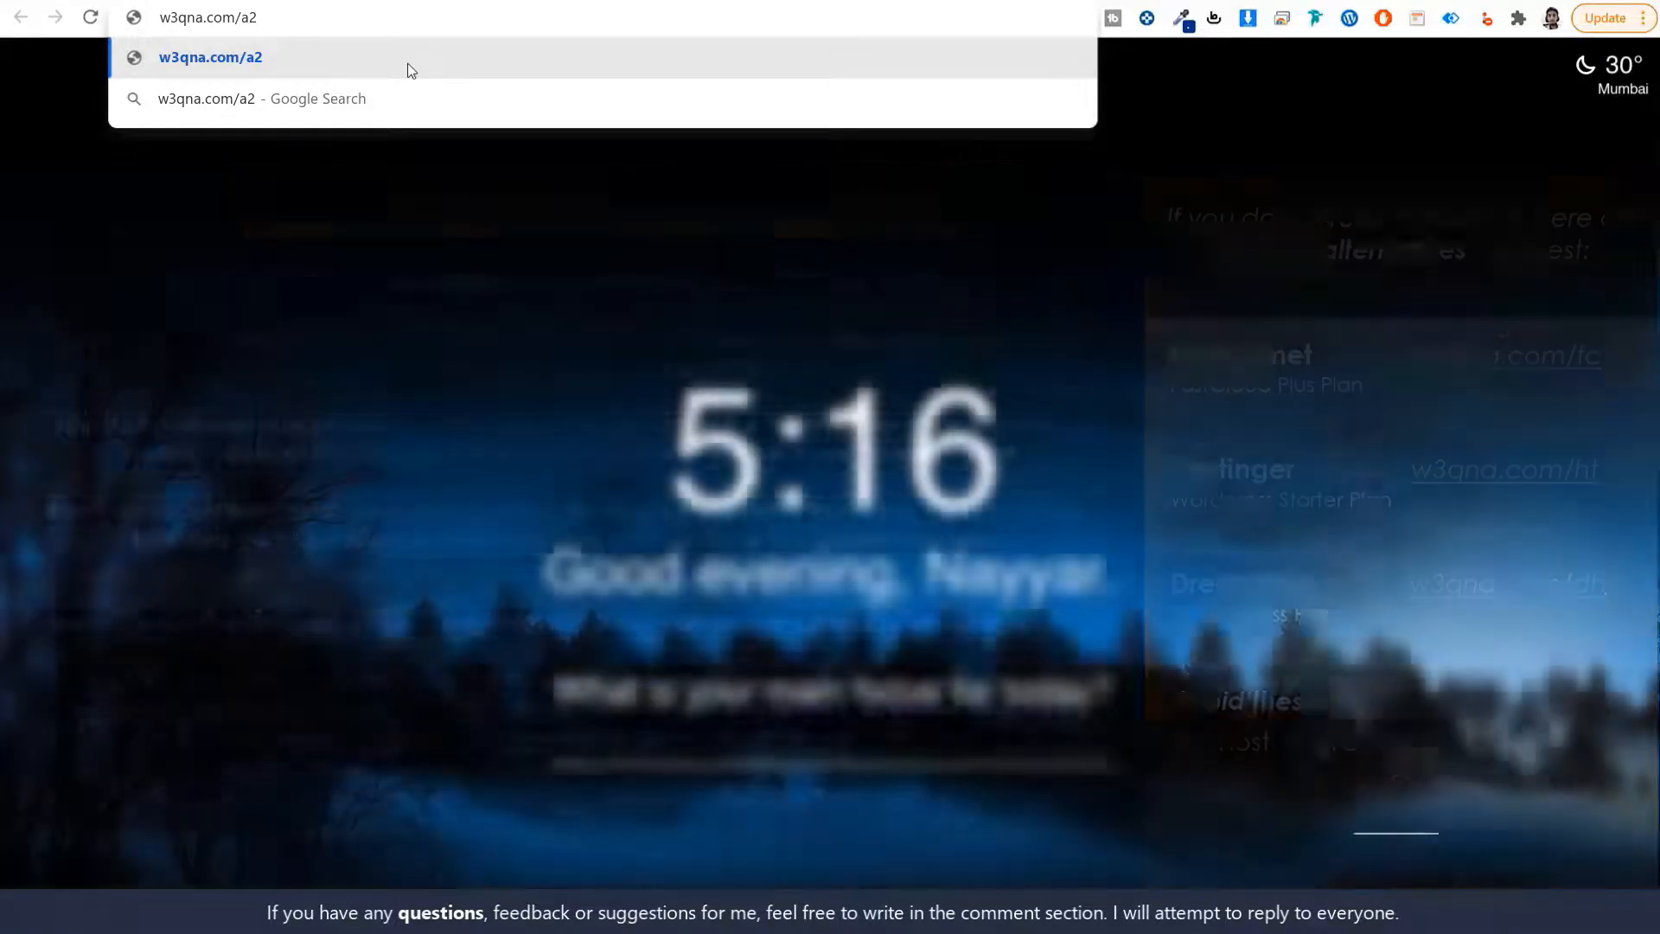
click(411, 70)
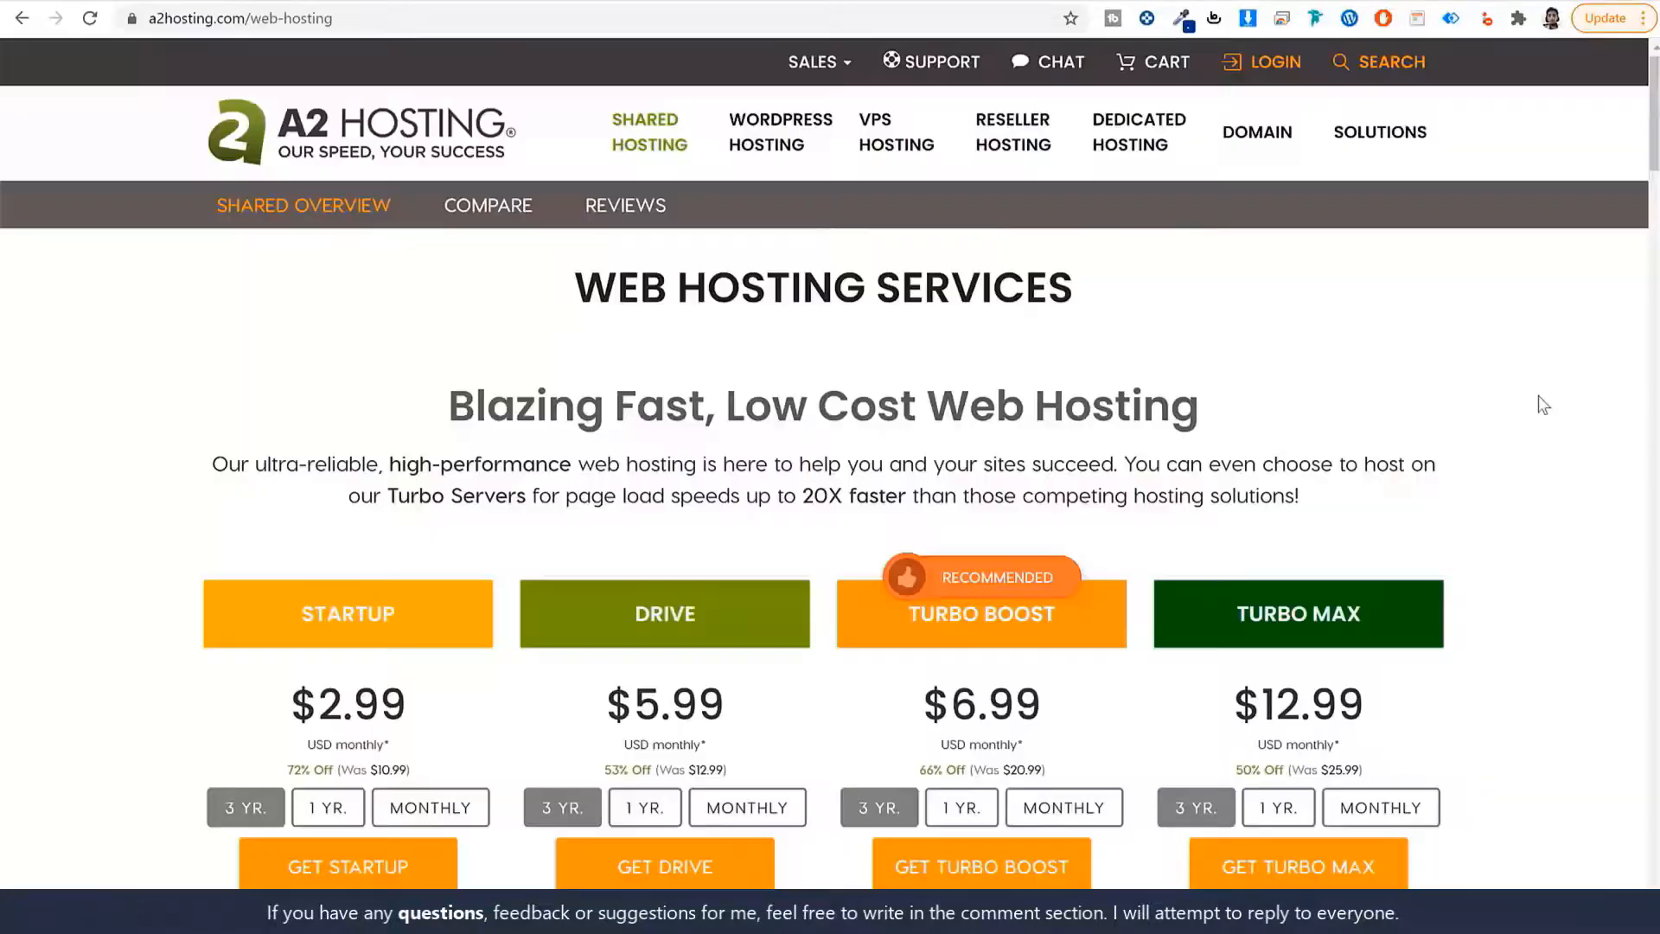
scroll(1543, 405, down, 6)
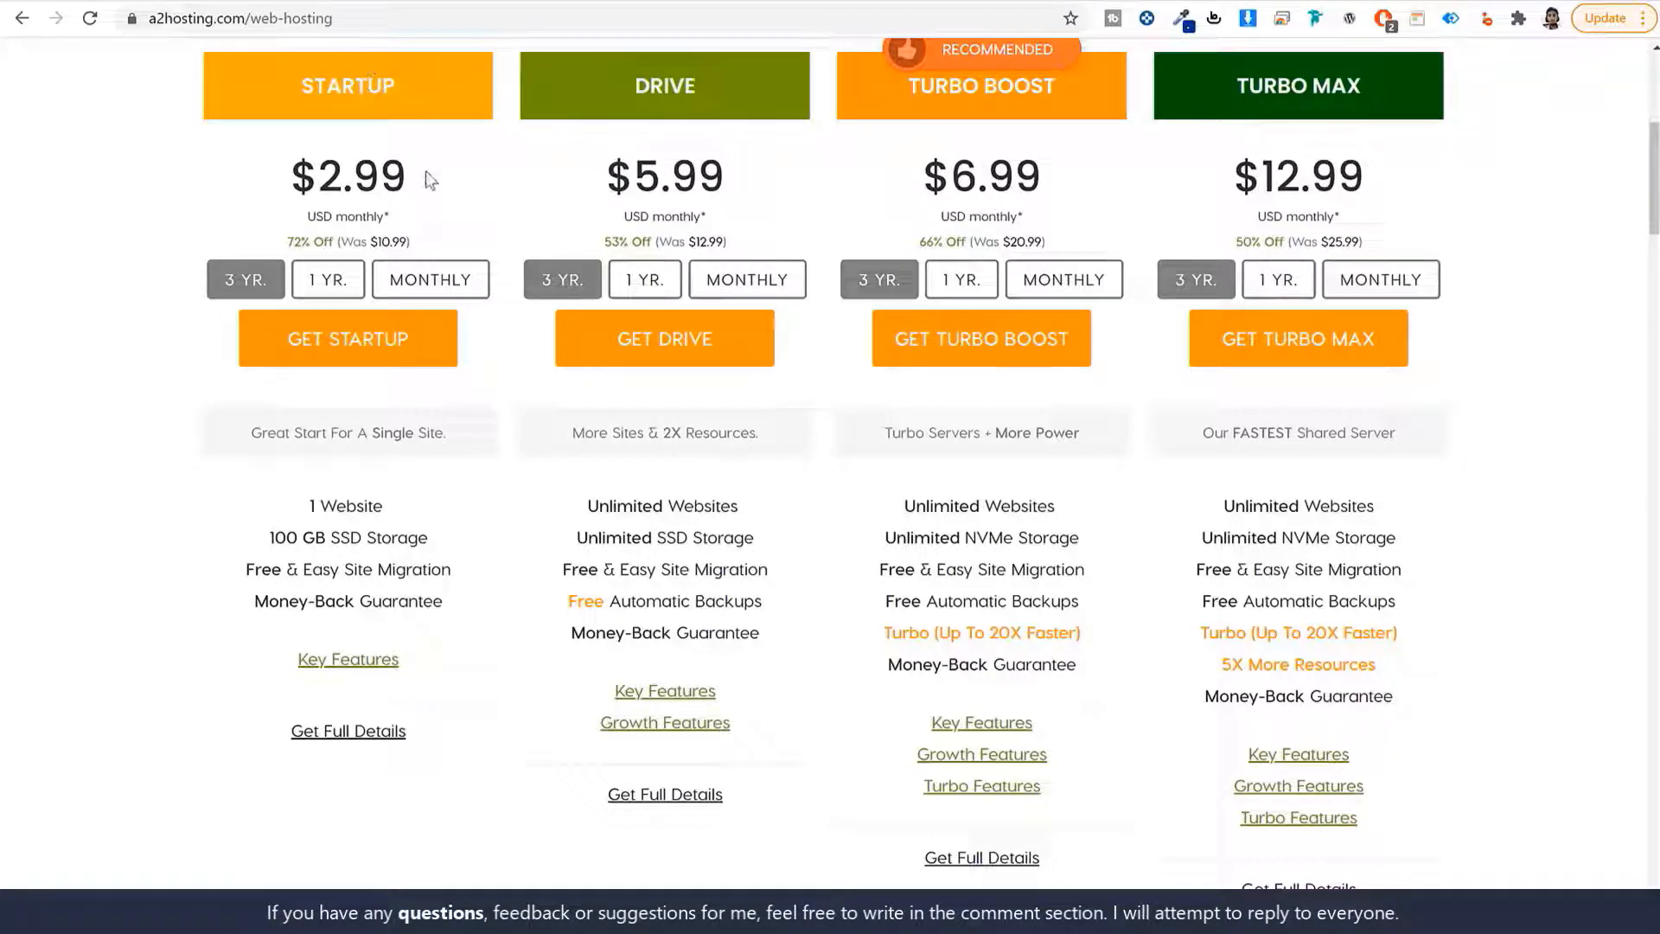
drag(437, 188, 217, 190)
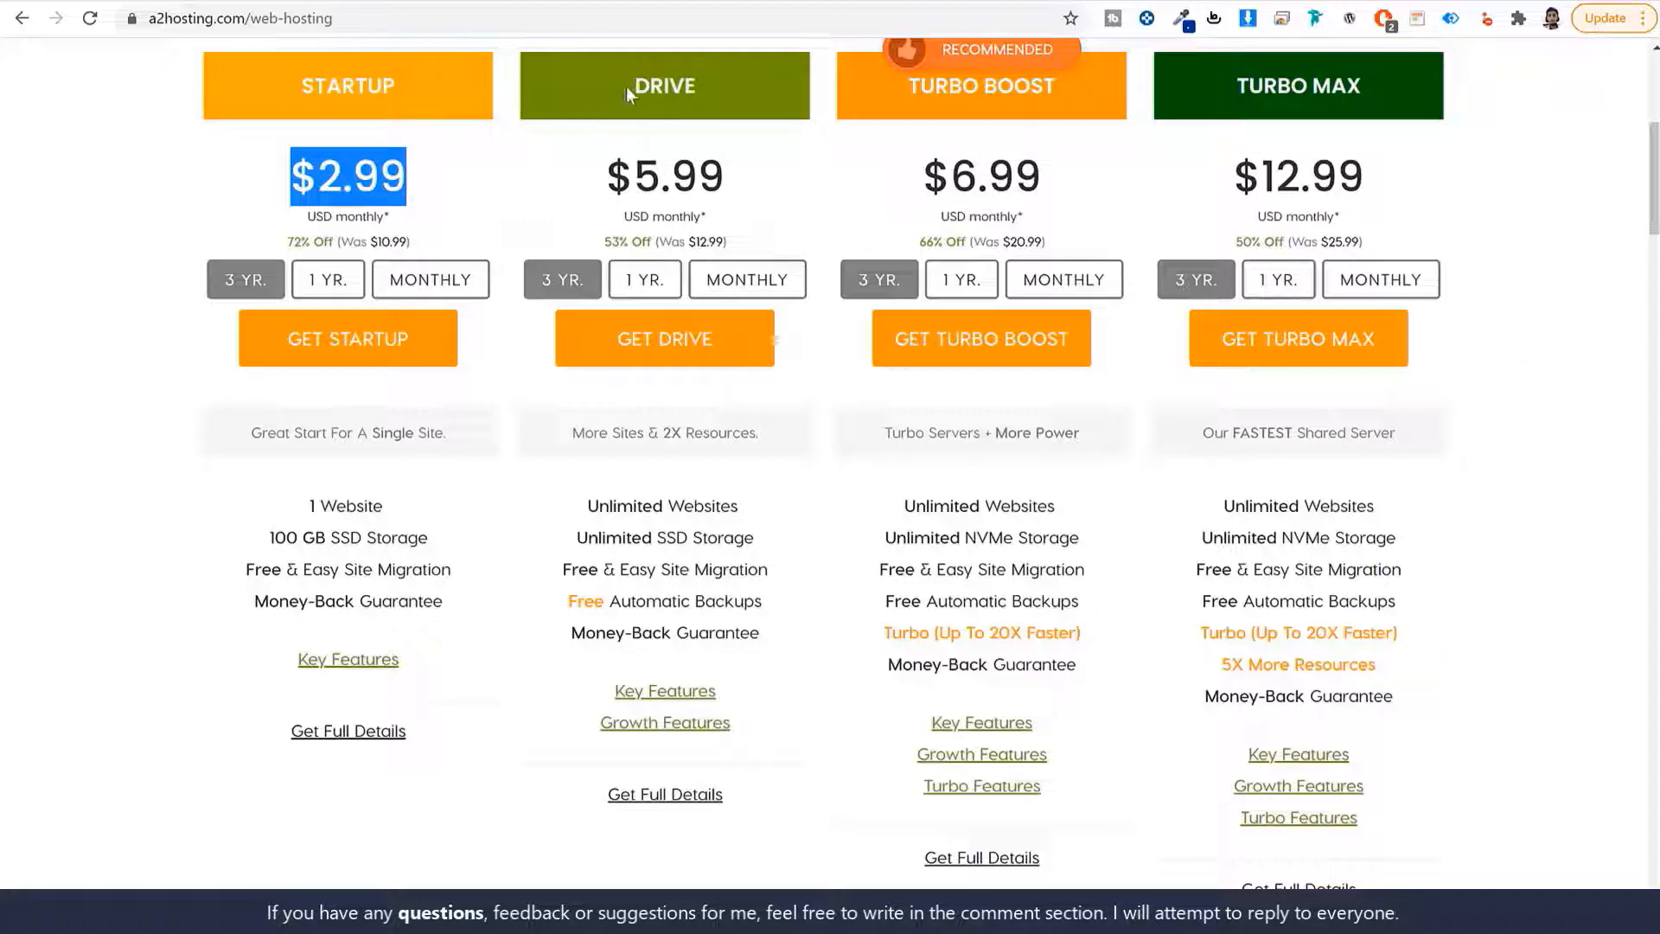
drag(626, 86, 725, 90)
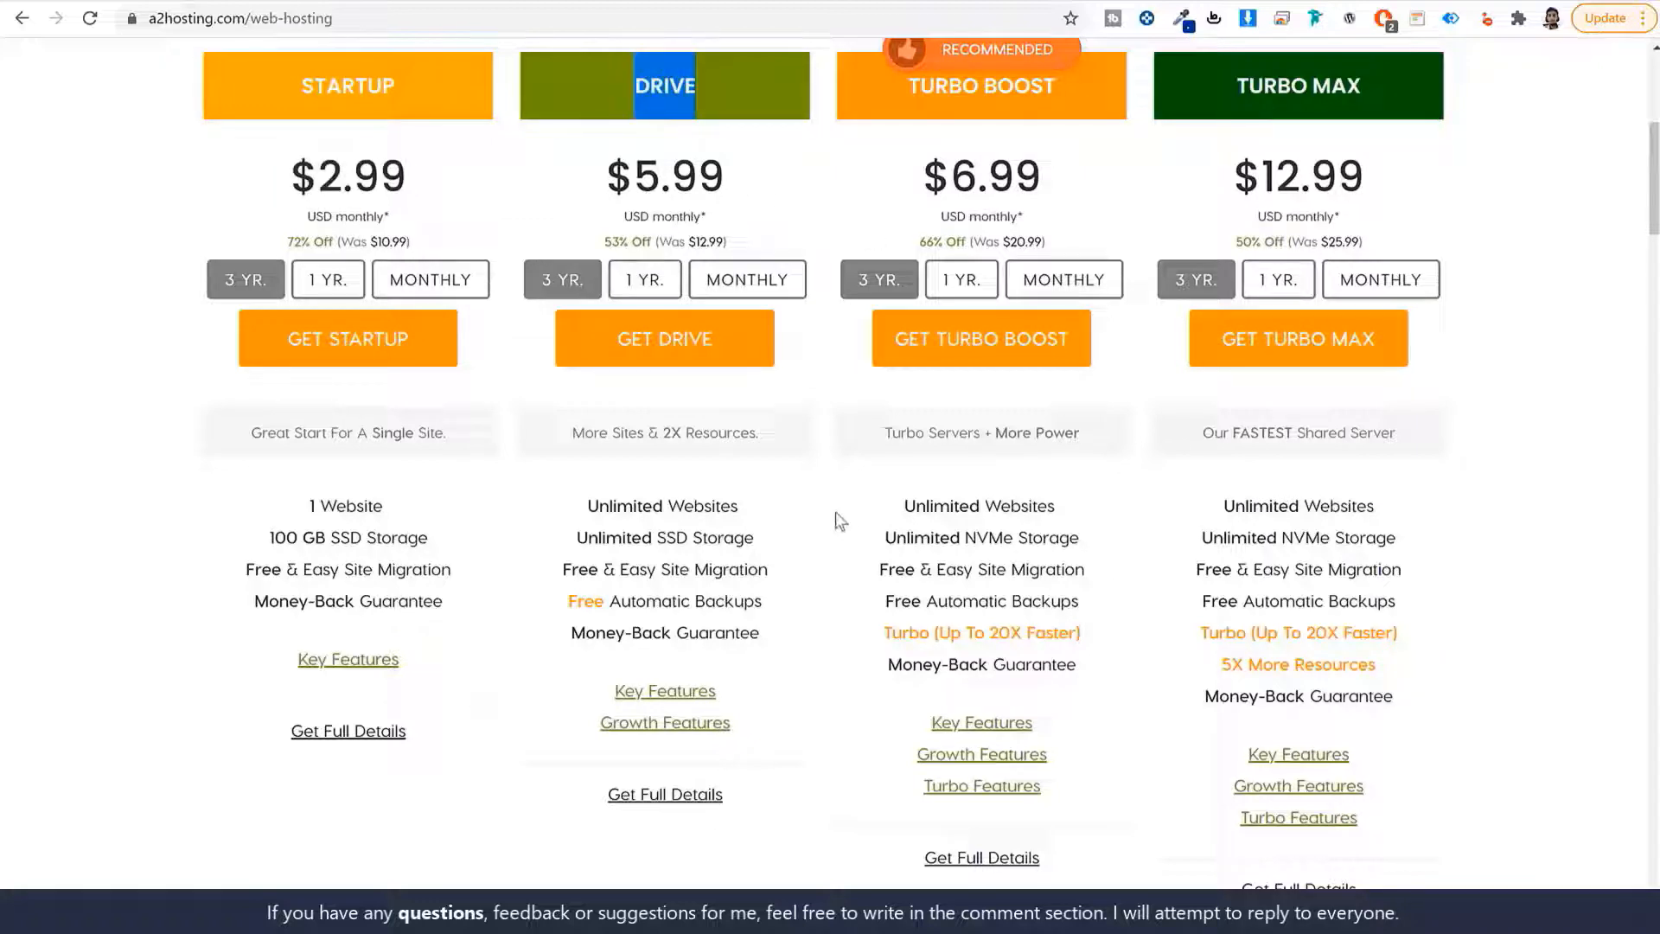
drag(301, 83, 415, 90)
drag(424, 509, 287, 506)
click(647, 112)
drag(752, 500, 563, 515)
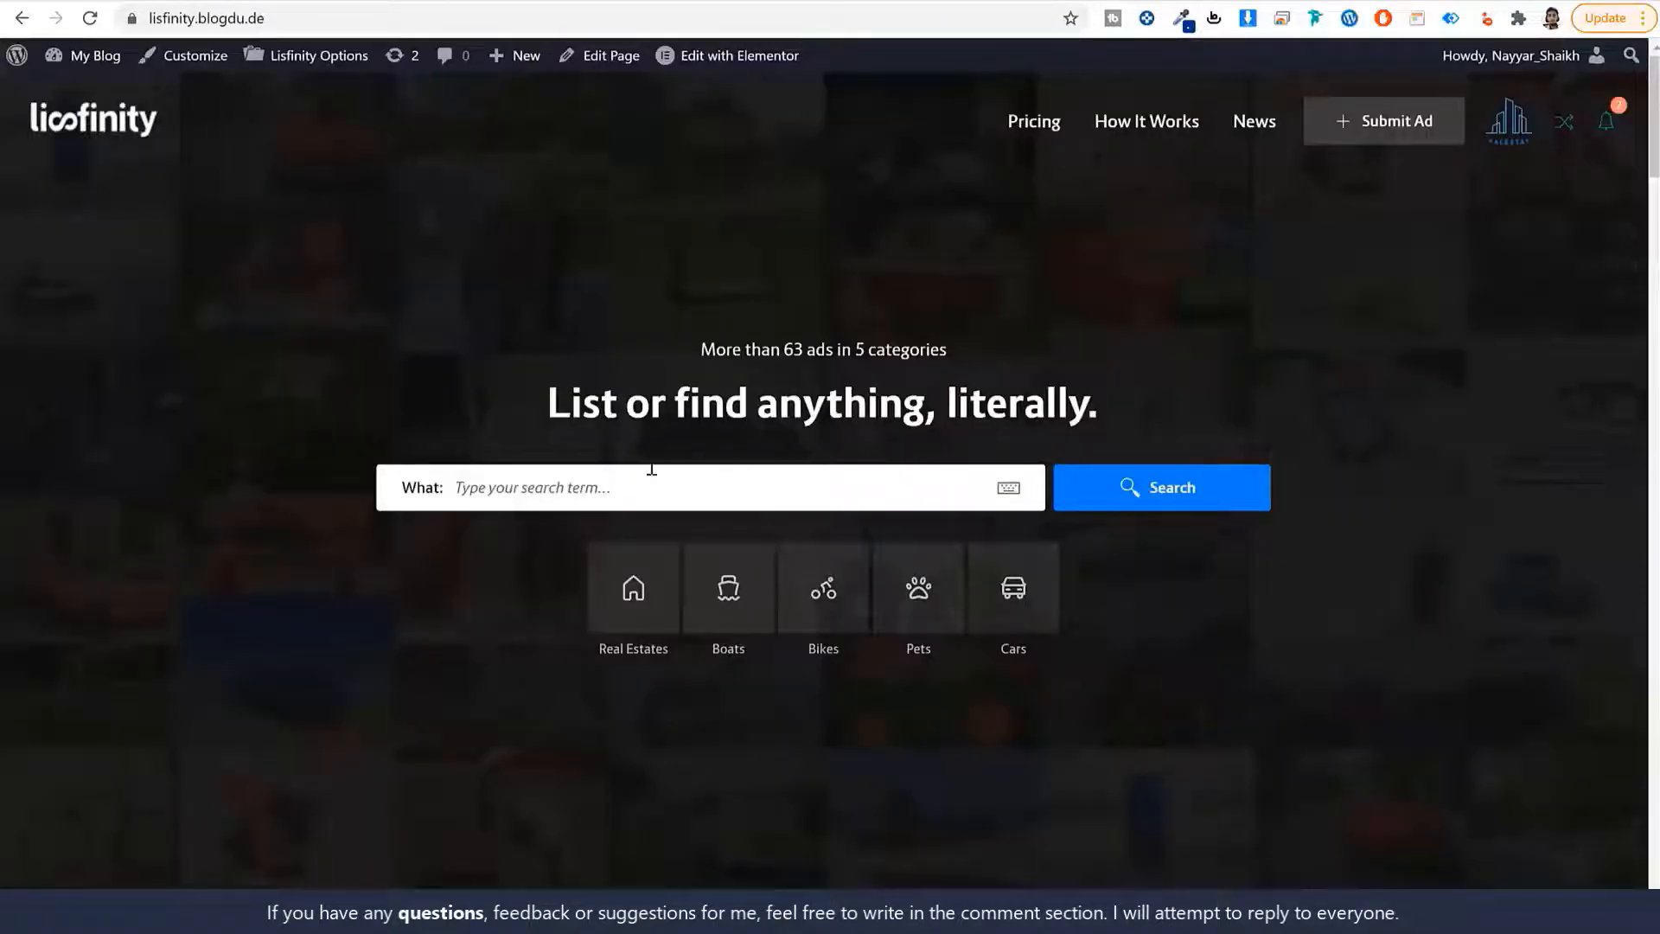
scroll(647, 484, down, 2)
scroll(647, 484, up, 2)
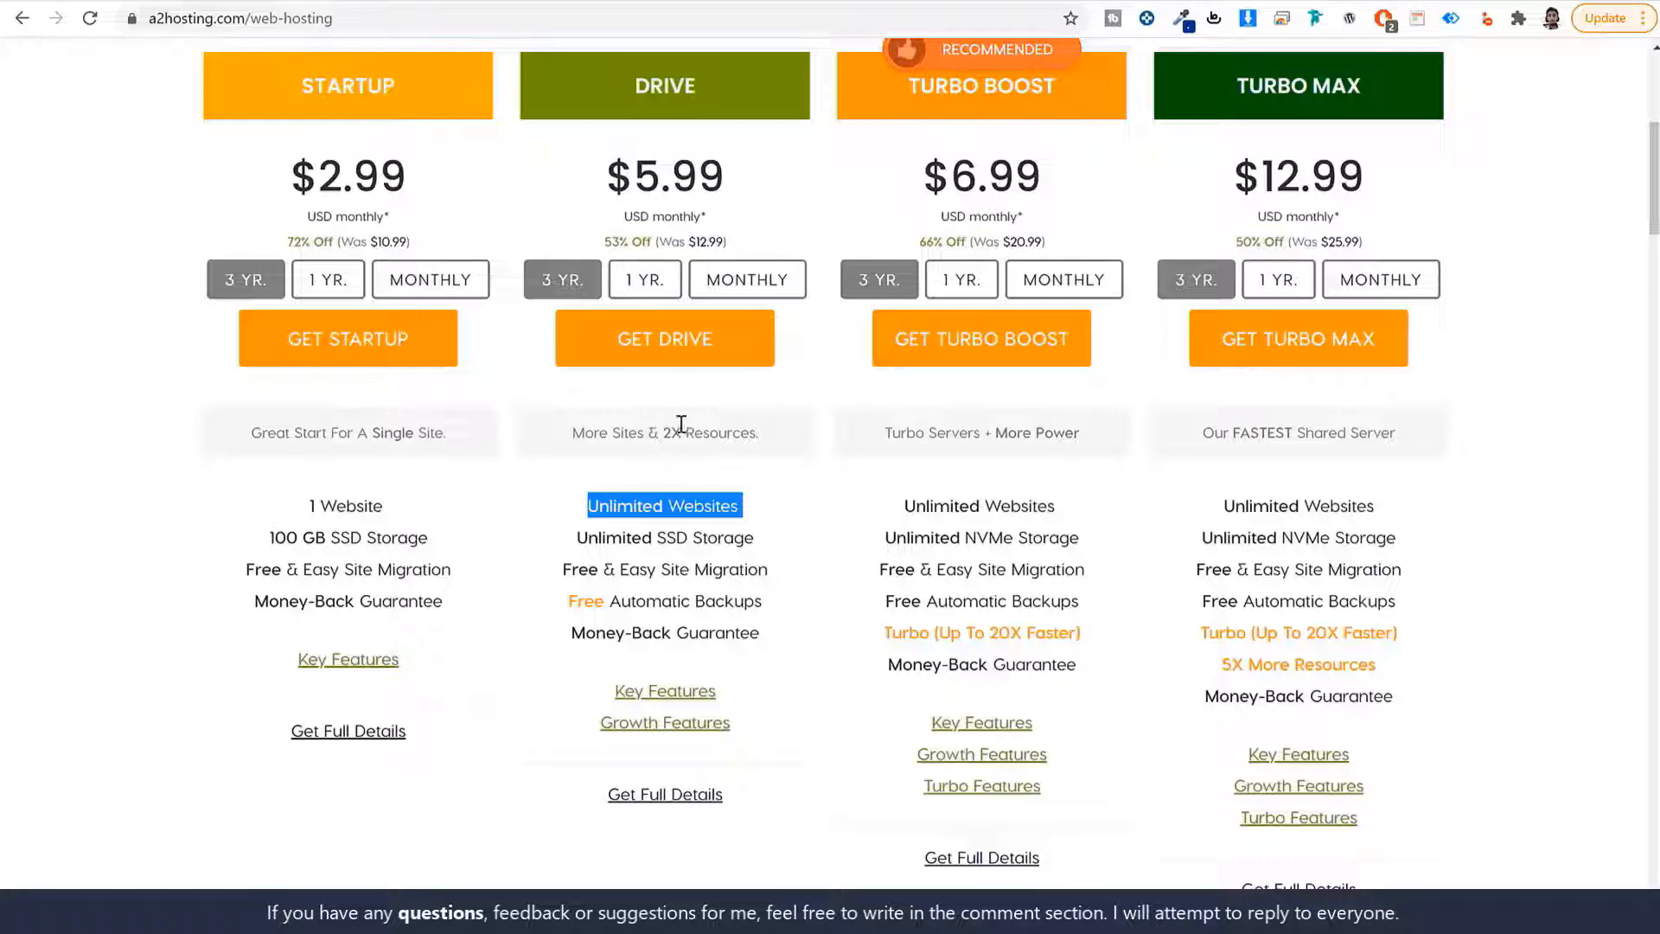
Highlight Drive's Unlimited Websites, SSD Storage, site migration and automatic backups features.
drag(636, 84, 754, 84)
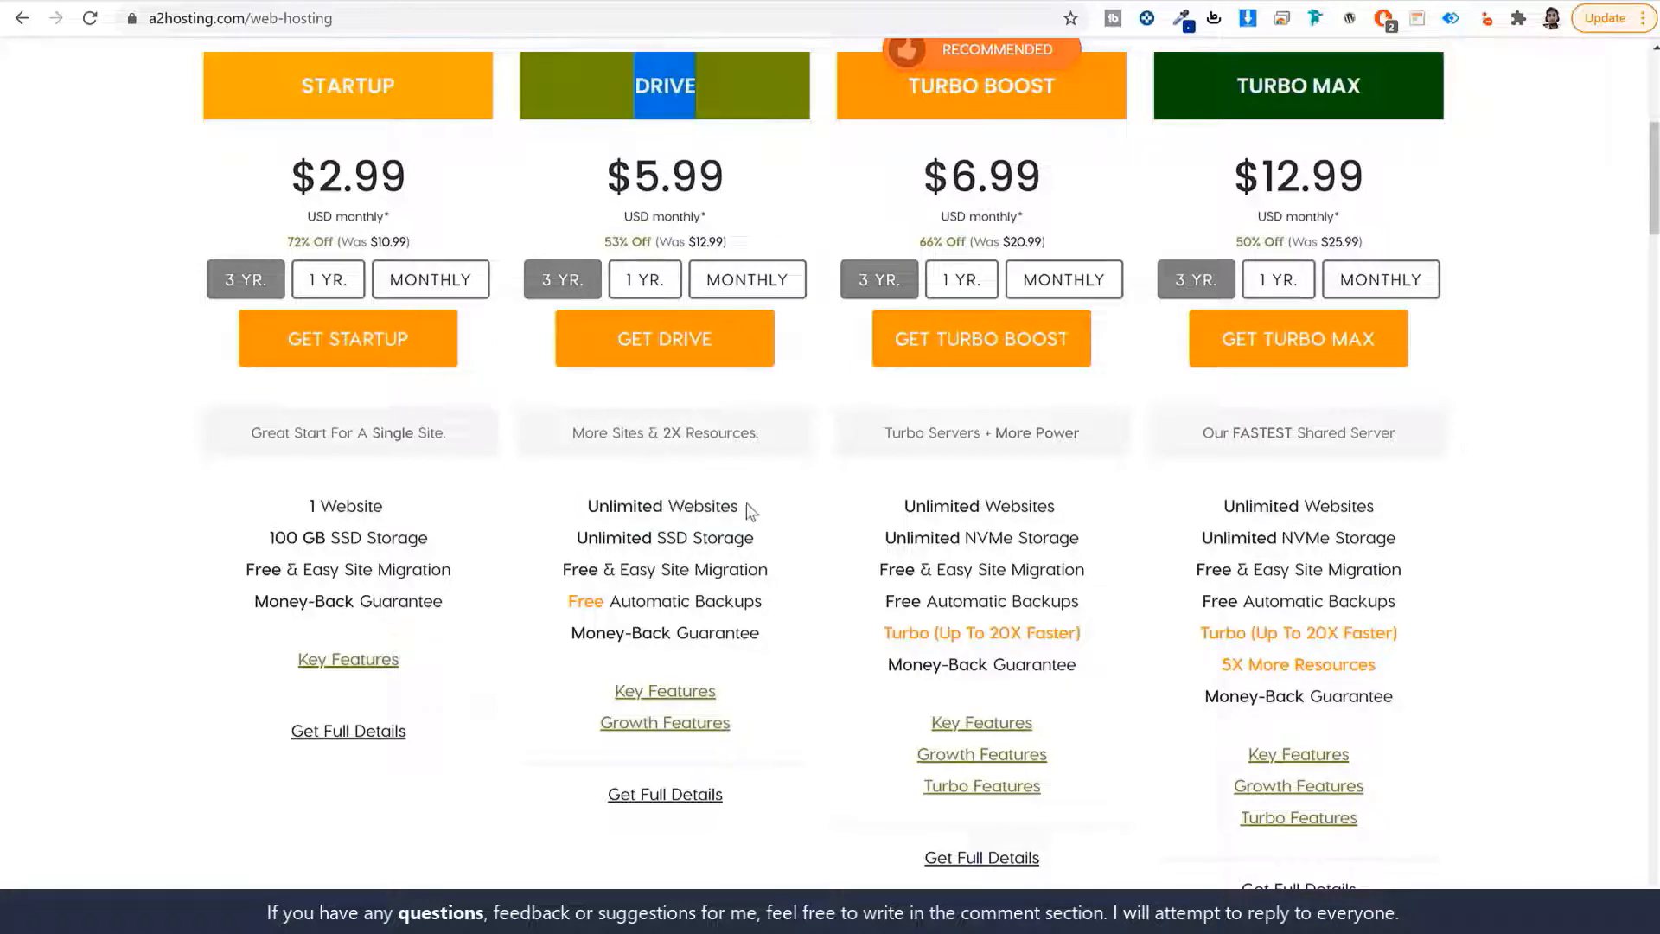
drag(747, 505, 548, 505)
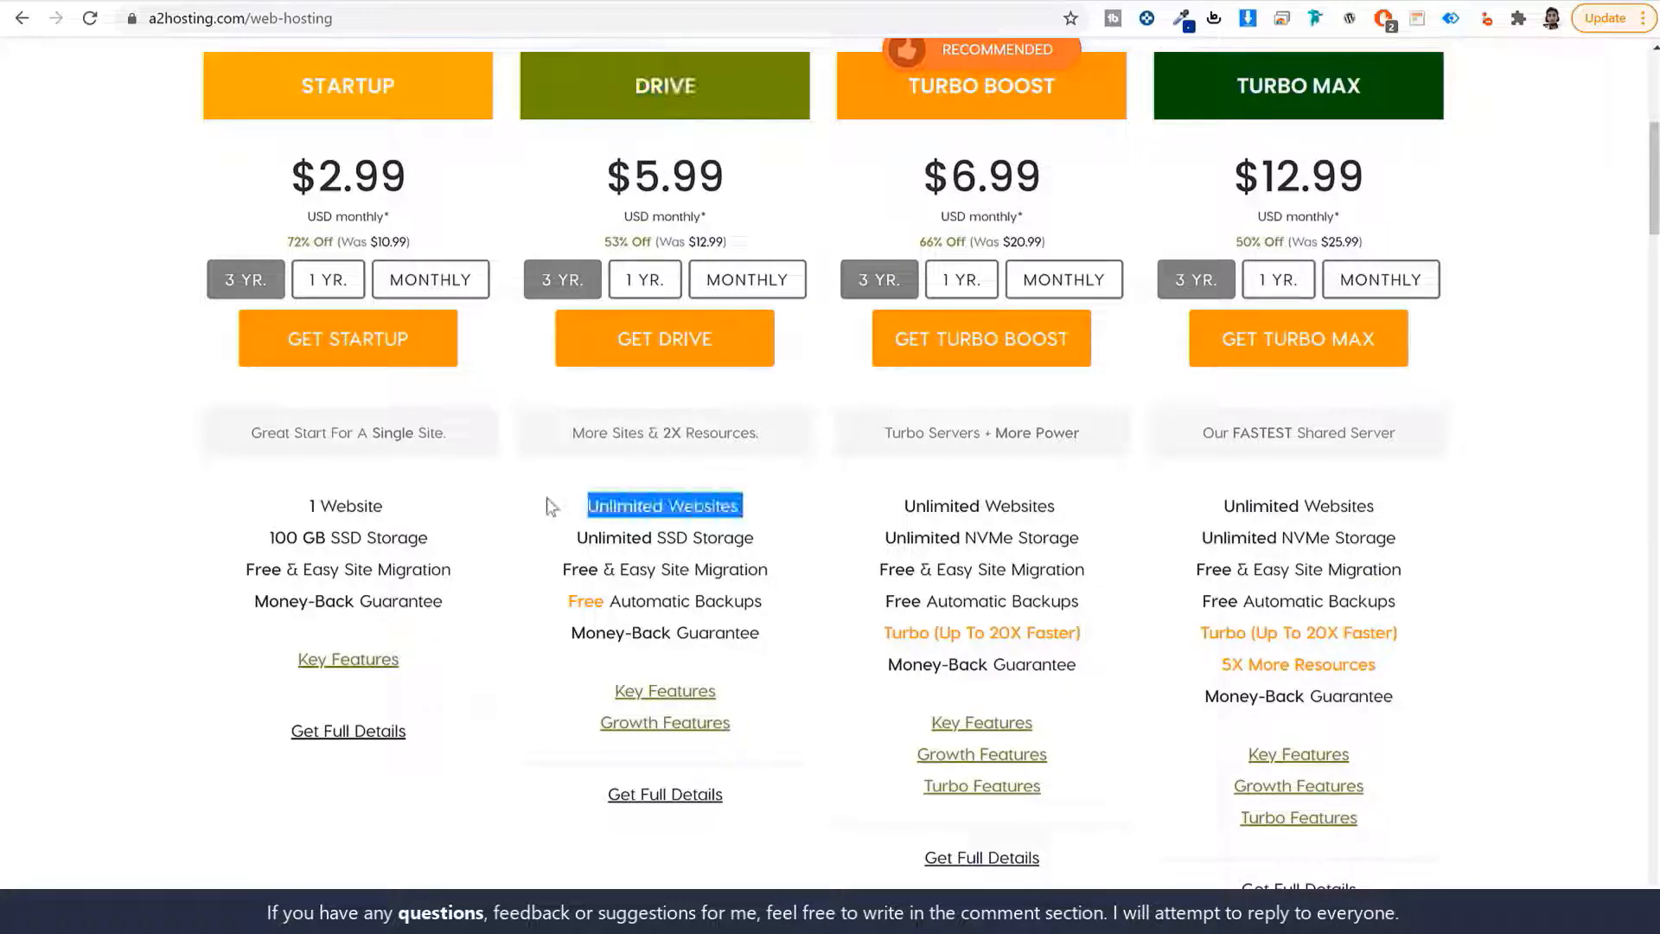
click(784, 501)
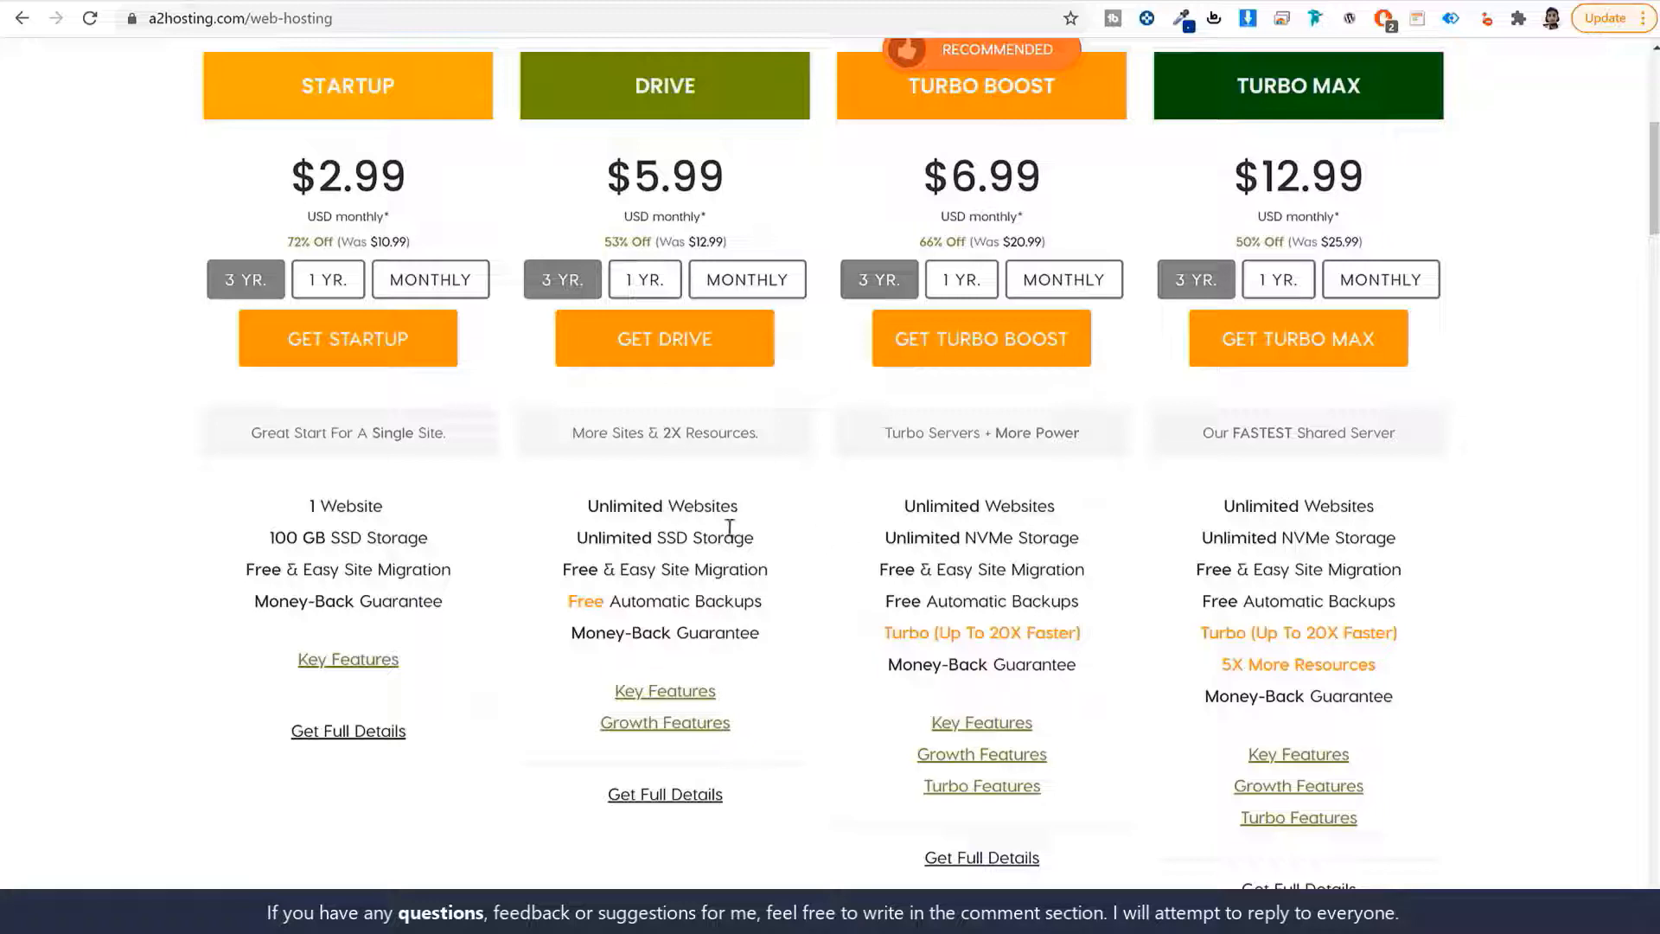
drag(576, 544, 815, 541)
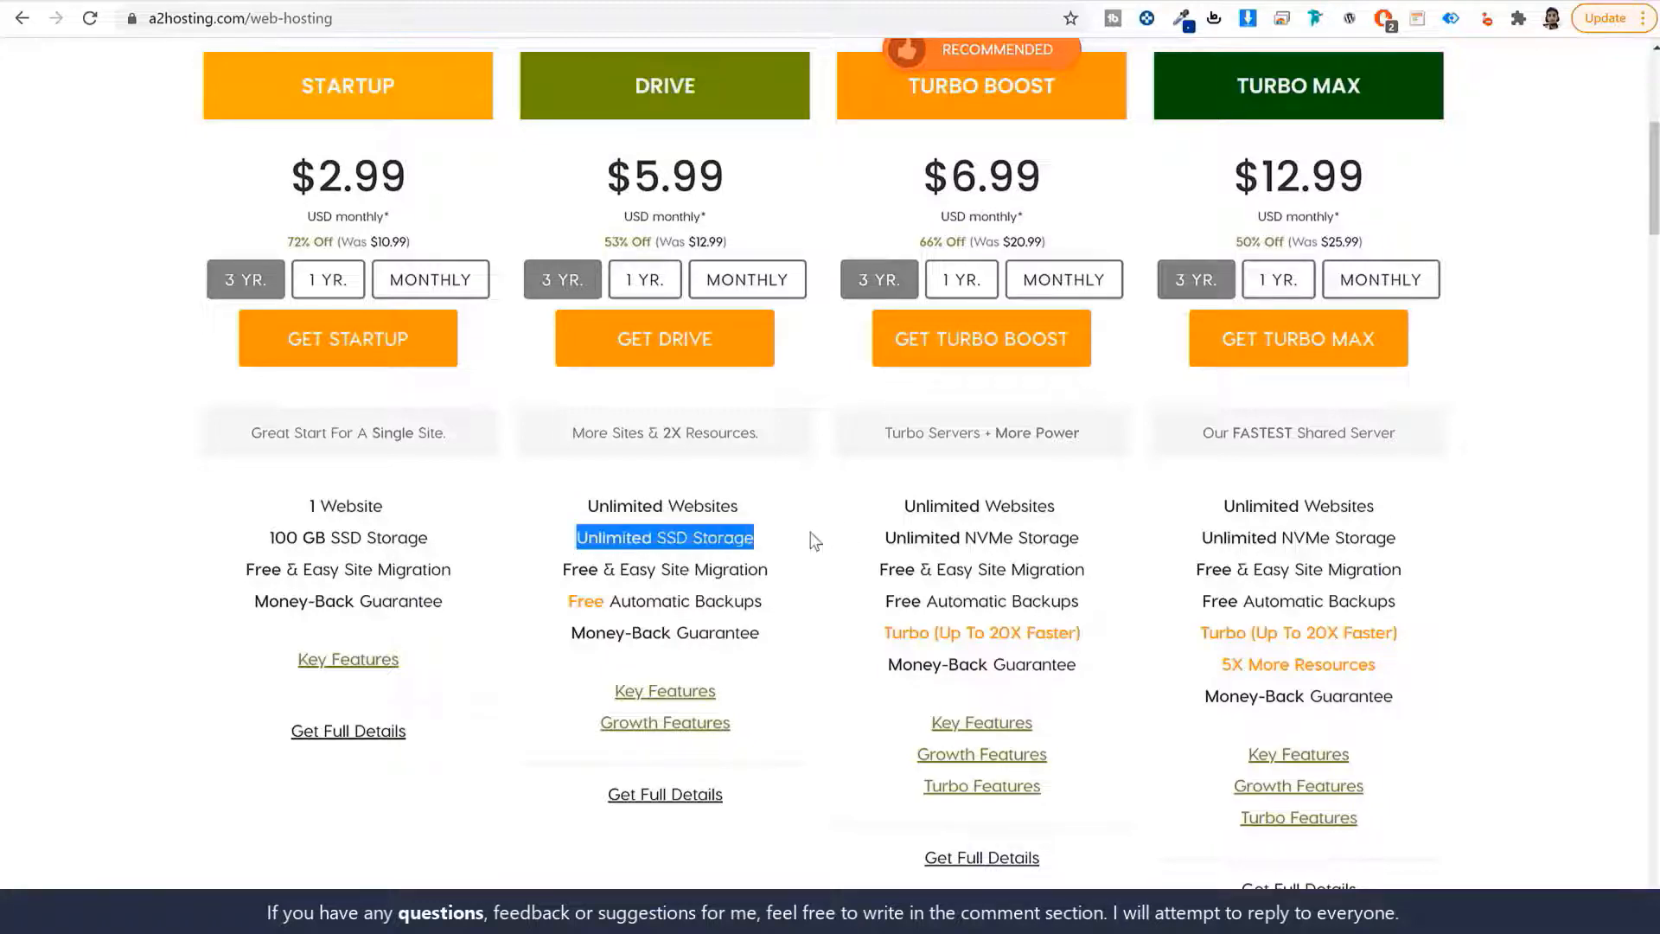
click(769, 557)
triple_click(647, 572)
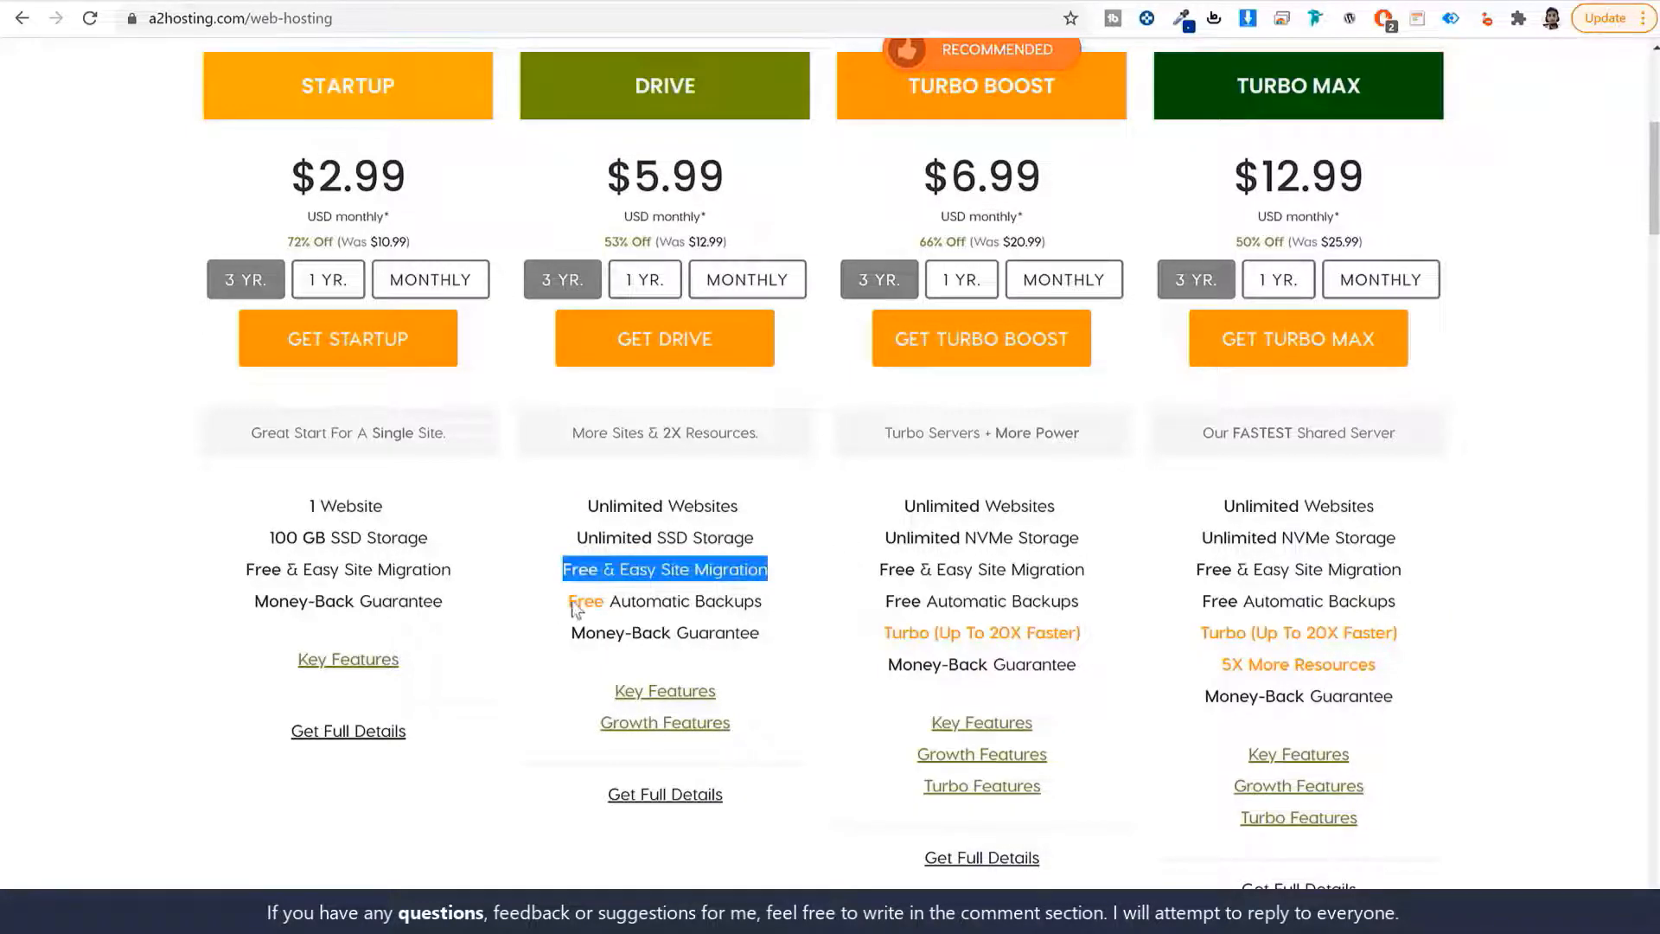
drag(570, 601, 792, 600)
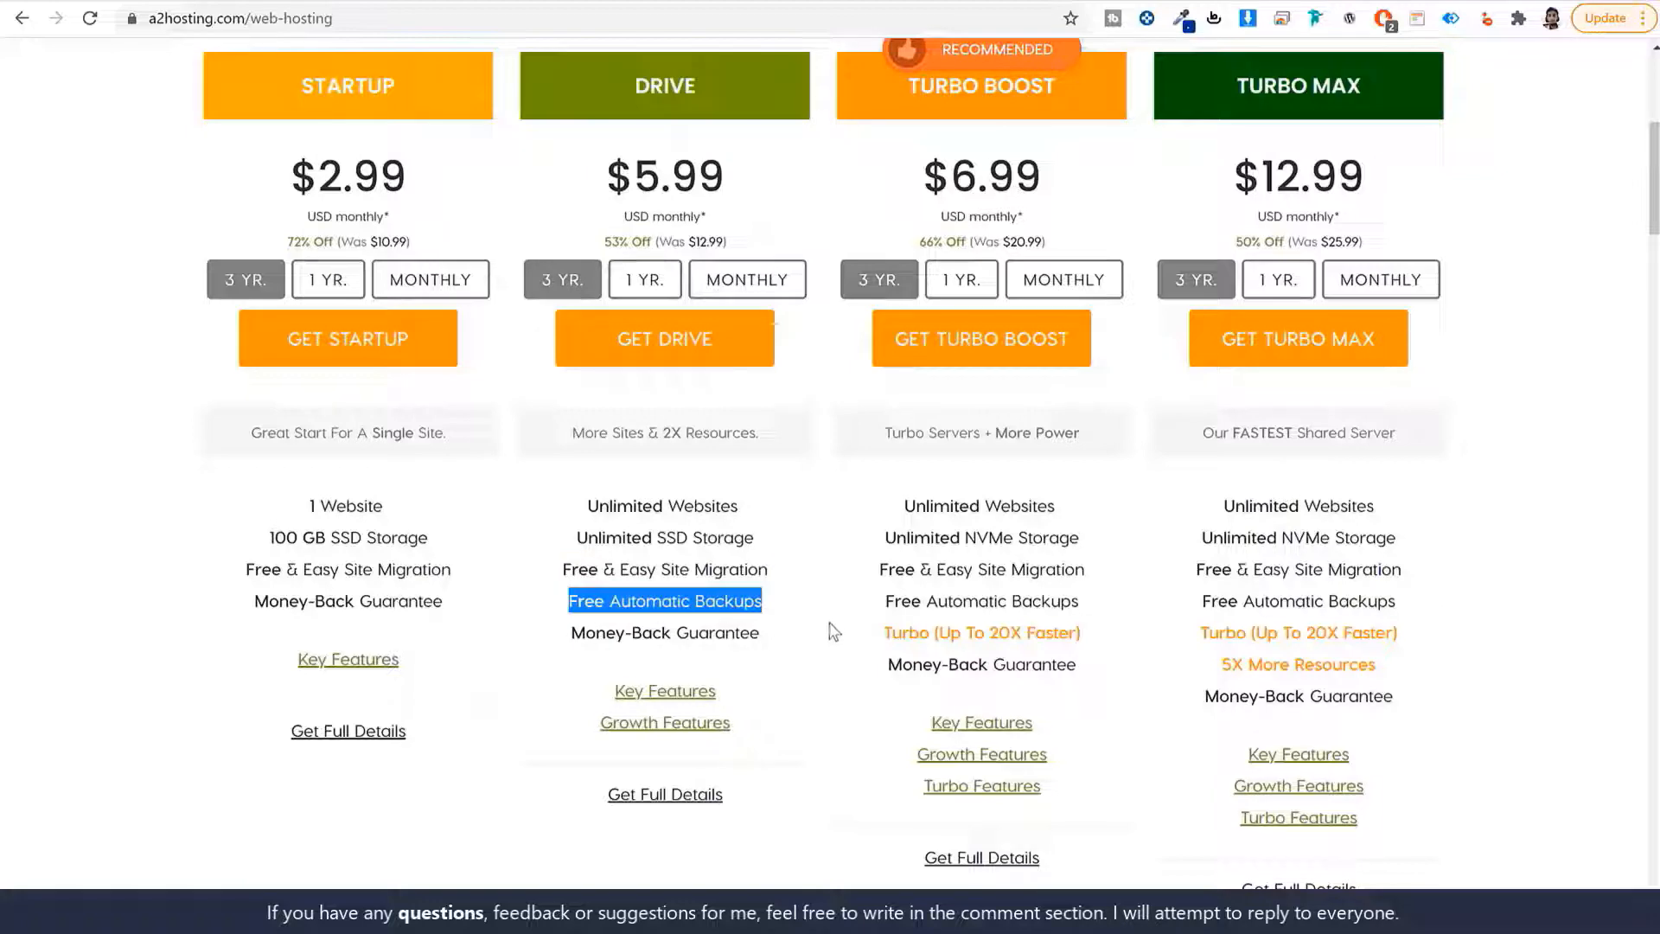
scroll(830, 629, down, 2)
mouse_move(690, 491)
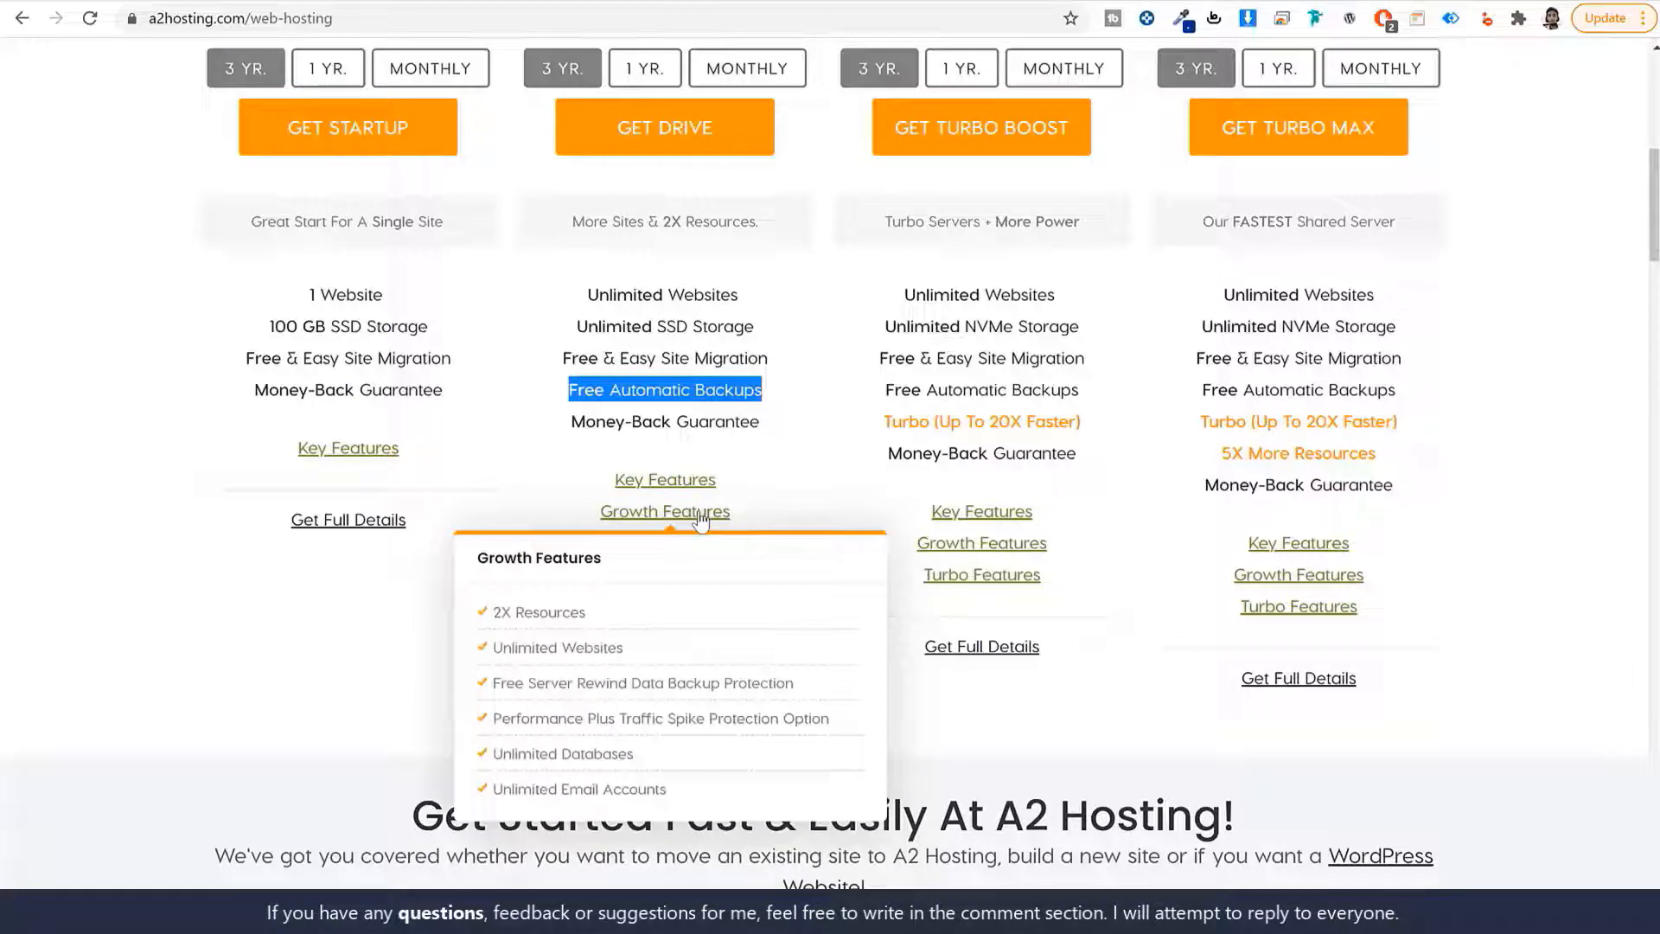
scroll(849, 517, up, 3)
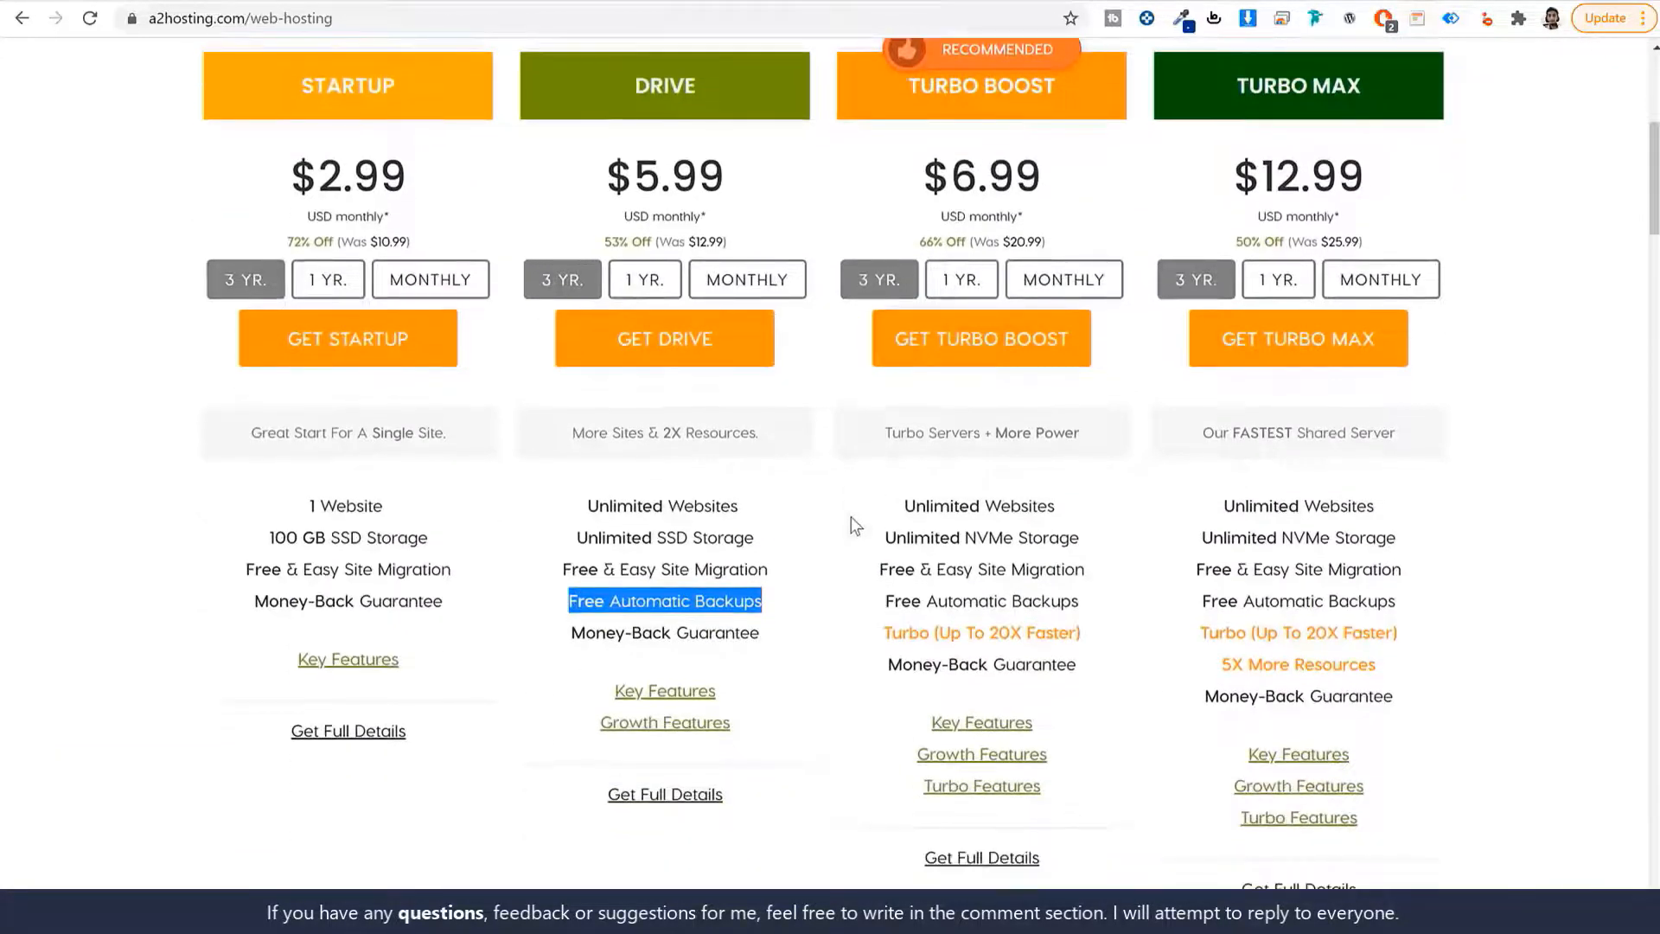
click(851, 519)
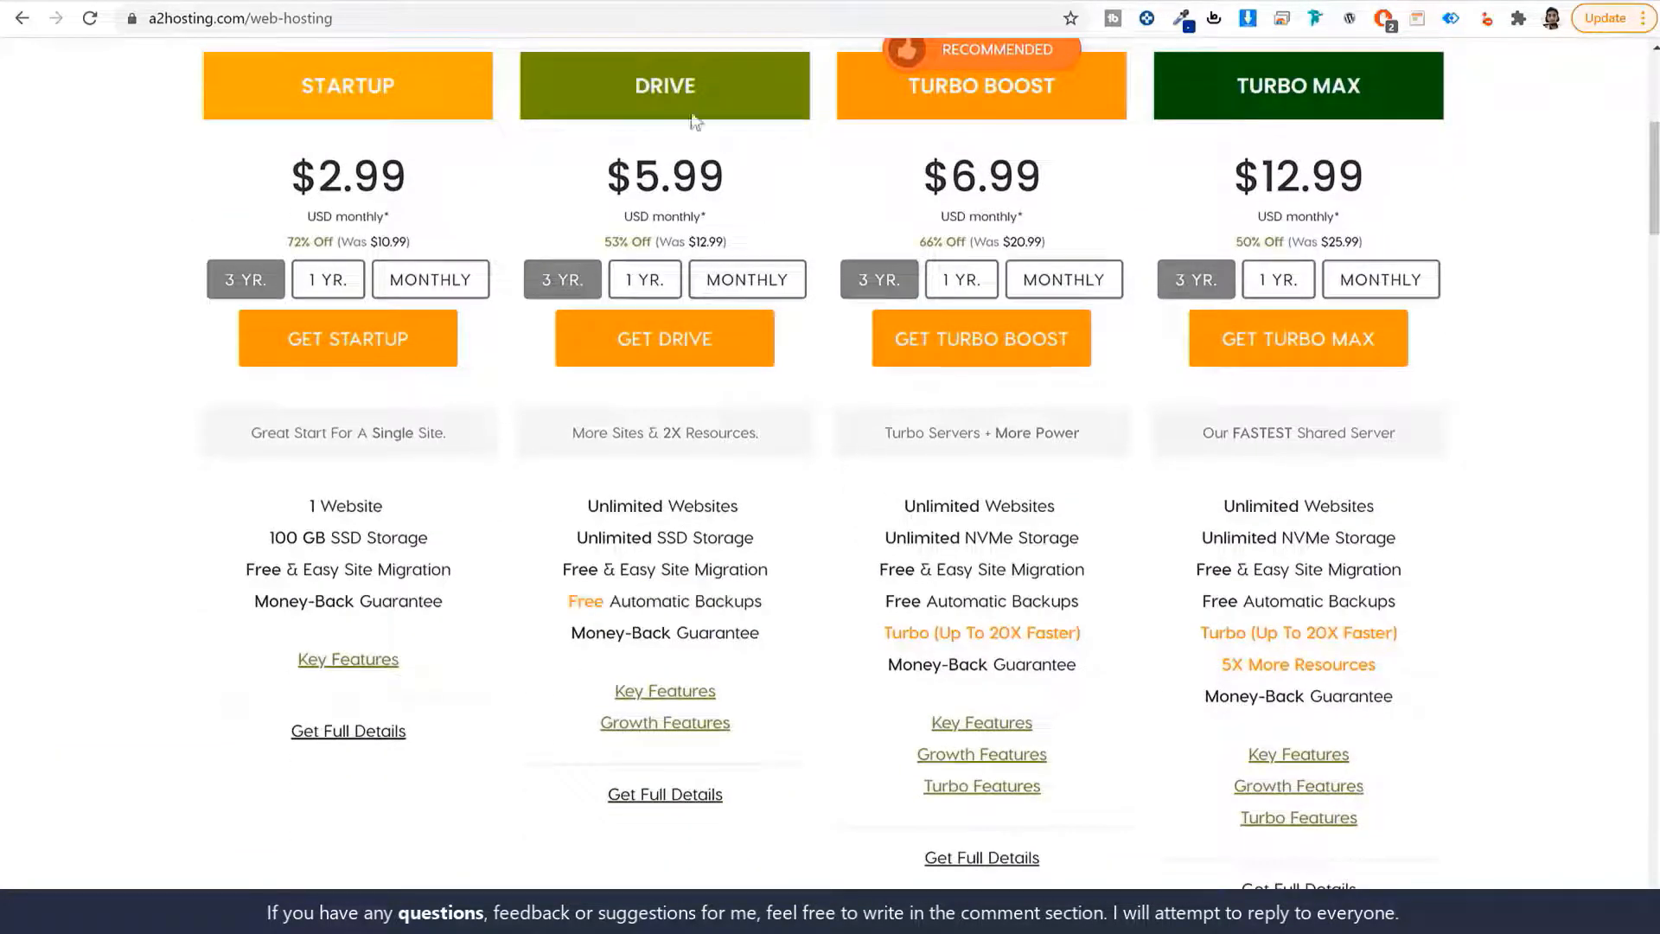
Highlight Drive's name and $5.99 price, then order it on 1 YR billing.
drag(627, 83, 728, 92)
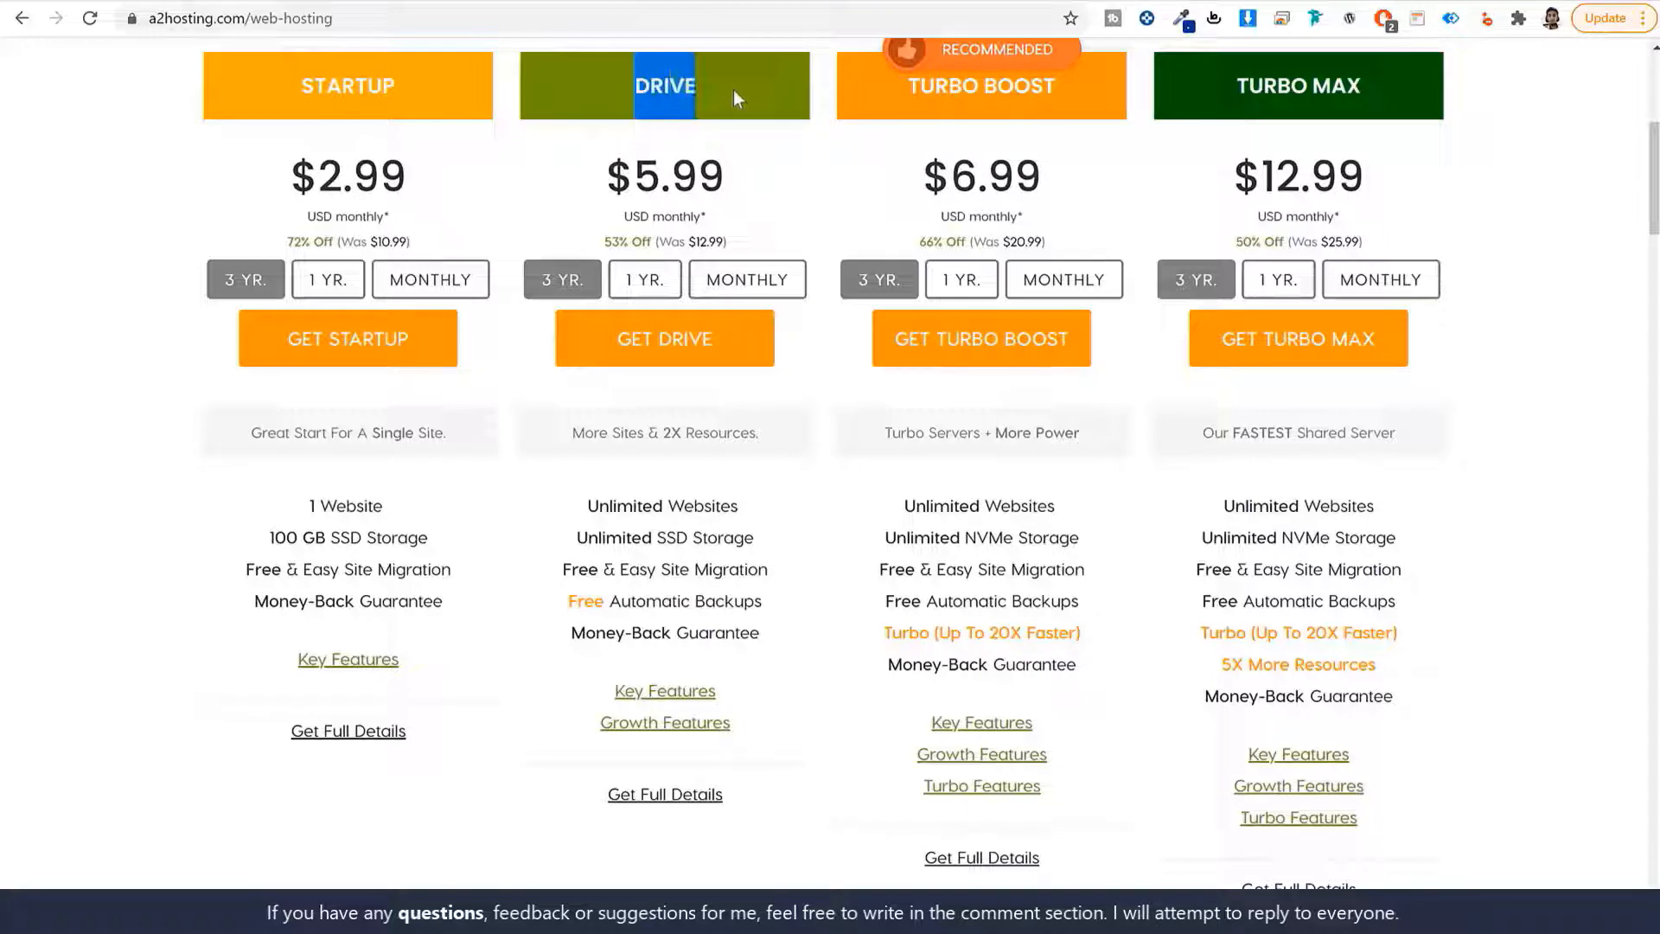
click(853, 236)
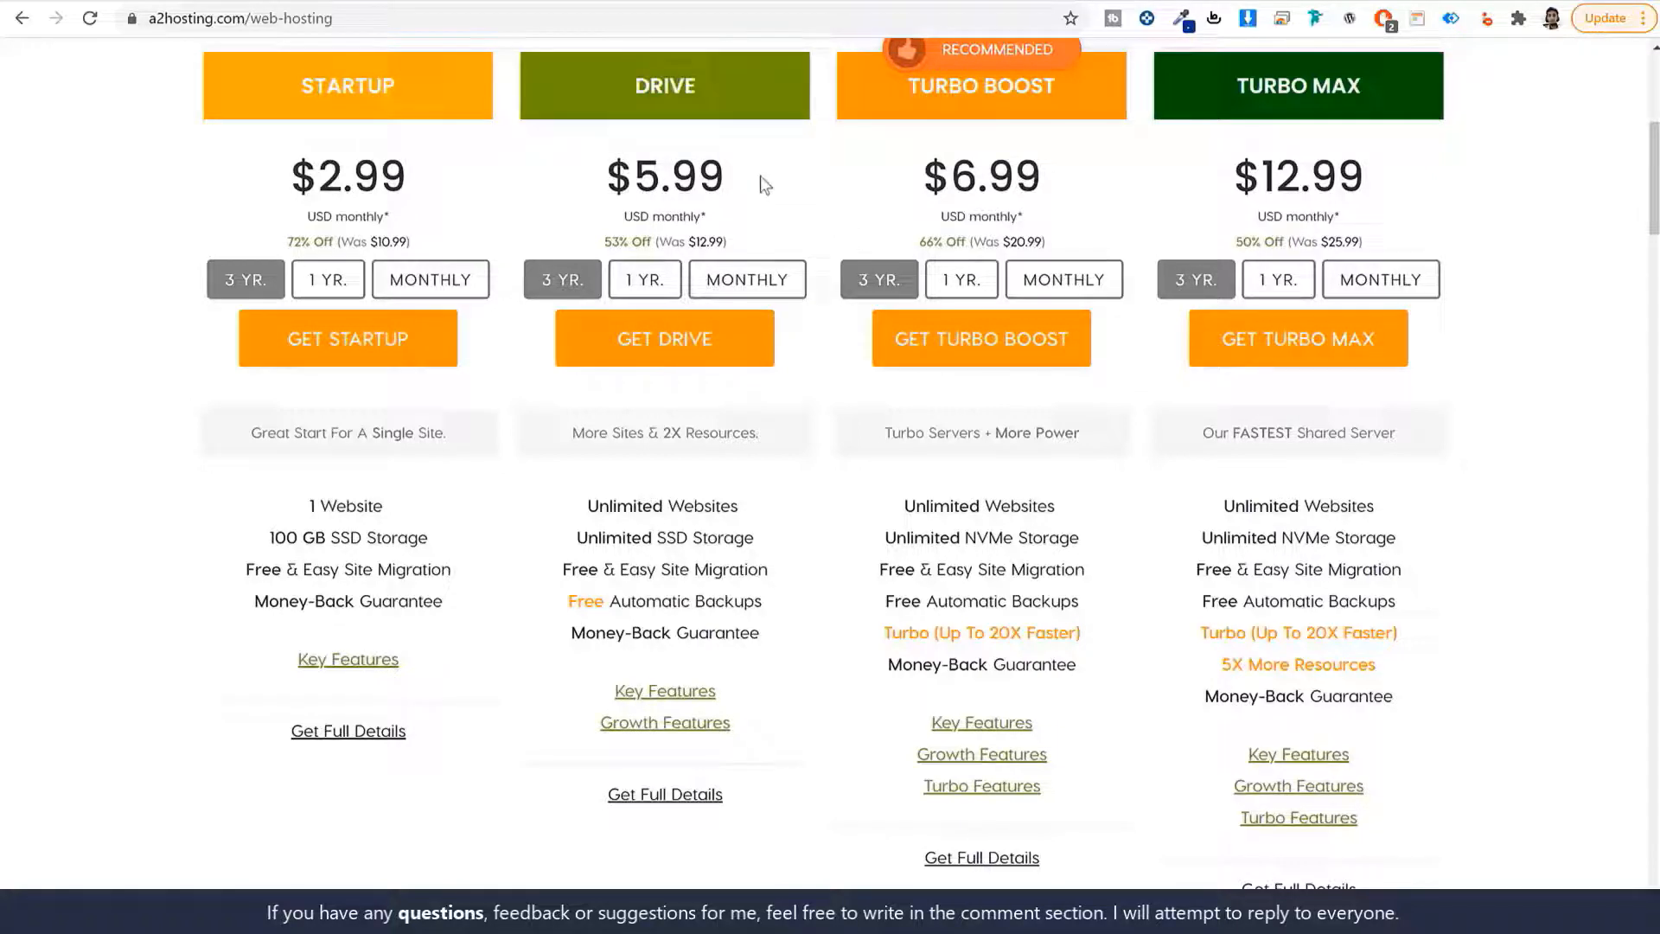
triple_click(700, 165)
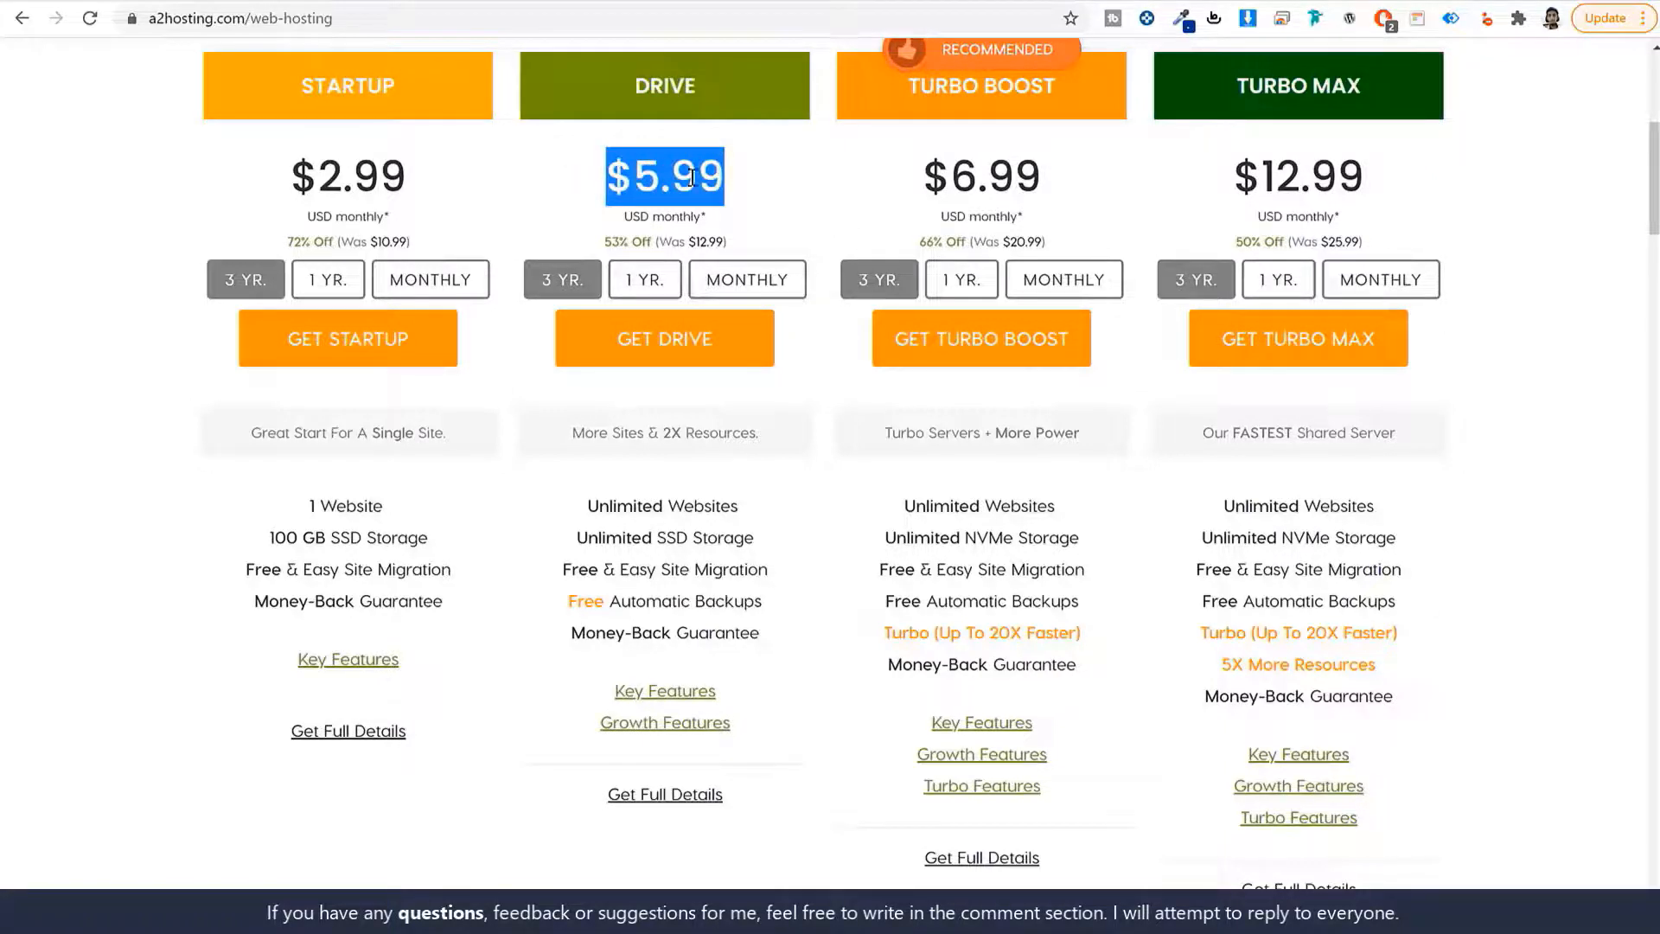
click(637, 285)
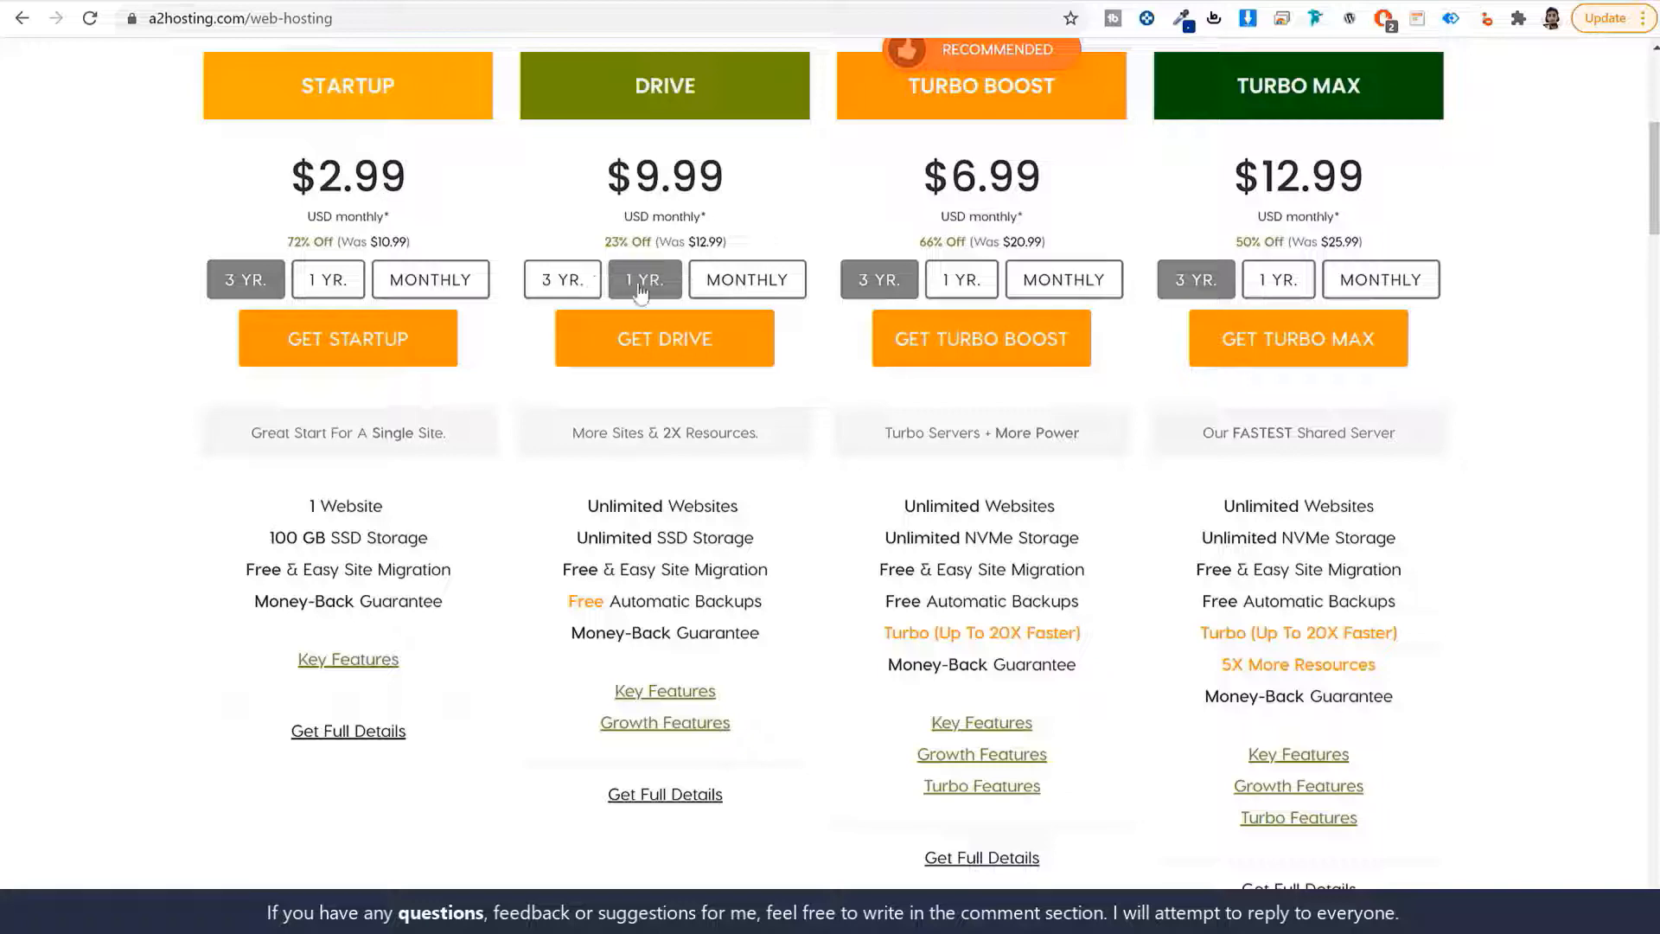
click(682, 338)
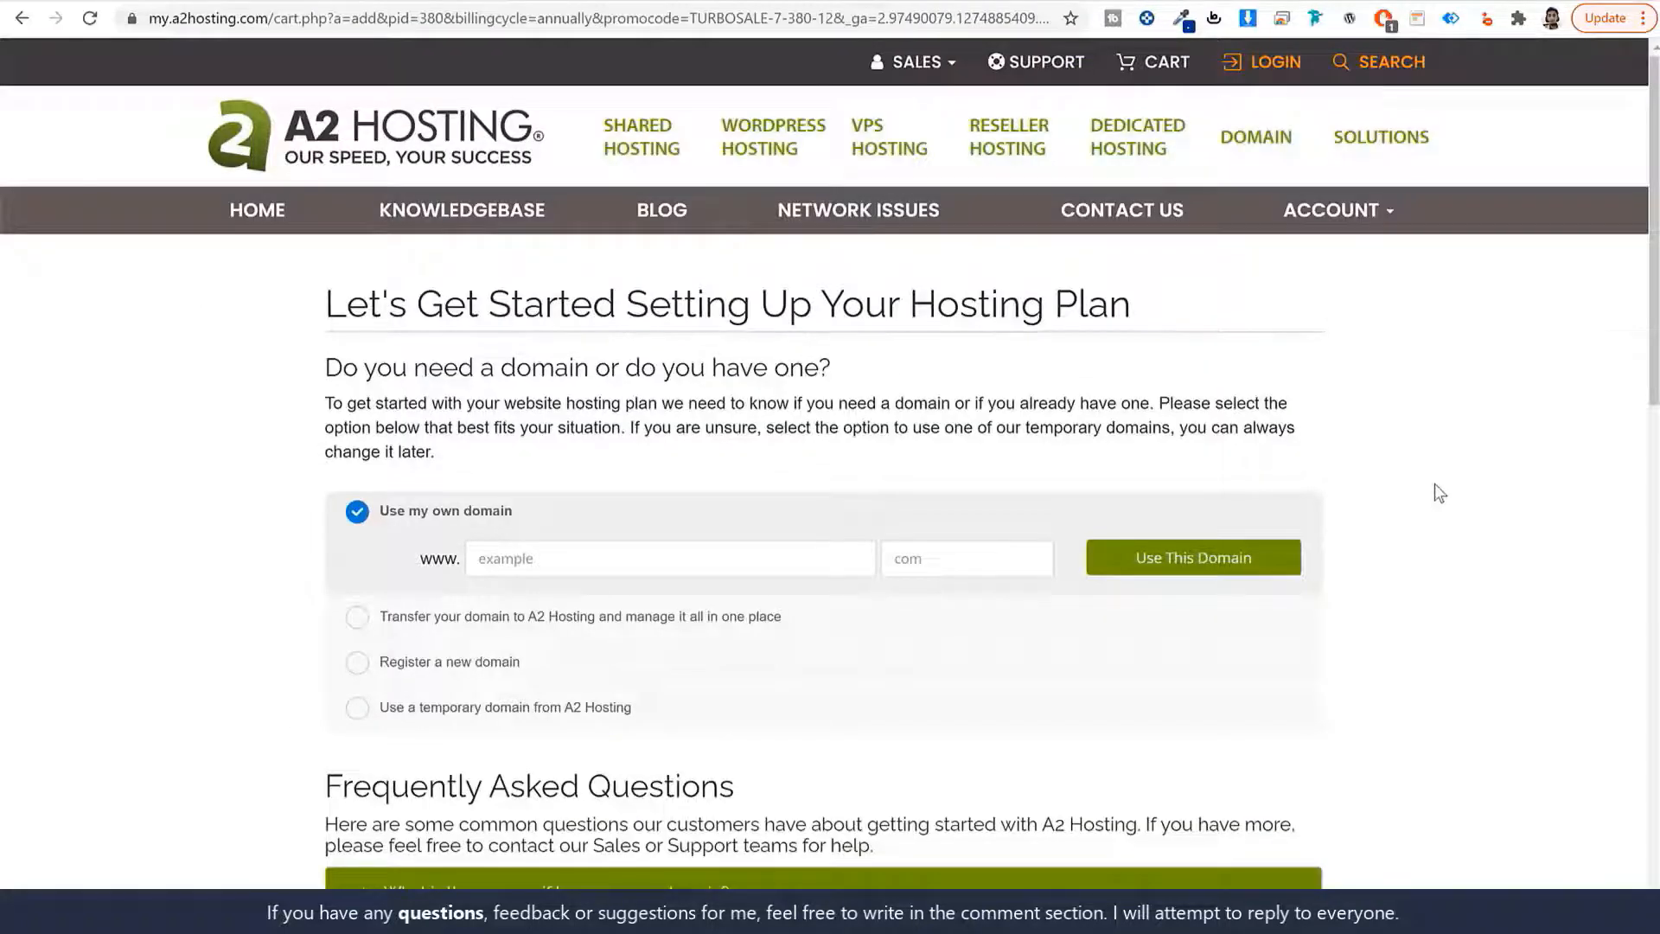
Enter the domain name under 'Use my own domain', then switch to 'Register a new domain'.
scroll(1429, 496, down, 3)
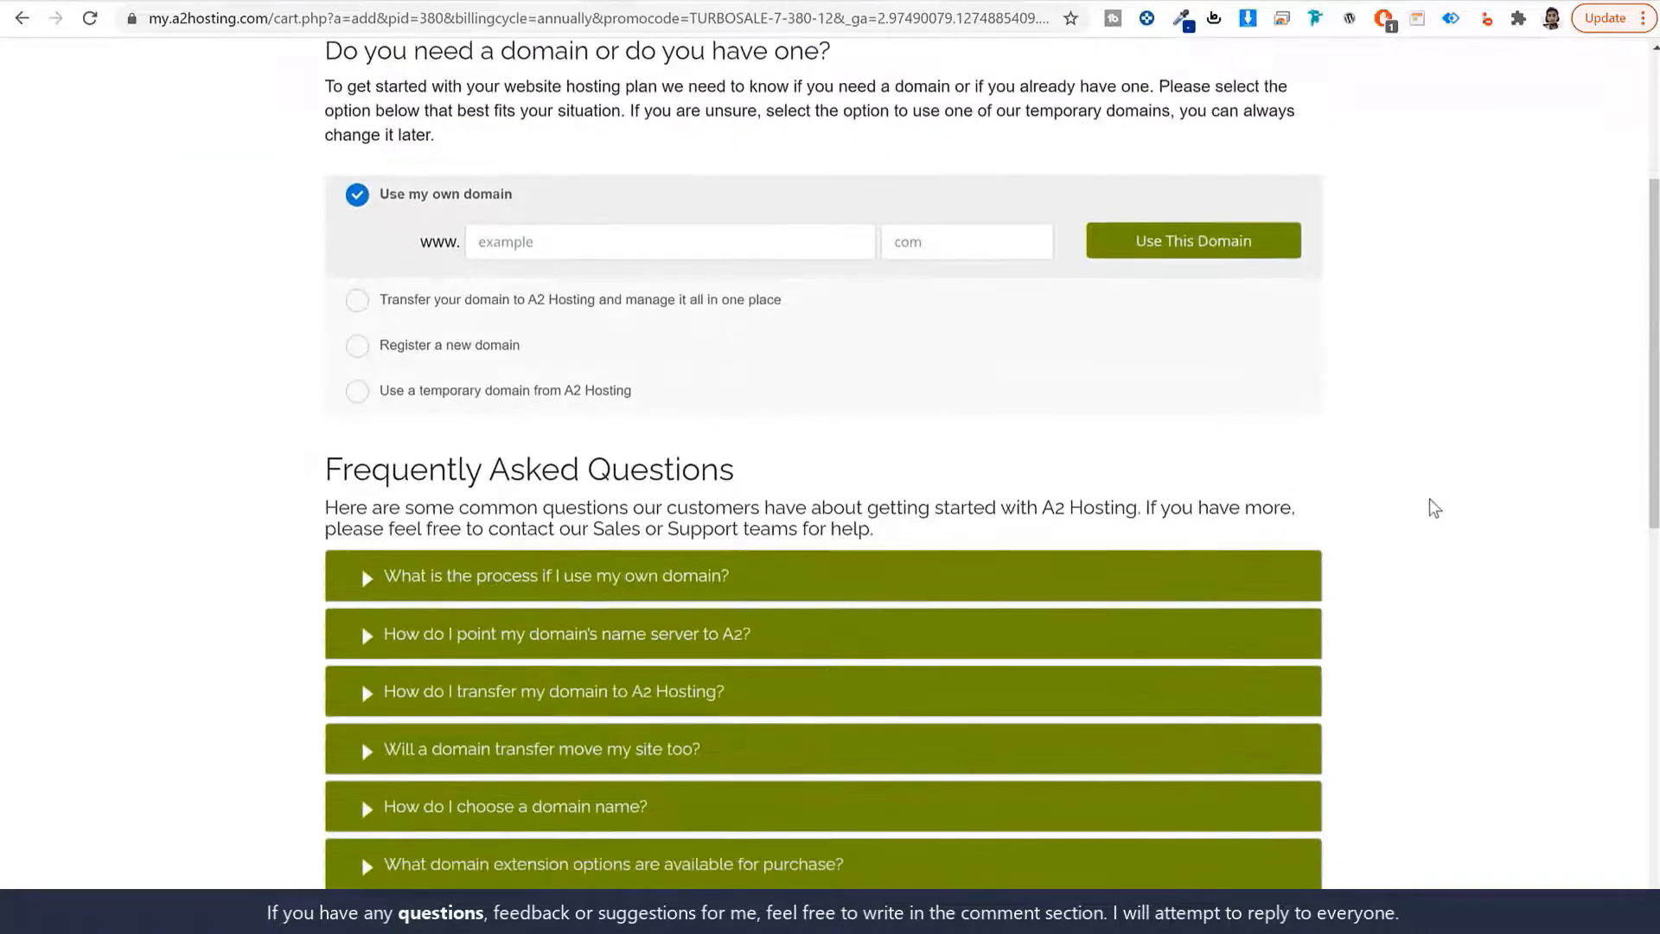
drag(513, 195, 383, 212)
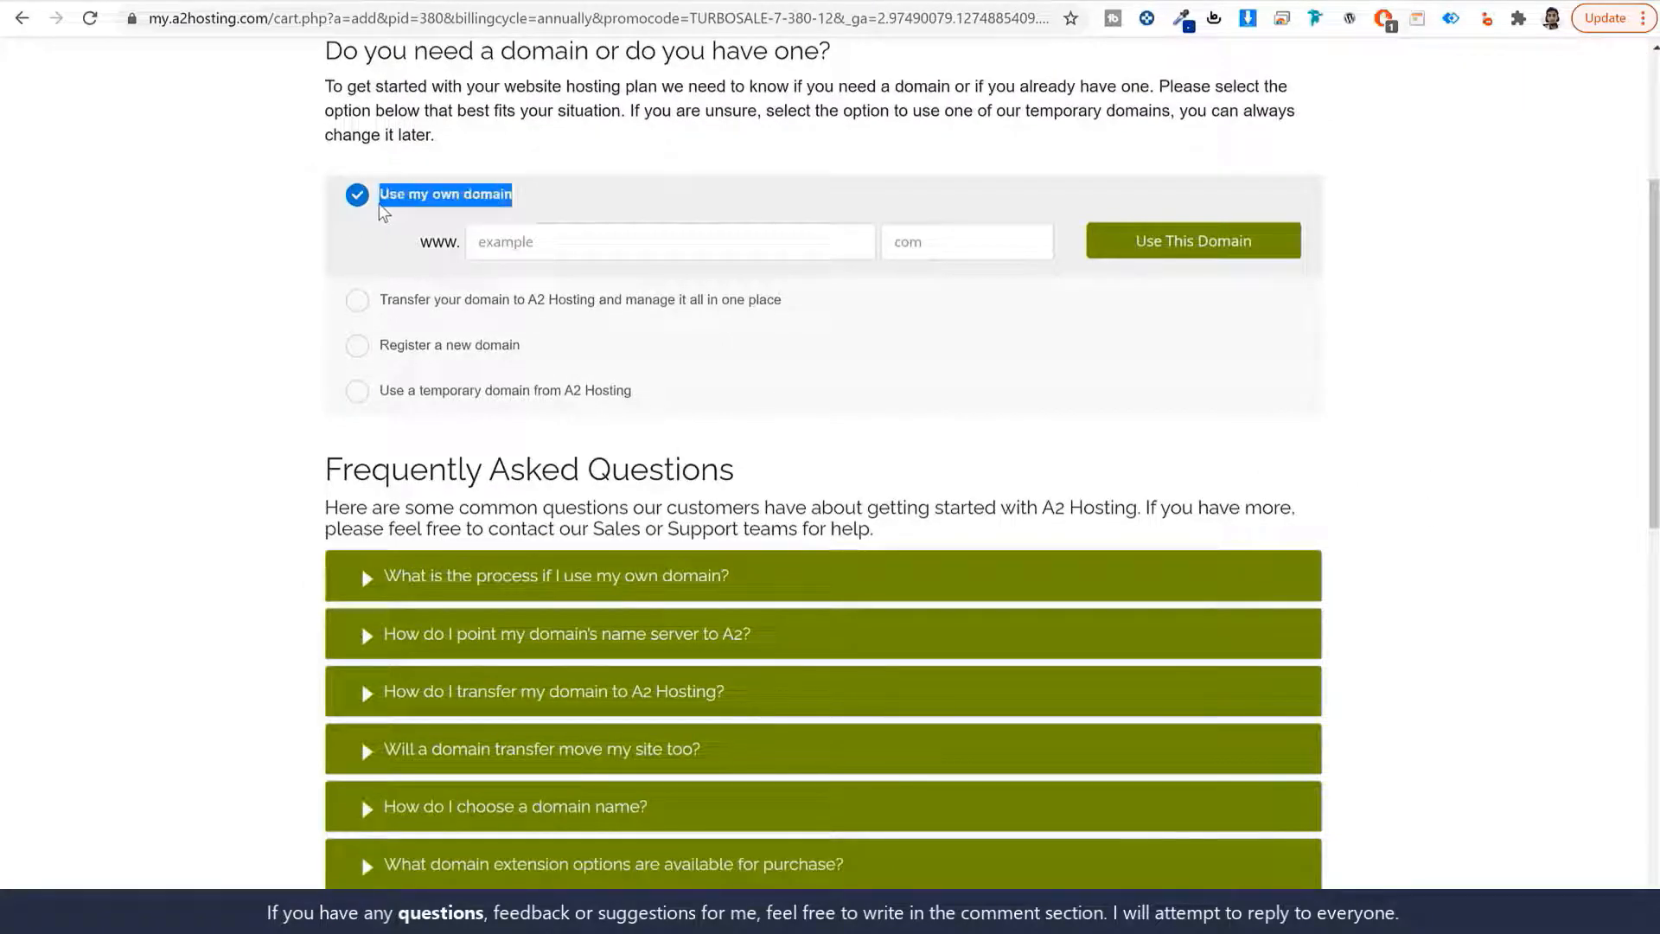
scroll(1548, 389, up, 2)
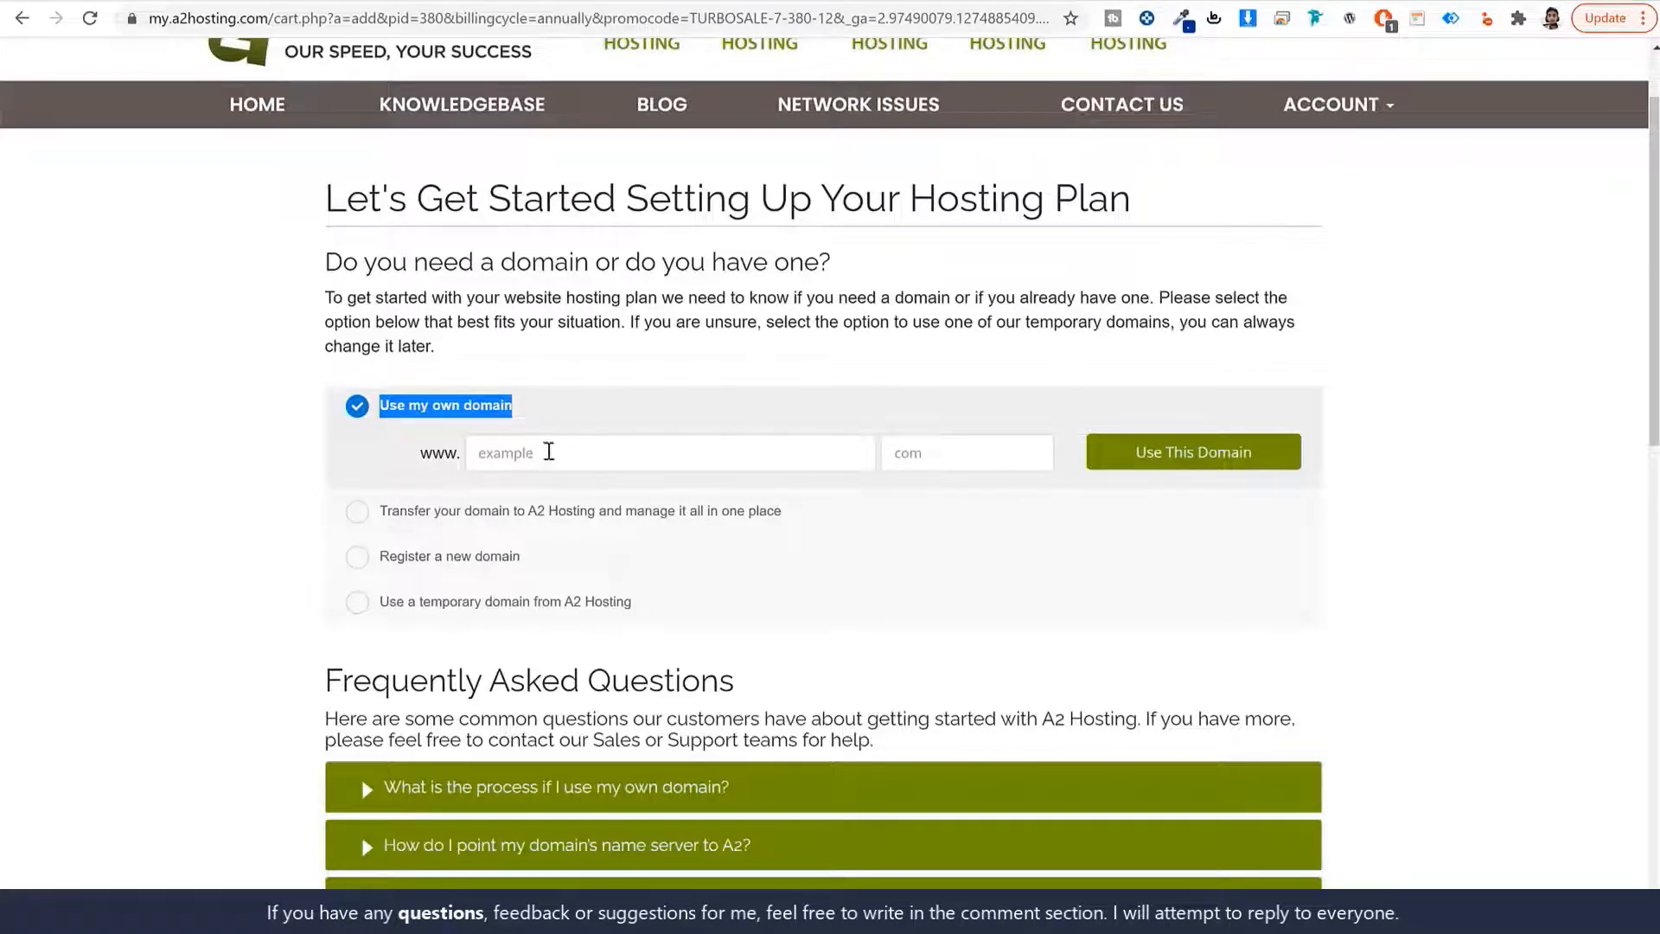
click(560, 451)
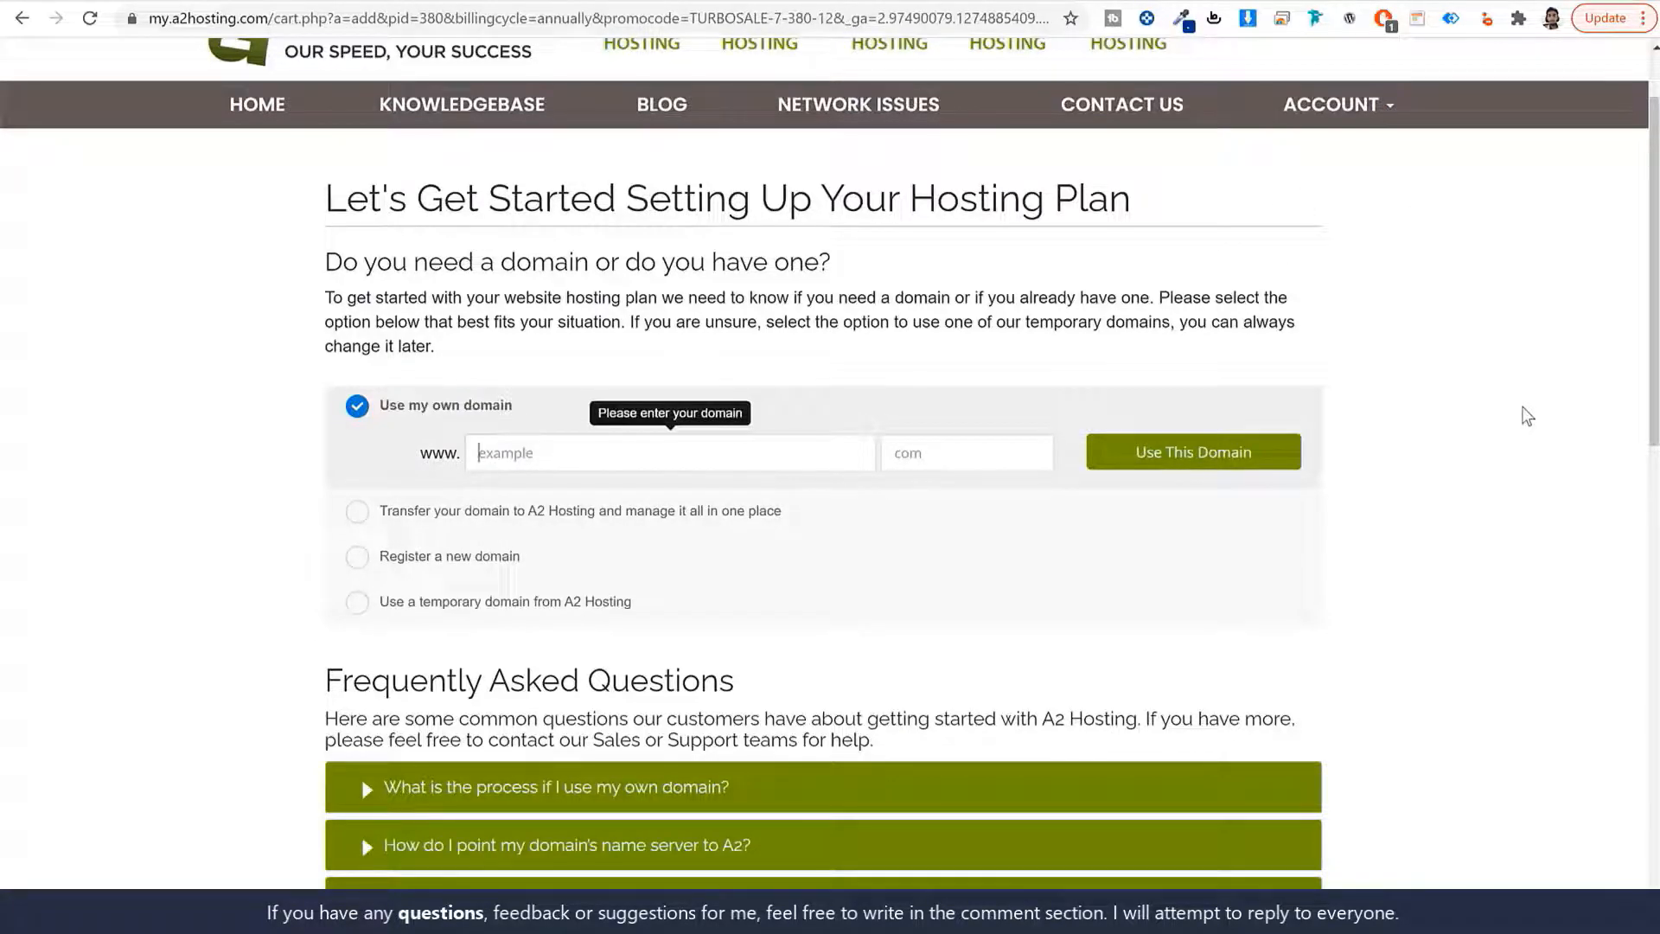
text(nayyarshaikh)
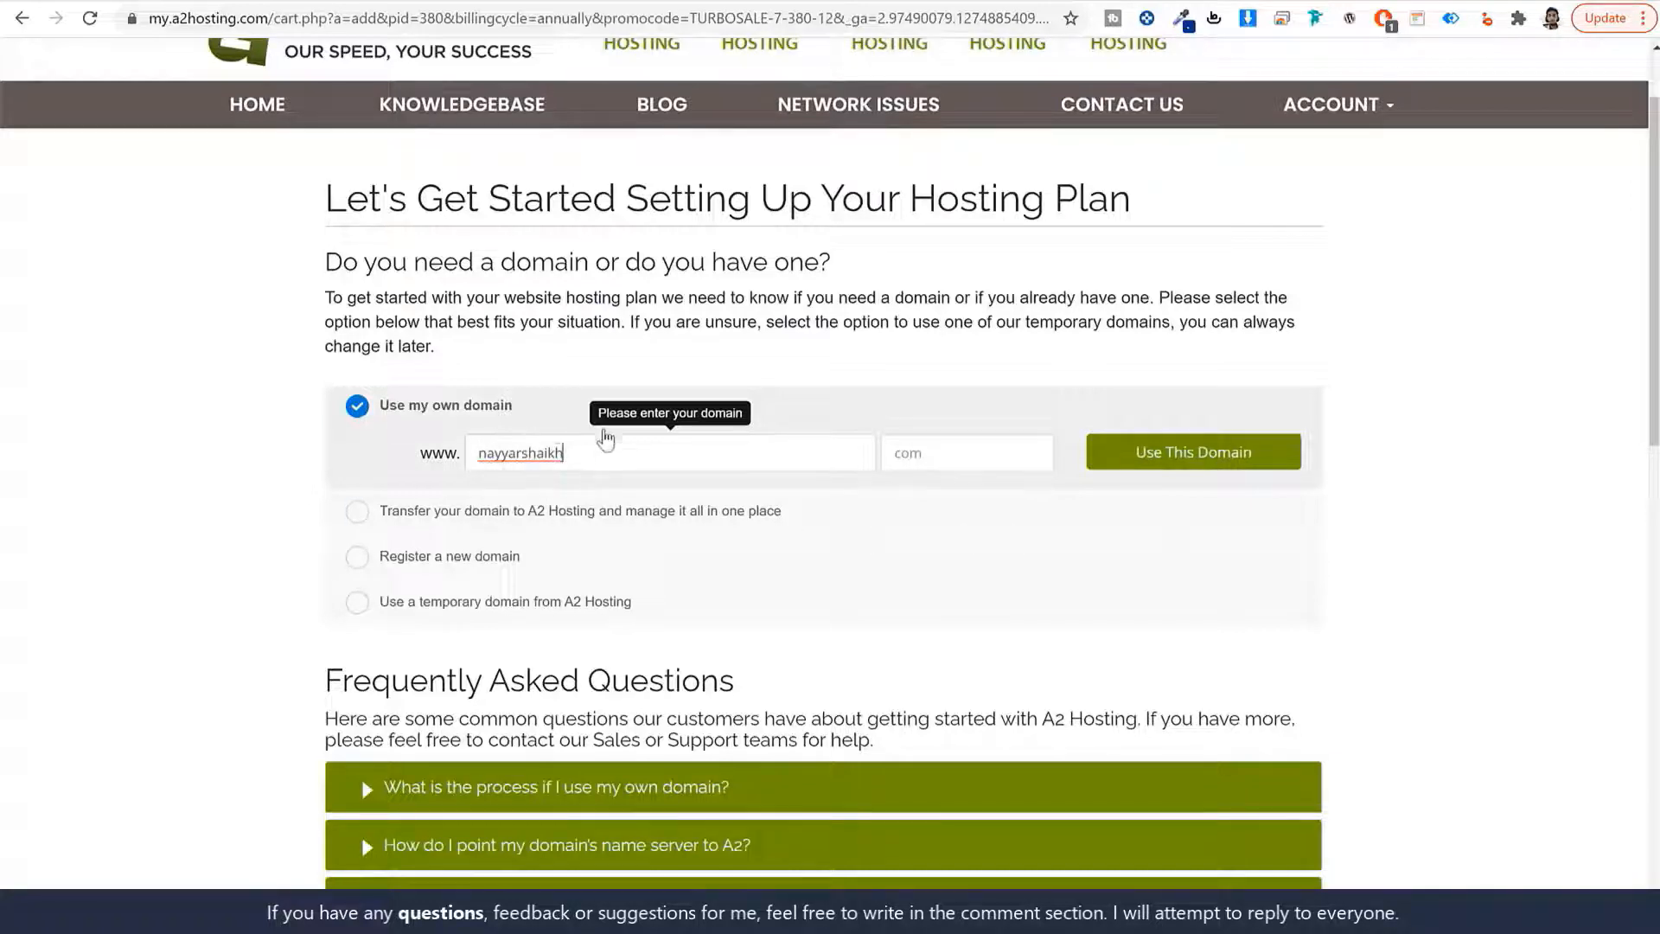
double_click(703, 452)
click(957, 446)
text(com)
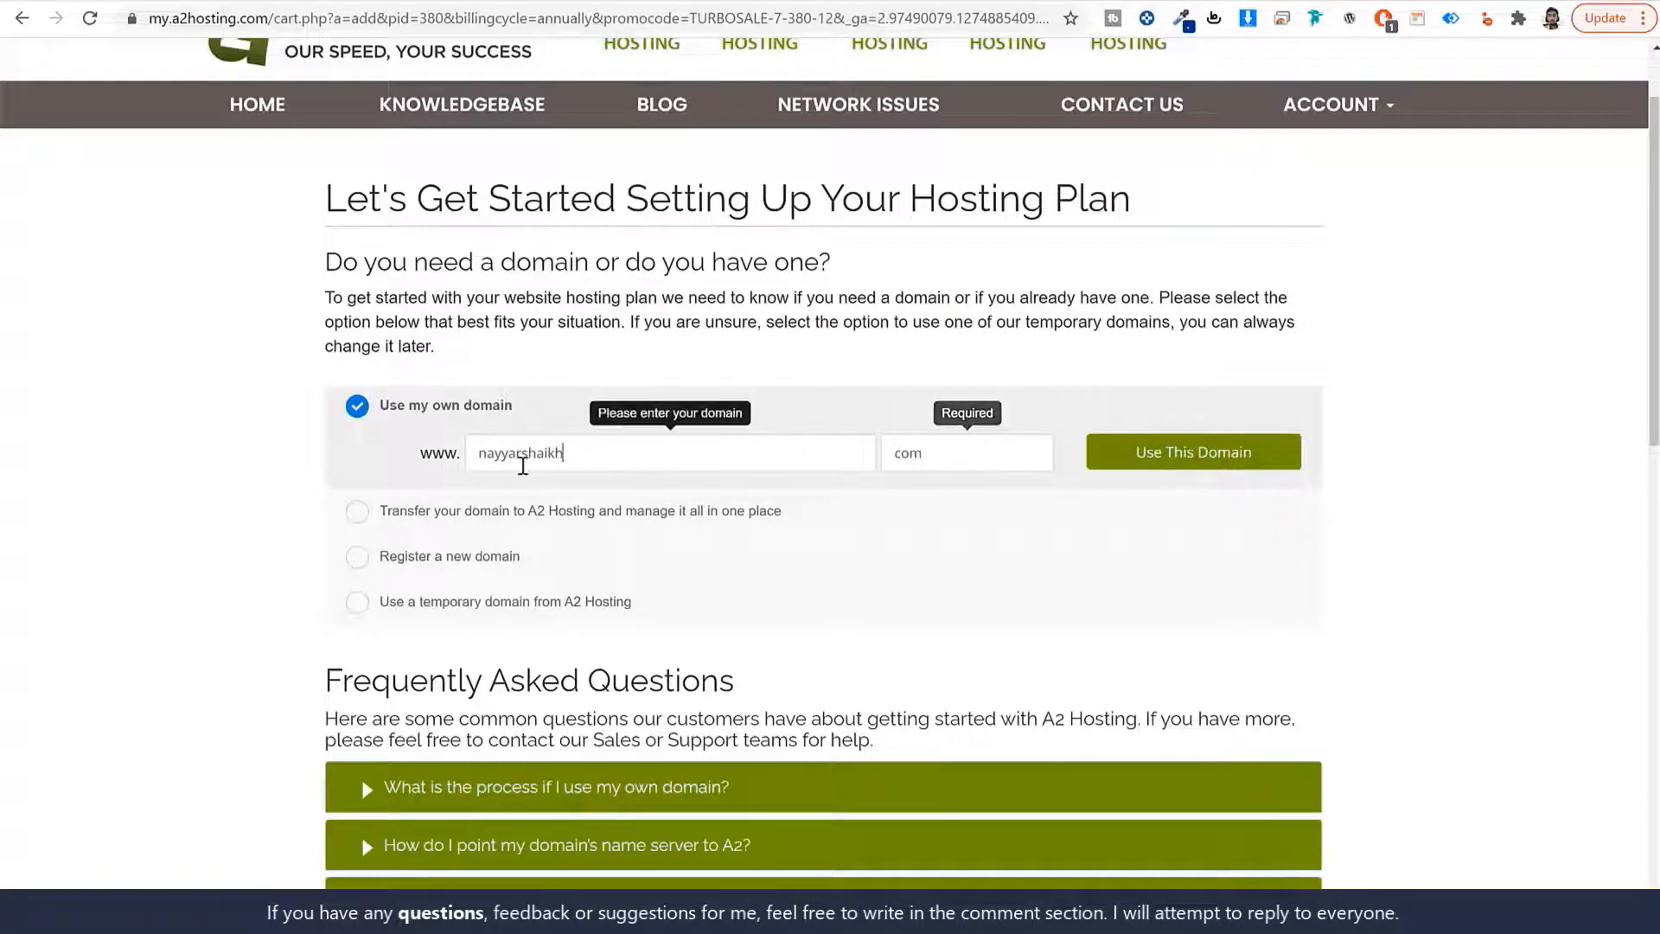
double_click(692, 459)
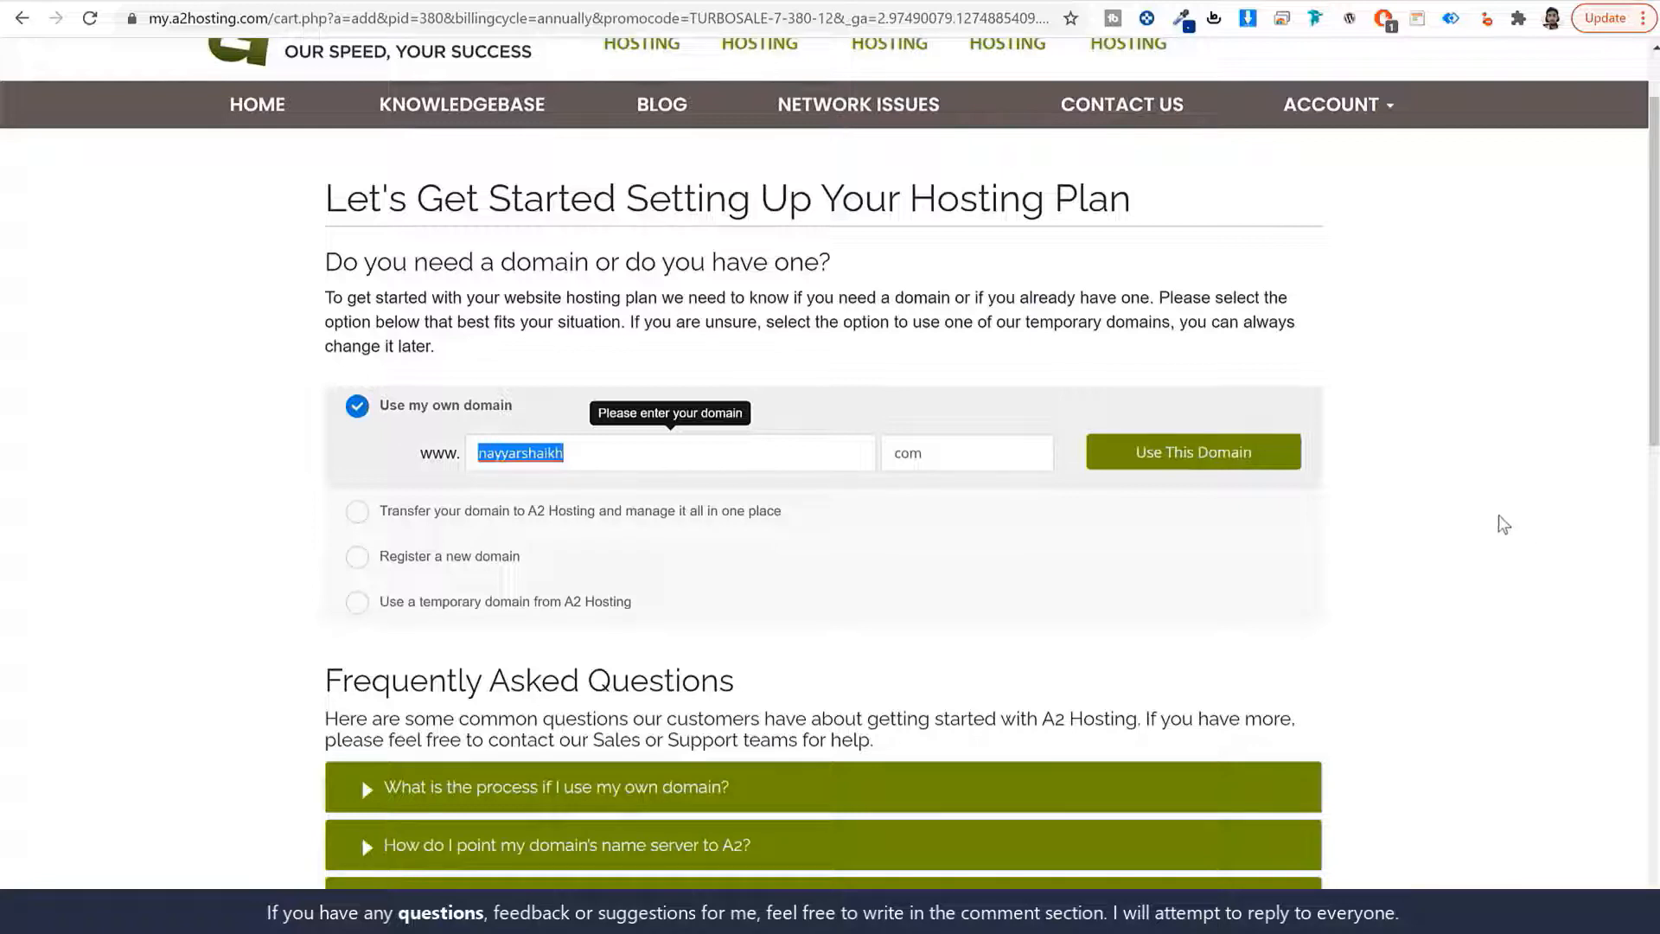
click(448, 561)
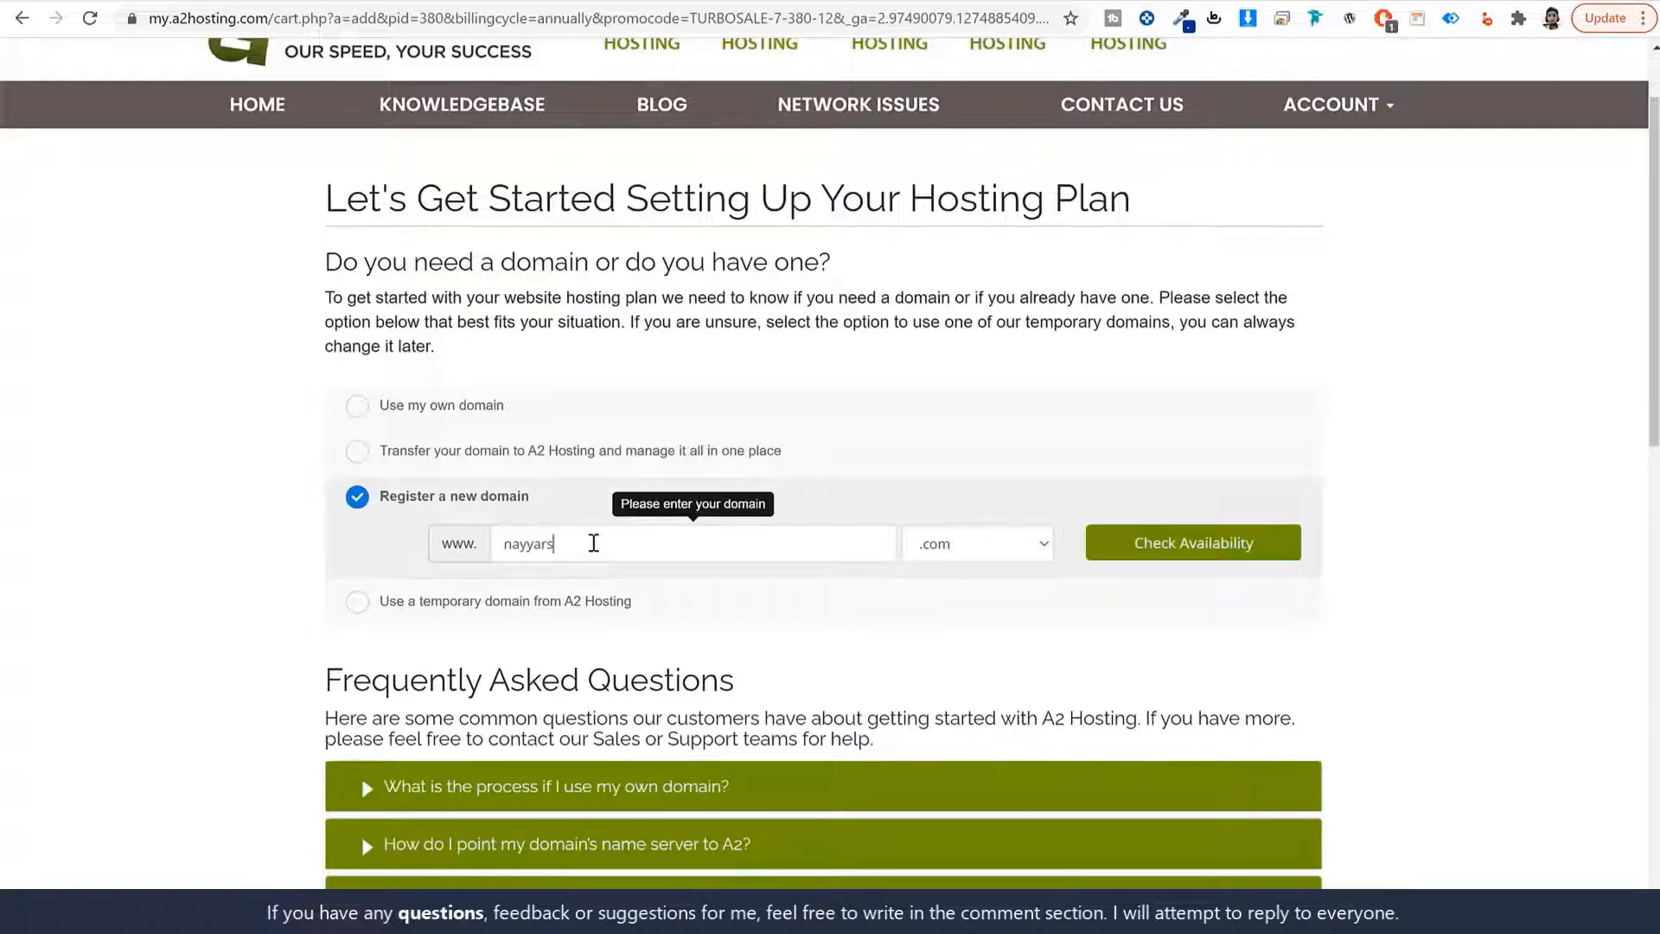
Browse the domain extension list and keep .com for the new domain.
double_click(594, 543)
click(1025, 558)
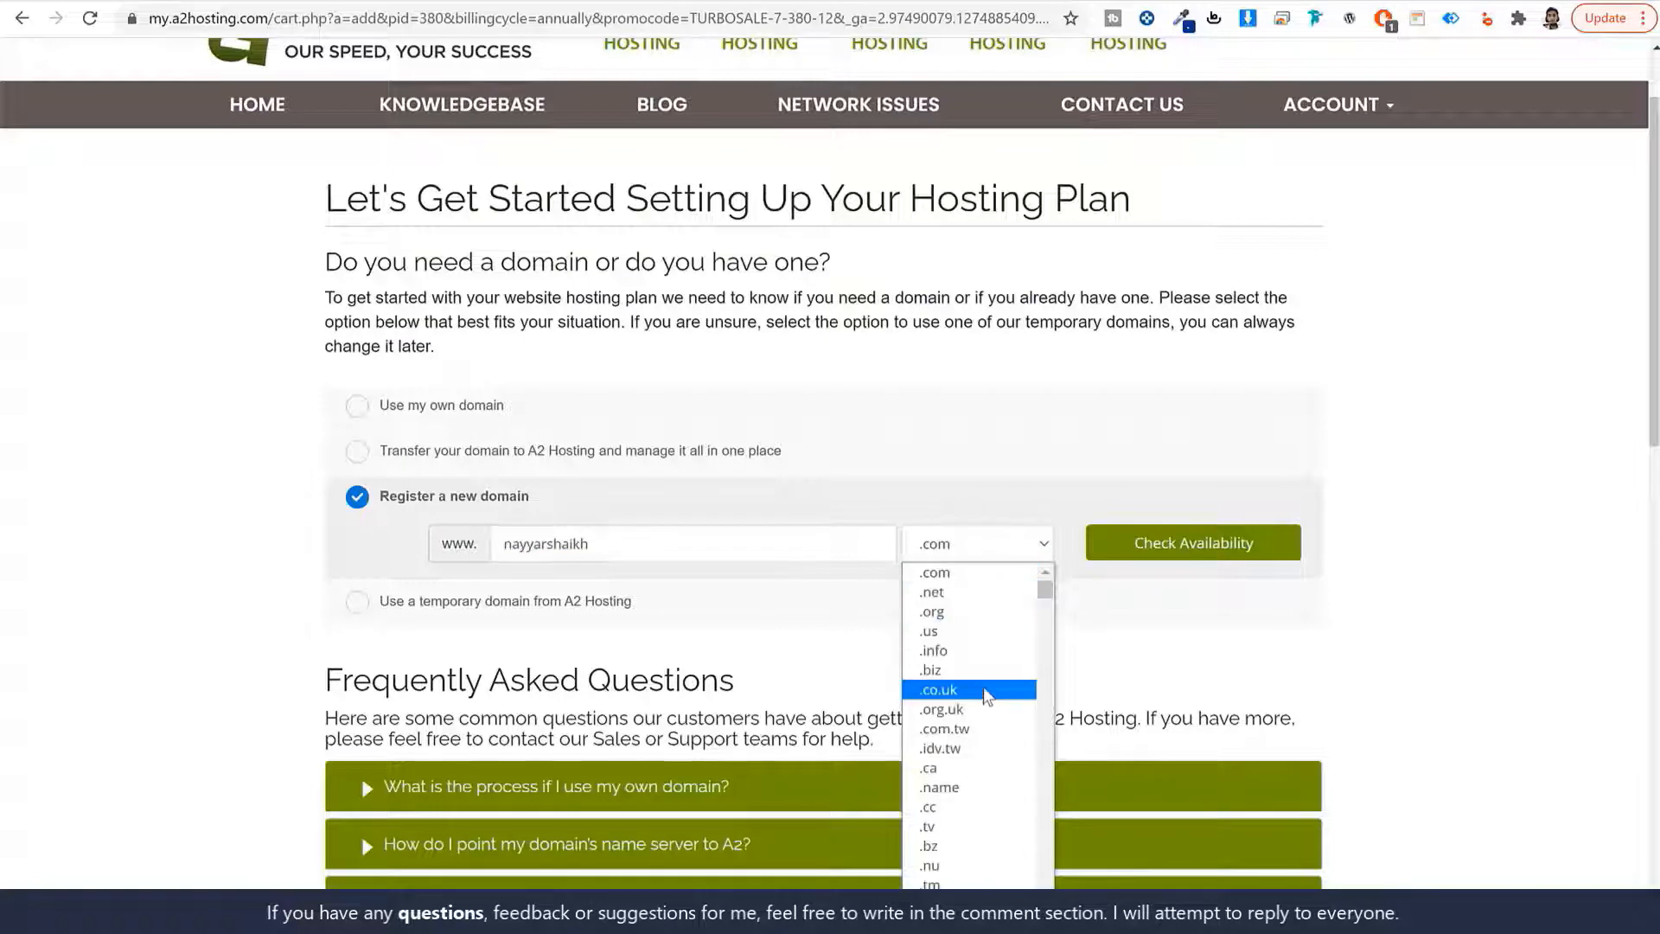
scroll(995, 817, down, 3)
scroll(994, 813, down, 5)
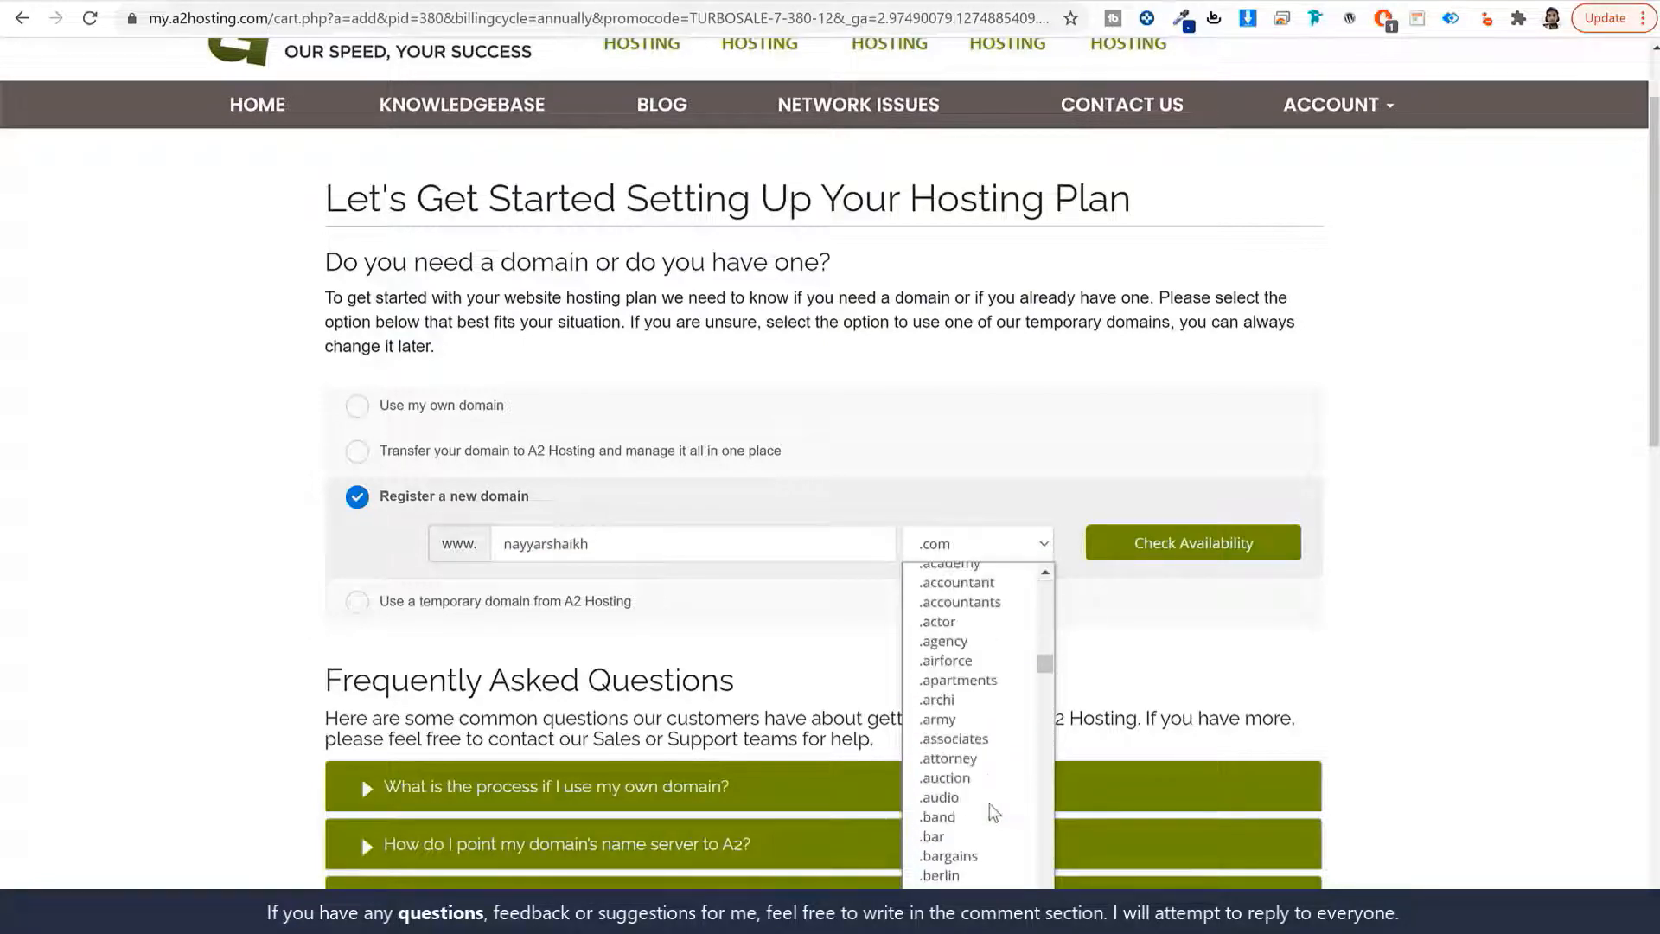
scroll(995, 813, up, 6)
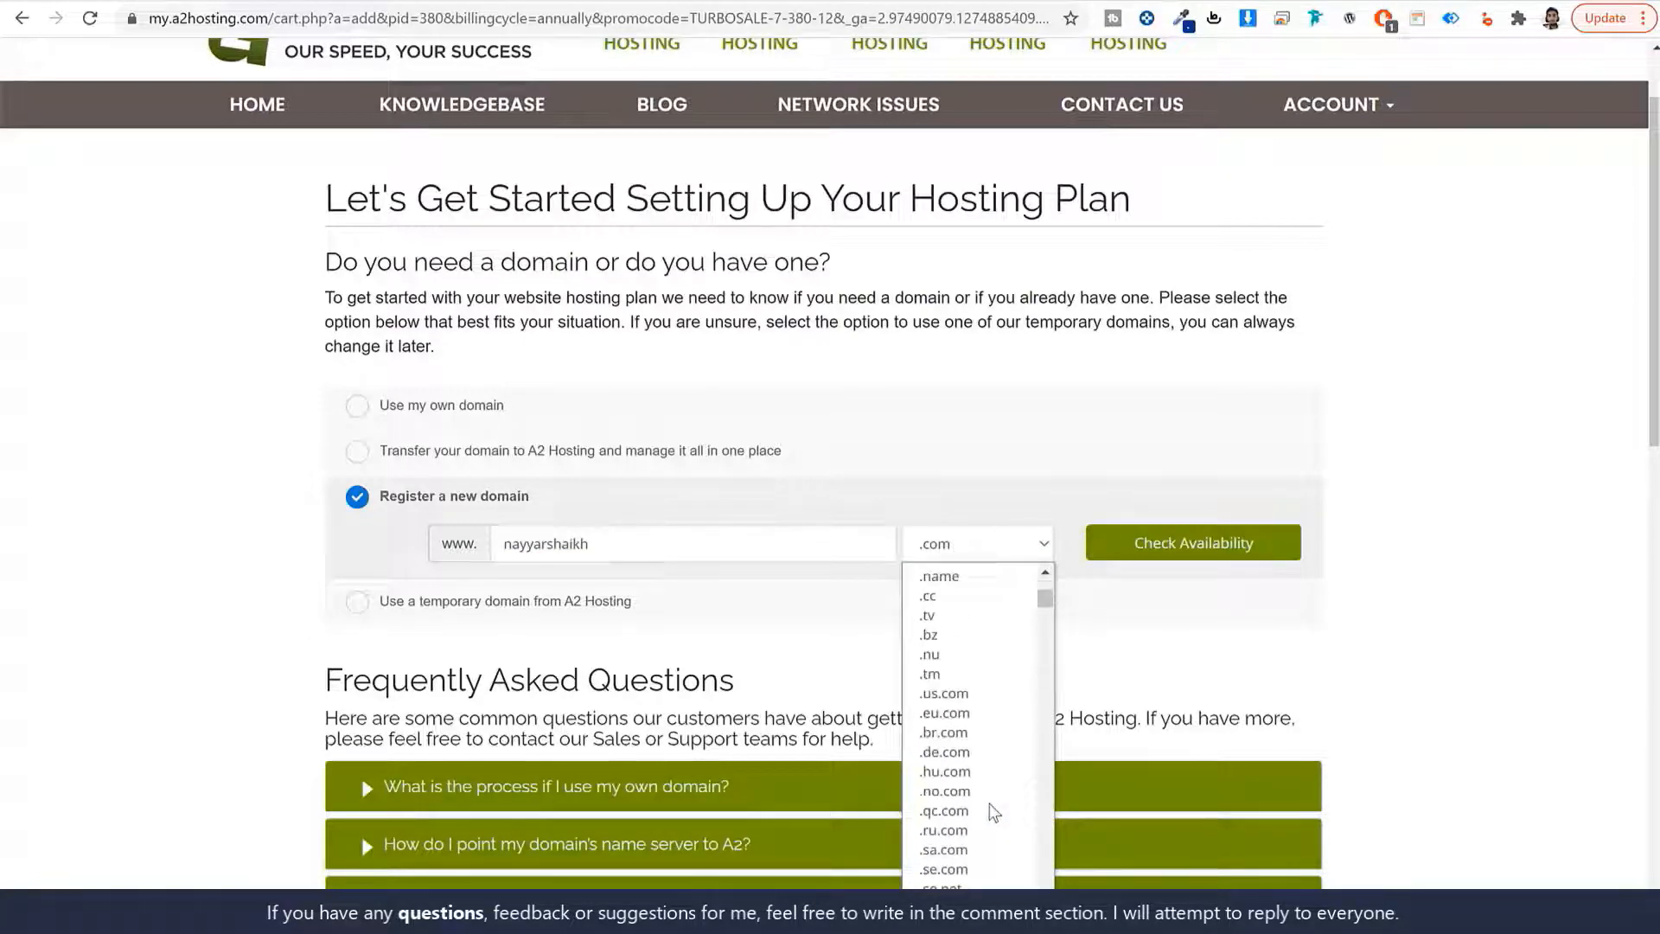
scroll(992, 800, up, 3)
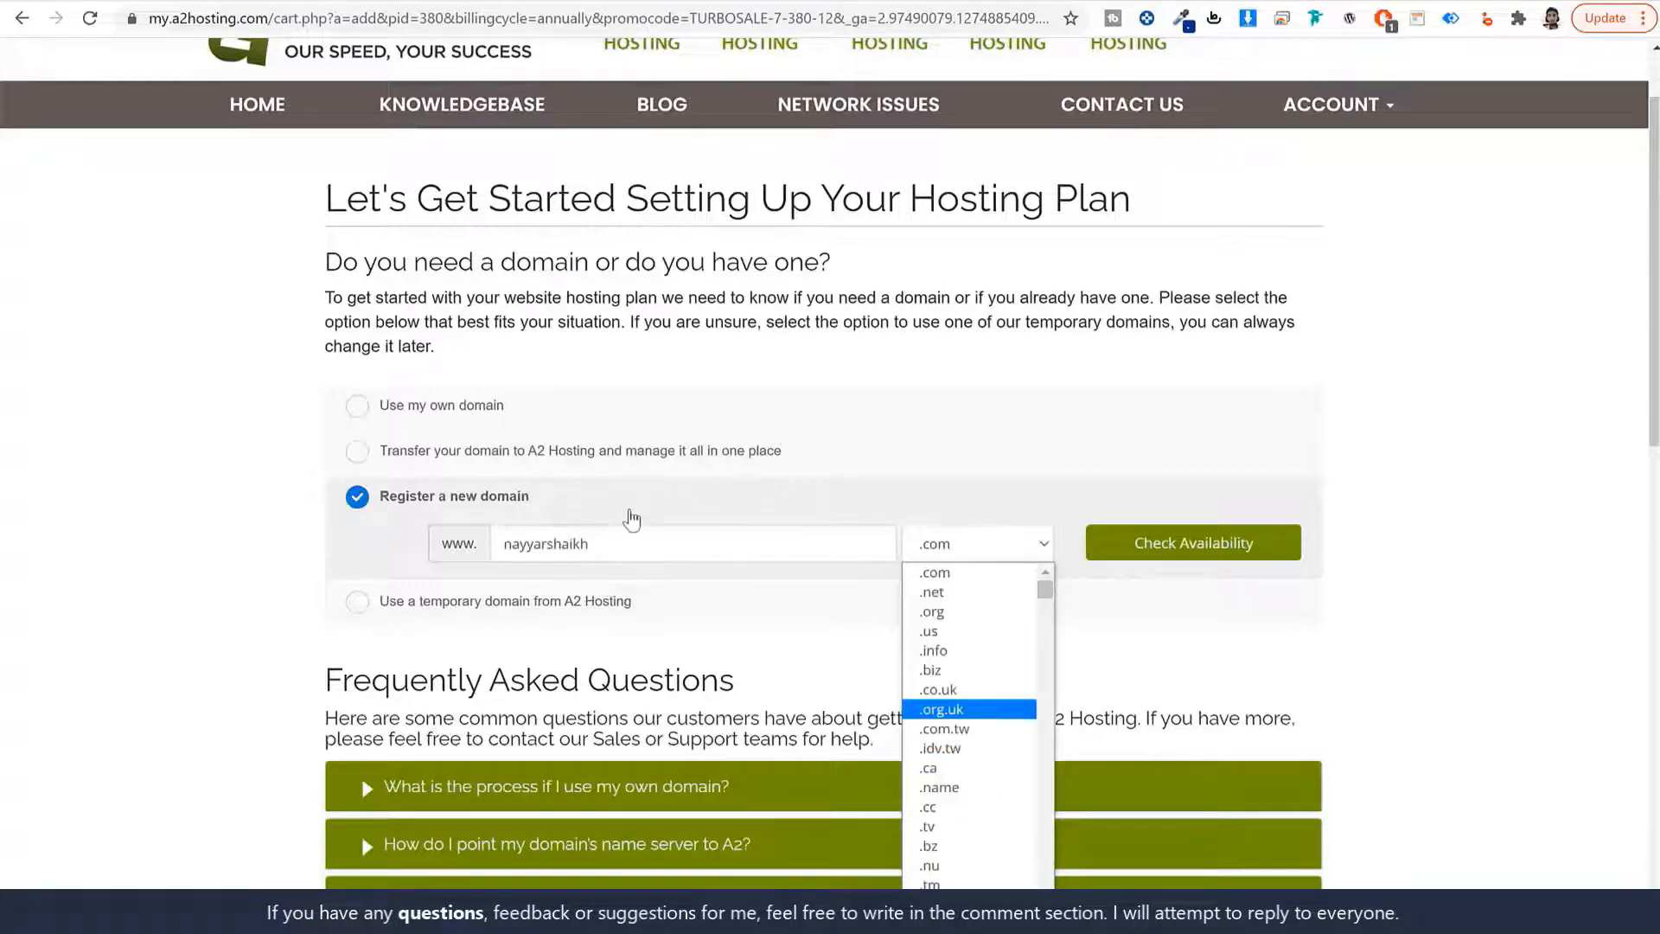
scroll(1026, 657, down, 8)
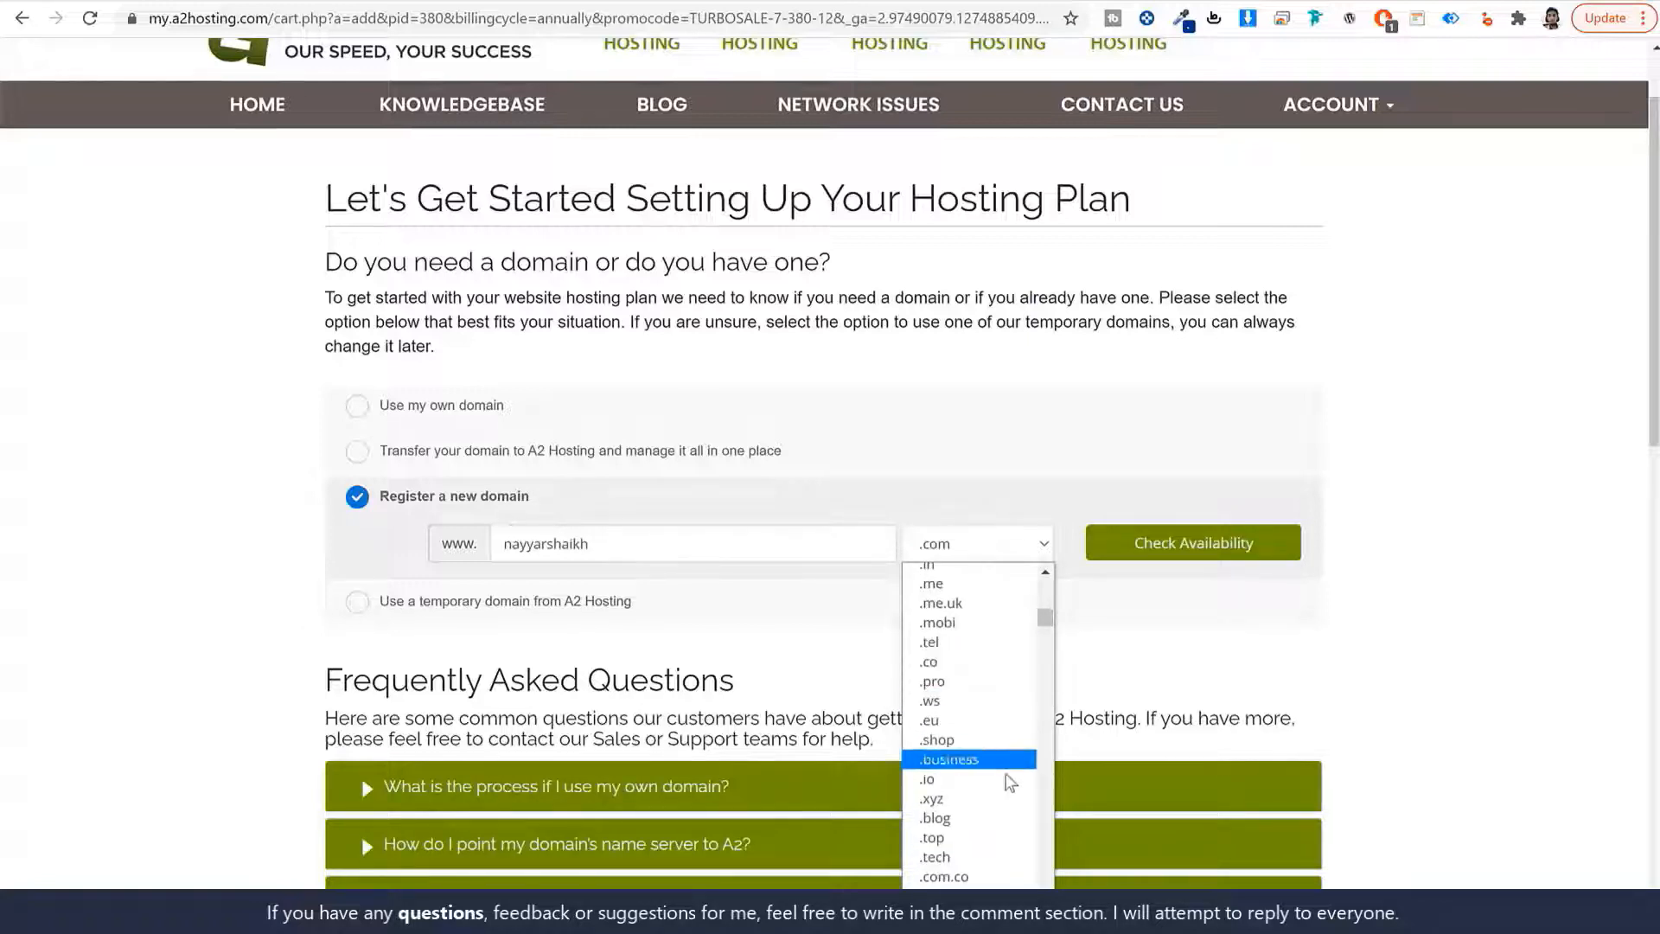
scroll(956, 774, down, 5)
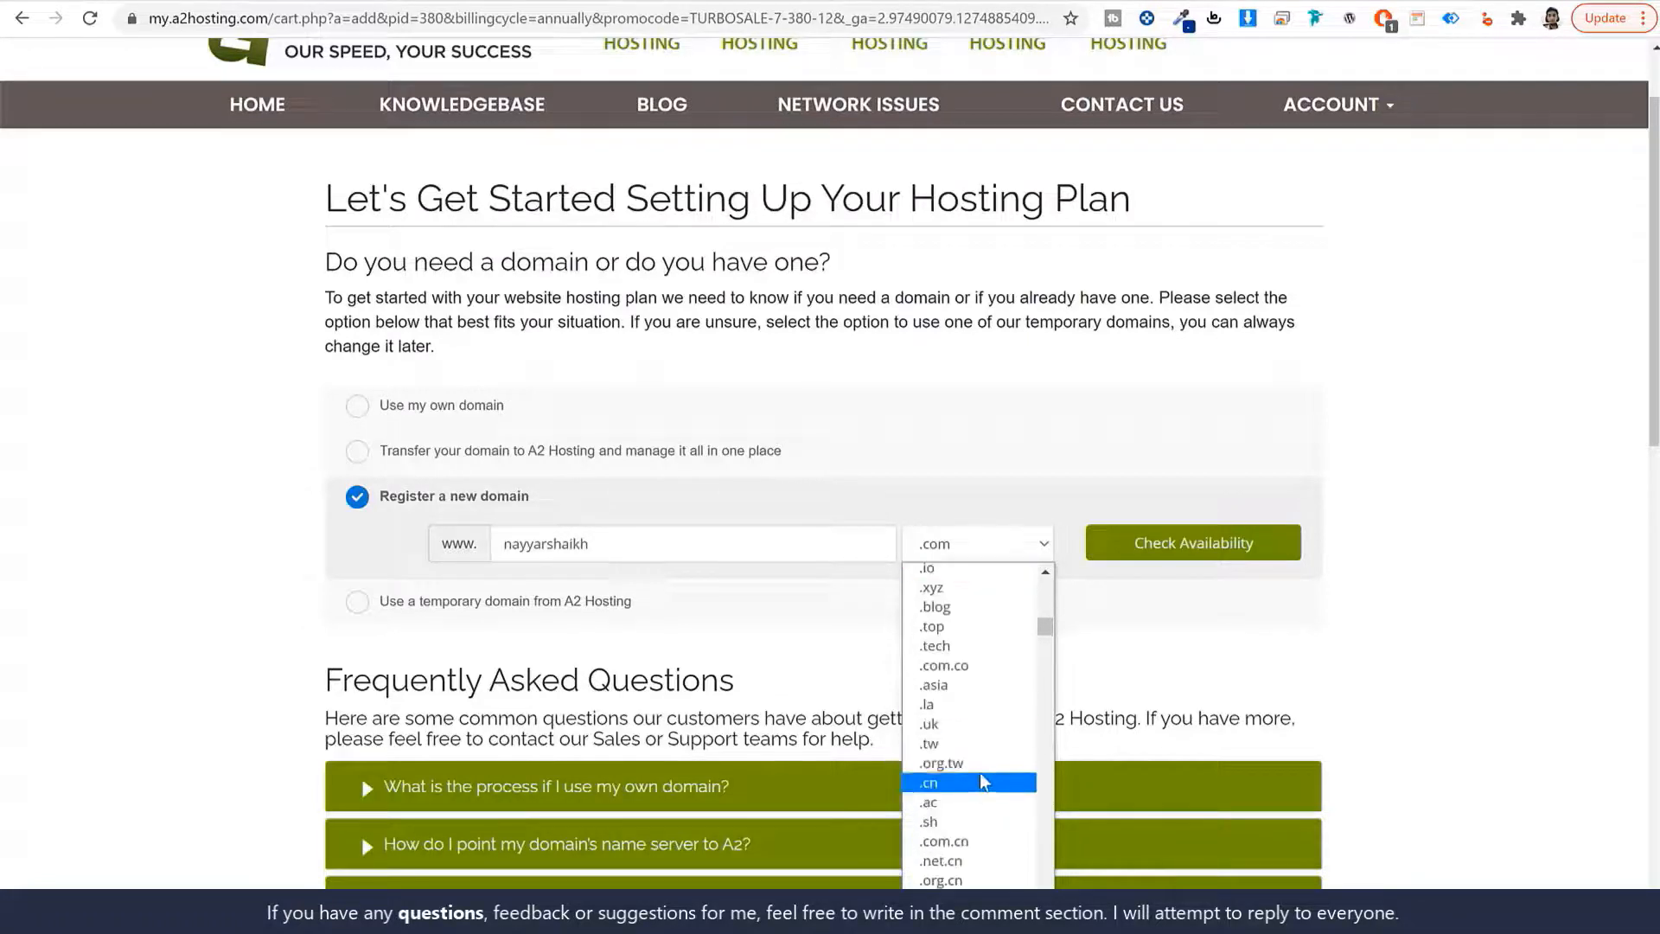
scroll(994, 769, down, 3)
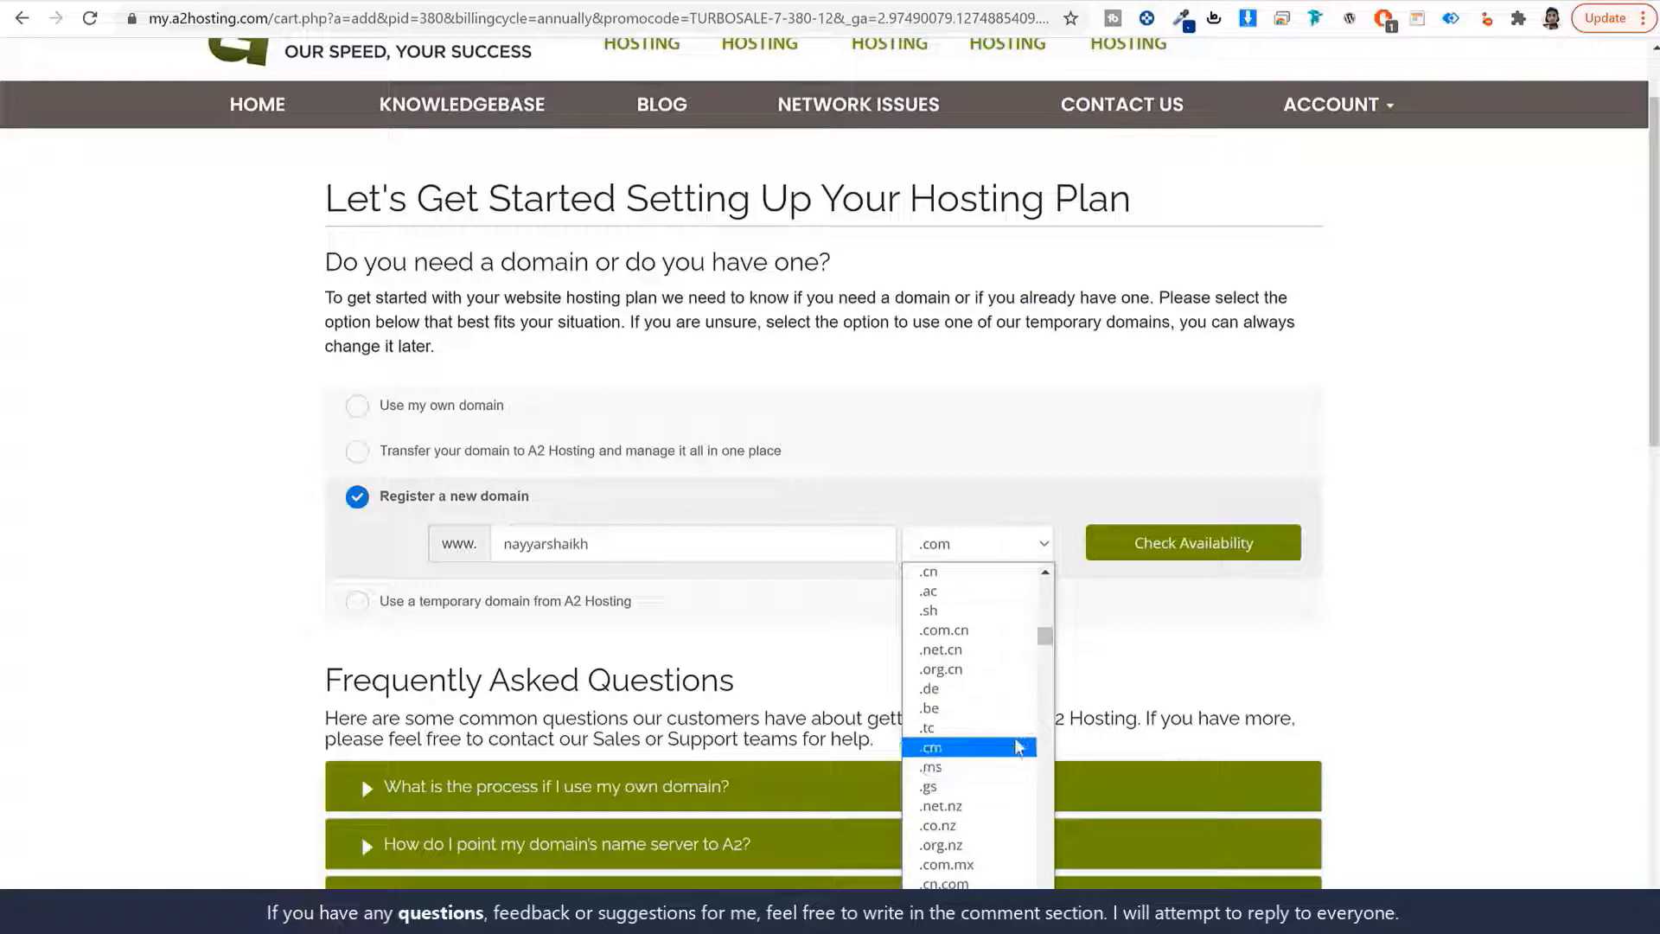
scroll(1018, 752, down, 3)
click(1123, 648)
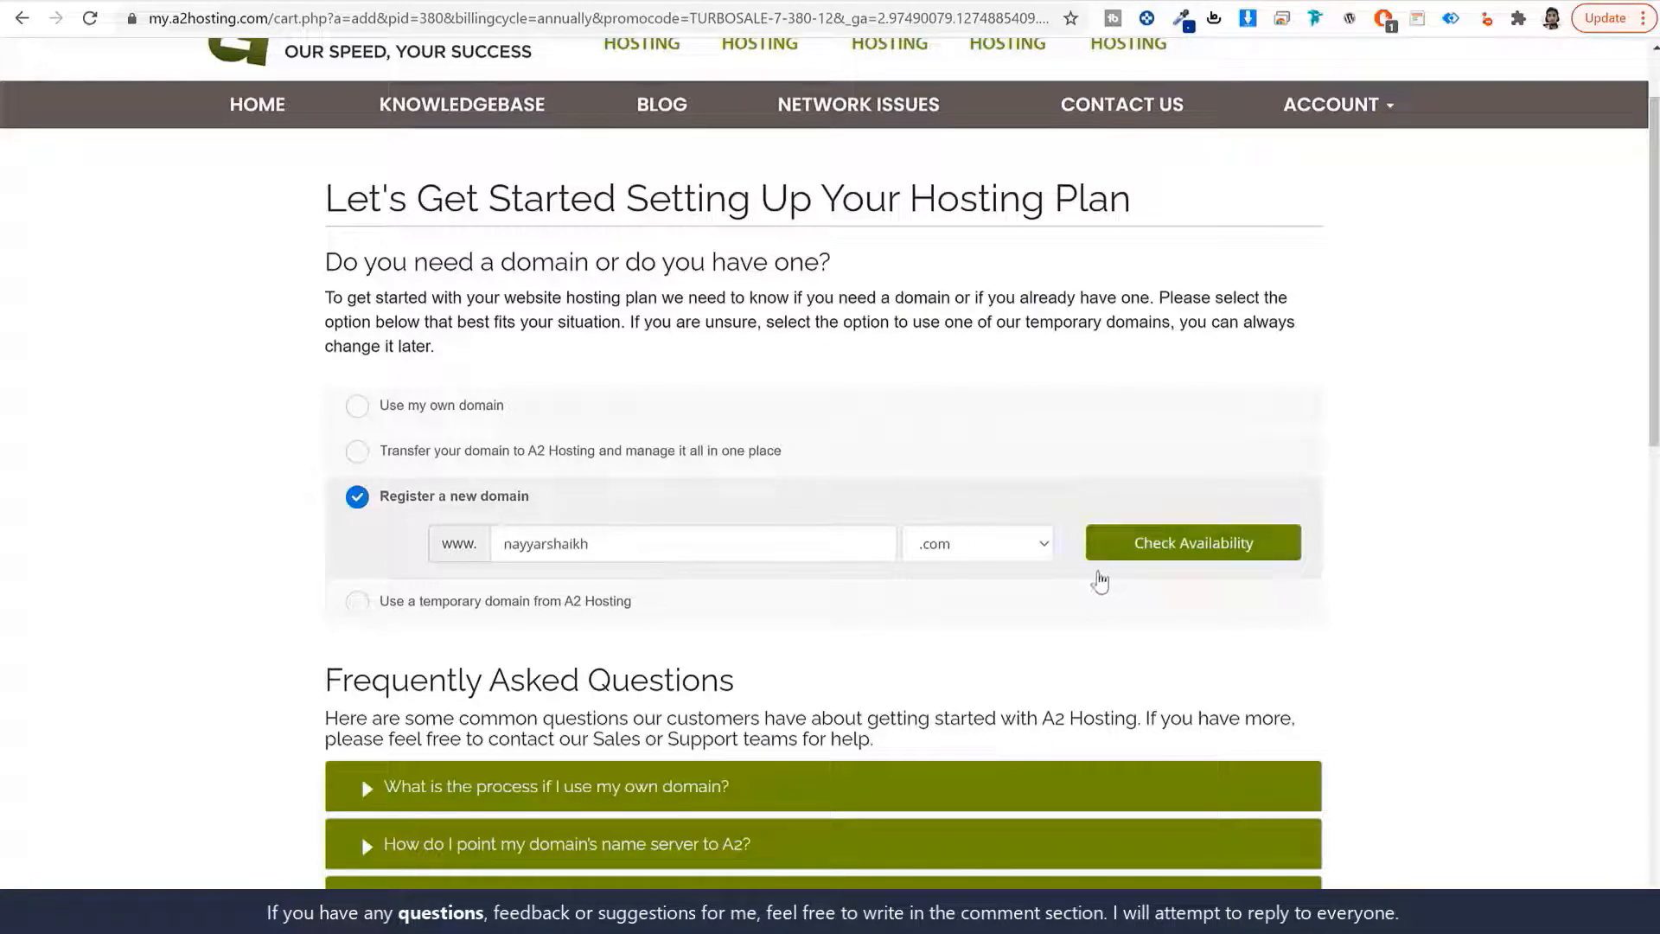
Submit the domain with 'Use This Domain', ending with 'Register a new domain' selected.
drag(582, 505, 354, 506)
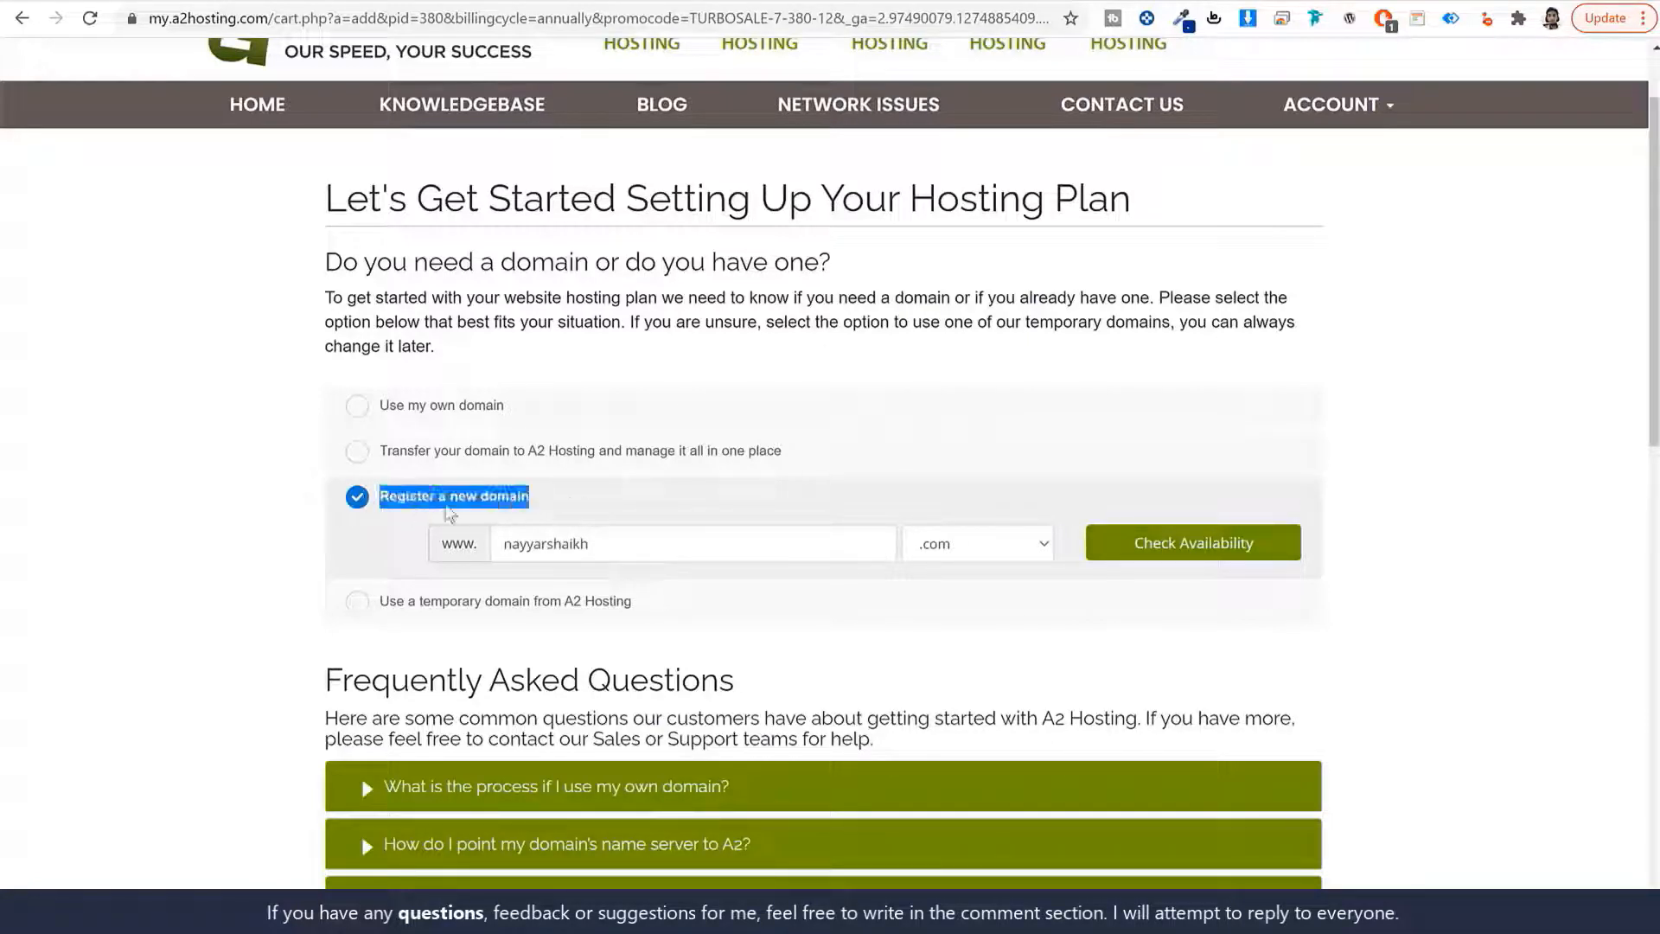
drag(607, 543, 486, 558)
click(552, 555)
click(464, 409)
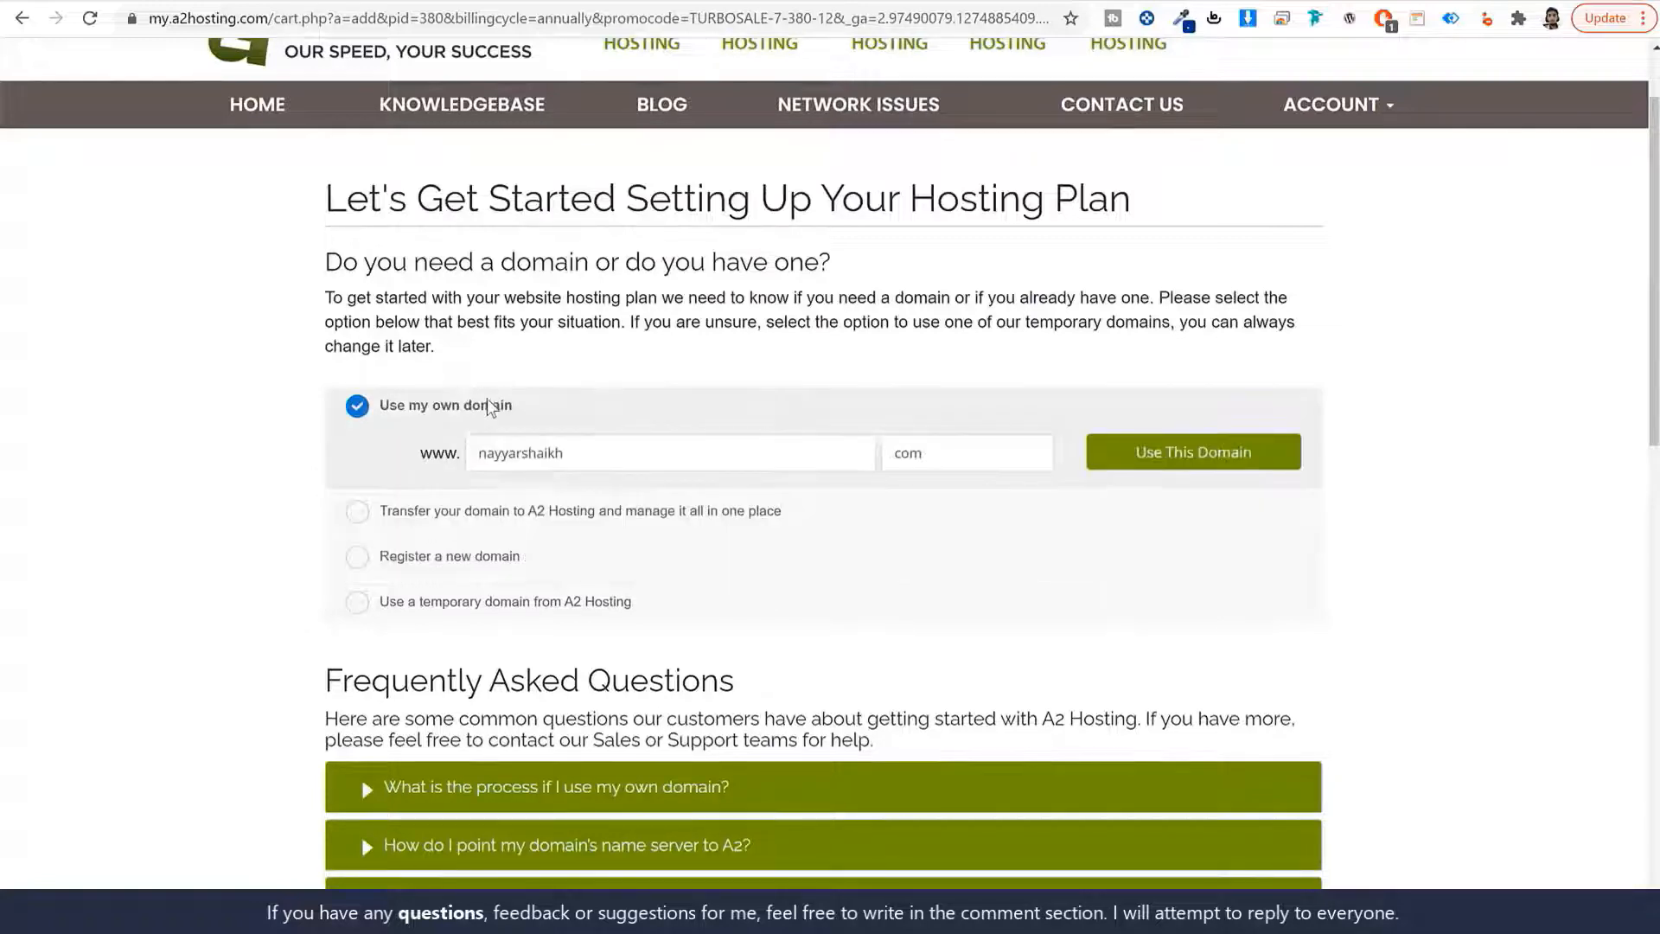
click(1137, 457)
click(473, 564)
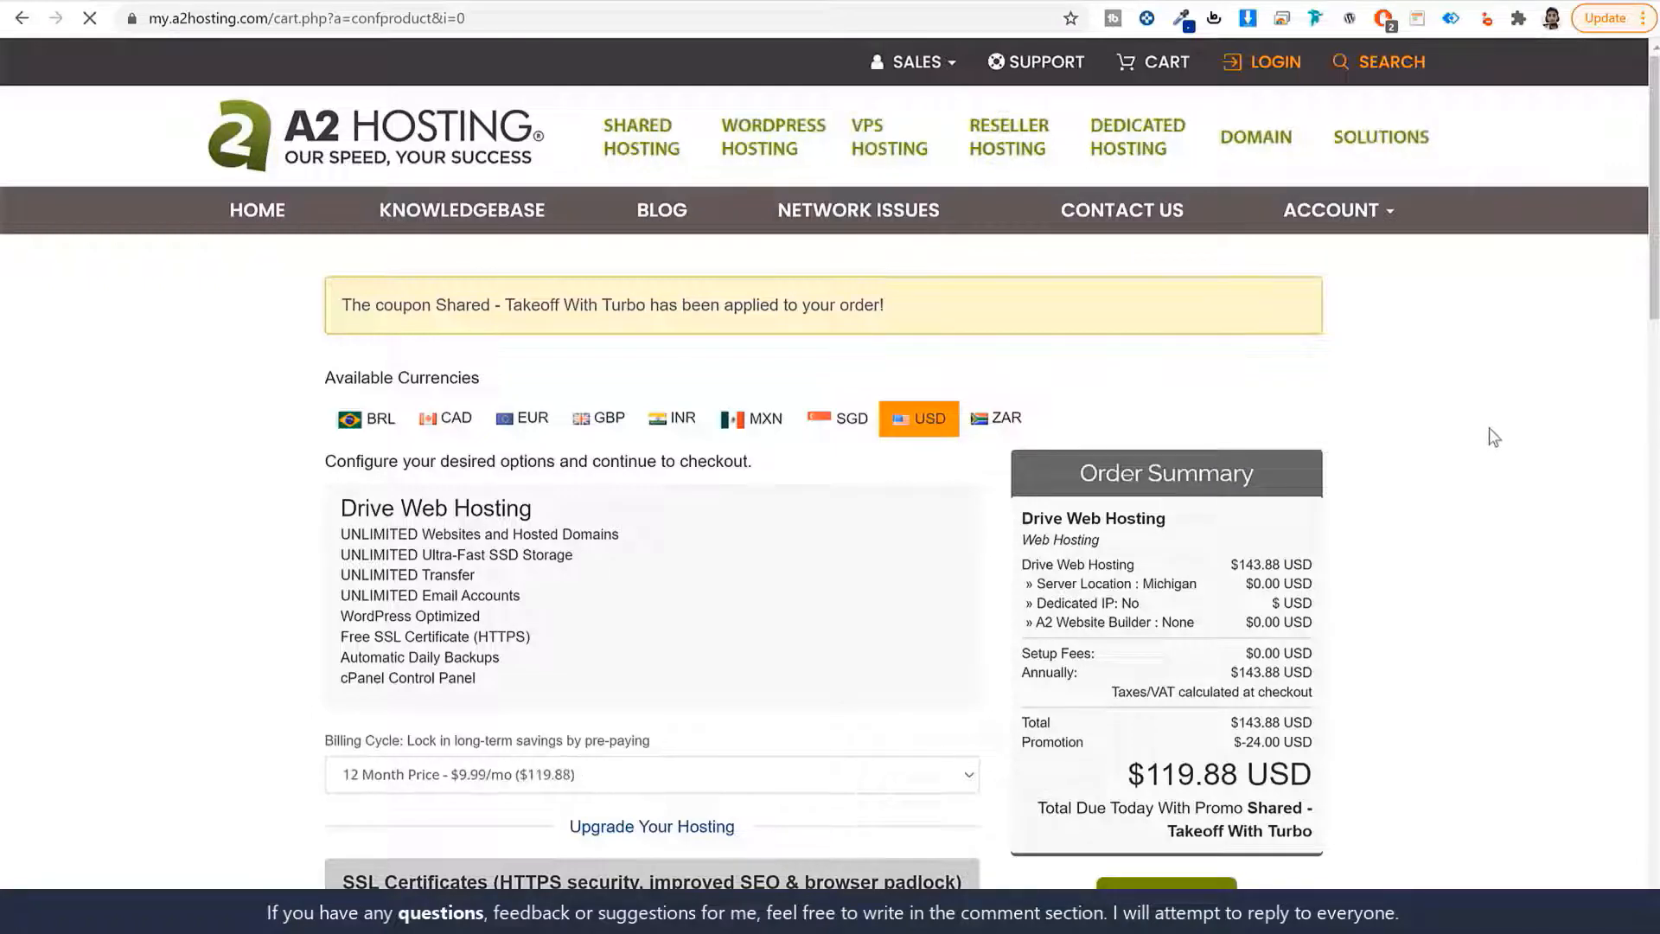
Continue past the Drive options through Review & Checkout ($119.88 due) to the checkout form.
scroll(1487, 428, down, 6)
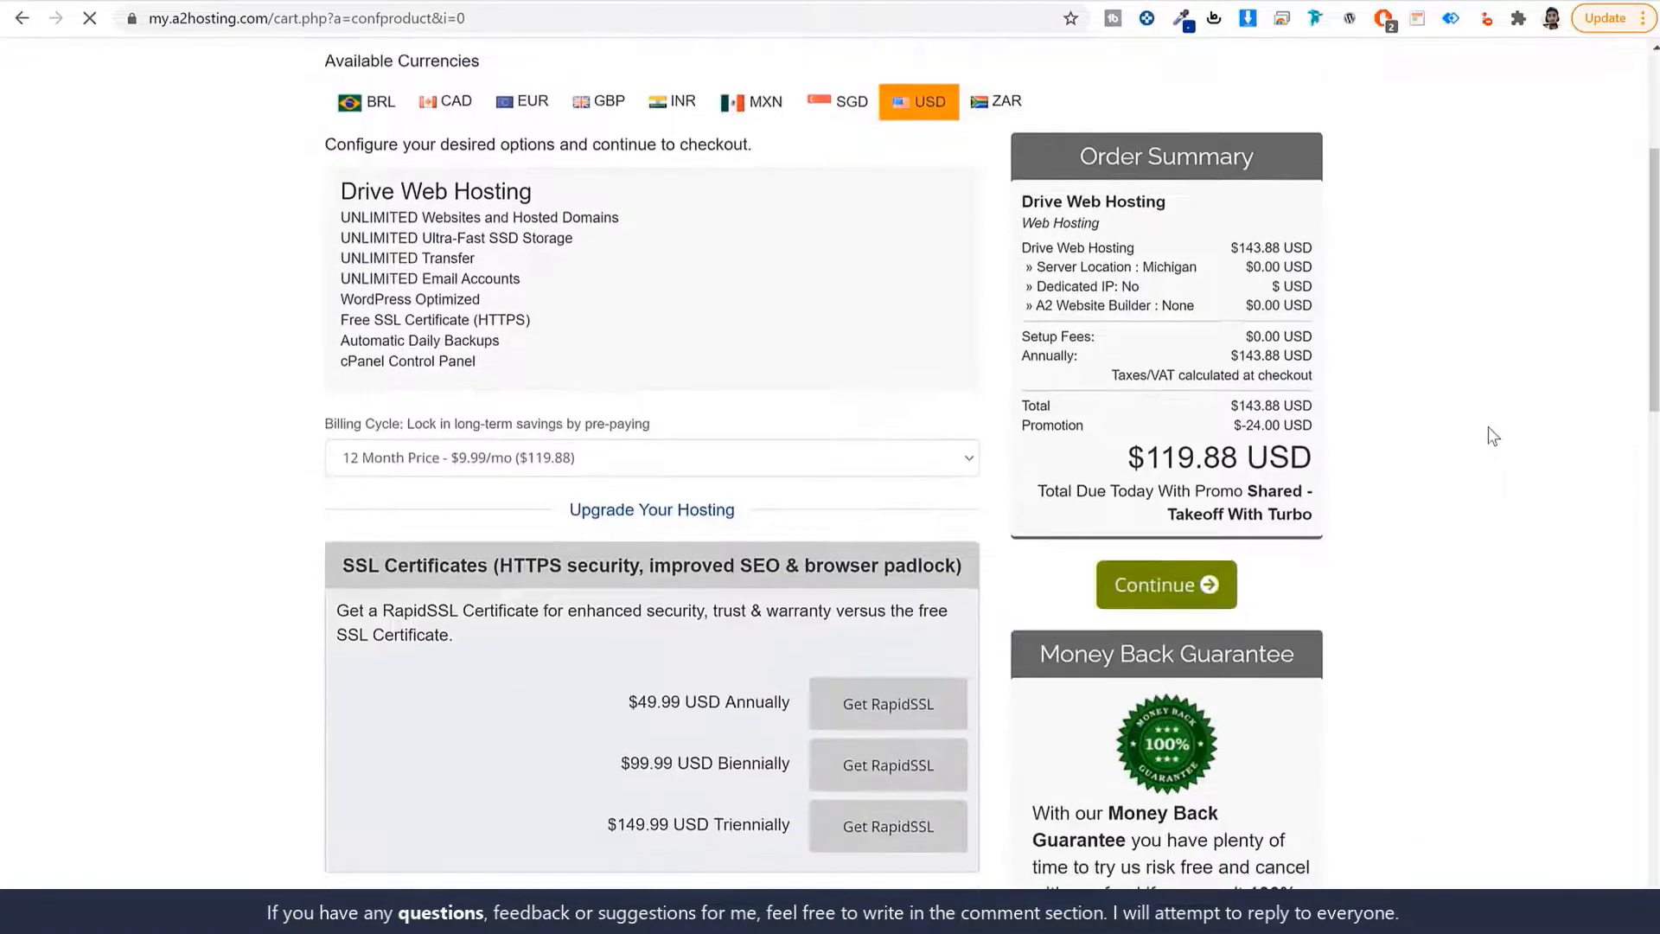
scroll(1471, 492, up, 6)
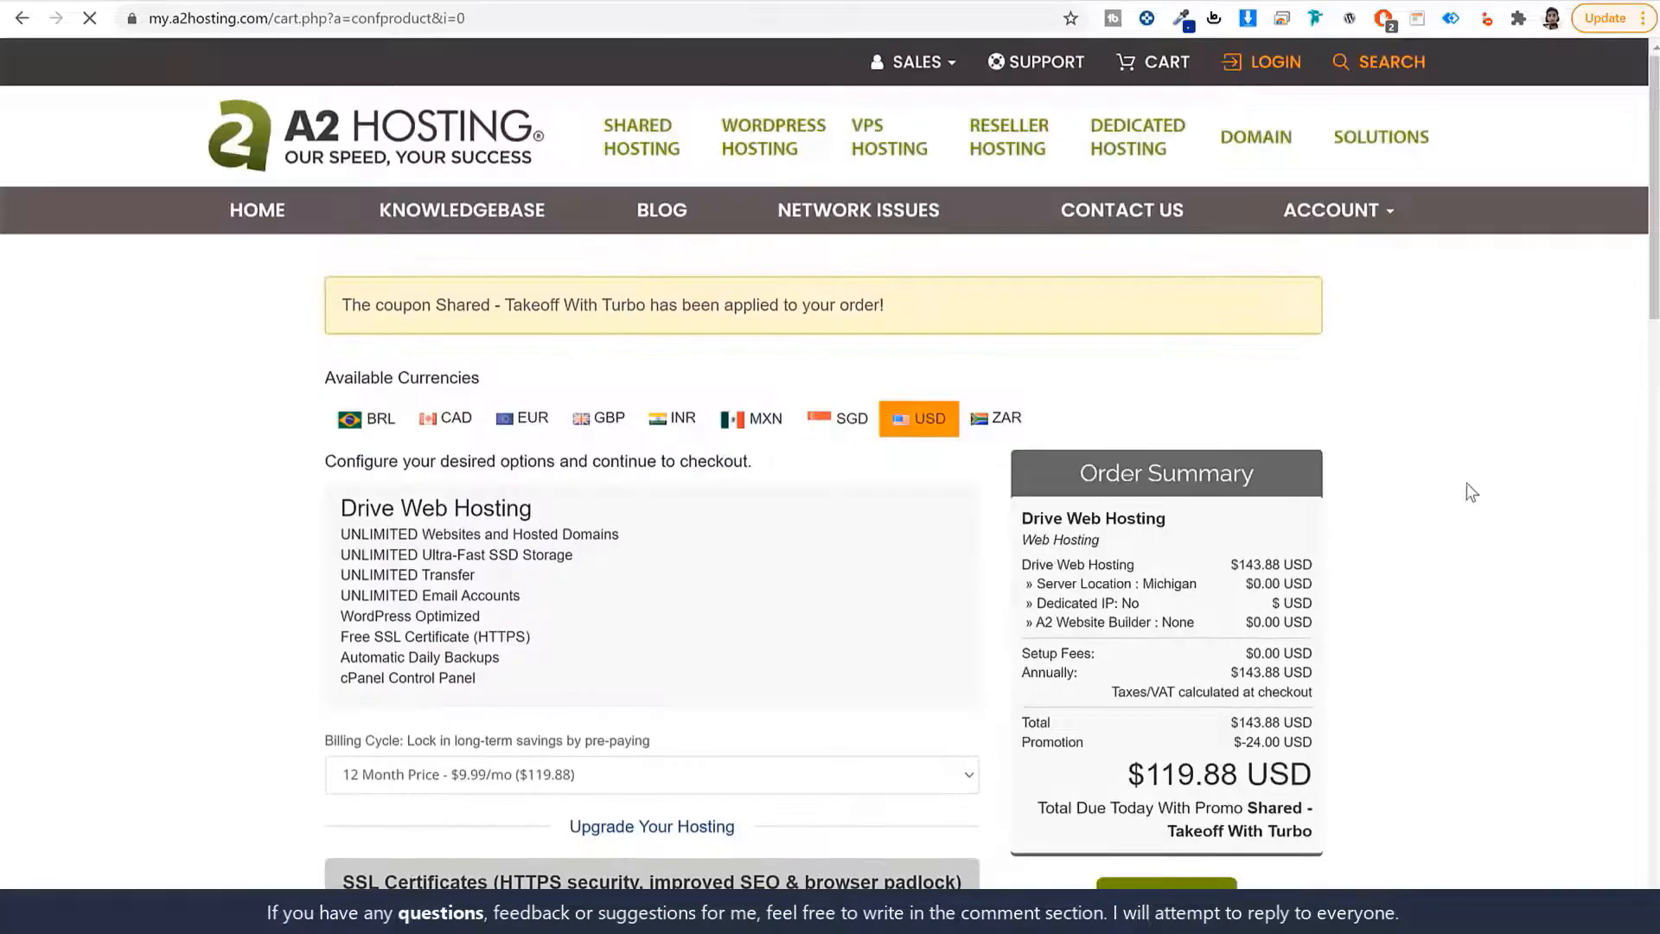
scroll(1466, 482, down, 5)
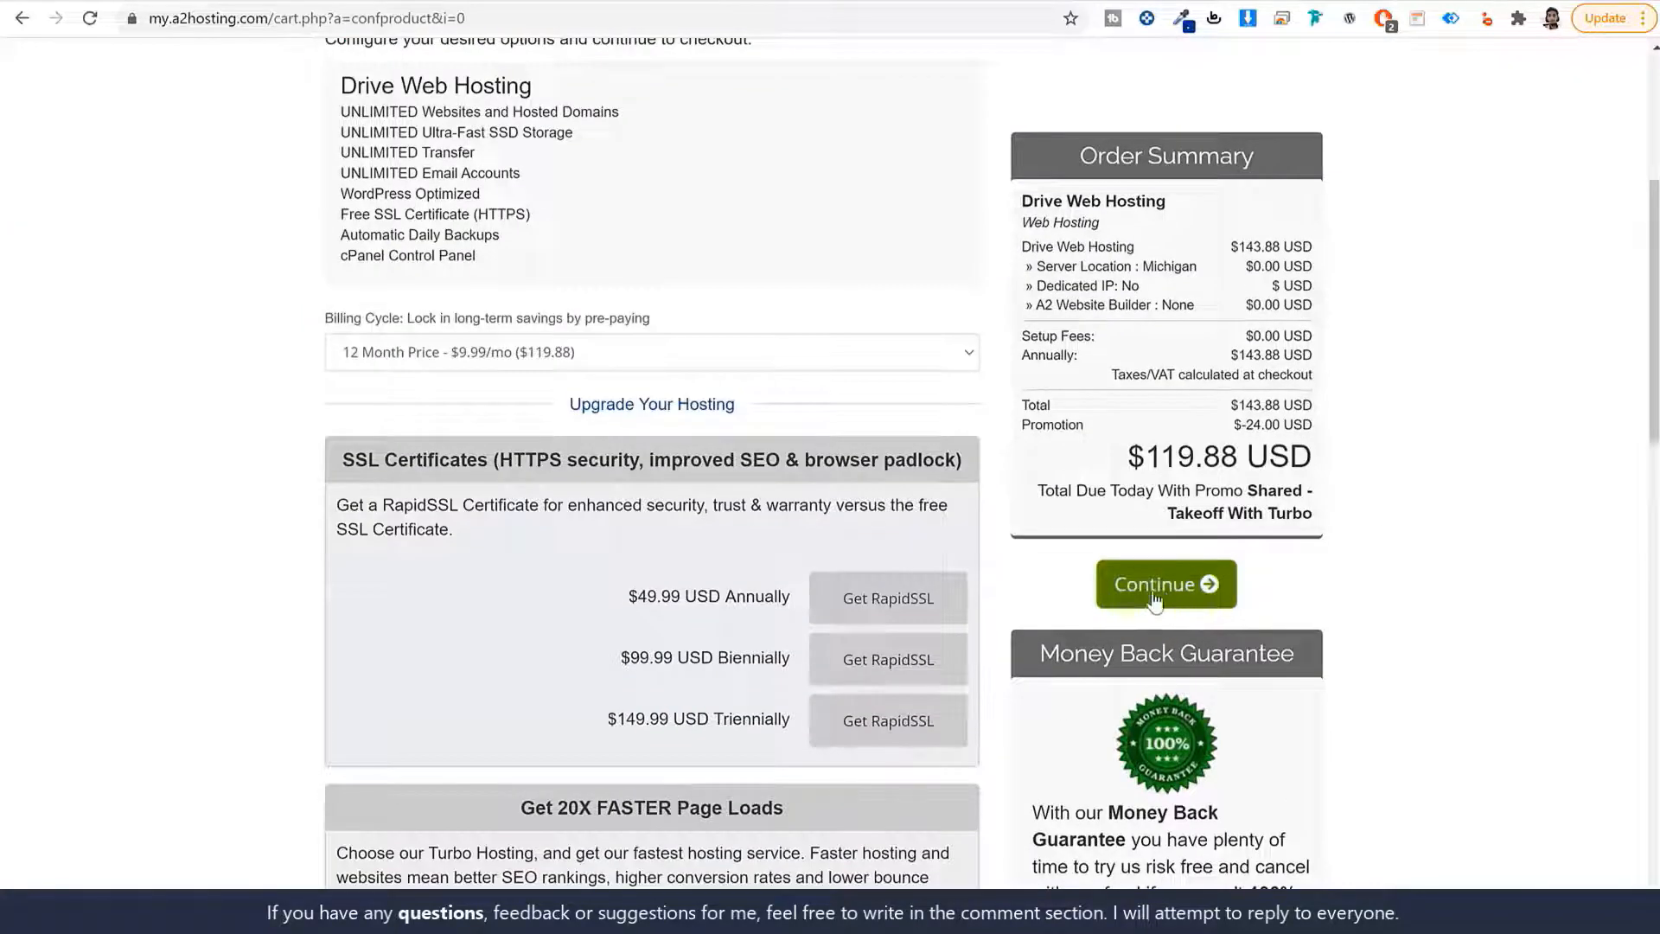
click(1169, 597)
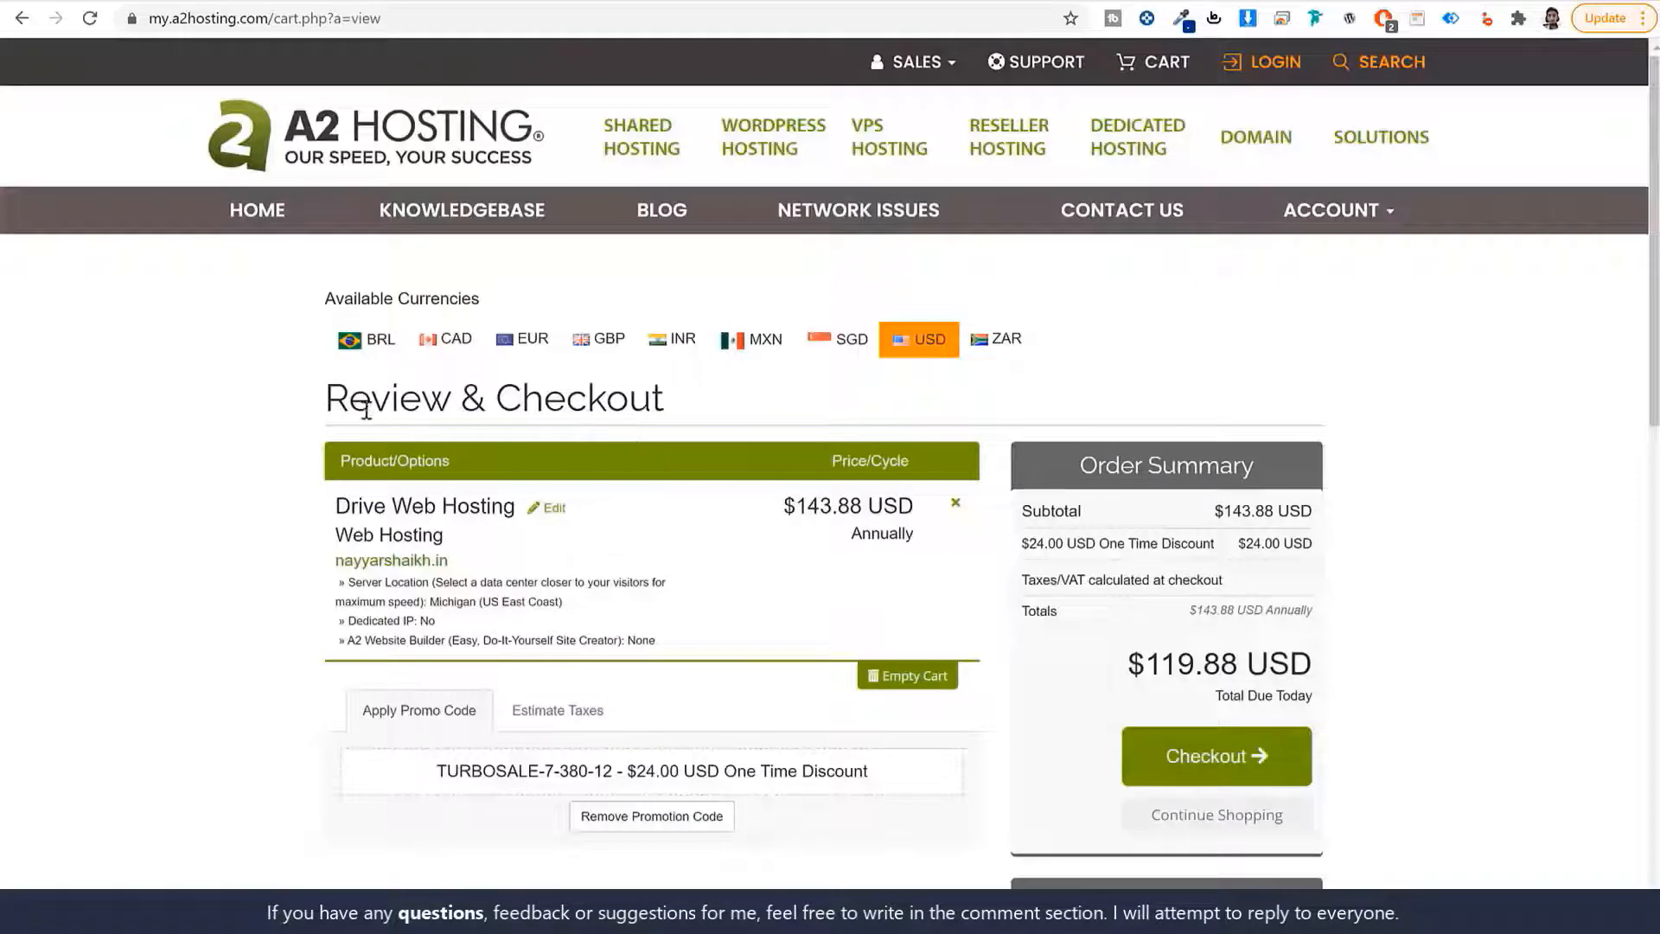
triple_click(366, 409)
click(848, 413)
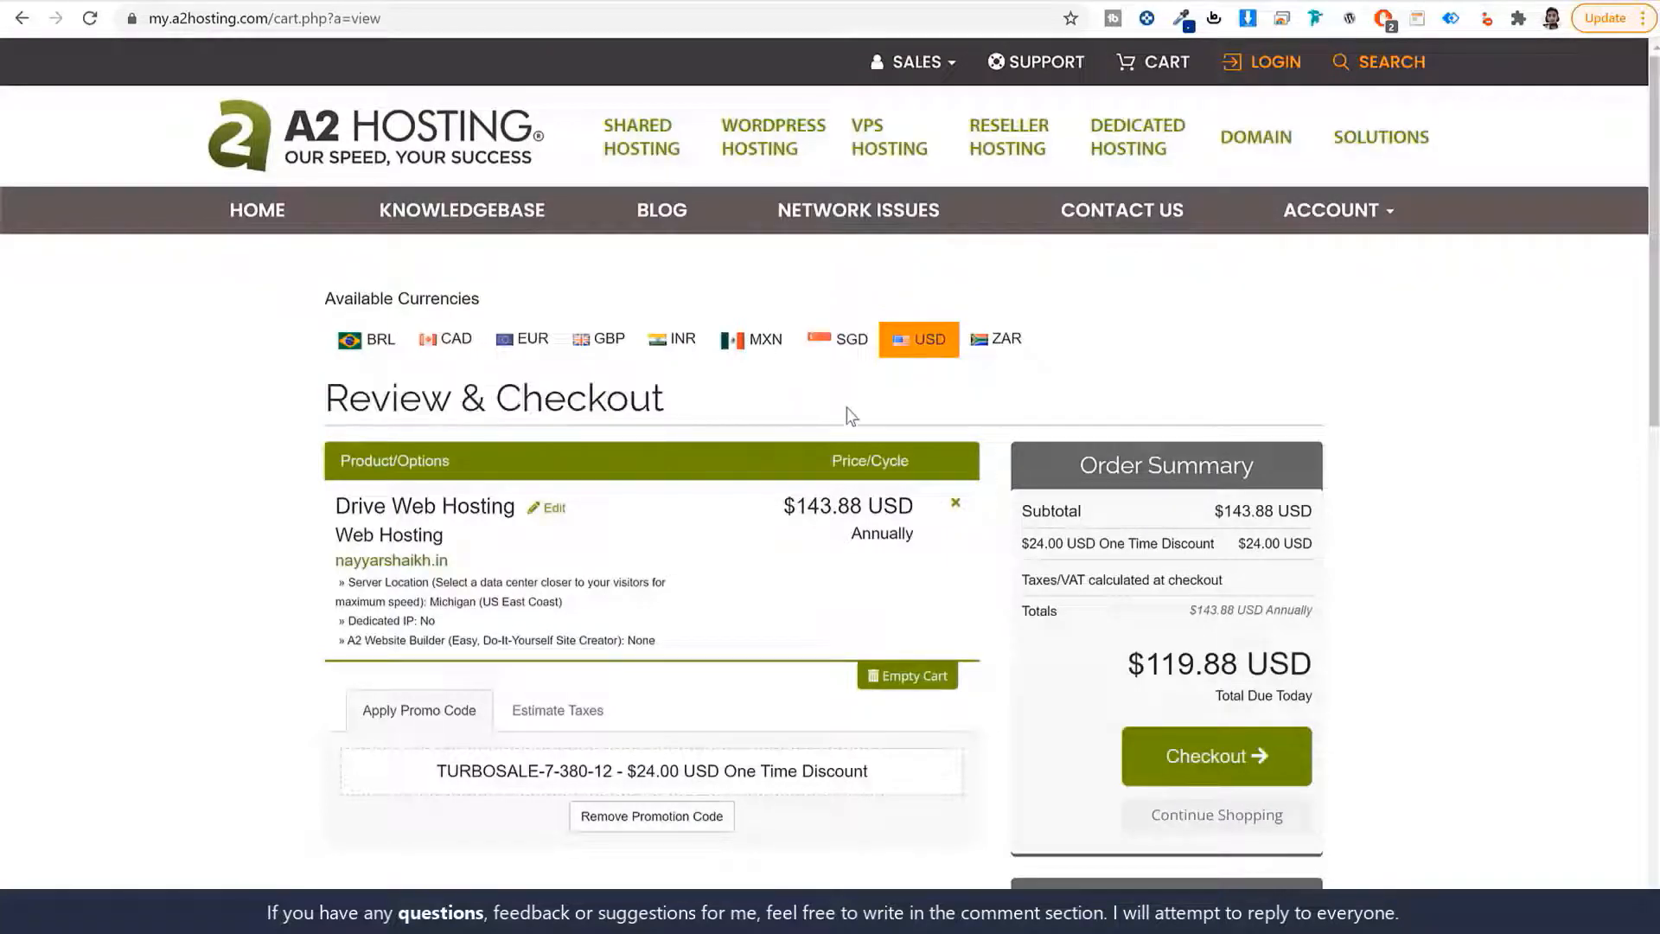
click(1190, 764)
Scroll through the billing details, keeping United States as the billing country.
scroll(1426, 536, down, 2)
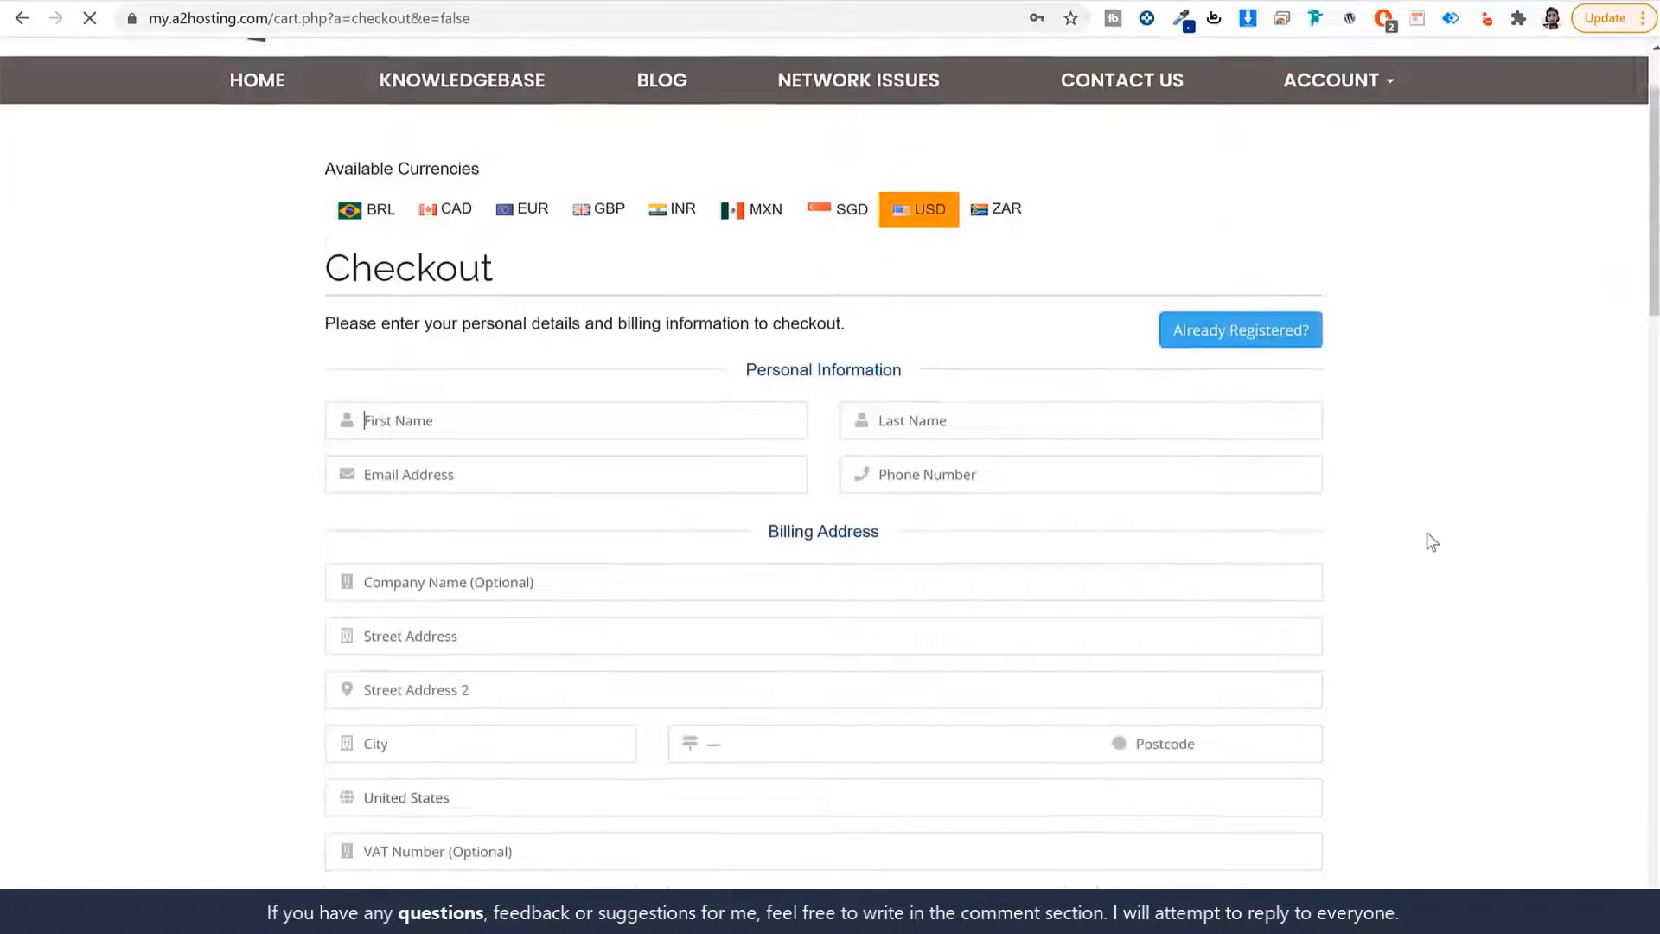
scroll(1426, 533, down, 1)
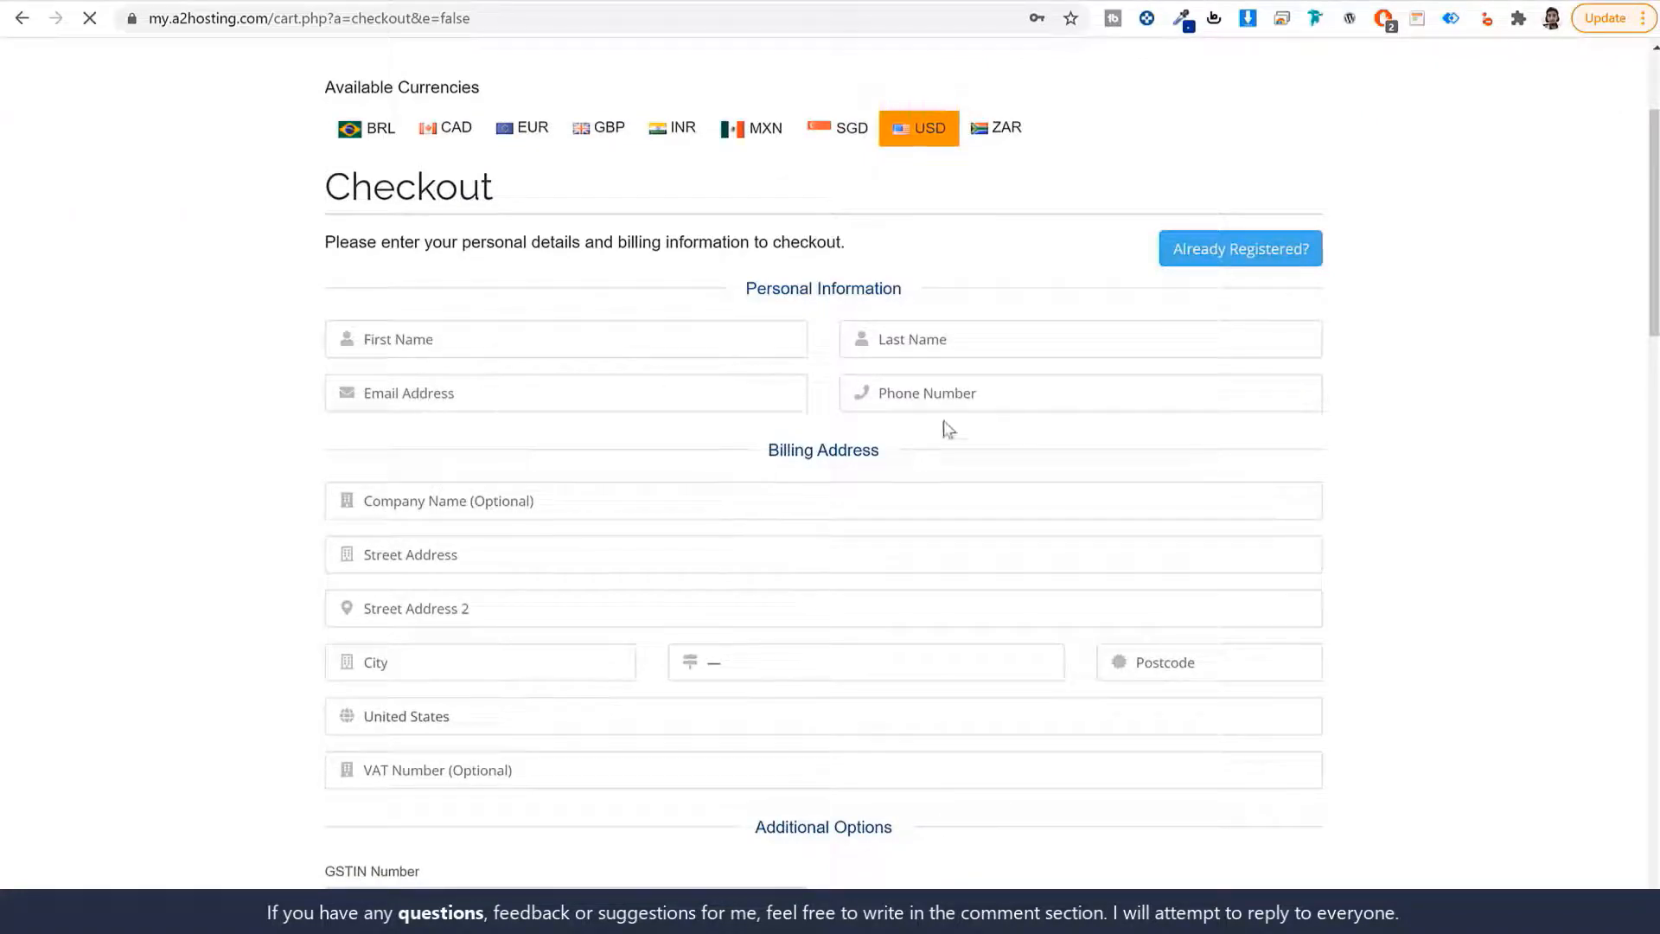
scroll(803, 455, down, 4)
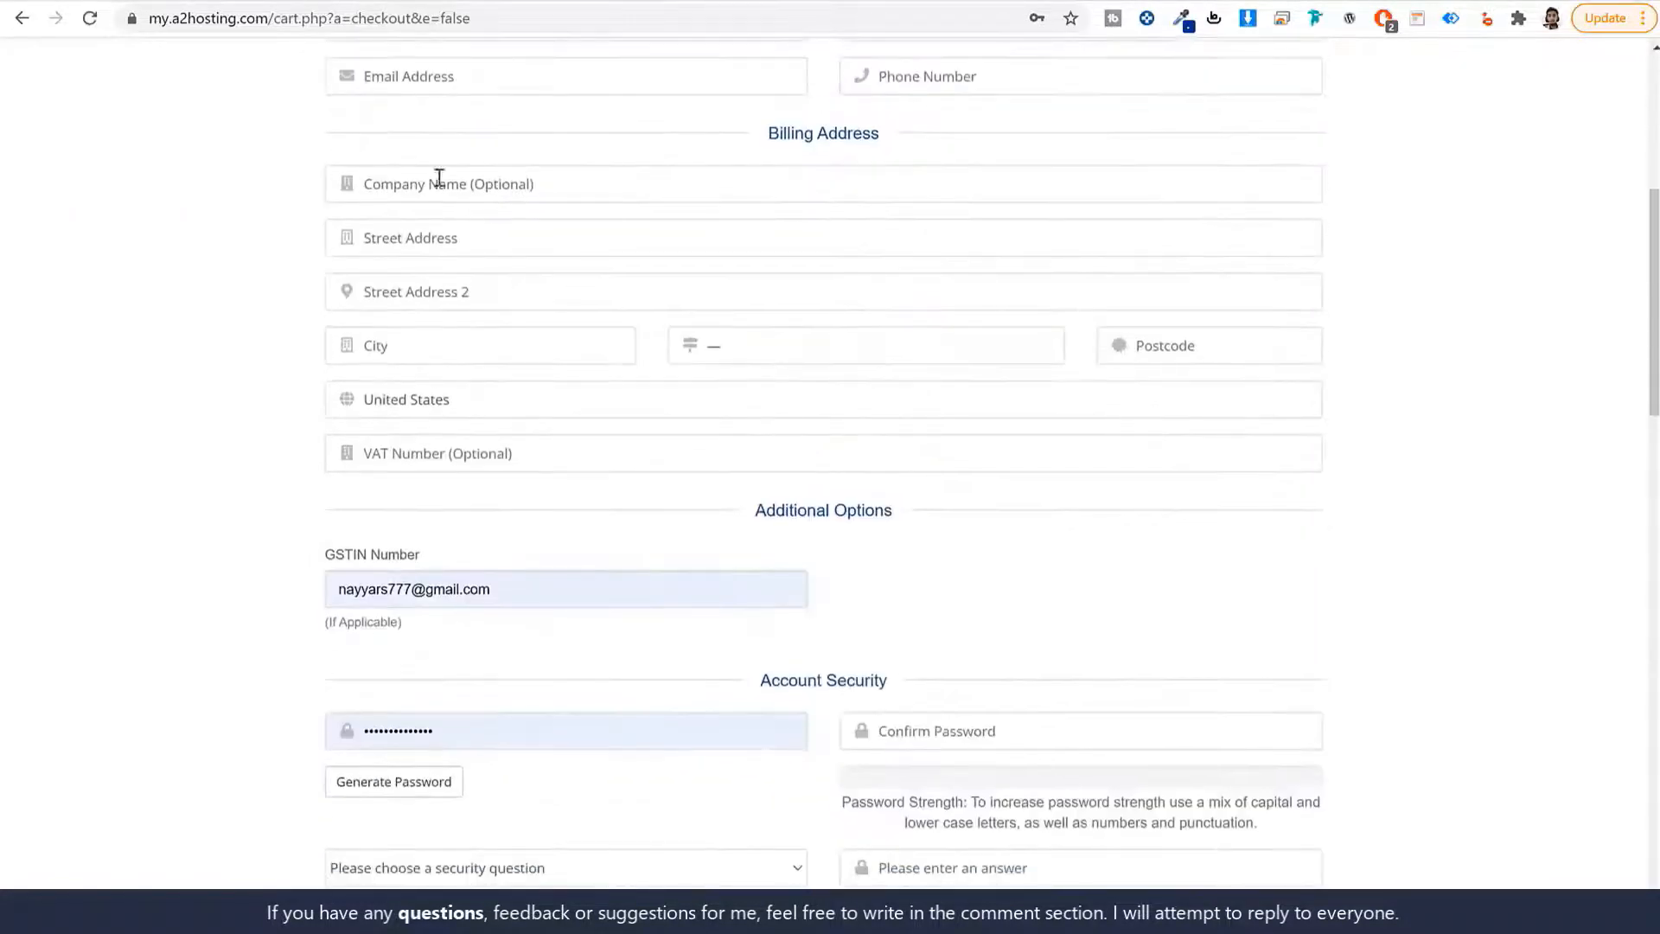
click(475, 403)
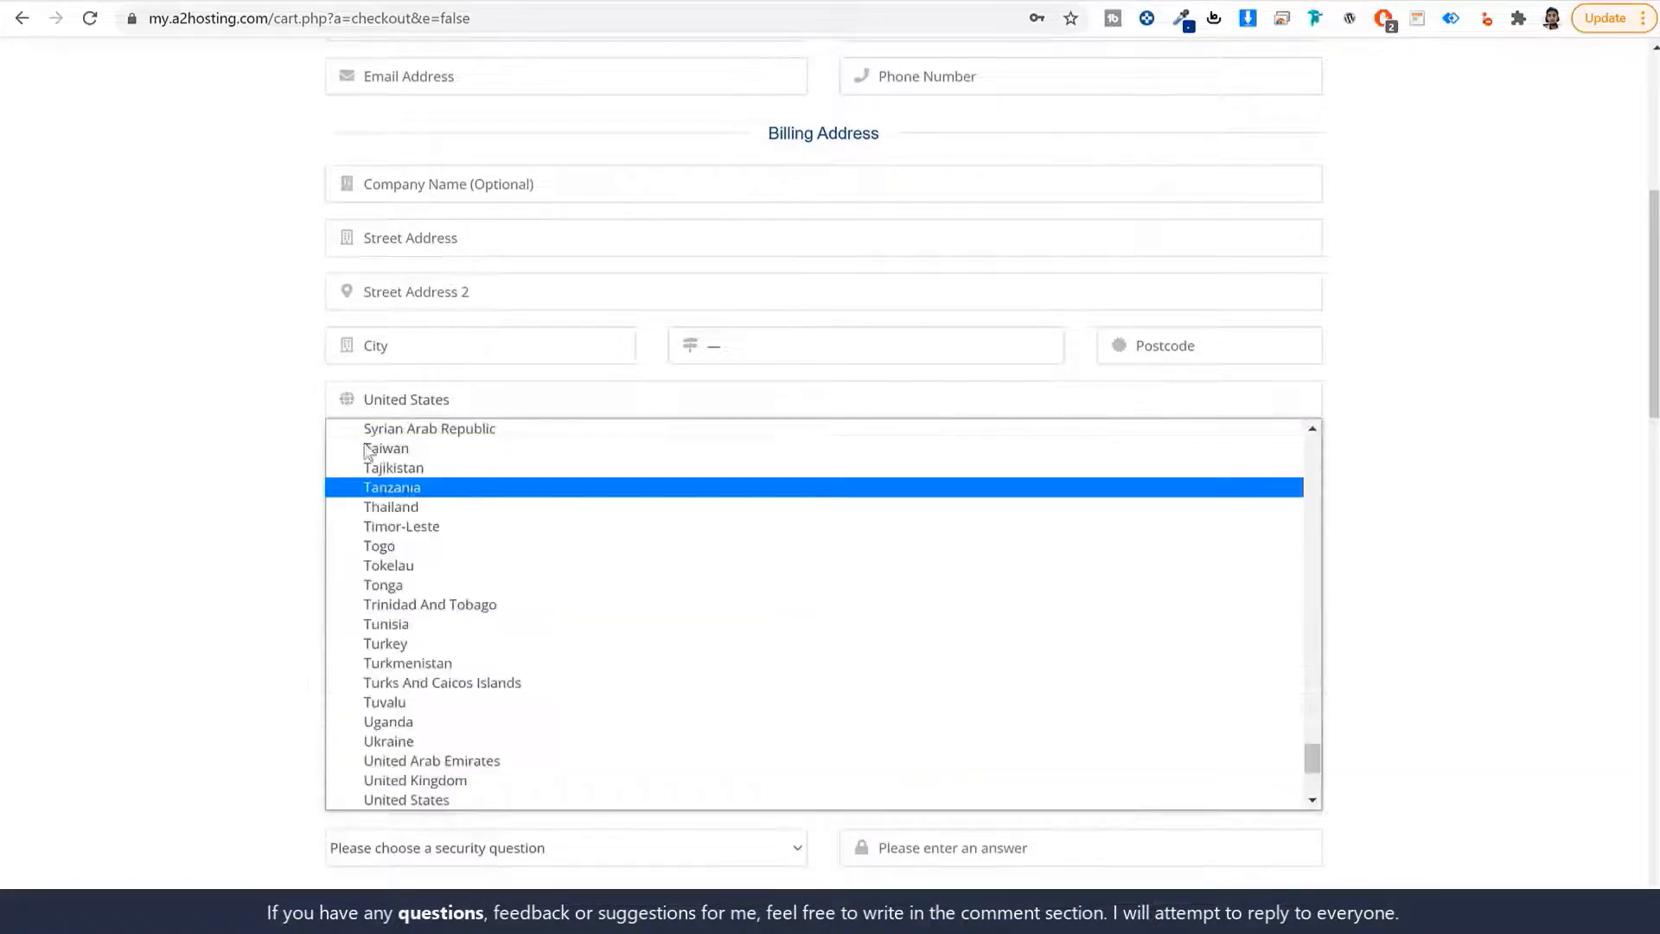
click(476, 403)
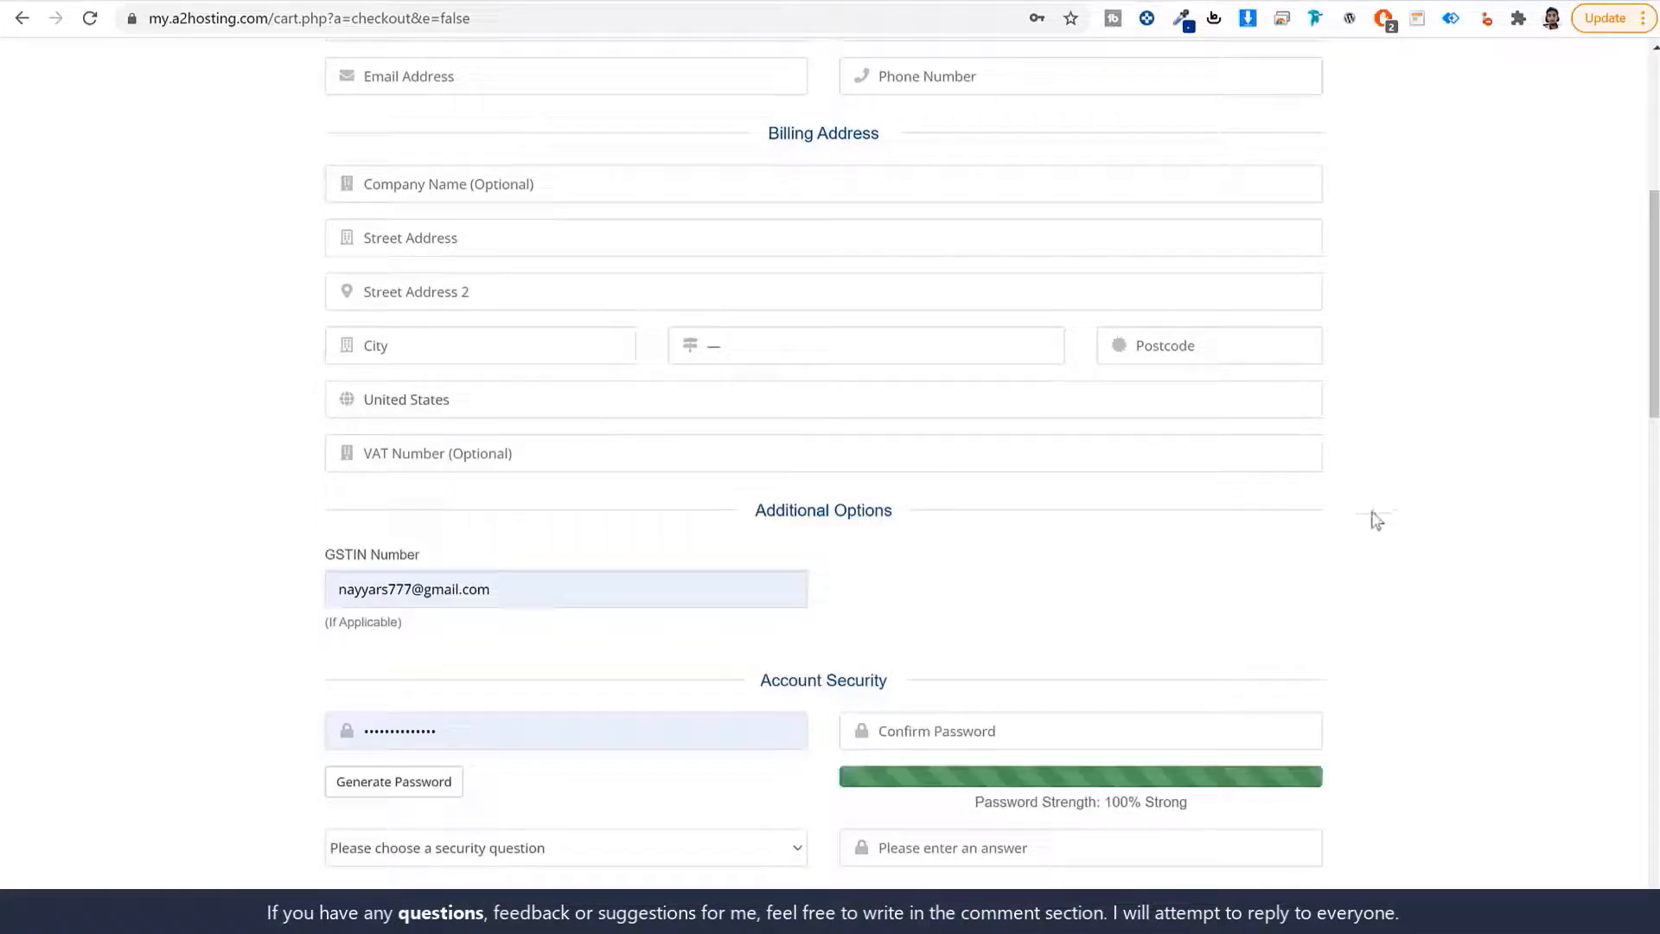
Check the account password and confirmation fields, then scroll down to the payment methods.
scroll(1374, 519, down, 4)
double_click(547, 420)
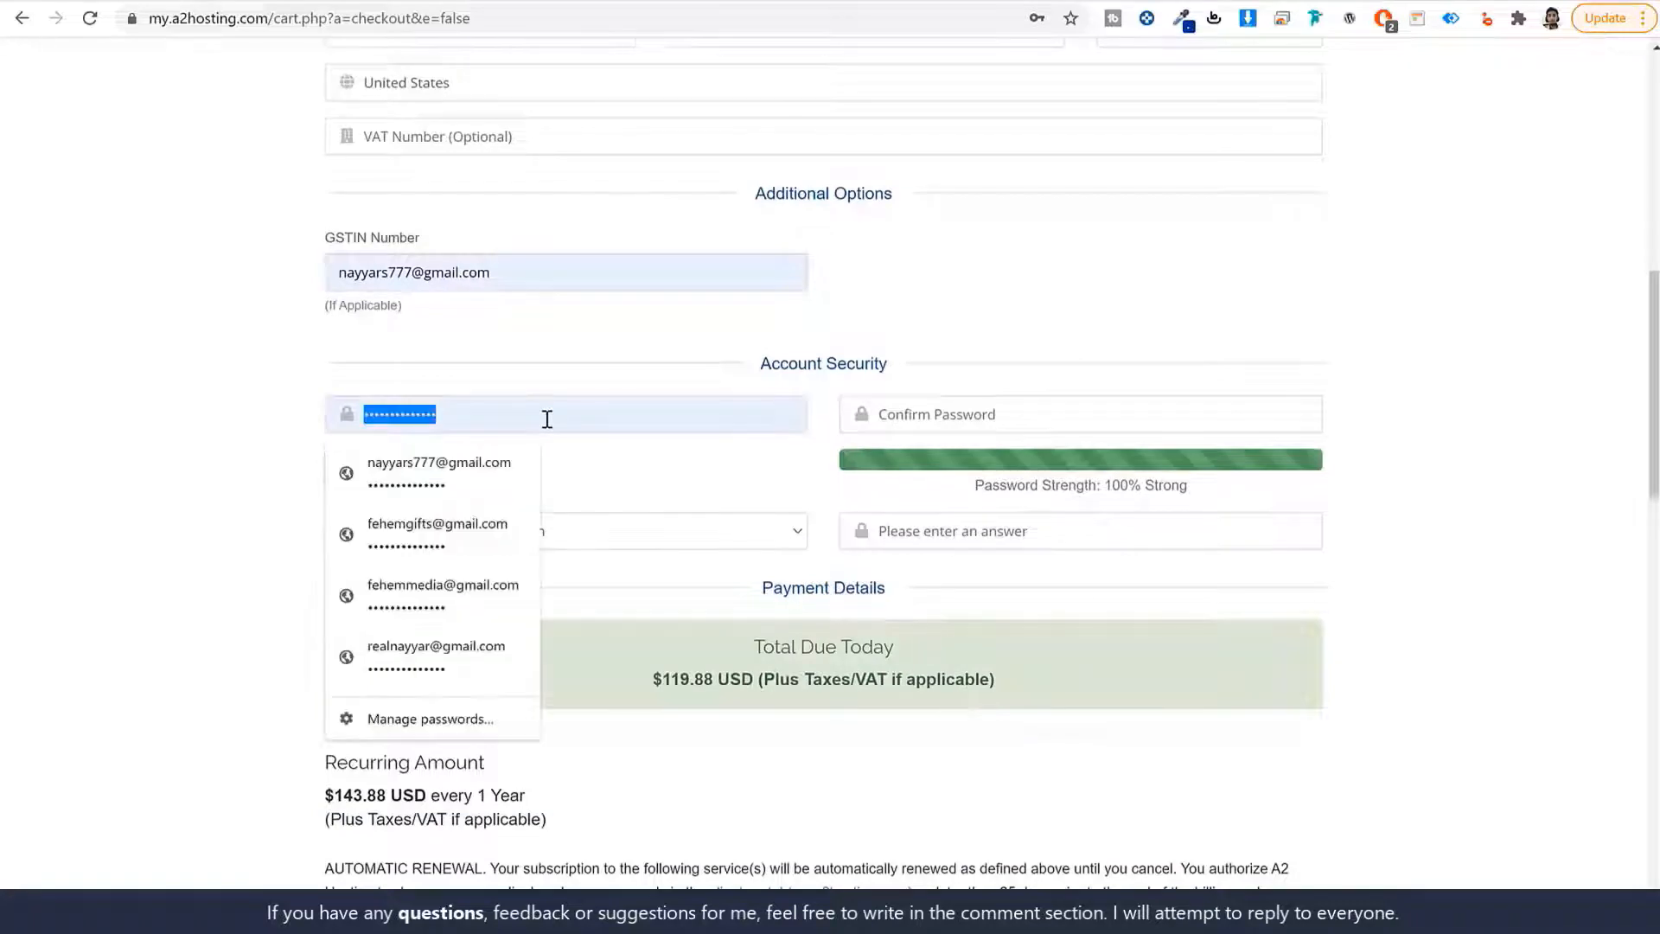
click(681, 427)
click(1053, 412)
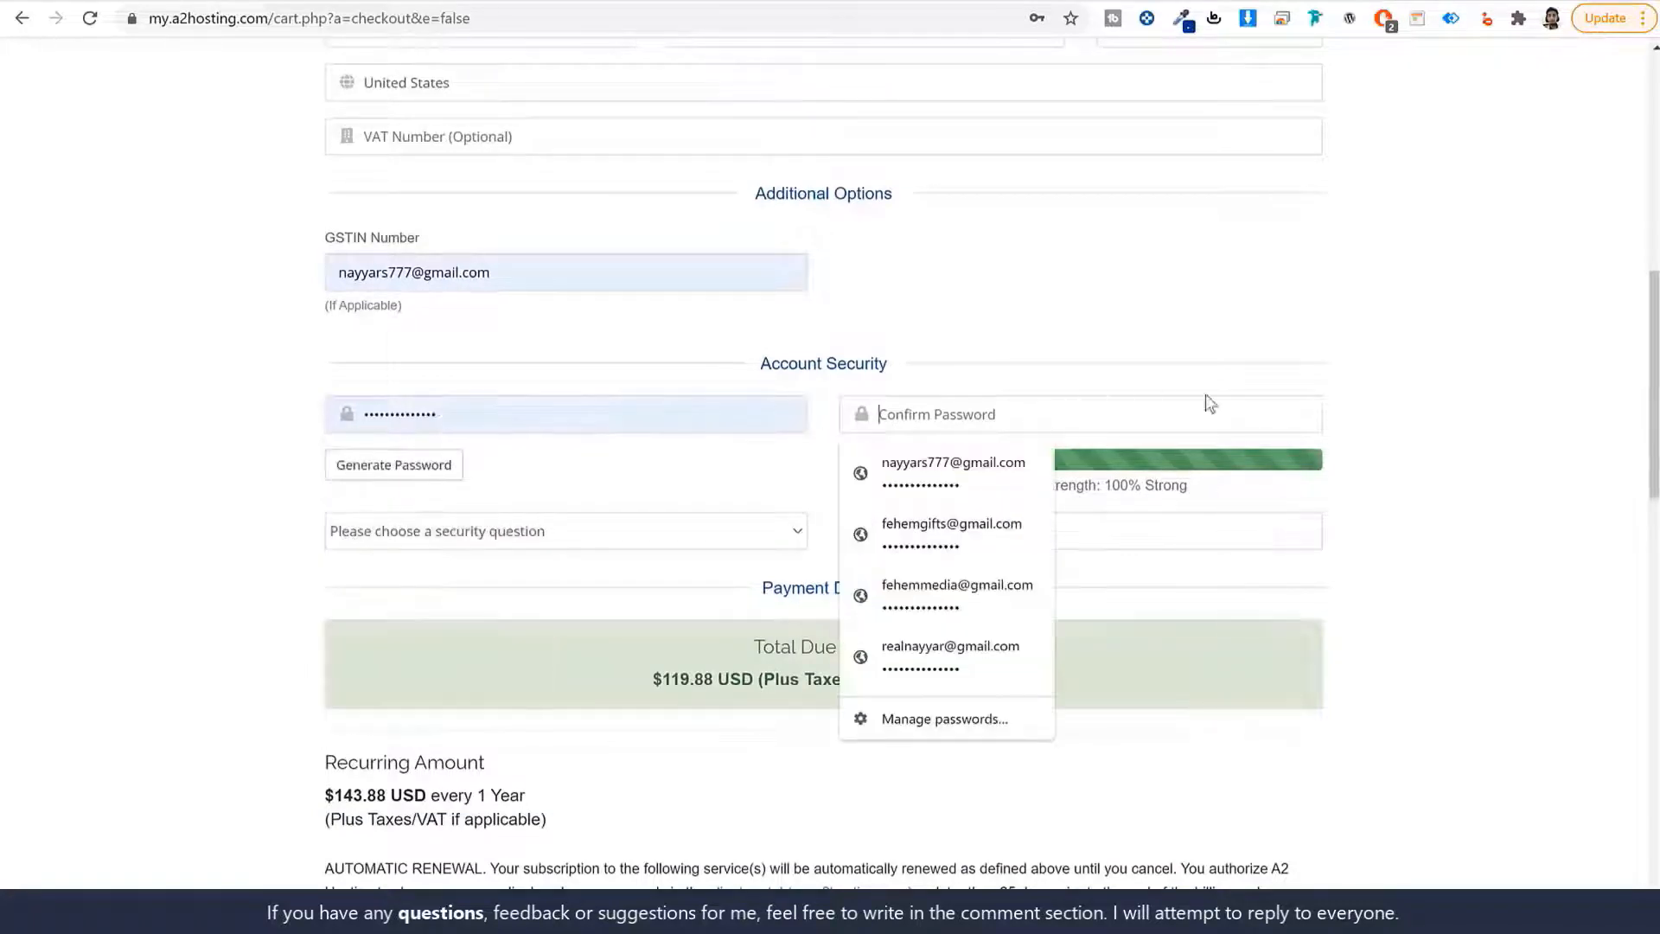
click(1373, 394)
scroll(1373, 456, up, 6)
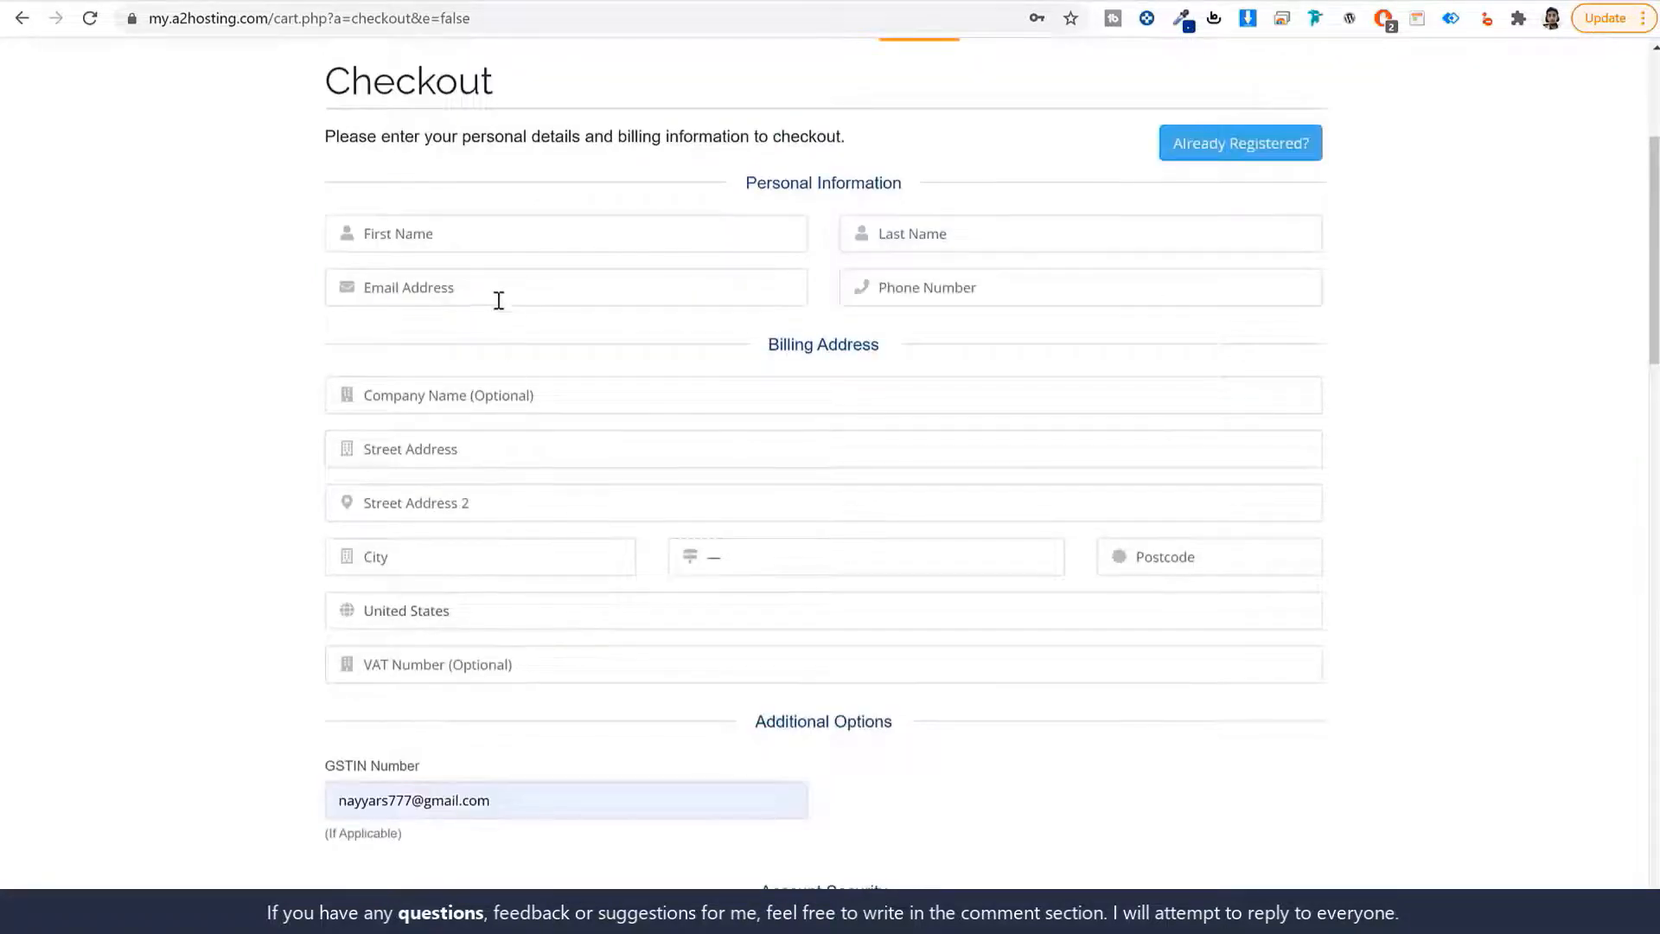
scroll(593, 434, down, 5)
click(515, 404)
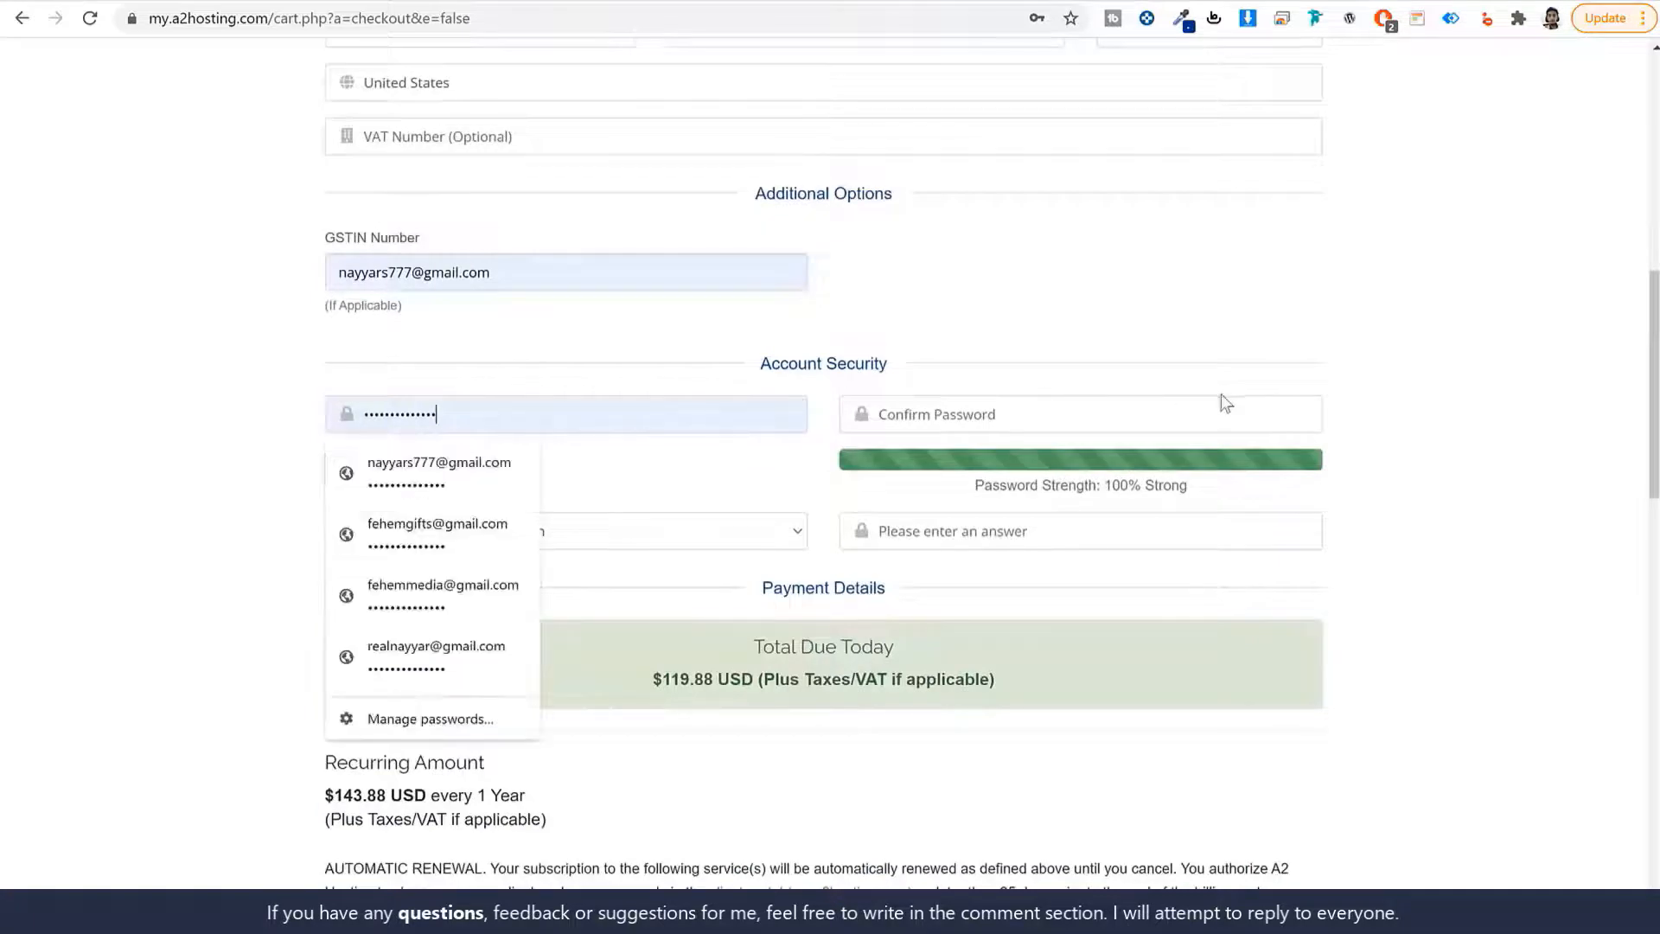
click(1404, 361)
scroll(1410, 398, up, 5)
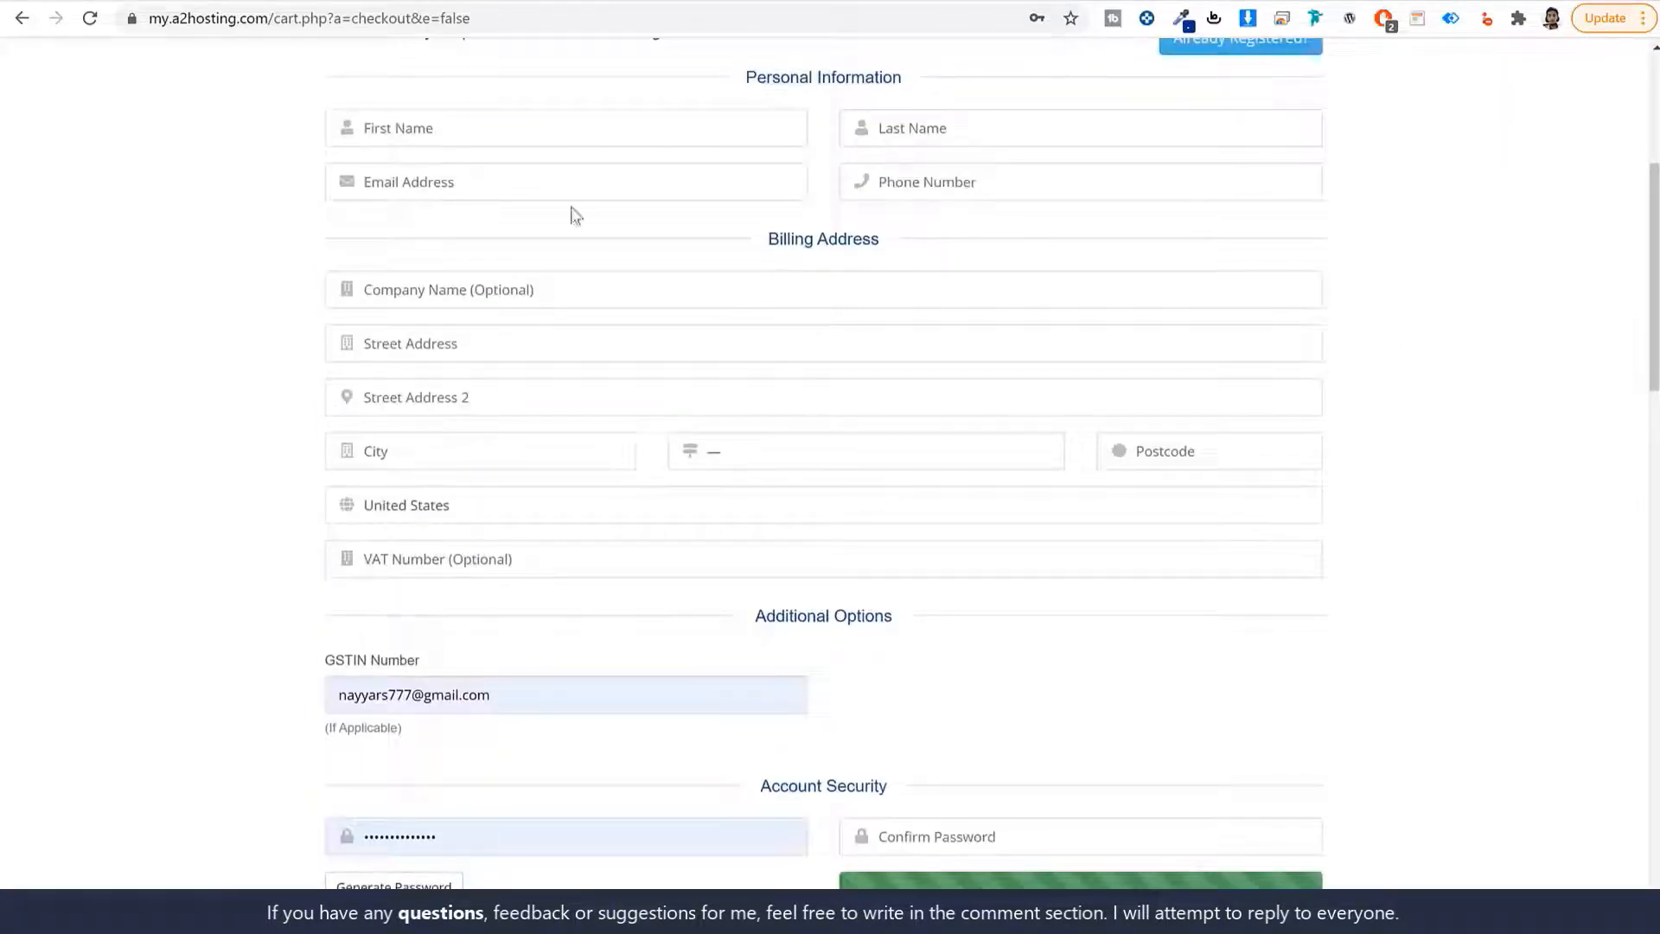
scroll(464, 233, down, 6)
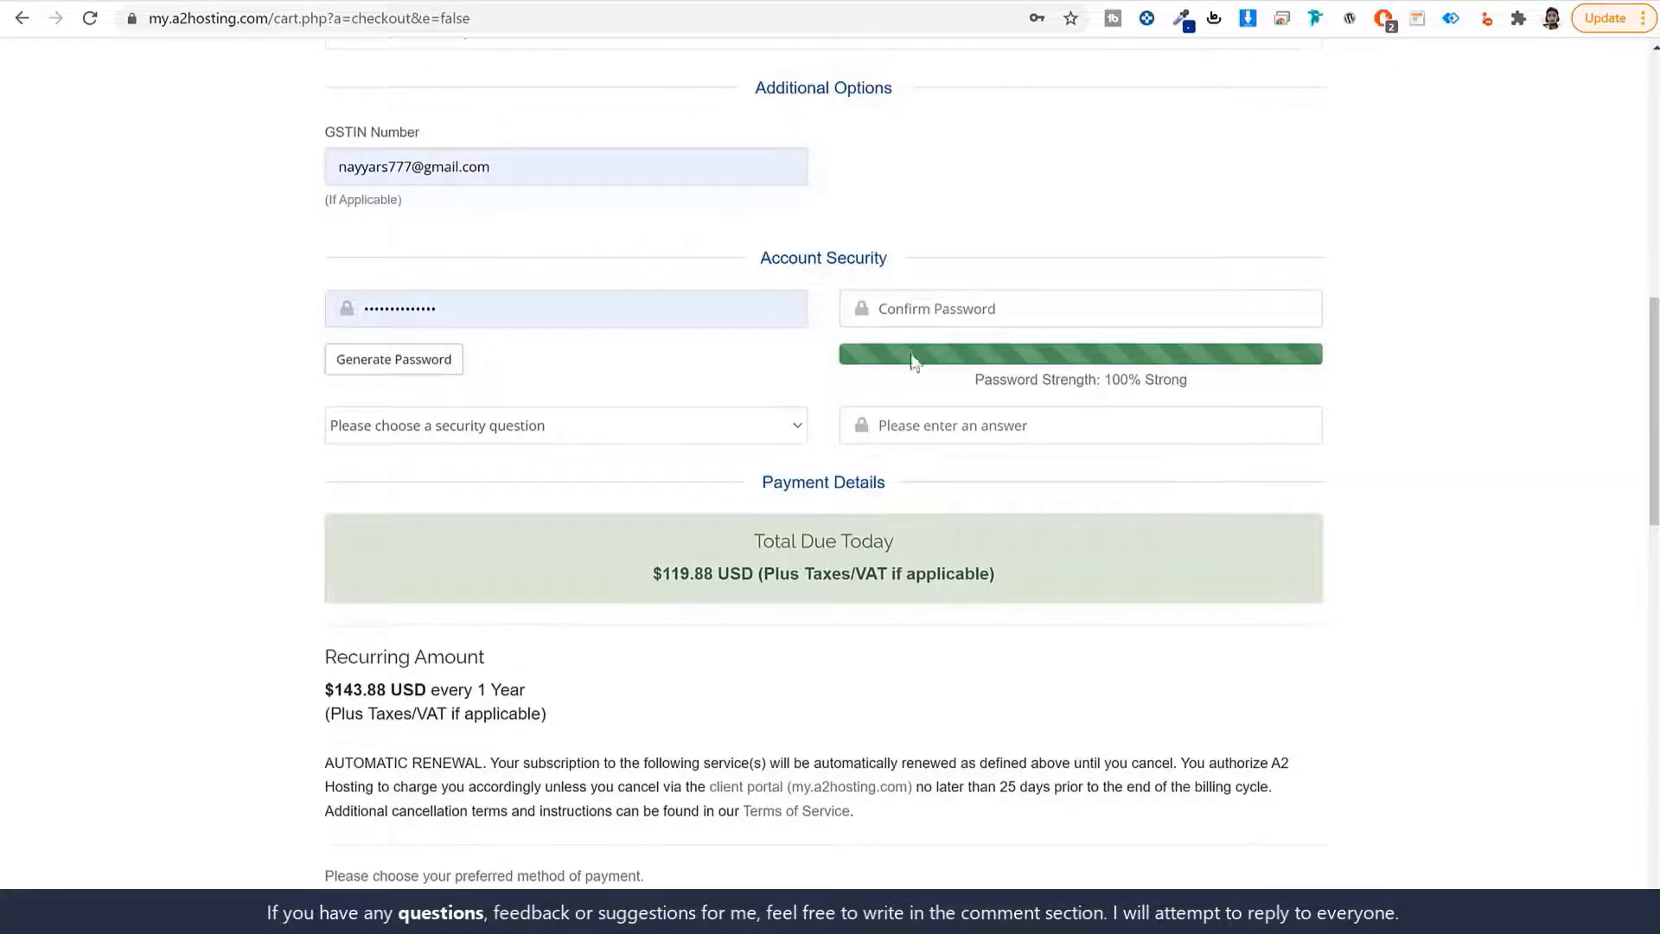
scroll(915, 361, down, 8)
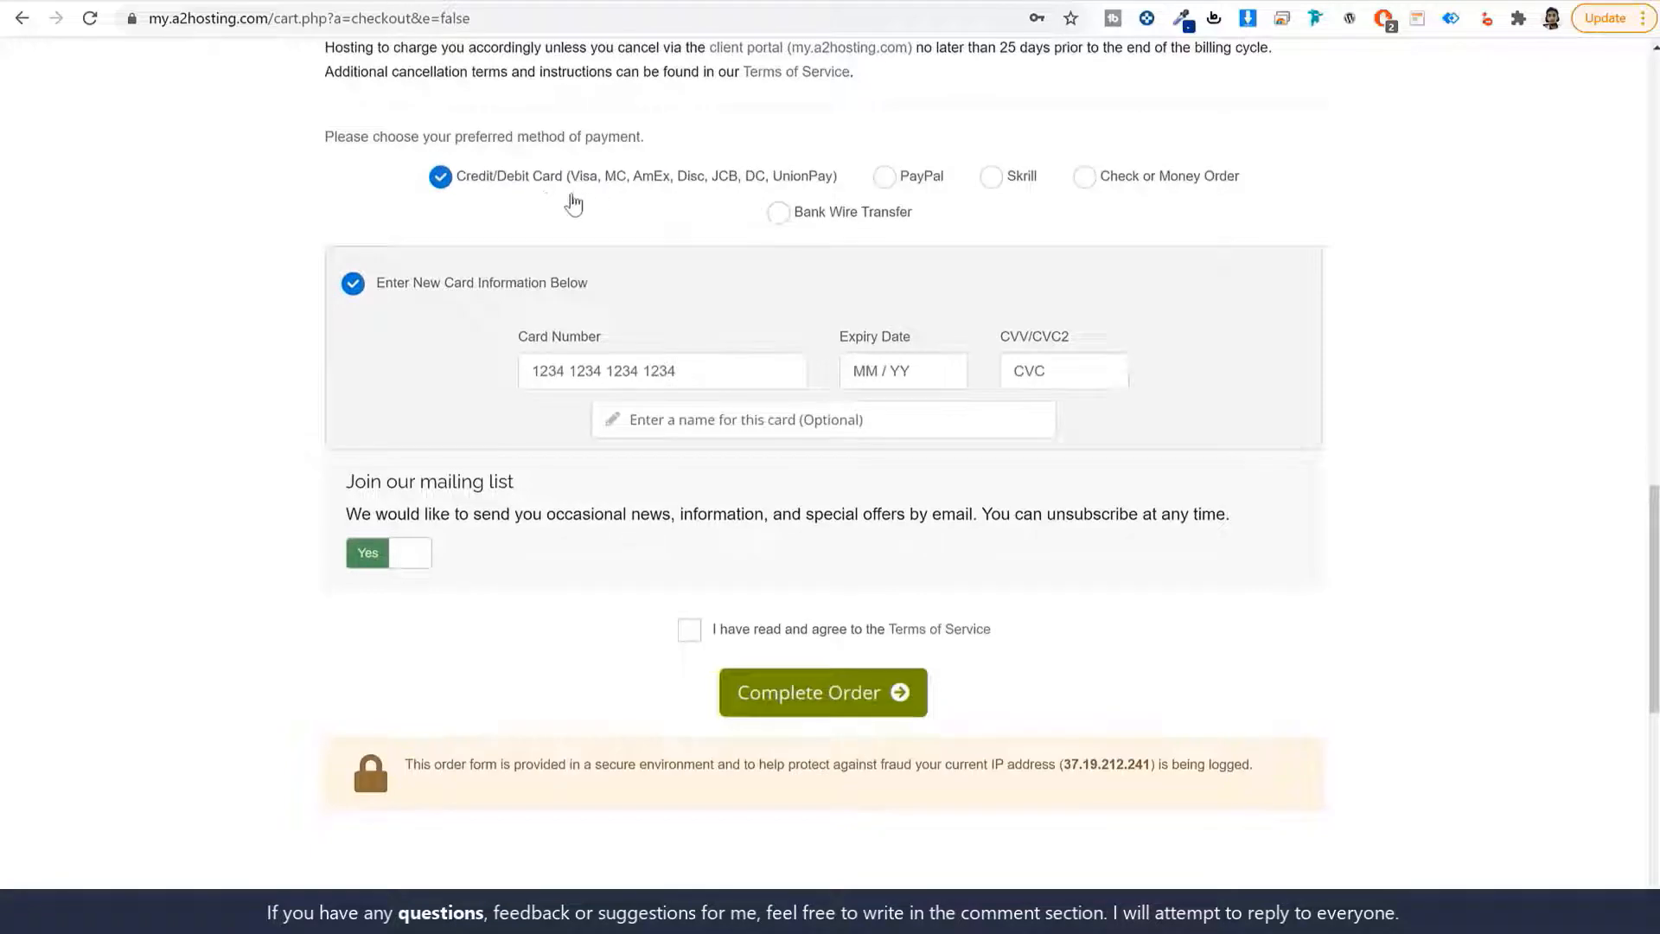
Try PayPal, Skrill and Bank Wire, then settle on Credit/Debit Card payment.
click(883, 176)
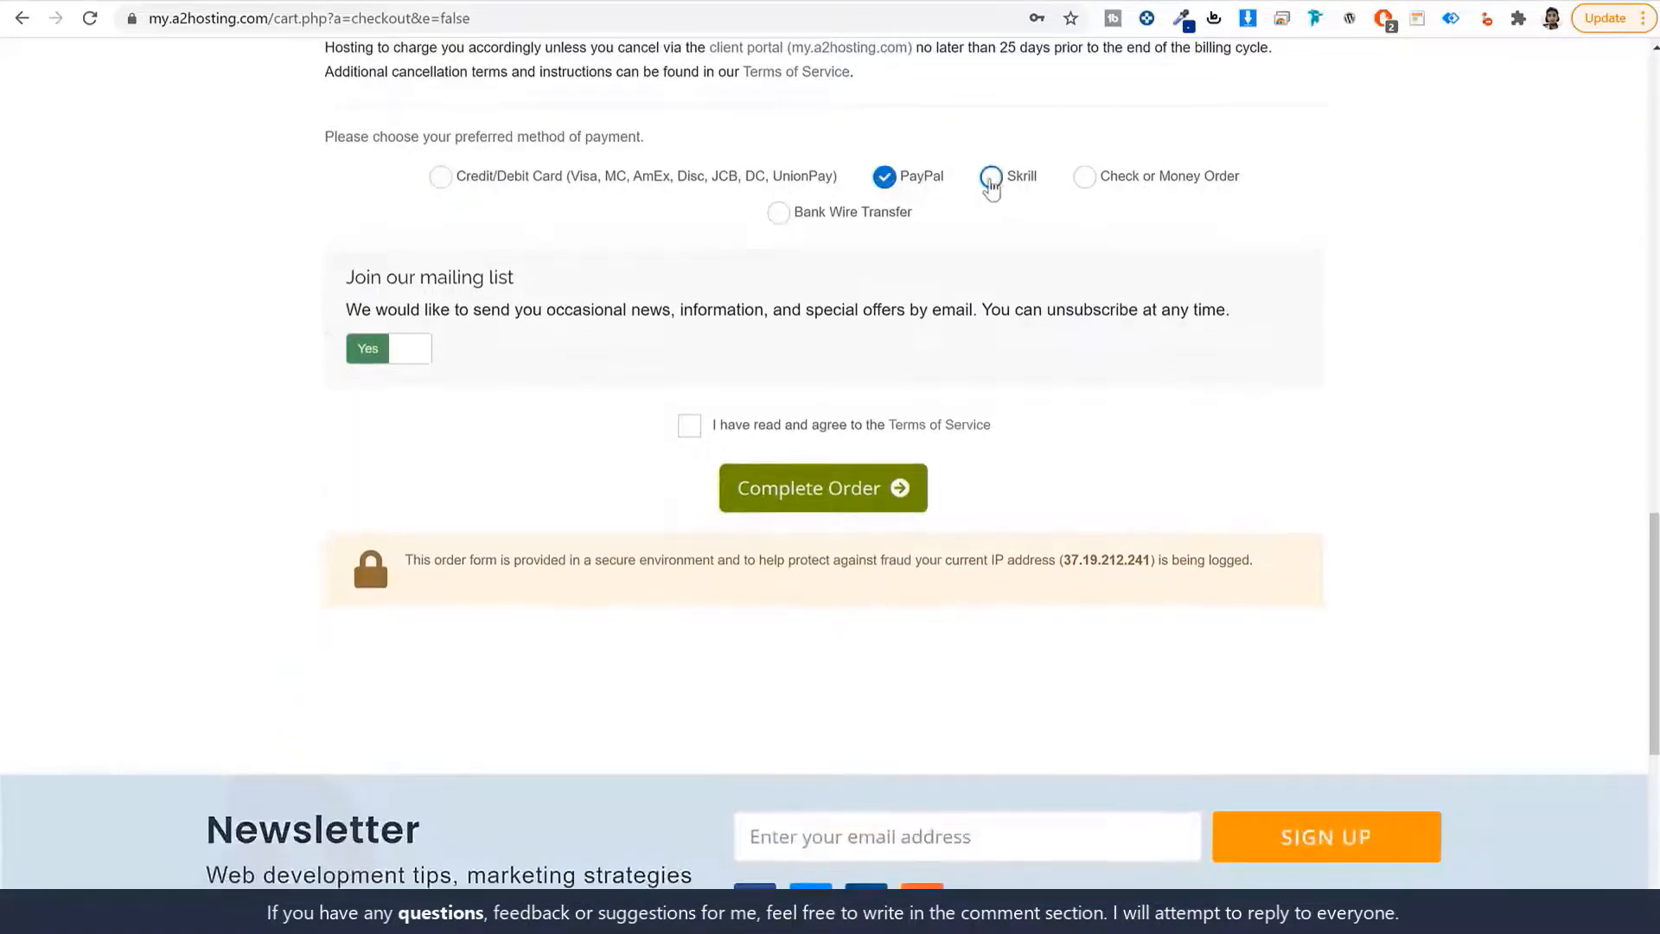
click(991, 181)
click(778, 216)
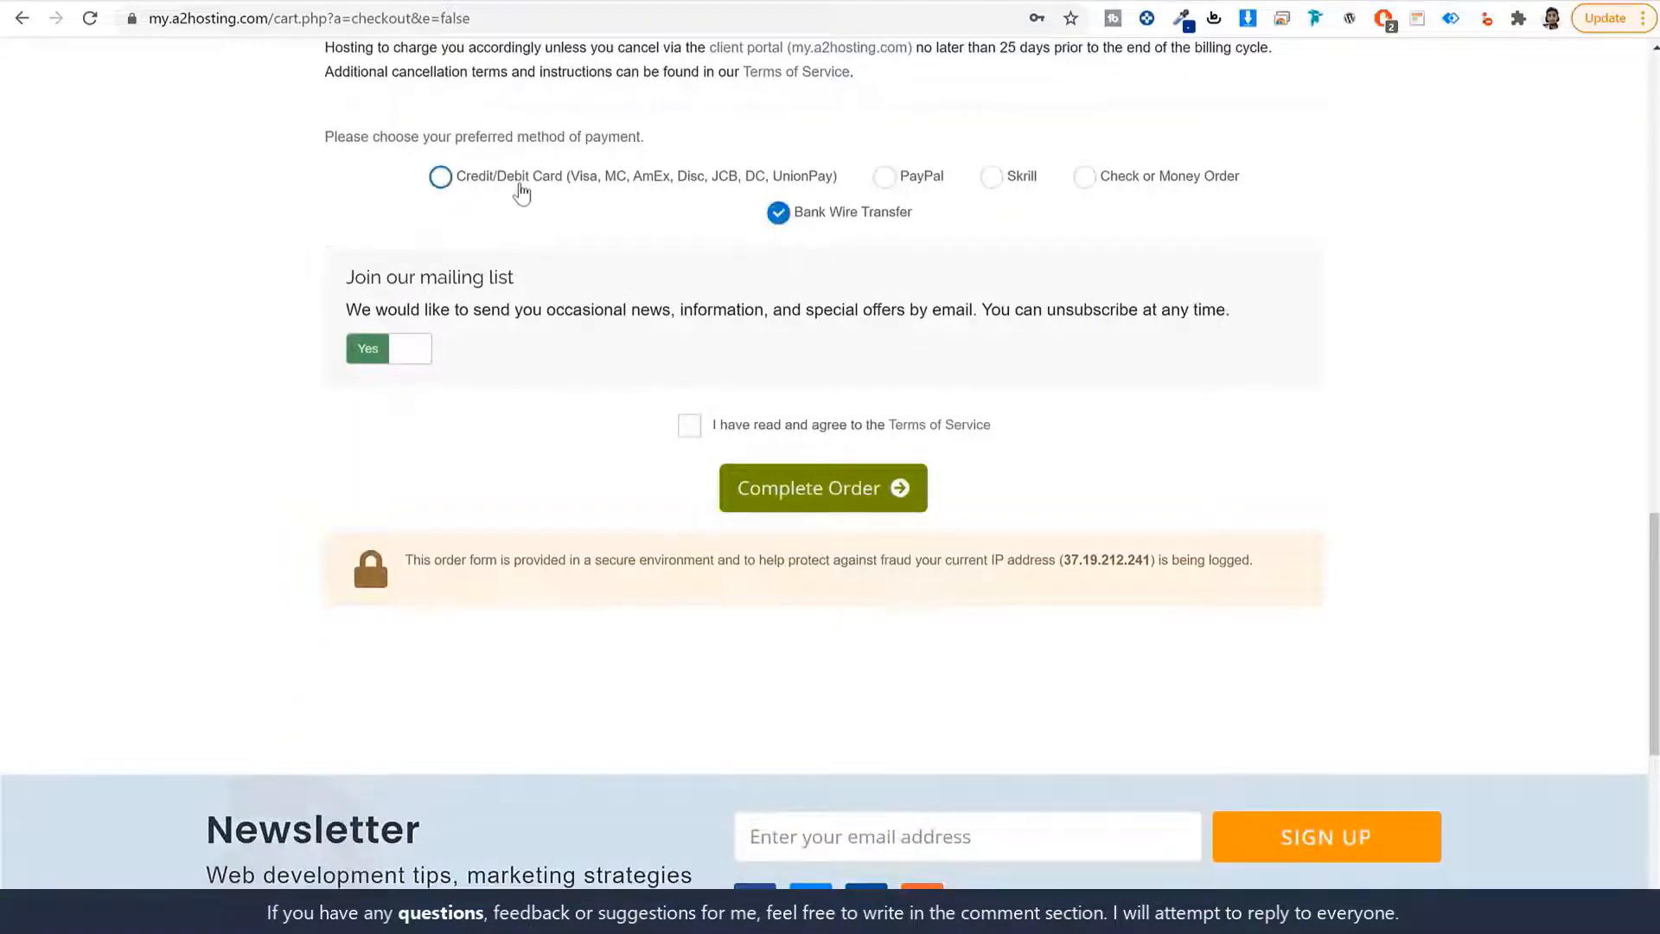
click(519, 185)
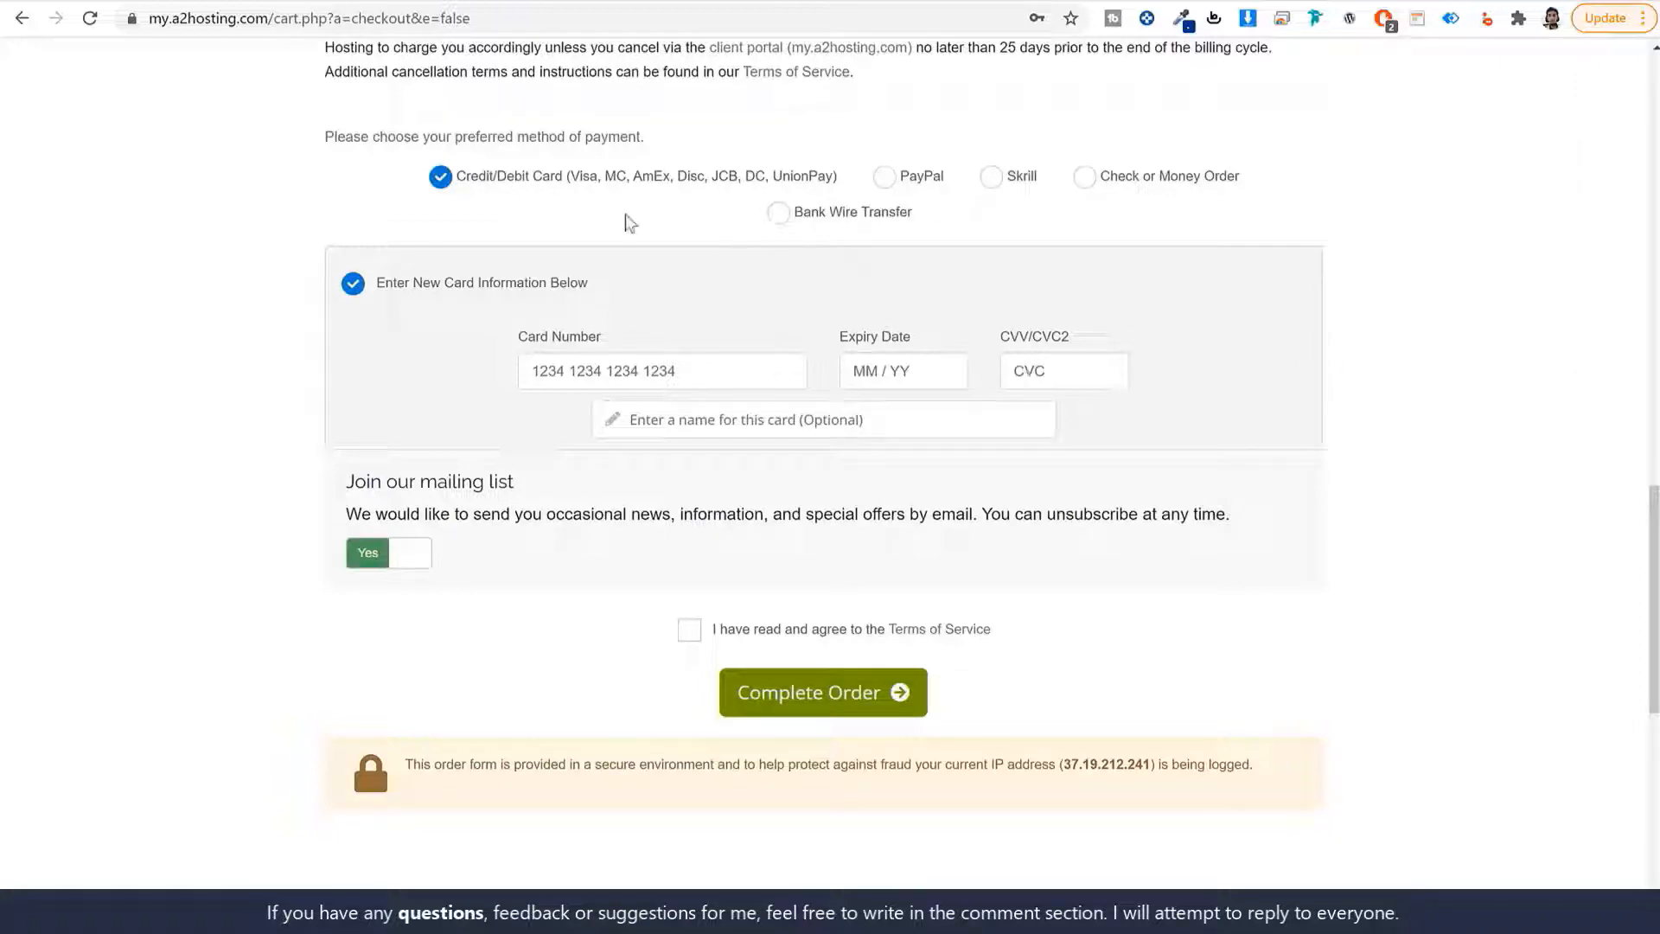
Highlight the accepted card types, including Visa and MC, and accept the Terms of Service.
drag(571, 180, 837, 177)
click(602, 197)
drag(571, 177, 831, 179)
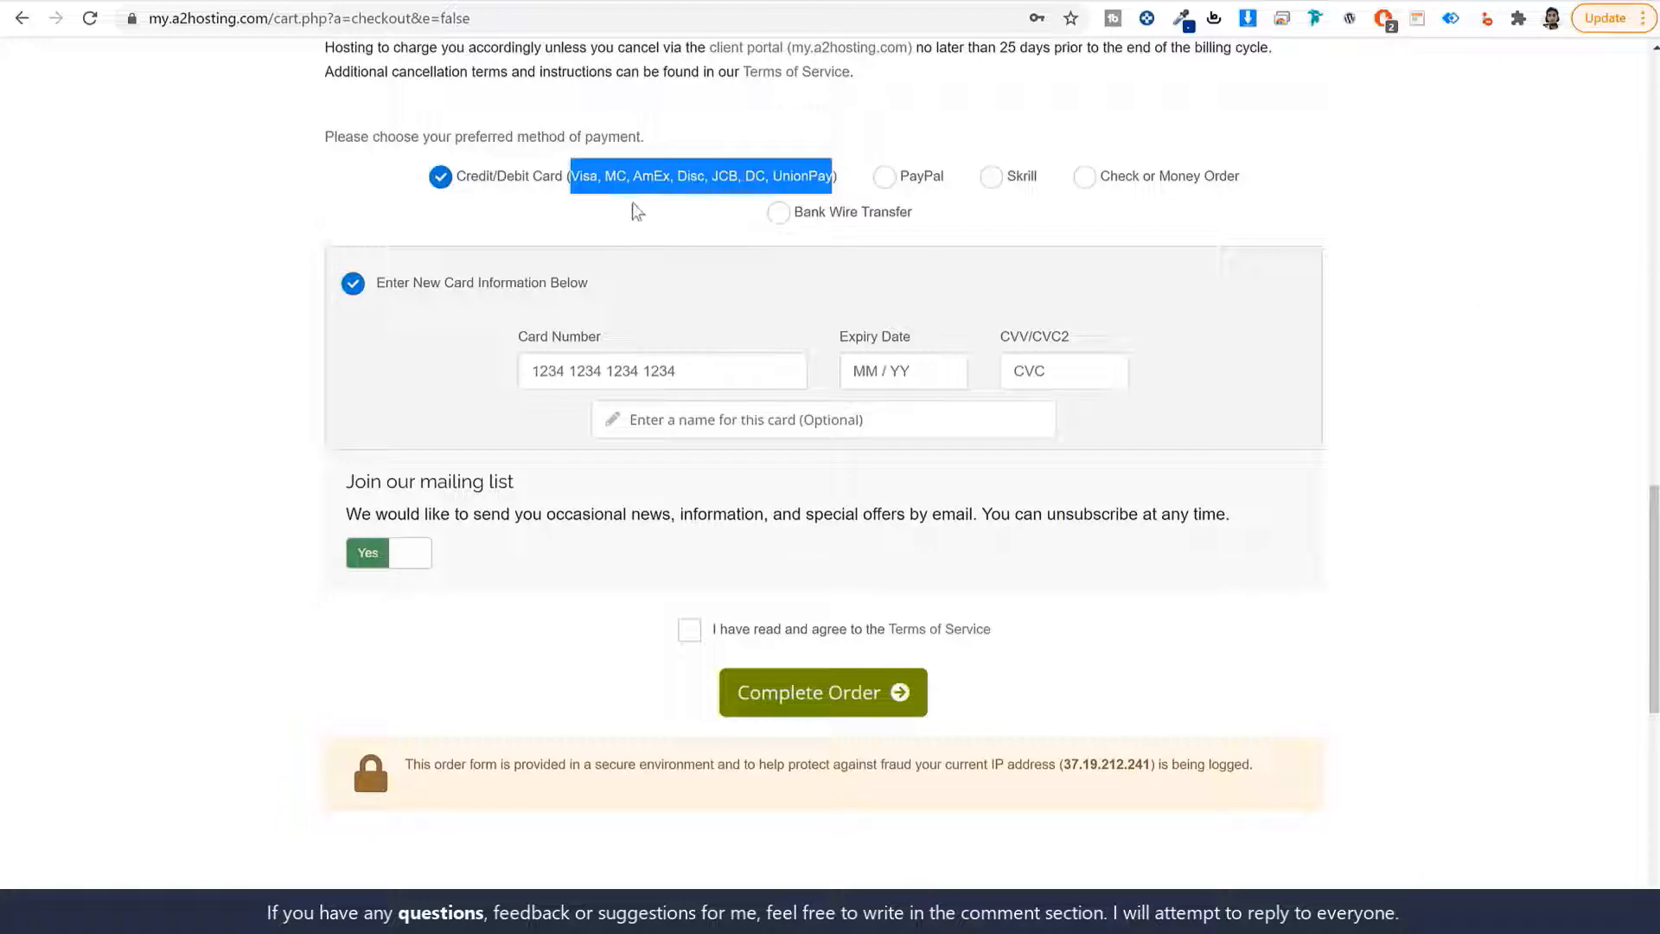
drag(625, 204, 571, 197)
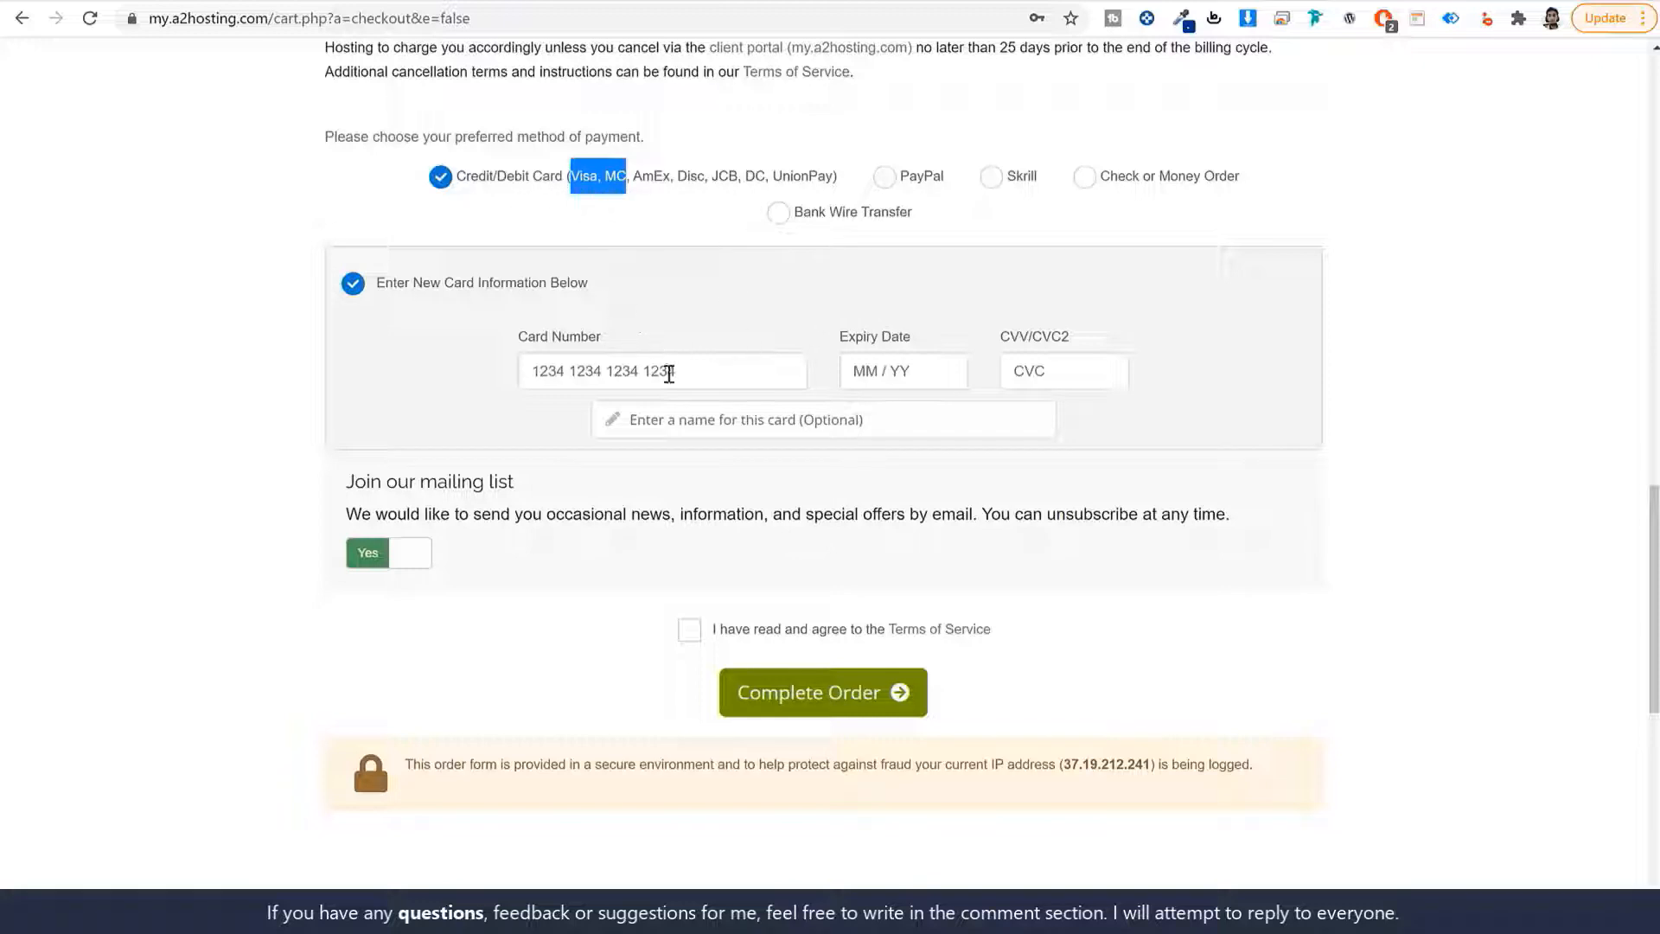
scroll(951, 640, down, 1)
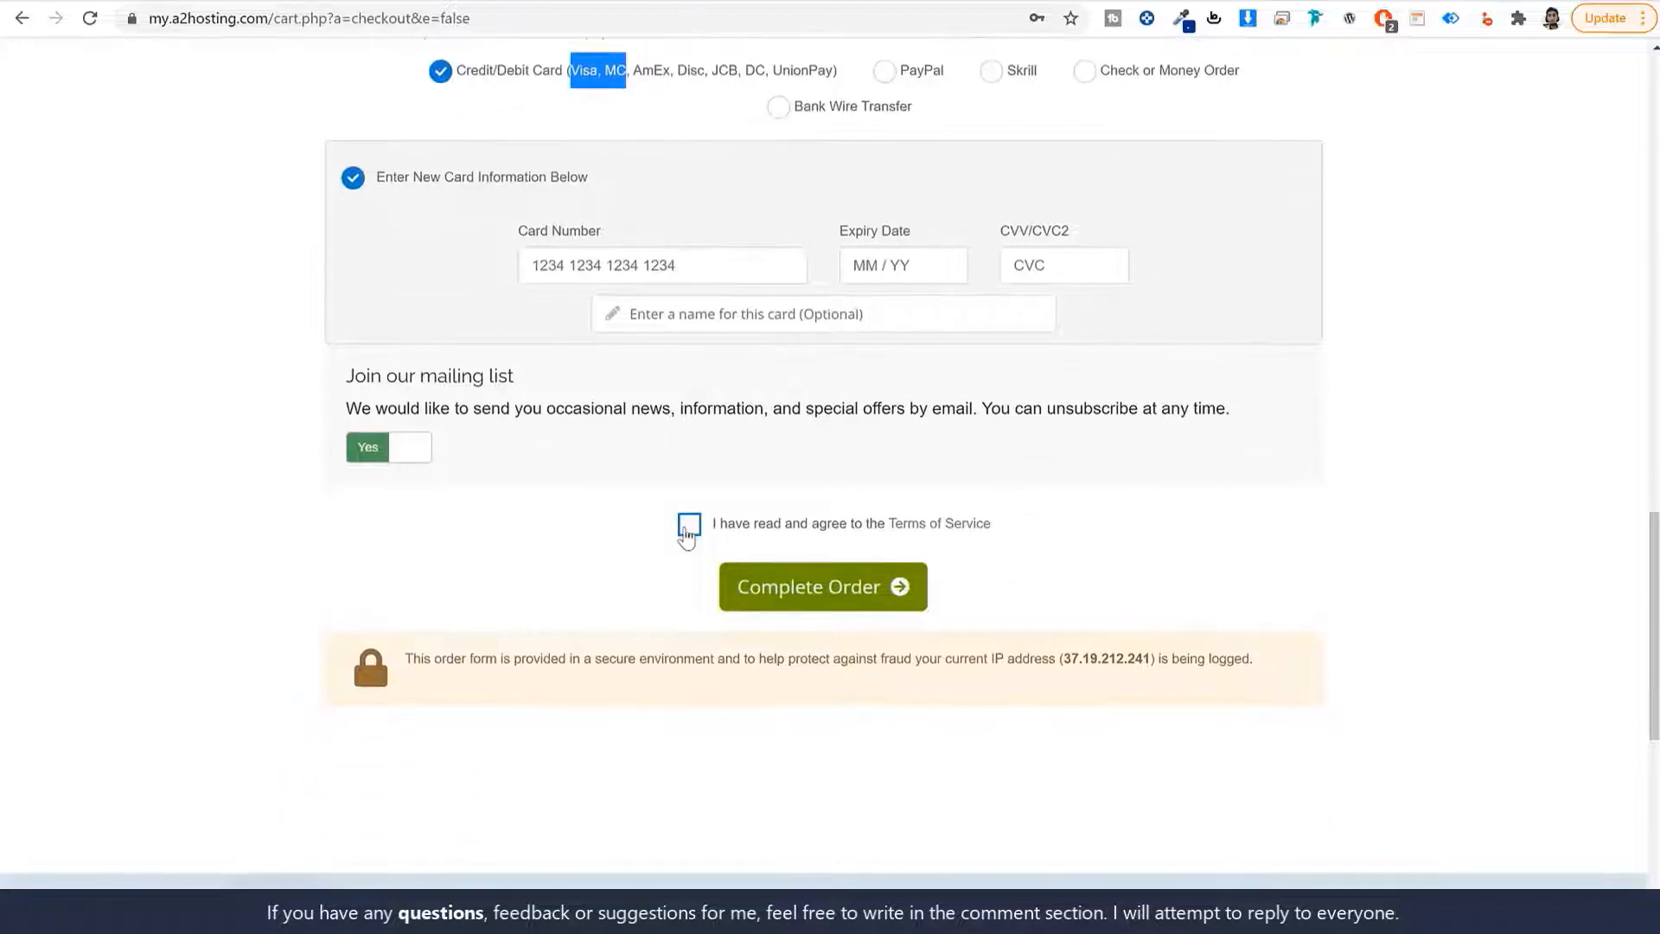
click(689, 525)
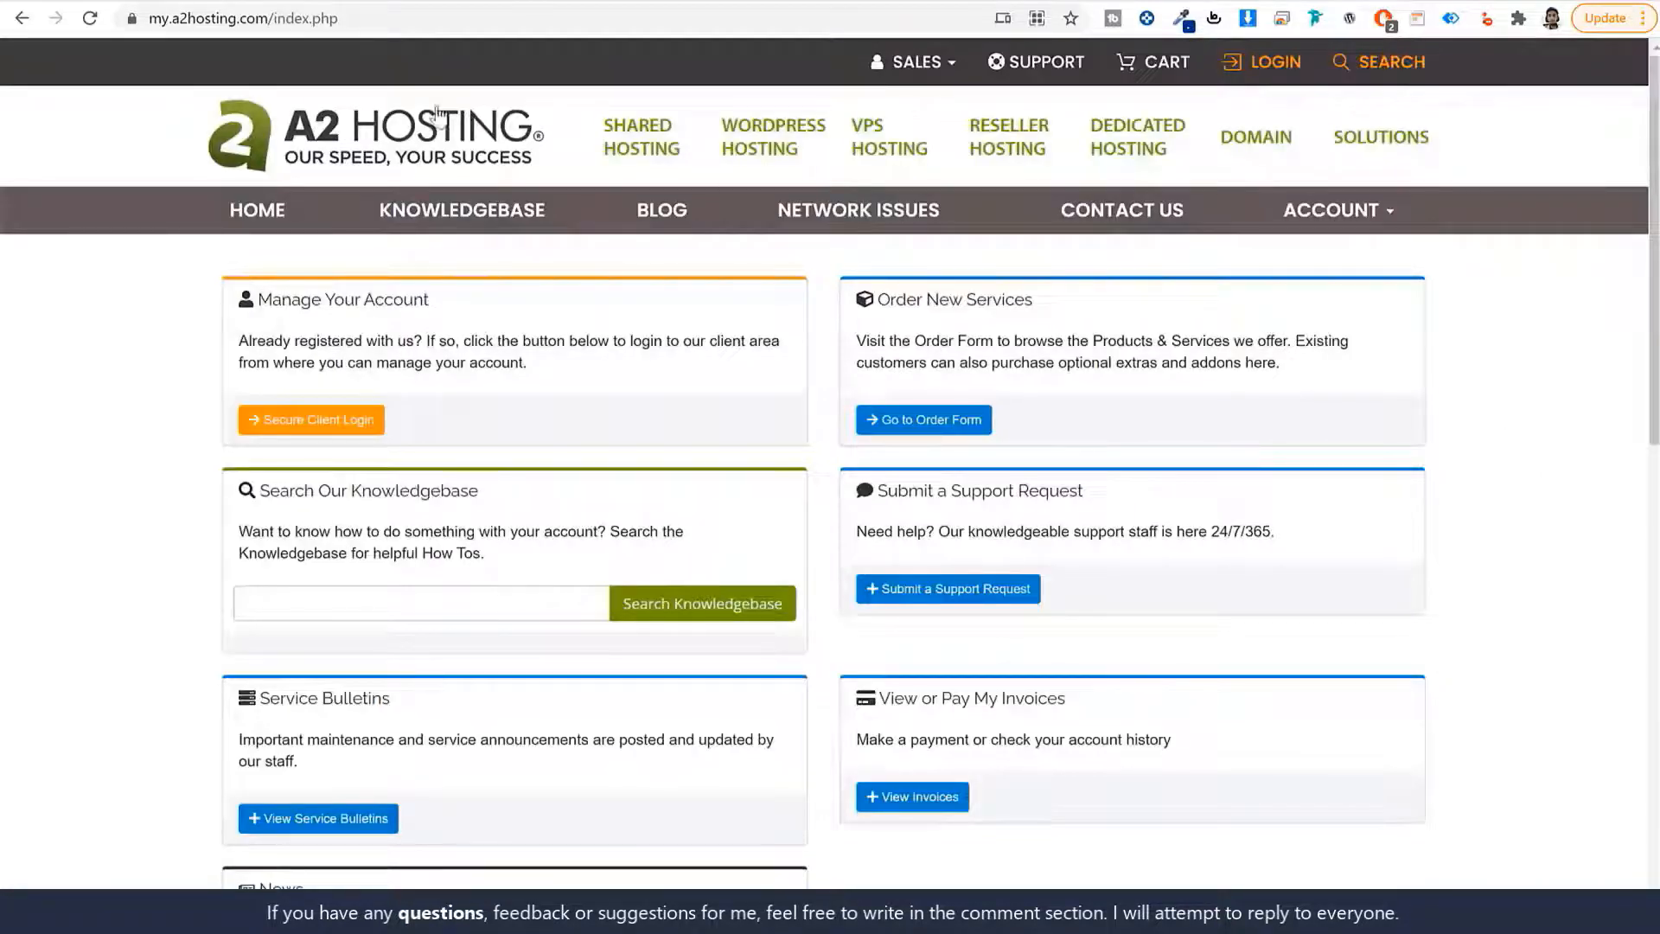
Log in through Secure Client Login and open the hosting account's Account Details.
drag(271, 18, 127, 29)
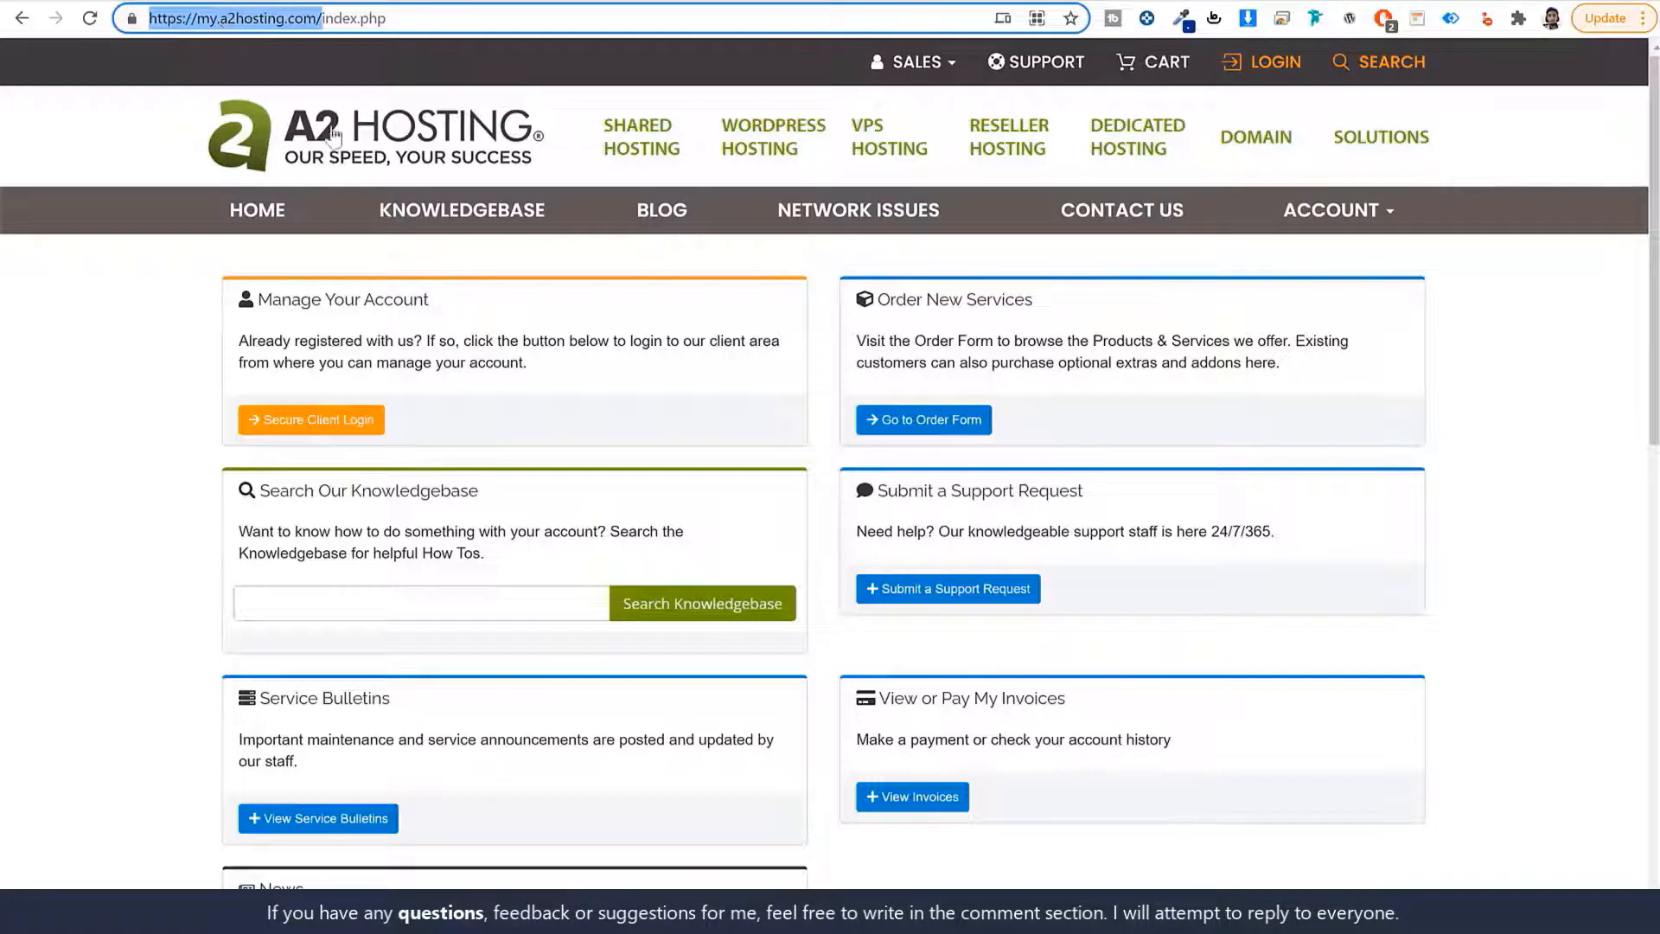
click(171, 470)
click(311, 421)
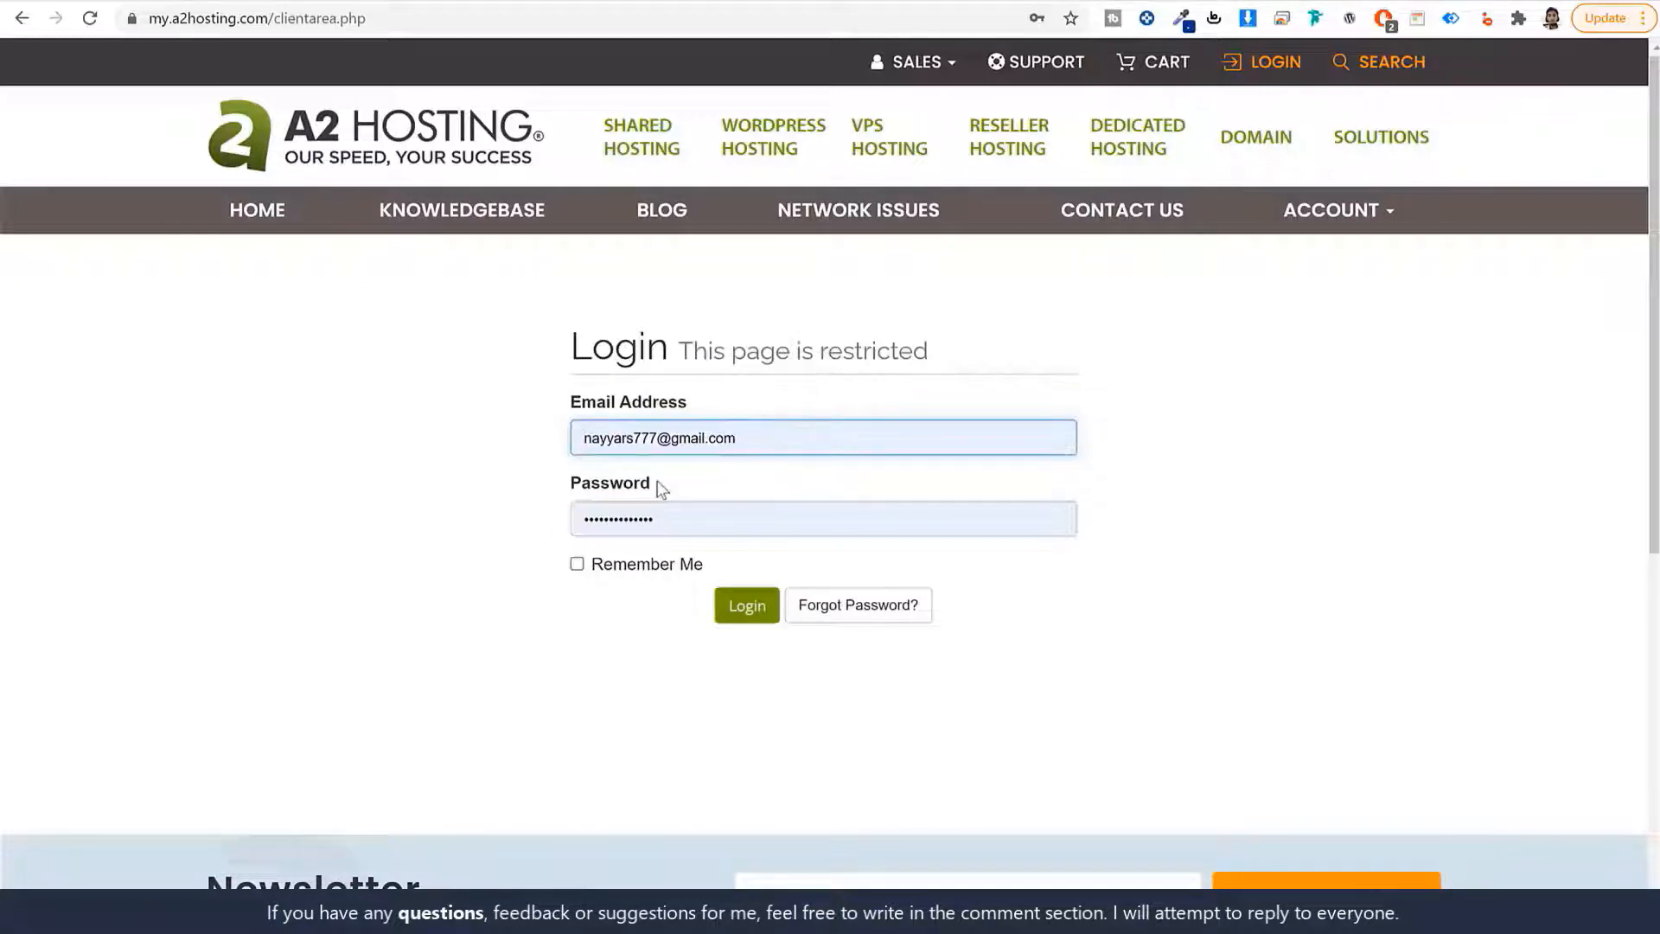
click(748, 606)
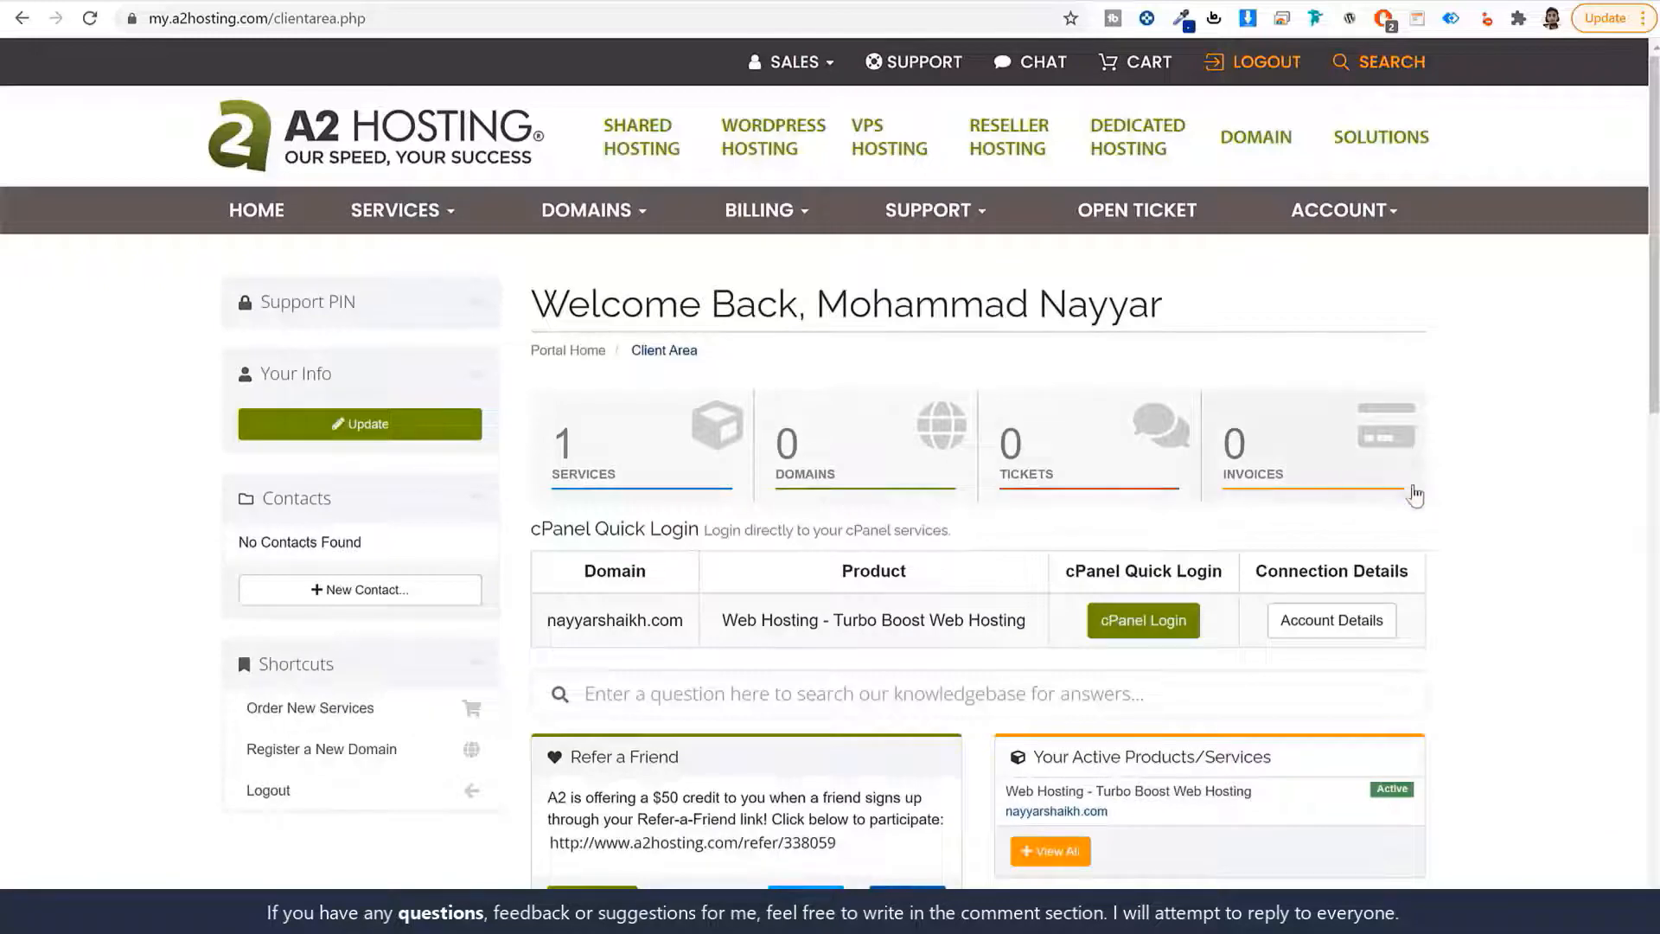
scroll(1461, 519, down, 2)
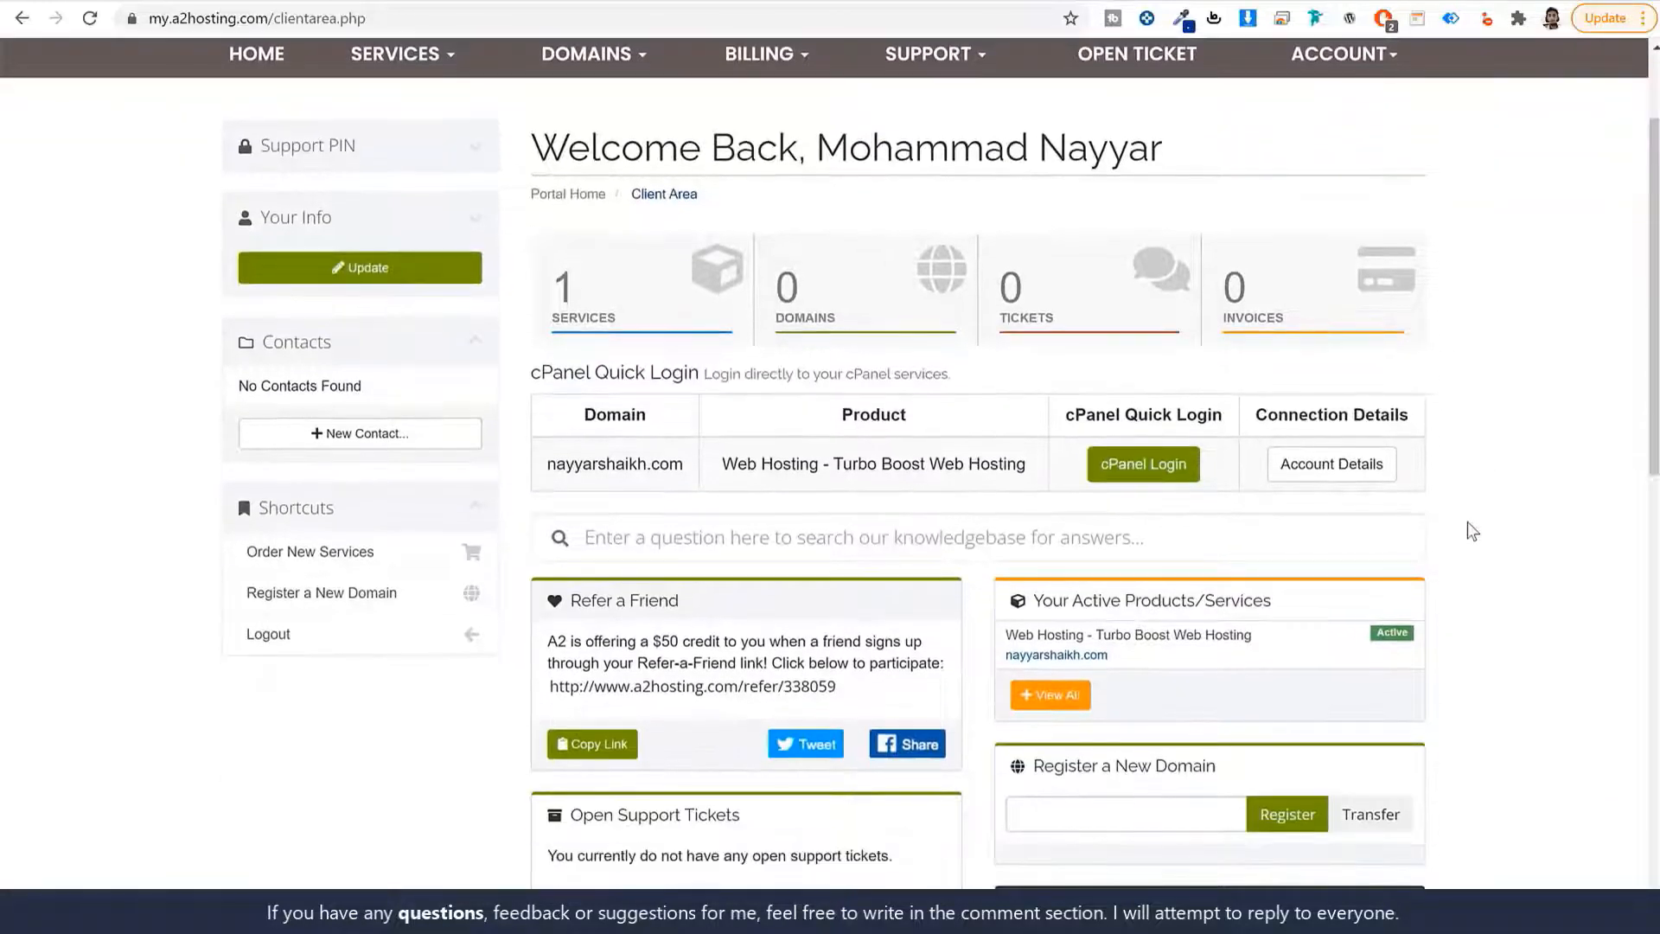
scroll(1473, 531, down, 1)
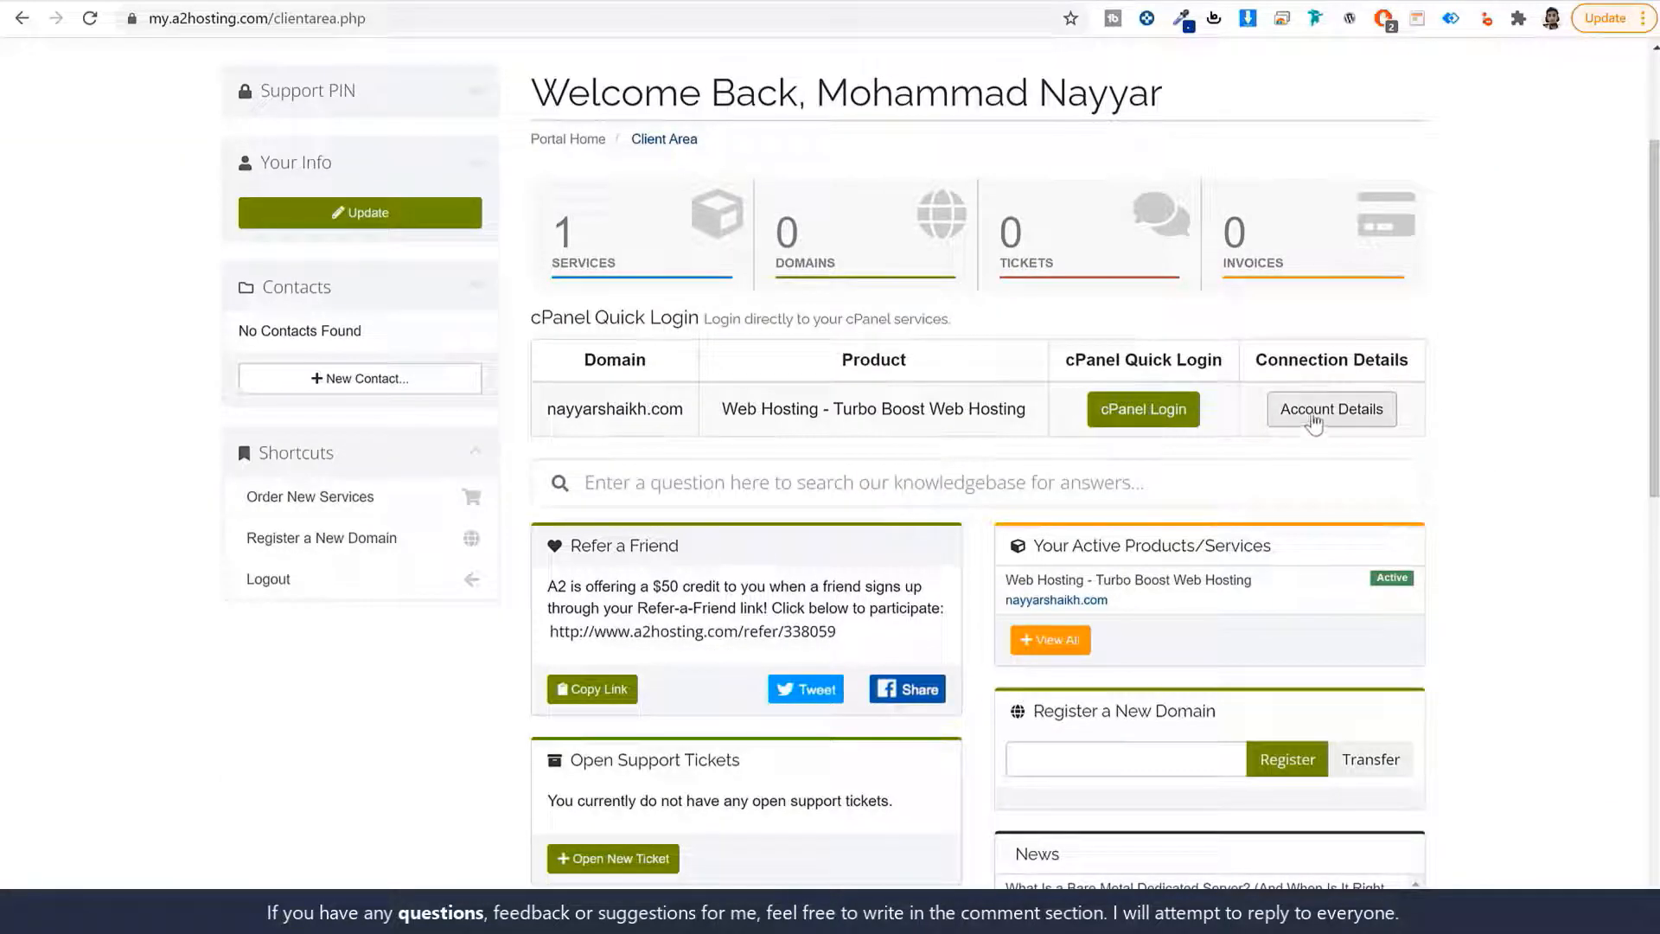
click(1313, 421)
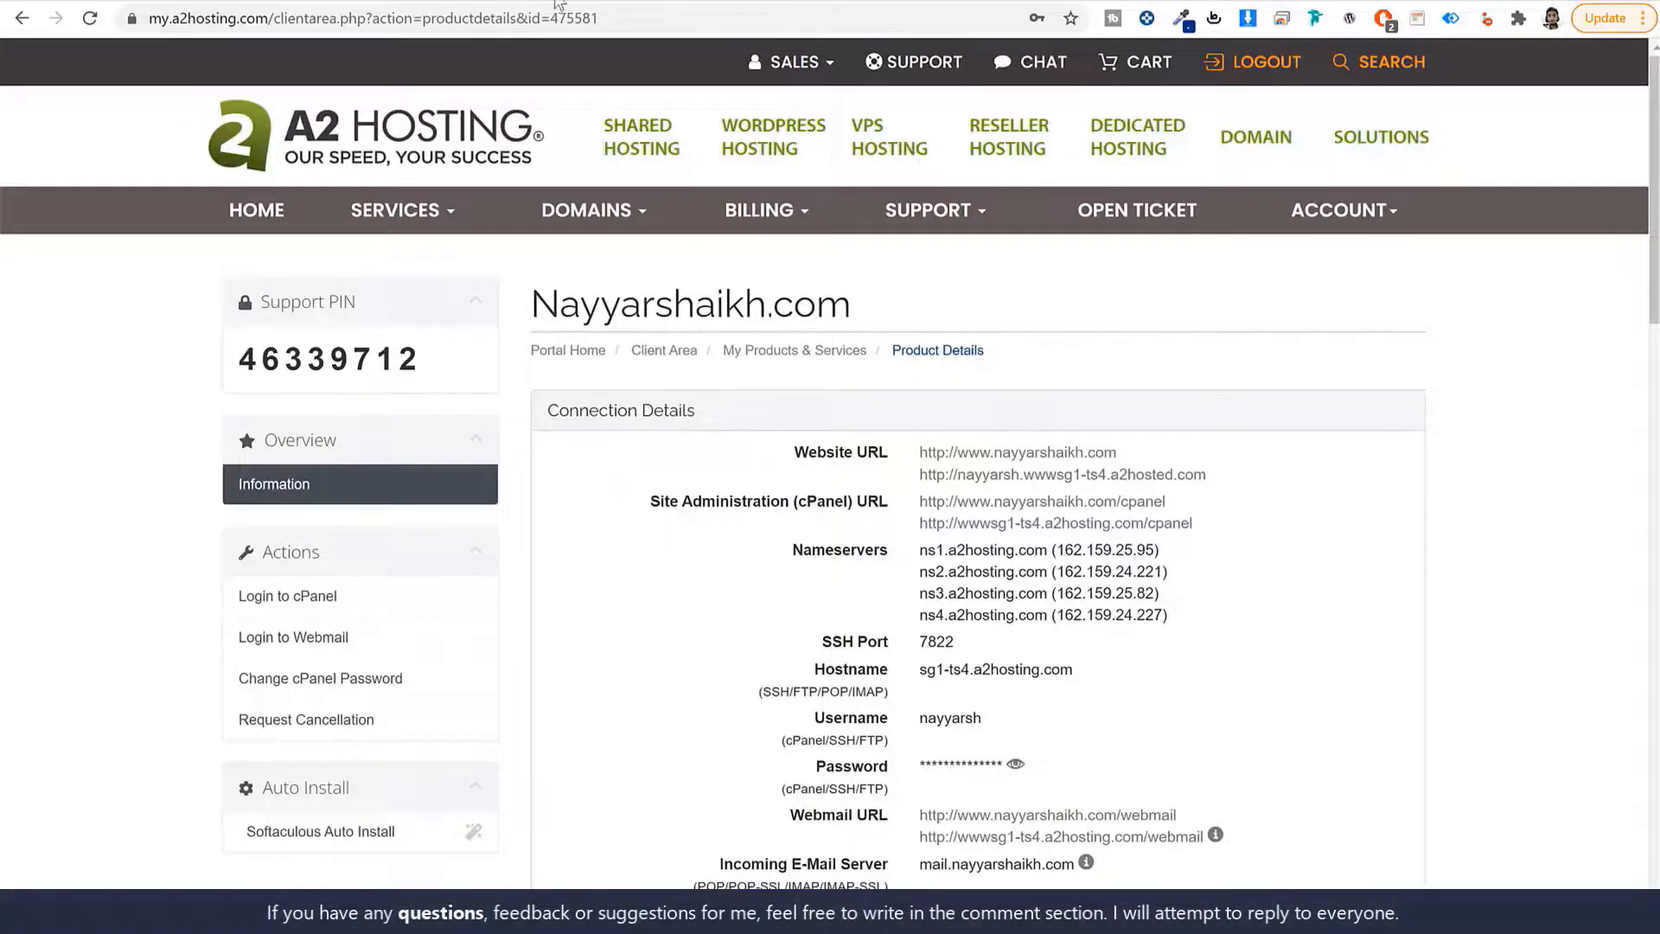
Open godaddy.com in a new browser tab.
key(ctrl+t)
text(gof)
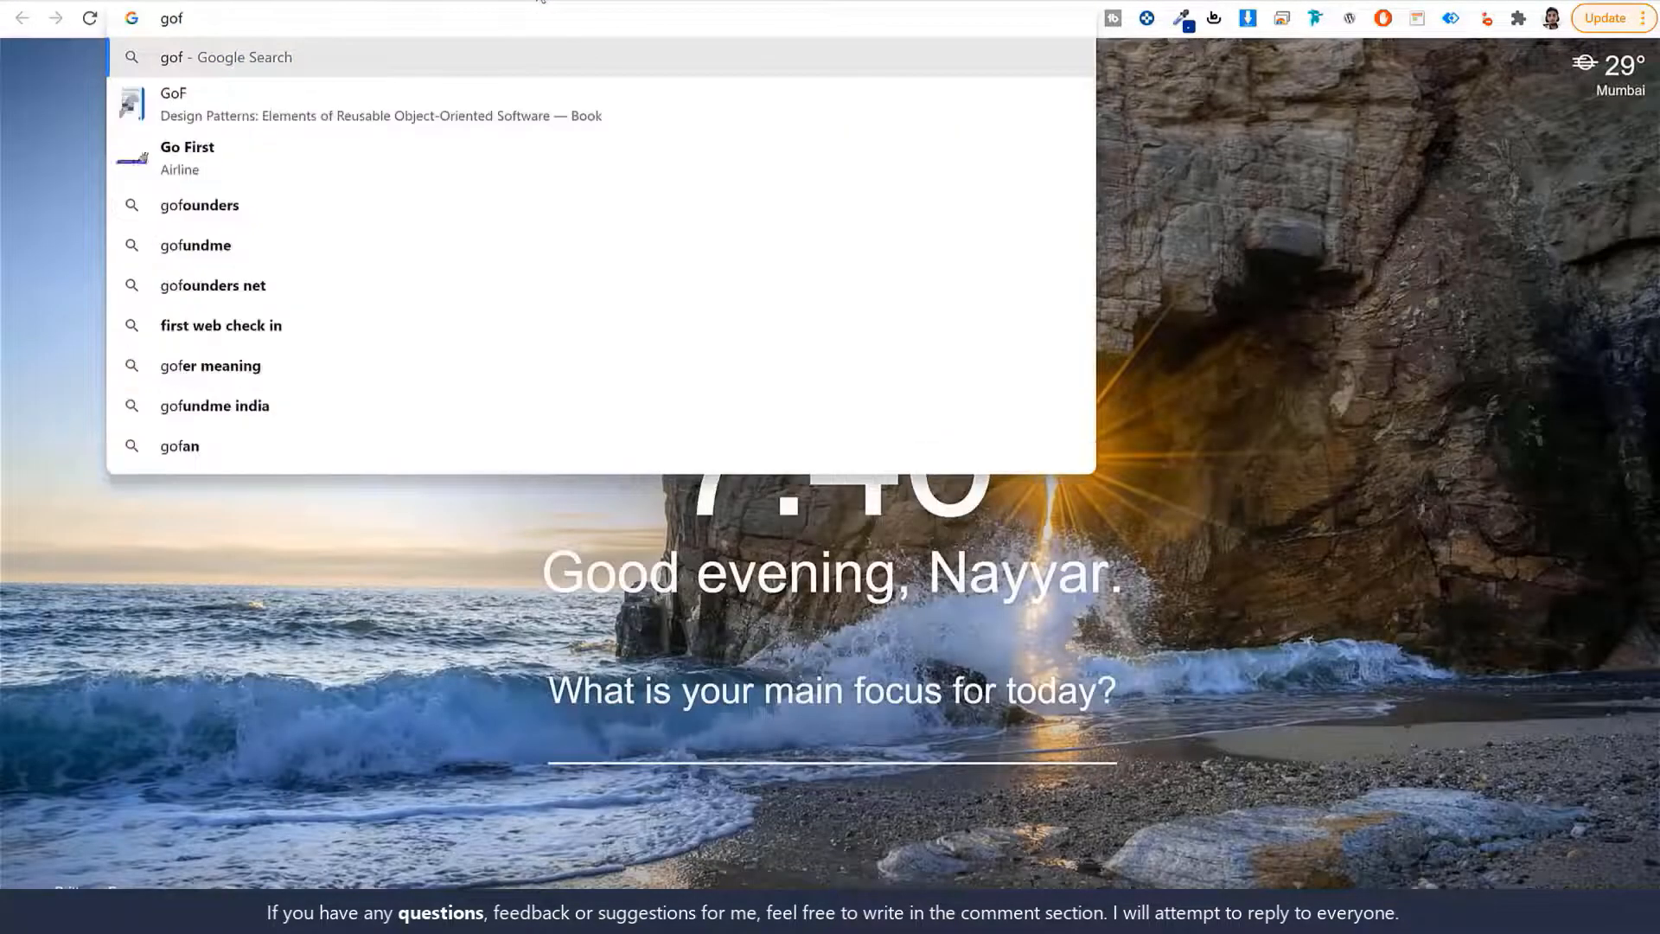
key(BackSpace)
text(da)
key(Return)
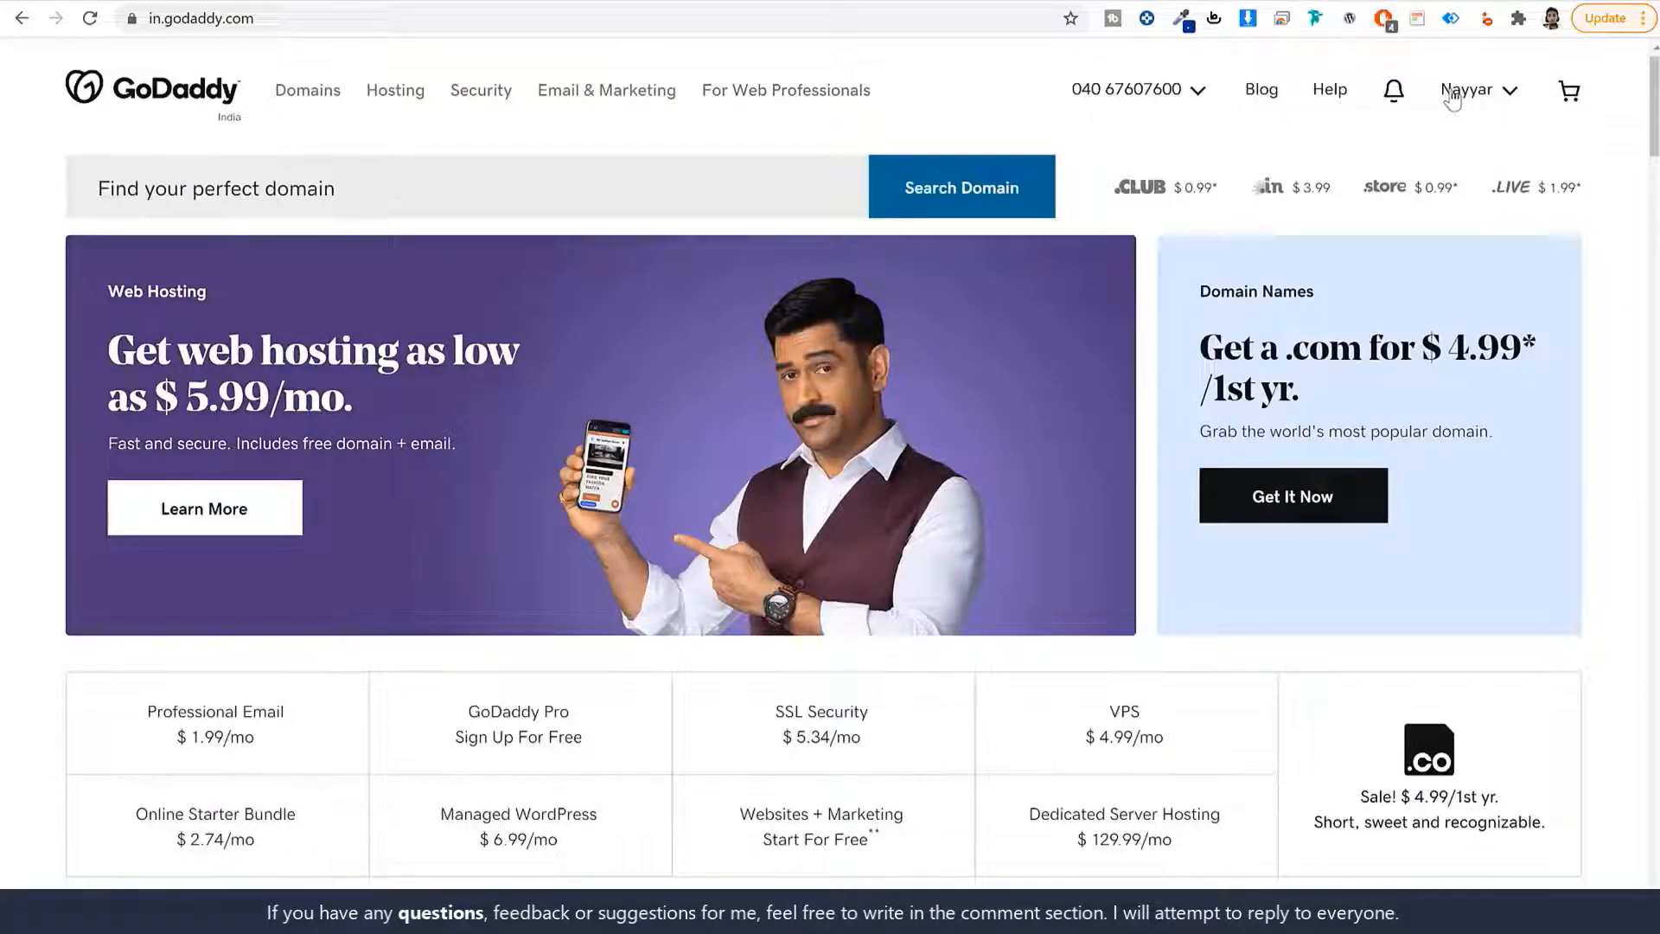
Open fehem.in's DNS settings from My Products and begin changing its nameservers.
click(1455, 97)
click(1275, 306)
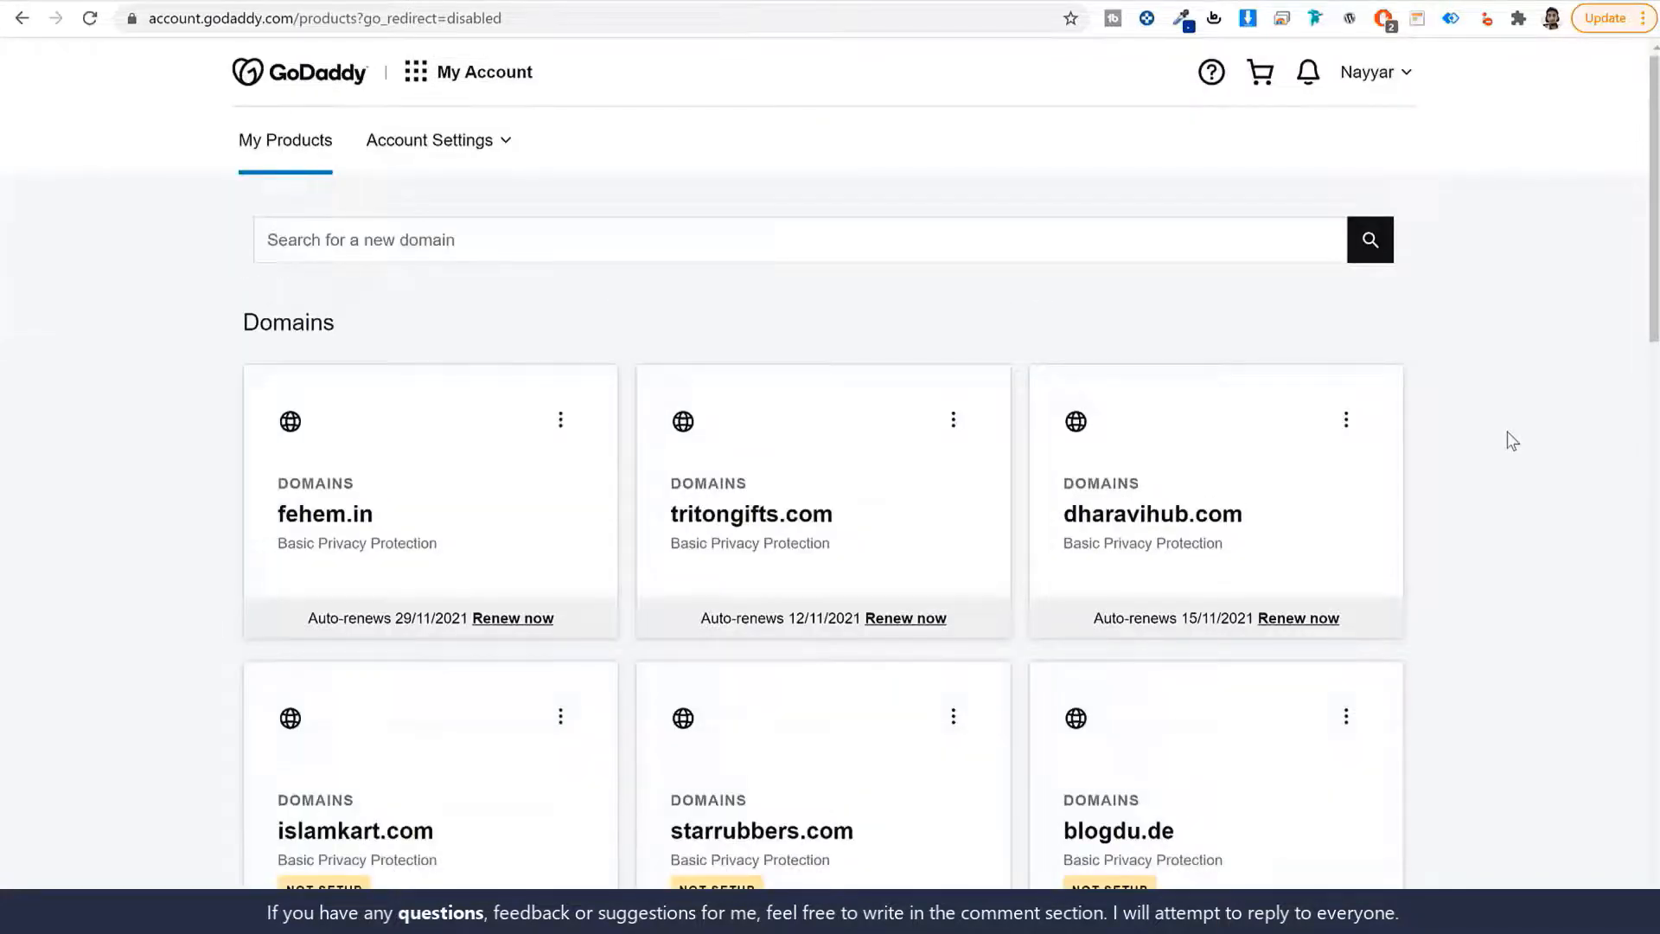
scroll(1508, 436, down, 15)
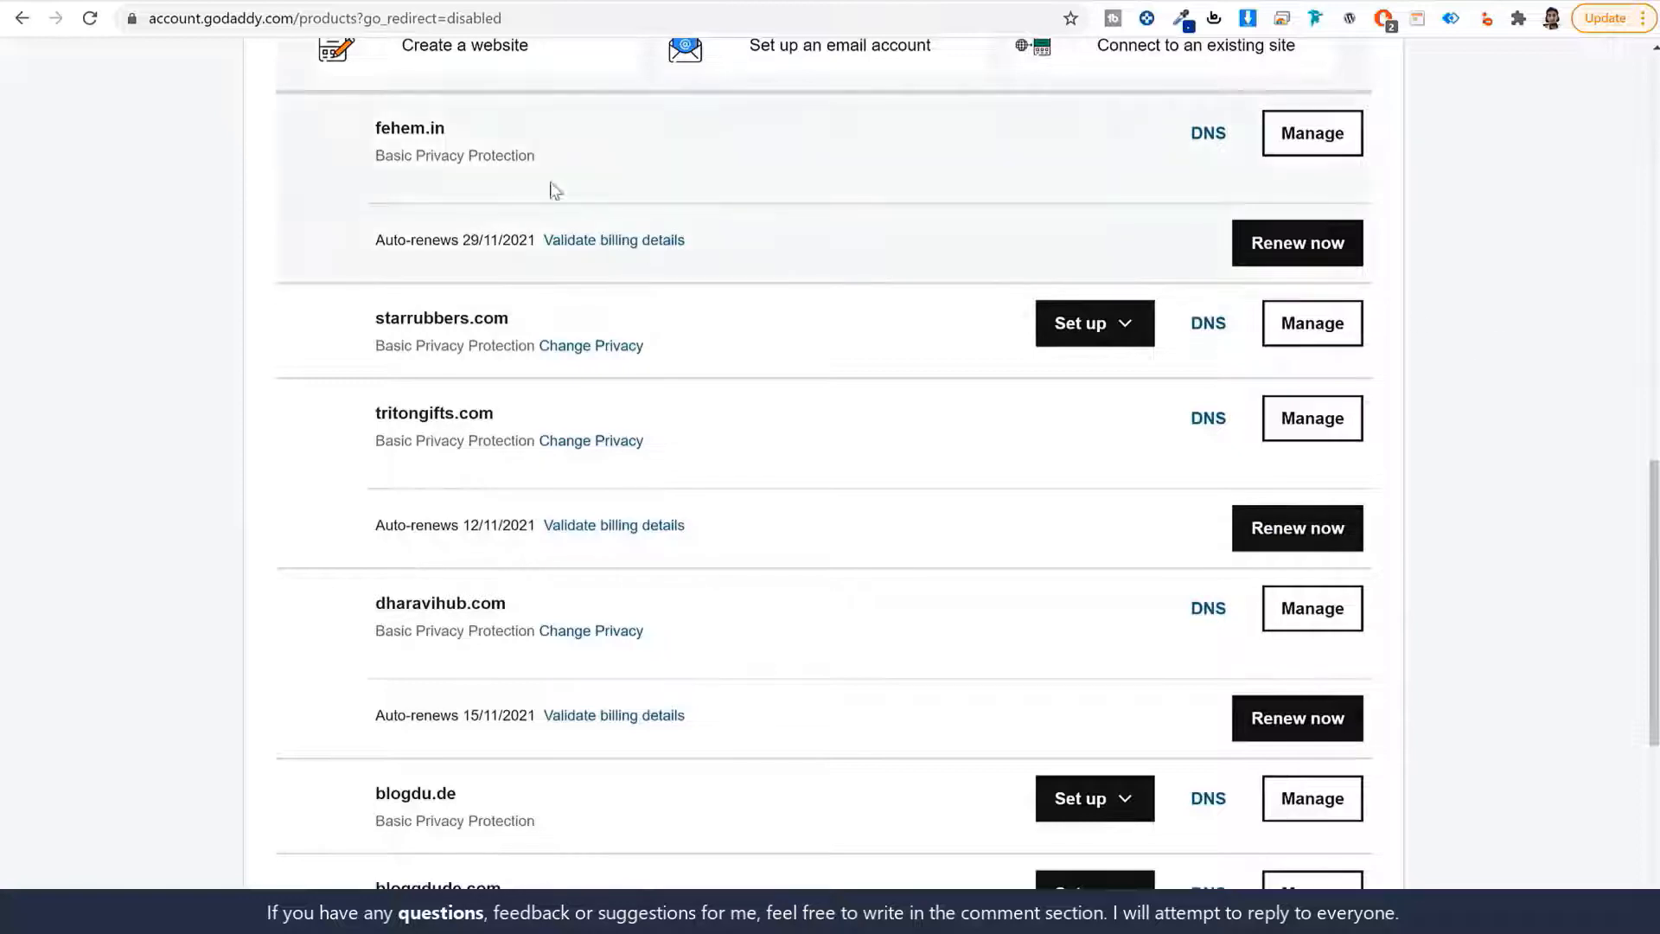
click(1200, 136)
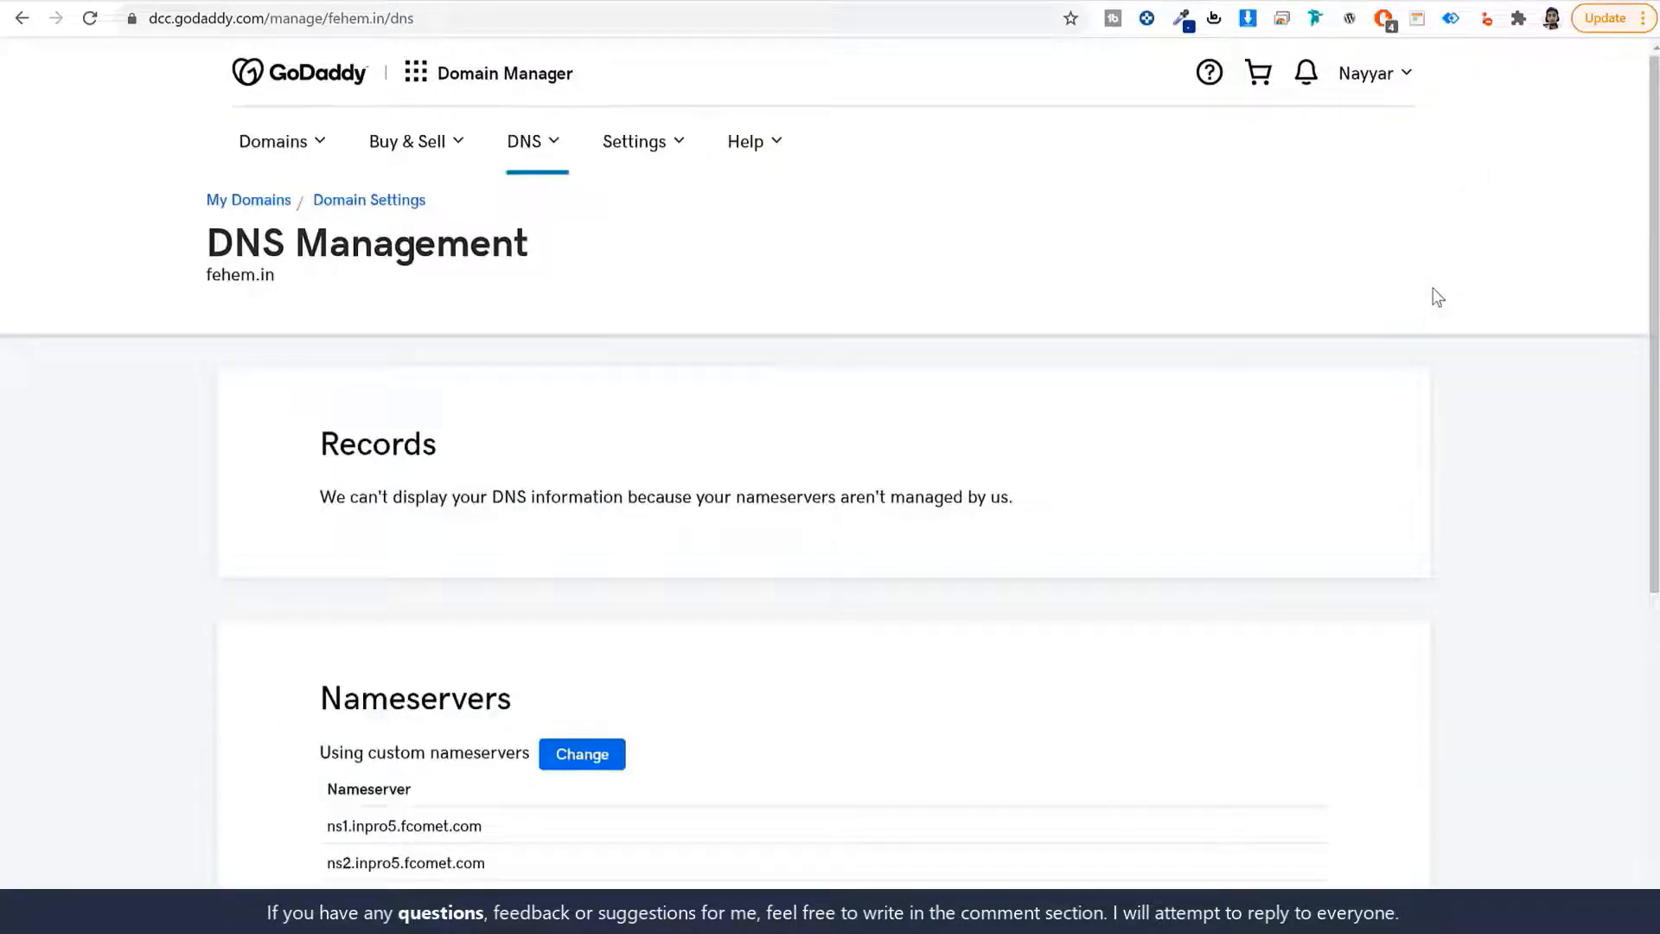
scroll(1249, 232, down, 3)
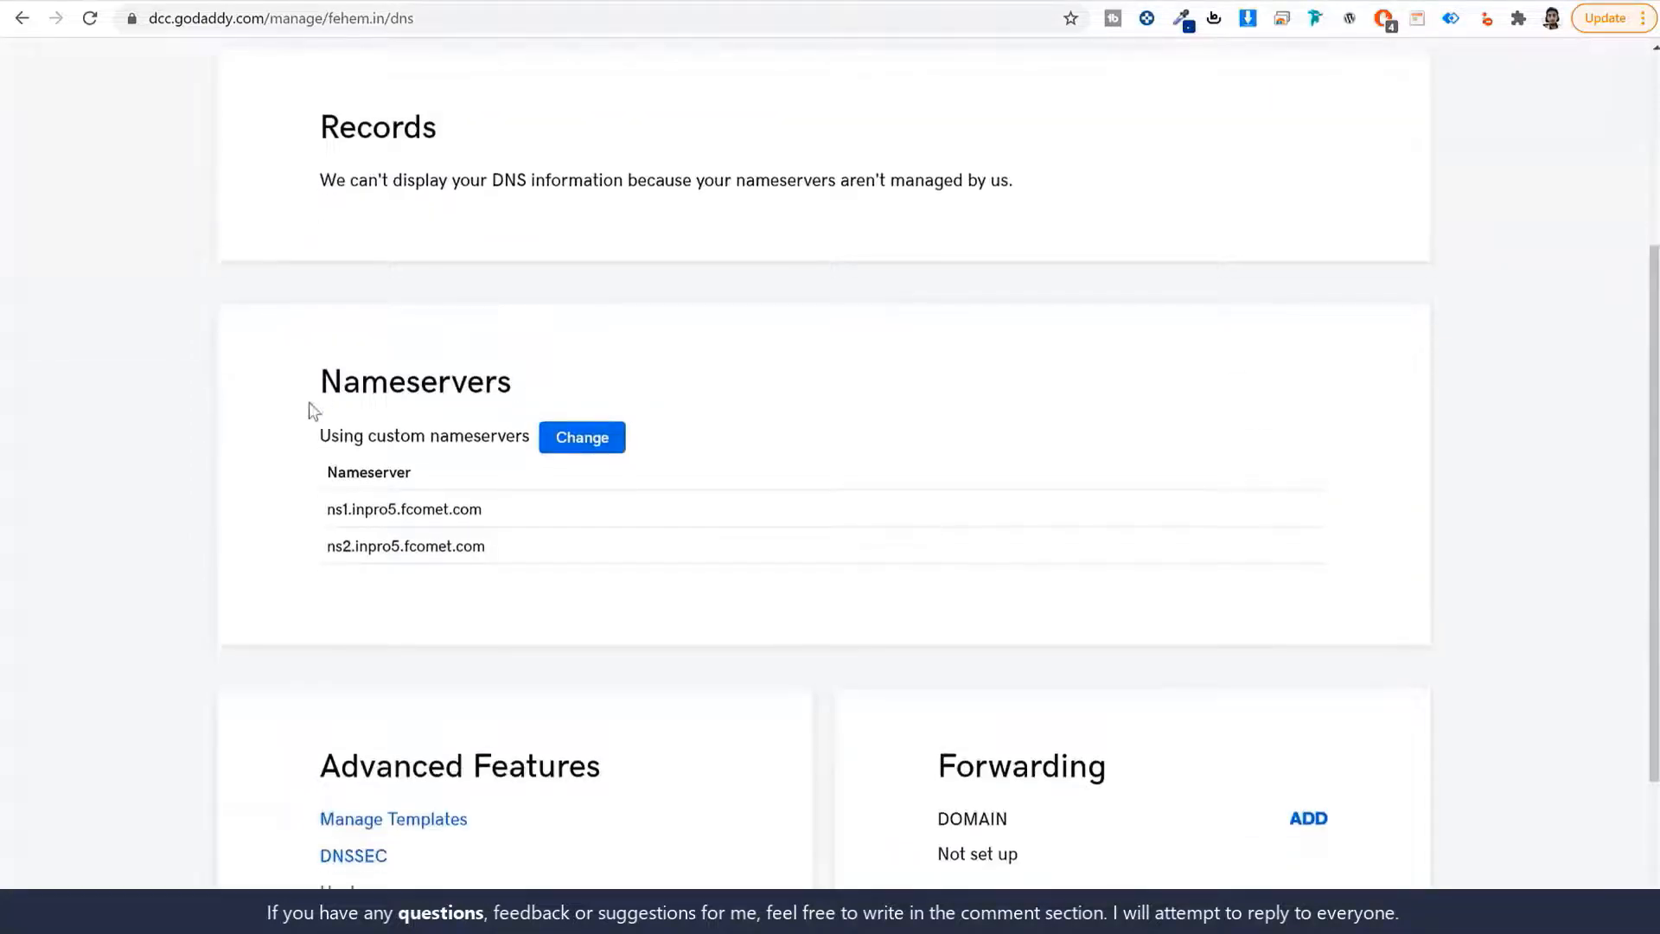
drag(313, 391, 567, 392)
click(587, 449)
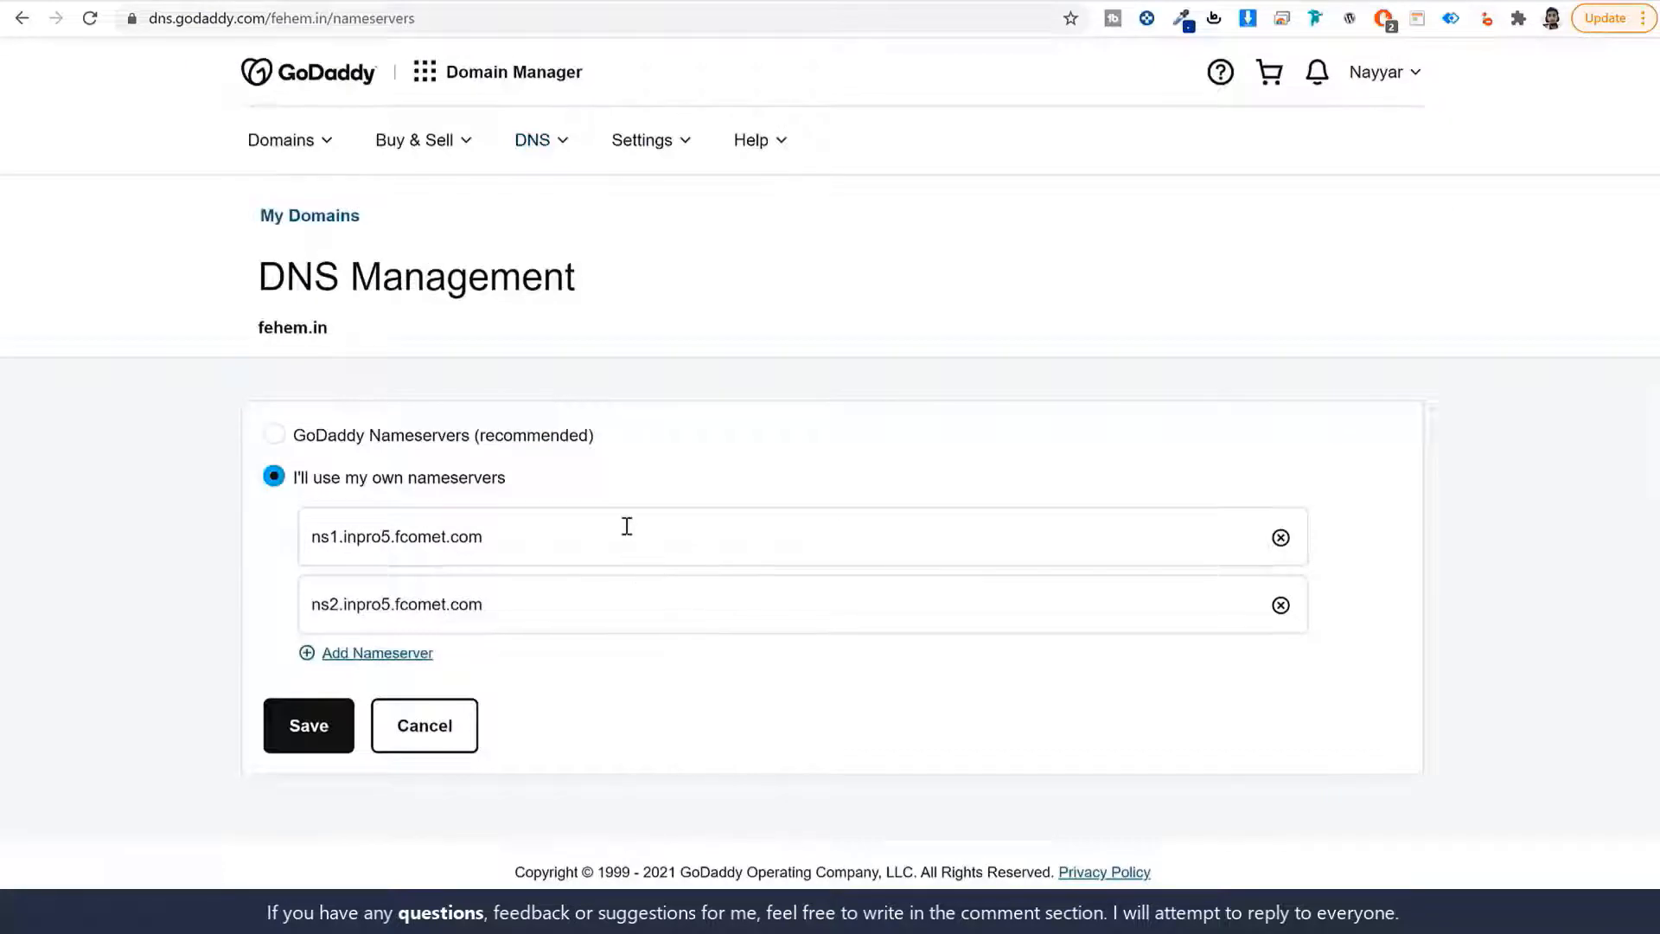
Clear the old GoDaddy nameservers and enter ns1.a2hosting.com as nameserver 1.
triple_click(625, 526)
key(BackSpace)
triple_click(587, 603)
key(BackSpace)
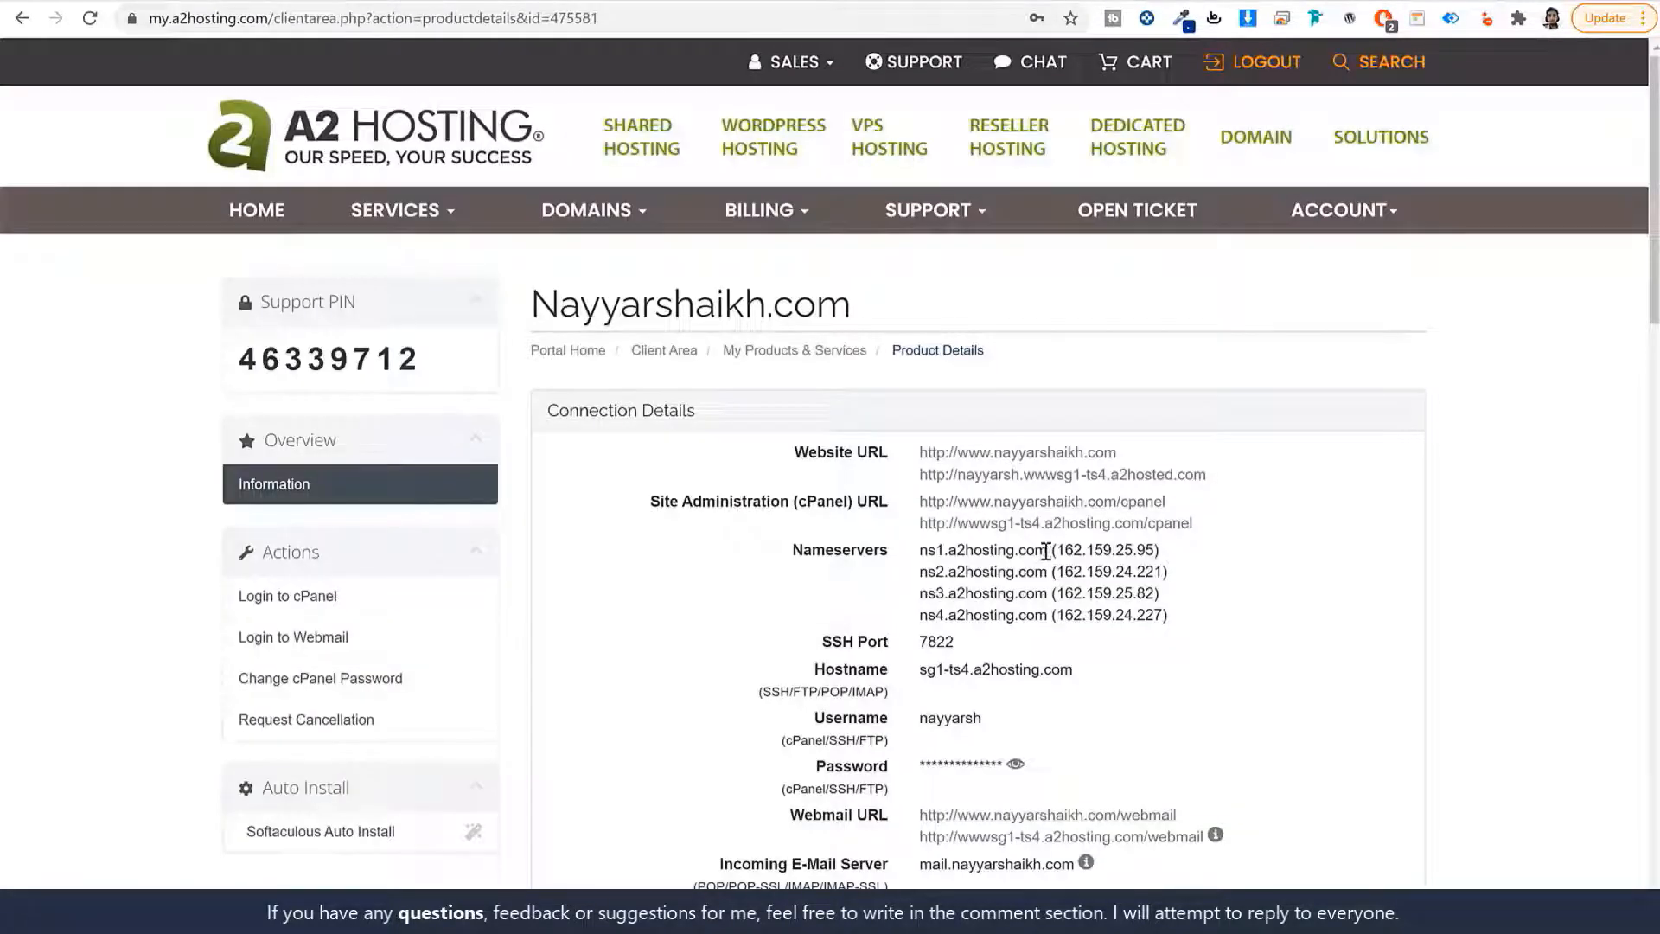
drag(1047, 550, 921, 551)
key(ctrl+c)
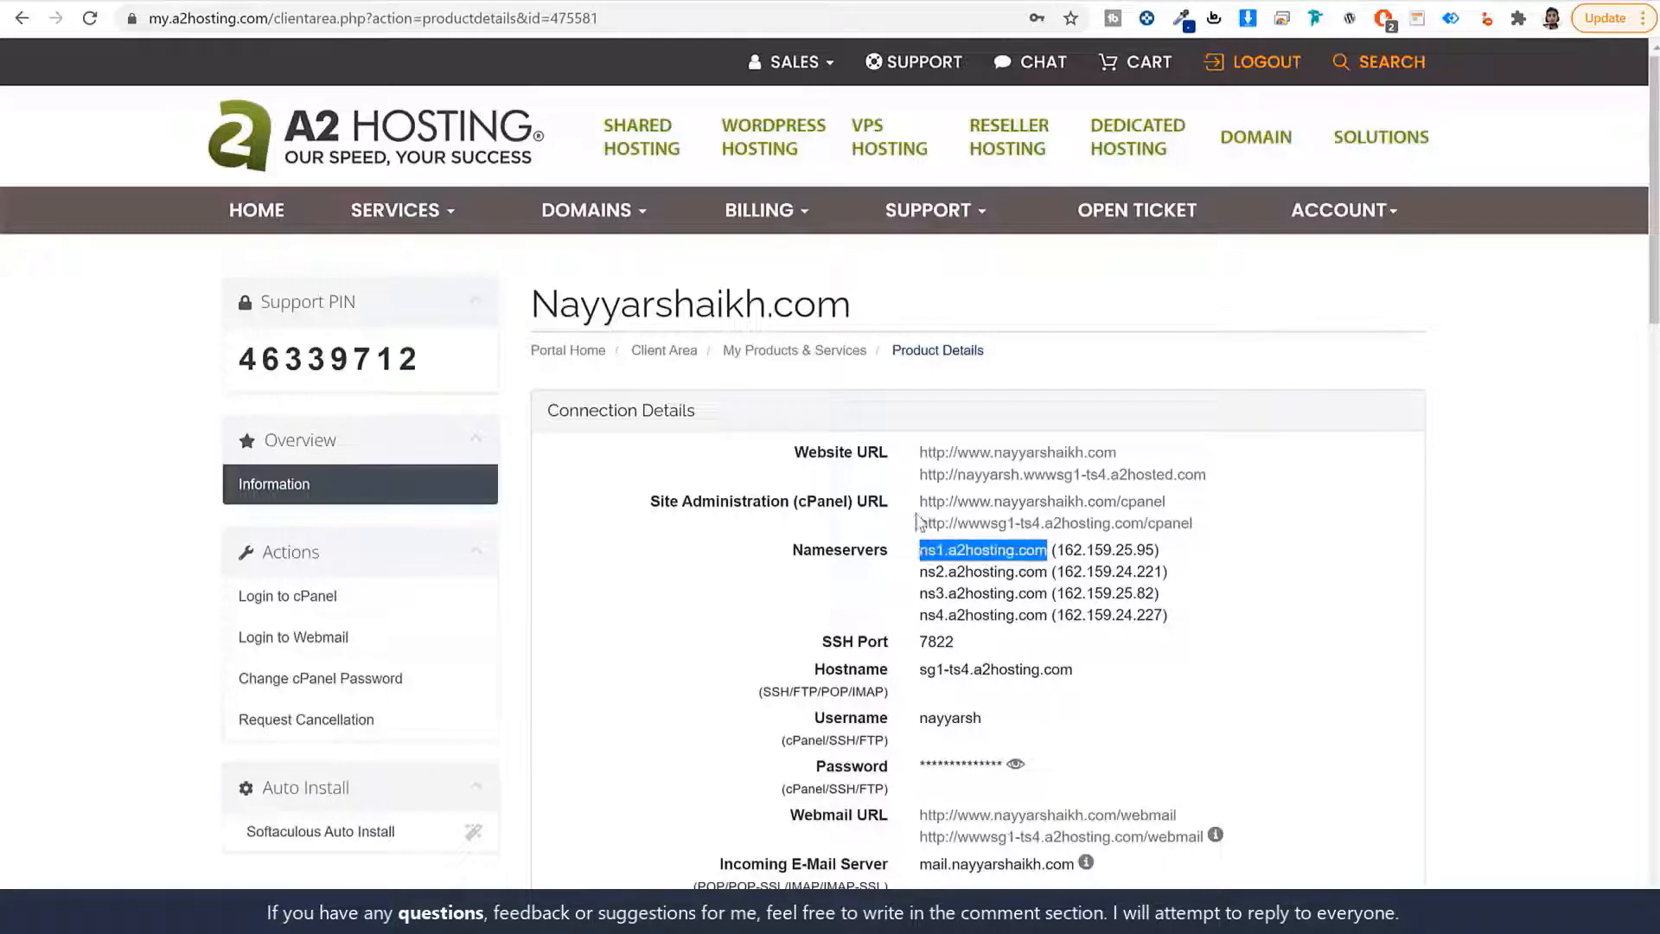
click(653, 1)
click(422, 533)
key(ctrl+v)
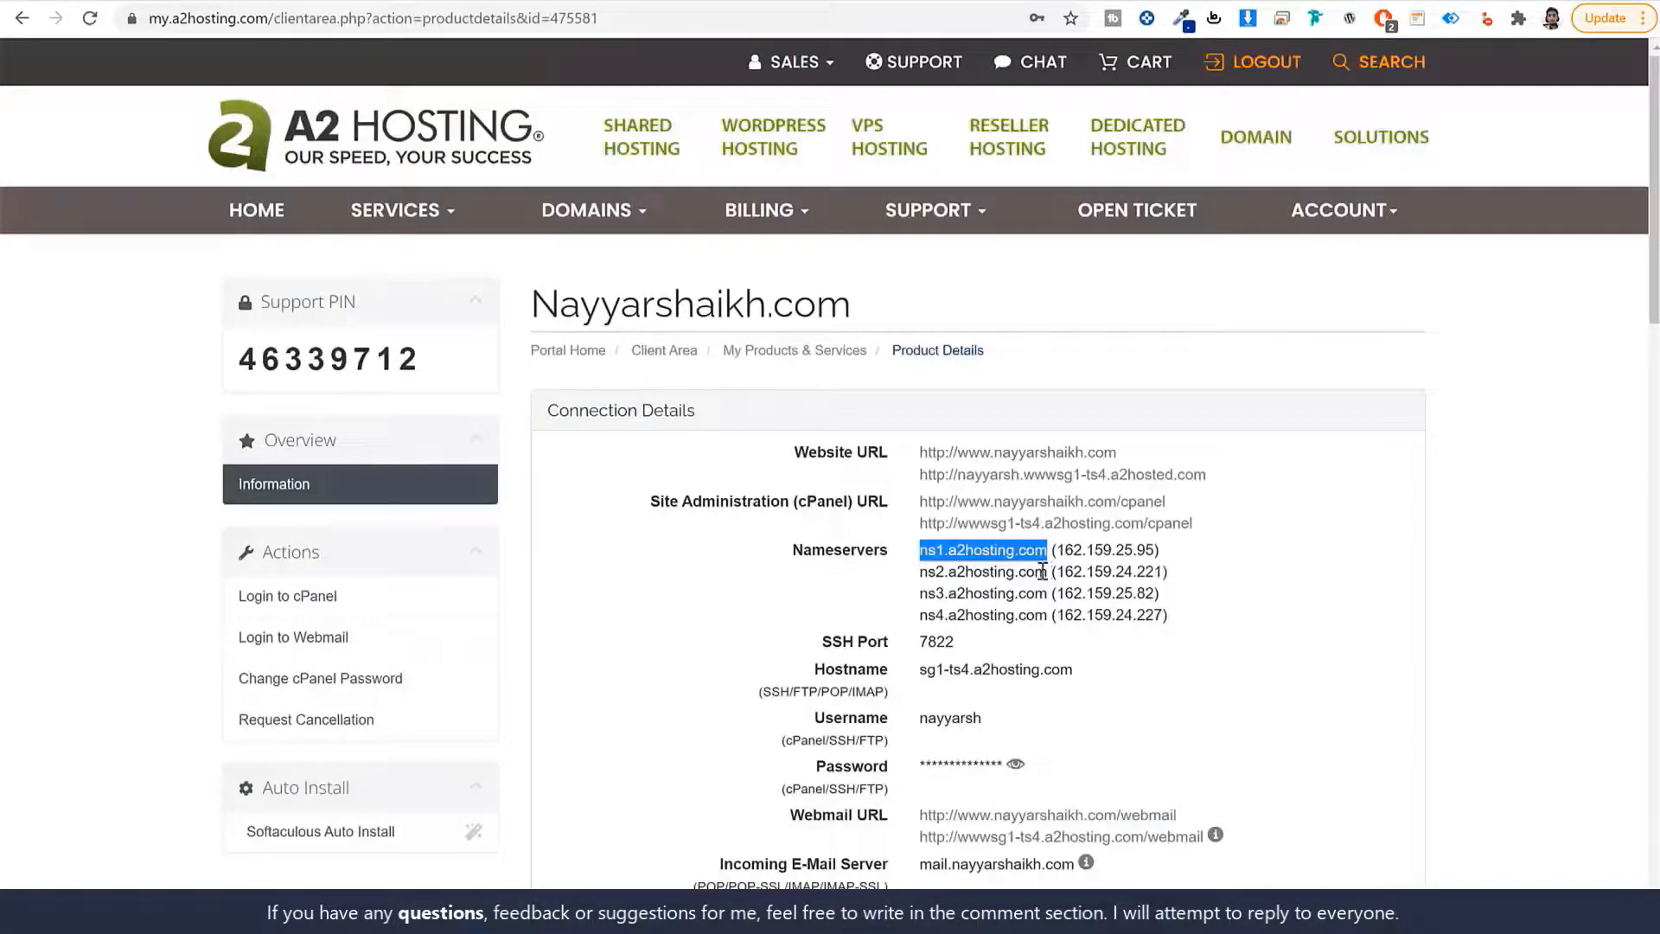
Enter ns2.a2hosting.com as nameserver 2 and add fields for nameservers 3 and 4.
drag(1043, 571, 920, 571)
key(ctrl+c)
click(614, 1)
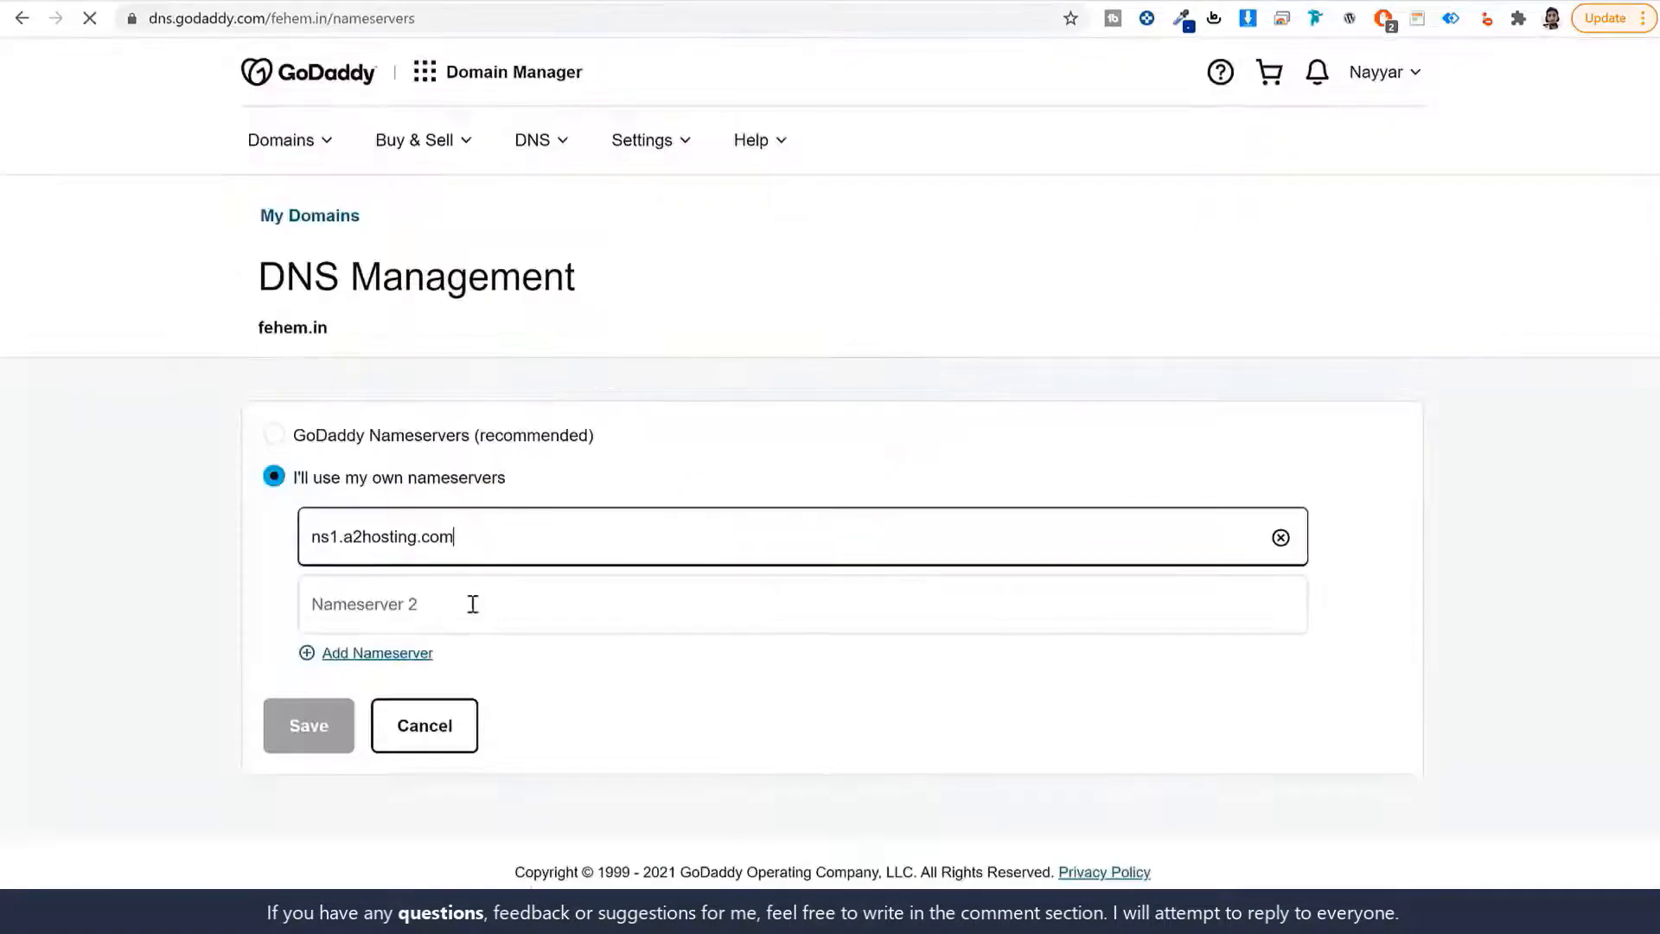
click(470, 600)
key(ctrl+v)
click(402, 669)
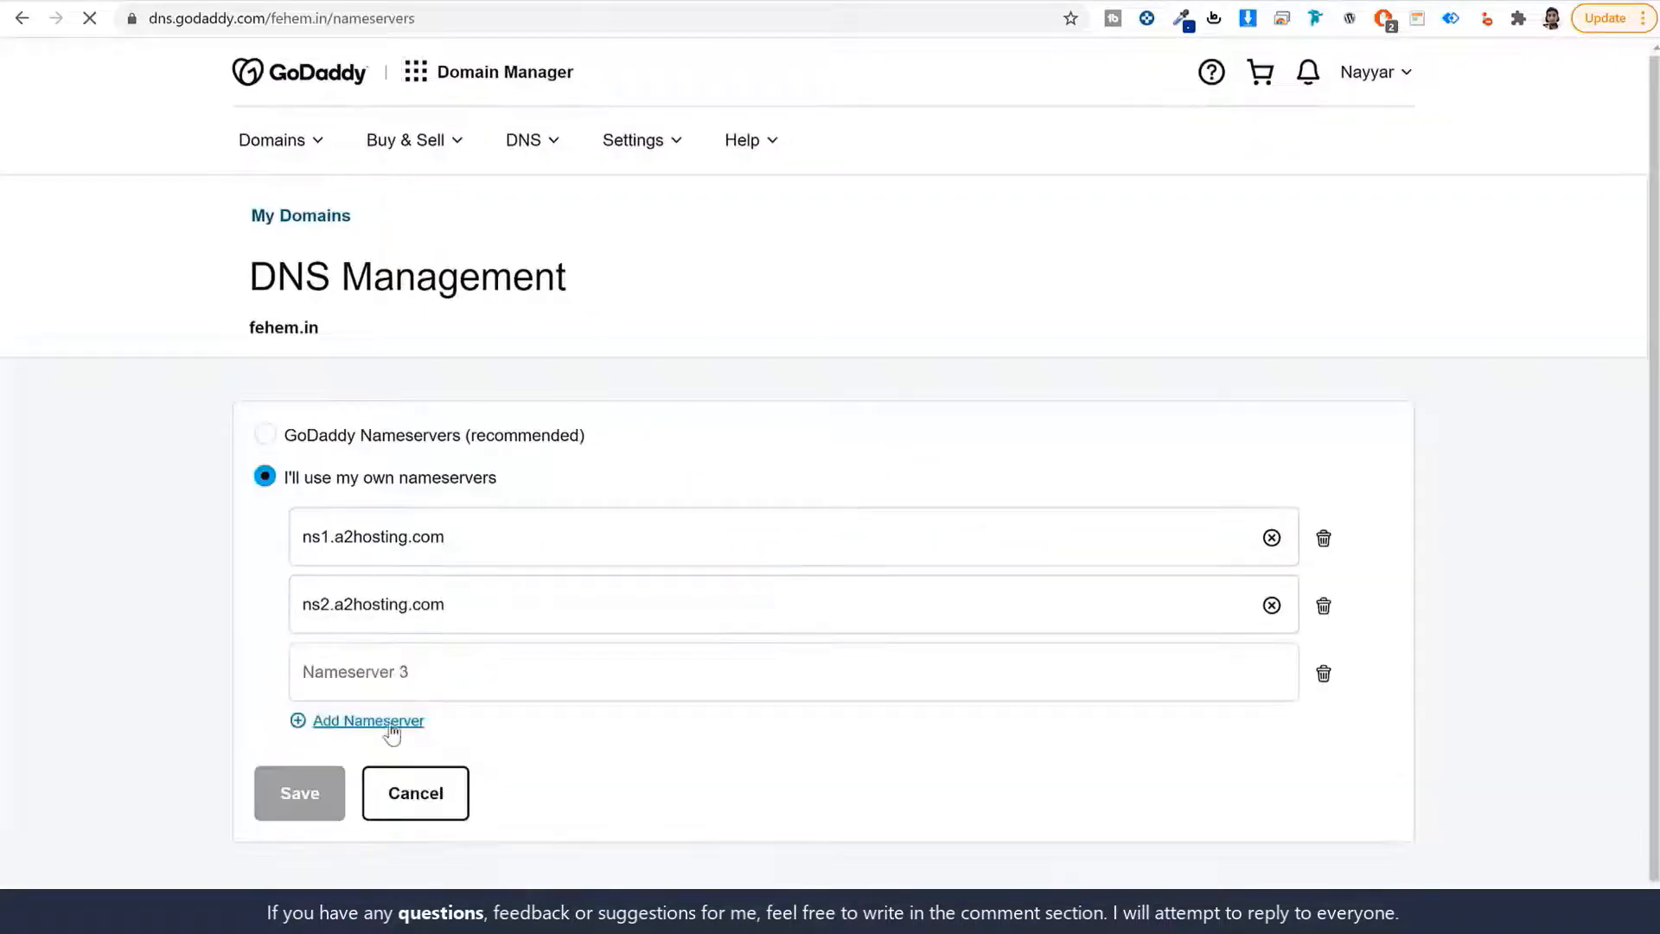
click(417, 721)
scroll(540, 292, down, 1)
Fill nameservers 3 and 4 with ns3.a2hosting.com and ns4.a2hosting.com, then save.
click(415, 2)
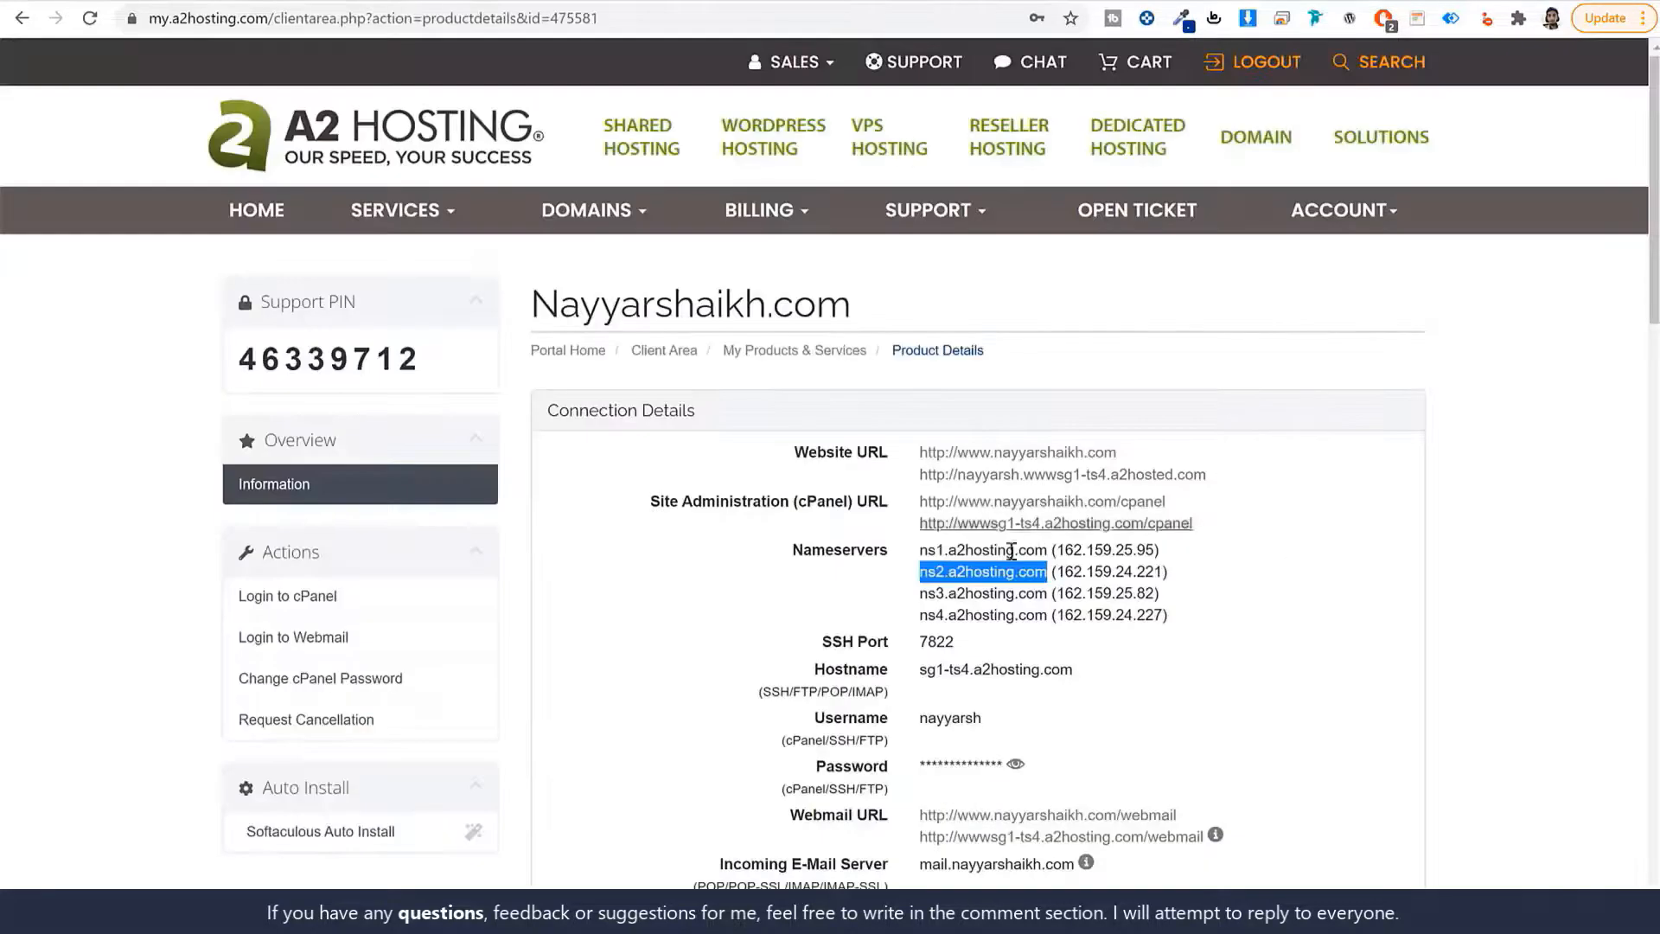
drag(1046, 594, 921, 592)
key(ctrl+c)
click(615, 2)
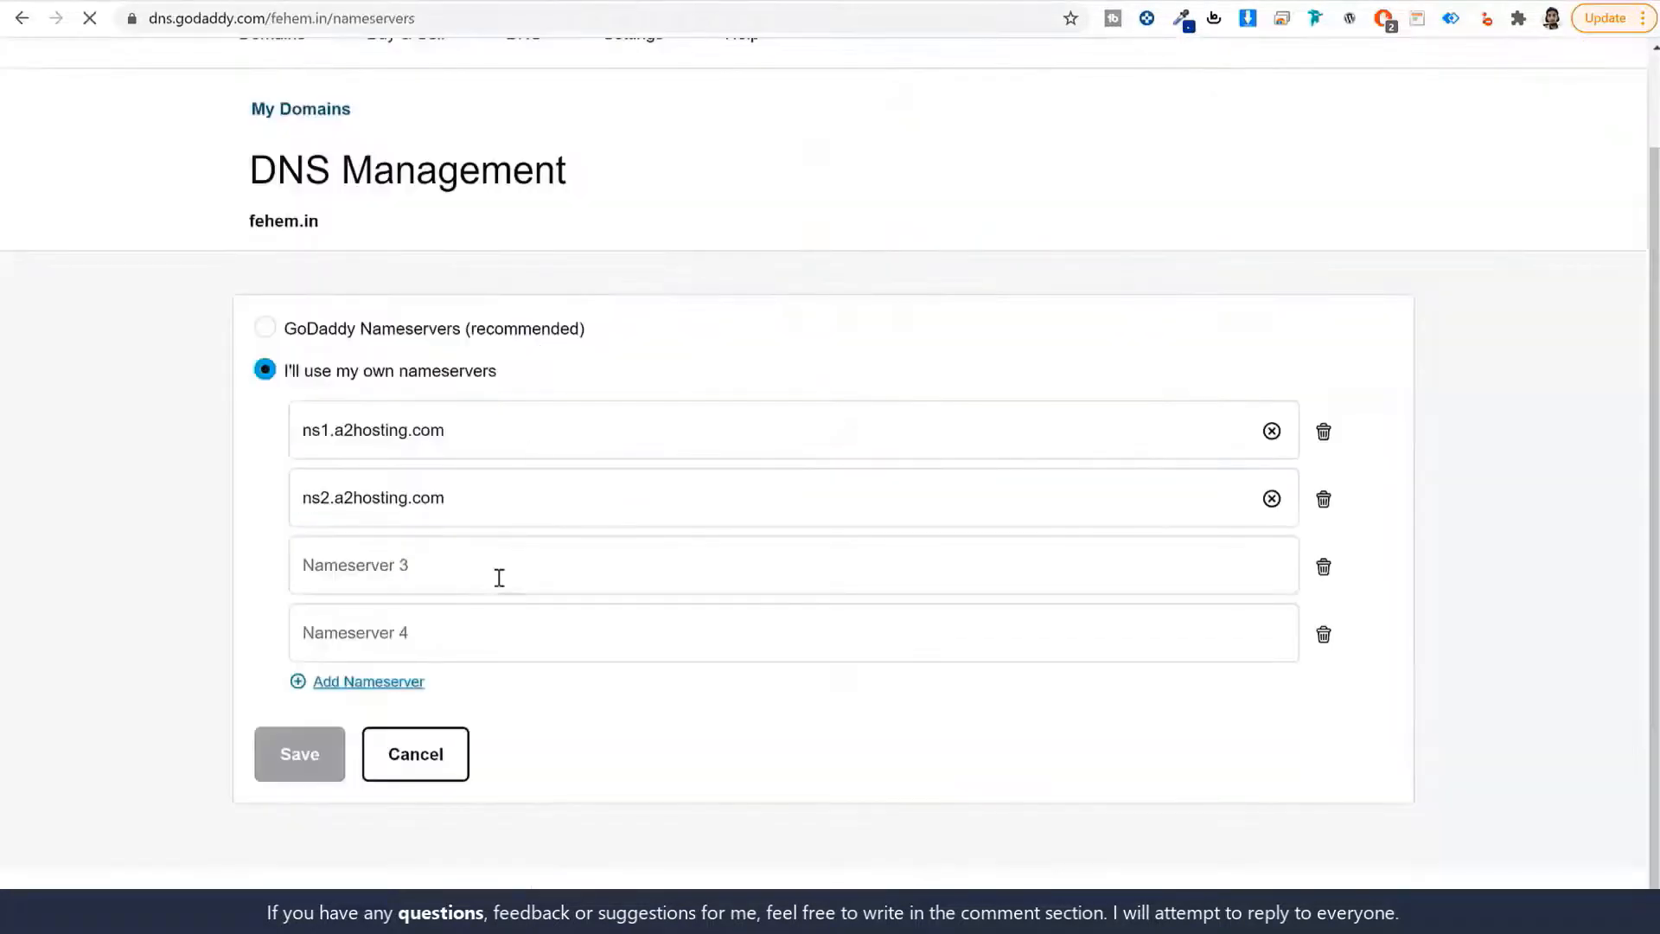
click(496, 574)
key(ctrl+v)
click(415, 2)
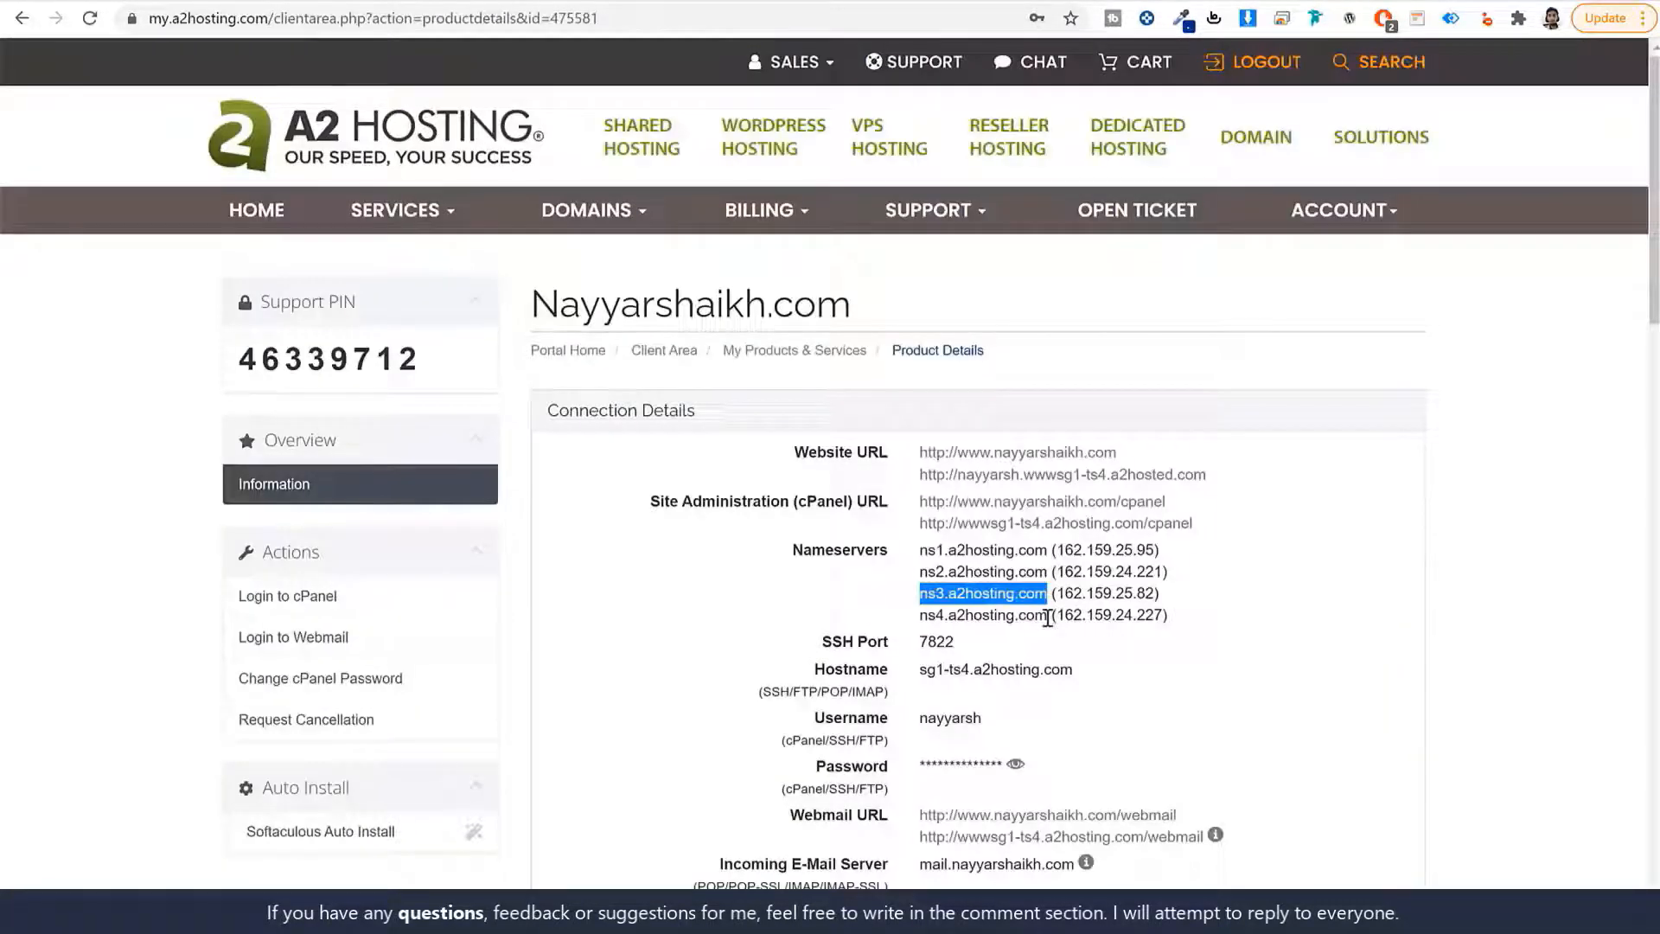
drag(1047, 616, 919, 615)
key(ctrl+c)
click(615, 2)
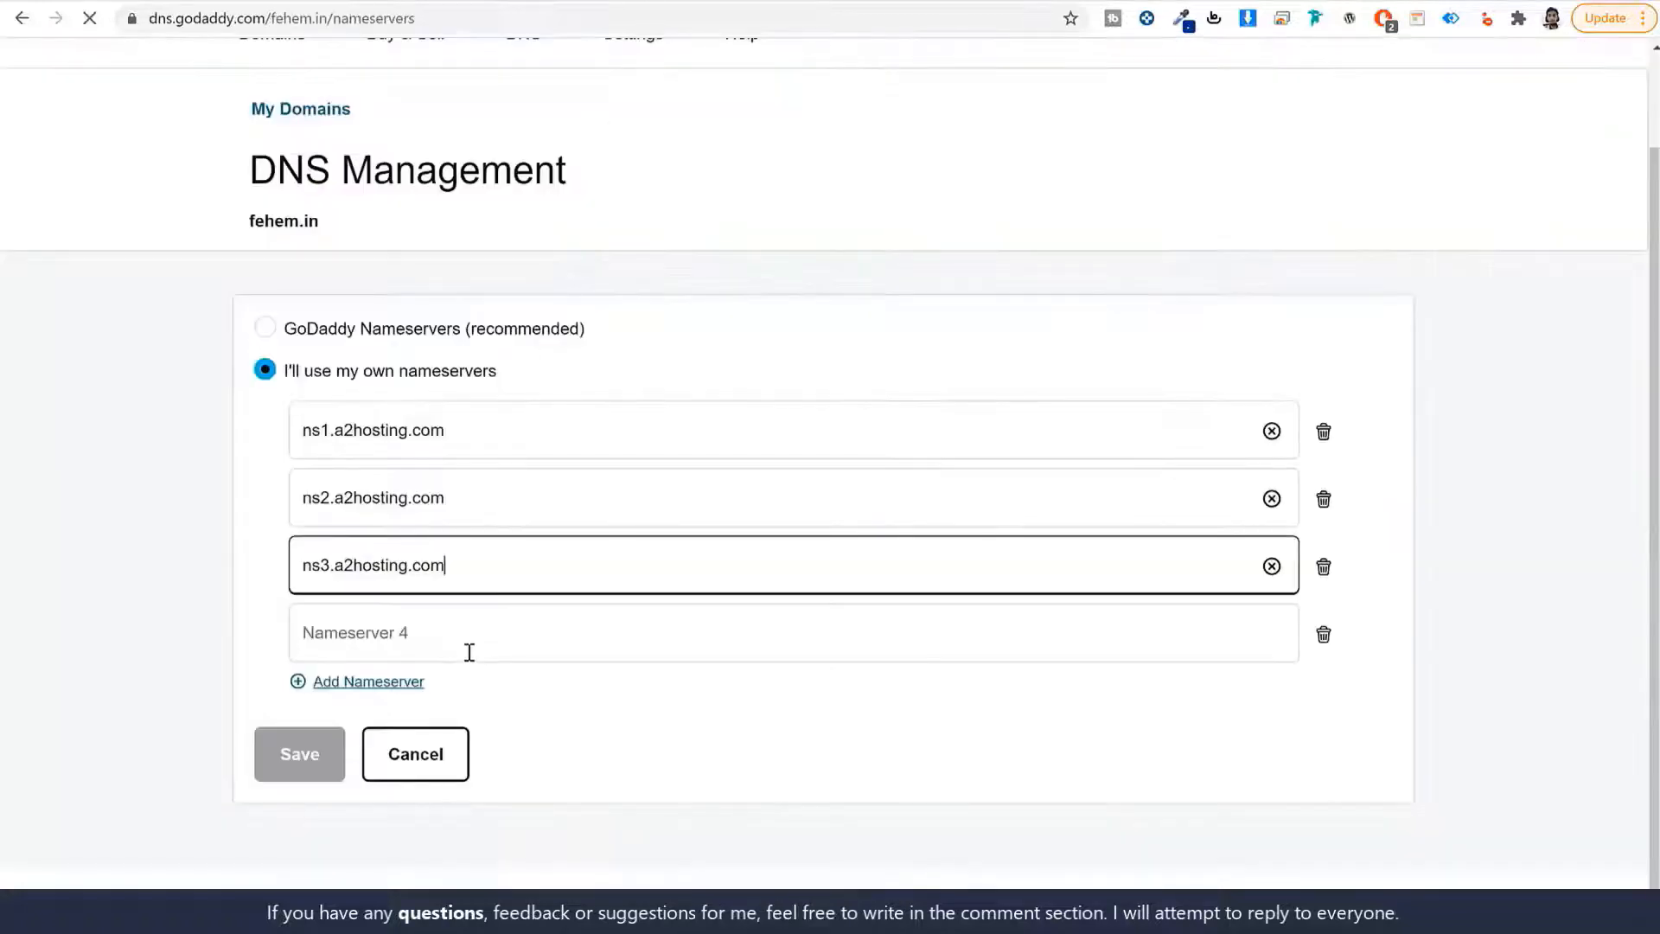
click(467, 653)
key(ctrl+v)
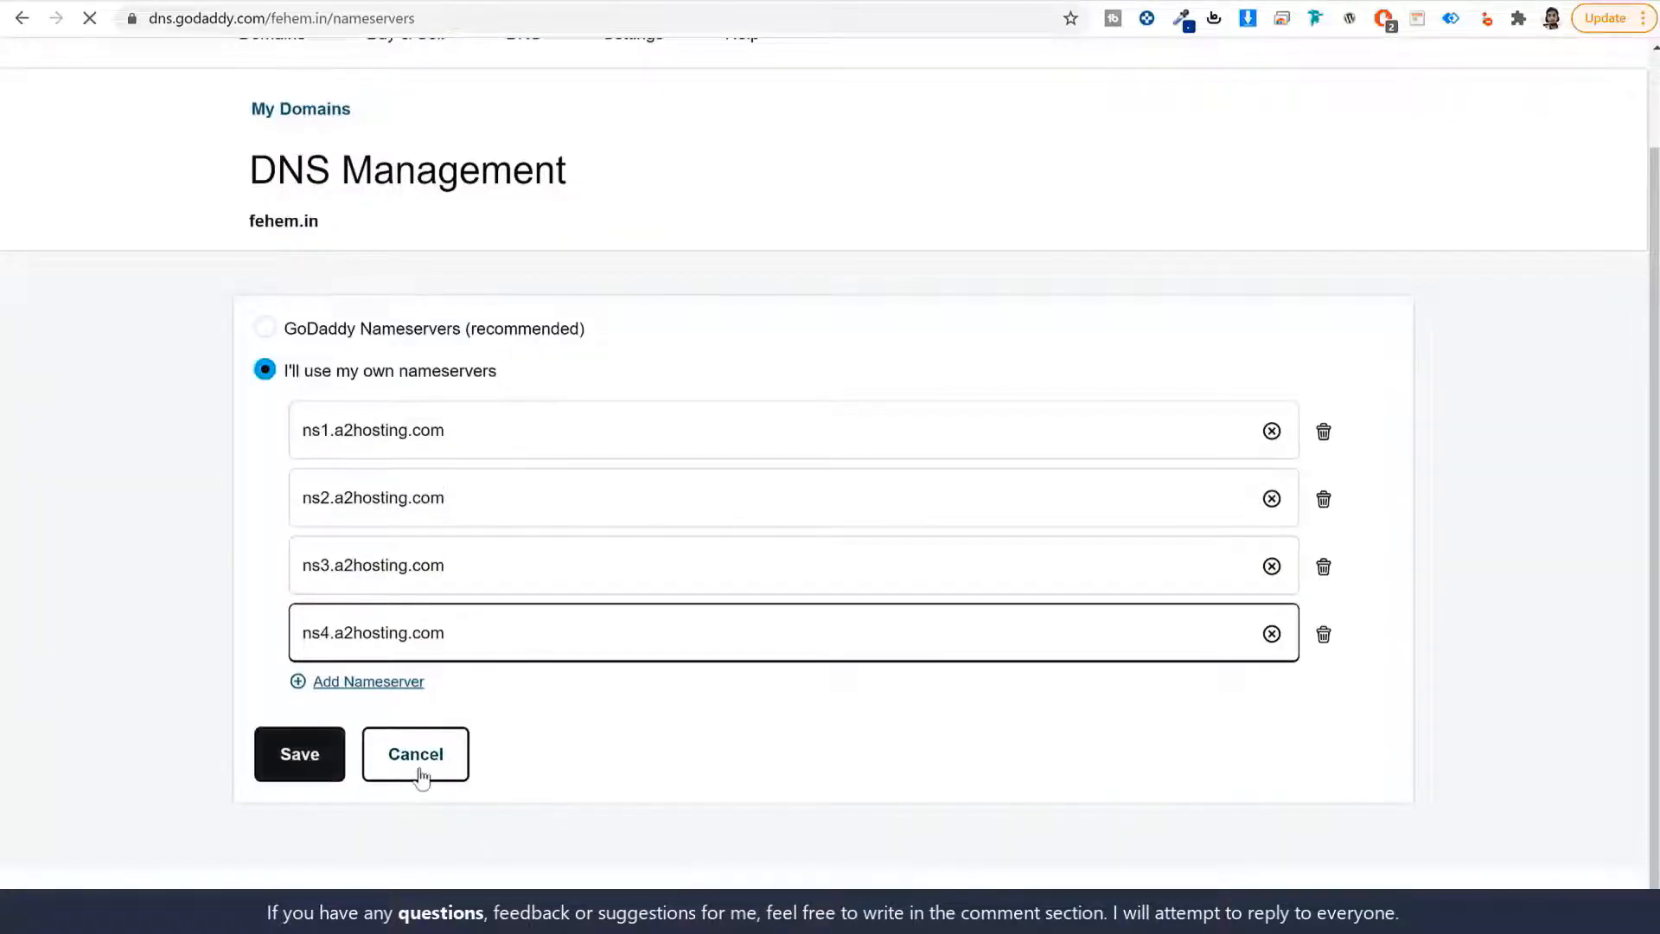
click(298, 757)
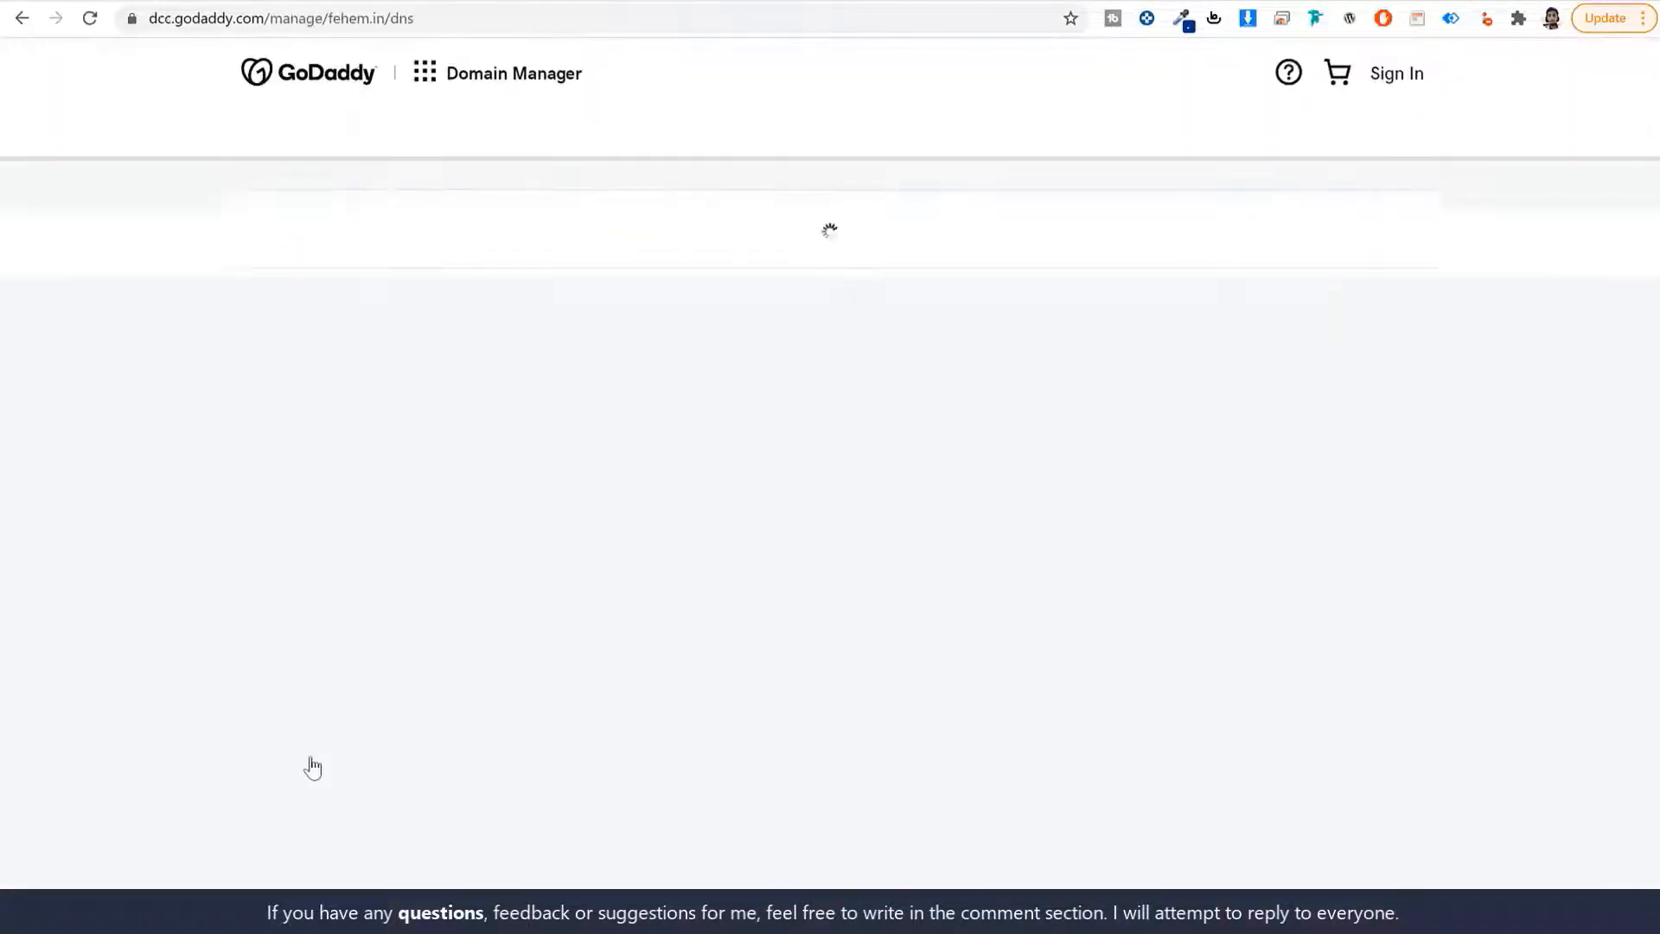
Go back to the A2 Hosting client area home and launch the cPanel login.
click(642, 1)
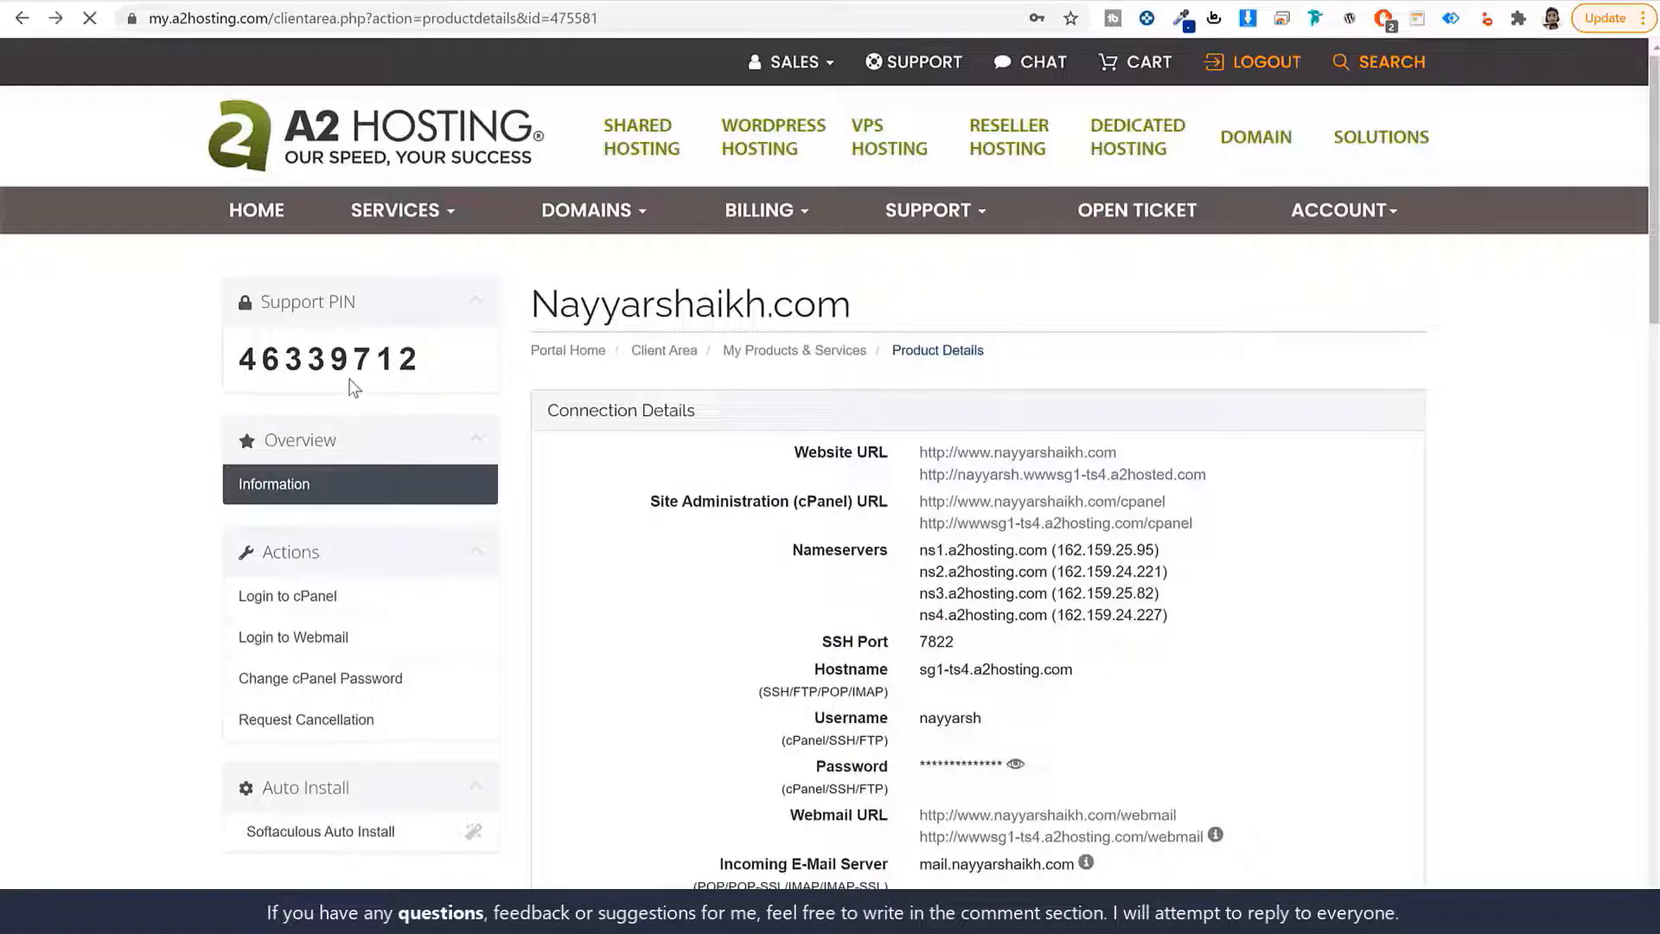
key(alt+Left)
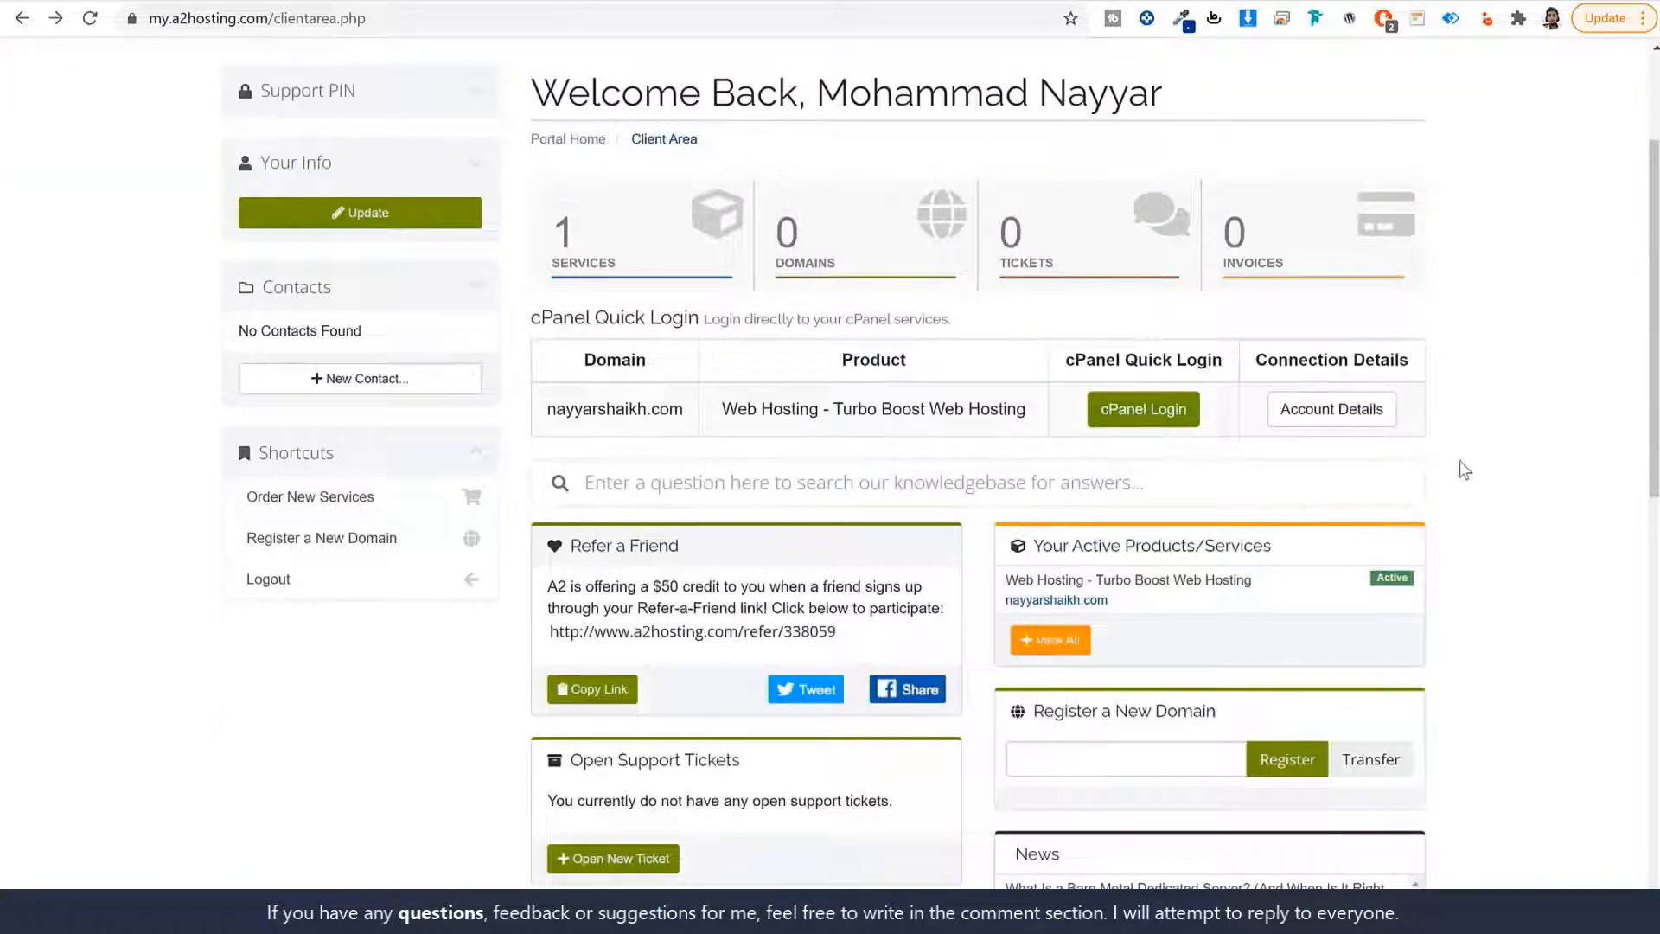
click(1135, 409)
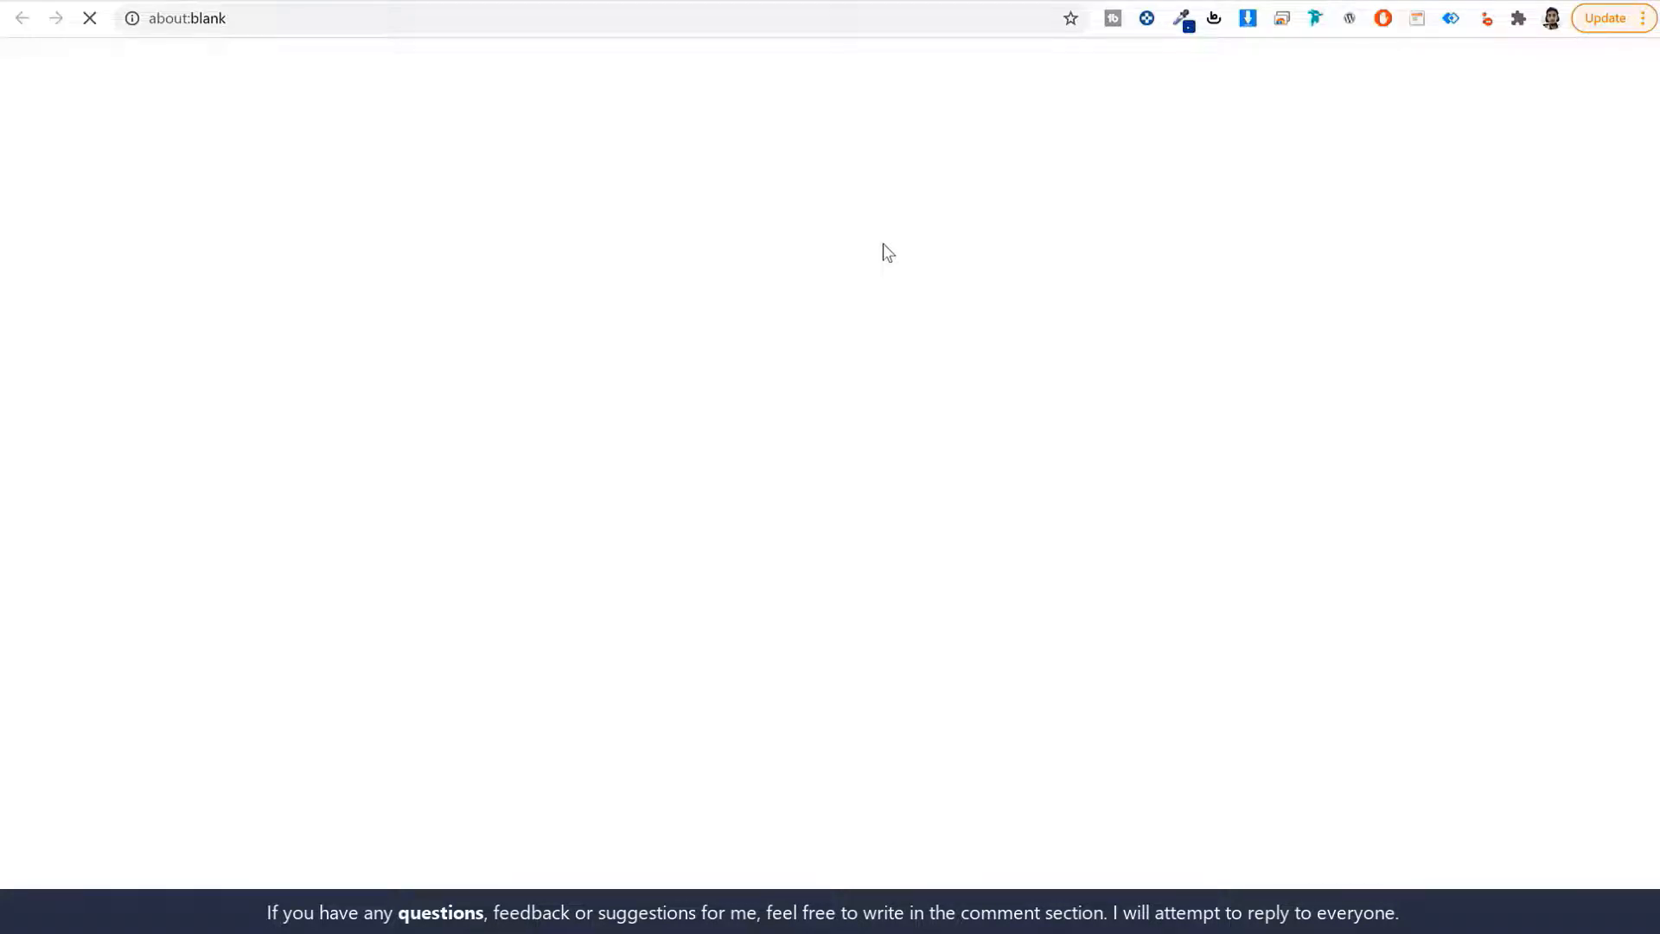
scroll(1548, 408, down, 15)
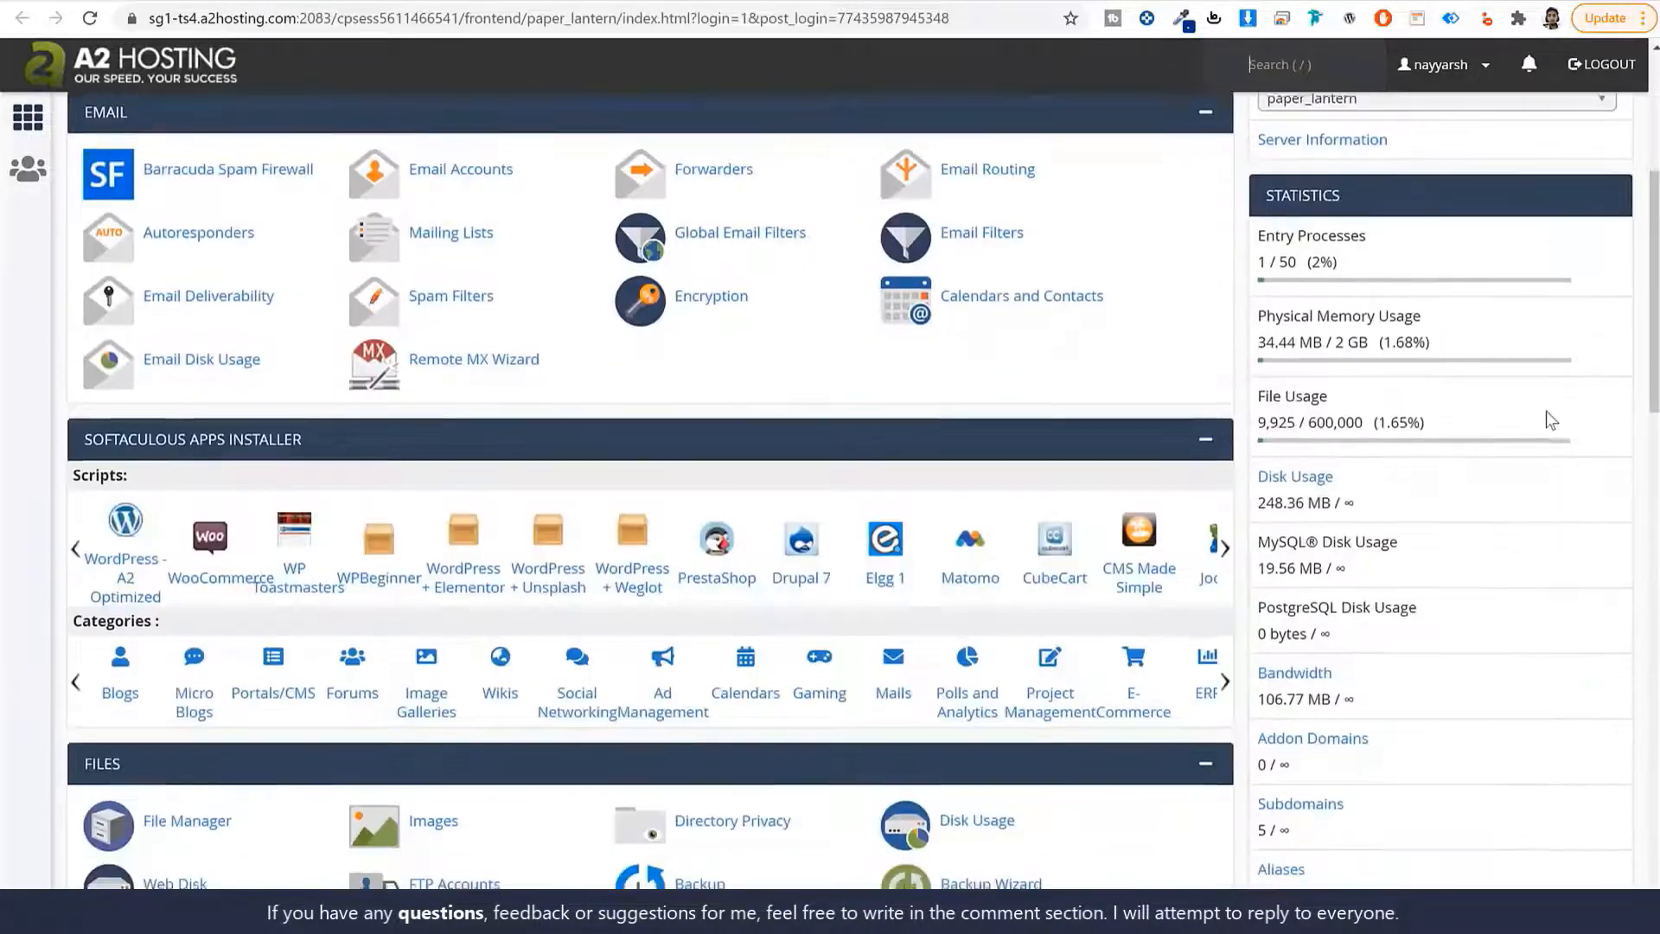
scroll(1530, 446, up, 15)
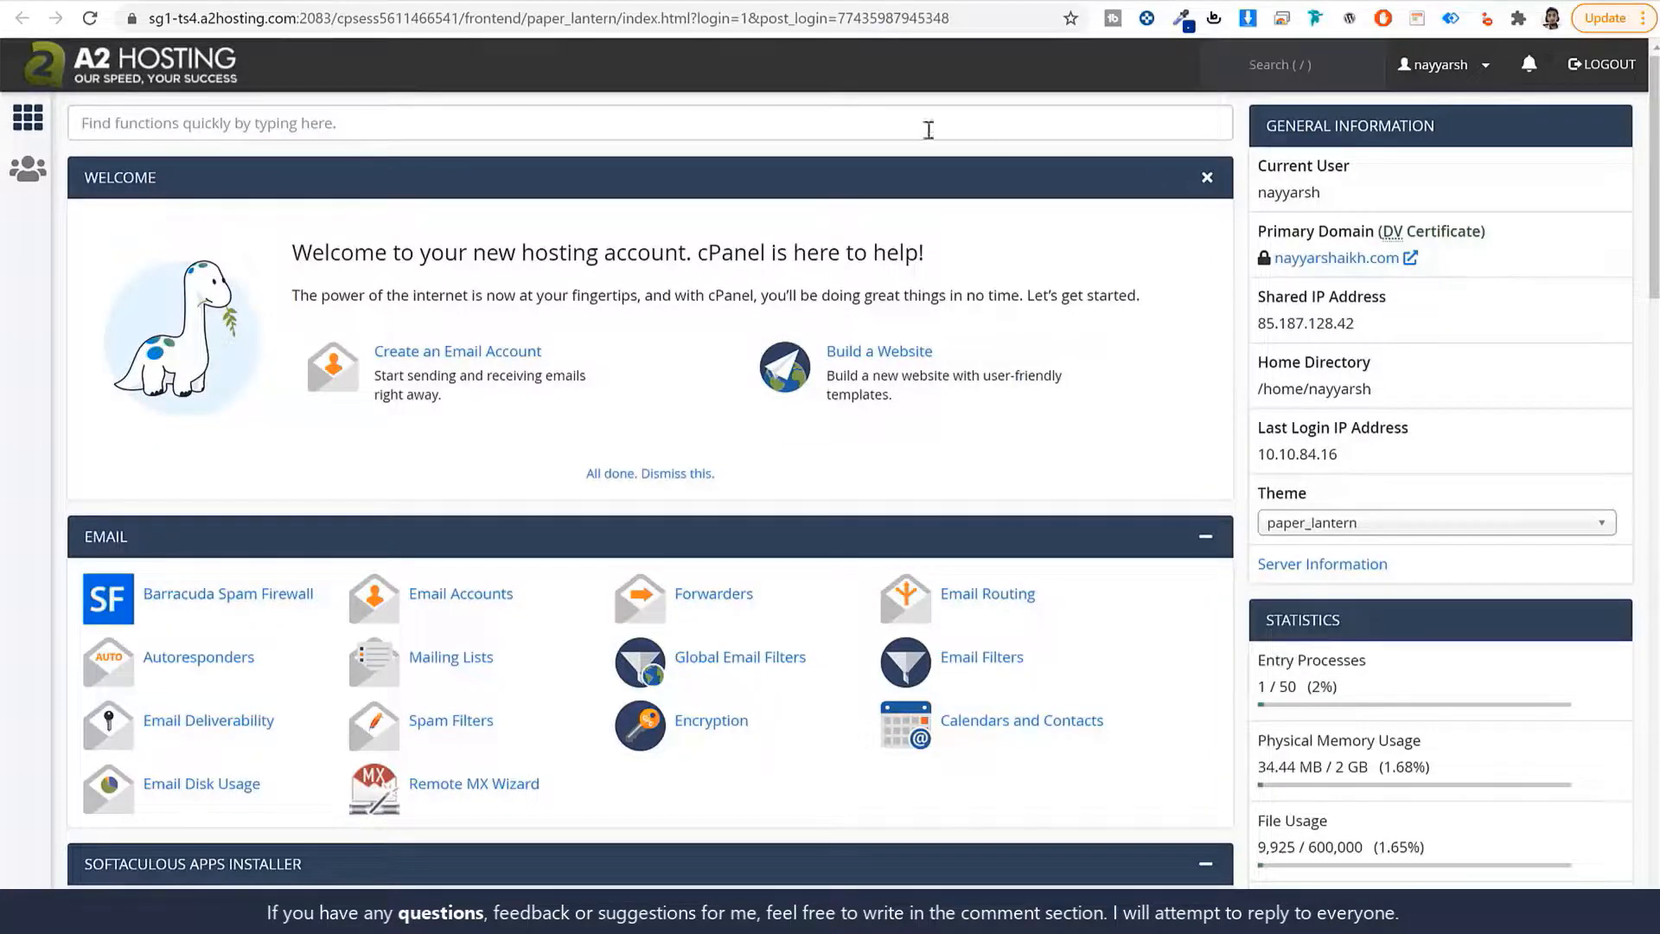
drag(1253, 235, 1376, 240)
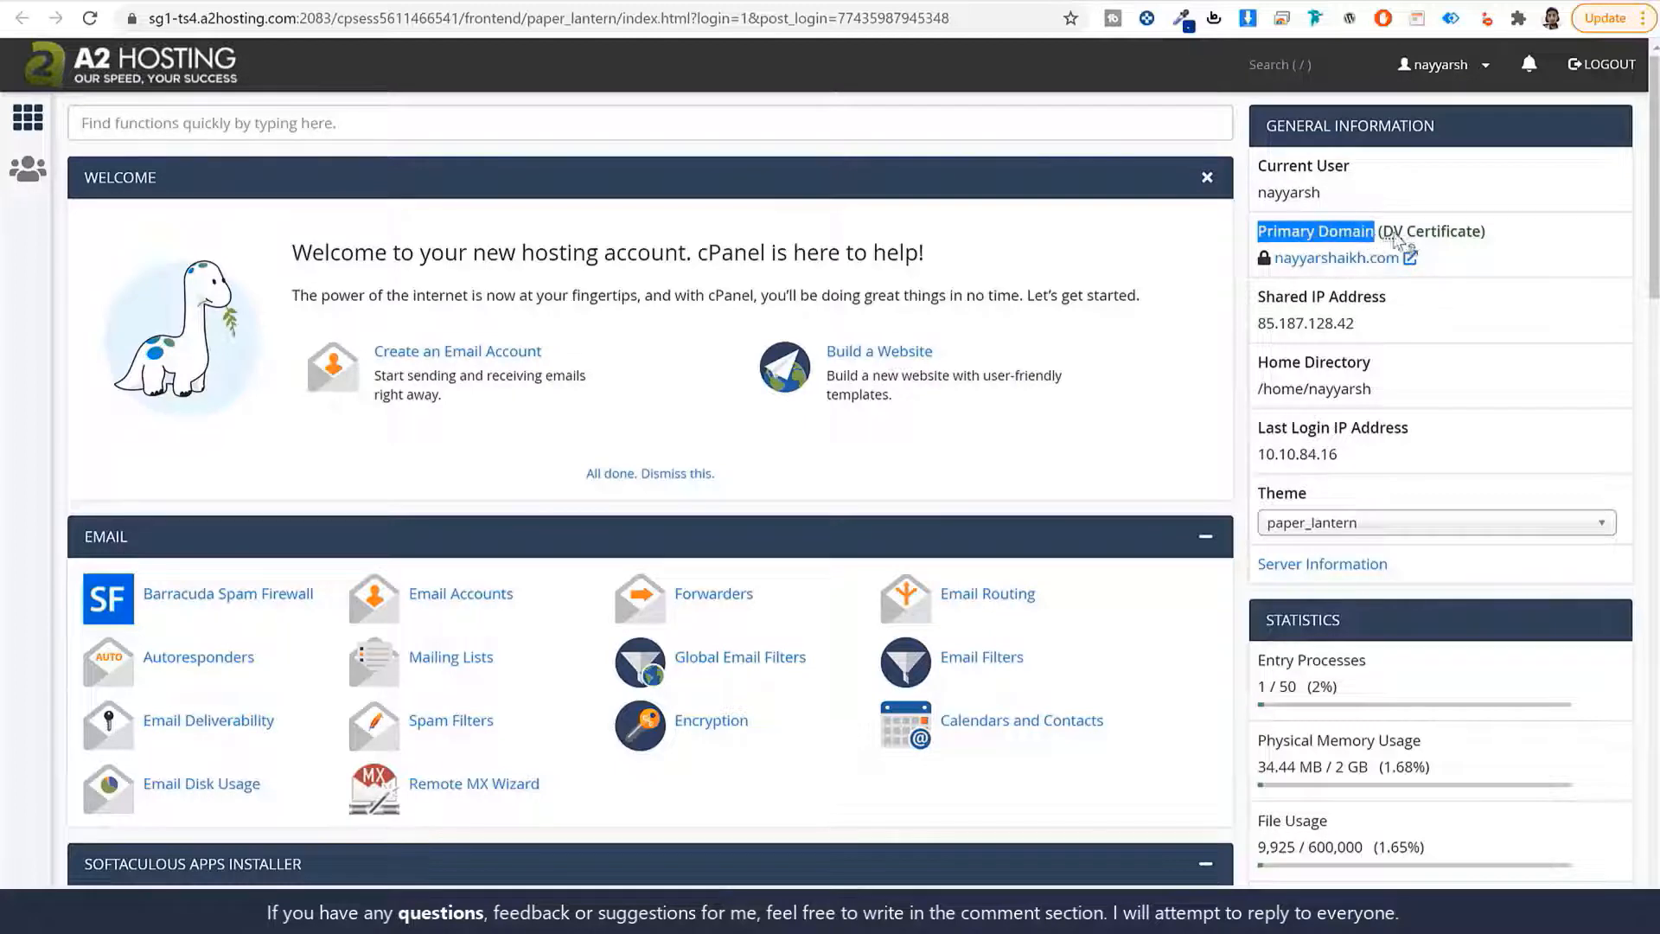
click(1461, 241)
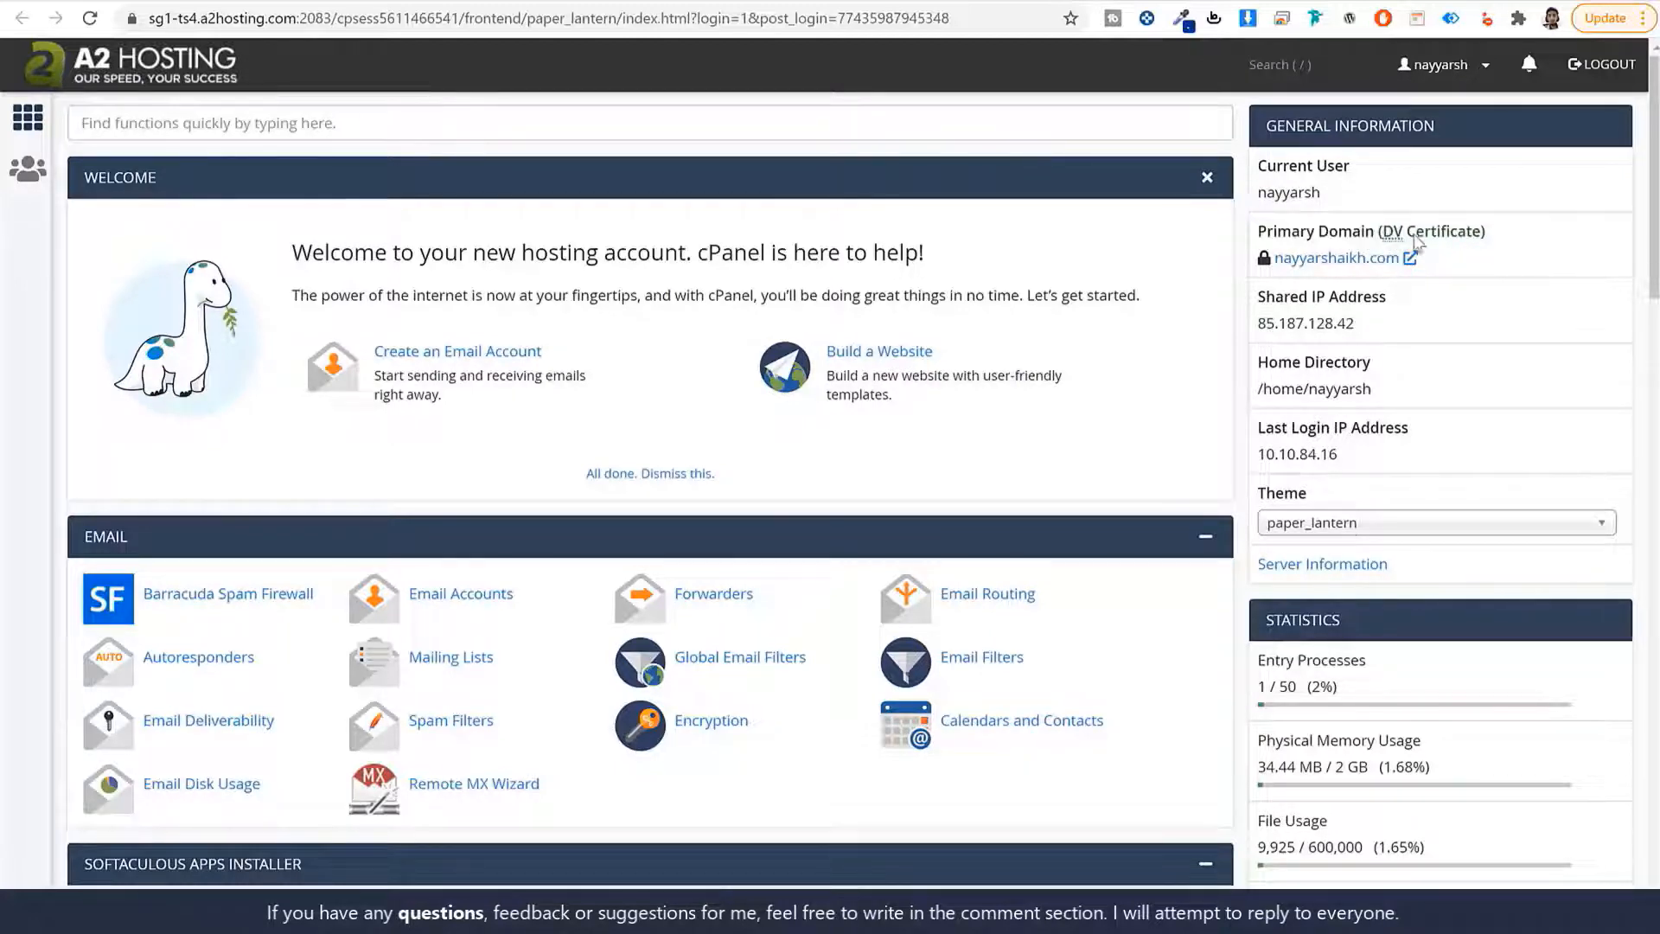
drag(1487, 233, 1379, 236)
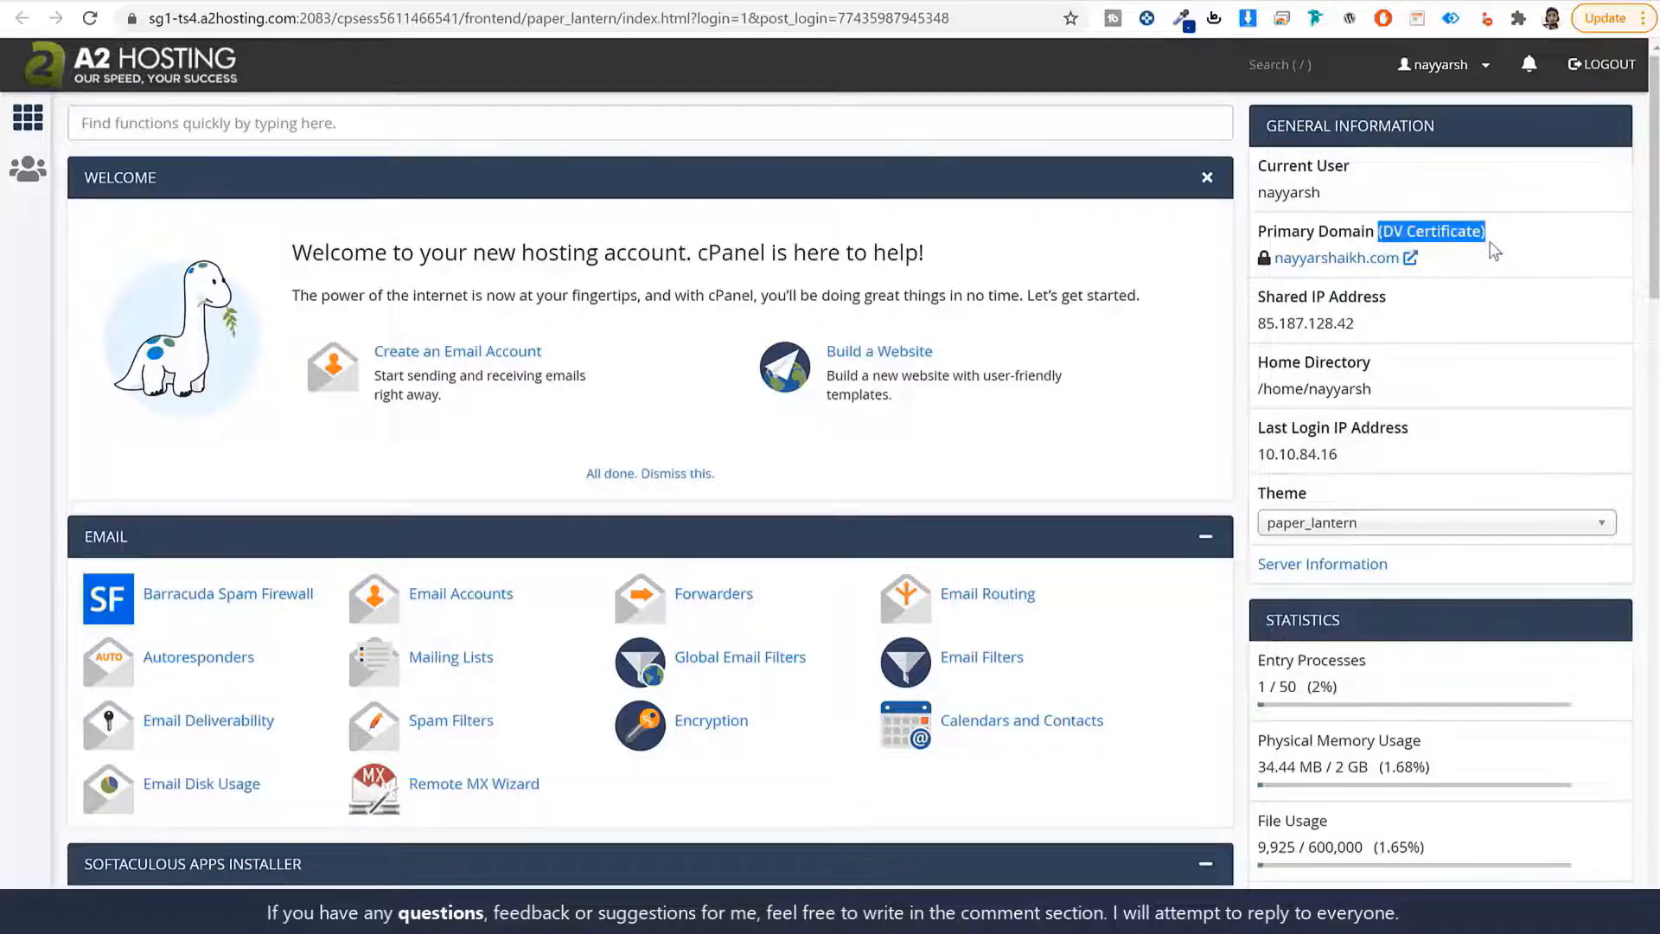
click(1397, 268)
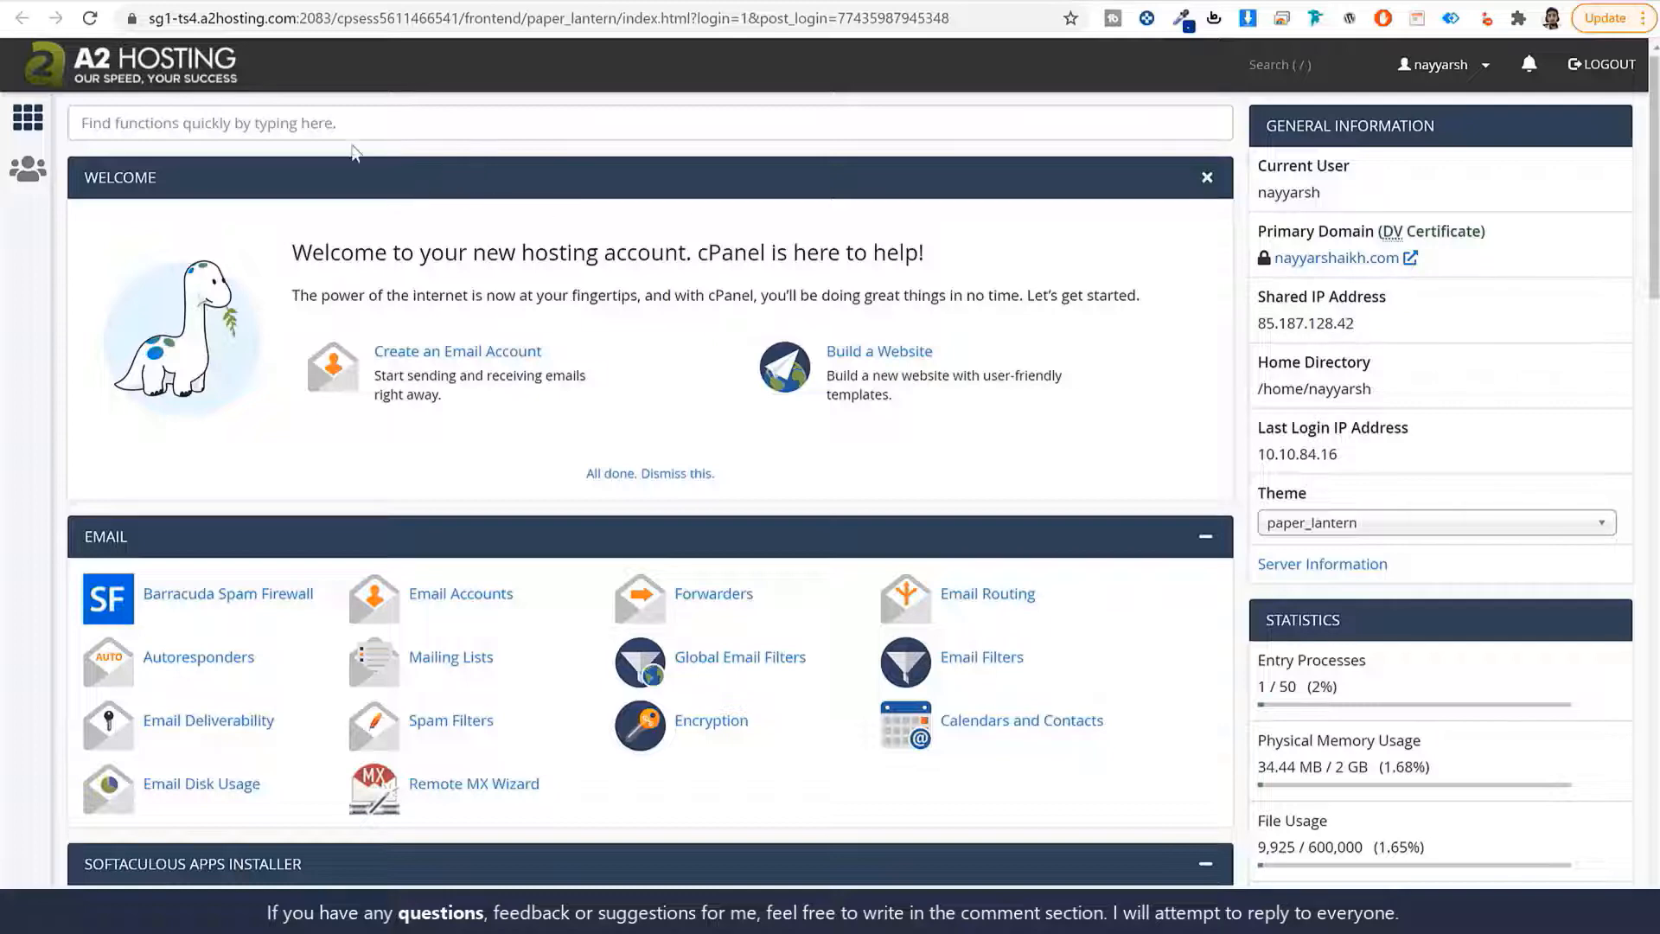
click(205, 127)
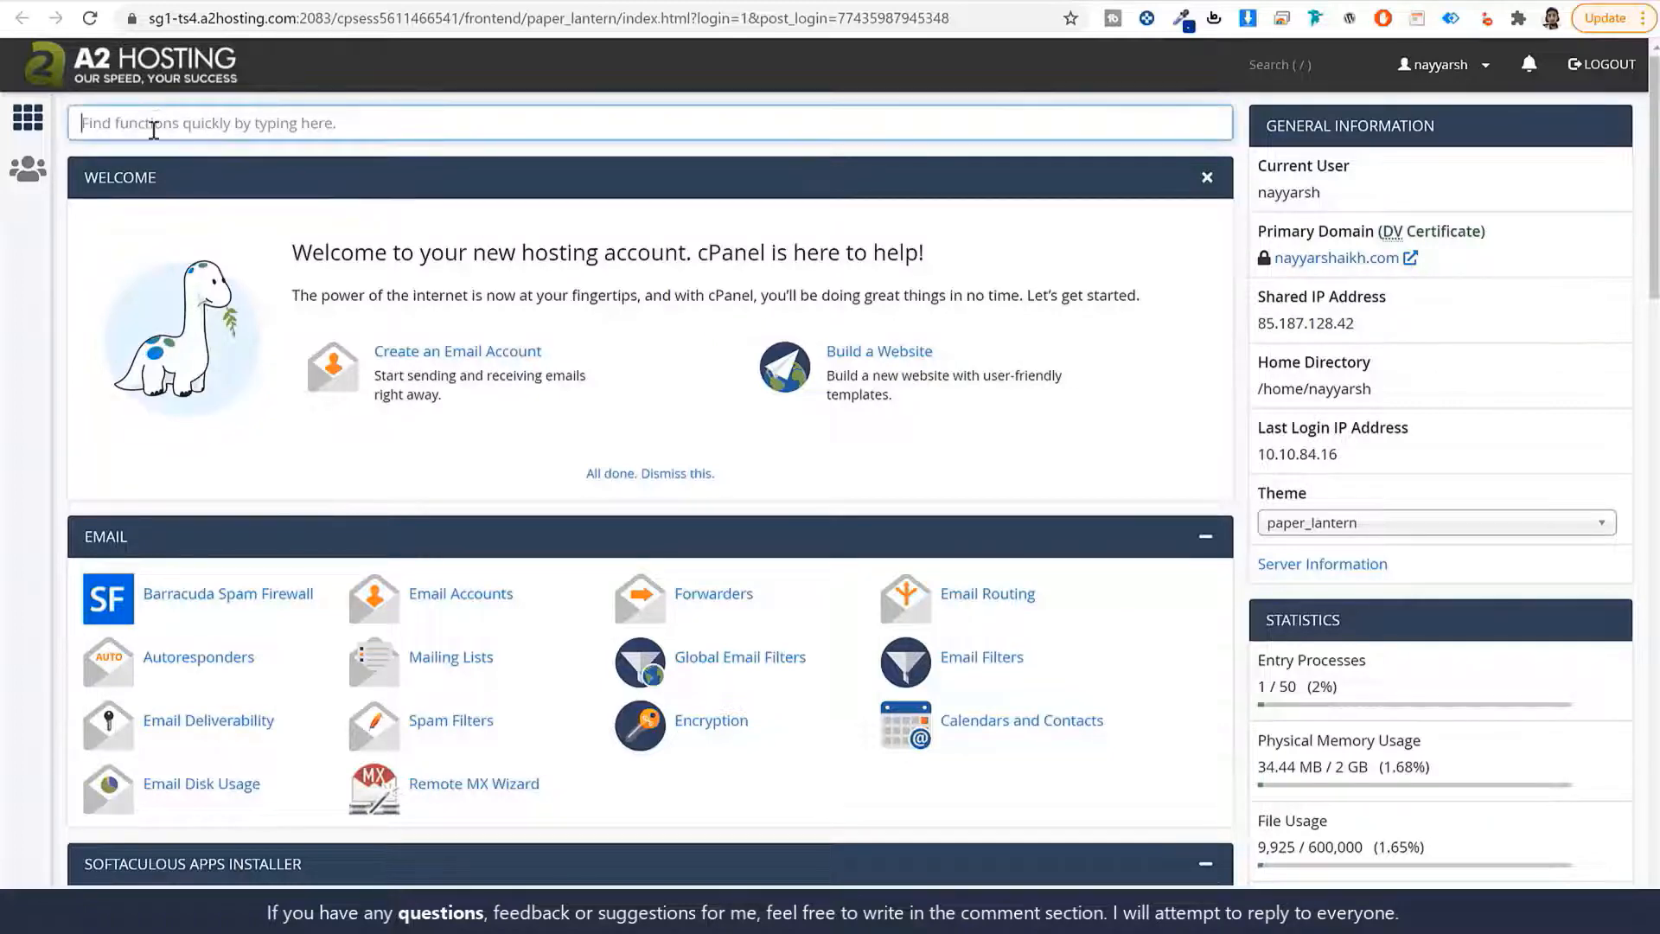
text(ssl)
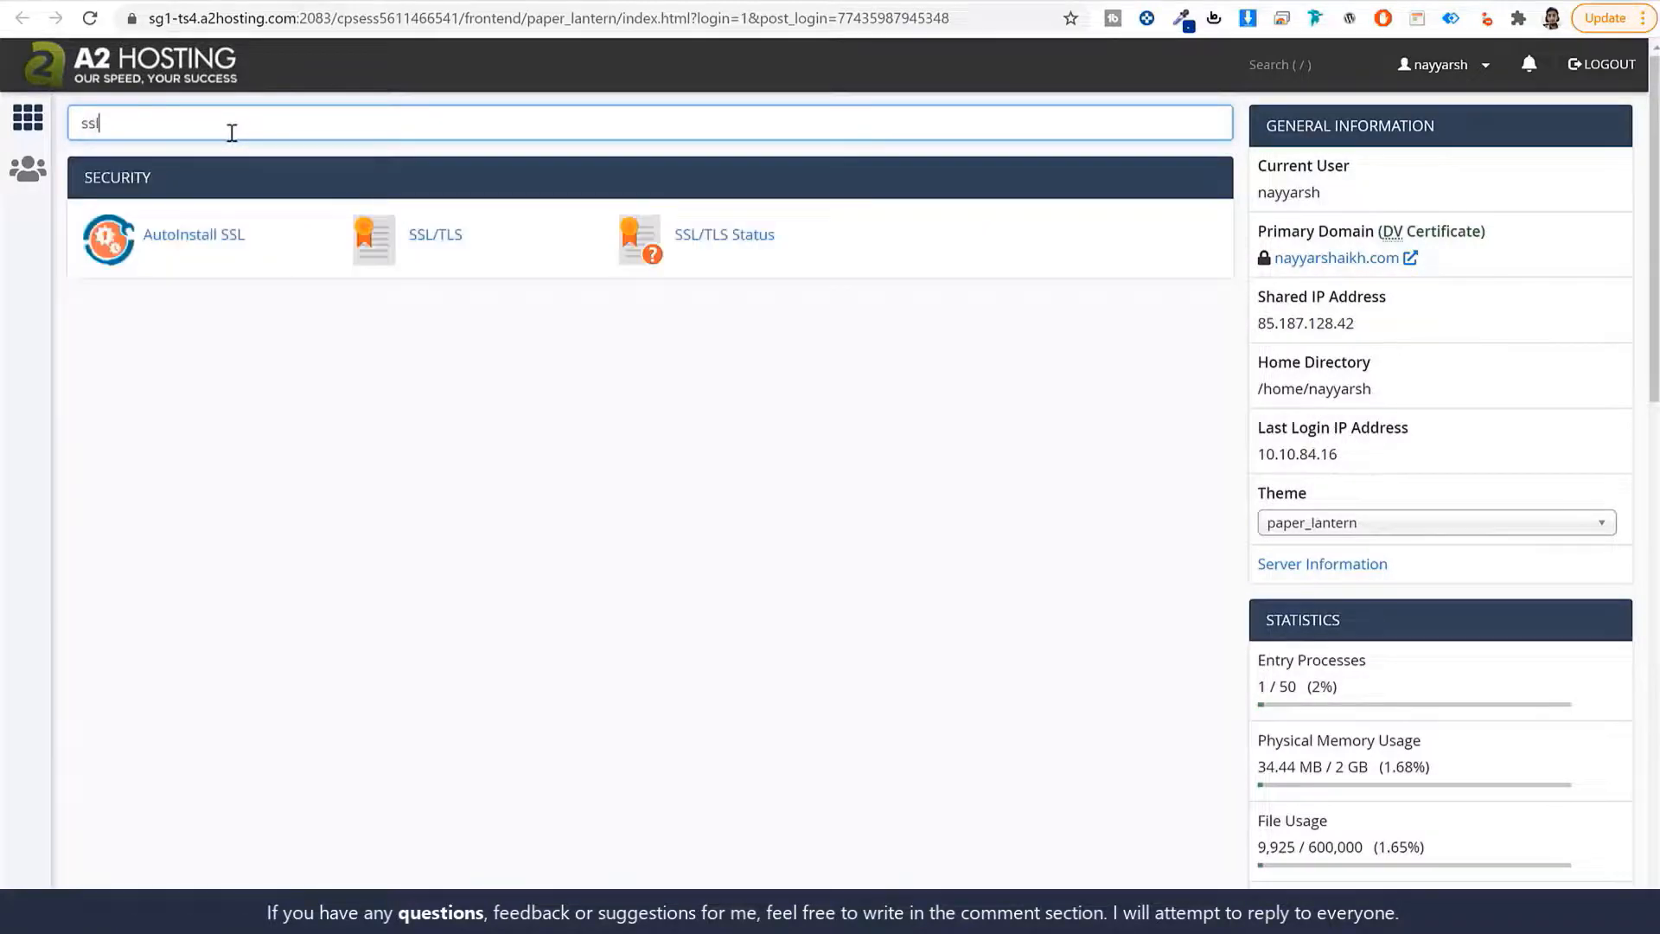
click(728, 240)
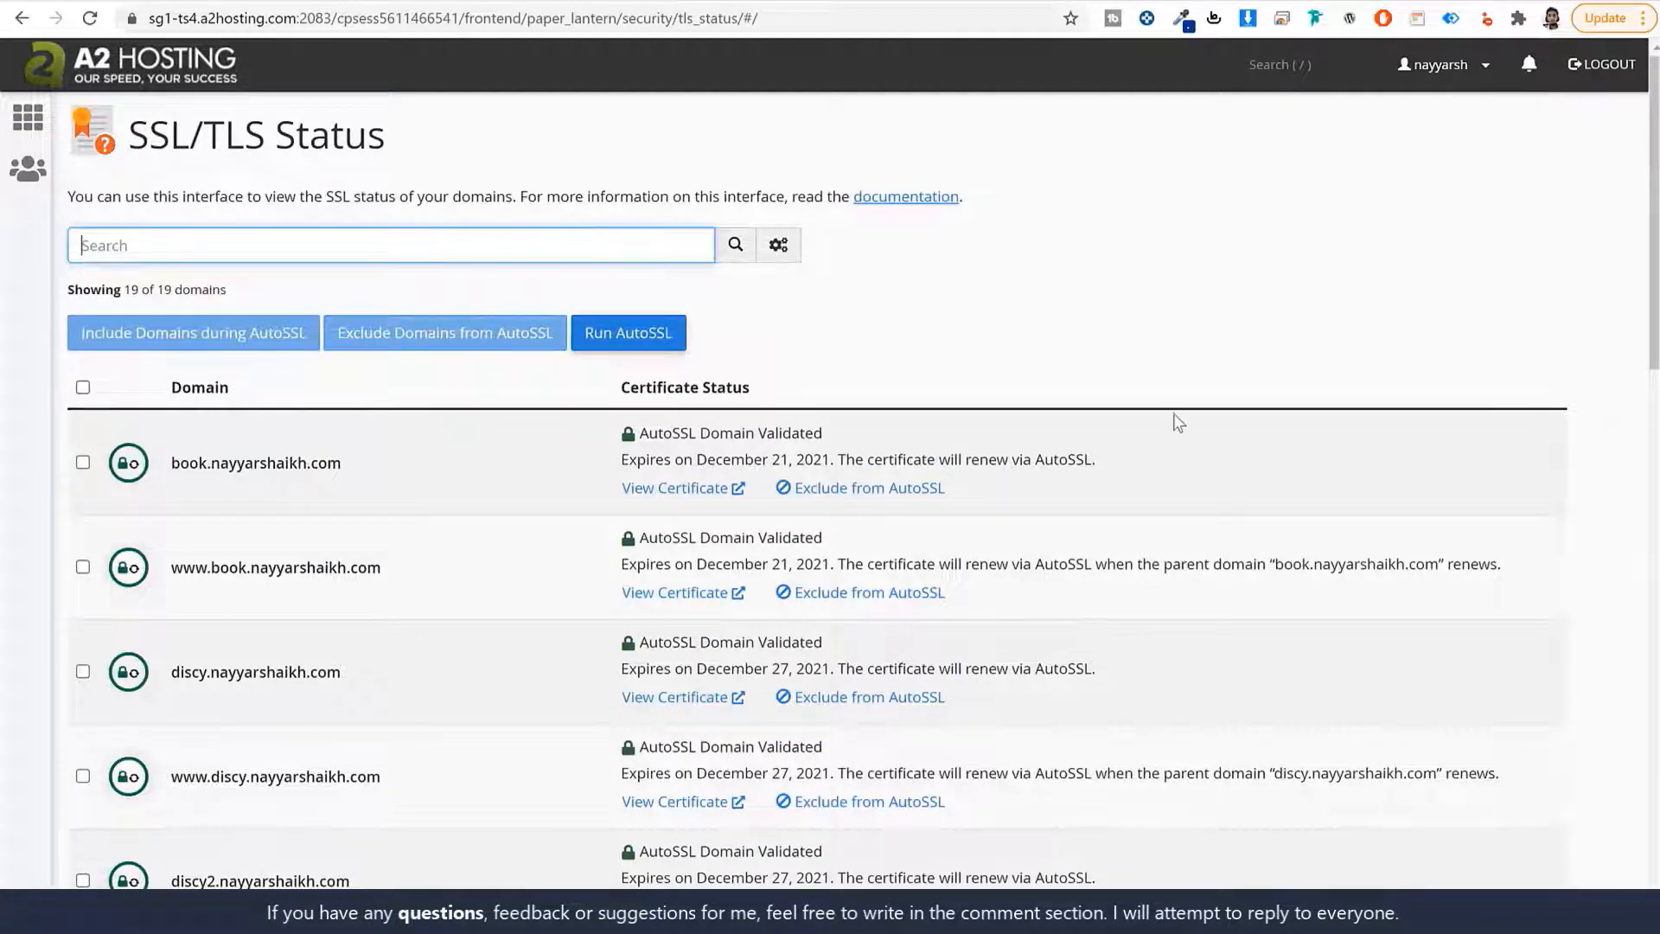
scroll(1177, 428, down, 8)
scroll(1159, 466, up, 8)
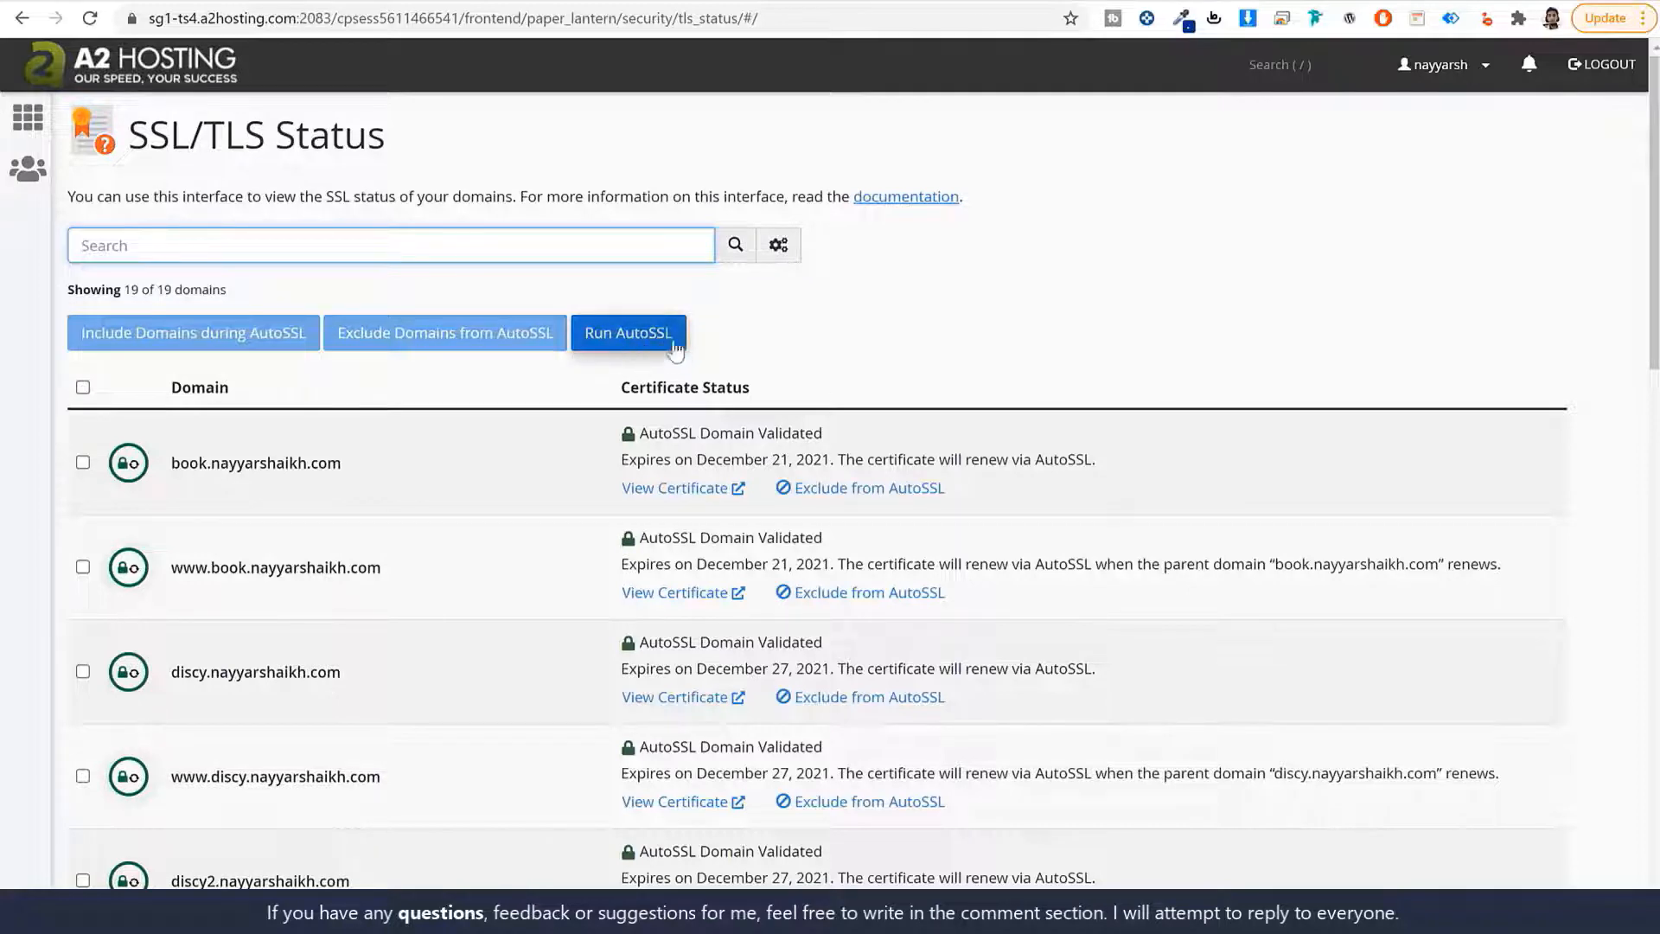
click(93, 69)
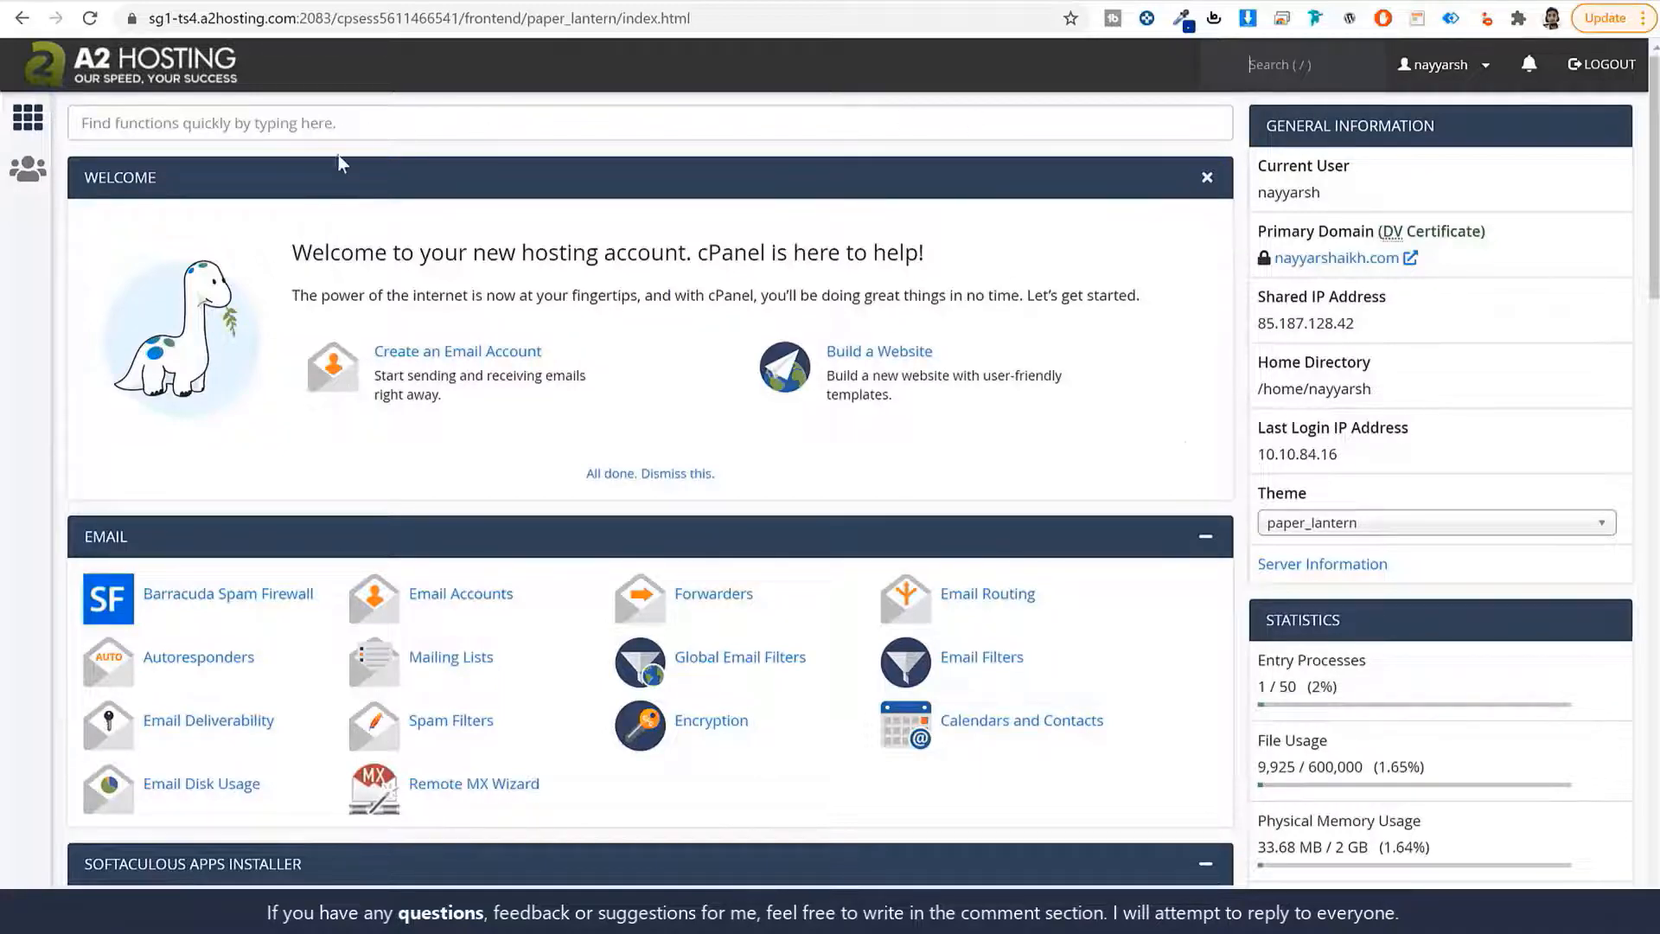
Find 'sof' in the cPanel search and open Softaculous Apps Installer.
click(327, 117)
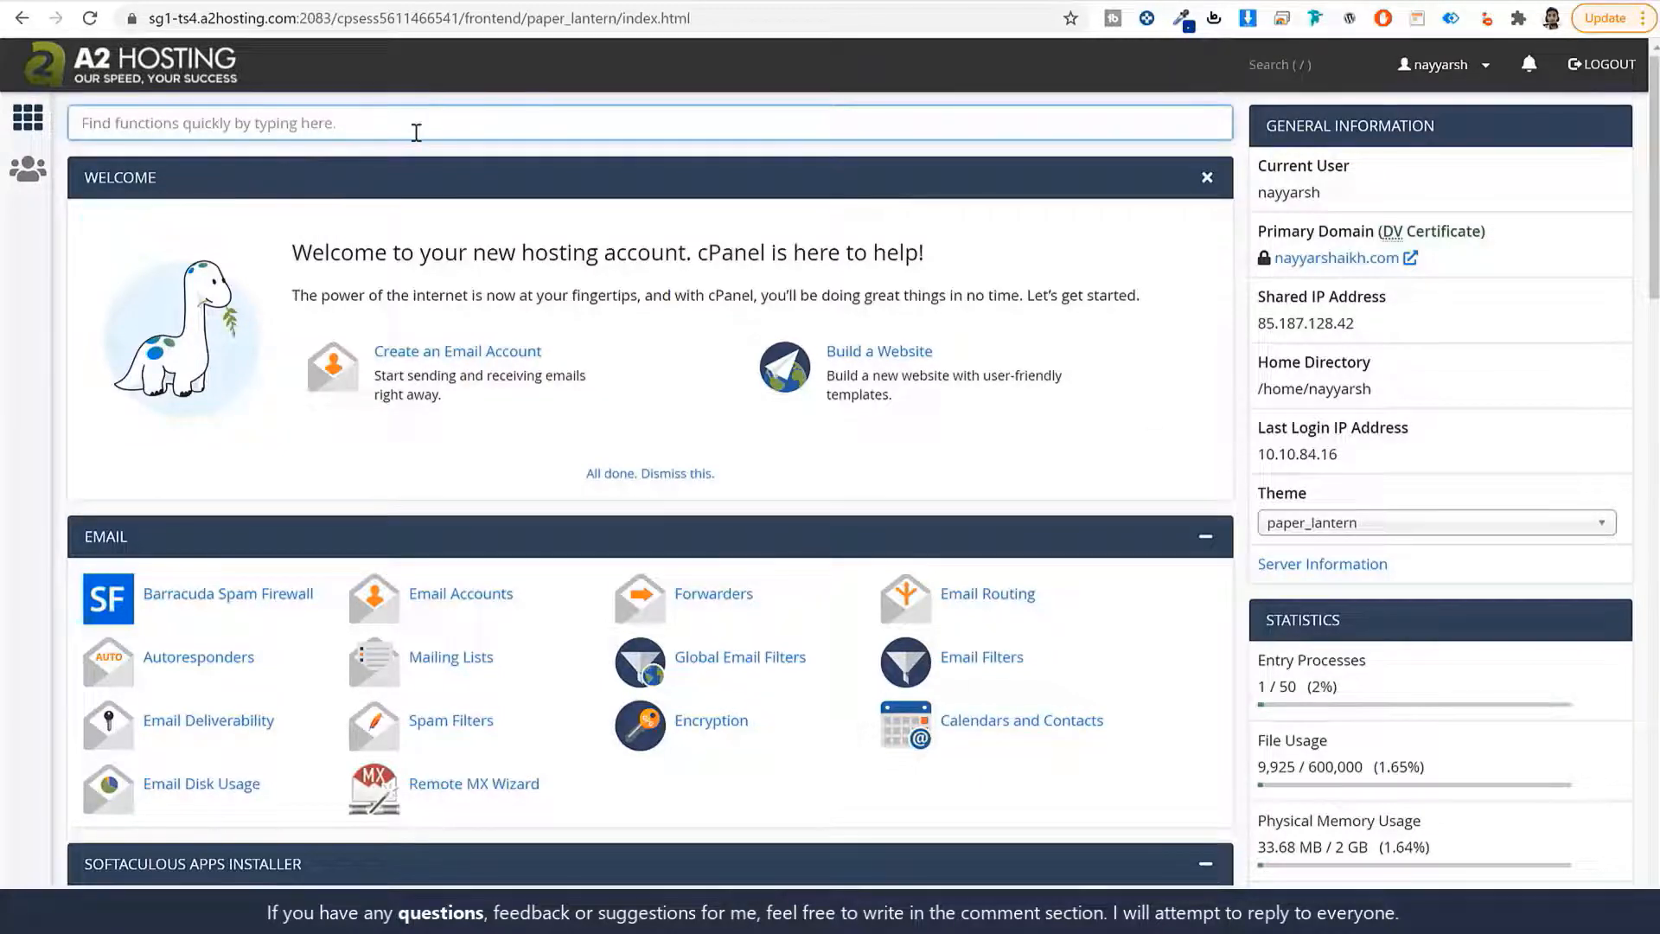
text(soft)
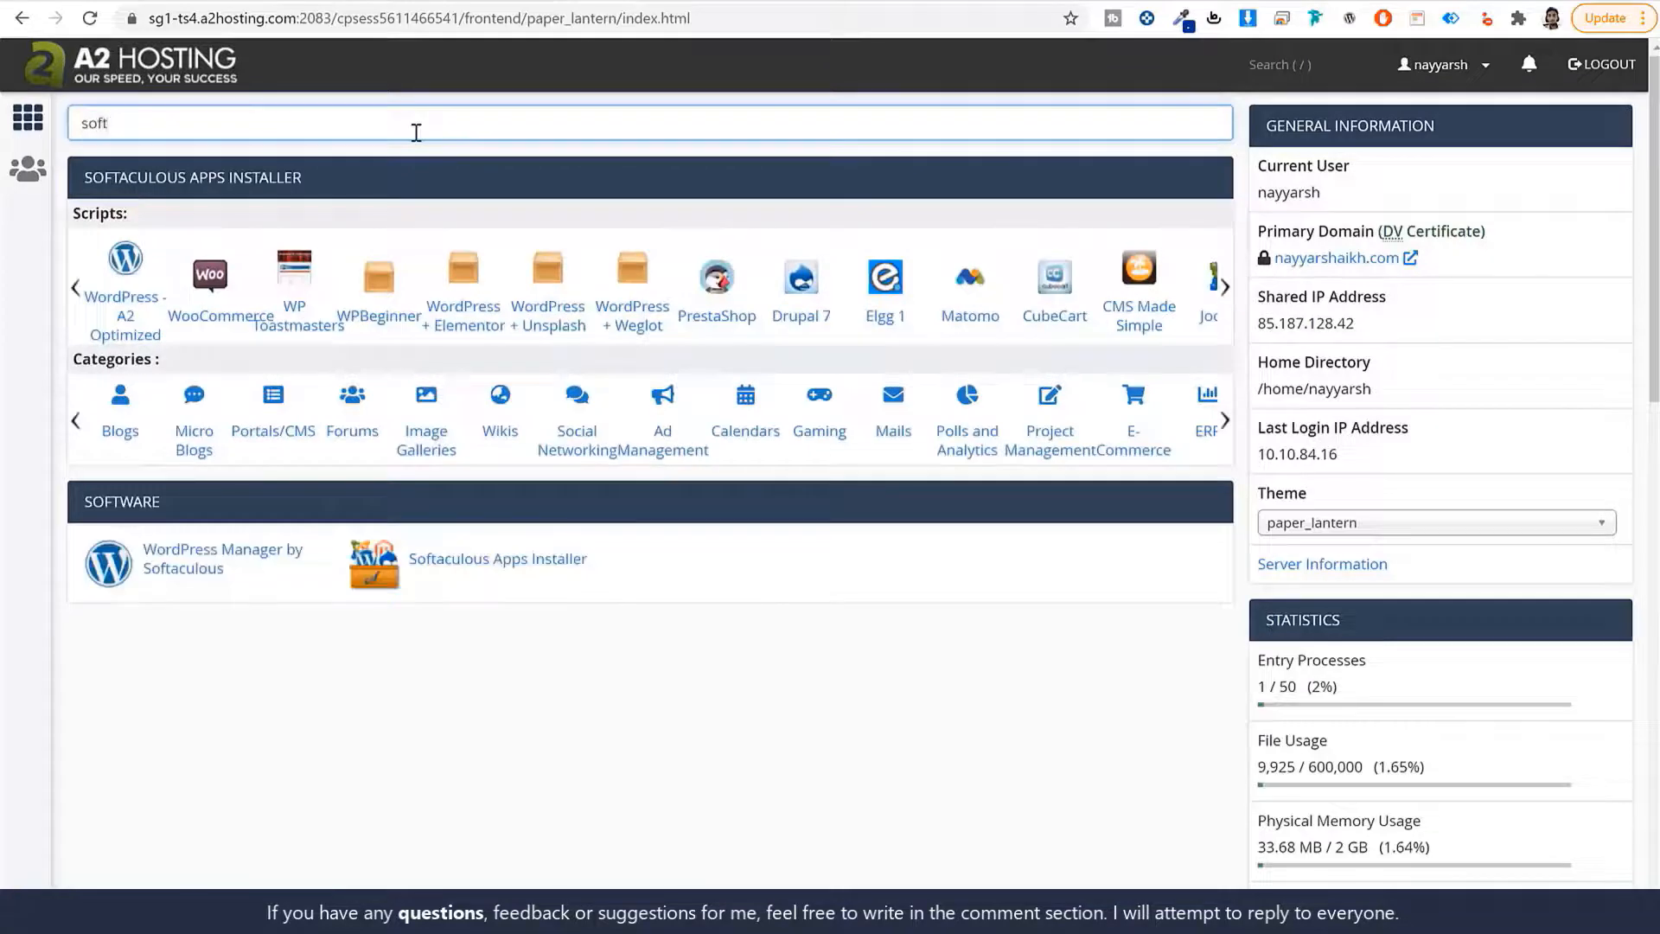
click(510, 570)
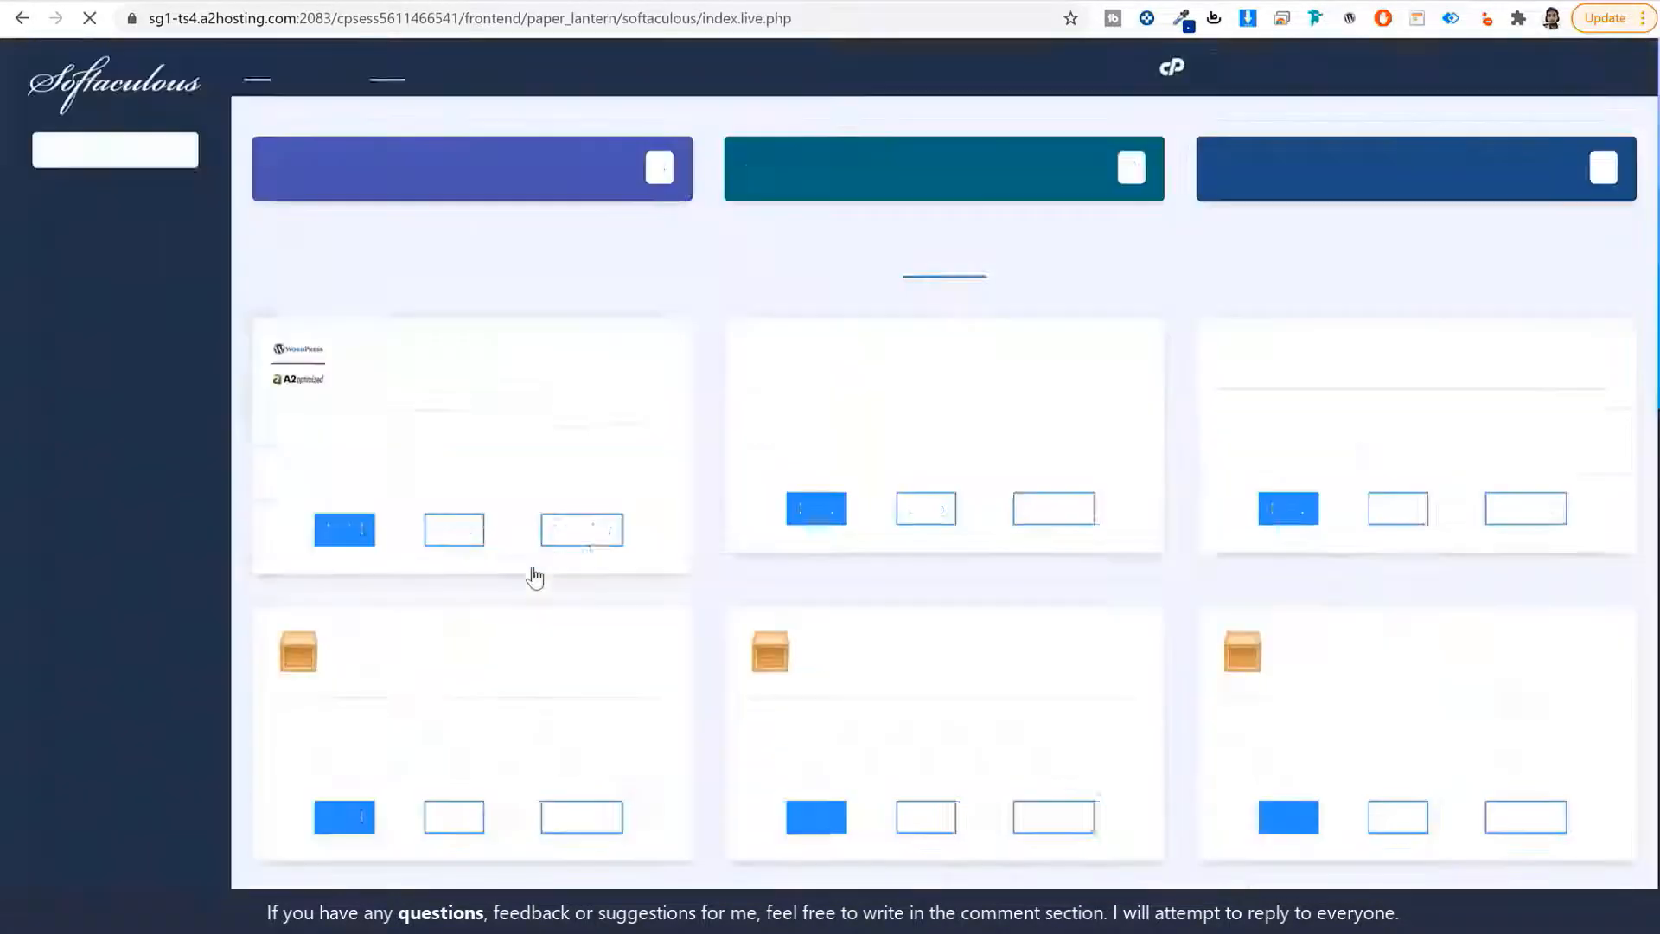
scroll(1132, 575, down, 5)
scroll(1146, 588, down, 5)
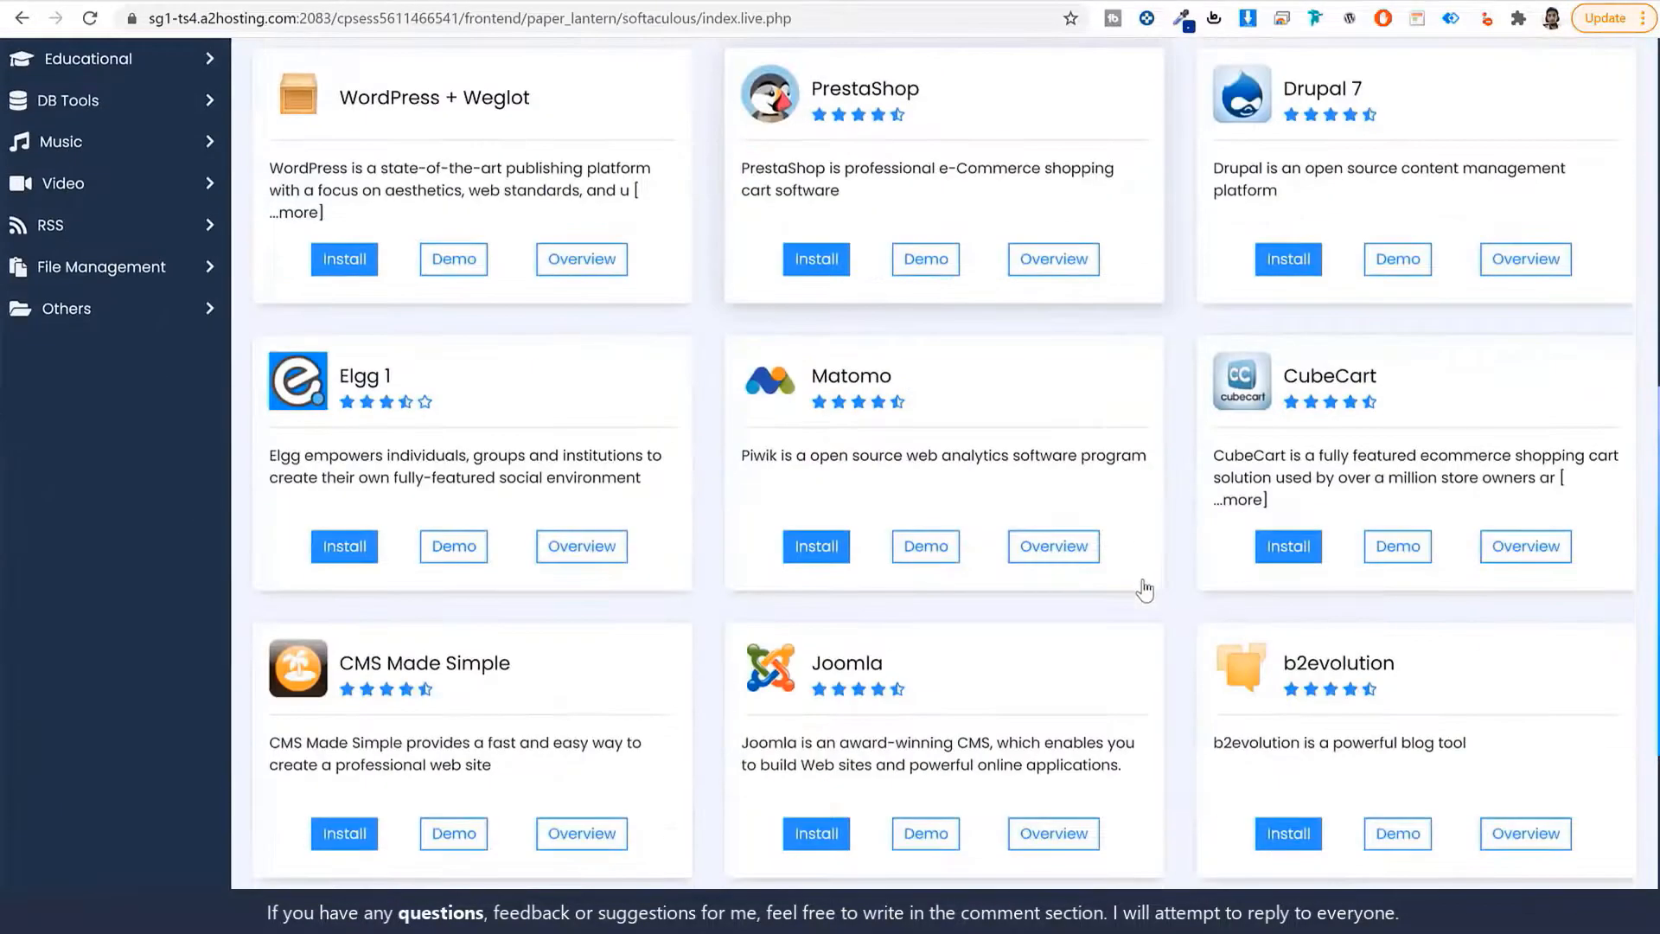
scroll(1141, 586, up, 10)
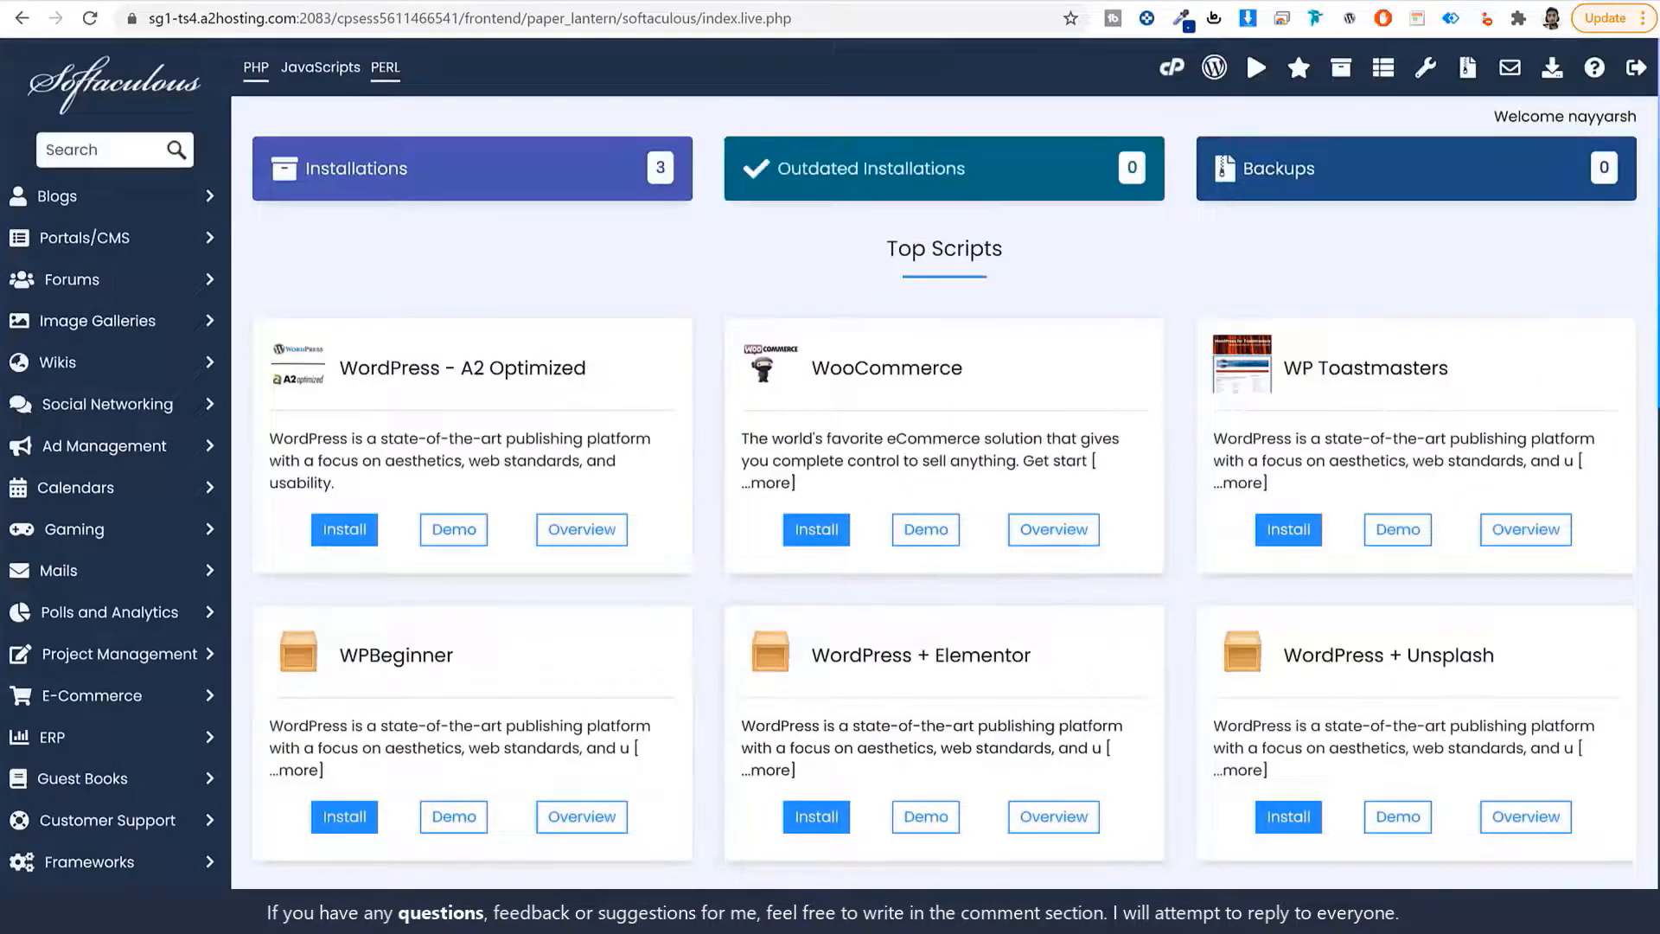
Search Softaculous scripts for 'word' and open the plain WordPress script page.
click(74, 154)
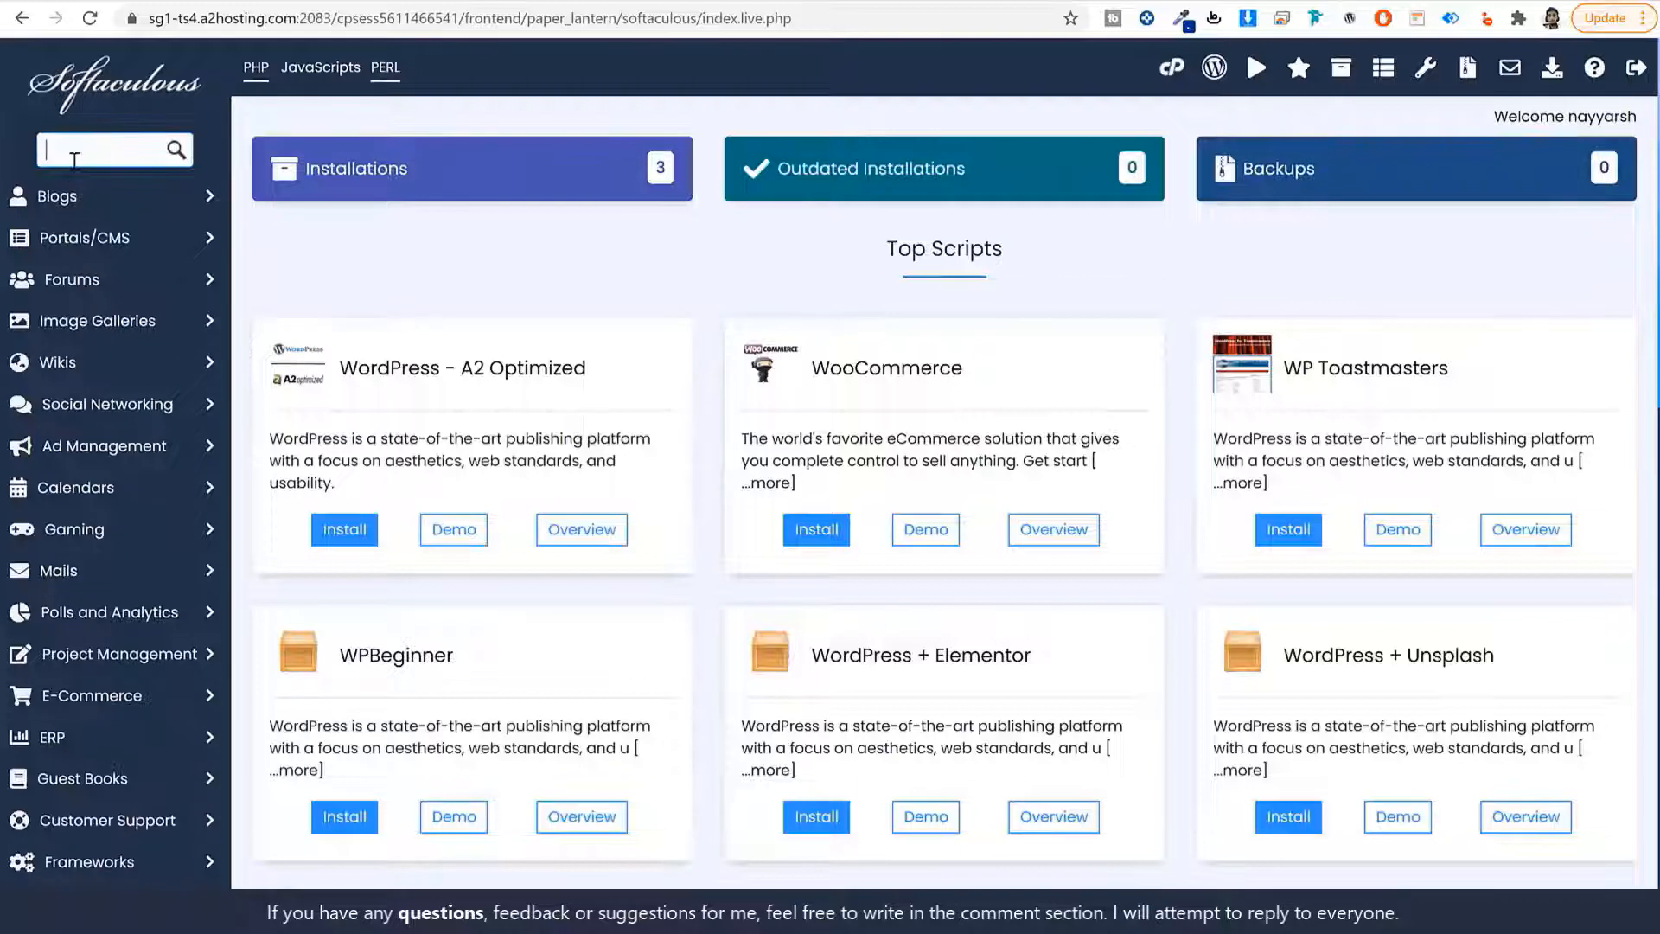
text(word)
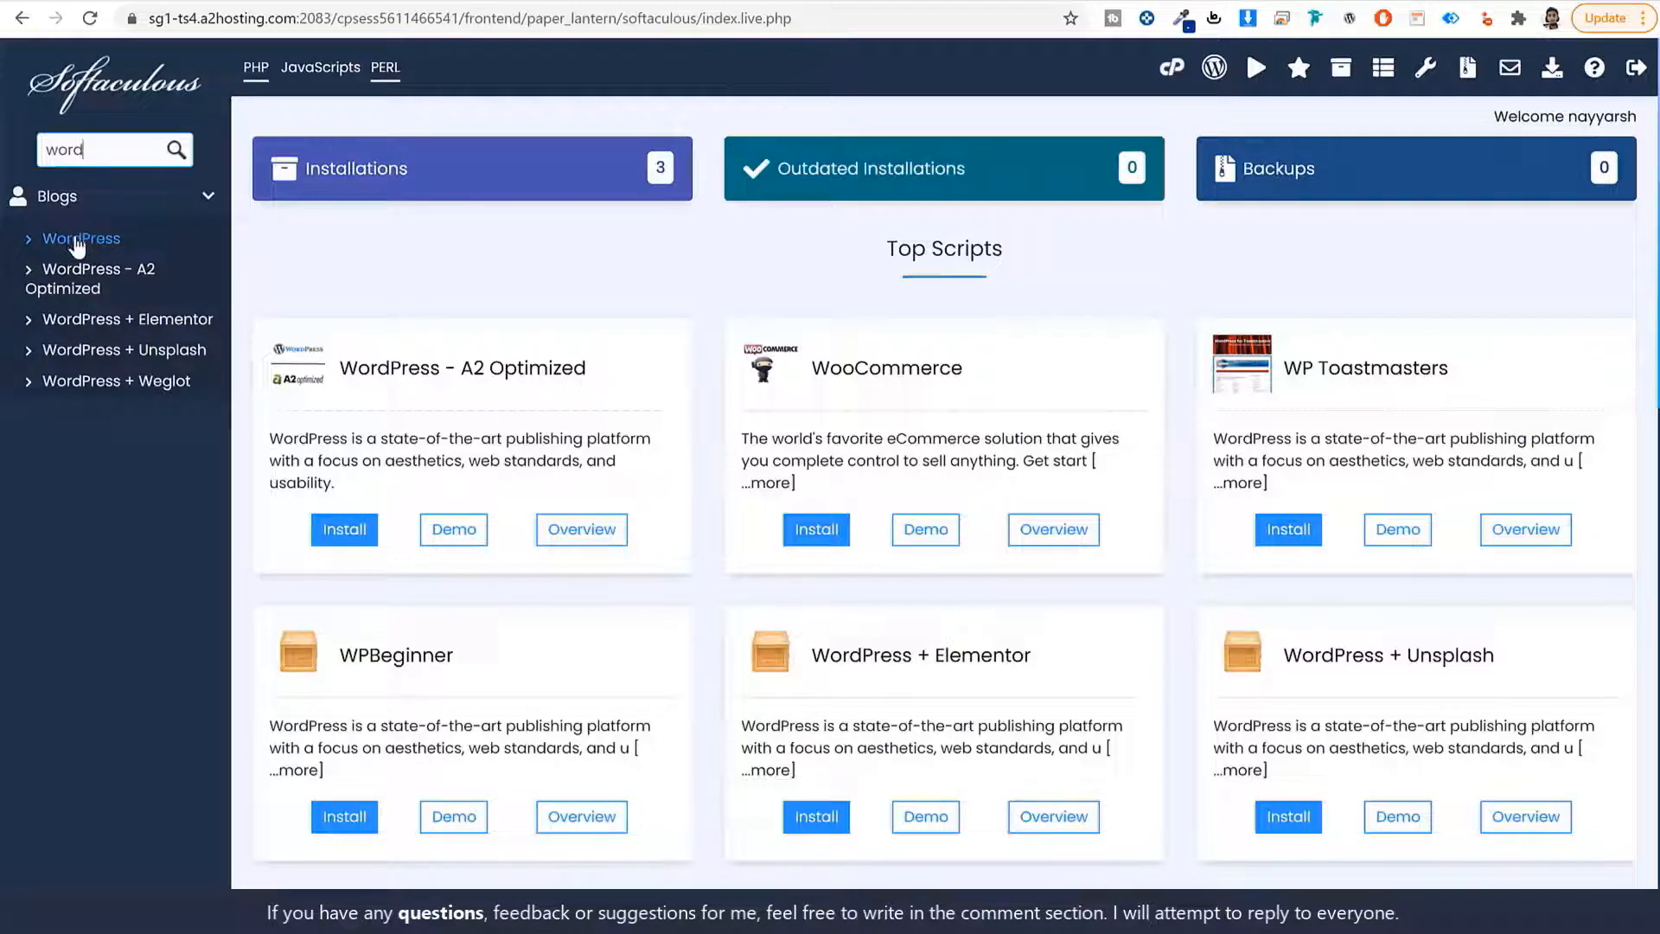
click(54, 246)
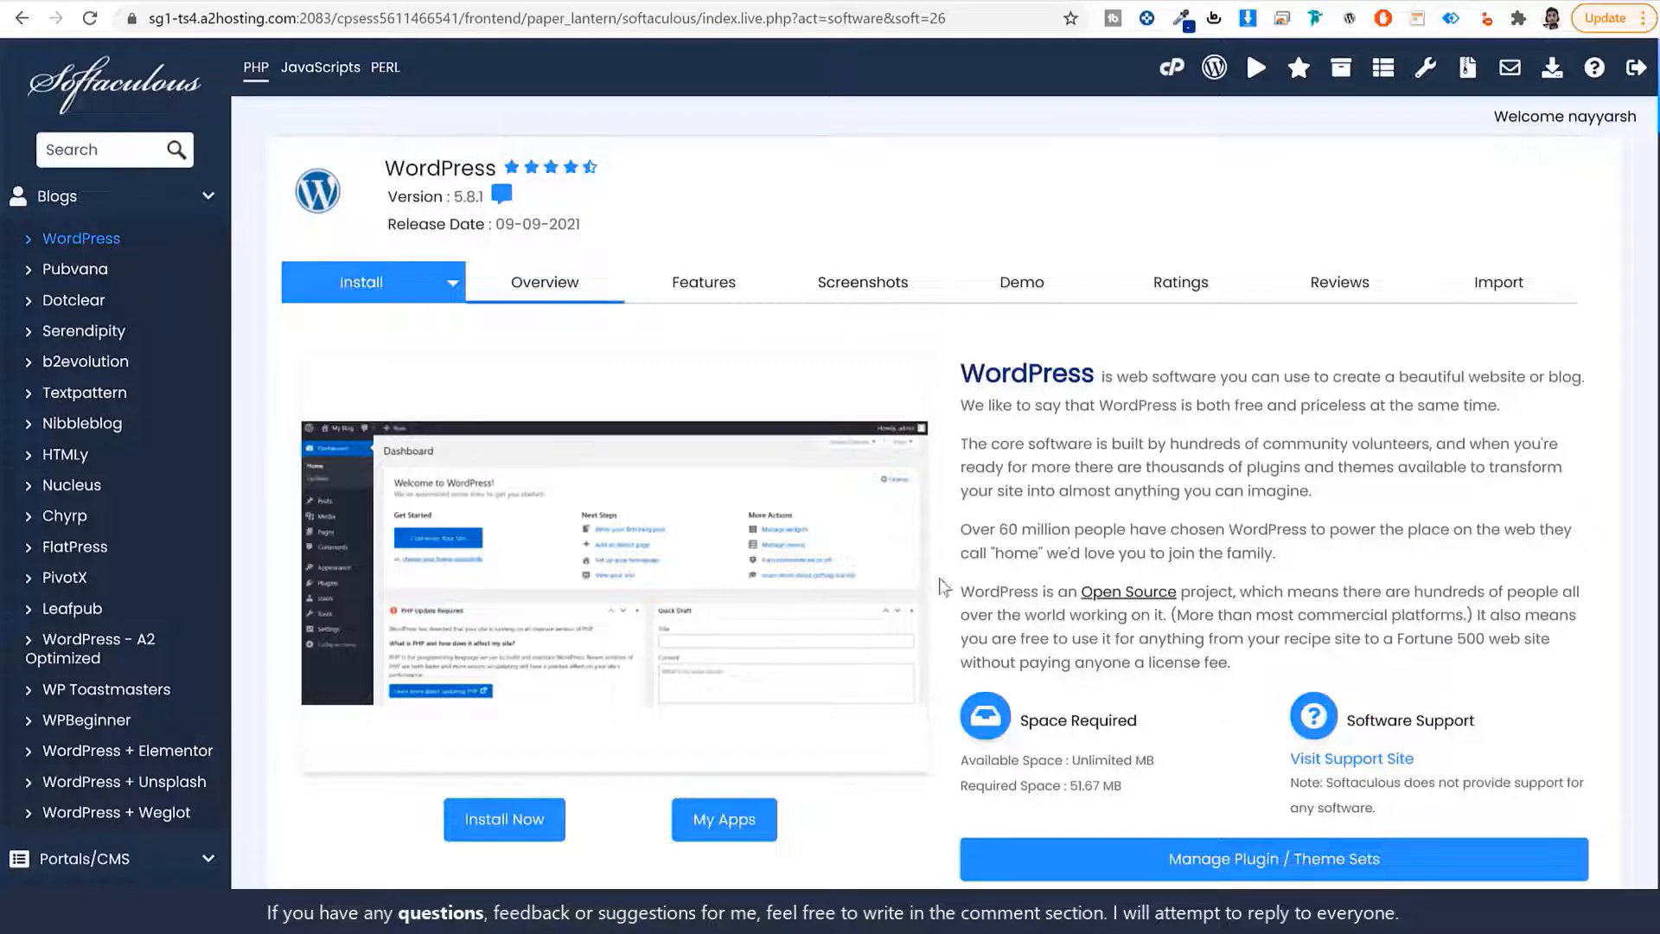
click(506, 822)
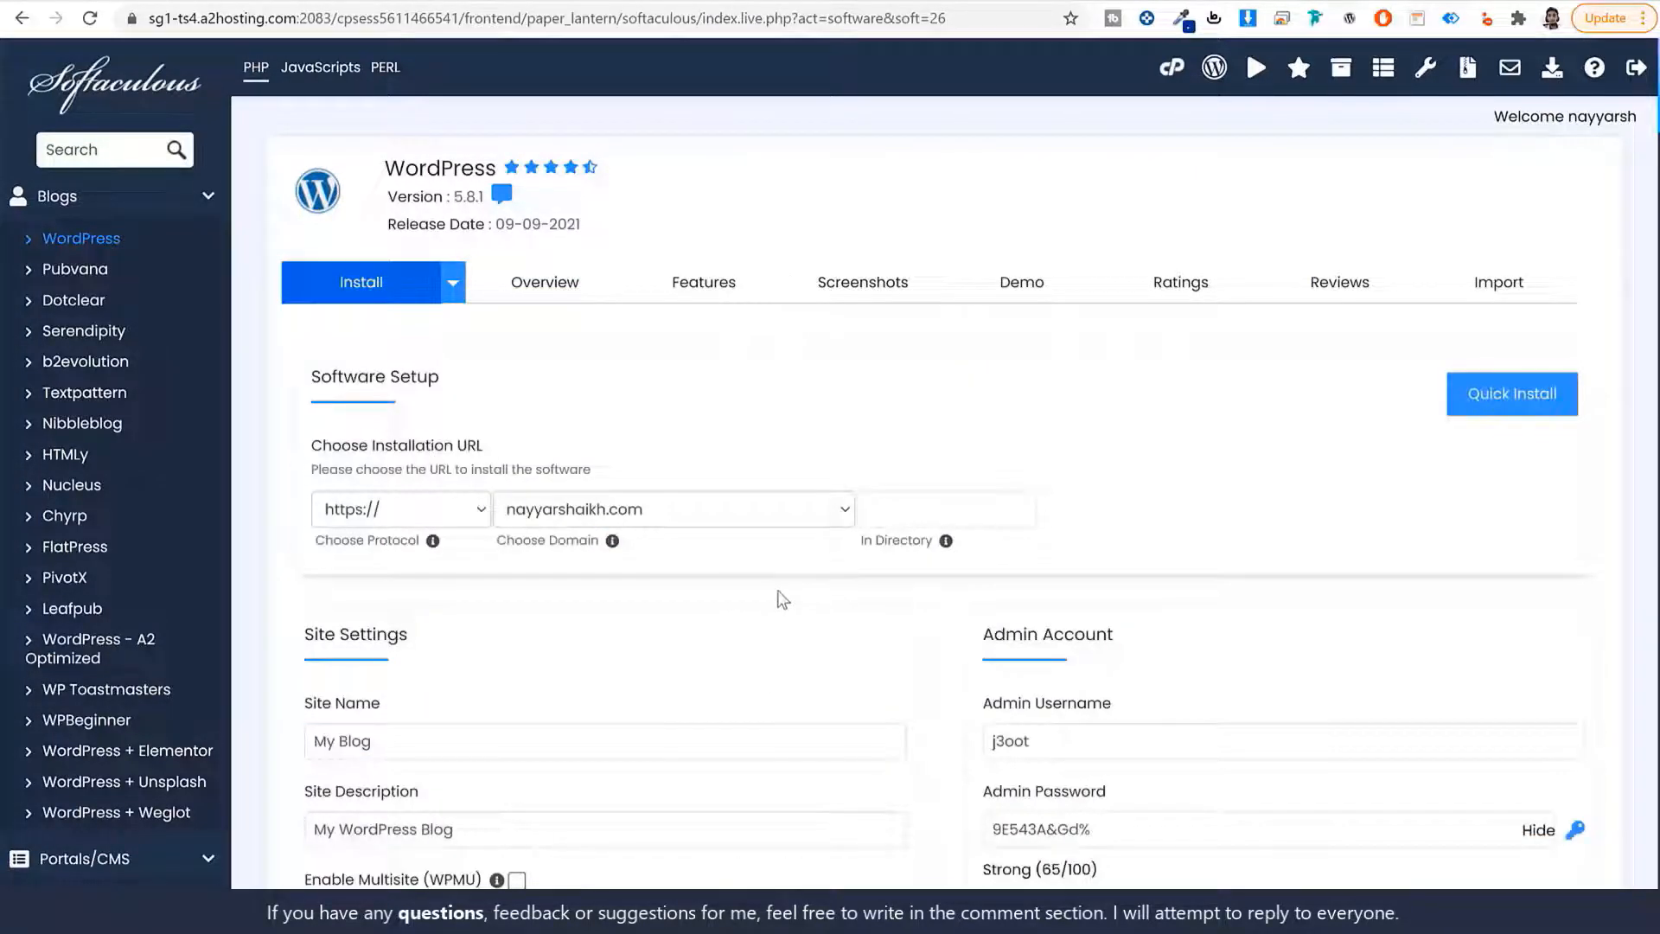
click(737, 511)
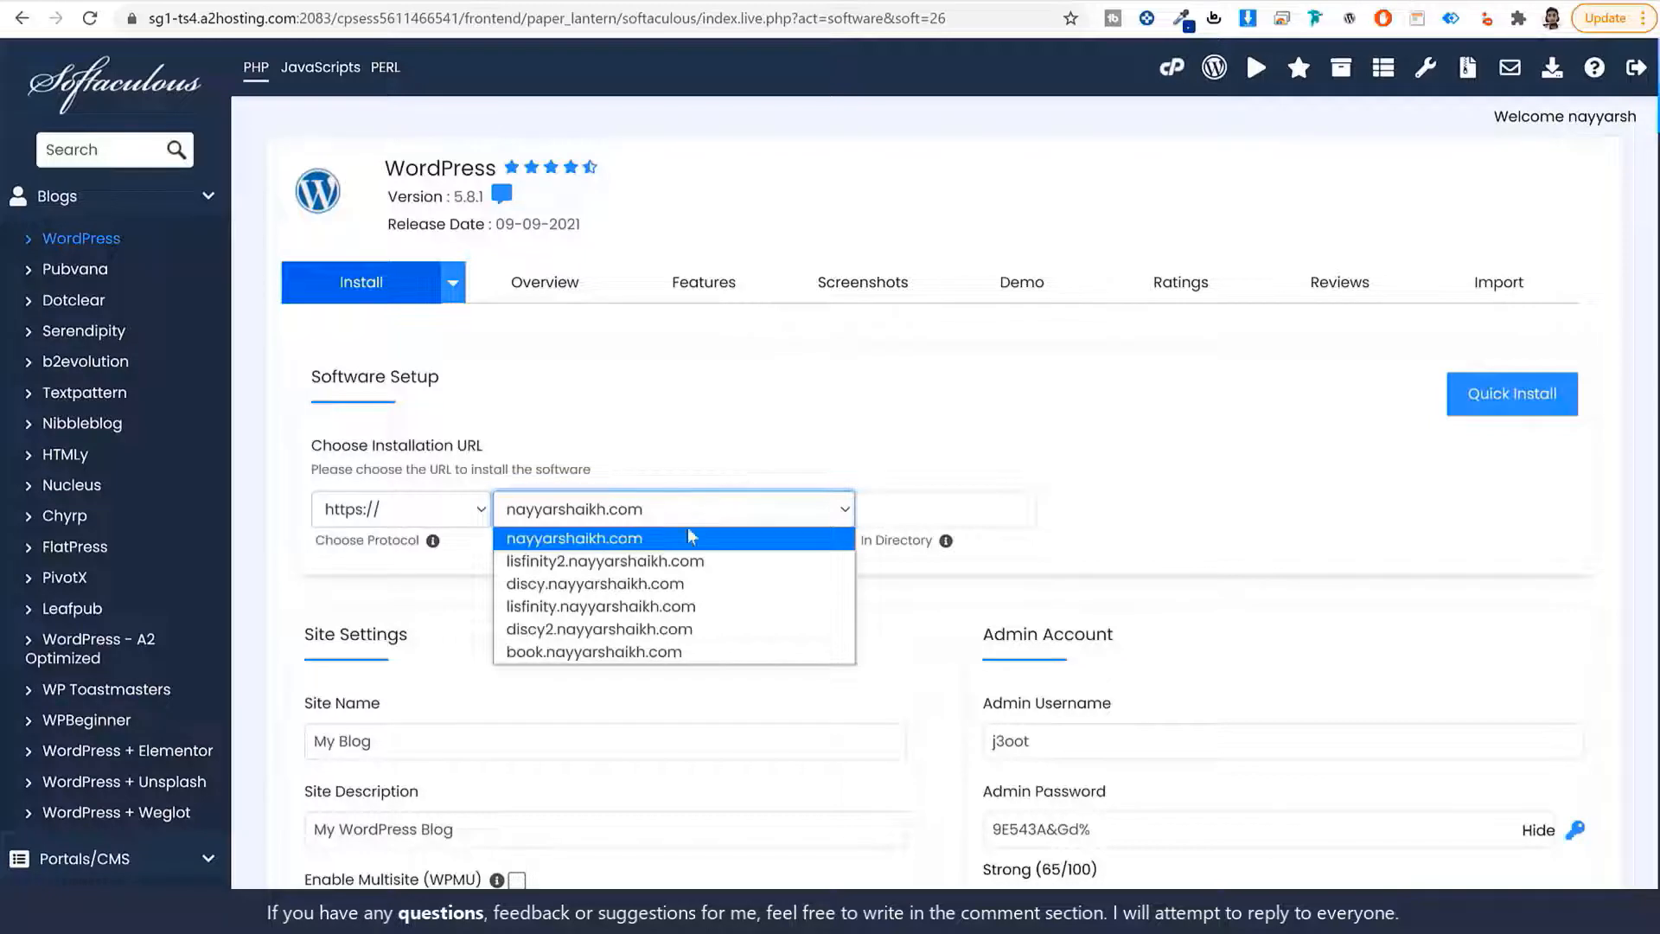
click(635, 561)
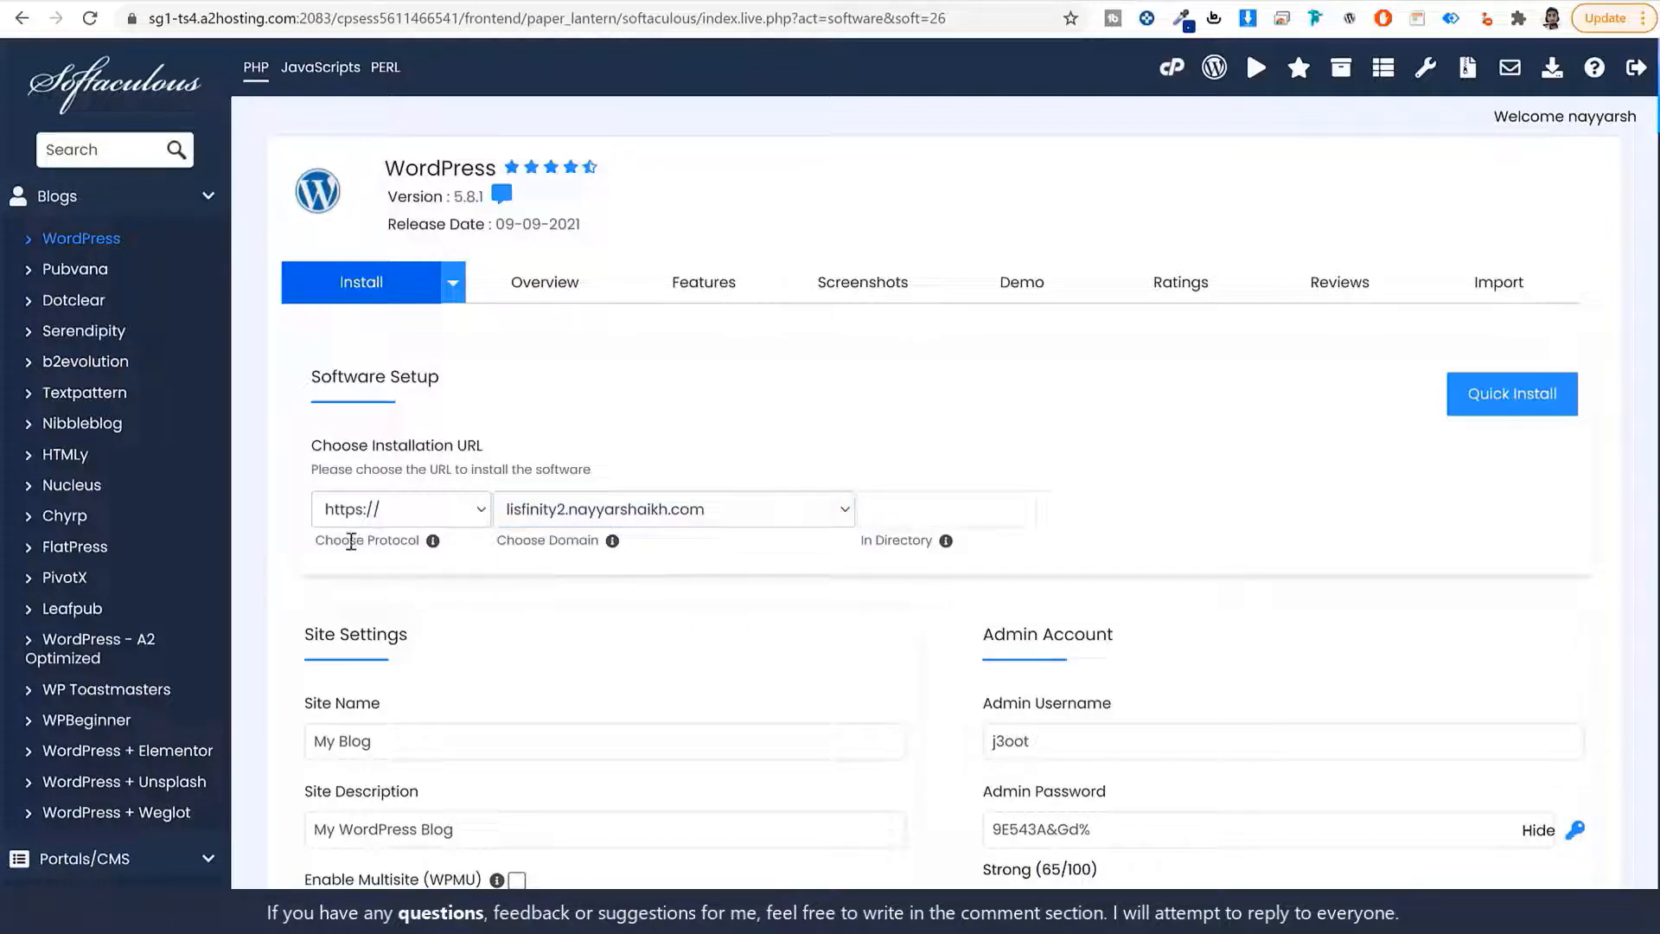
click(385, 510)
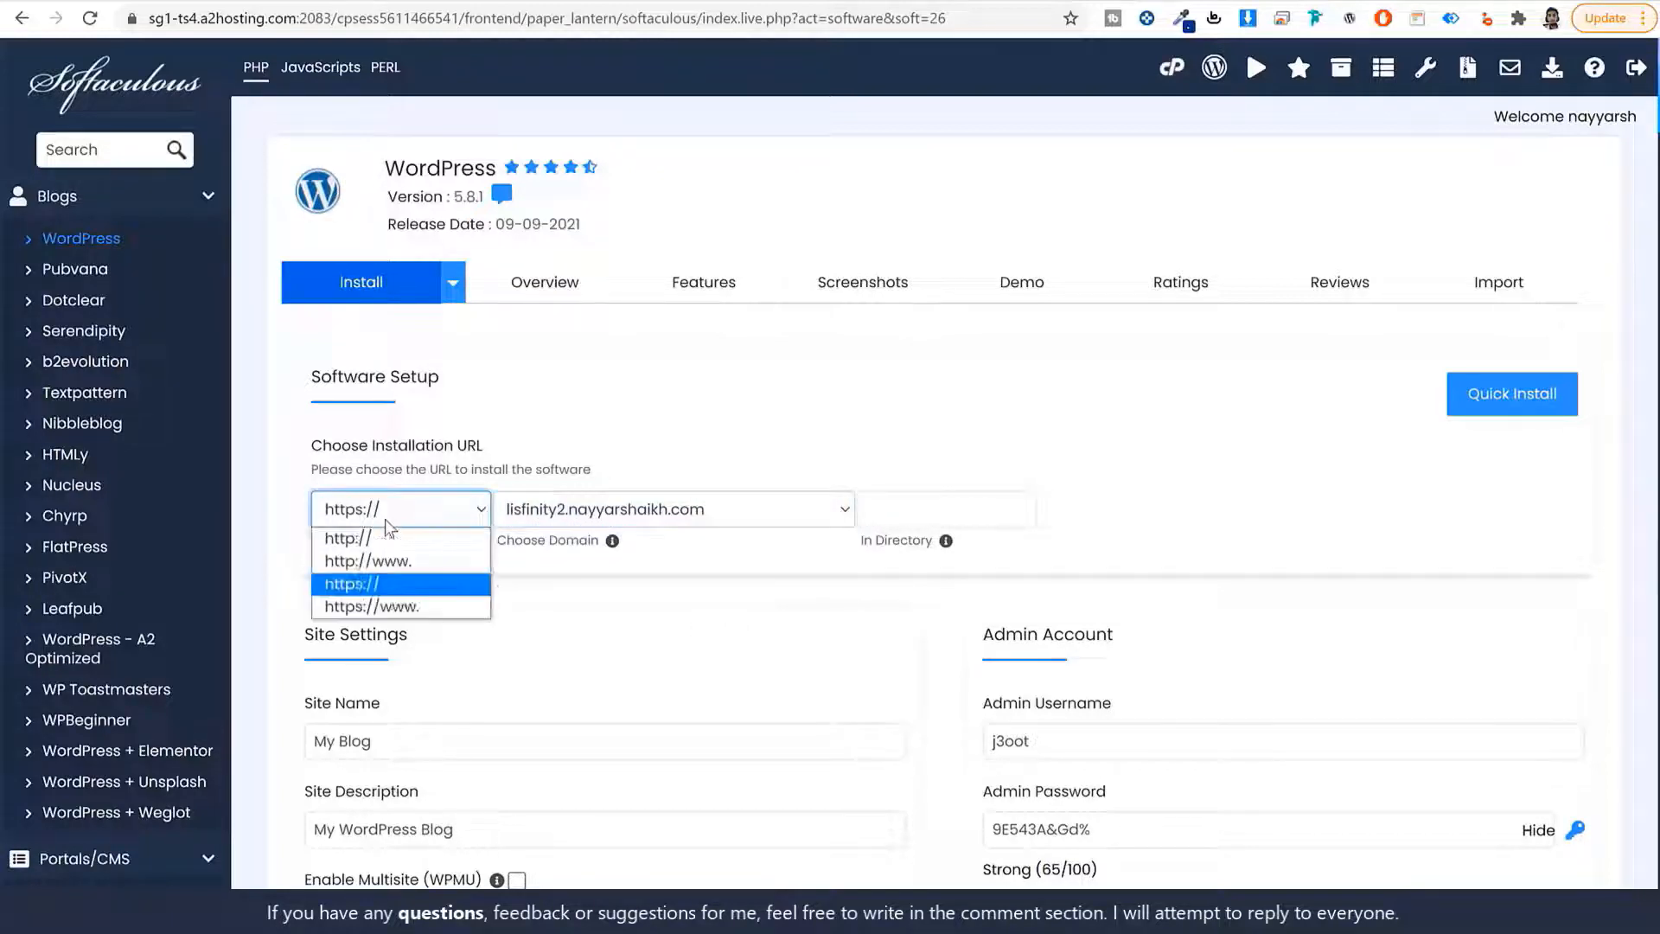
click(386, 584)
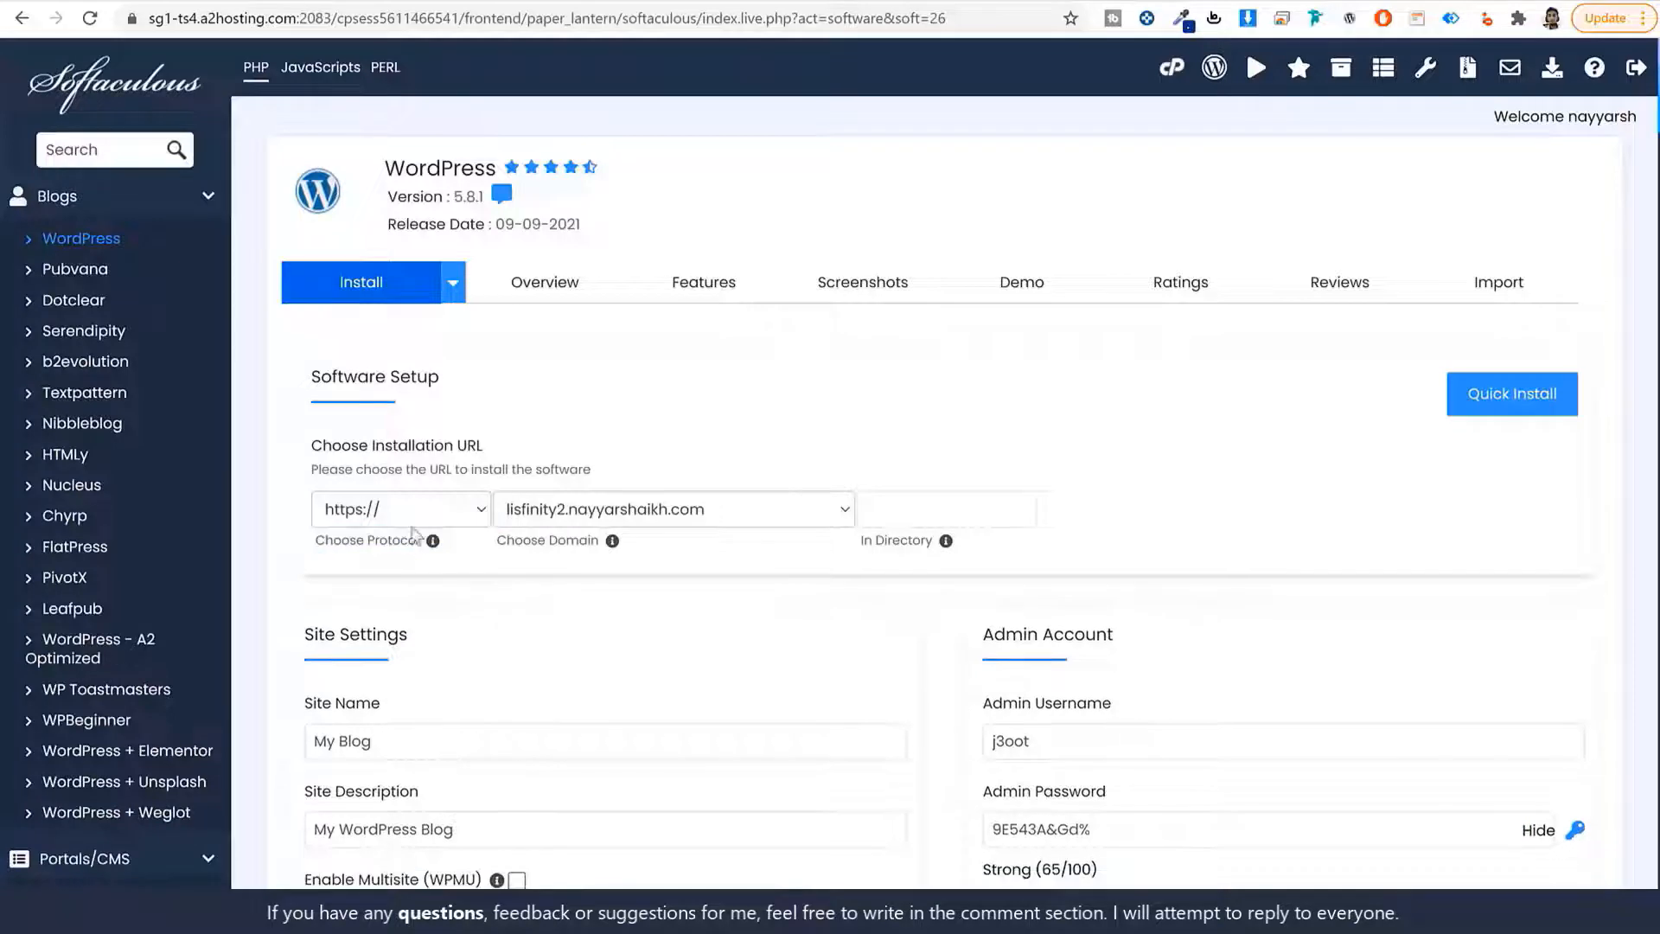
click(413, 517)
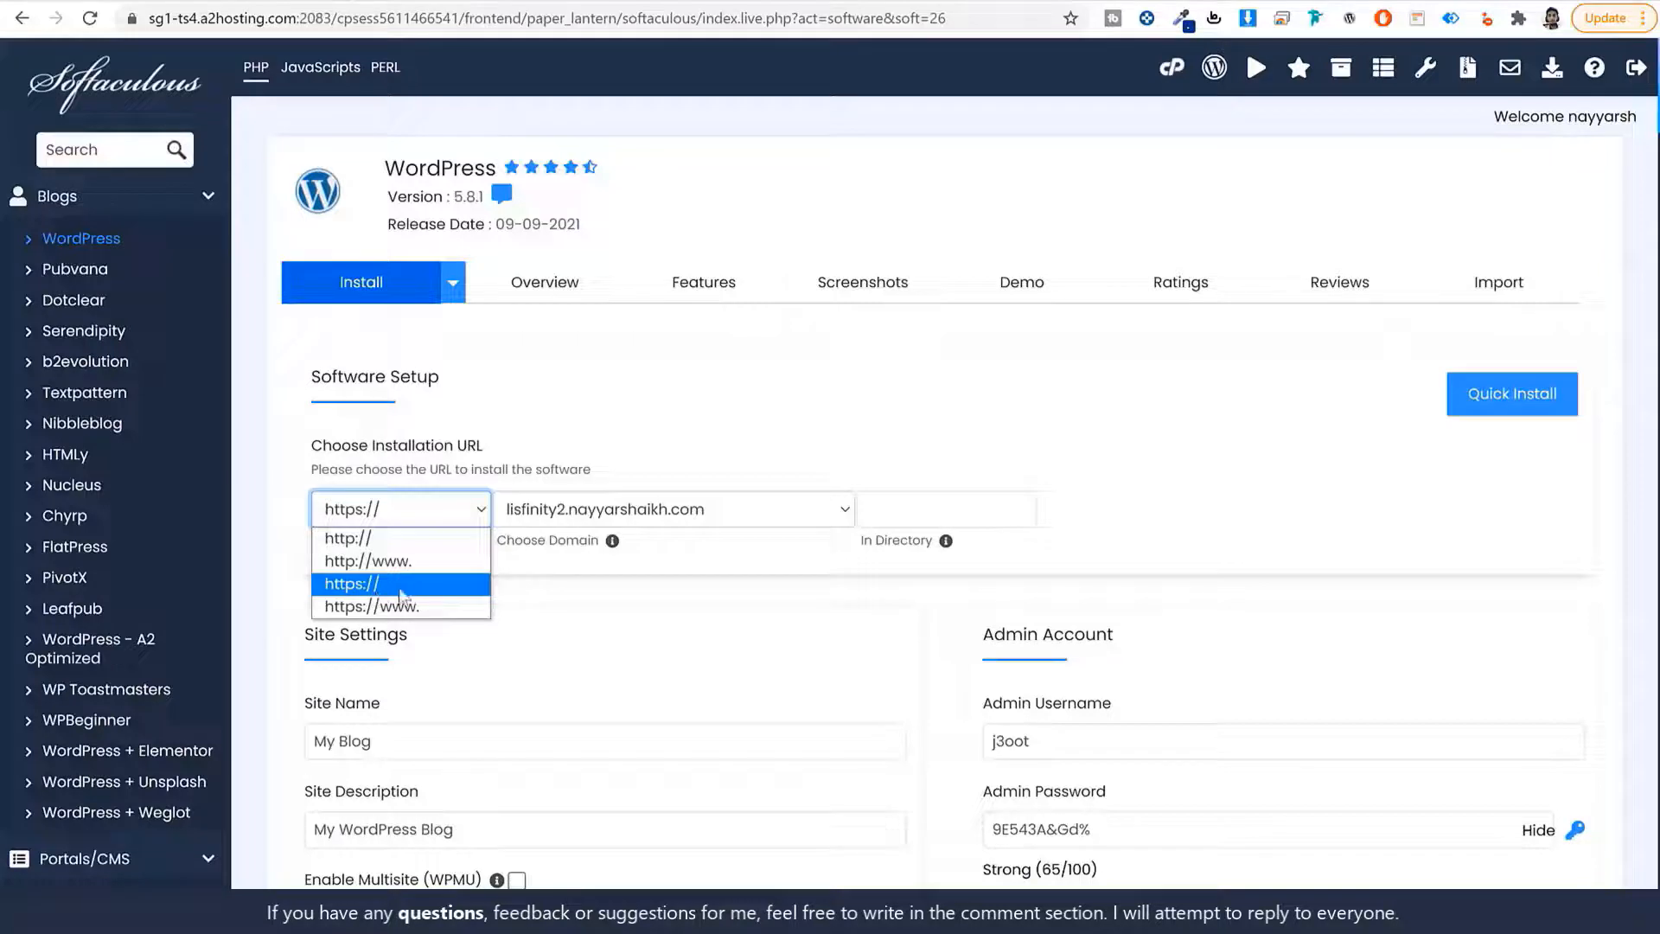
click(431, 592)
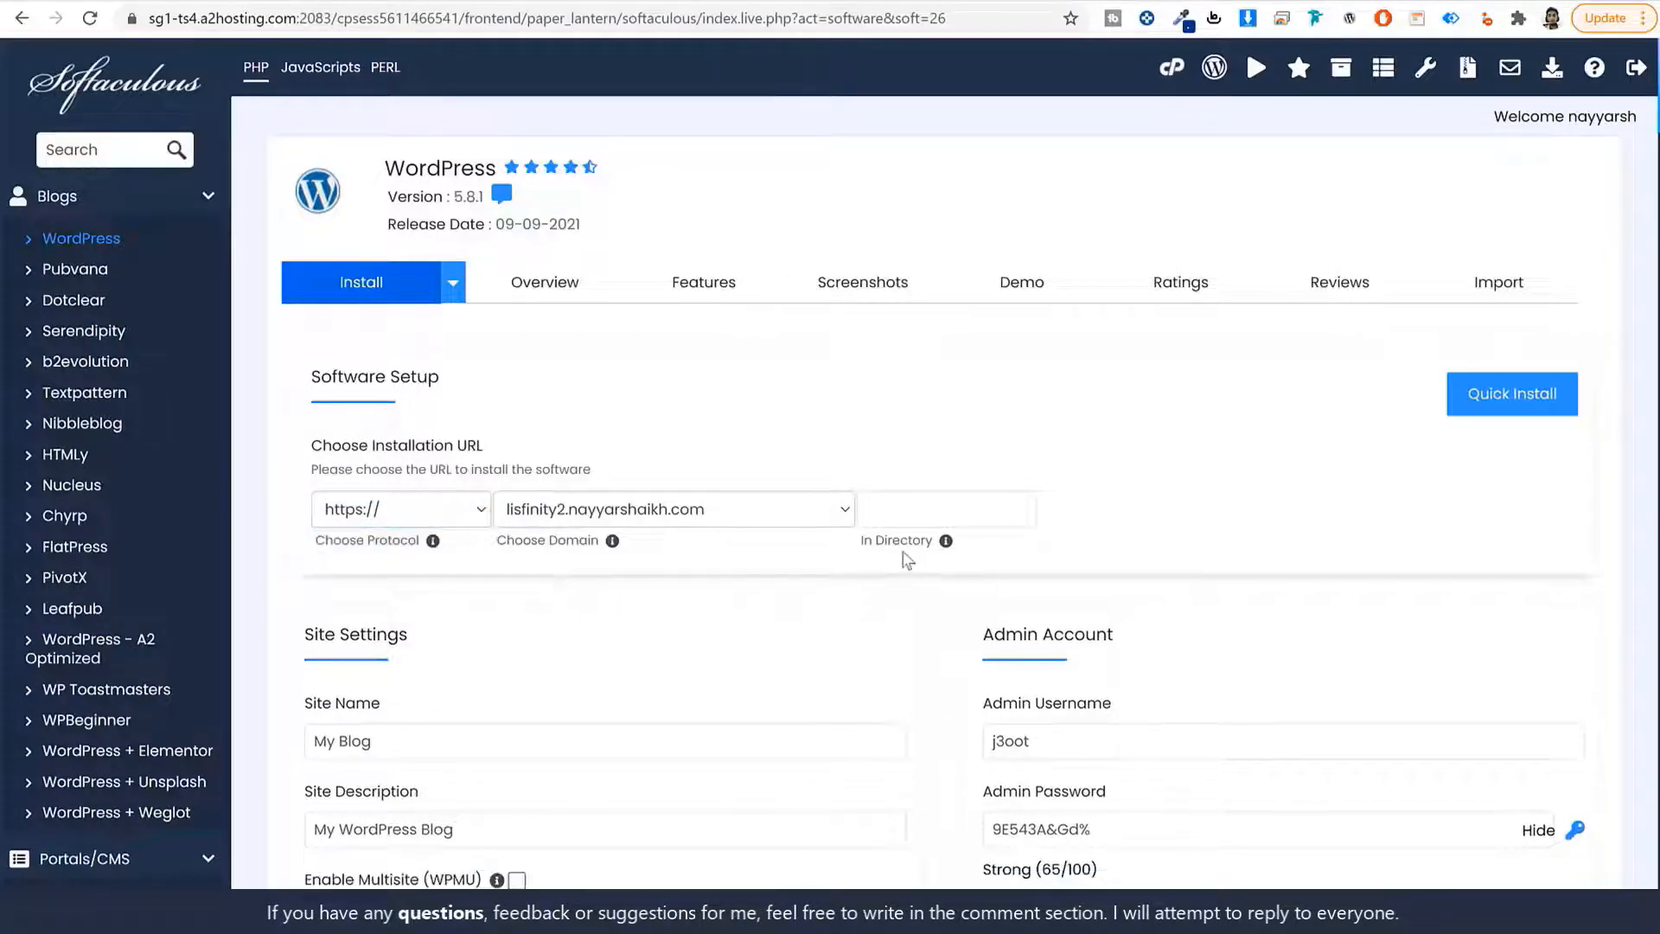
Leave the In Directory field empty.
drag(872, 541, 942, 541)
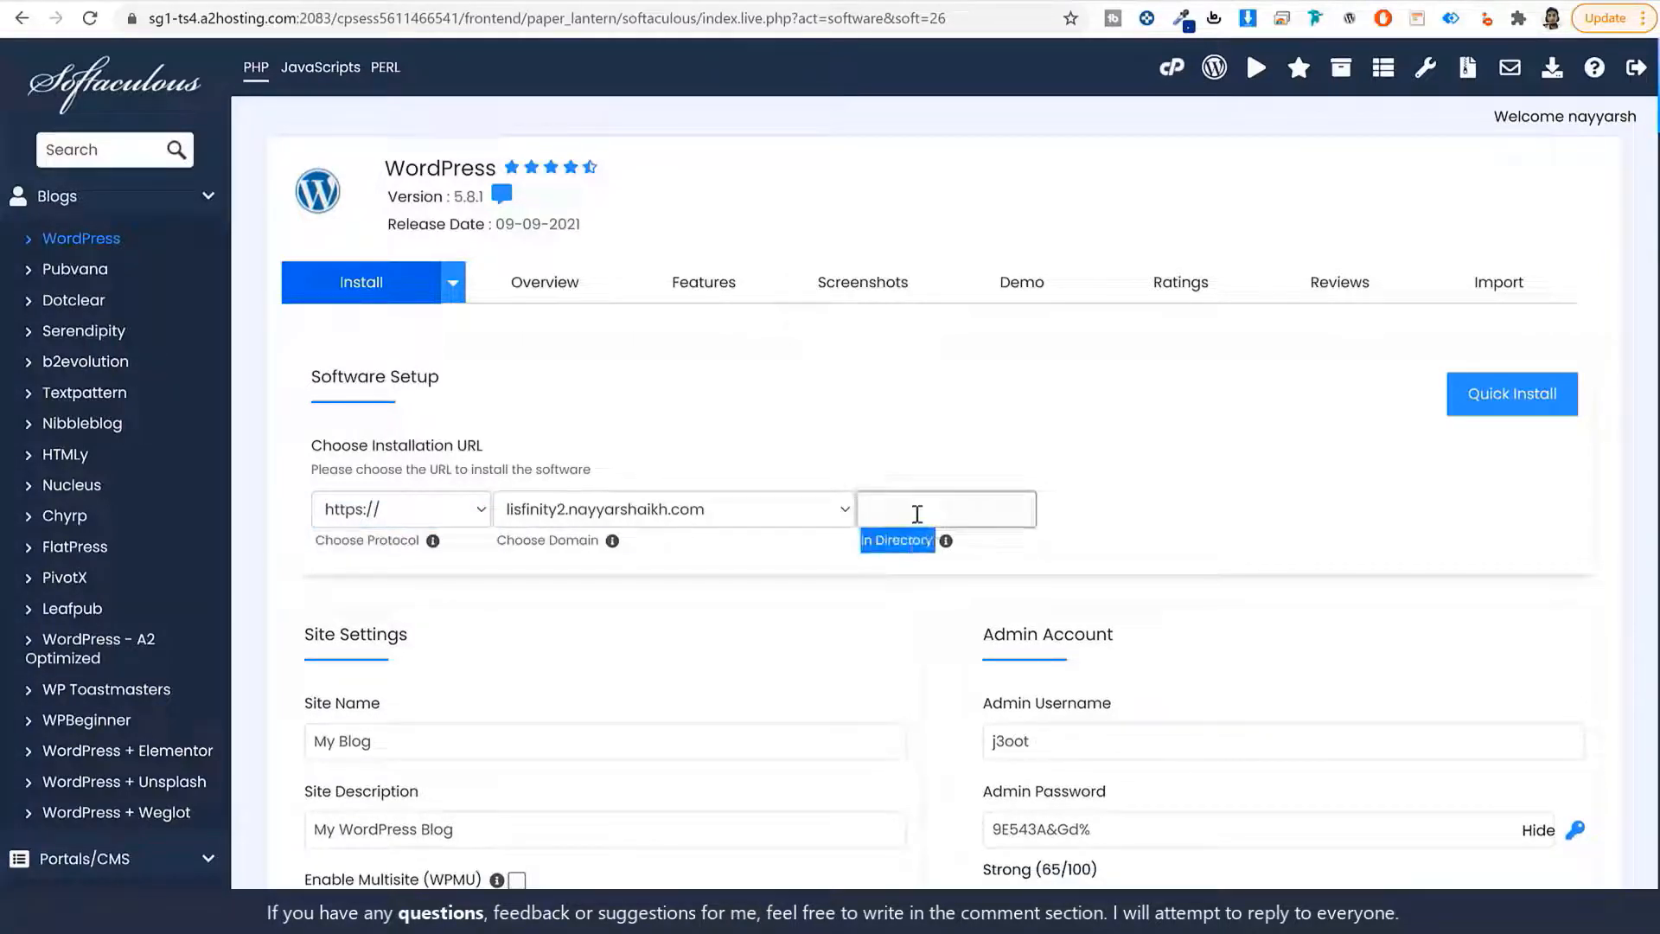
click(879, 519)
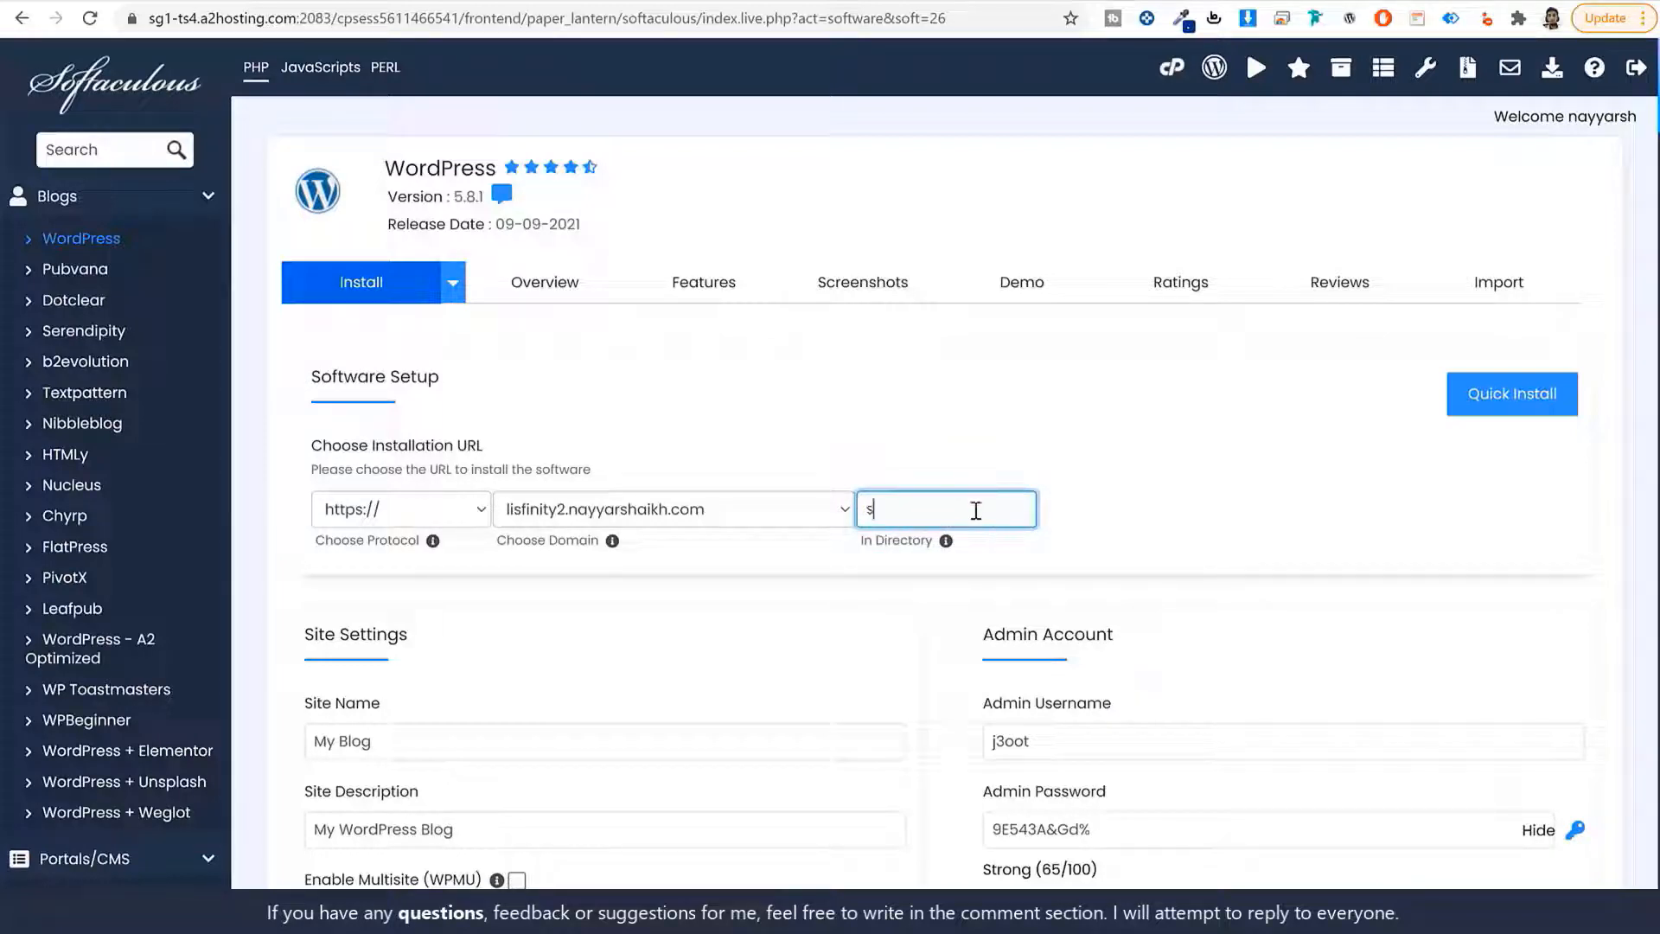
text(ss)
key(ctrl+a)
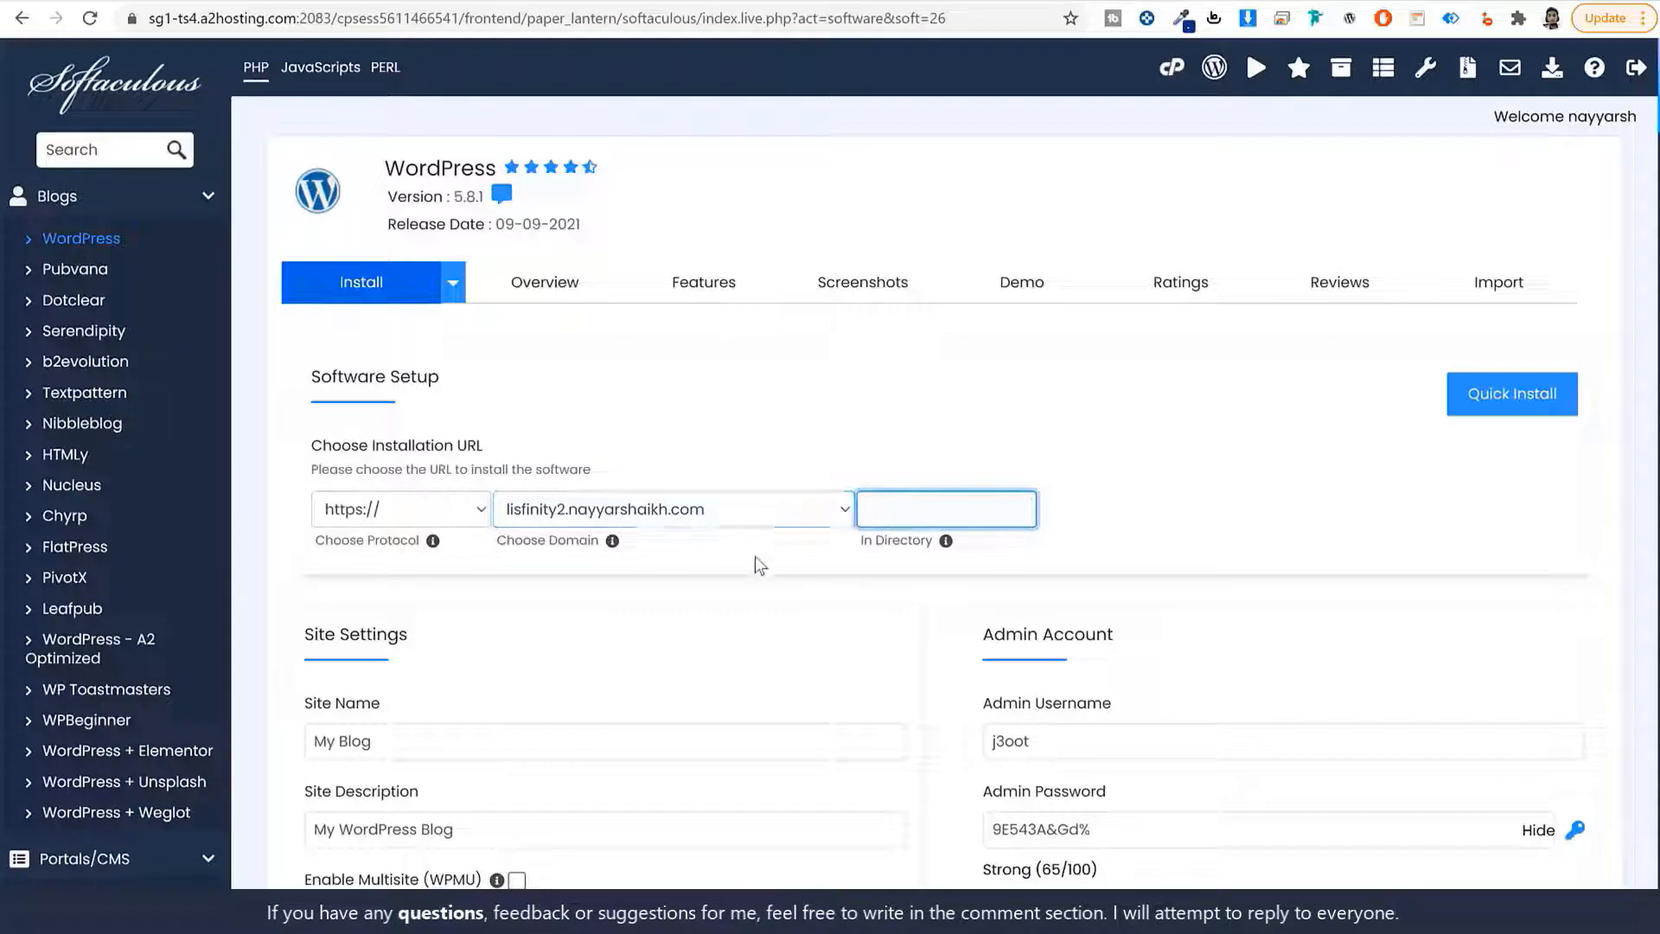
click(805, 571)
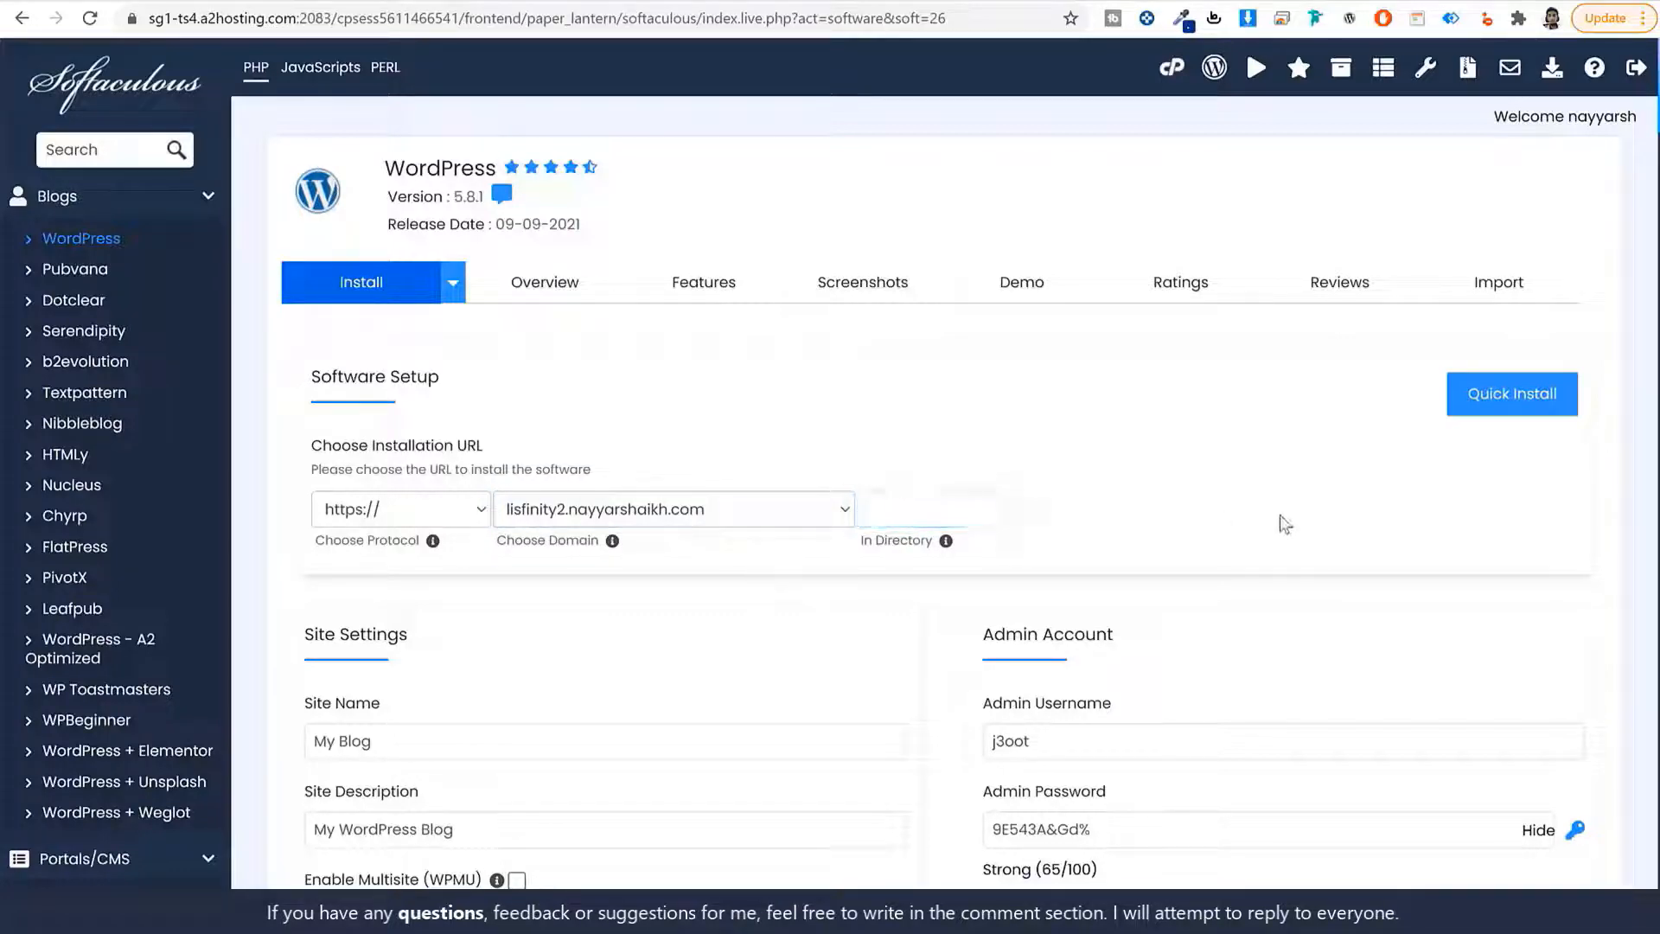
scroll(1280, 520, down, 5)
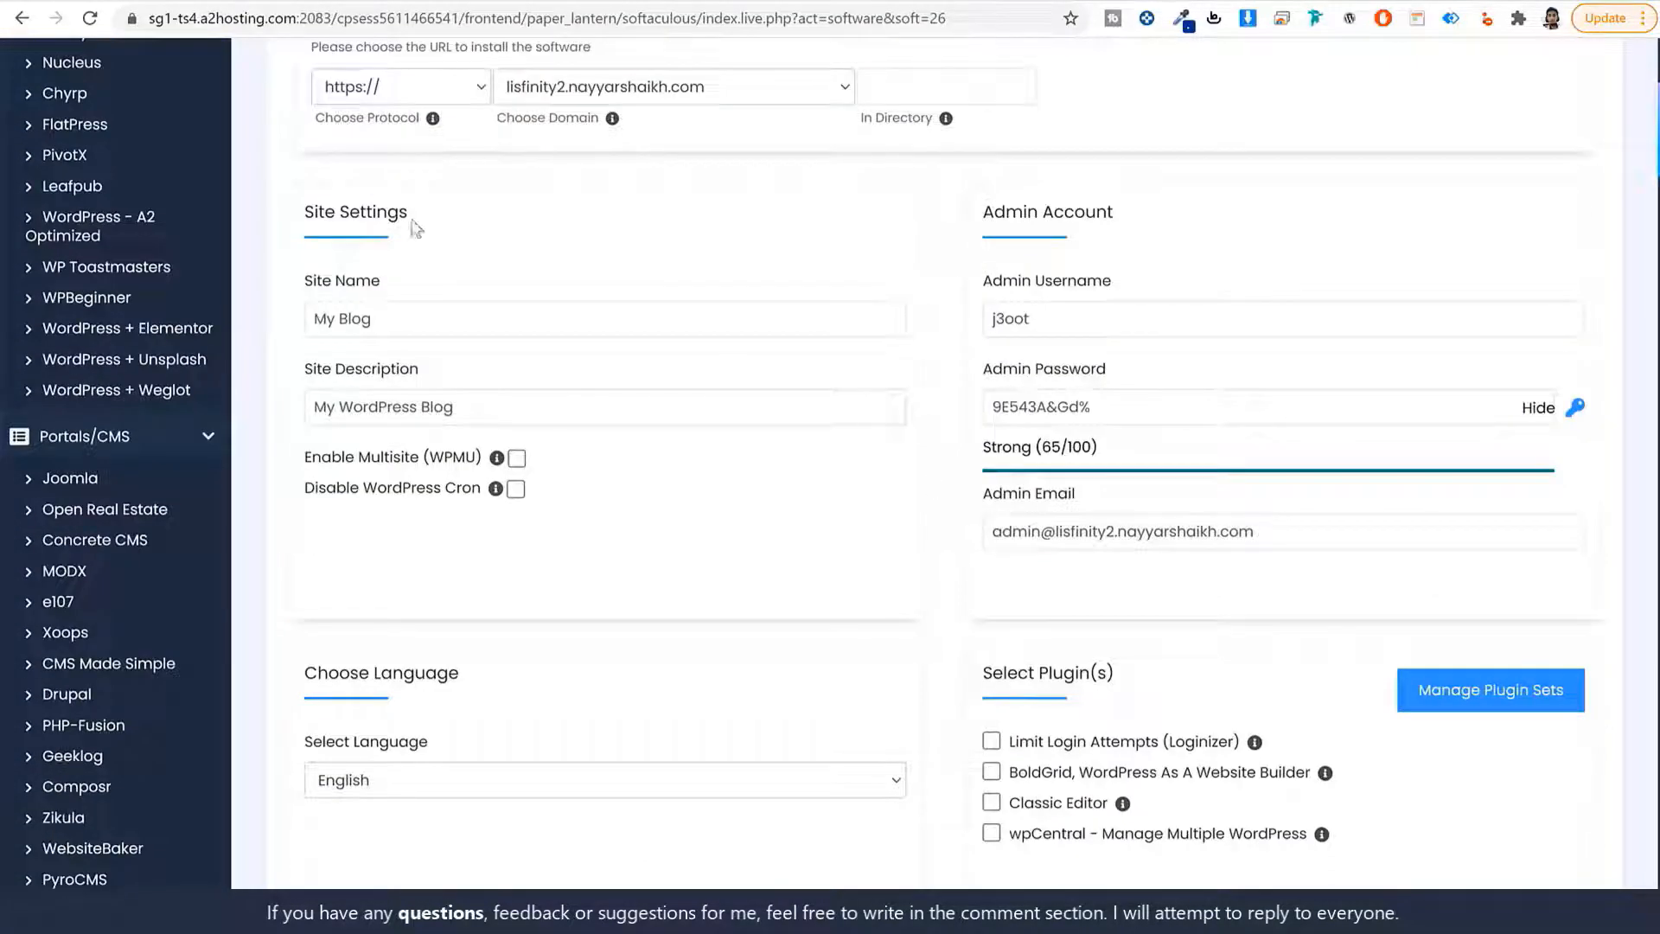
Name the site Lisfinity with the description 'Classified Ads Listing'.
drag(312, 208, 427, 215)
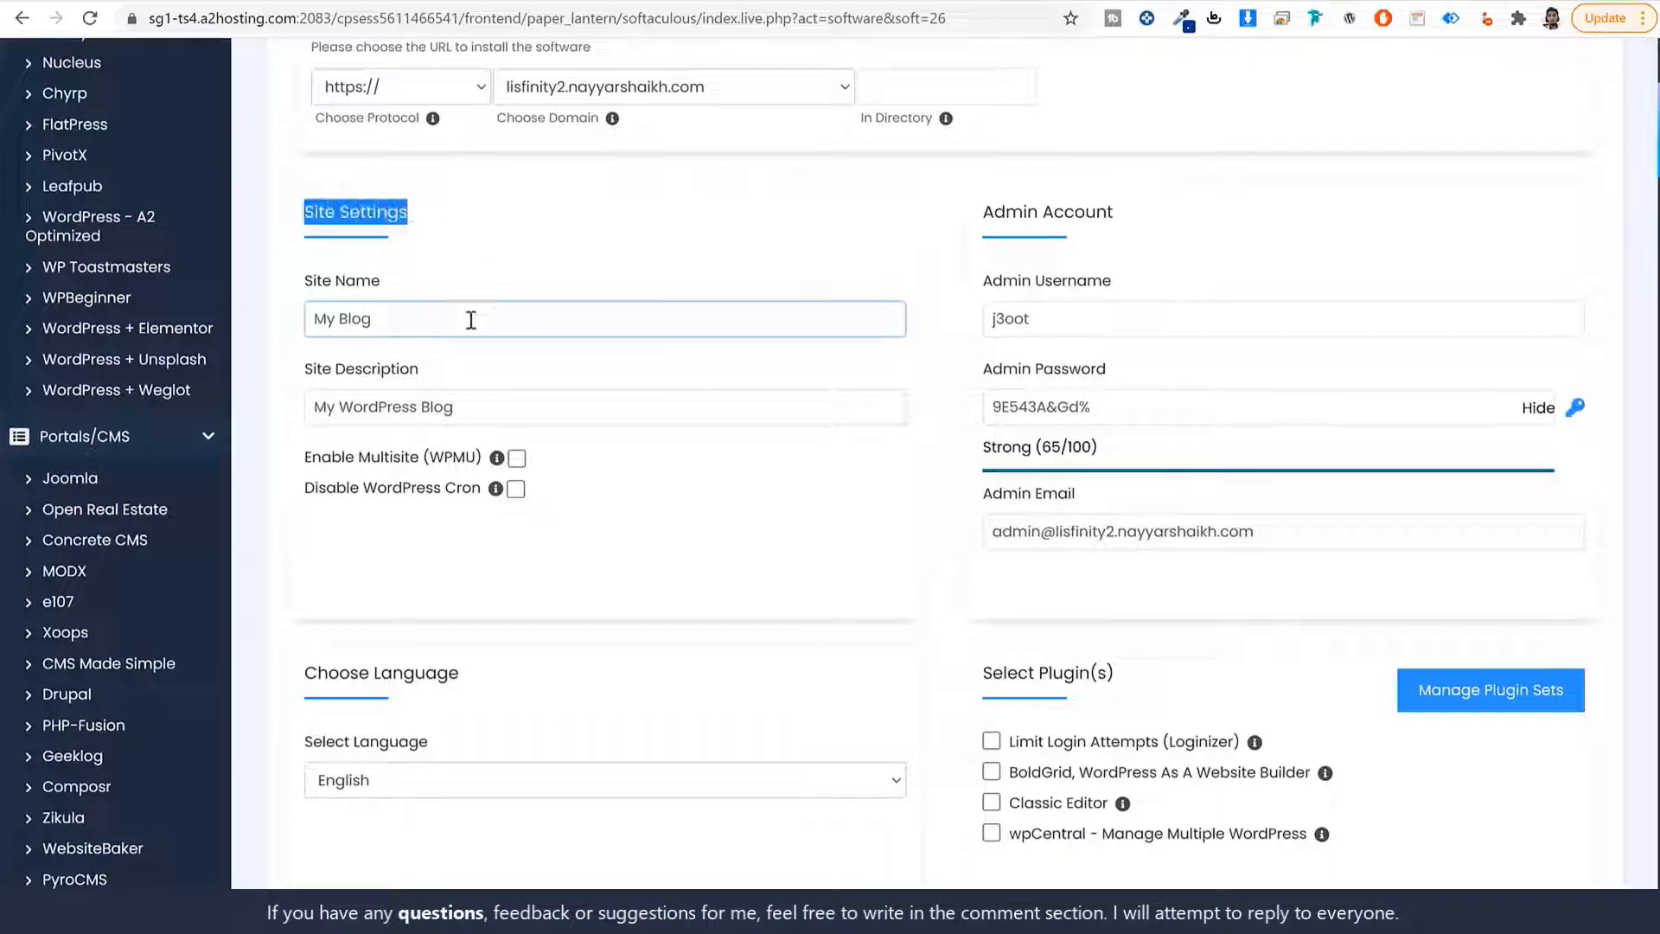
drag(407, 281, 303, 281)
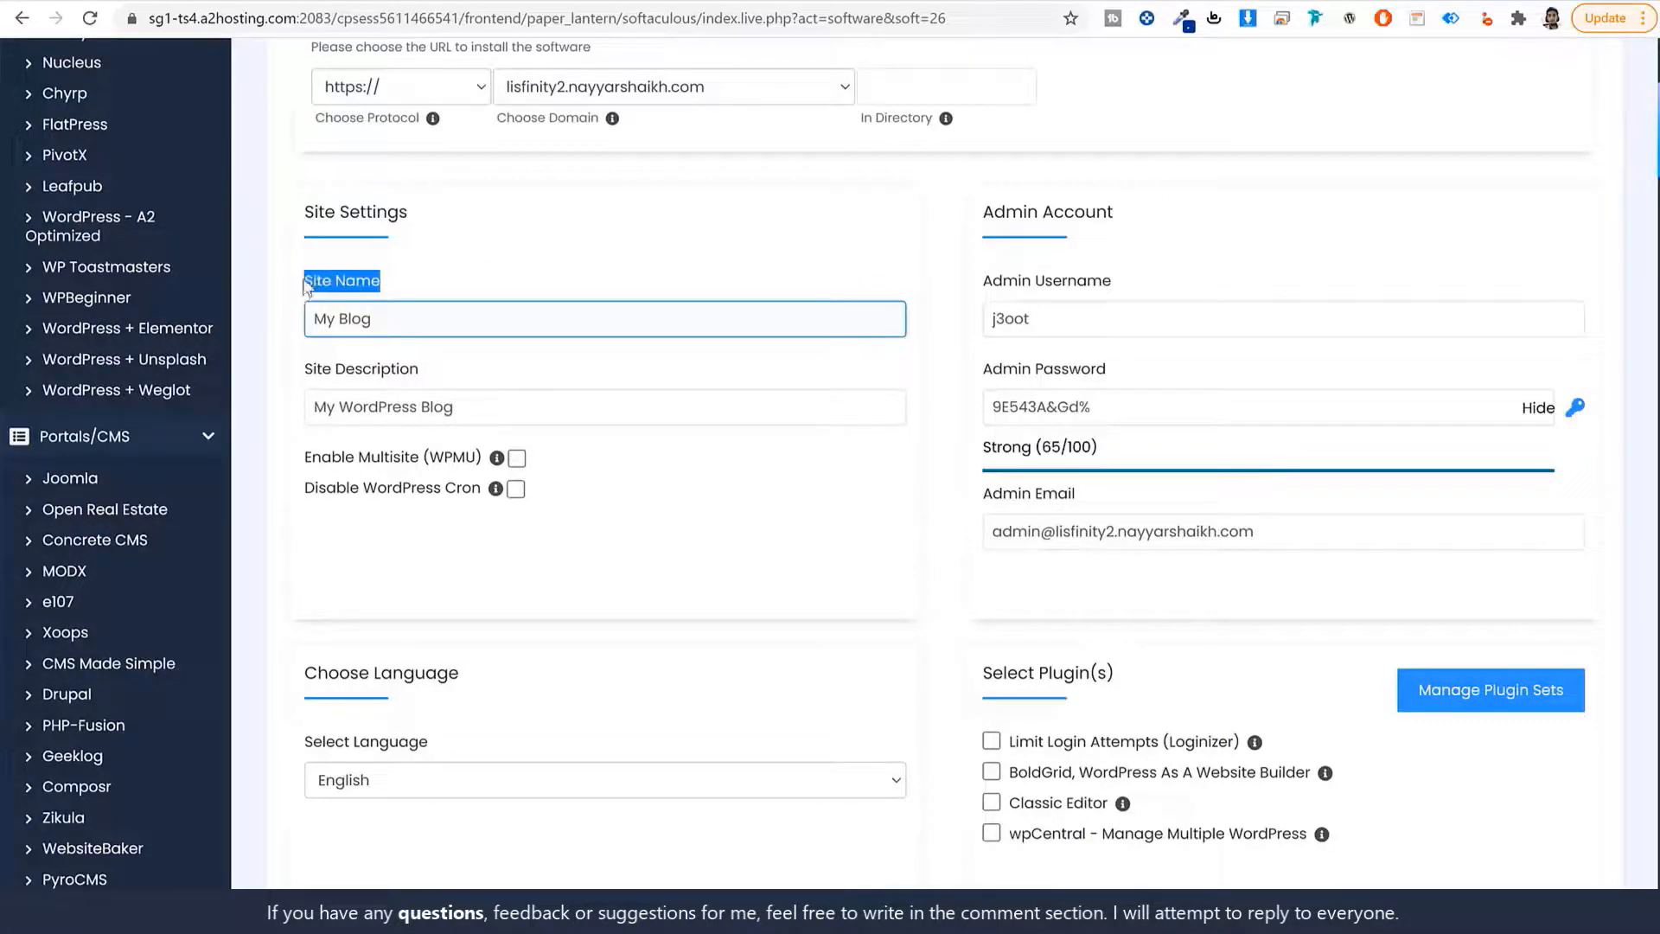
triple_click(427, 317)
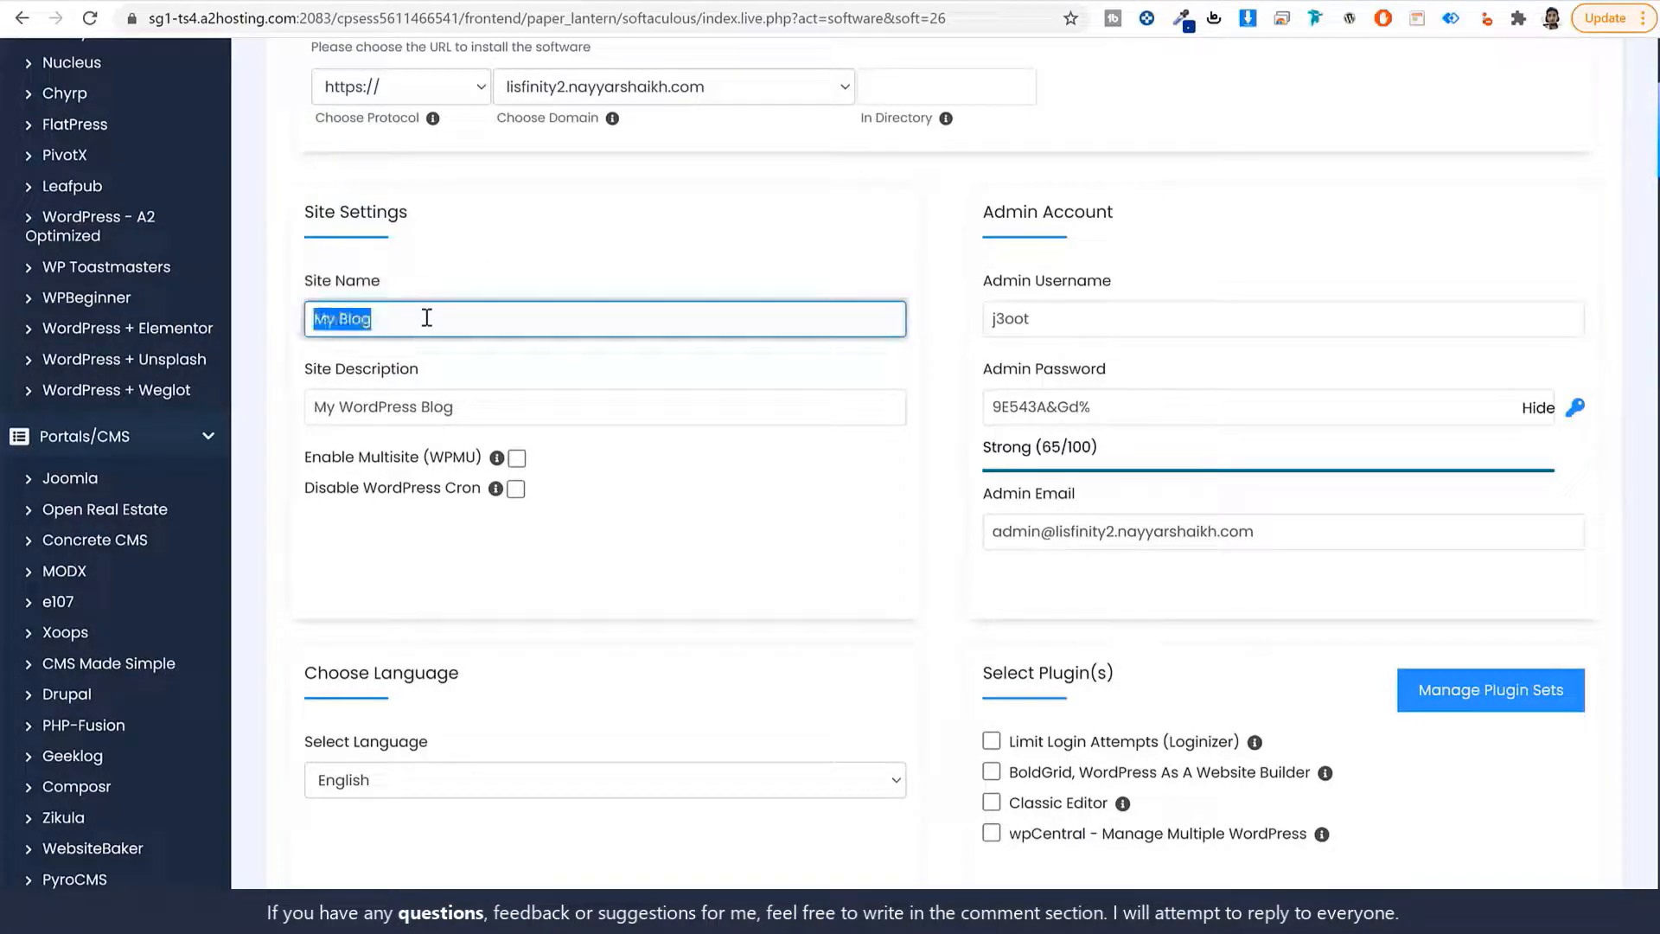
text(L)
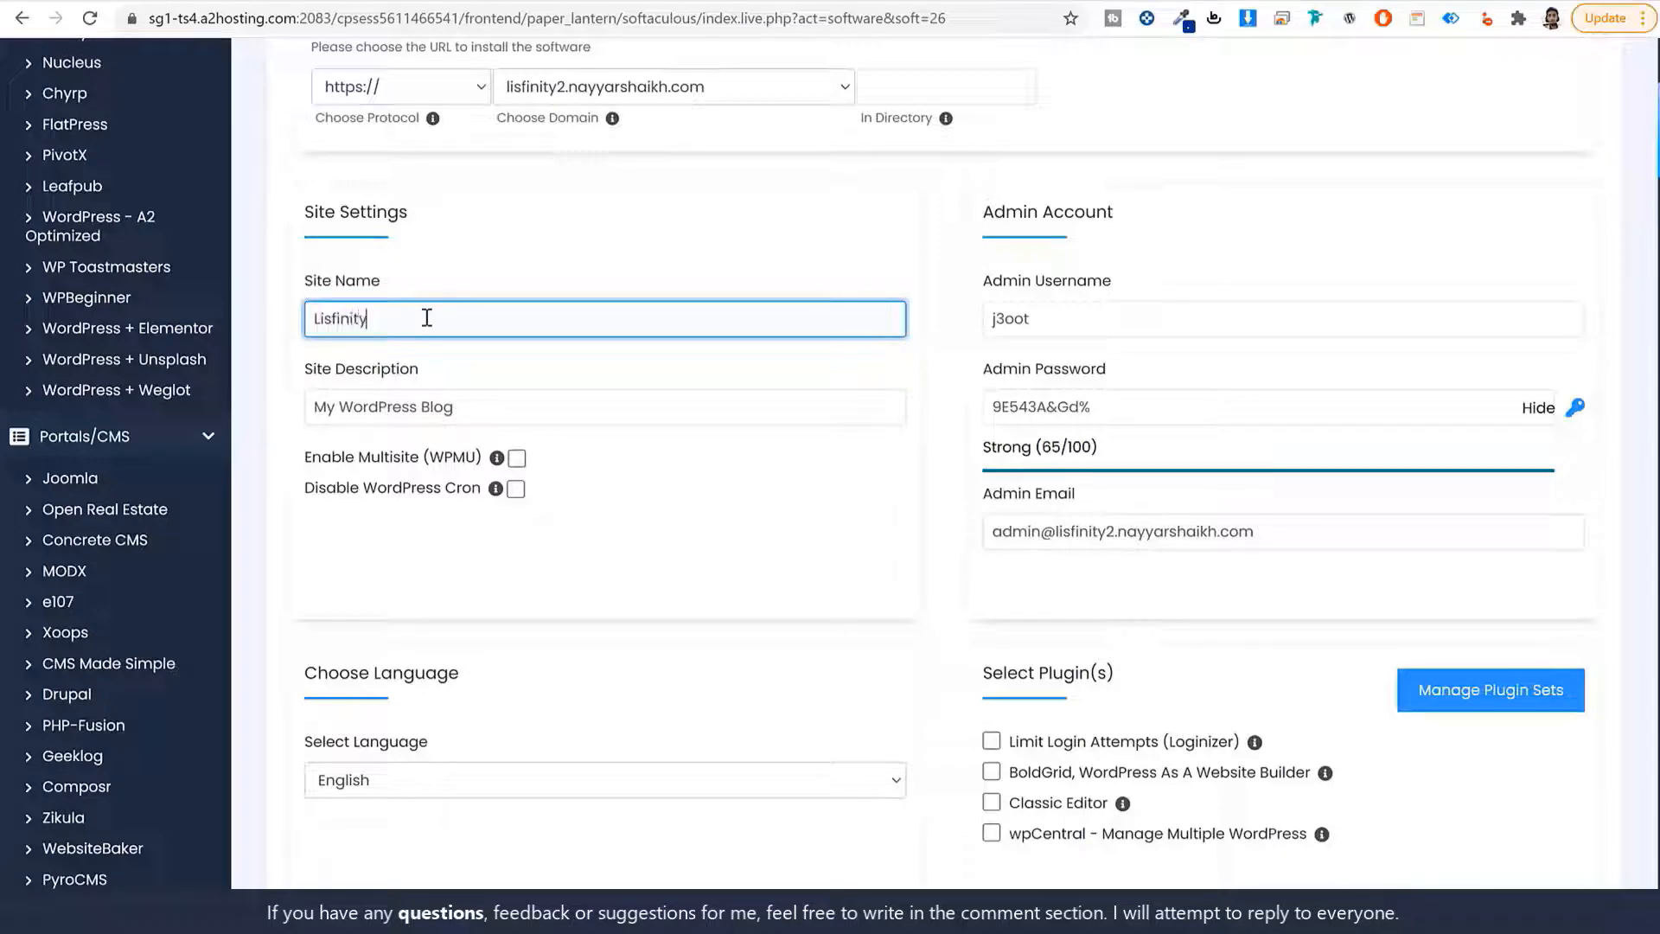
text(isfinity)
key(Tab)
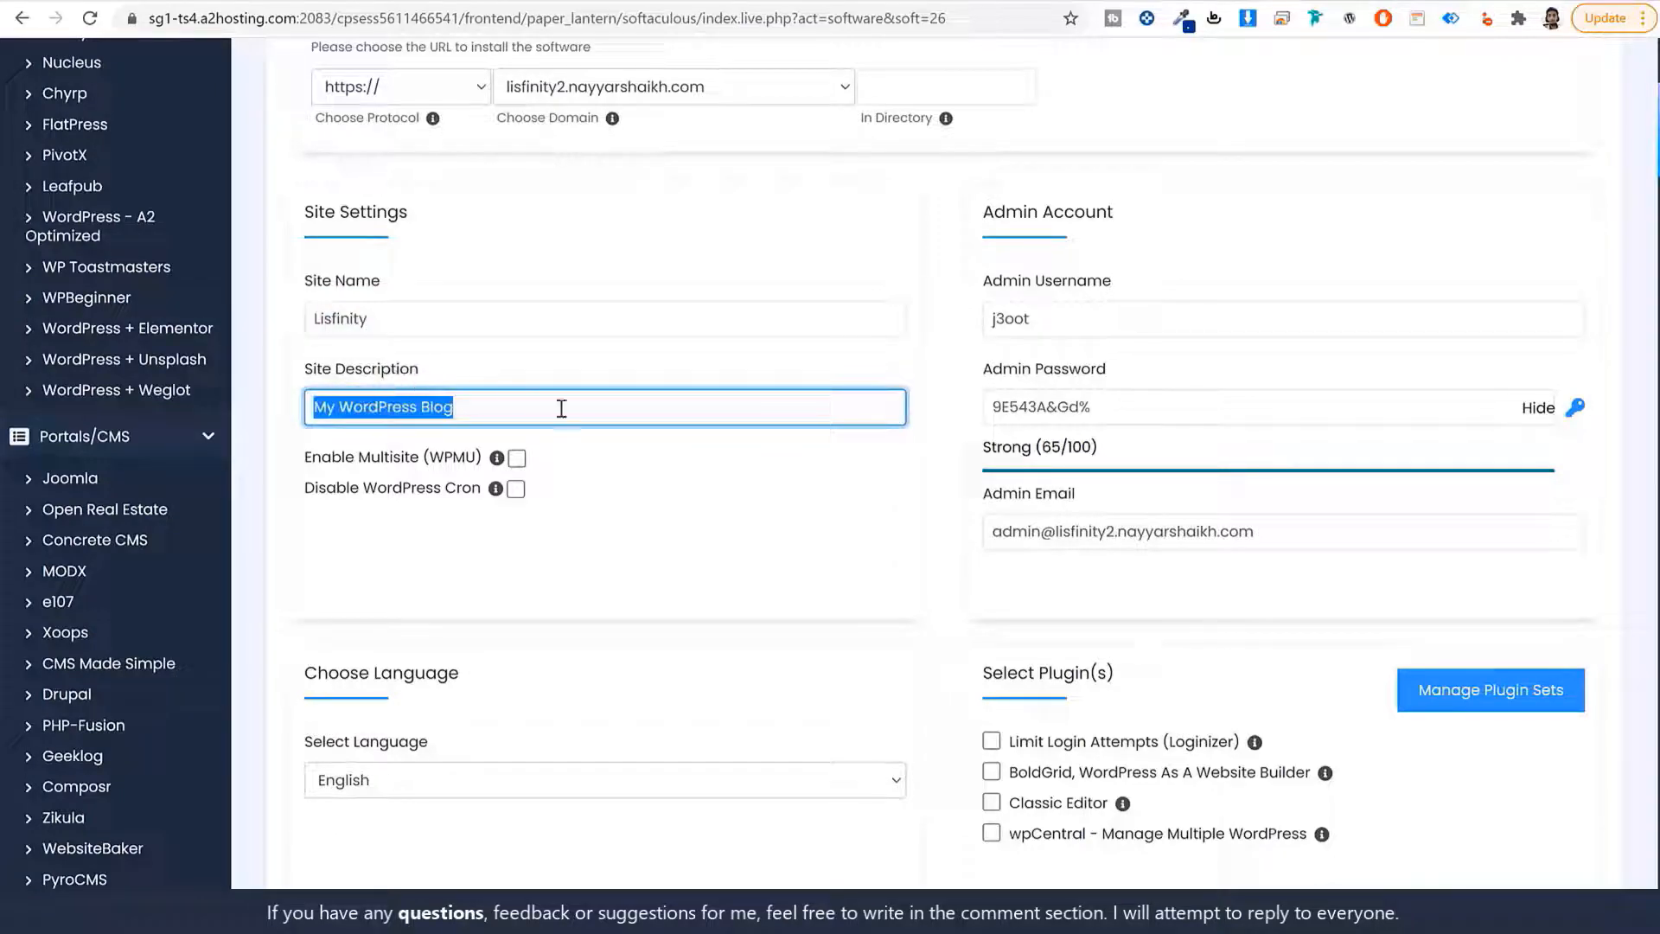
text(Cl)
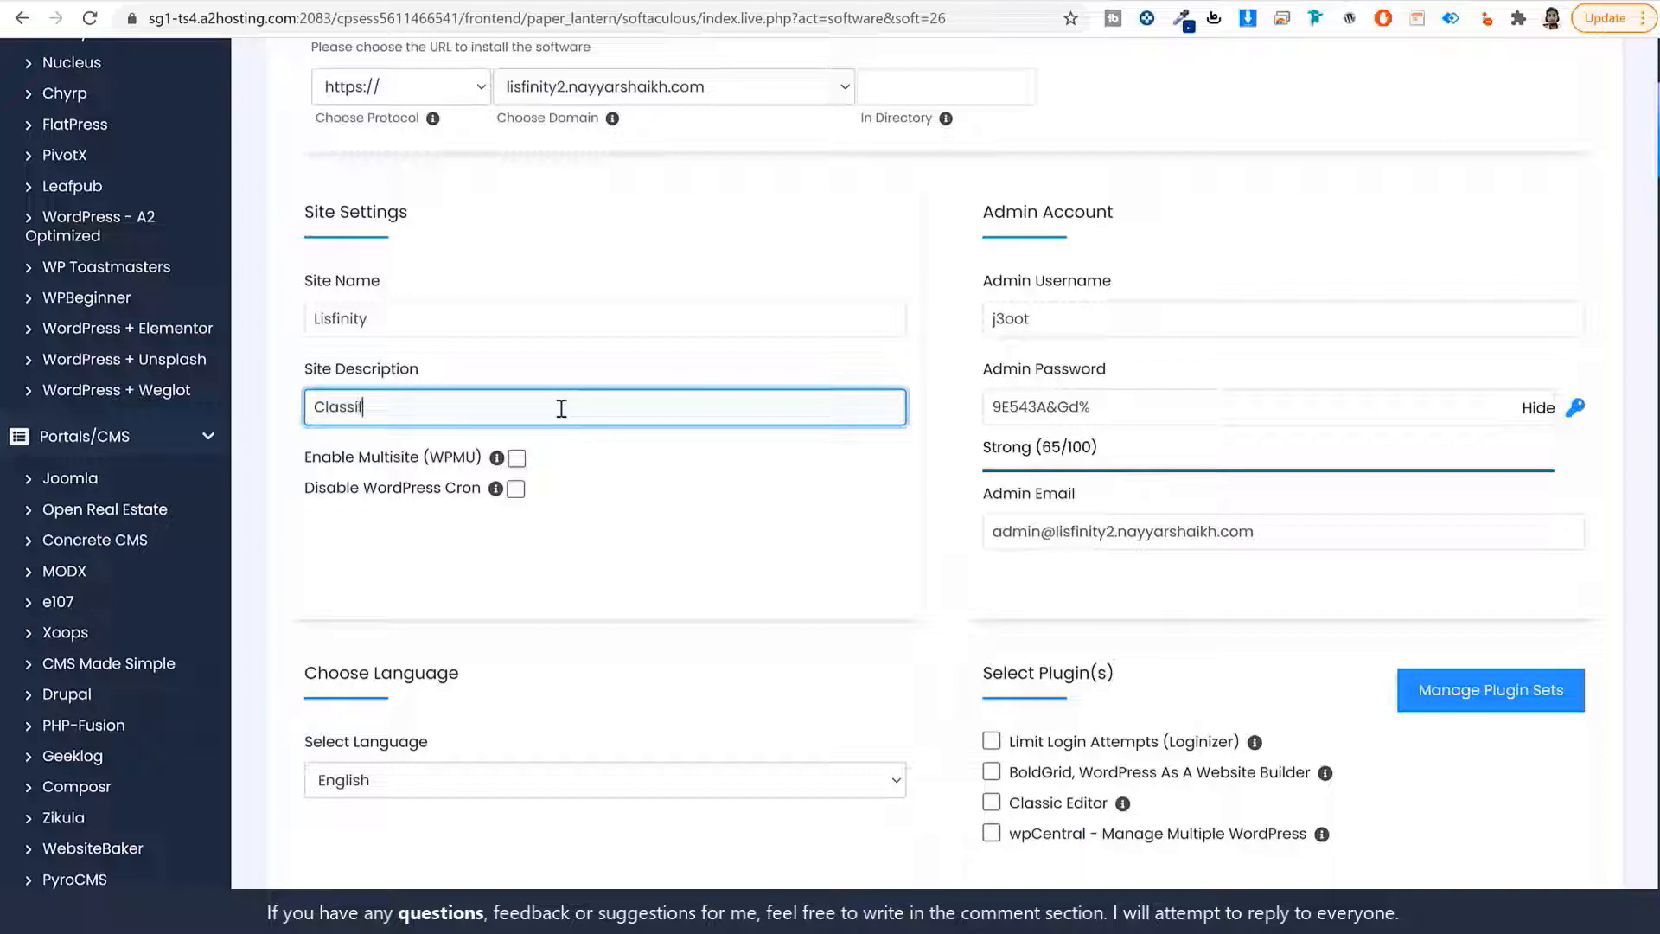
text(assified Ads Listing)
Replace the admin username with the owner's name and paste a stronger, masked admin password.
drag(1153, 225, 979, 216)
key(Tab)
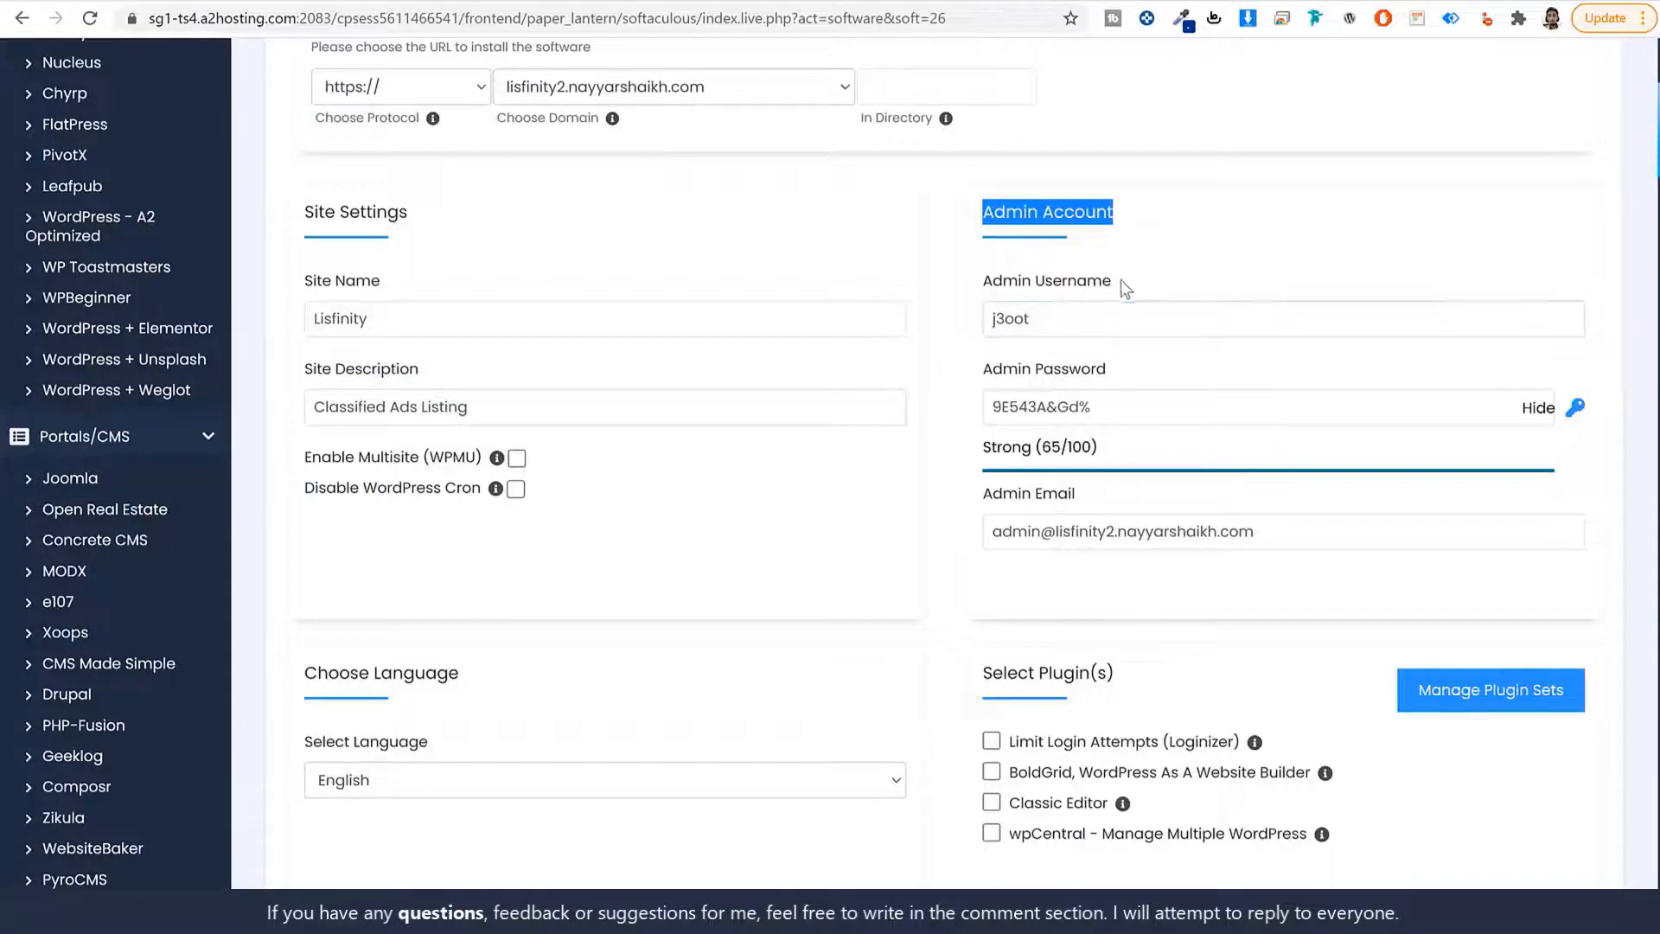
drag(1121, 281, 1035, 289)
drag(1126, 374, 1040, 380)
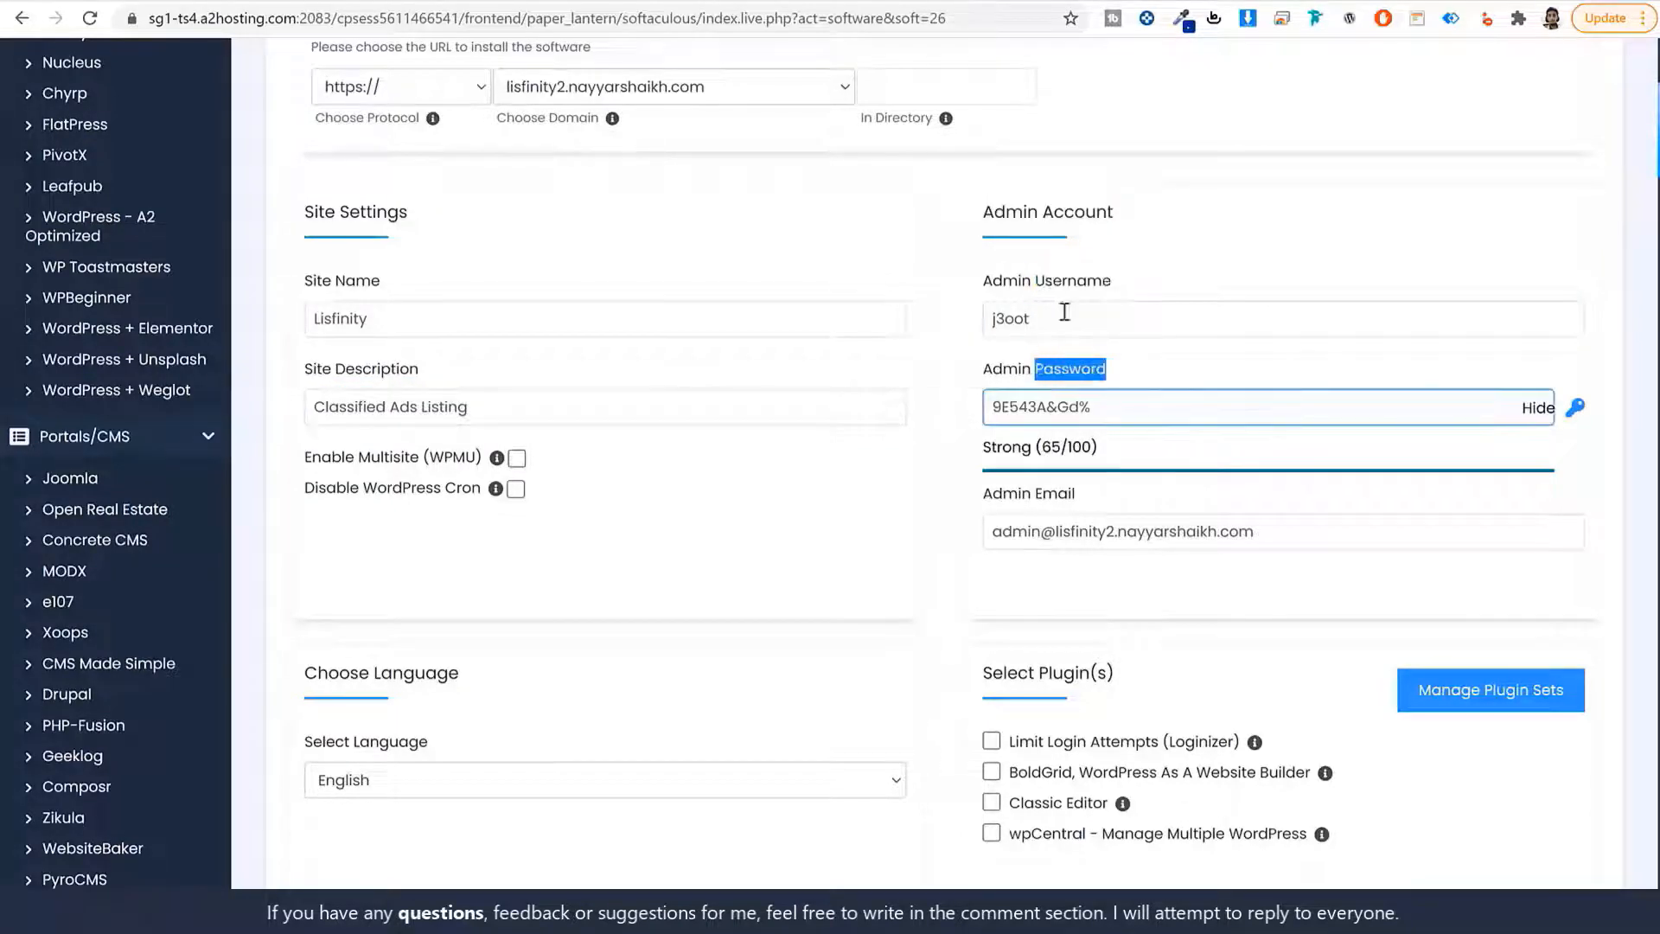
click(1115, 318)
double_click(1117, 319)
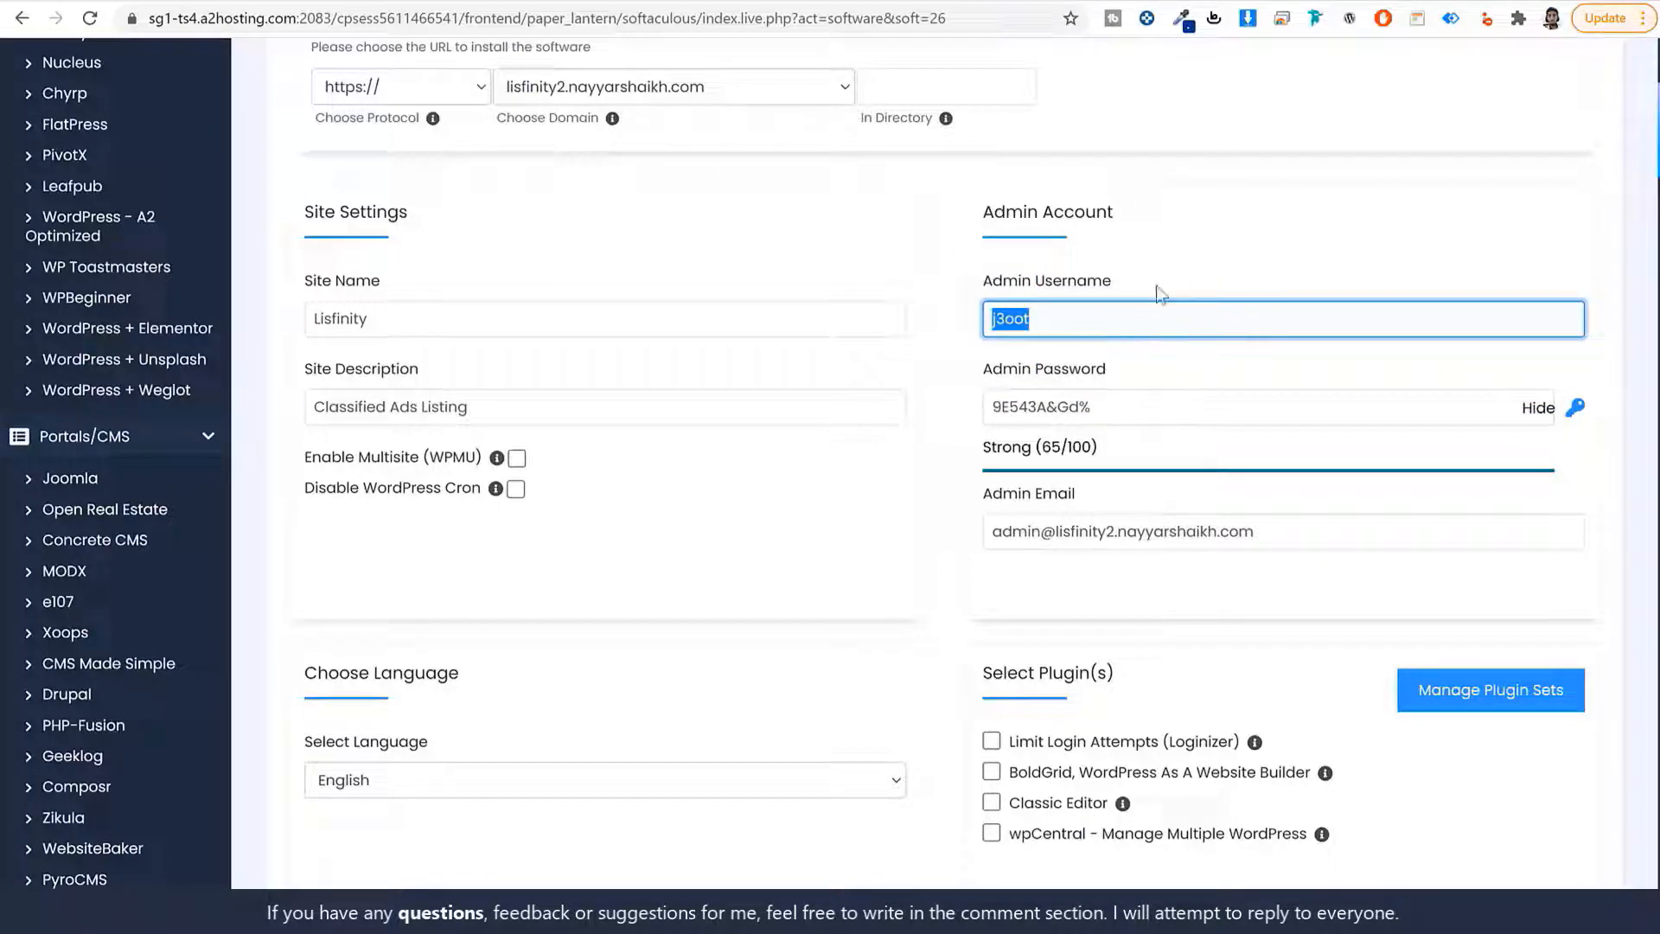
text(Nayyar S)
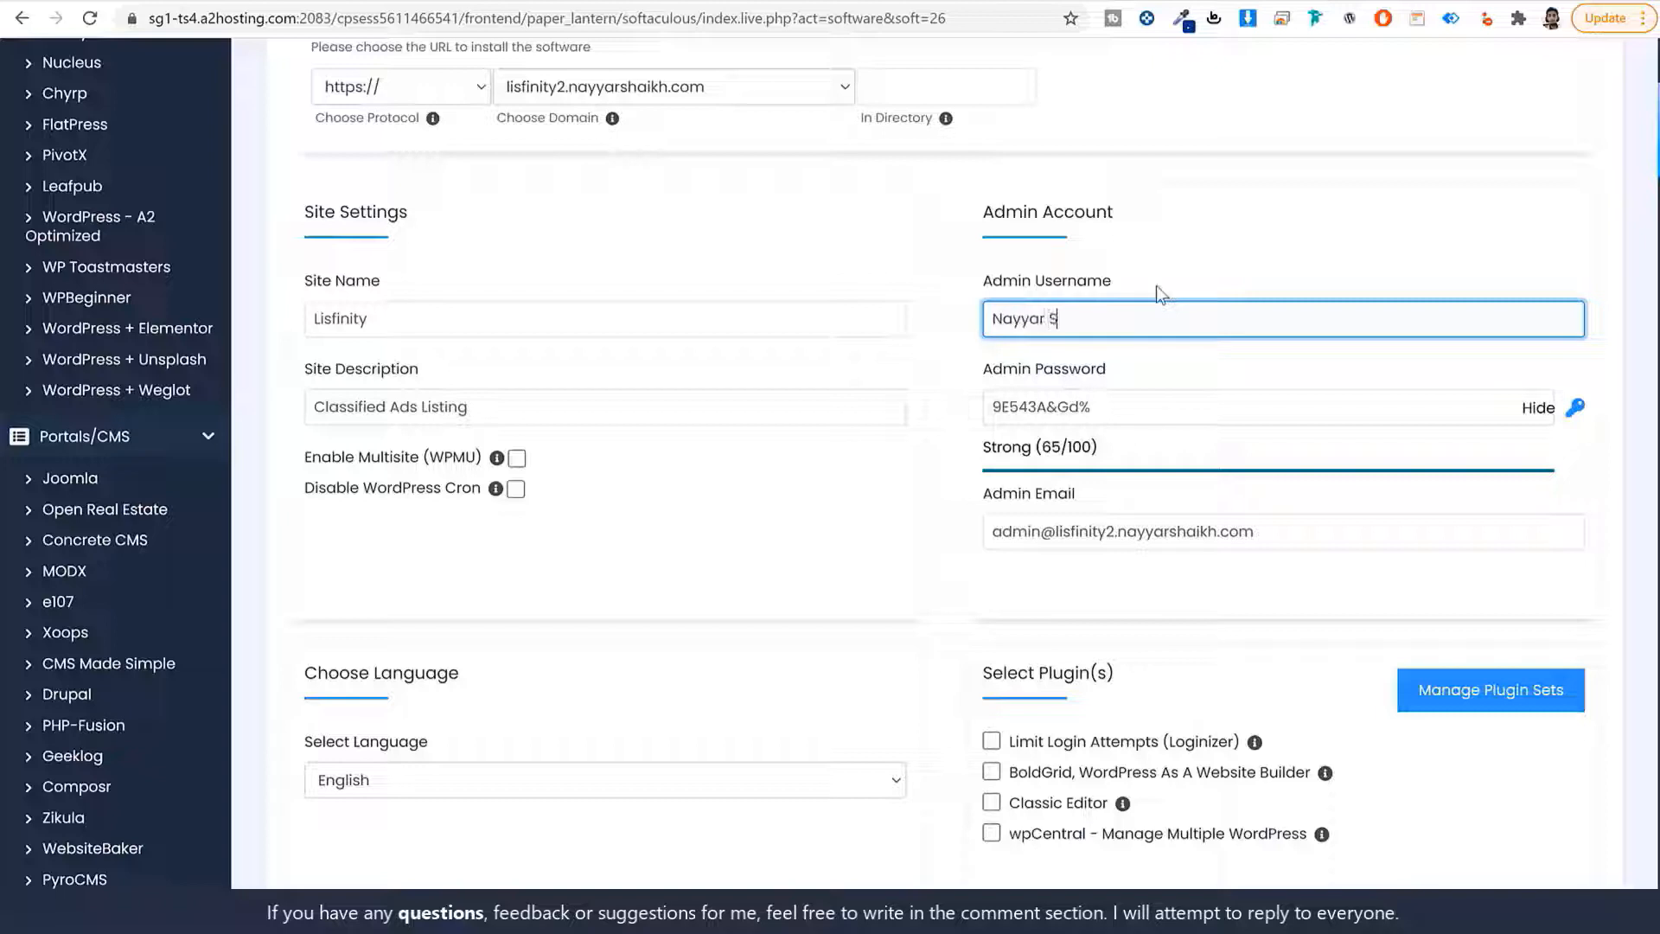
text(haikh)
key(Tab)
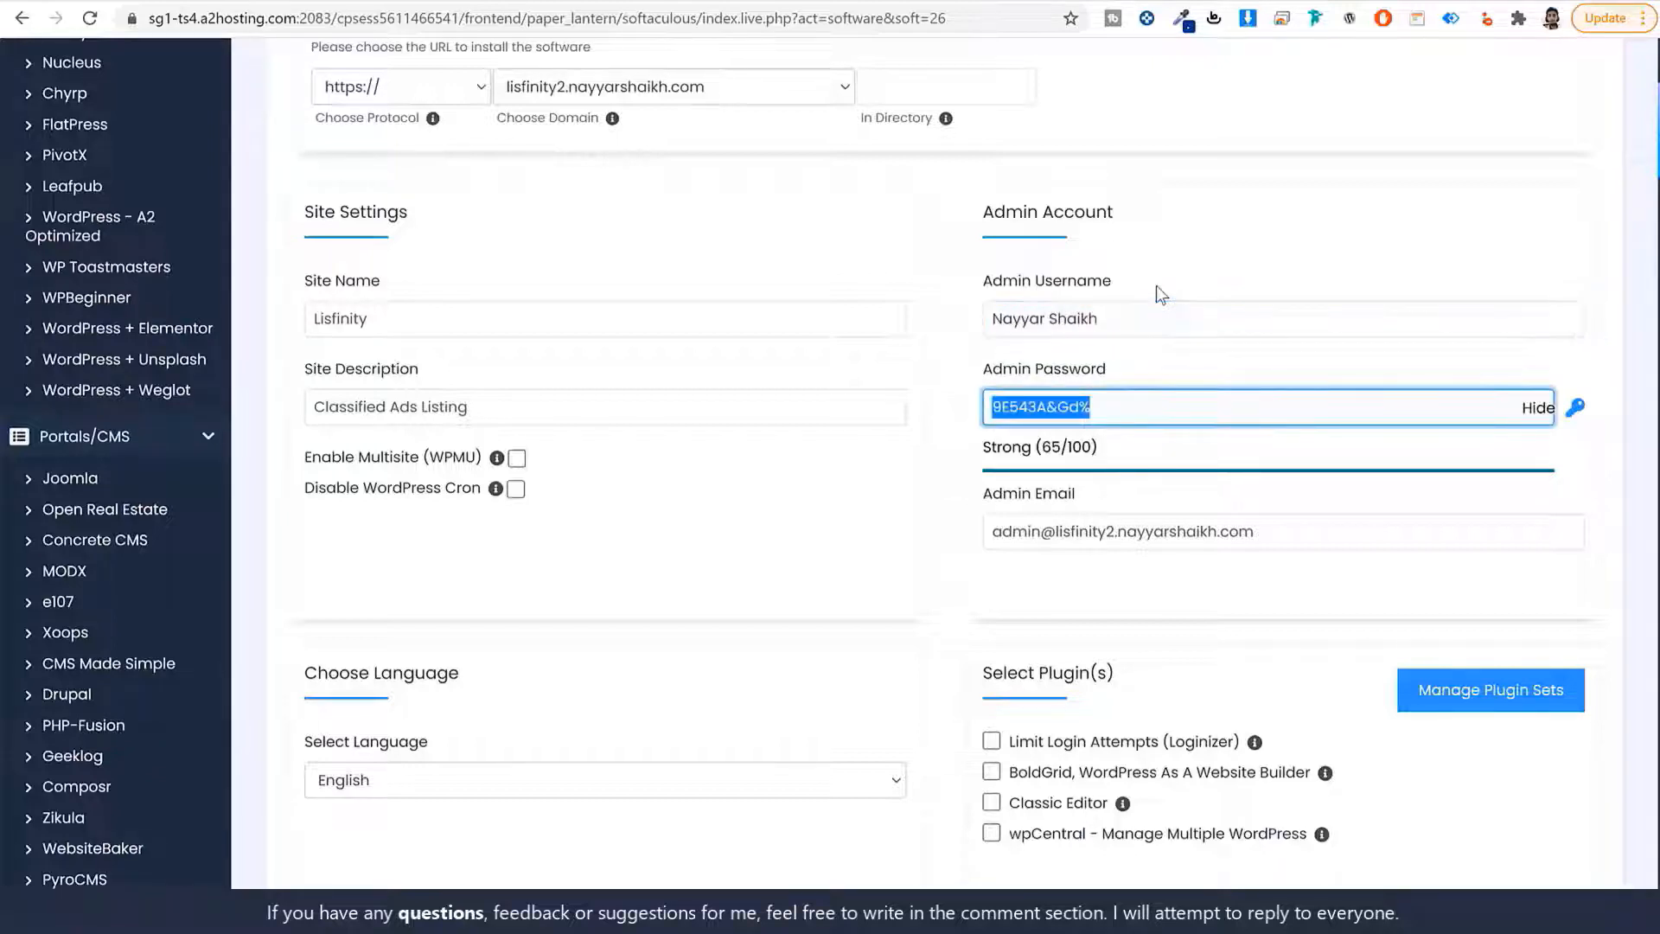
click(1537, 407)
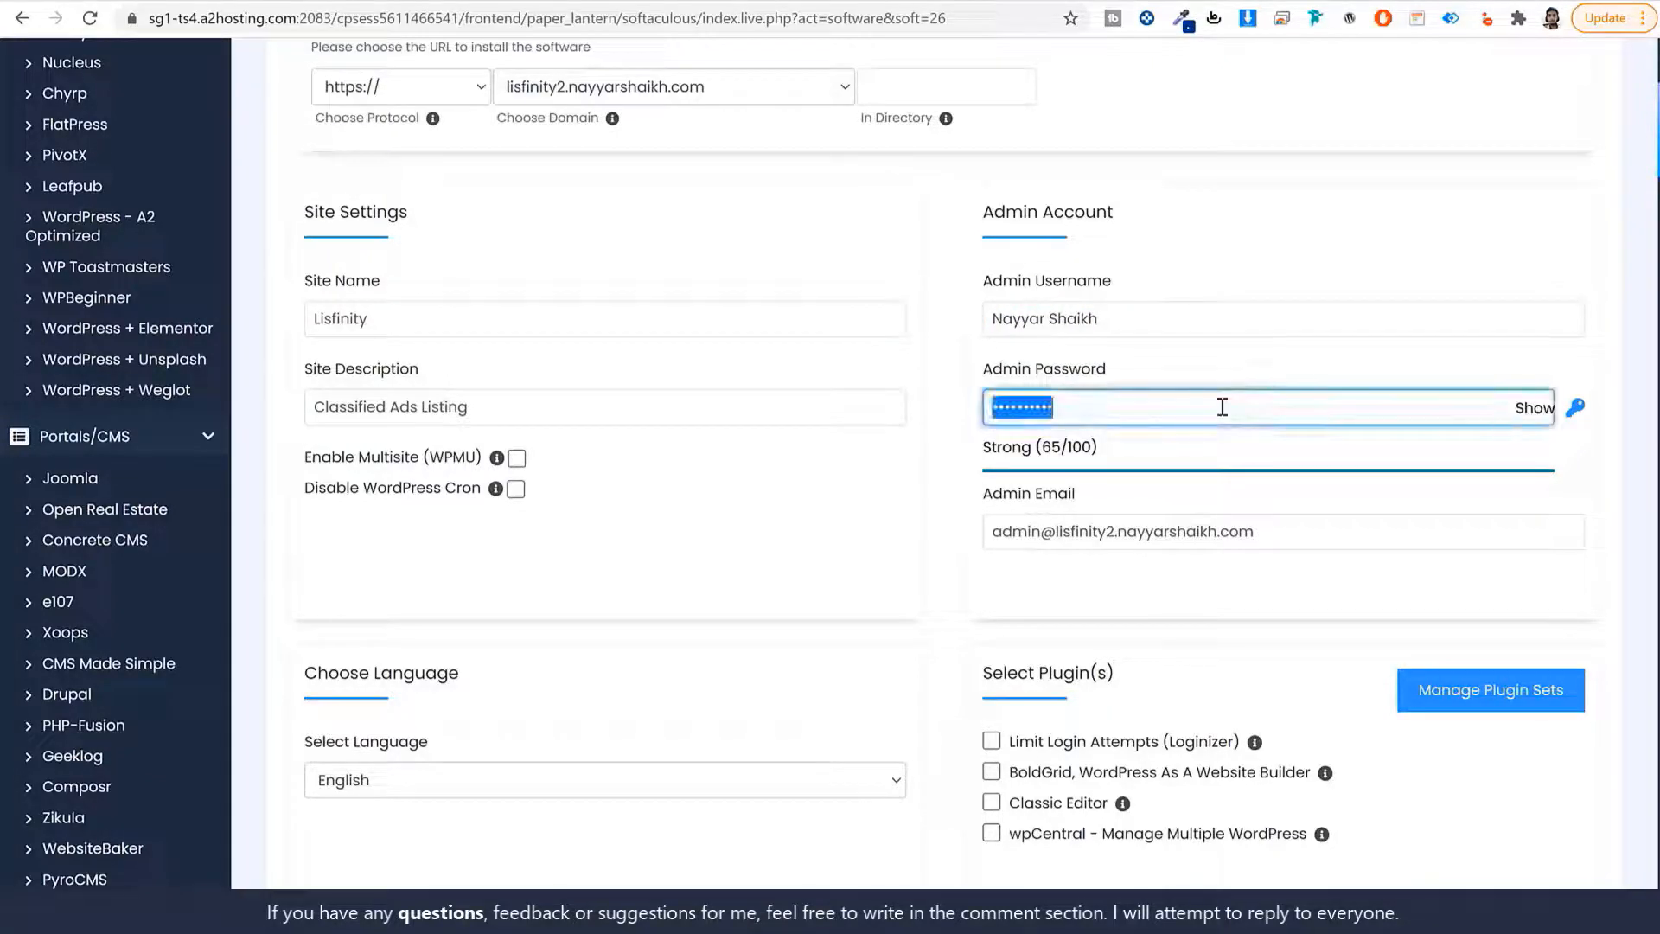
key(ctrl+v)
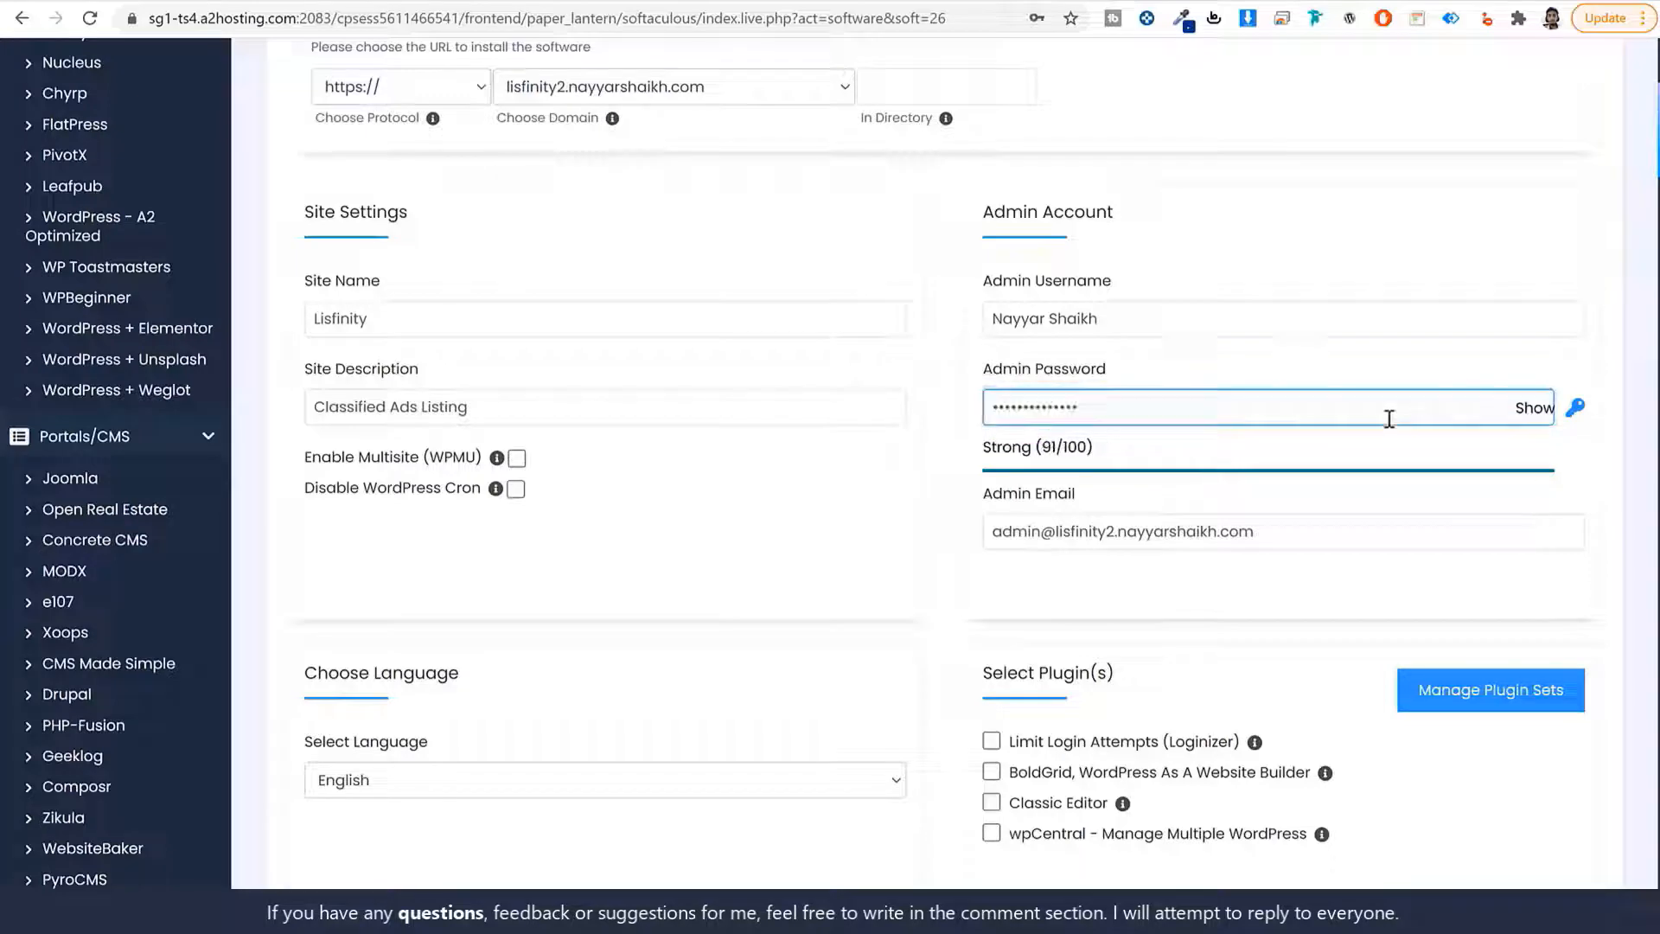
Replace the default admin e-mail with the owner's e-mail address.
click(1101, 538)
key(ctrl+a)
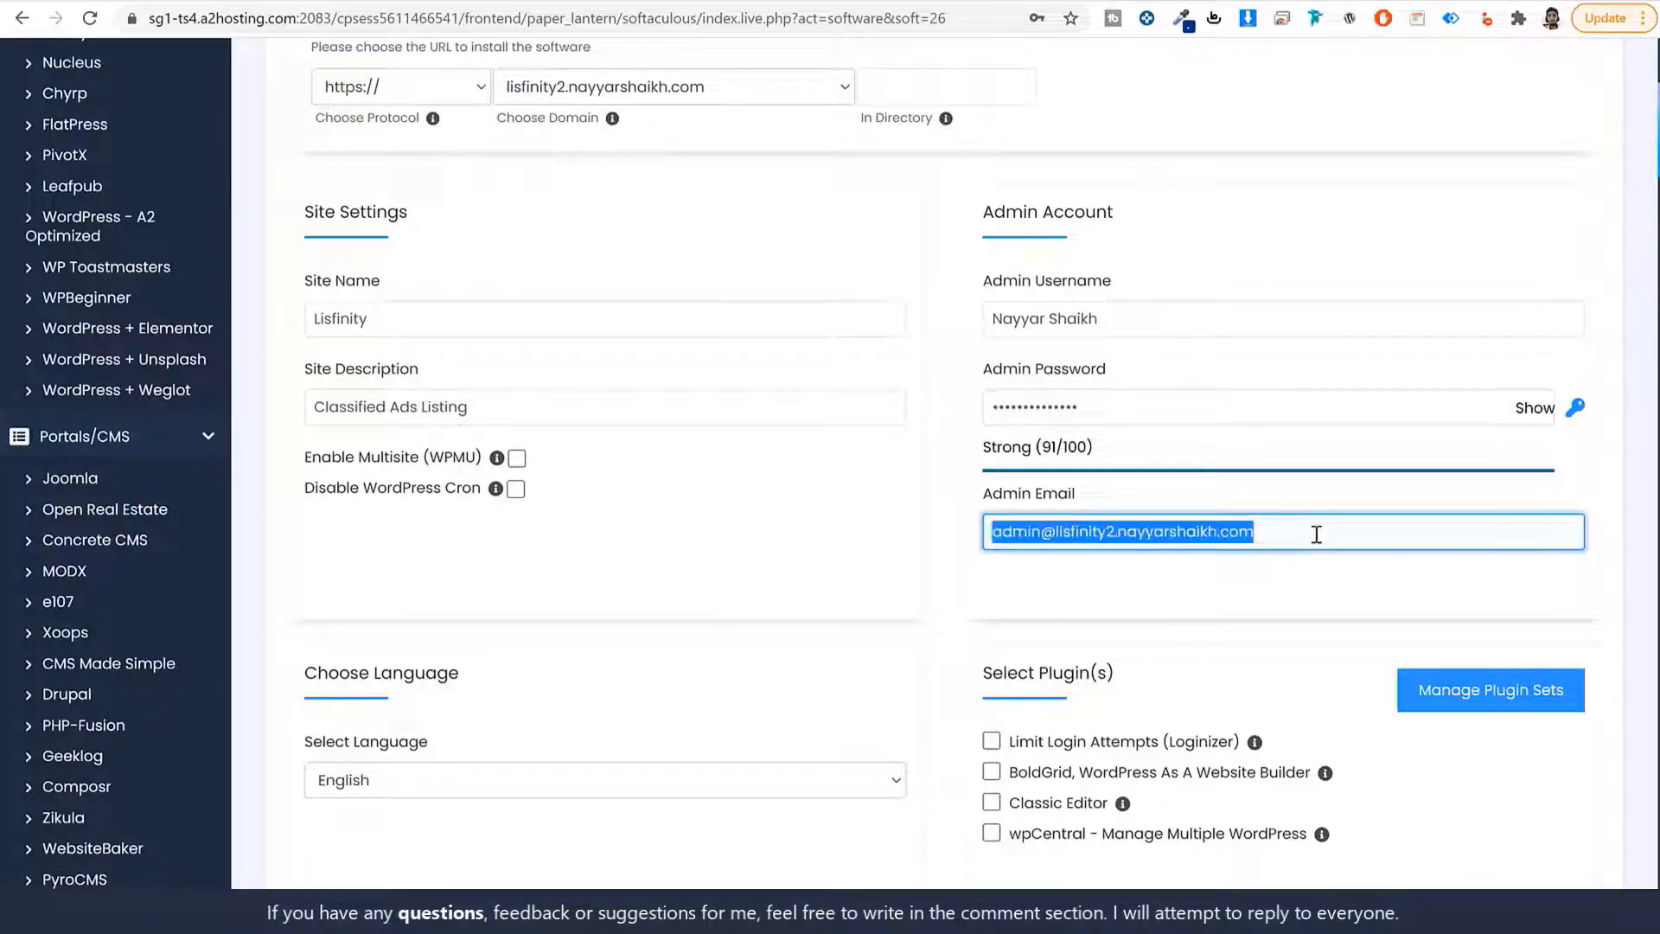
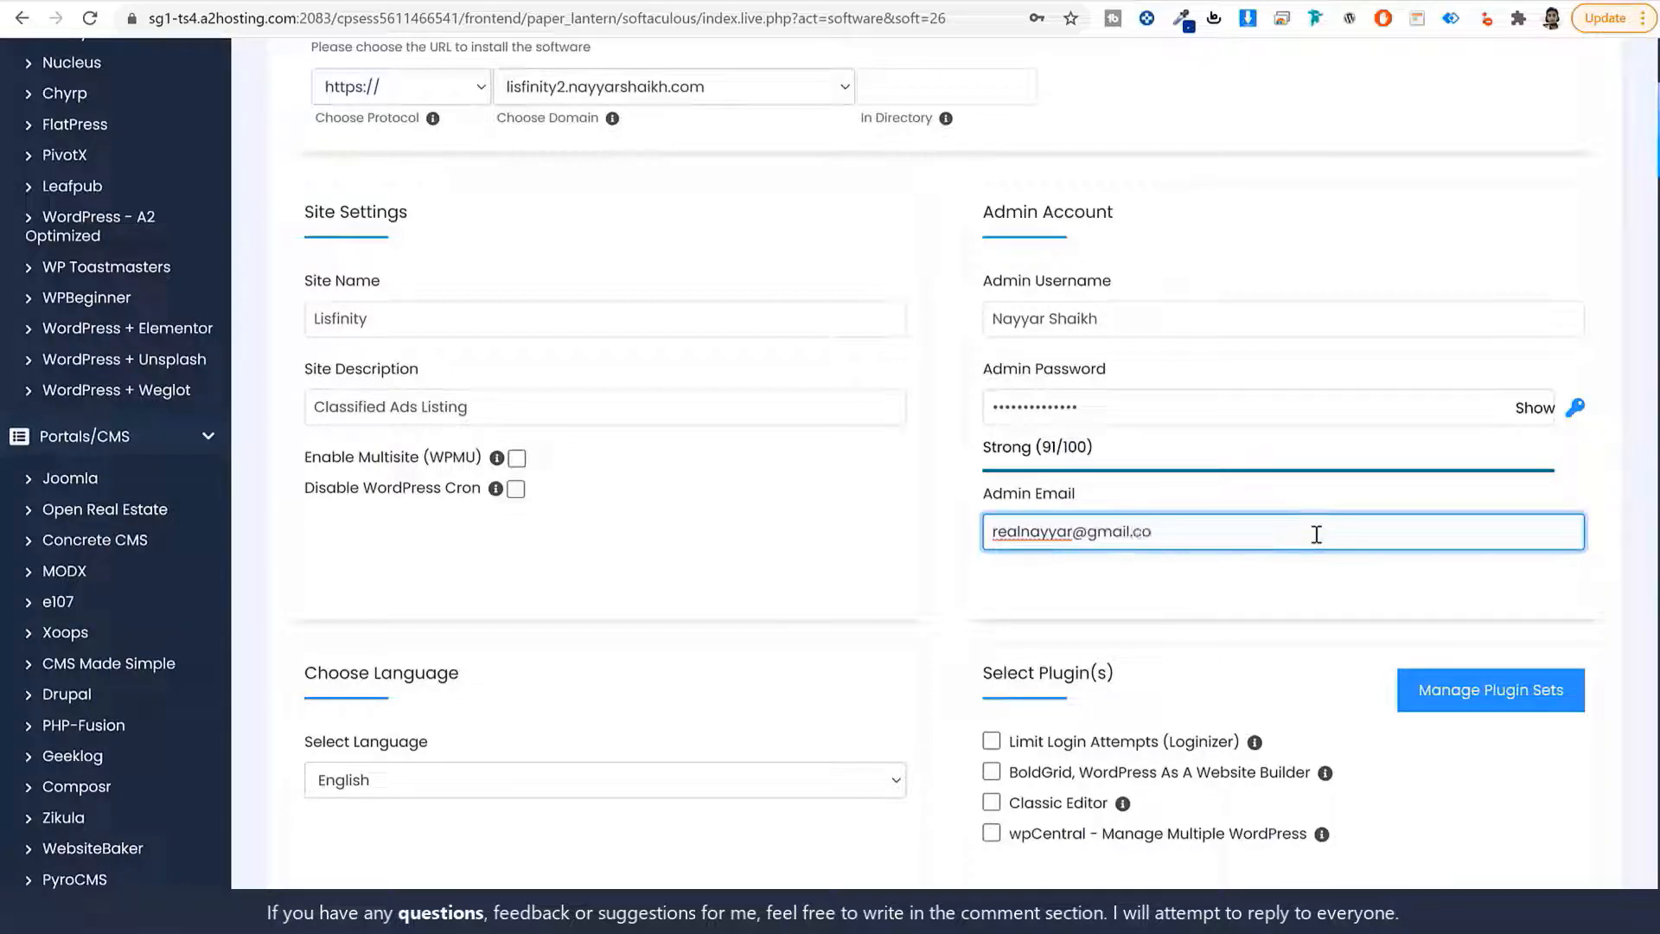
click(1241, 612)
scroll(1241, 612, down, 1)
scroll(1239, 614, down, 5)
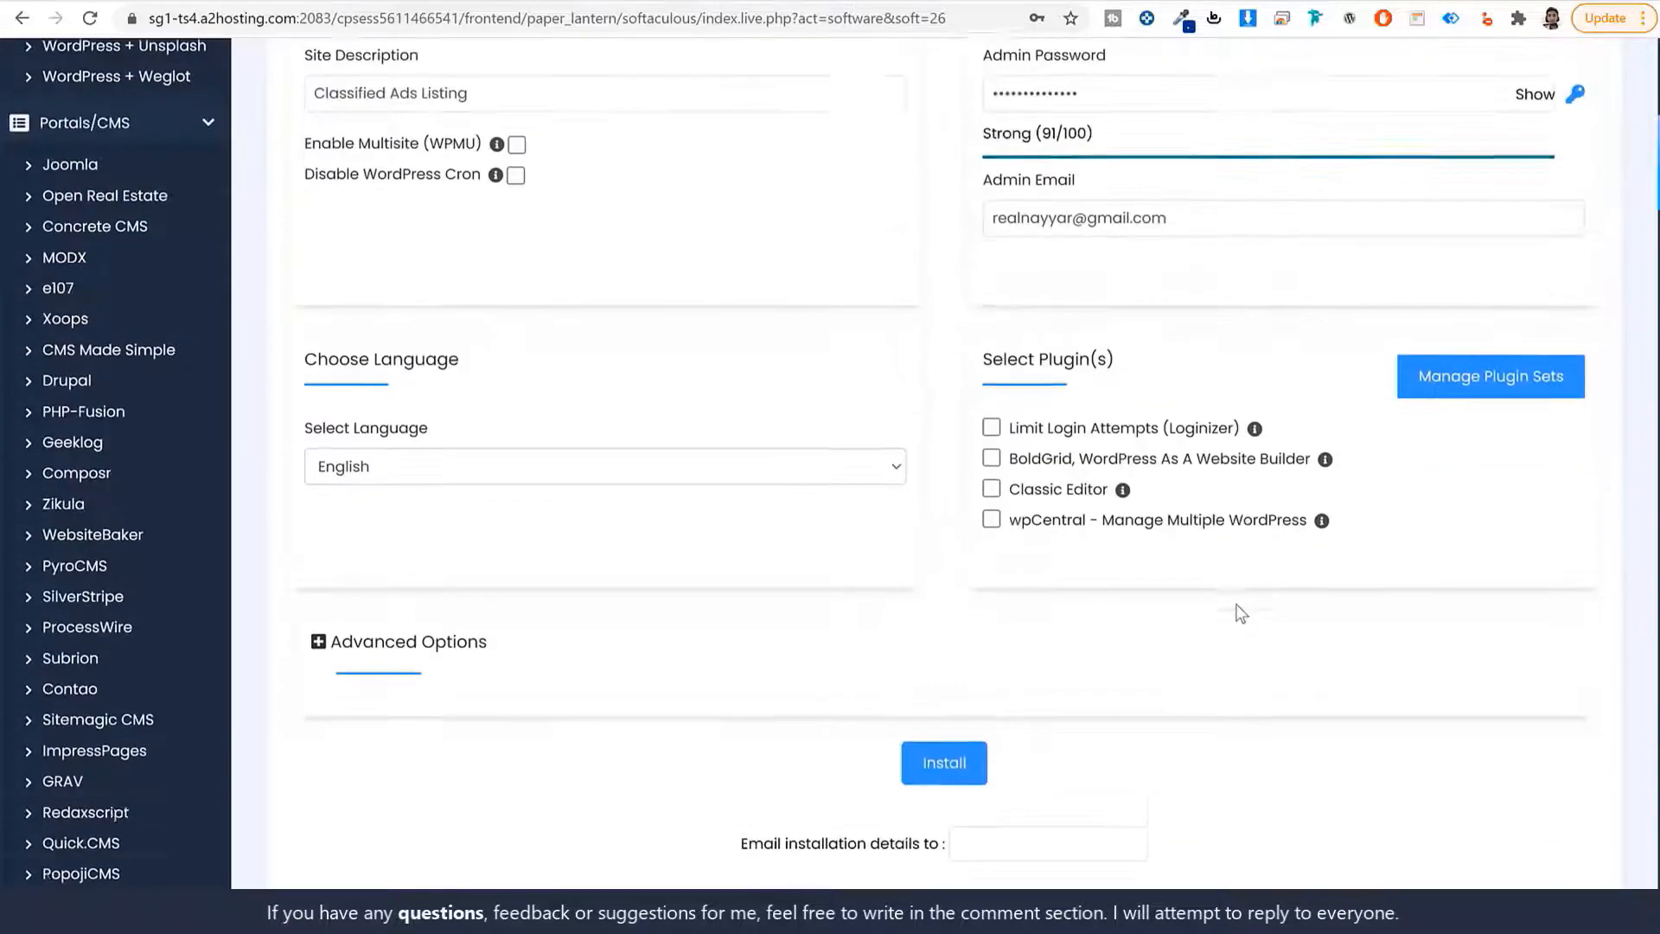
click(956, 563)
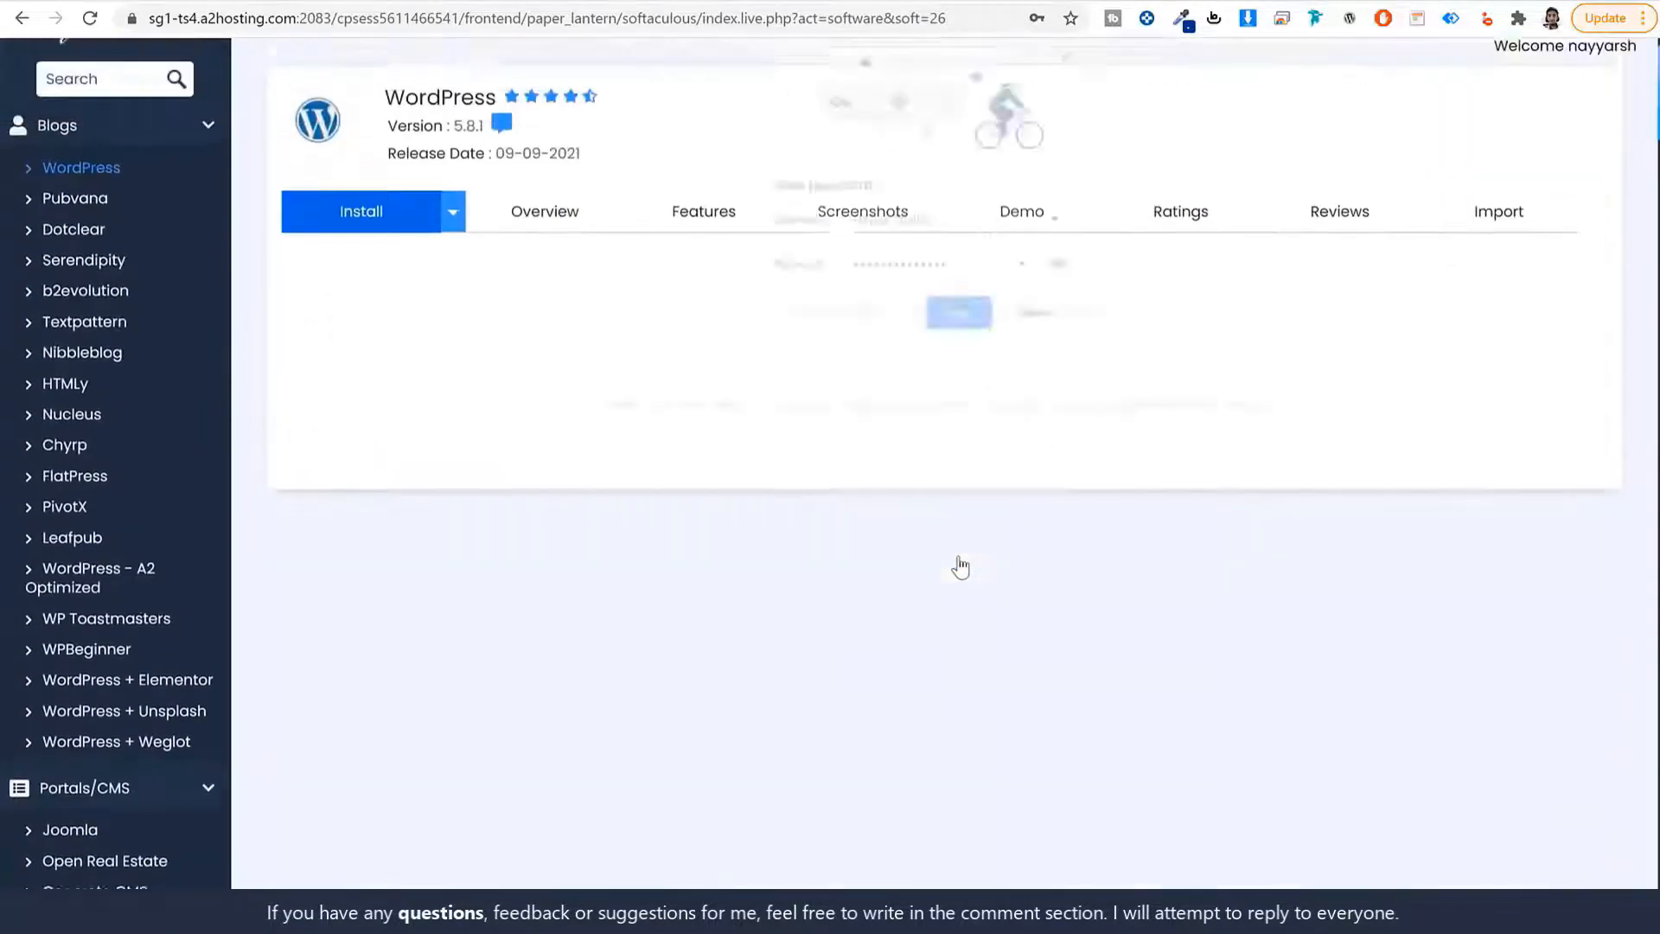
click(958, 317)
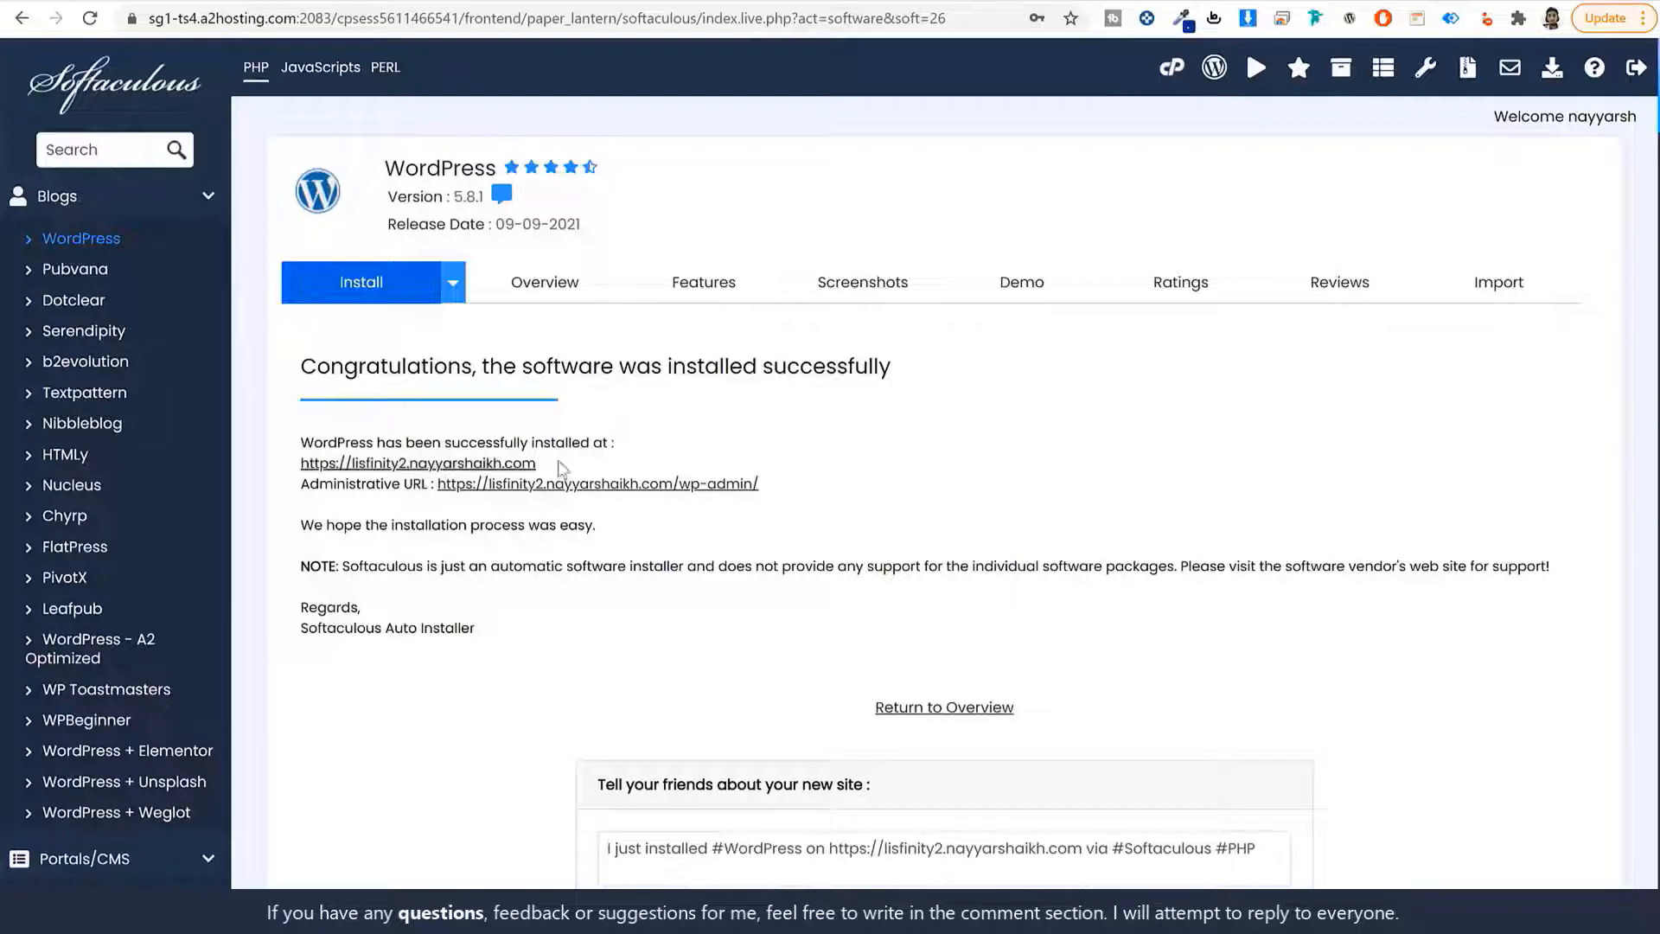
scroll(1115, 514, down, 2)
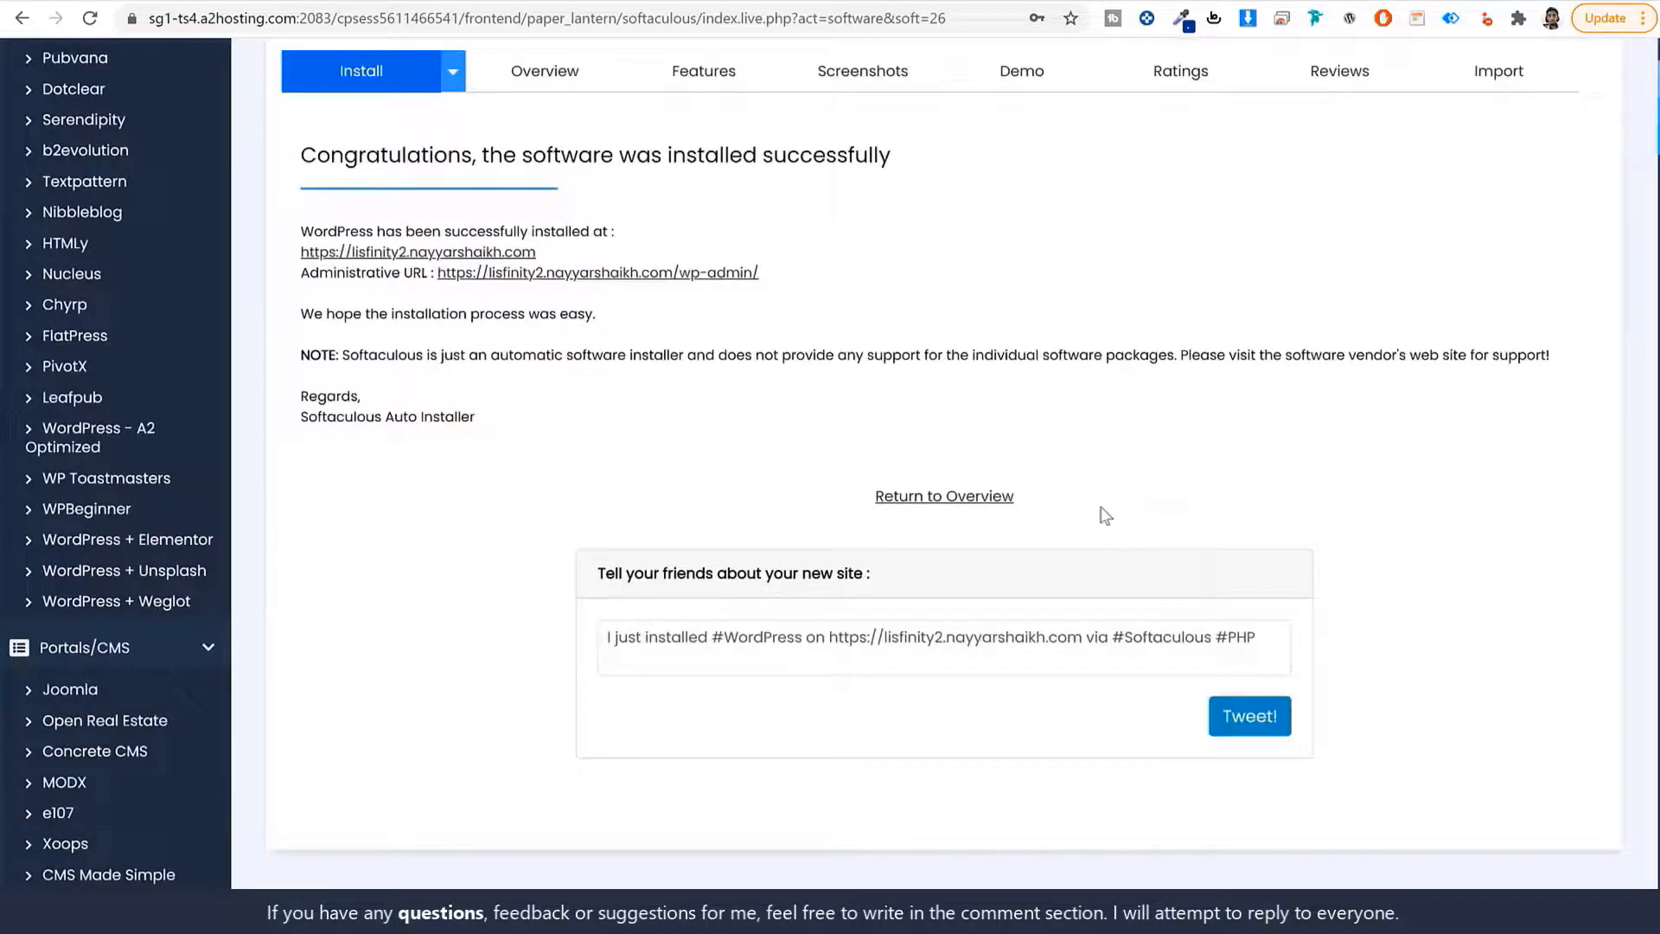
click(497, 255)
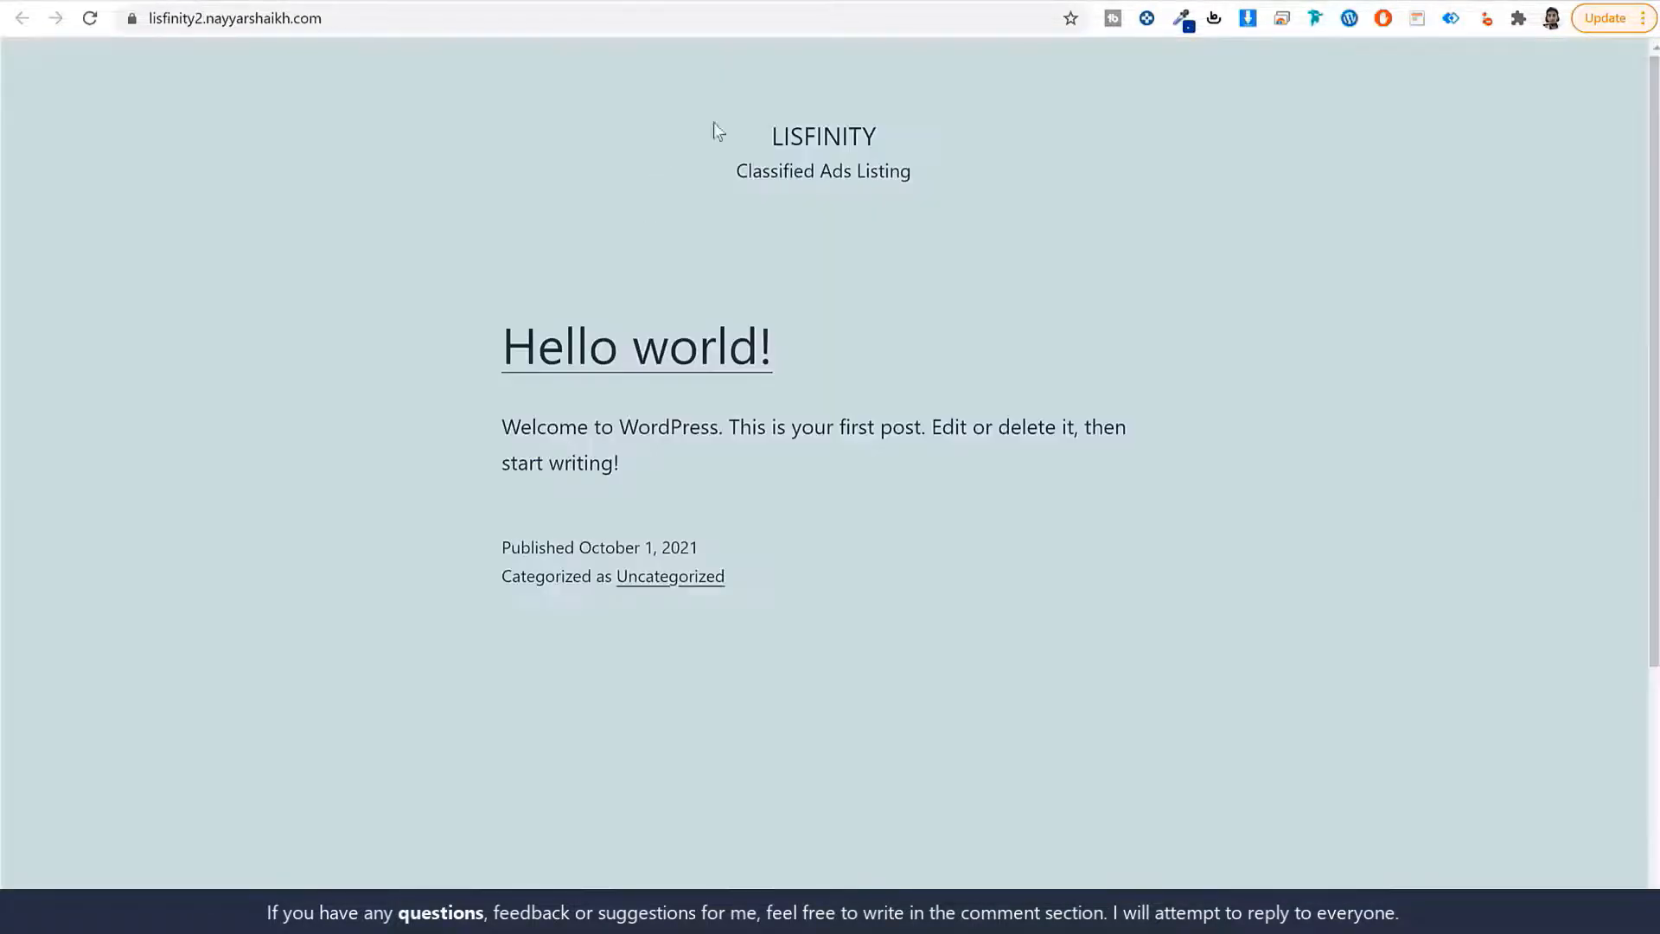
scroll(1257, 438, down, 4)
scroll(1257, 441, up, 4)
key(ctrl+shift+Tab)
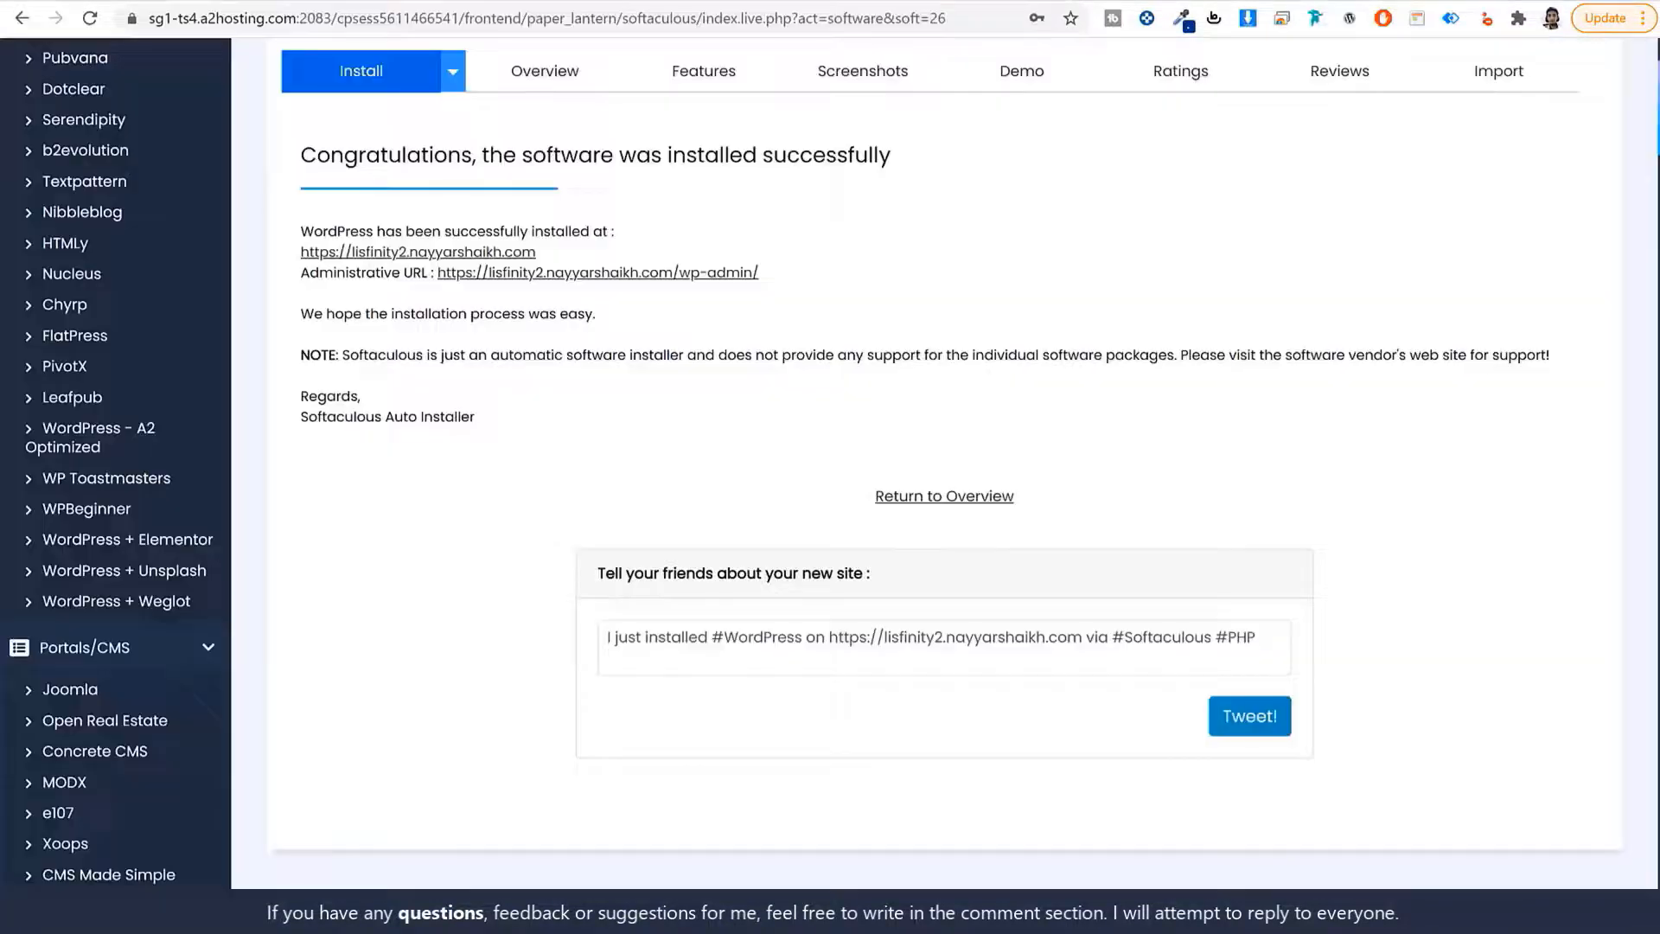
Open the new site's admin dashboard and note its /wp-admin address.
click(708, 273)
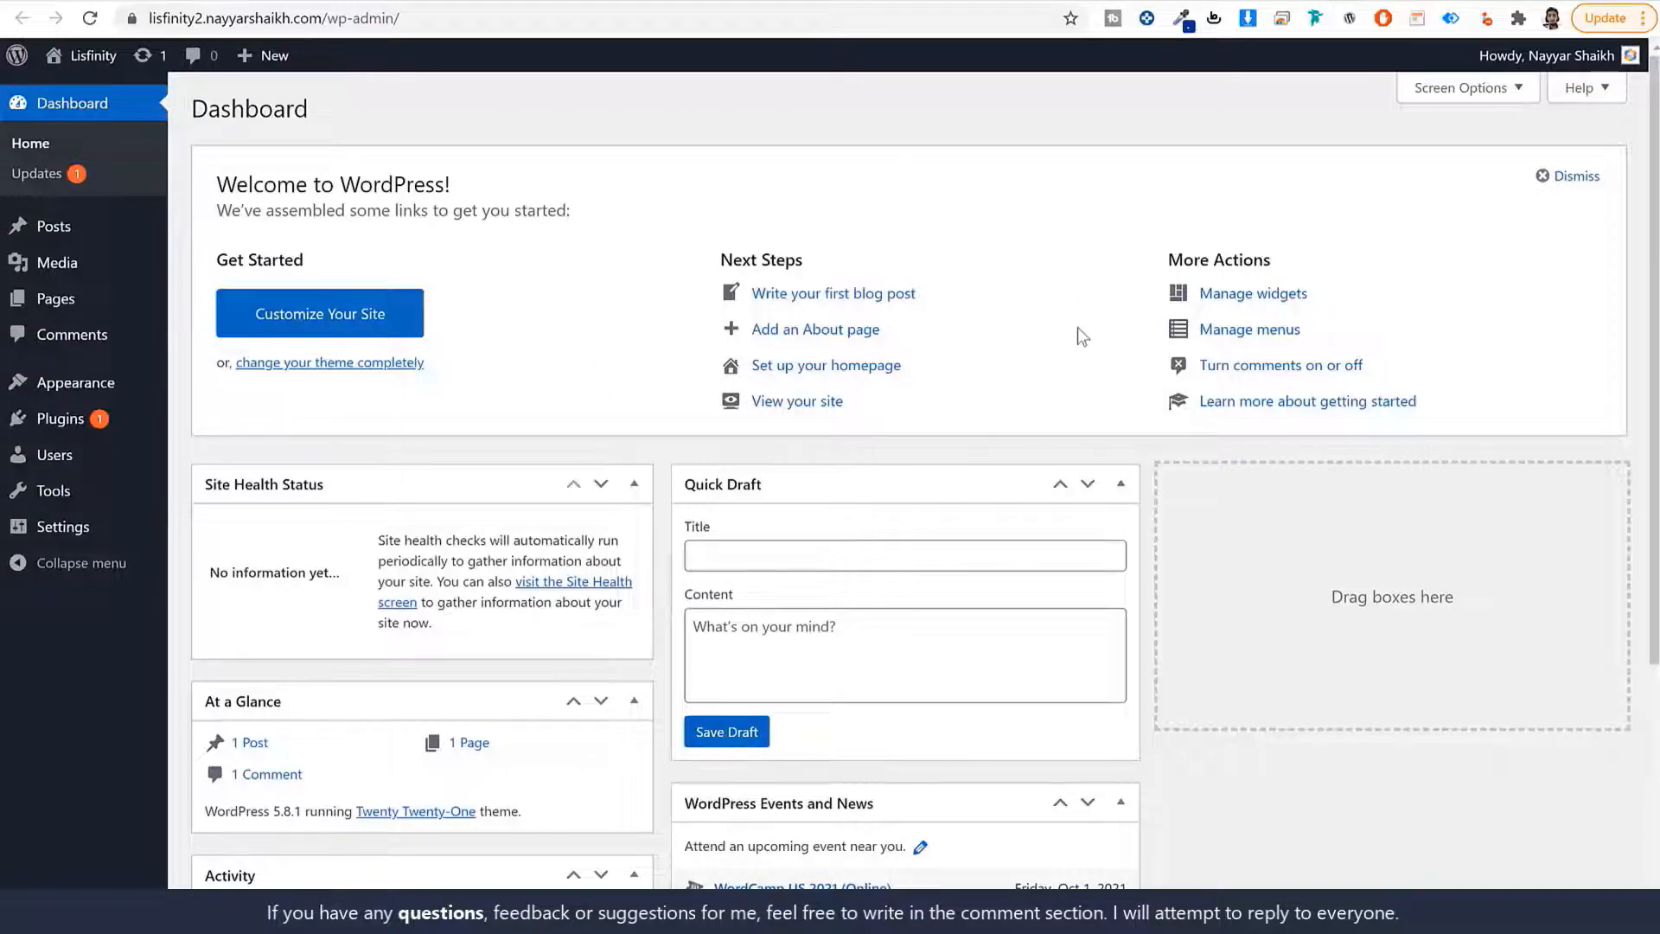
scroll(1152, 493, down, 4)
scroll(1137, 548, up, 4)
click(251, 21)
click(324, 22)
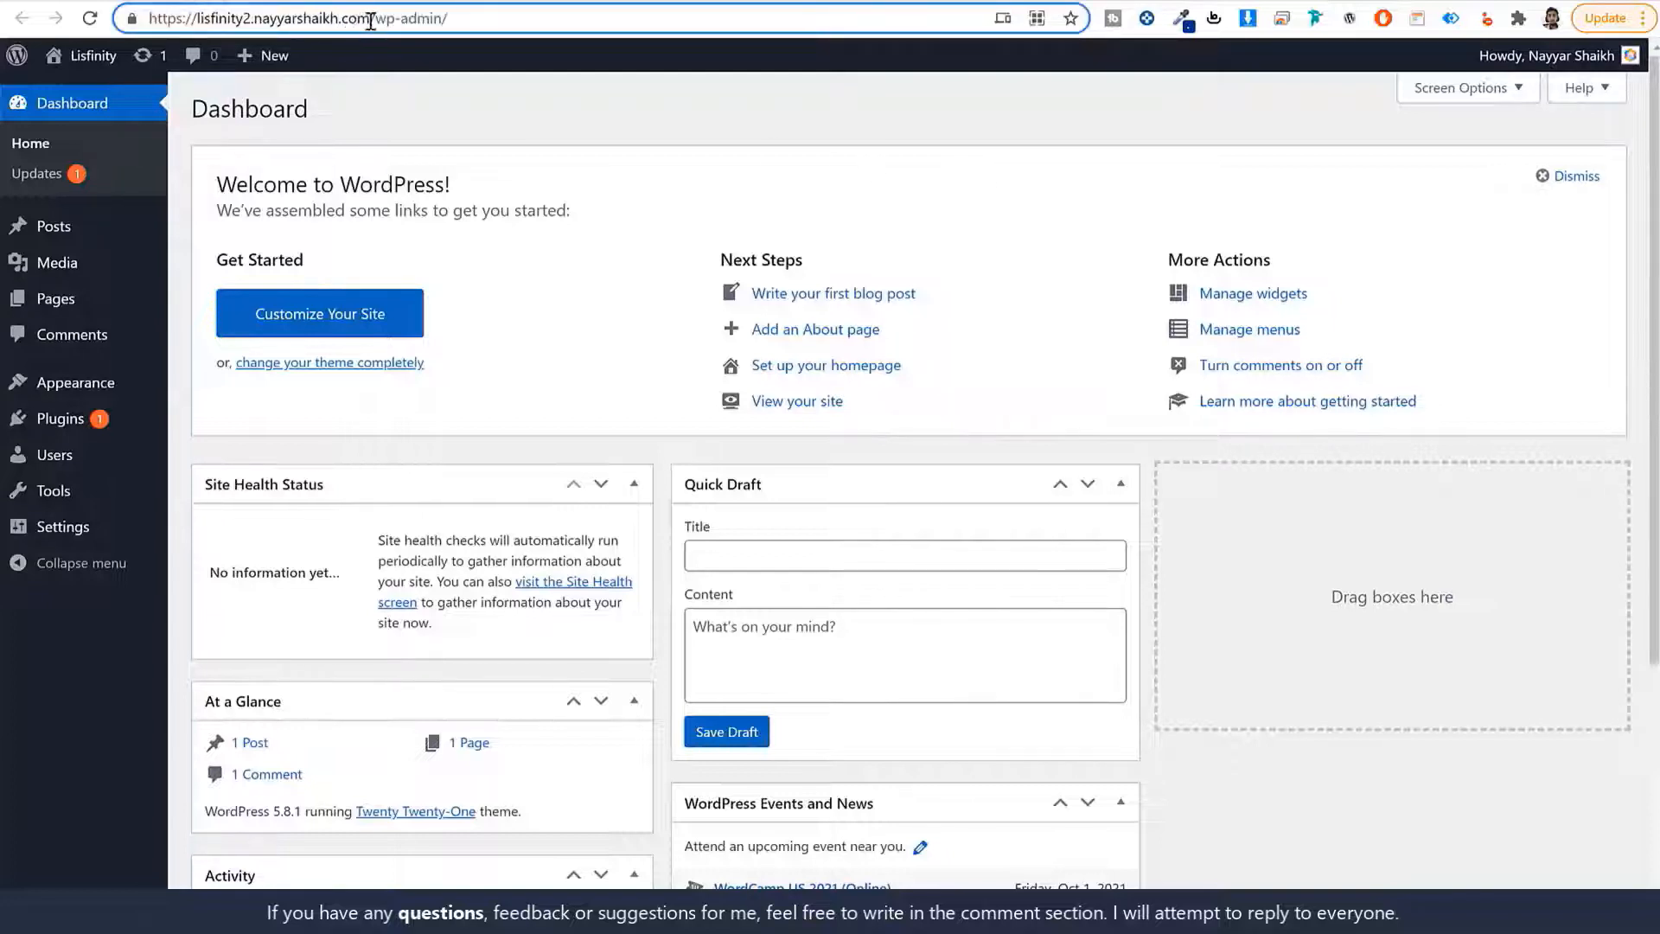
drag(370, 21, 448, 21)
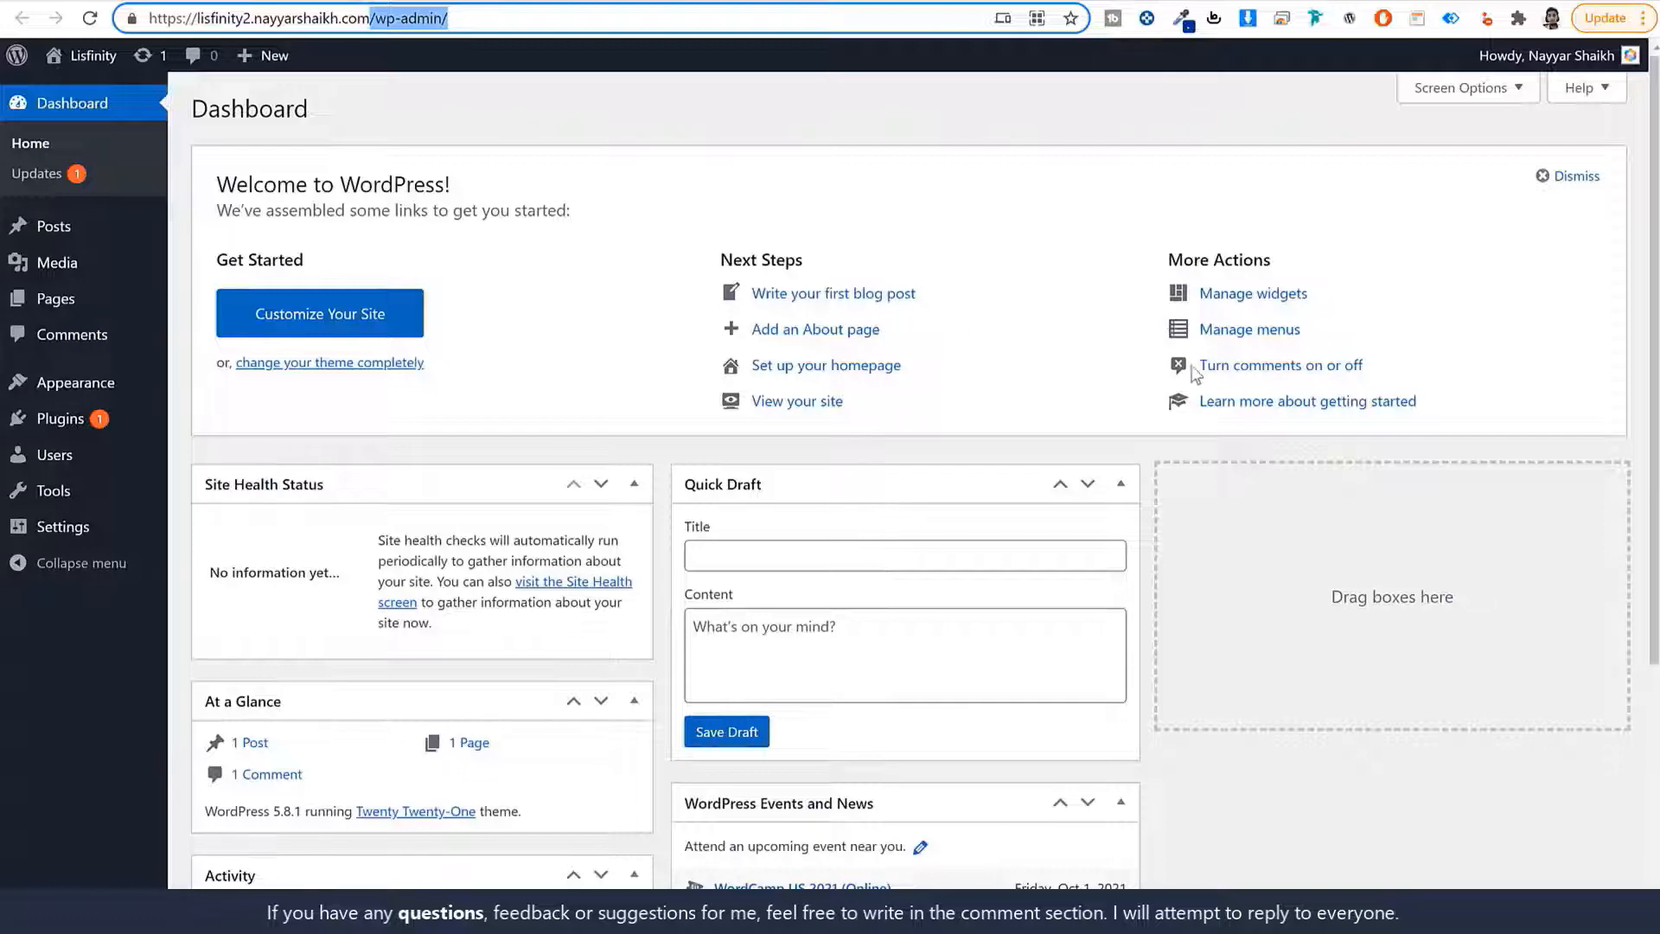
scroll(1181, 647, down, 4)
scroll(1186, 659, up, 4)
Hide Site Health, At a Glance, Activity, Quick Draft, Events and News, and Welcome panels, then open Posts.
click(1467, 92)
click(299, 181)
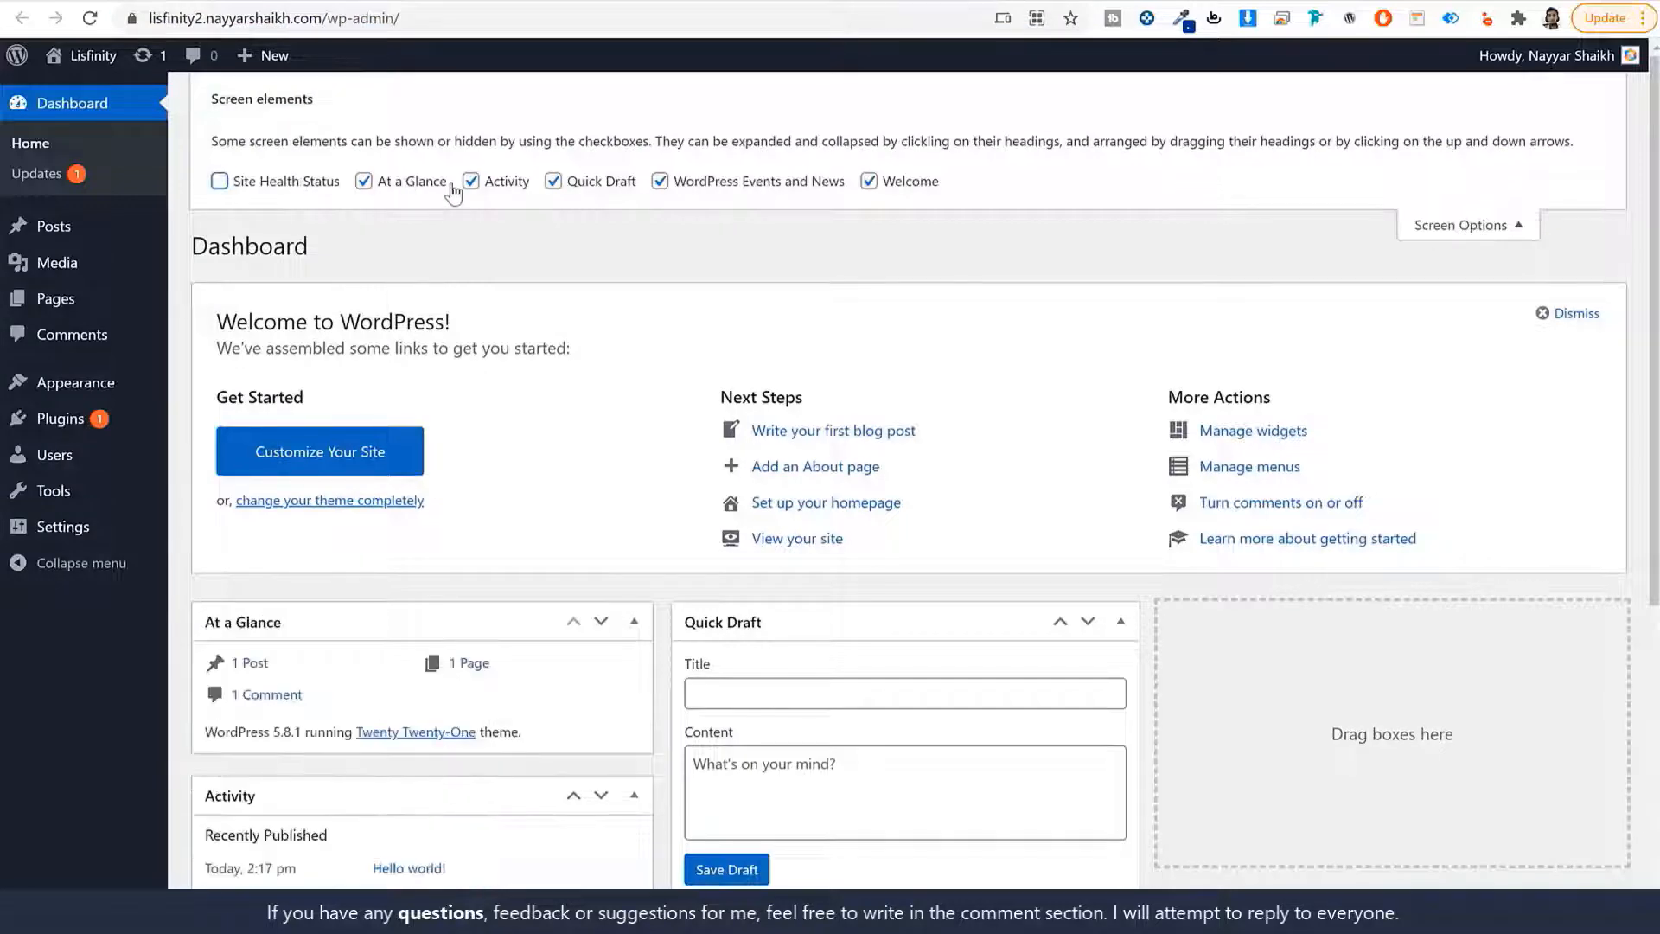
click(437, 181)
click(596, 181)
click(661, 182)
click(914, 183)
click(492, 182)
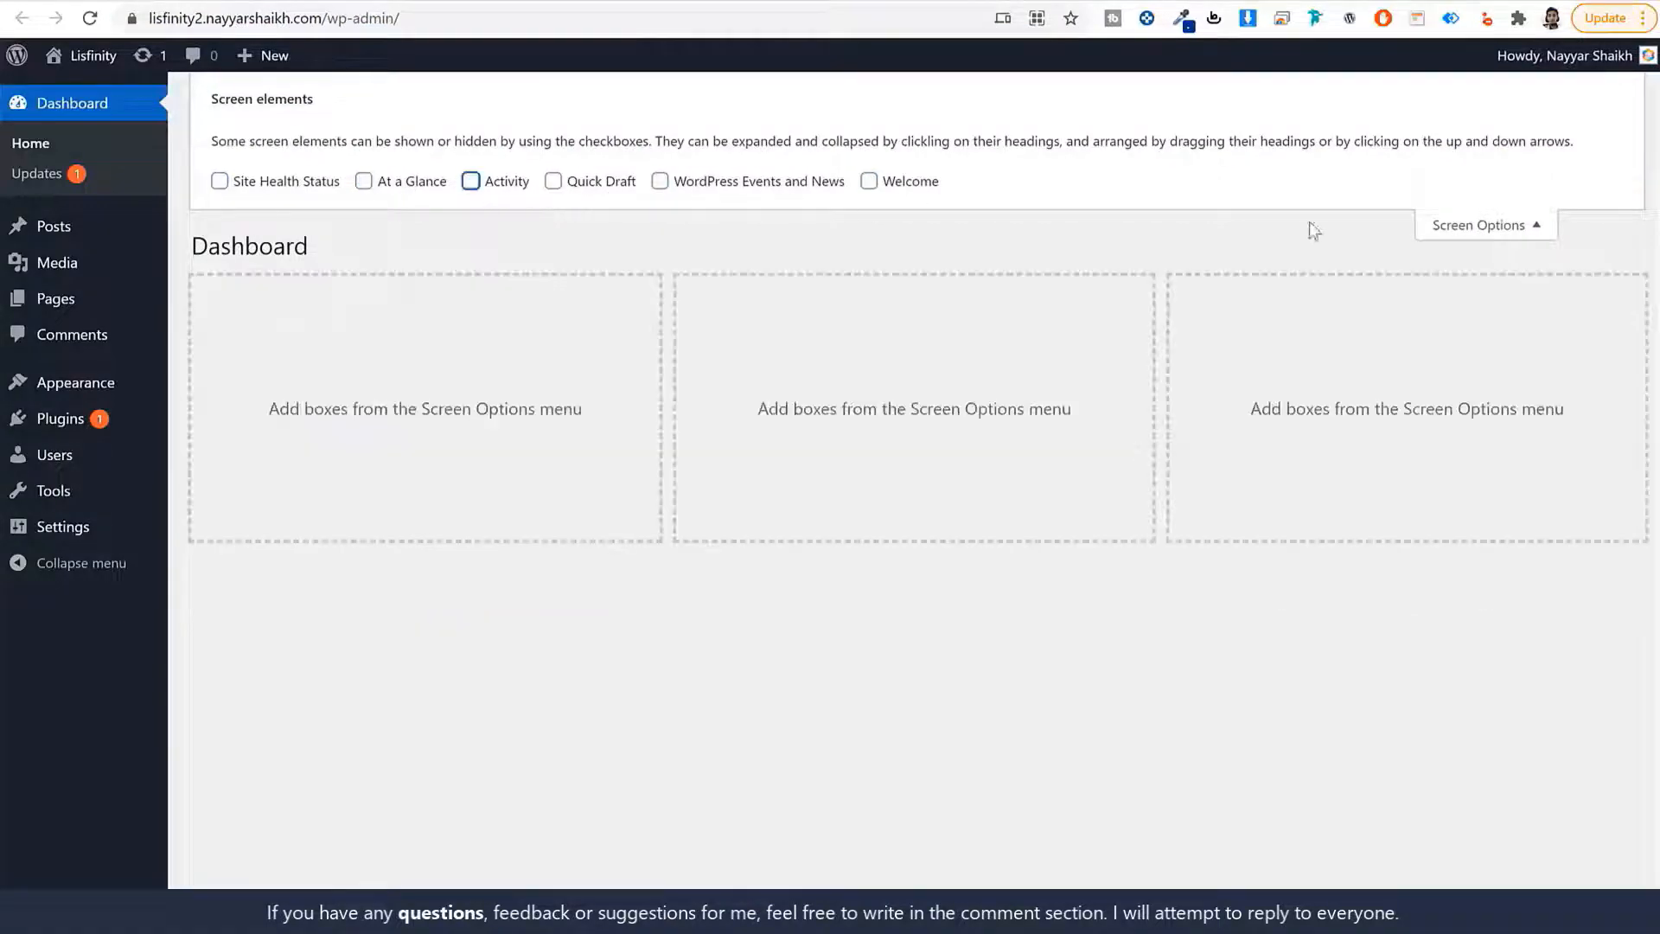
click(1442, 228)
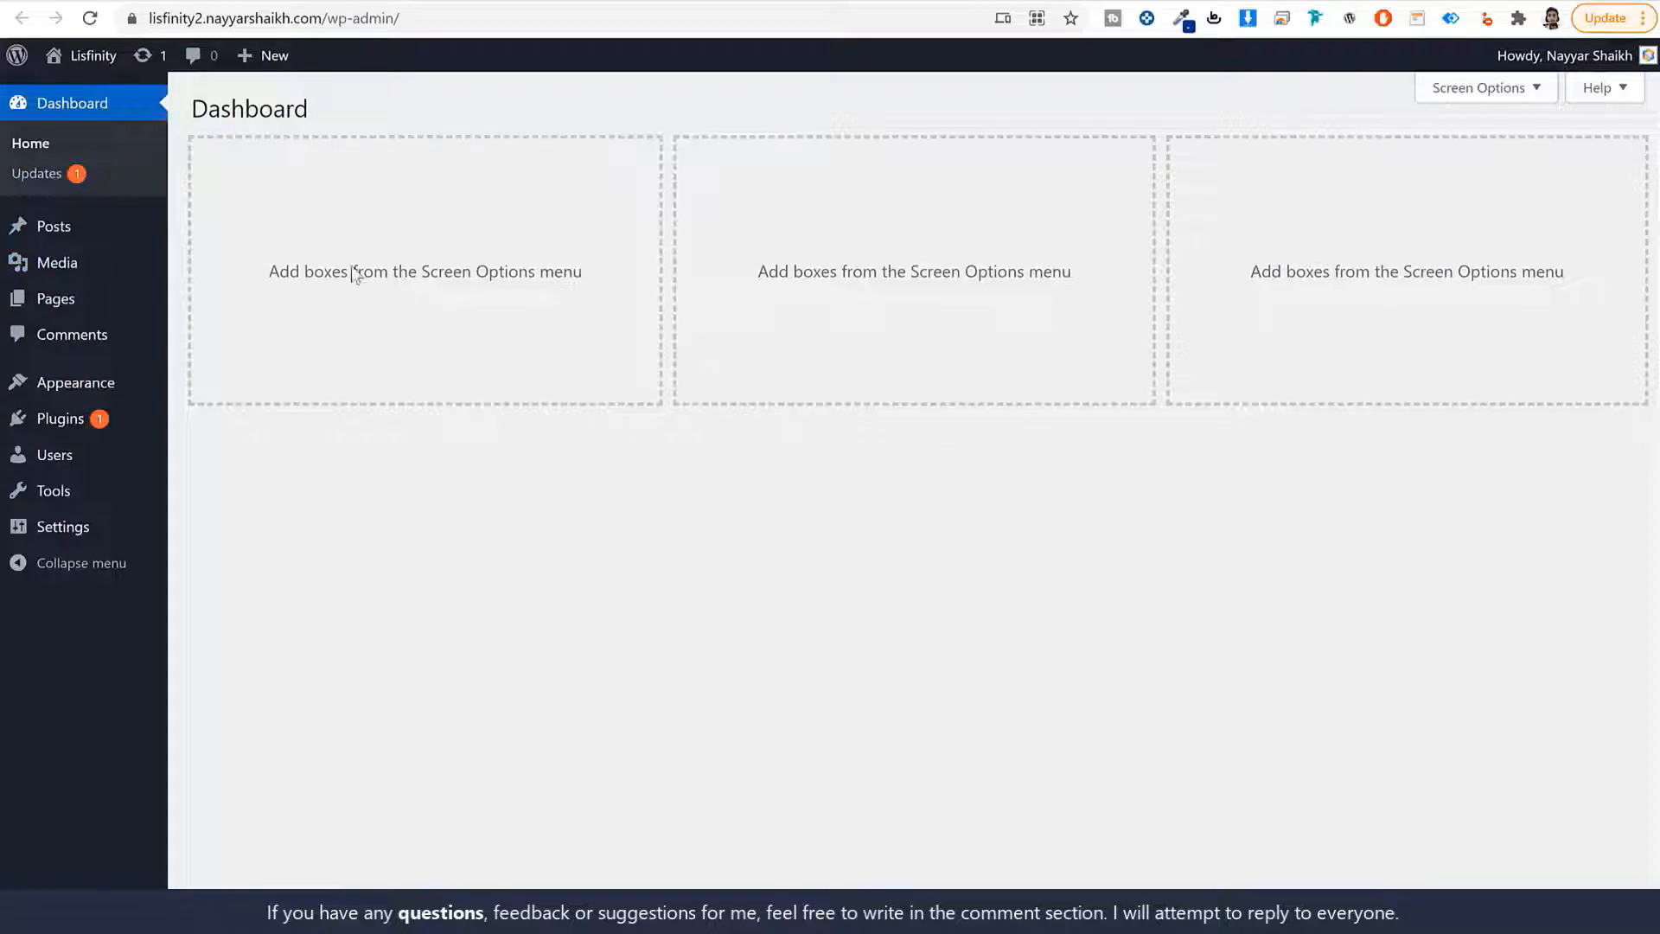
click(54, 226)
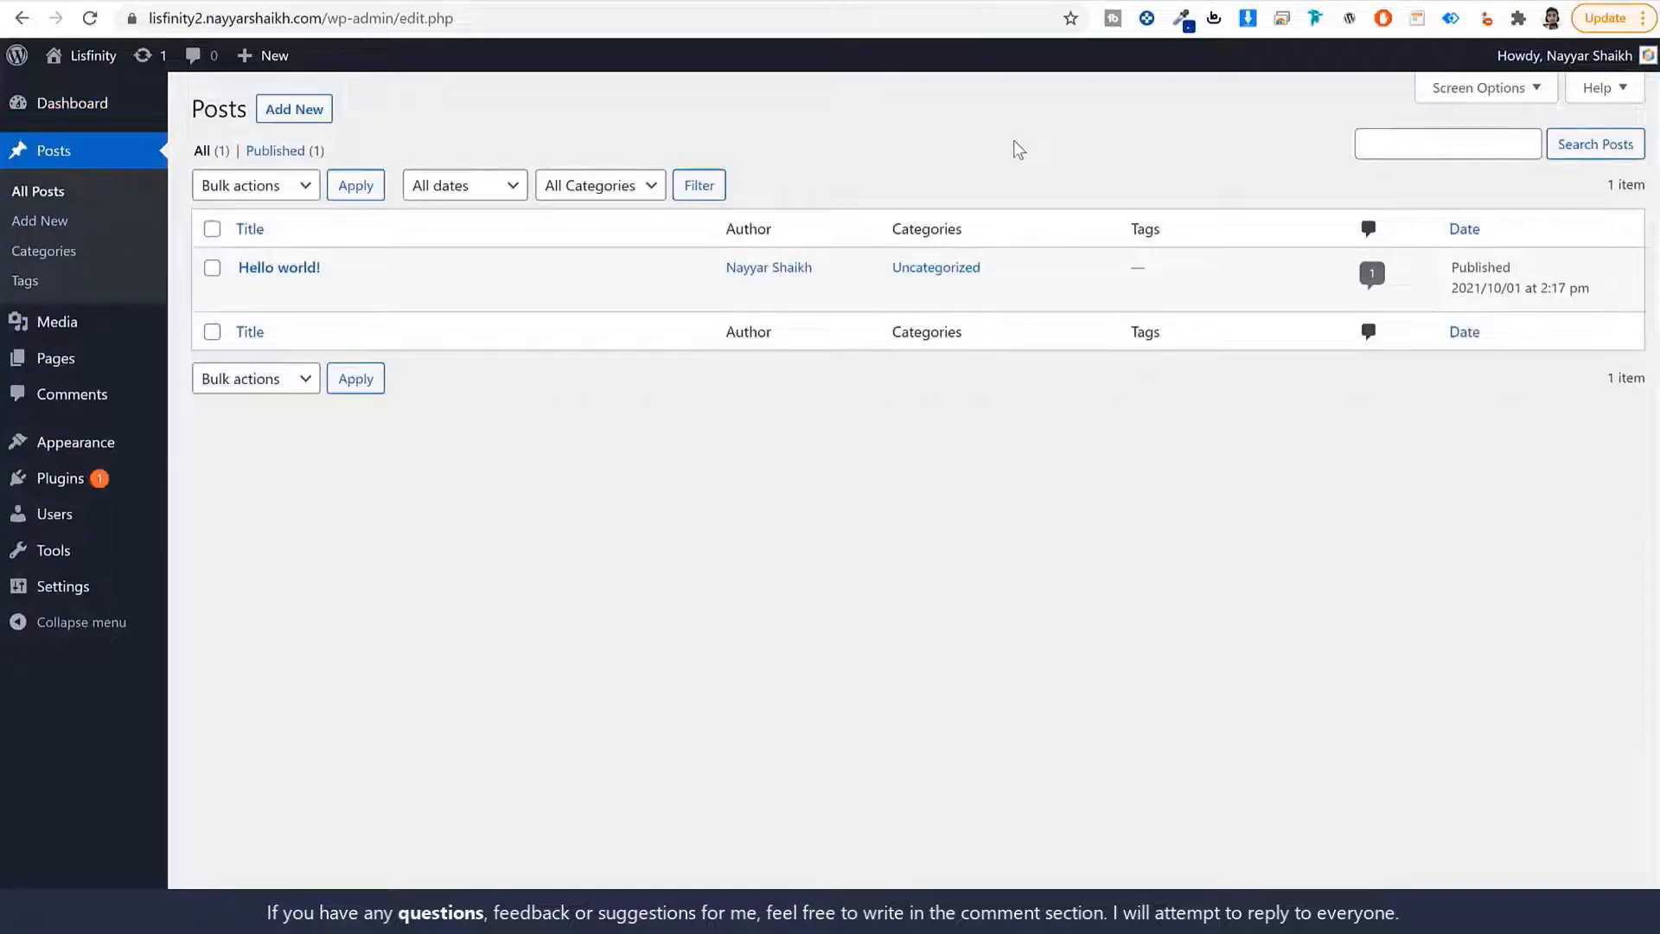
Review the empty Media library, the Pages list and the sample comment, then go to Themes.
mouse_move(277, 278)
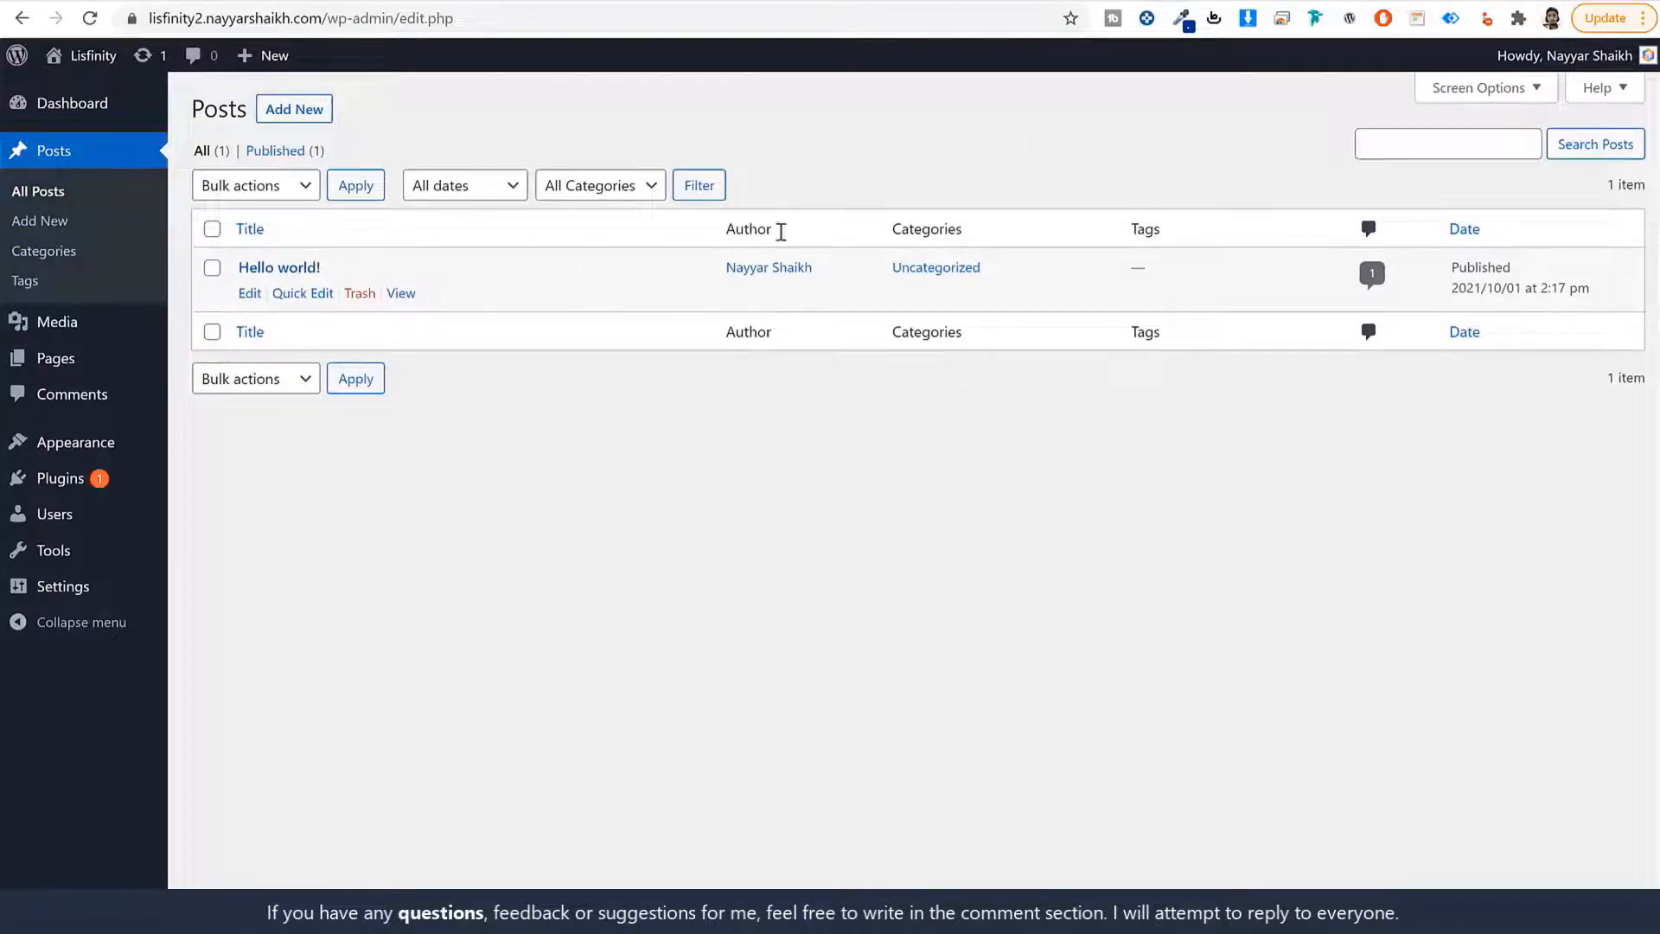
click(66, 322)
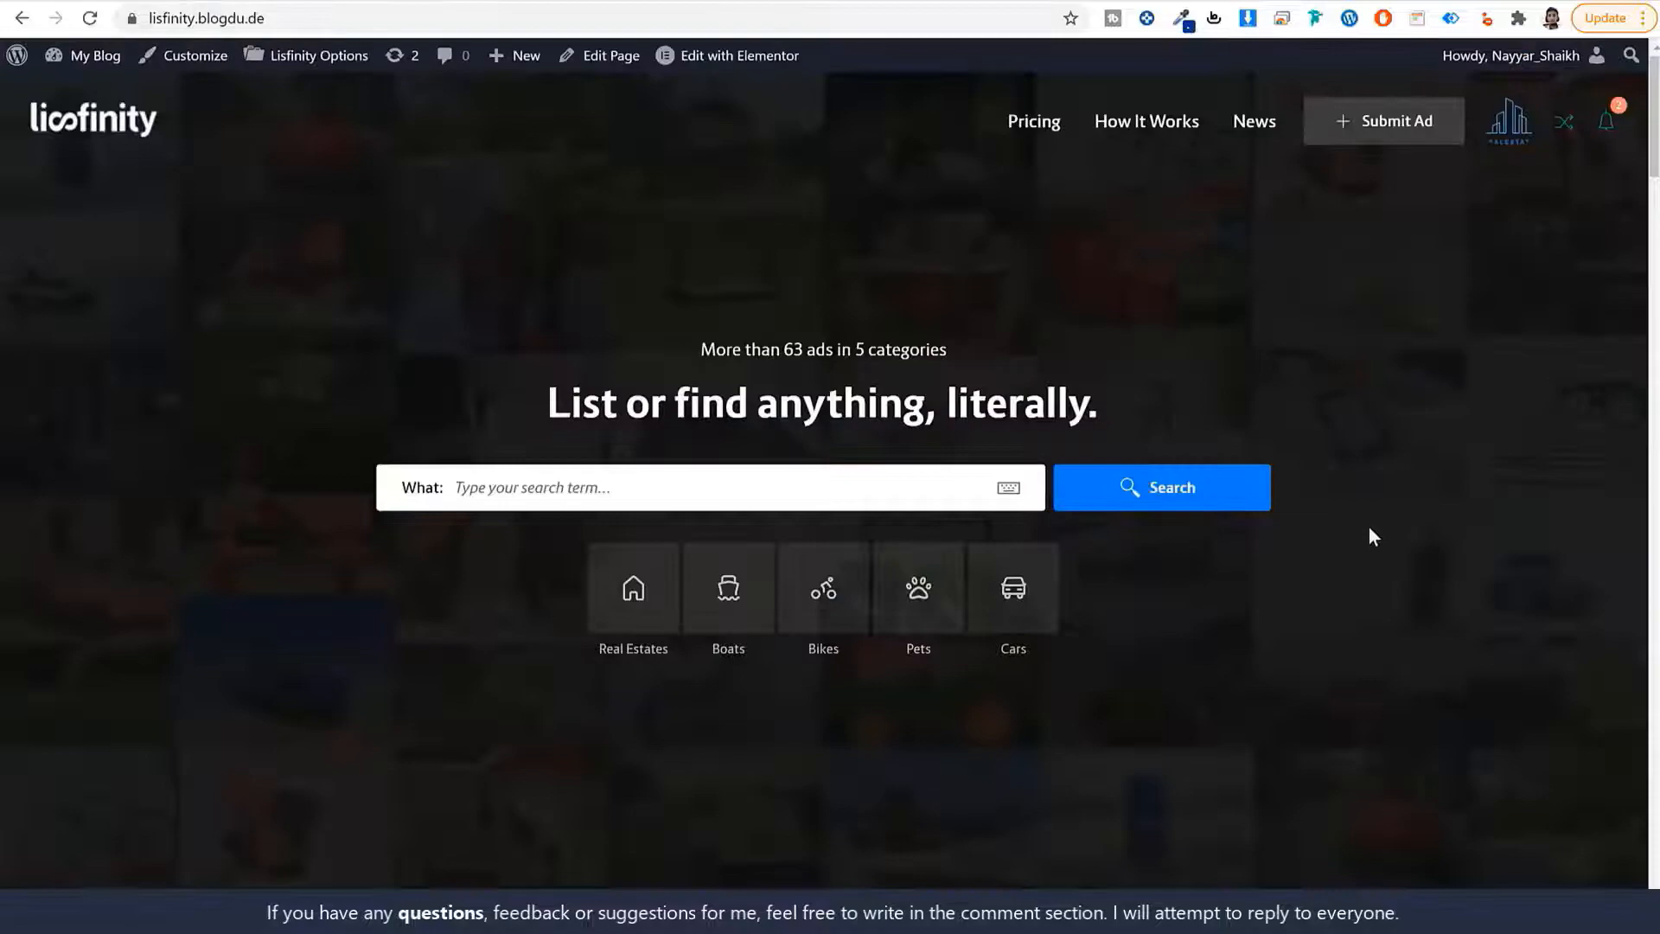
scroll(1369, 532, down, 10)
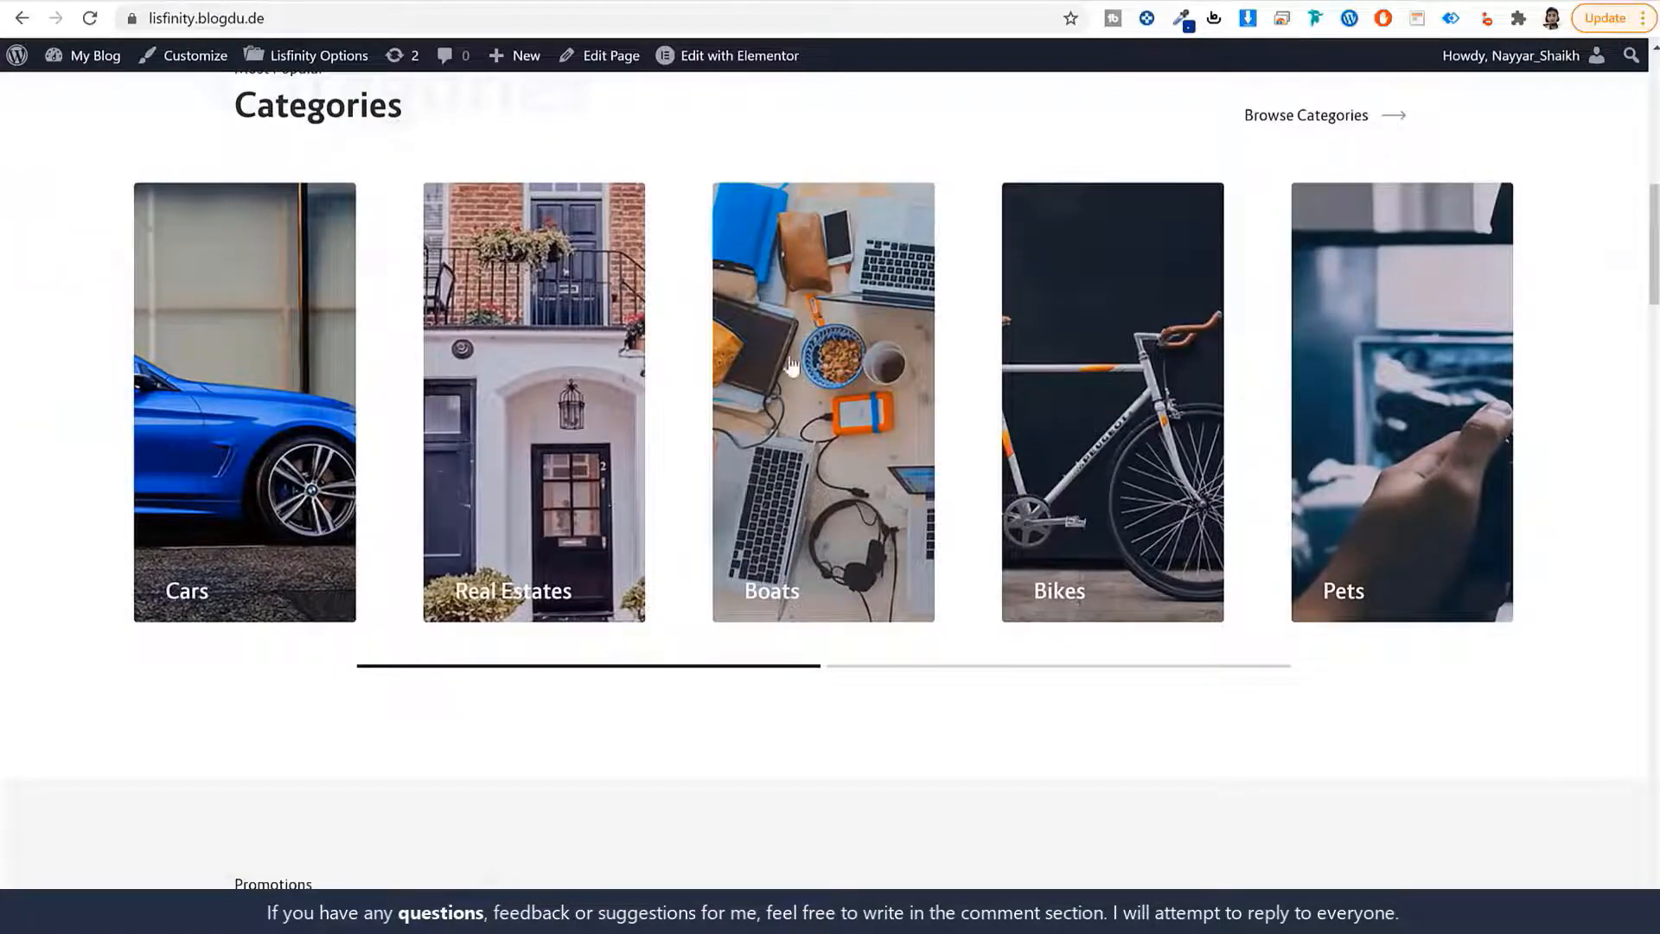
scroll(1444, 545, down, 10)
scroll(1401, 601, down, 6)
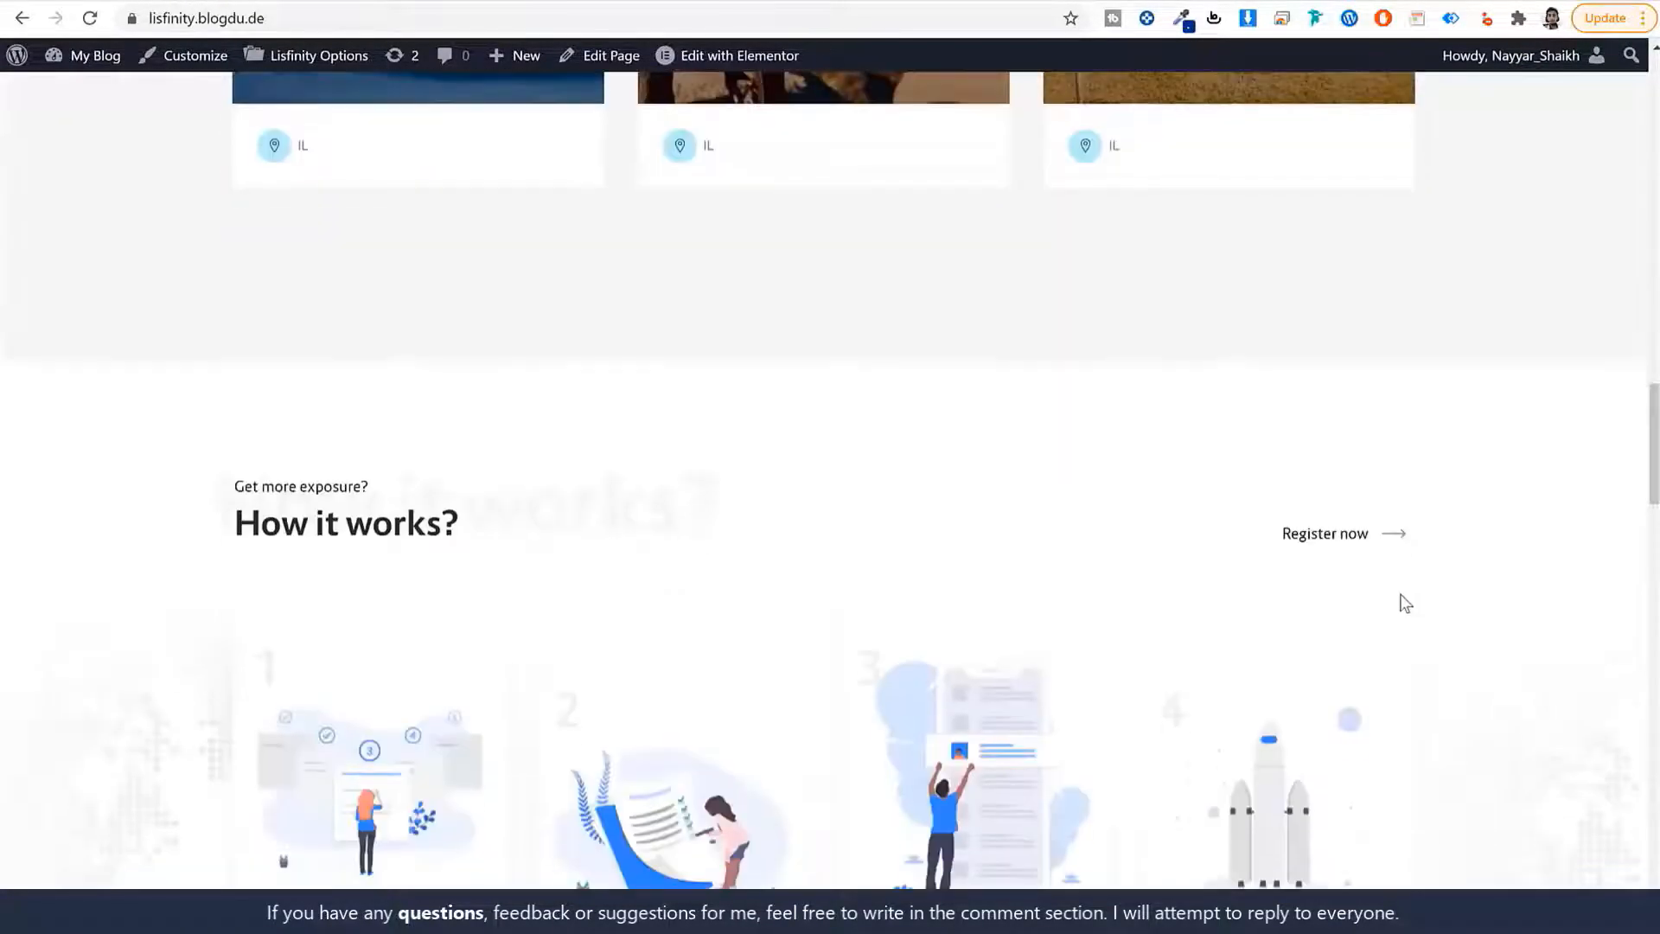
scroll(1384, 567, up, 20)
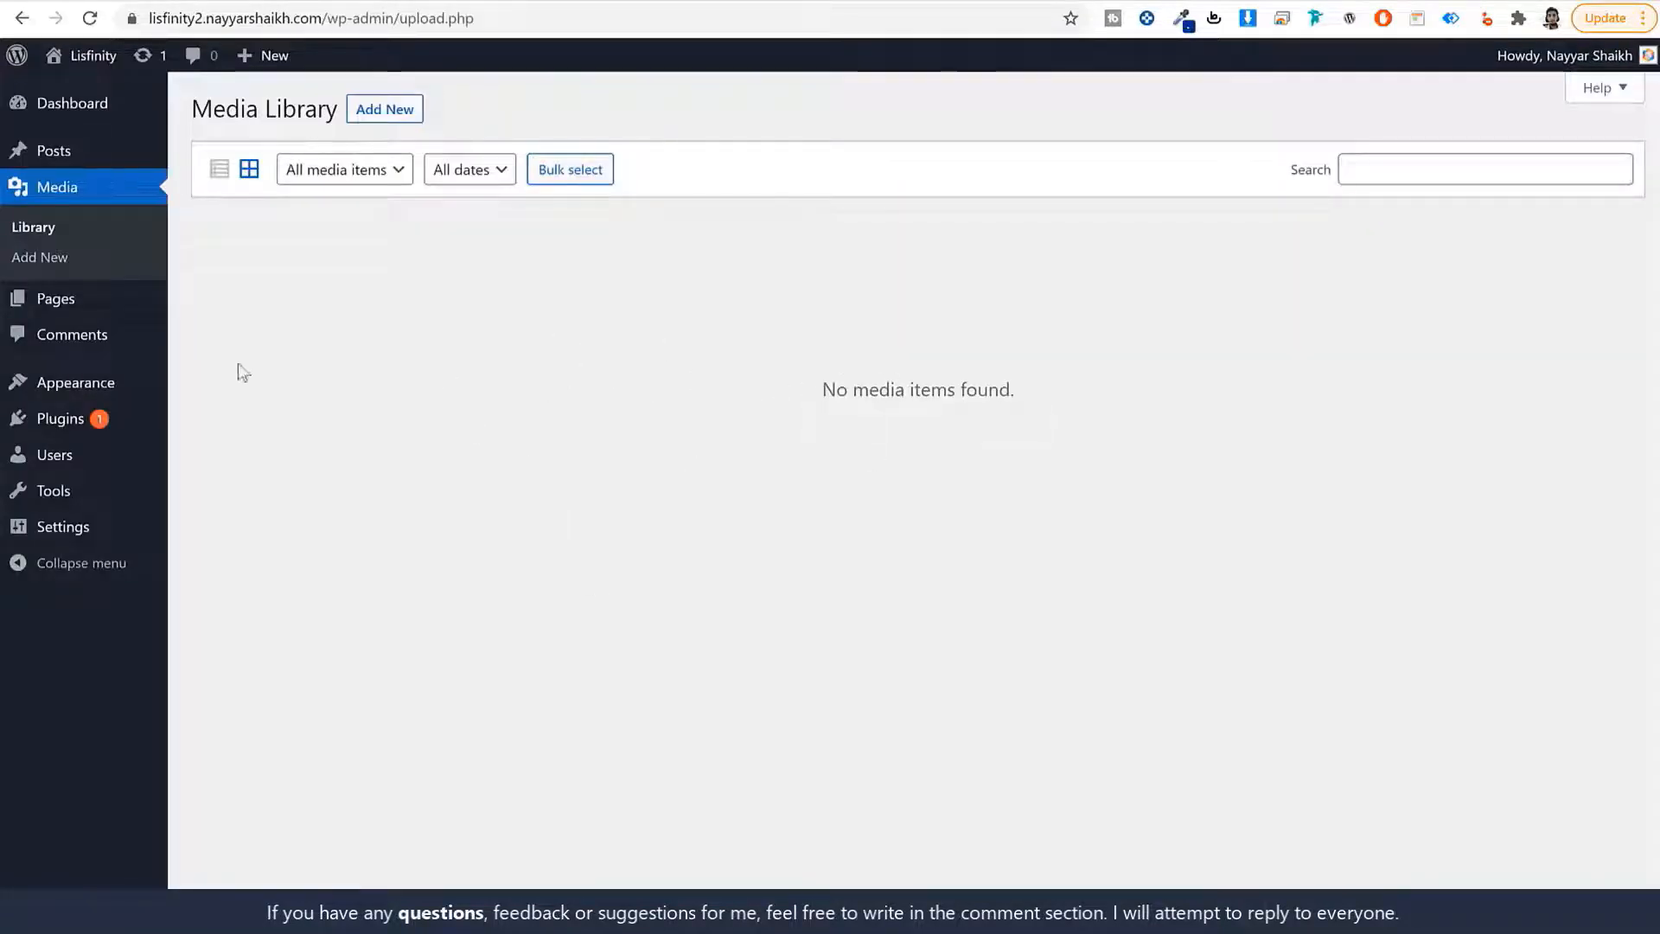
click(86, 299)
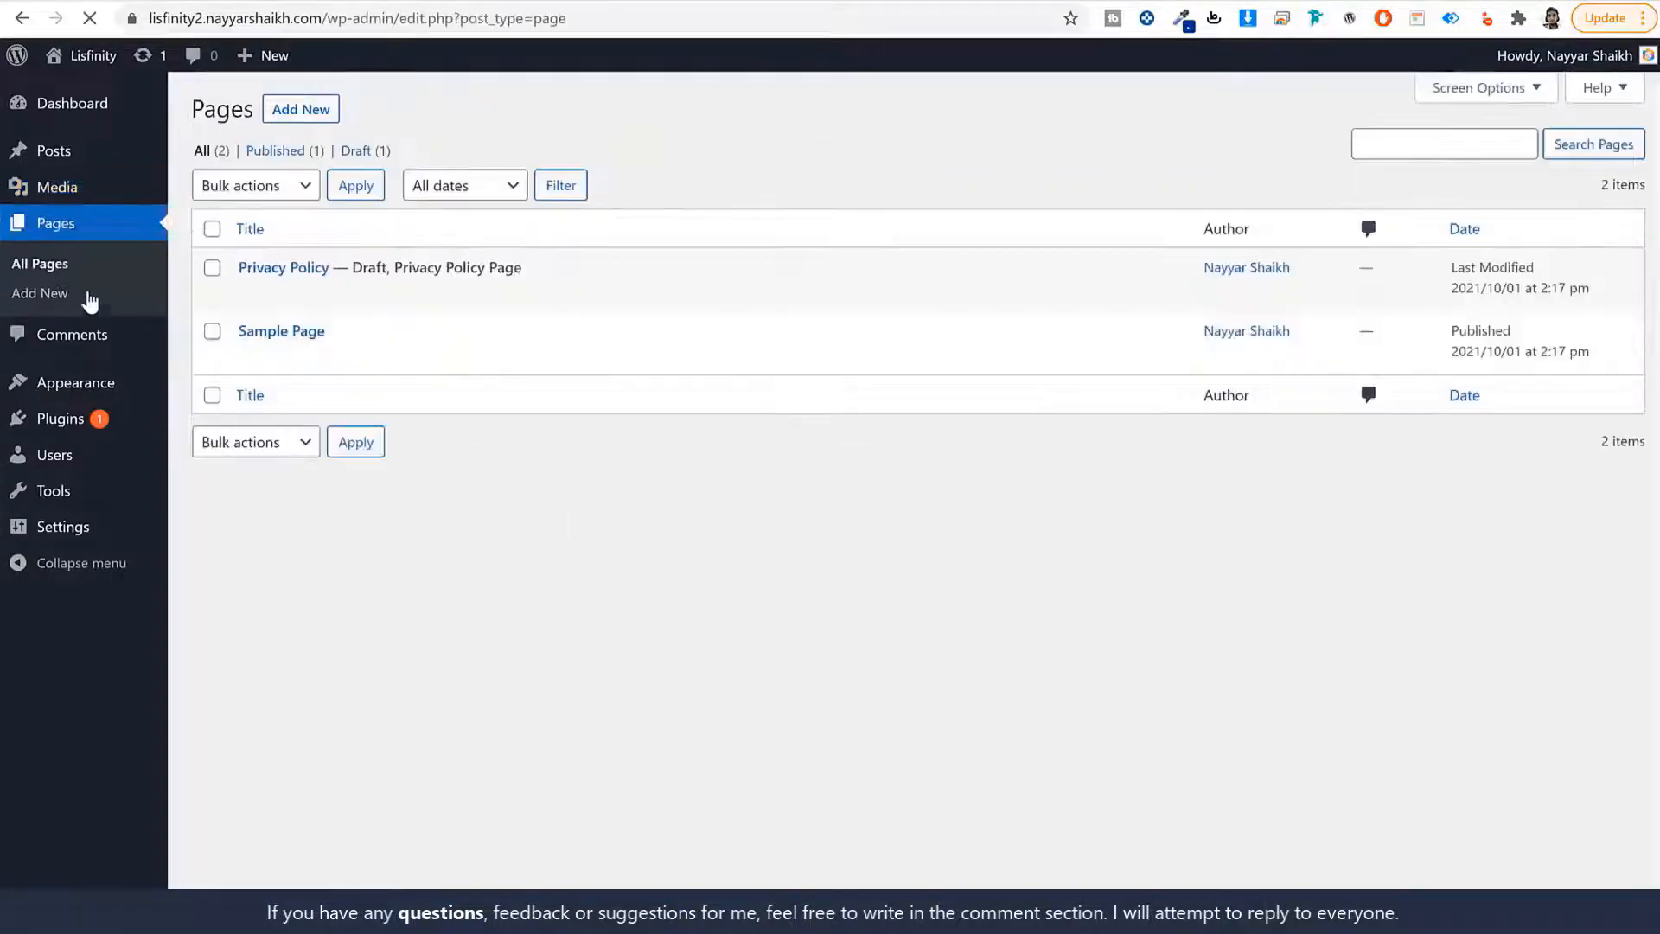
click(74, 335)
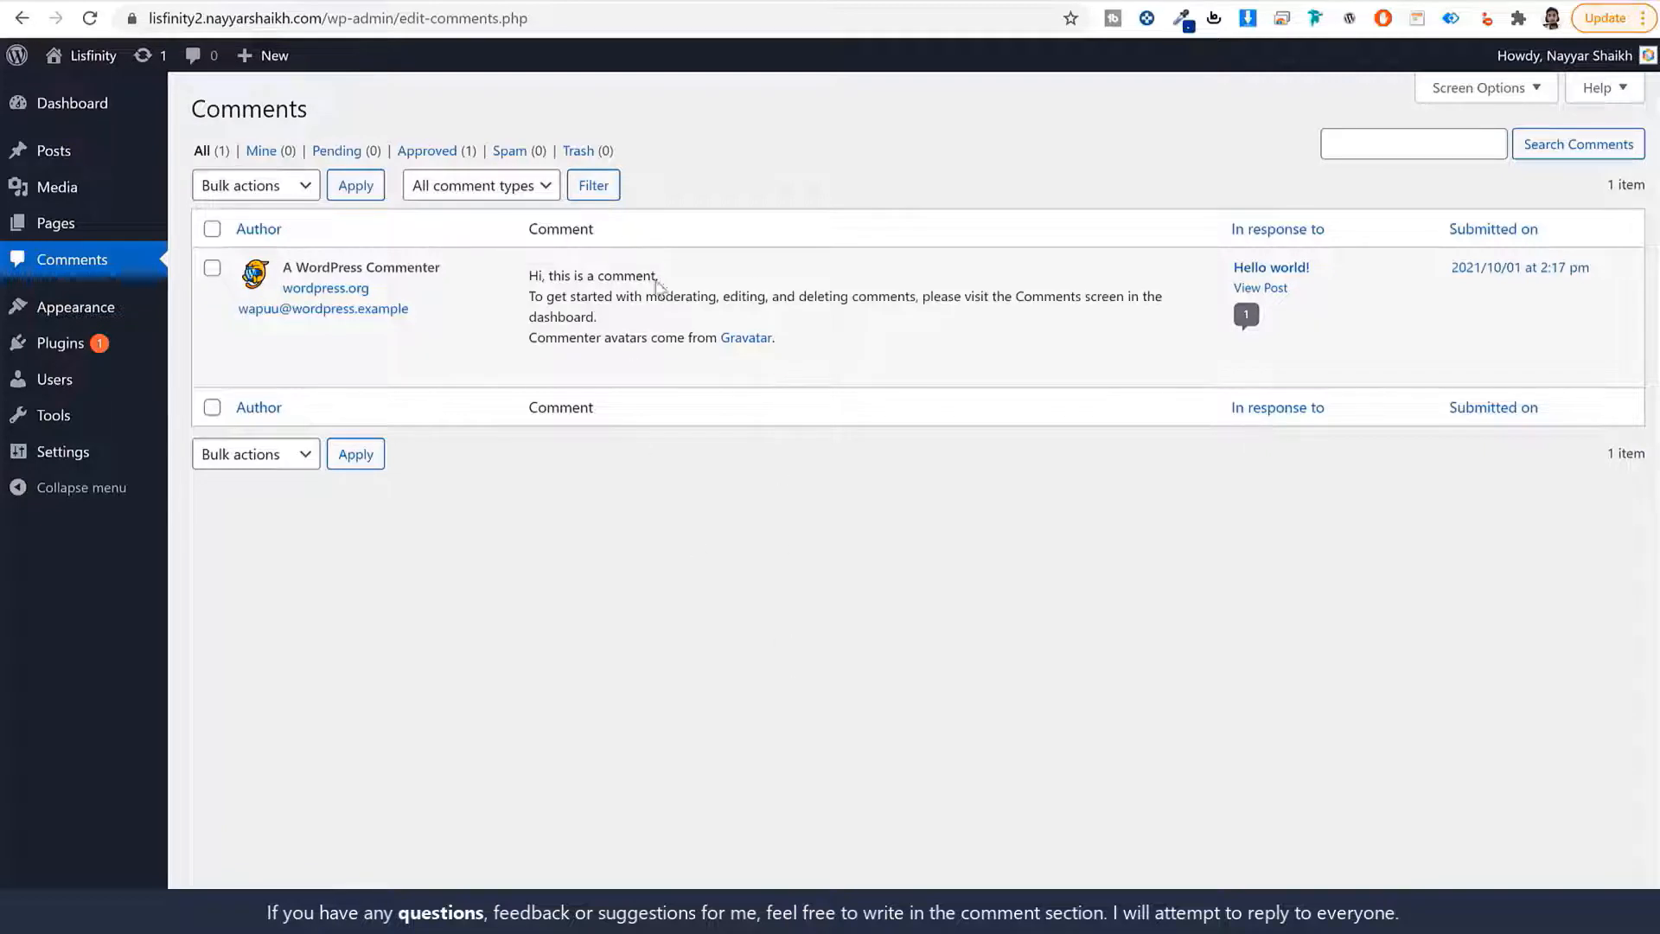
mouse_move(556, 366)
mouse_move(650, 357)
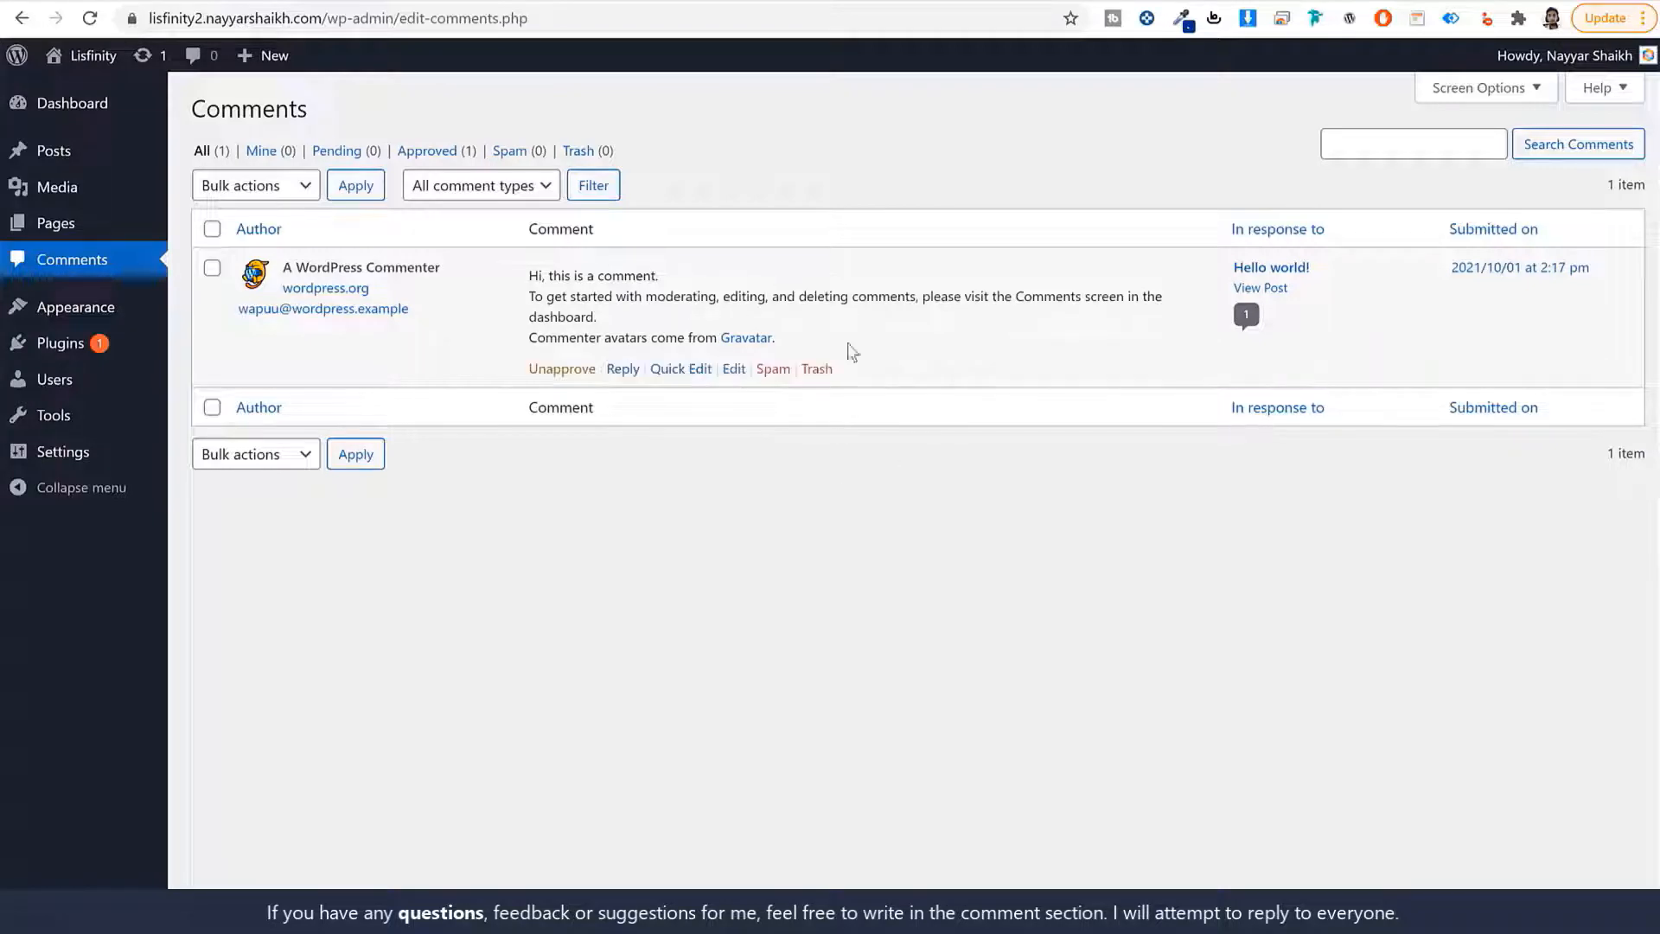
click(82, 318)
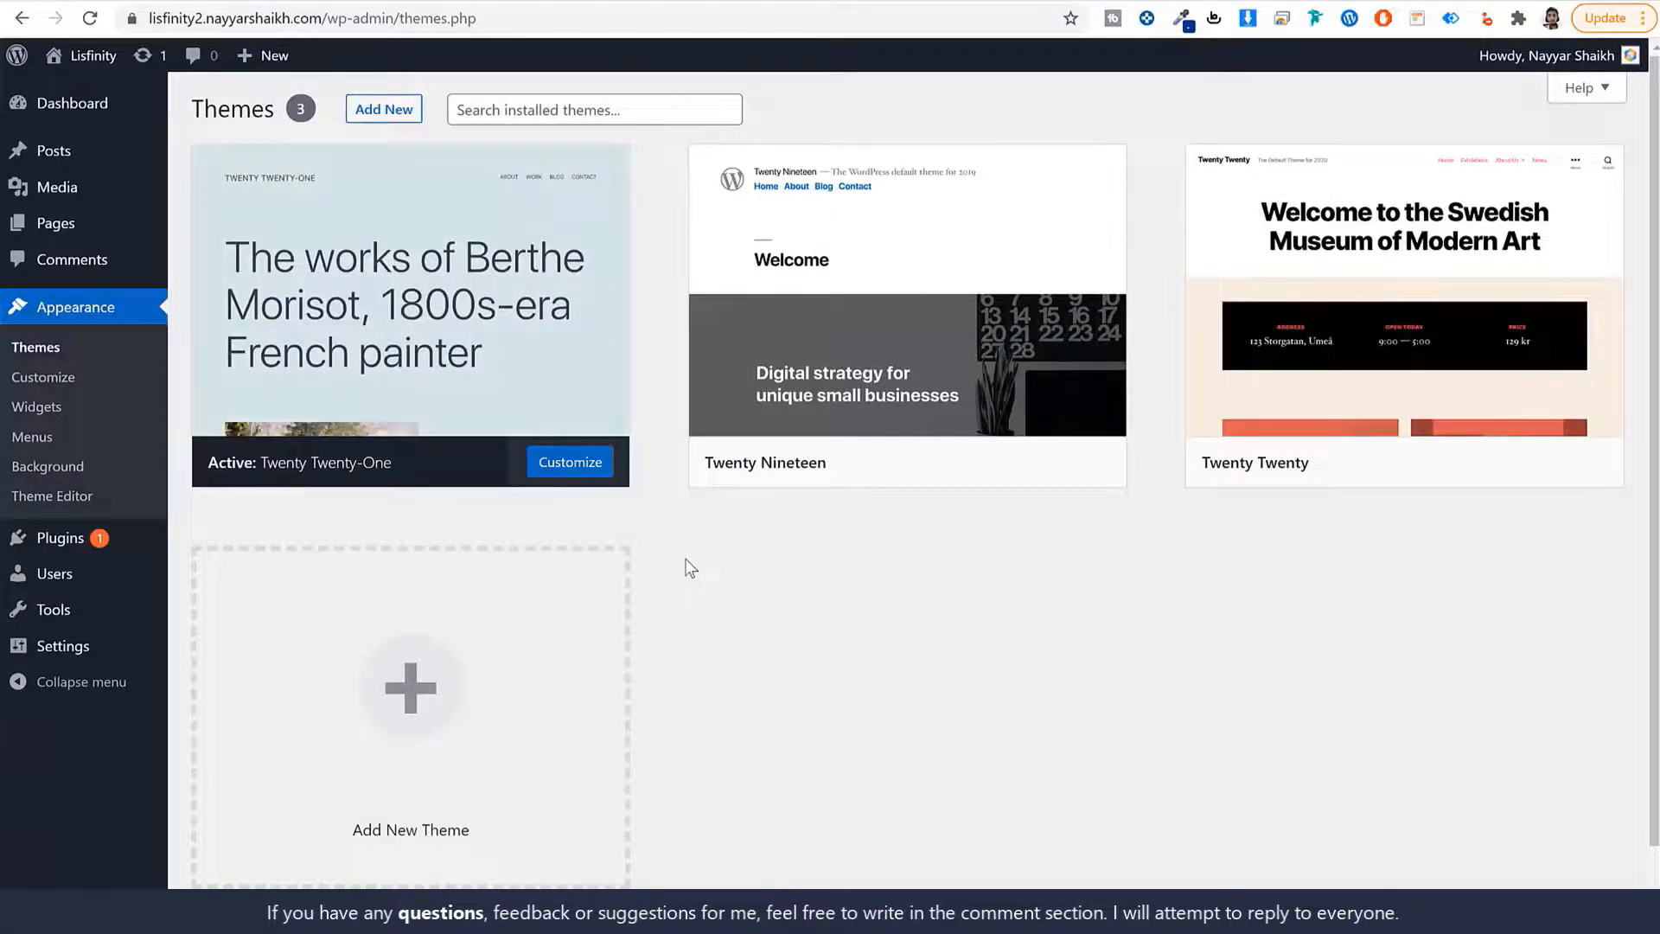
Check the current front page, then activate the Twenty Nineteen theme.
click(1007, 1)
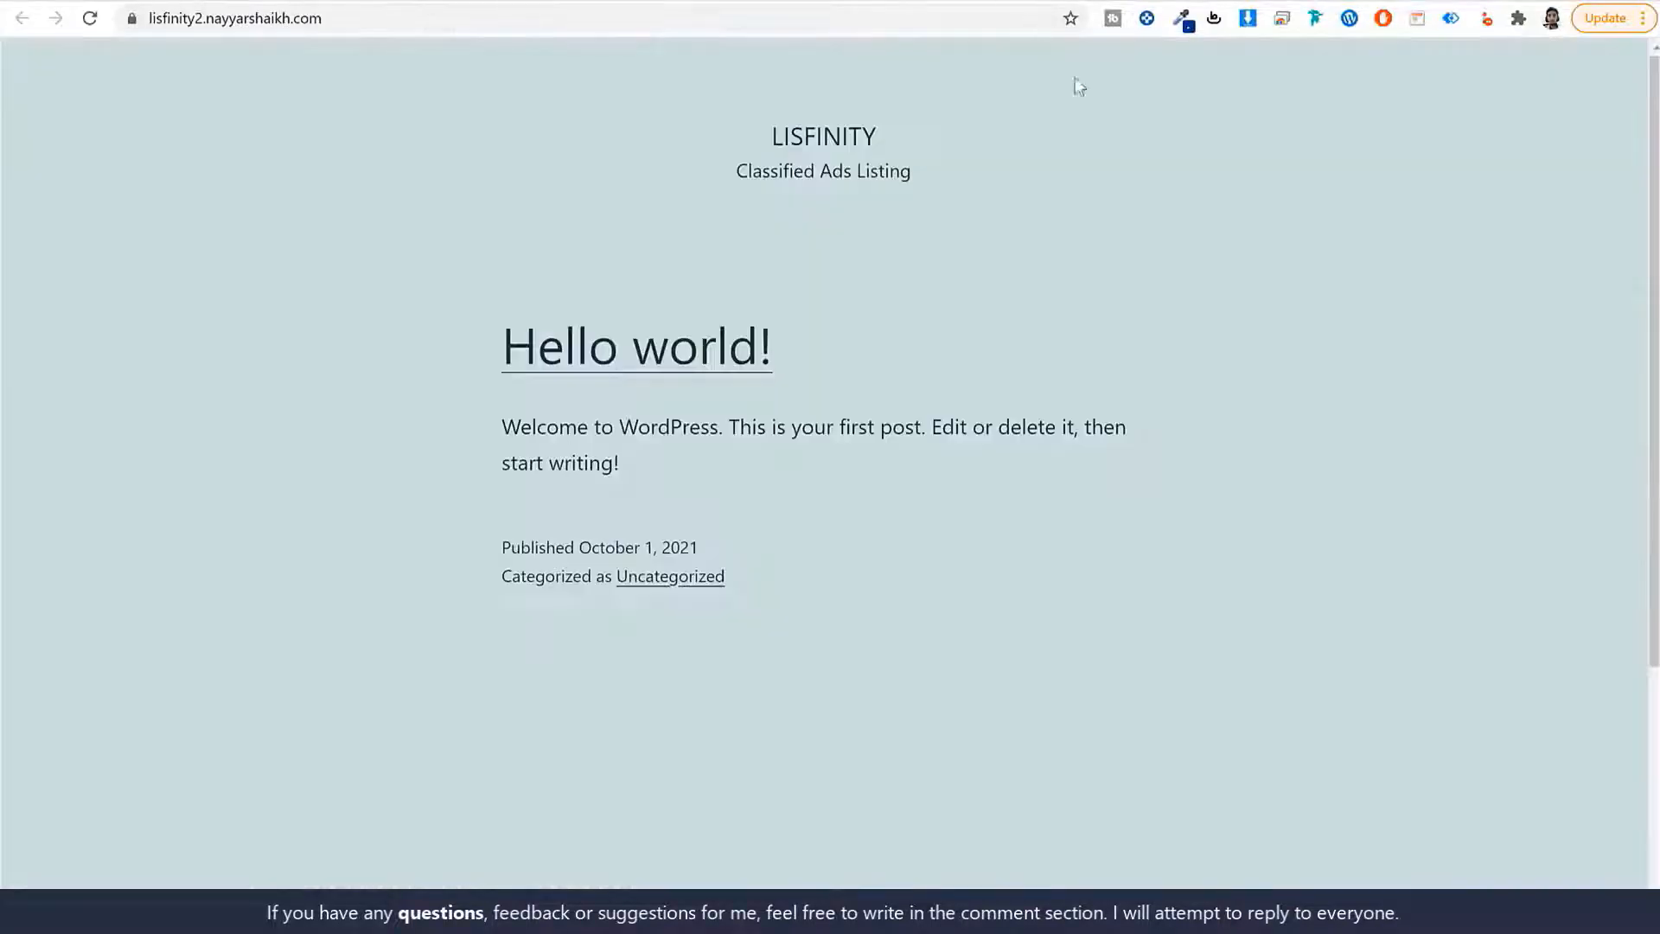
scroll(1104, 533, down, 3)
scroll(1102, 545, up, 3)
click(782, 1)
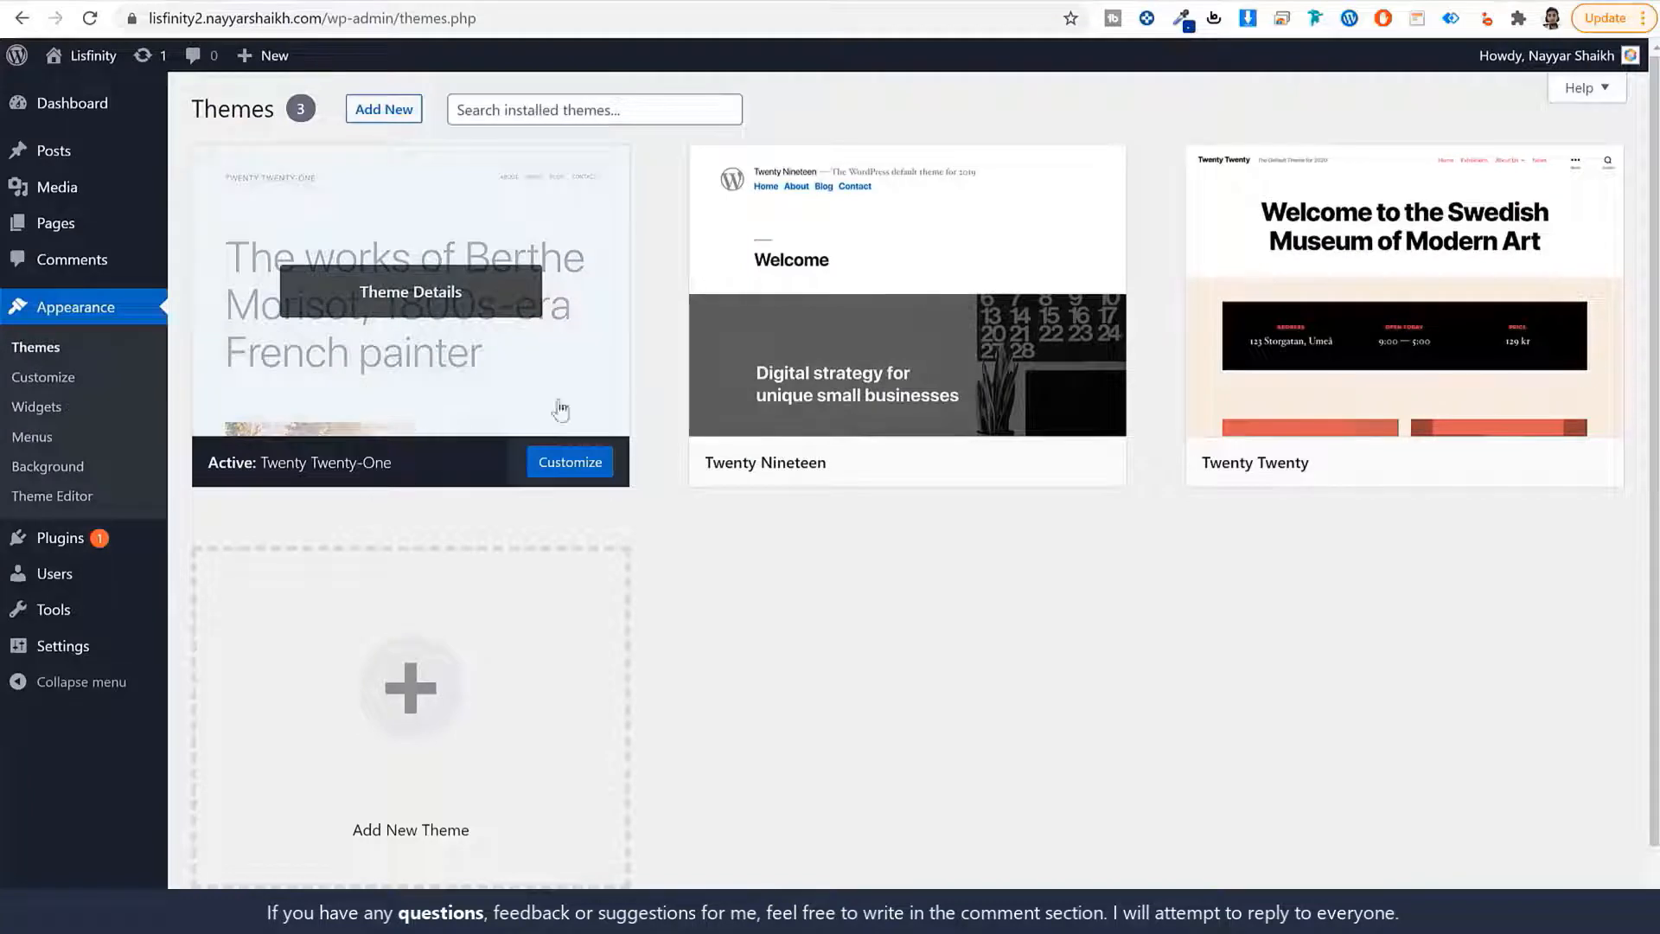
click(970, 3)
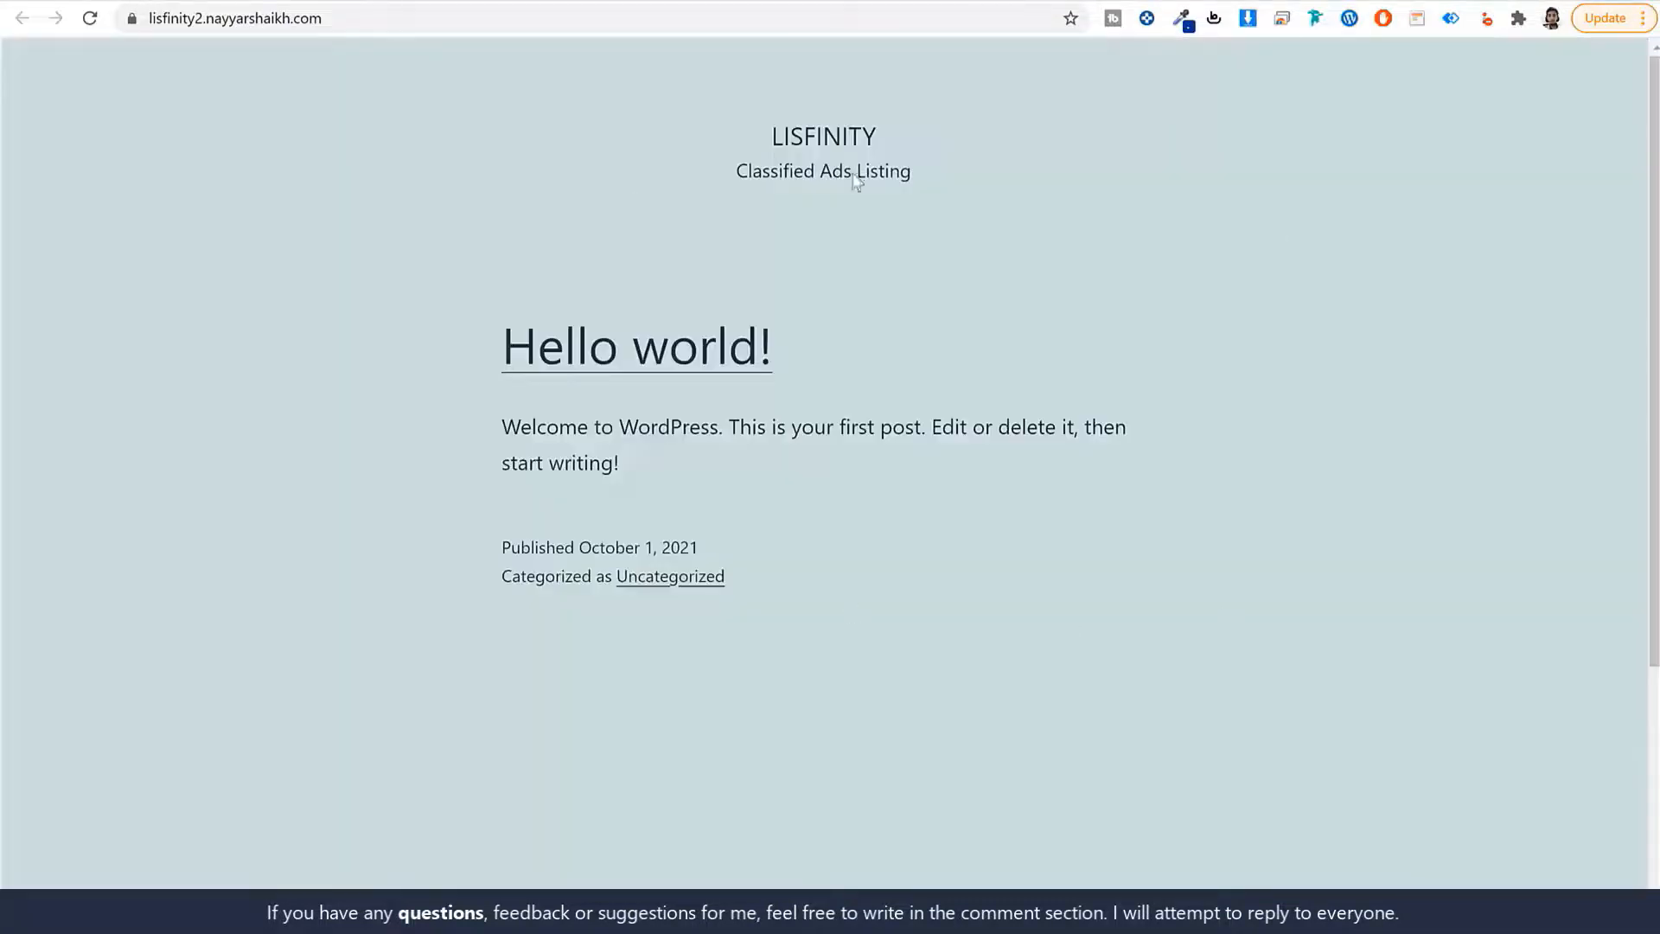
click(832, 3)
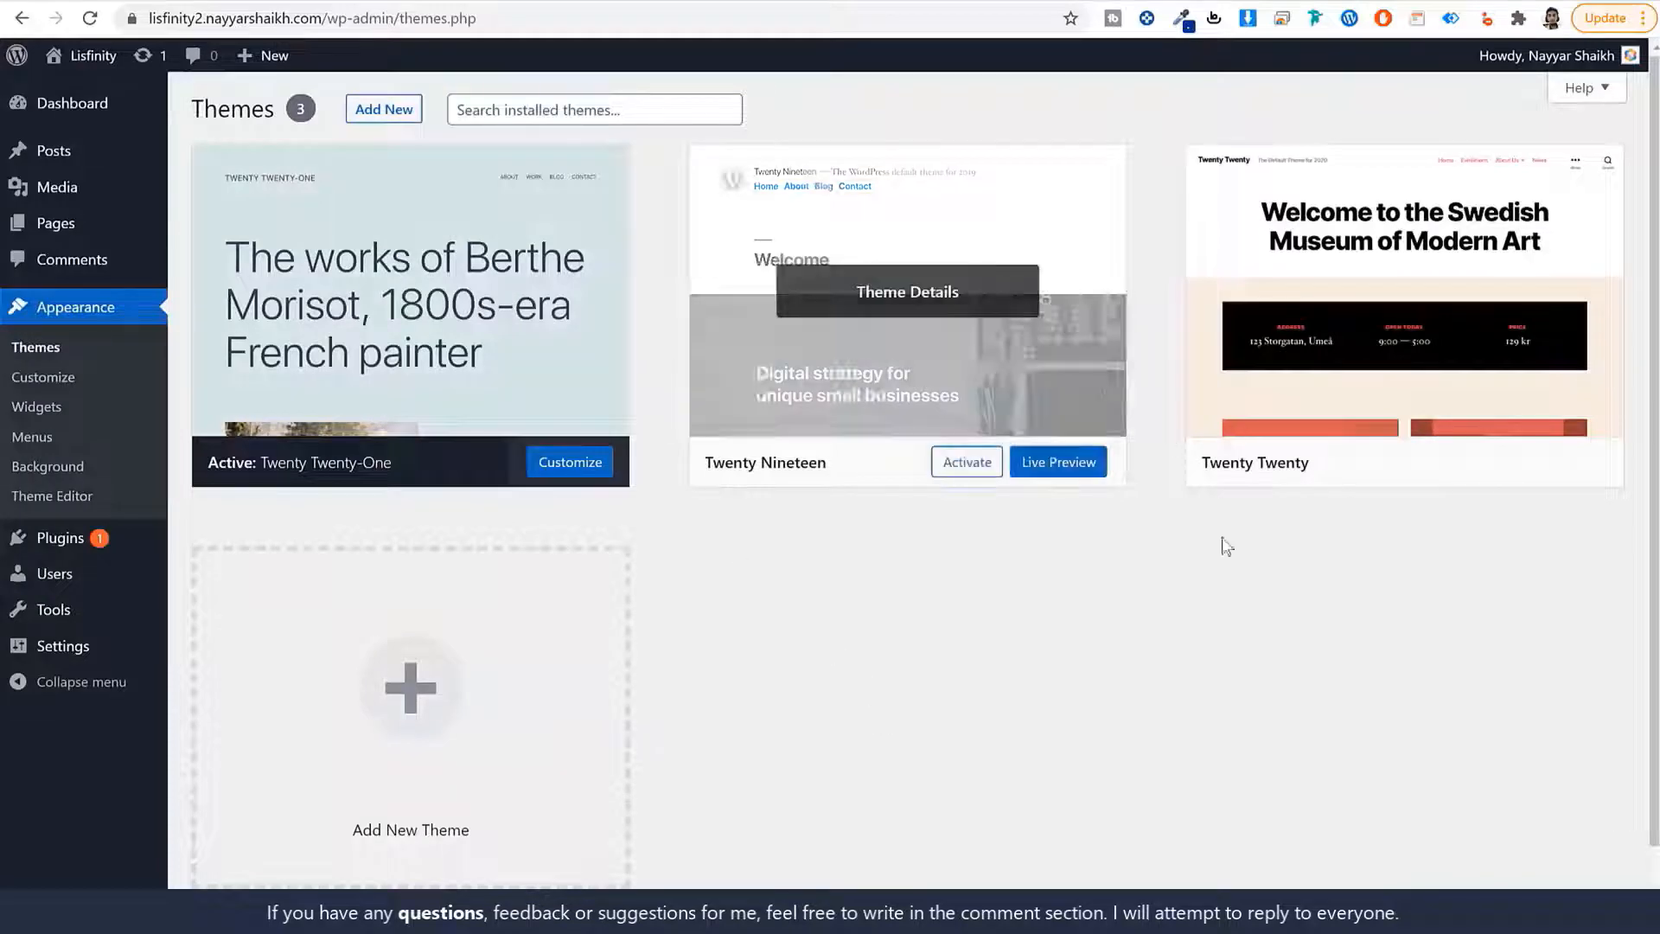
mouse_move(808, 475)
click(969, 464)
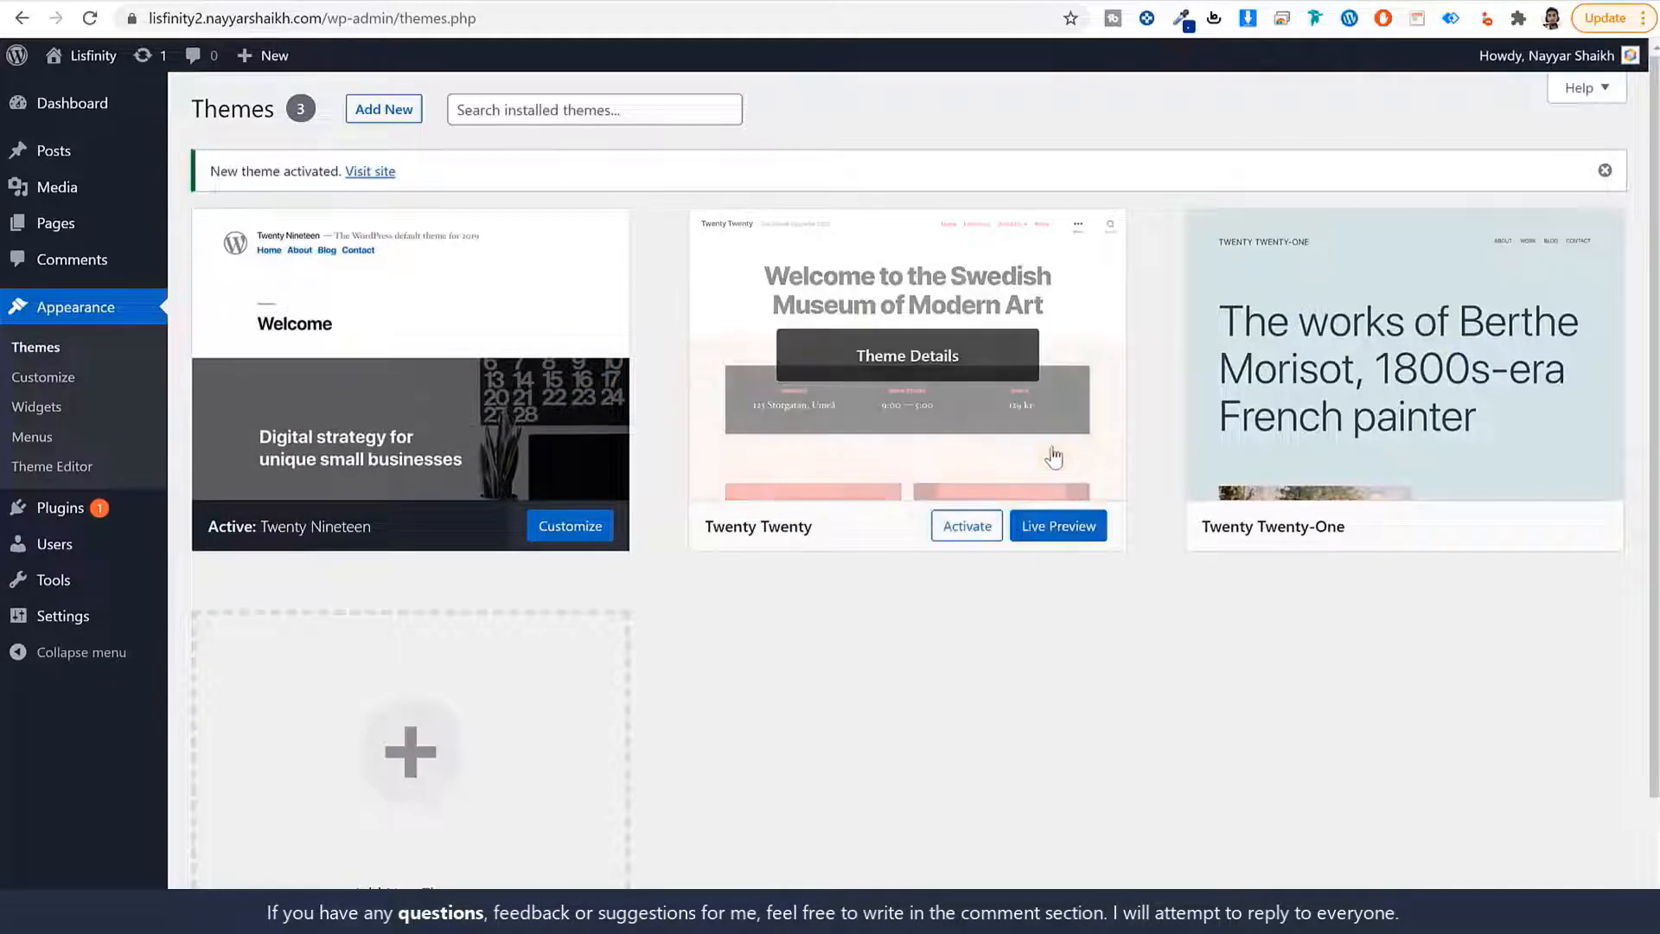
Reload the front page to confirm Twenty Nineteen is applied.
click(1030, 3)
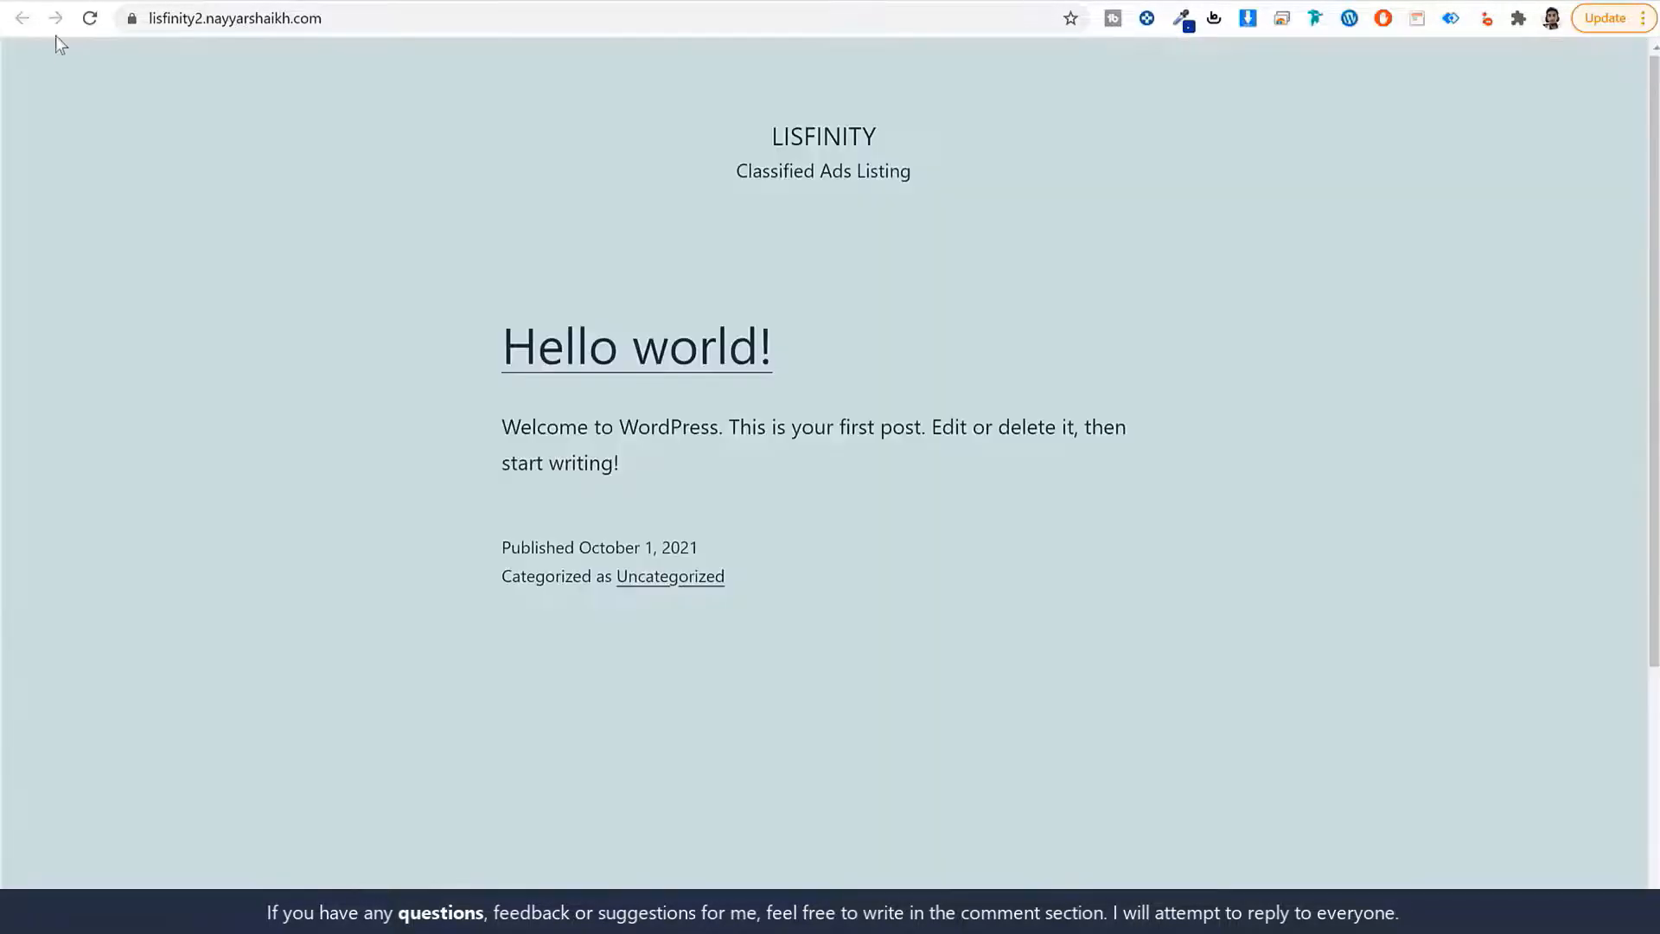
click(87, 19)
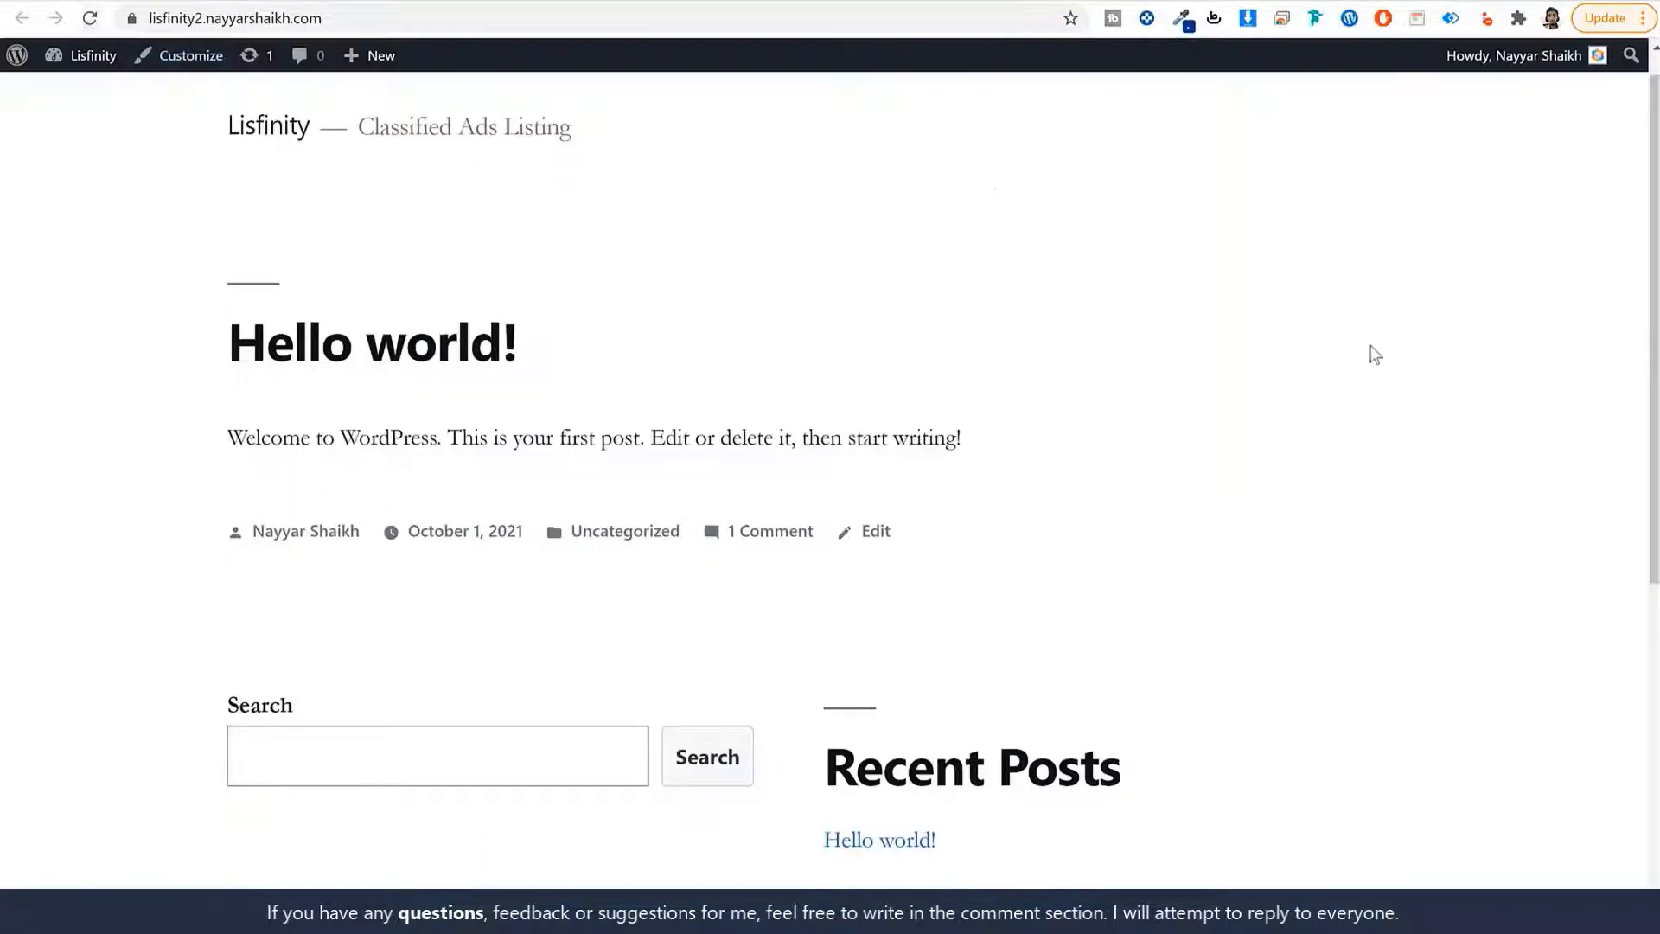
scroll(1320, 647, down, 6)
scroll(1311, 679, up, 7)
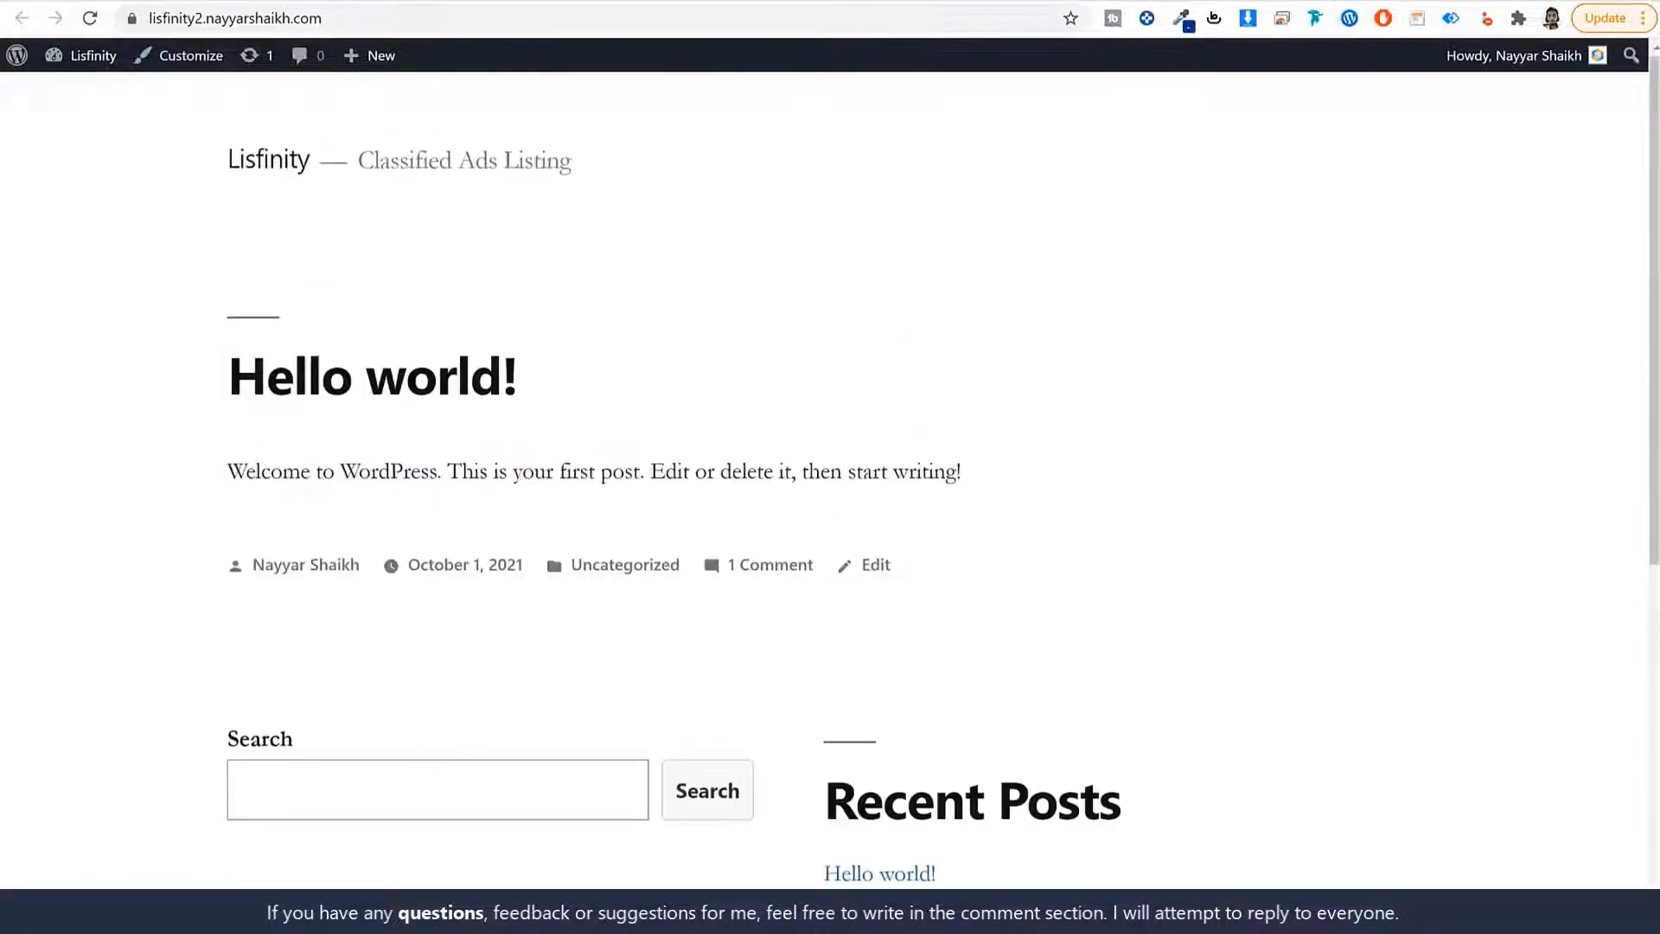
click(821, 1)
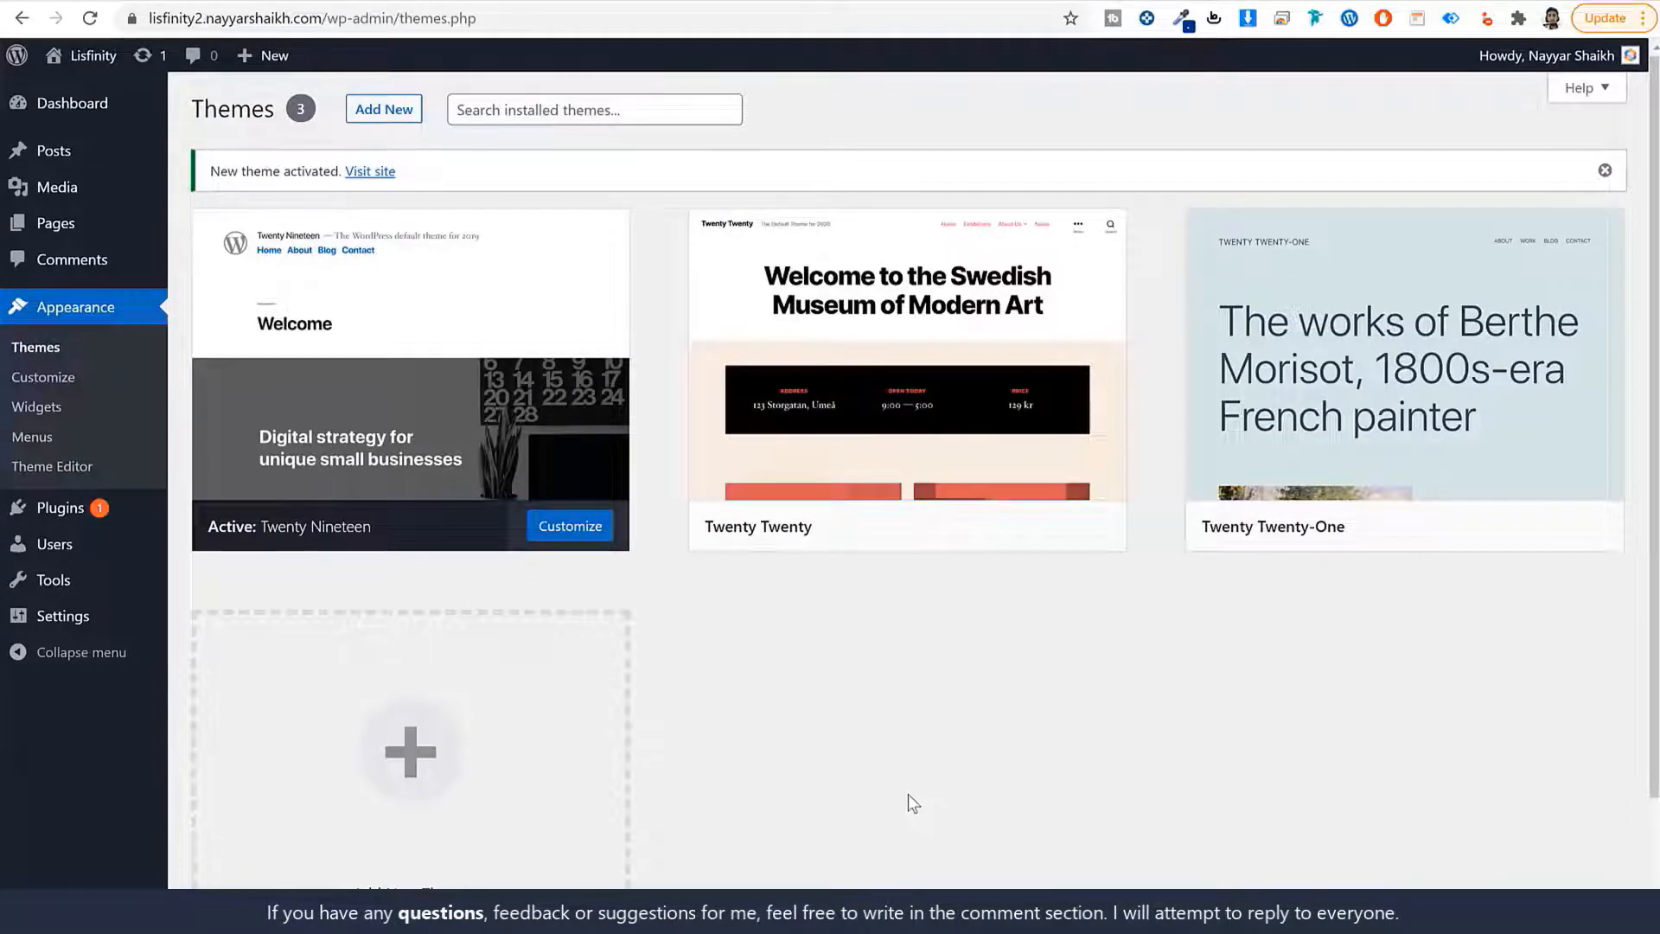
Delete the Twenty Twenty and Twenty Twenty-One themes, confirming each deletion.
mouse_move(586, 423)
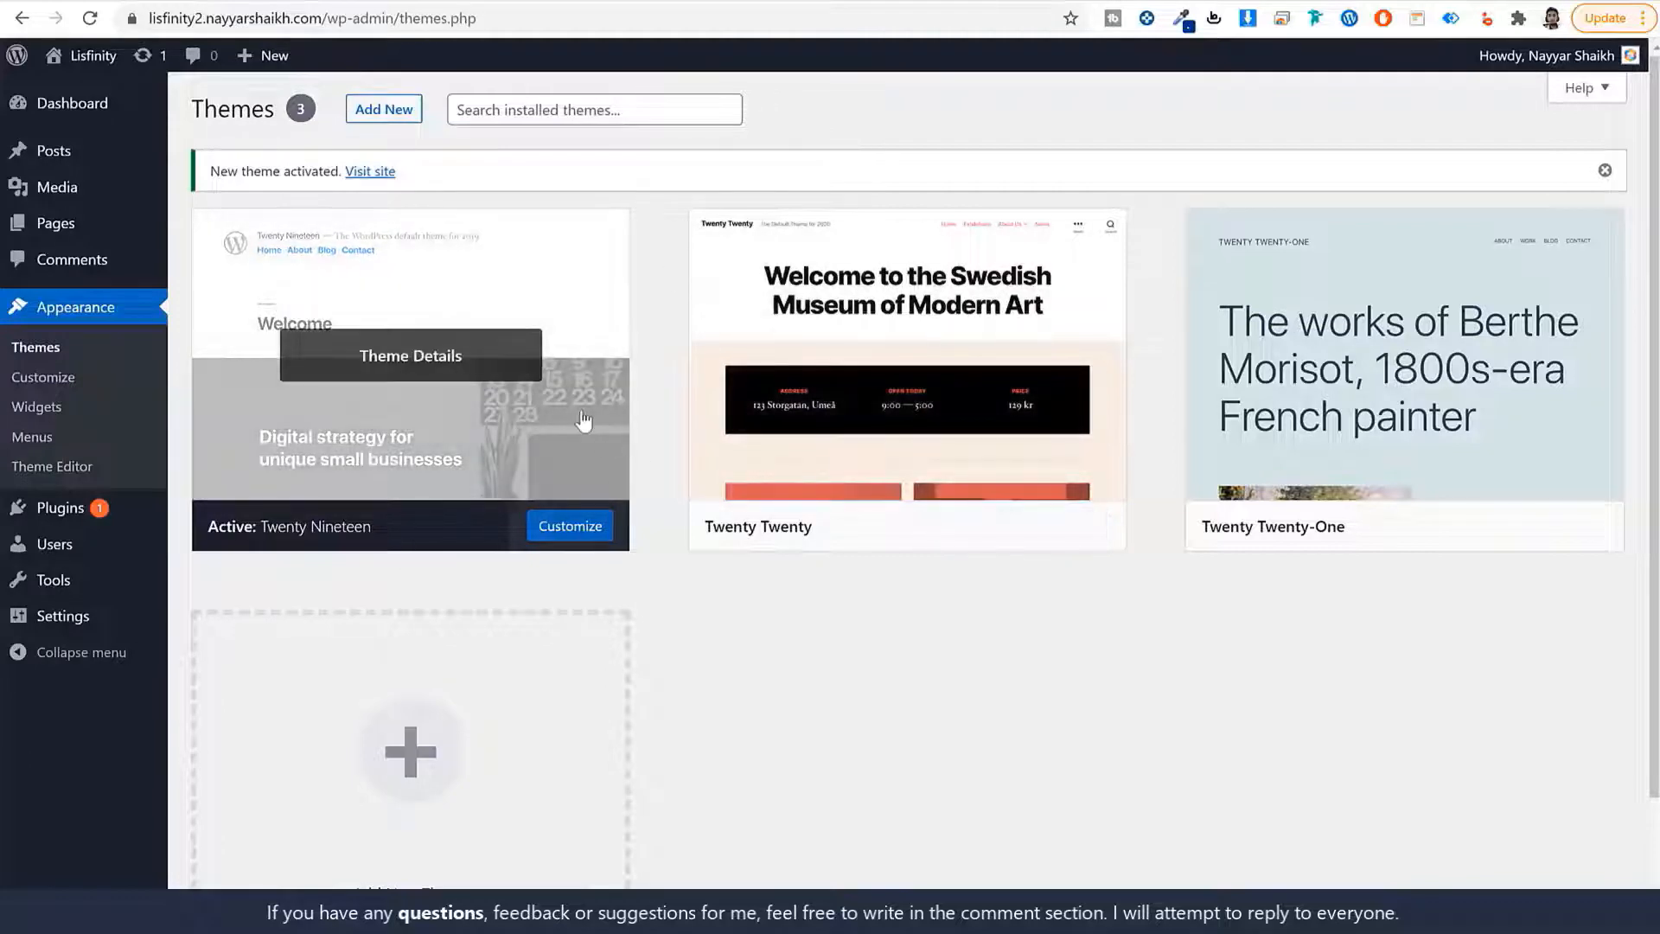
click(882, 415)
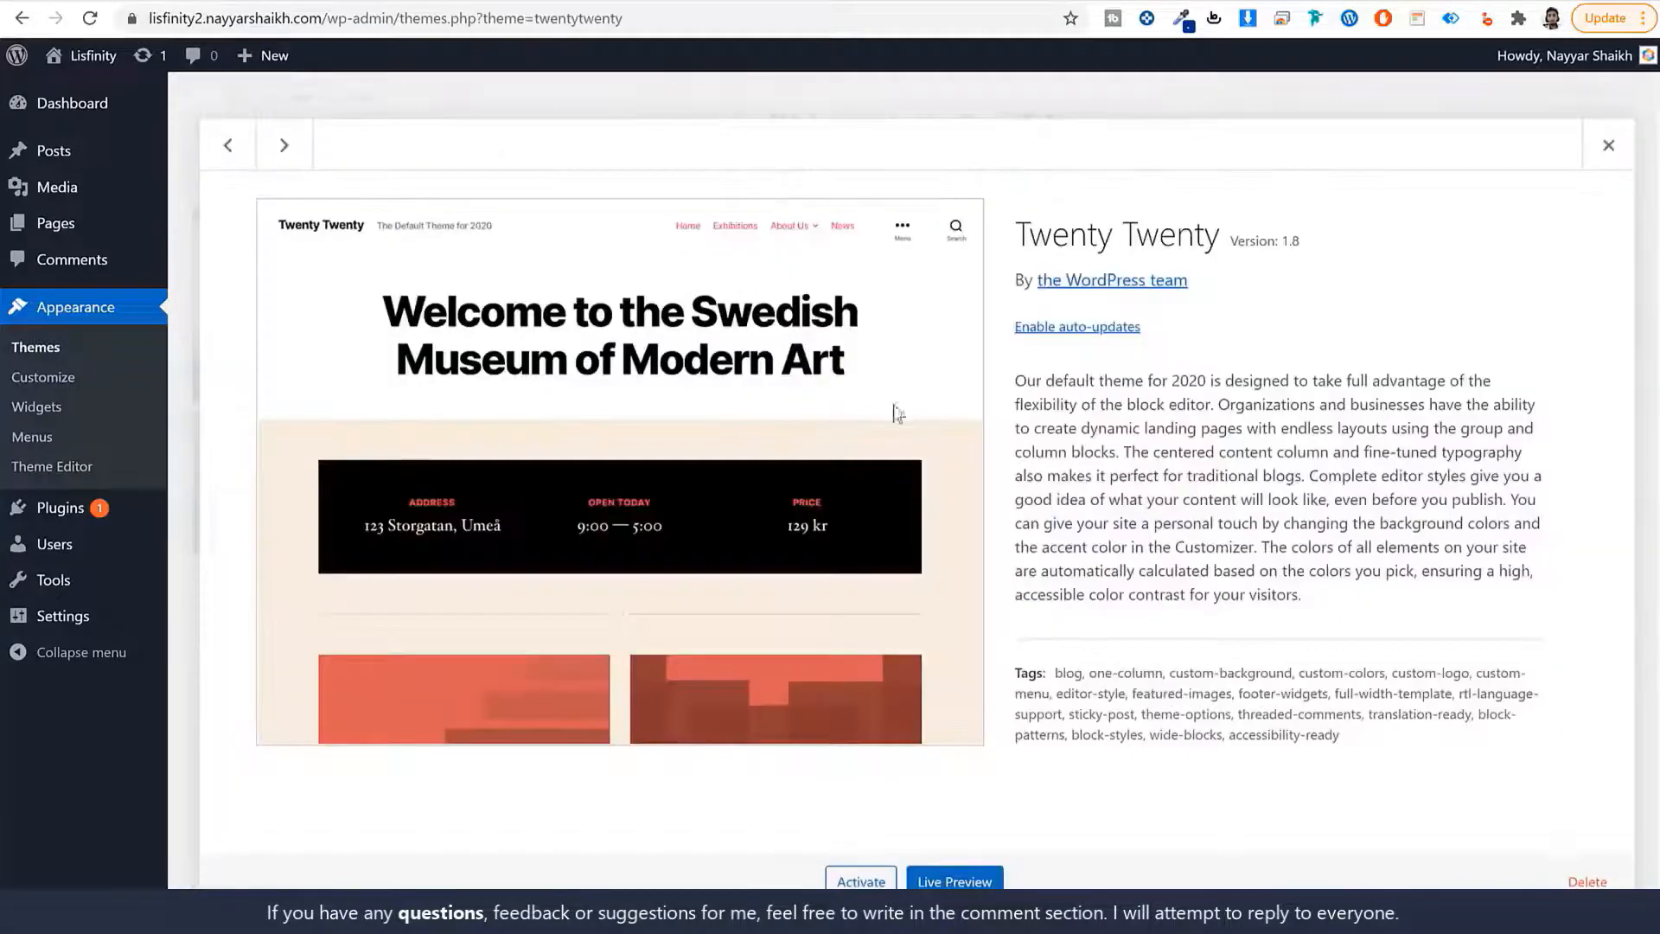
click(1615, 880)
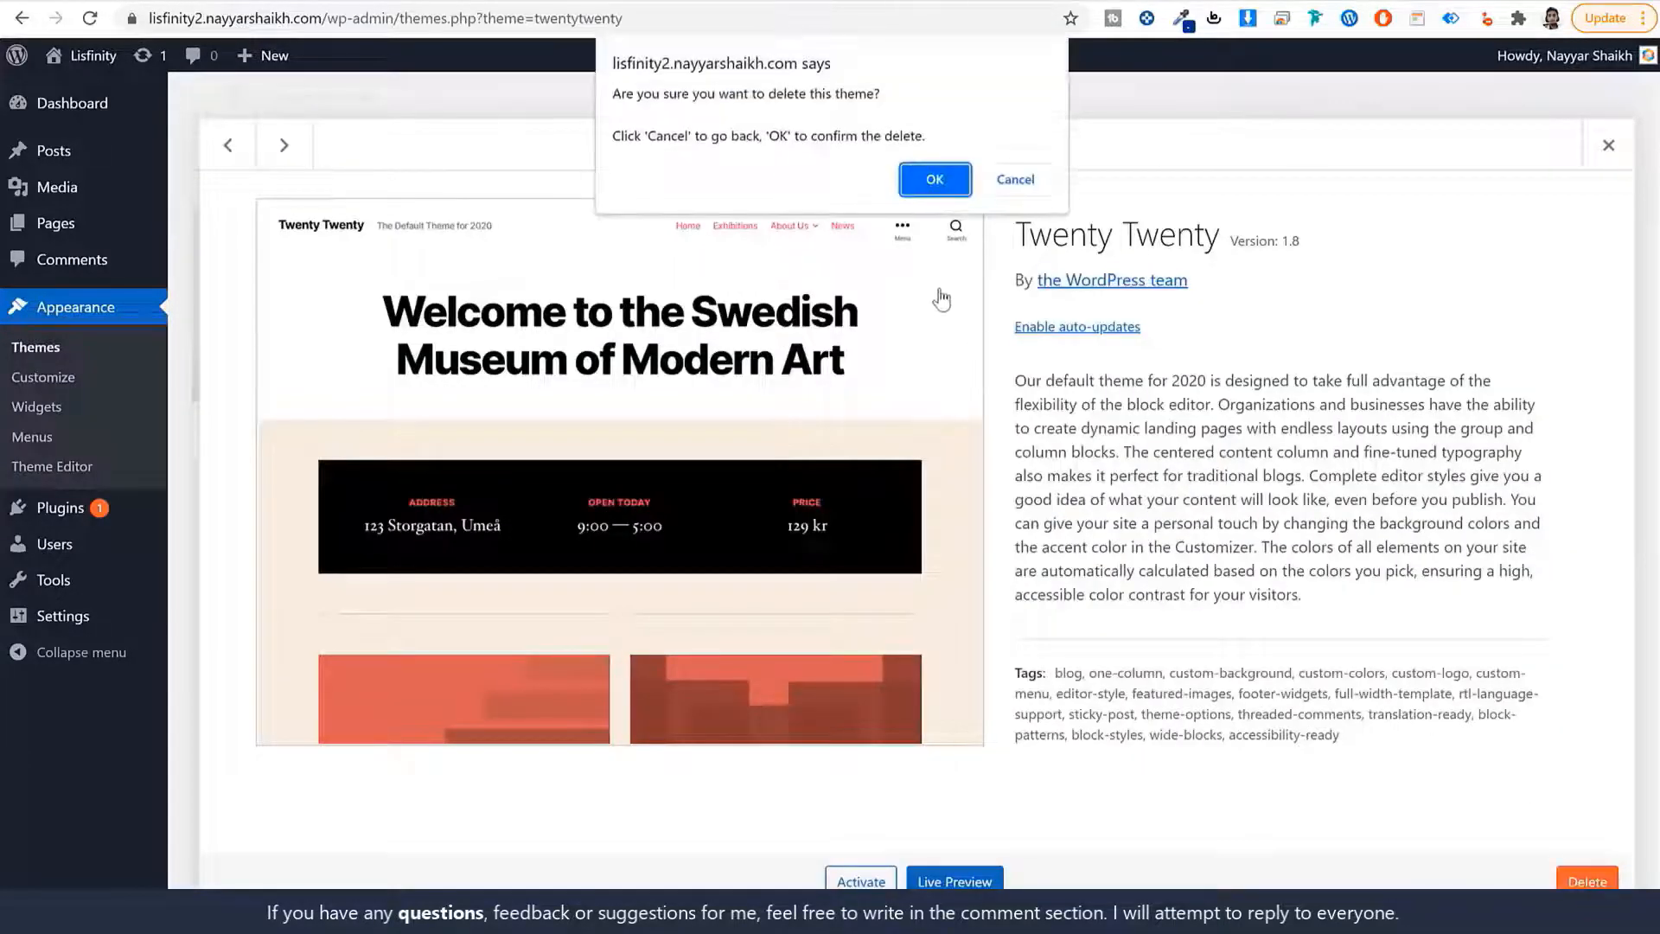
click(930, 185)
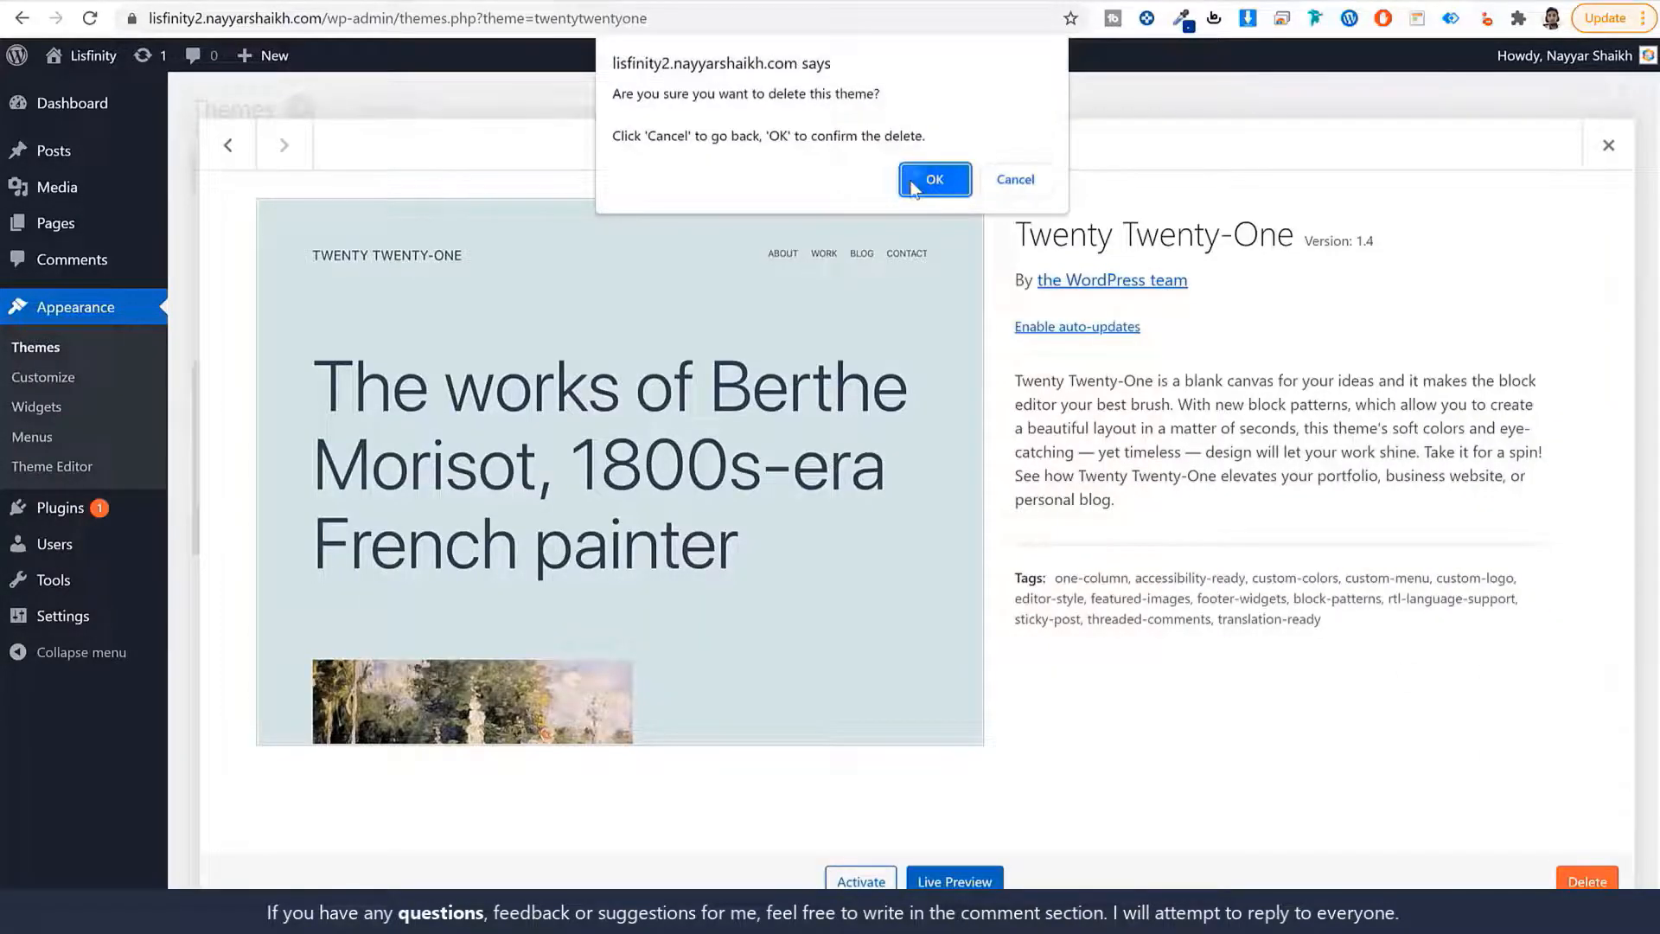
click(912, 179)
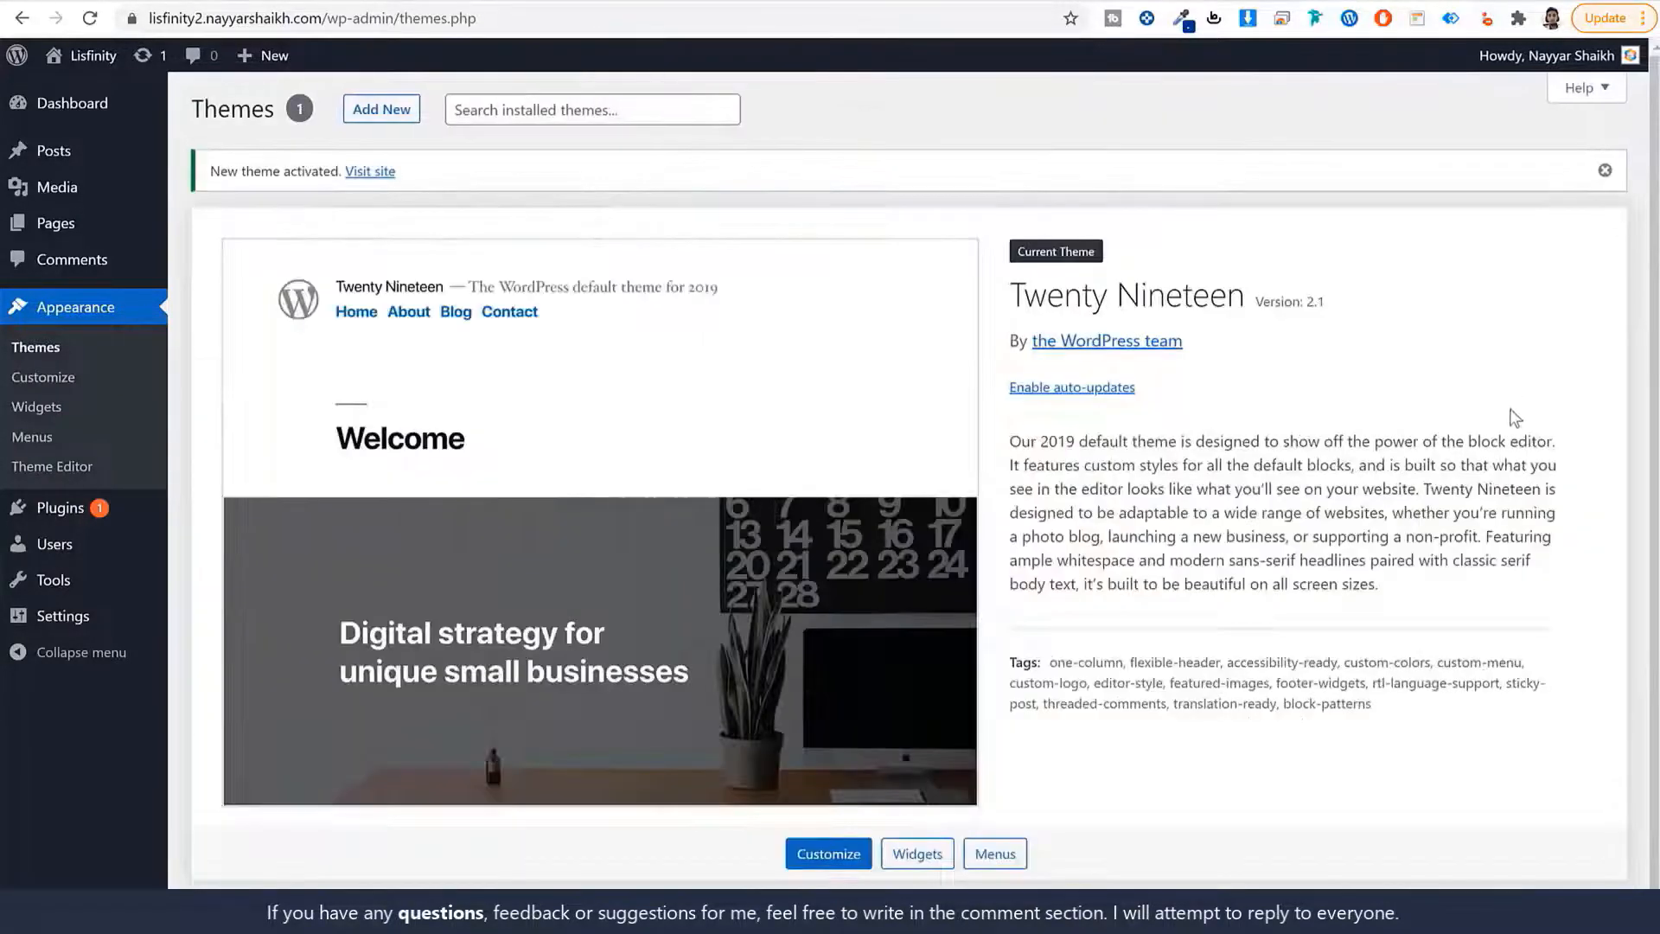
drag(1019, 293, 1260, 297)
click(1370, 316)
Delete Akismet Anti-Spam and Hello Dolly from Installed Plugins, confirming each prompt.
mouse_move(76, 525)
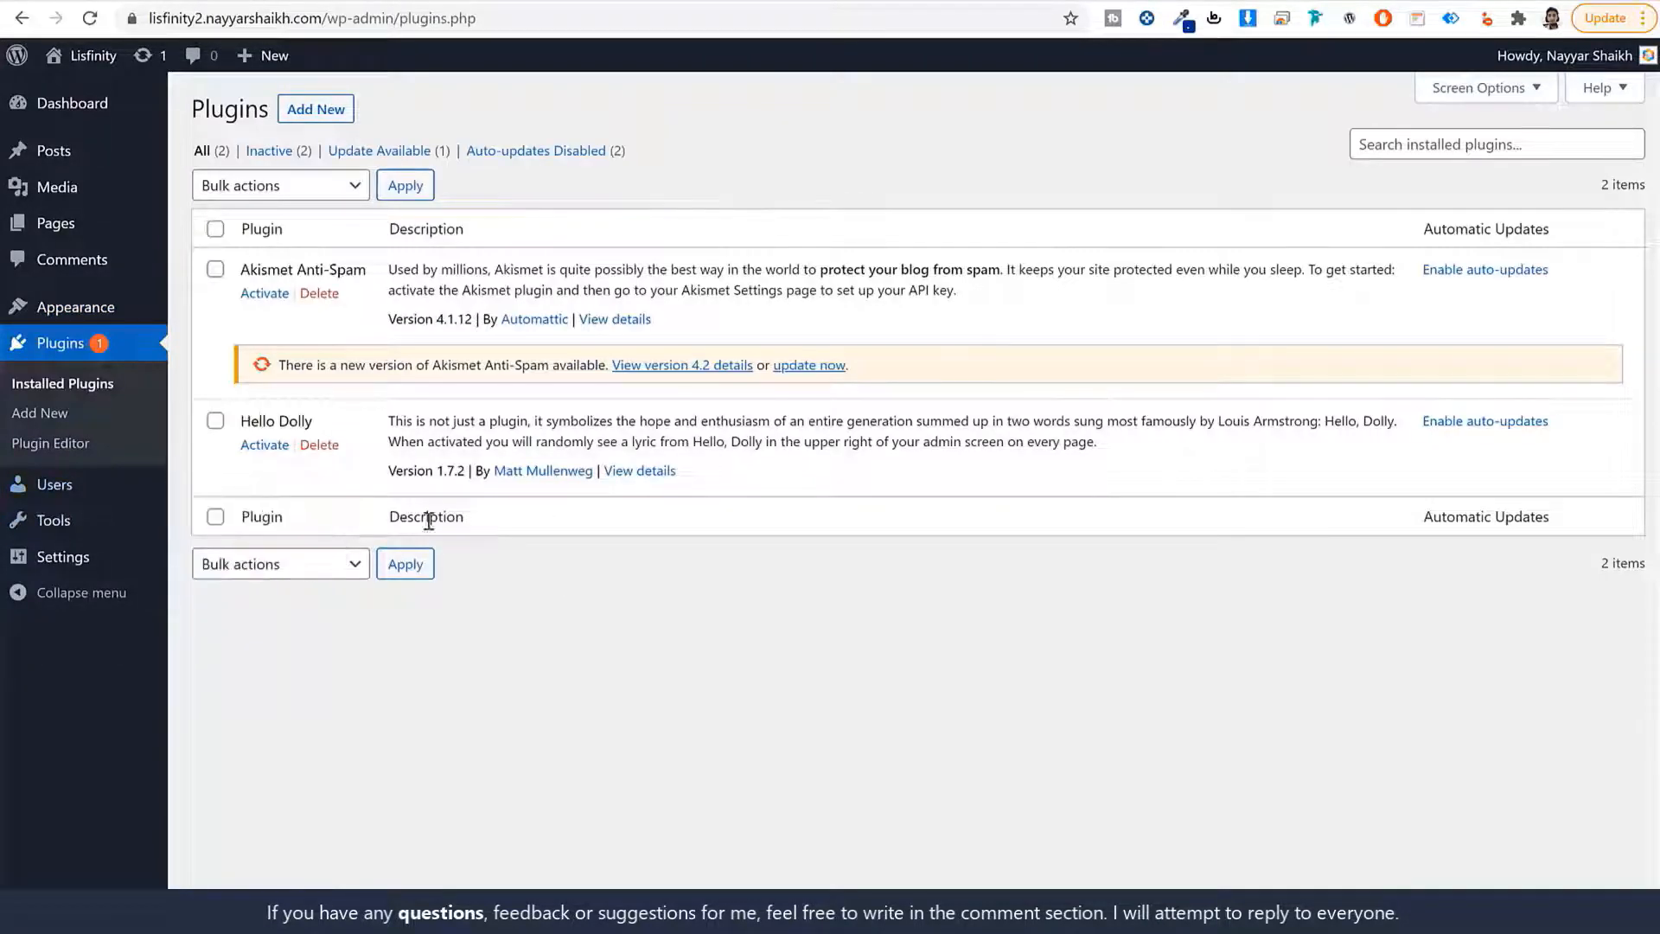
click(333, 295)
click(929, 138)
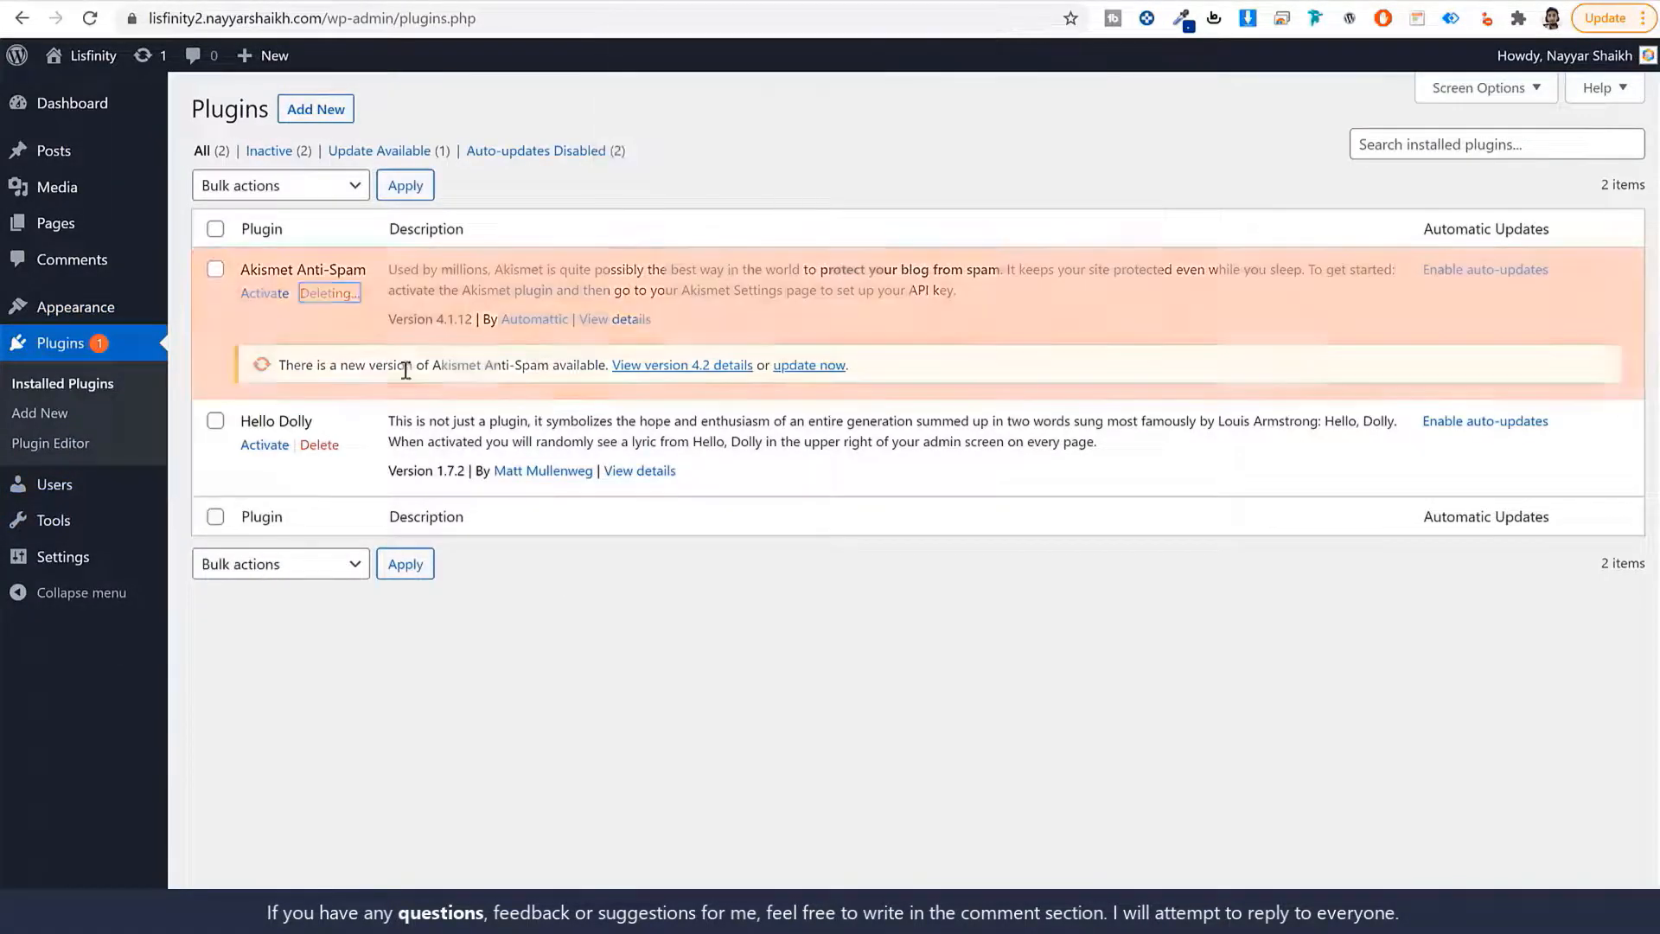
click(319, 336)
click(930, 139)
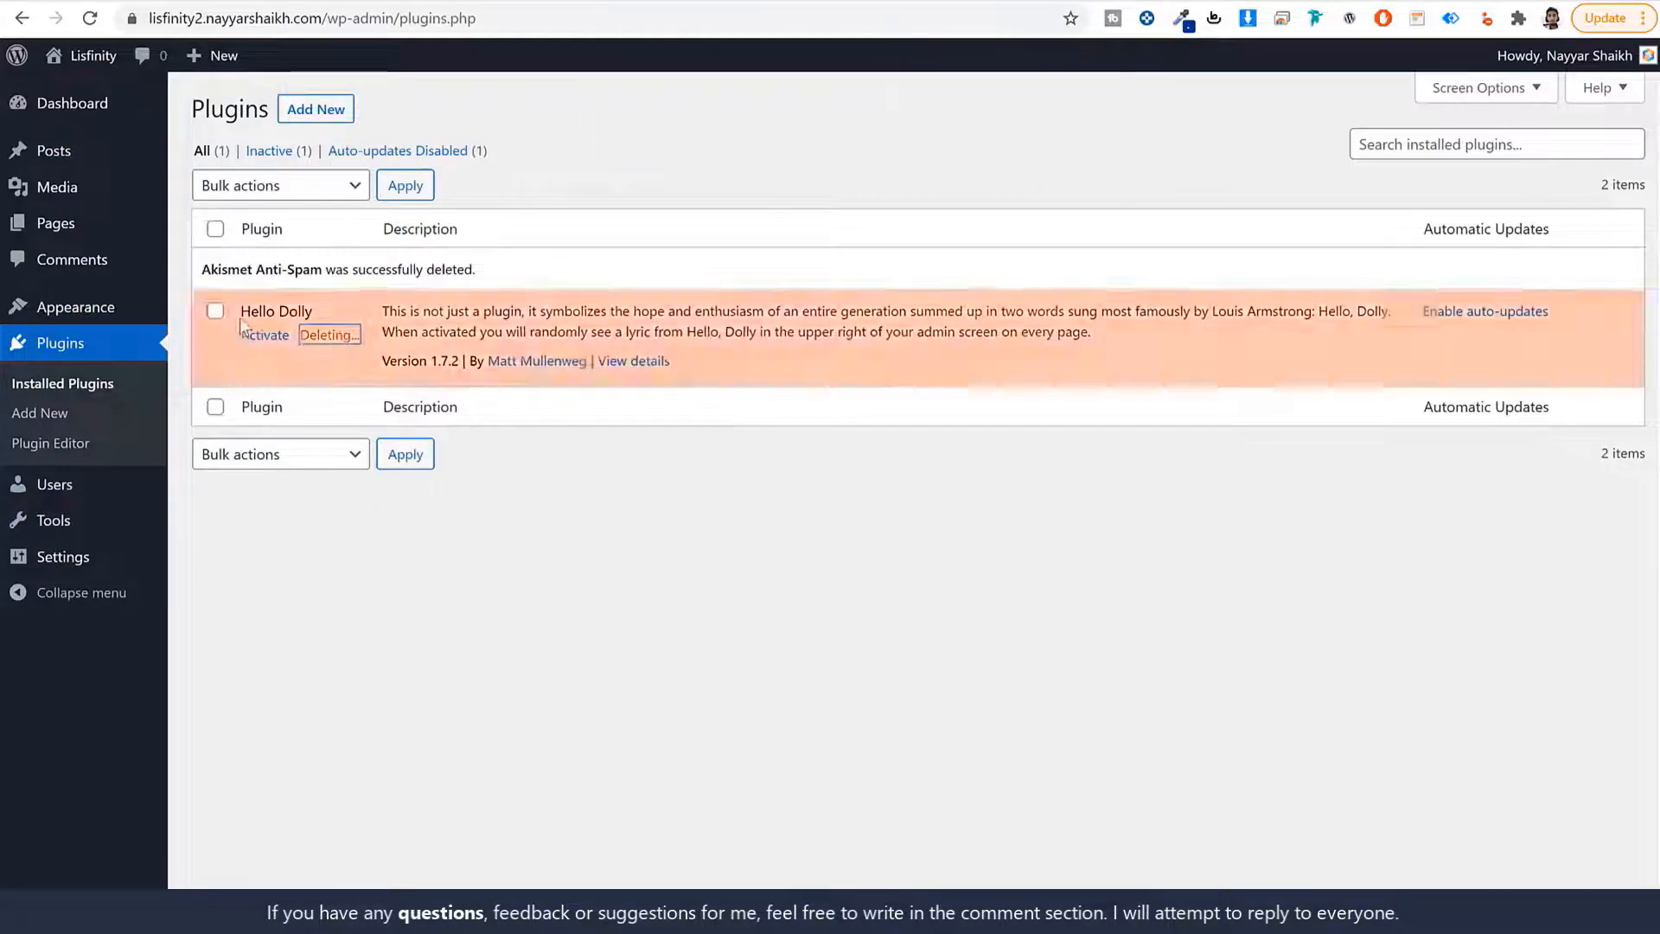
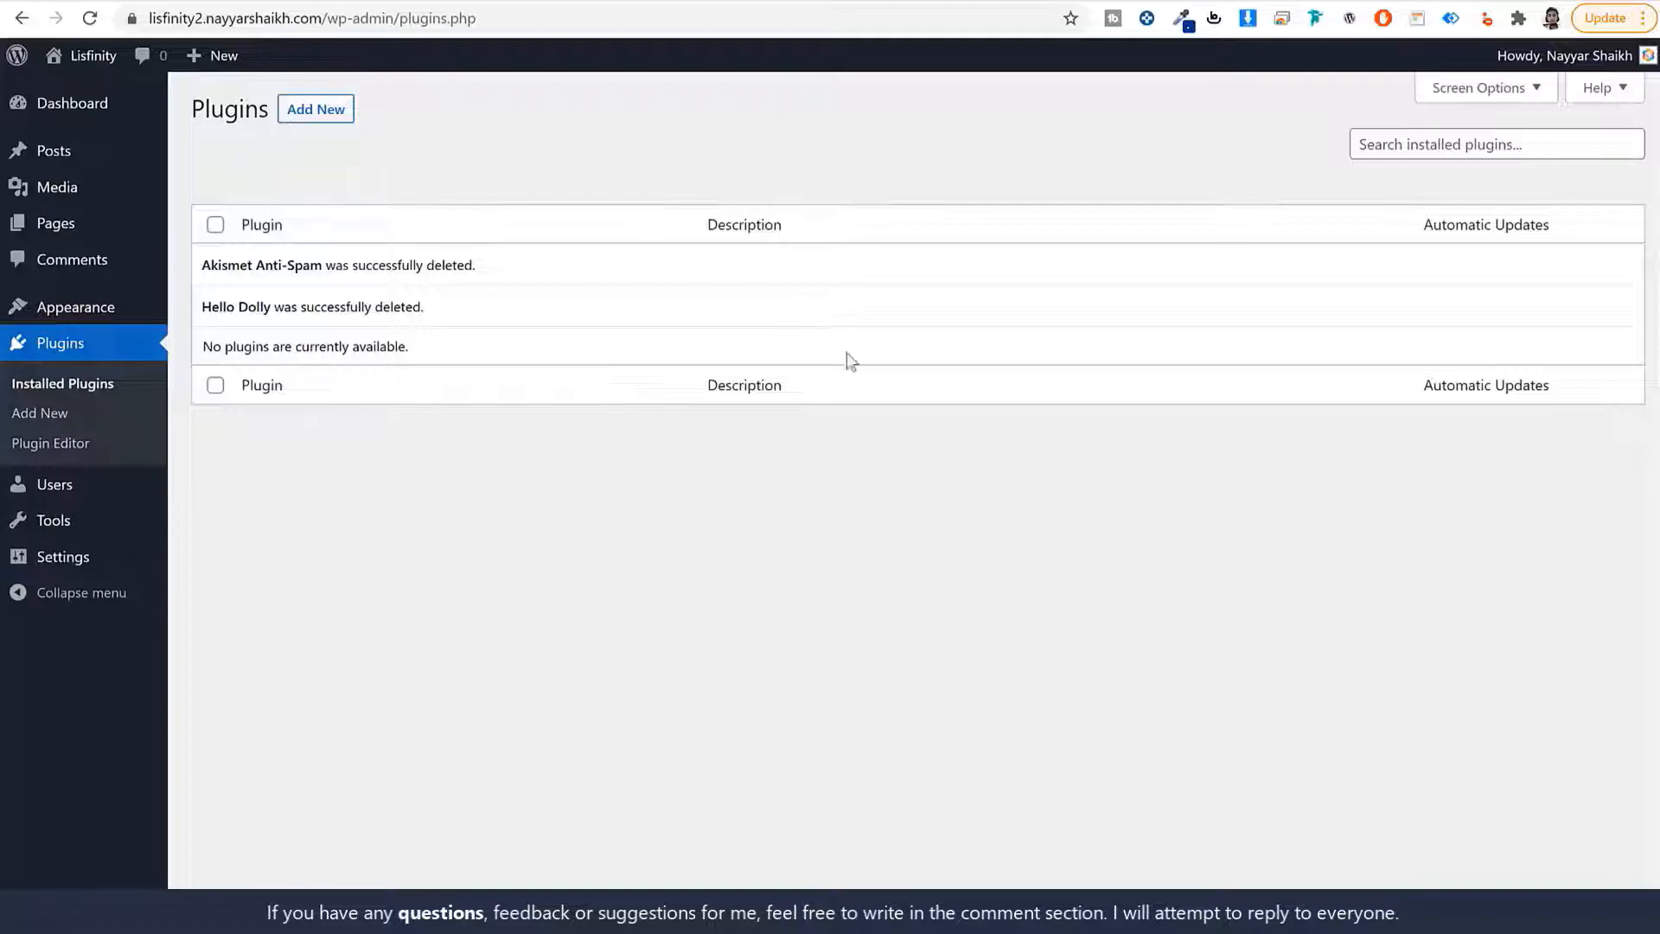
Open the General Settings page in the WordPress admin sidebar.
click(74, 564)
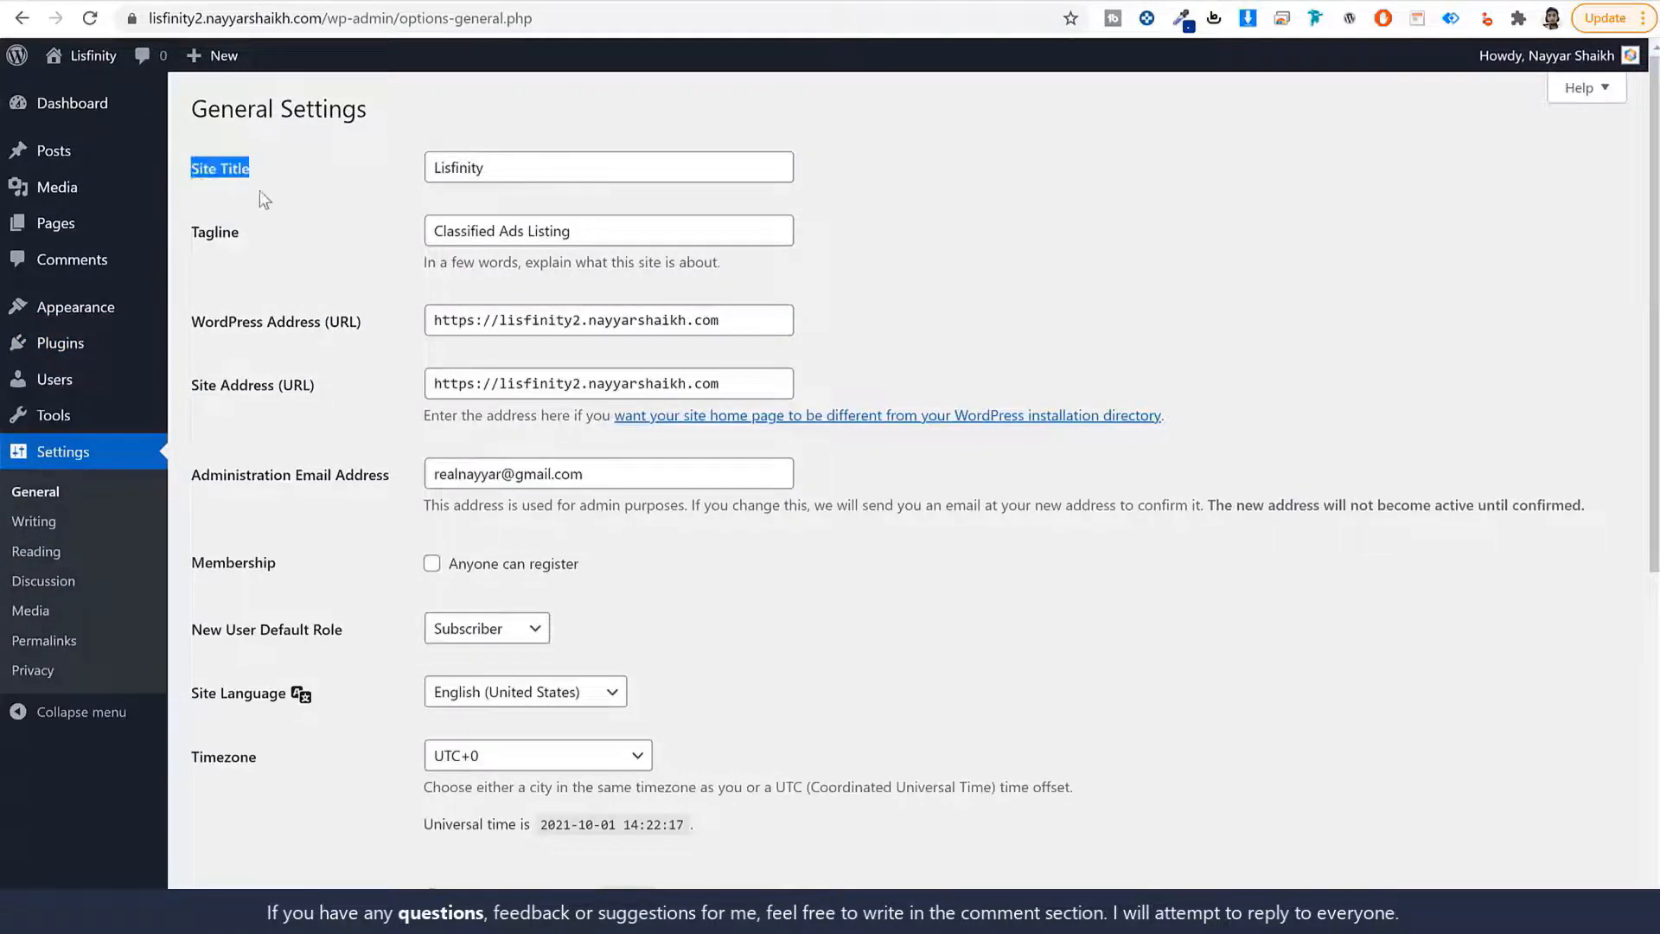
Review the Lisfinity site title, tagline, admin email and the Anyone can register option.
drag(245, 230, 190, 232)
double_click(544, 162)
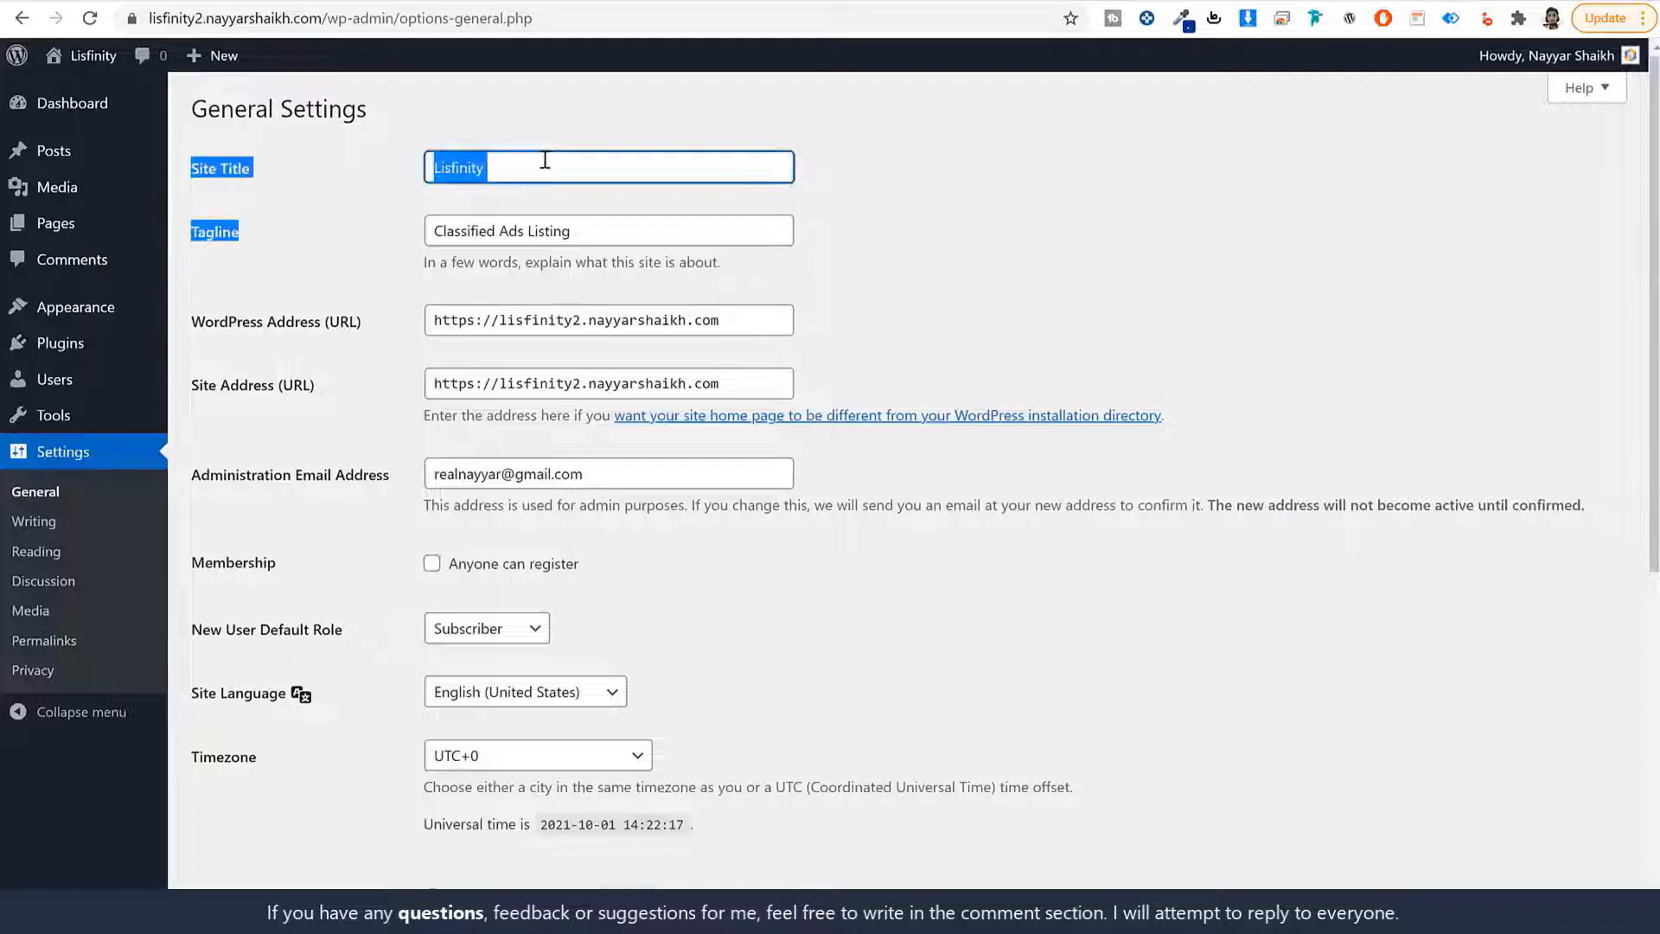
double_click(574, 235)
click(892, 401)
scroll(892, 401, down, 4)
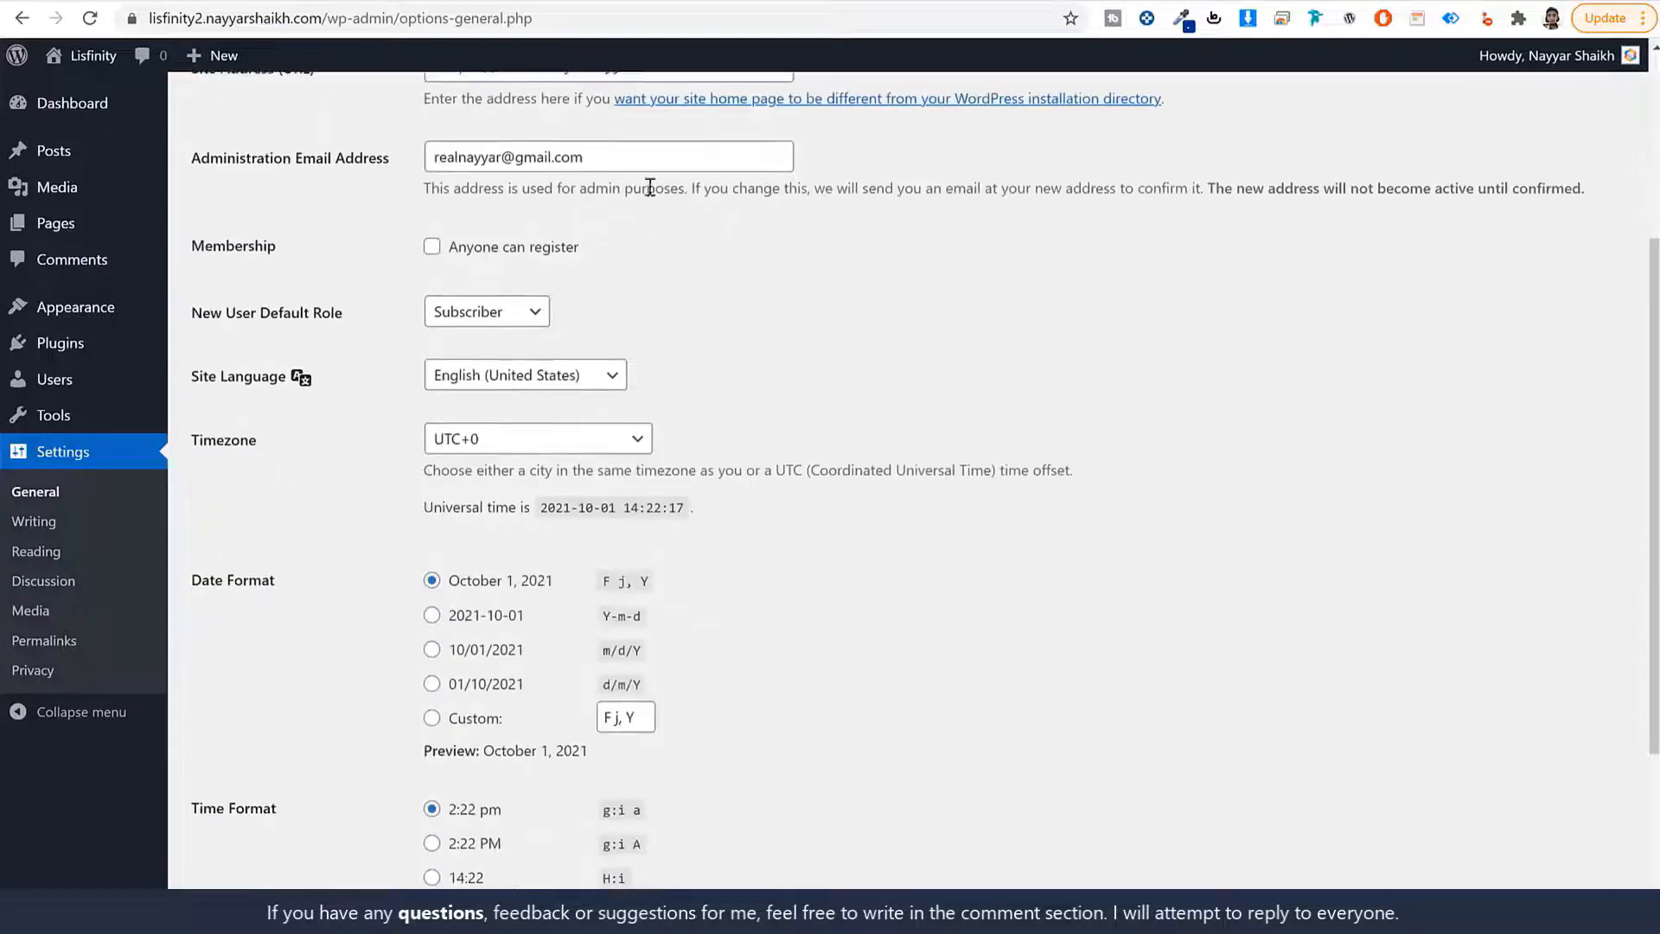
triple_click(652, 163)
click(845, 280)
click(528, 250)
drag(597, 250, 446, 255)
scroll(324, 450, down, 2)
Set the timezone to Kolkata and save the general settings.
click(519, 228)
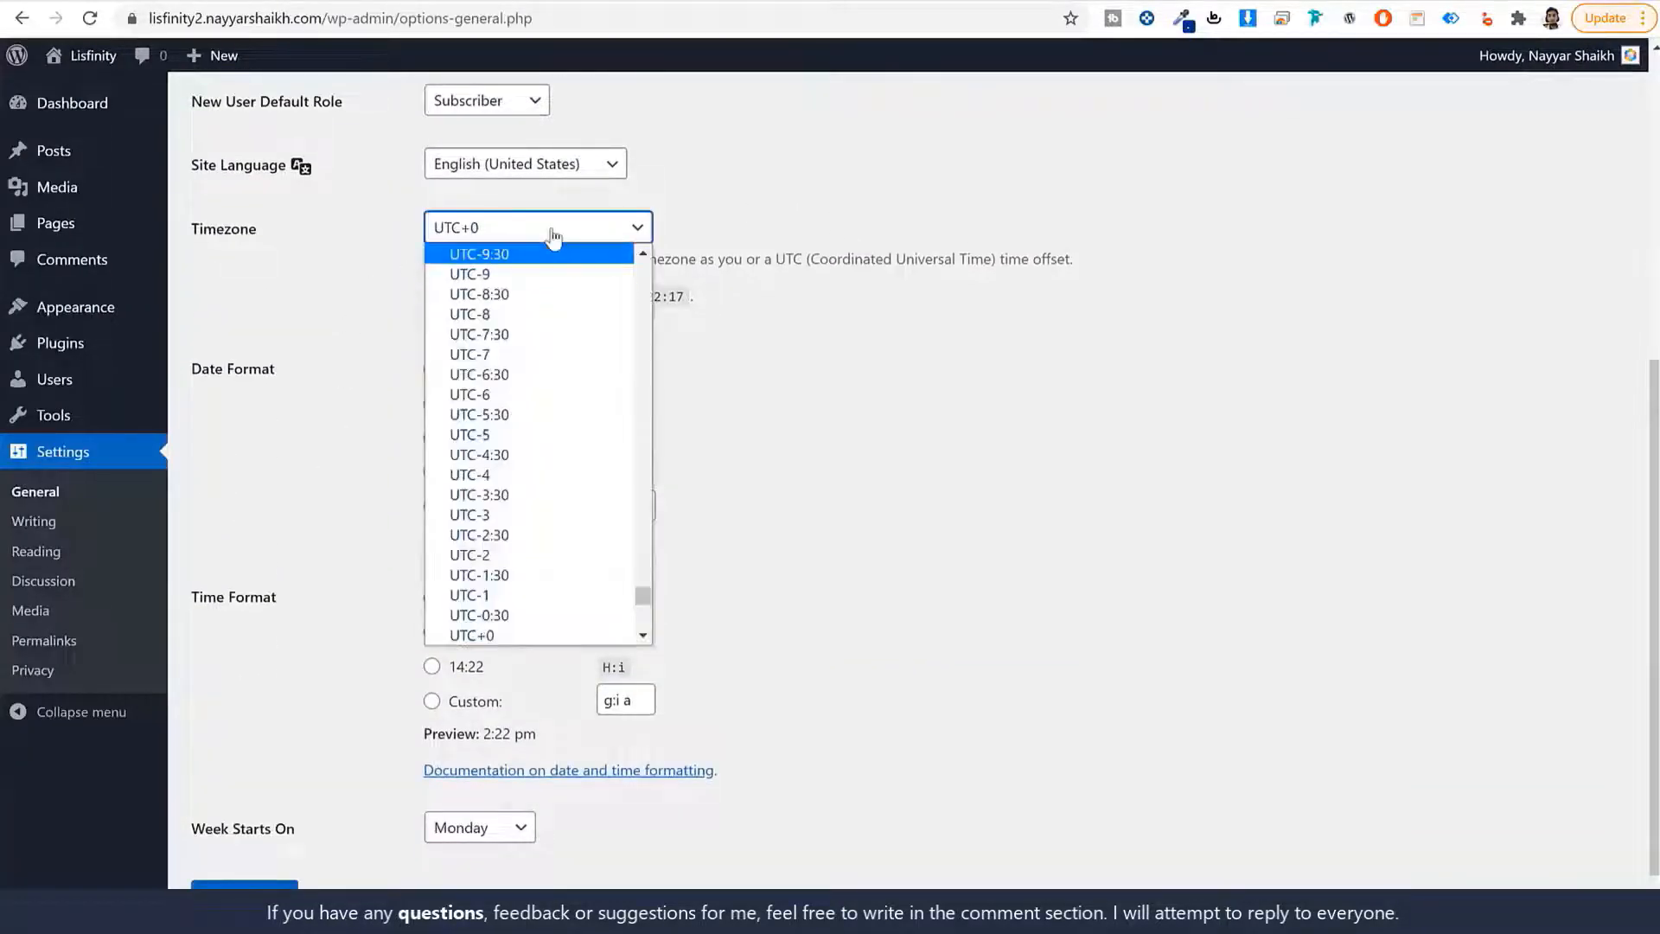
text(kolkata)
key(Return)
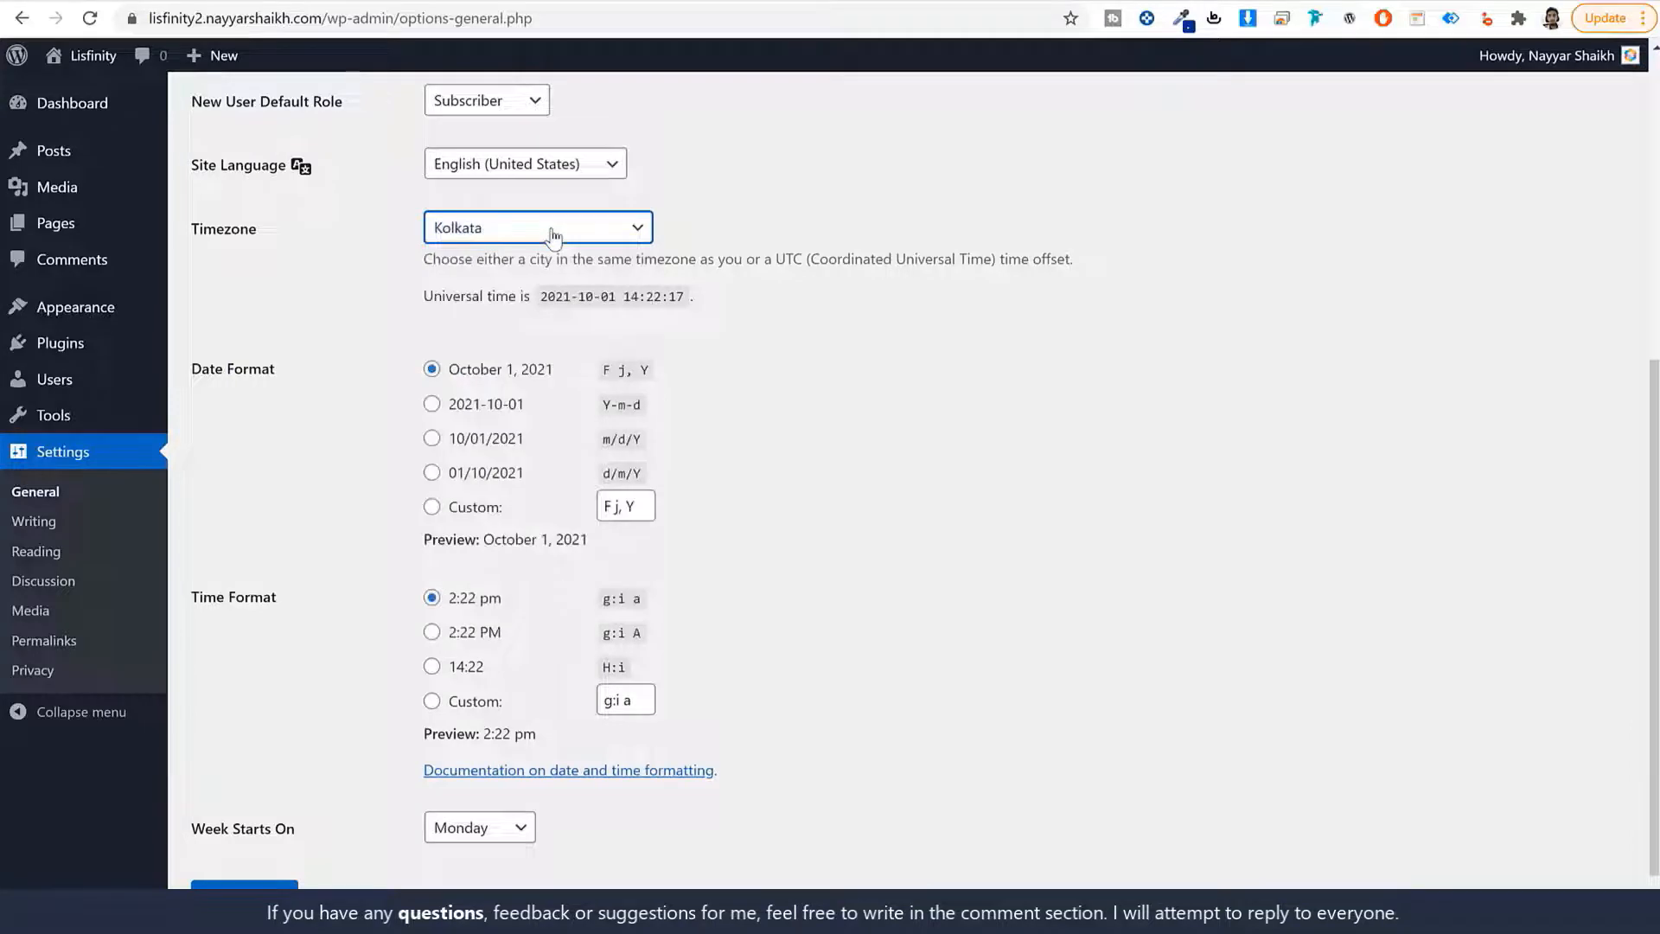
click(943, 507)
click(245, 885)
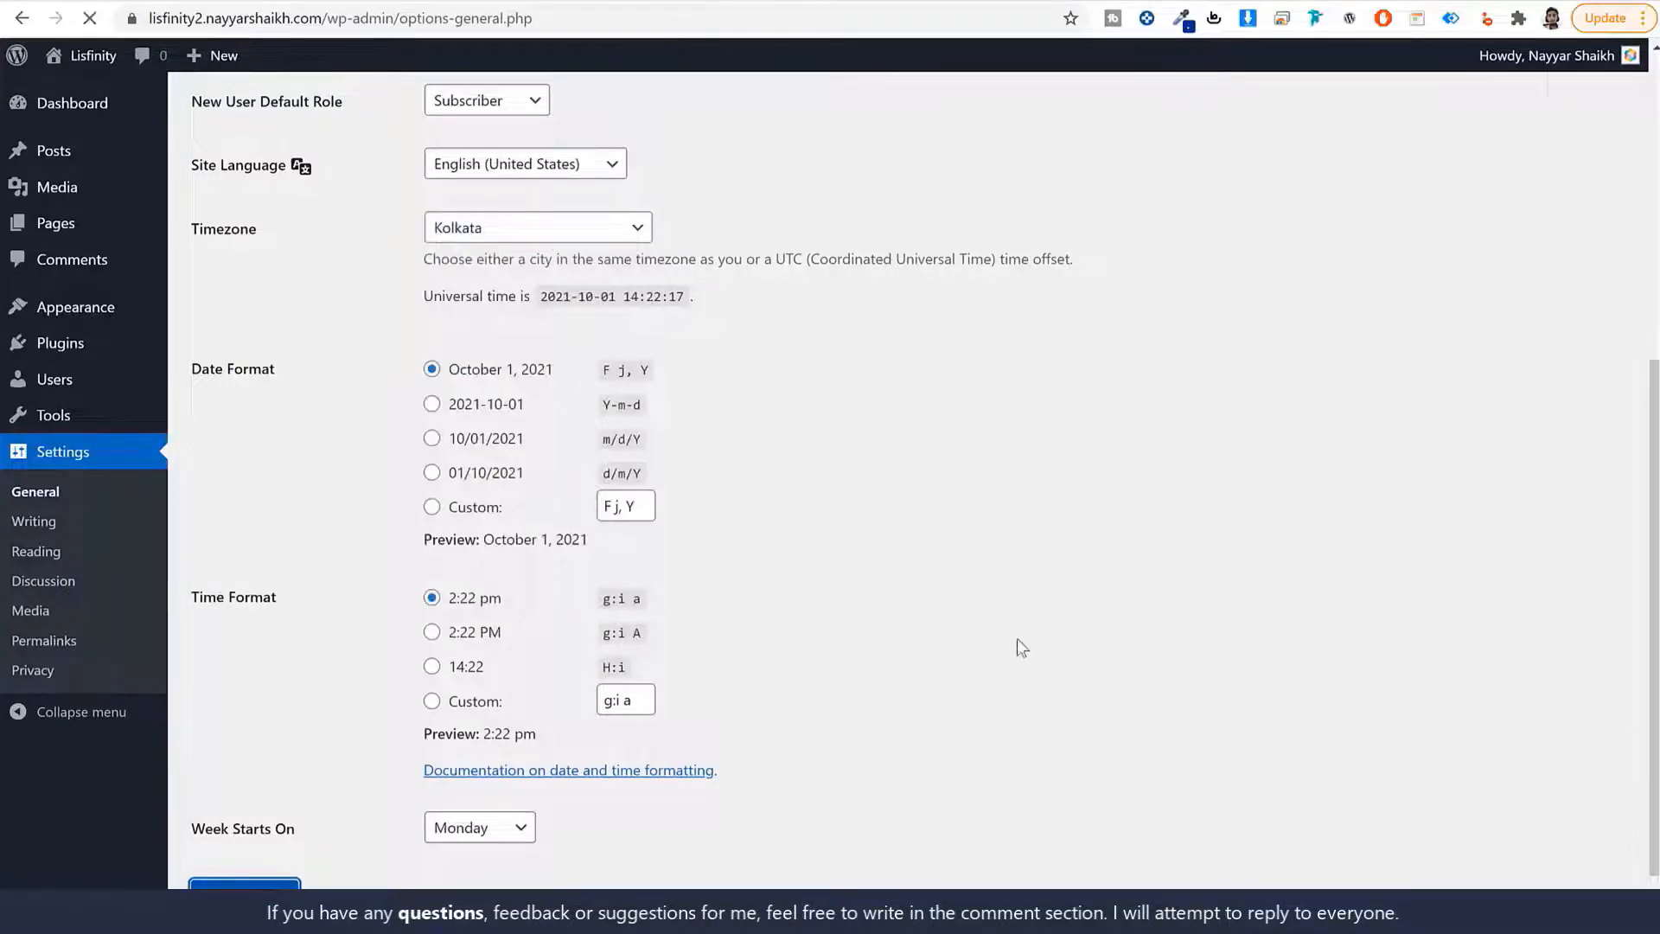
Switch permalinks to the Post name structure (/%postname%/) and save.
click(66, 644)
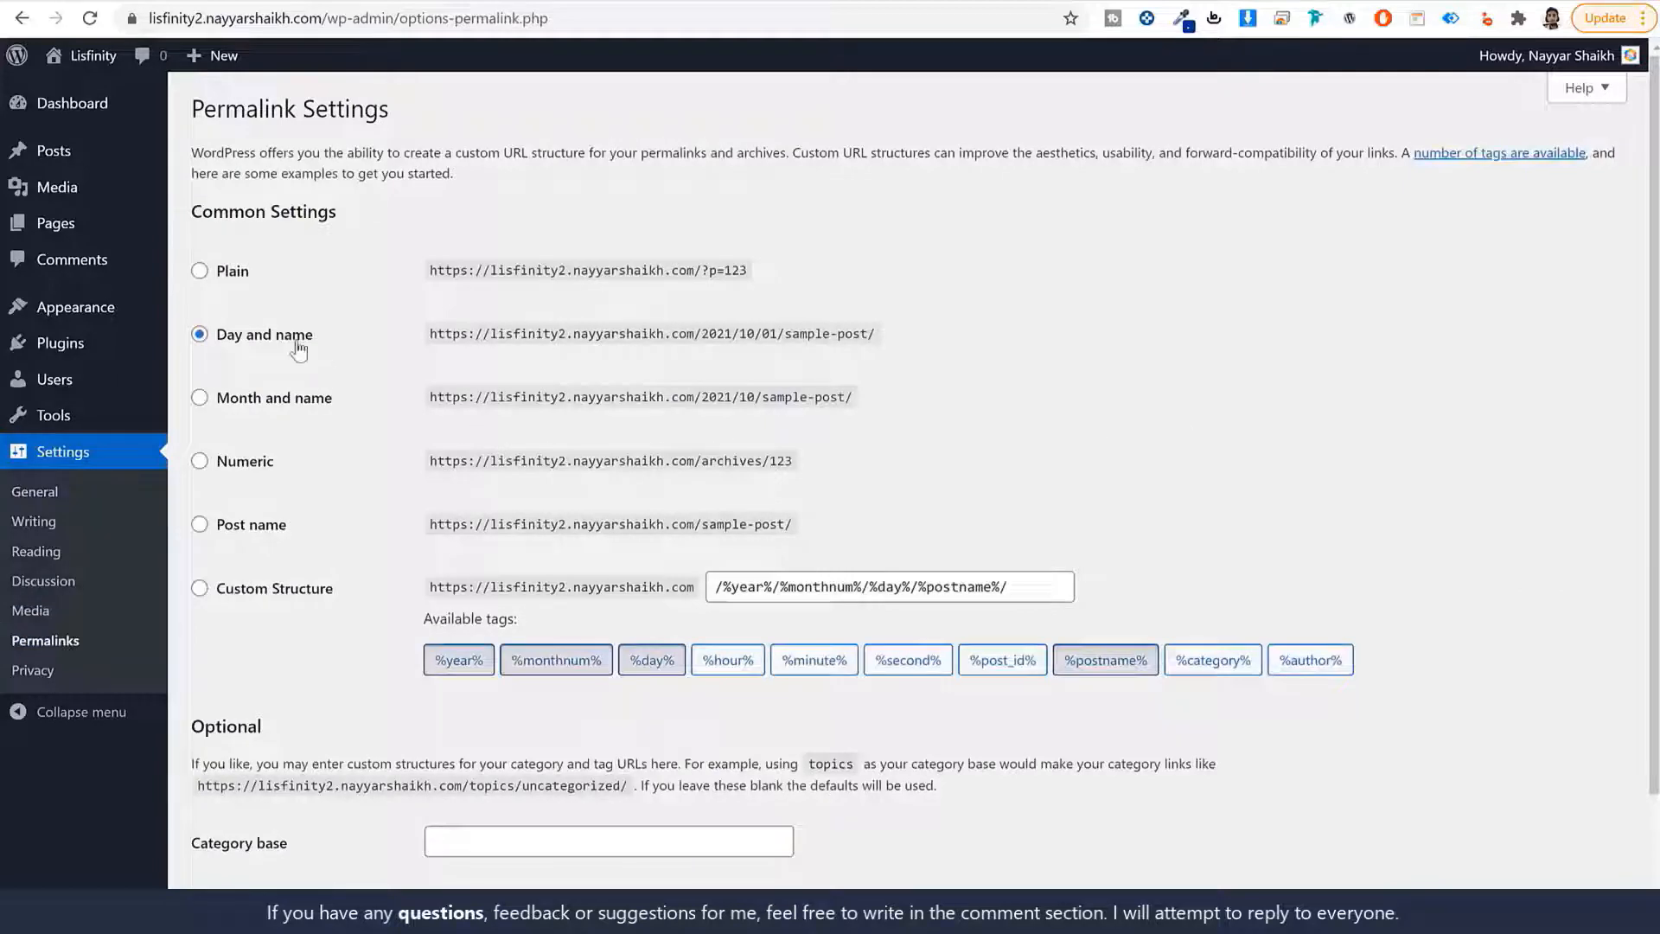
click(248, 535)
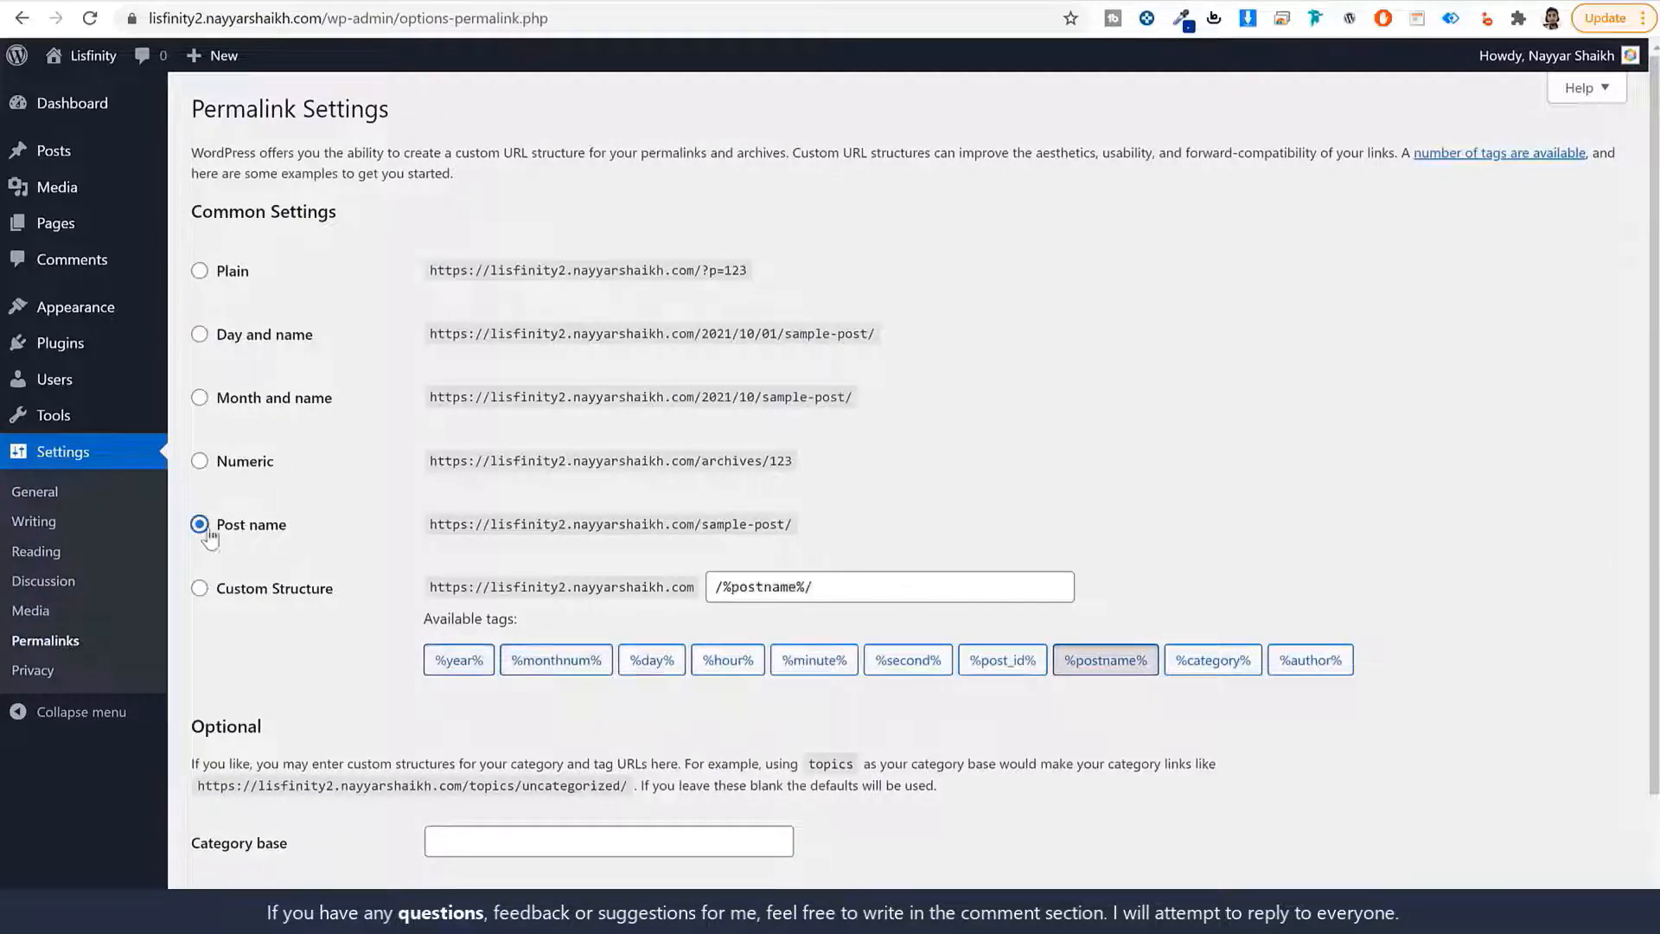
scroll(394, 640, down, 2)
click(254, 817)
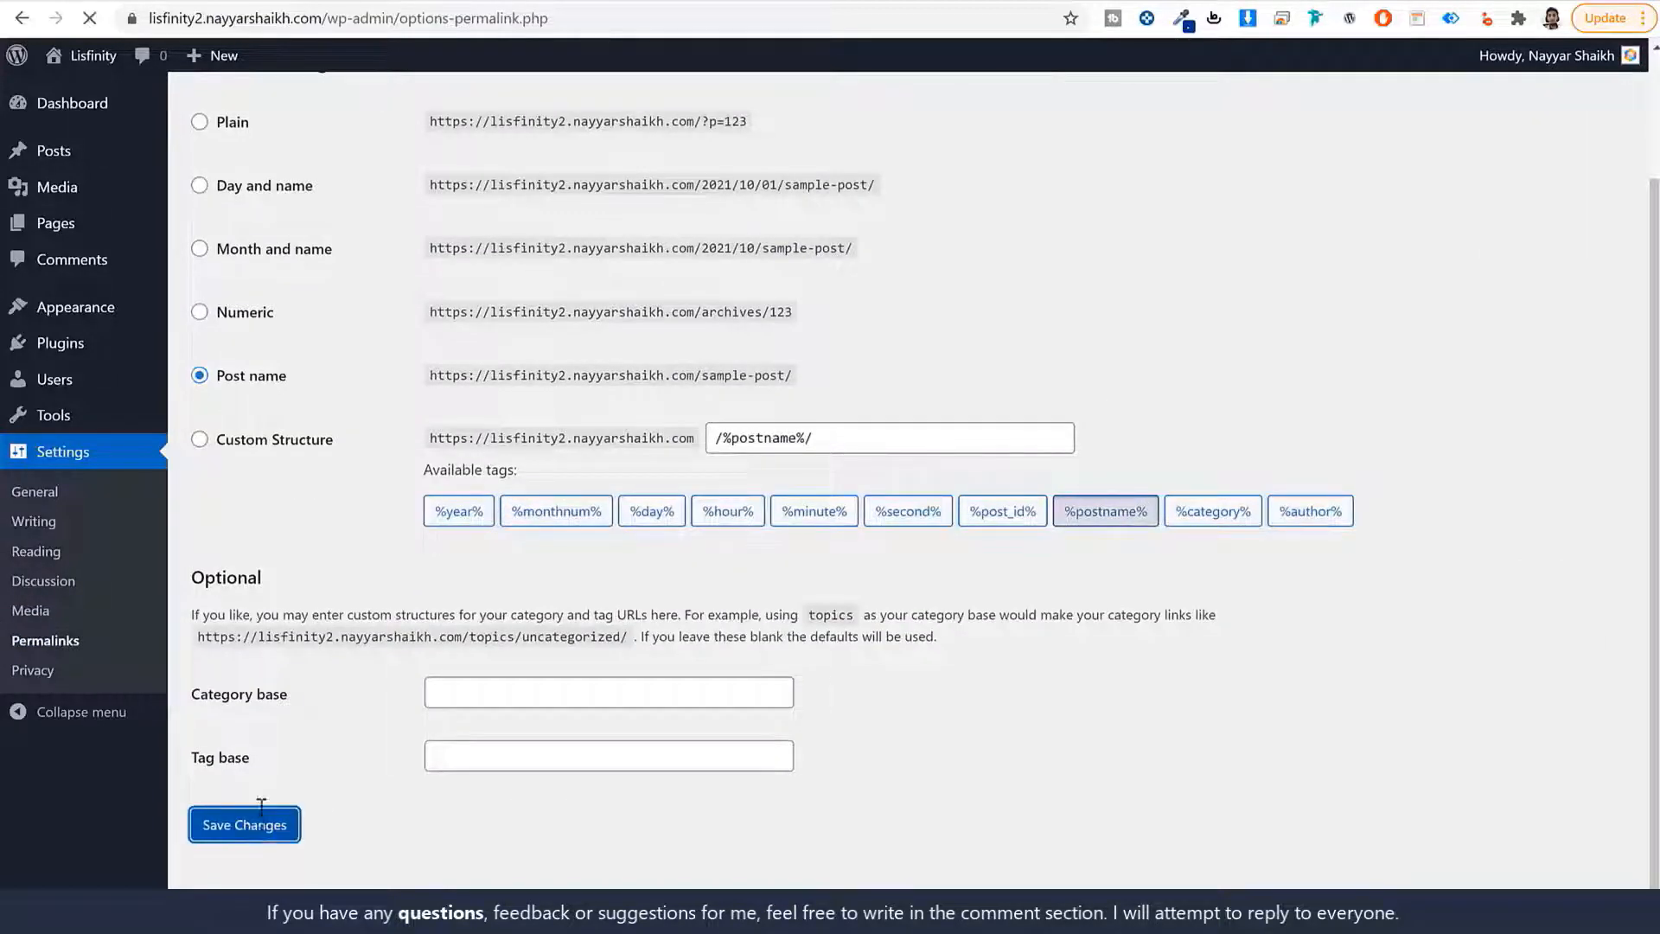
click(139, 112)
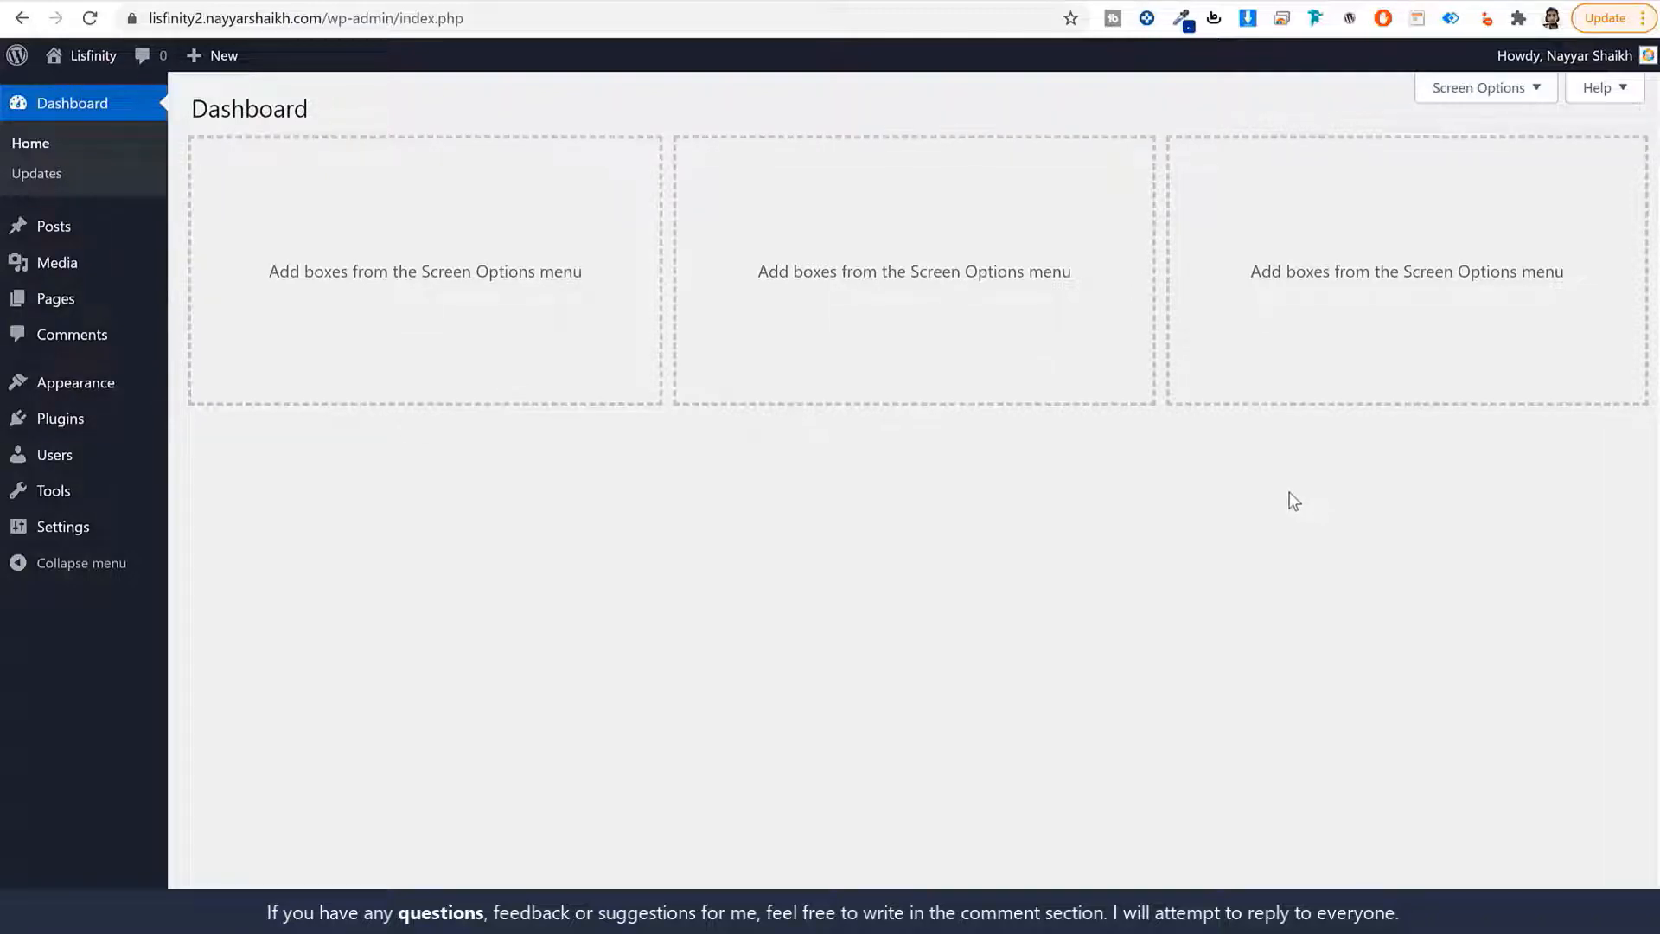
key(ctrl+t)
click(406, 19)
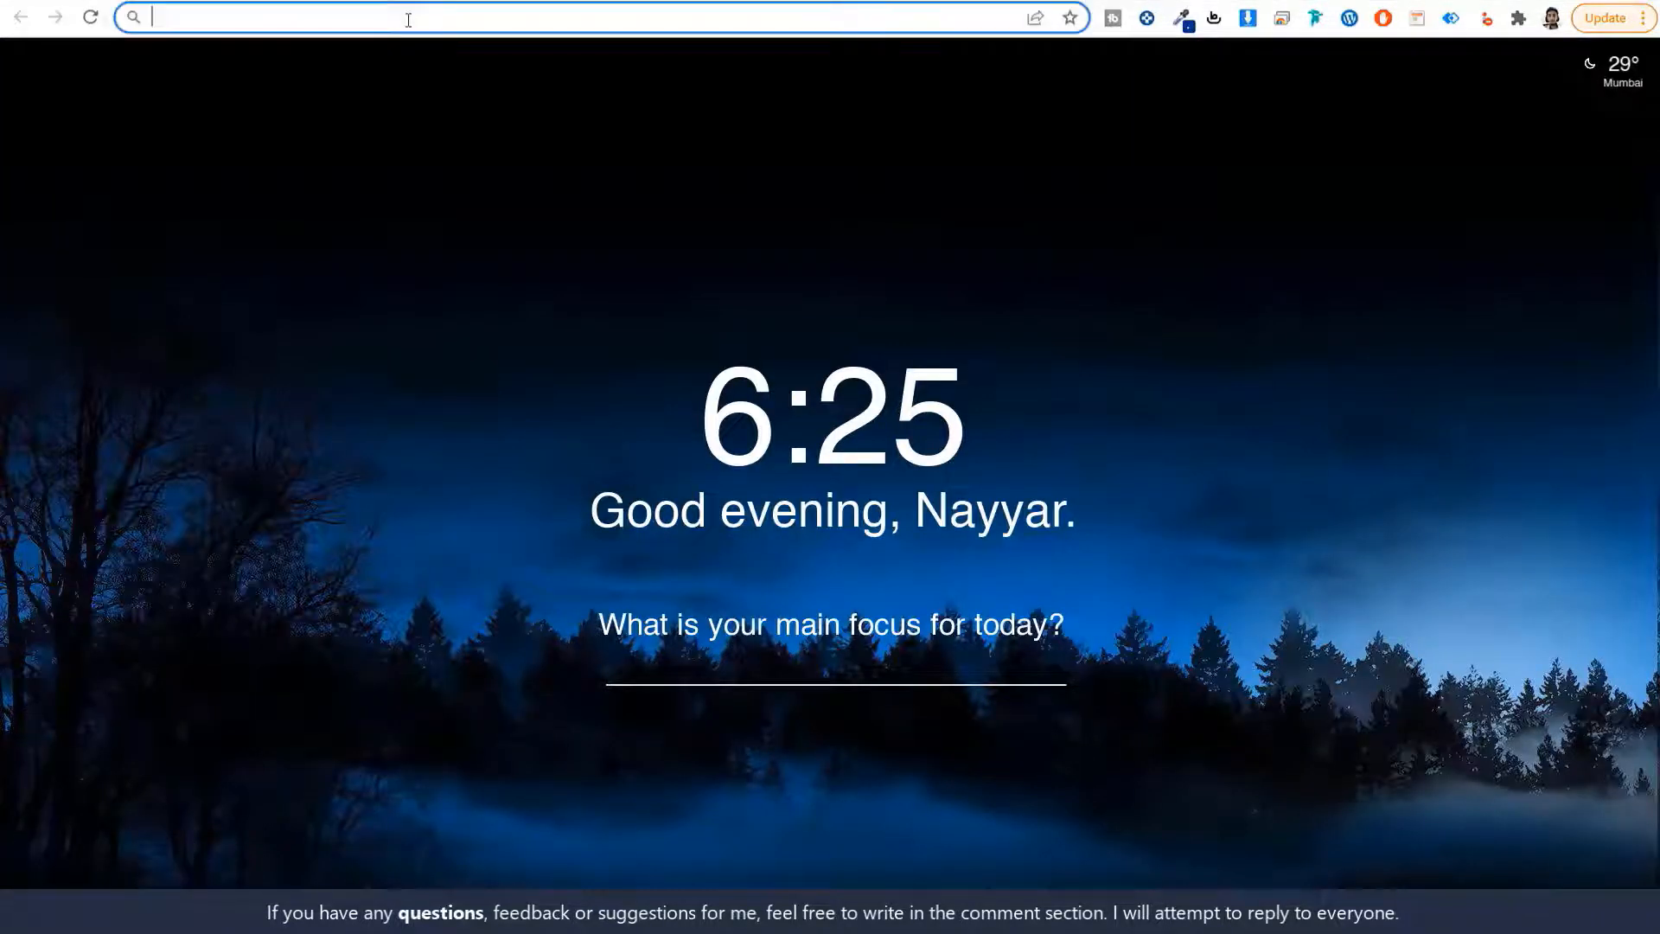
text(w3qna.com/a2)
key(Return)
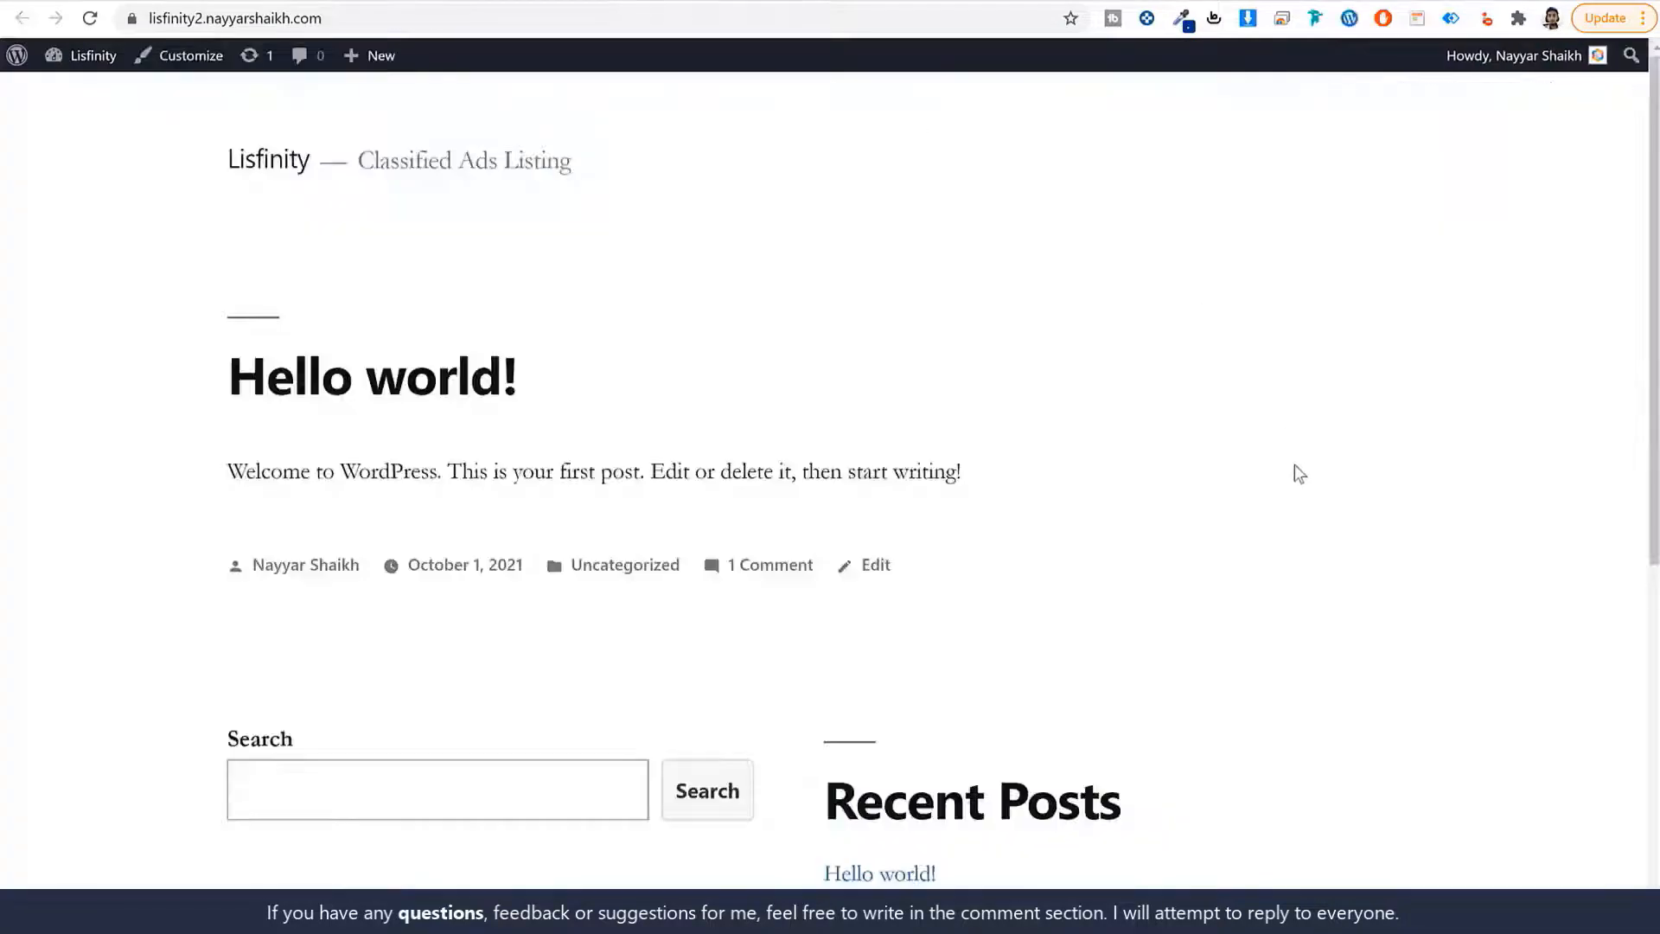
scroll(1295, 470, down, 7)
scroll(1295, 471, up, 7)
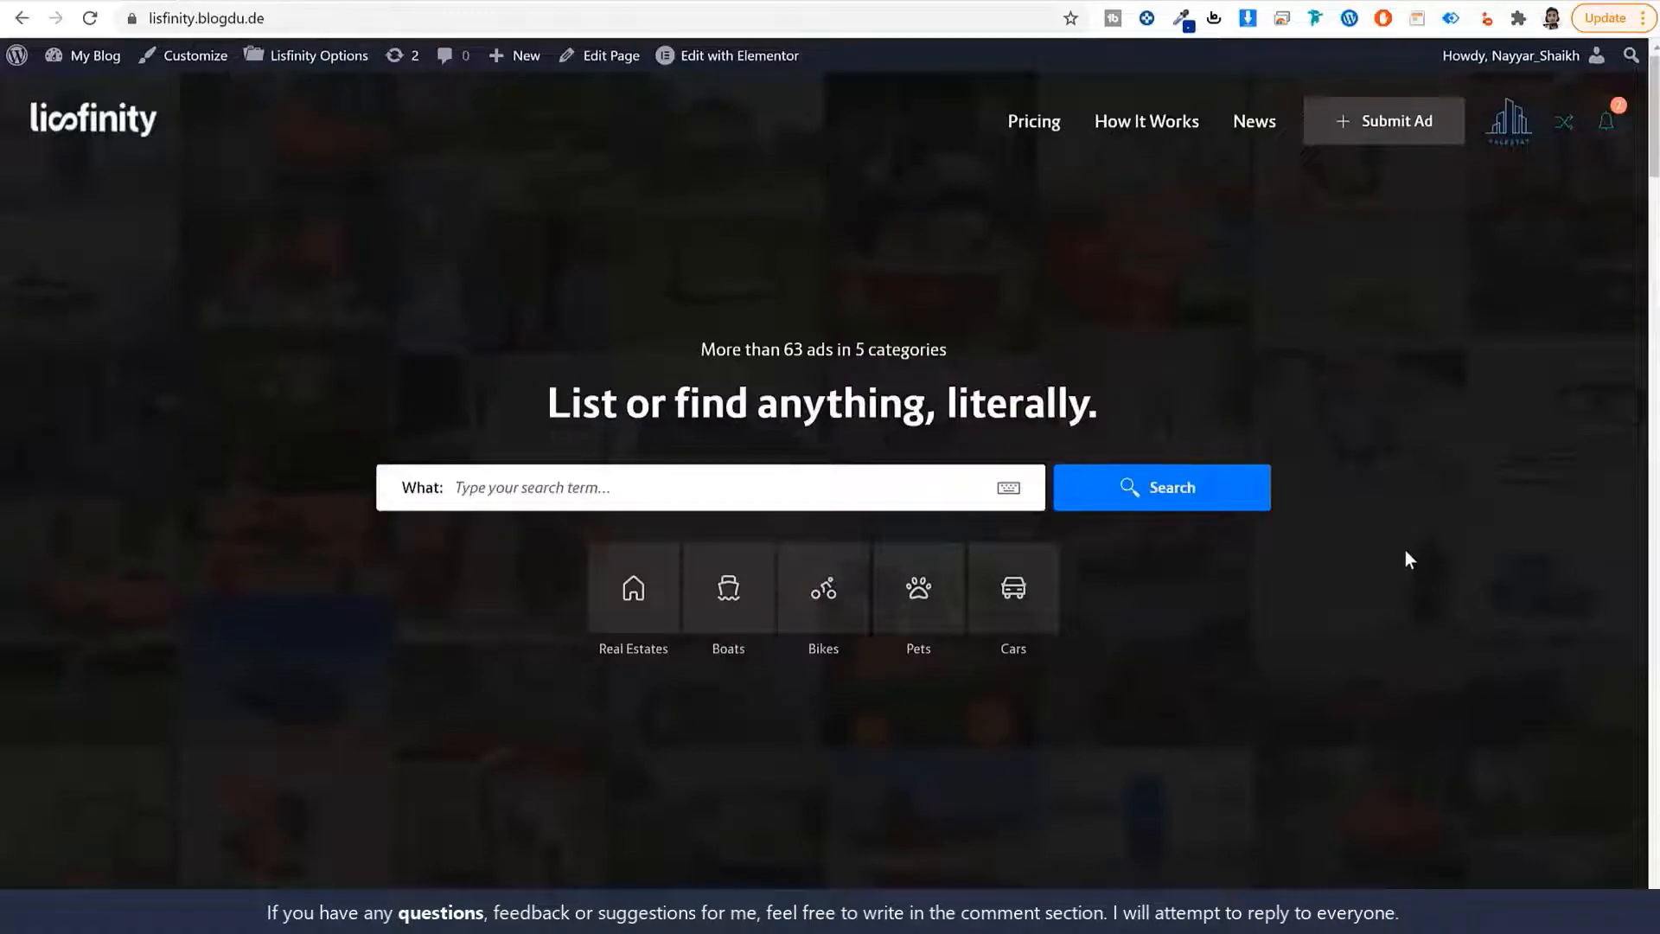
scroll(1406, 552, down, 10)
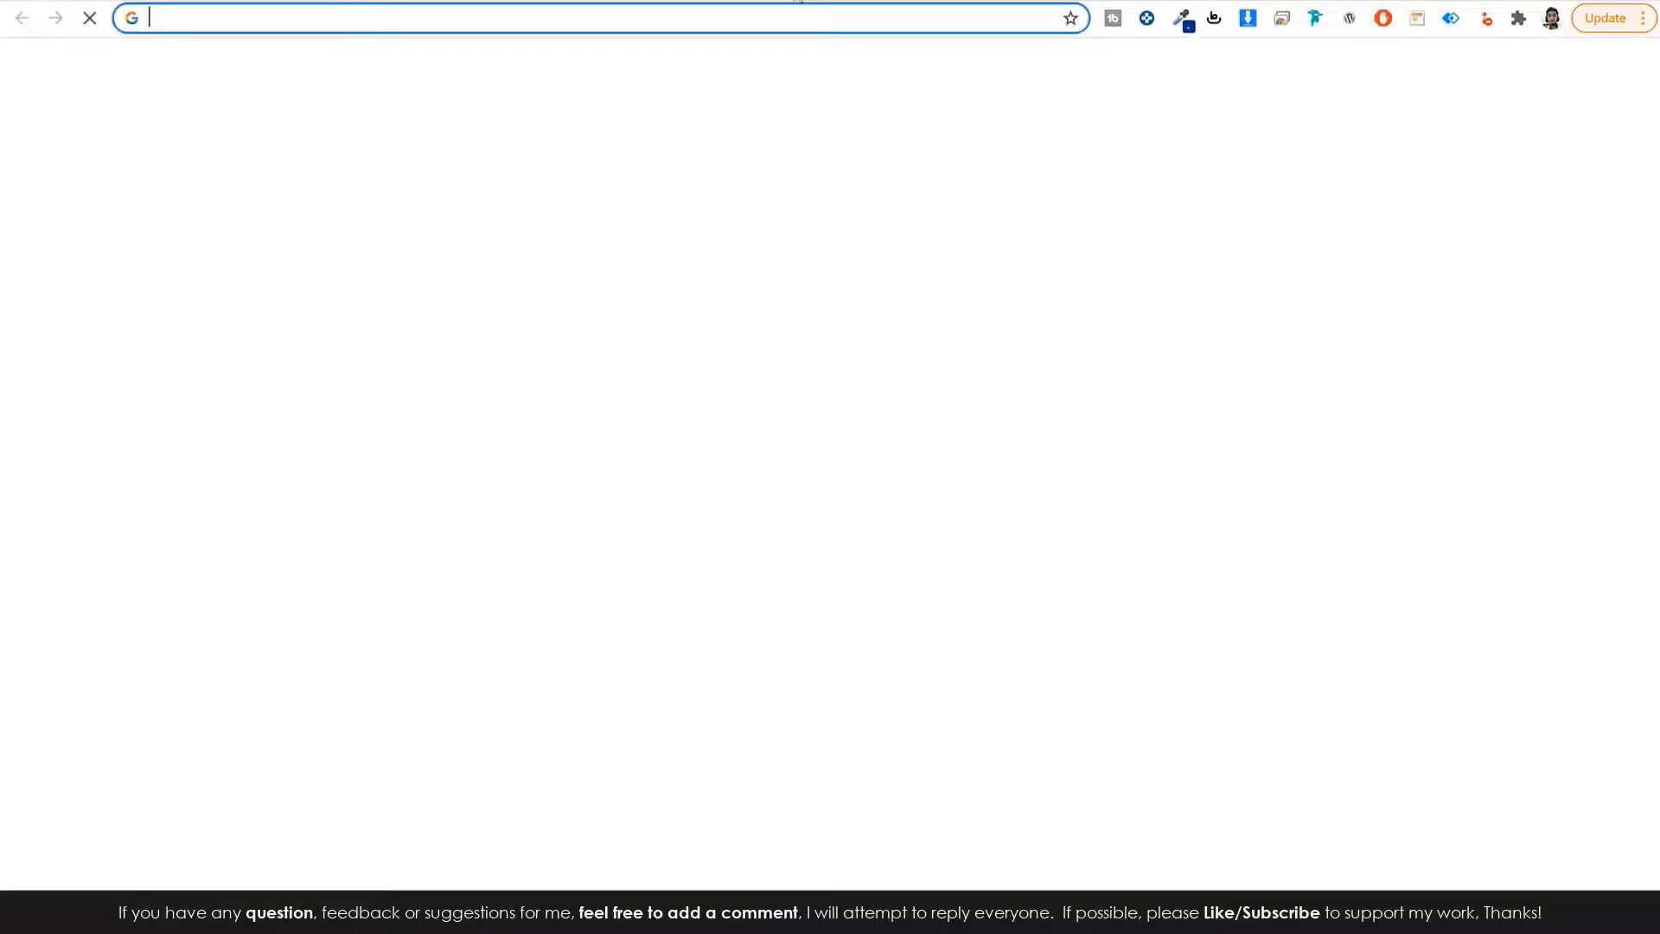
text(bloggdude.com/lis)
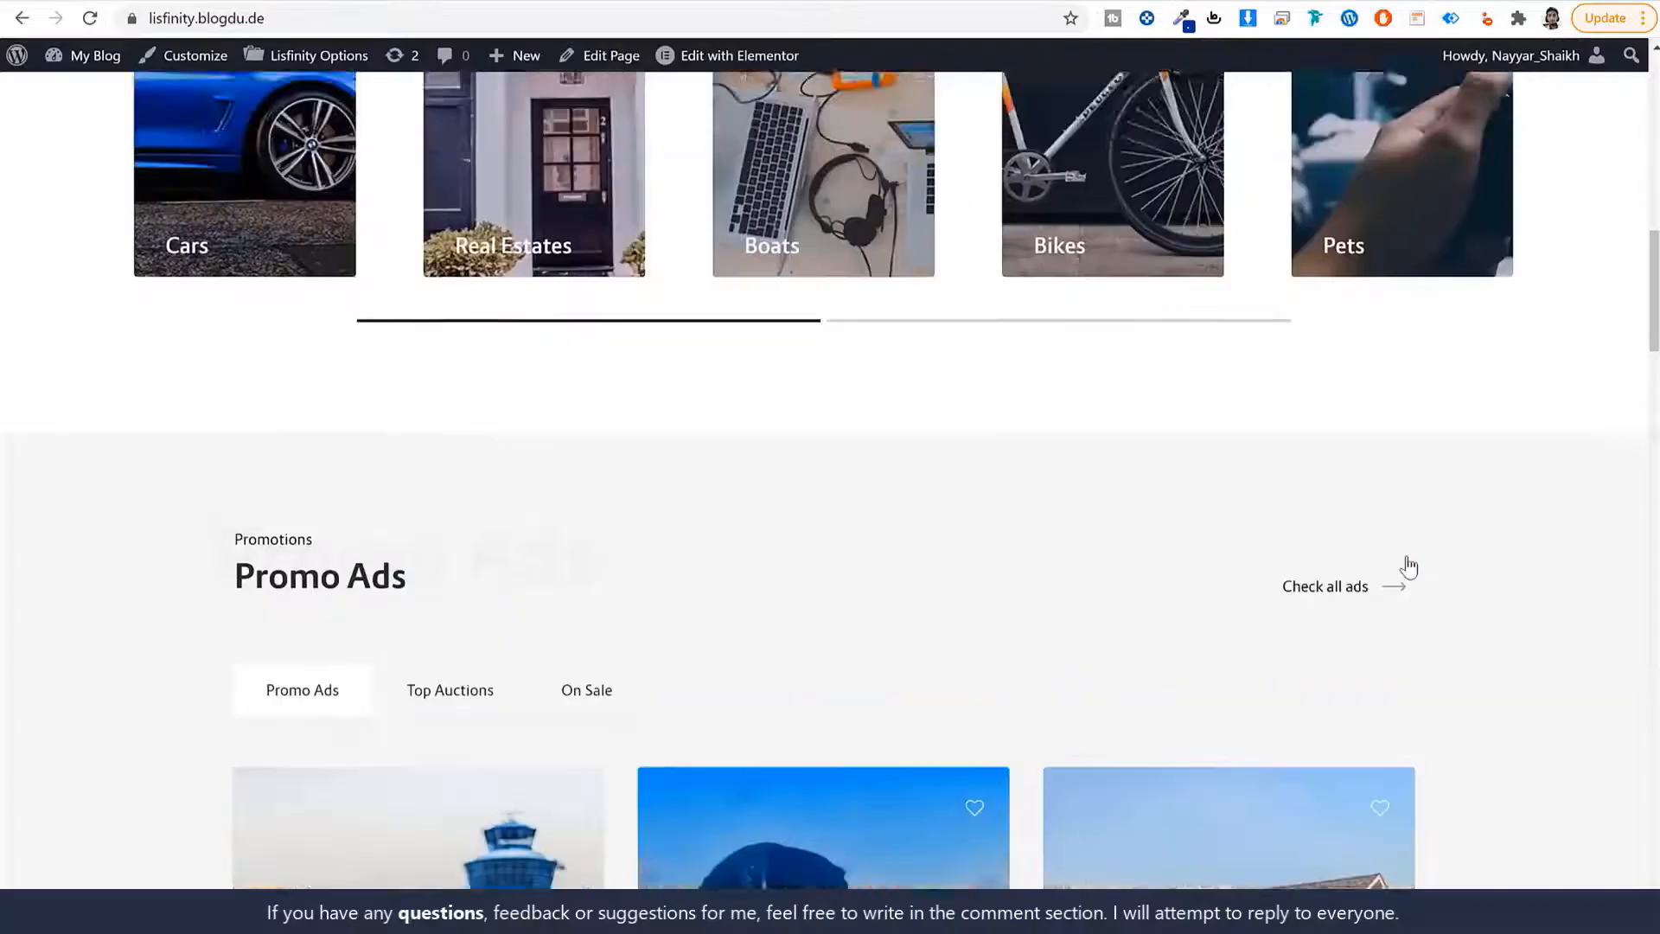
scroll(1409, 567, up, 10)
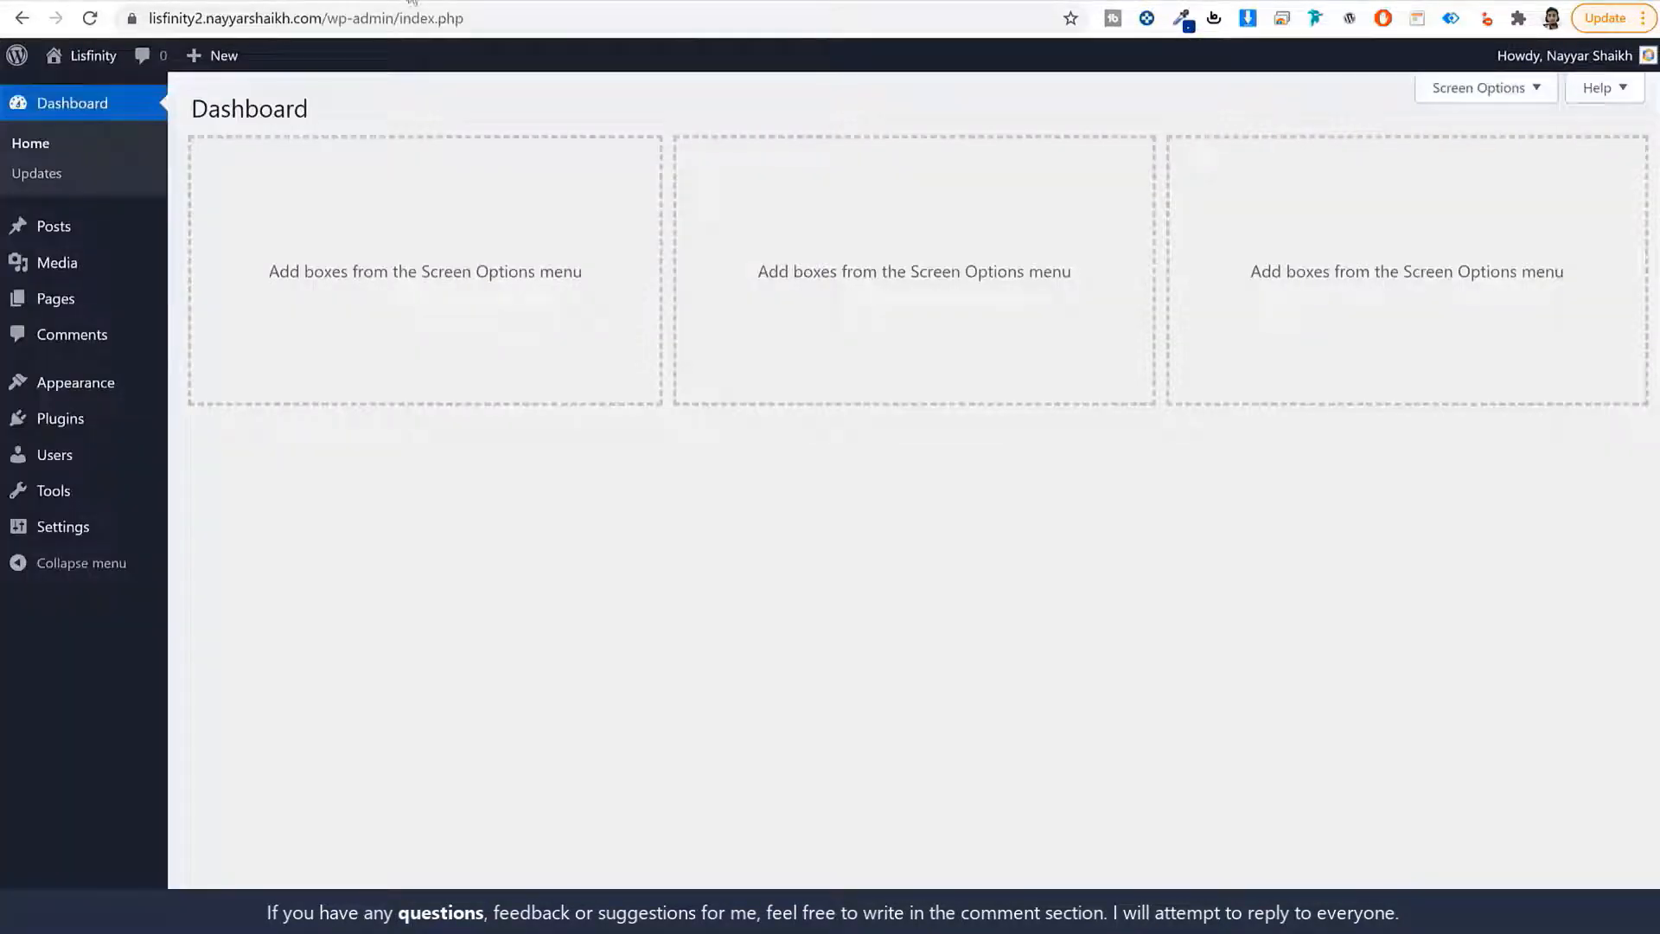
Open the w3qna.com/fy Lisfinity page and review its $59 price, future updates and 6 months support.
key(ctrl+t)
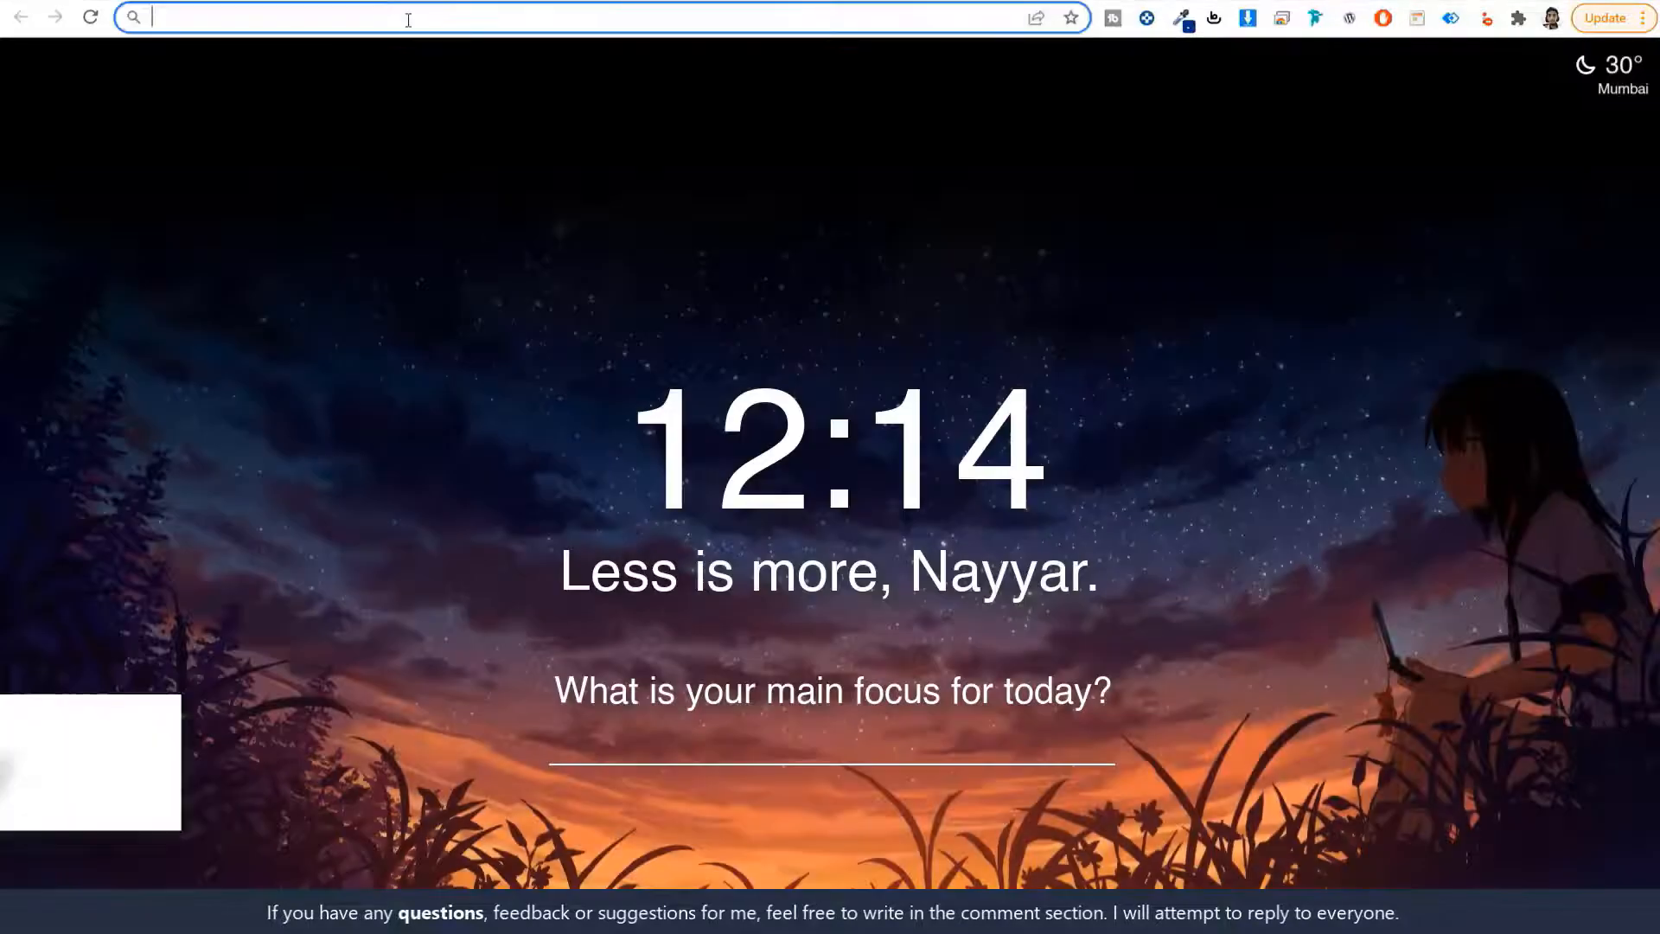
text(w3qna.com/fy)
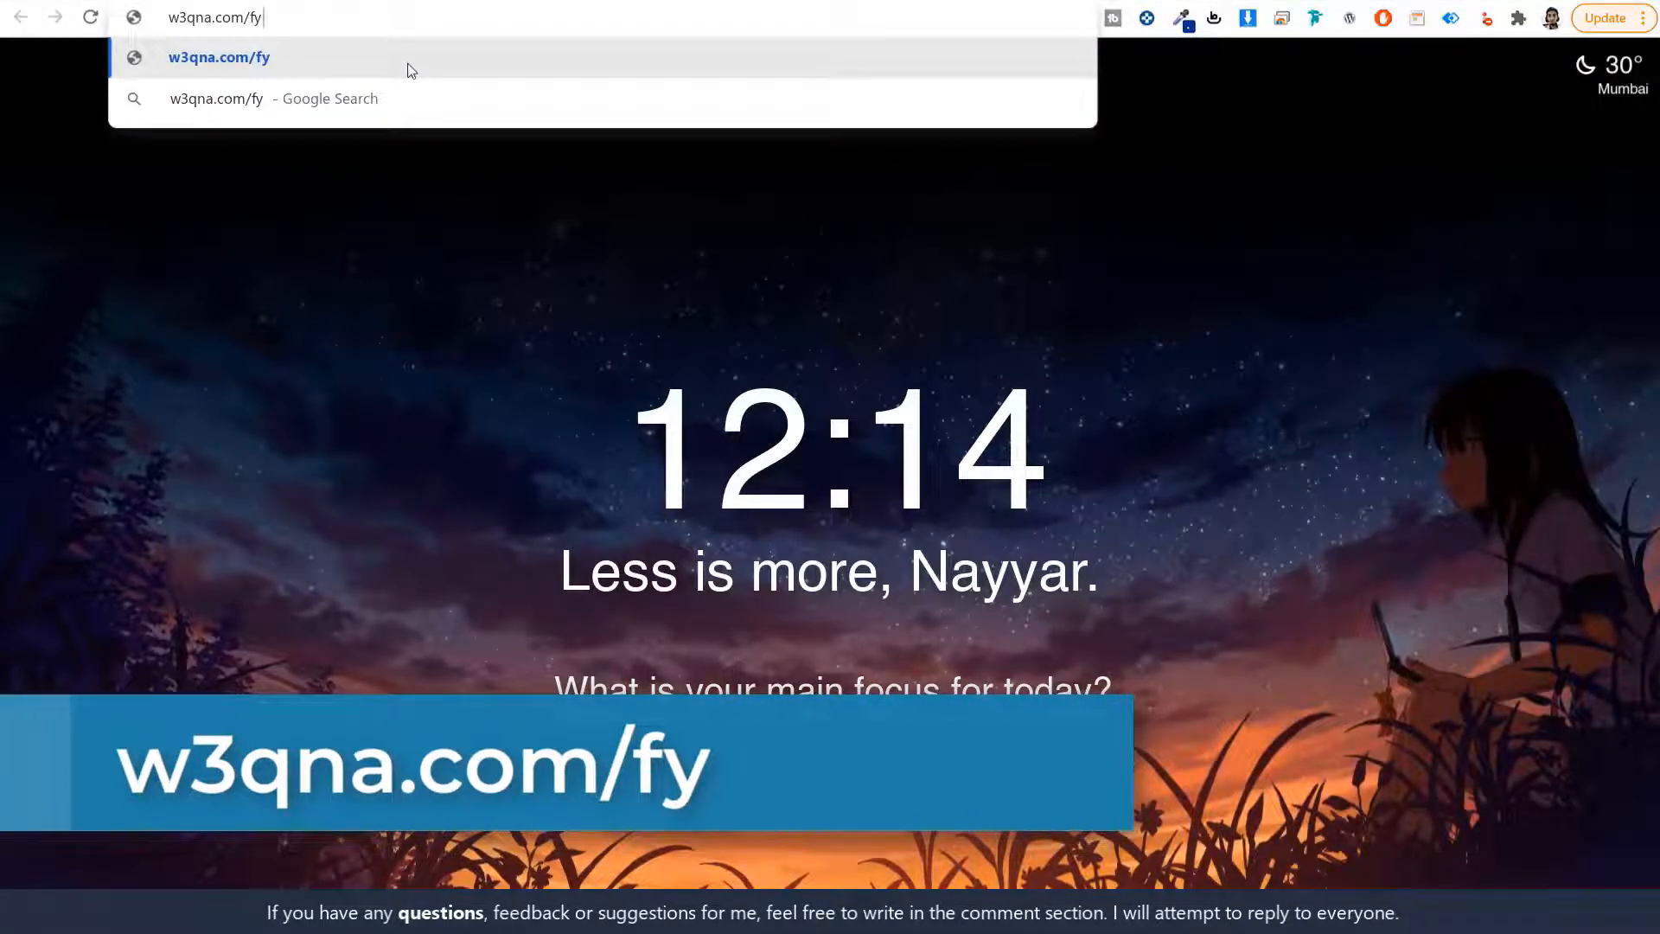
key(Return)
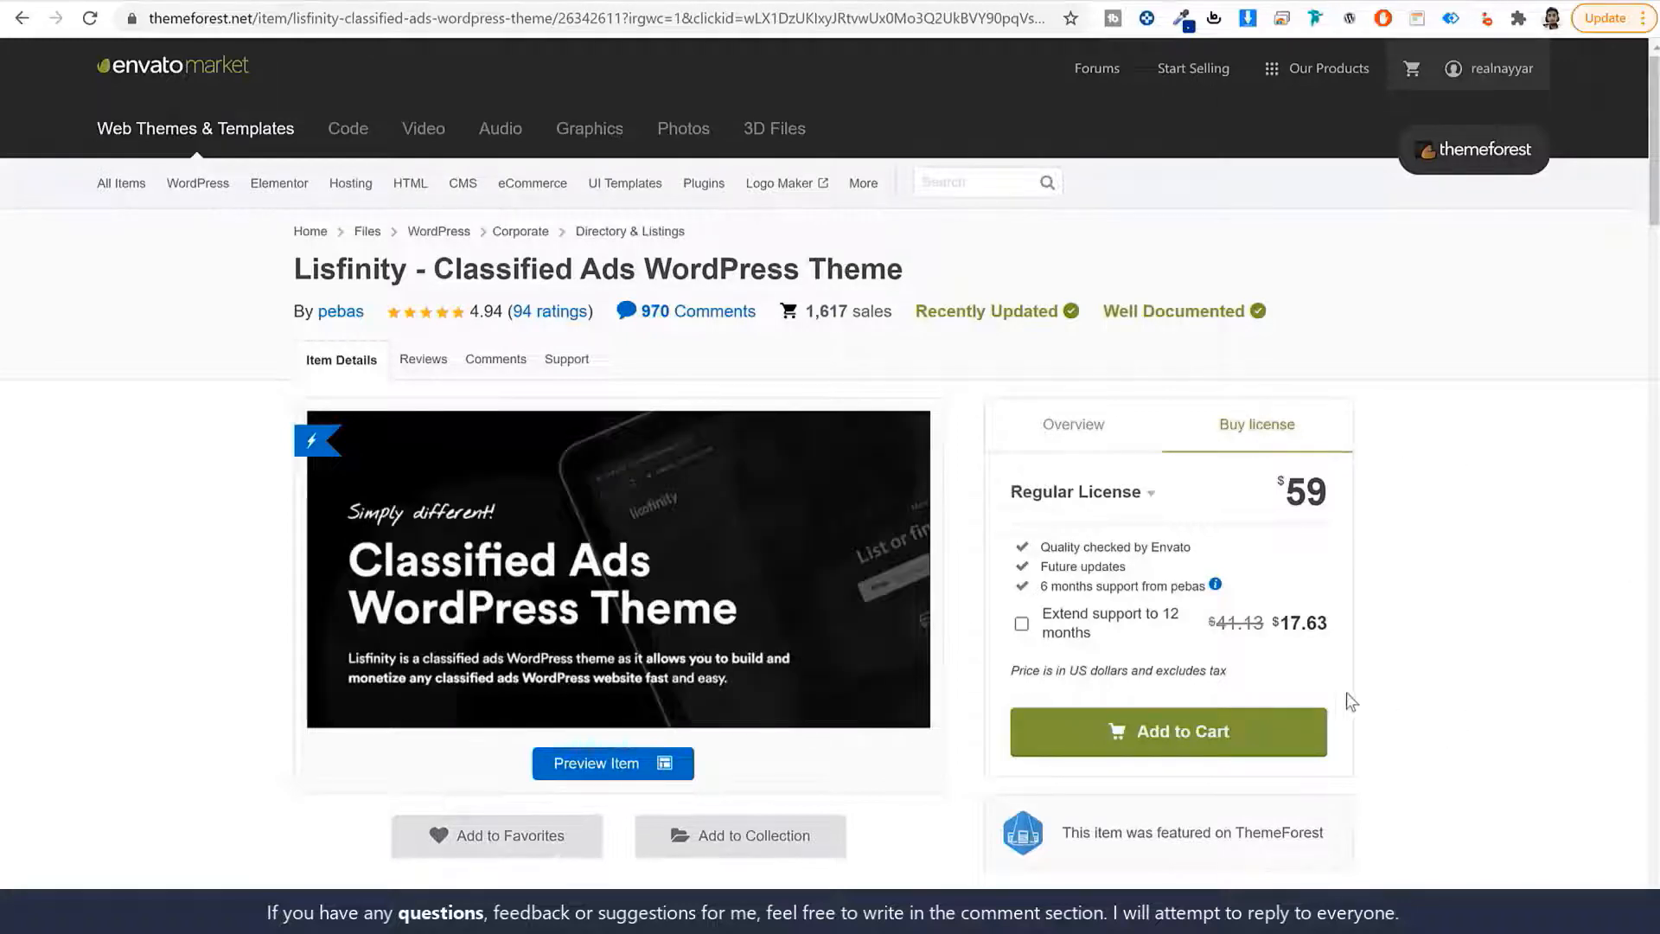
drag(1280, 486, 1340, 495)
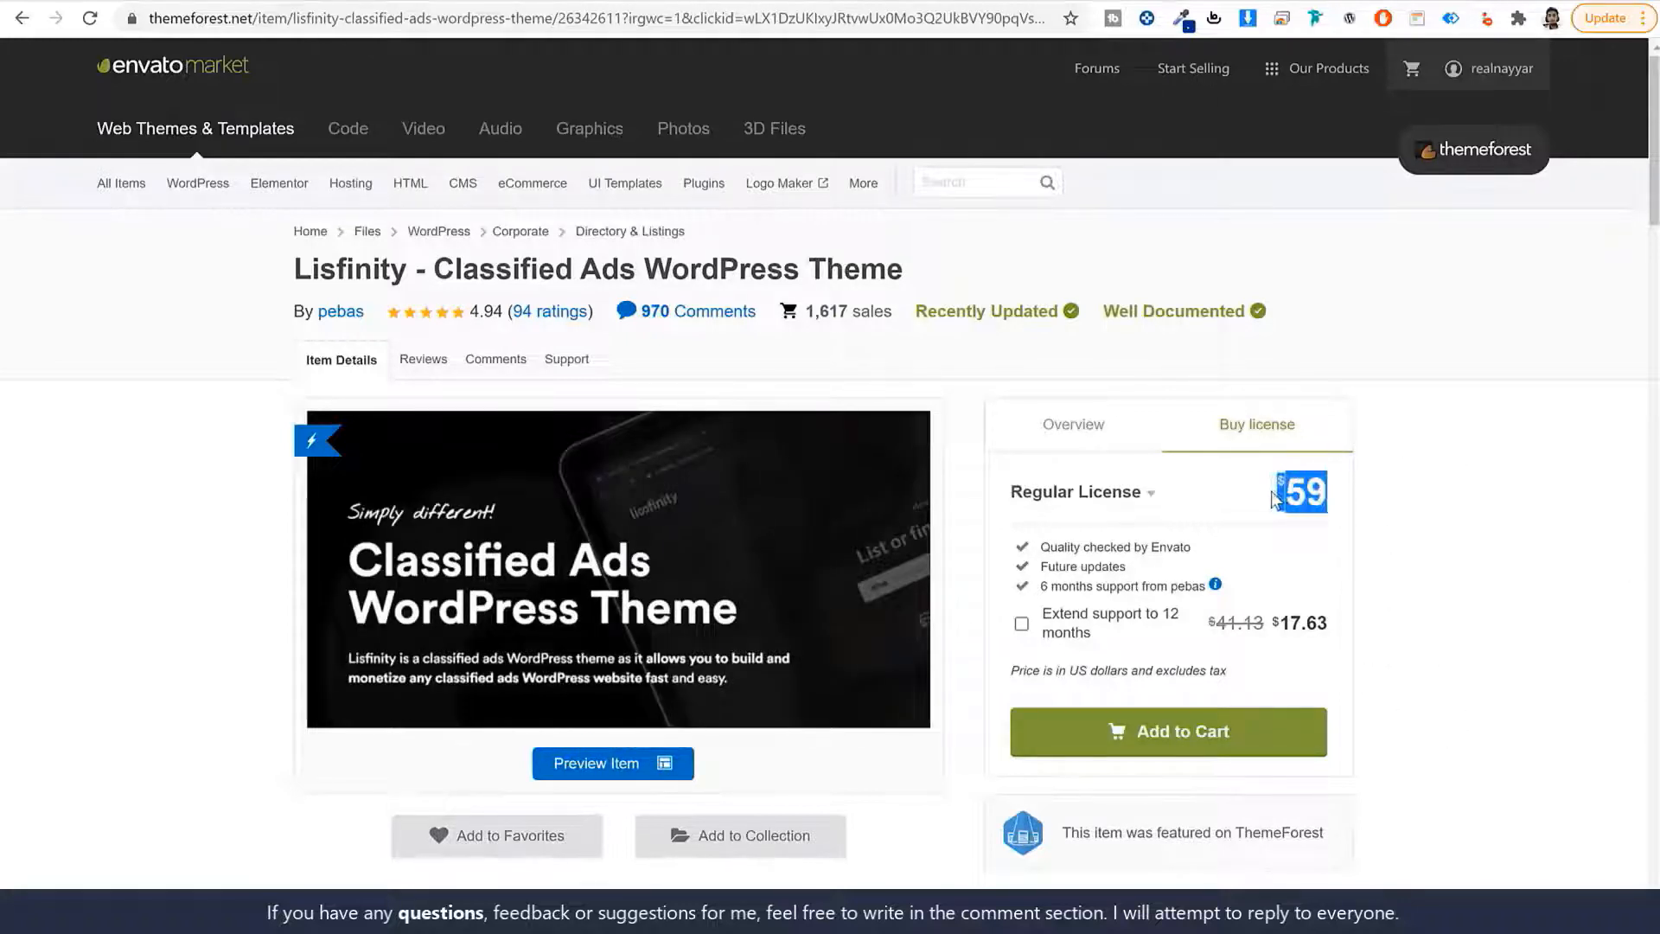
click(1377, 494)
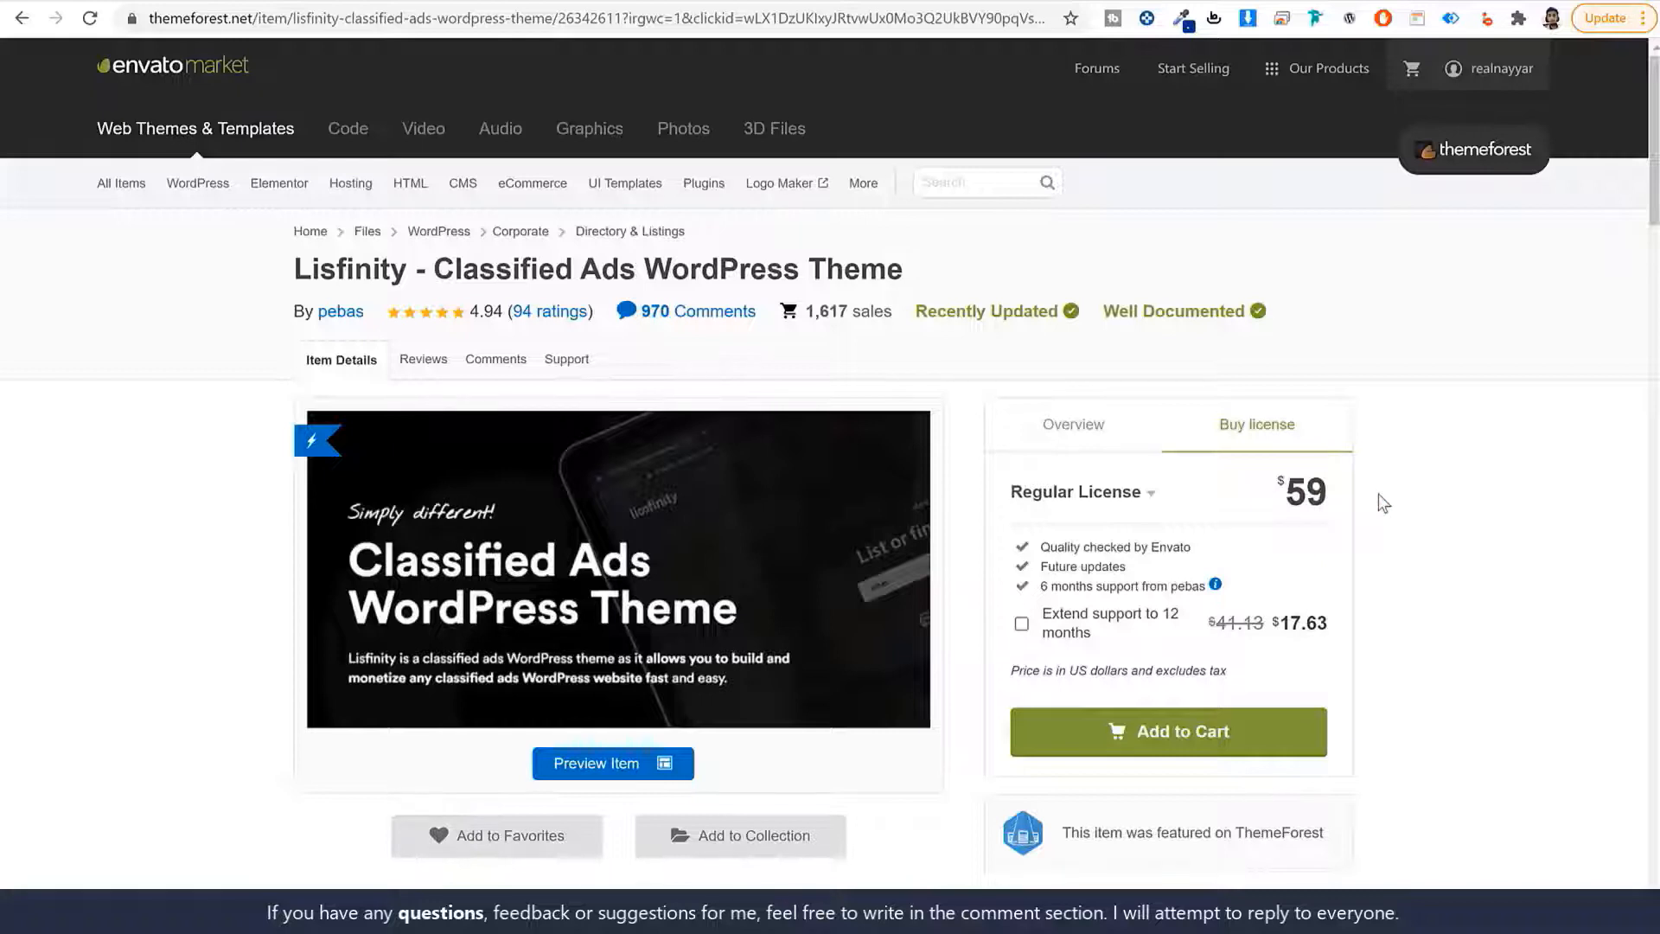
drag(1275, 489, 1444, 475)
click(1443, 477)
drag(1128, 568, 1035, 568)
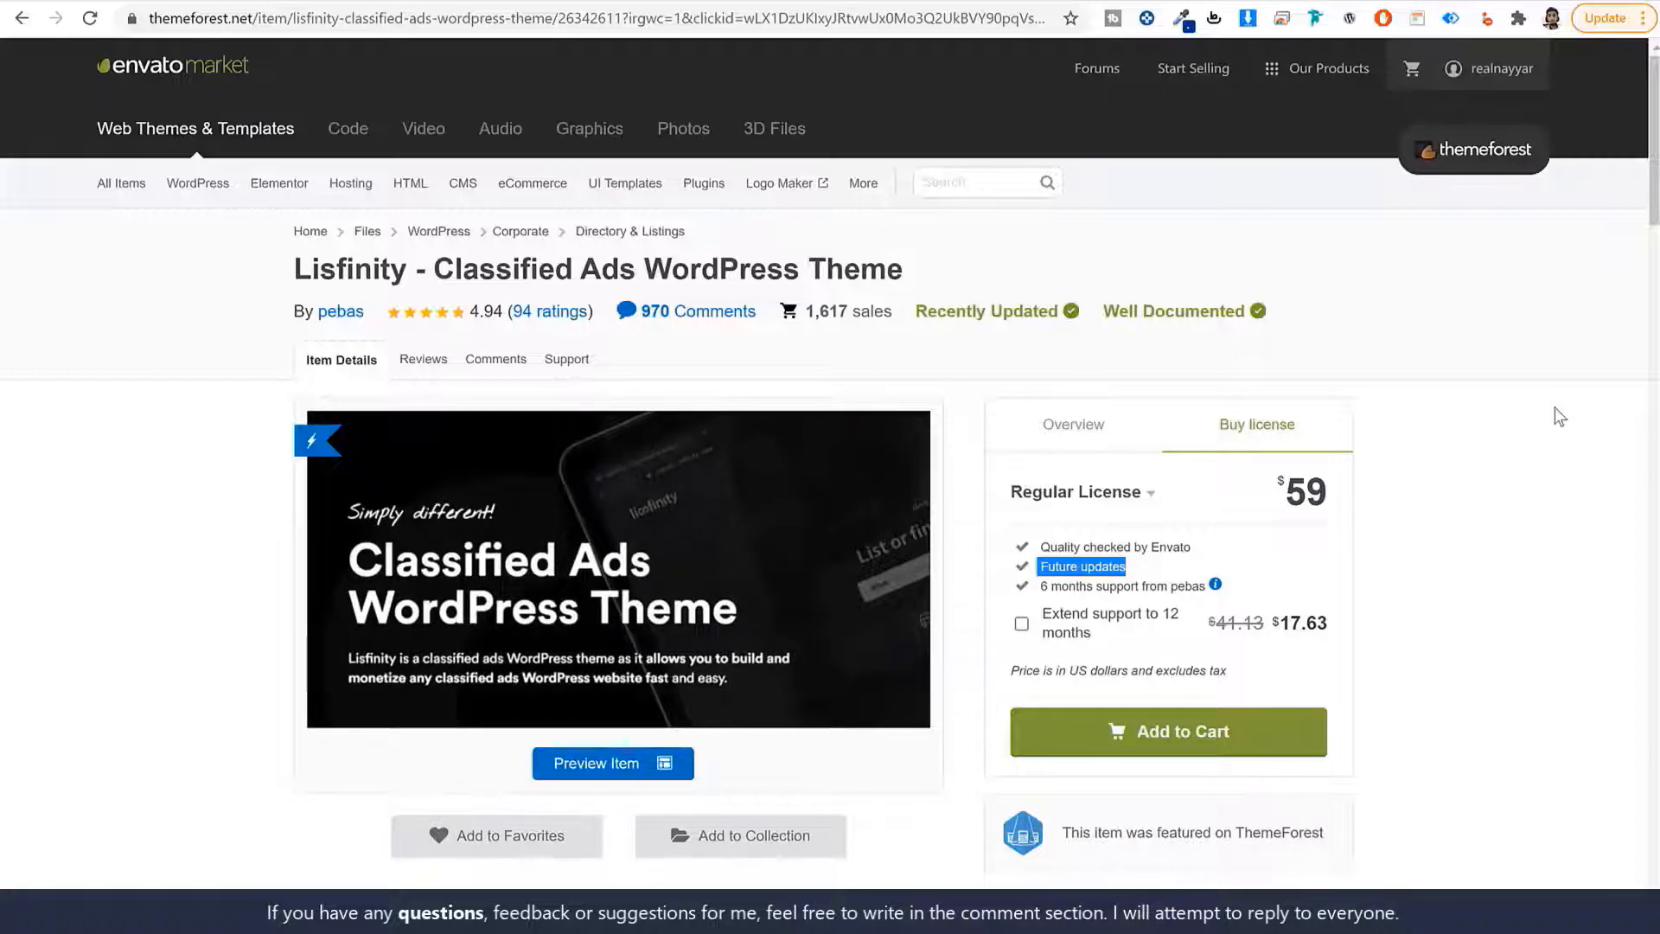
click(1118, 585)
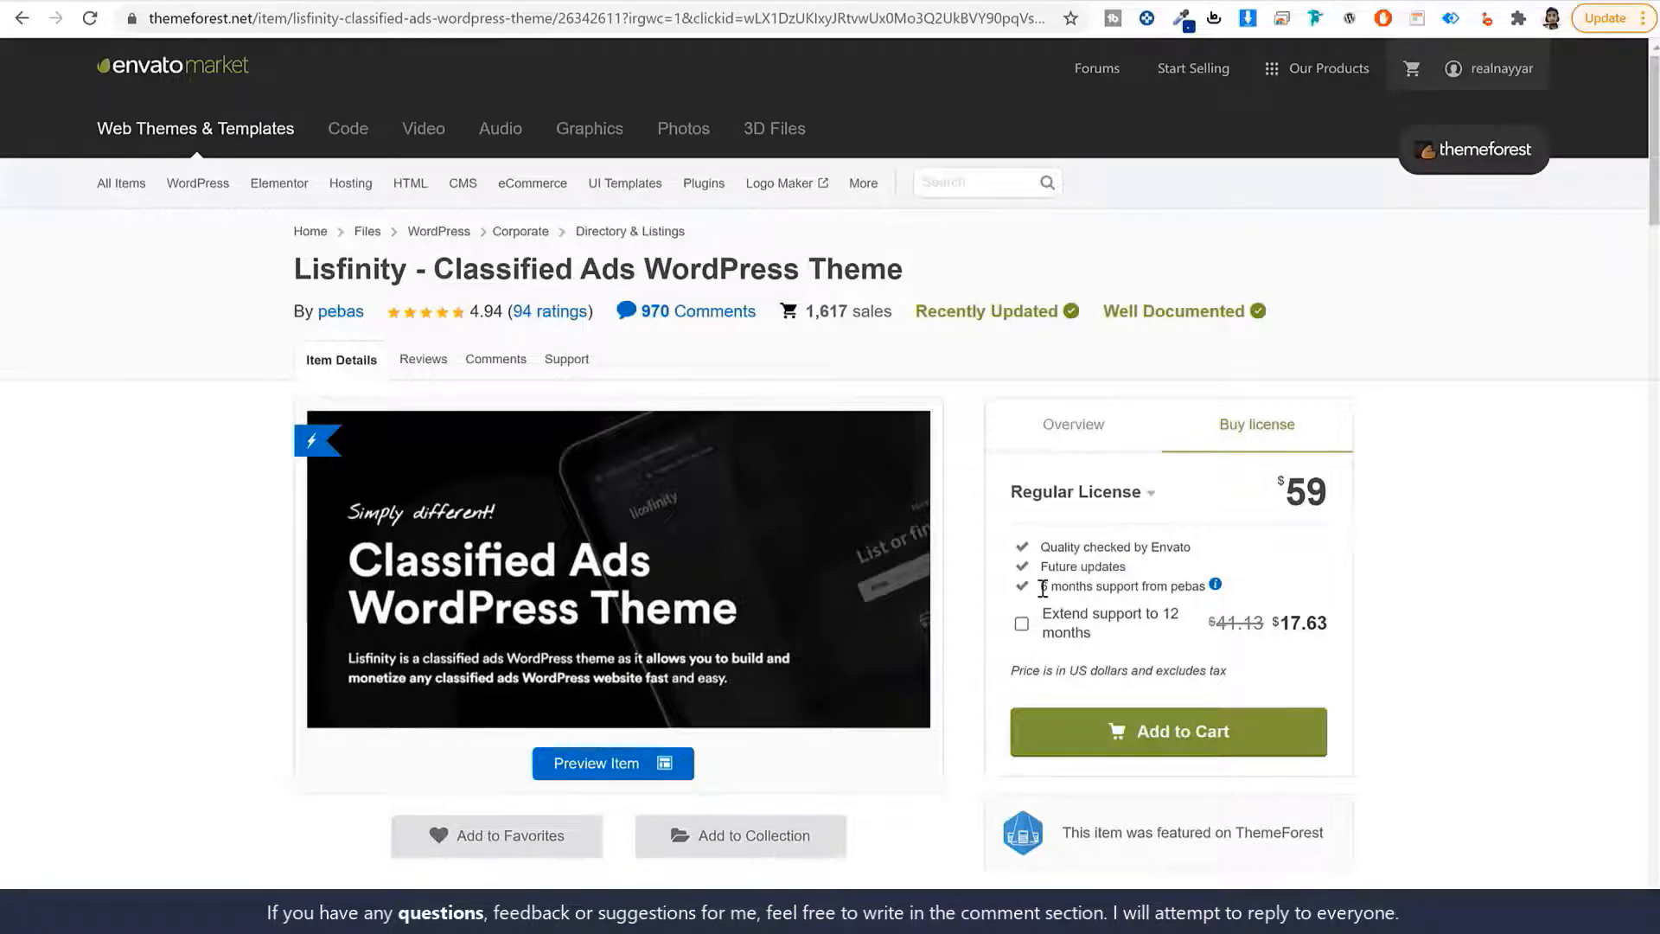
drag(1043, 588, 1199, 587)
click(1481, 580)
From ThemeForest Downloads, download Lisfinity's installable WordPress file only.
mouse_move(1486, 67)
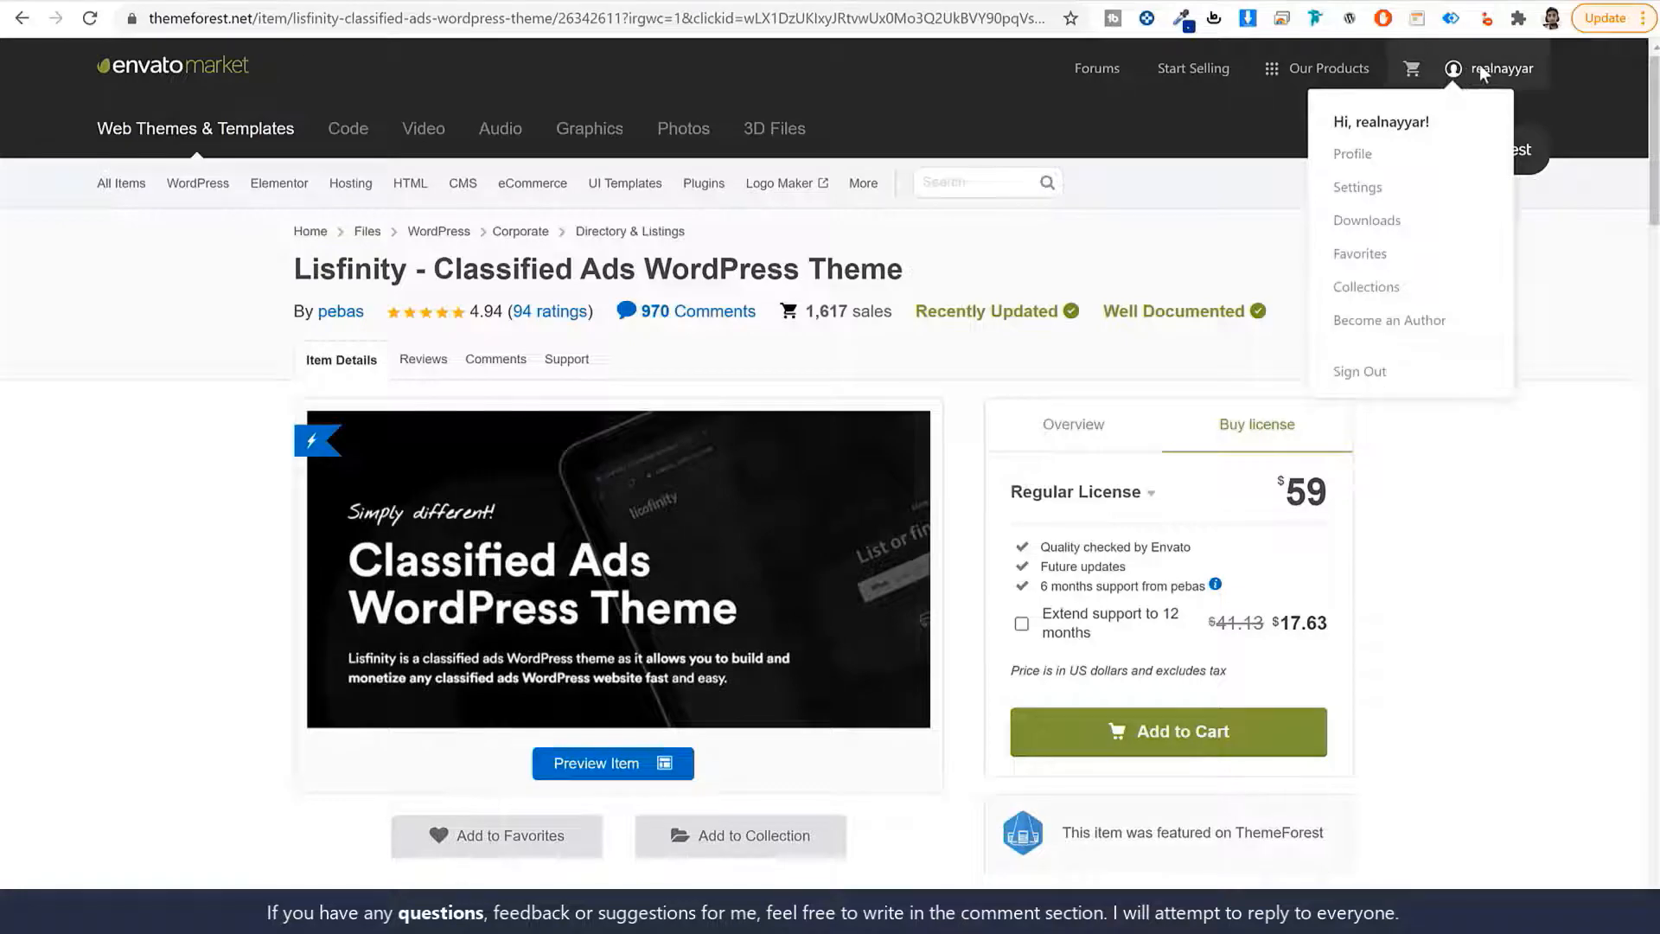
click(1393, 227)
scroll(1452, 460, down, 5)
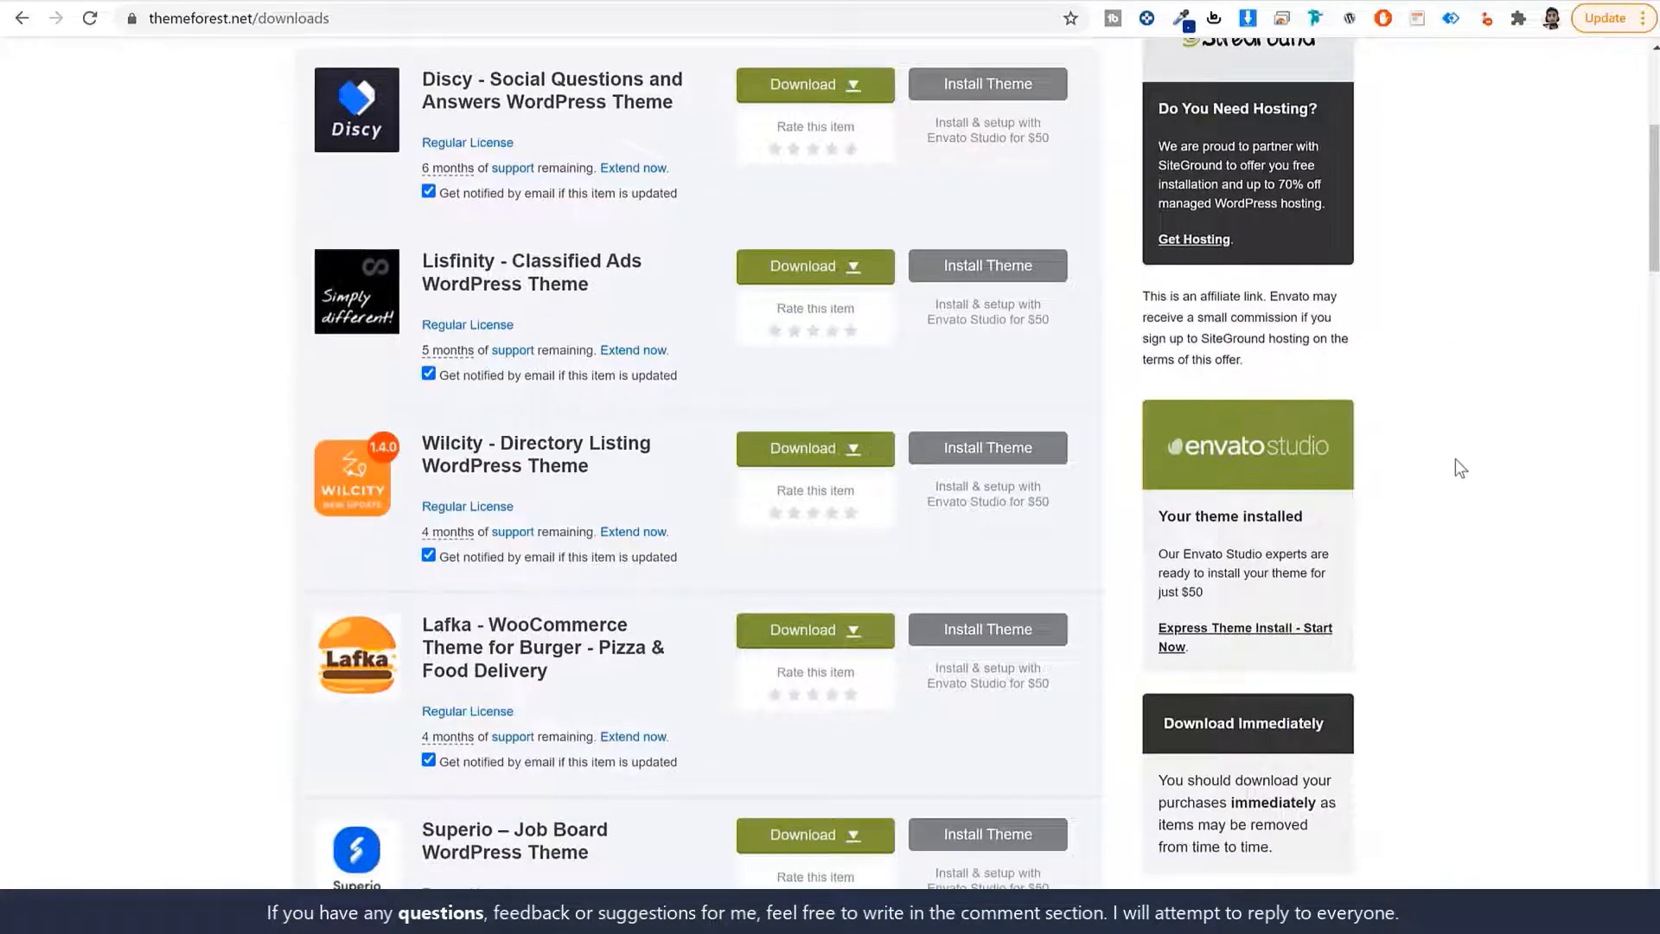
scroll(1470, 458, down, 1)
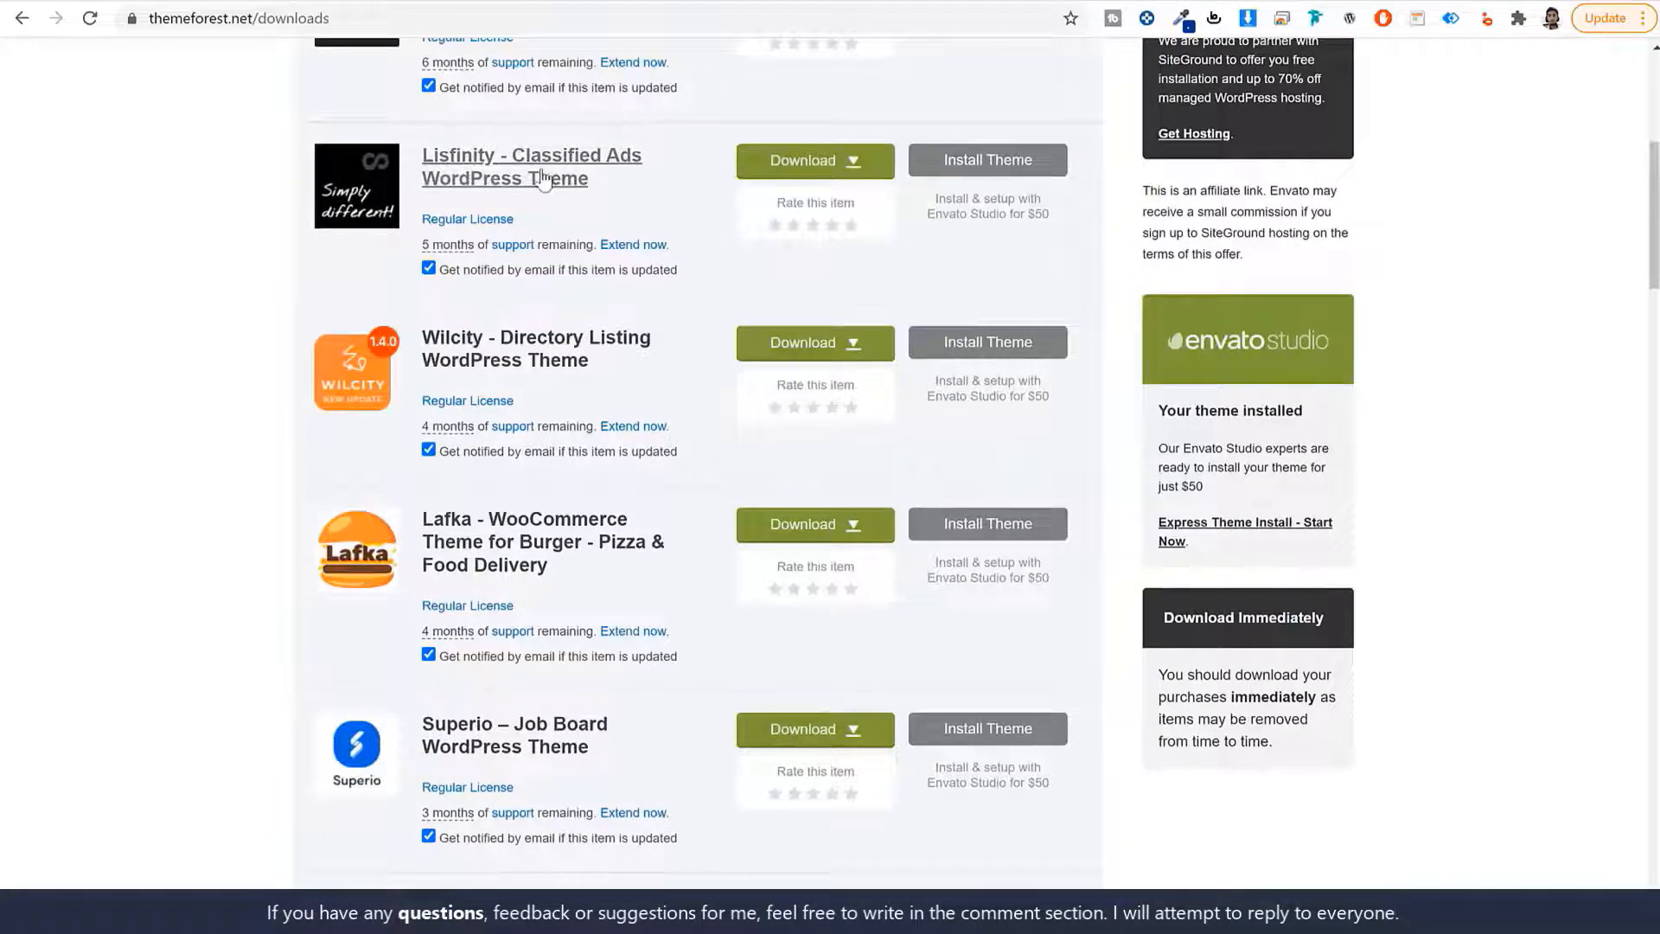
click(777, 172)
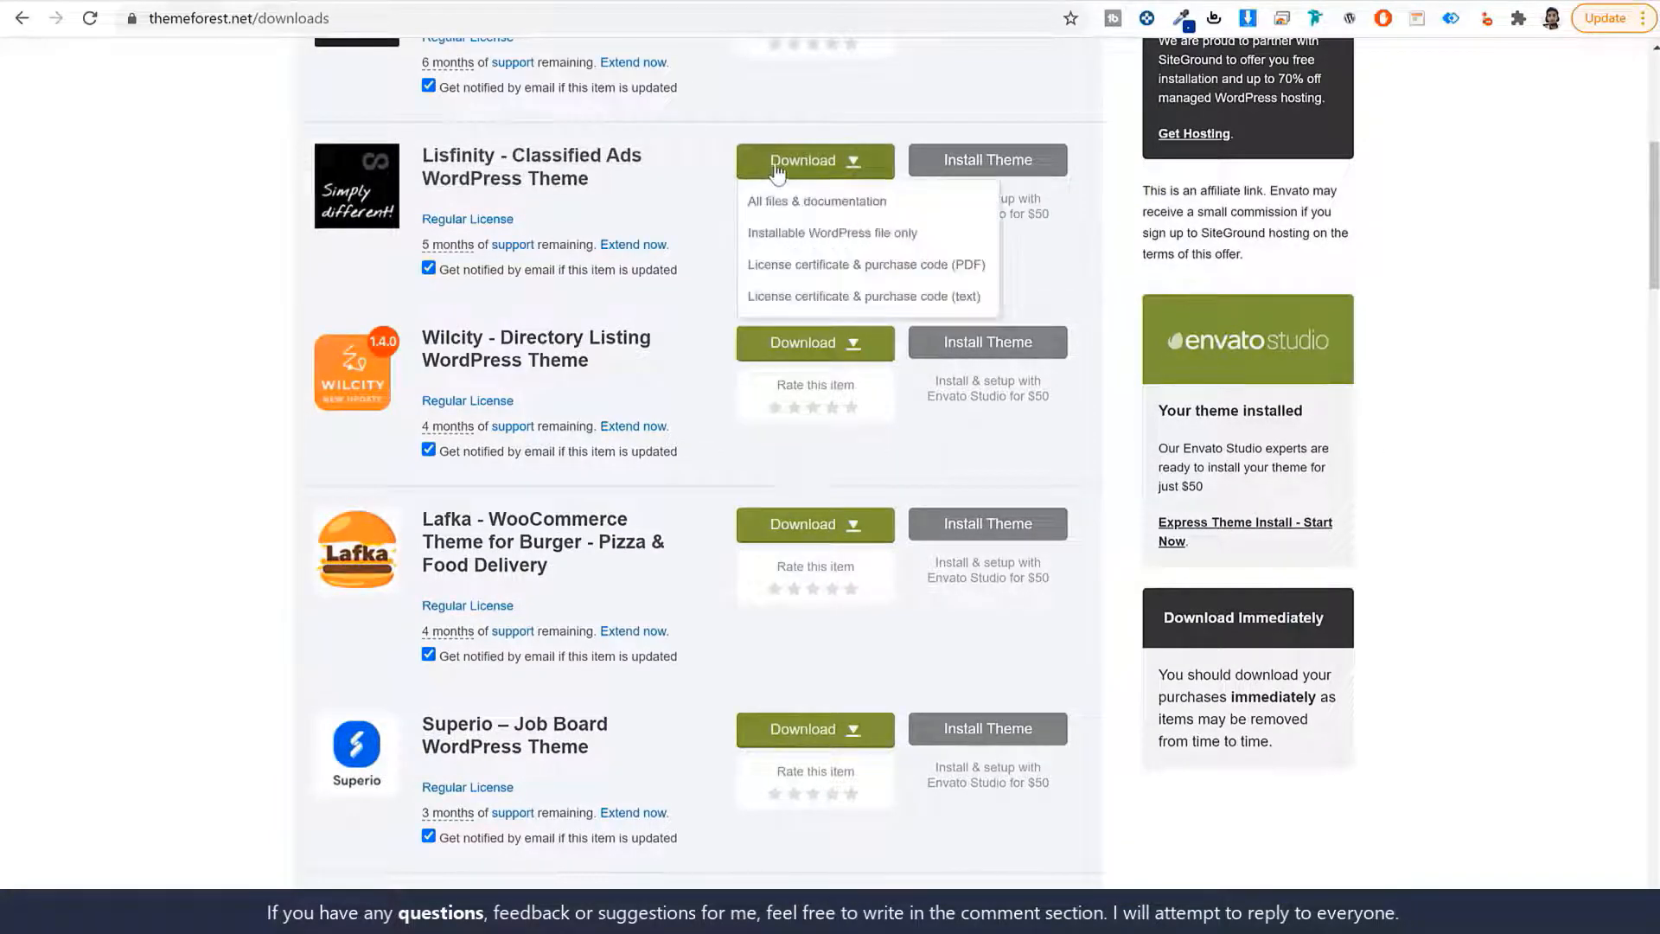
click(821, 245)
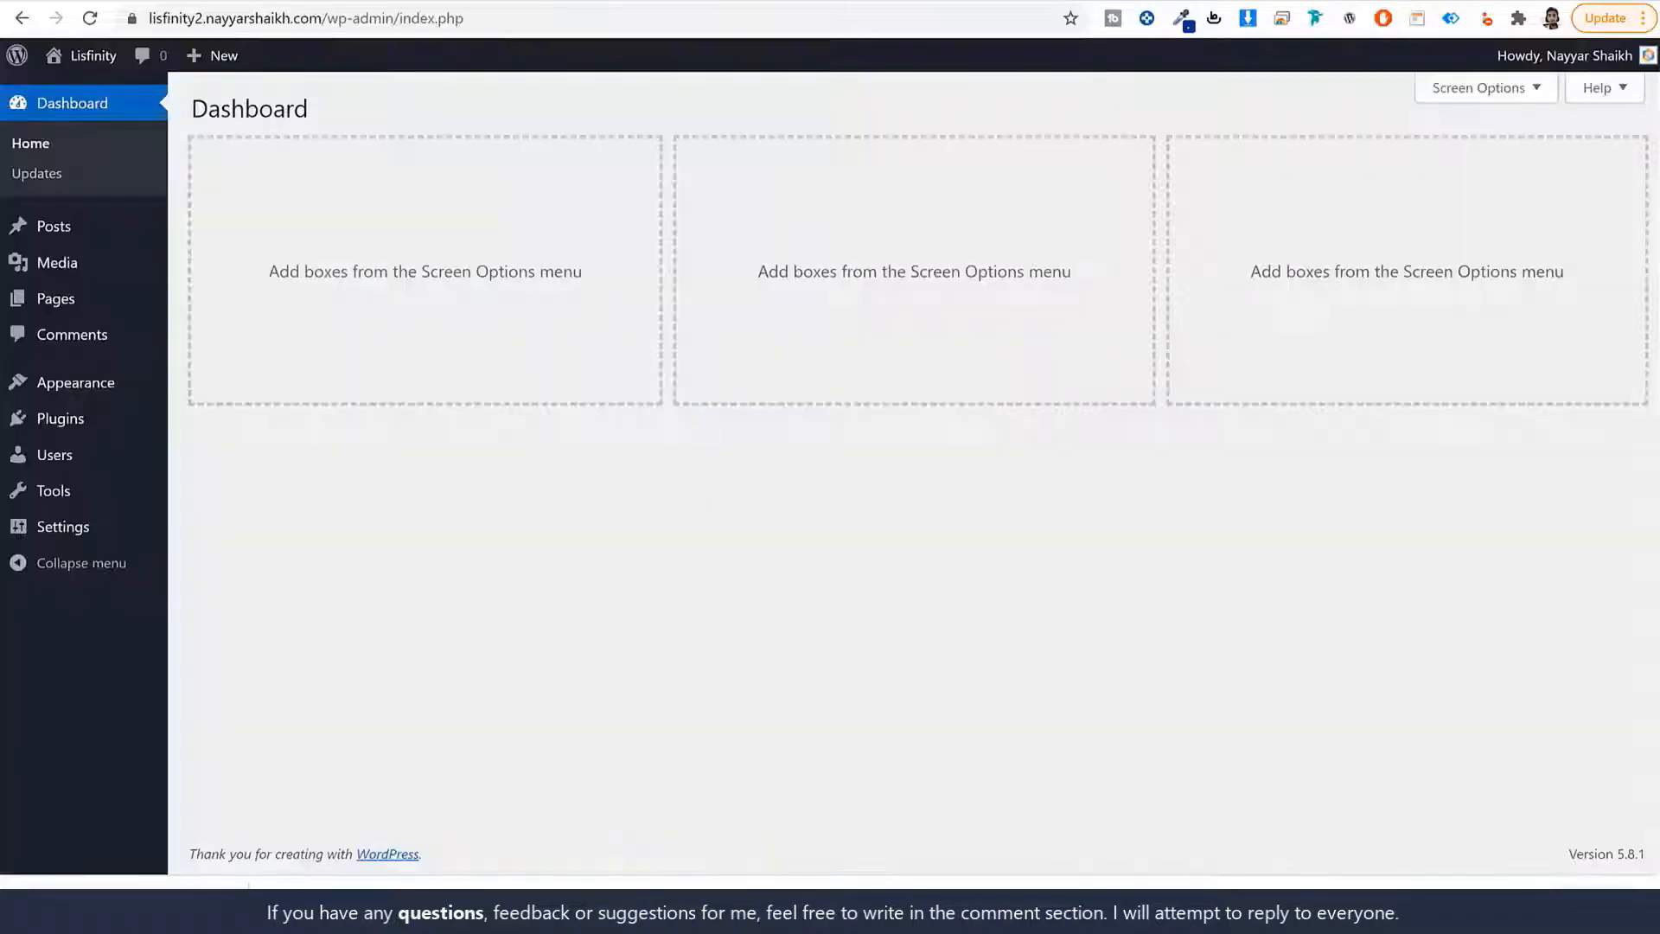
Upload the downloaded Lisfinity theme zip, install it and activate it.
click(122, 383)
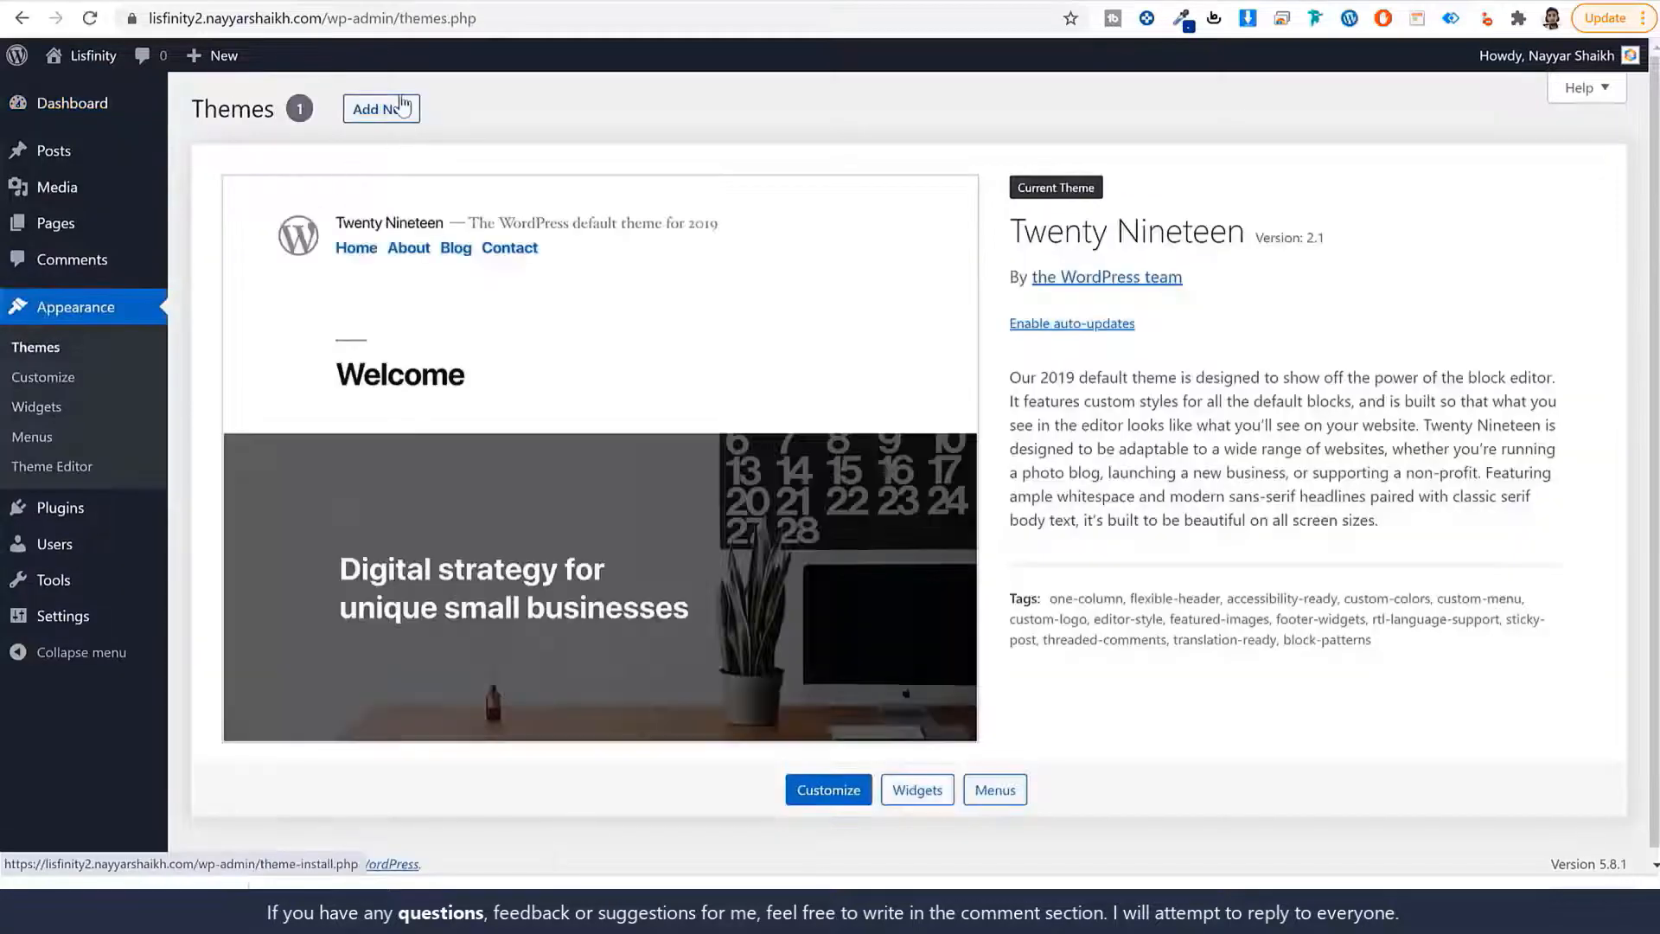
click(401, 108)
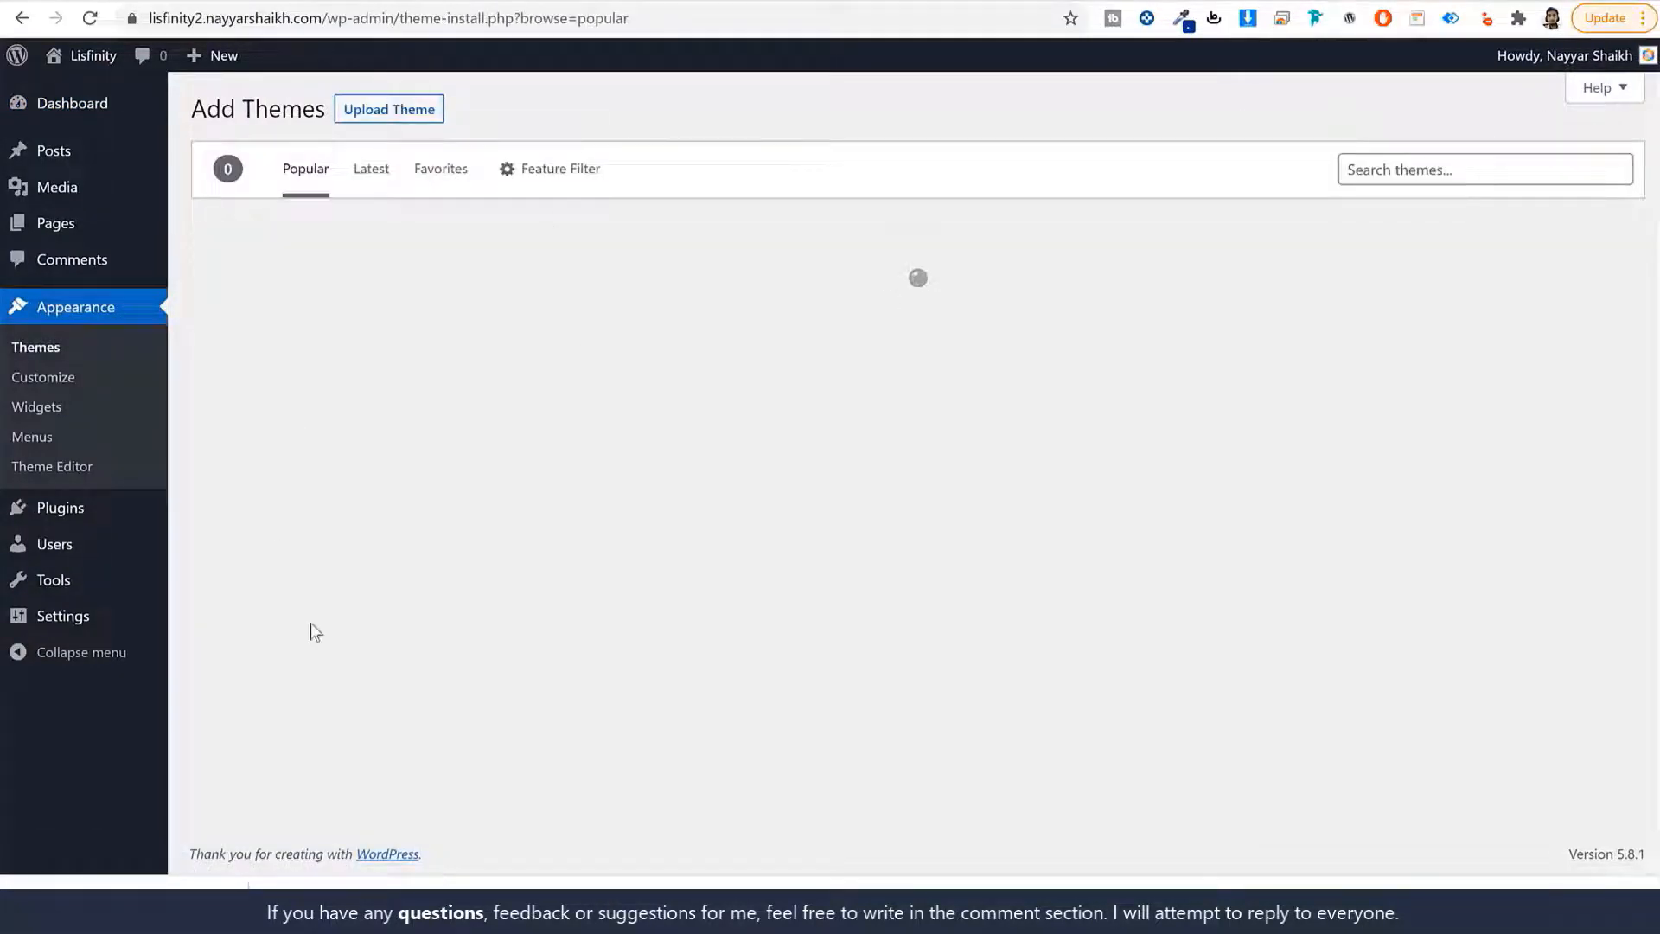
click(363, 110)
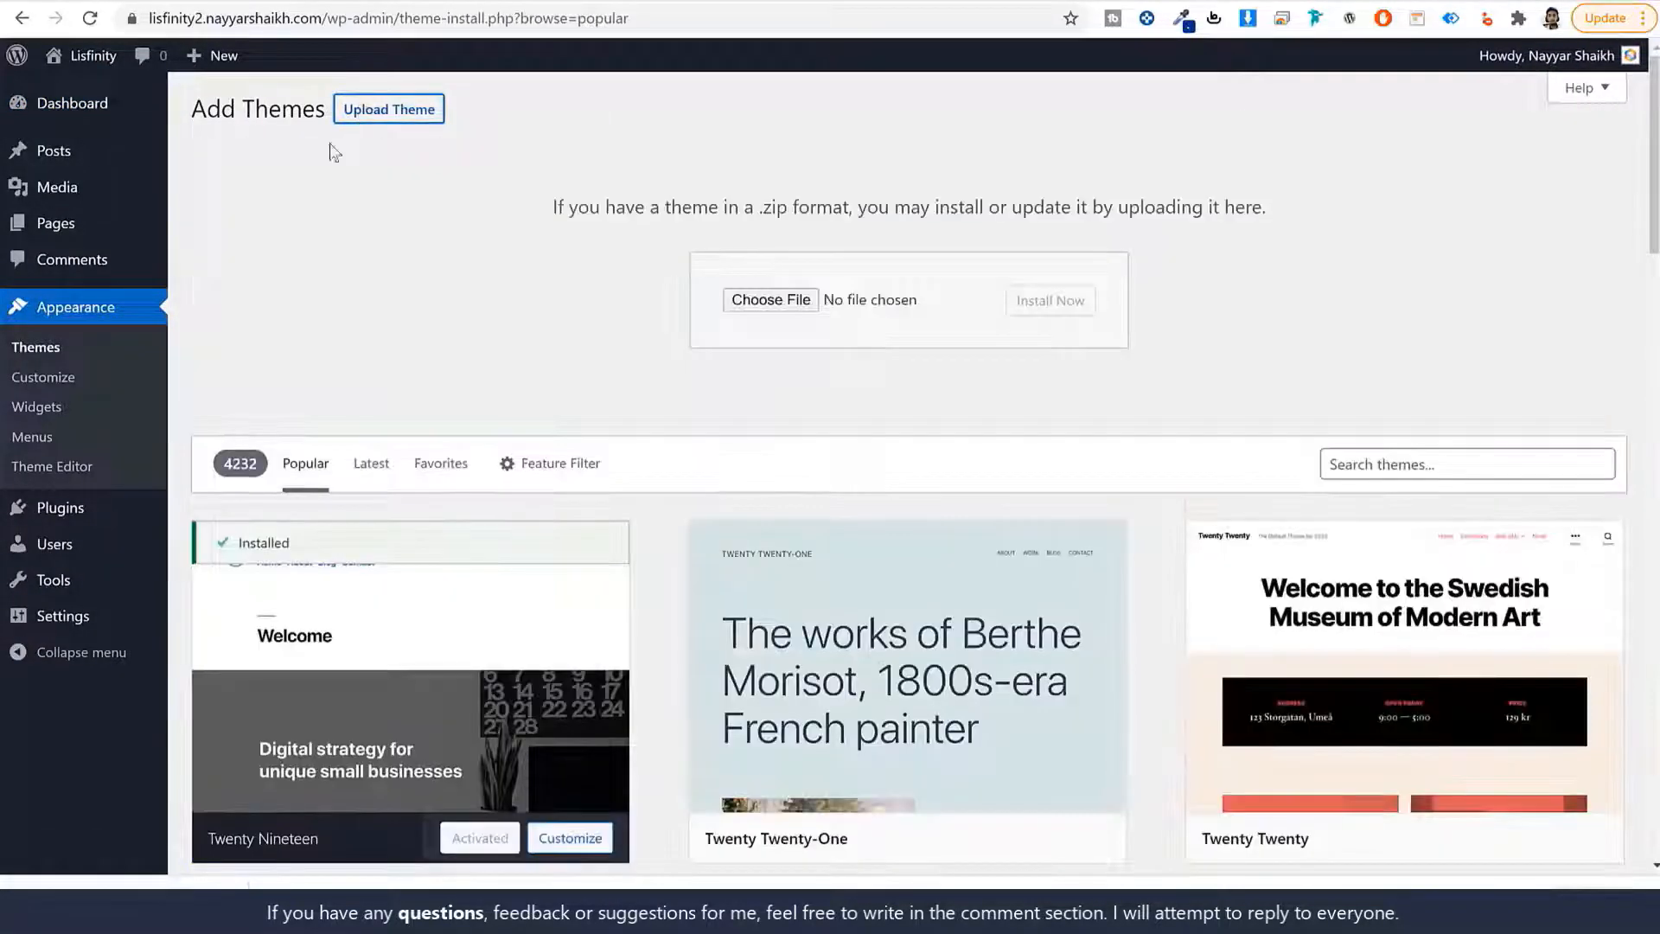
click(755, 301)
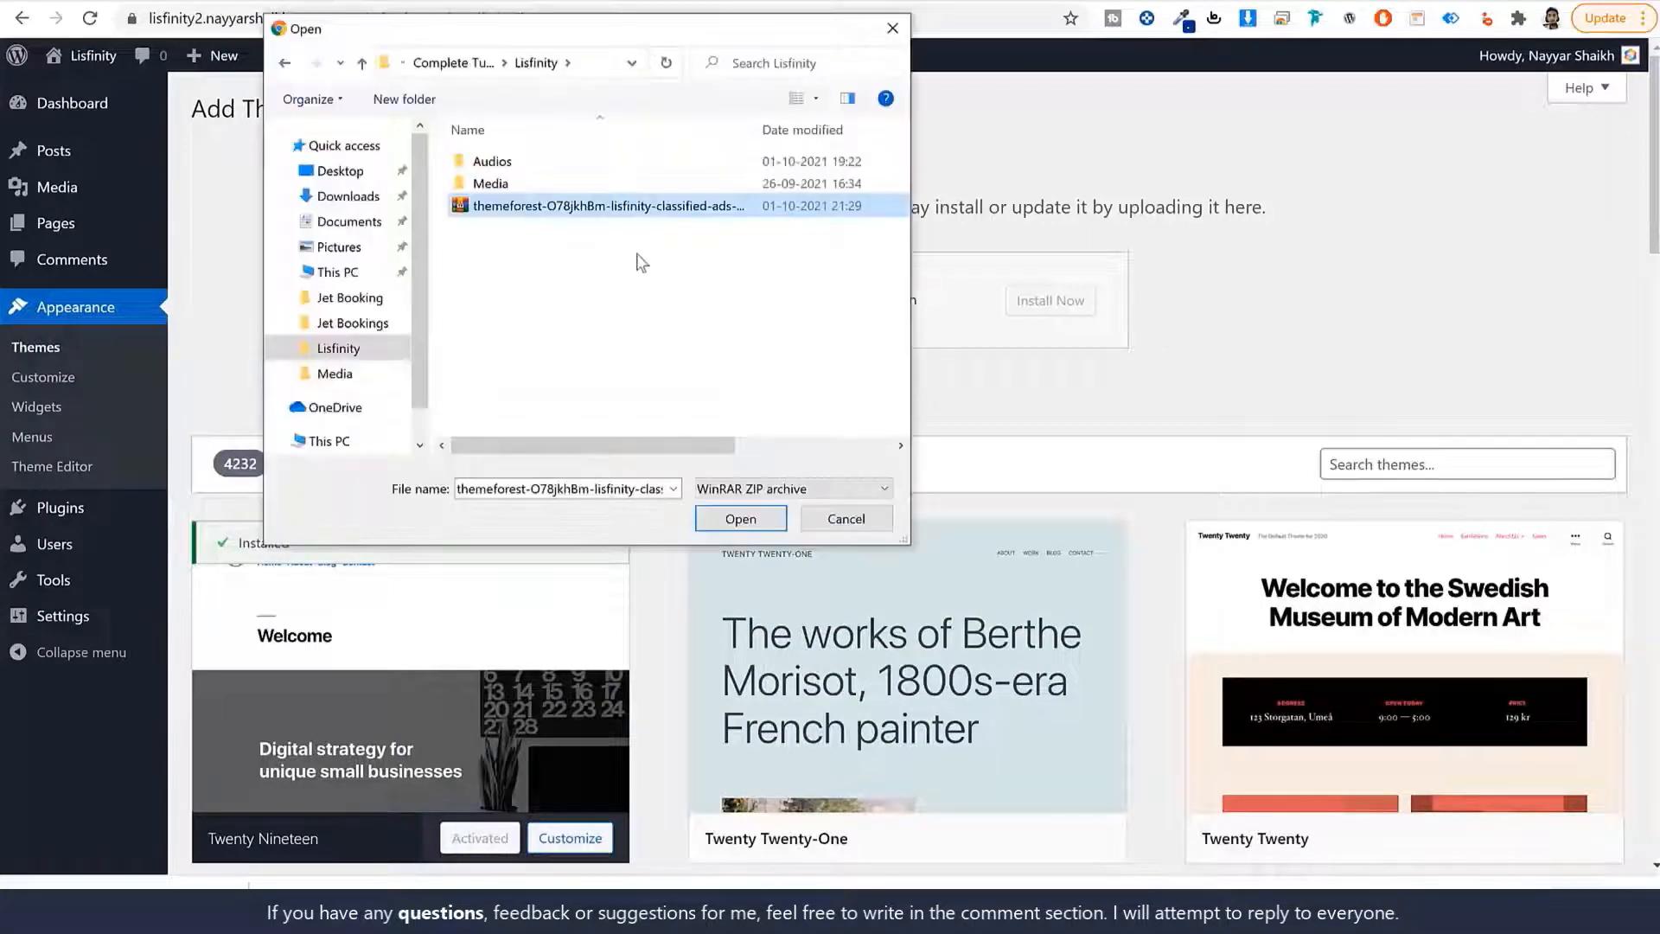
click(735, 522)
click(1056, 314)
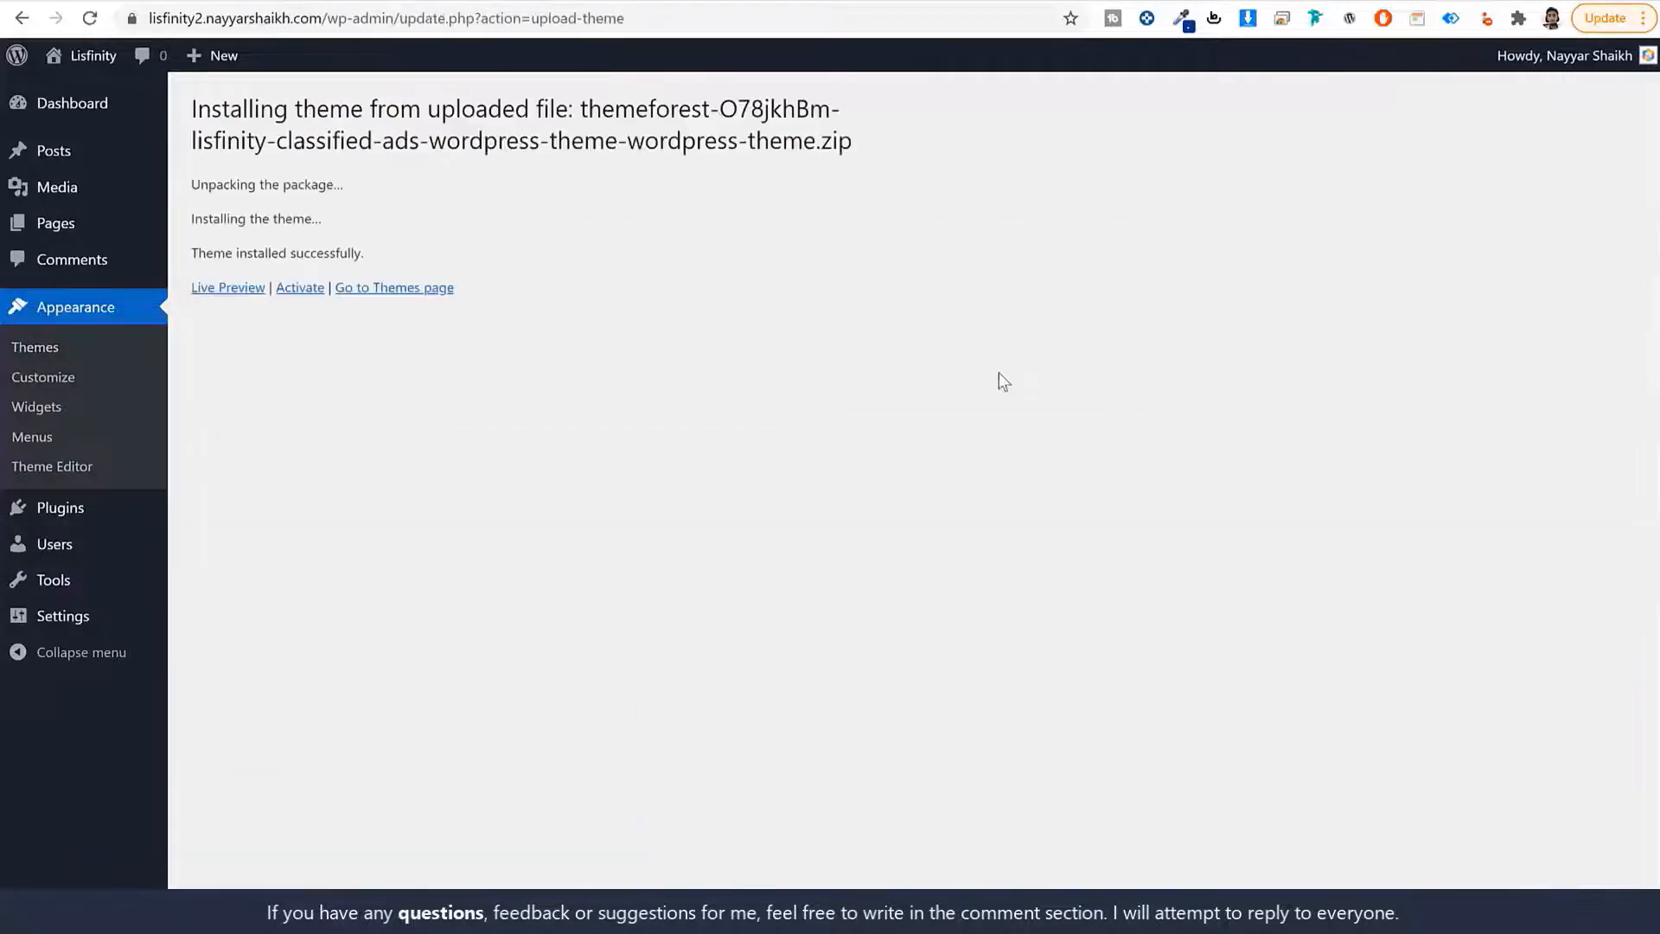
click(287, 290)
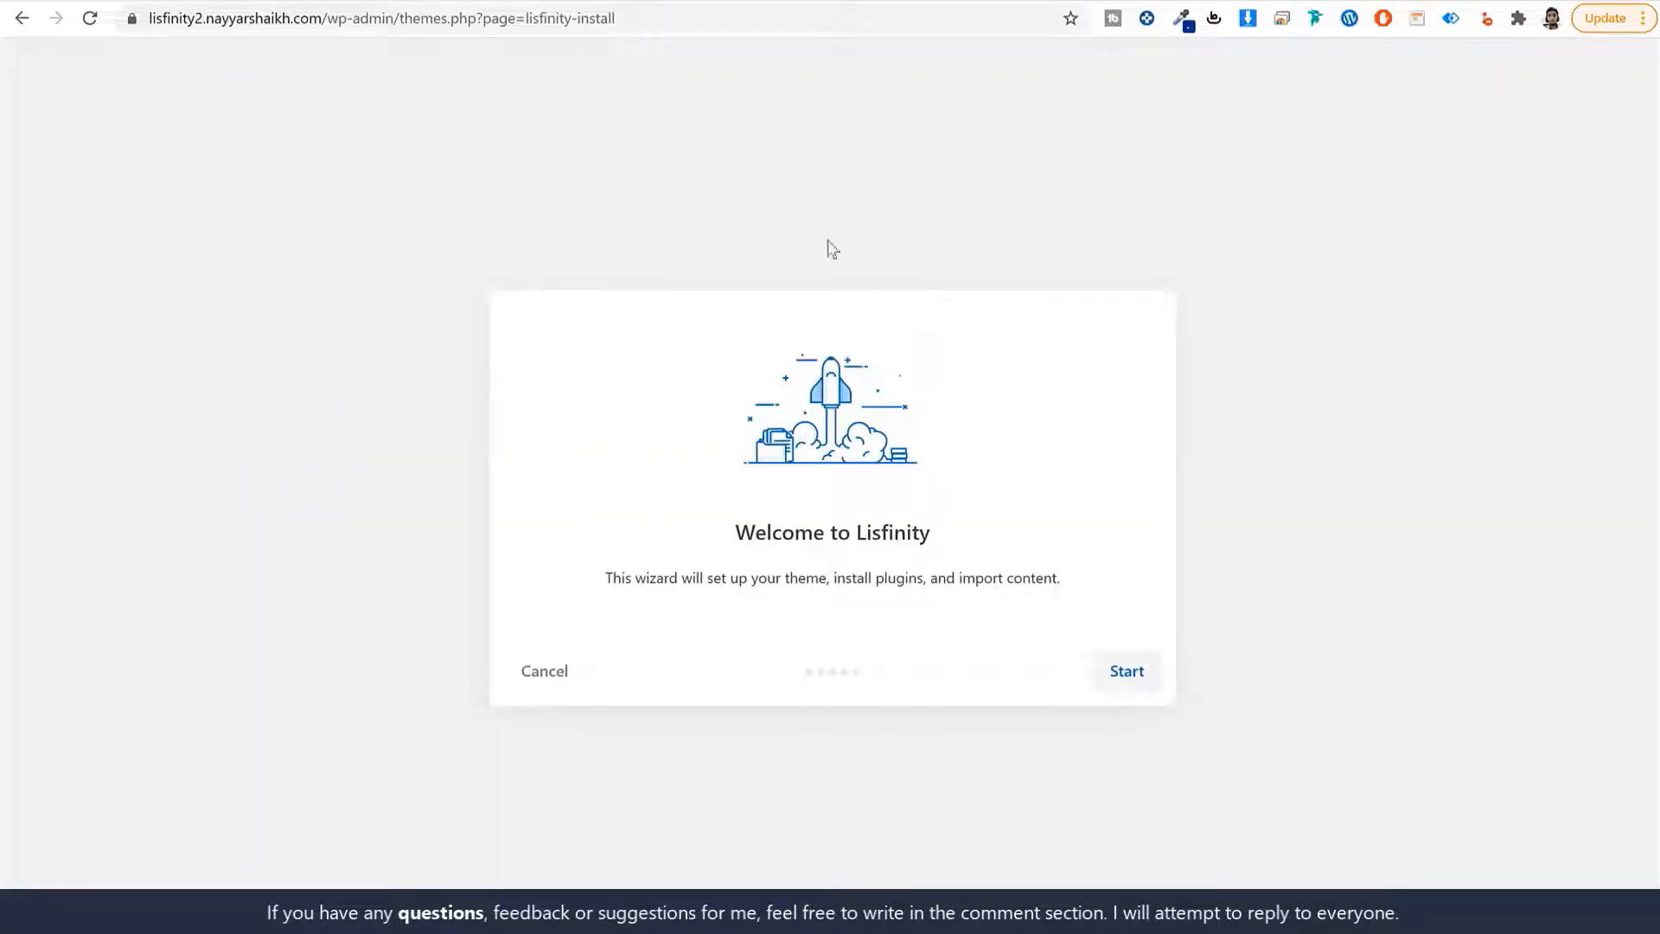
Start the wizard, pass the server requirements check and install the child theme.
click(1133, 681)
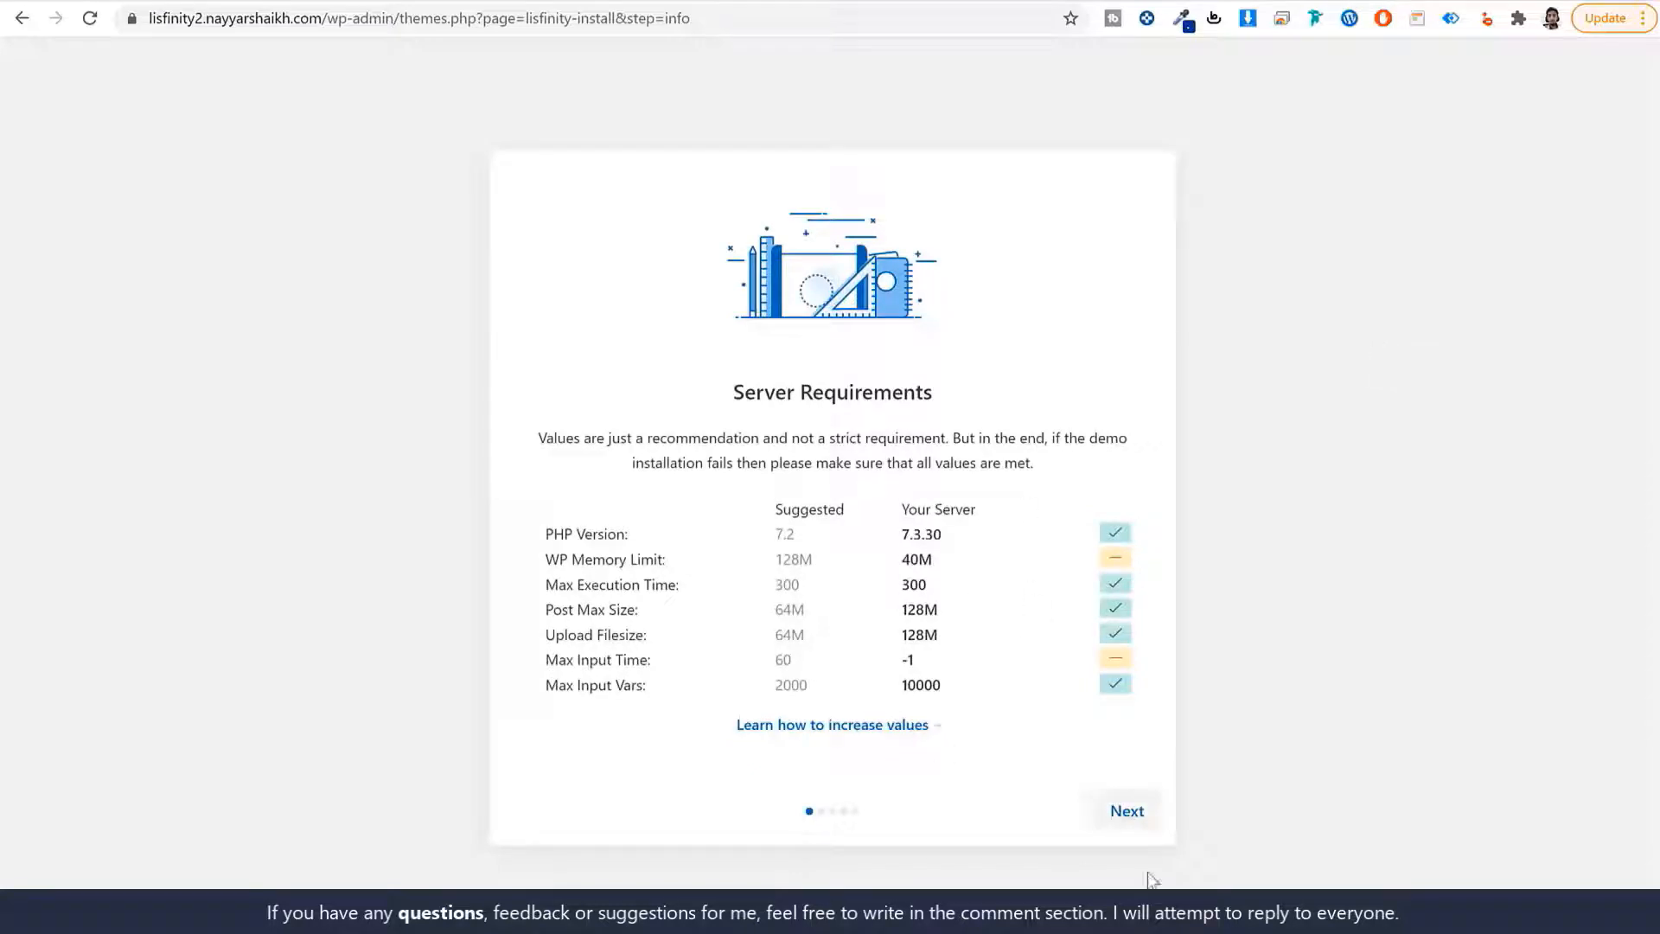
click(1133, 810)
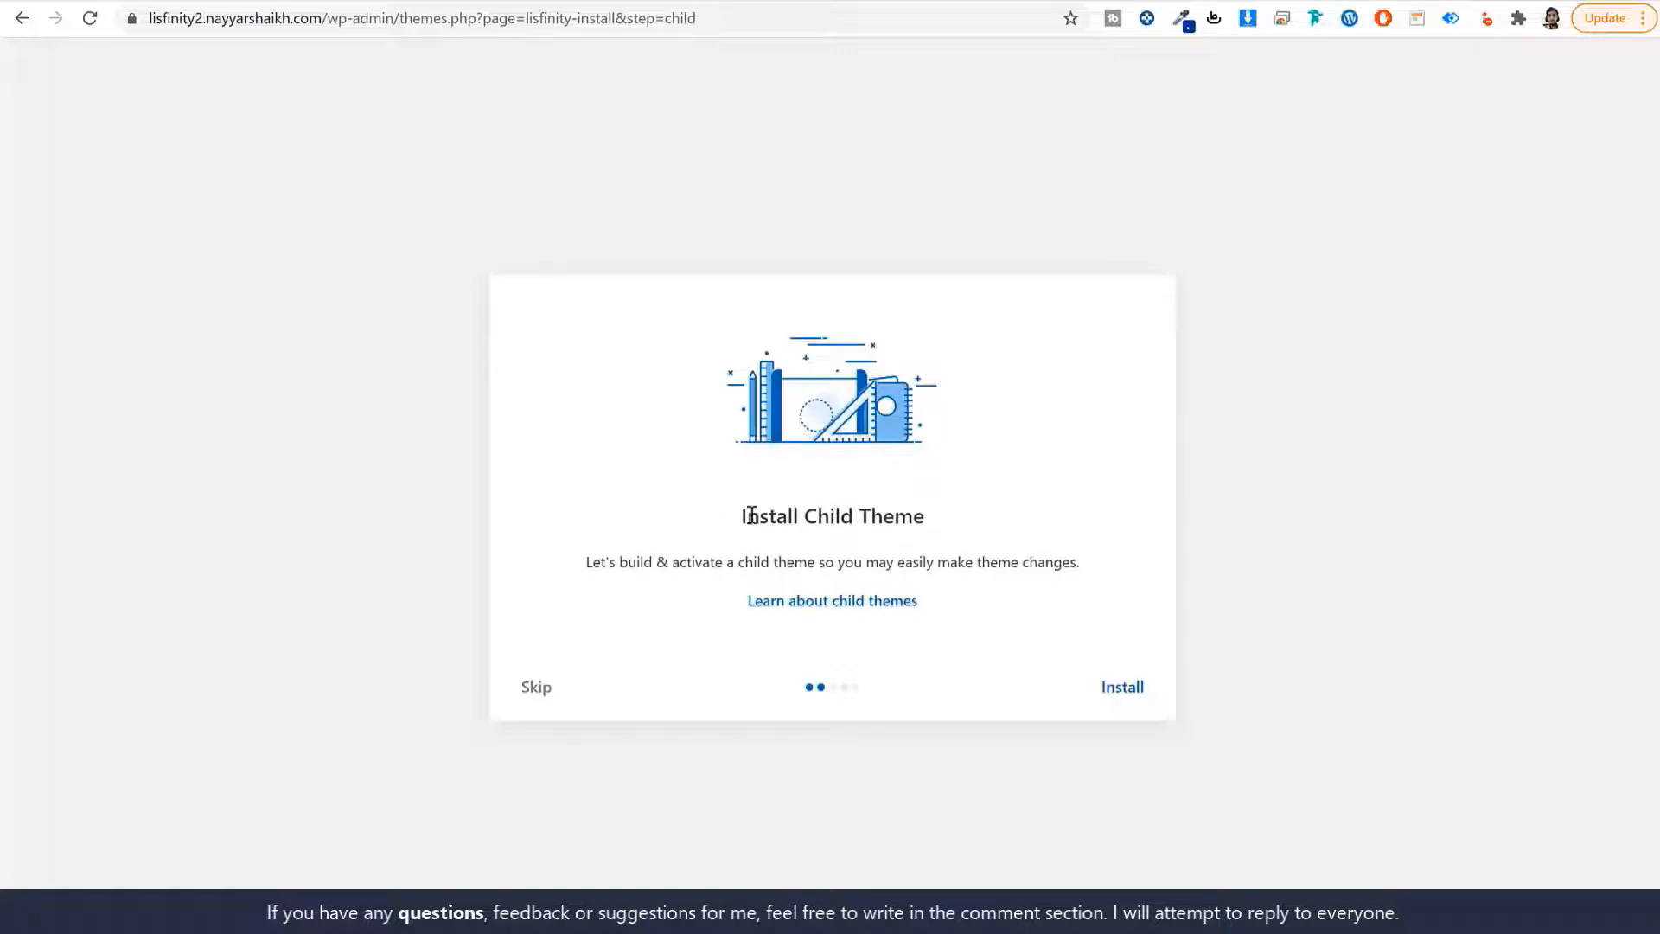
drag(751, 515, 930, 518)
click(1133, 689)
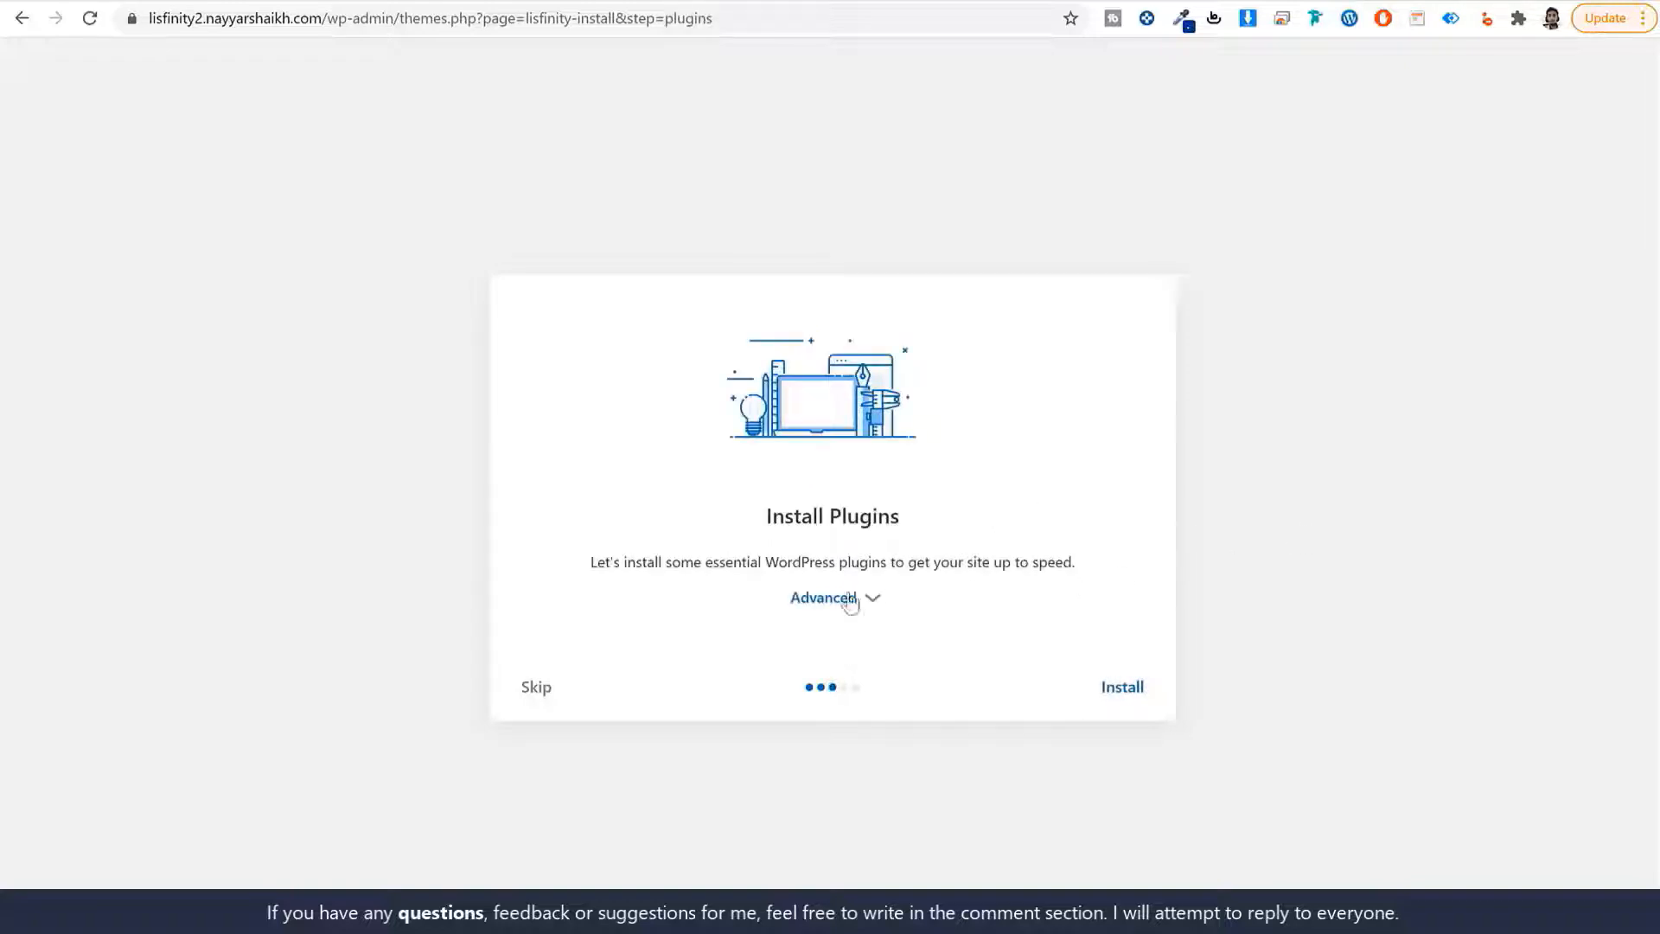
Install Elementor, Lisfinity Core, Redux Lite, WooCommerce and Envato Market plugins.
click(873, 597)
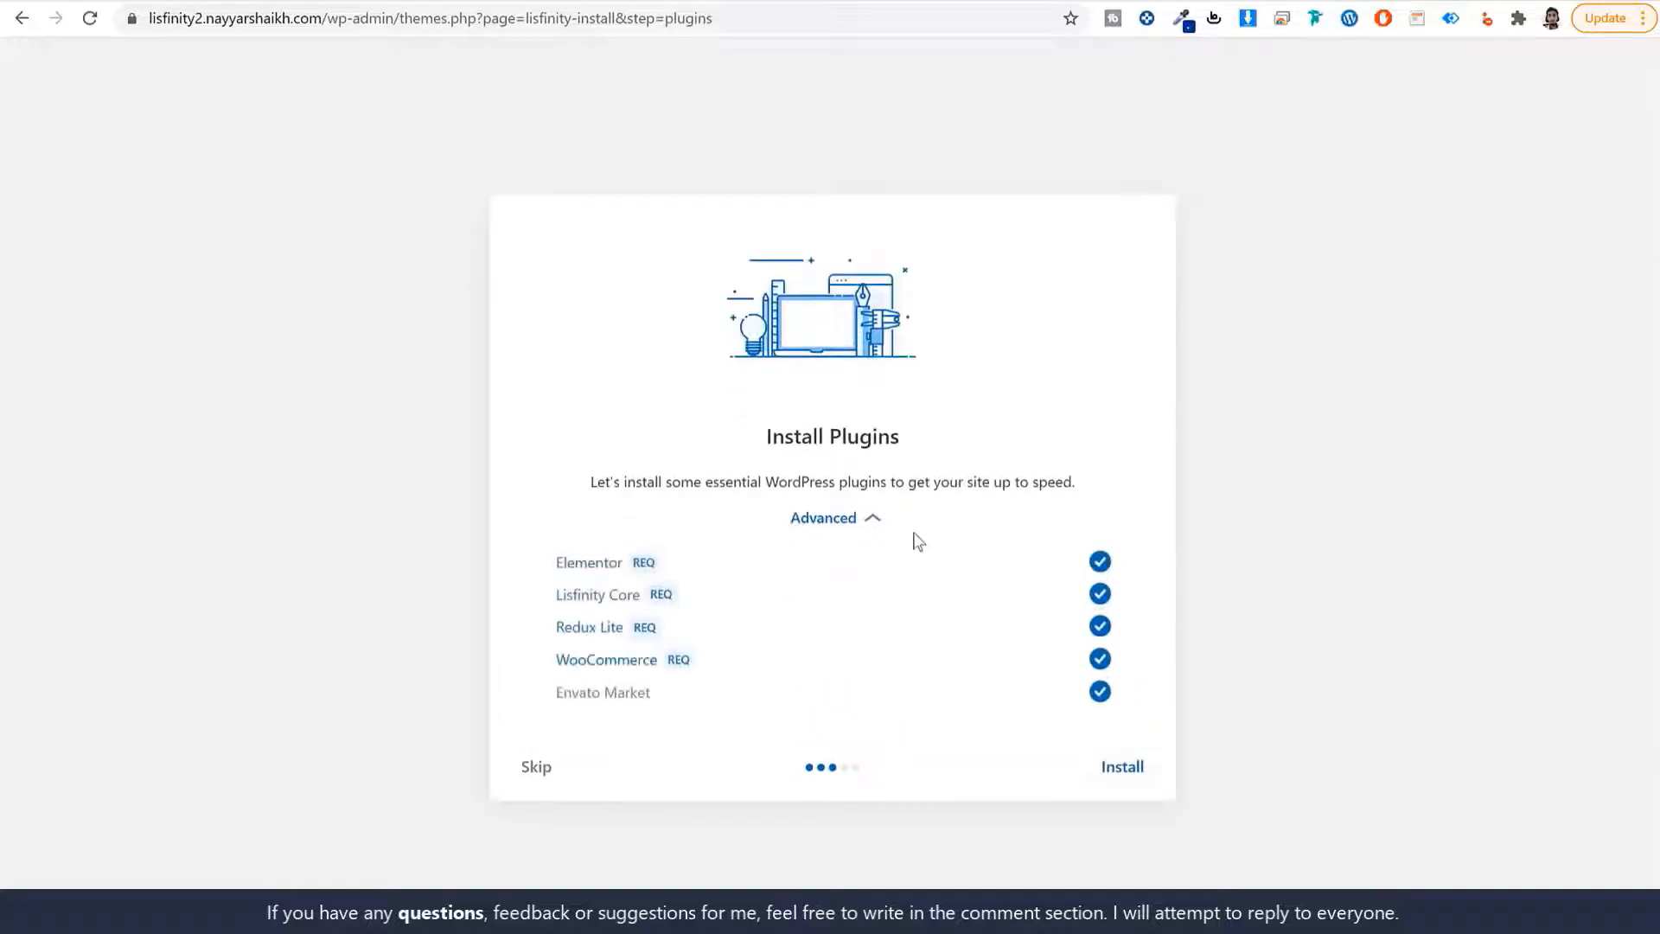
click(1120, 769)
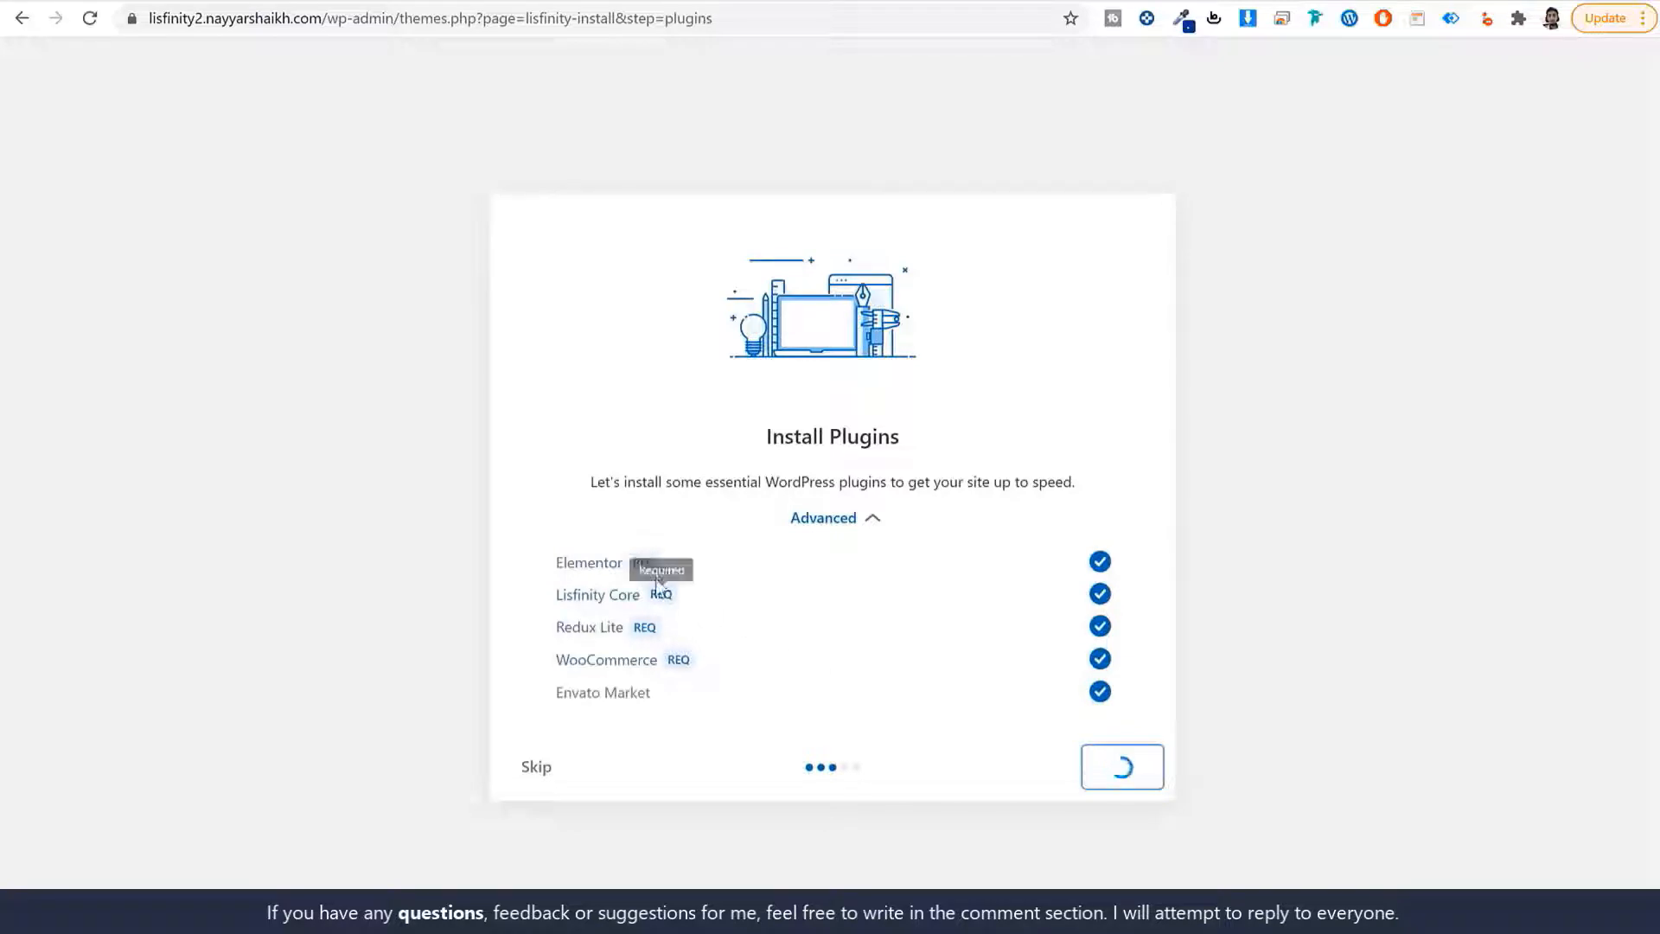
drag(548, 562, 606, 594)
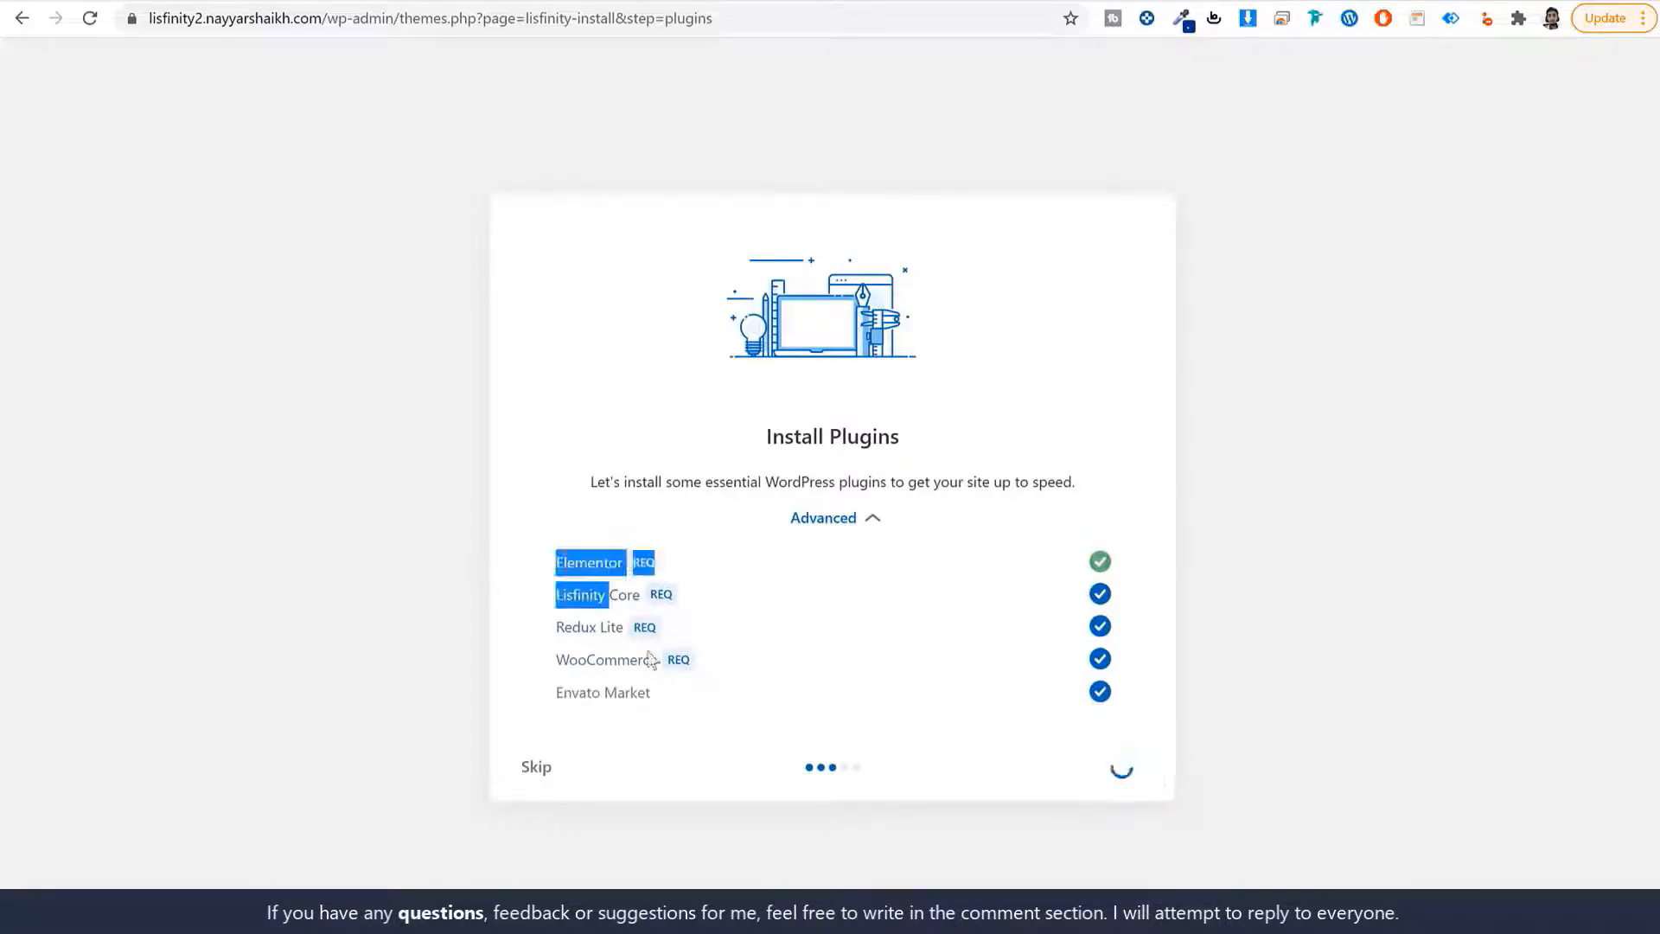
drag(649, 654, 678, 702)
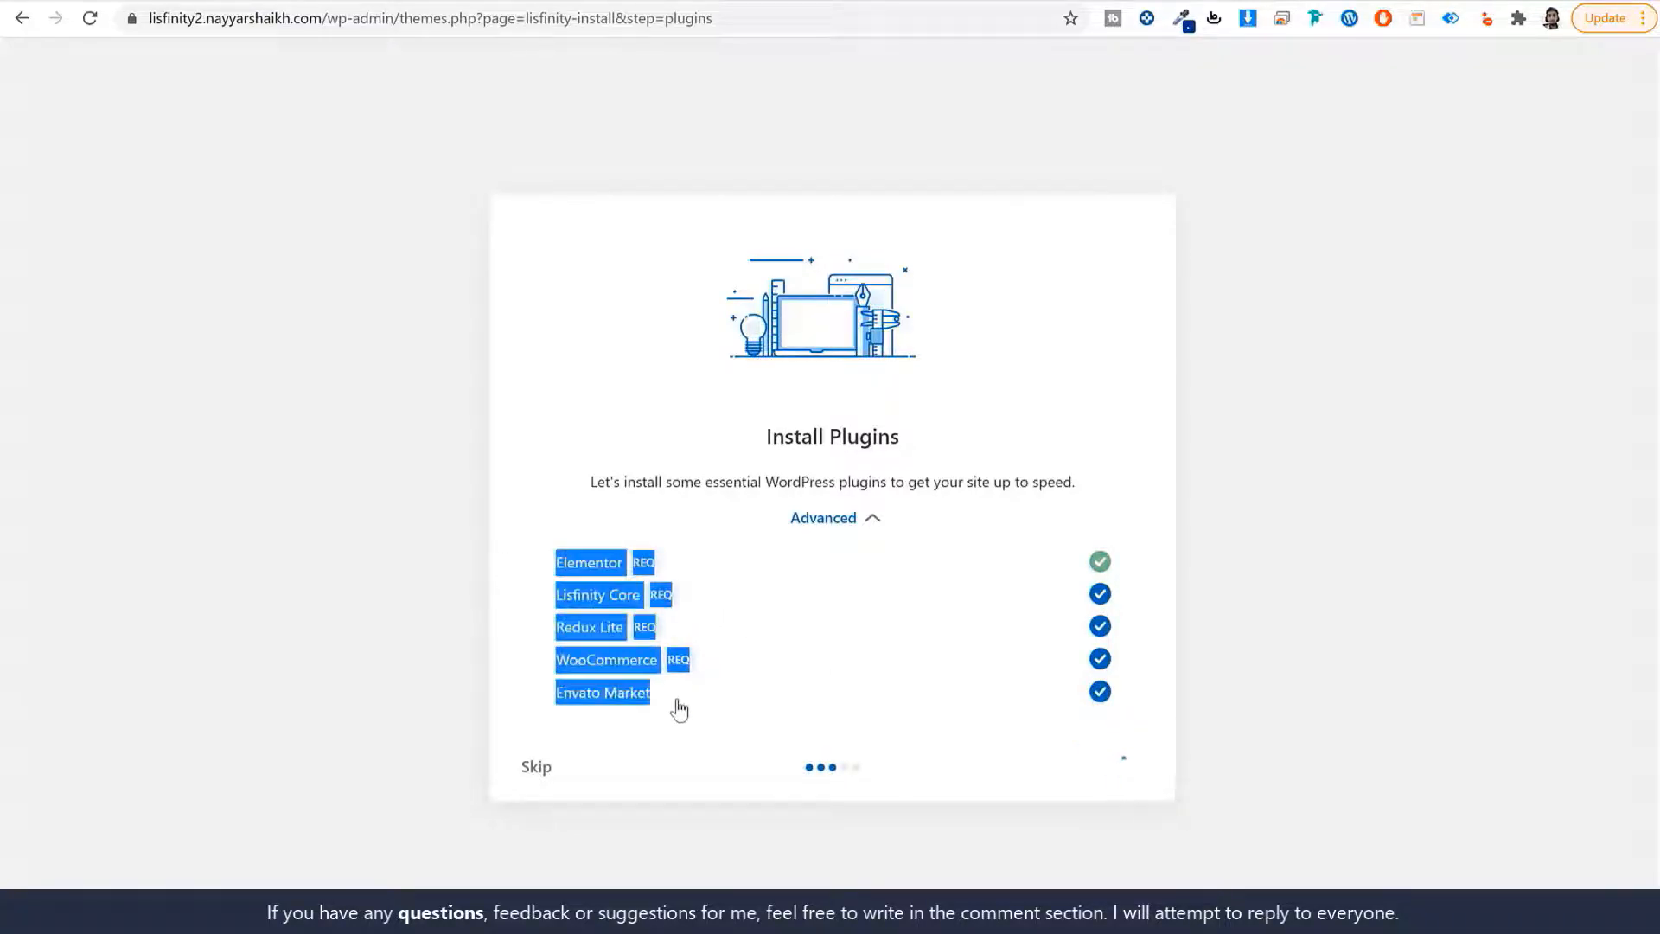
click(685, 839)
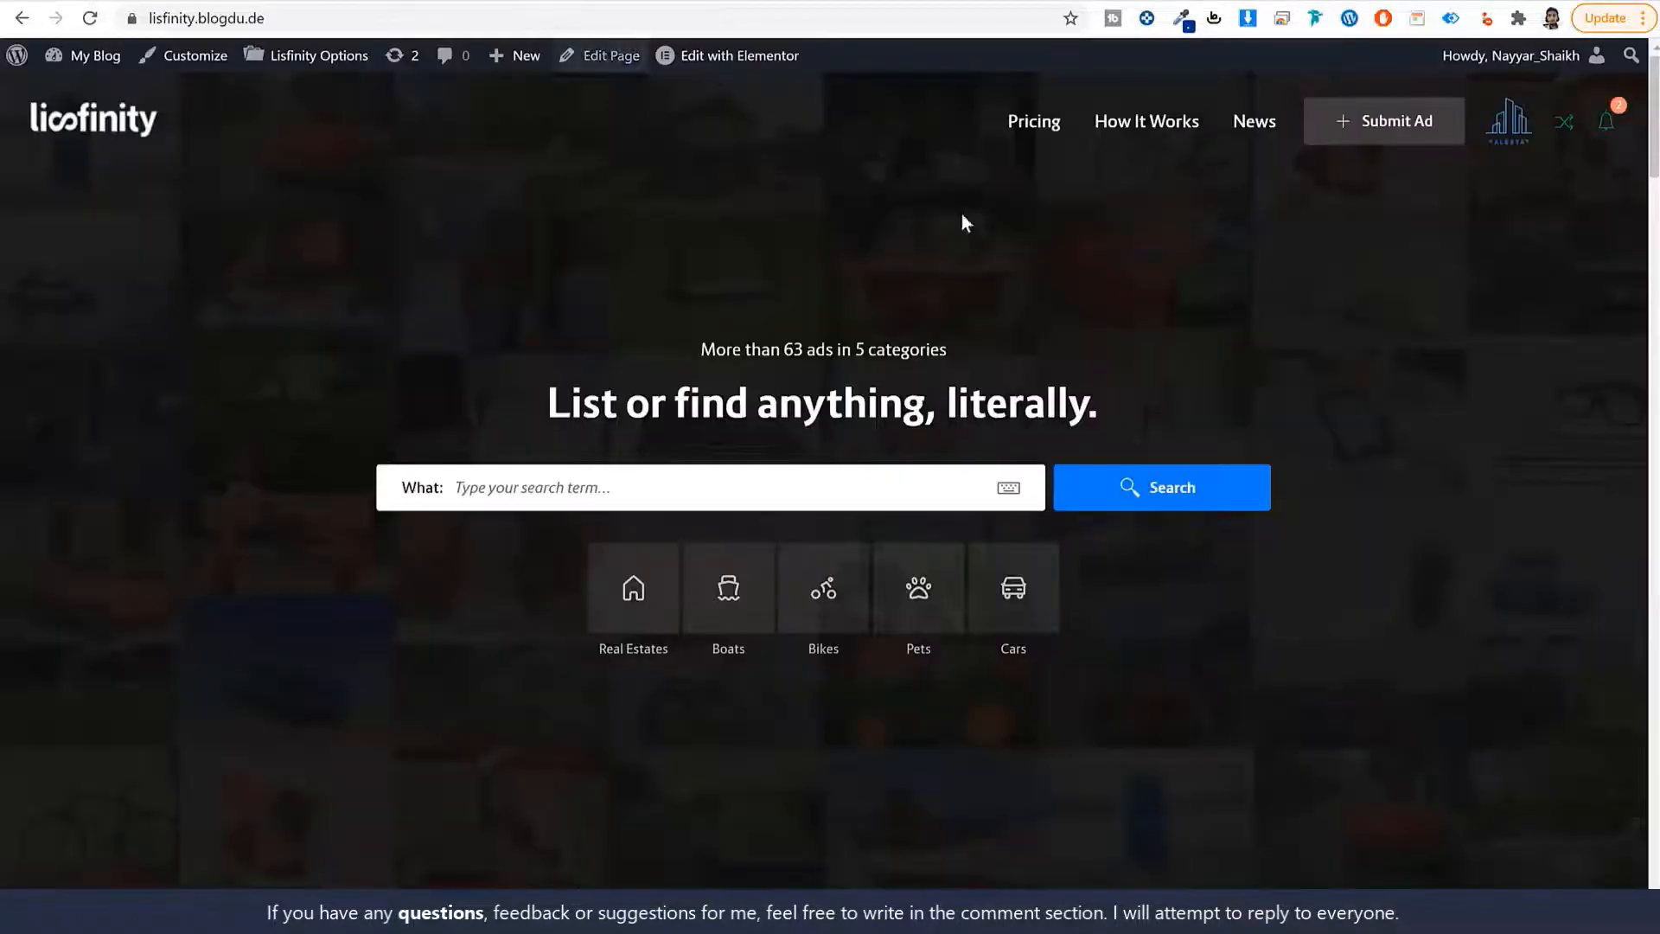
Inspect the demo content choices on Import Content, leaving Classic selected.
scroll(1256, 508, down, 5)
scroll(968, 562, down, 15)
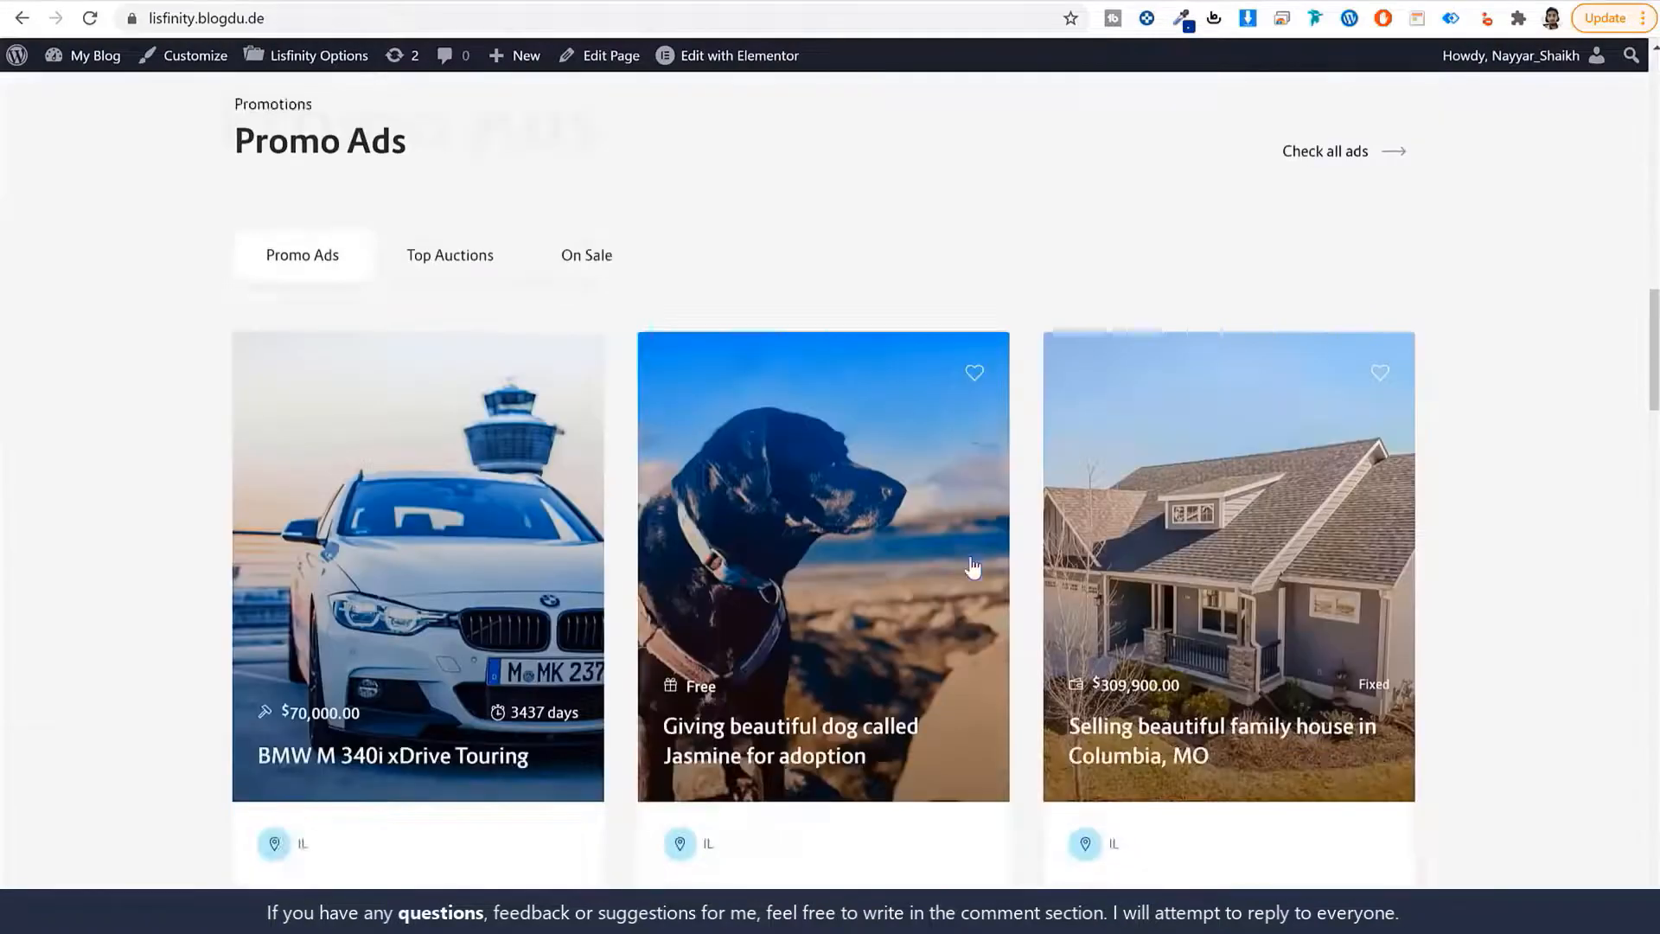
scroll(966, 562, down, 5)
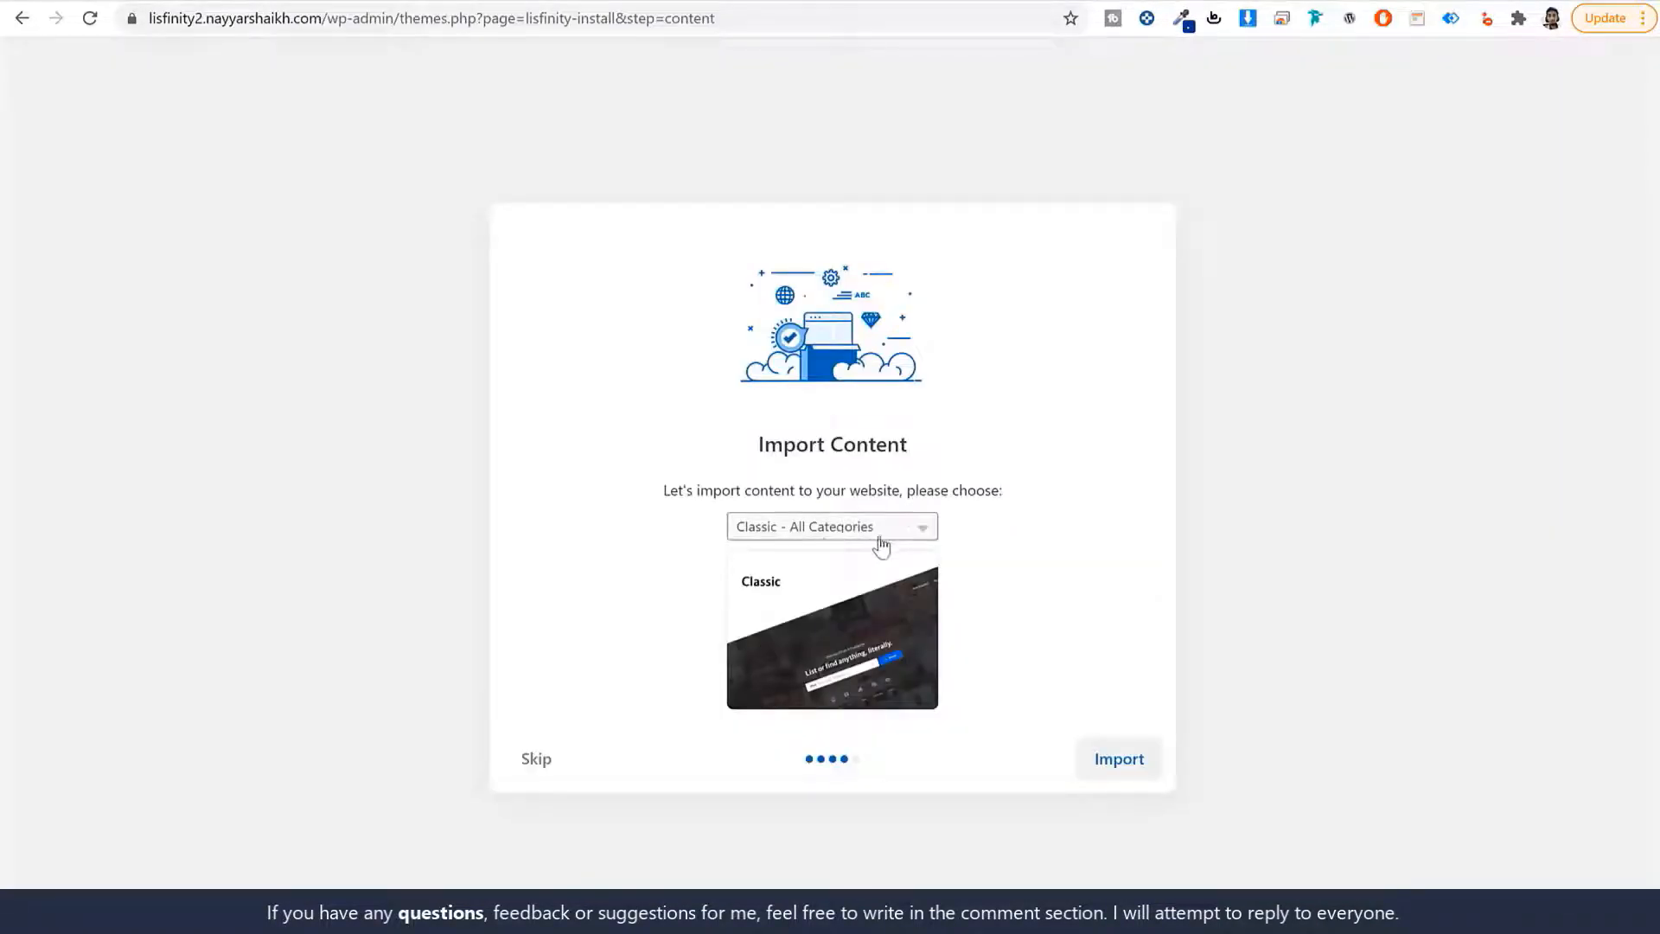
click(824, 538)
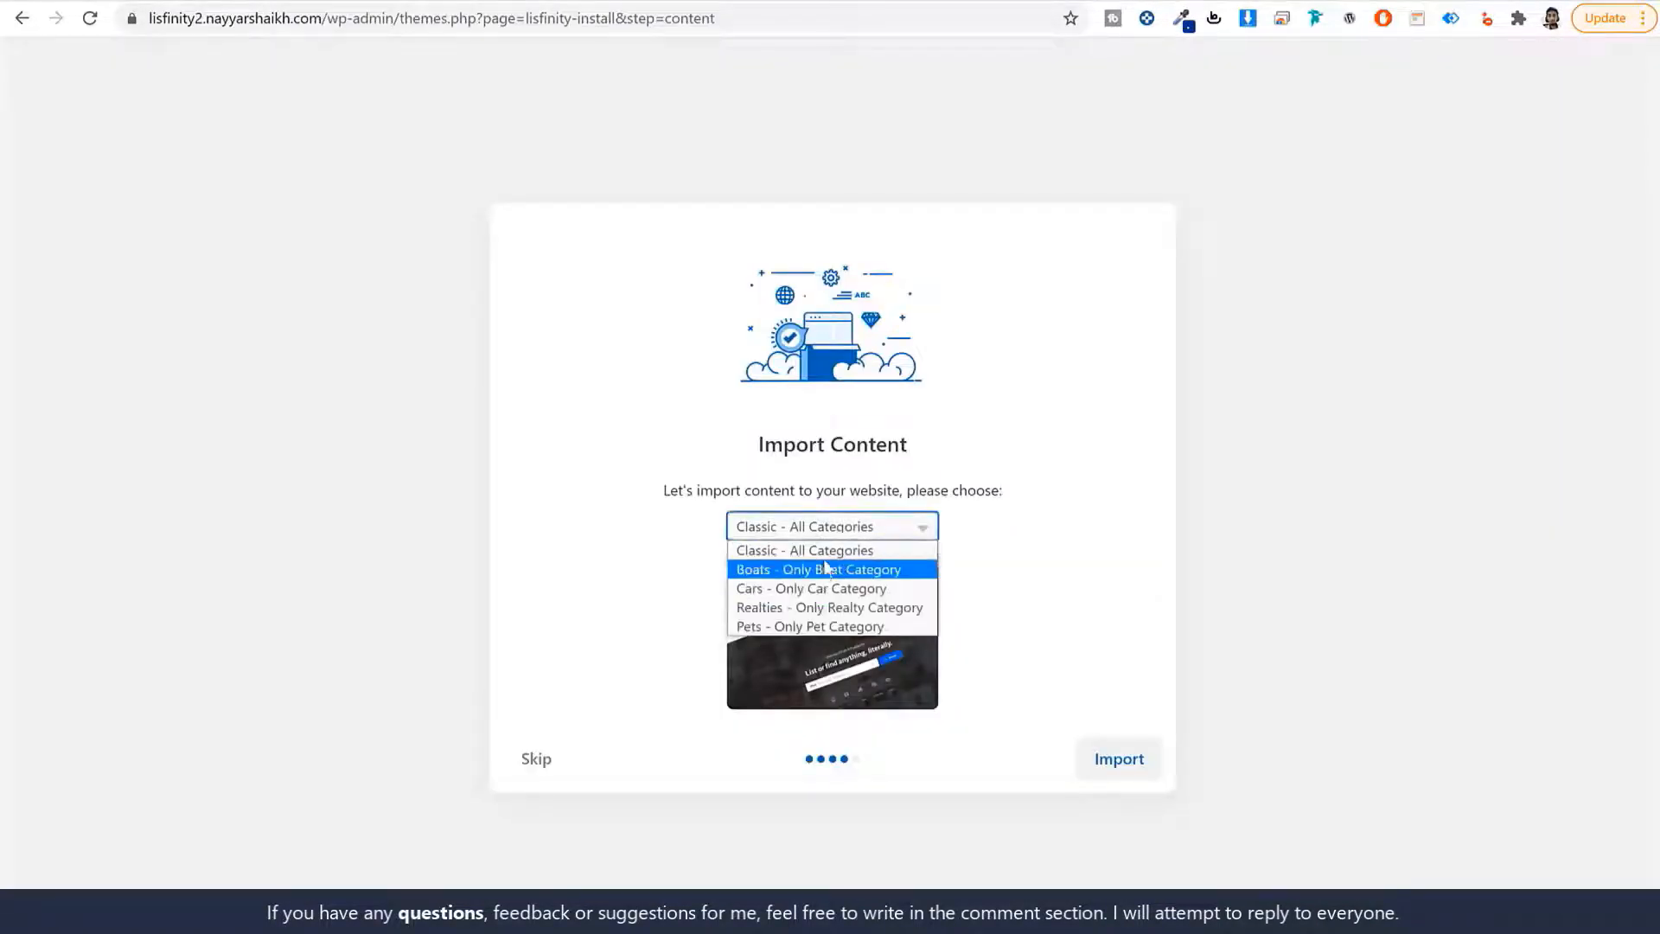
click(993, 581)
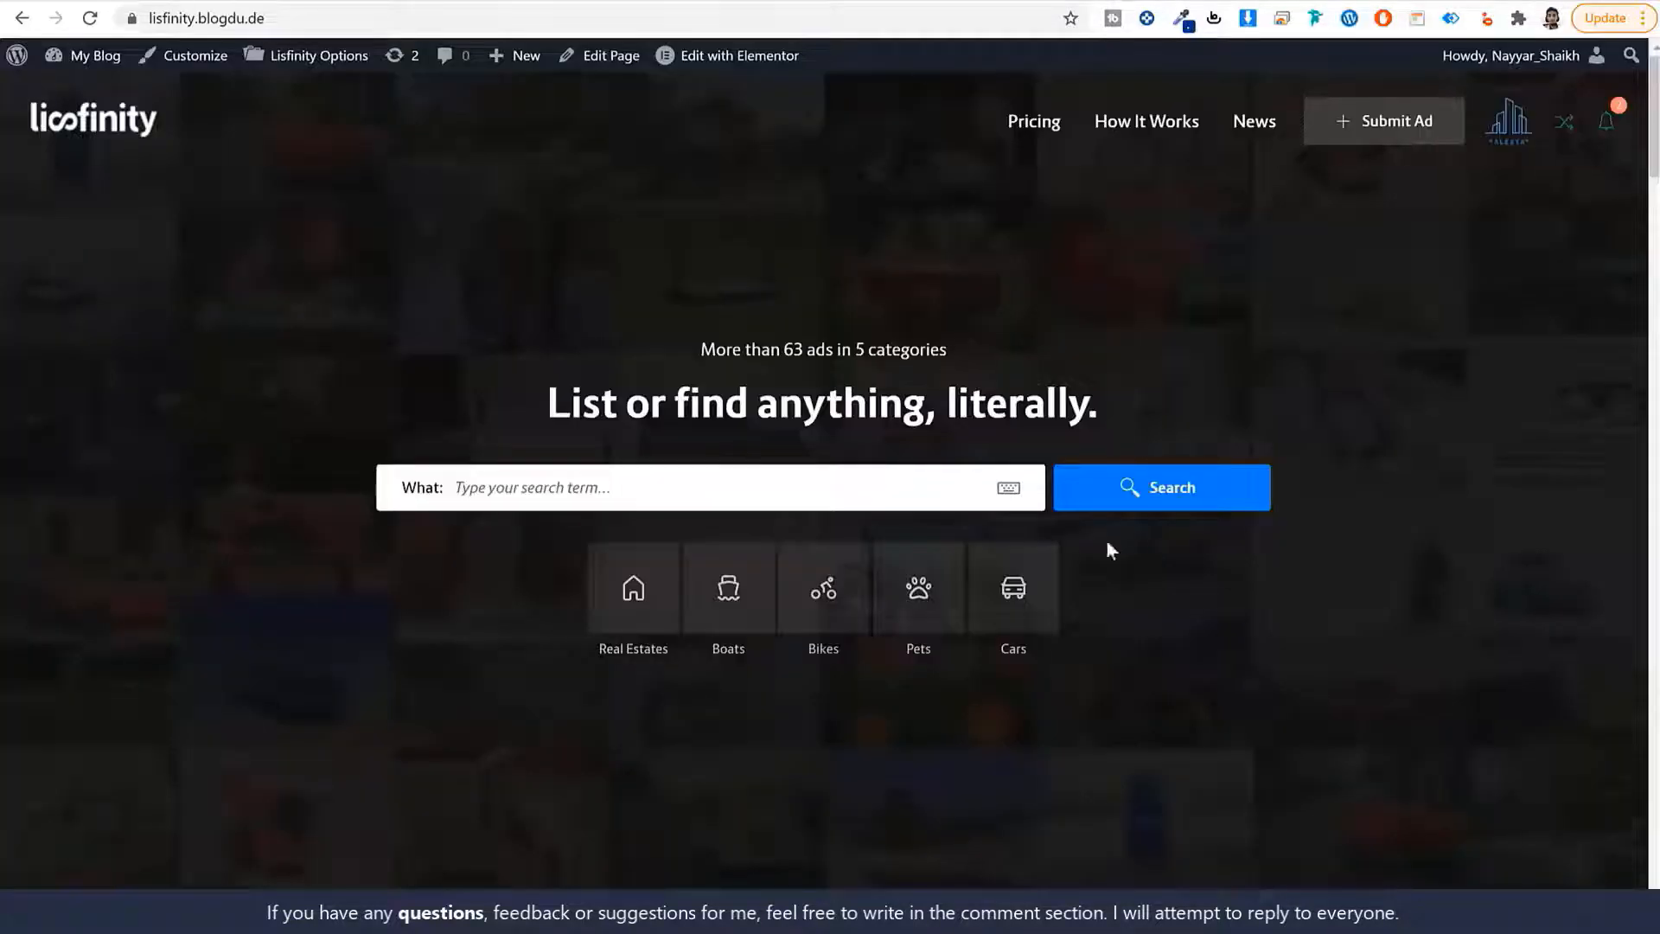
Skip the demo content import and trim the address back to /wp-admin/.
scroll(1033, 519, down, 15)
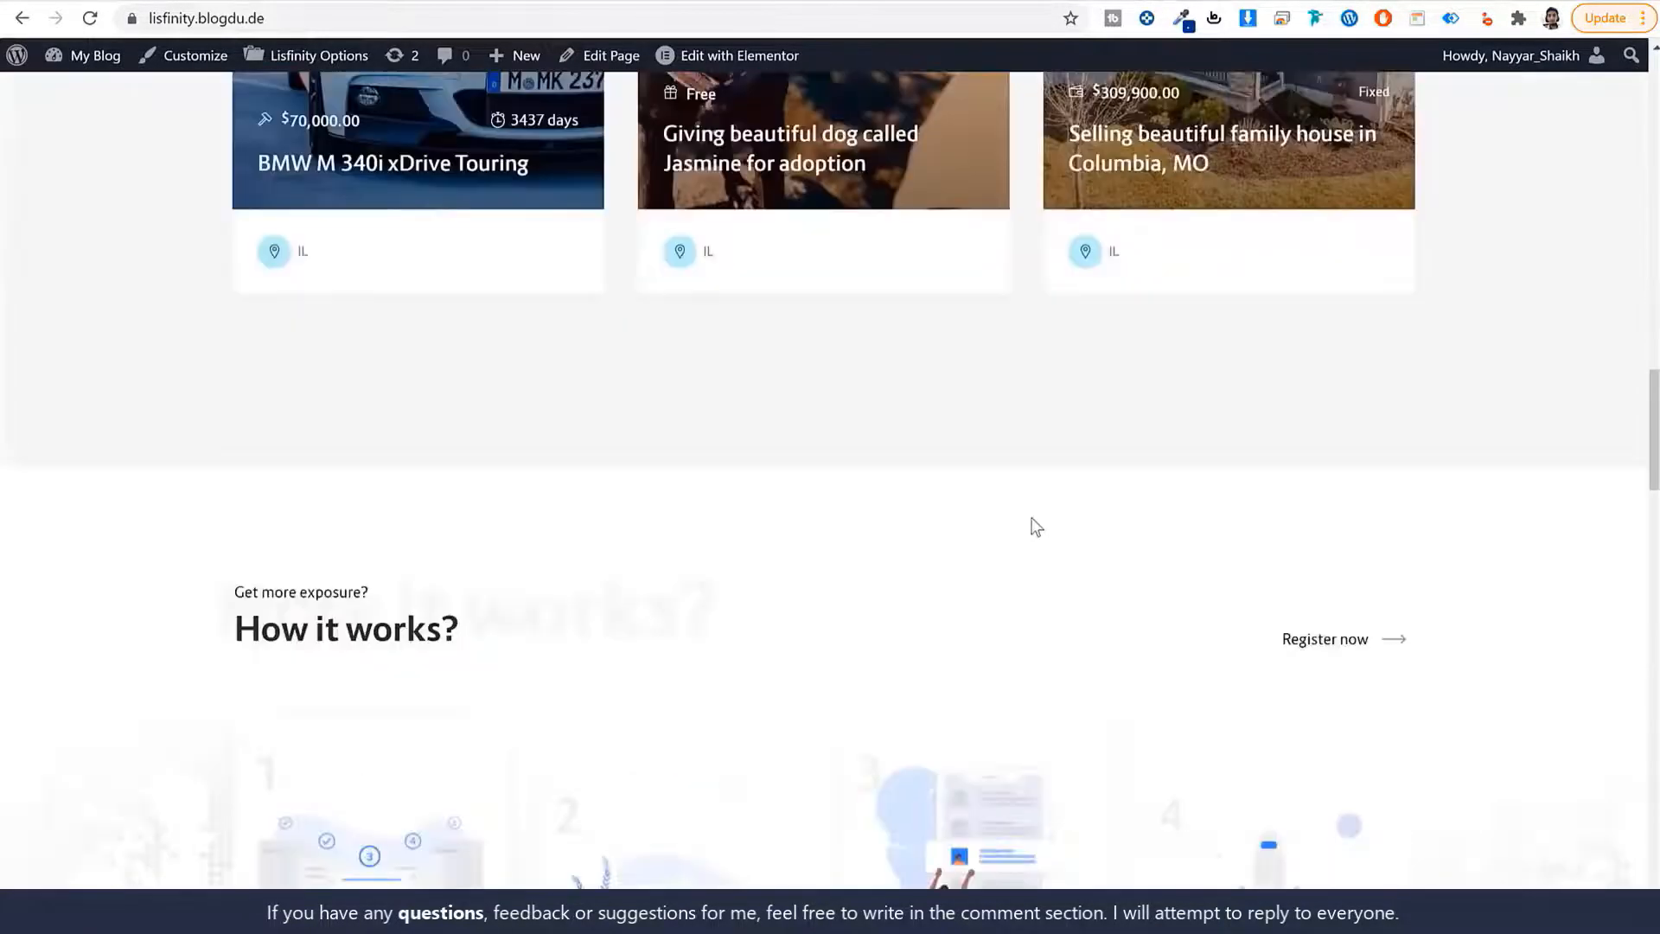
scroll(1036, 526, up, 15)
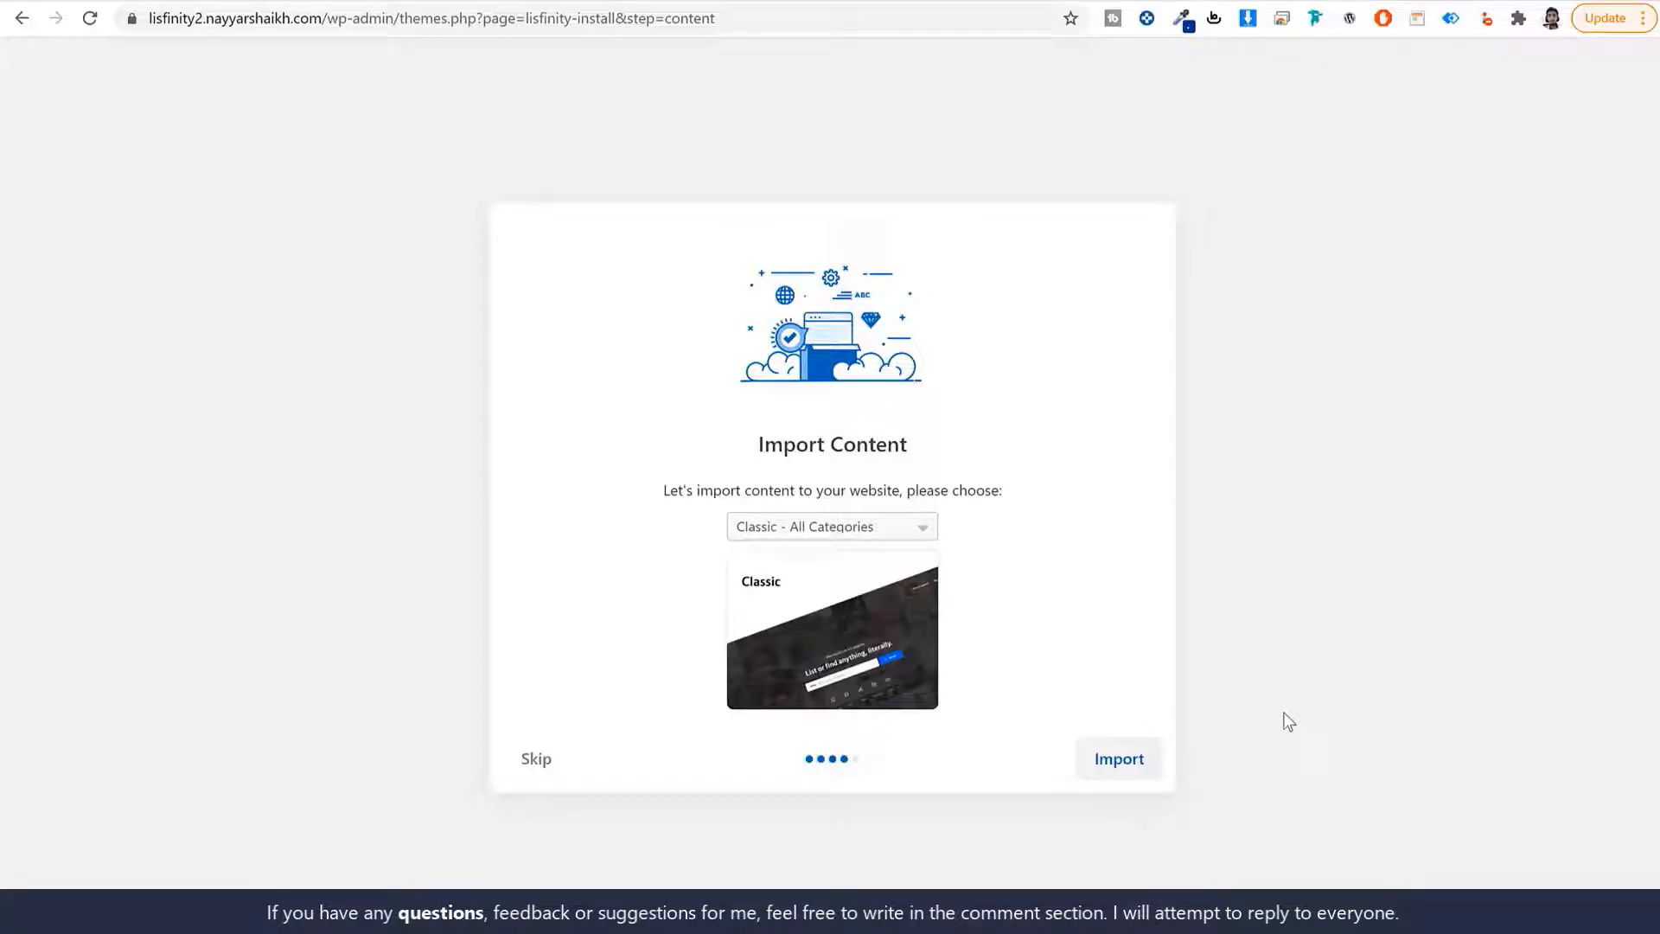
click(536, 760)
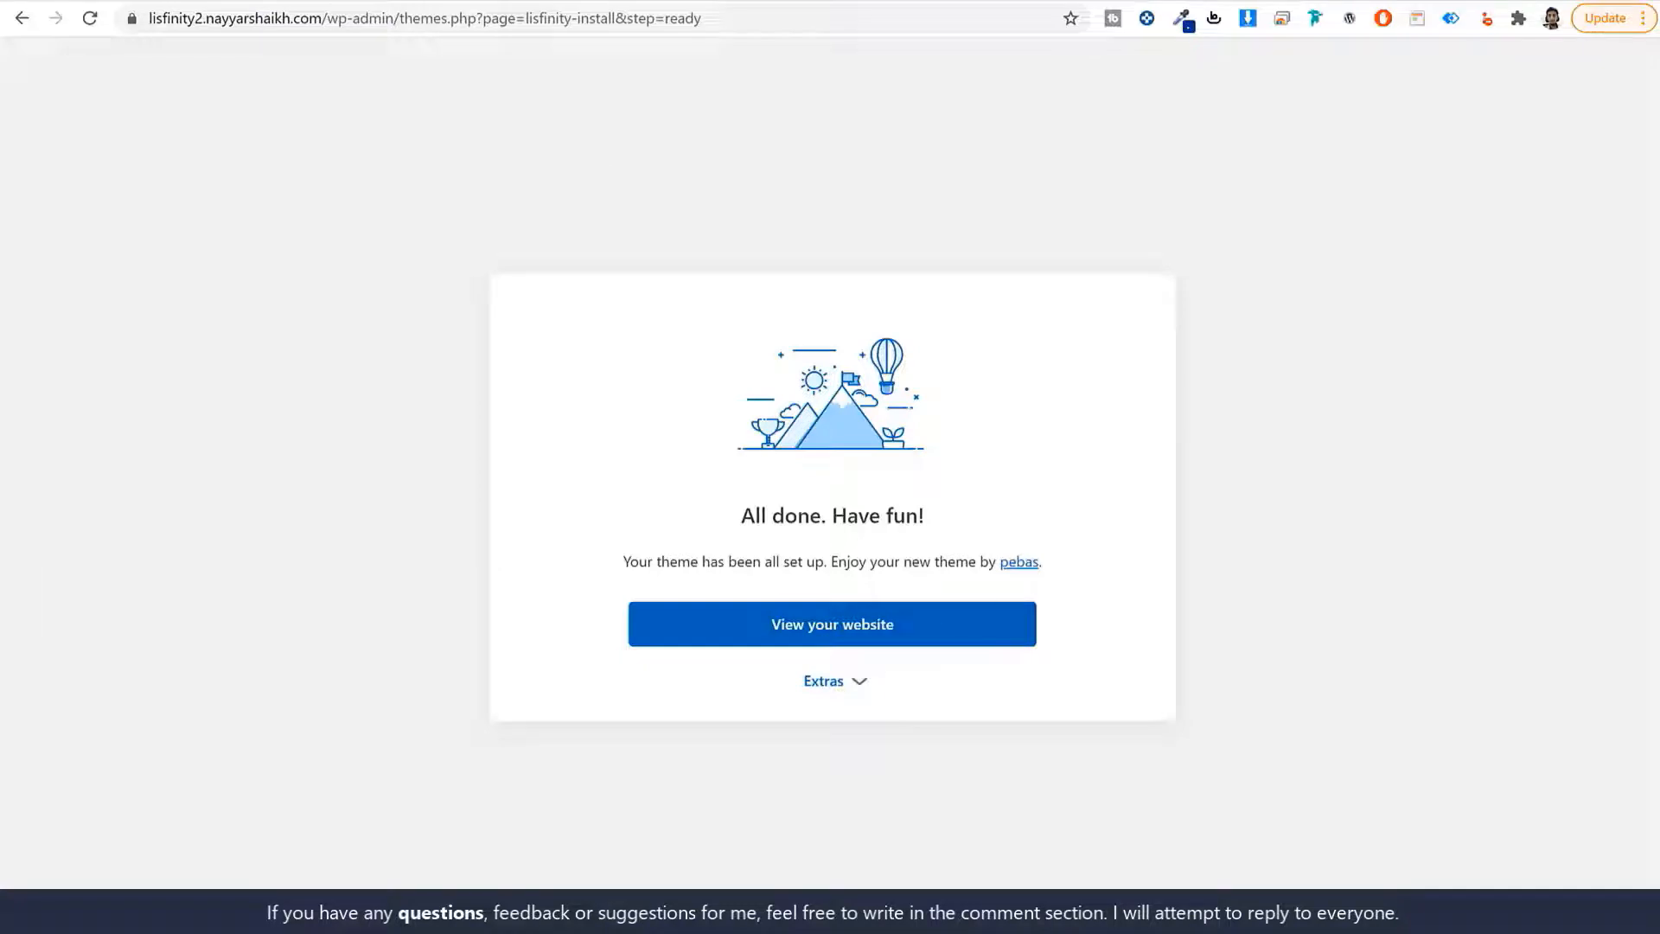
drag(401, 26, 948, 107)
key(BackSpace)
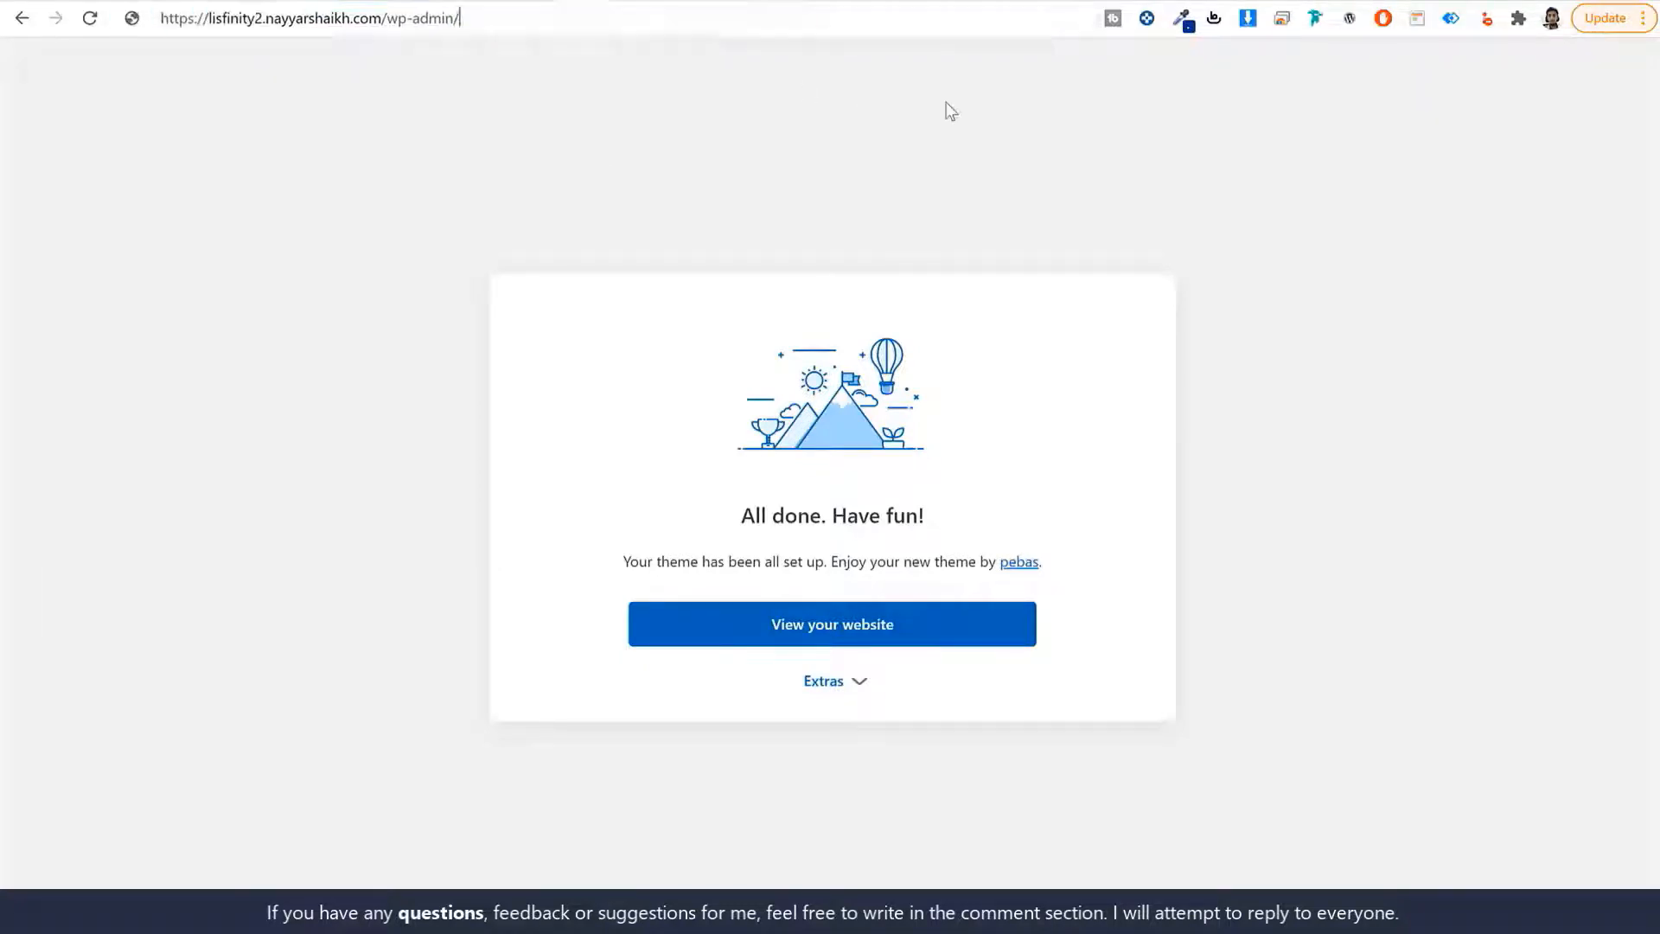
Dismiss the Redux notice and hide the WooCommerce Setup and Elementor Overview dashboard boxes.
key(Return)
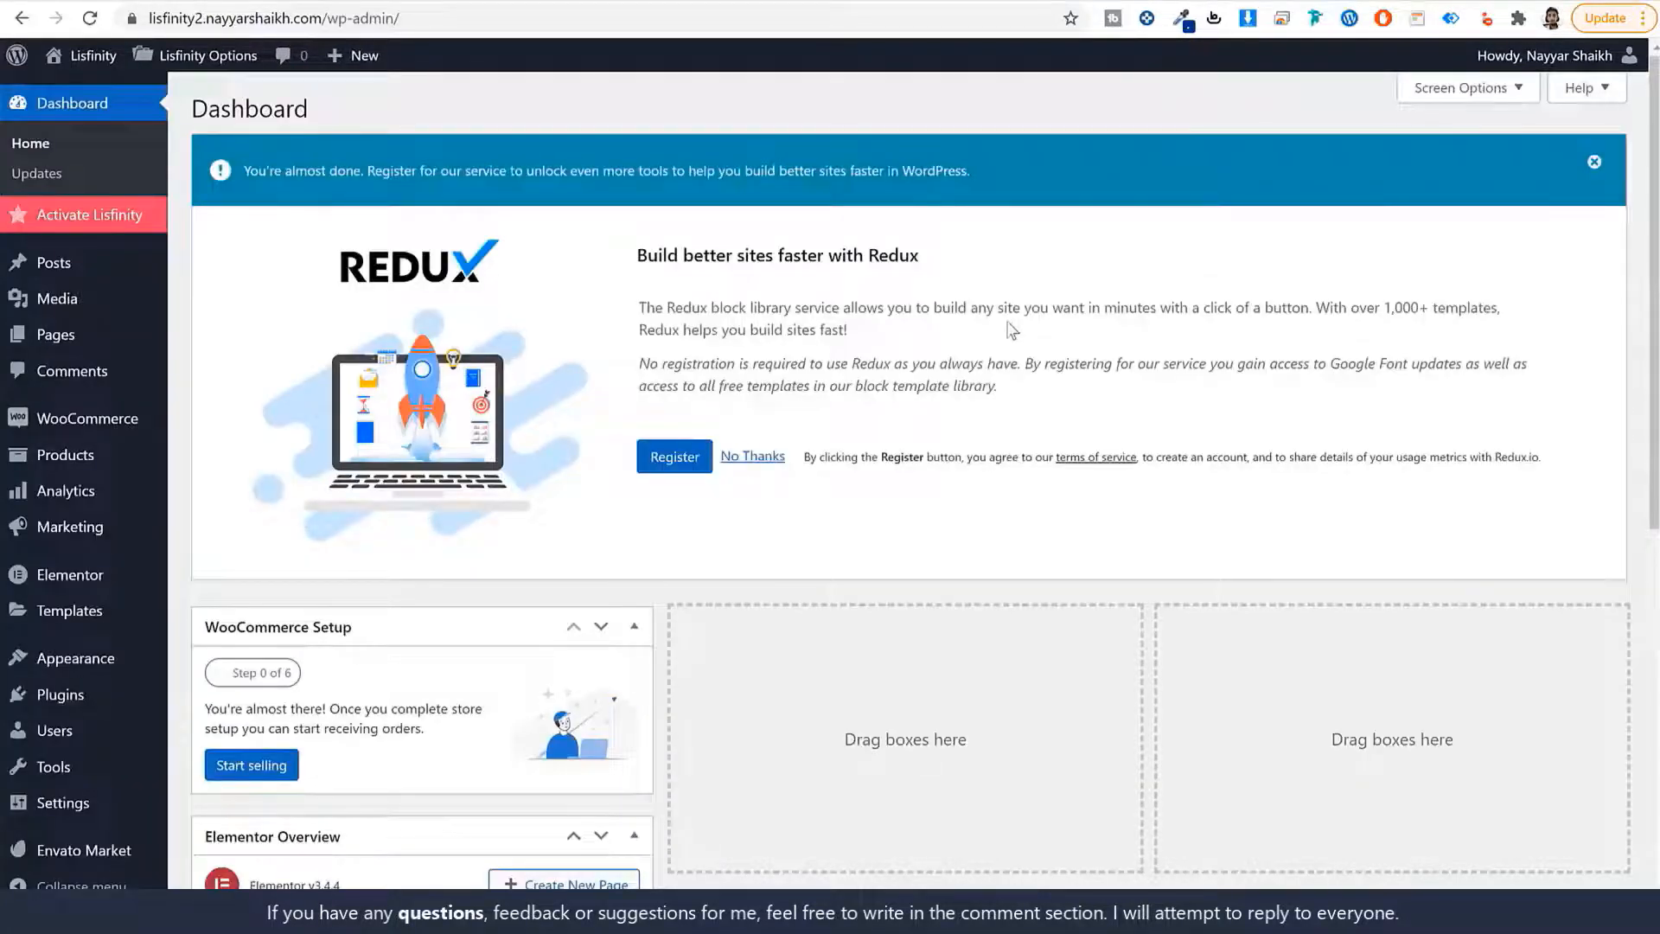
click(1591, 159)
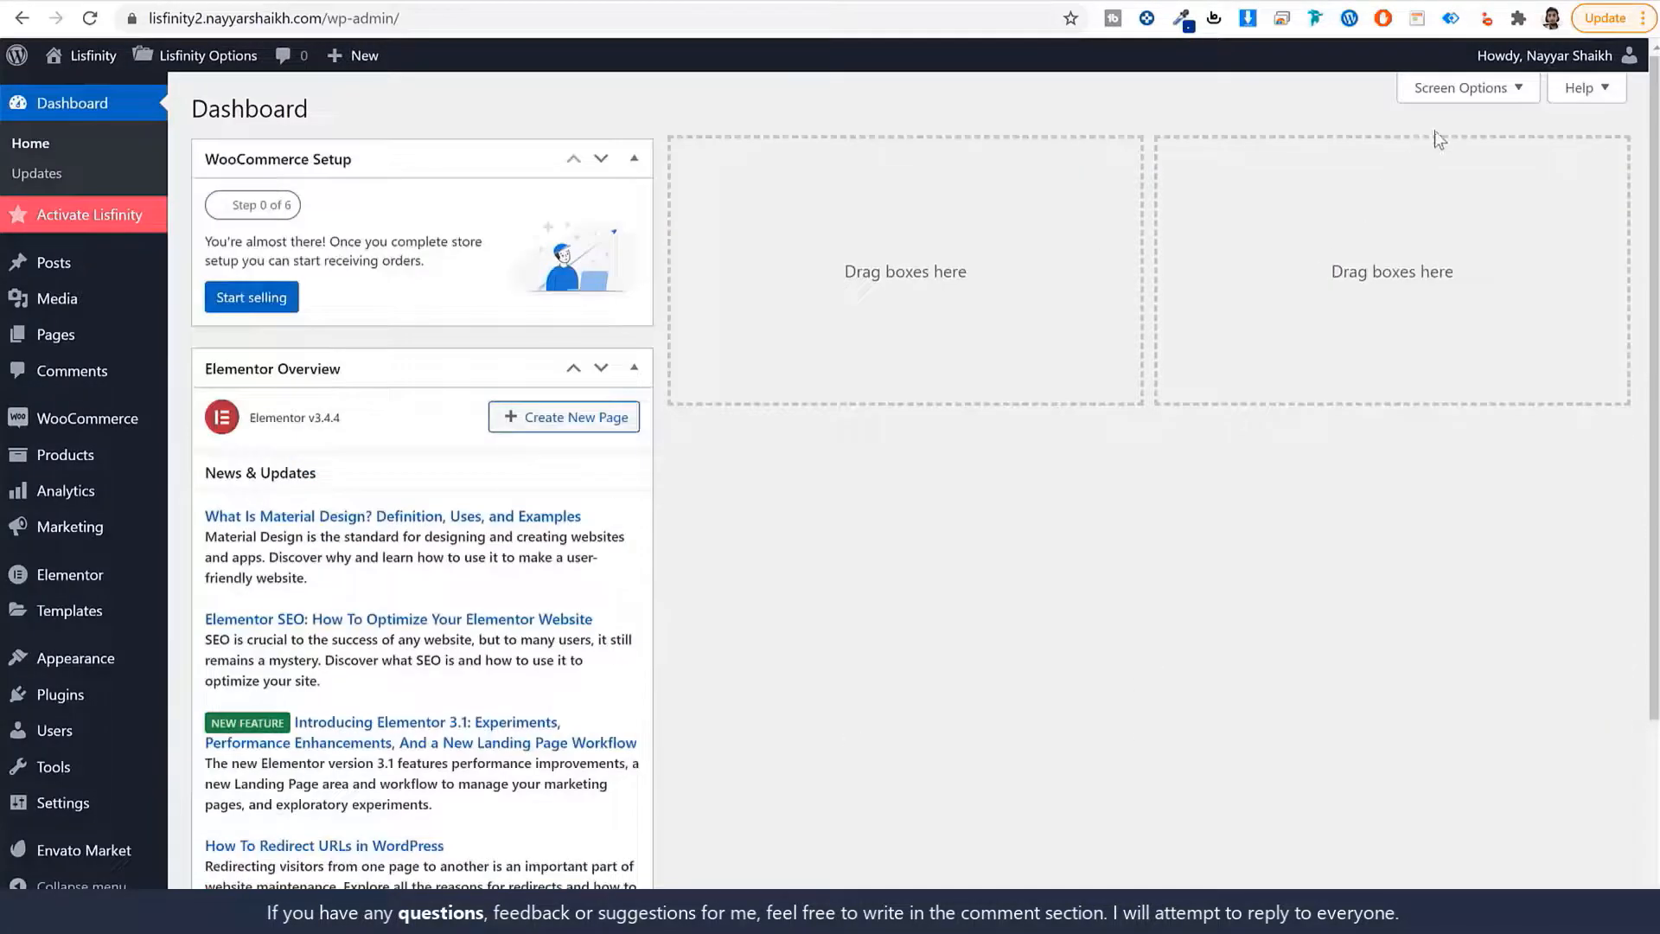
click(1467, 87)
click(333, 181)
click(462, 183)
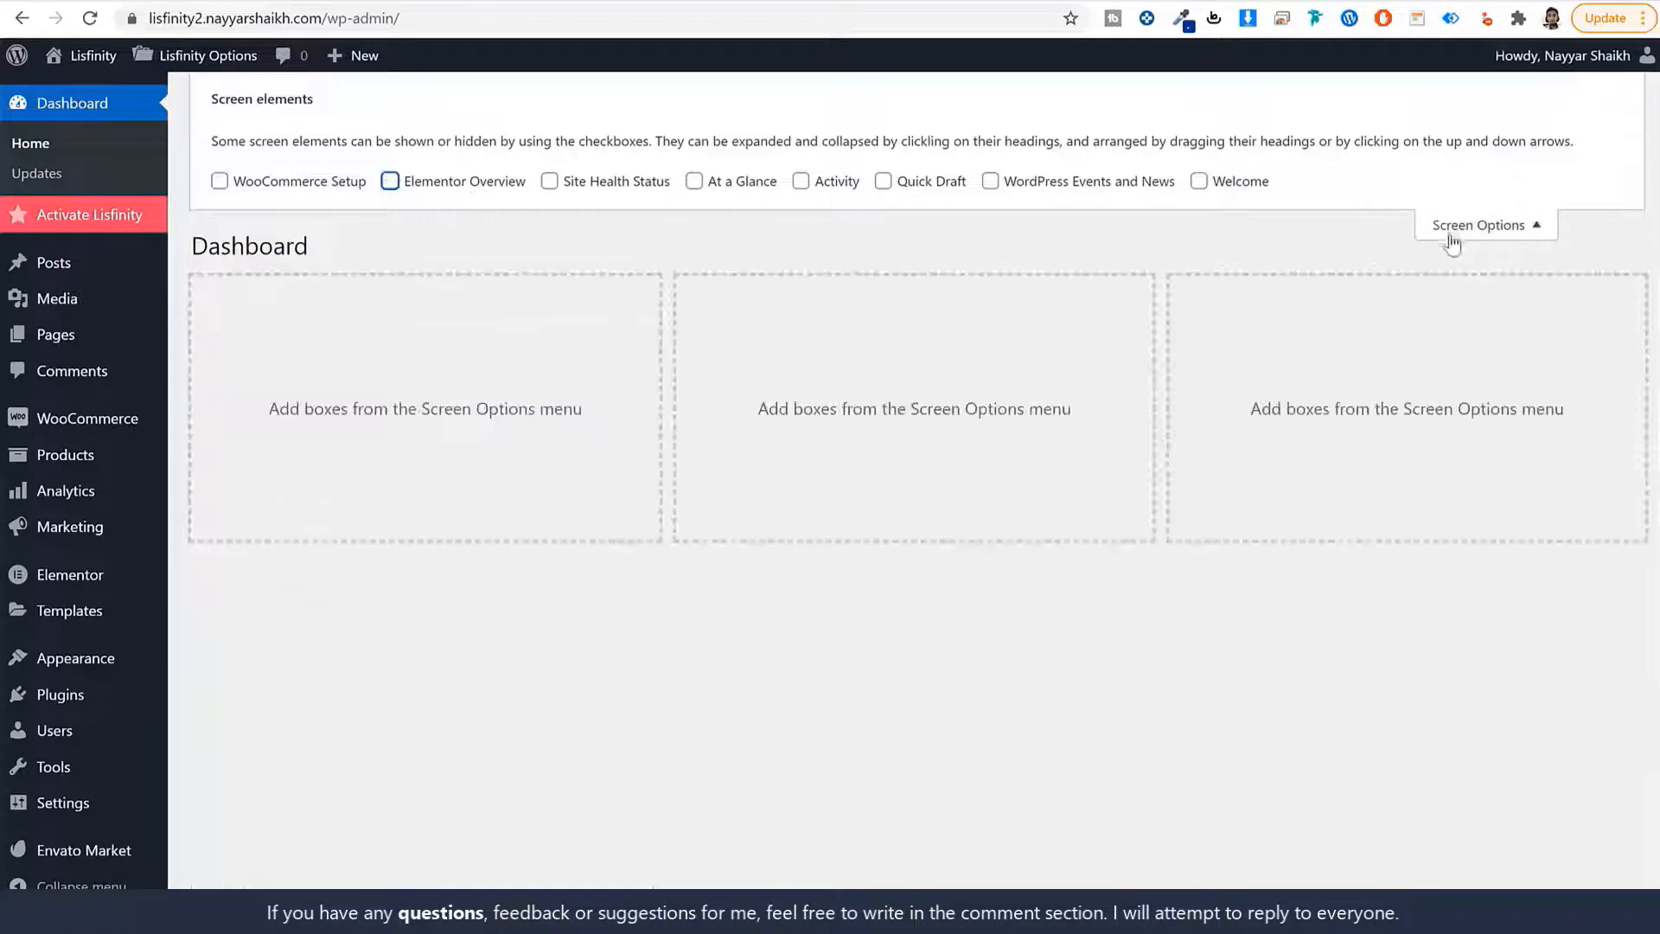
click(1459, 226)
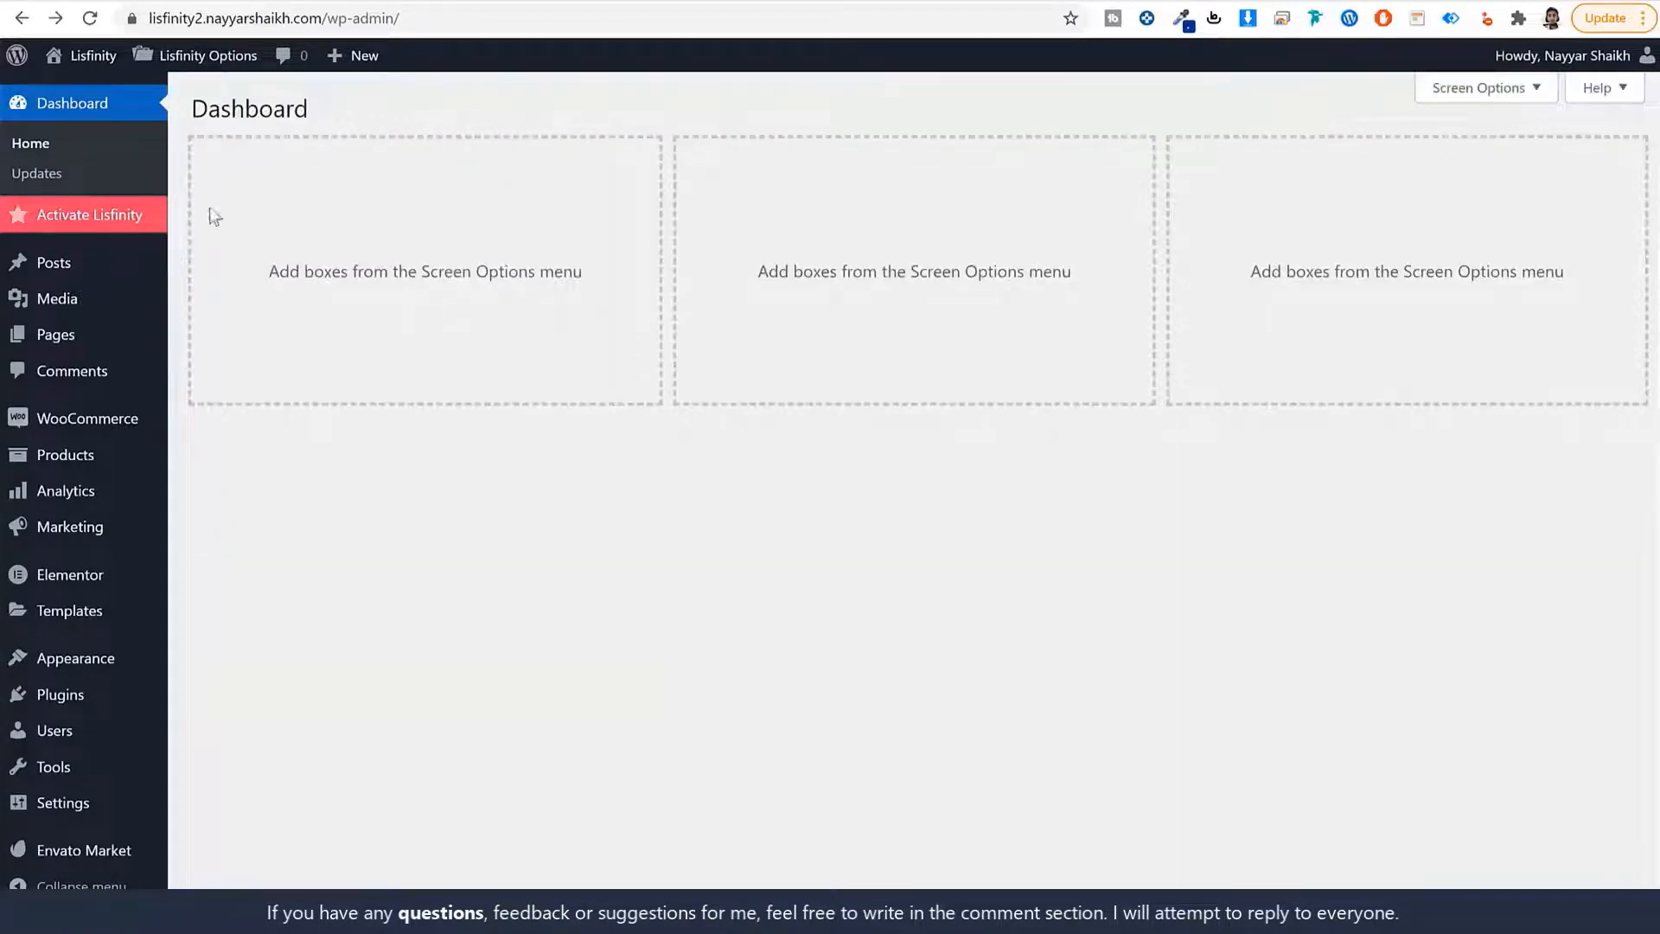
click(92, 224)
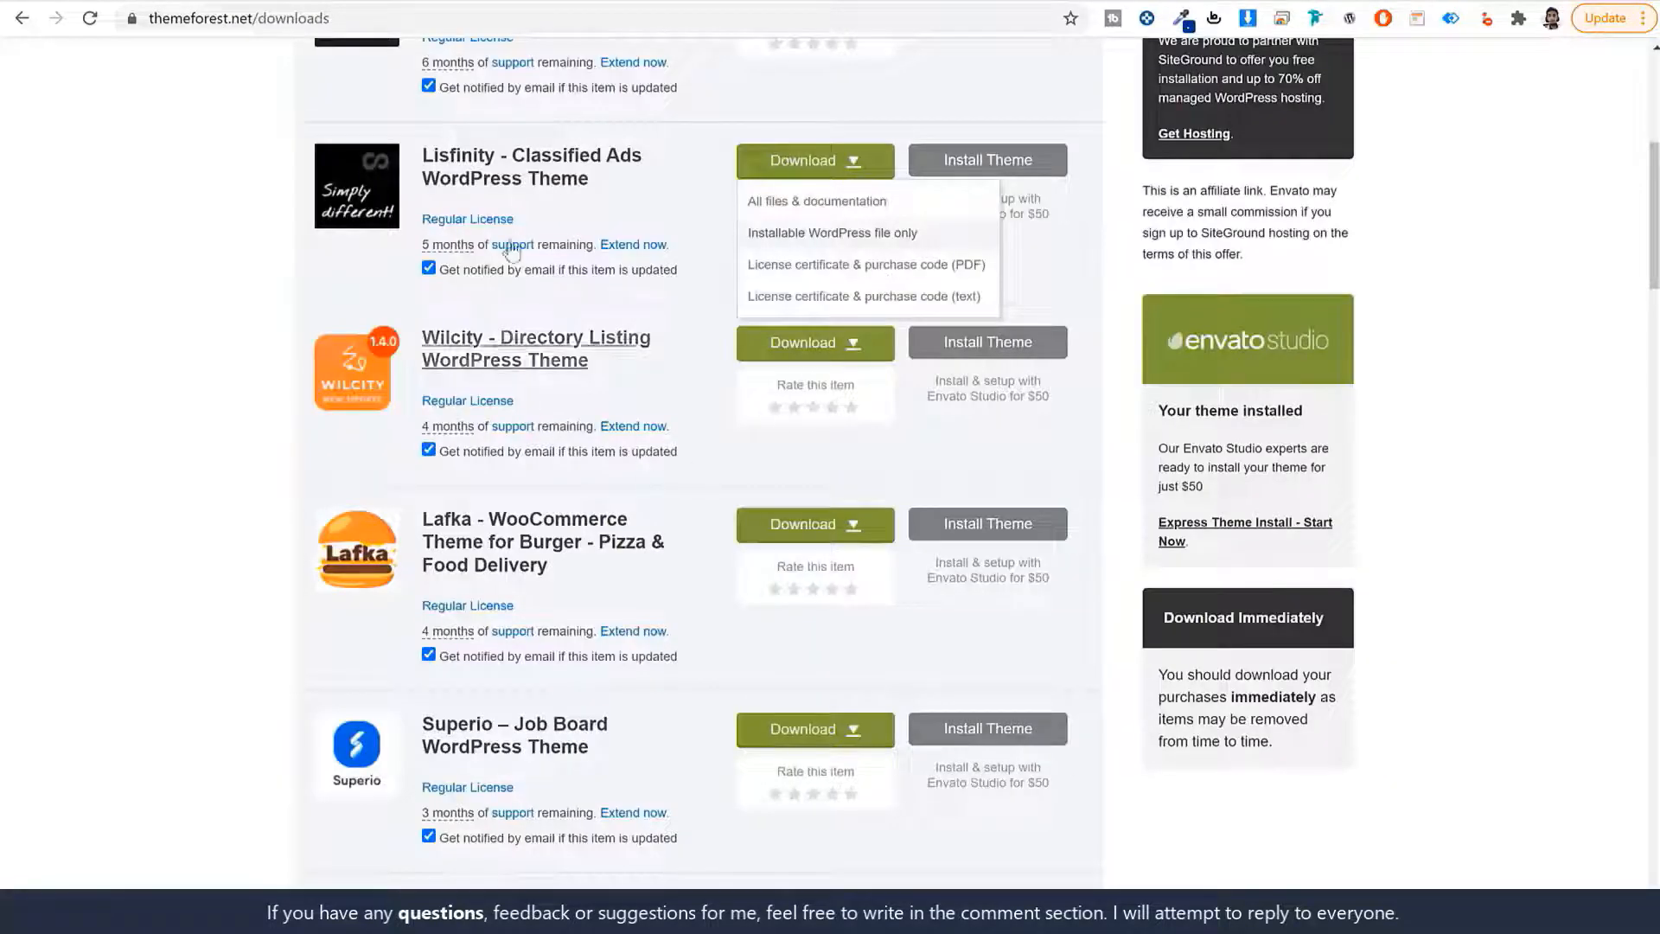
Open the Lisfinity item's Support tab on ThemeForest to locate the purchase code.
click(483, 185)
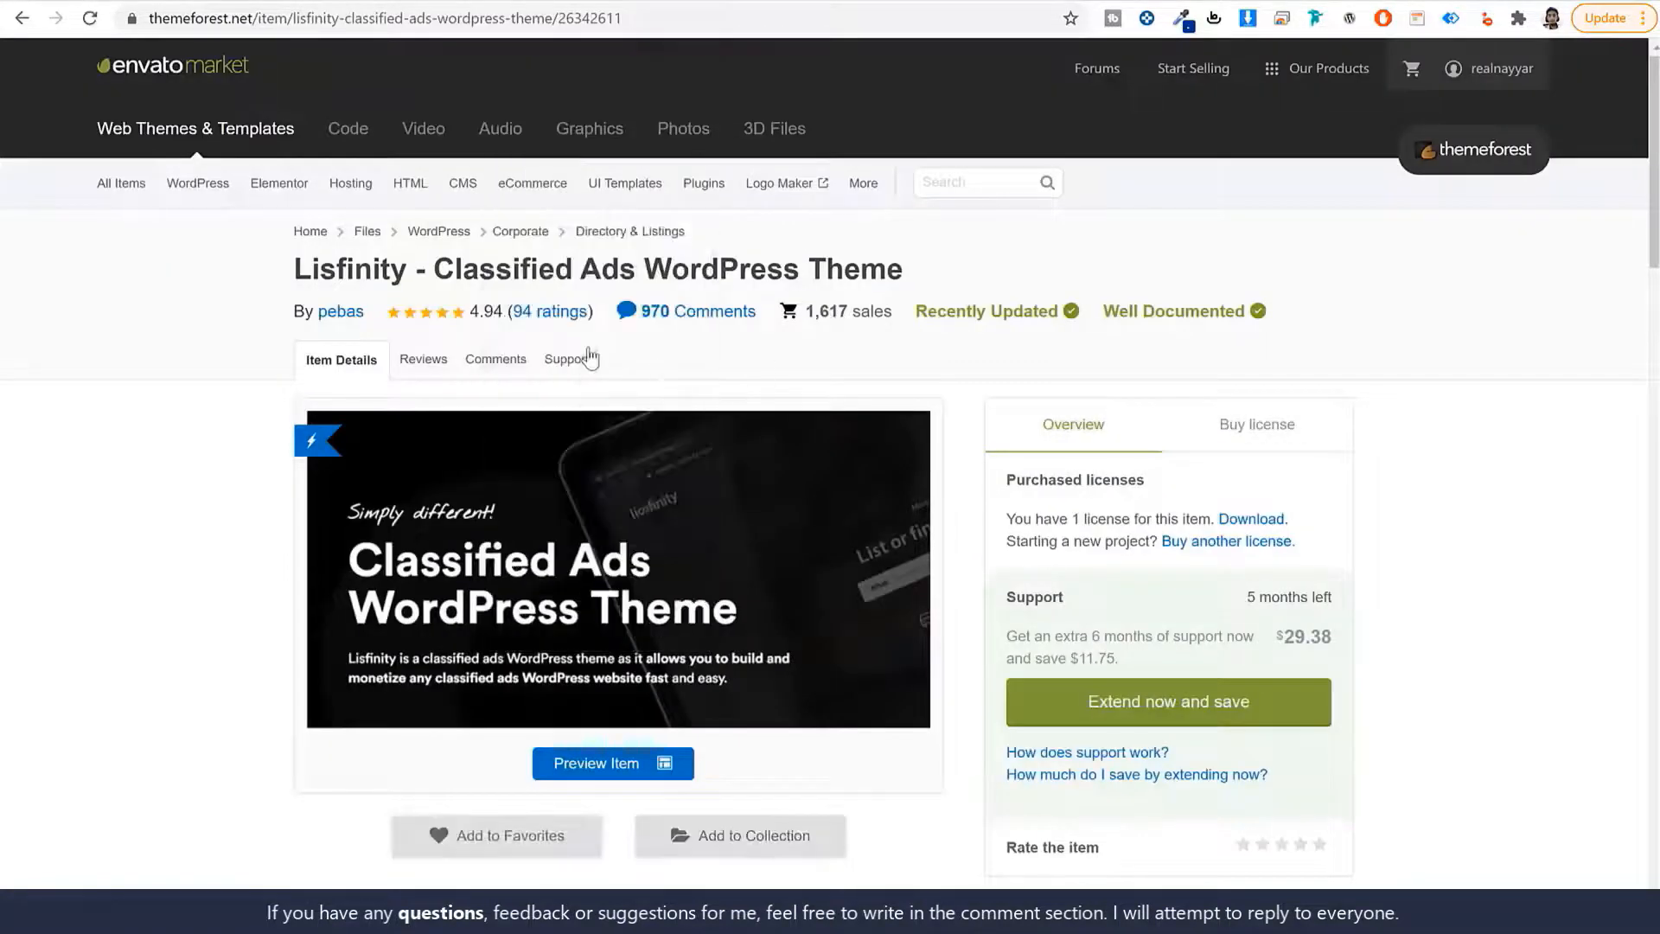
click(581, 356)
scroll(588, 353, down, 8)
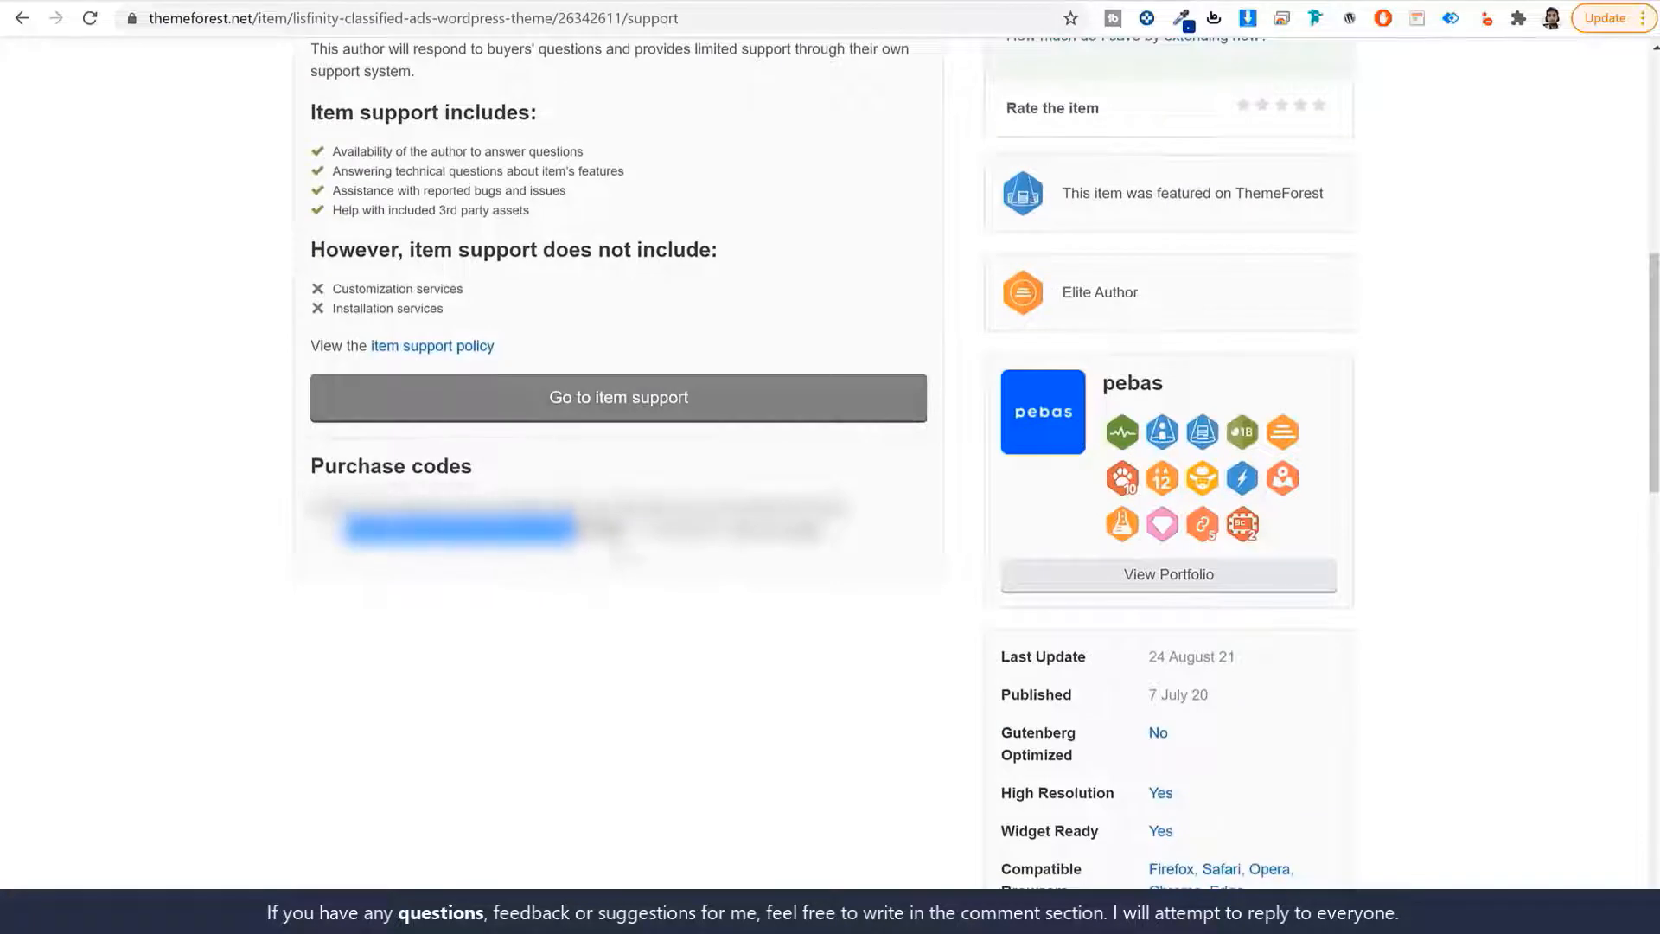
click(368, 2)
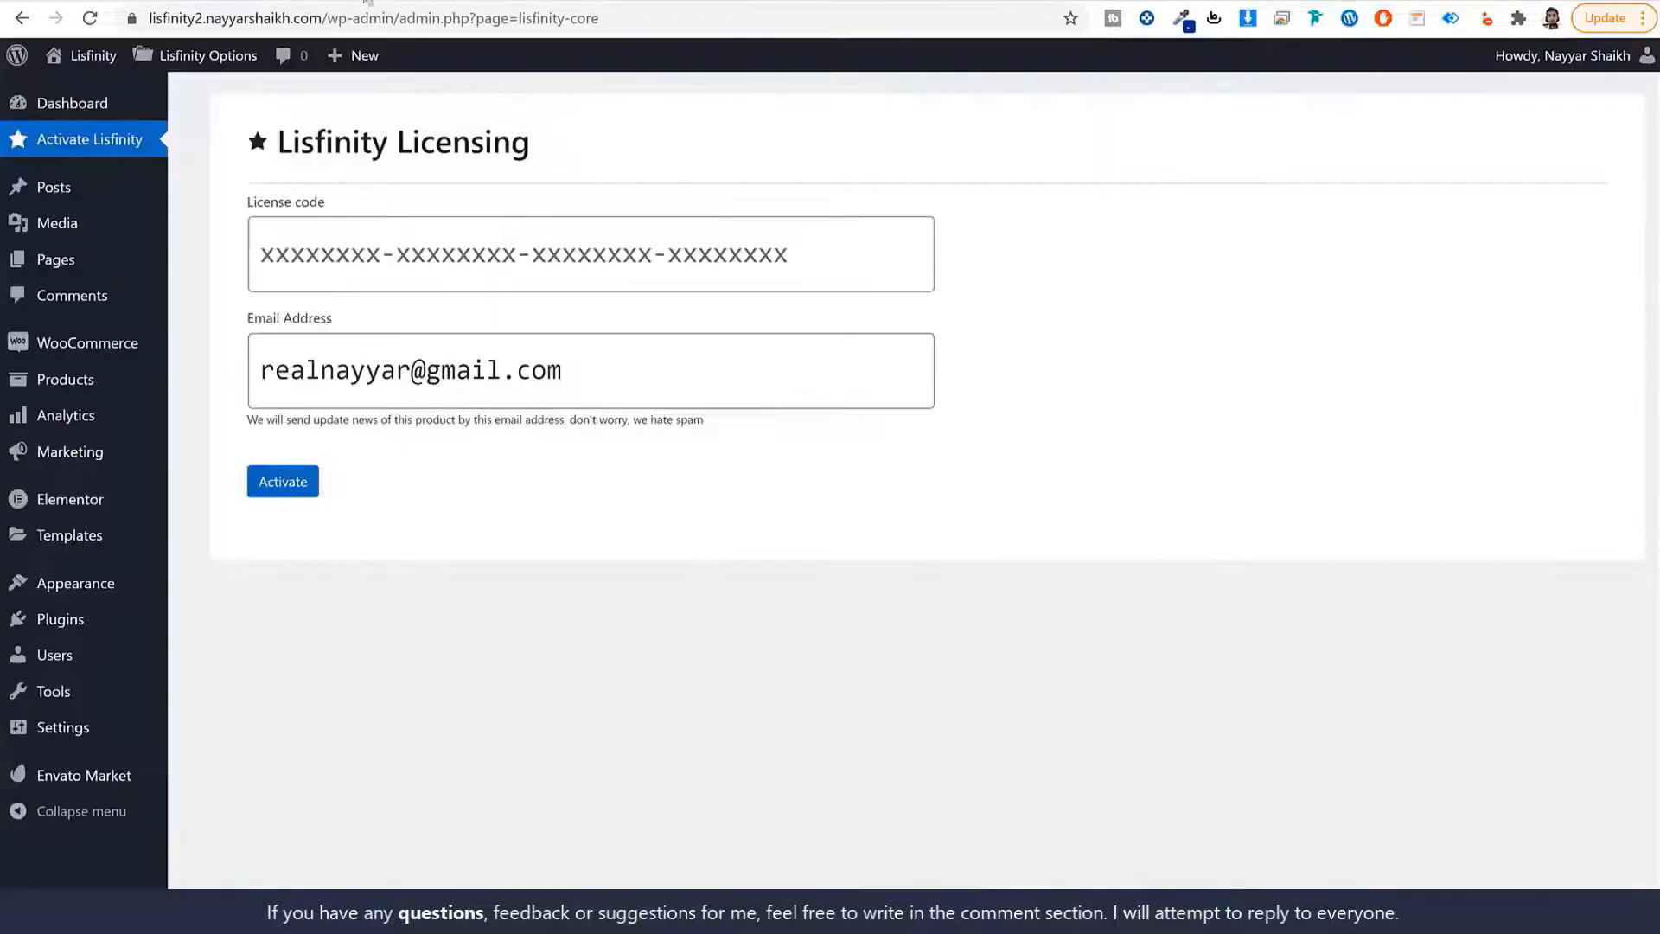
Paste the purchase code into License code and activate it, confirming the Valid status.
click(501, 238)
key(ctrl+v)
click(268, 501)
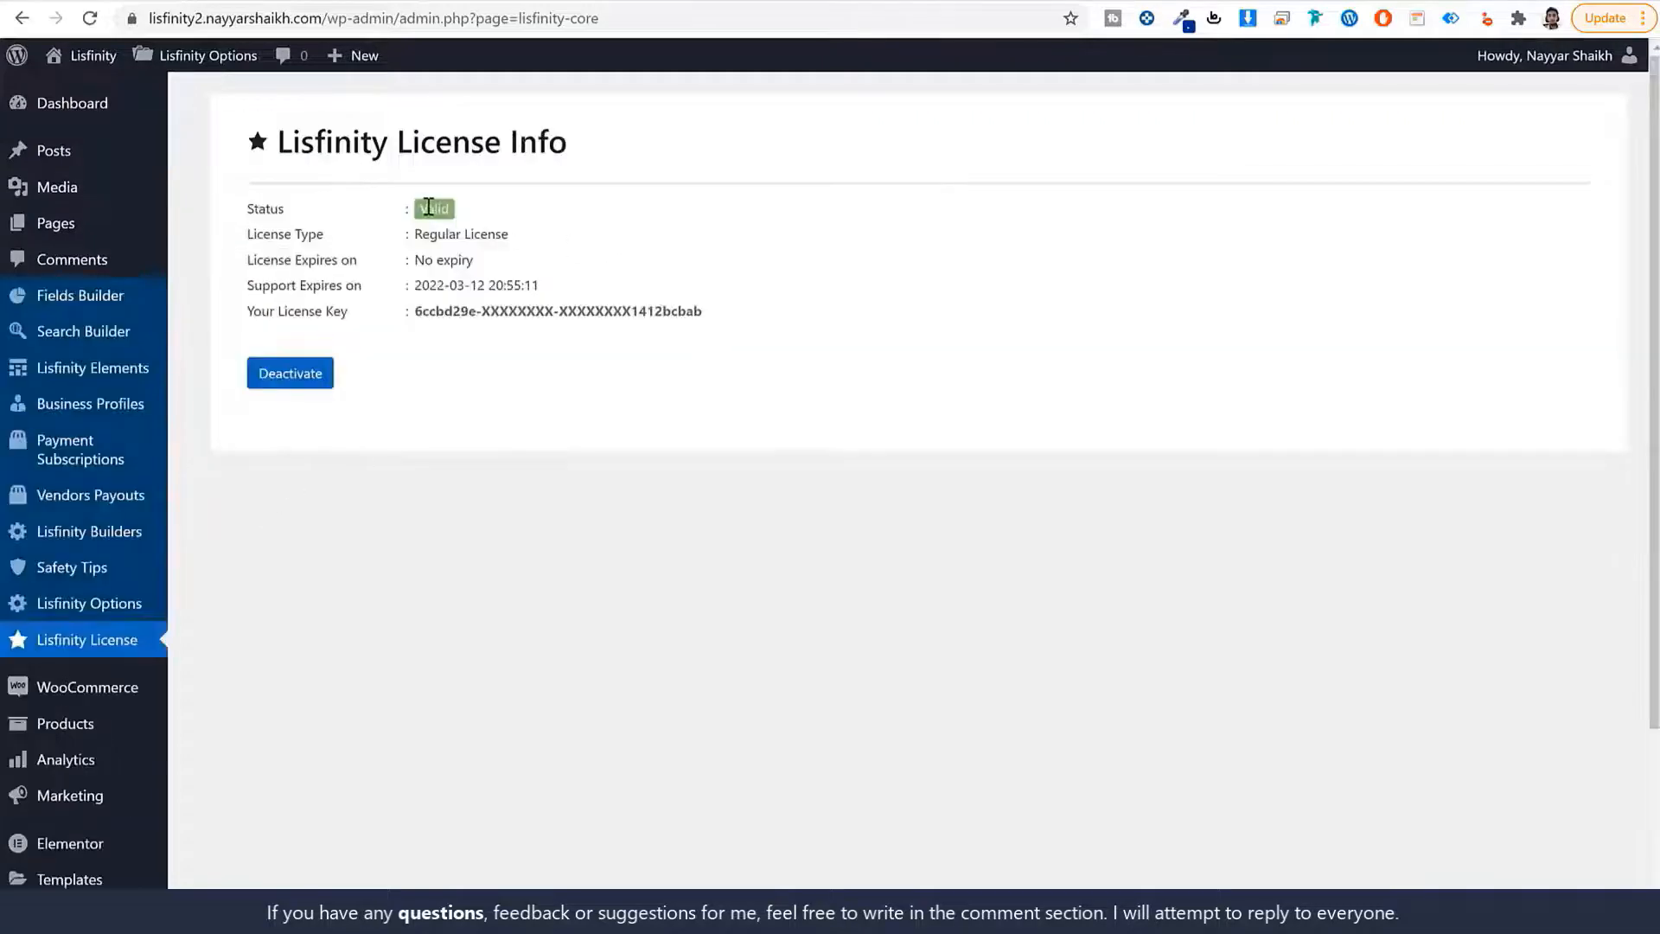
double_click(436, 208)
click(524, 232)
click(118, 112)
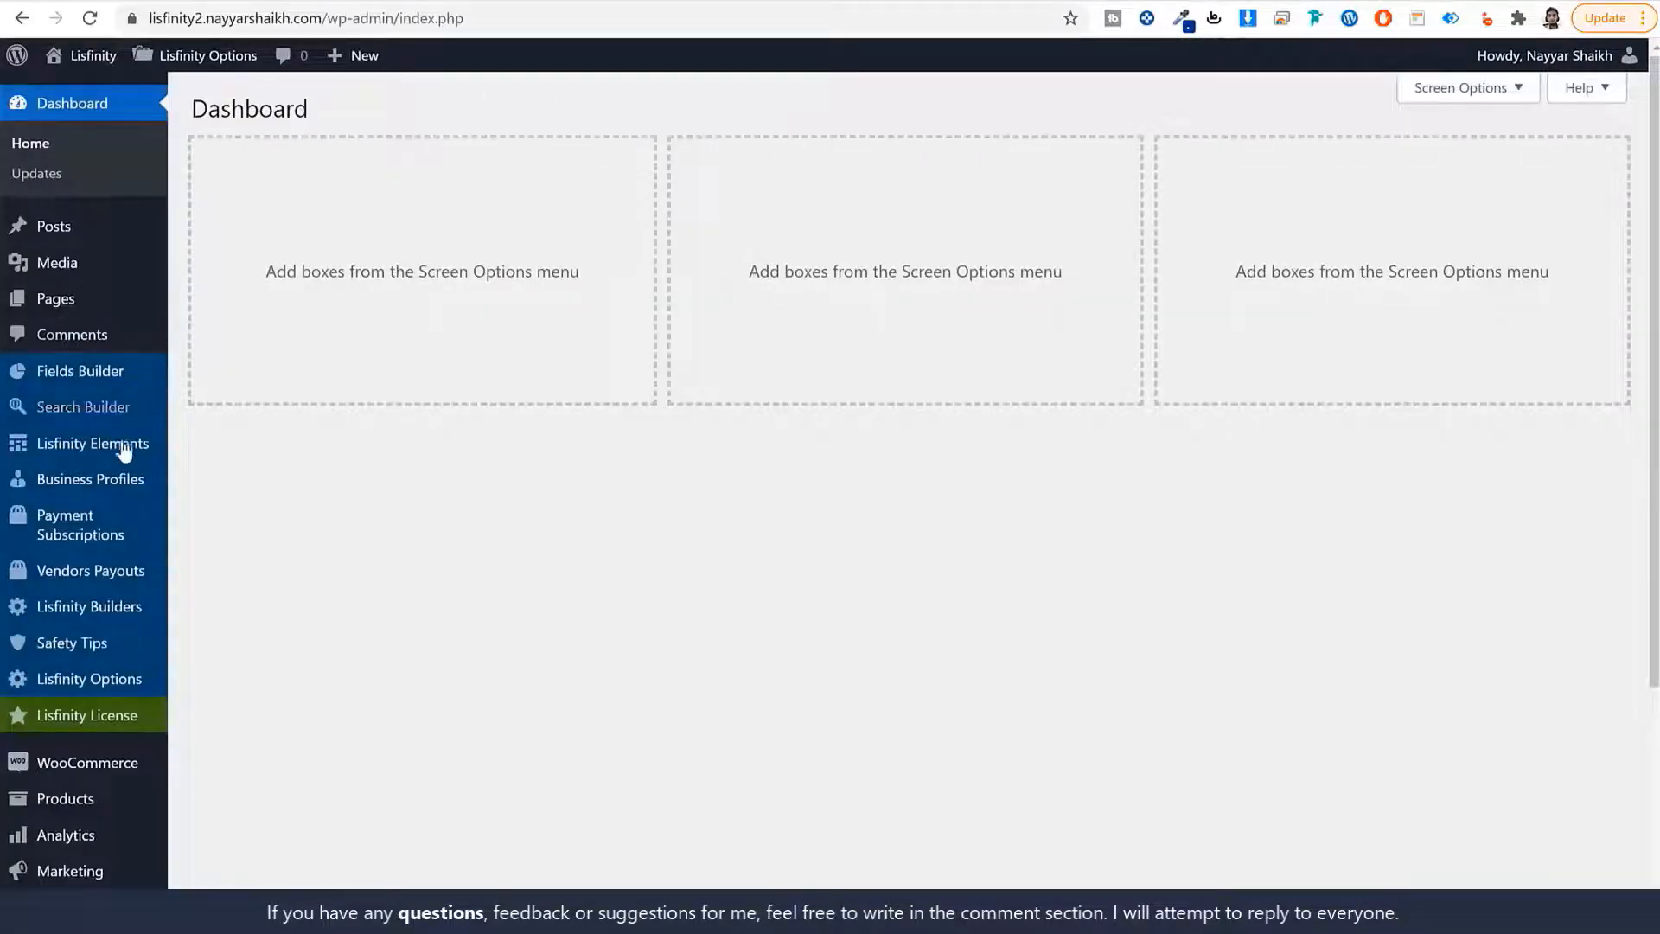
Open the Lisfinity Fields Builder and browse the BMW M 340i xDrive Touring listing.
click(92, 378)
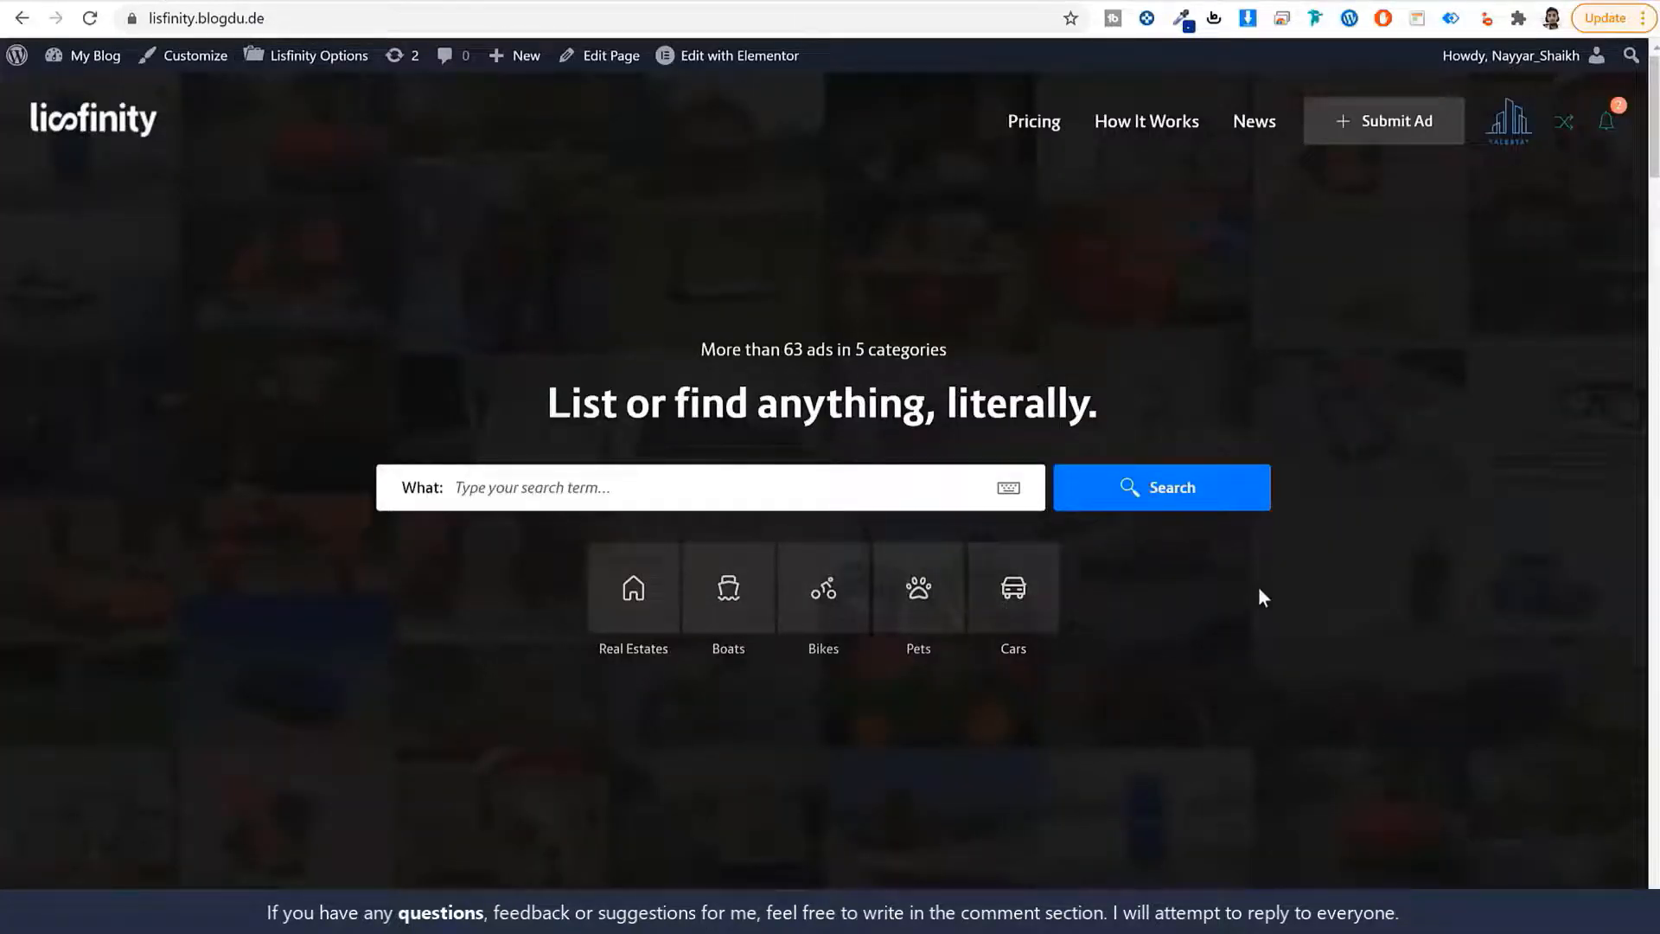
scroll(1323, 674, down, 20)
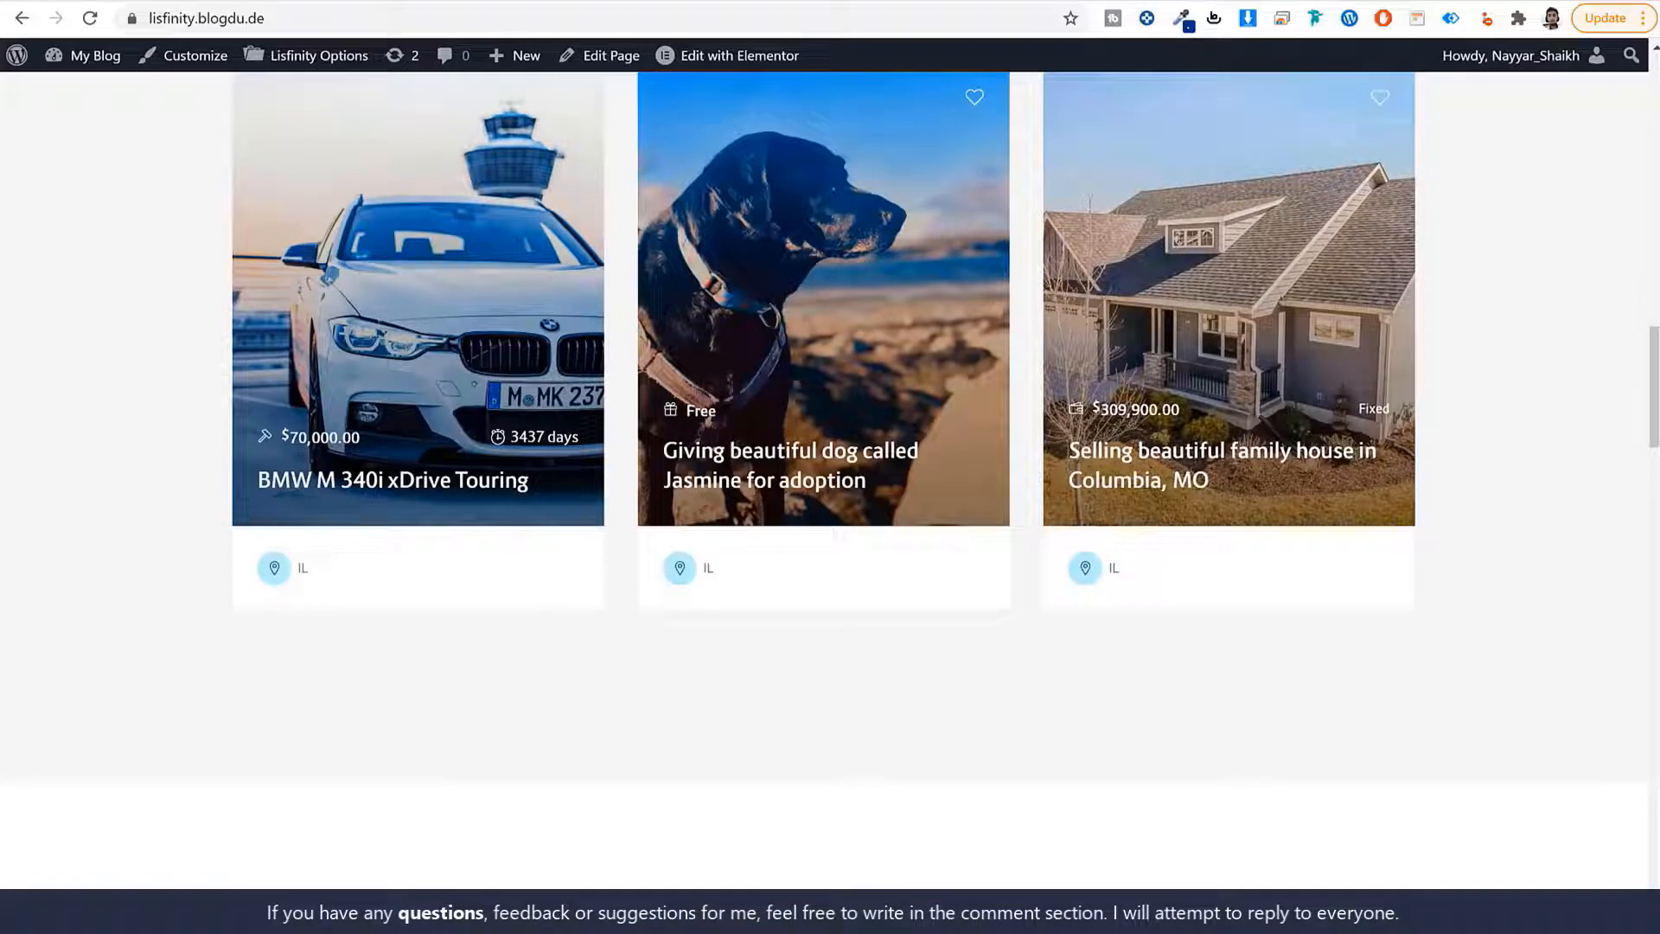
click(474, 1)
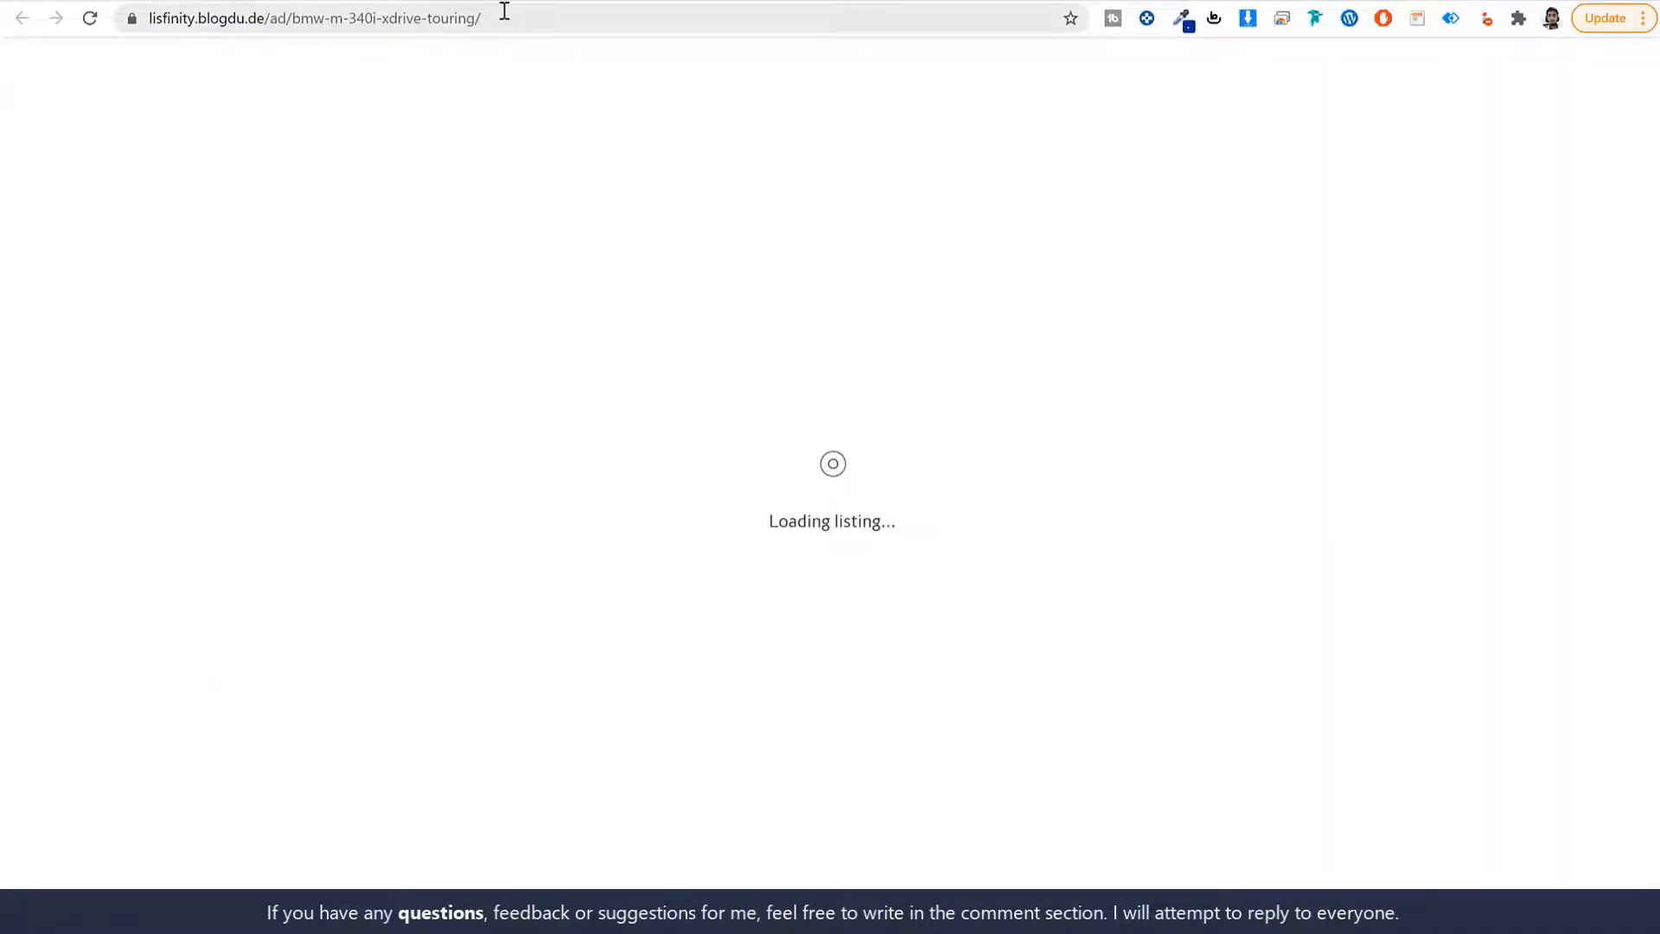
scroll(519, 415, down, 10)
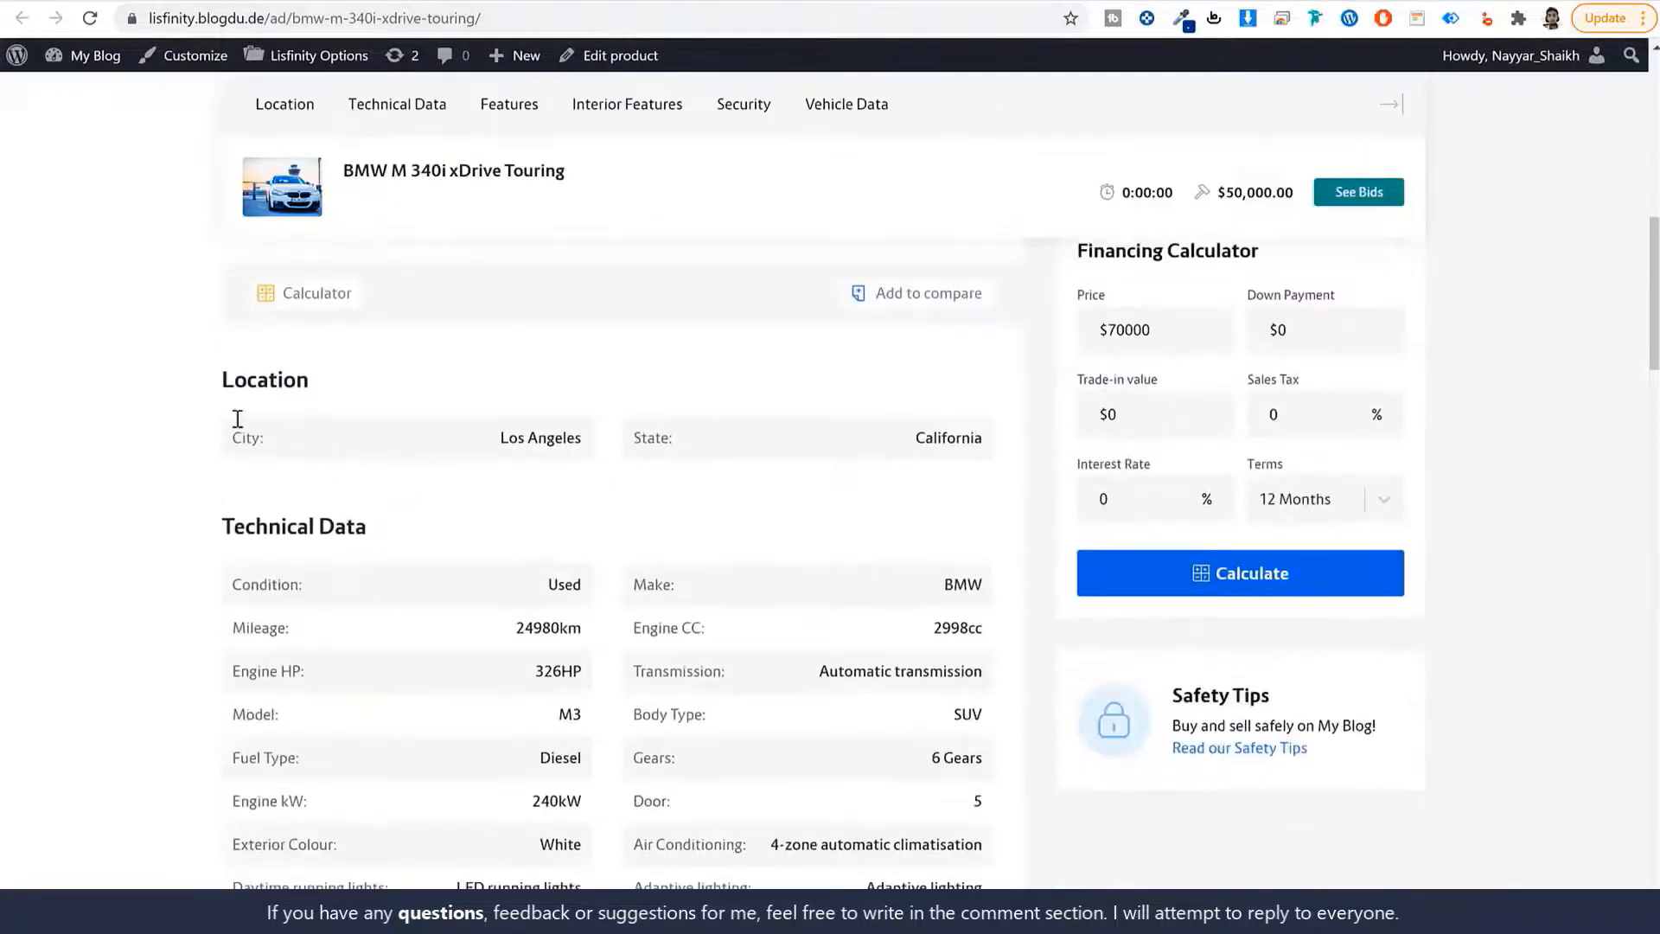
drag(221, 381, 411, 386)
click(411, 386)
scroll(350, 470, up, 6)
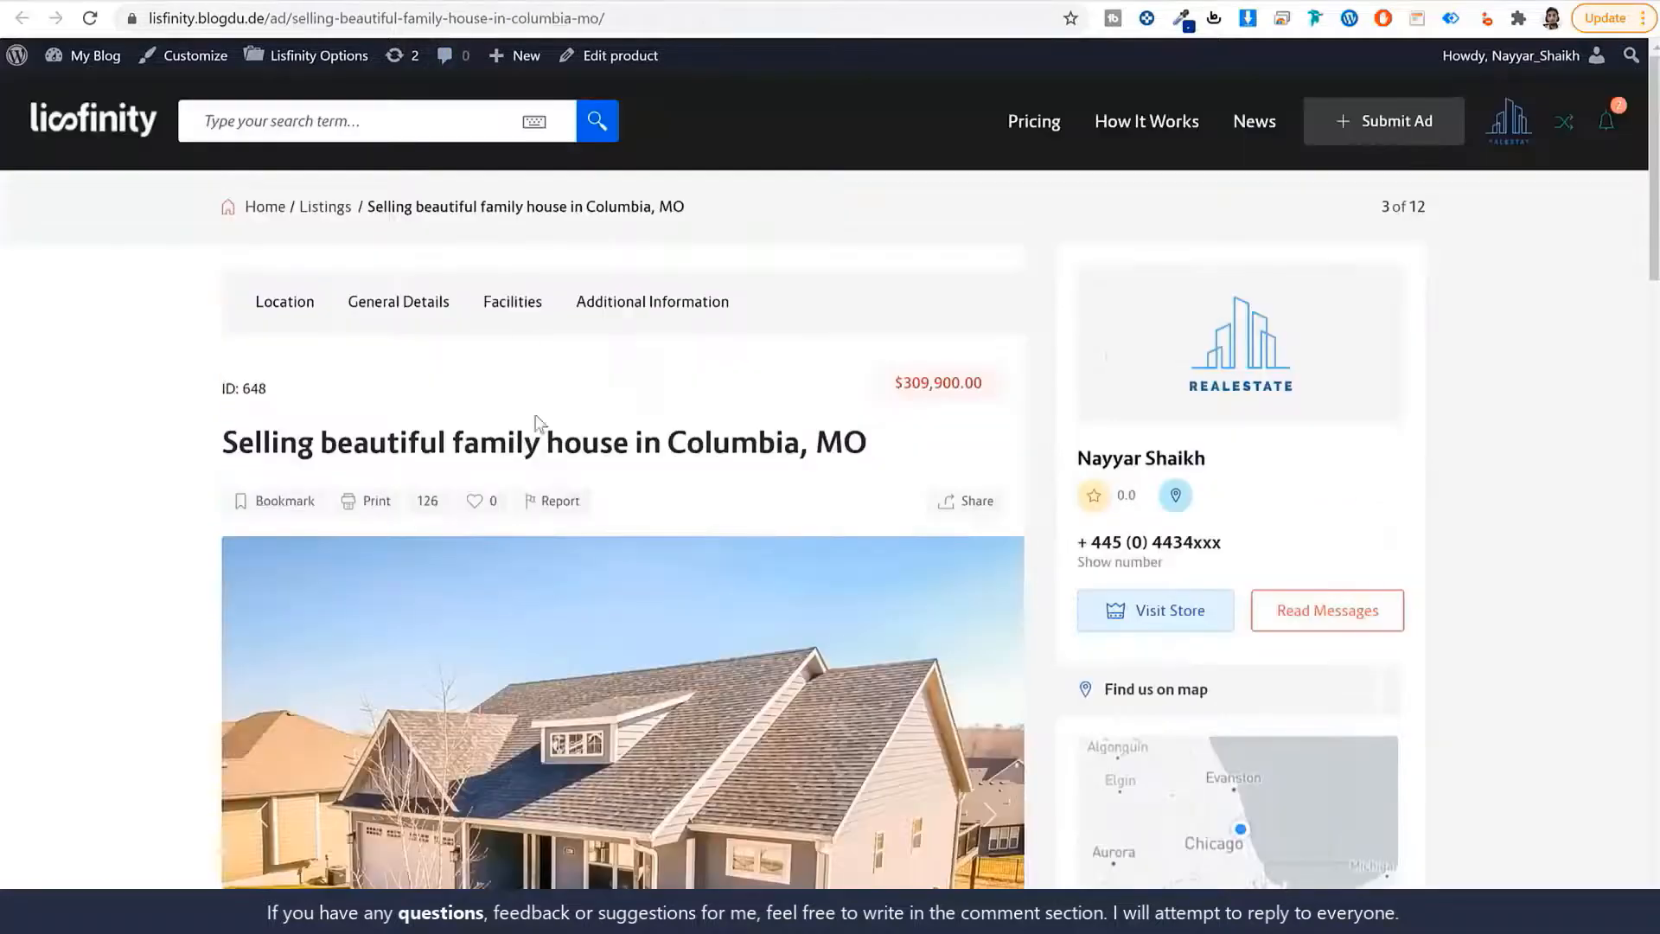
scroll(536, 424, down, 8)
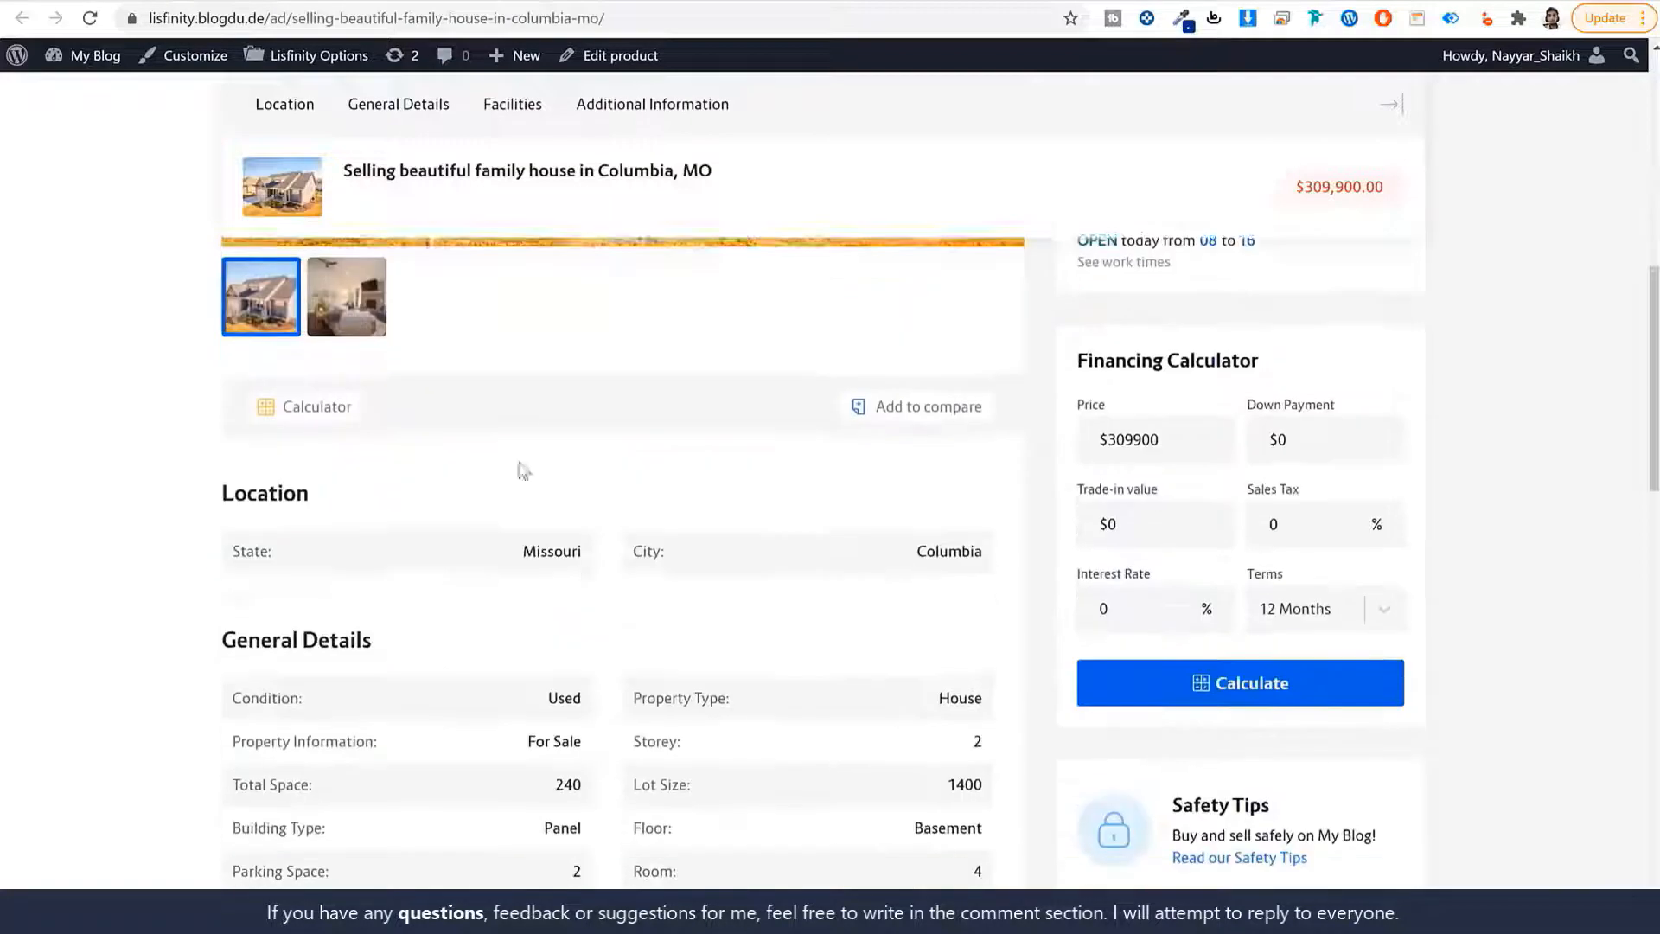
double_click(271, 493)
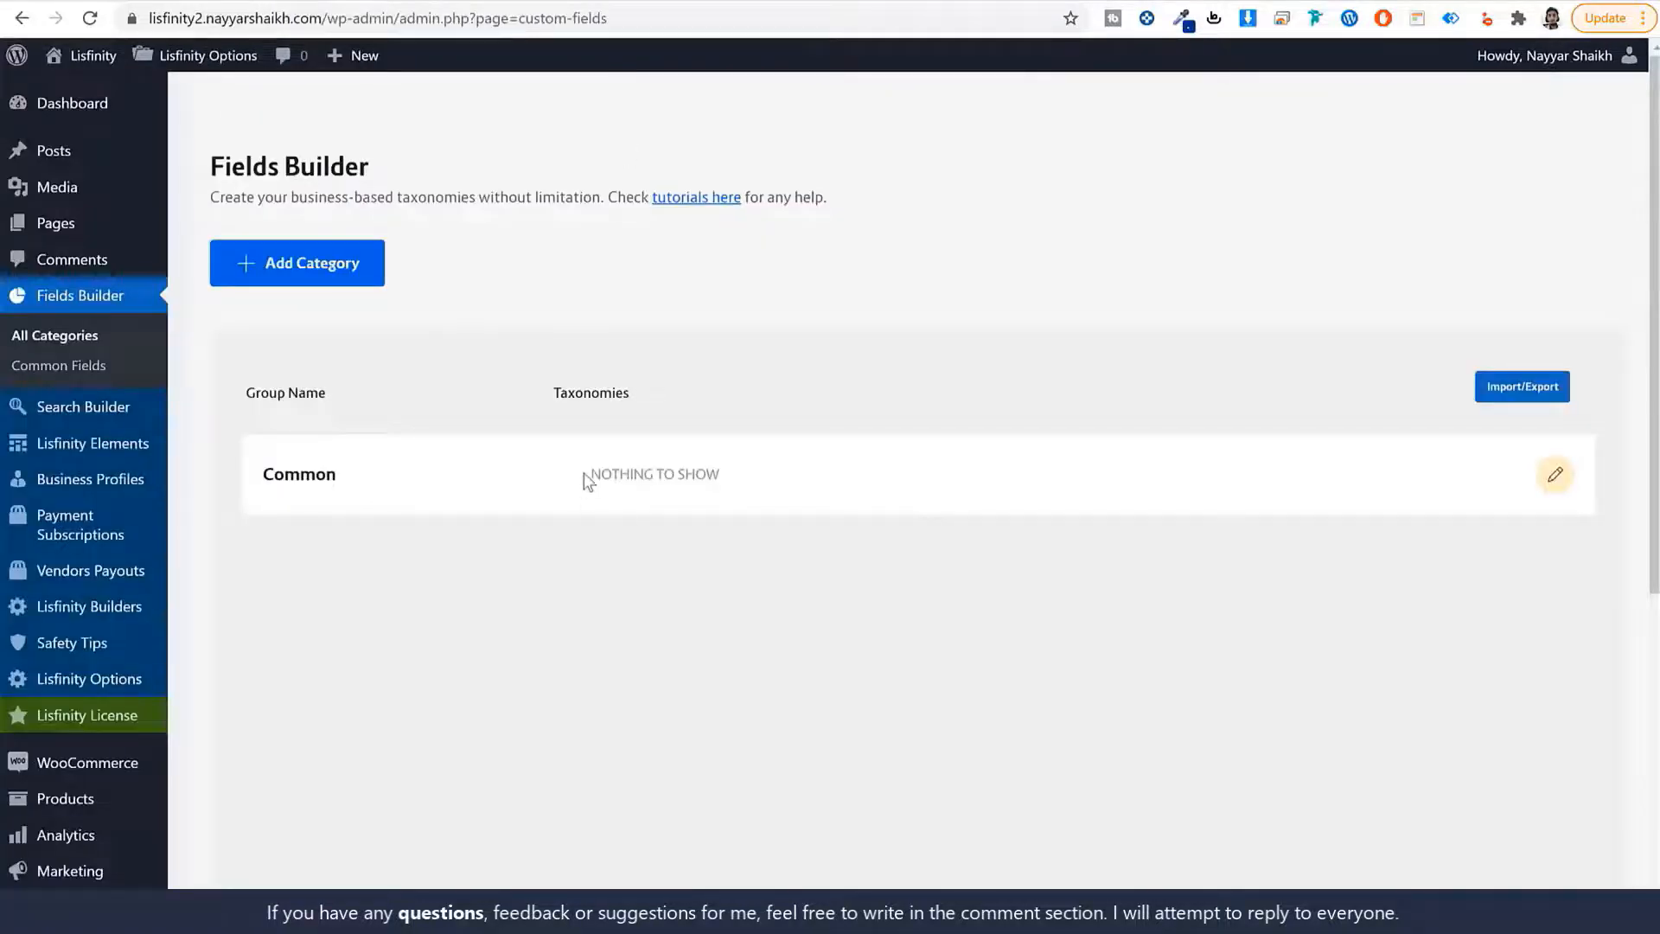
Open the Common field group, which has no taxonomies yet, for editing.
drag(585, 479, 784, 490)
drag(350, 472, 249, 473)
click(317, 485)
click(1558, 481)
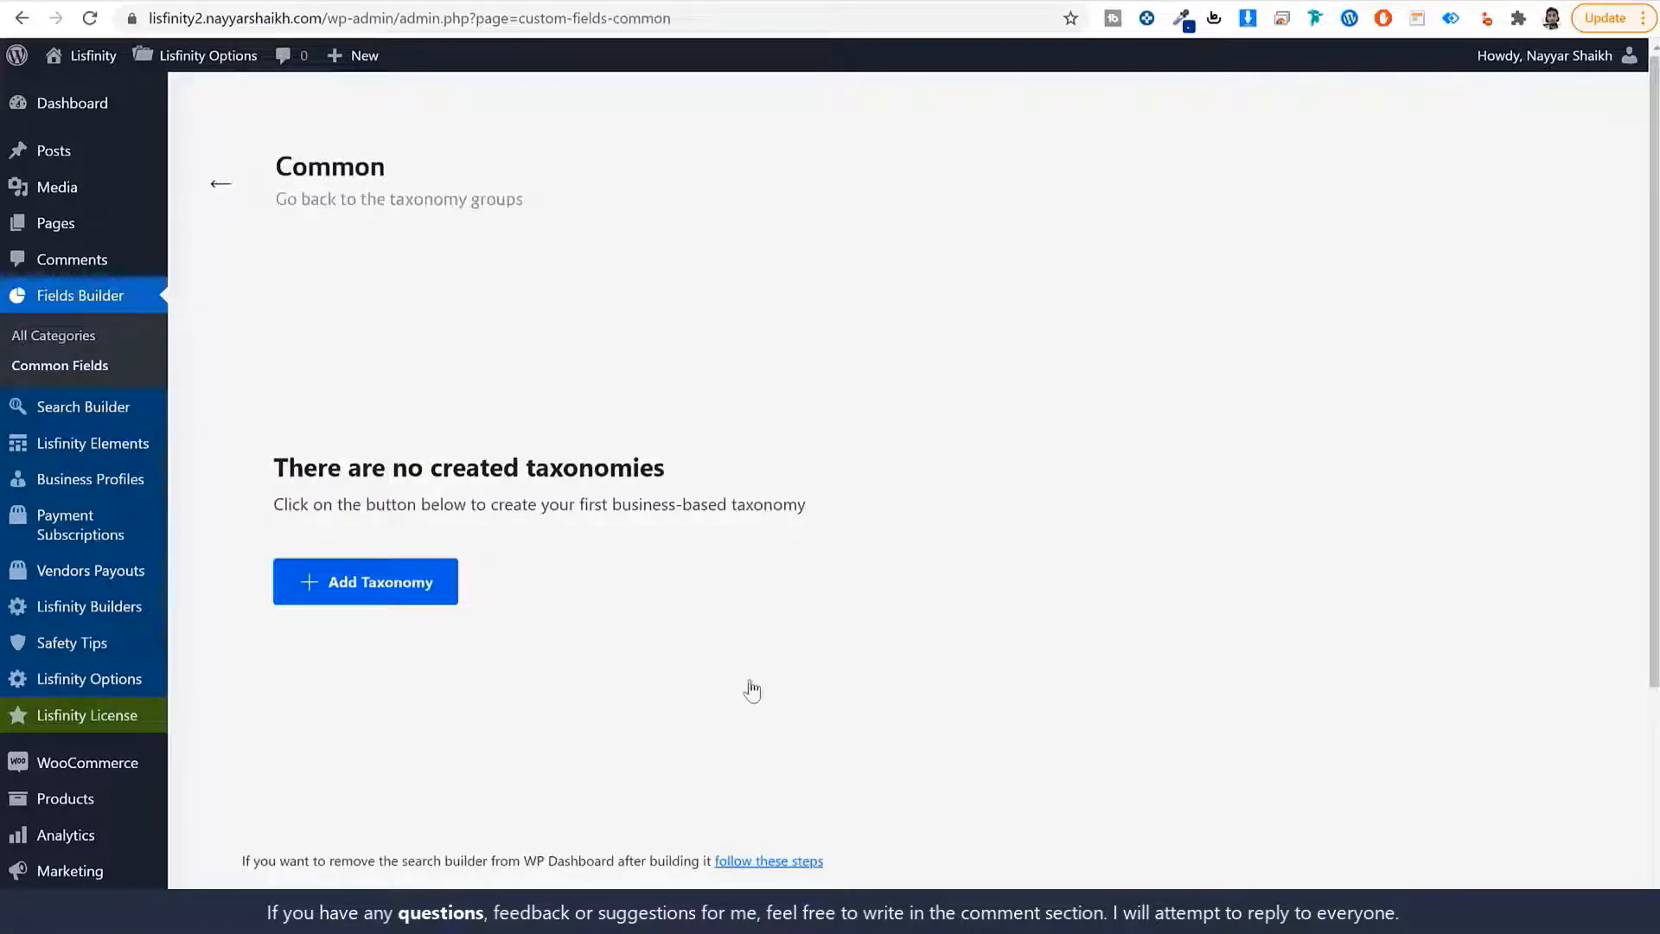
Start a new taxonomy named State / States with slug state.
click(381, 593)
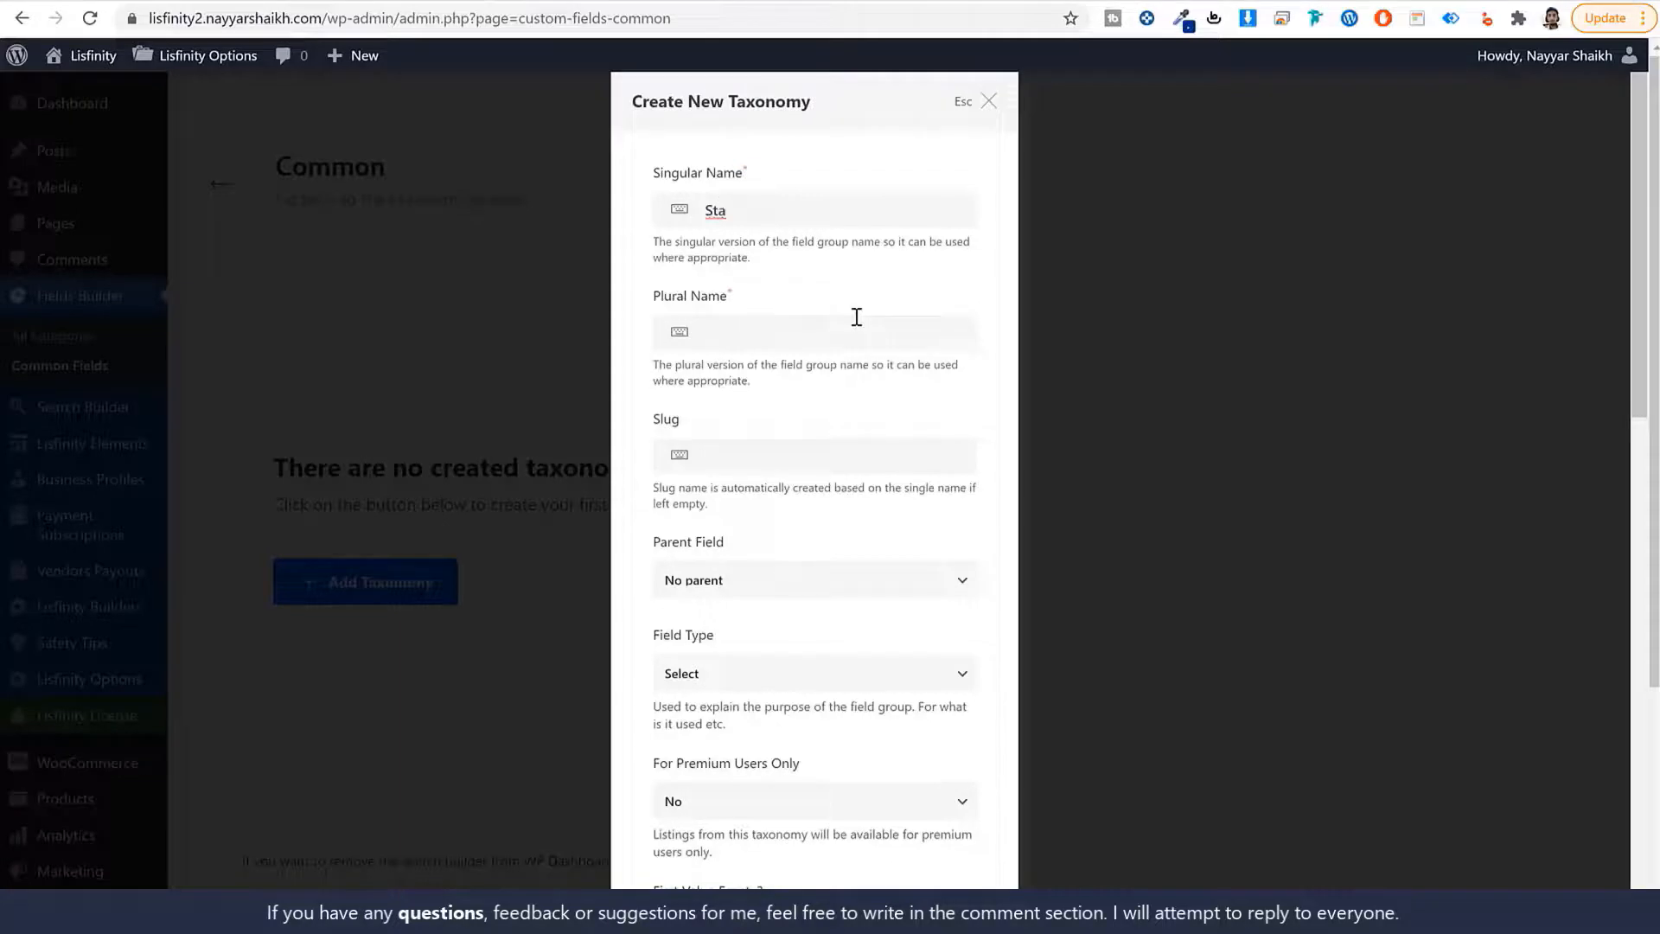
key(ctrl+a)
key(ctrl+c)
click(869, 332)
key(ctrl+v)
key(ctrl+v)
drag(704, 455, 715, 457)
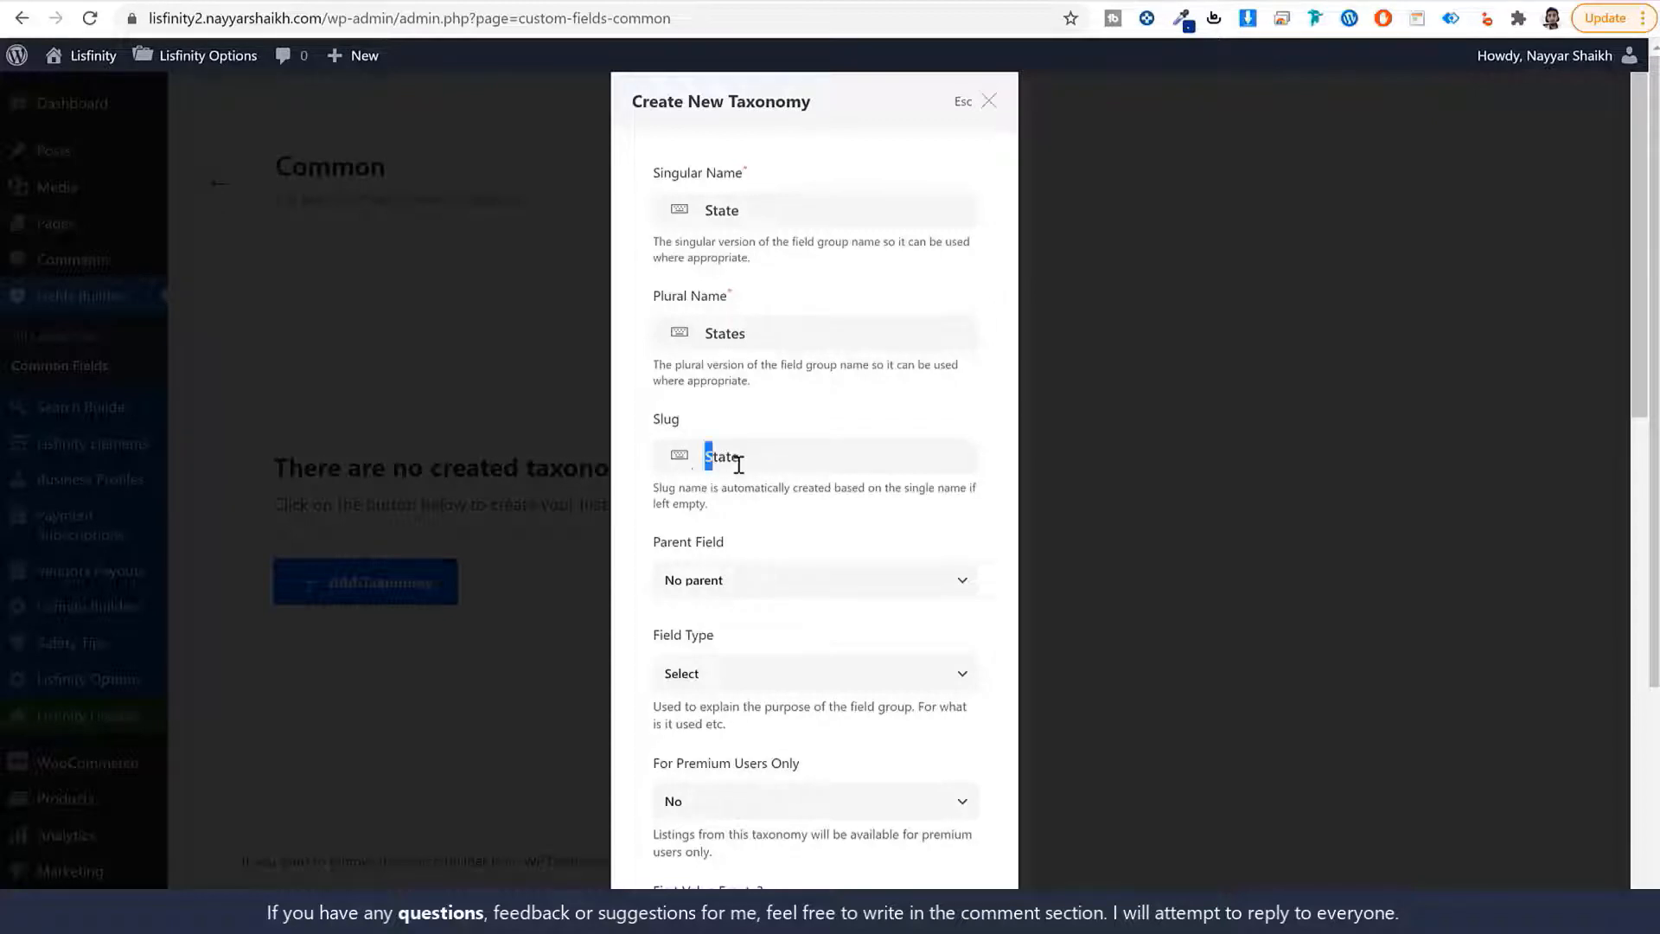
text(s)
key(ctrl+a)
Set the field type to Location and add the States taxonomy.
scroll(892, 519, down, 1)
click(758, 570)
click(750, 664)
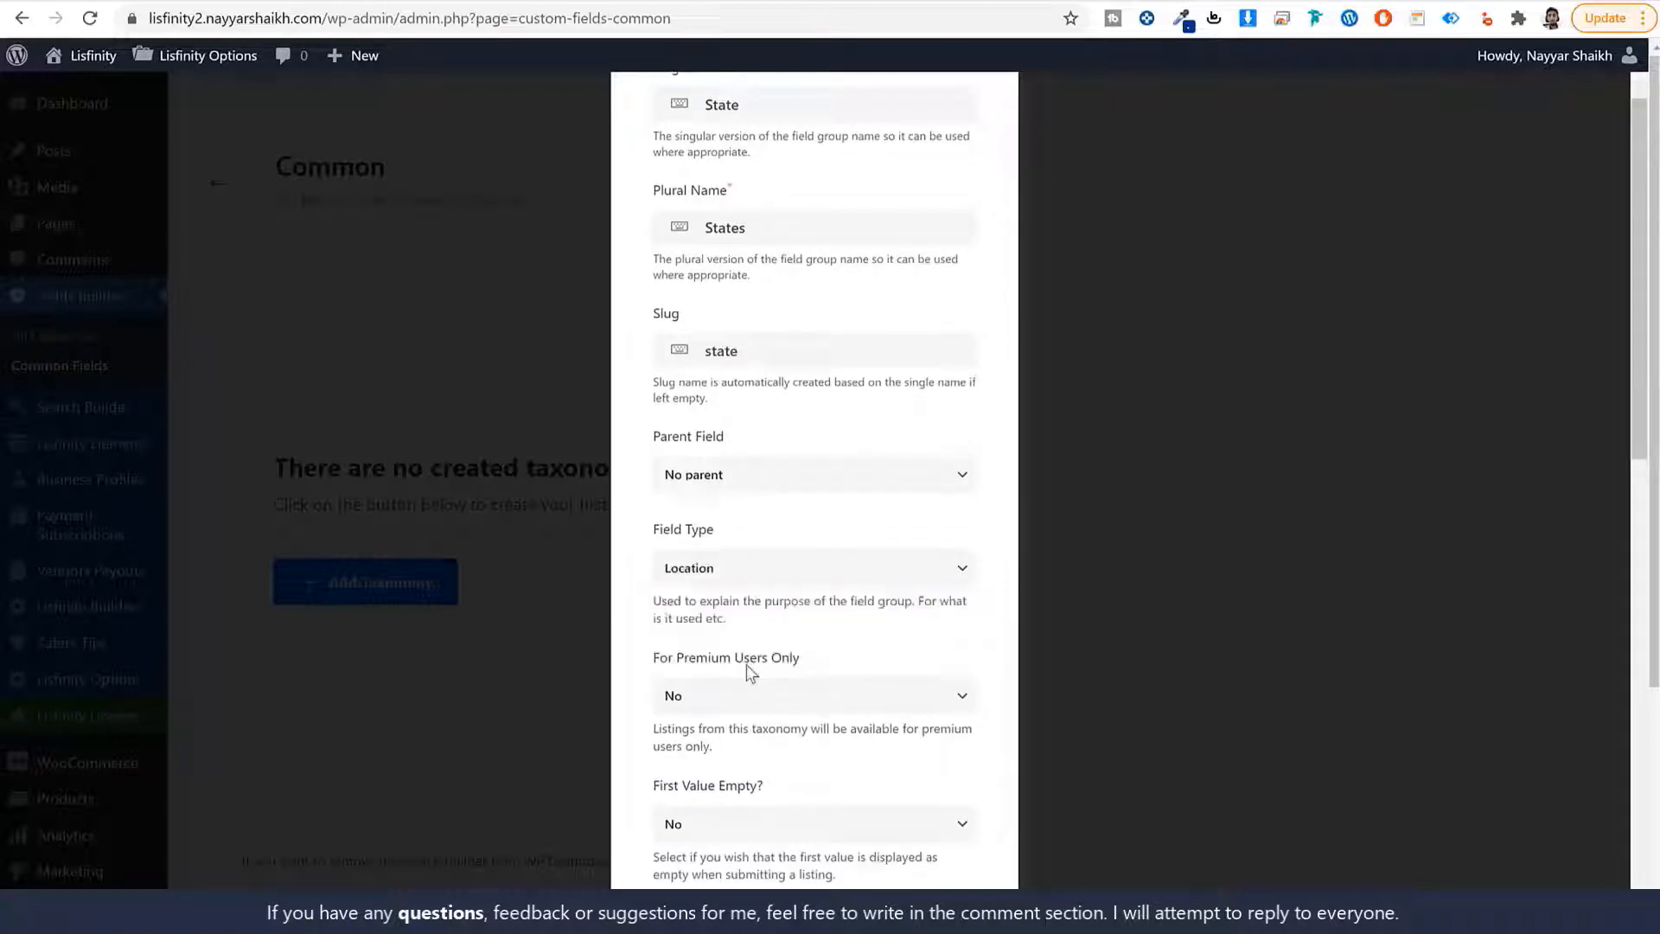
scroll(830, 622, down, 12)
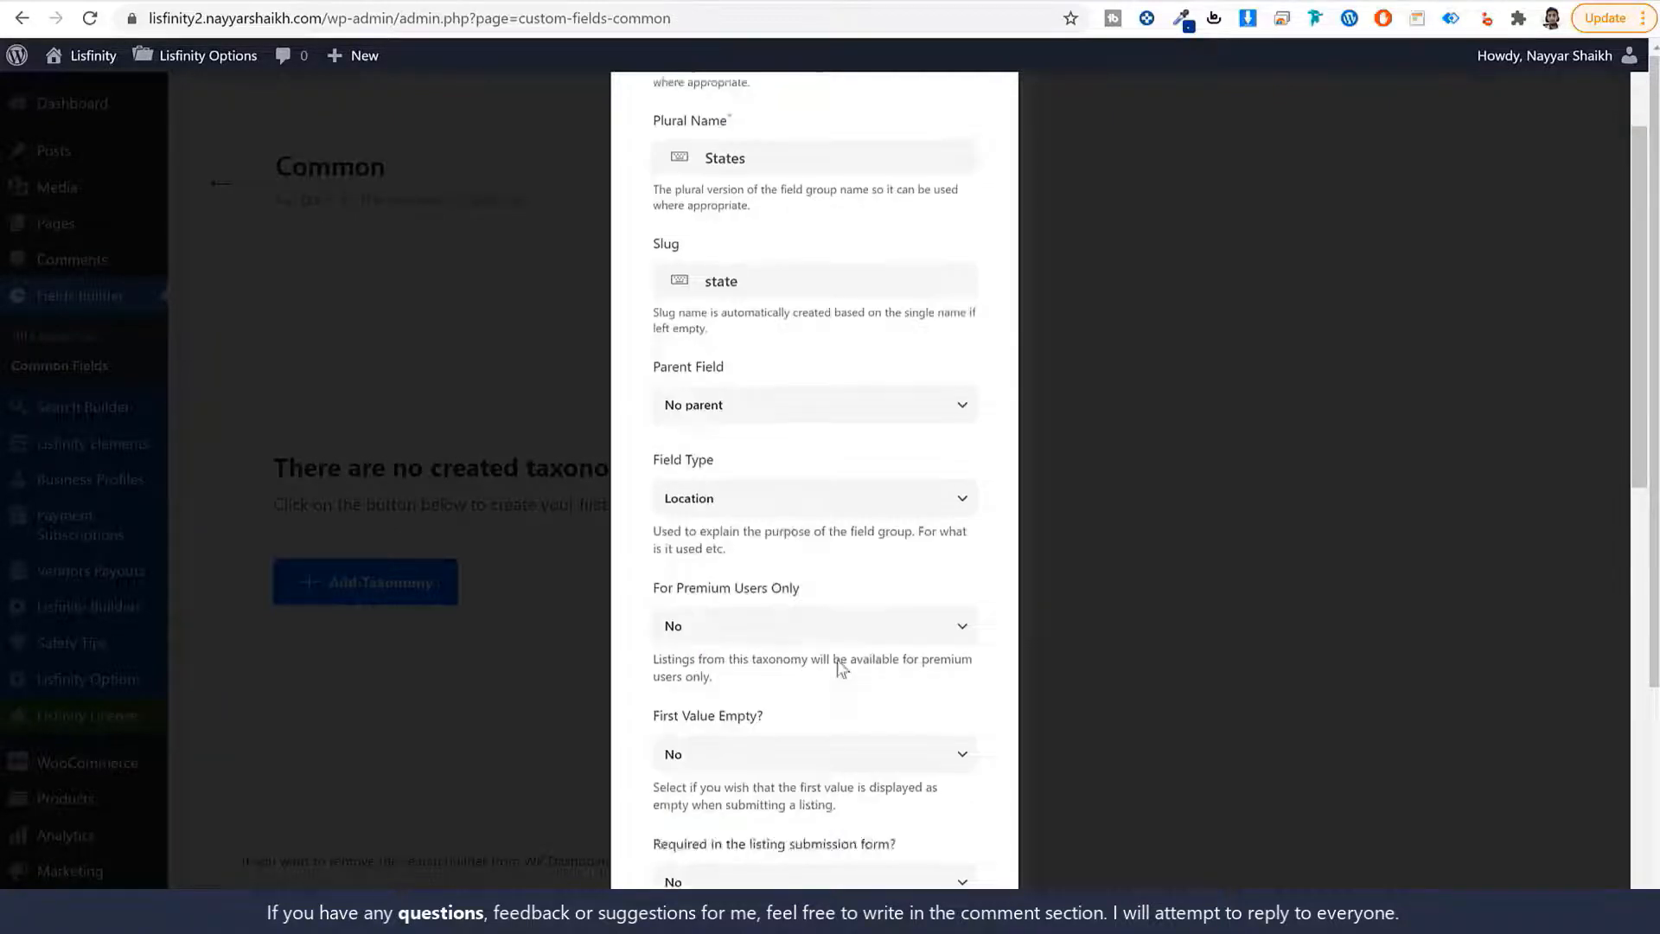
click(918, 844)
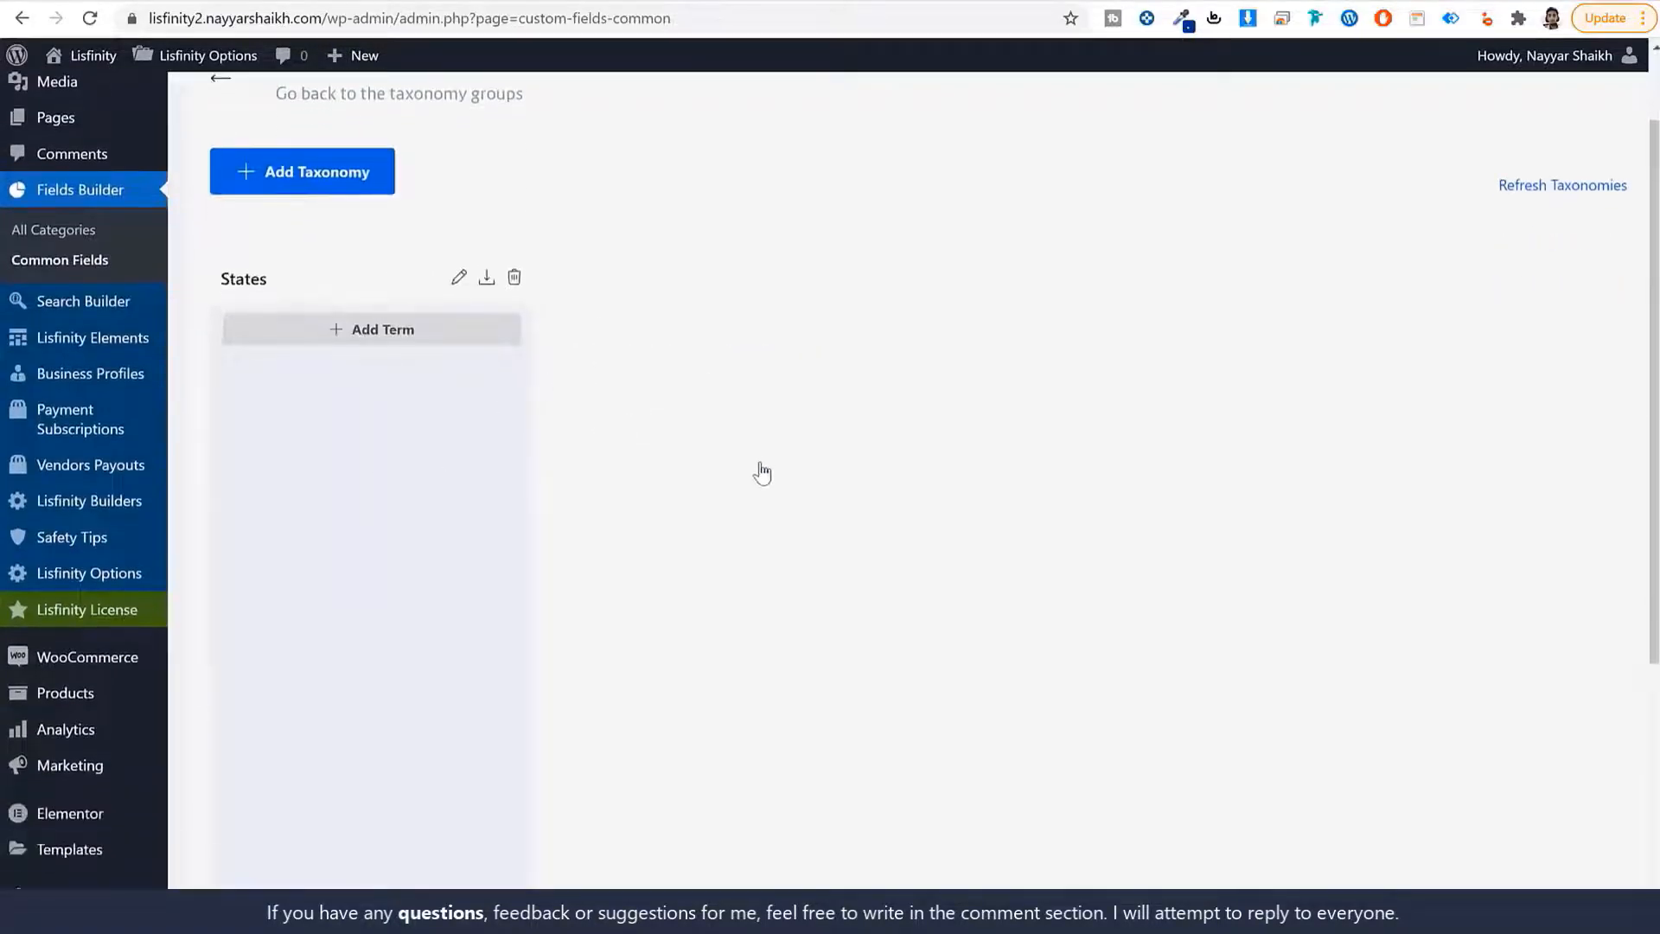
Start a City / Cities taxonomy with slug city and Location field type.
click(322, 181)
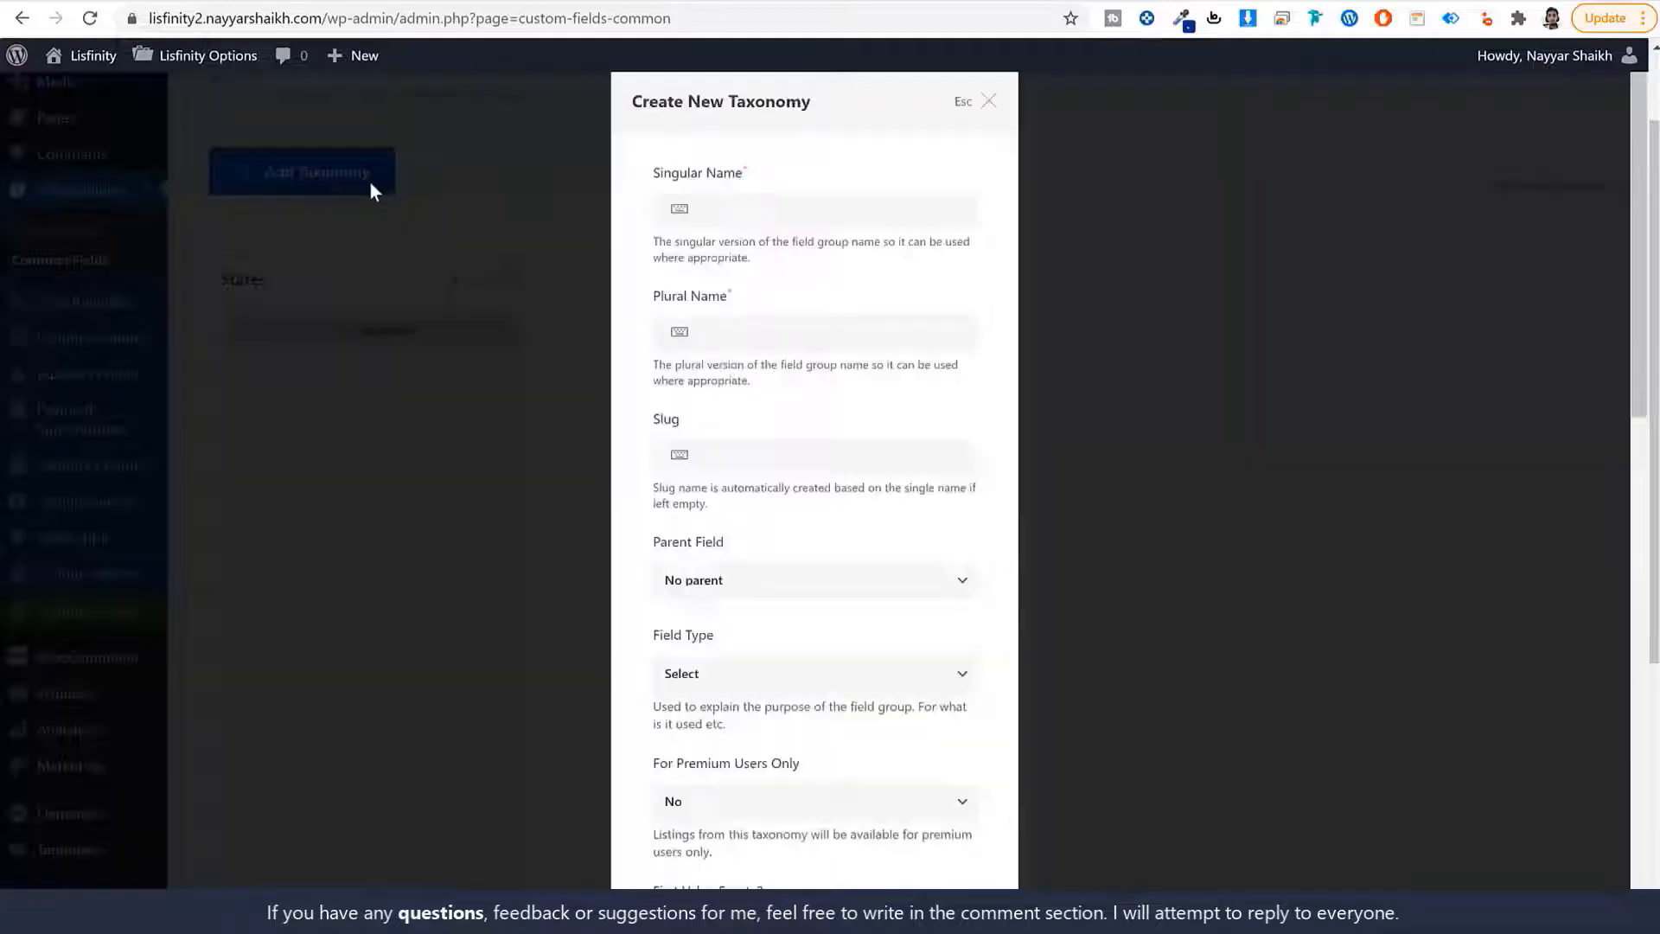
click(705, 212)
text(City)
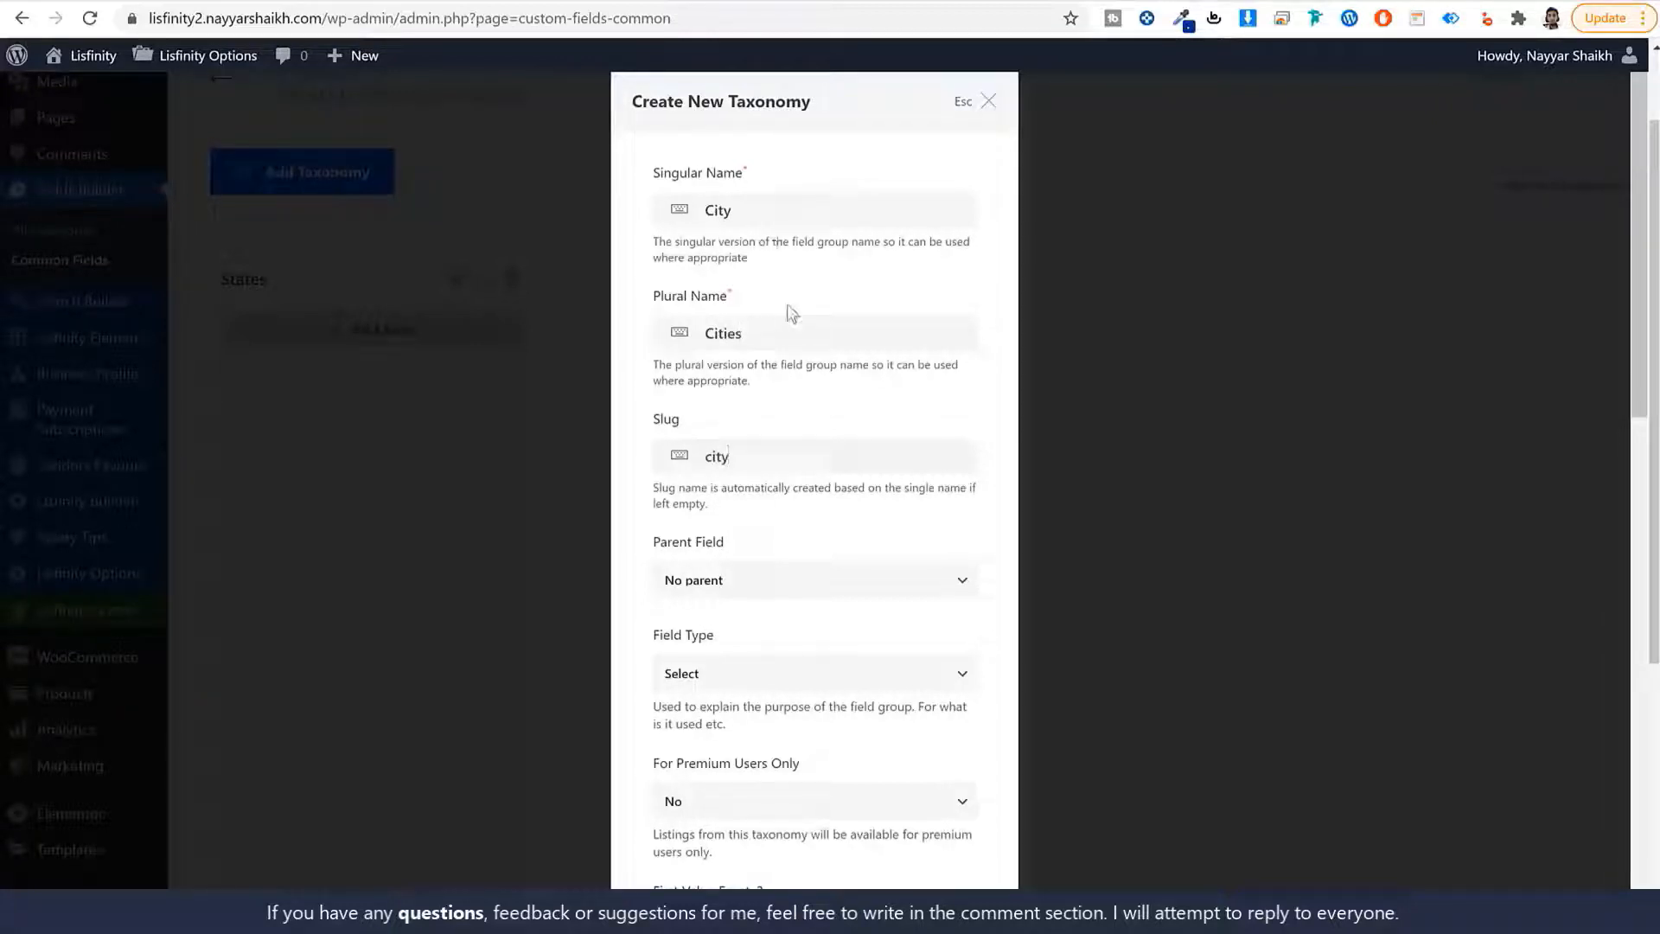
click(781, 683)
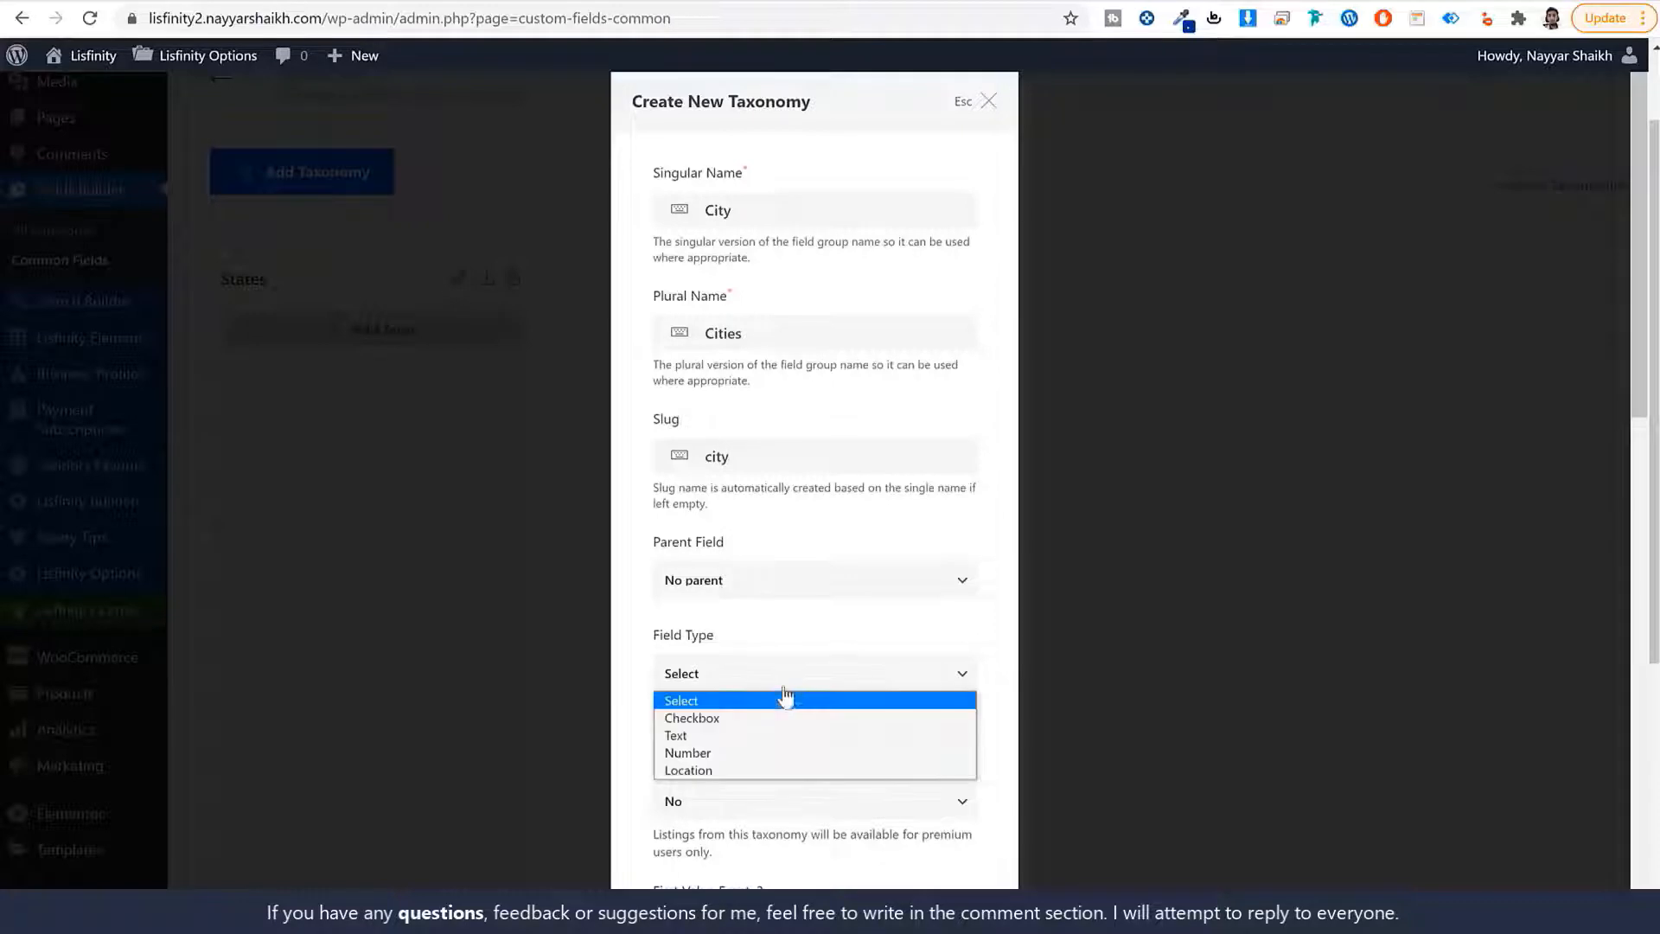
click(753, 771)
Make State the parent field of Cities and add the taxonomy.
click(696, 581)
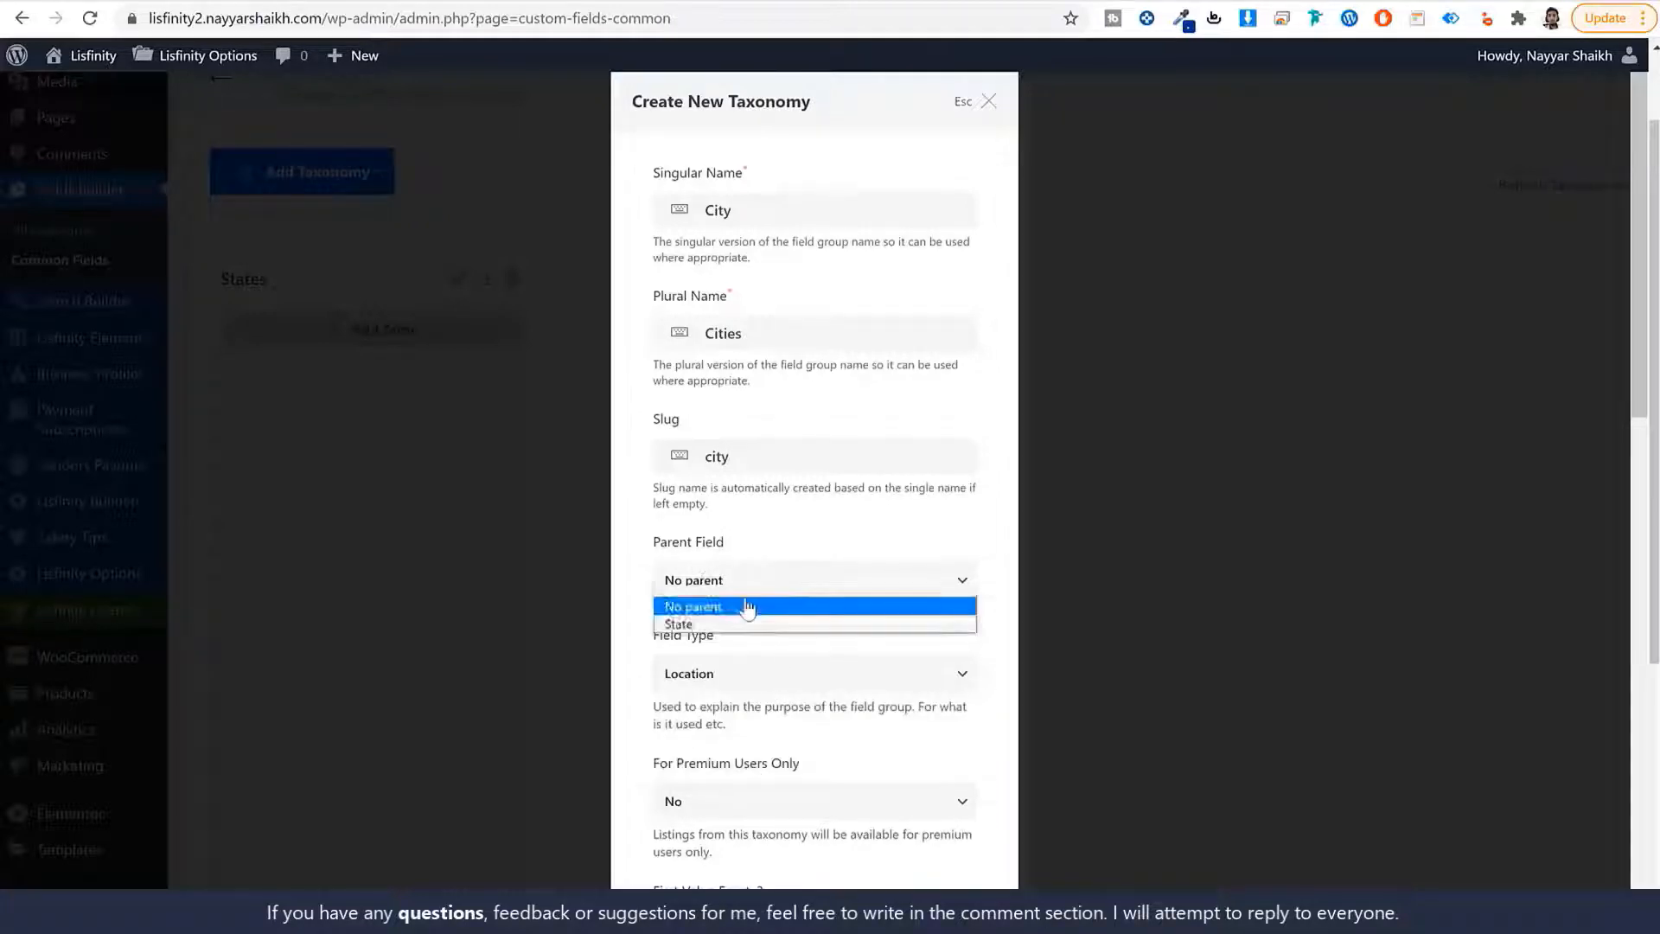
click(744, 624)
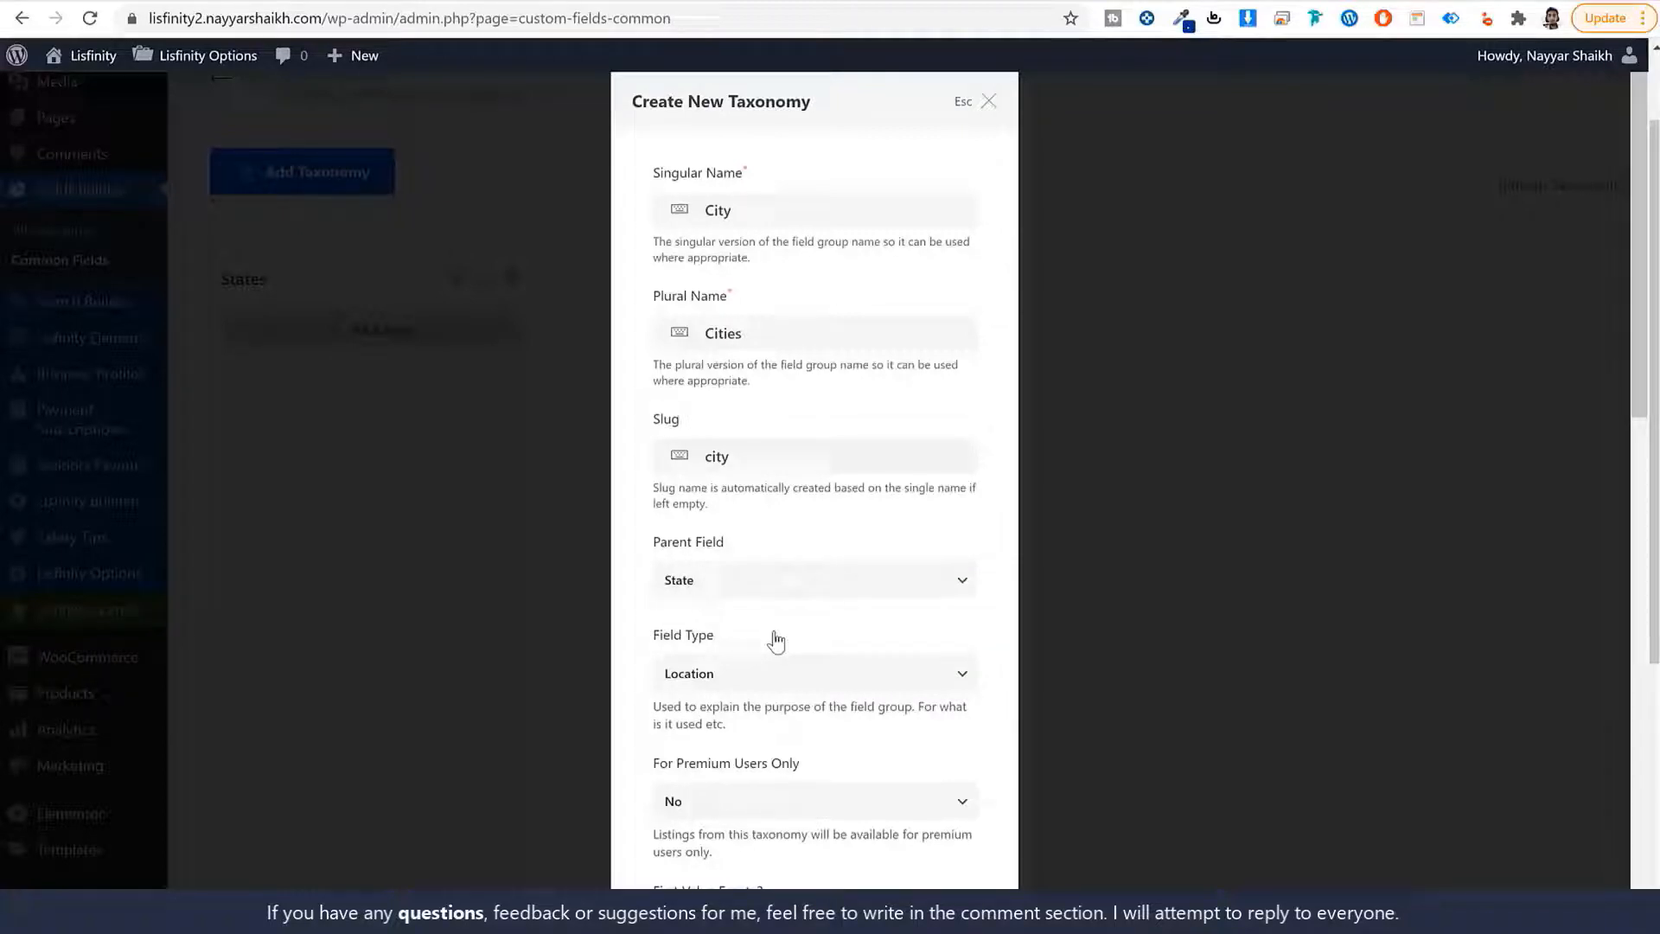
scroll(851, 703, down, 10)
scroll(774, 613, up, 2)
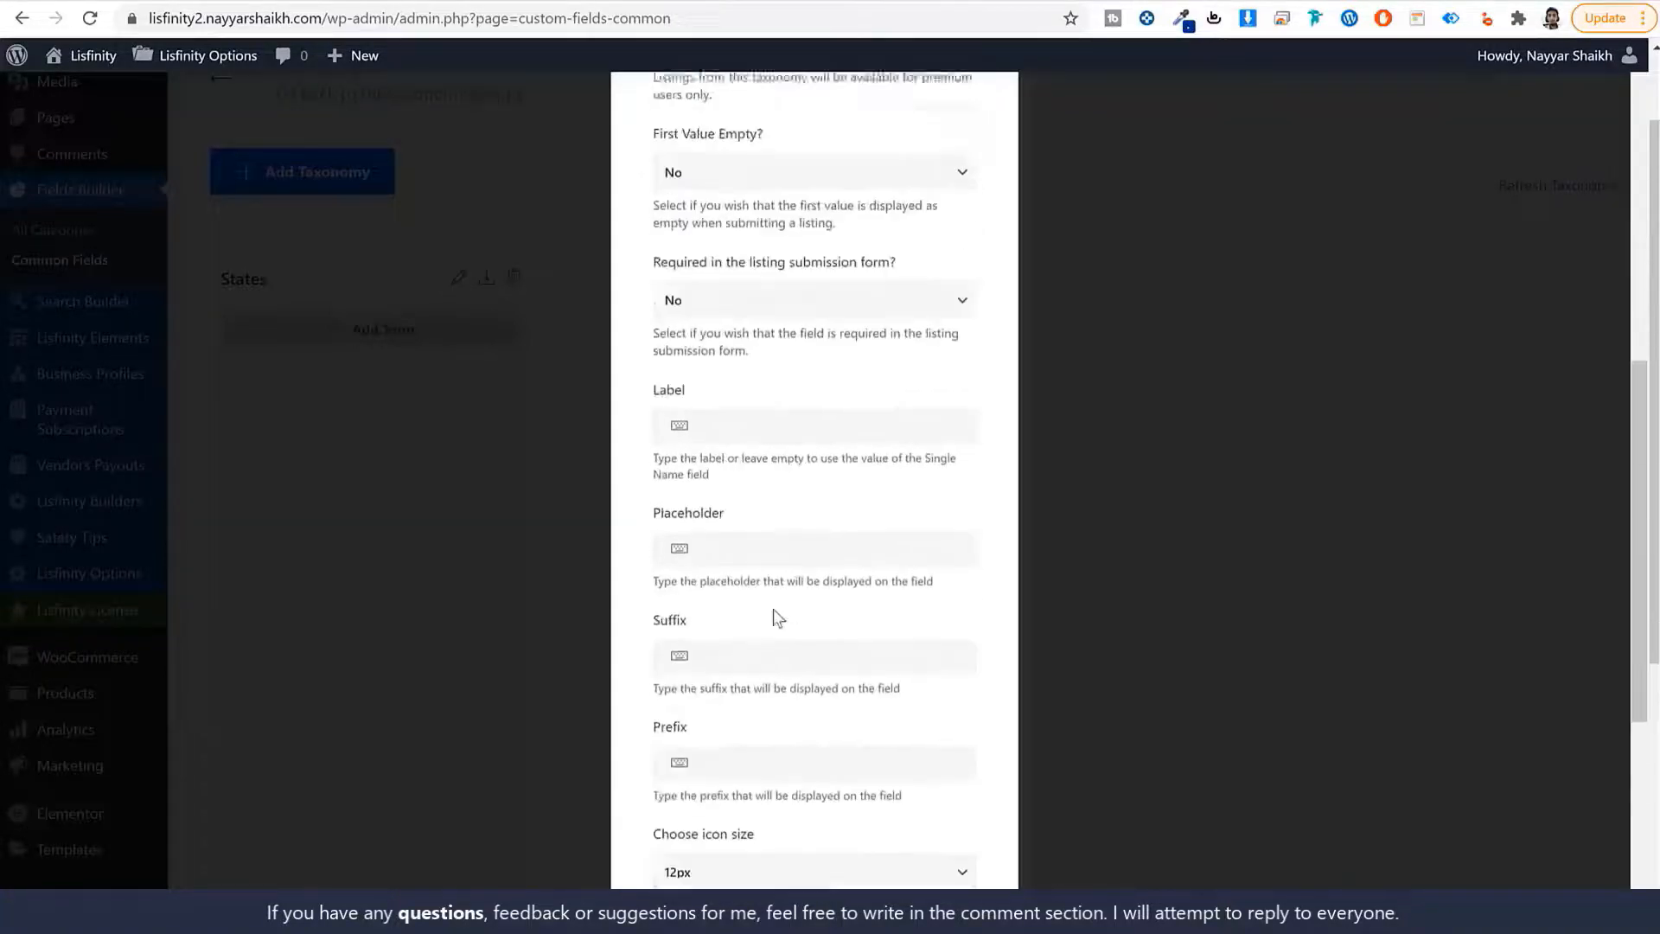
scroll(775, 611, down, 4)
scroll(973, 865, down, 3)
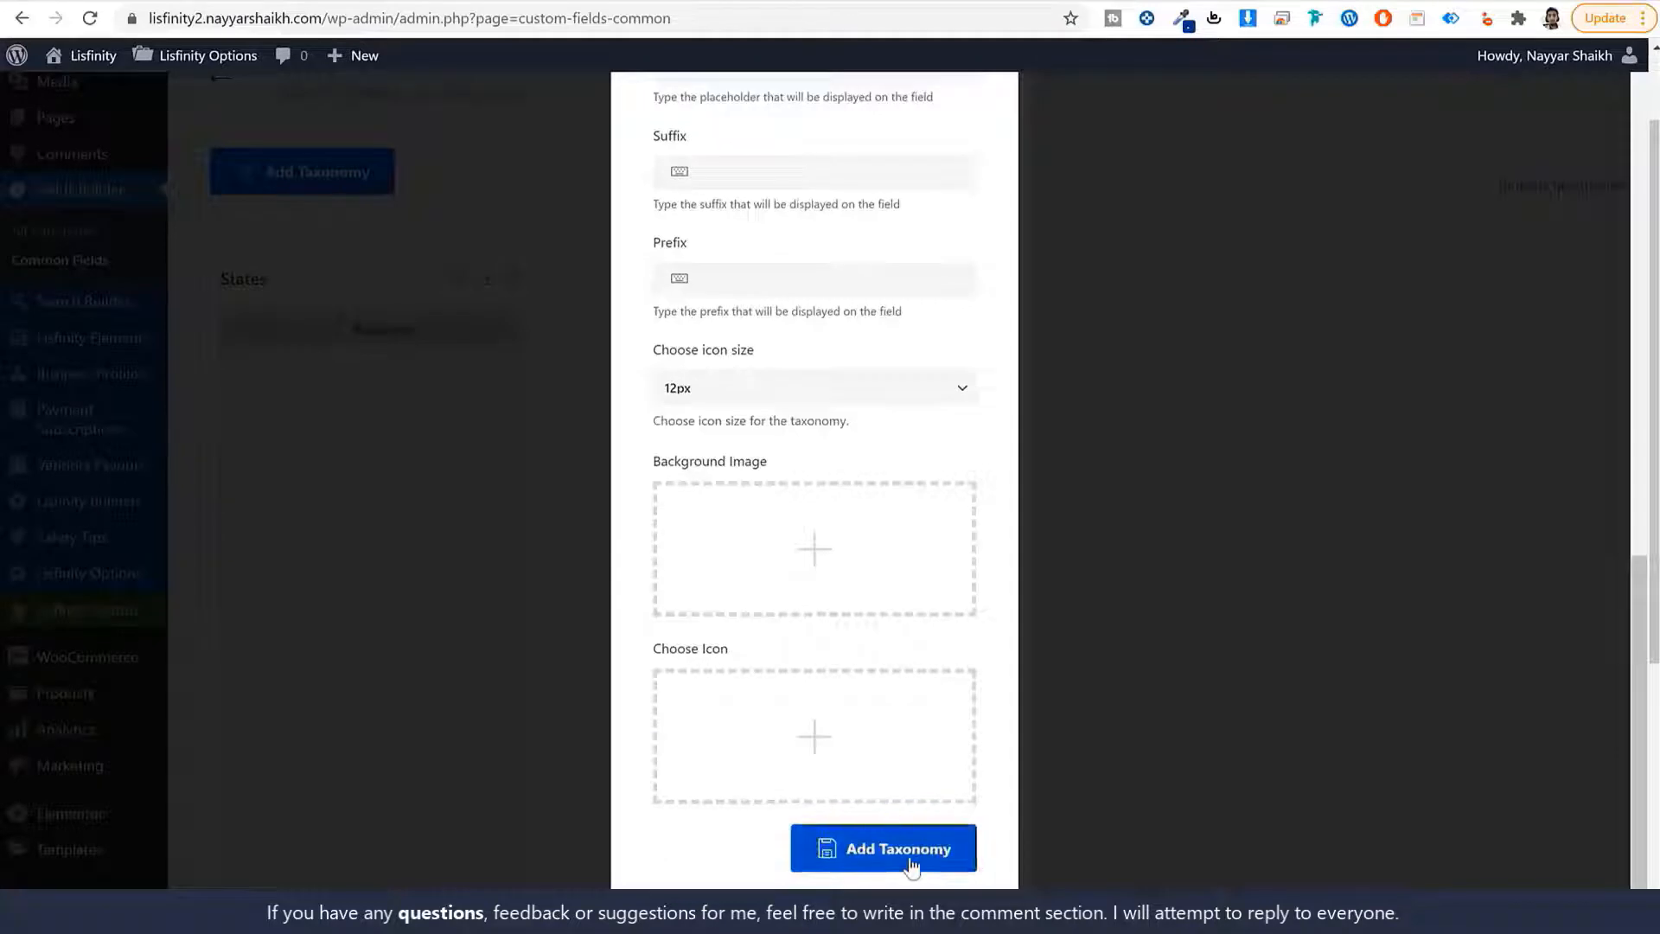
click(967, 849)
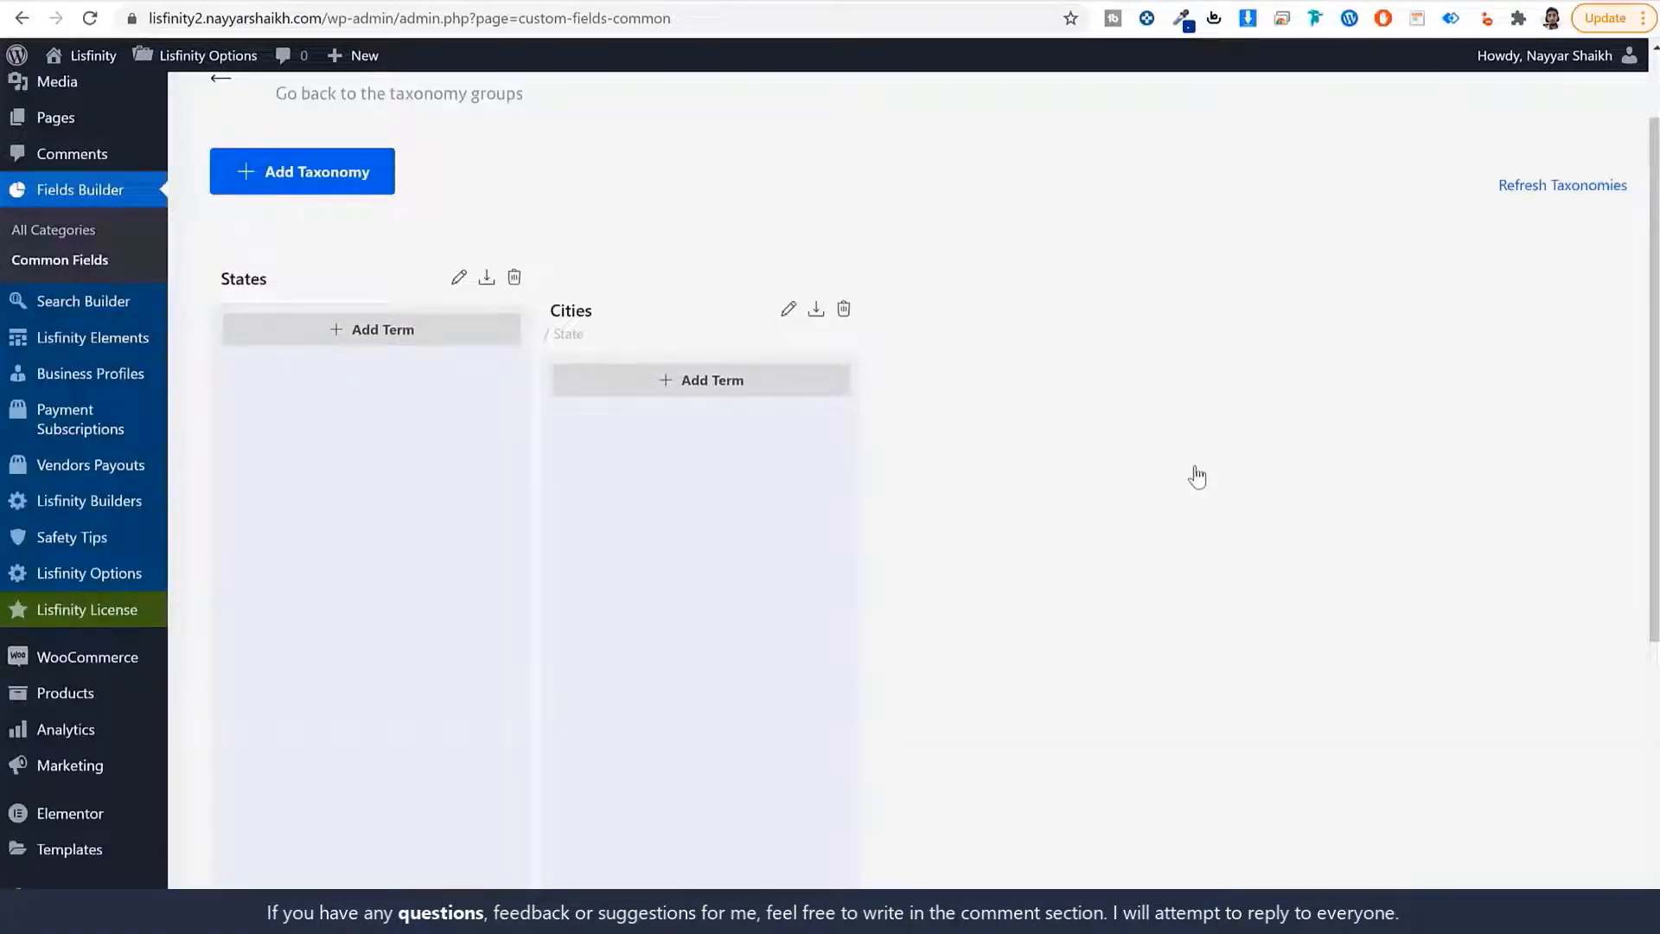
Add the term Maharashtra with slug maharashtra to States.
click(354, 338)
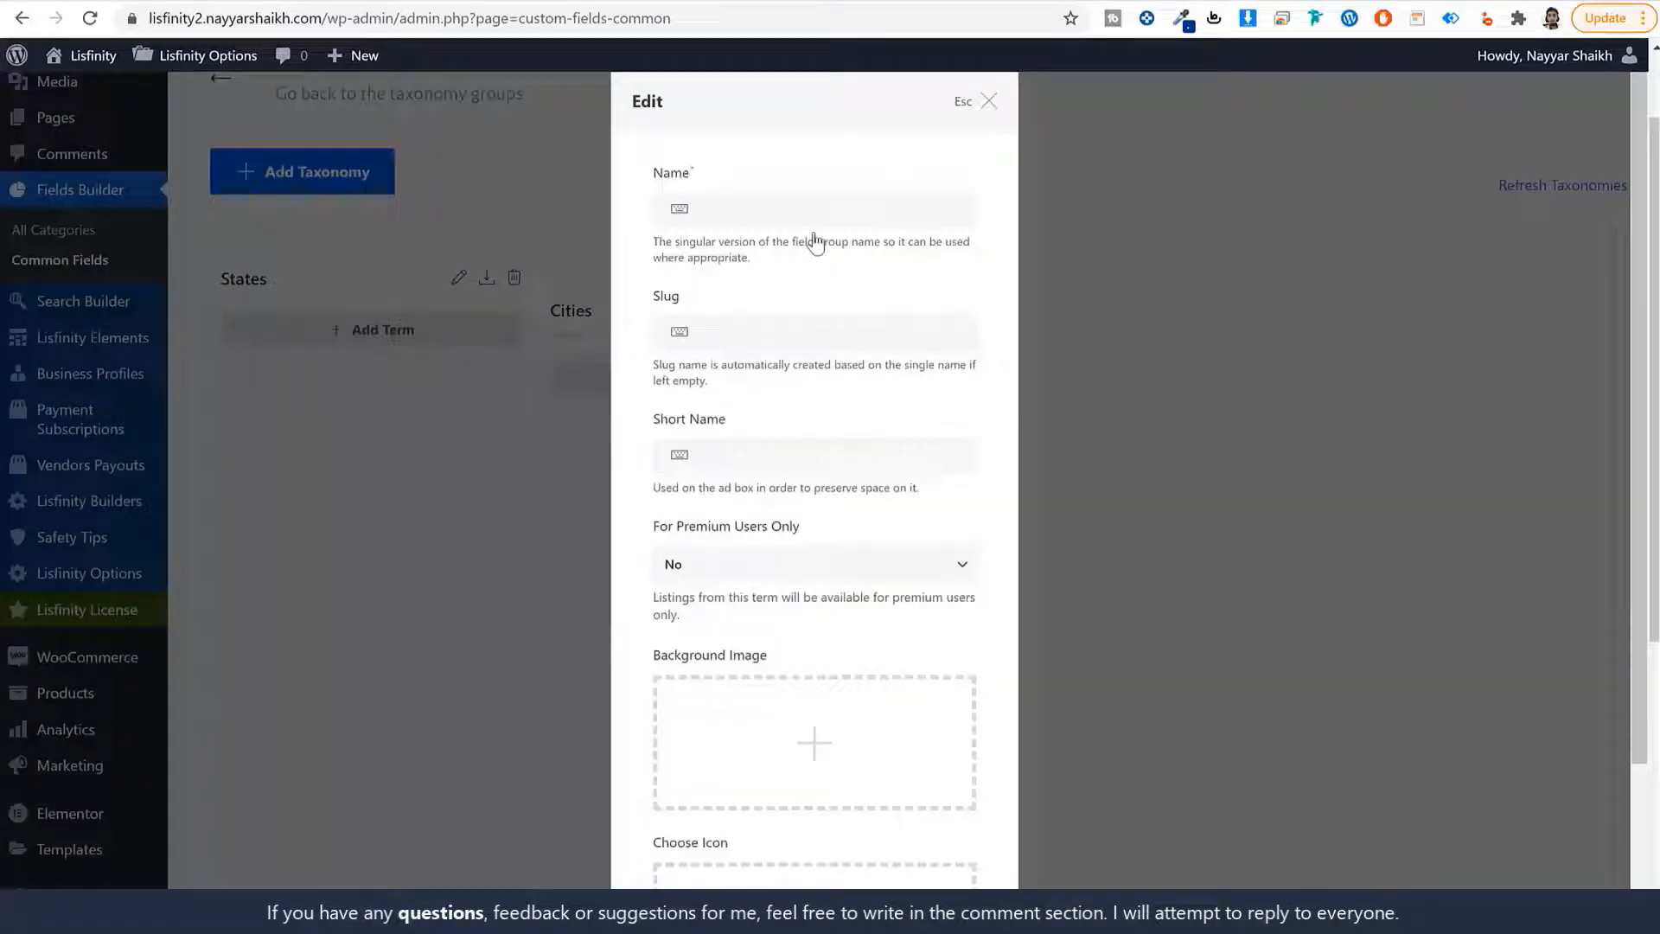
key(ctrl+v)
key(ctrl+a)
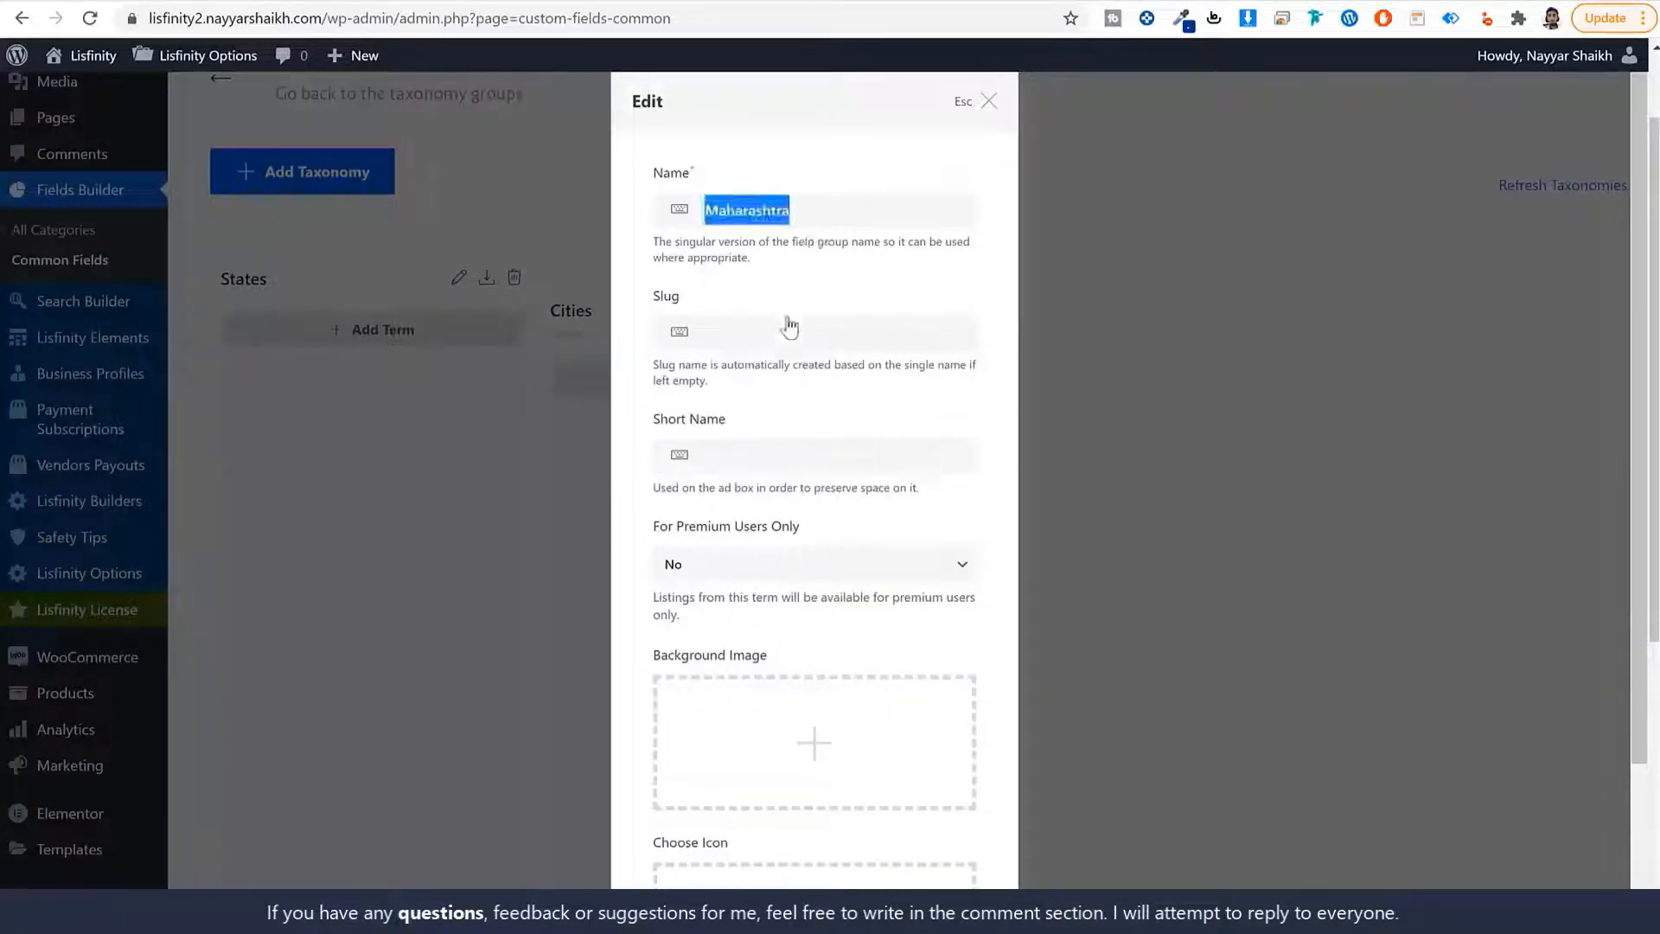
click(783, 331)
key(ctrl+v)
drag(711, 333, 679, 343)
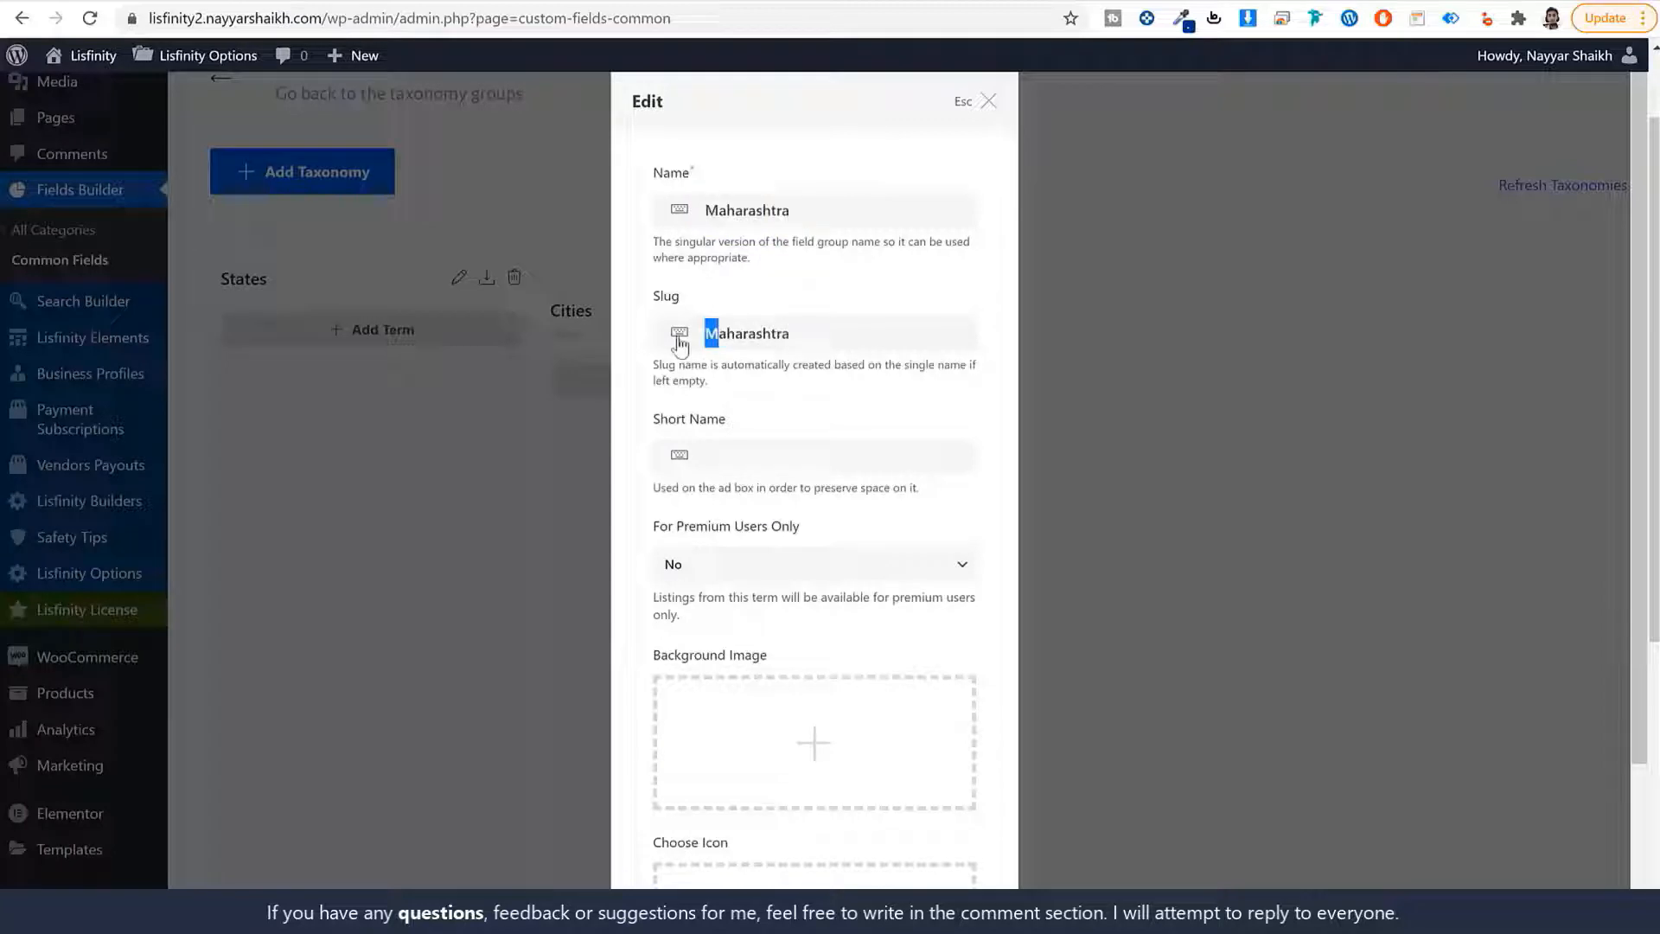
text(m)
scroll(928, 416, down, 2)
click(925, 851)
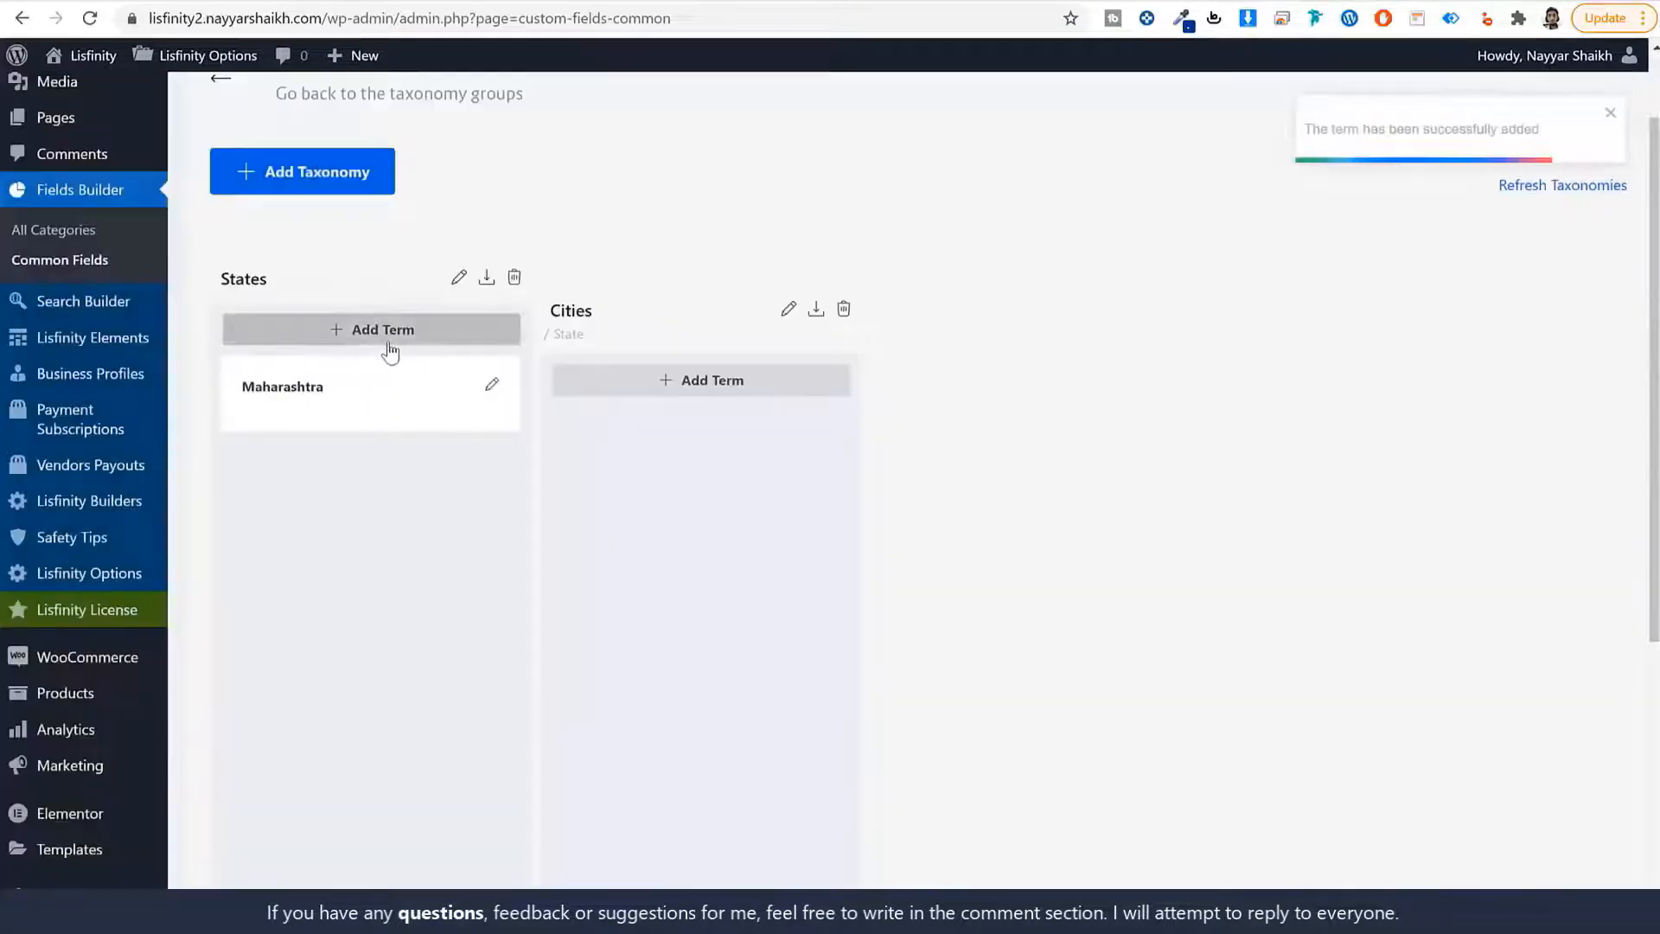
Add the term Delhi with a lowercase slug to States.
click(388, 343)
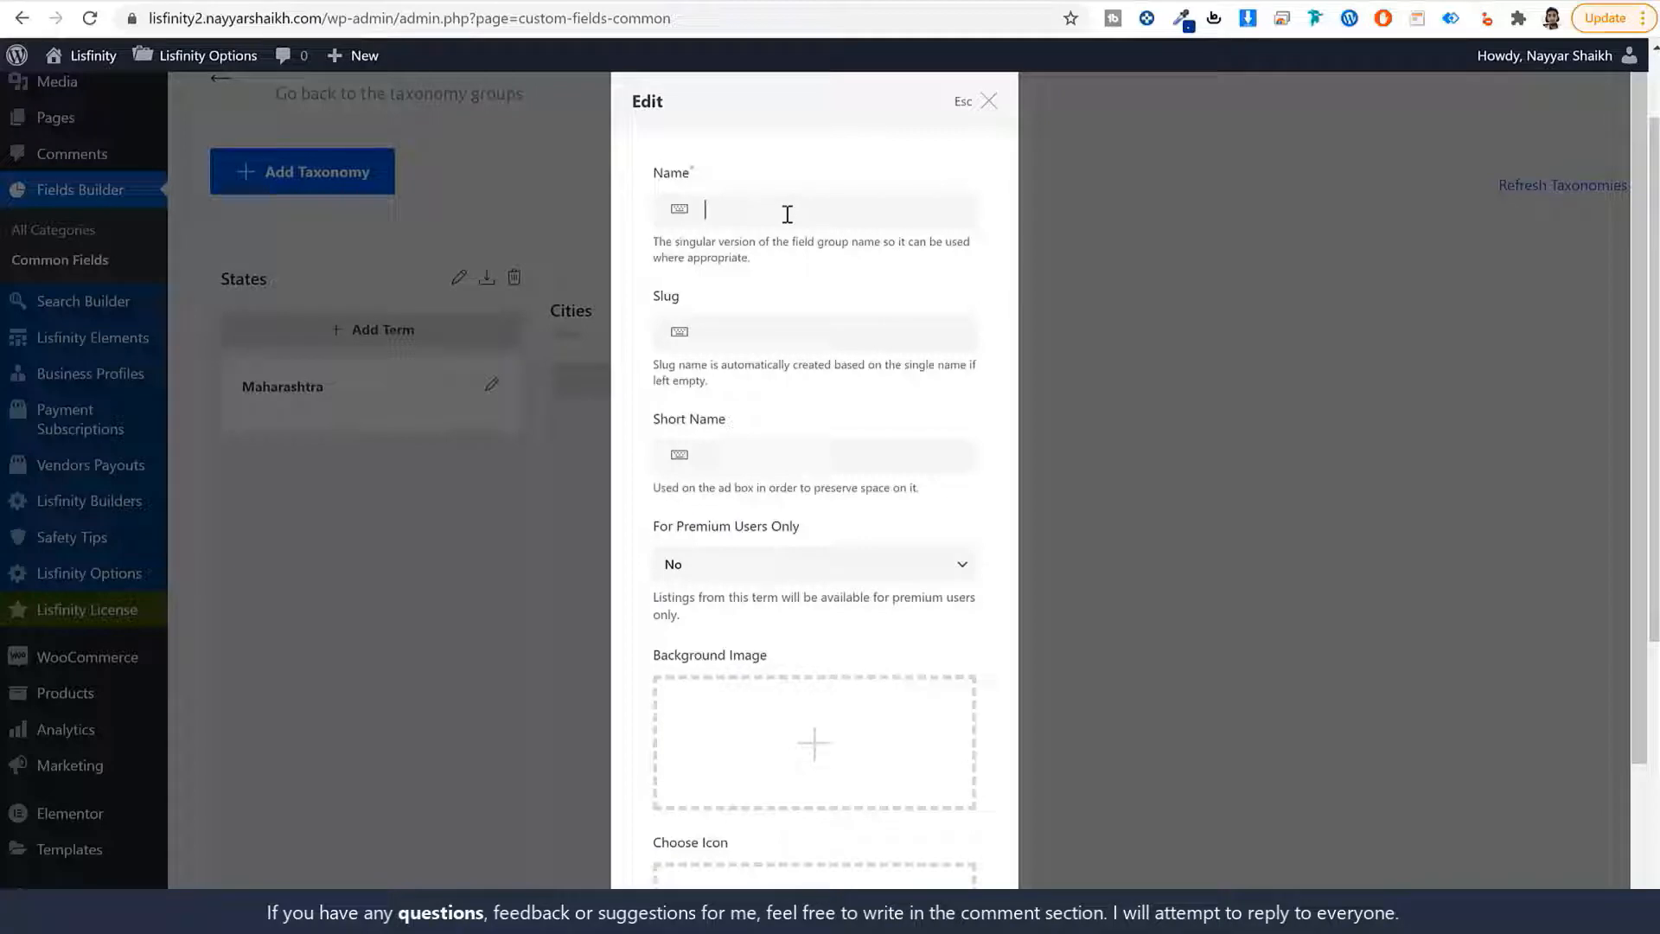
text(Delhi)
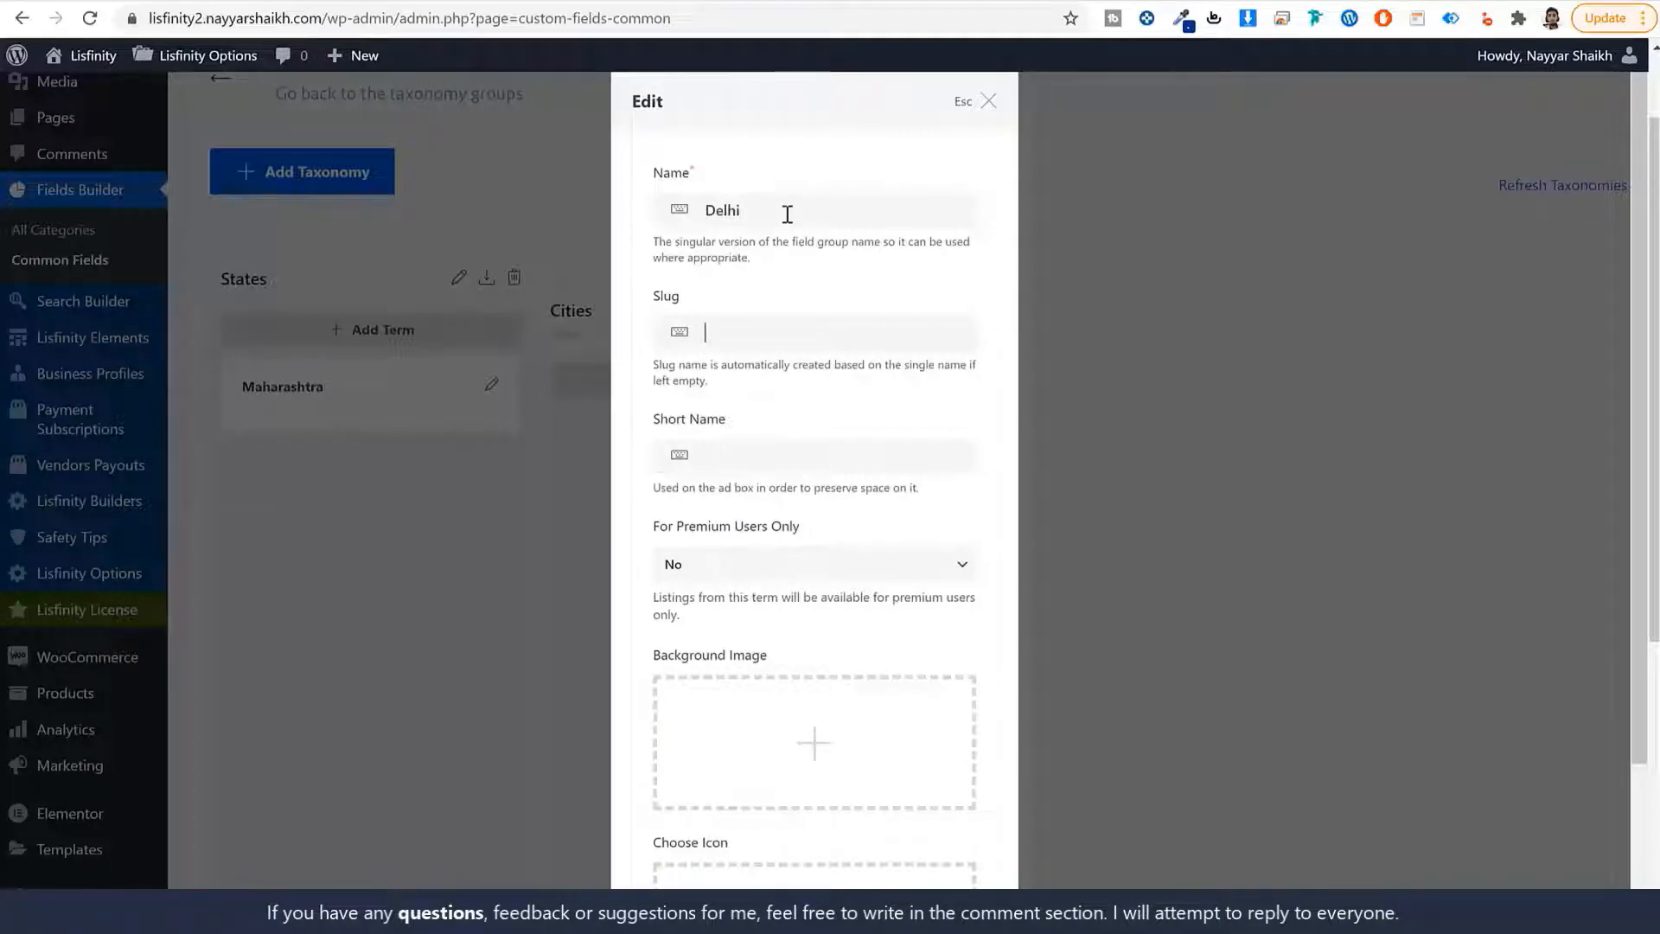
key(Tab)
text(del)
scroll(829, 389, down, 2)
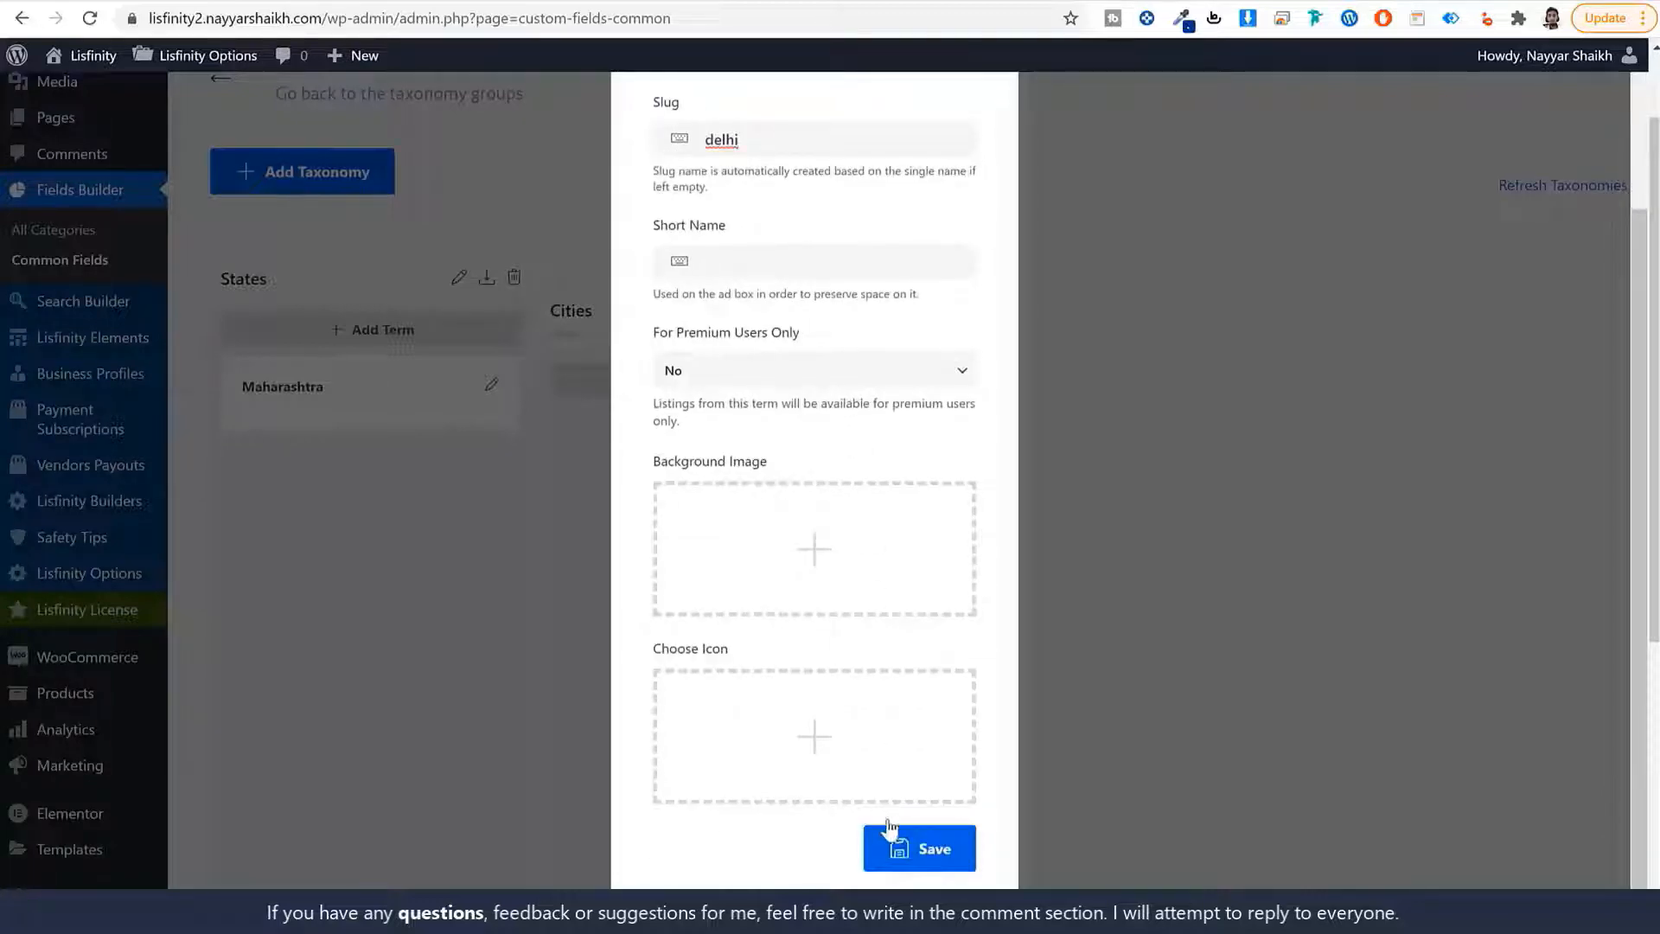
click(912, 845)
scroll(910, 830, down, 1)
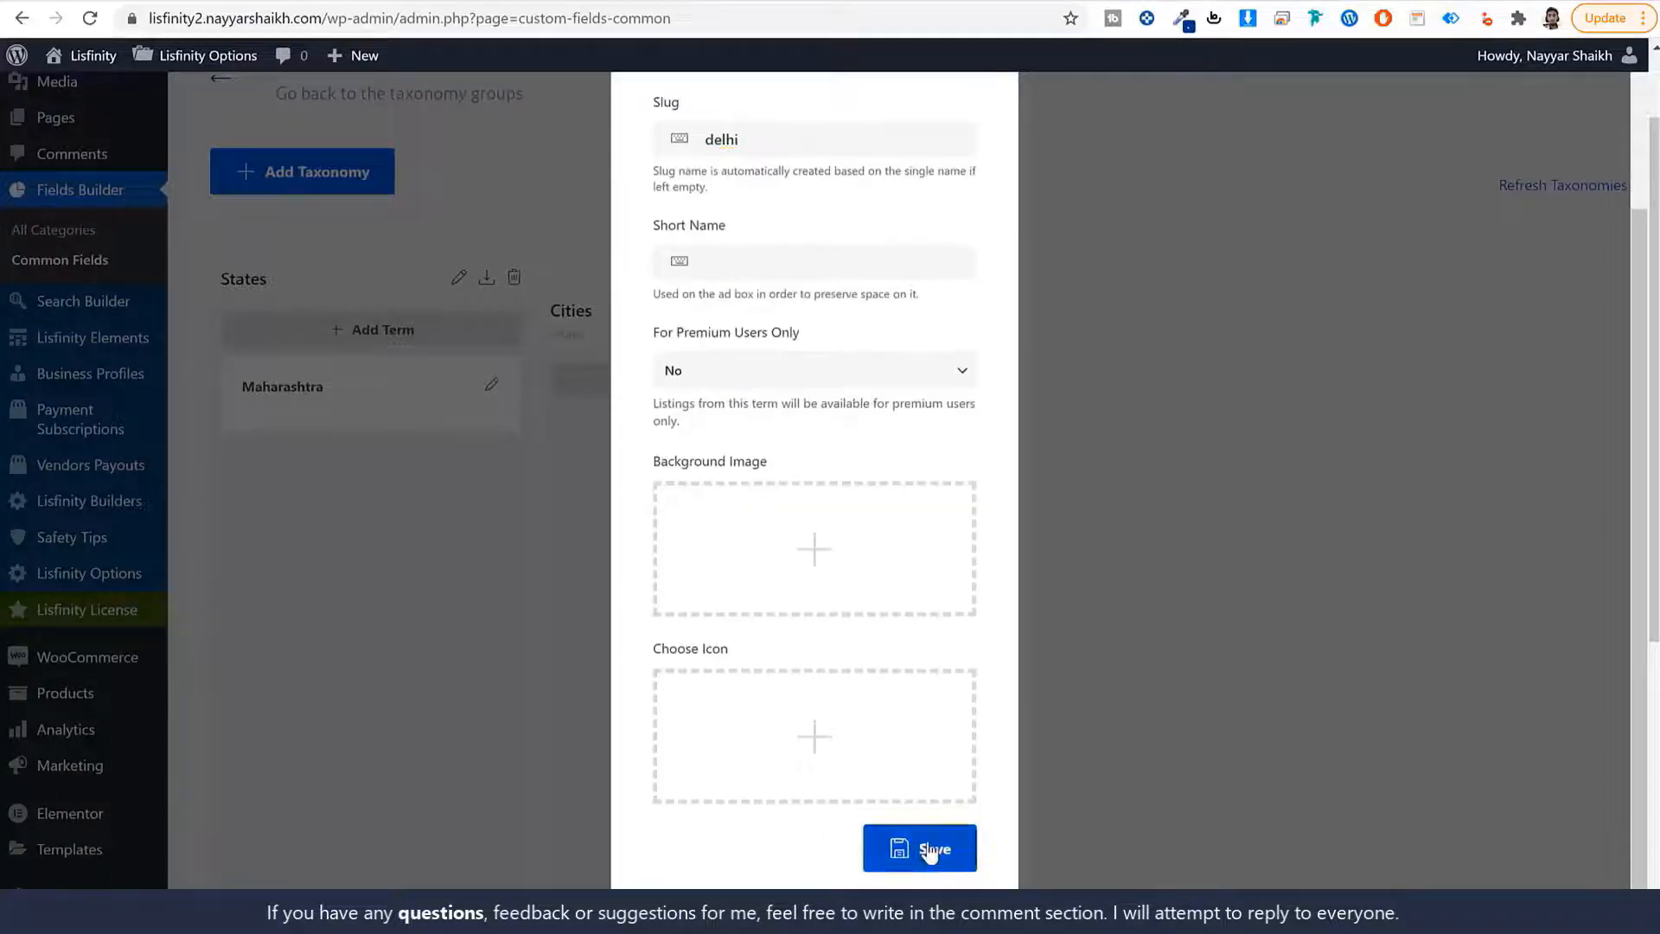
click(928, 845)
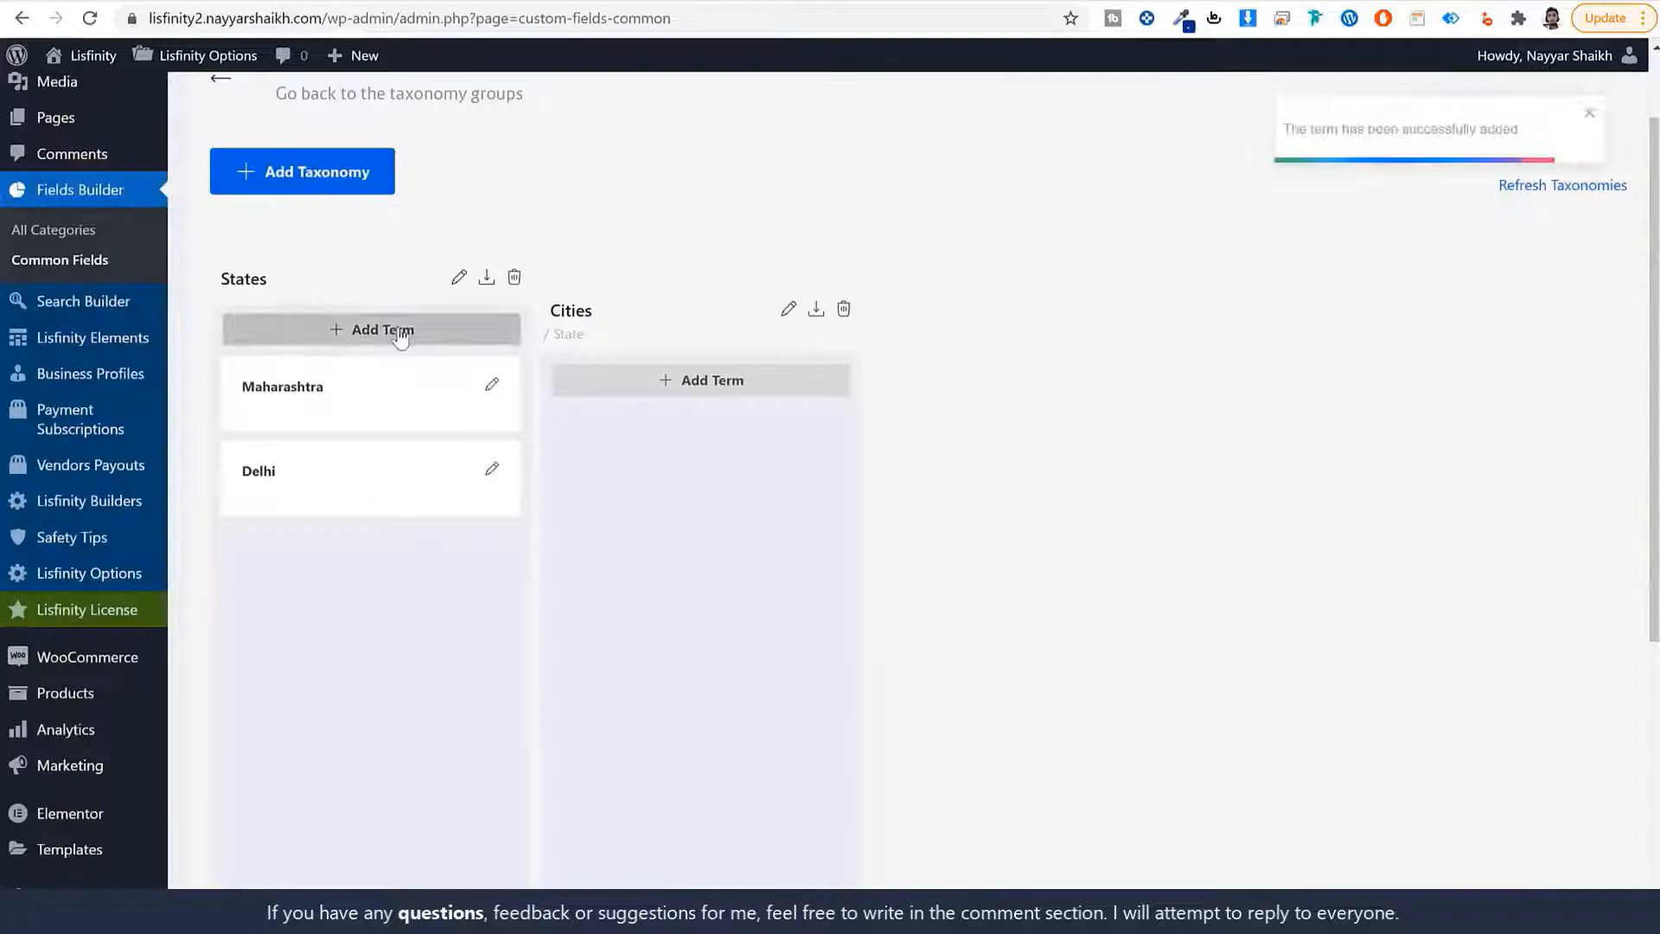
Add the term Gujrat to States.
click(398, 329)
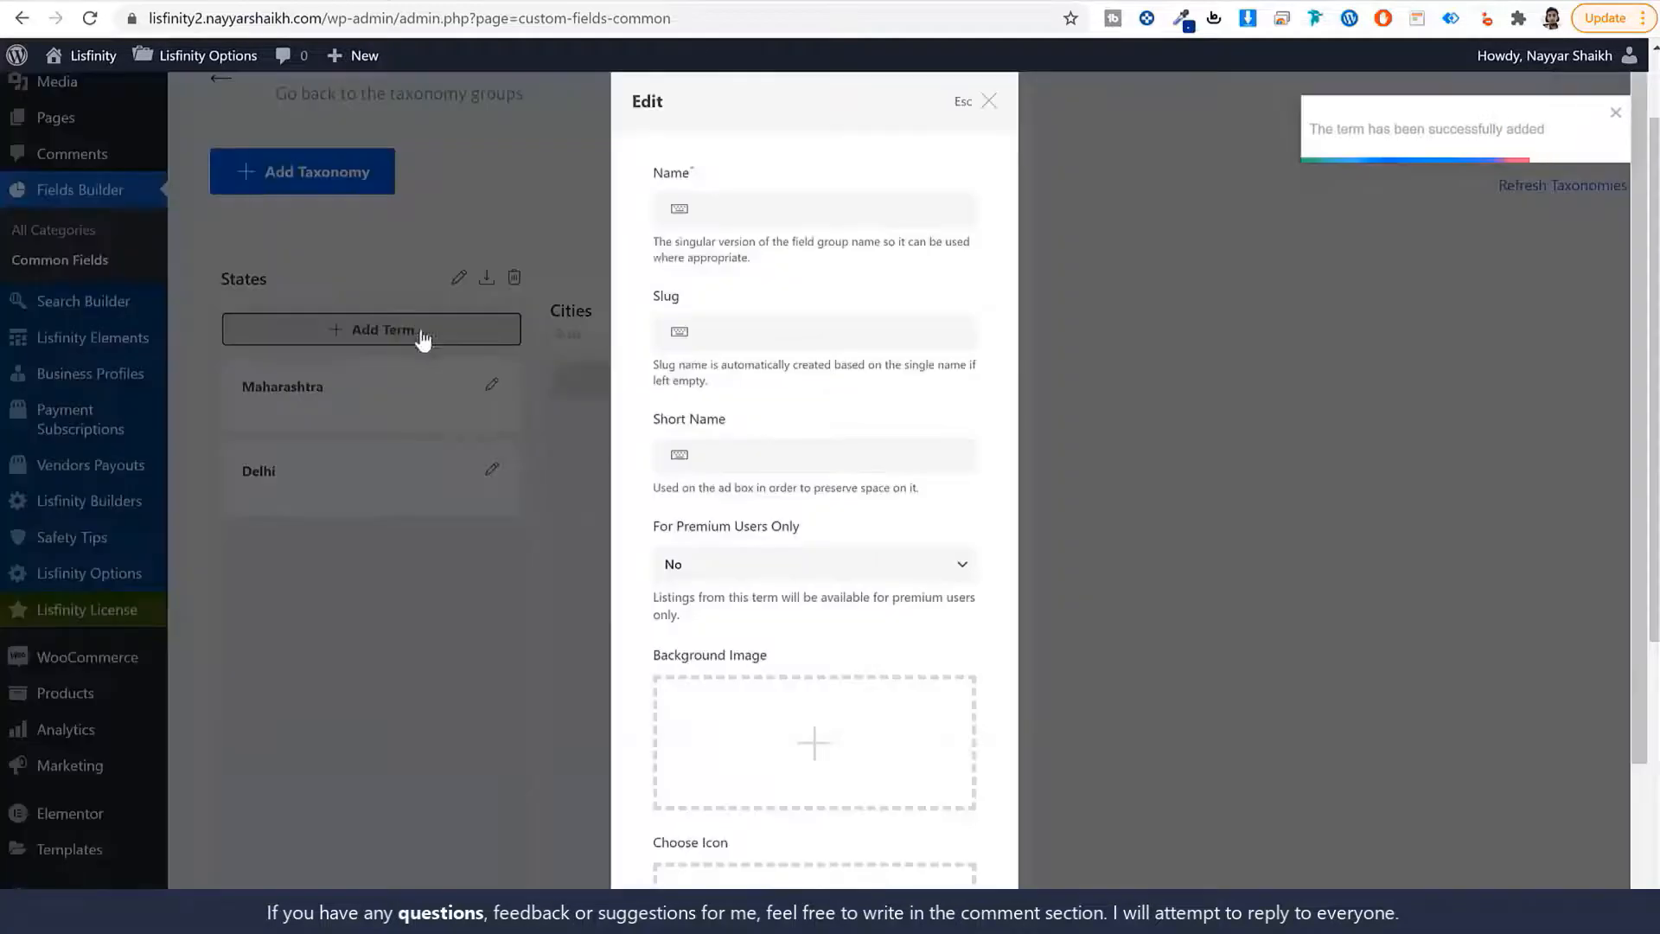
click(717, 208)
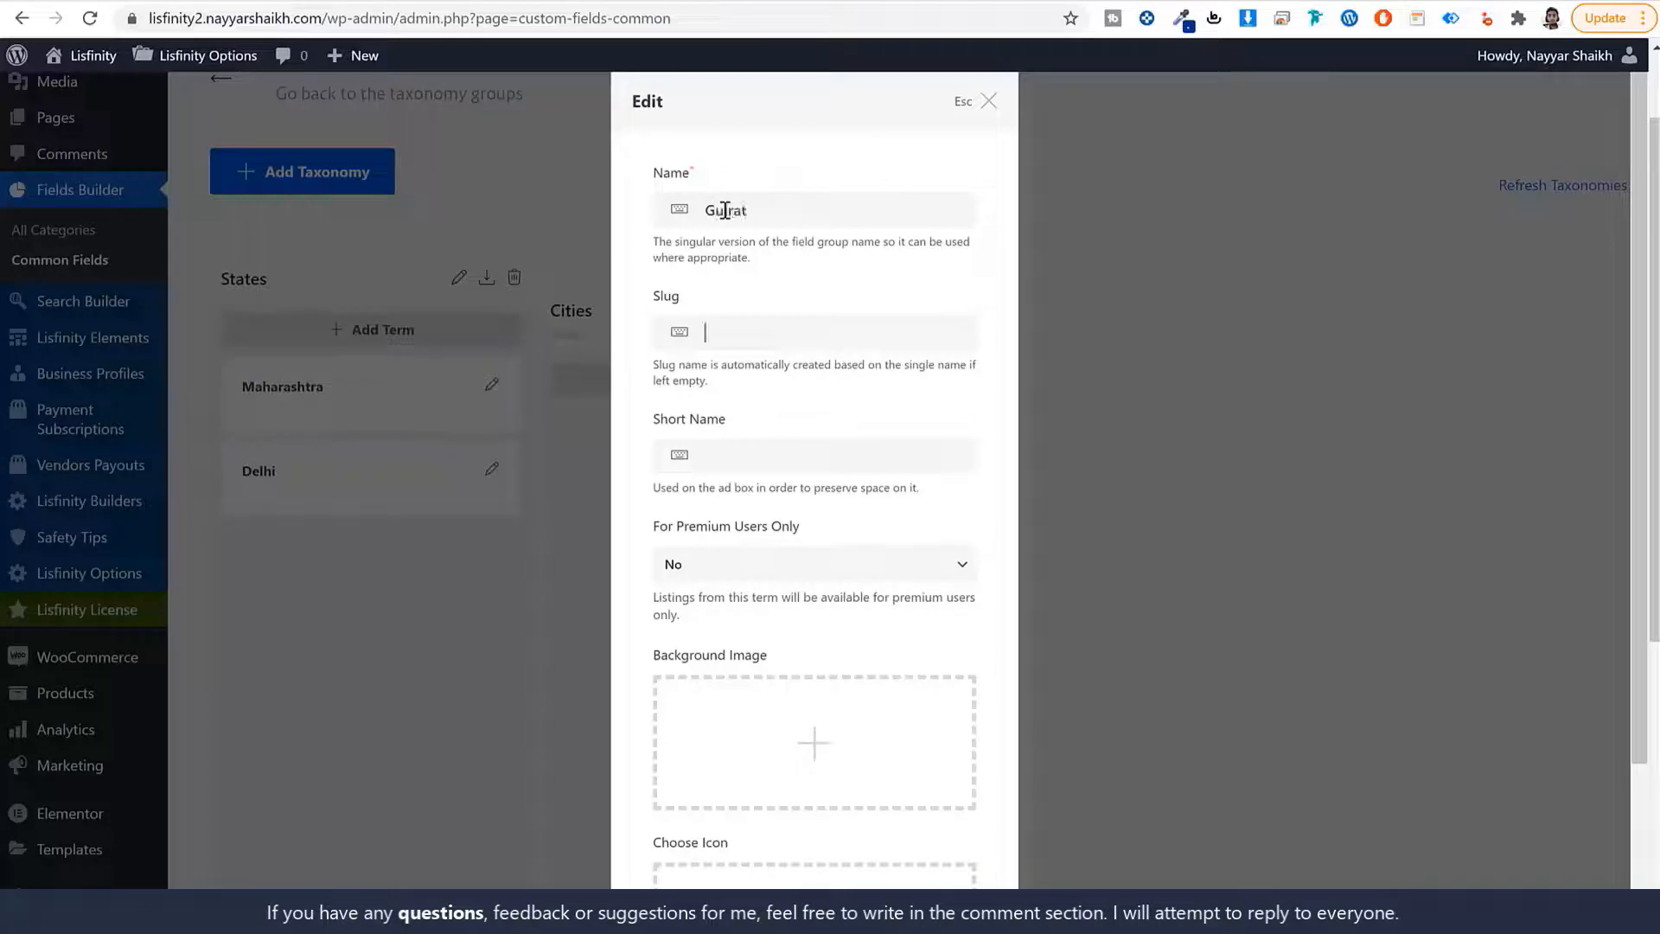
text(gujrat)
scroll(813, 636, down, 2)
click(908, 843)
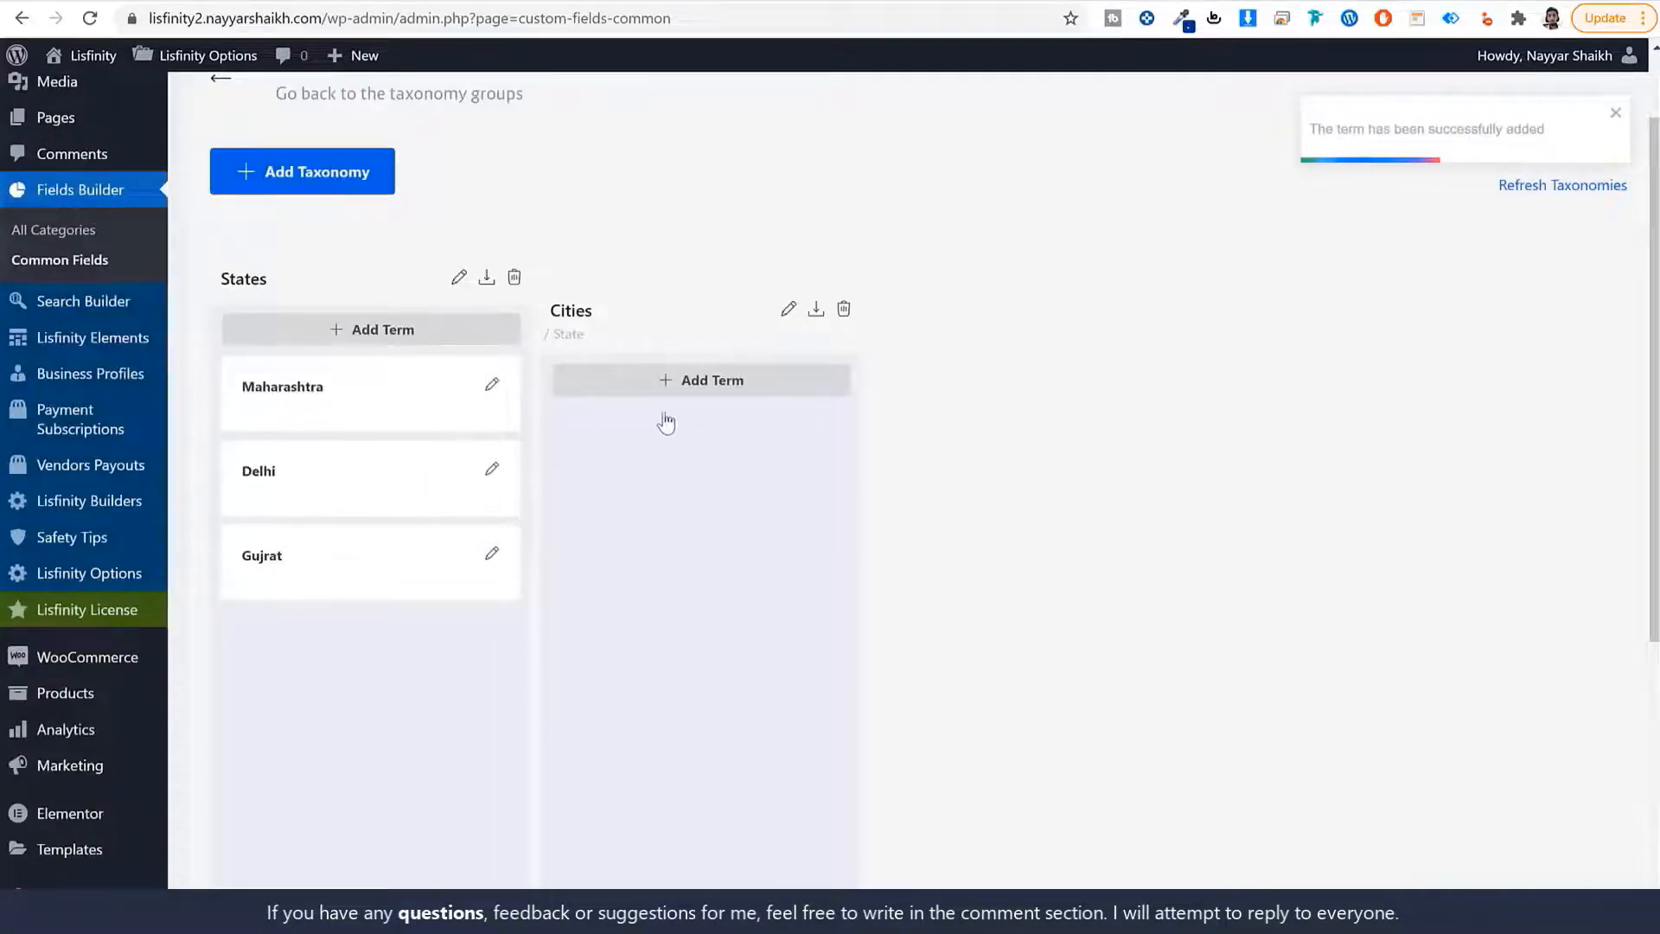
Add the city term Mumbai to Cities with Maharashtra as its parent state.
click(735, 380)
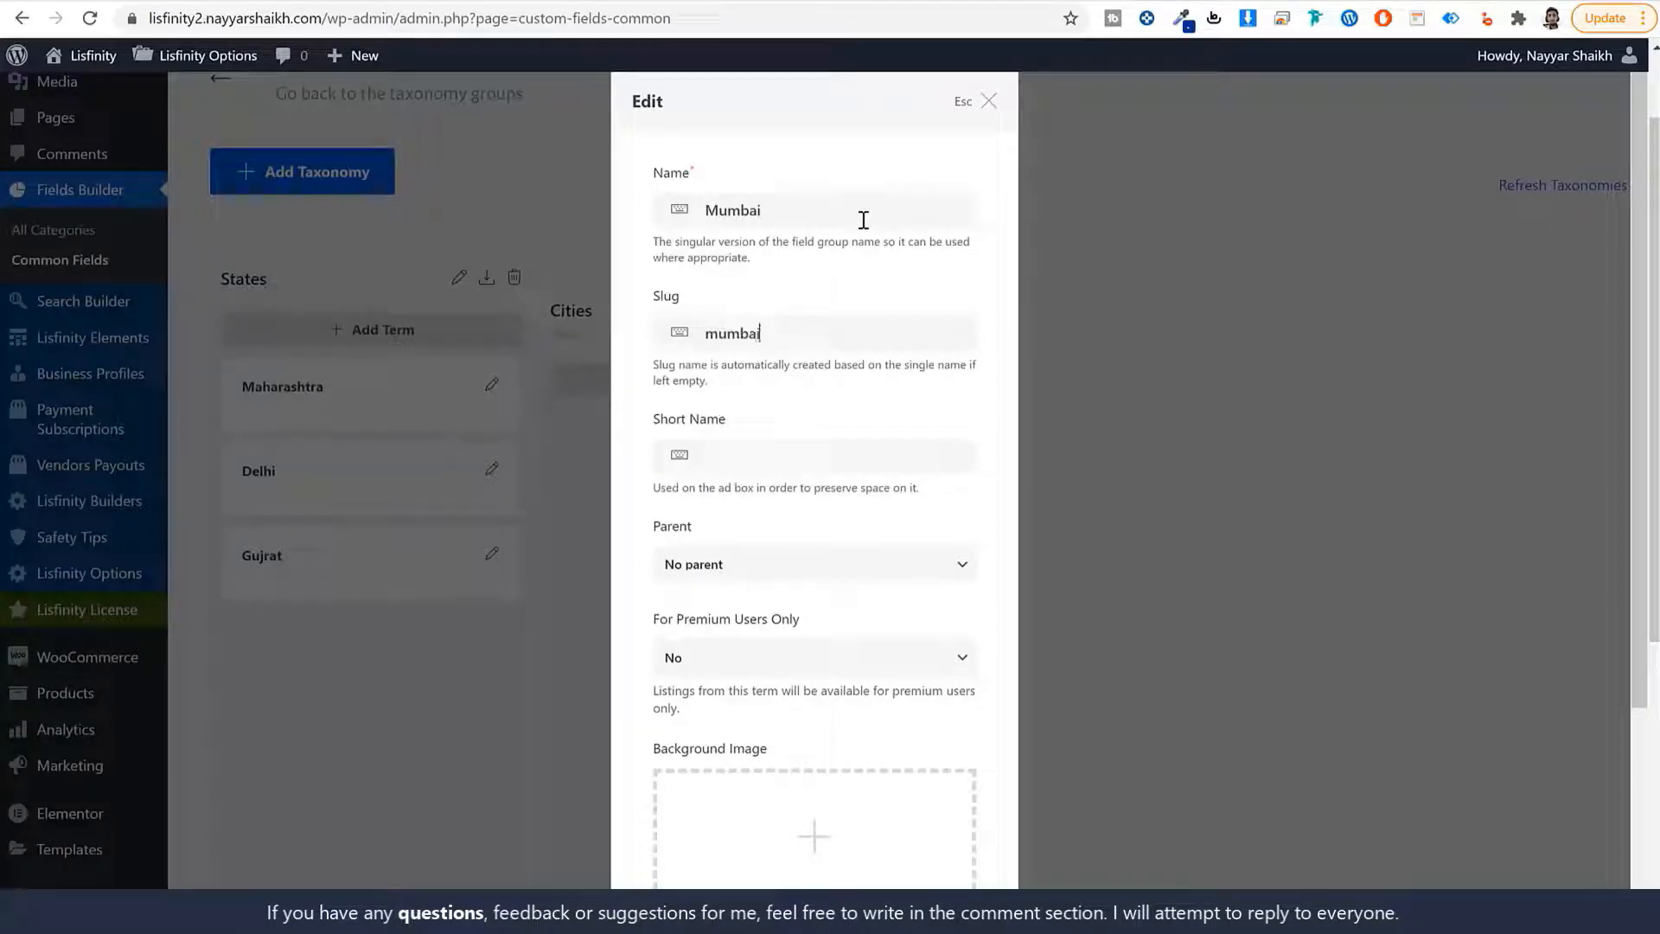
scroll(893, 495, down, 3)
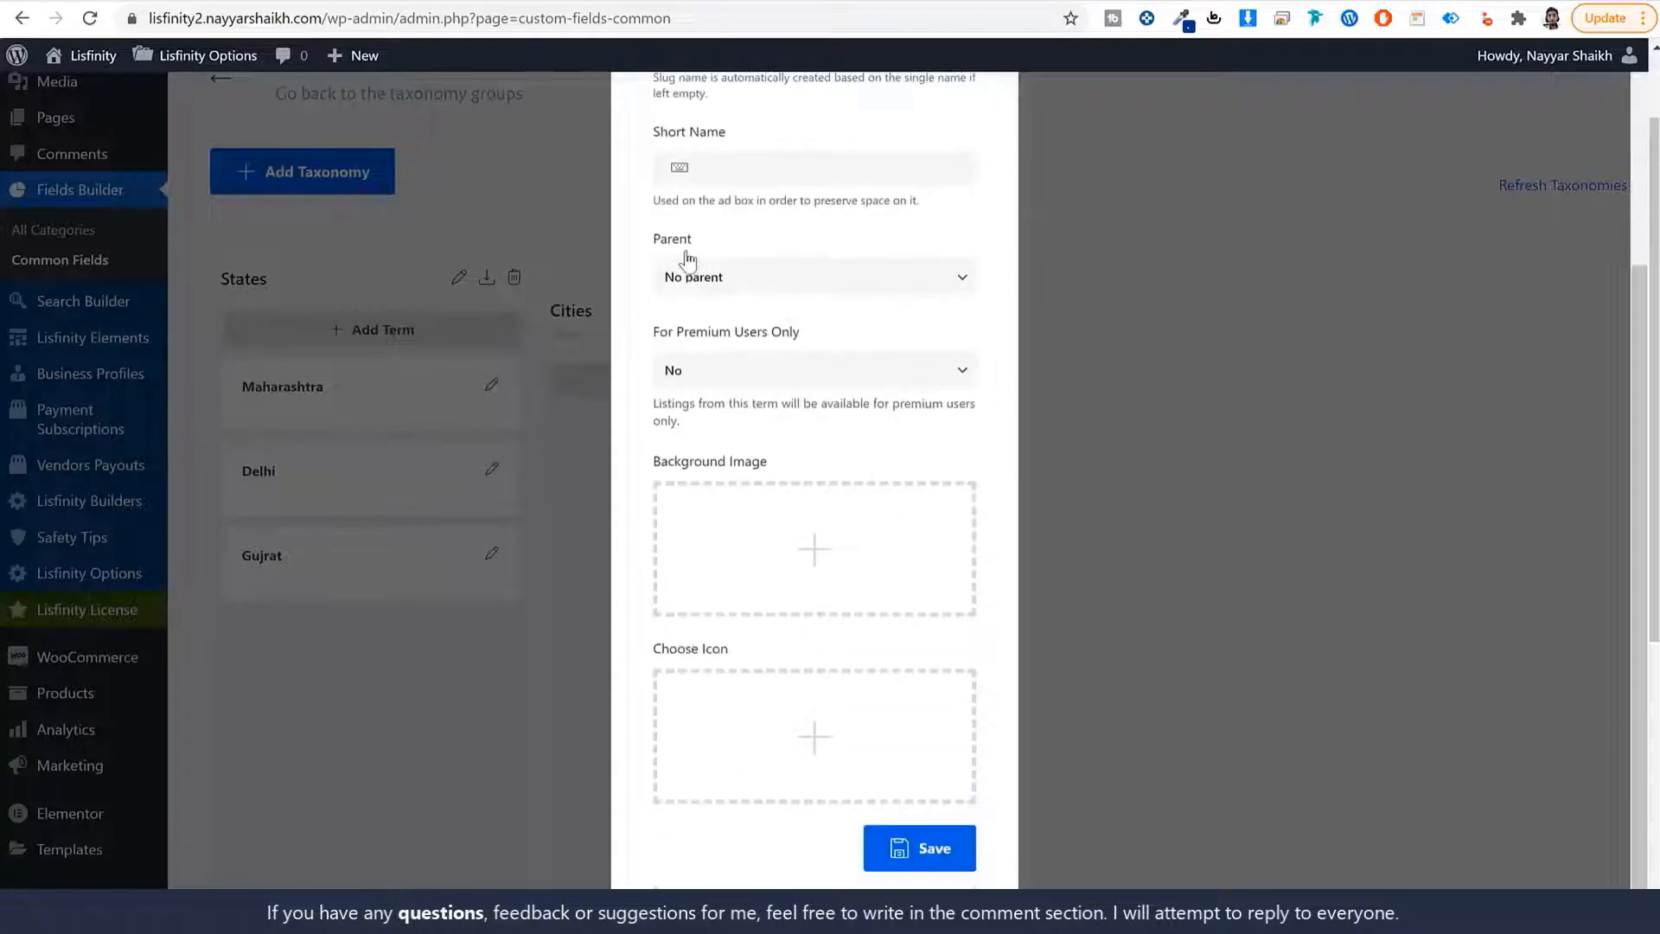
click(712, 278)
click(728, 322)
scroll(784, 337, up, 1)
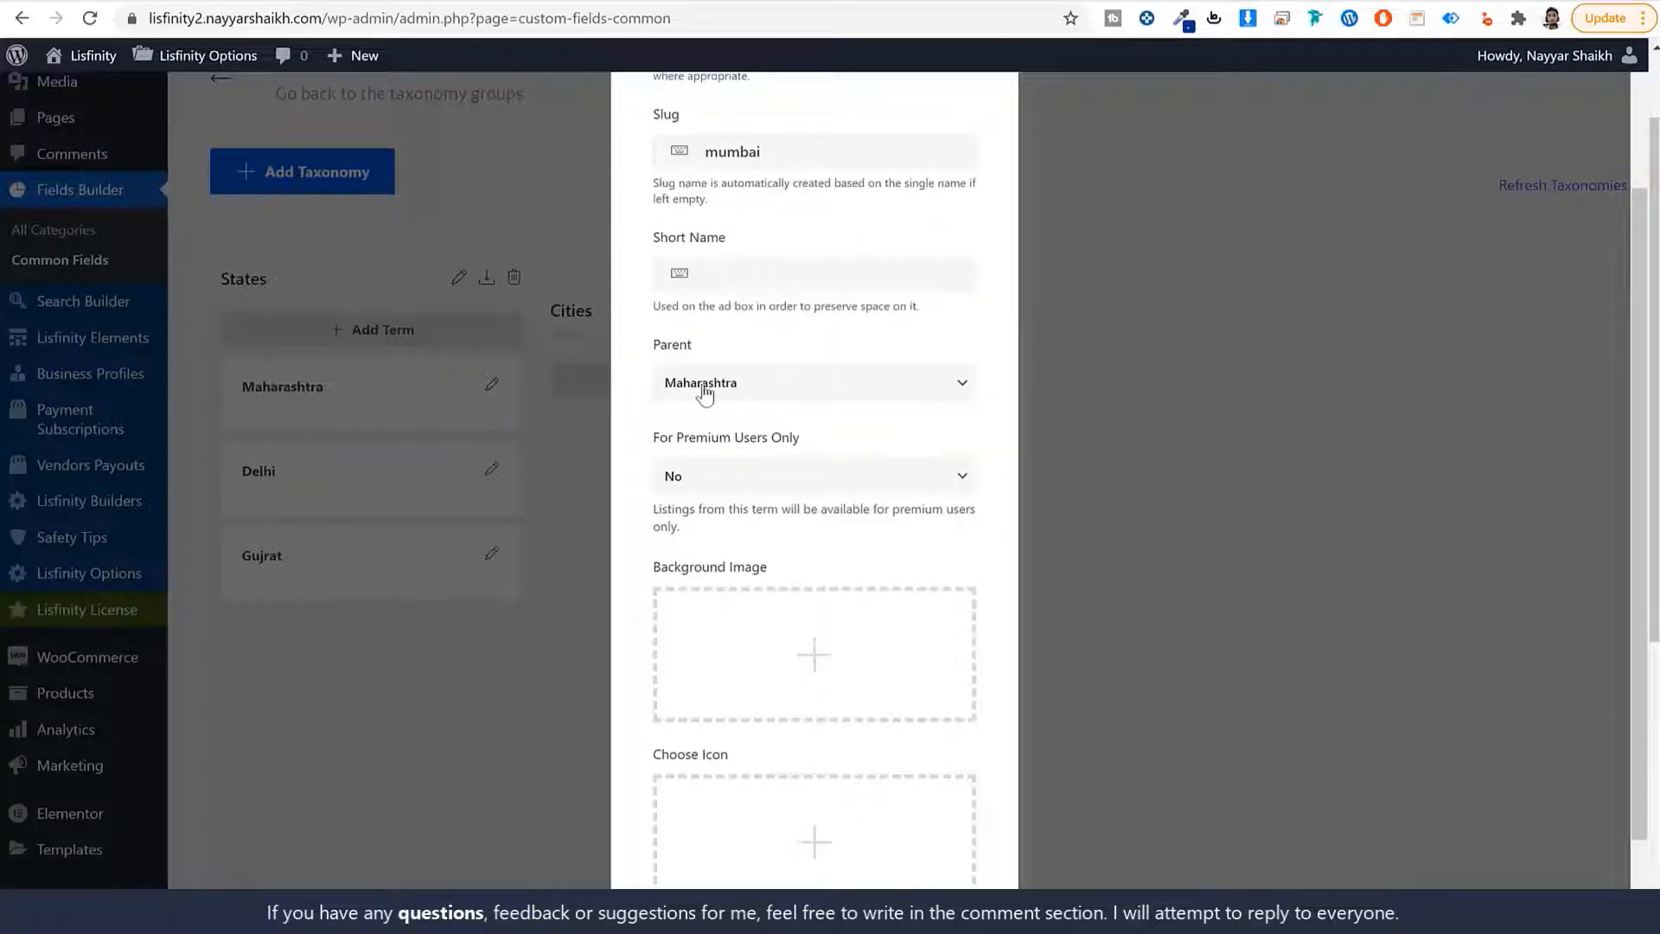
scroll(789, 493, down, 1)
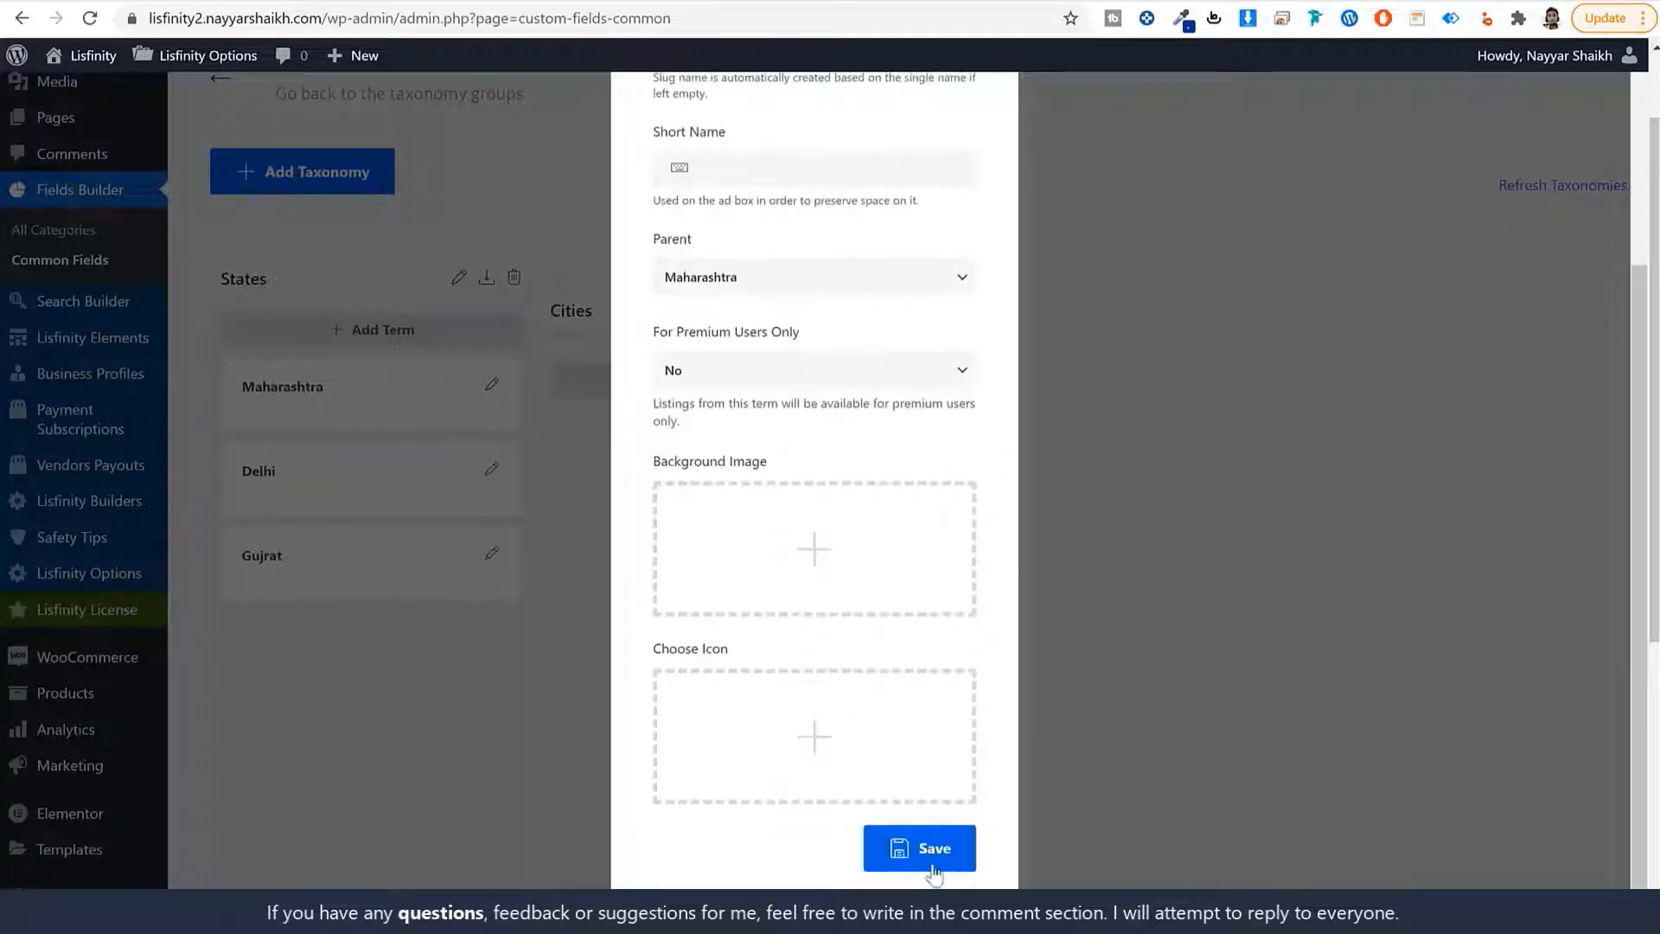
click(935, 865)
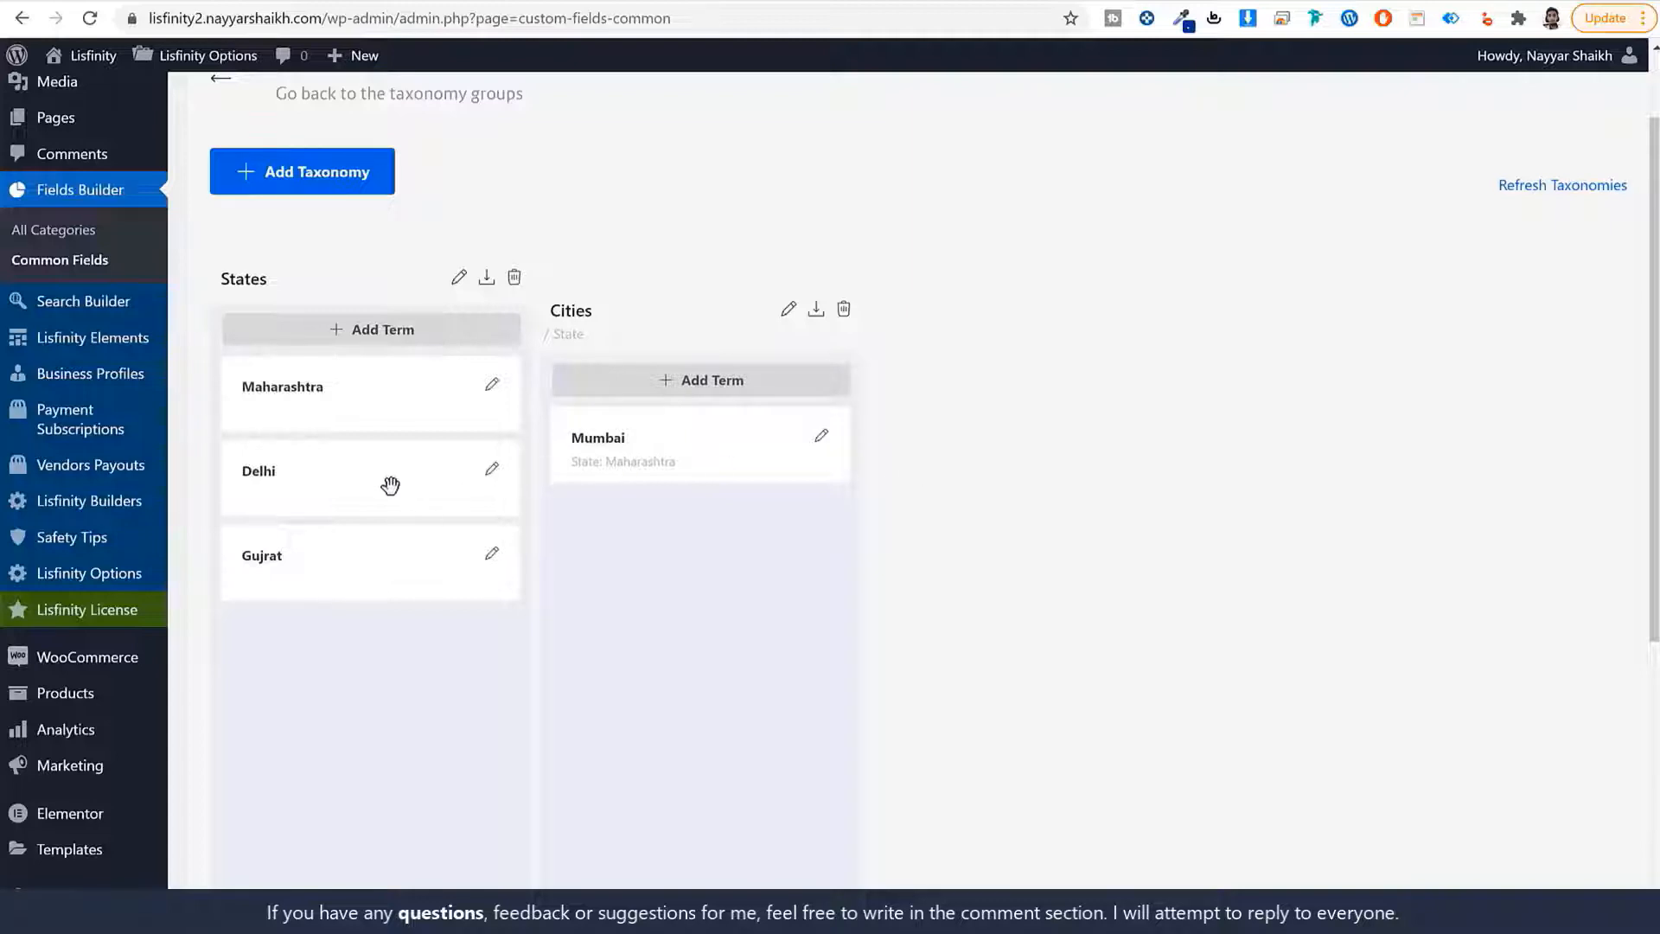
scroll(1020, 432, up, 2)
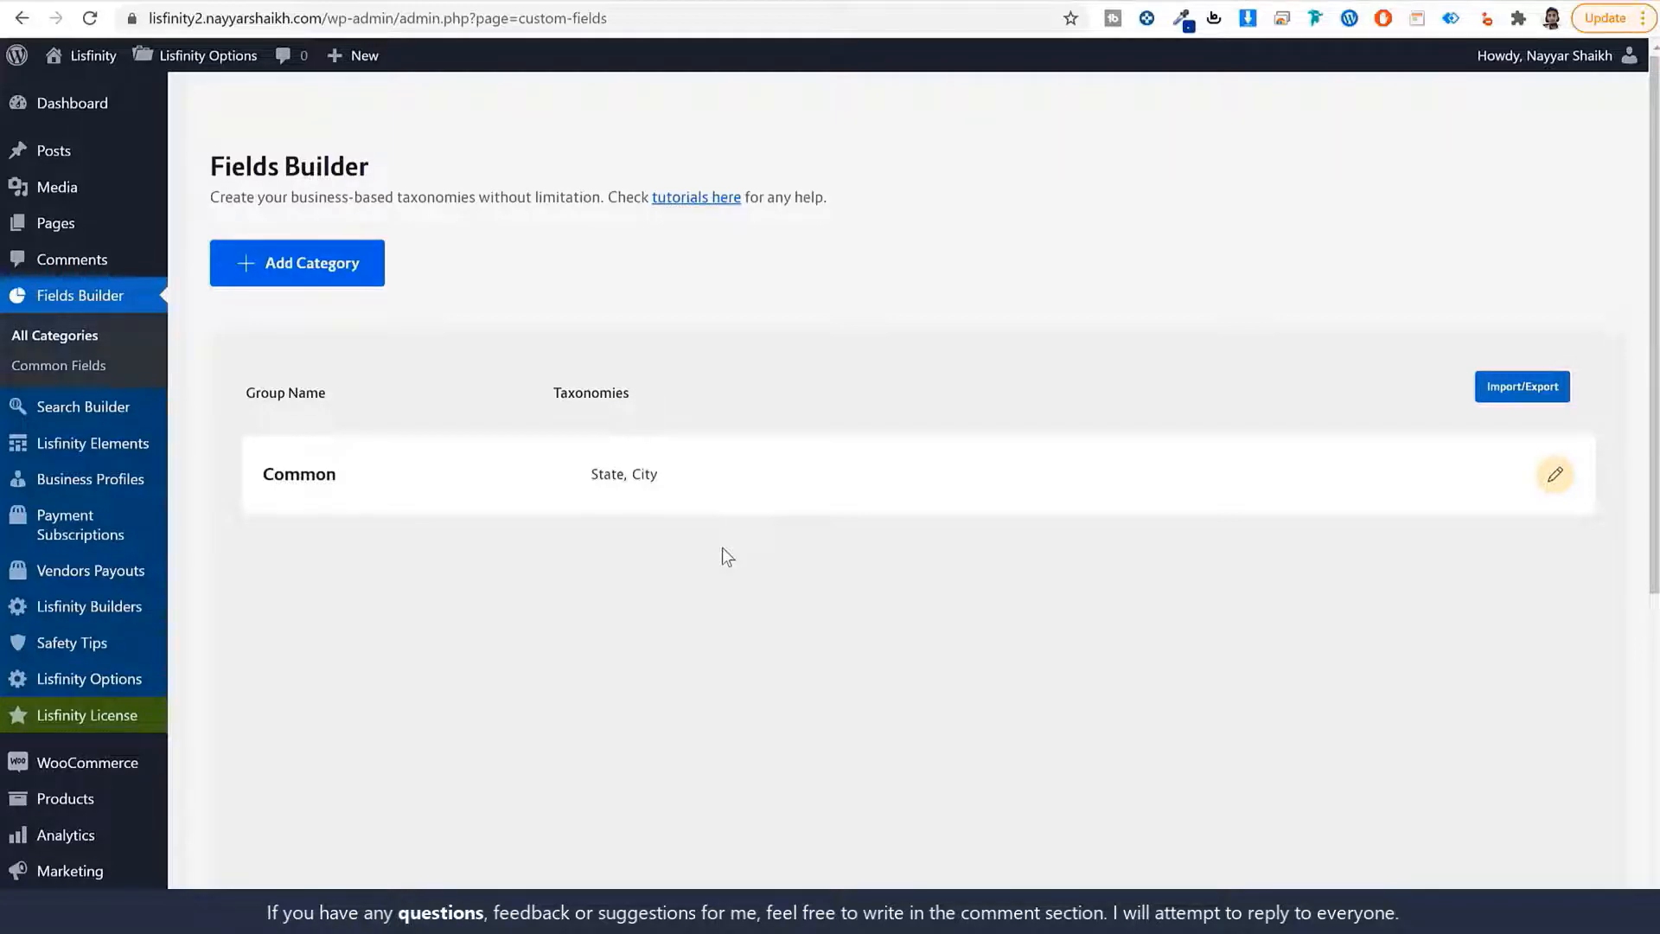
Fill a new category with singular Car, plural Cars and slug car, then choose its background image.
click(348, 271)
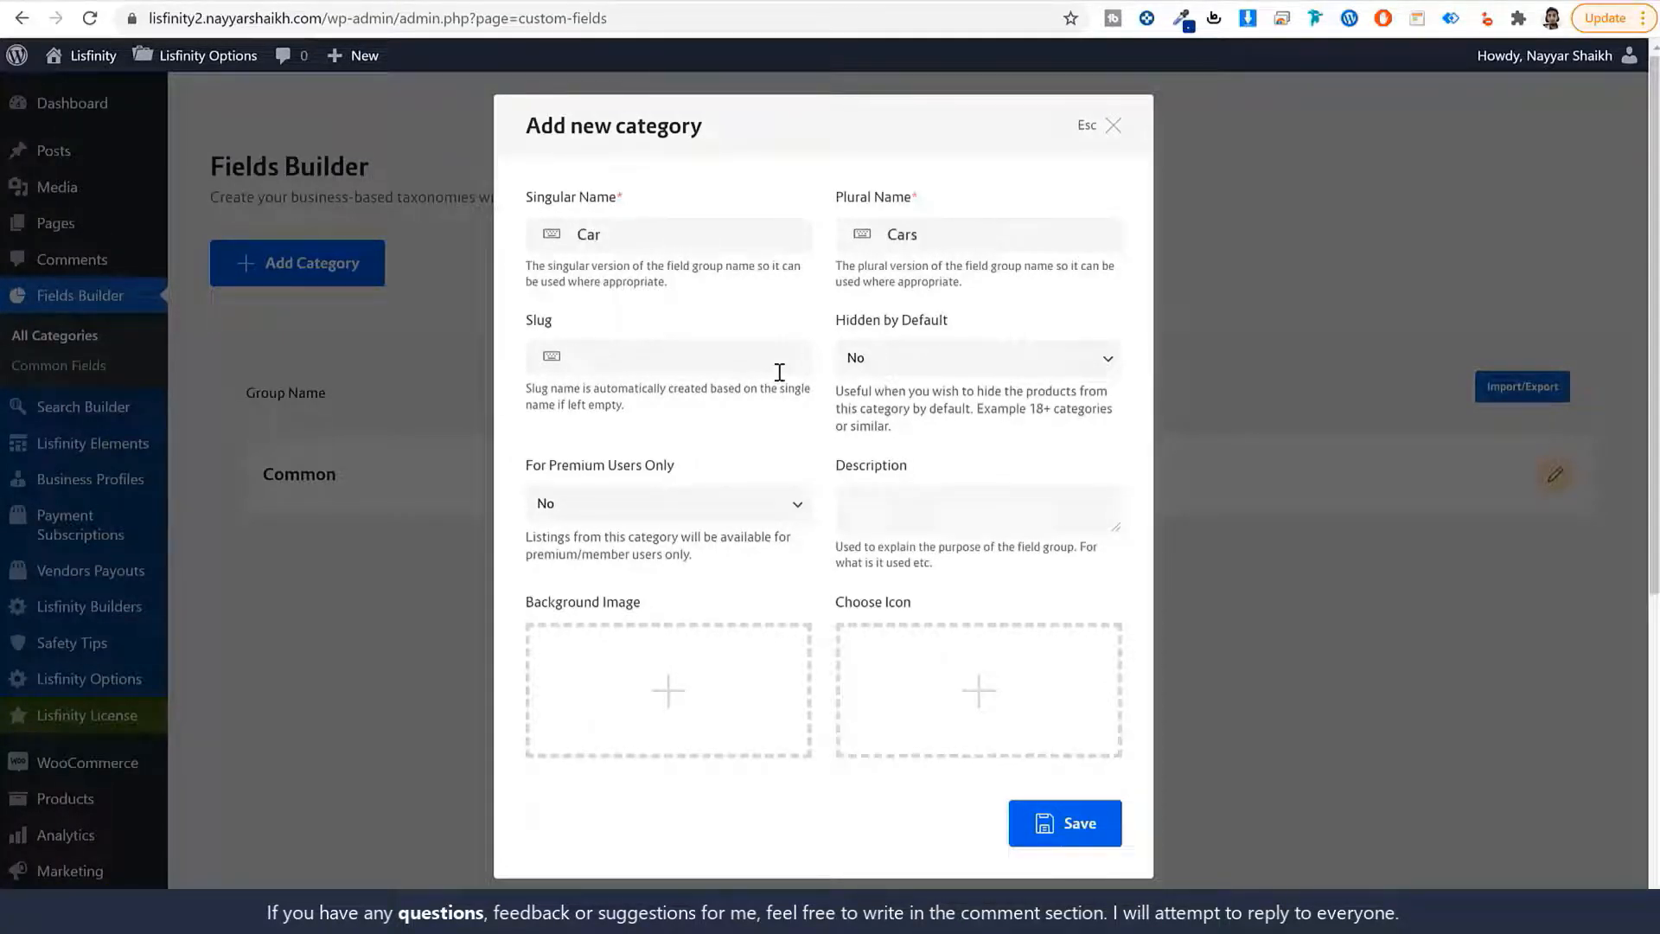
text(car)
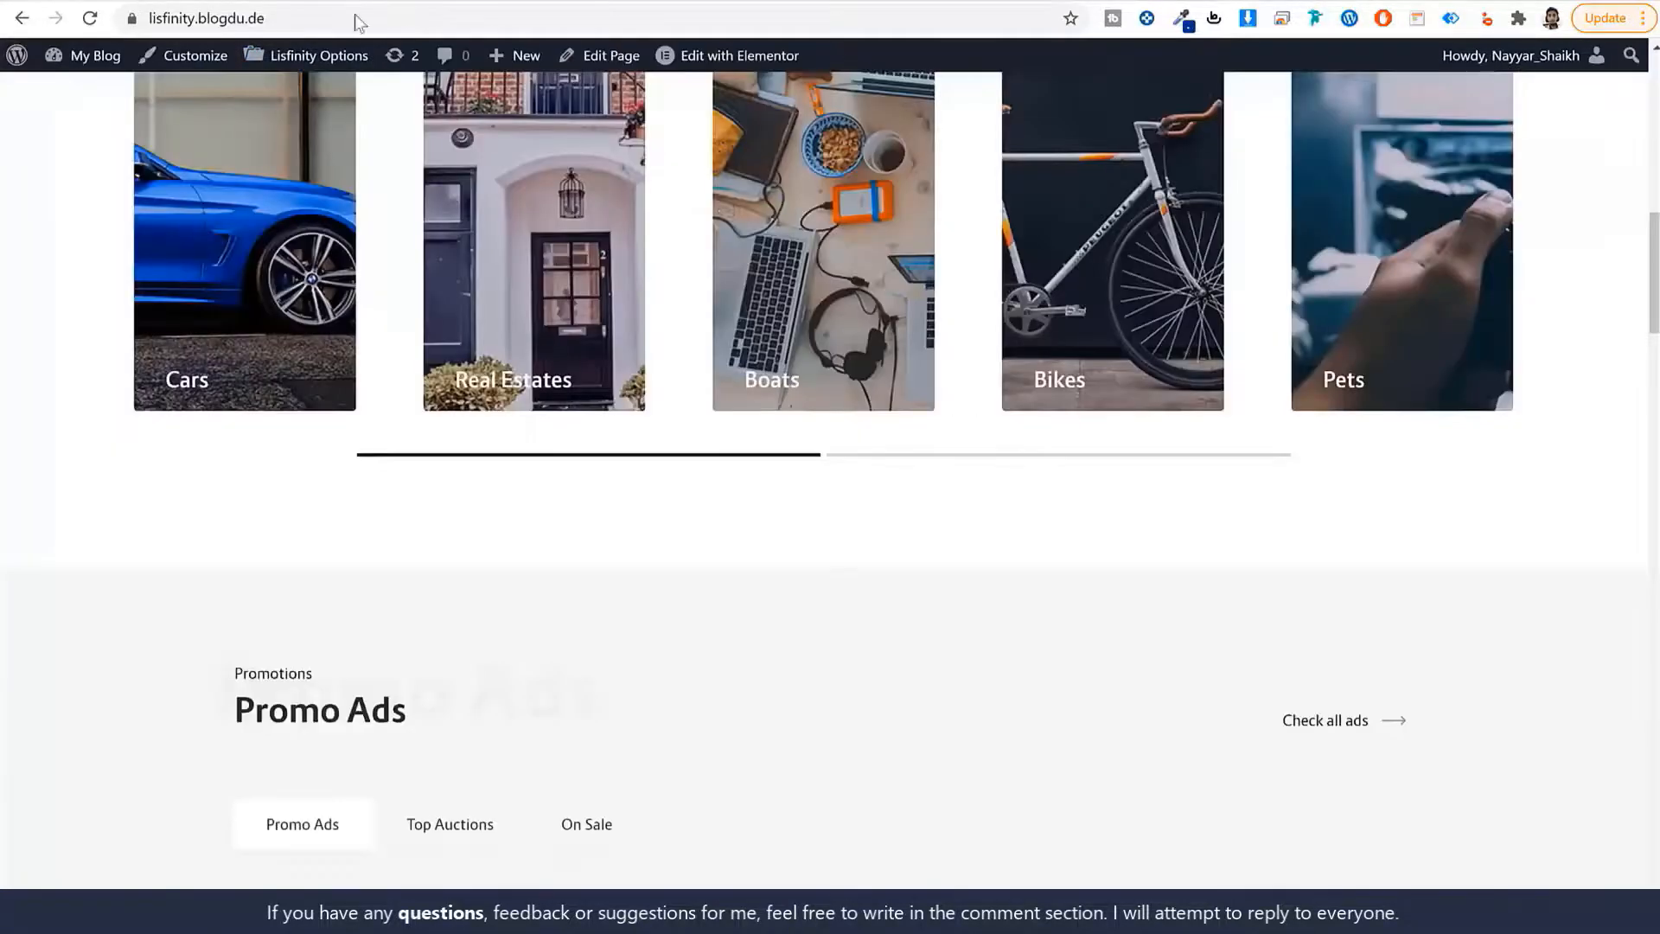
scroll(806, 489, up, 4)
scroll(819, 406, down, 1)
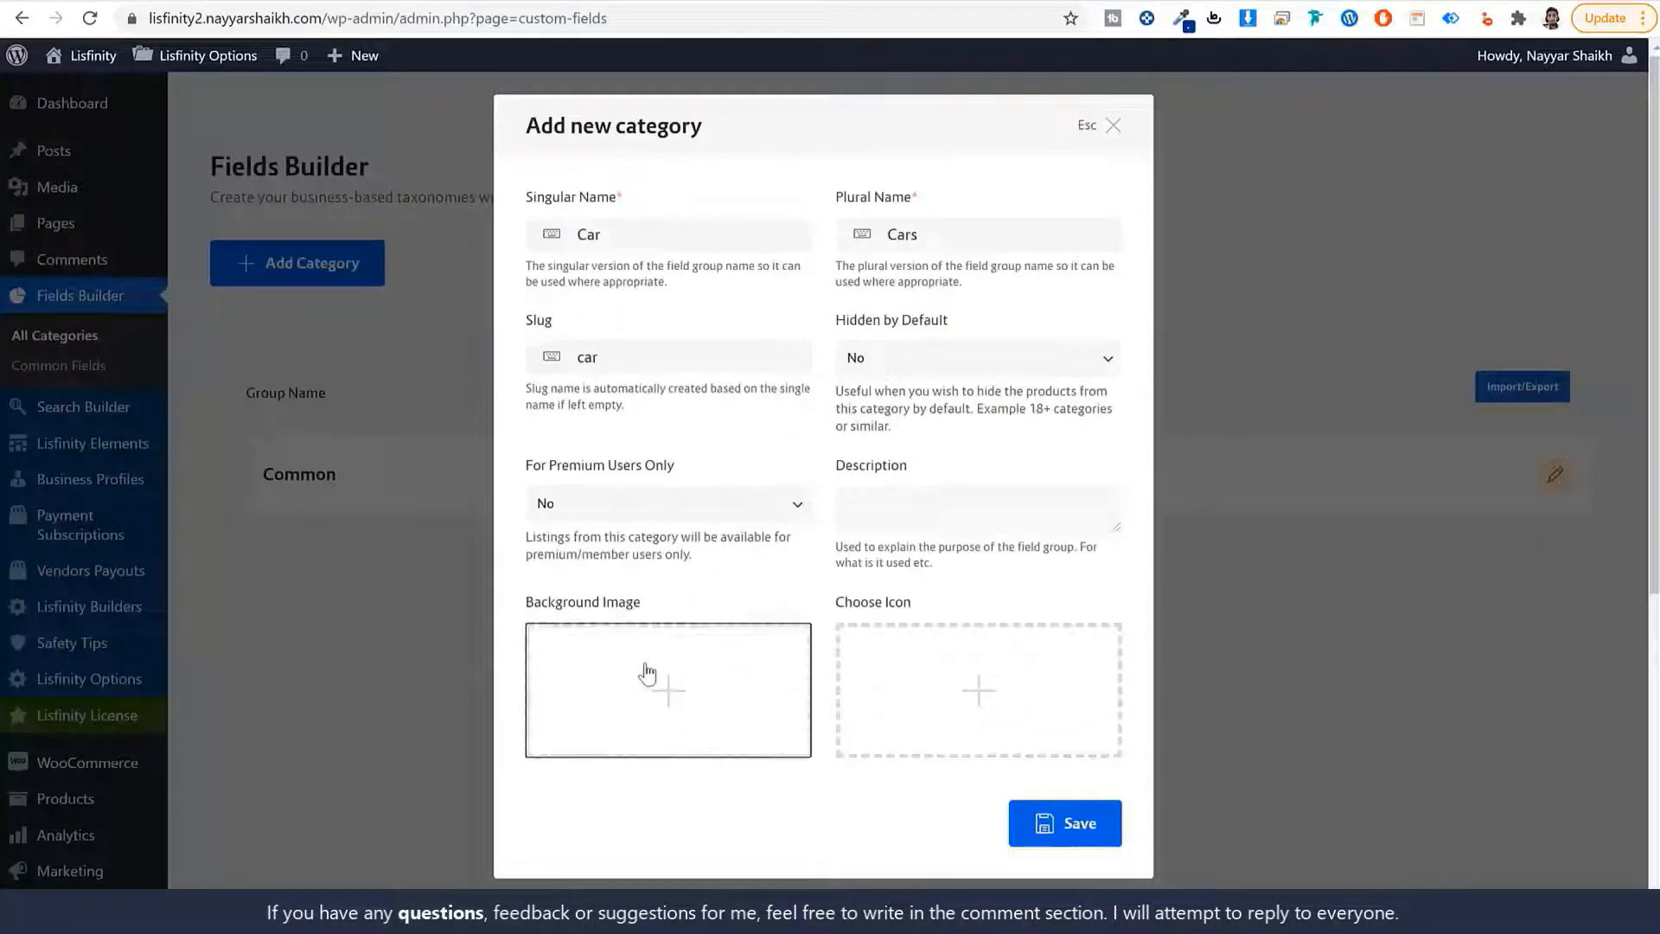
click(649, 671)
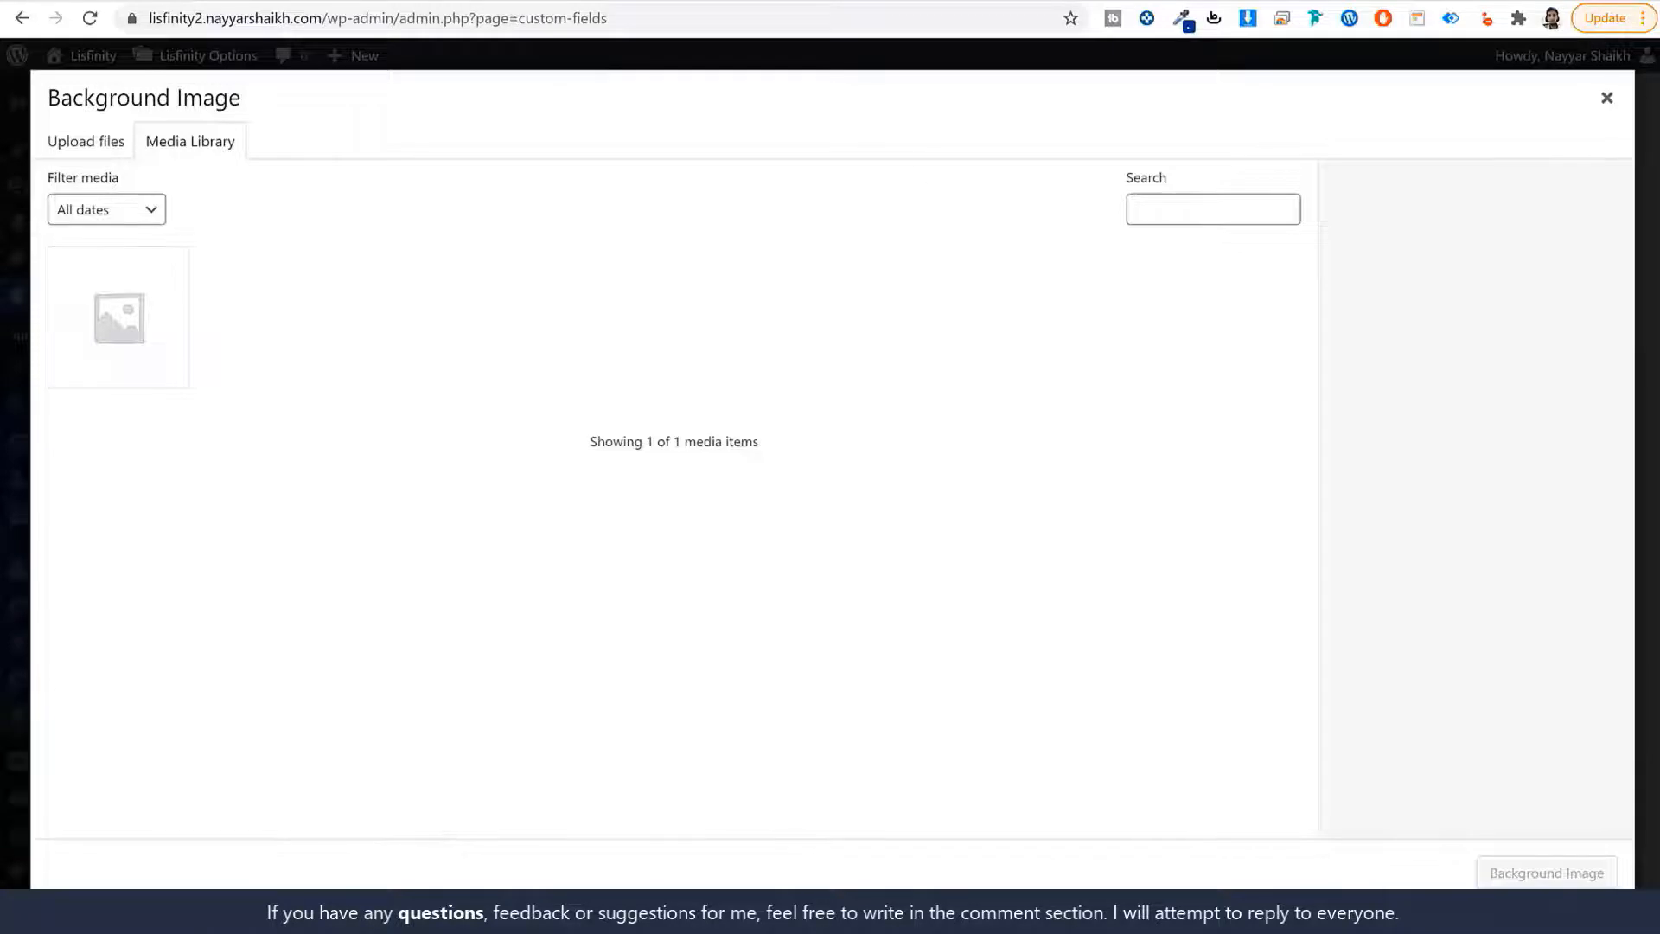
Select all files in the local Media folder except the Files folder and Word document.
key(alt+Tab)
click(782, 377)
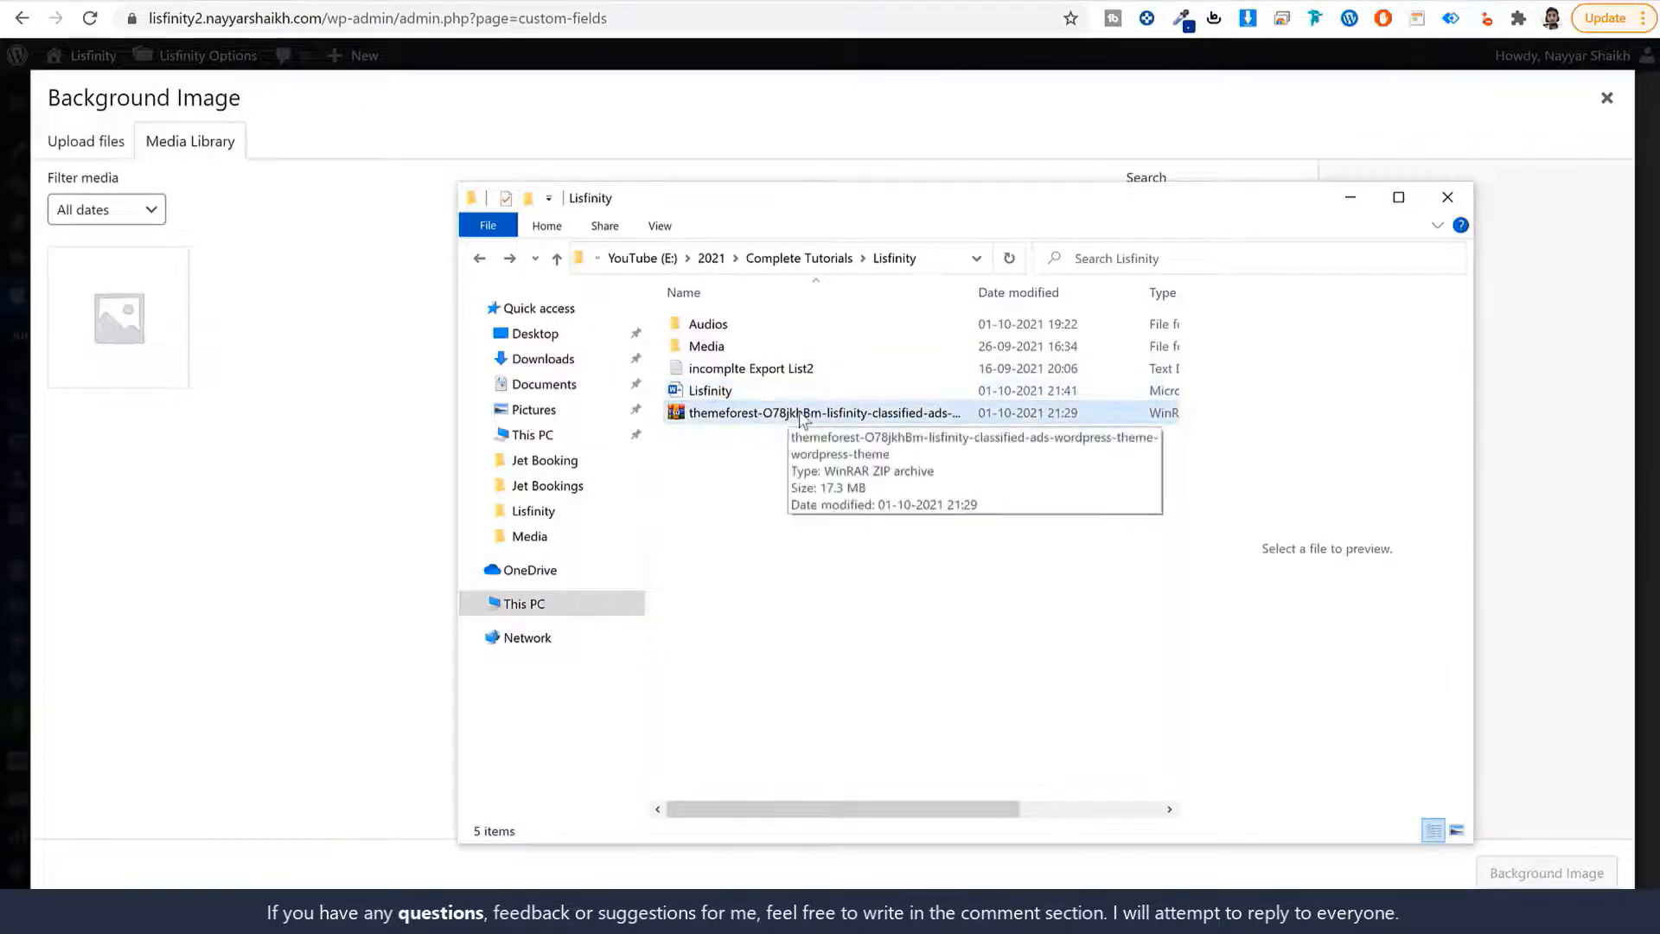
double_click(728, 345)
scroll(951, 621, down, 10)
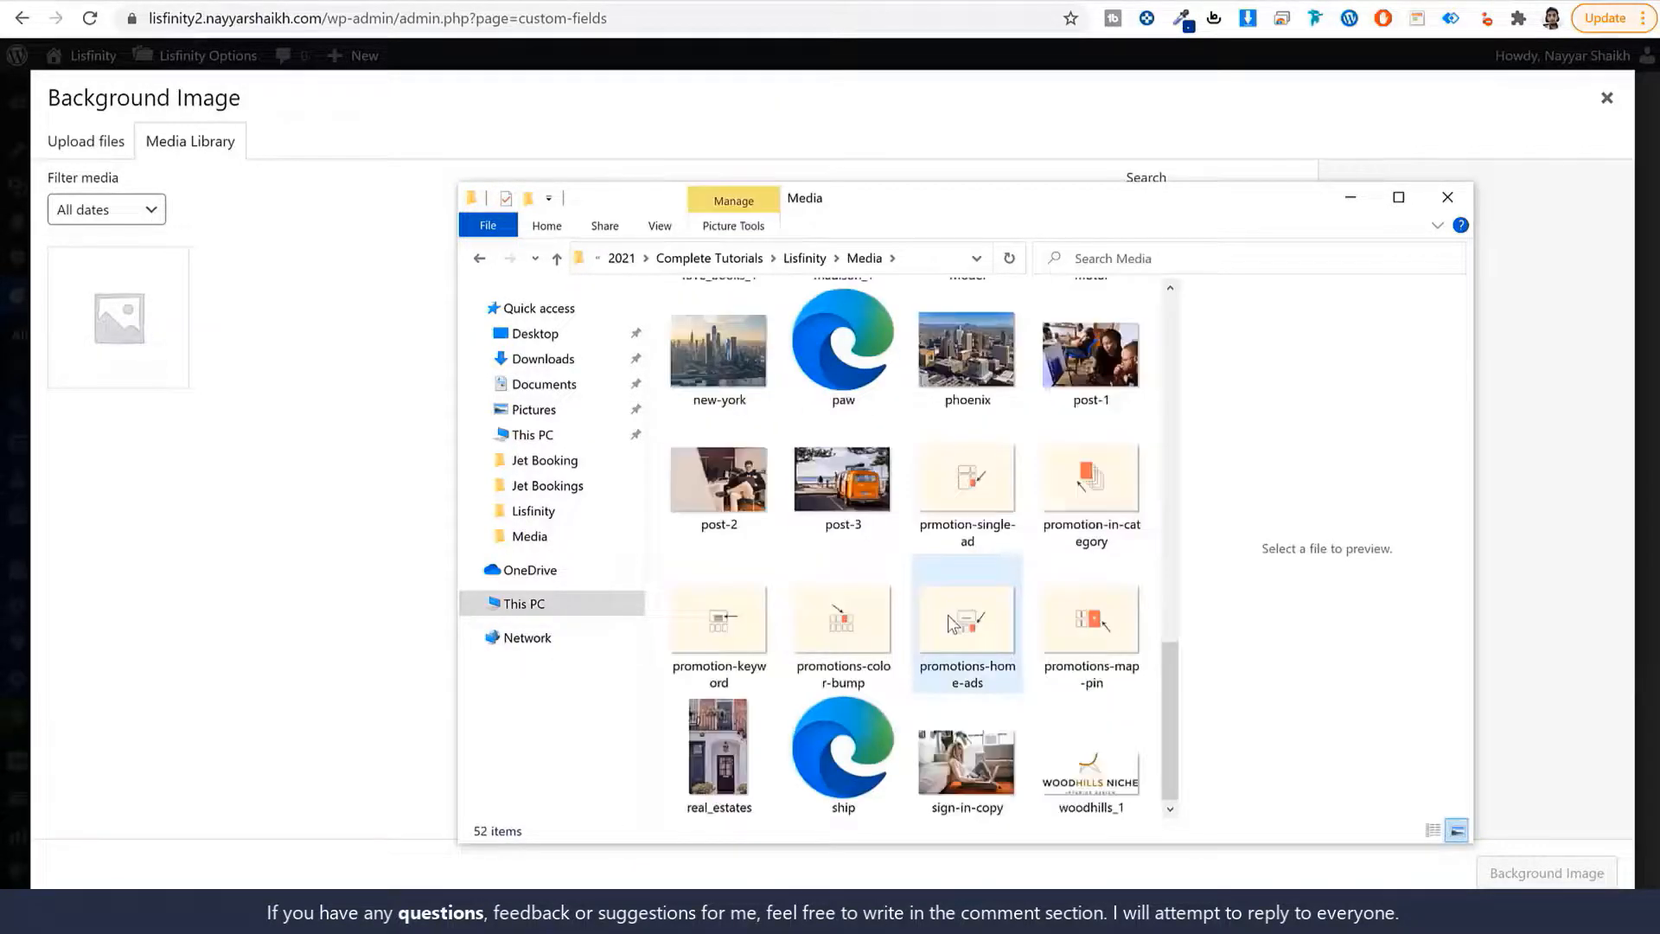
scroll(968, 588, up, 10)
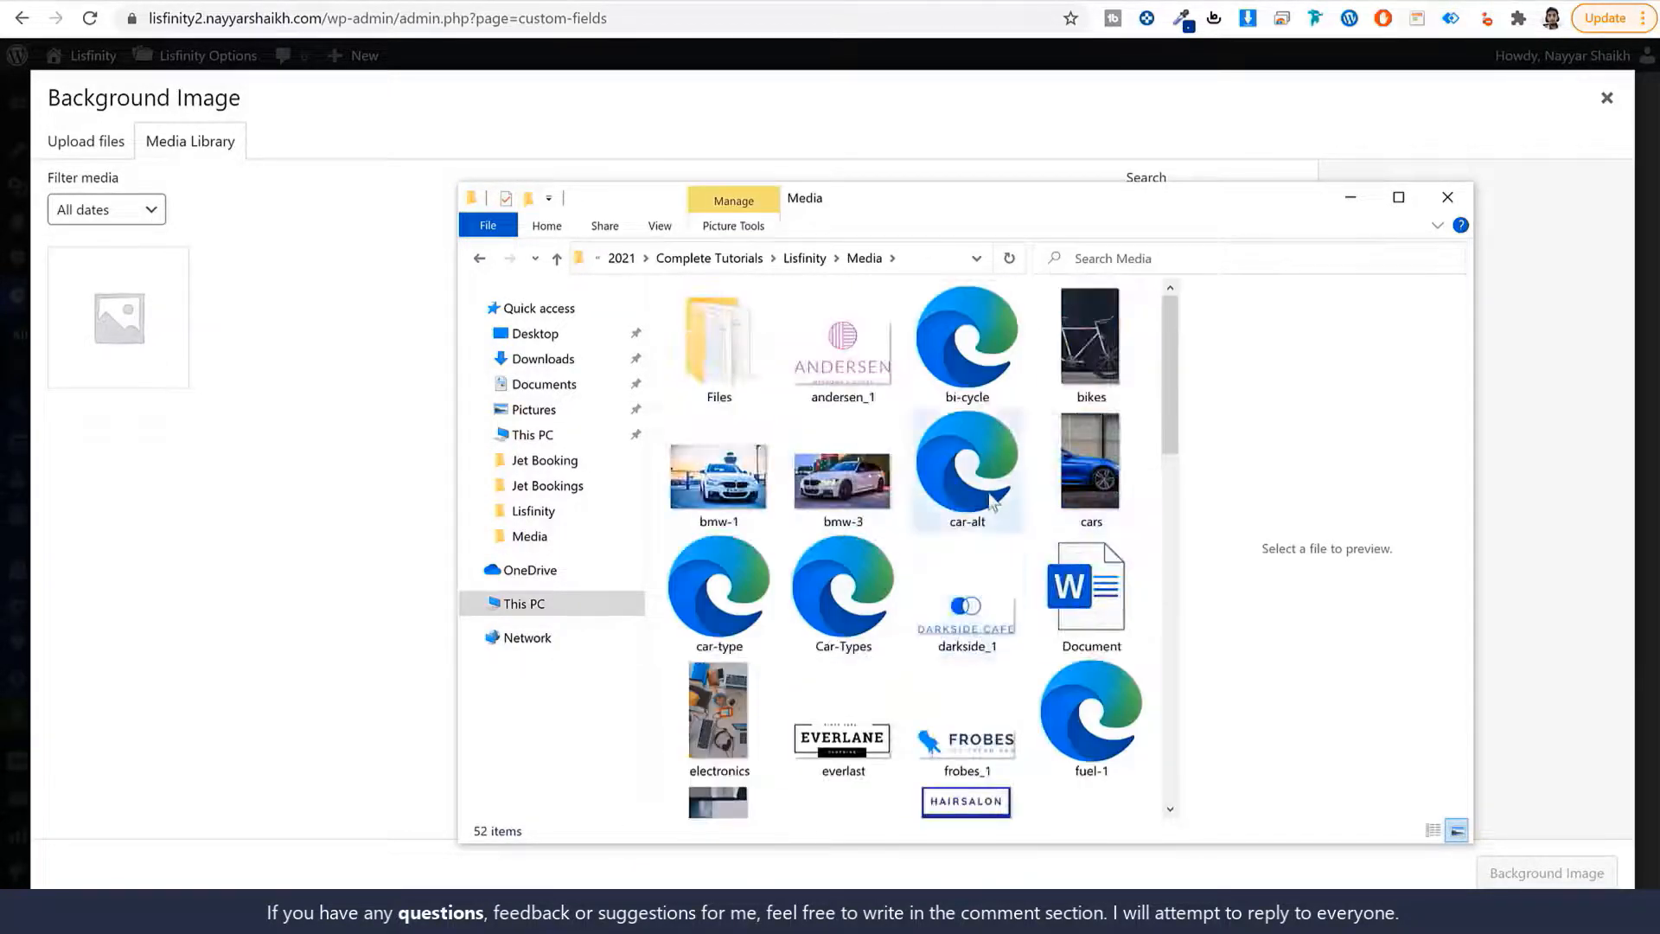
key(ctrl+a)
ctrl+click(735, 372)
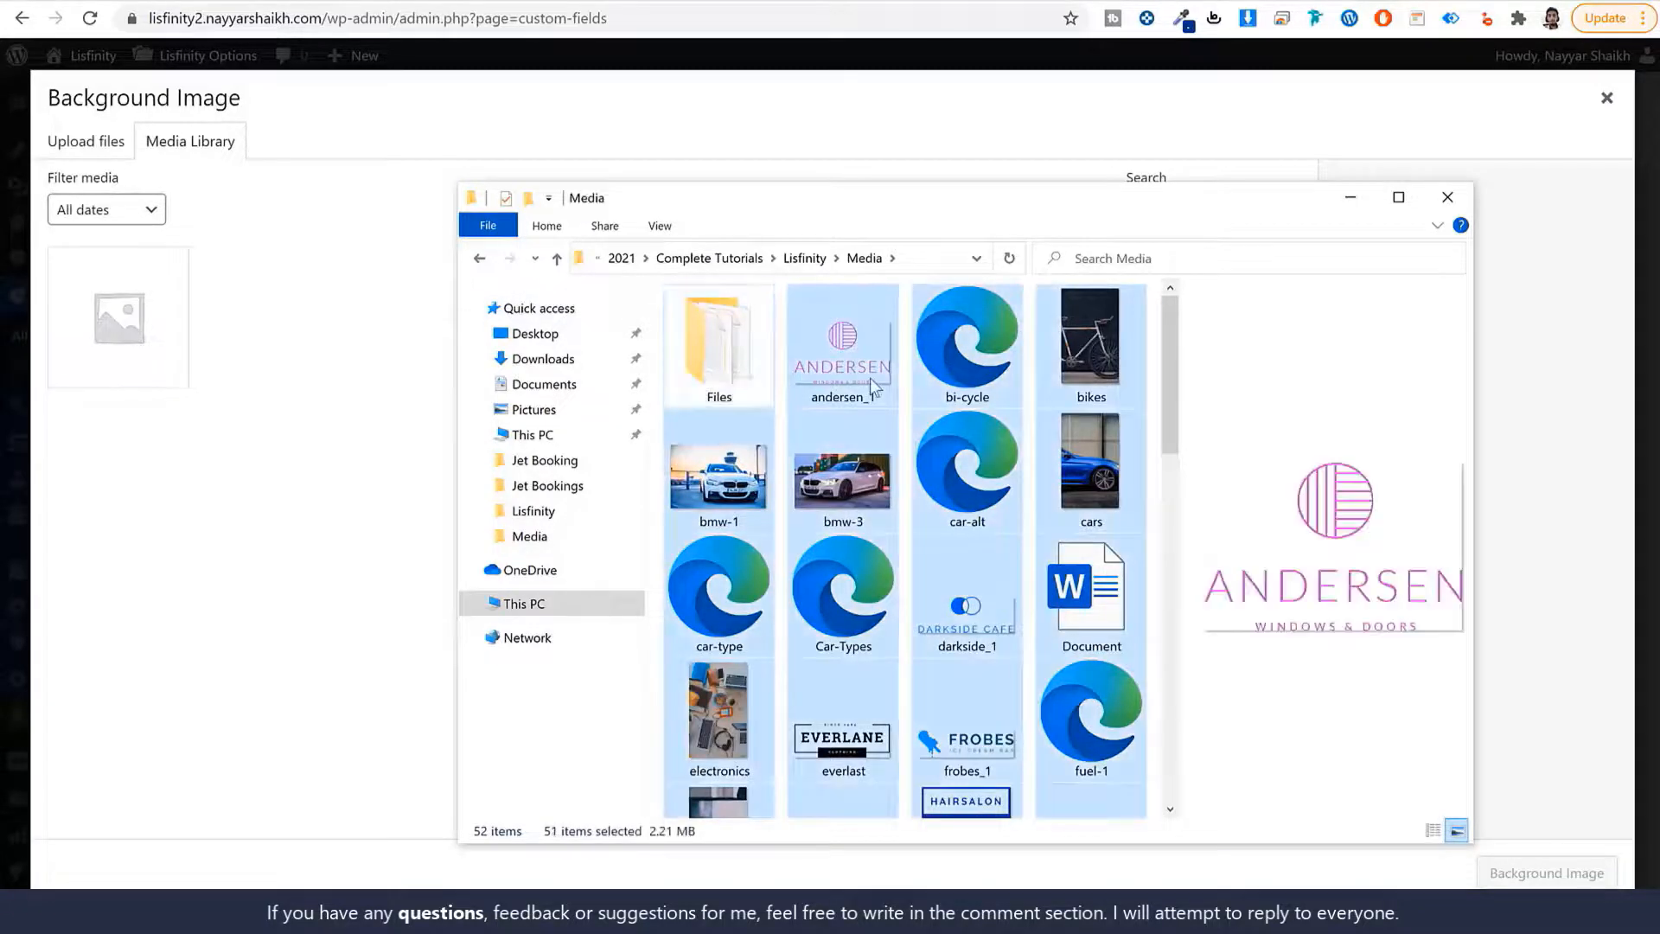
ctrl+click(1091, 587)
Upload the 50 images to the media library and set cars.jpg as the background image.
scroll(1088, 626, down, 10)
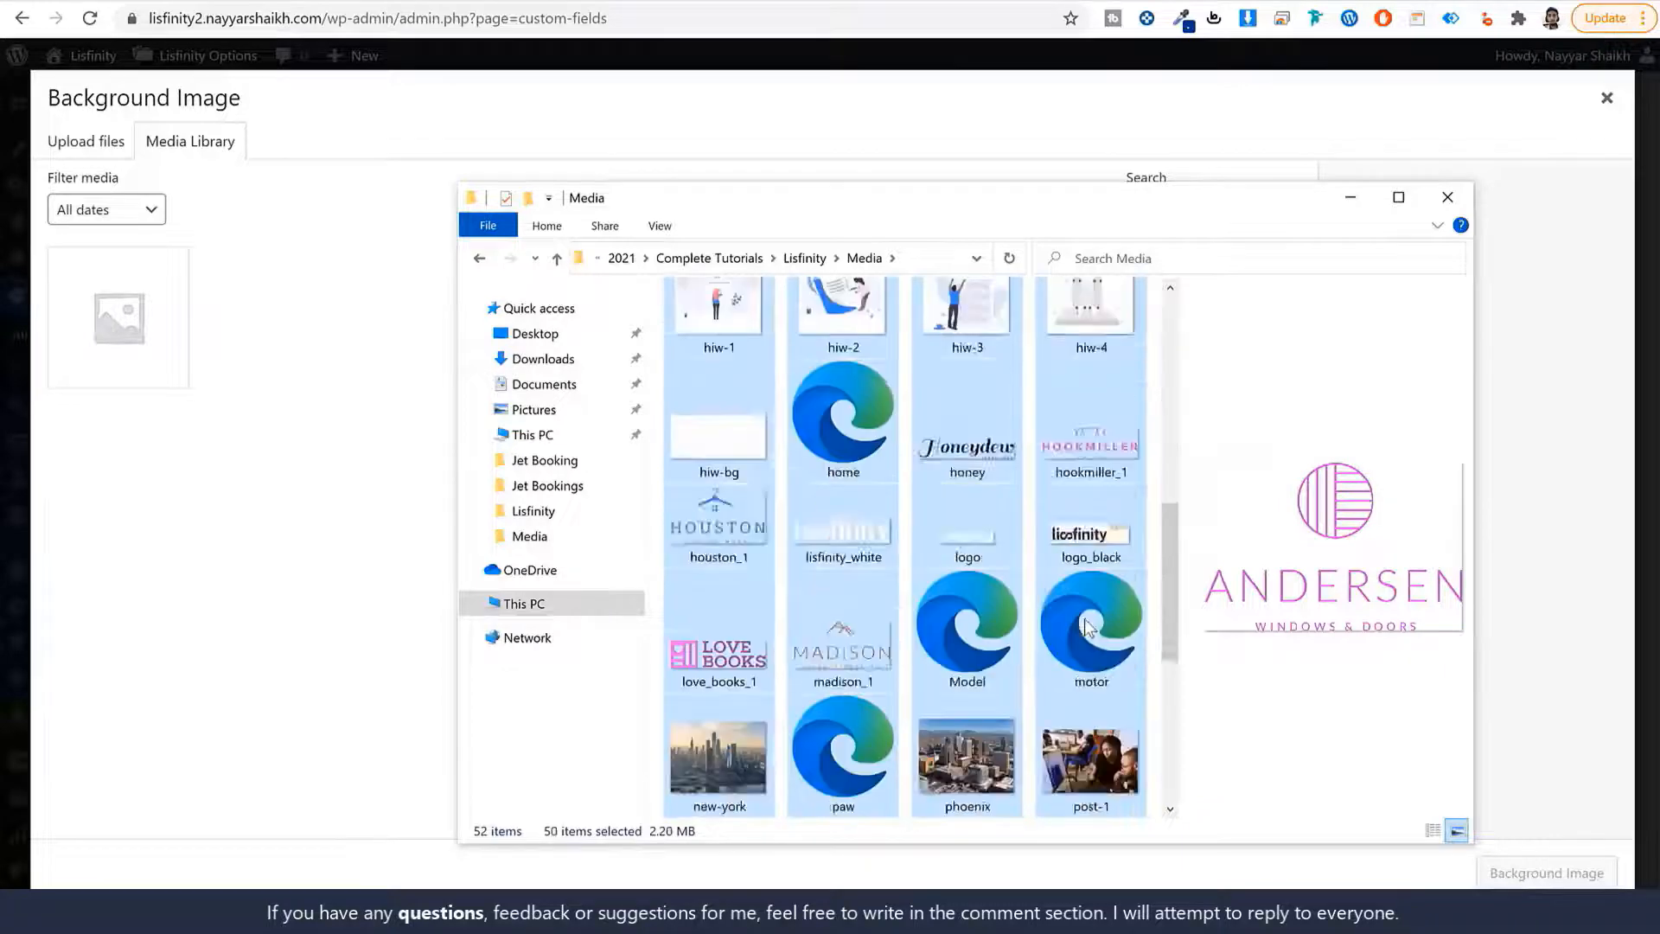
scroll(1087, 627, up, 10)
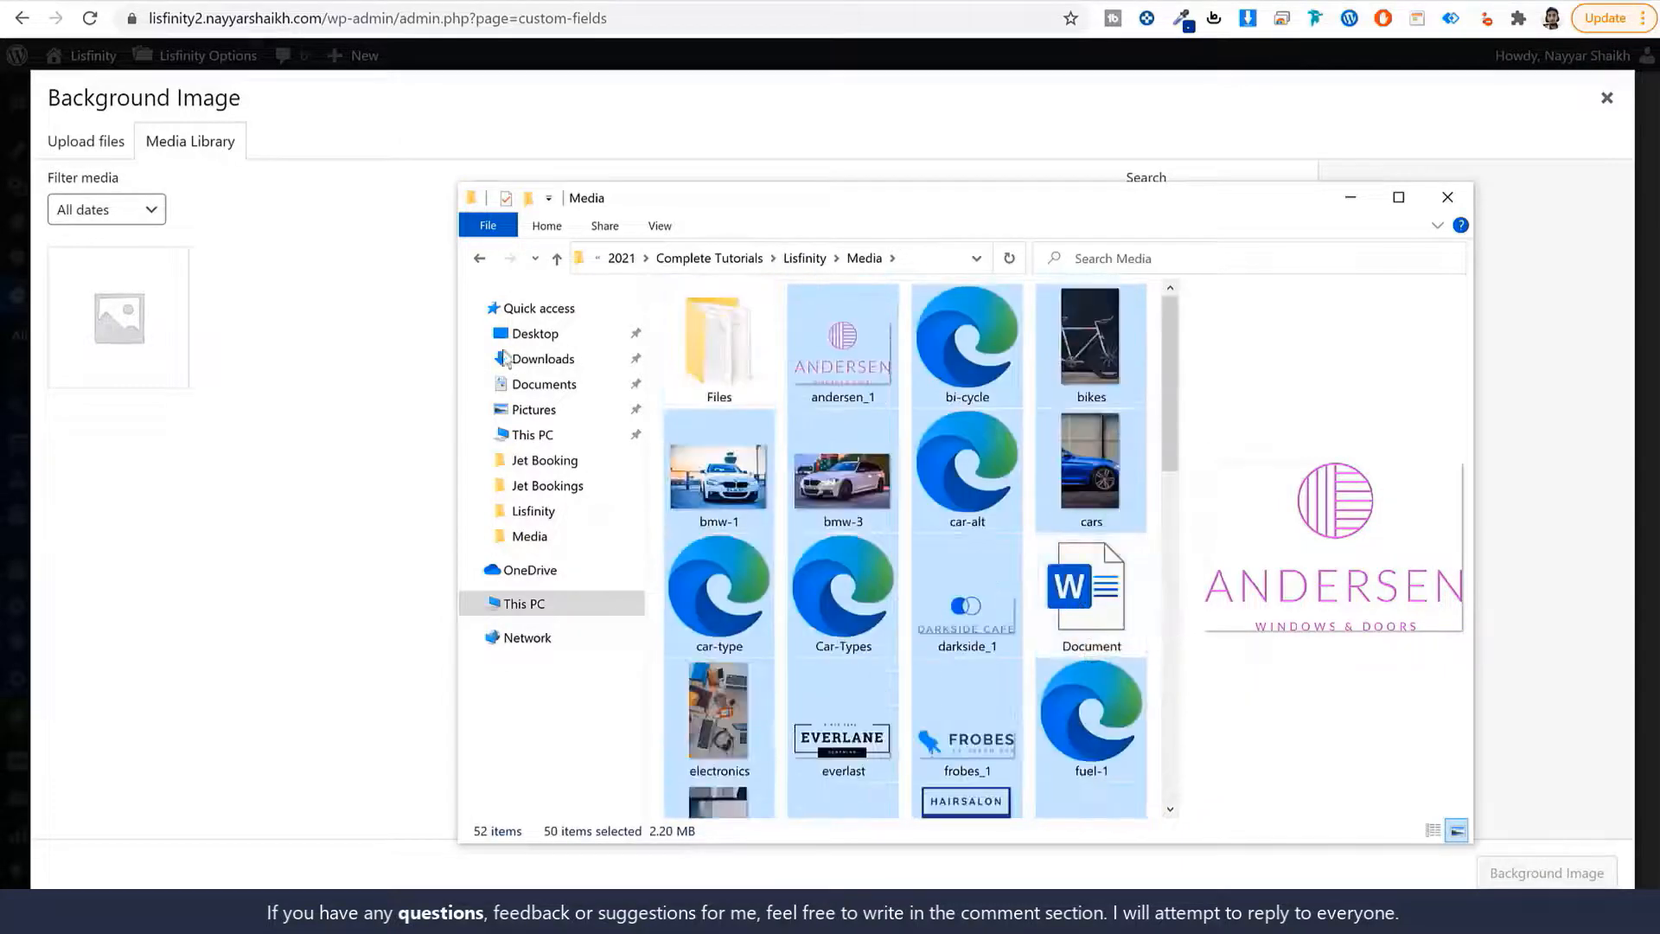
drag(967, 605, 205, 399)
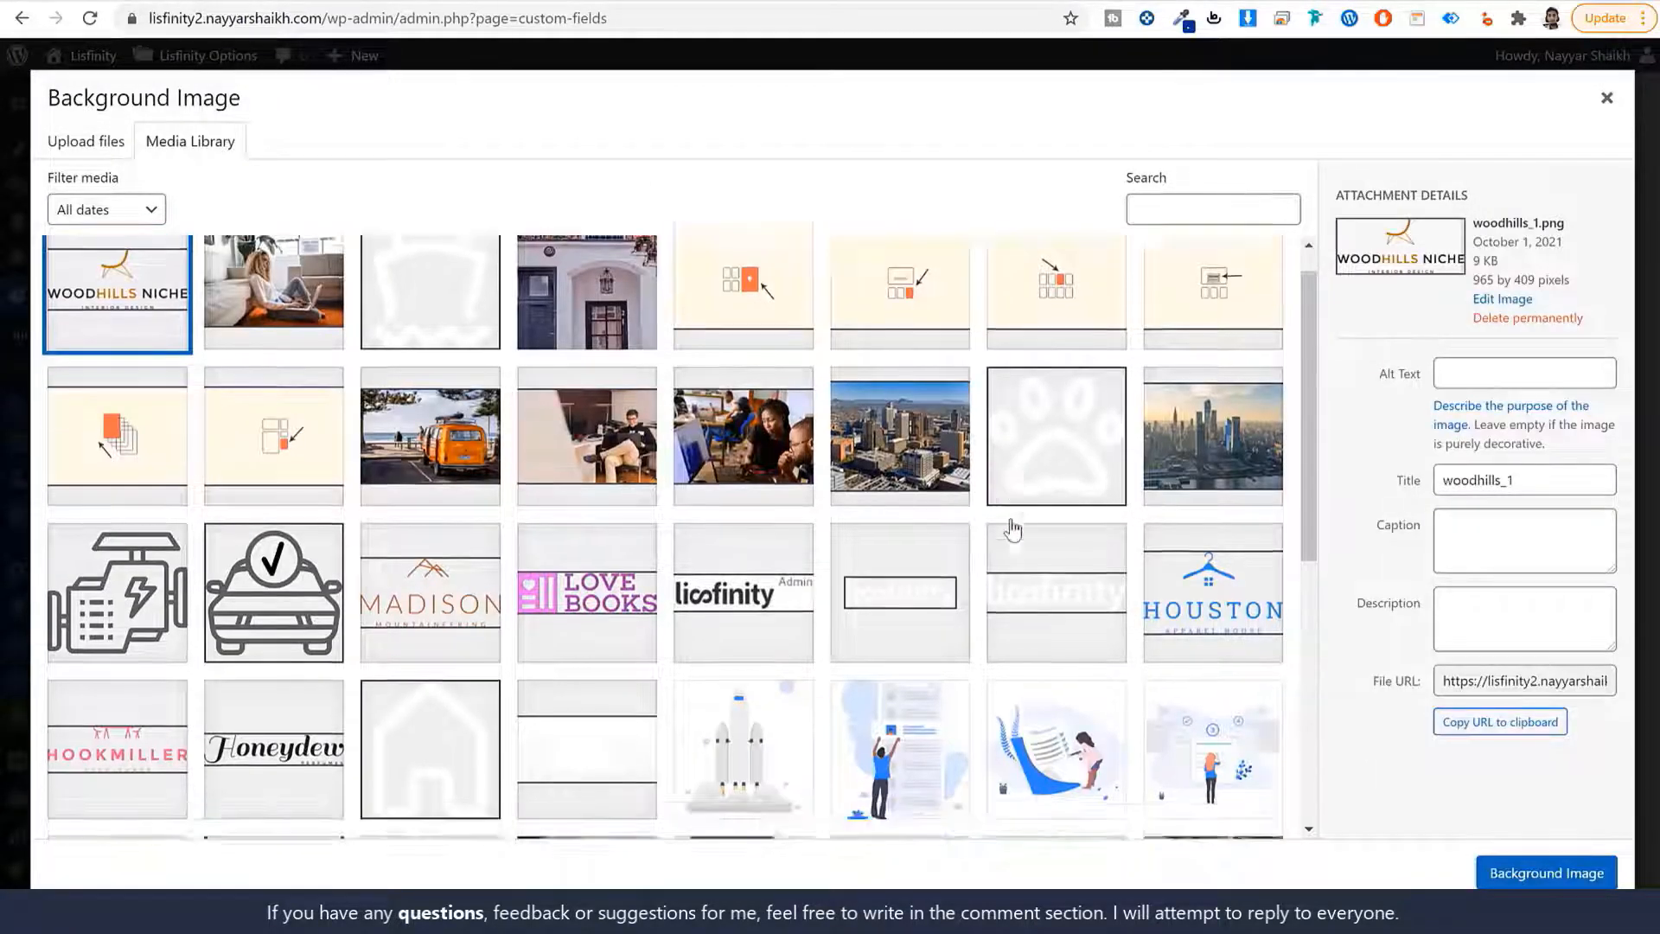
scroll(1008, 530, down, 6)
click(625, 525)
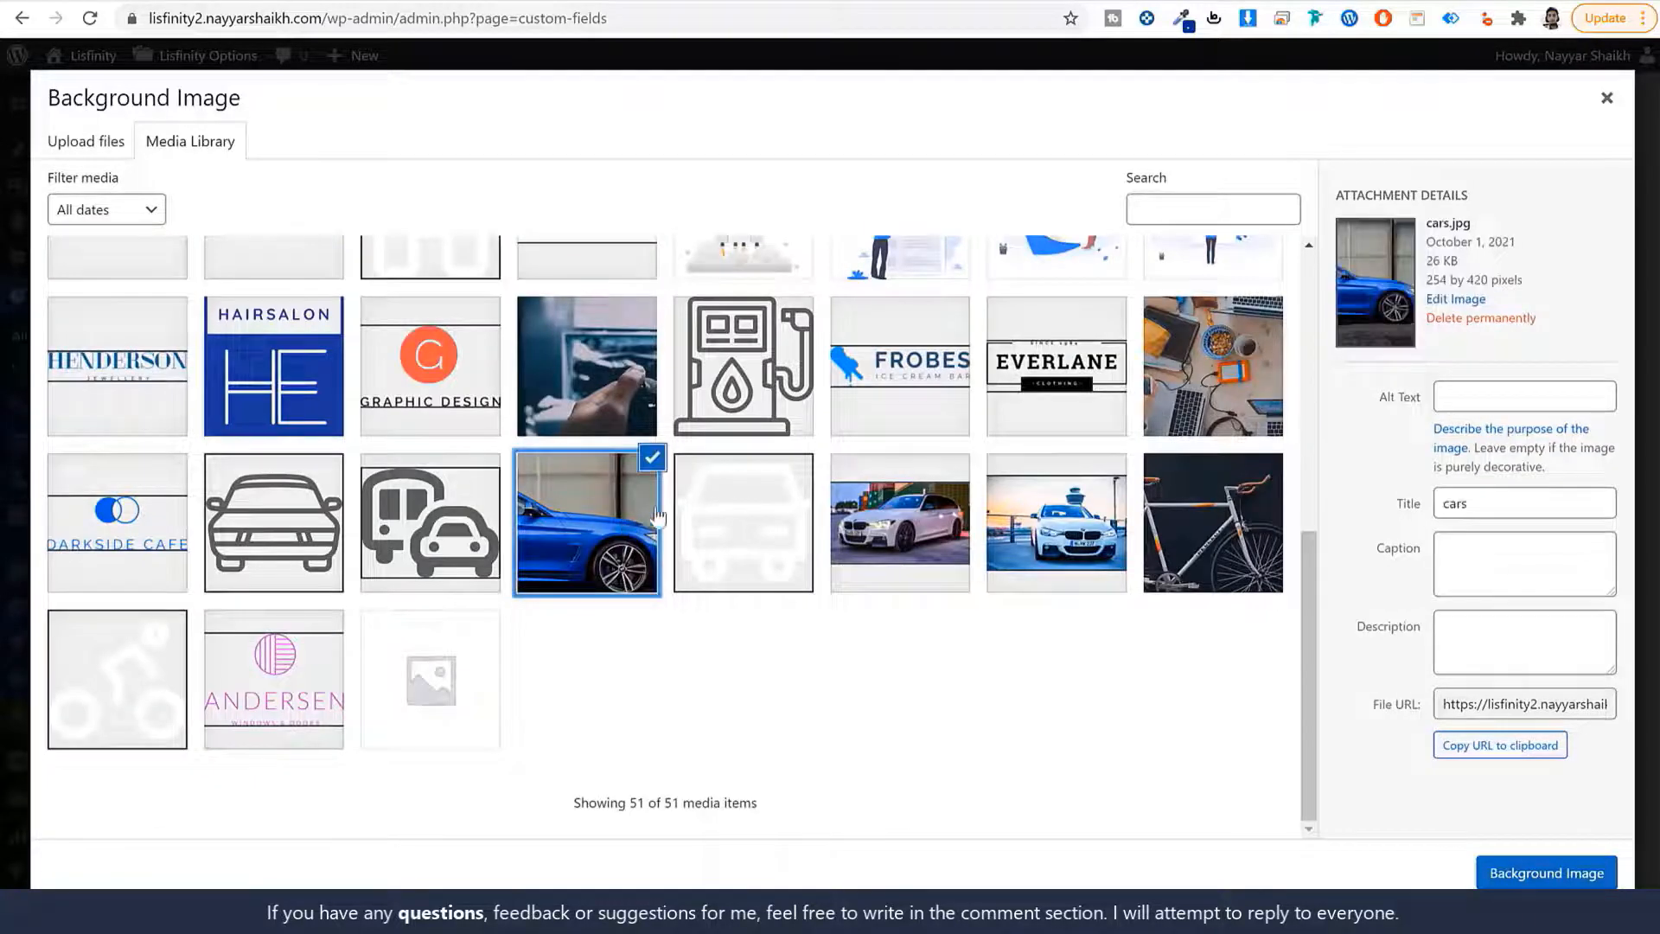
click(1583, 871)
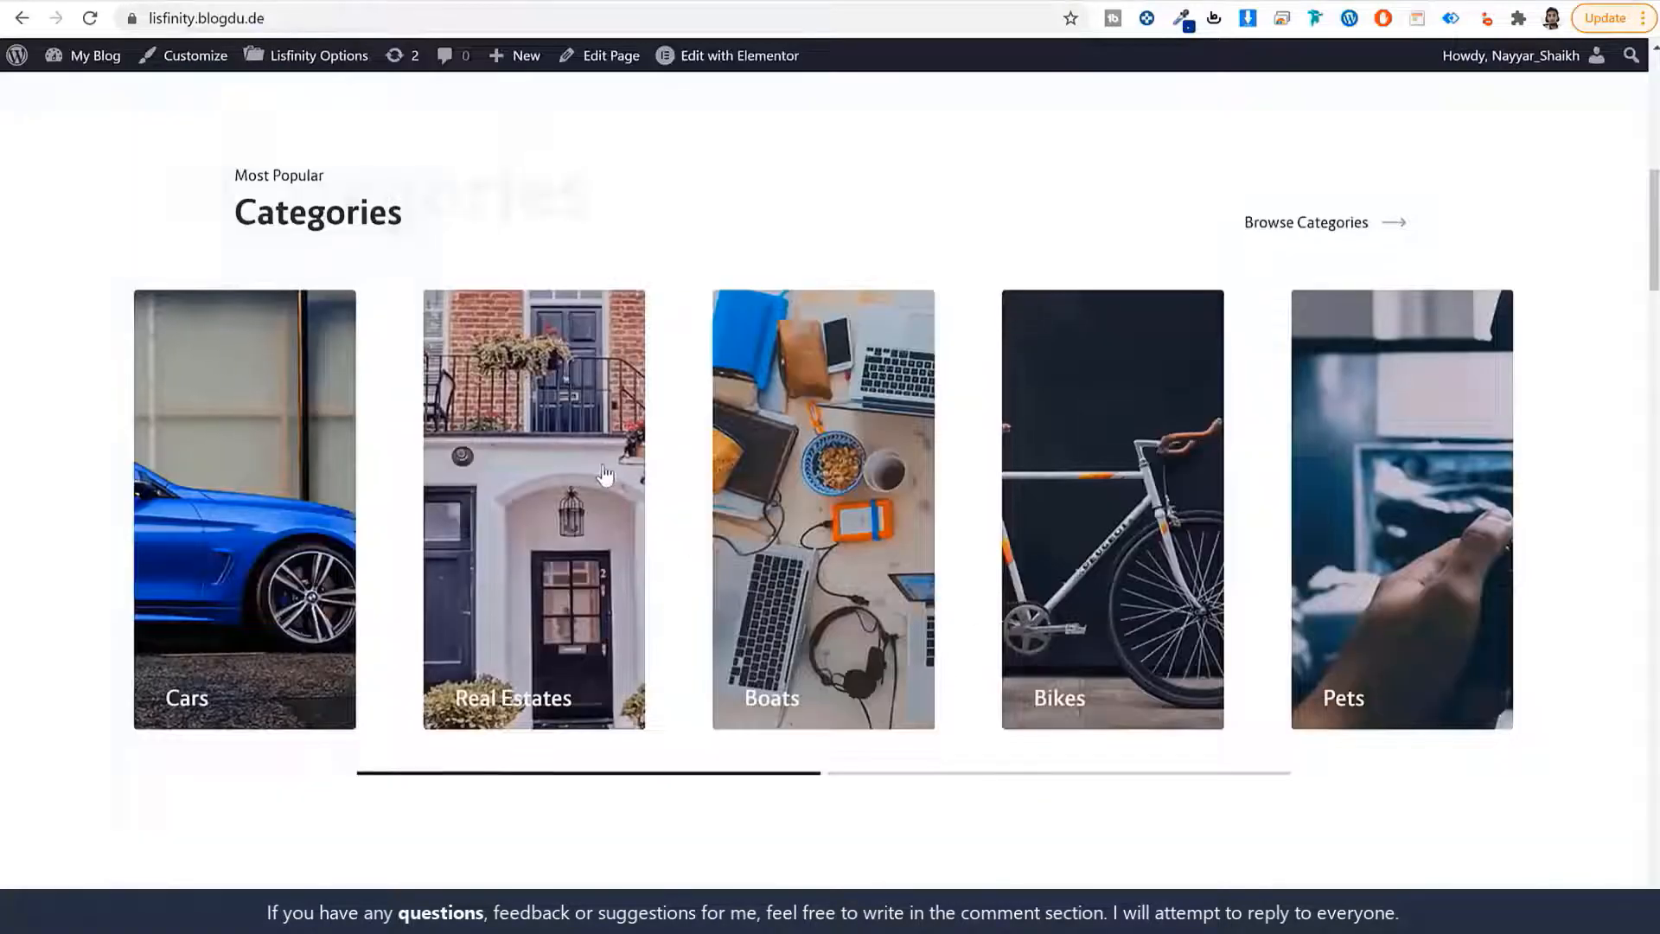
Give the Car category the car-alt.svg icon and save the category.
scroll(609, 454, up, 5)
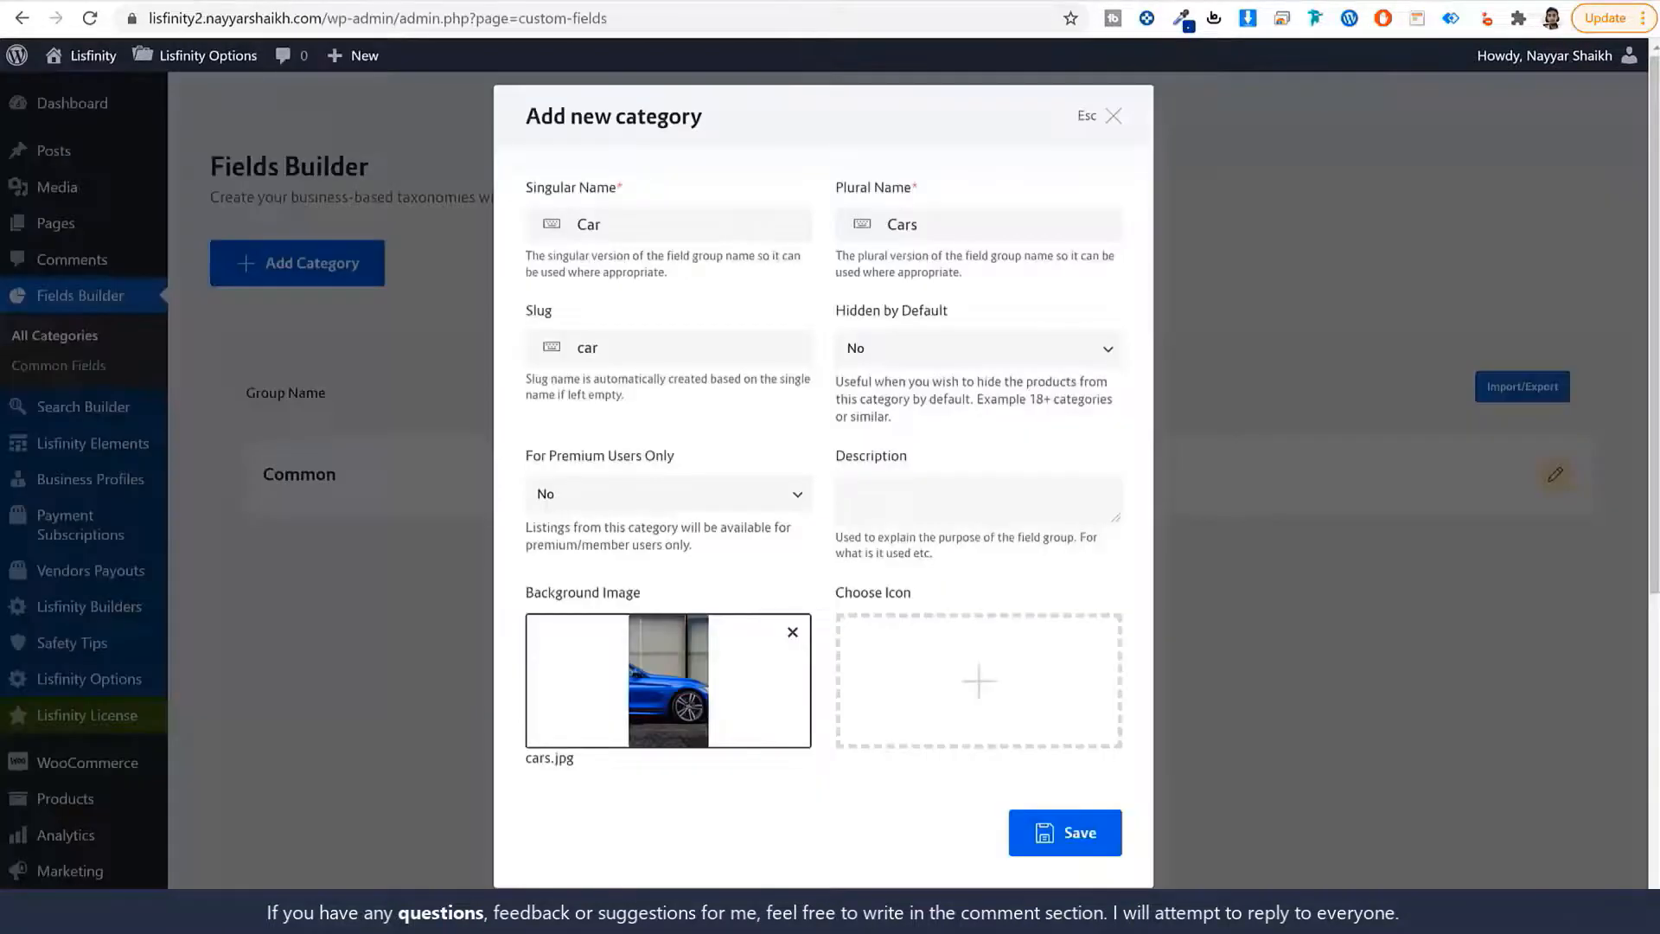
click(954, 614)
click(430, 327)
scroll(709, 484, down, 6)
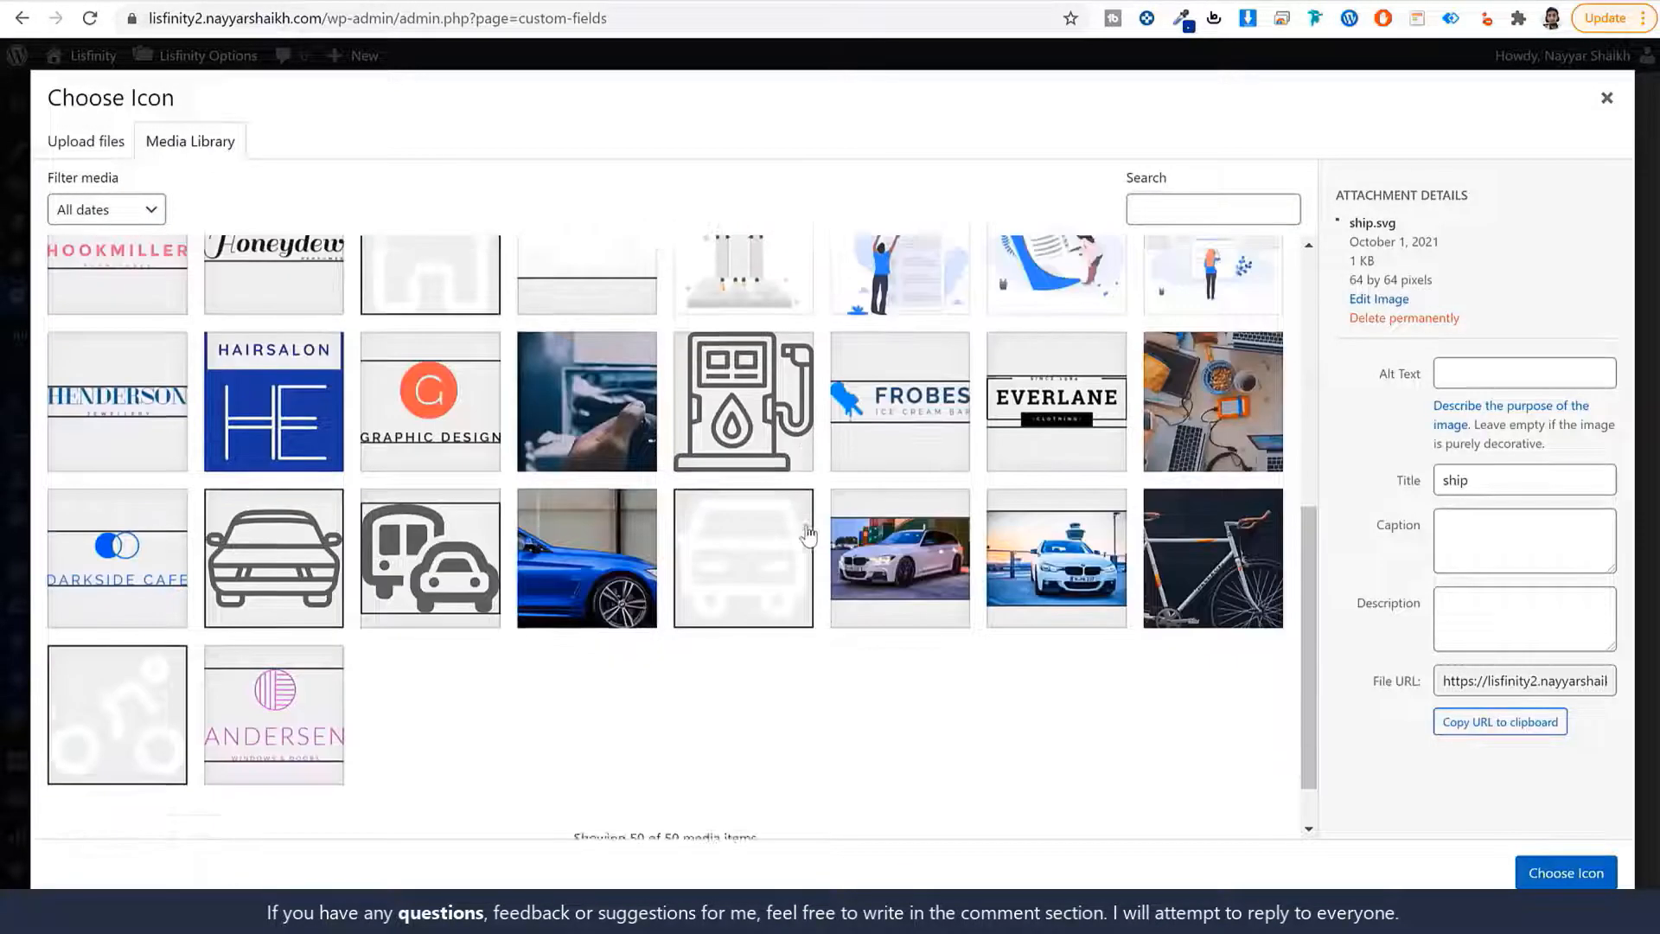
click(737, 521)
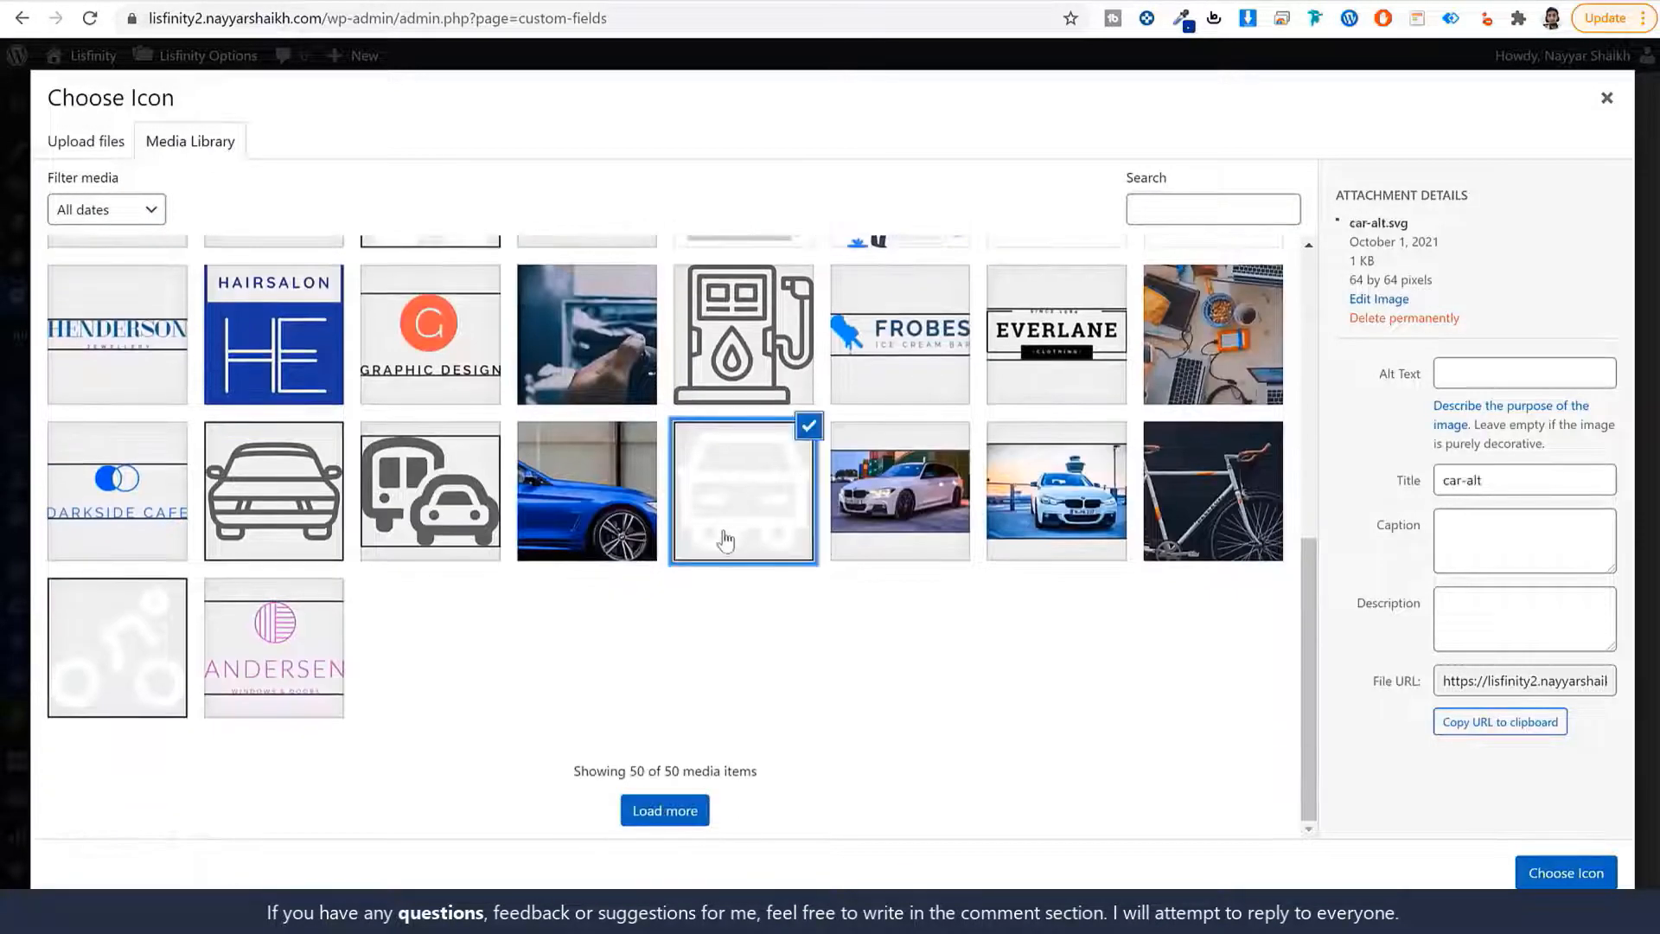
click(1565, 872)
click(1081, 835)
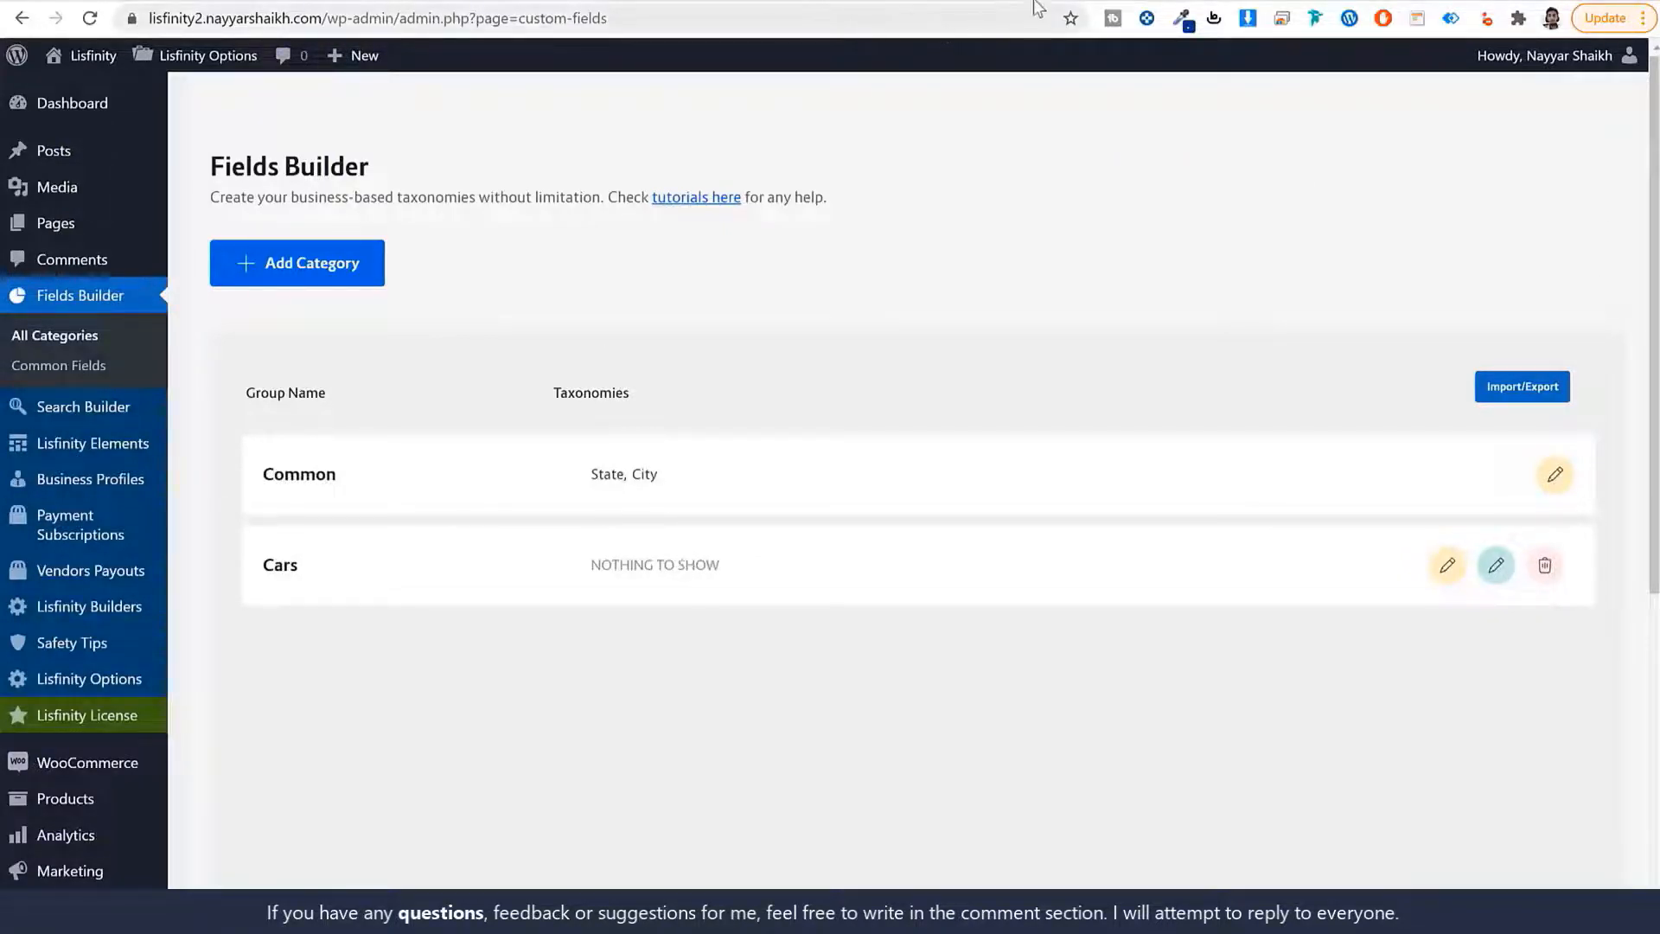
Open Unsplash and Pexels in new browser tabs, returning to Unsplash.
key(ctrl+t)
text(uns)
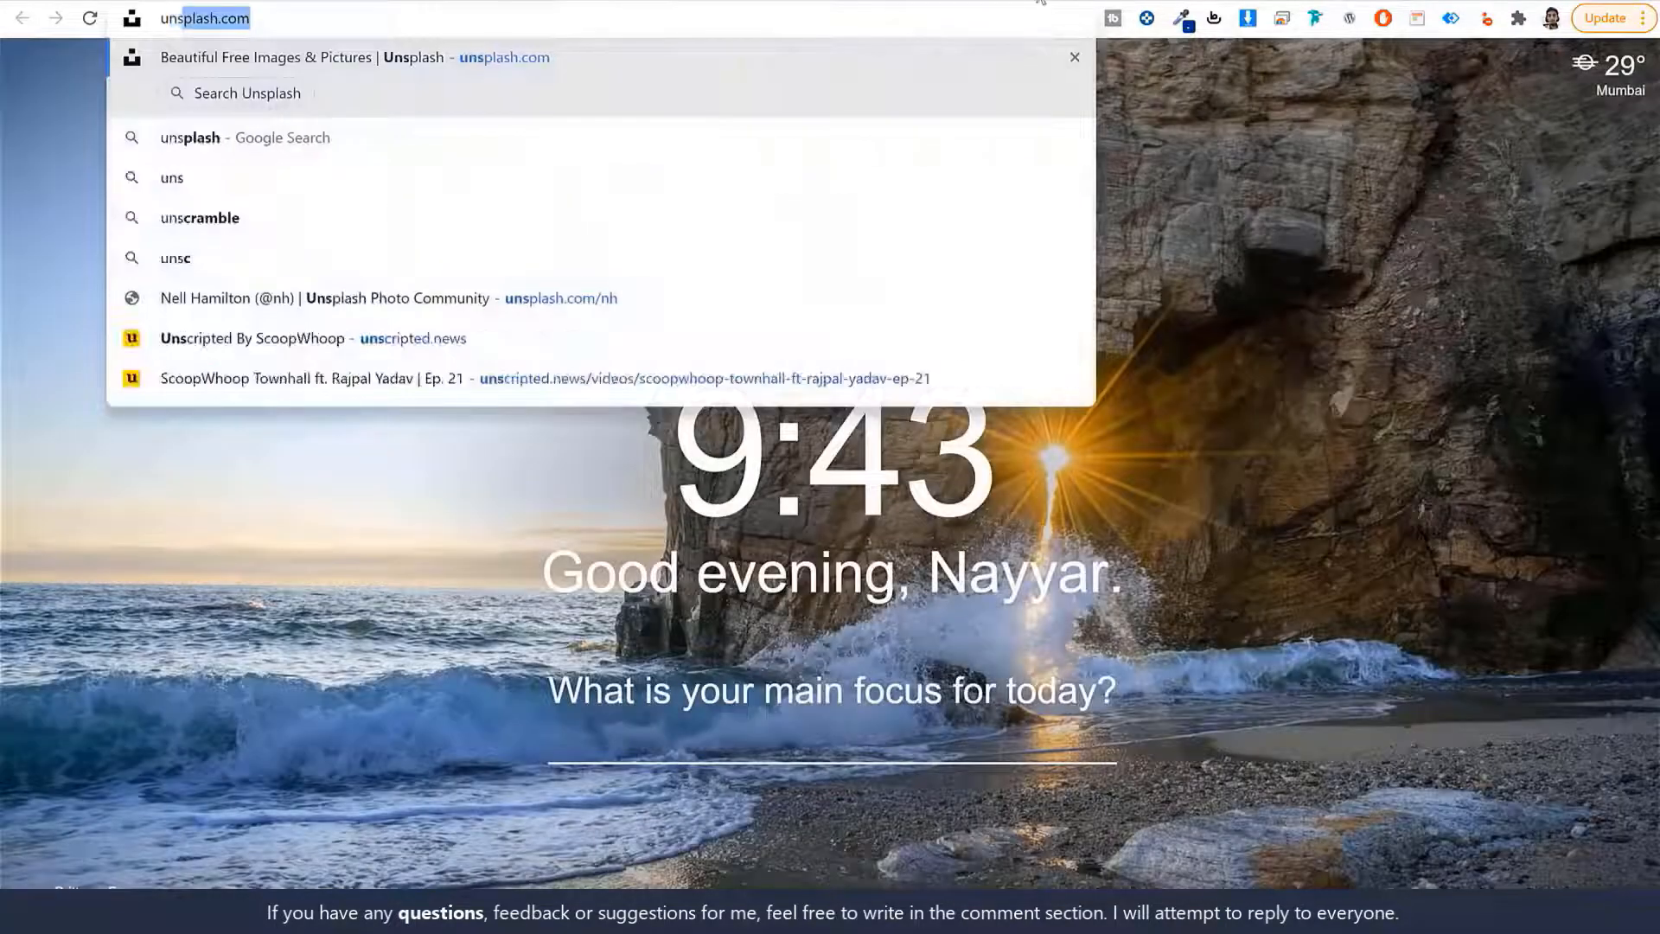
key(Return)
key(ctrl+t)
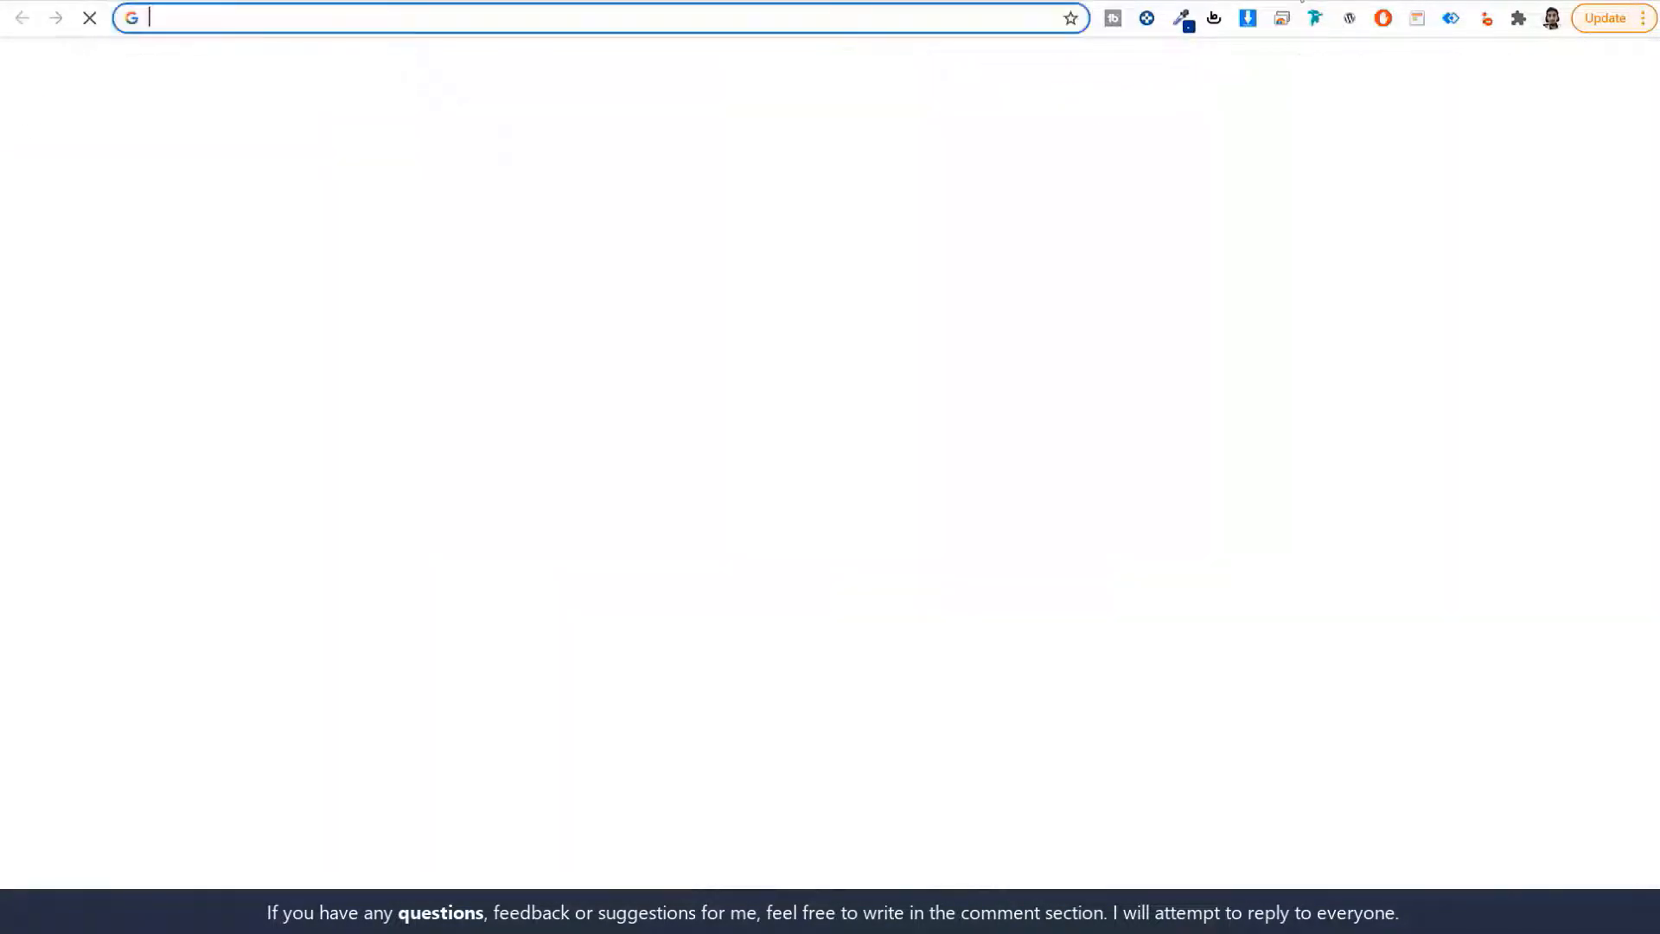
text(pex)
key(Return)
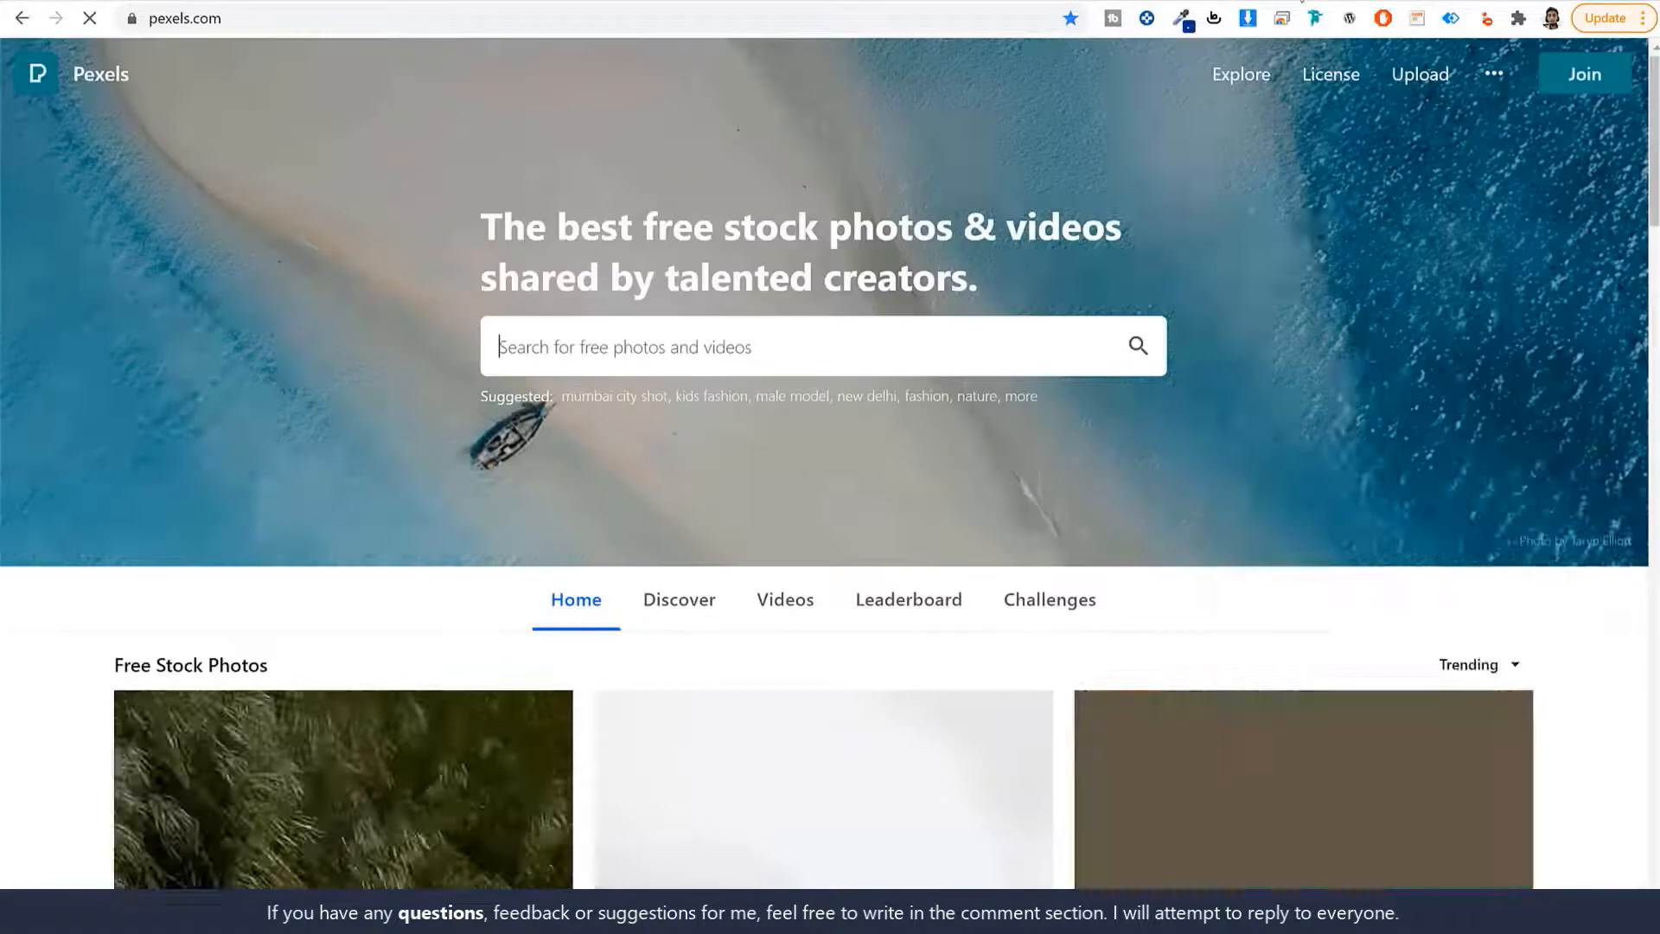
key(ctrl+shift+Tab)
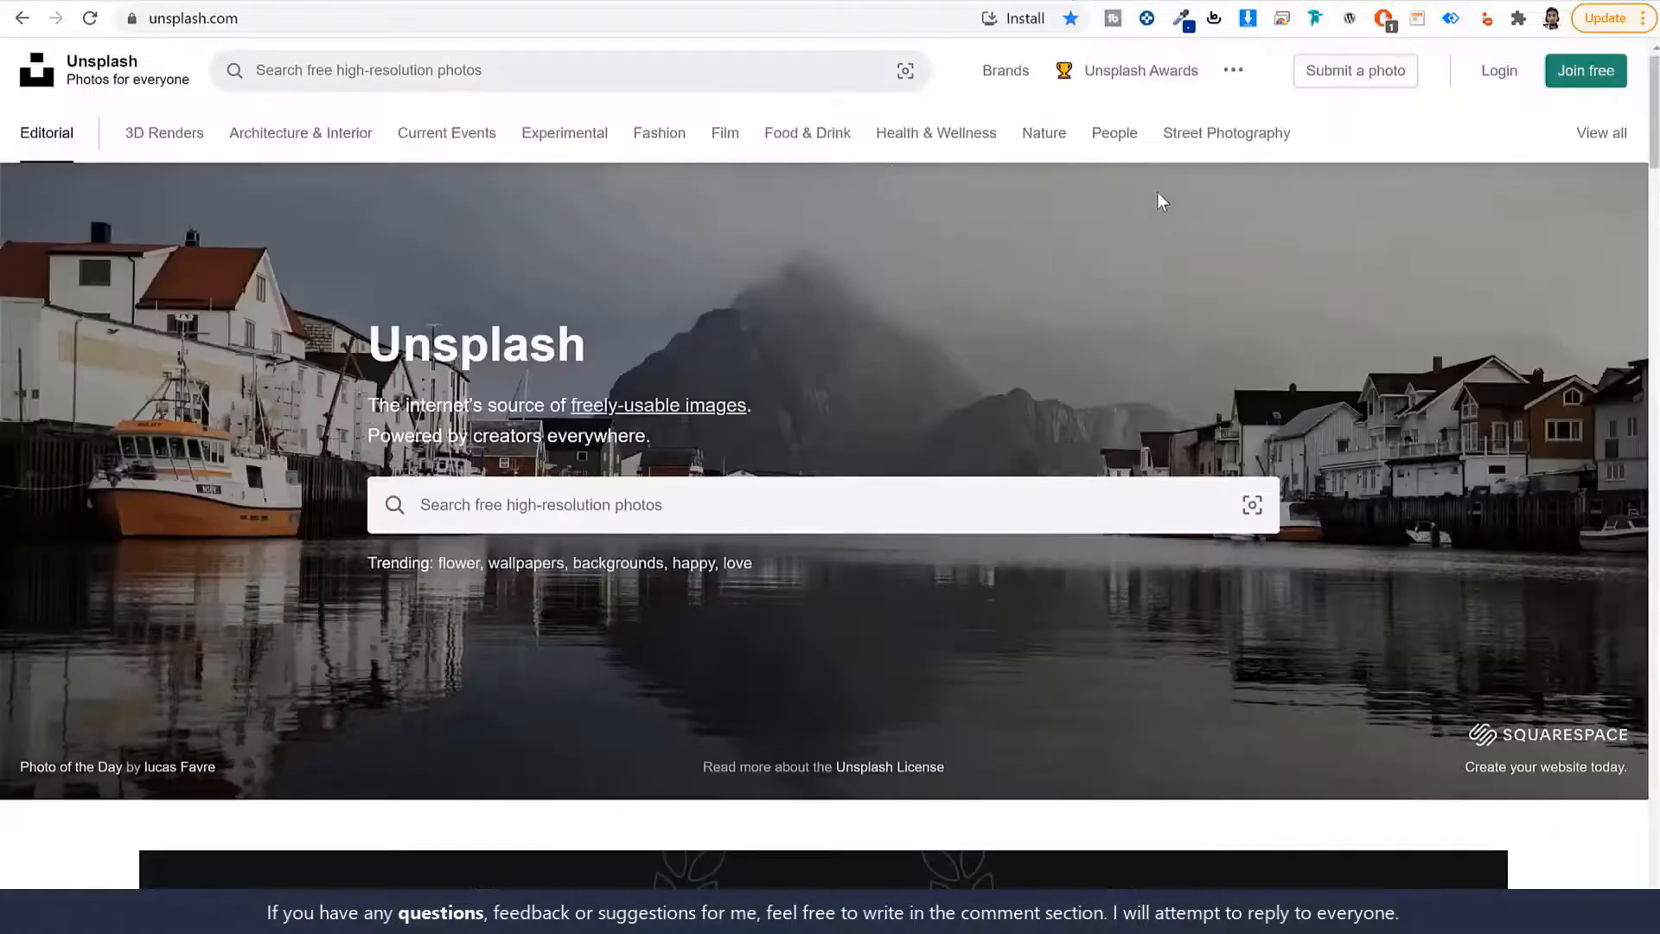
click(141, 0)
click(1001, 0)
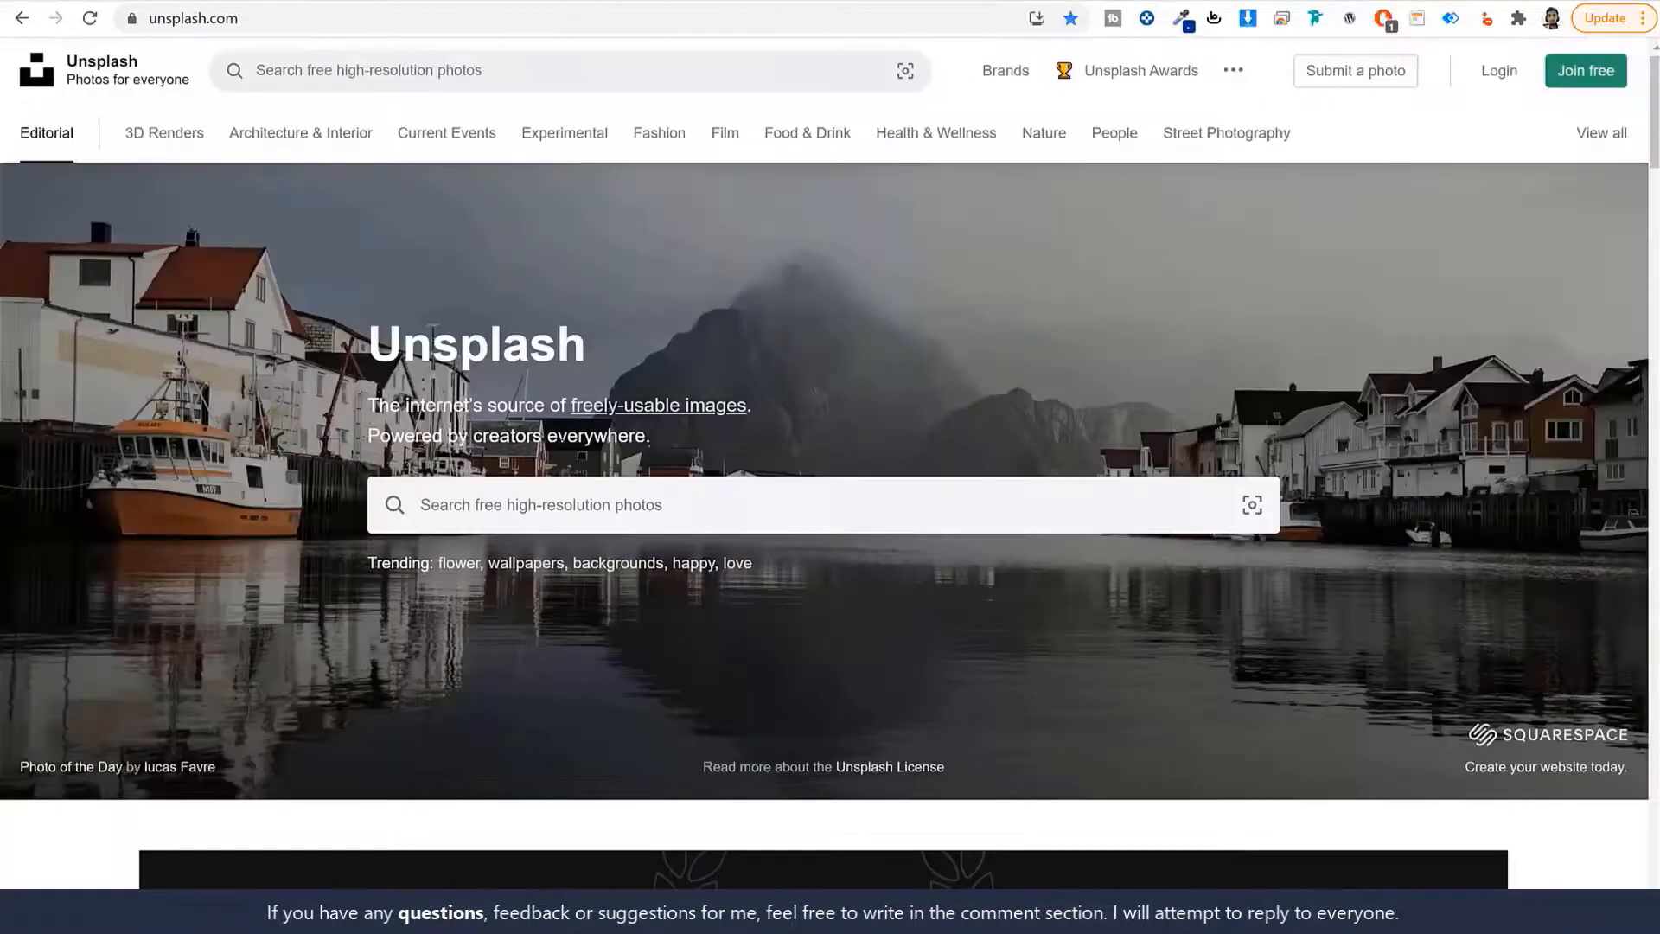
Search Unsplash for 'car' and browse the photo results.
click(599, 499)
text(car)
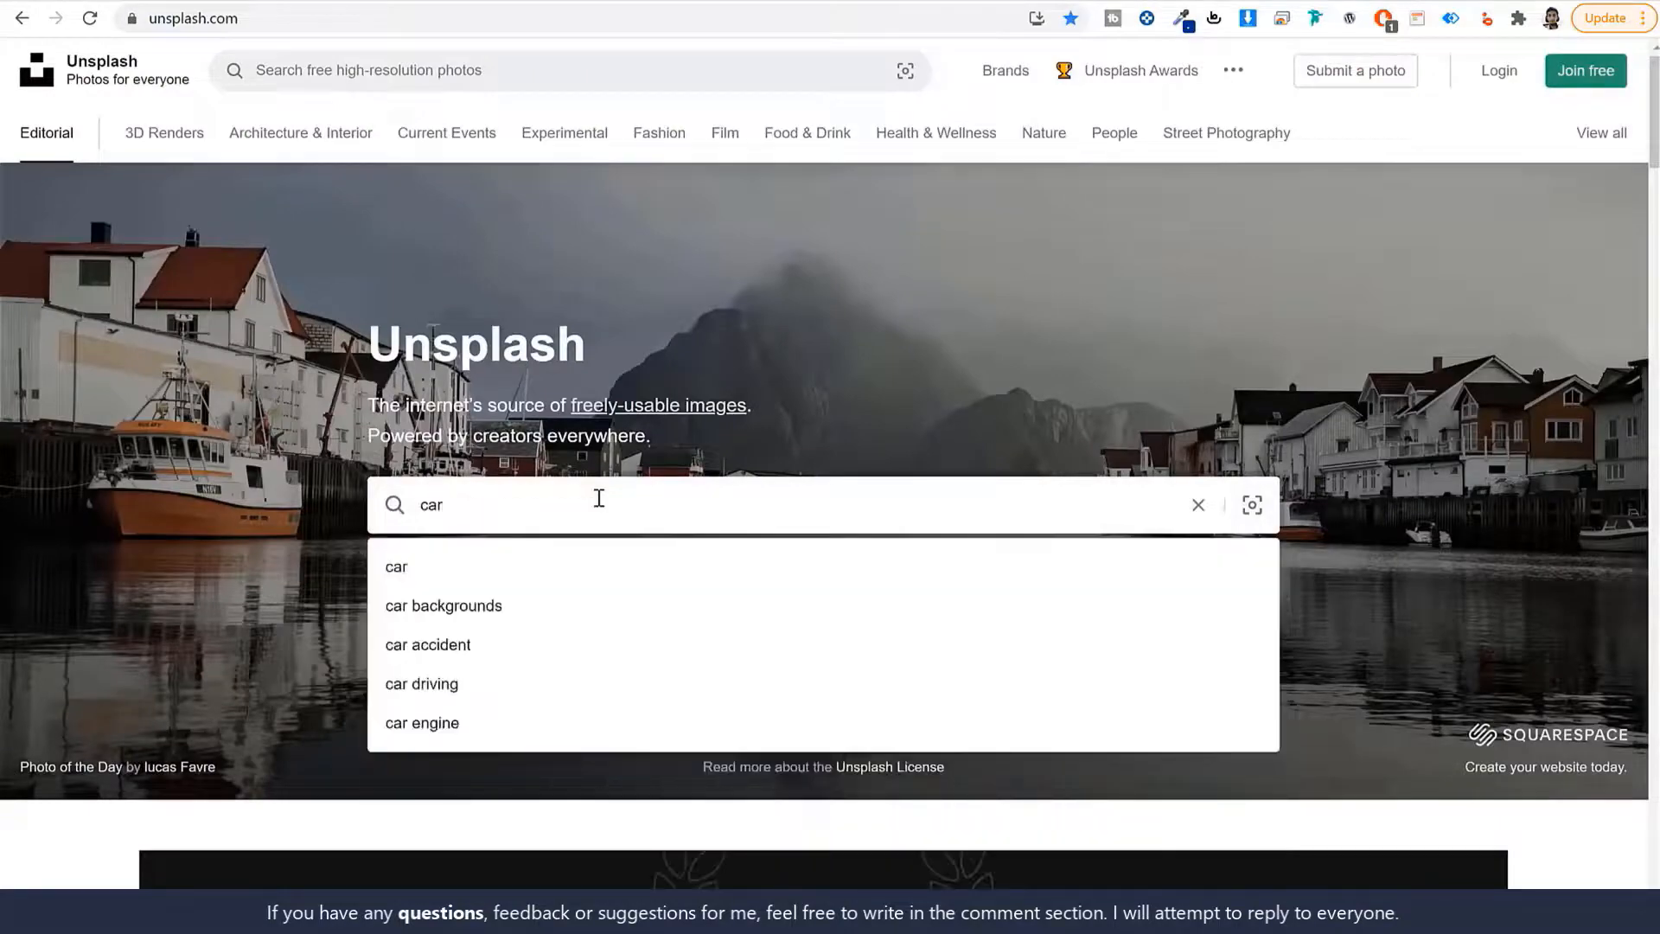
key(Return)
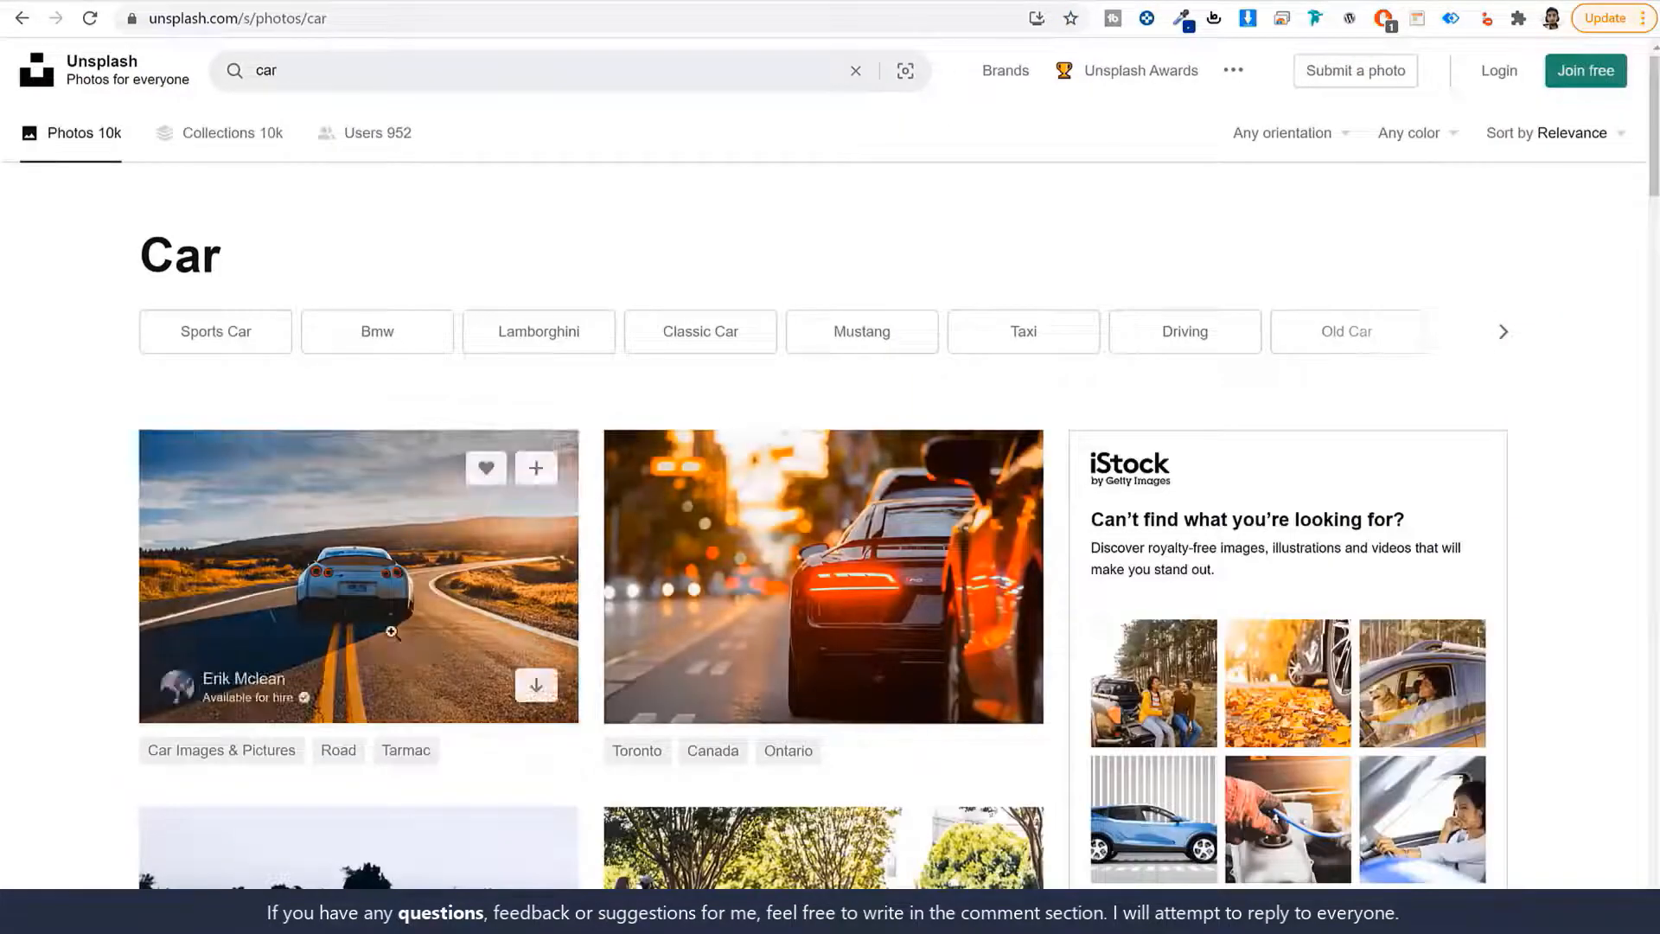
scroll(1511, 616, down, 10)
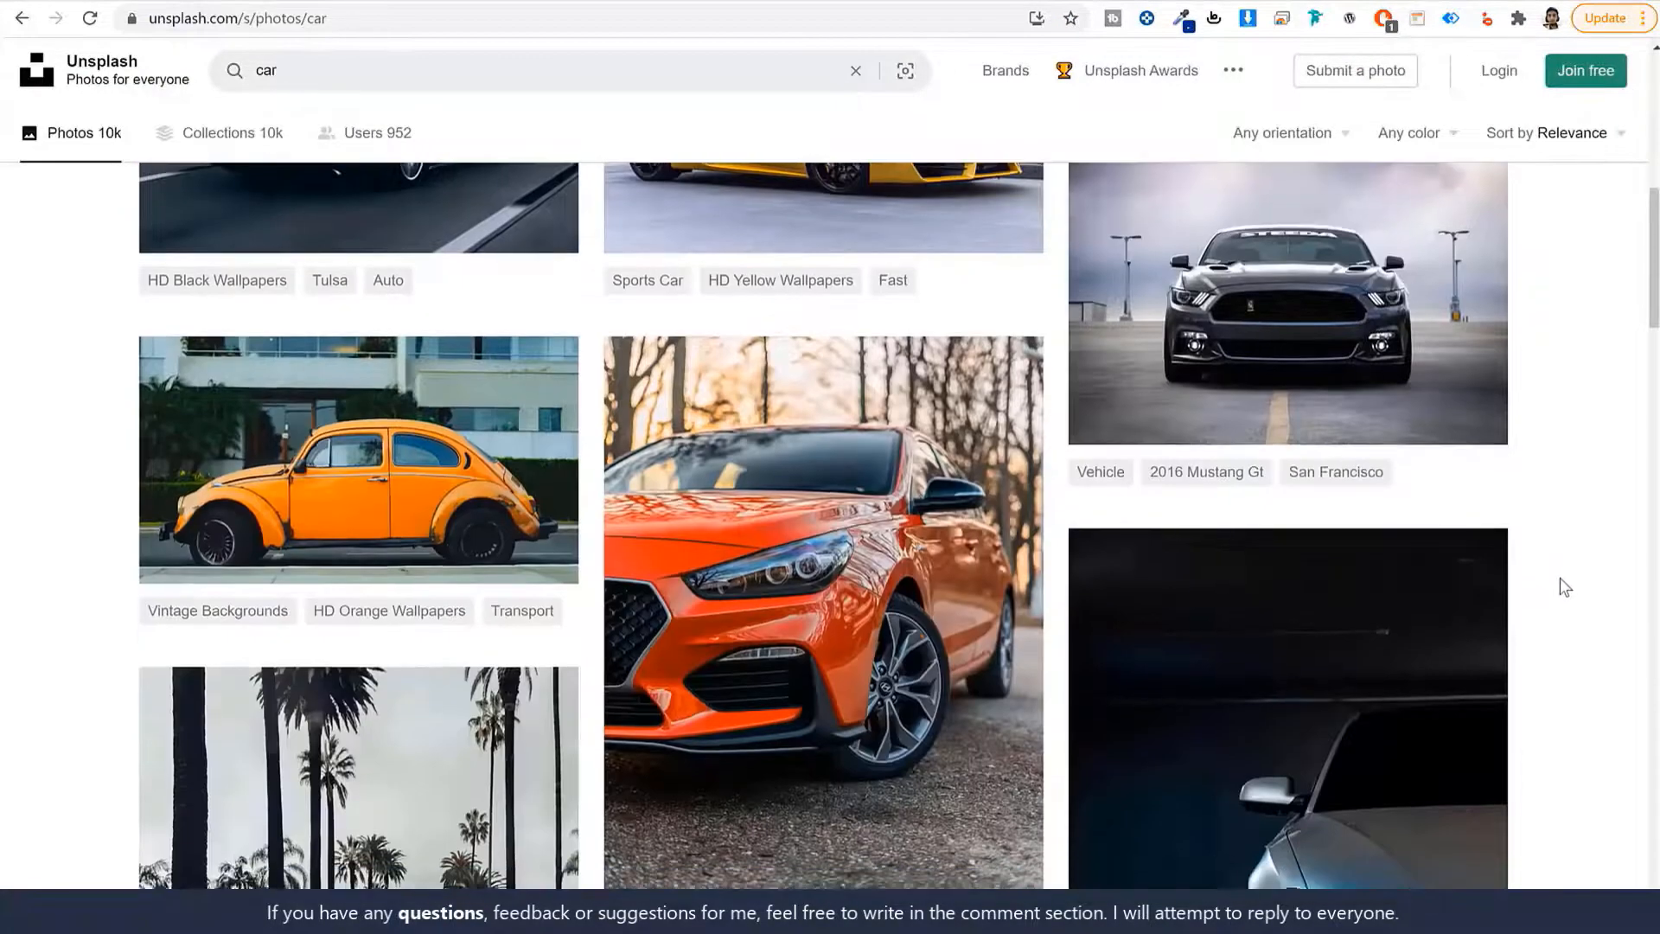
scroll(1560, 577, down, 5)
scroll(1560, 590, down, 20)
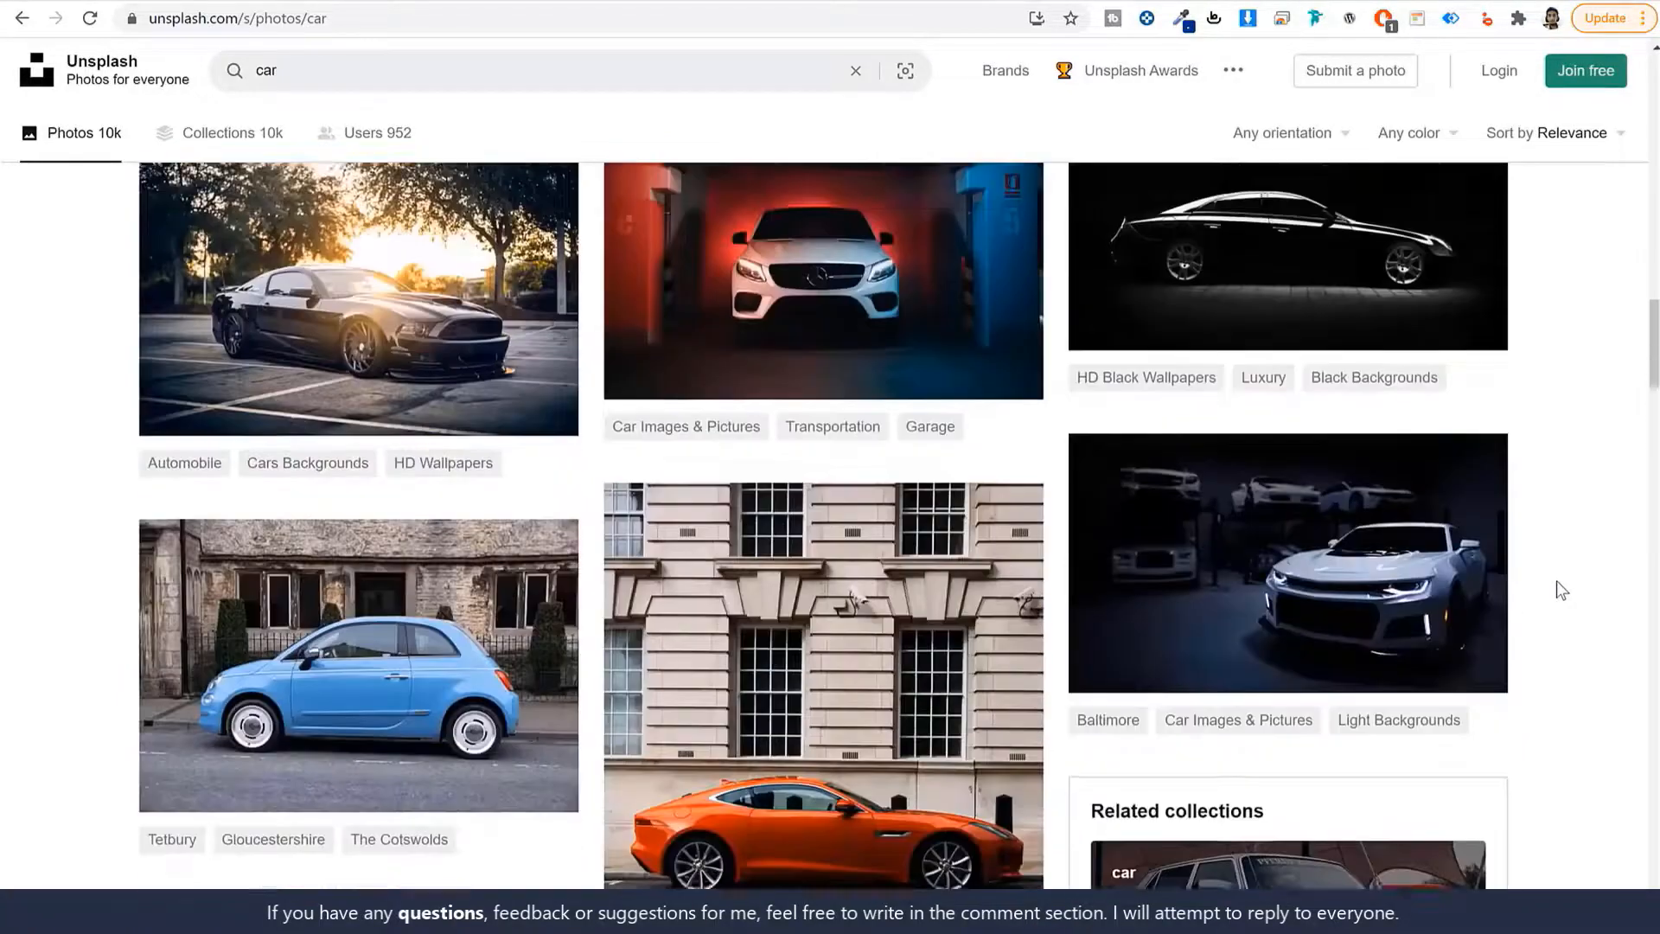
scroll(1560, 590, down, 15)
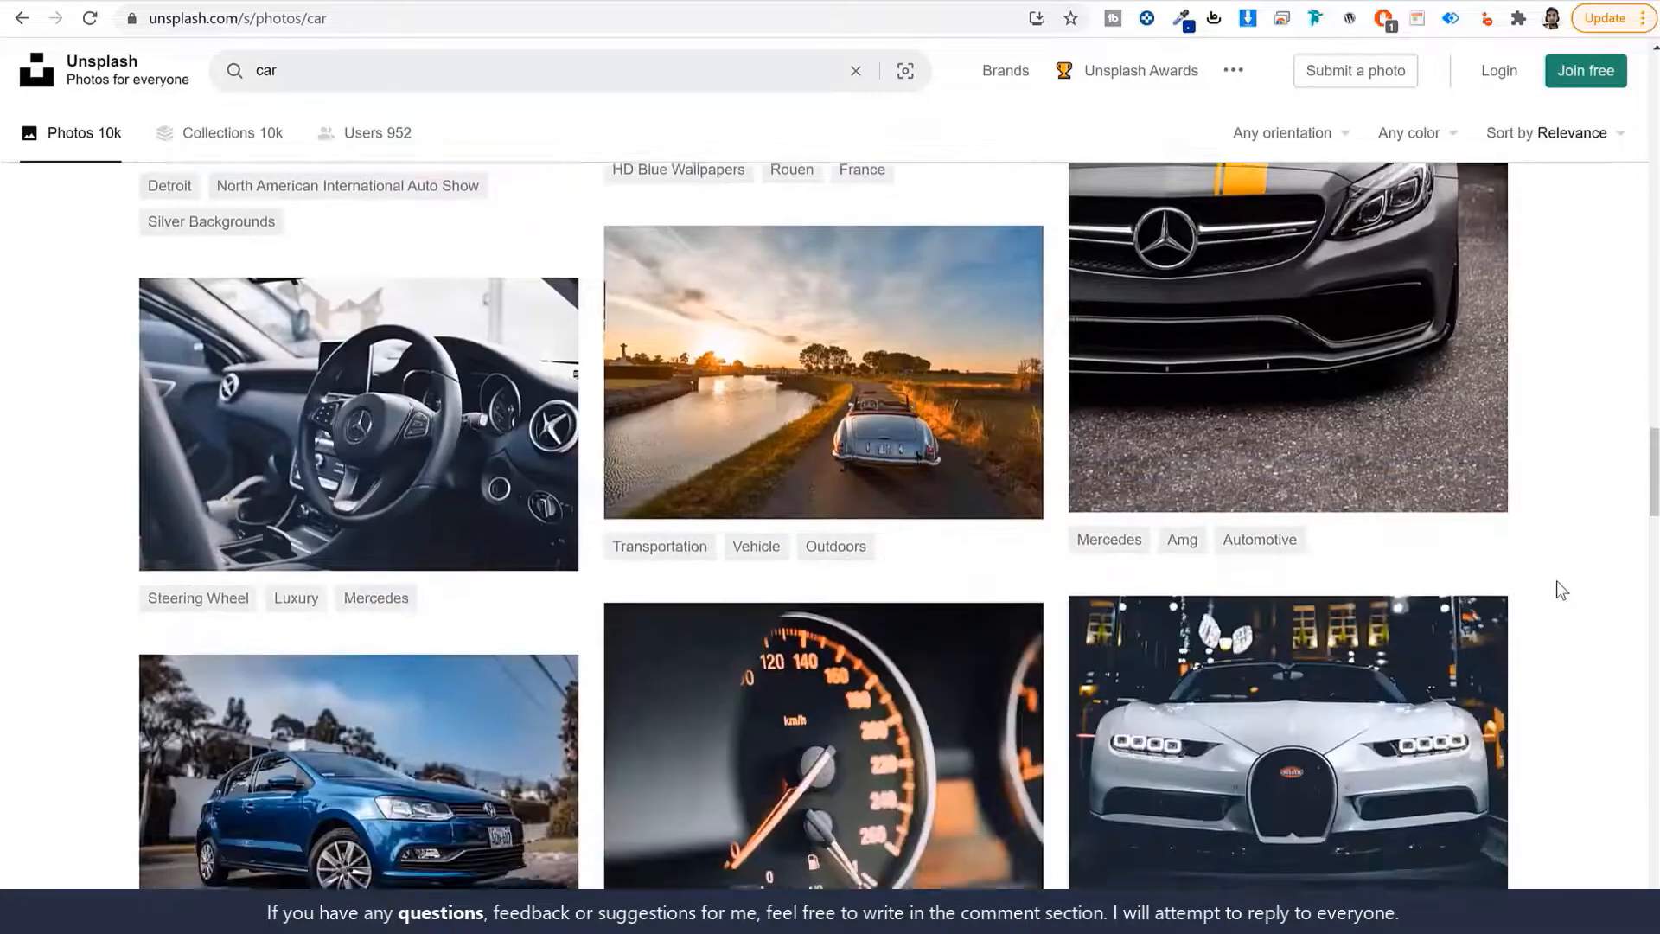
scroll(1560, 590, down, 5)
scroll(1562, 591, down, 4)
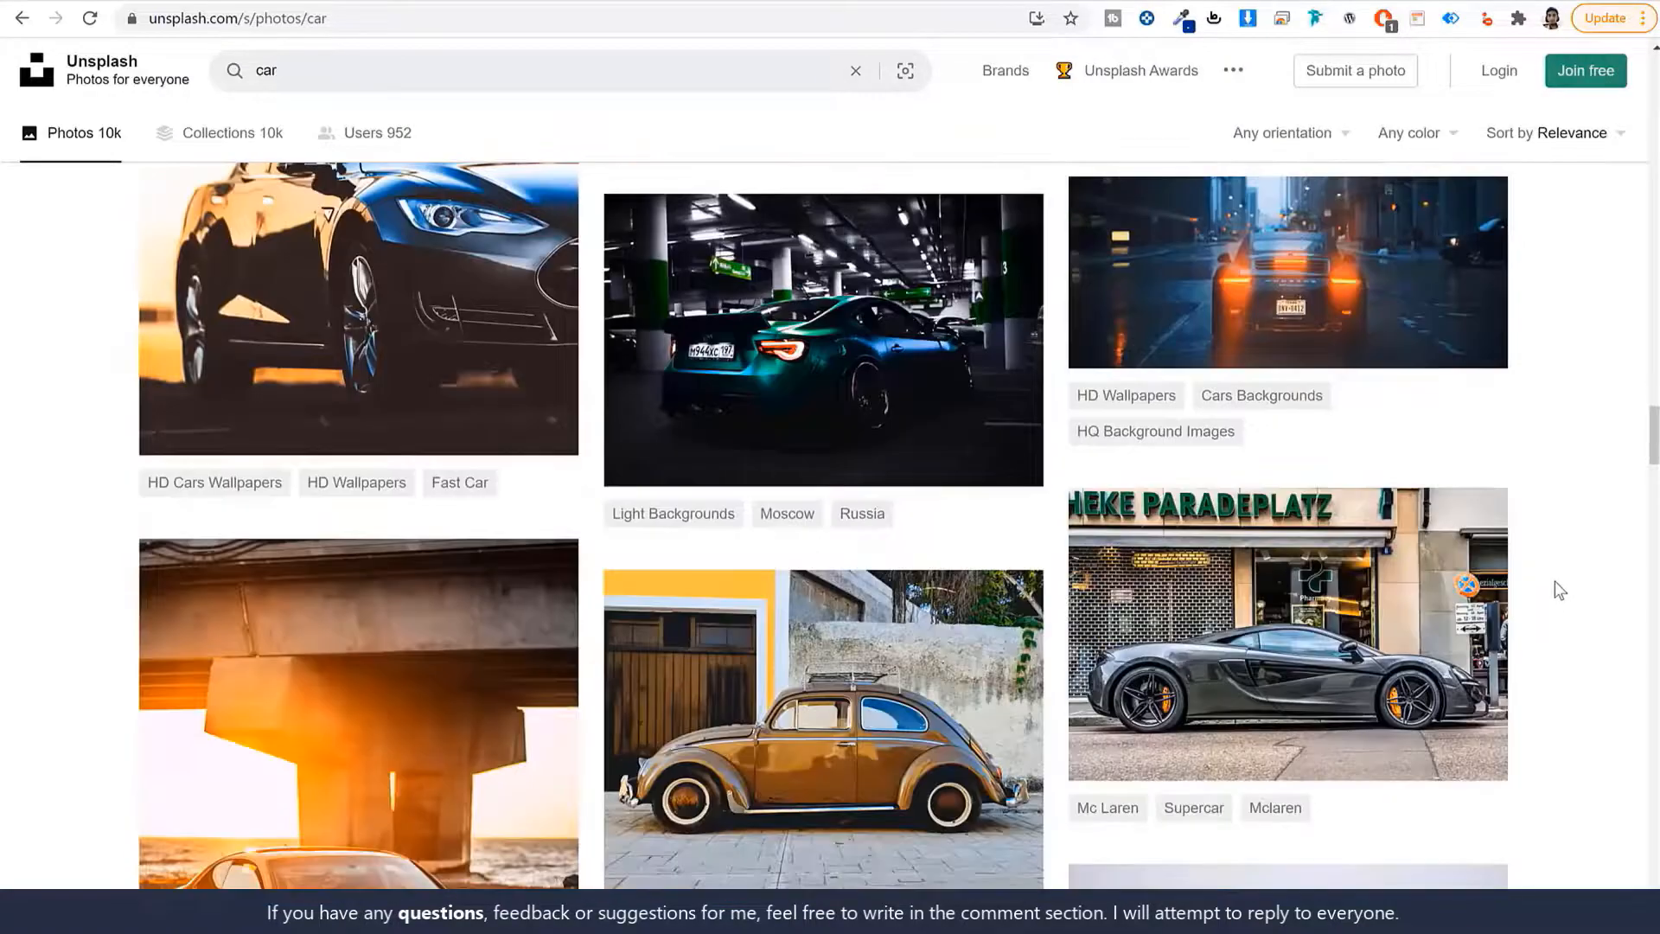
scroll(1432, 614, down, 15)
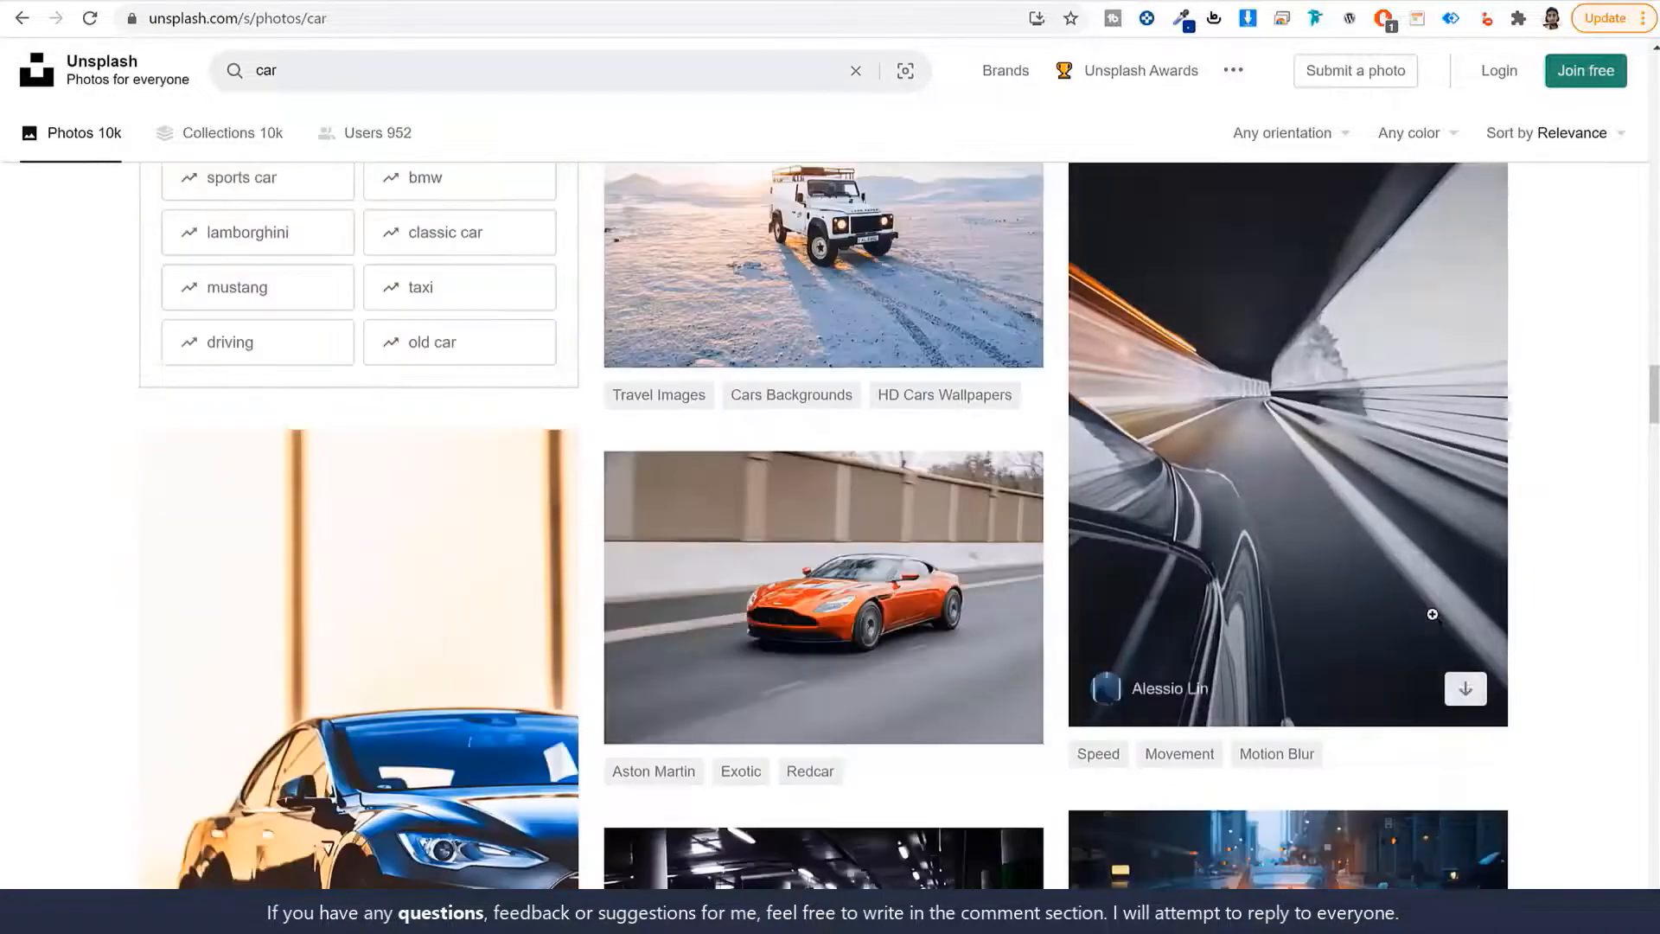
scroll(1432, 614, up, 19)
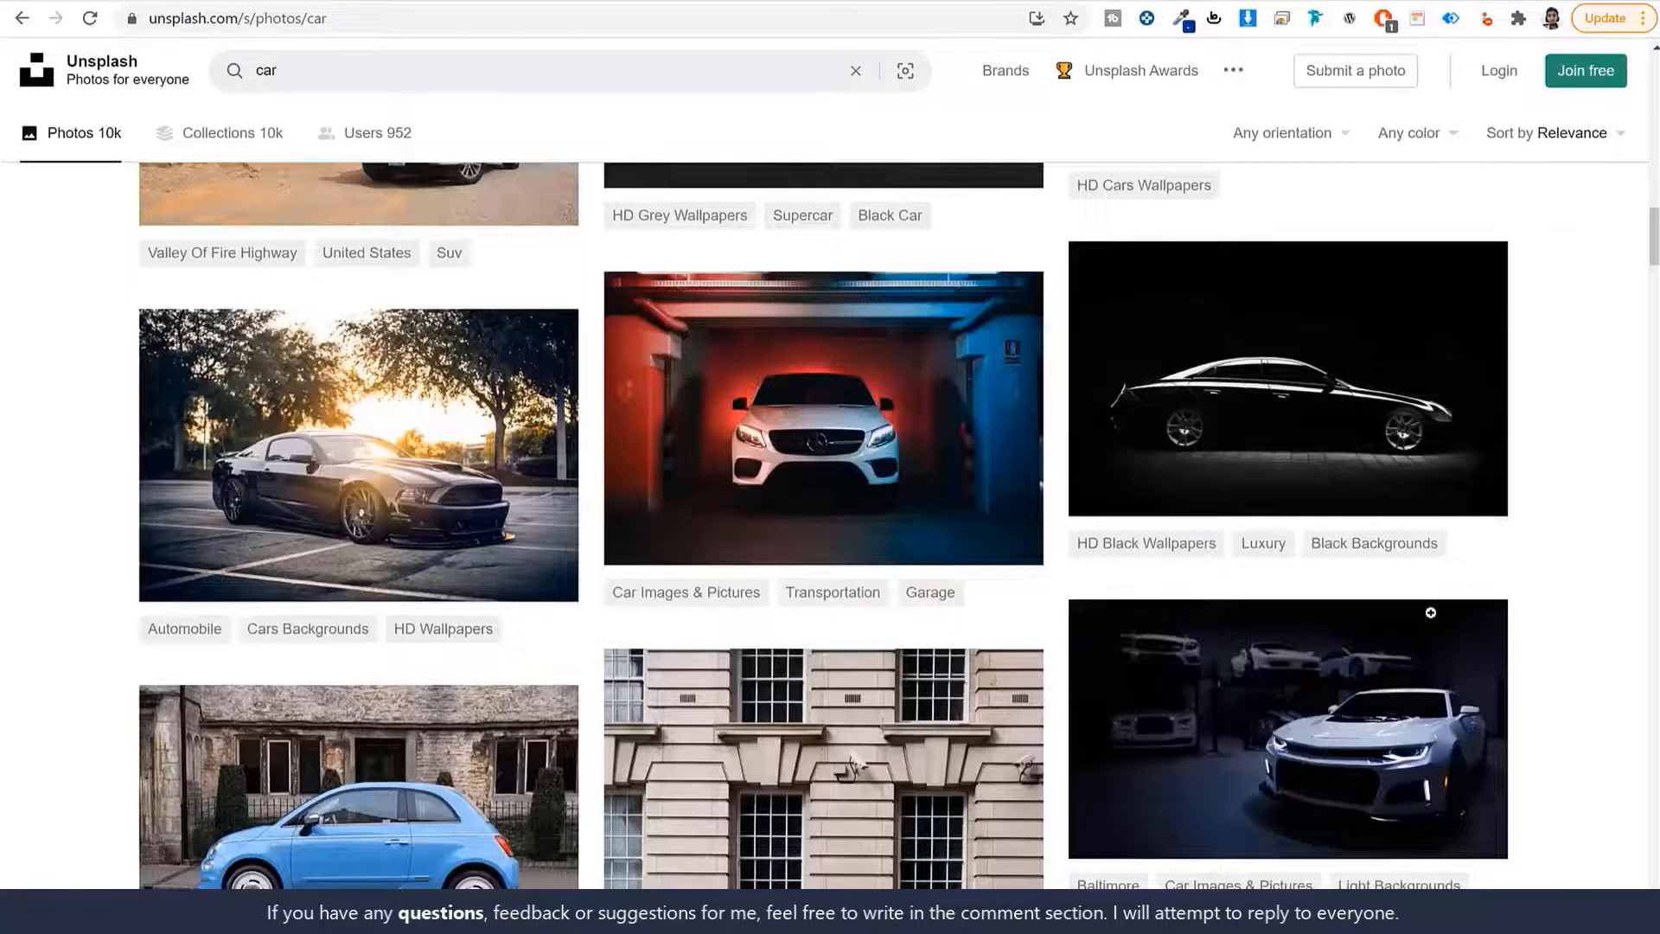
scroll(1429, 612, up, 1)
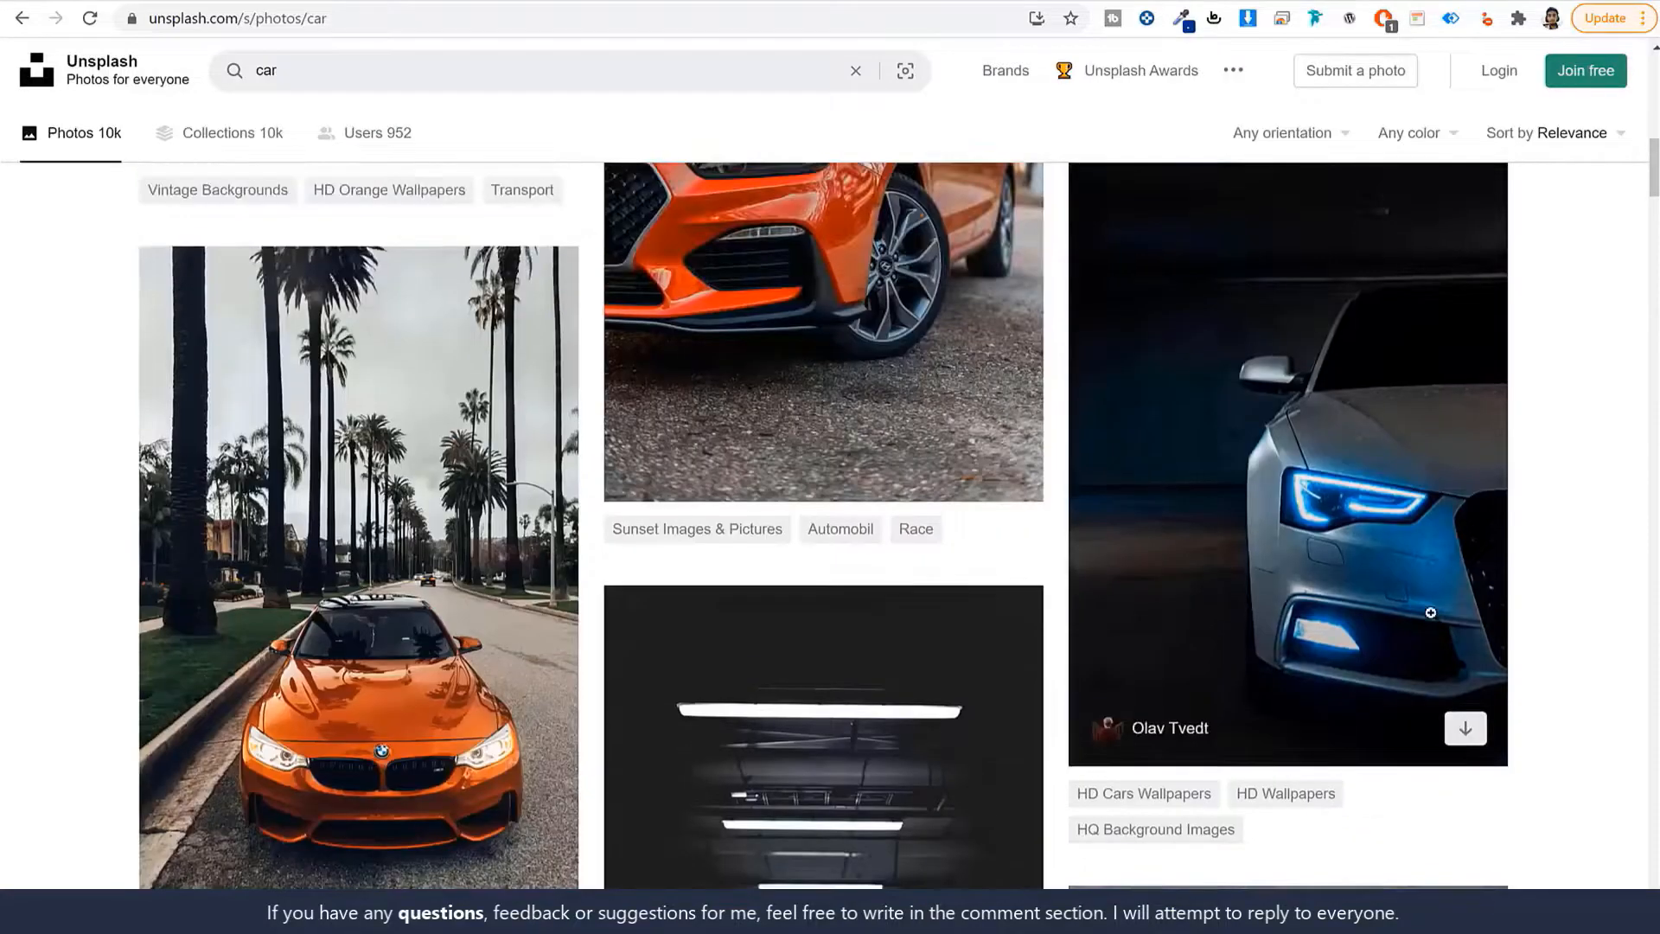
scroll(363, 605, down, 1)
scroll(363, 605, up, 4)
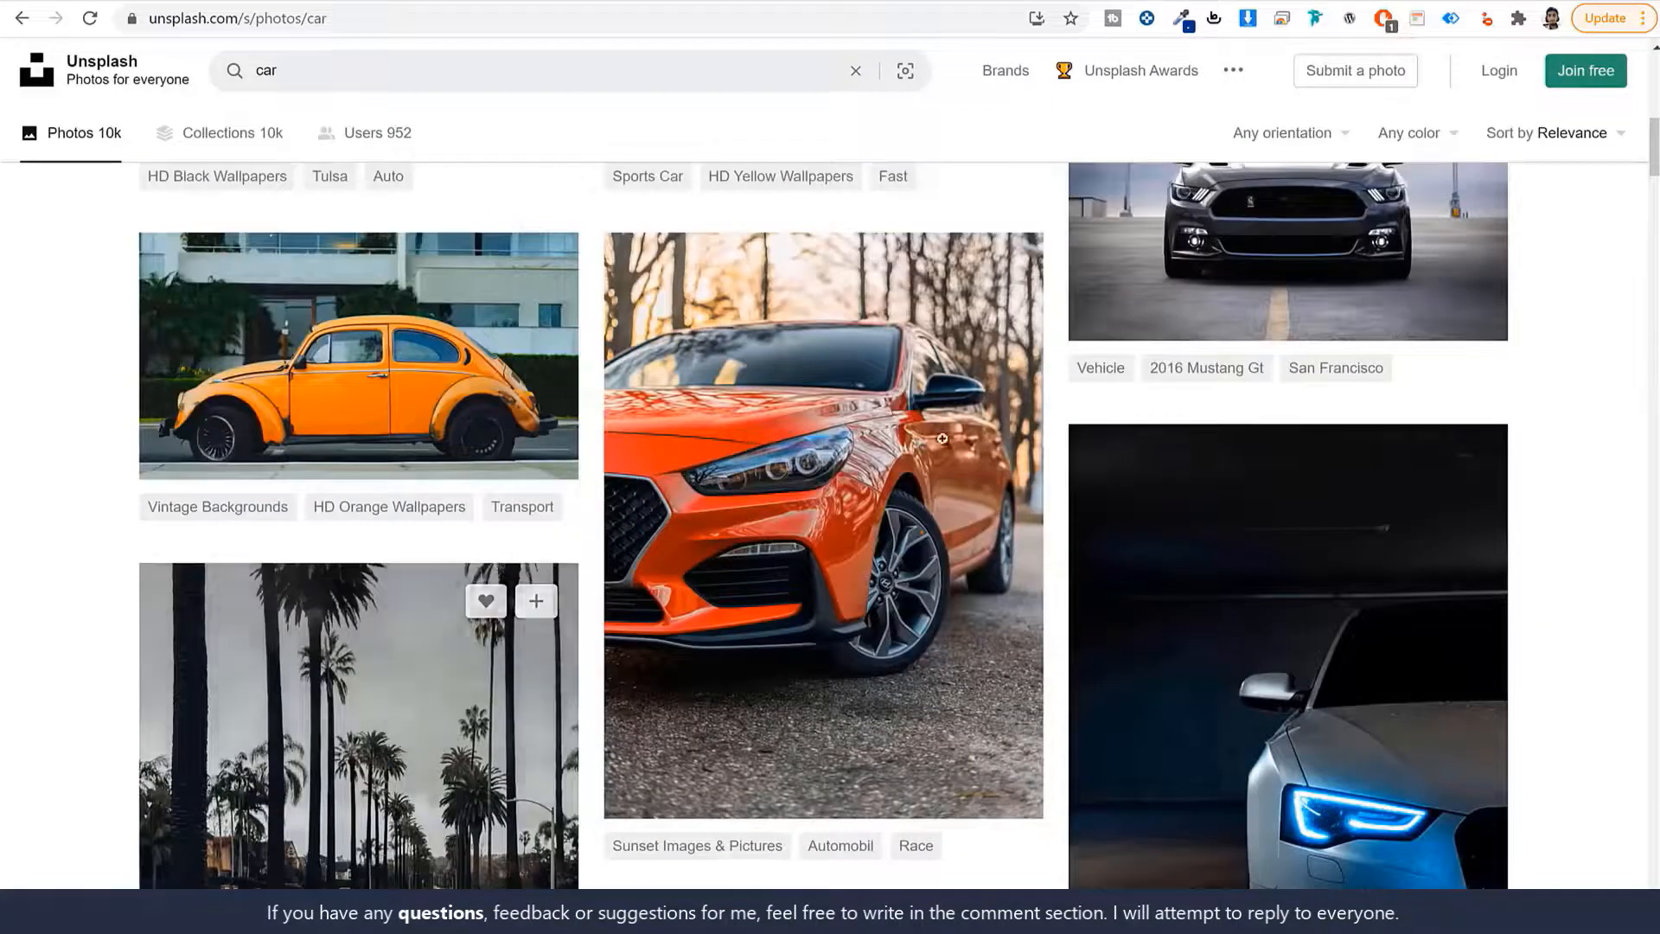
Download the orange hatchback photo at Small size and return to the car results.
click(882, 426)
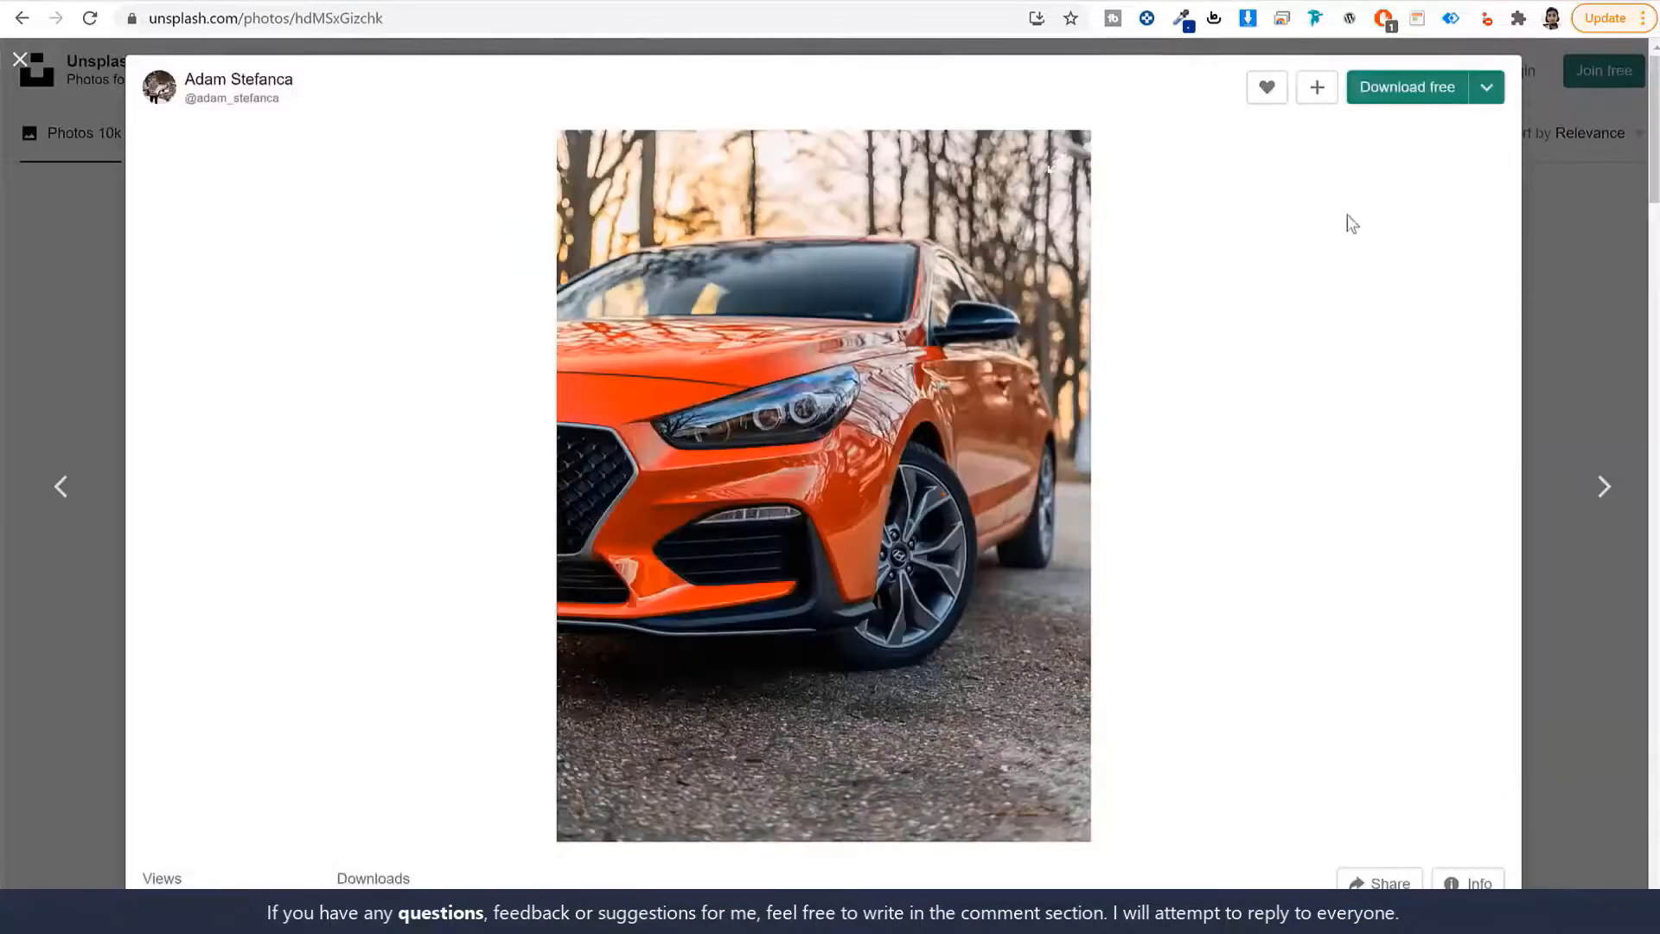
click(1487, 89)
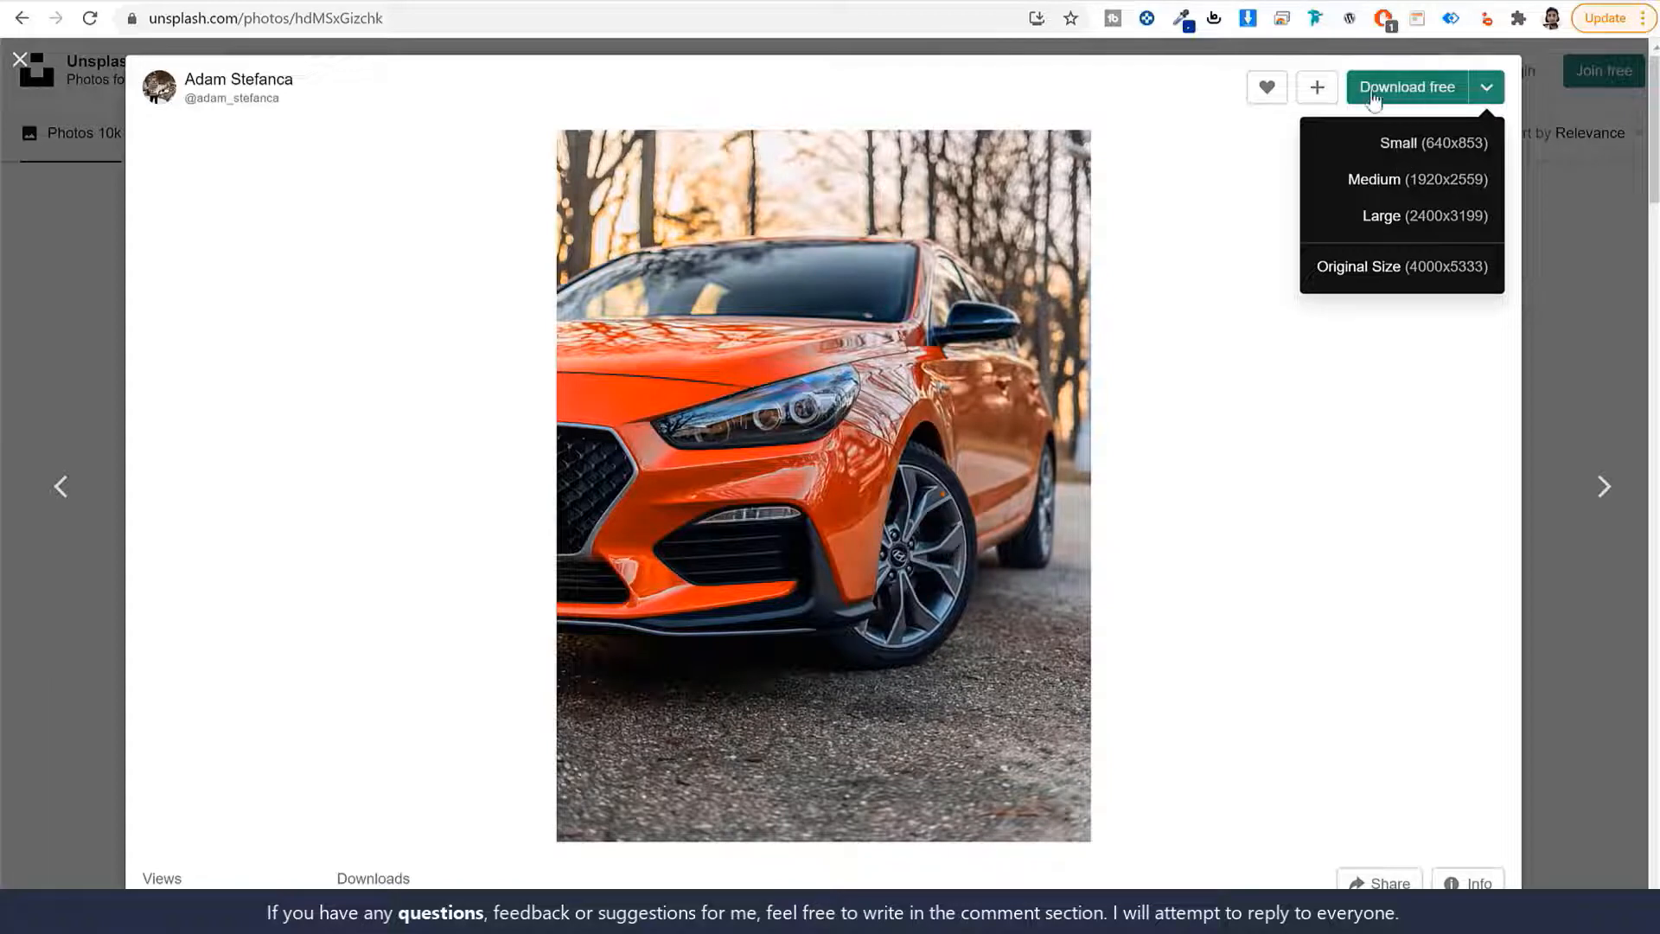
click(1190, 170)
click(1487, 91)
click(1483, 145)
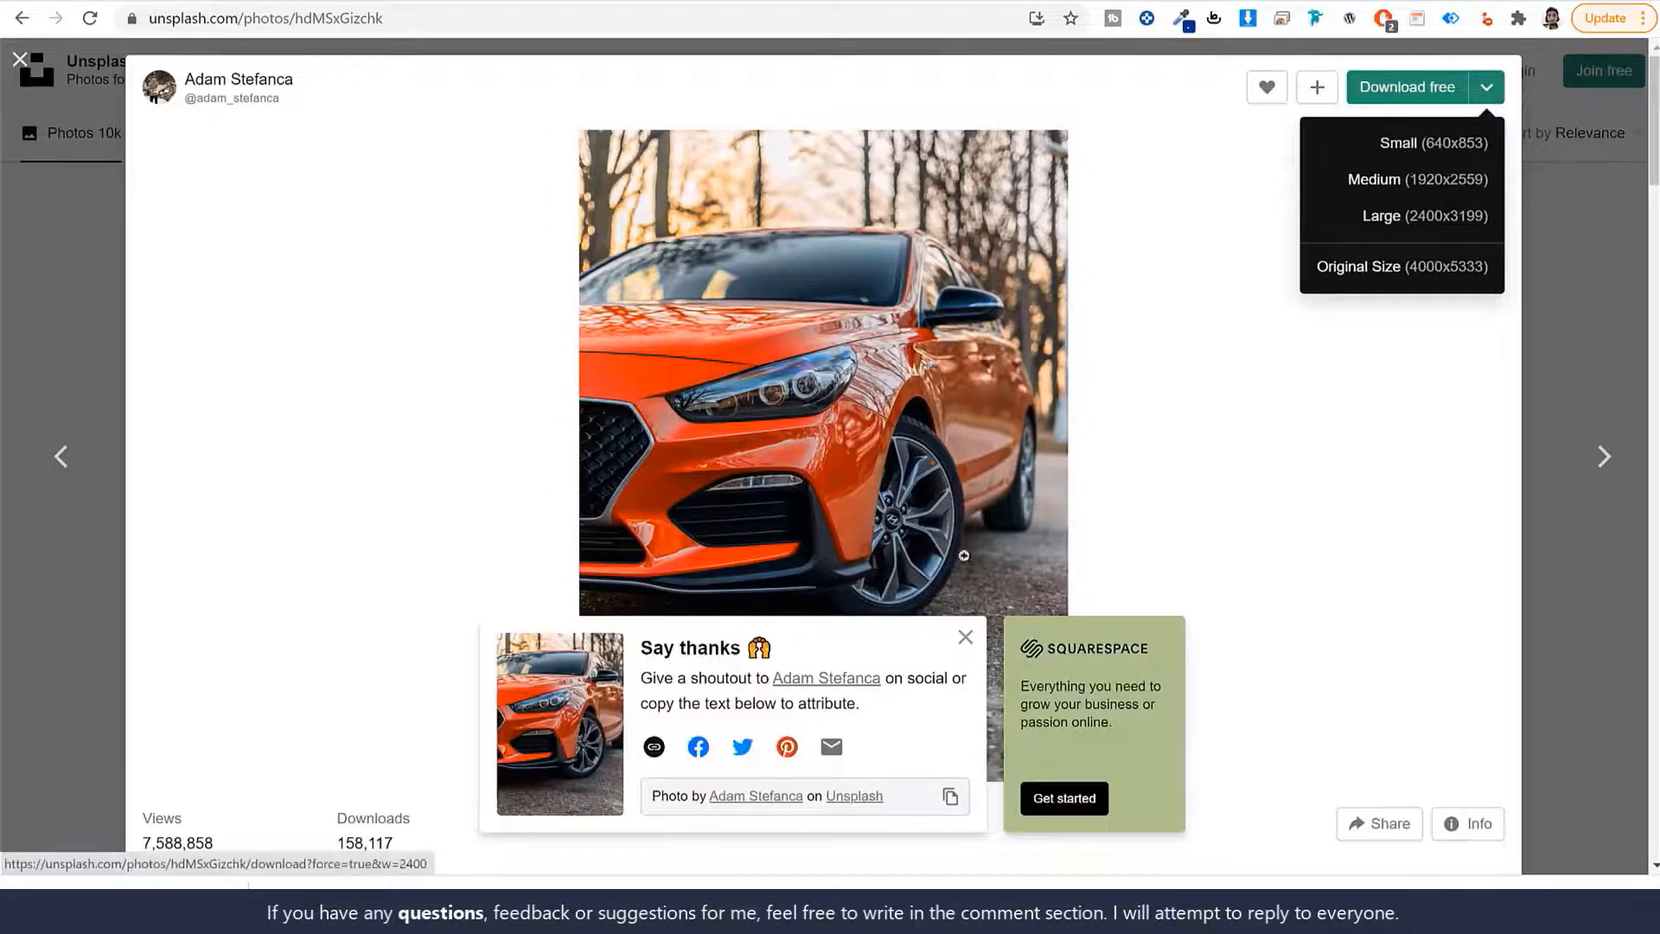
click(1306, 501)
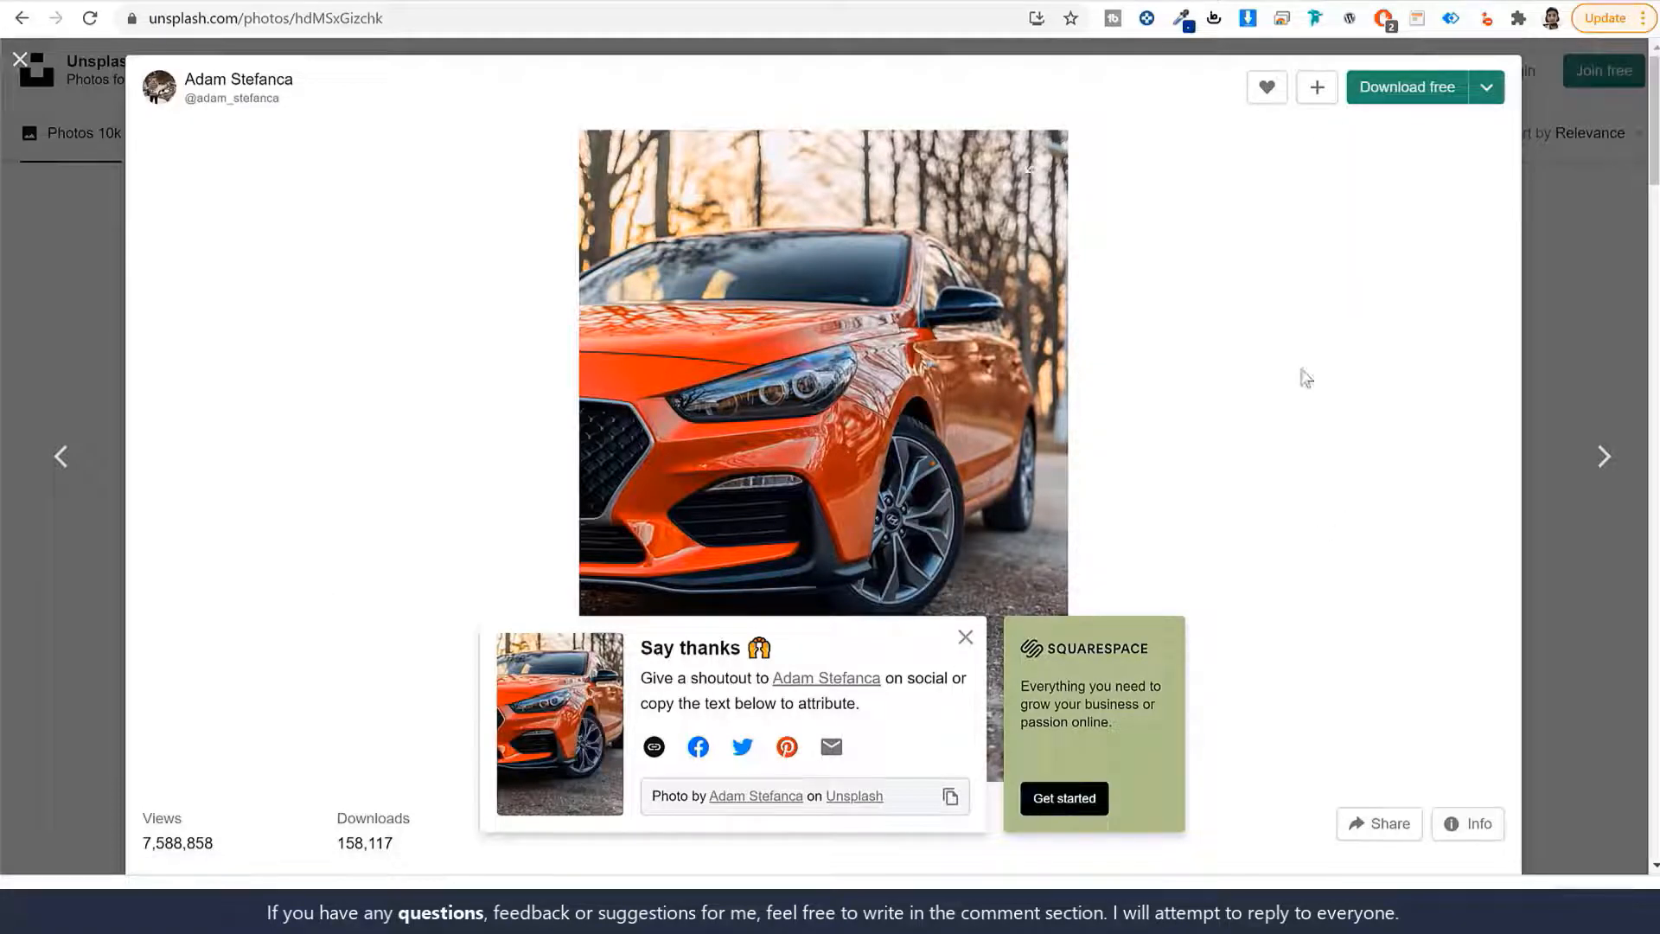
click(1598, 339)
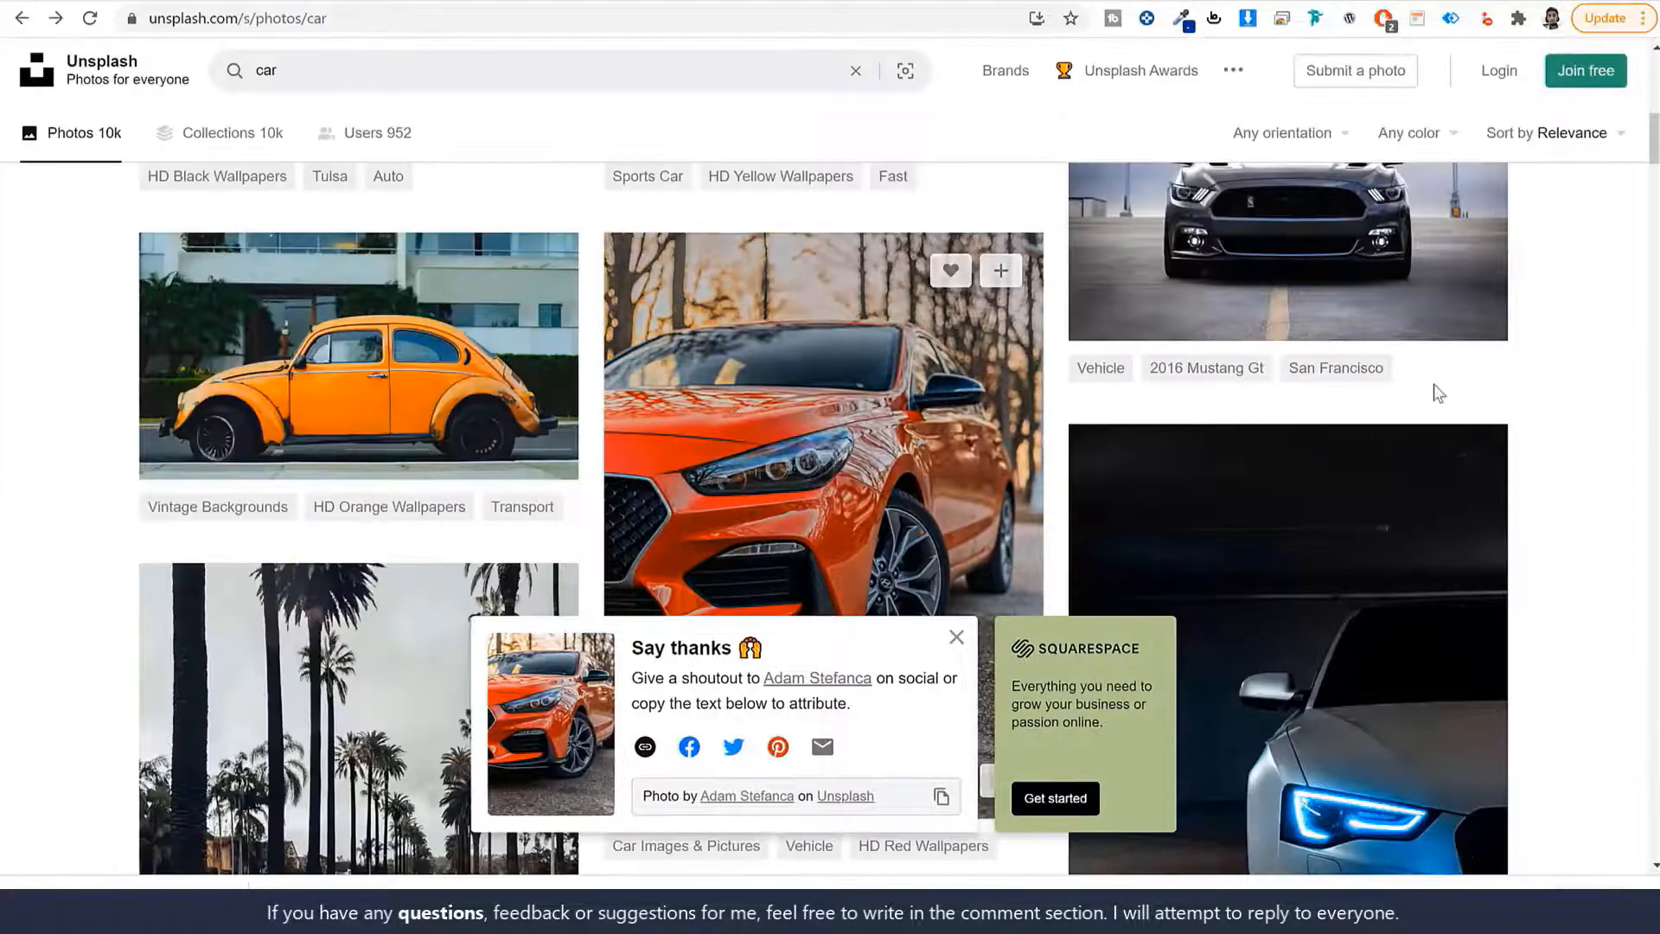
scroll(1437, 393, down, 15)
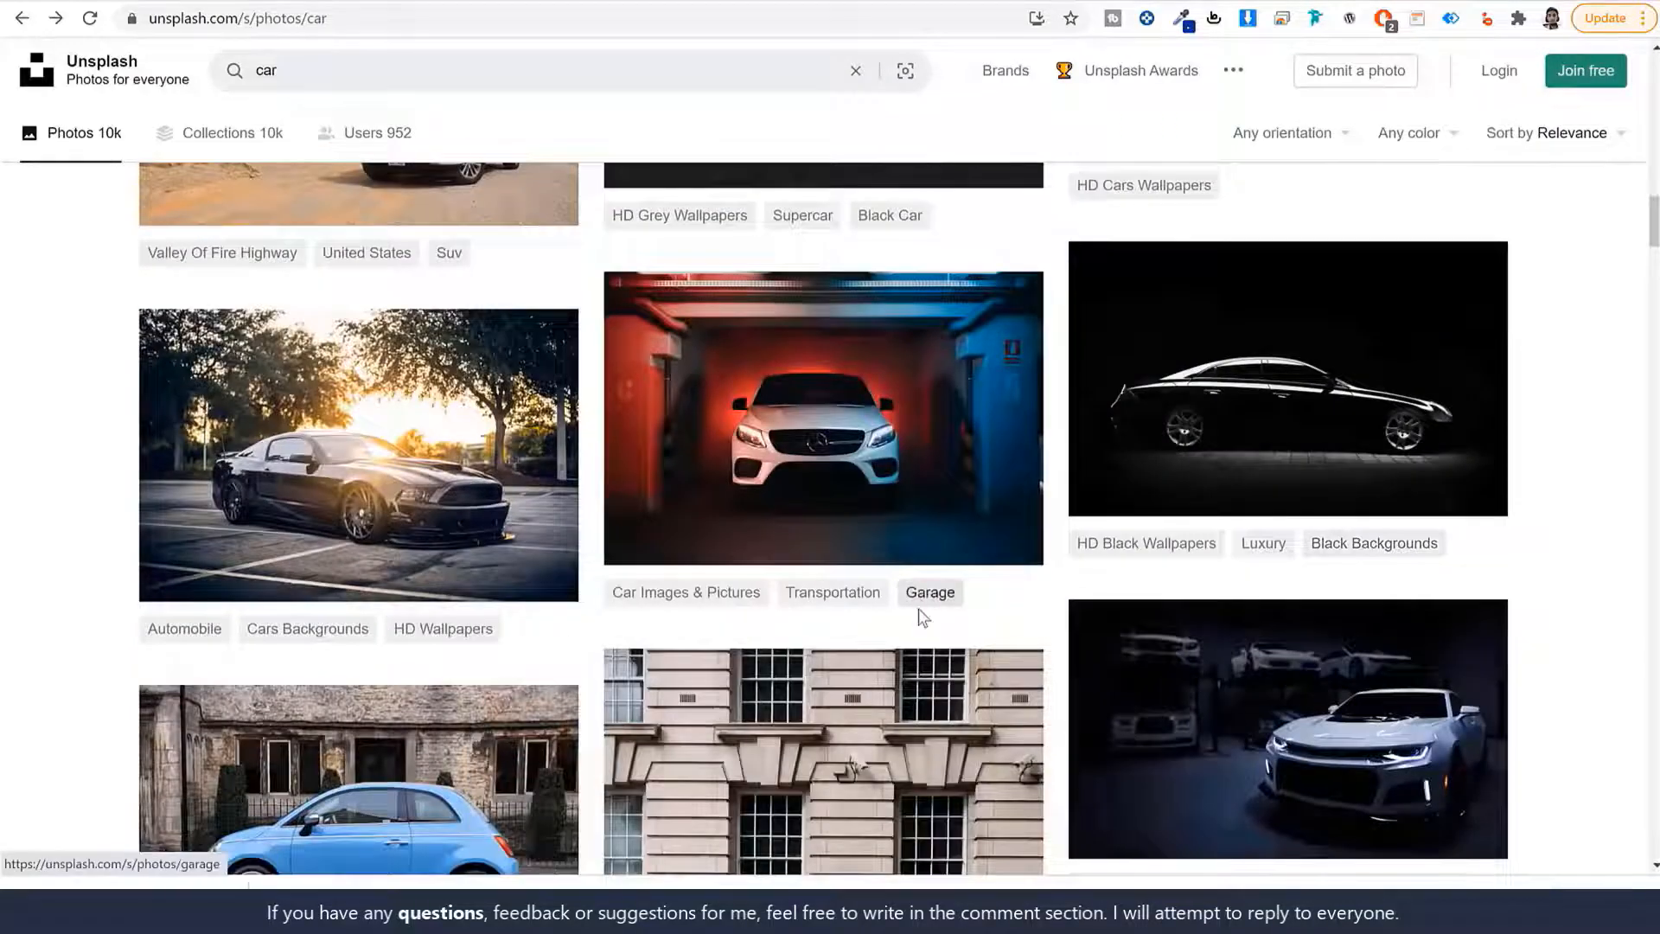
scroll(922, 618, down, 6)
scroll(912, 622, up, 20)
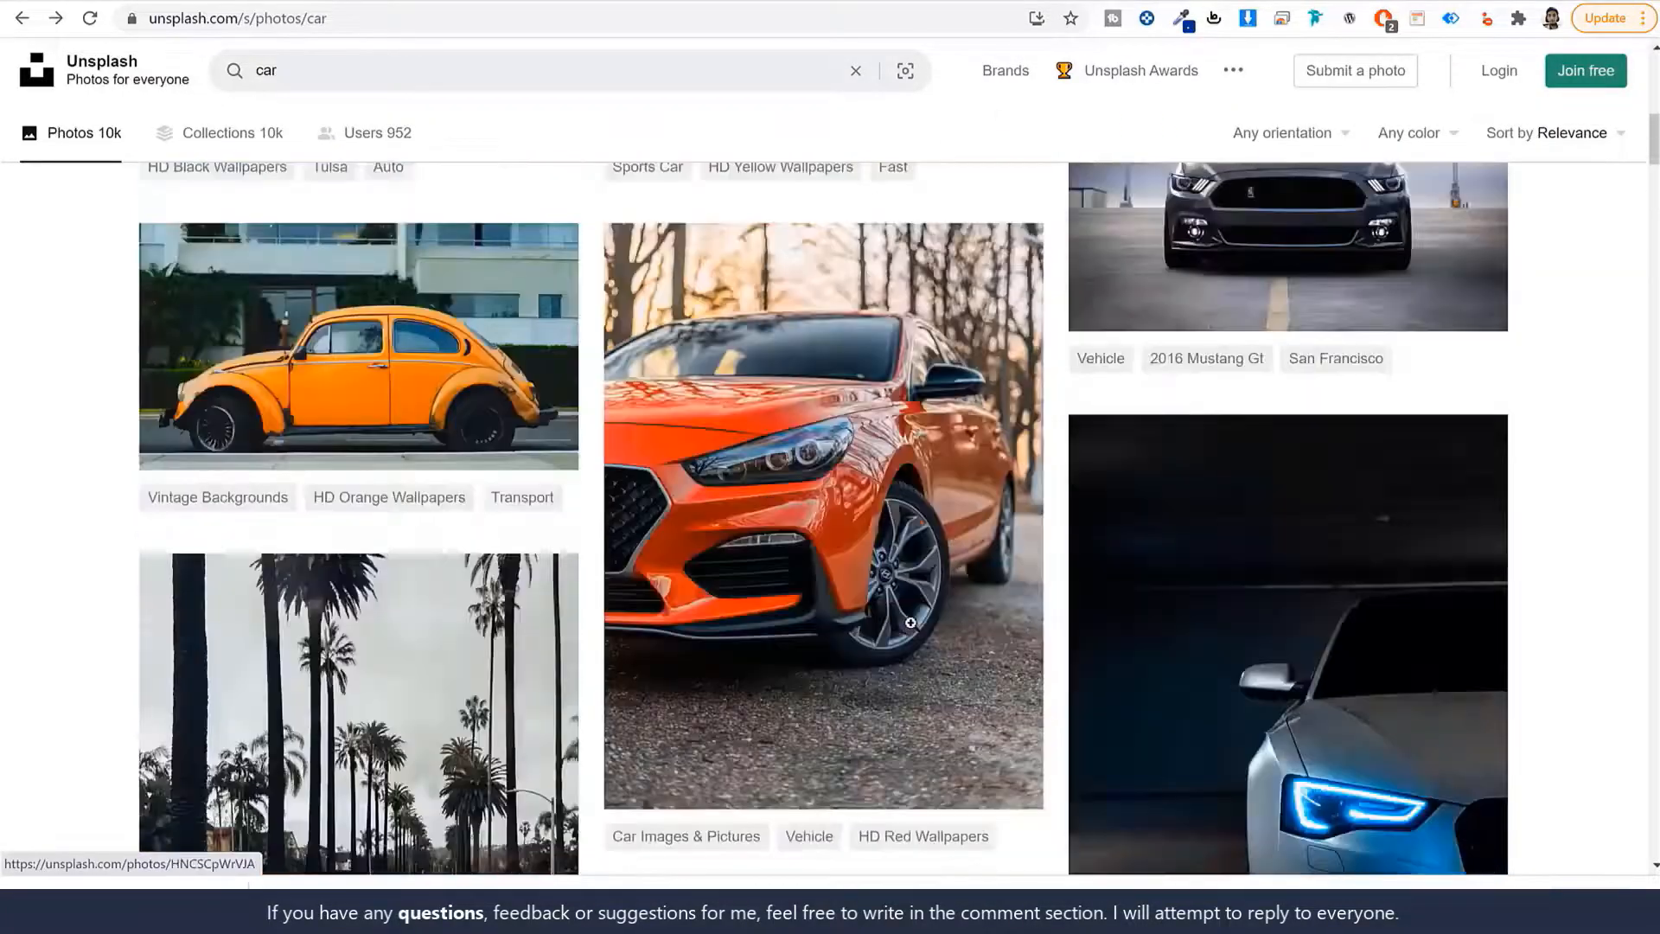
scroll(910, 622, up, 15)
Go to the Fotor website from the address bar.
click(631, 17)
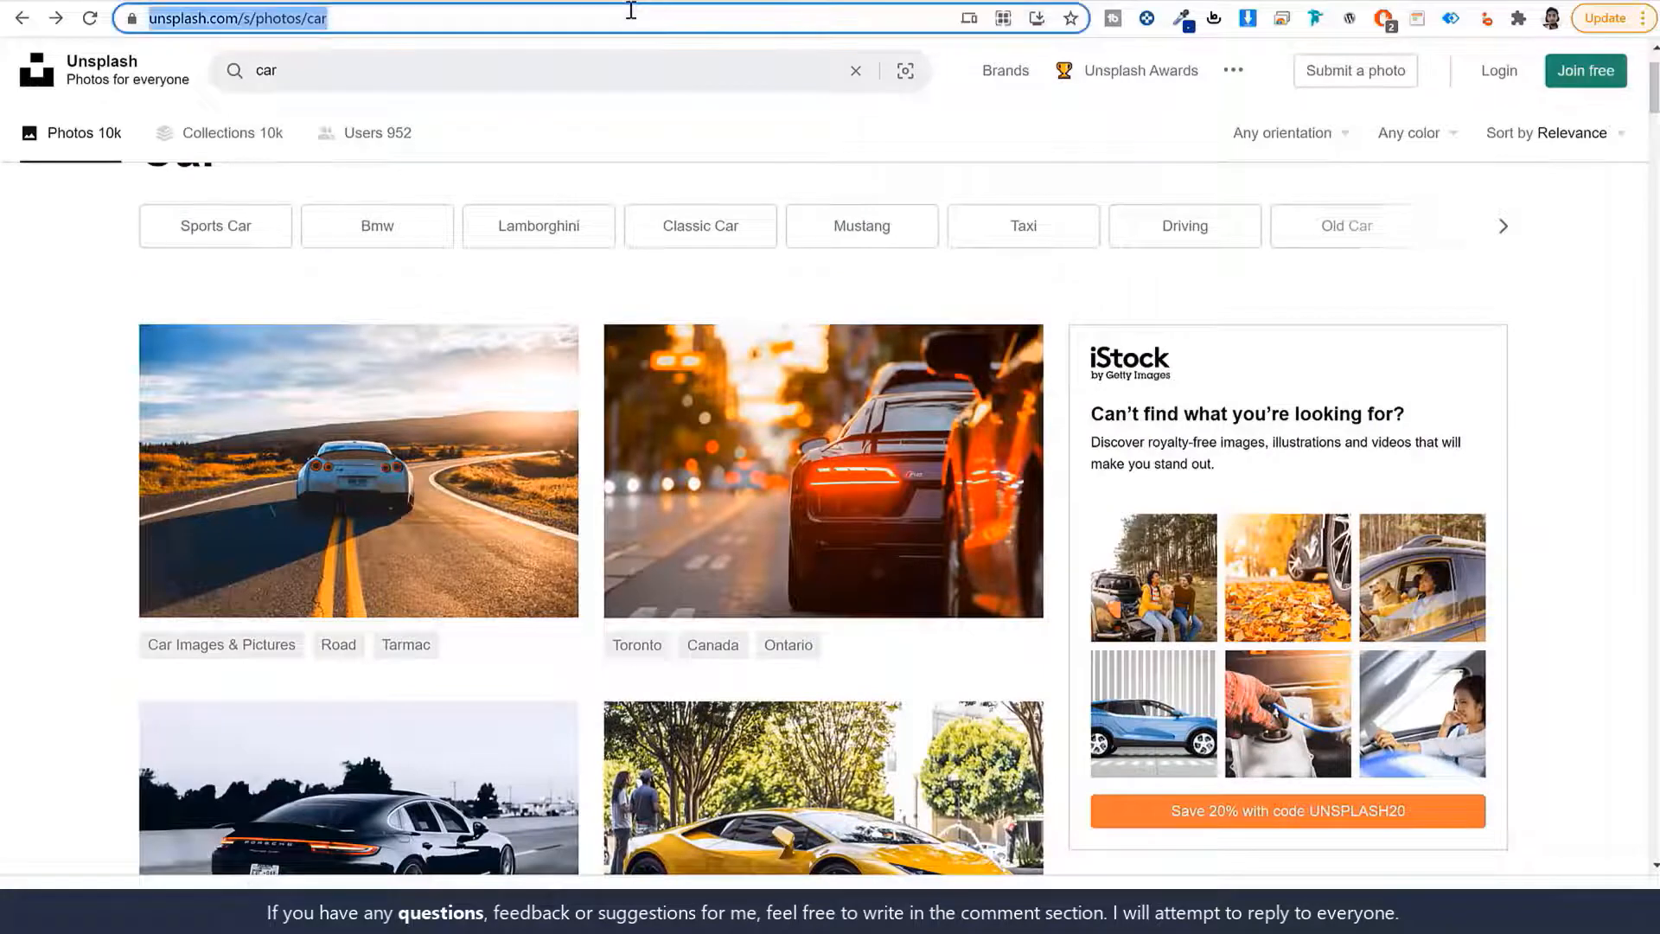
text(fotor.com)
key(Return)
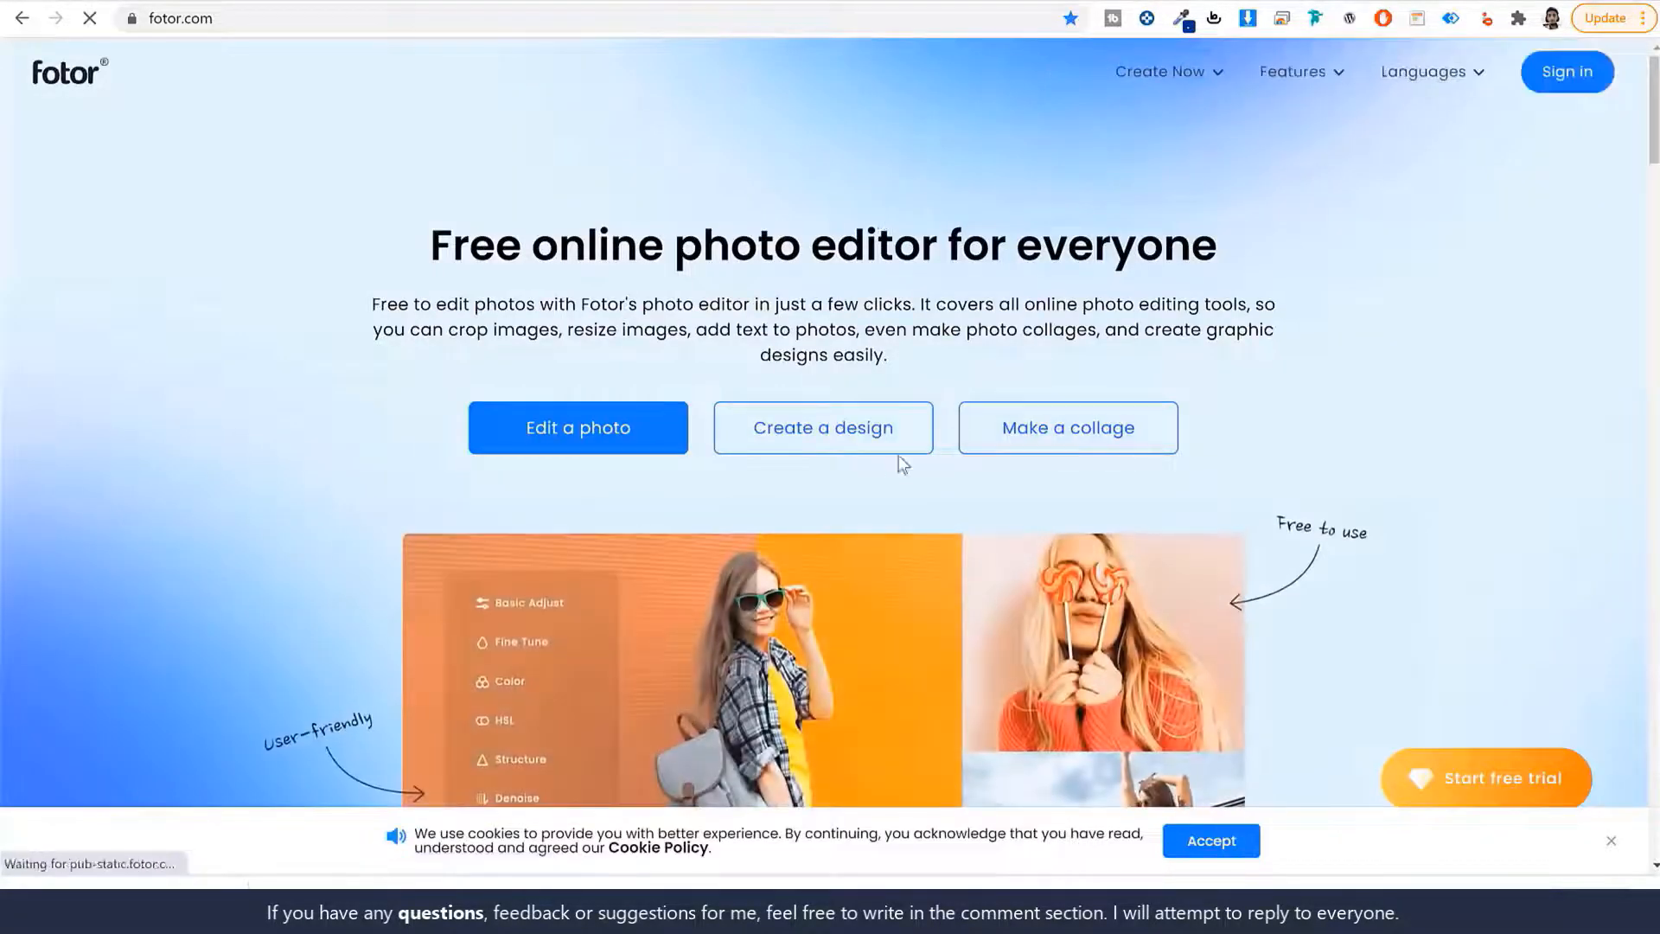
Load the downloaded orange car photo into Fotor's photo editor.
click(613, 447)
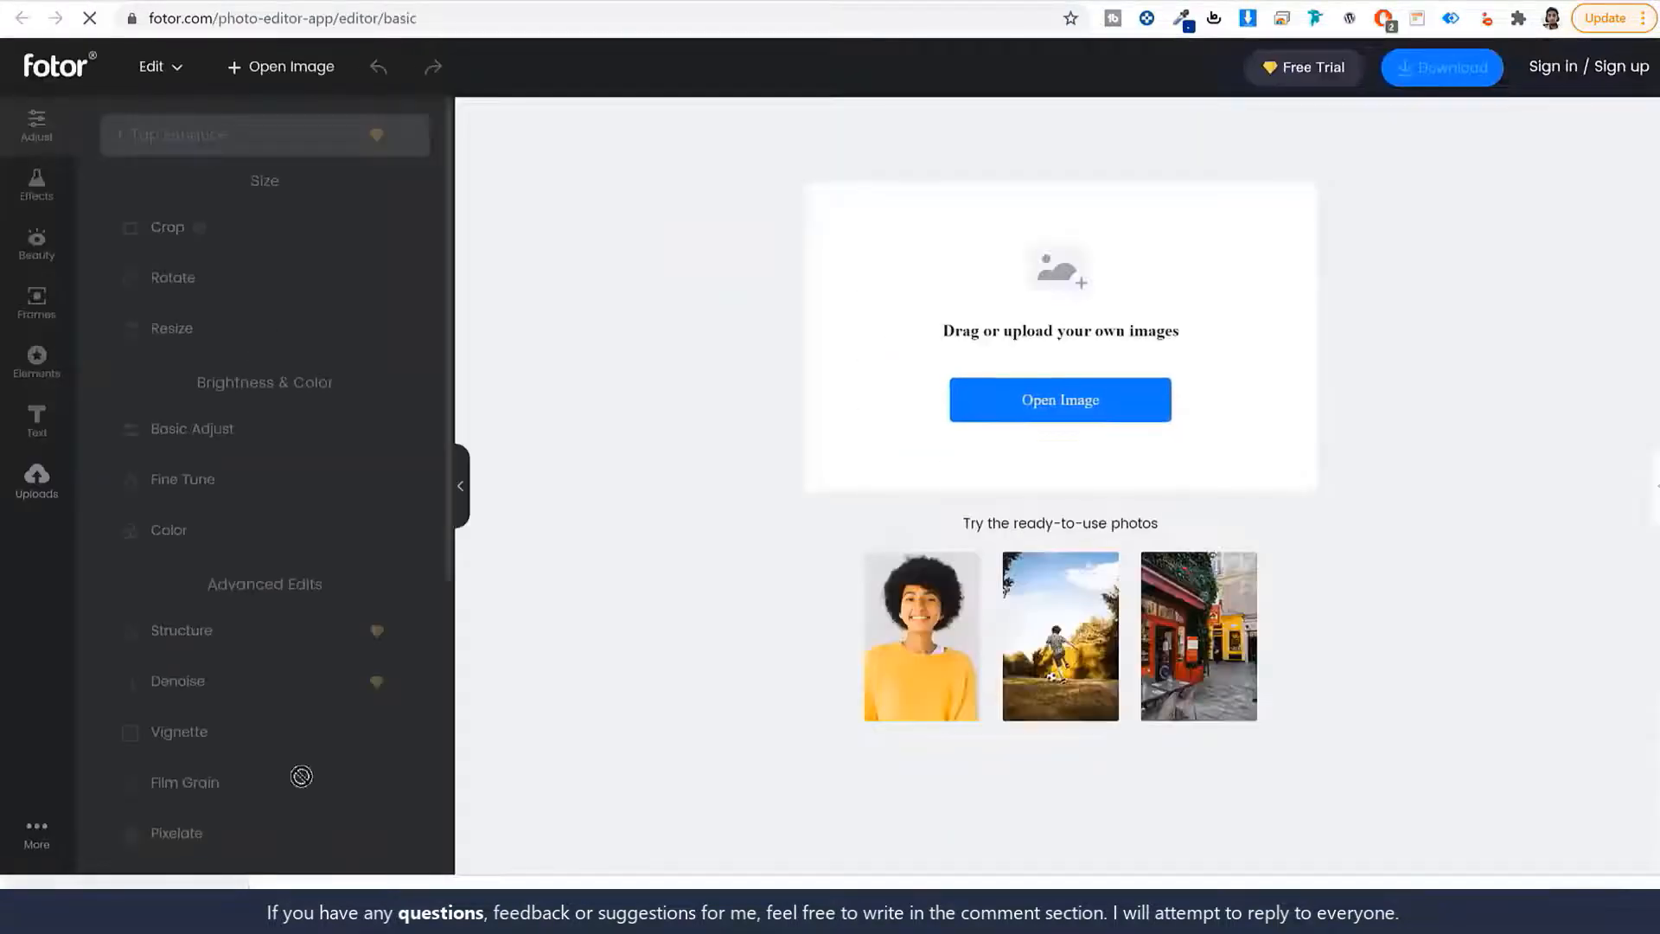
drag(301, 776, 1063, 354)
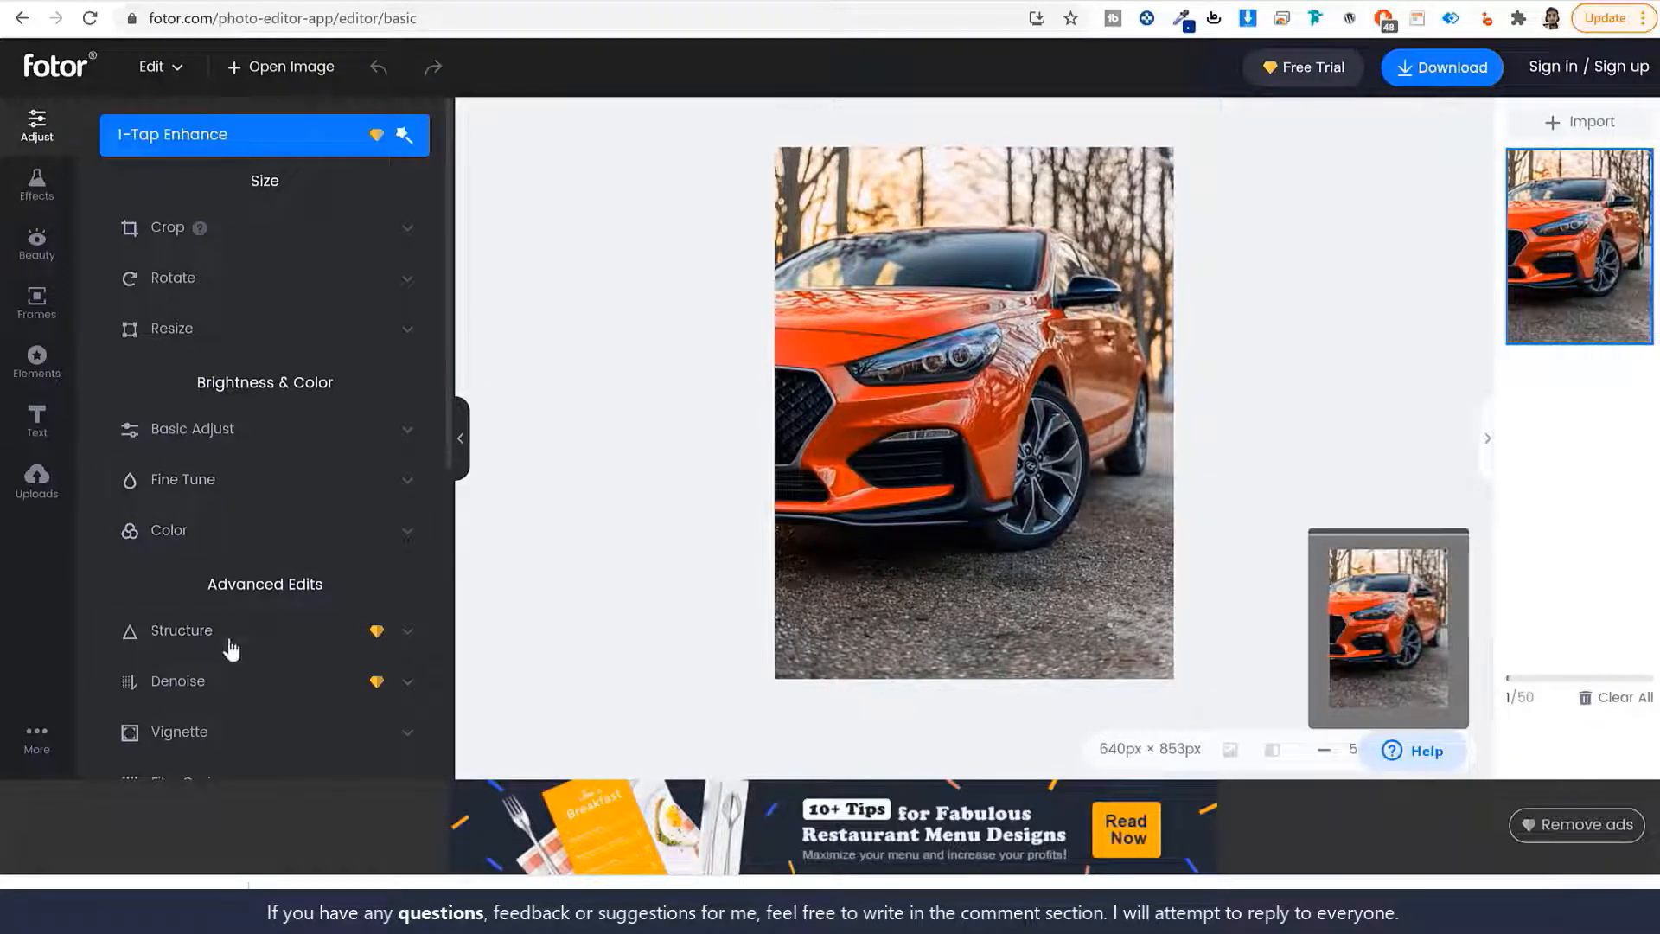
scroll(249, 717, down, 5)
scroll(273, 608, up, 2)
scroll(273, 607, up, 5)
Crop the photo to a 9 x 16 portrait of 480×853 px over the car.
click(271, 229)
drag(1065, 562, 1031, 560)
click(259, 268)
click(368, 246)
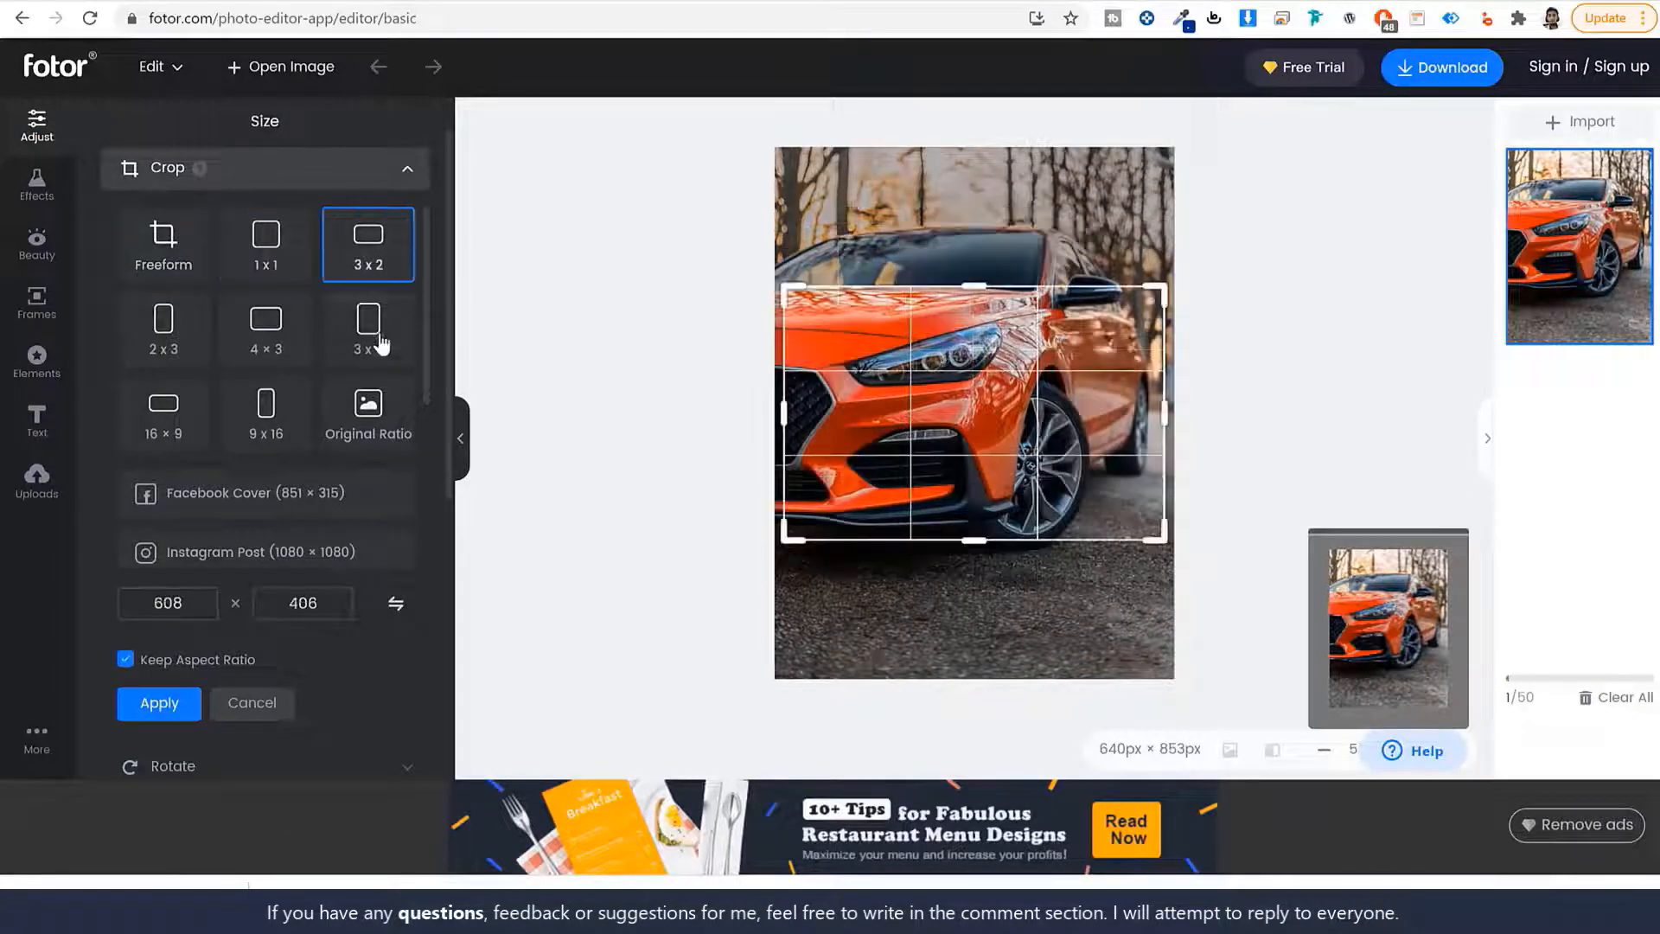
click(368, 333)
click(266, 330)
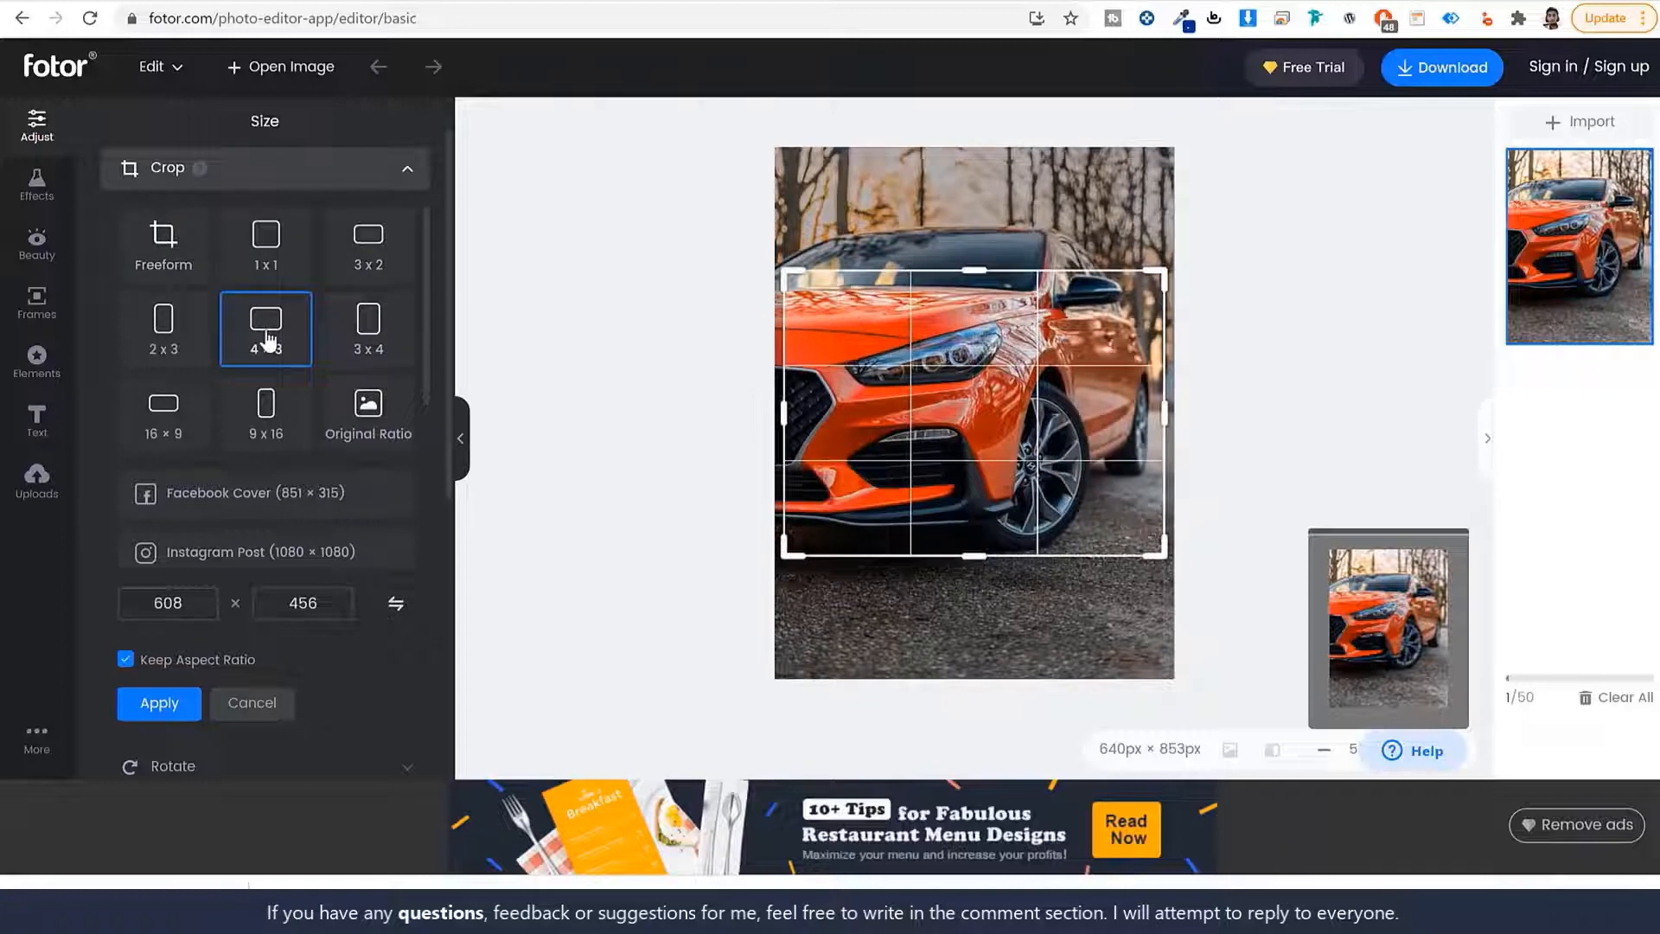
click(275, 421)
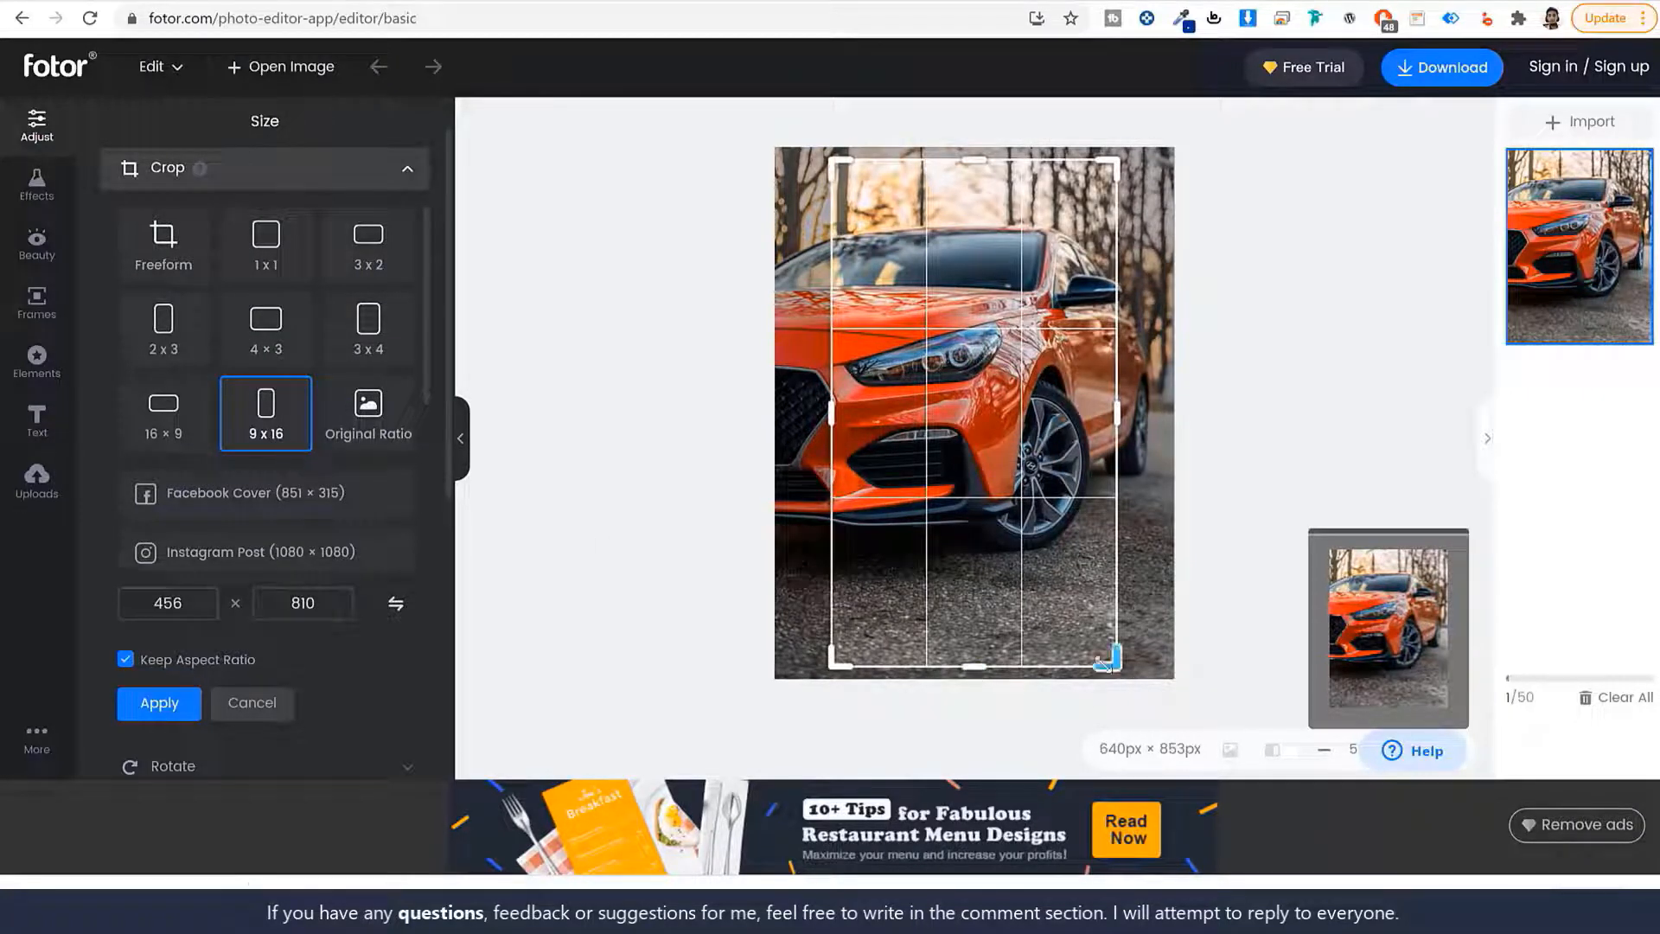
drag(1113, 667, 1163, 691)
drag(832, 159, 758, 93)
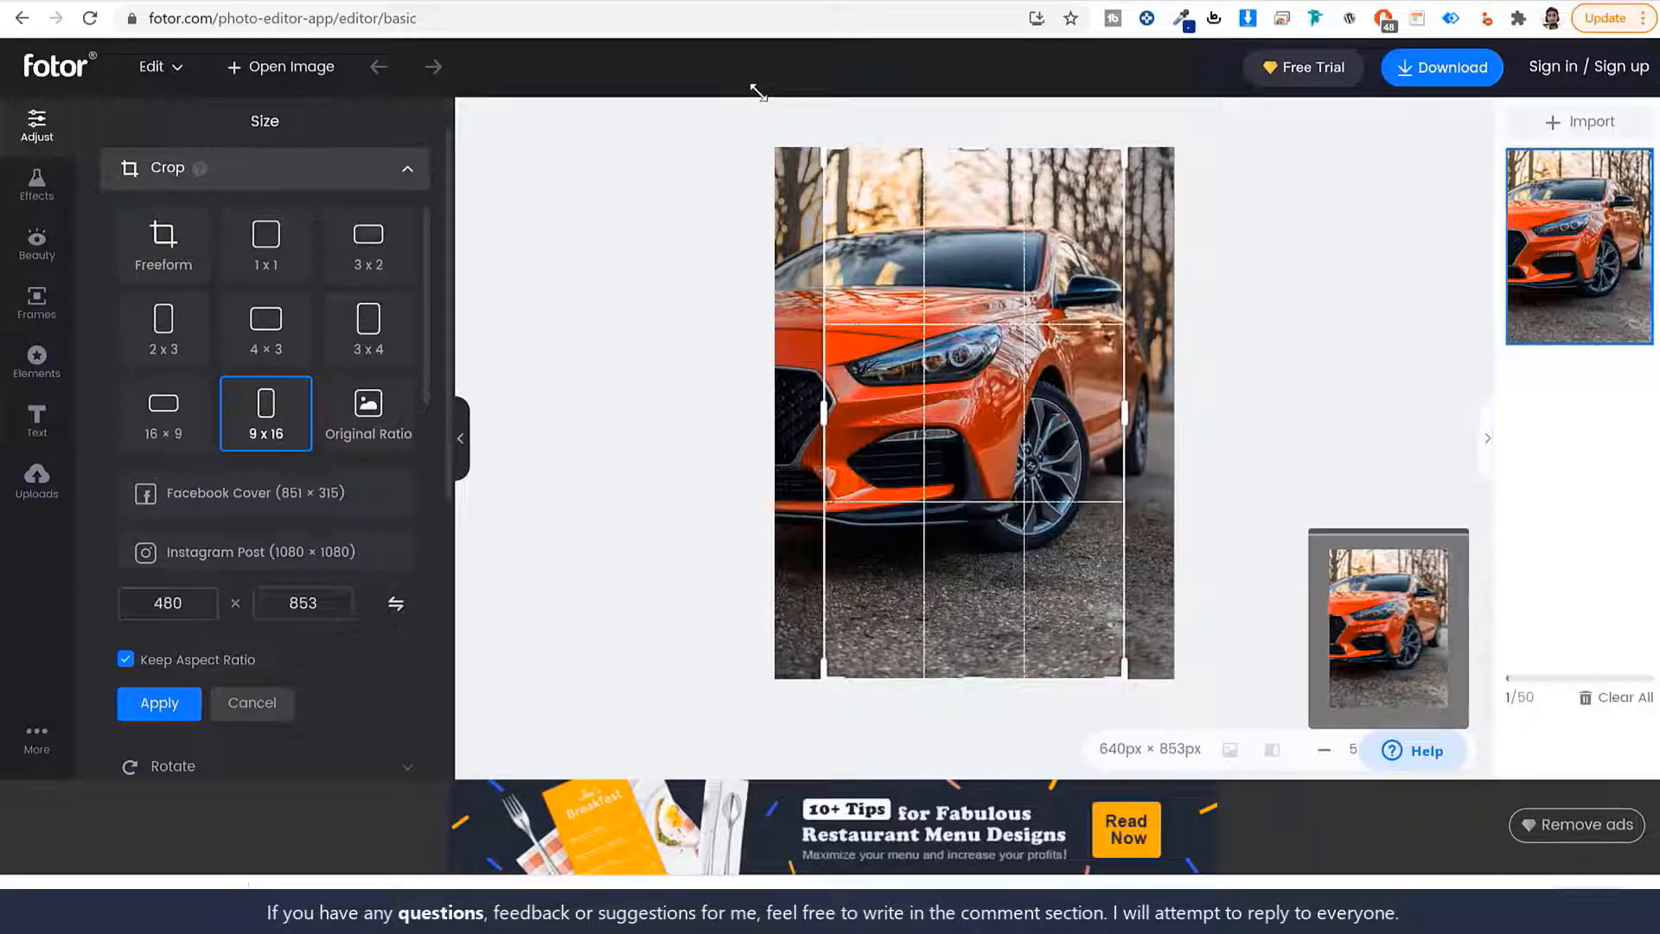
drag(1049, 375, 997, 383)
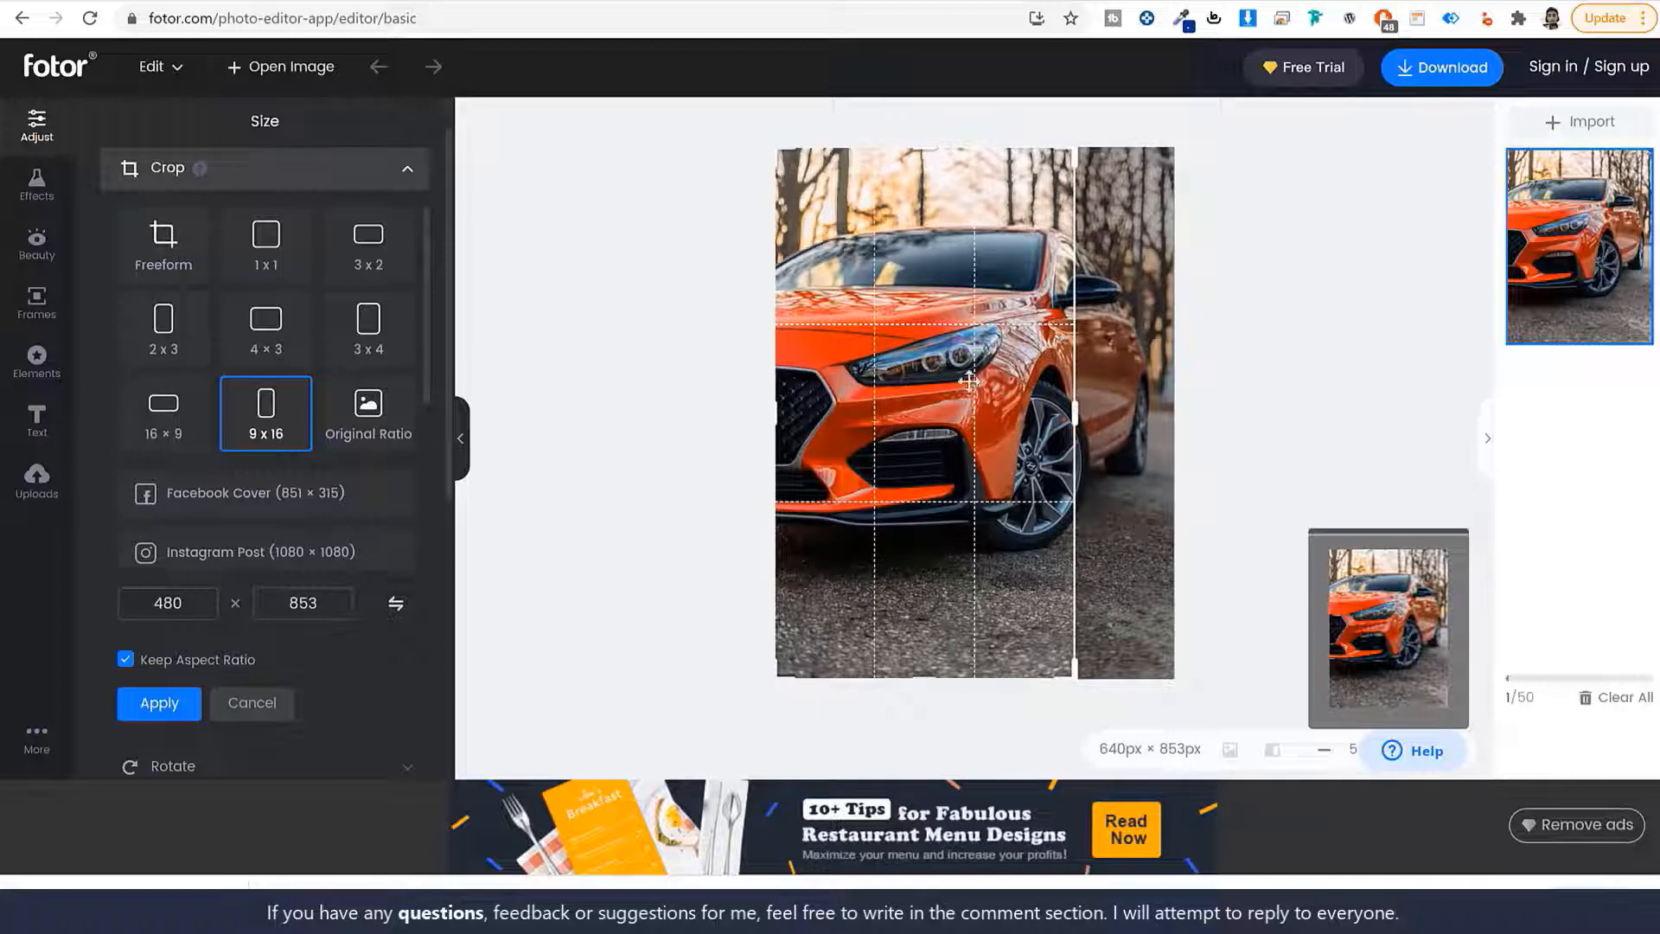
click(143, 702)
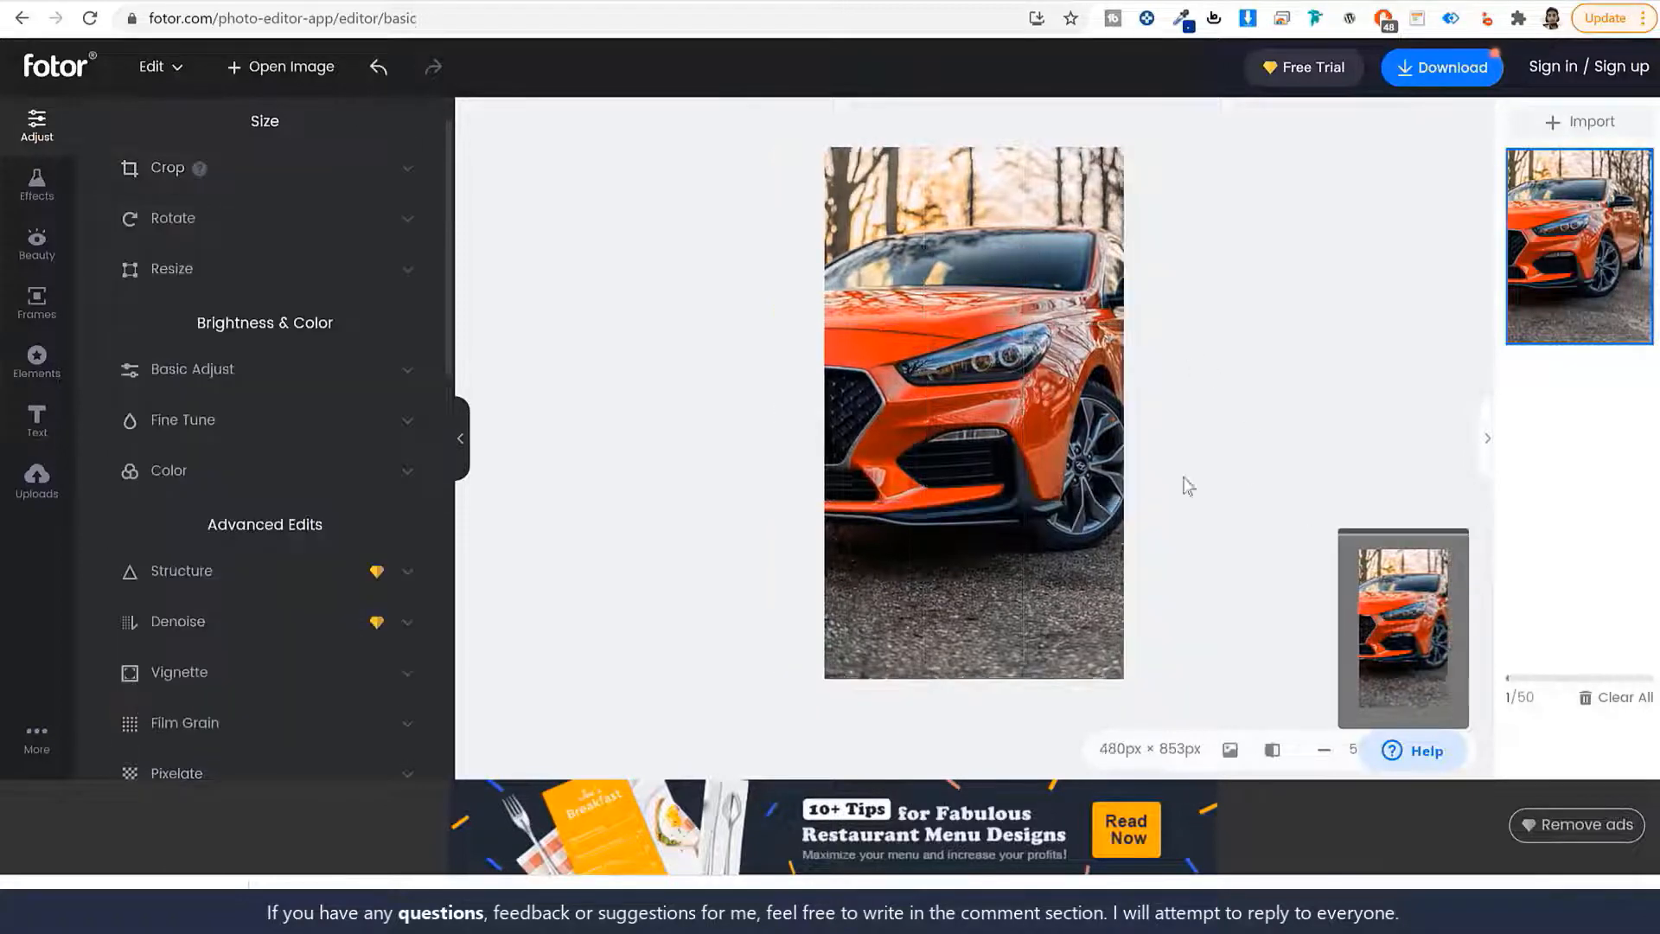
Download the cropped car photo from Fotor as a Medium-quality JPG and dismiss the sign-in prompt.
click(1439, 68)
click(1016, 447)
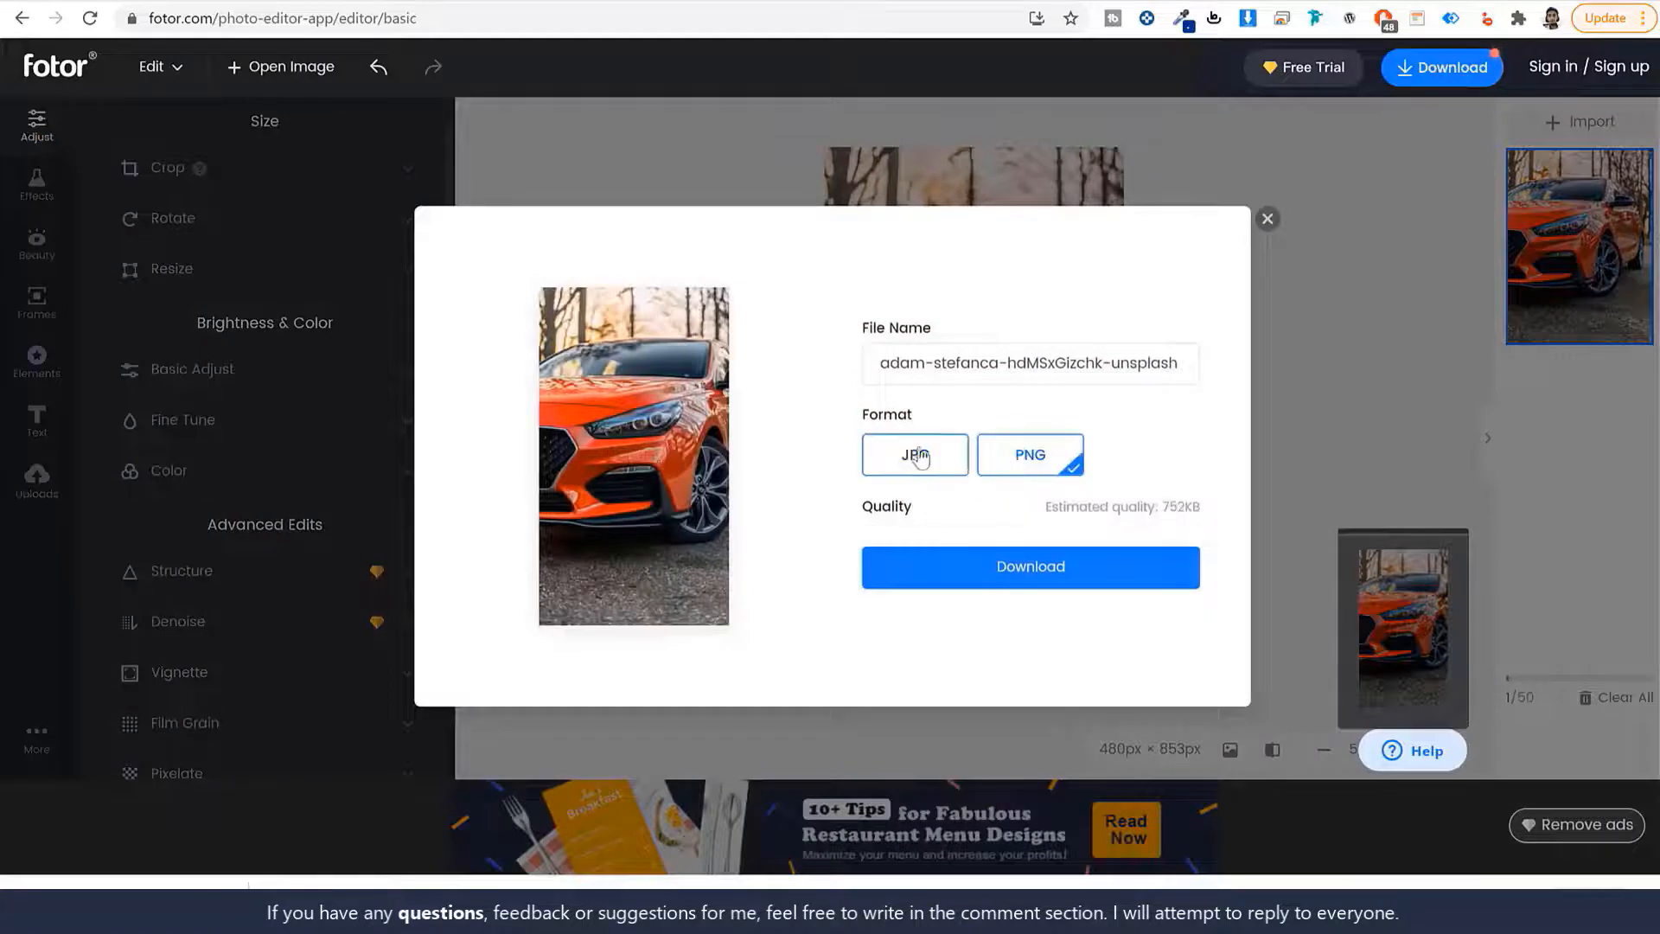
click(945, 467)
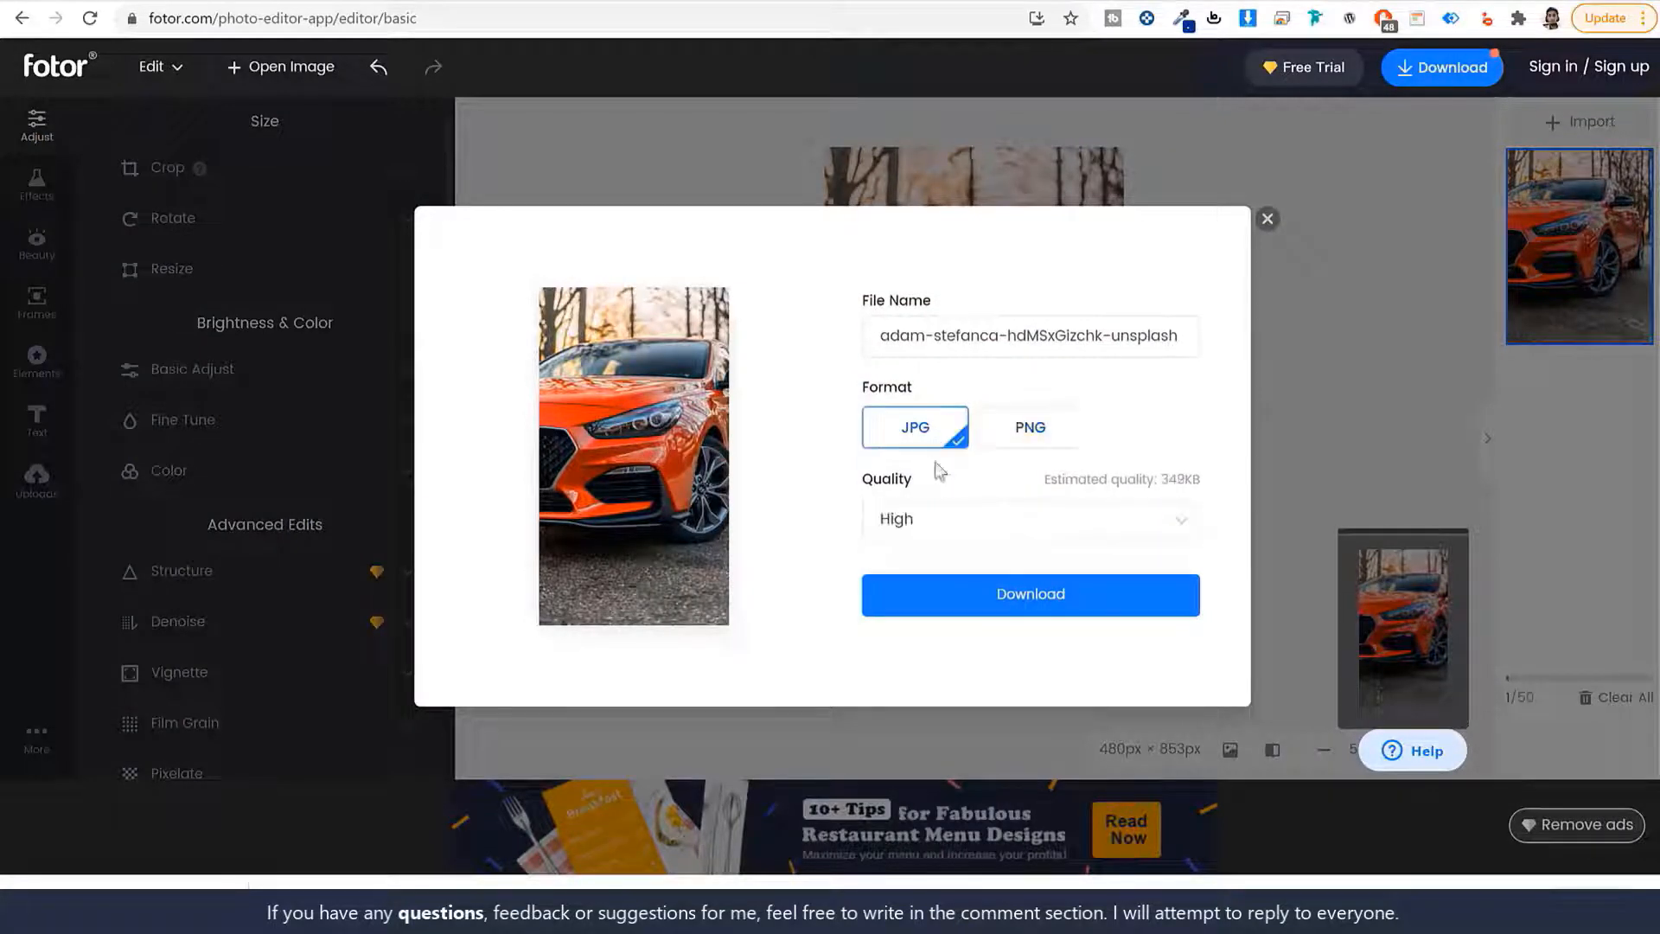
click(1027, 530)
click(998, 608)
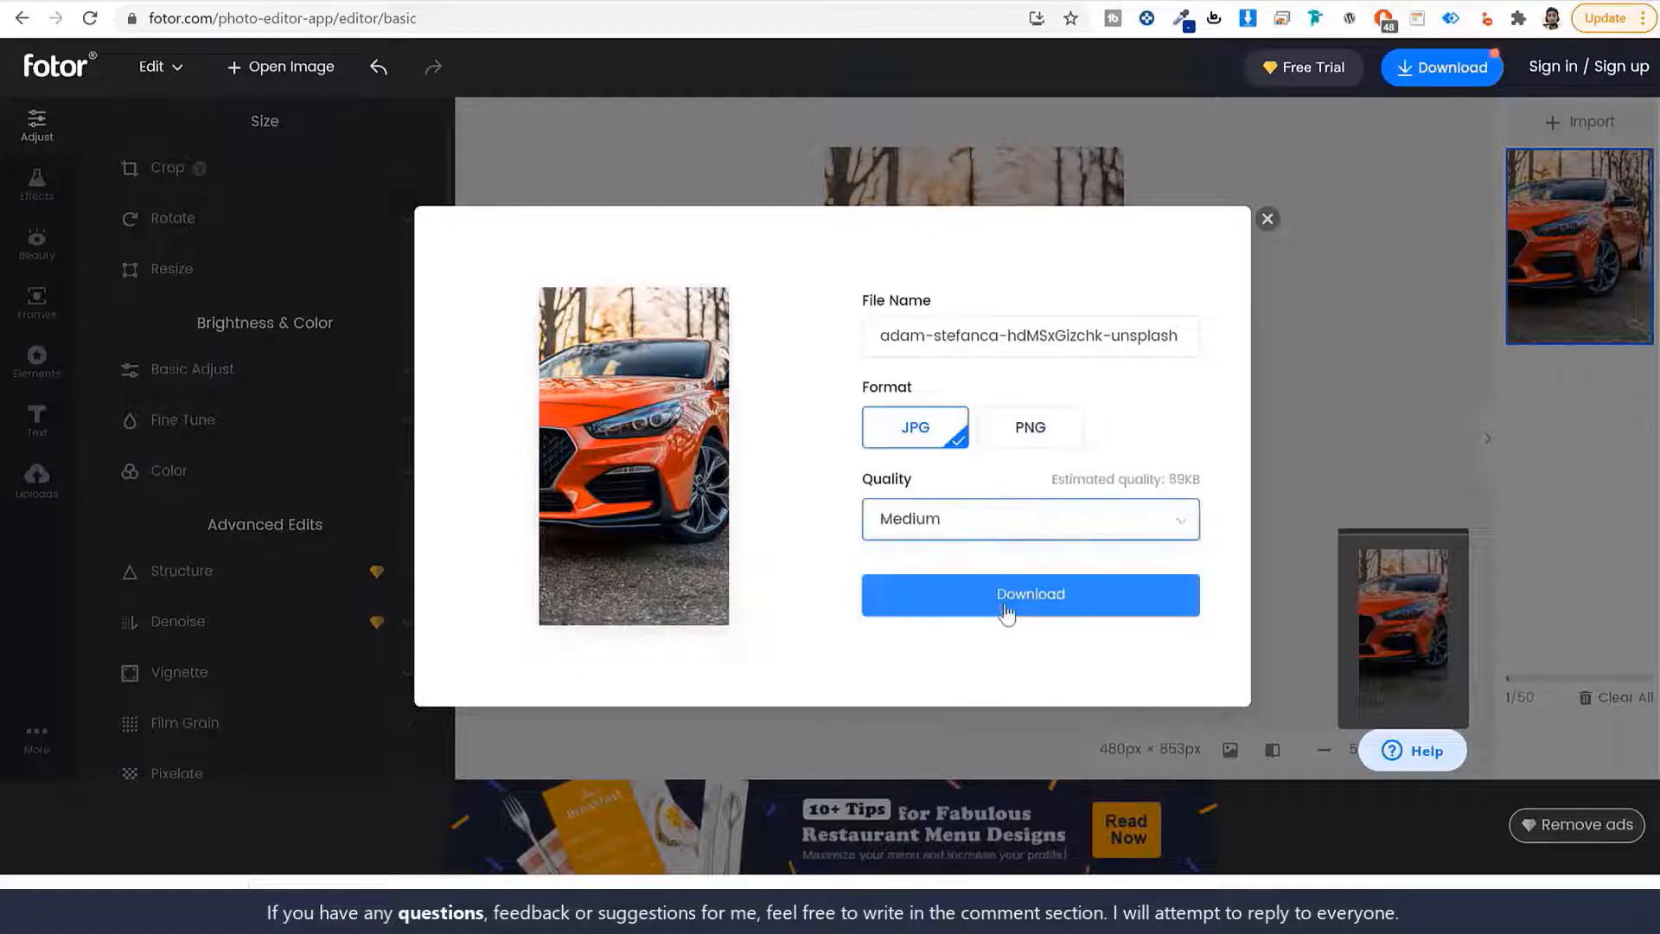
click(1072, 602)
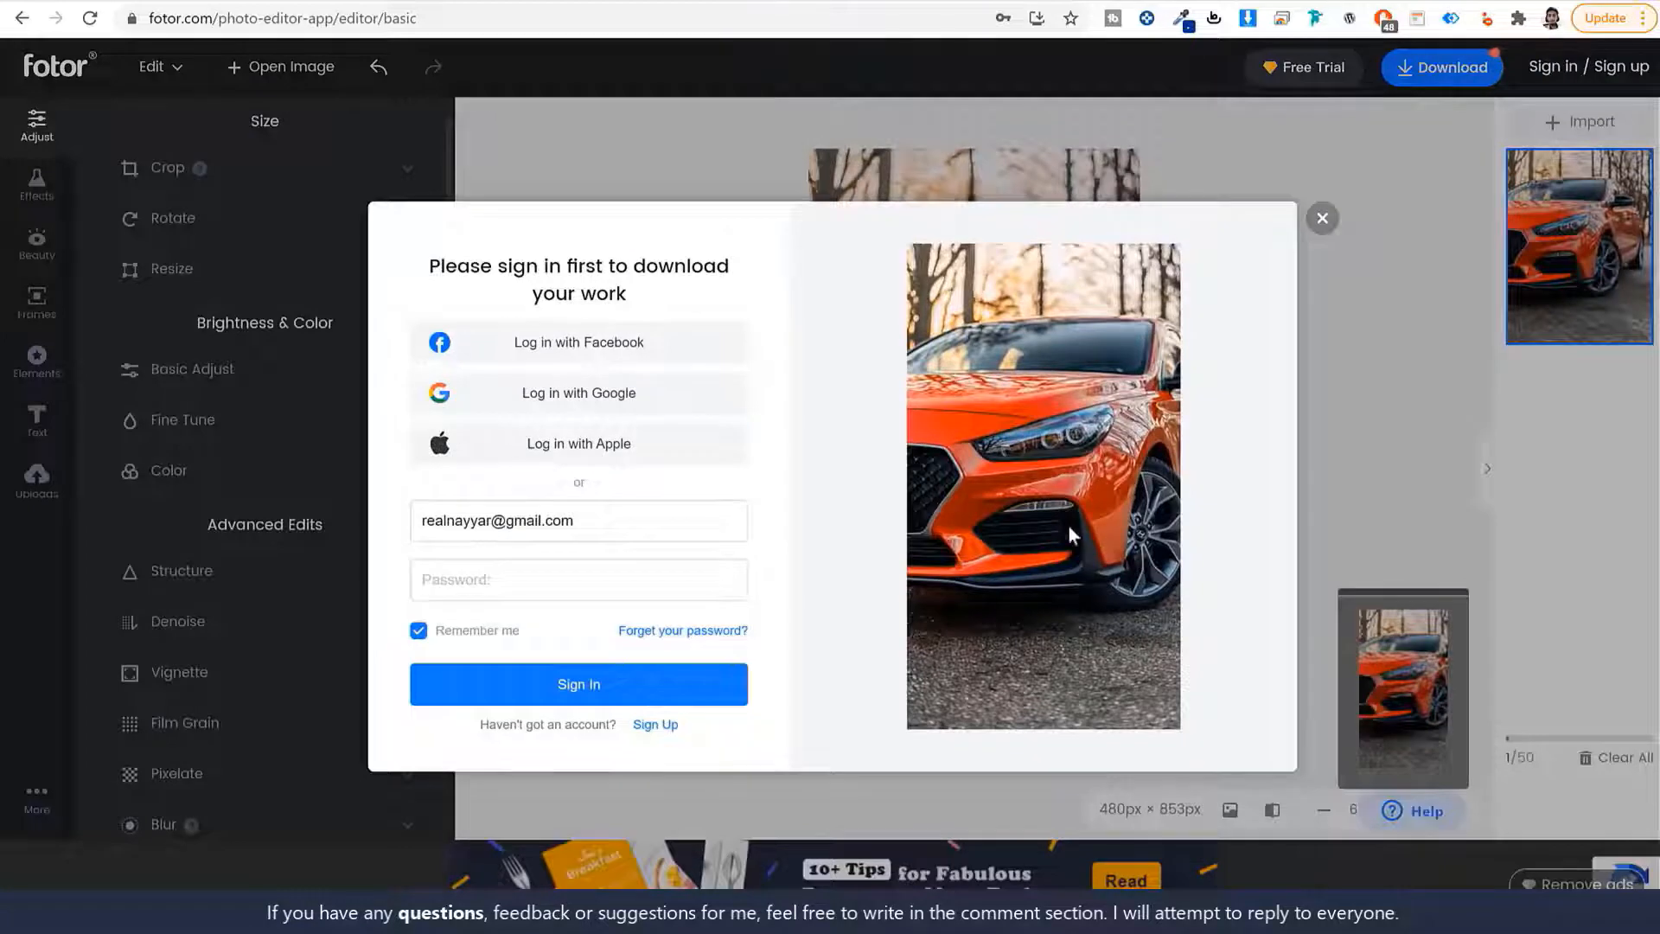
click(1322, 220)
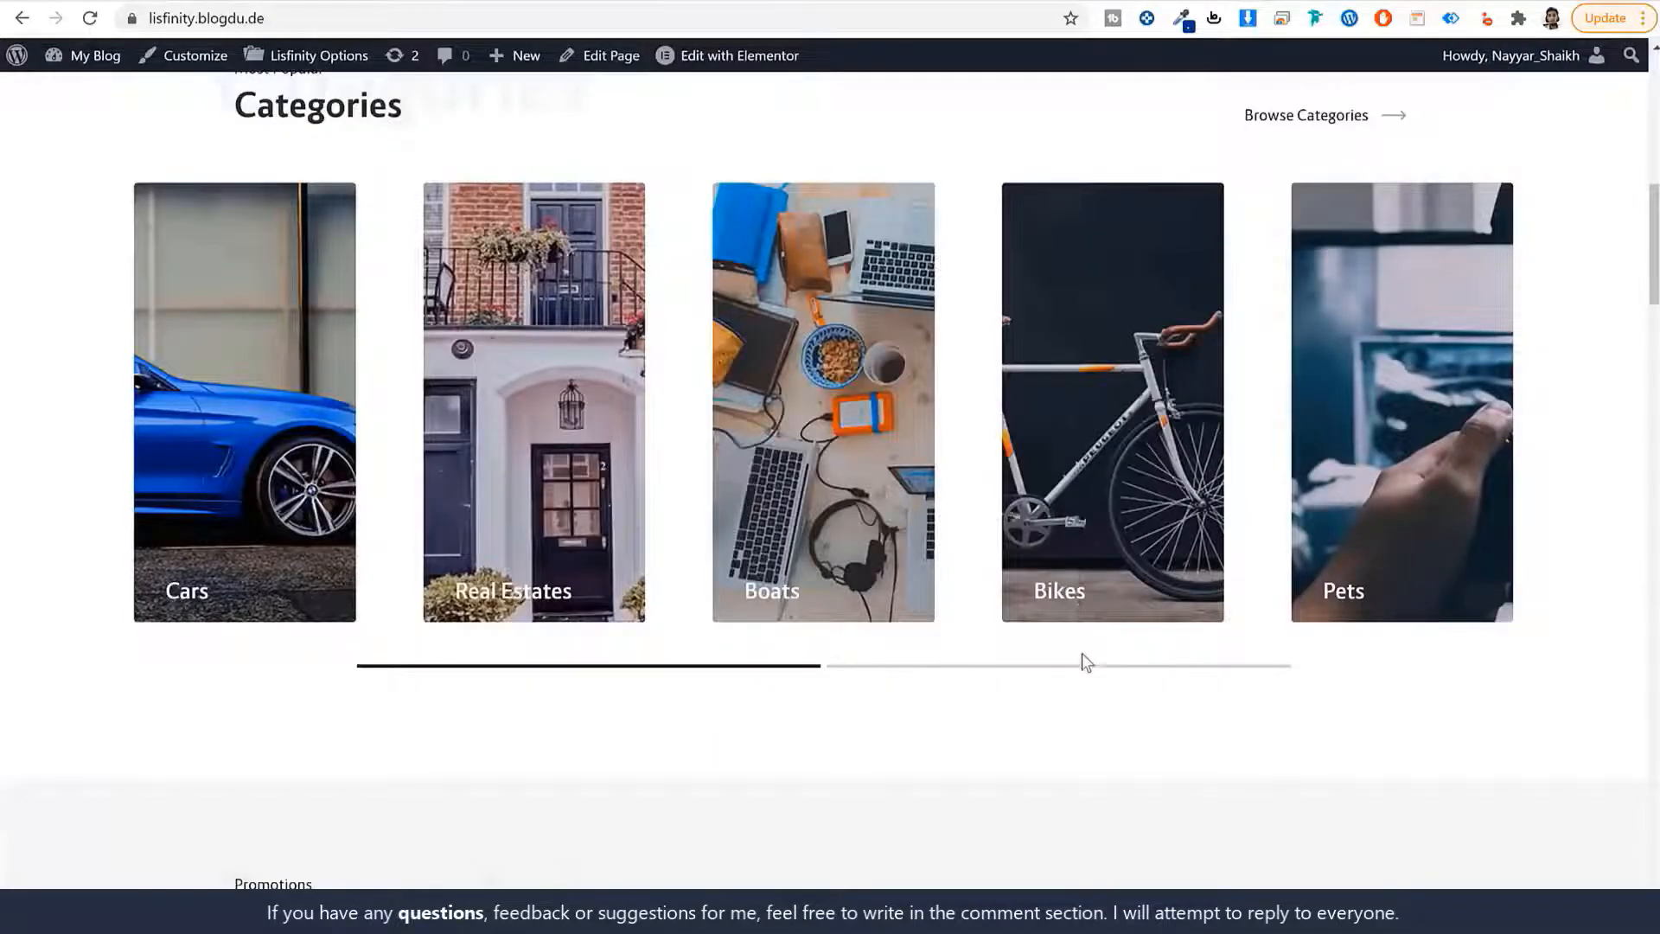
Open a new browser tab.
scroll(1081, 655, up, 1)
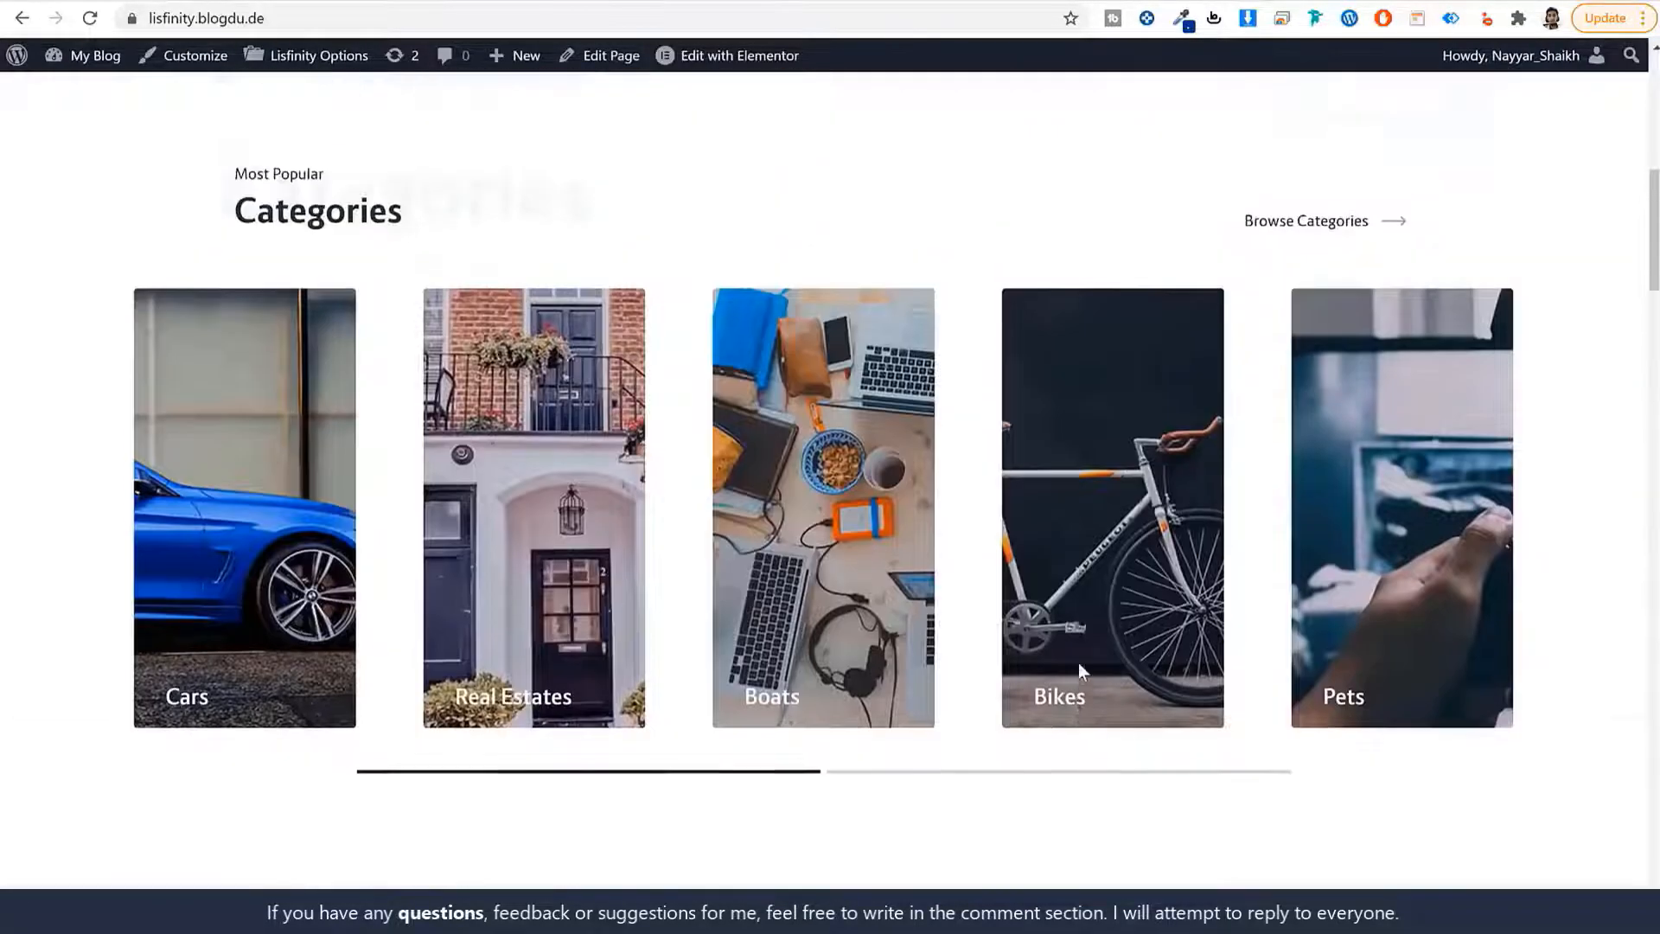
scroll(1079, 670, up, 6)
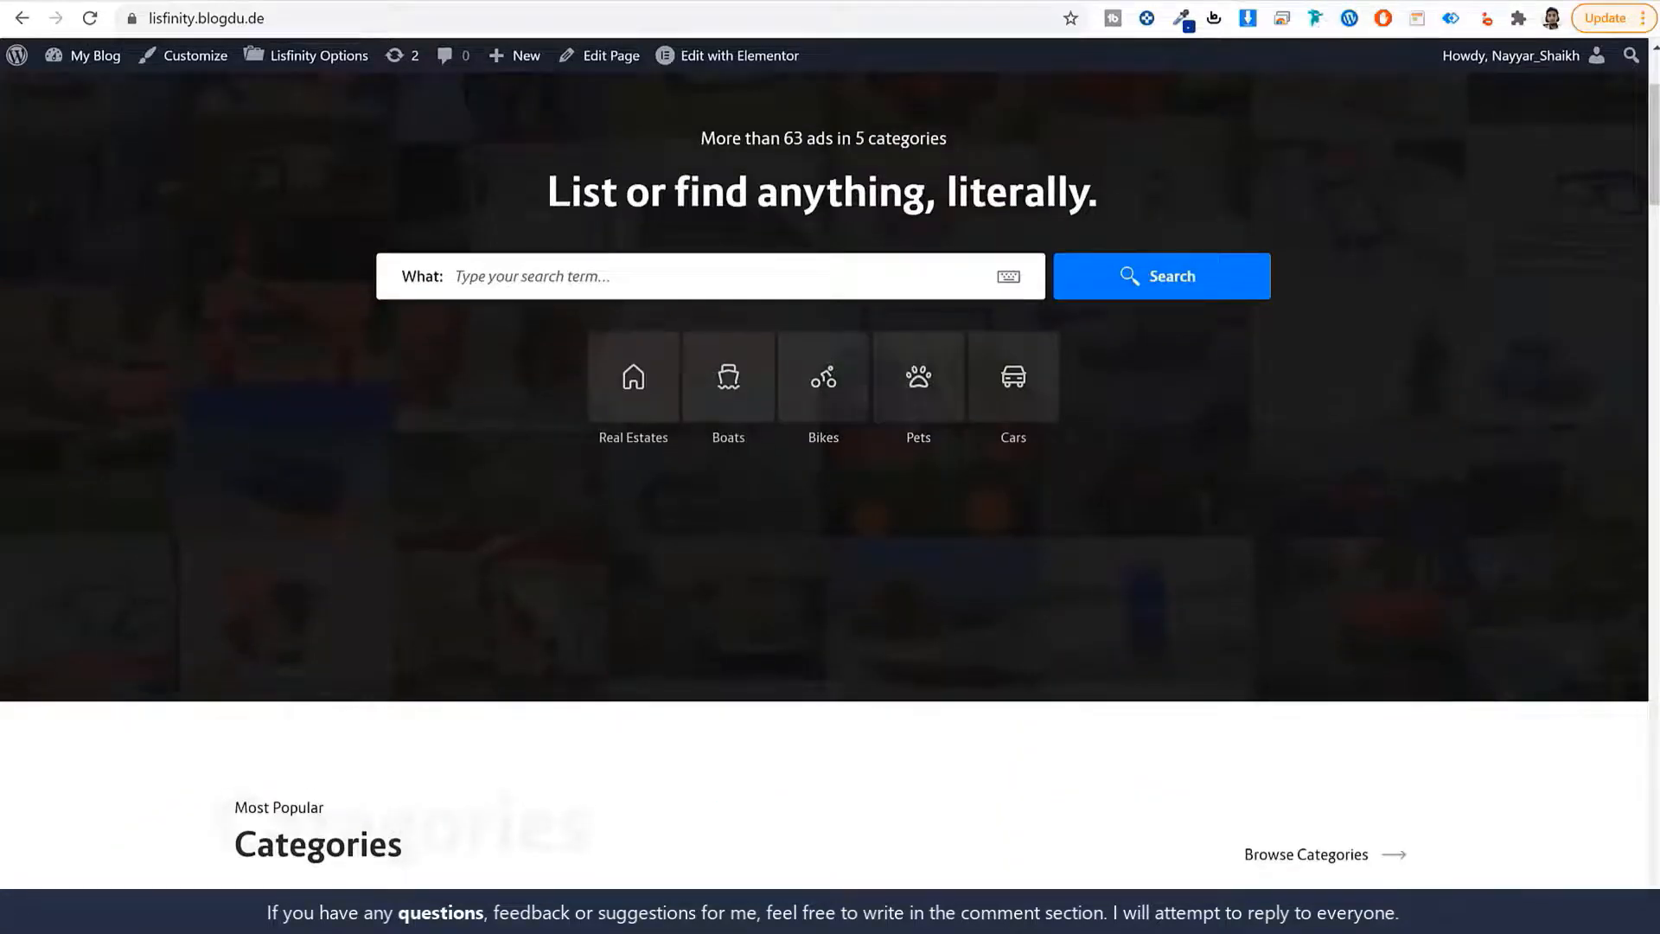
key(ctrl+t)
Go to icons8.com, search for 'bike' and open a bike icon's details.
text(ic)
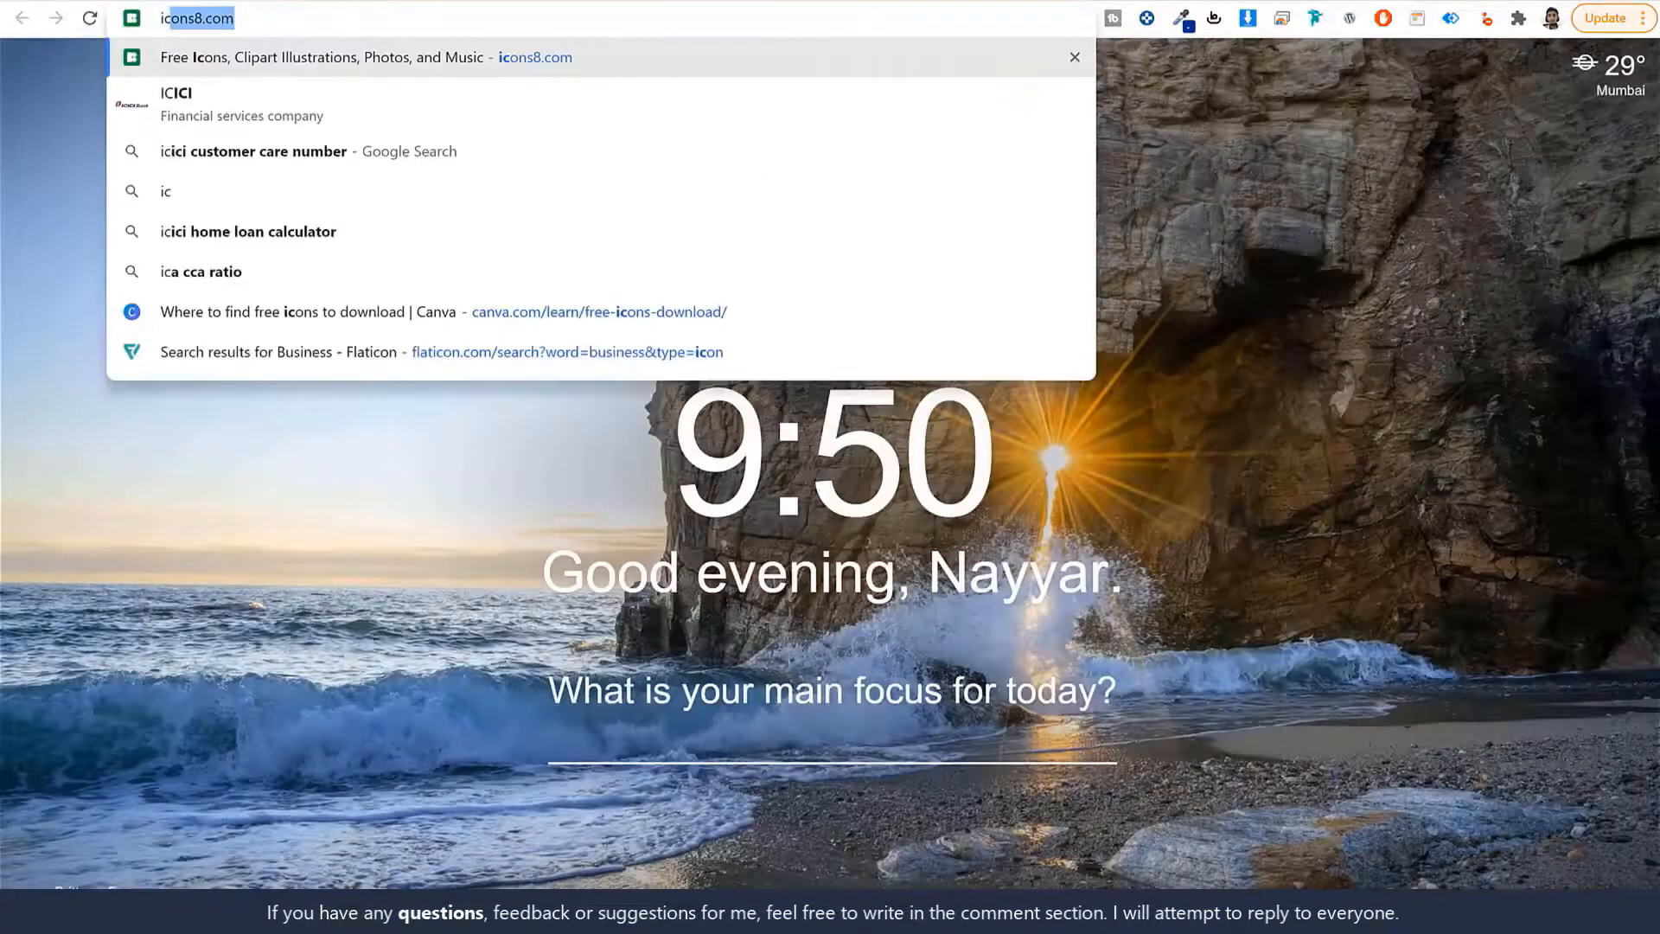
key(Return)
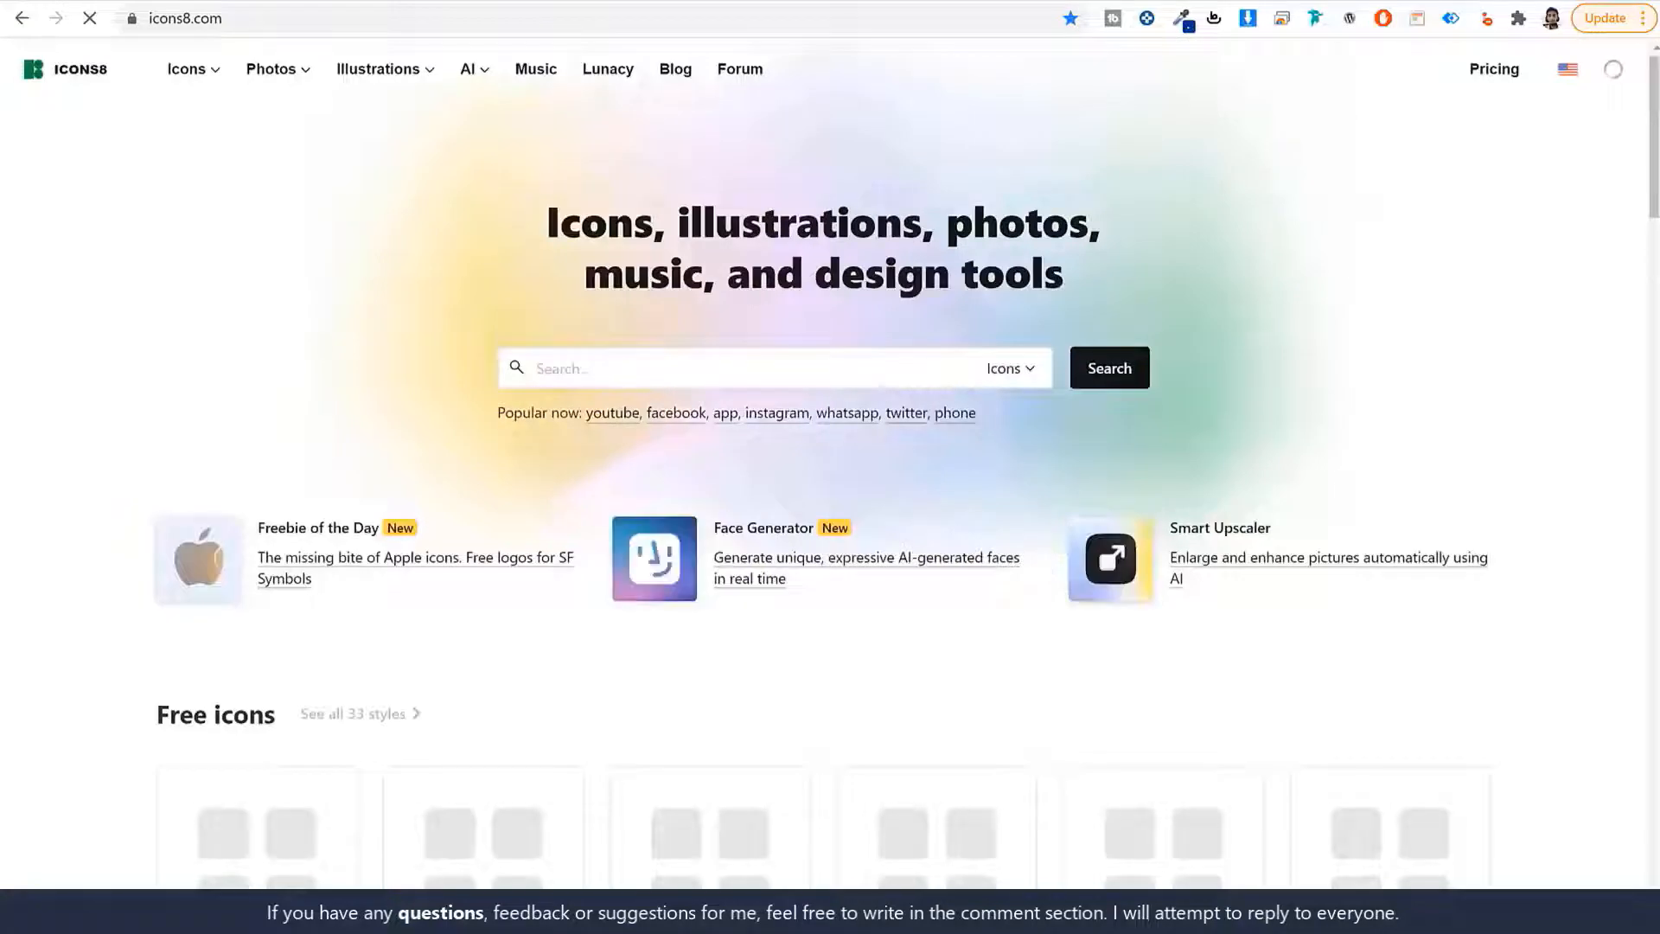
click(822, 375)
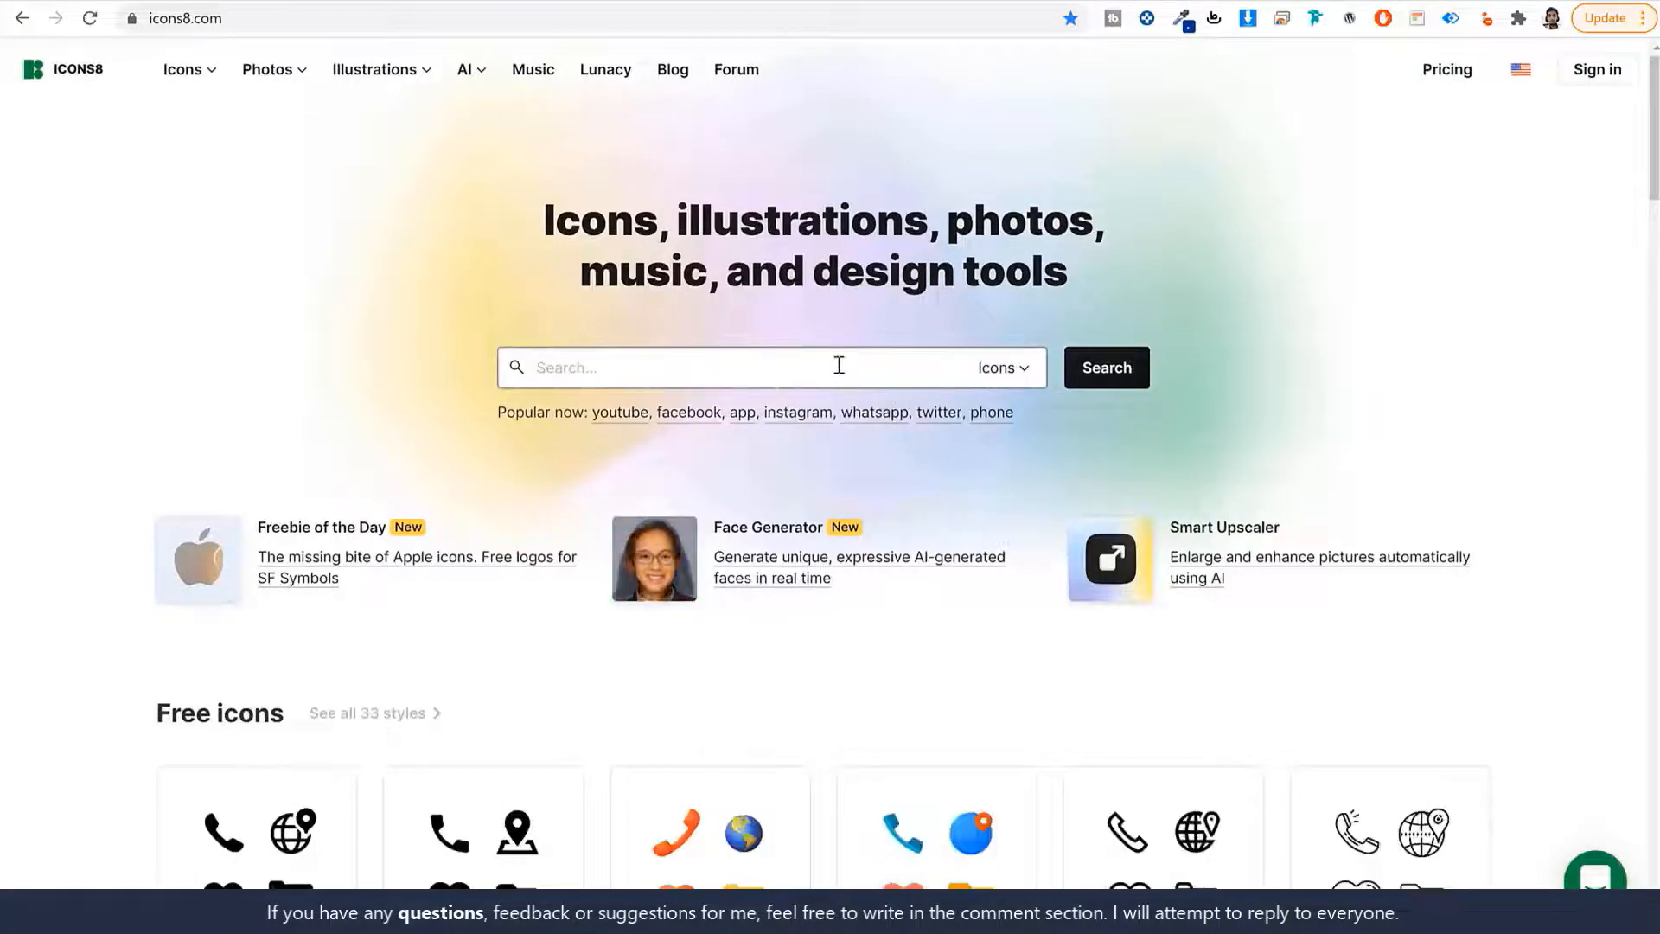
text(bike)
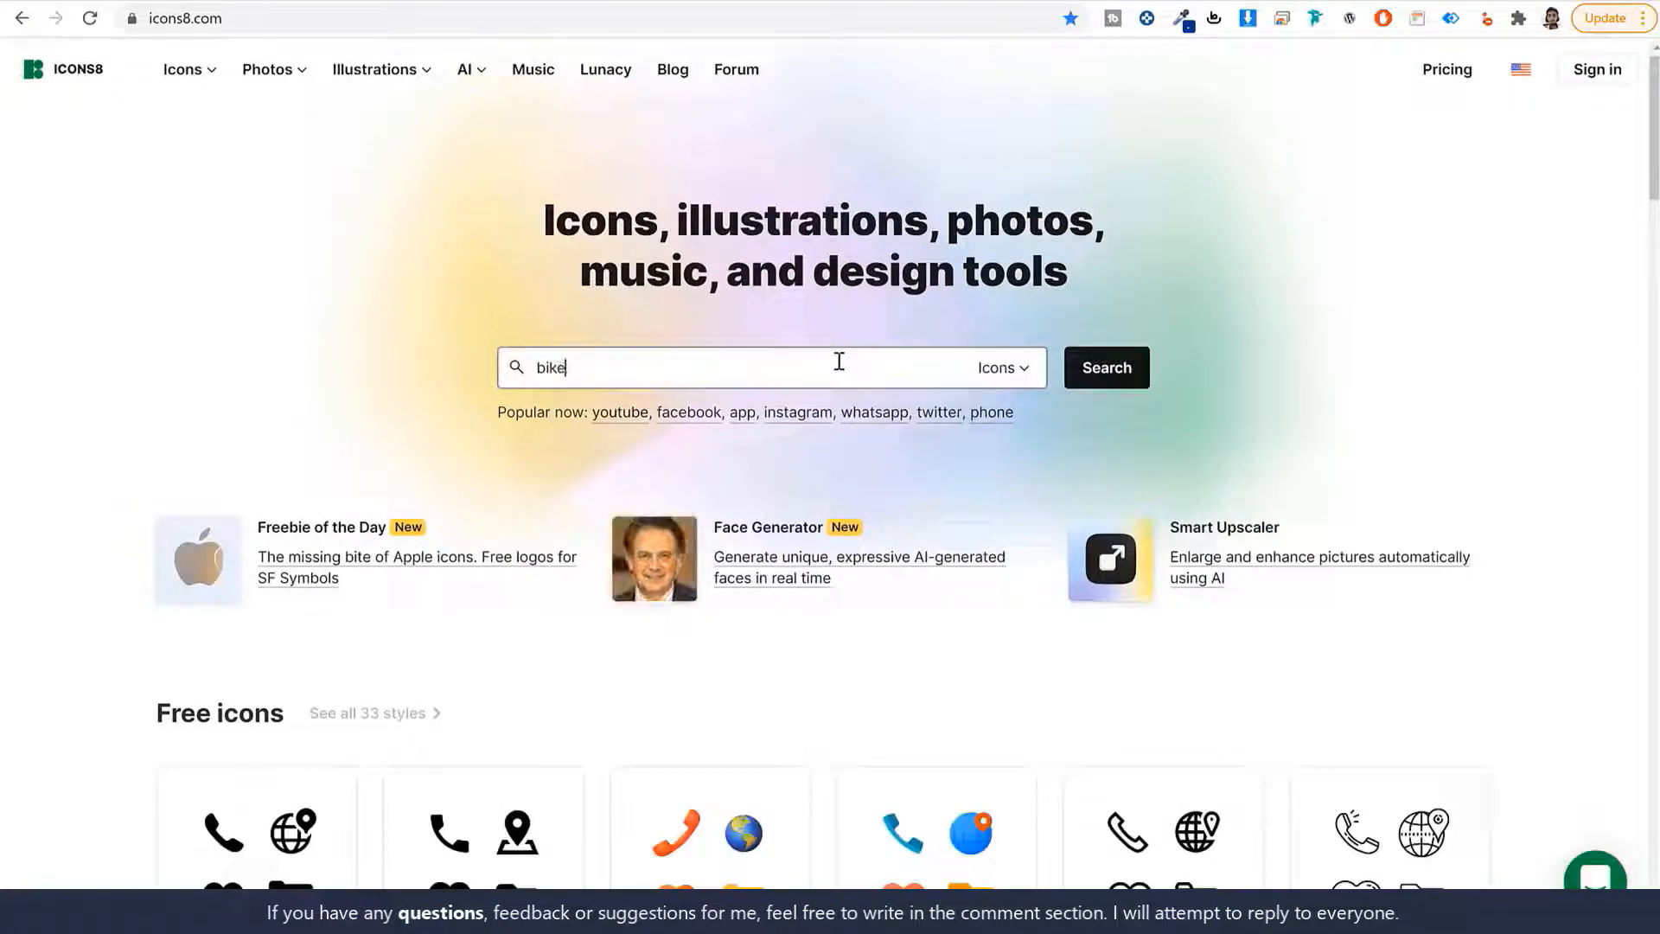
click(1094, 372)
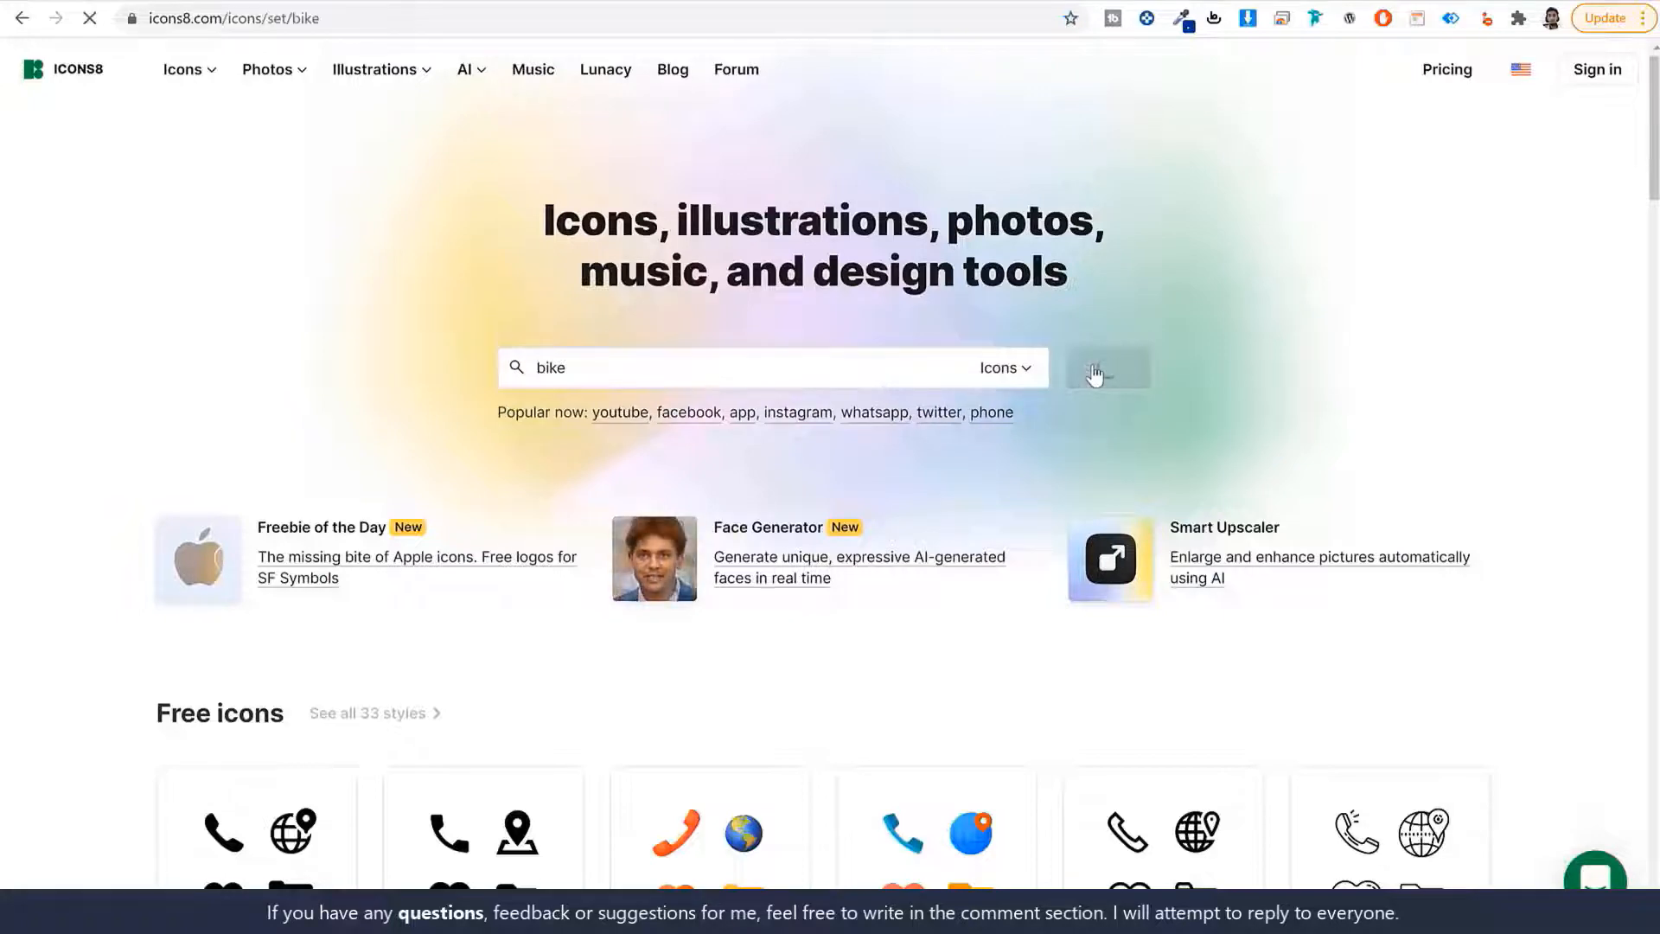
scroll(1115, 527, down, 5)
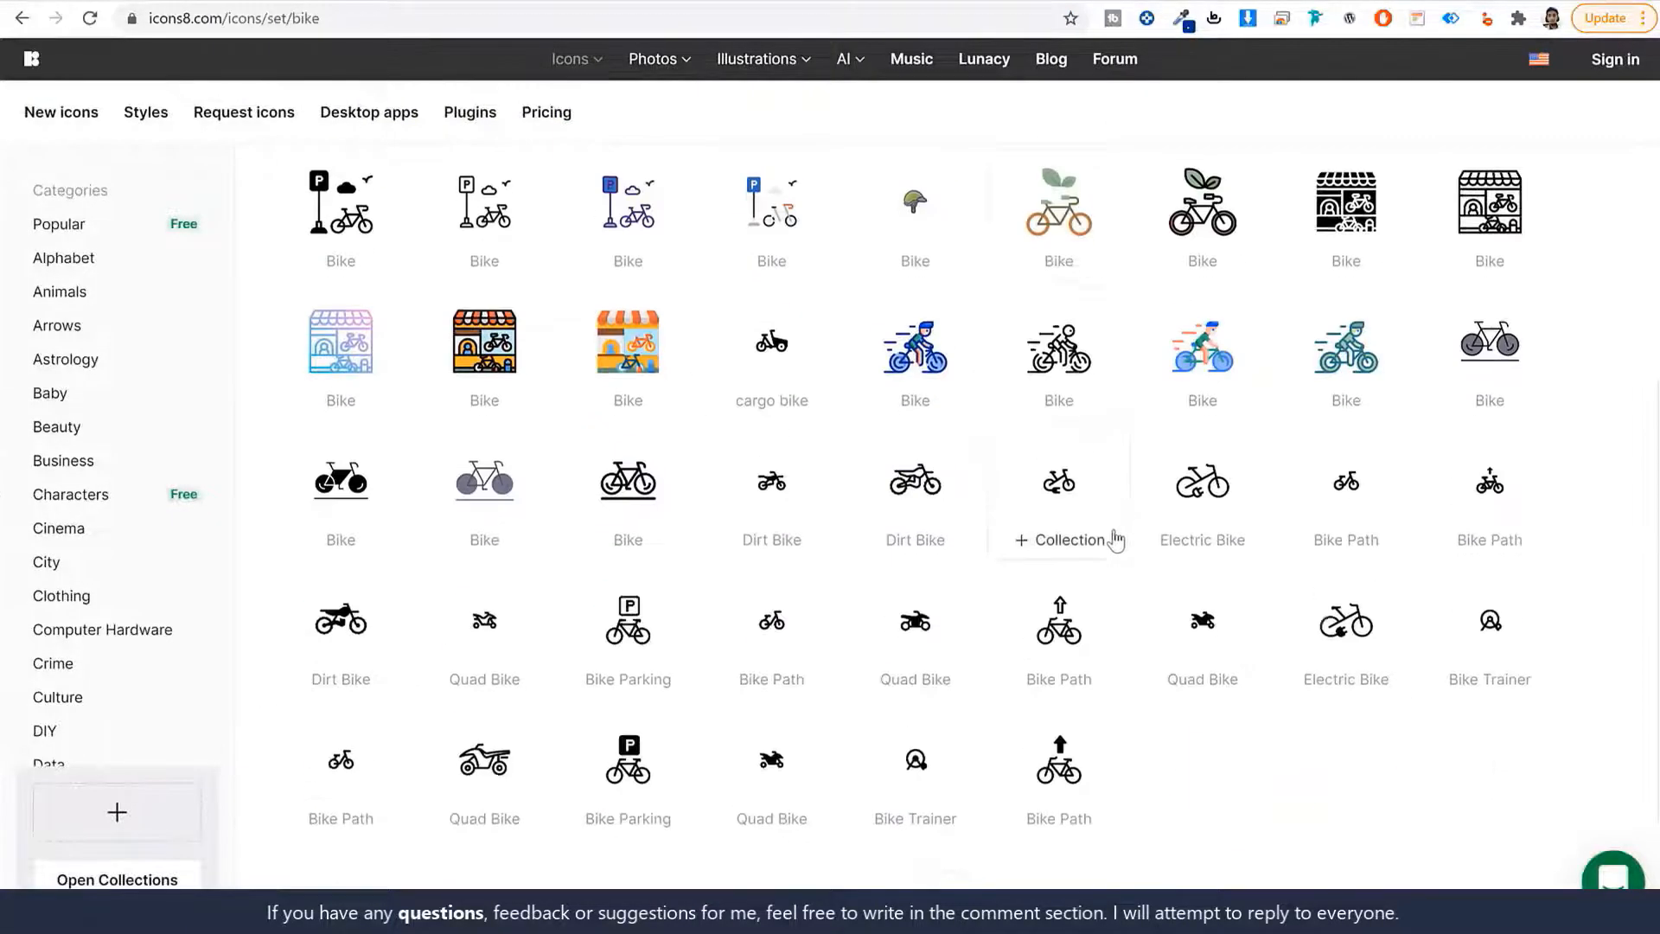
scroll(1115, 540, up, 5)
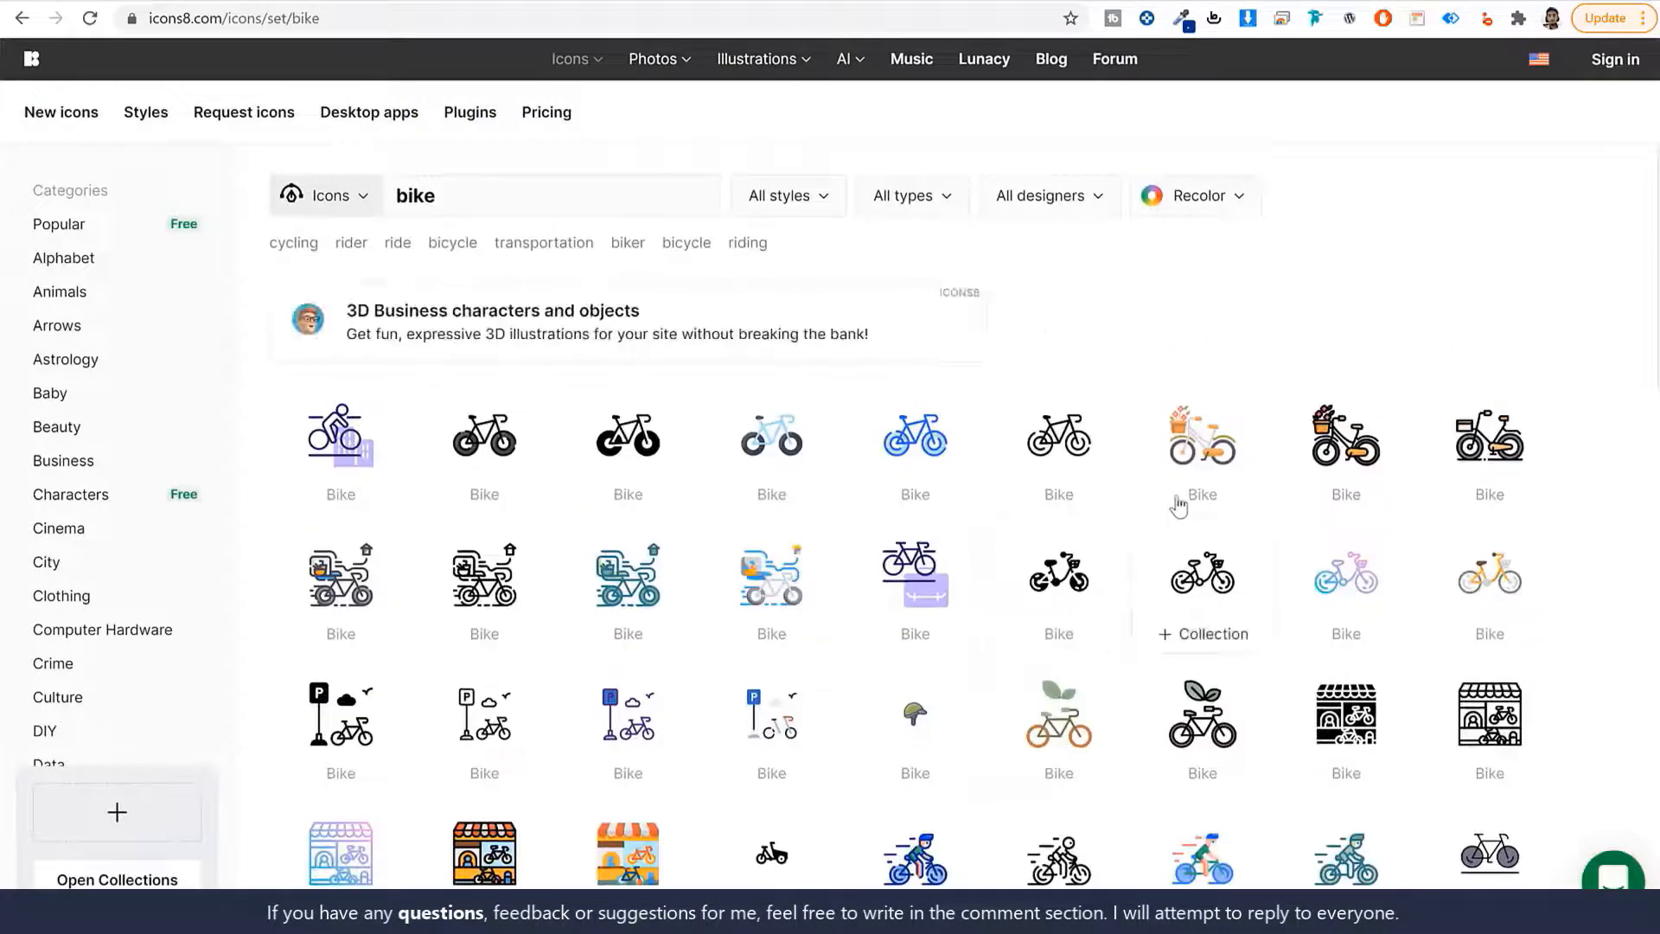
click(627, 437)
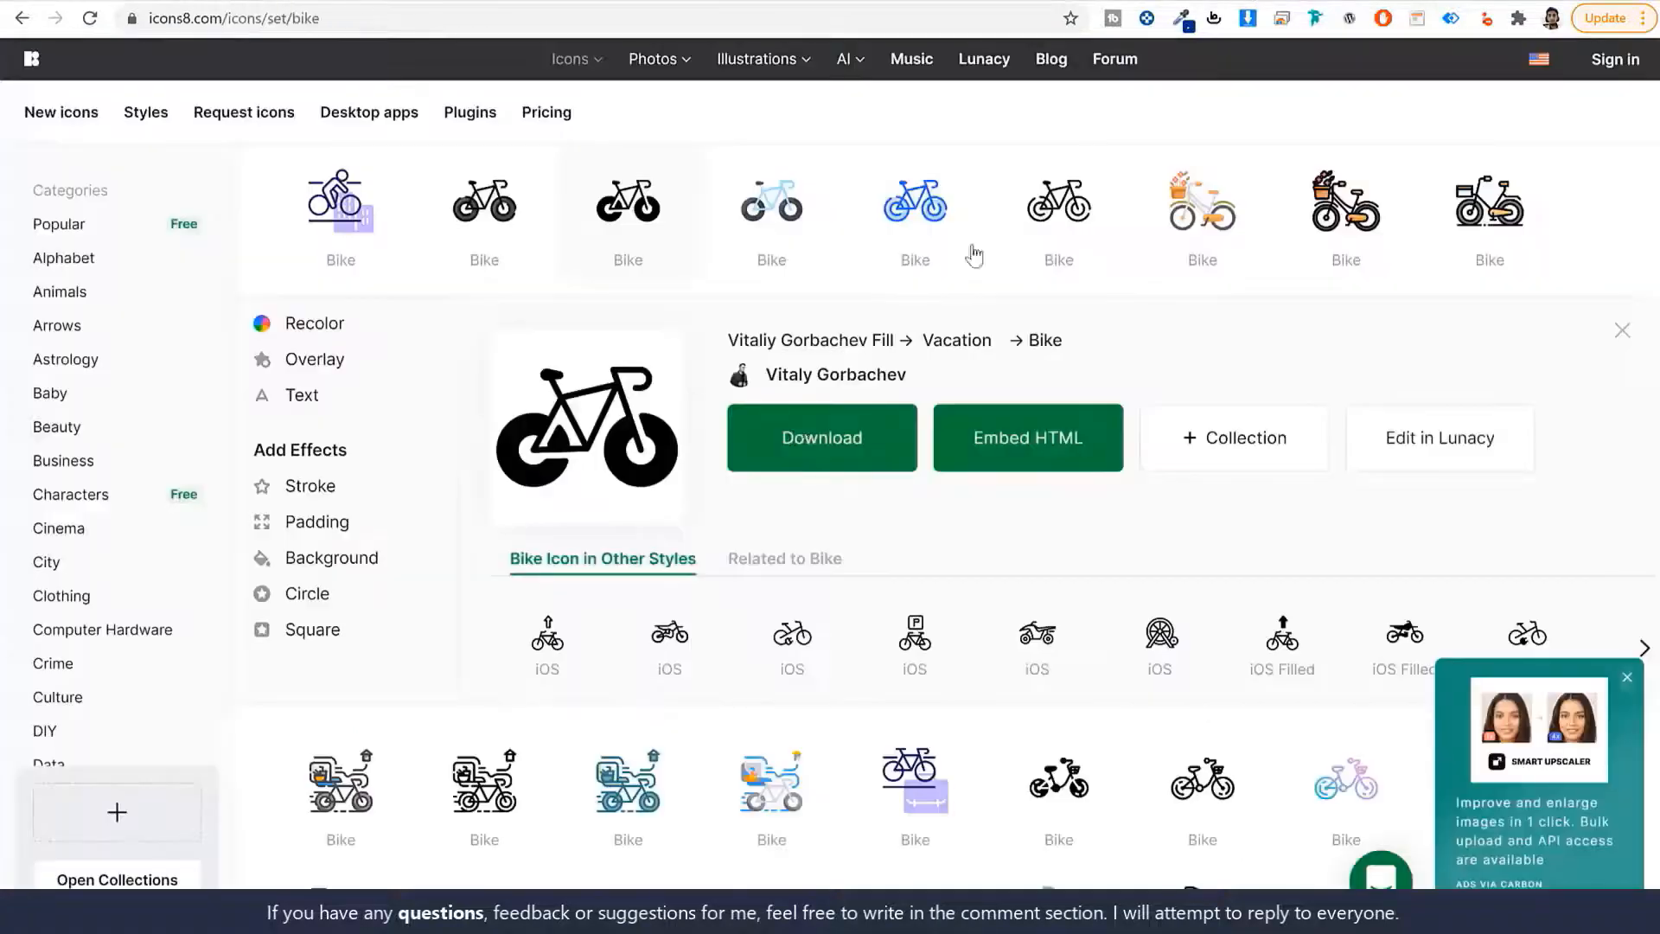
Recolour the bike icon white, download it as a free 60px PNG, and return to WordPress.
click(321, 325)
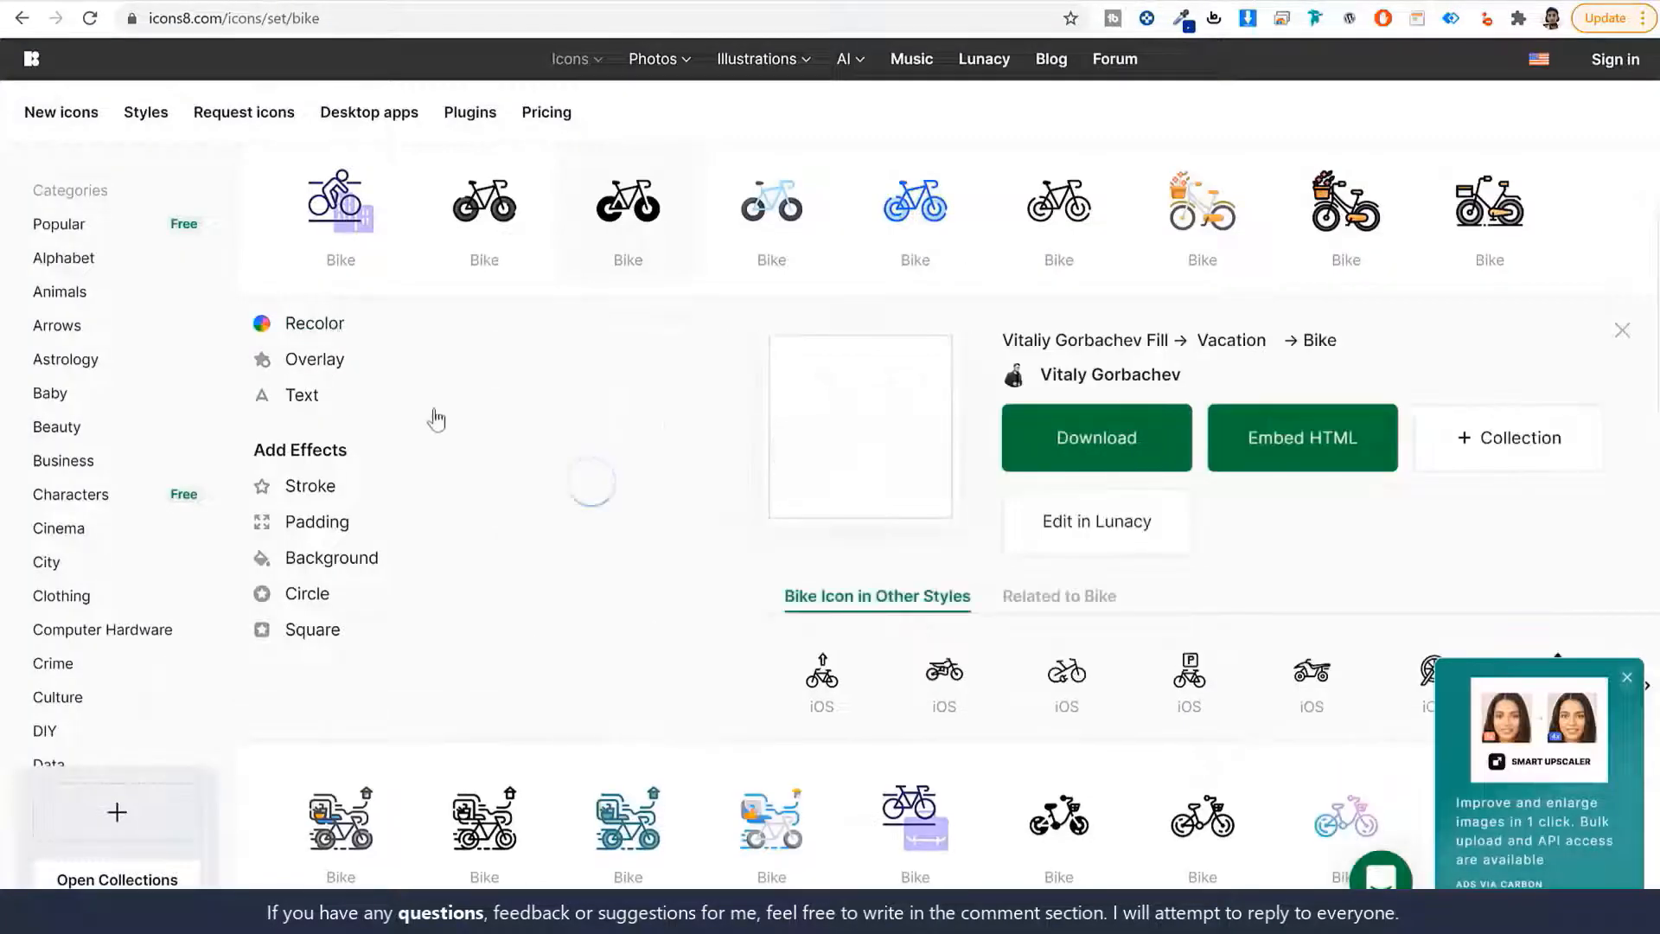
click(506, 419)
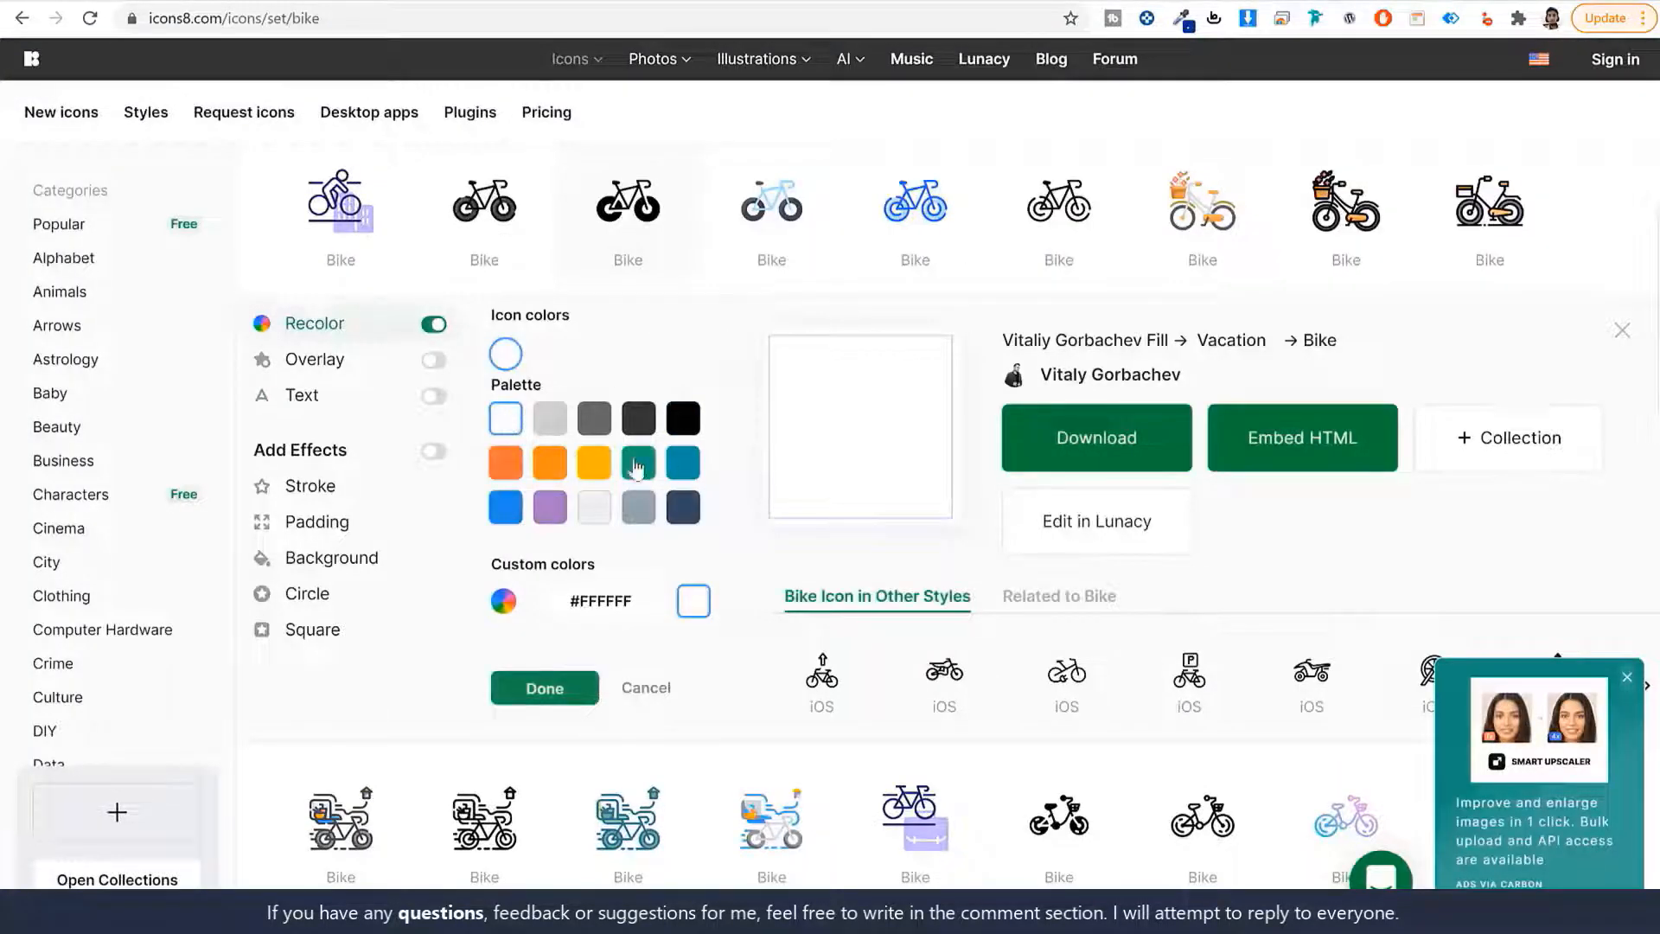
click(1136, 445)
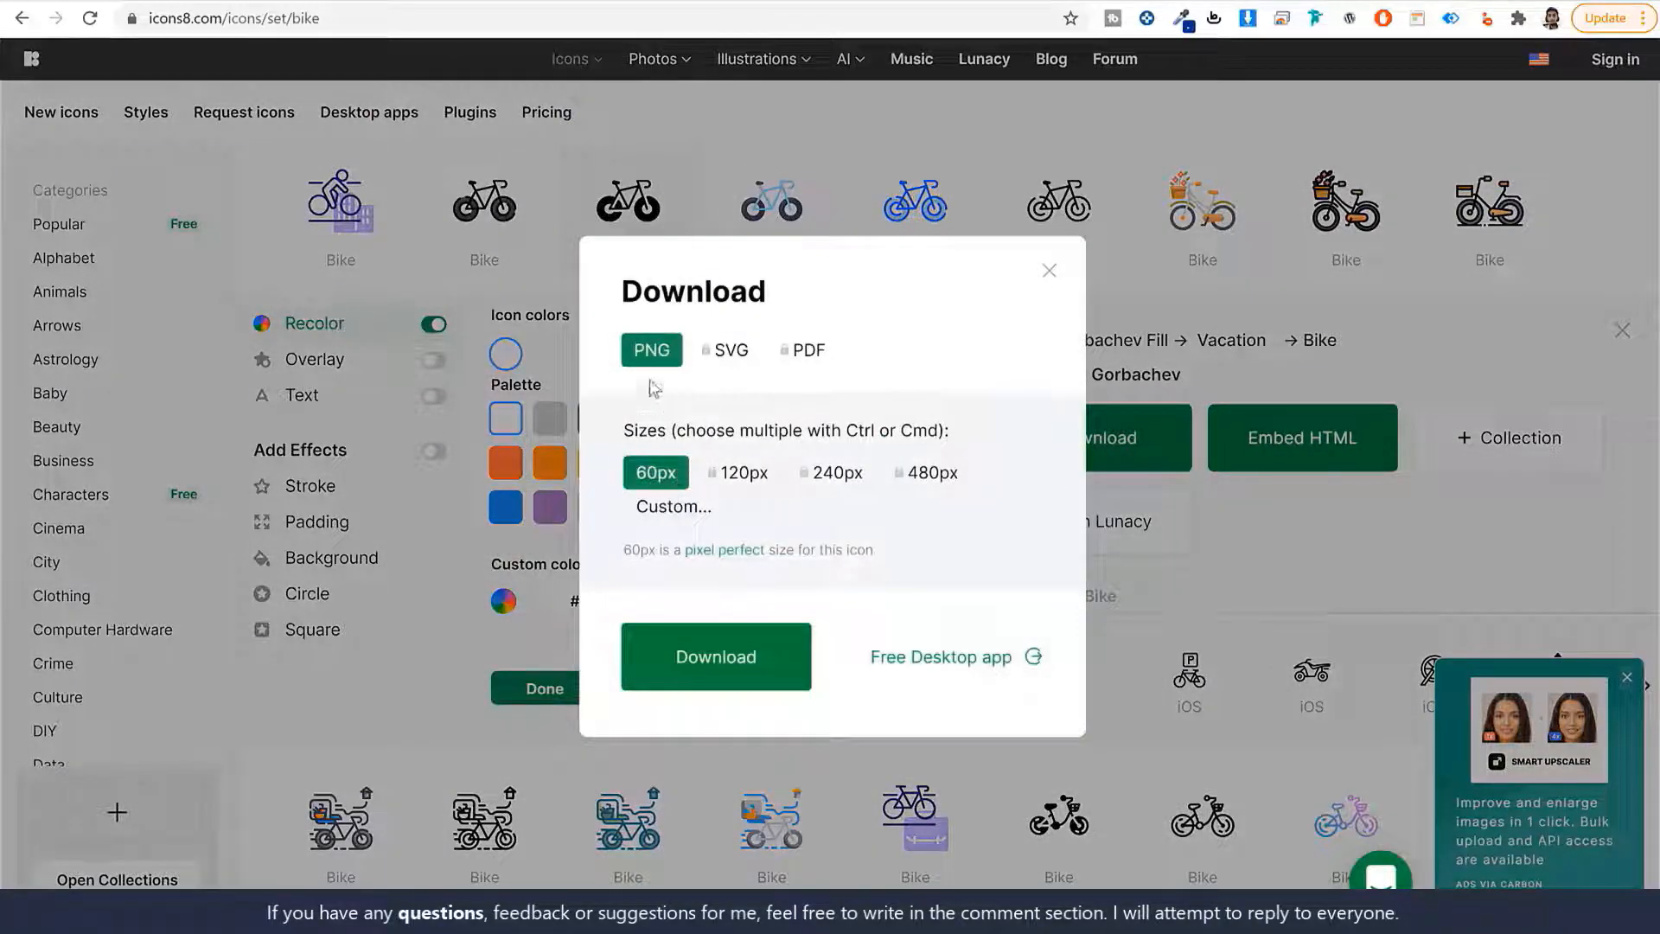
click(726, 664)
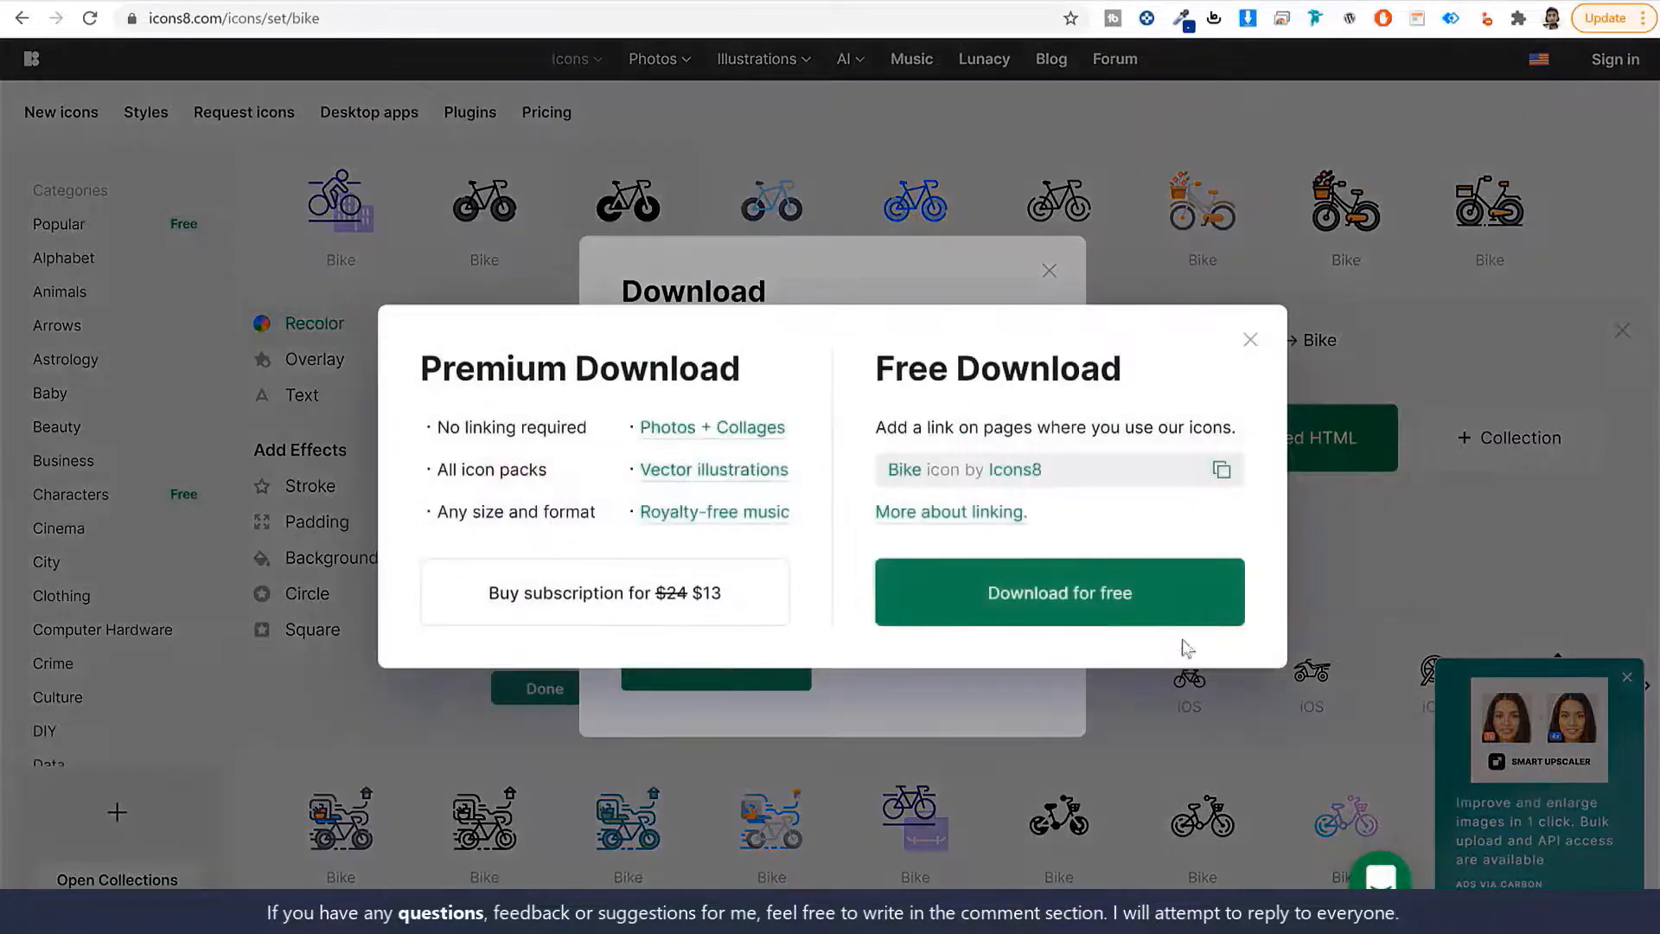
click(1143, 603)
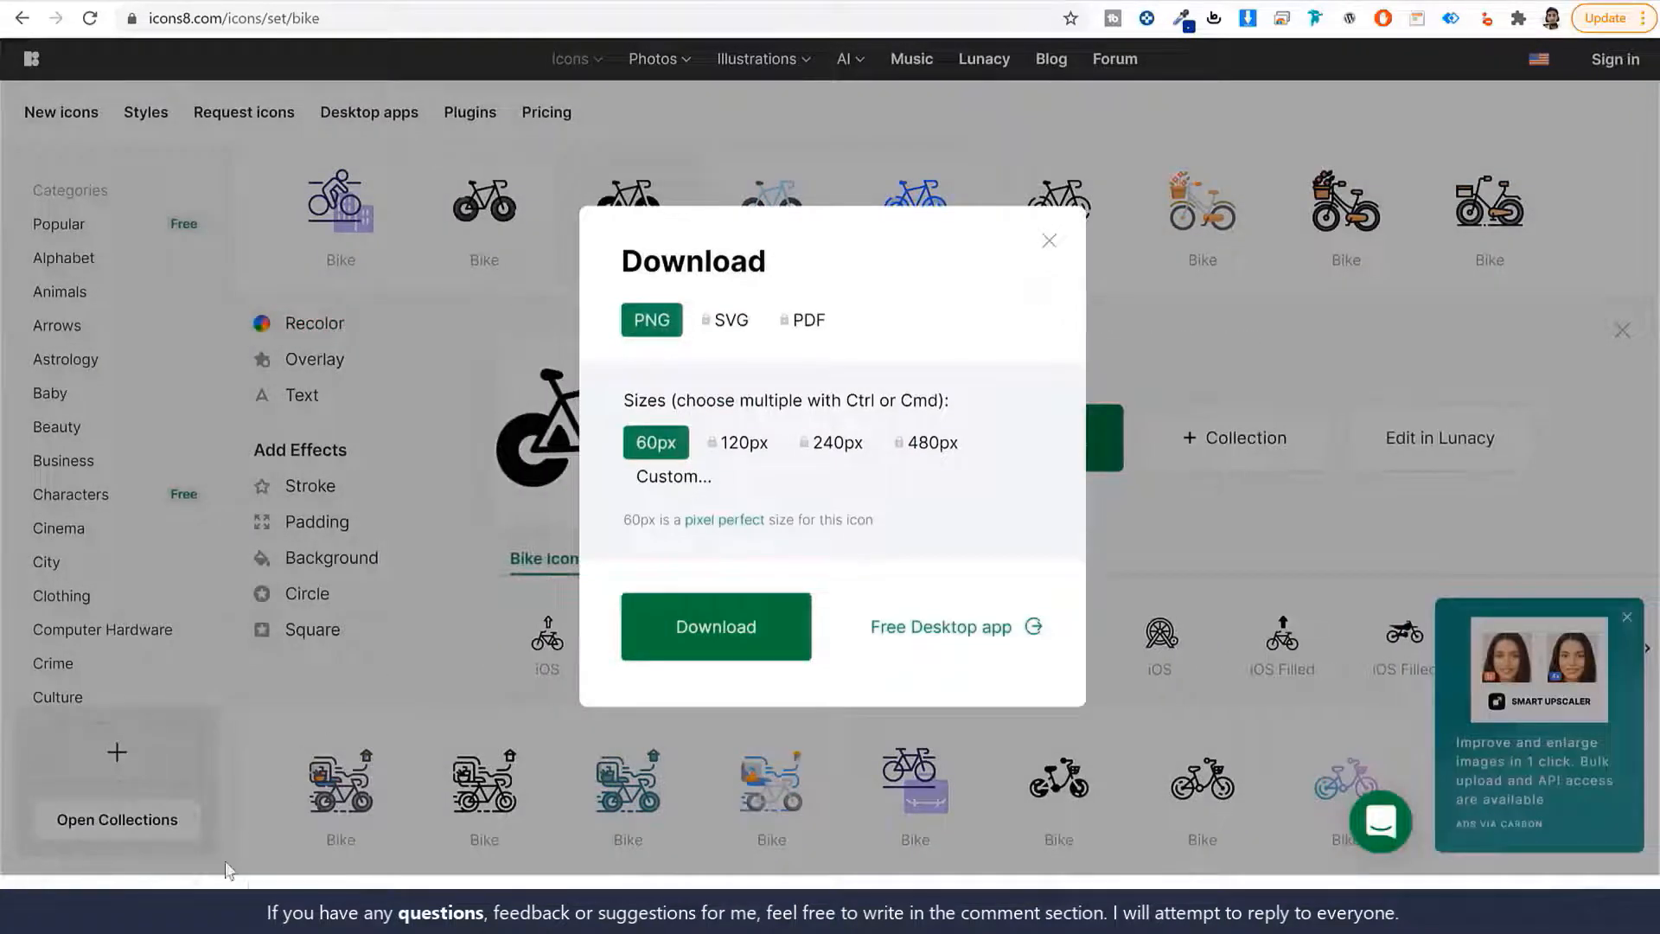
click(1044, 239)
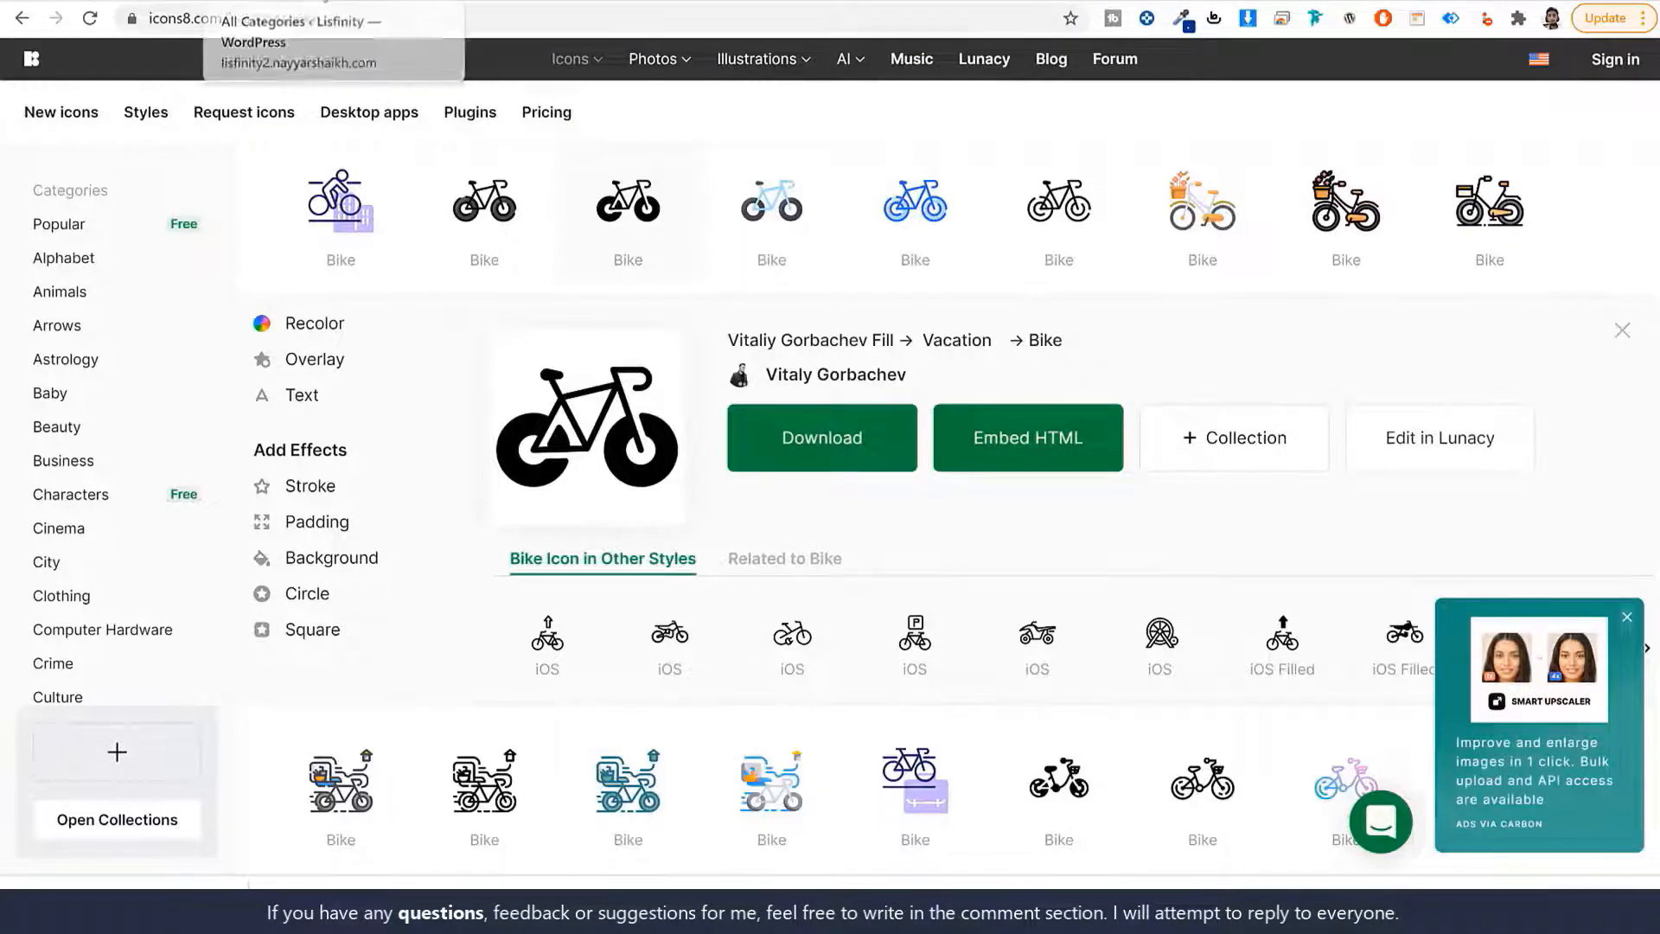
click(322, 1)
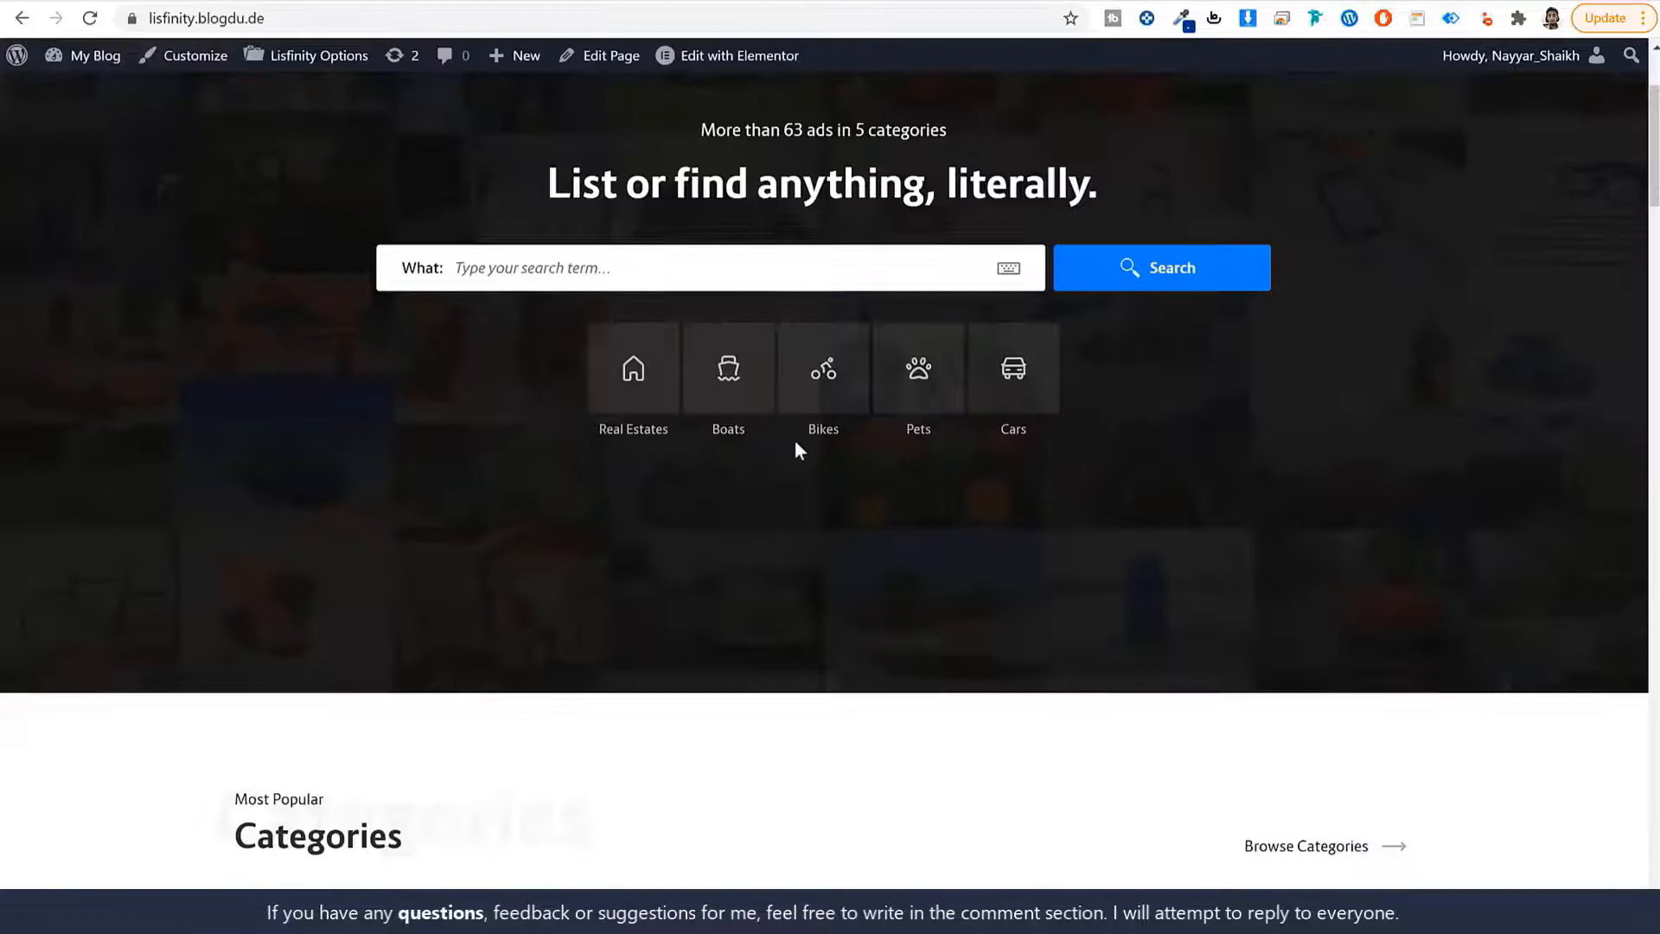
scroll(795, 440, down, 15)
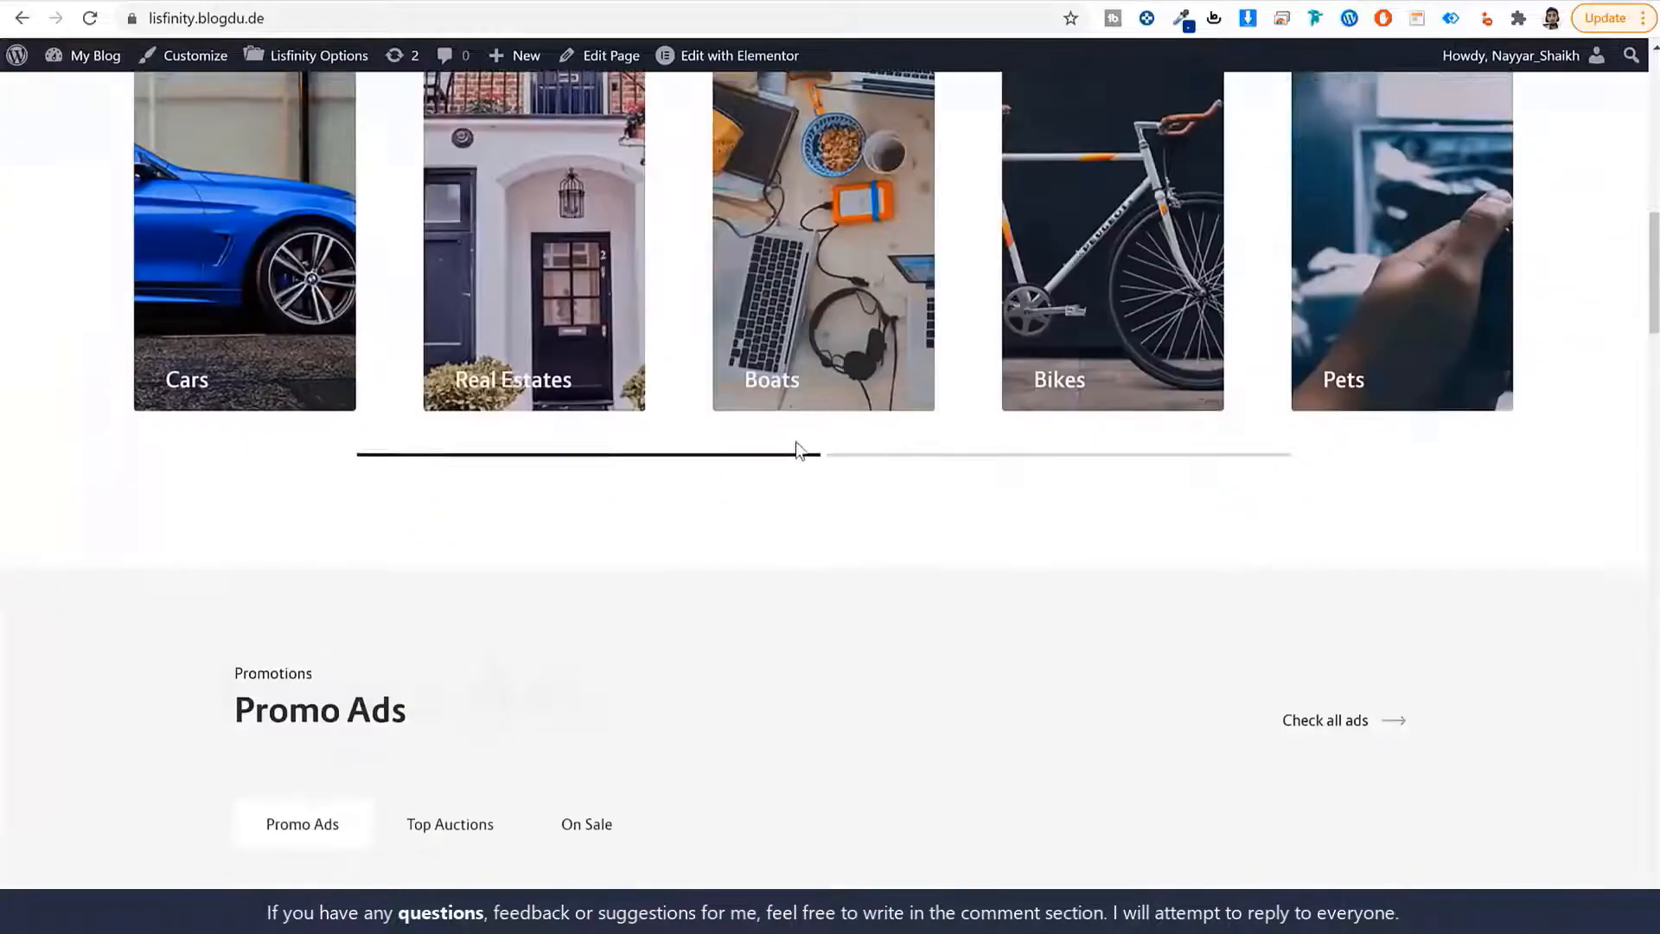
scroll(797, 452, down, 4)
scroll(389, 486, up, 2)
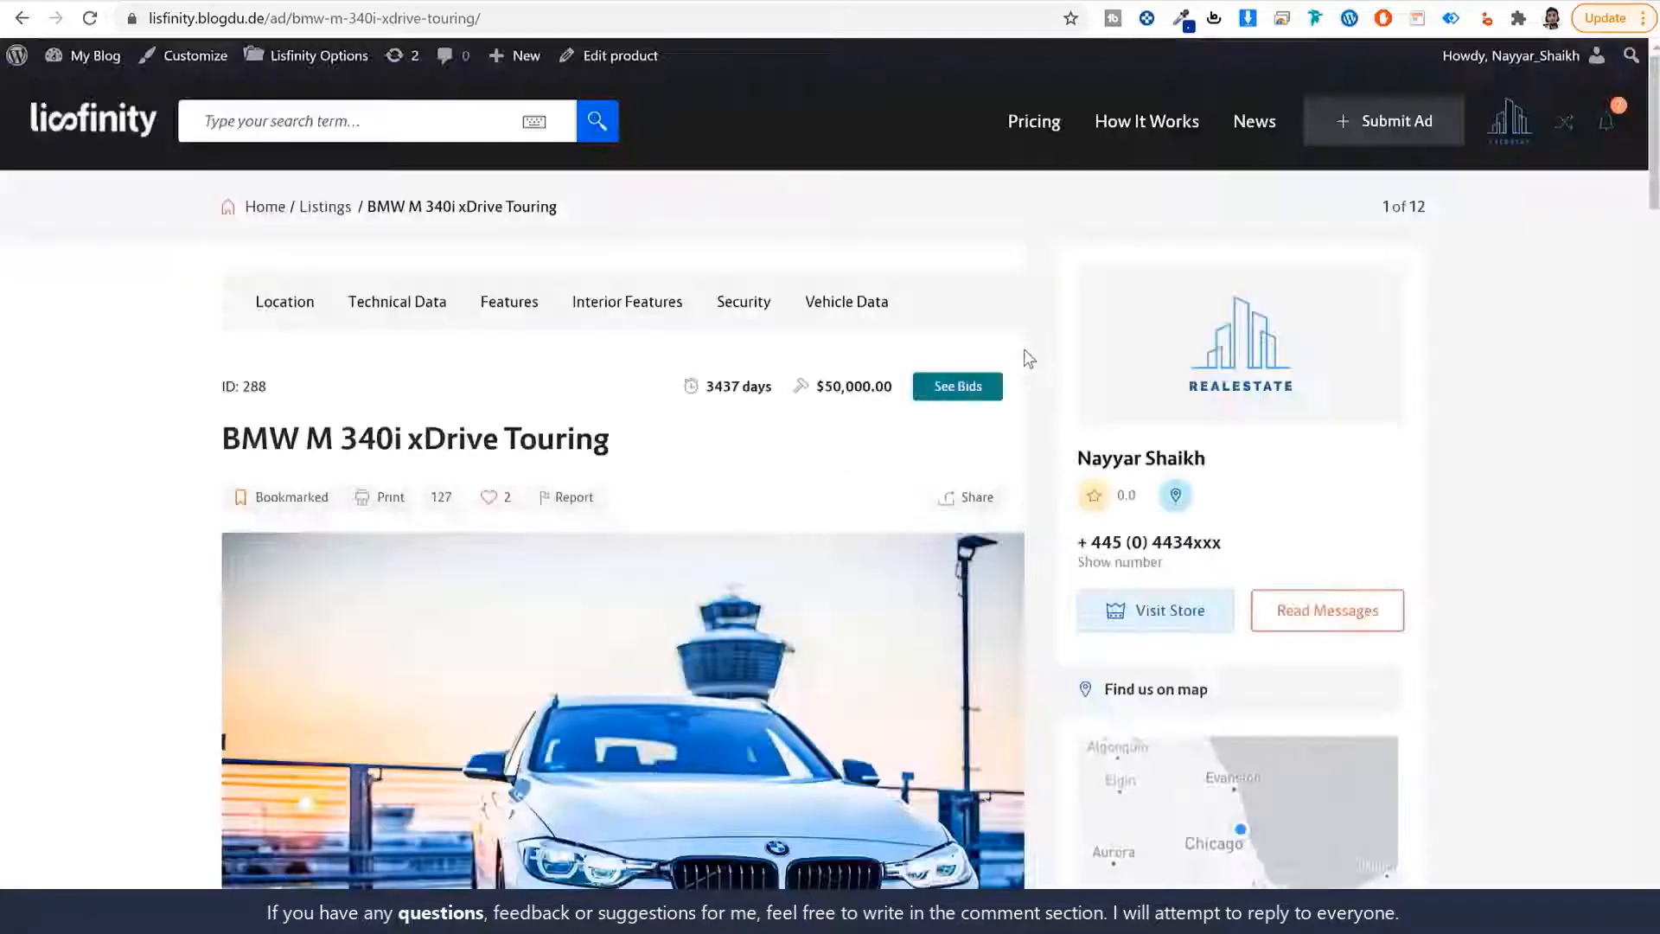
scroll(1033, 350, down, 9)
scroll(1038, 350, down, 3)
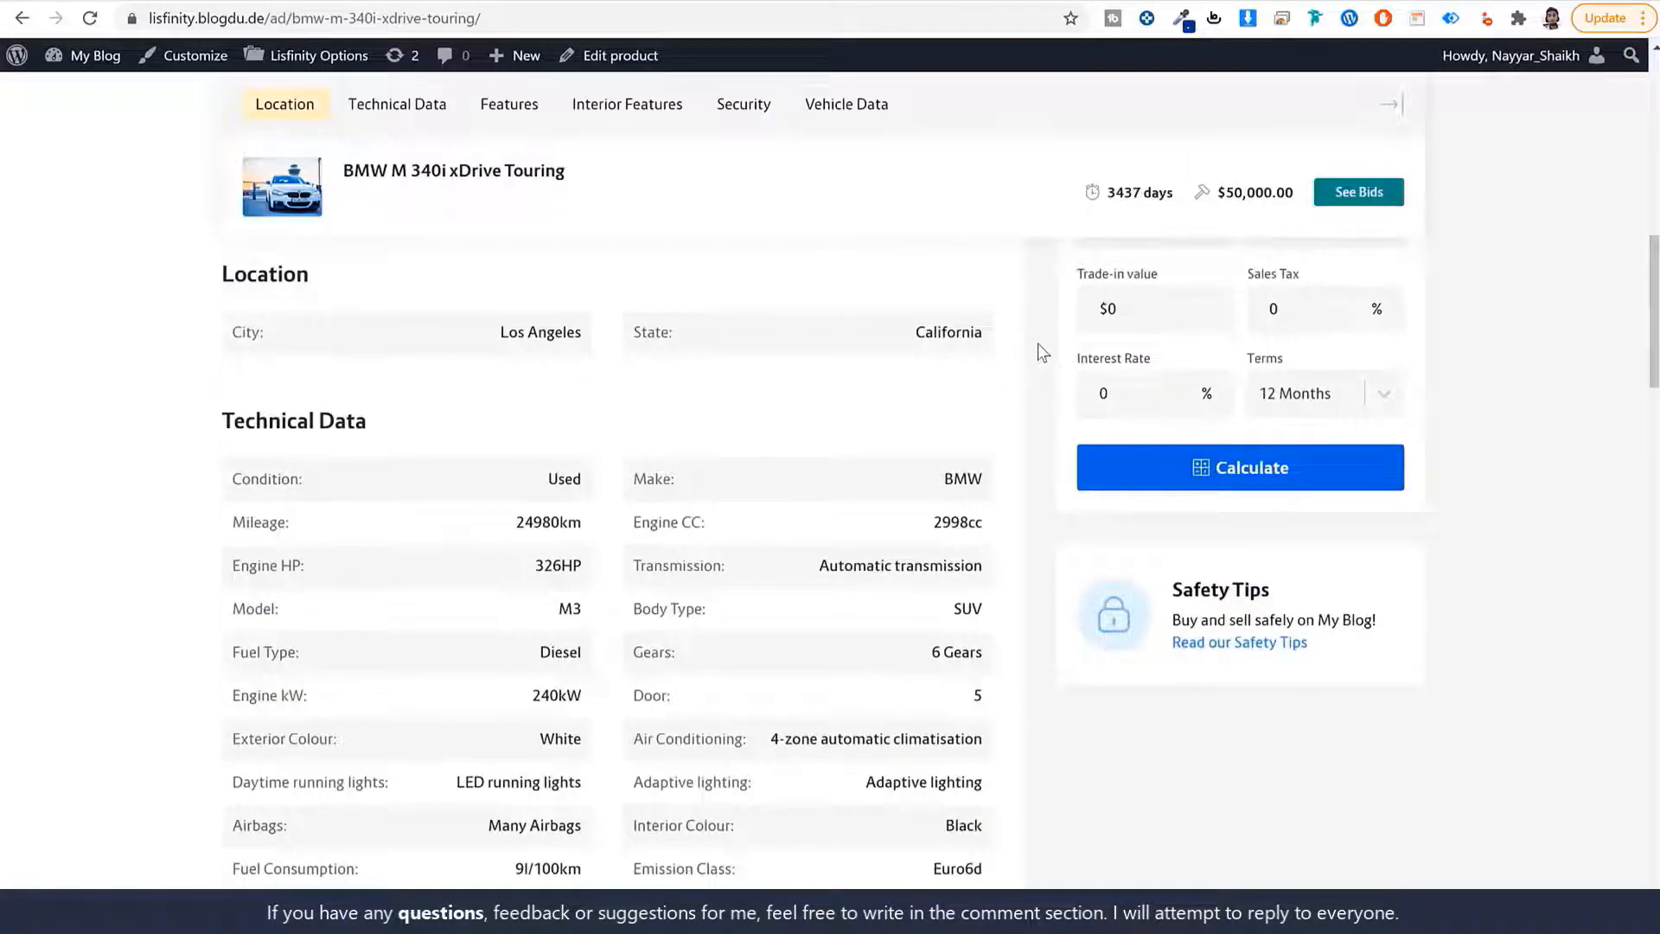
drag(303, 482, 226, 488)
key(ctrl+c)
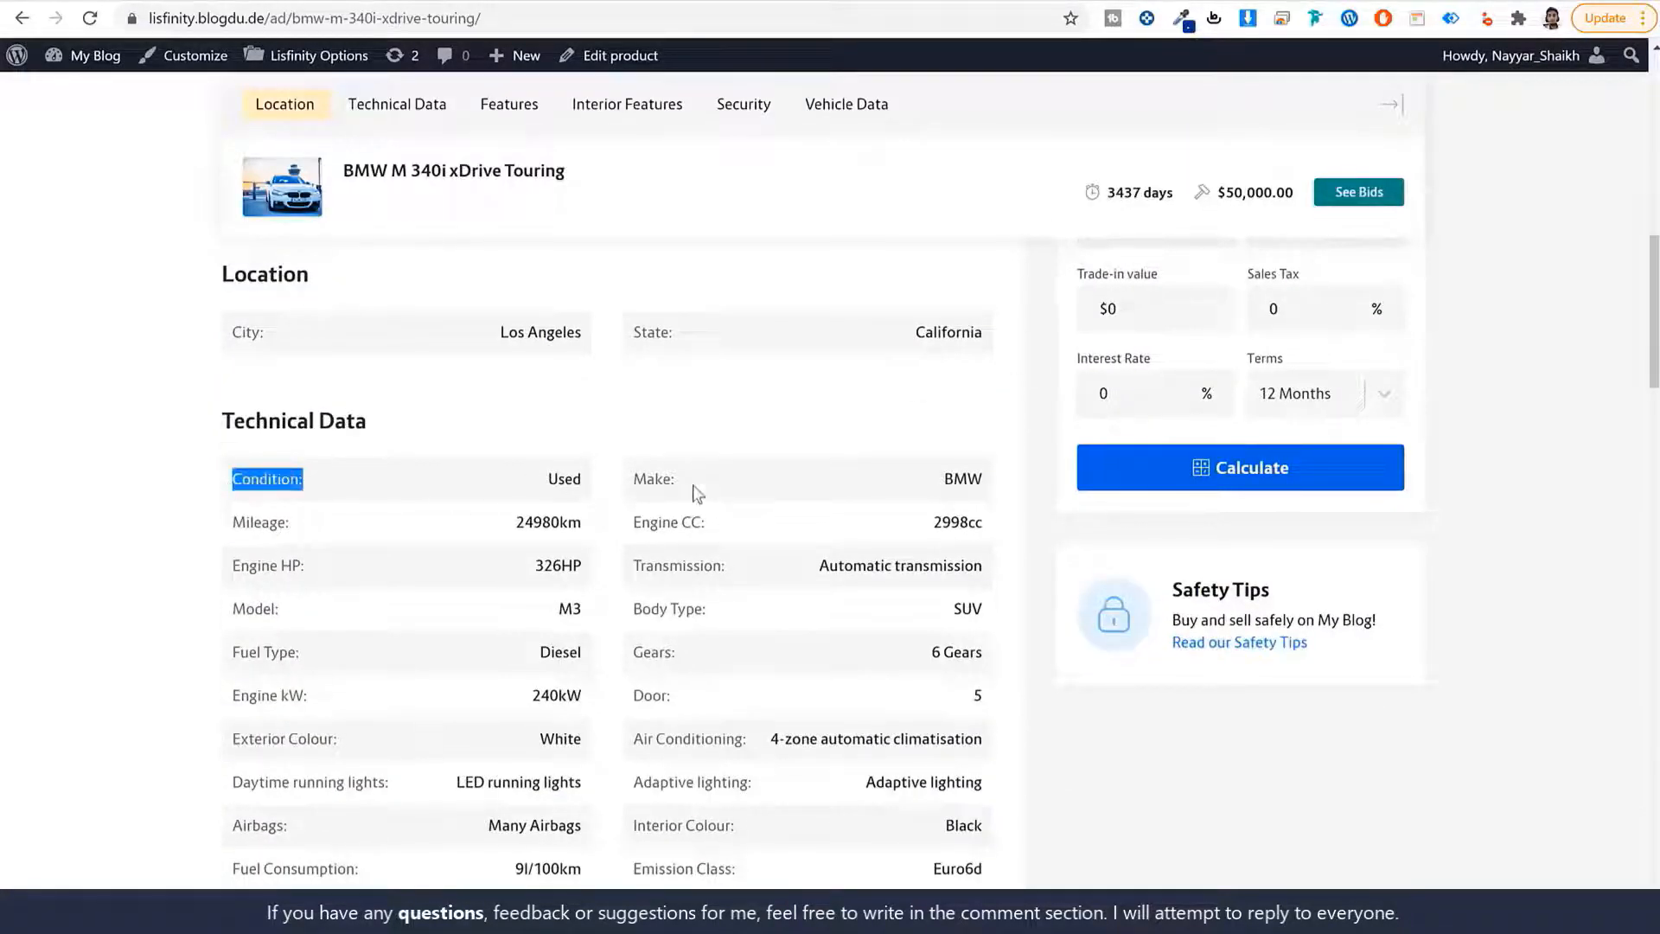
drag(697, 493, 624, 491)
drag(707, 611, 600, 615)
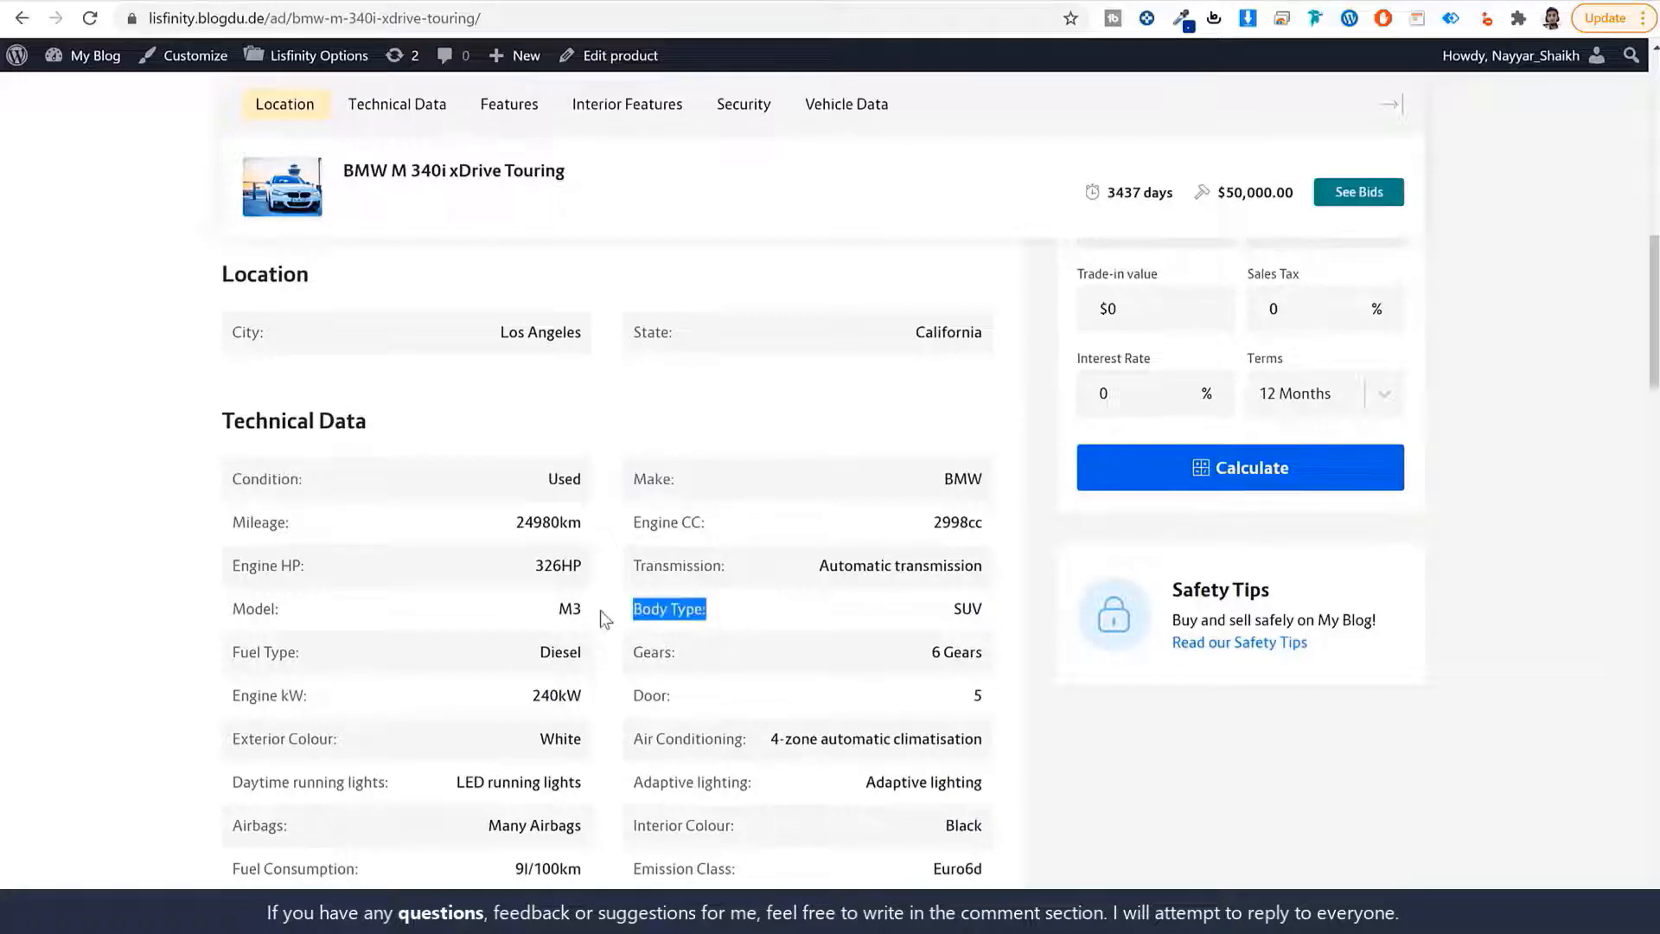
scroll(778, 627, down, 6)
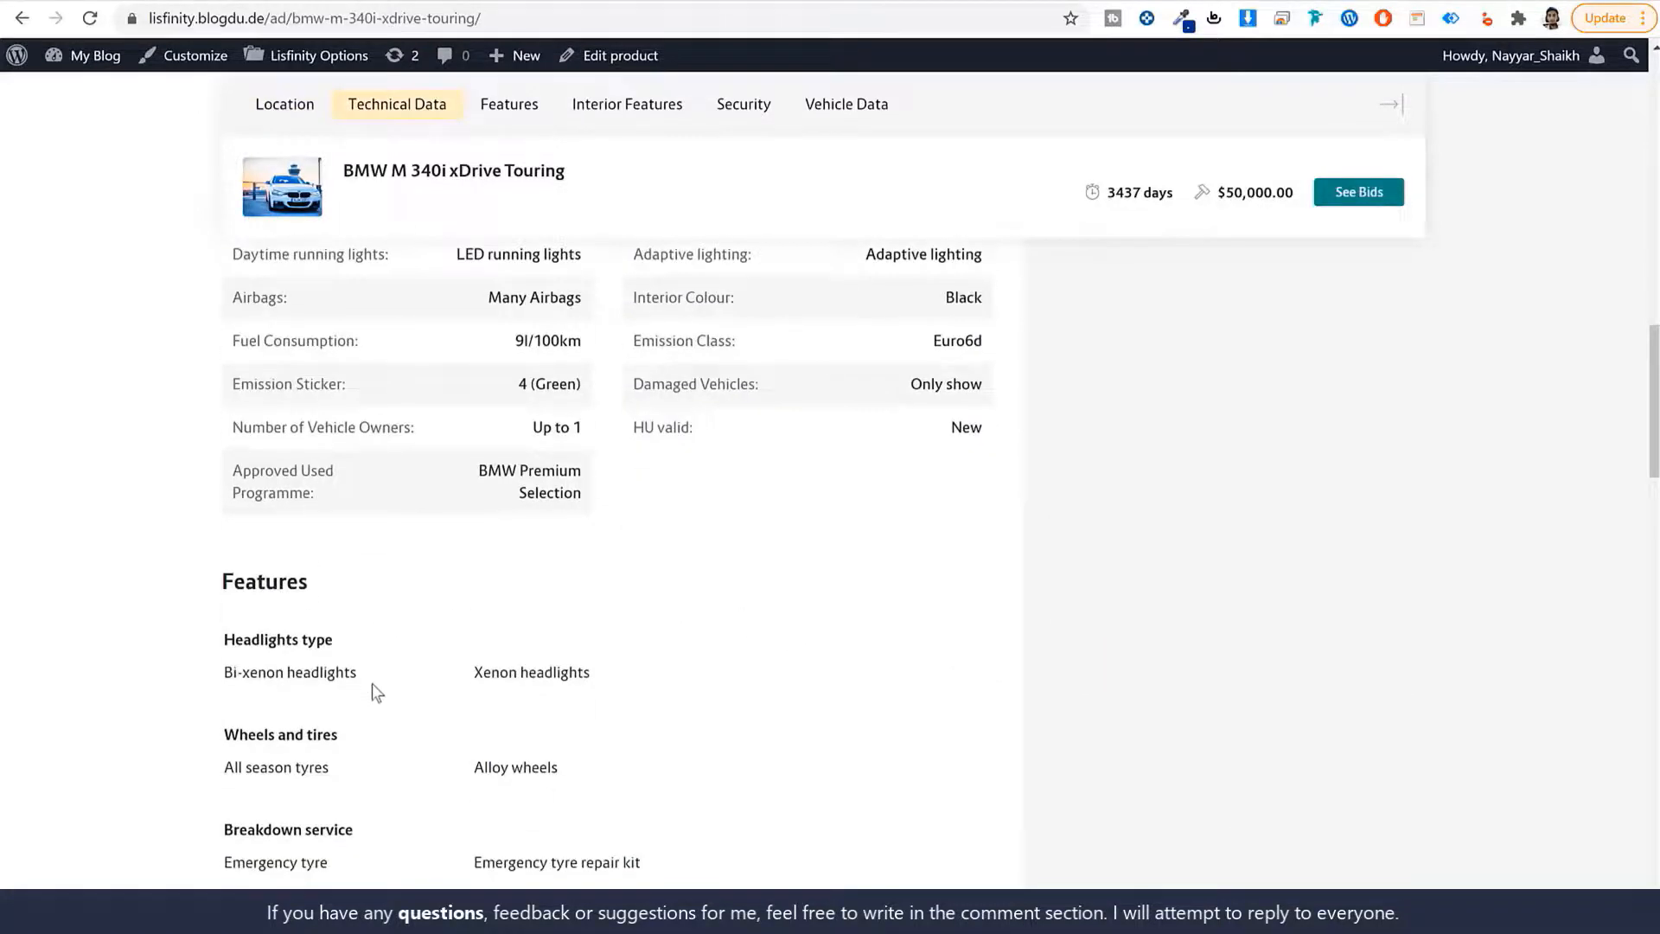
drag(336, 642, 192, 644)
click(346, 640)
scroll(532, 670, up, 7)
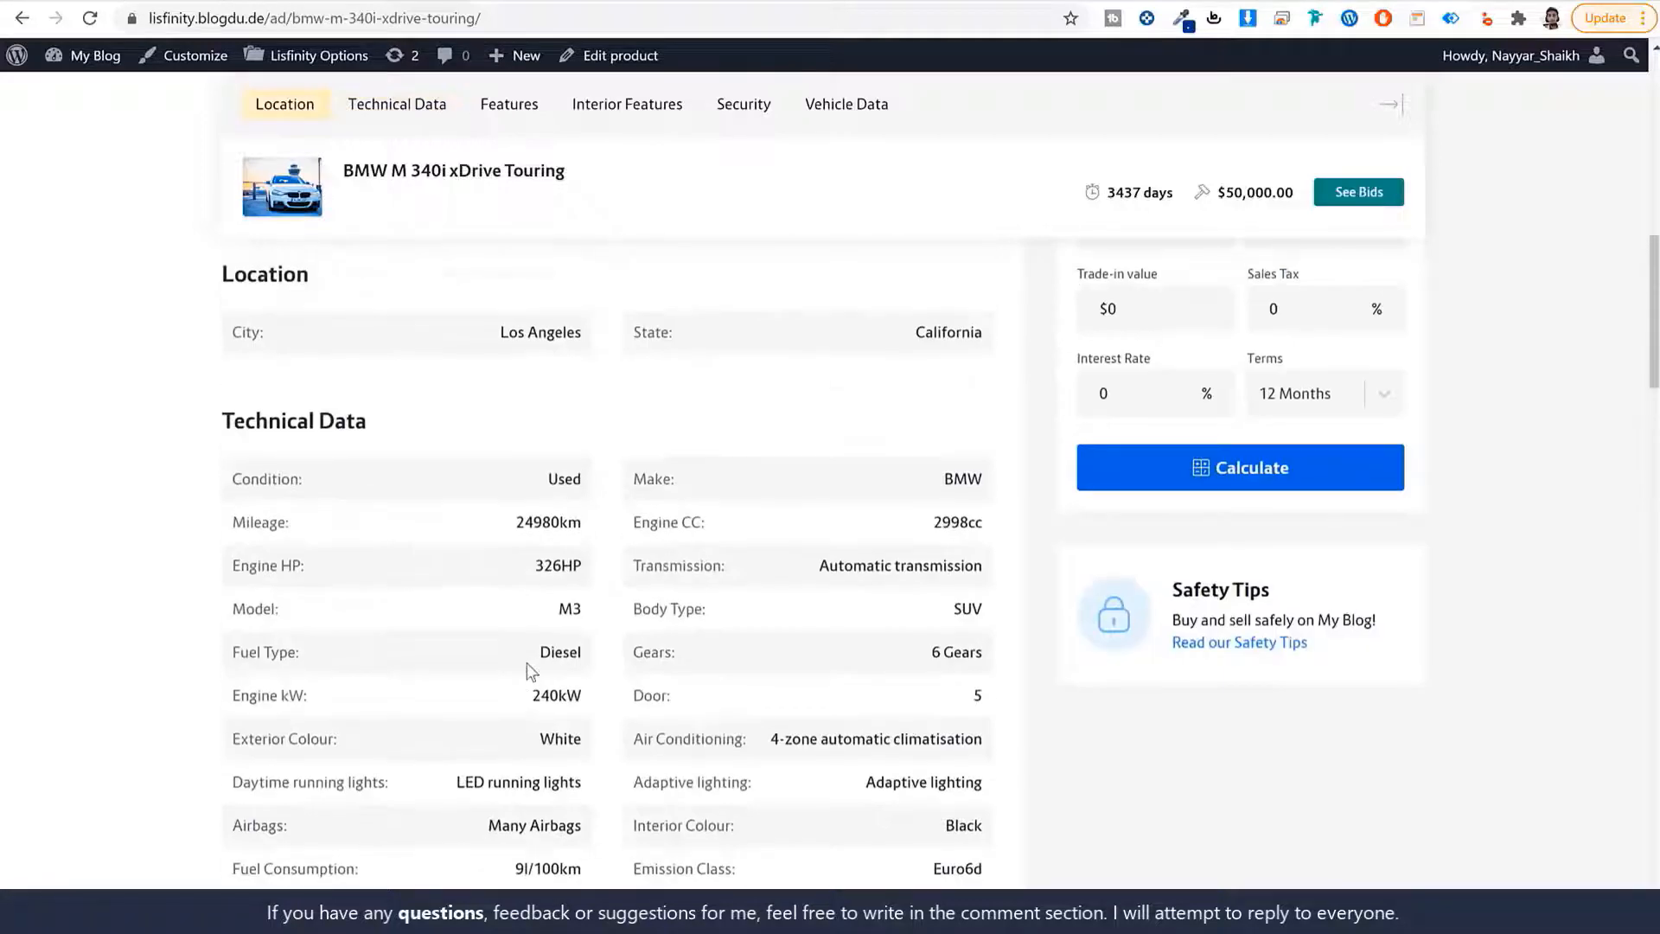
scroll(548, 612, down, 2)
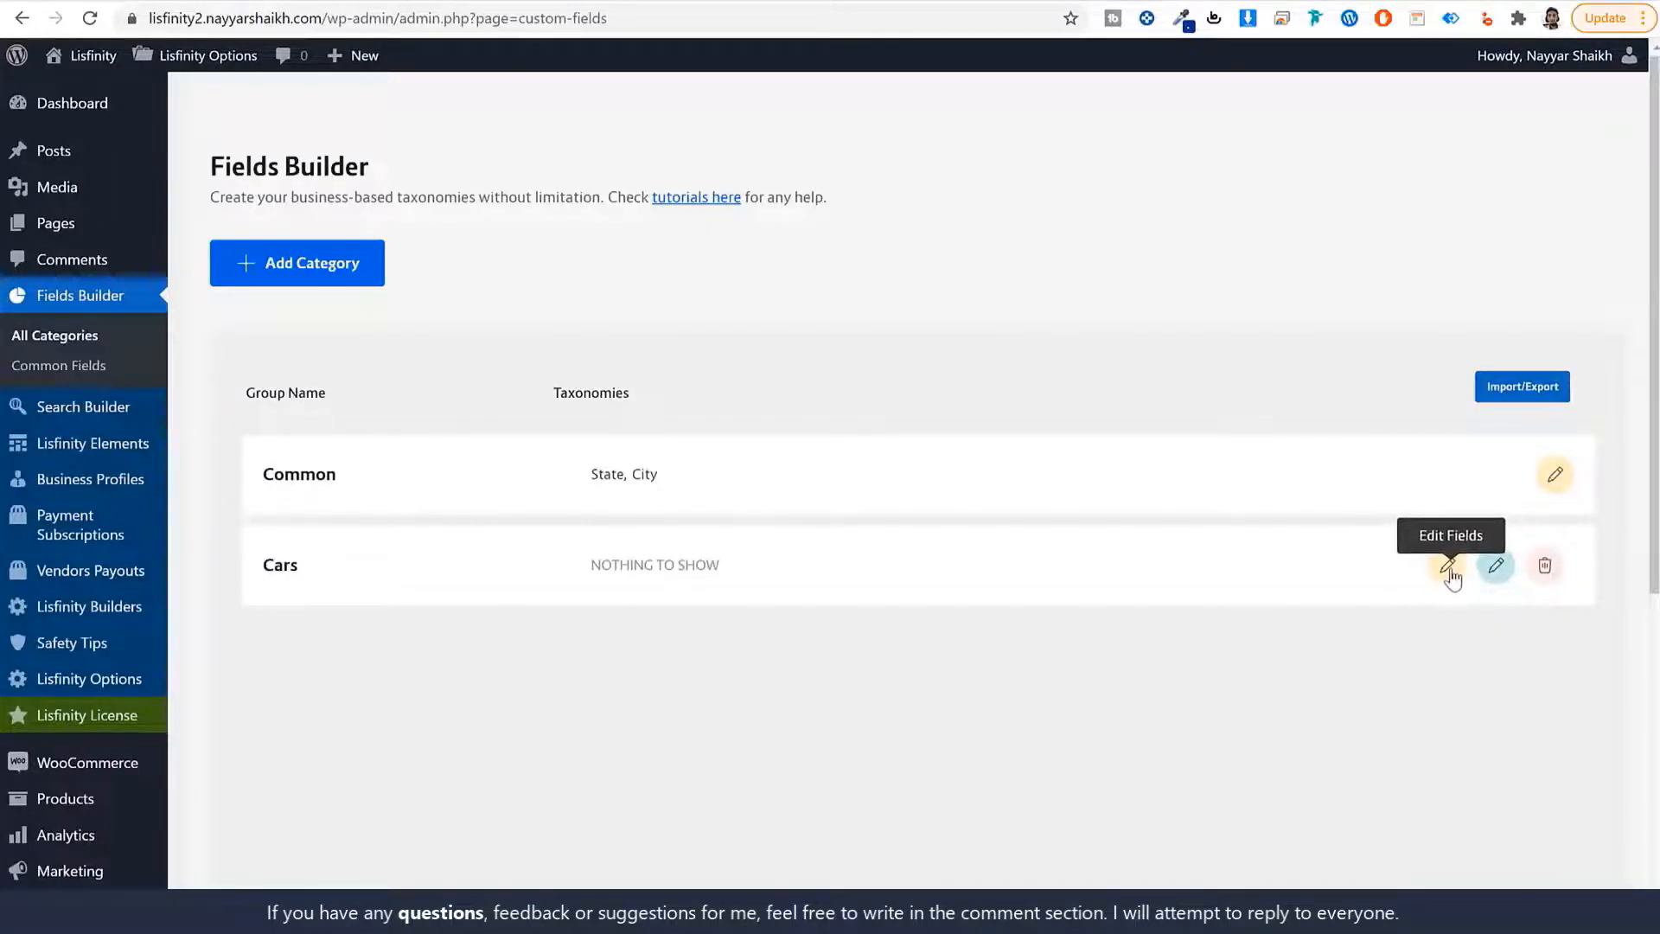
Open the Add Taxonomy form for the Cars fields group and select 'Condition' on the BMW ad.
click(1448, 567)
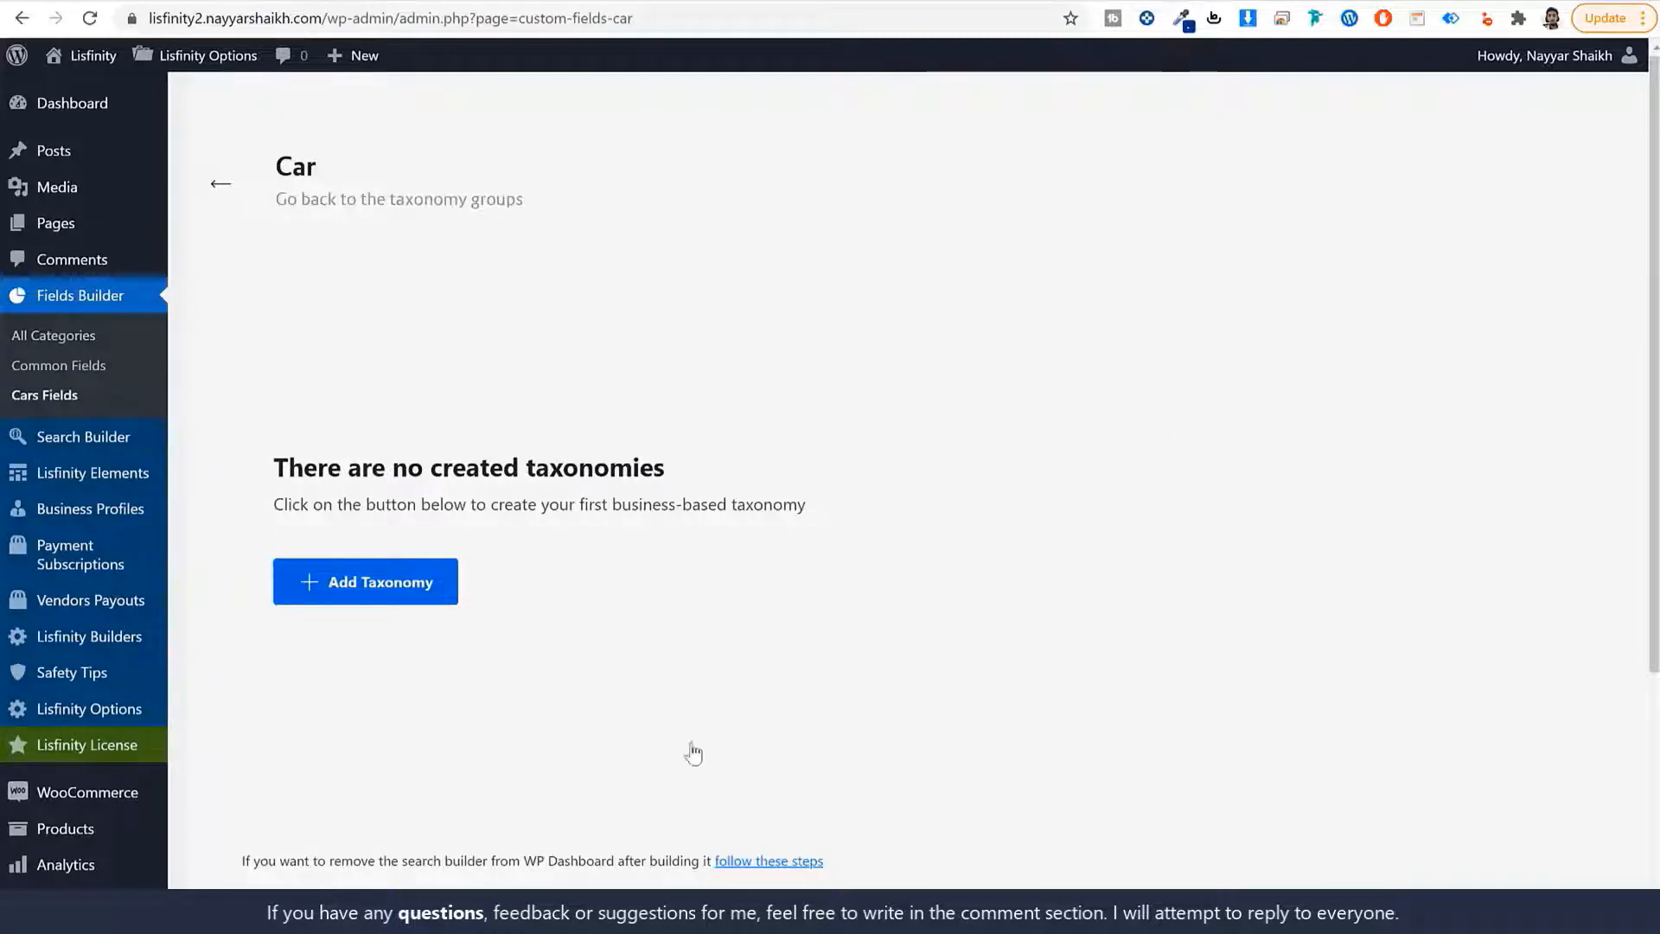
click(439, 605)
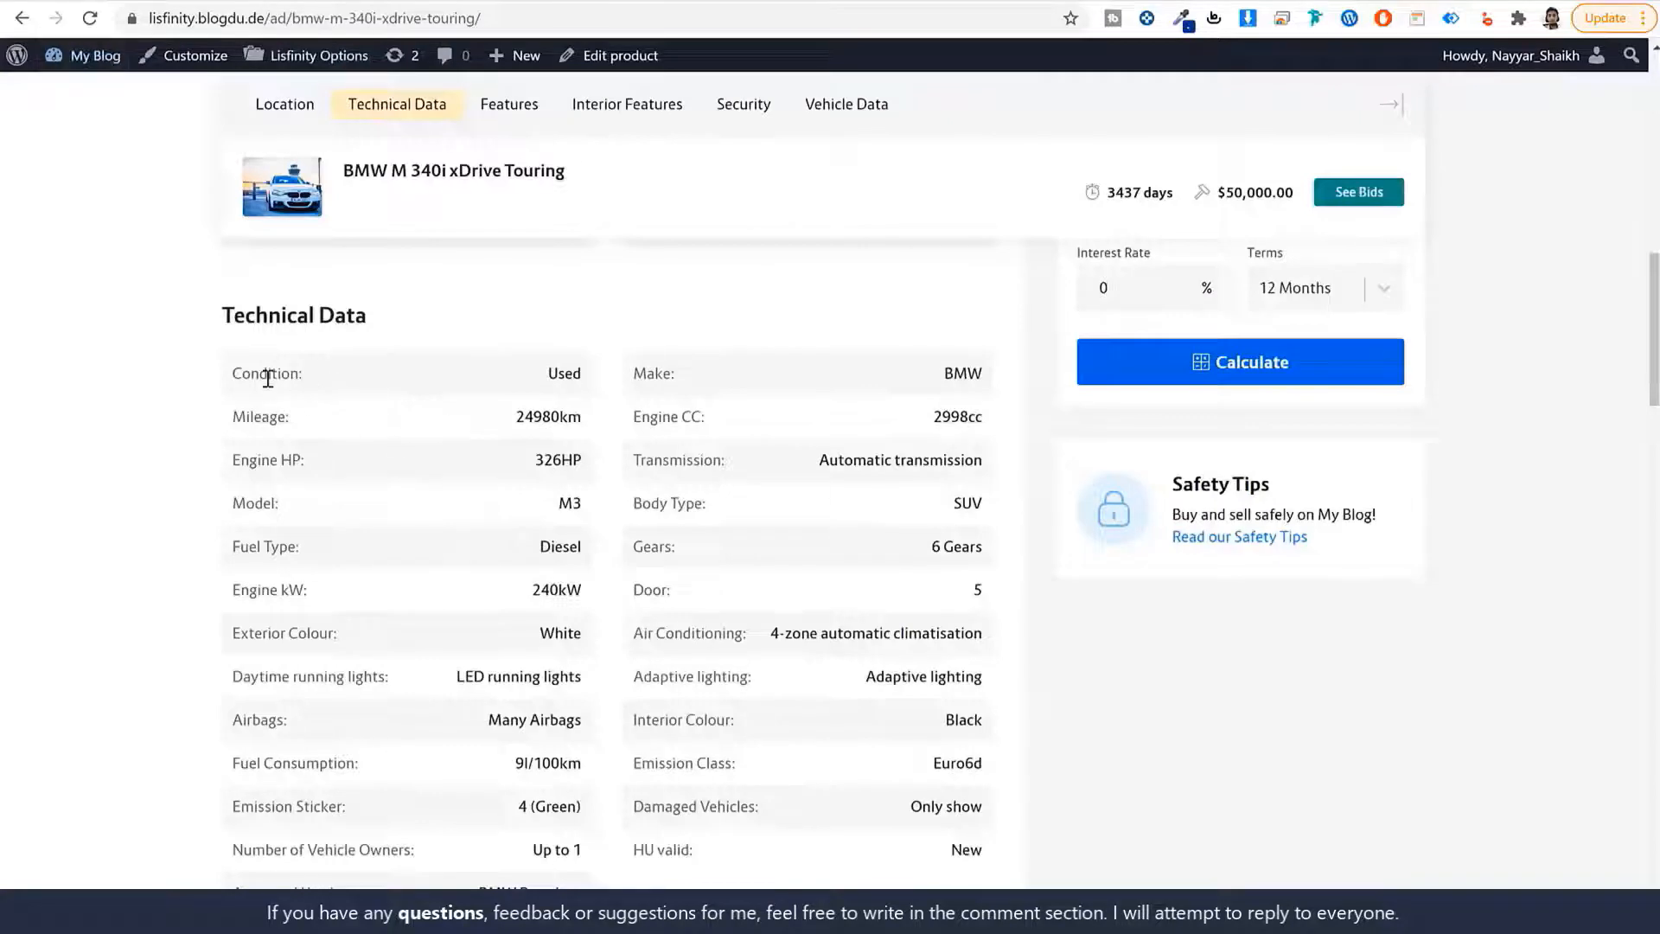
double_click(268, 378)
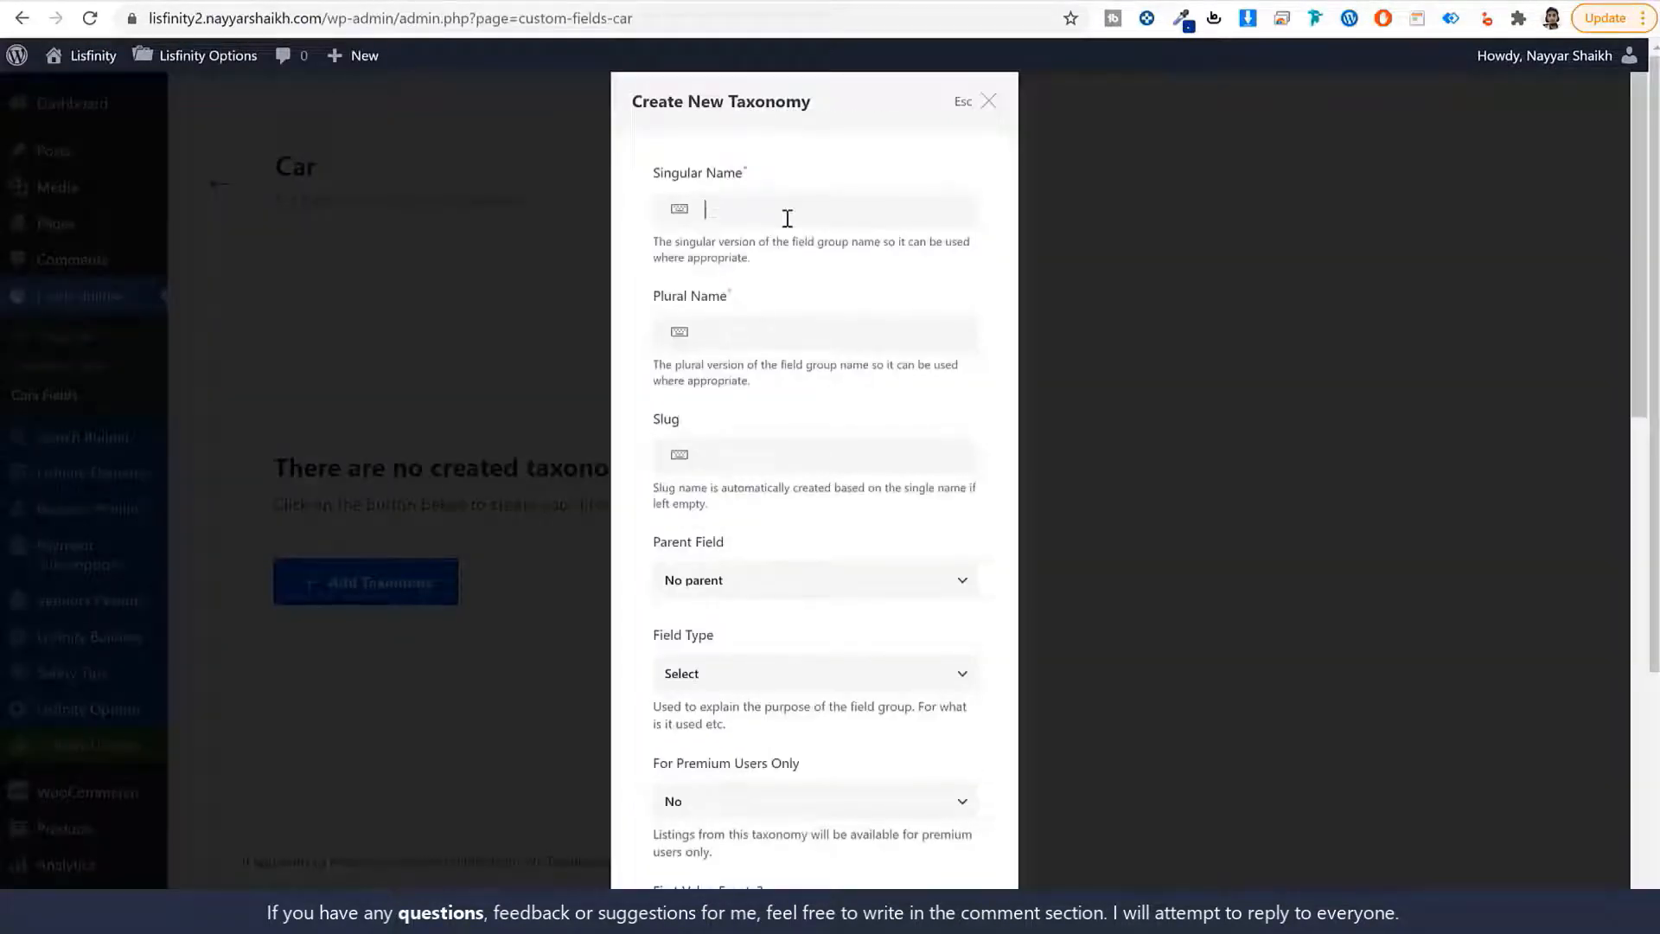
Fill Singular and Plural Name with 'Condition' and set the slug to 'condition'.
key(ctrl+v)
key(ctrl+v)
click(755, 449)
key(ctrl+v)
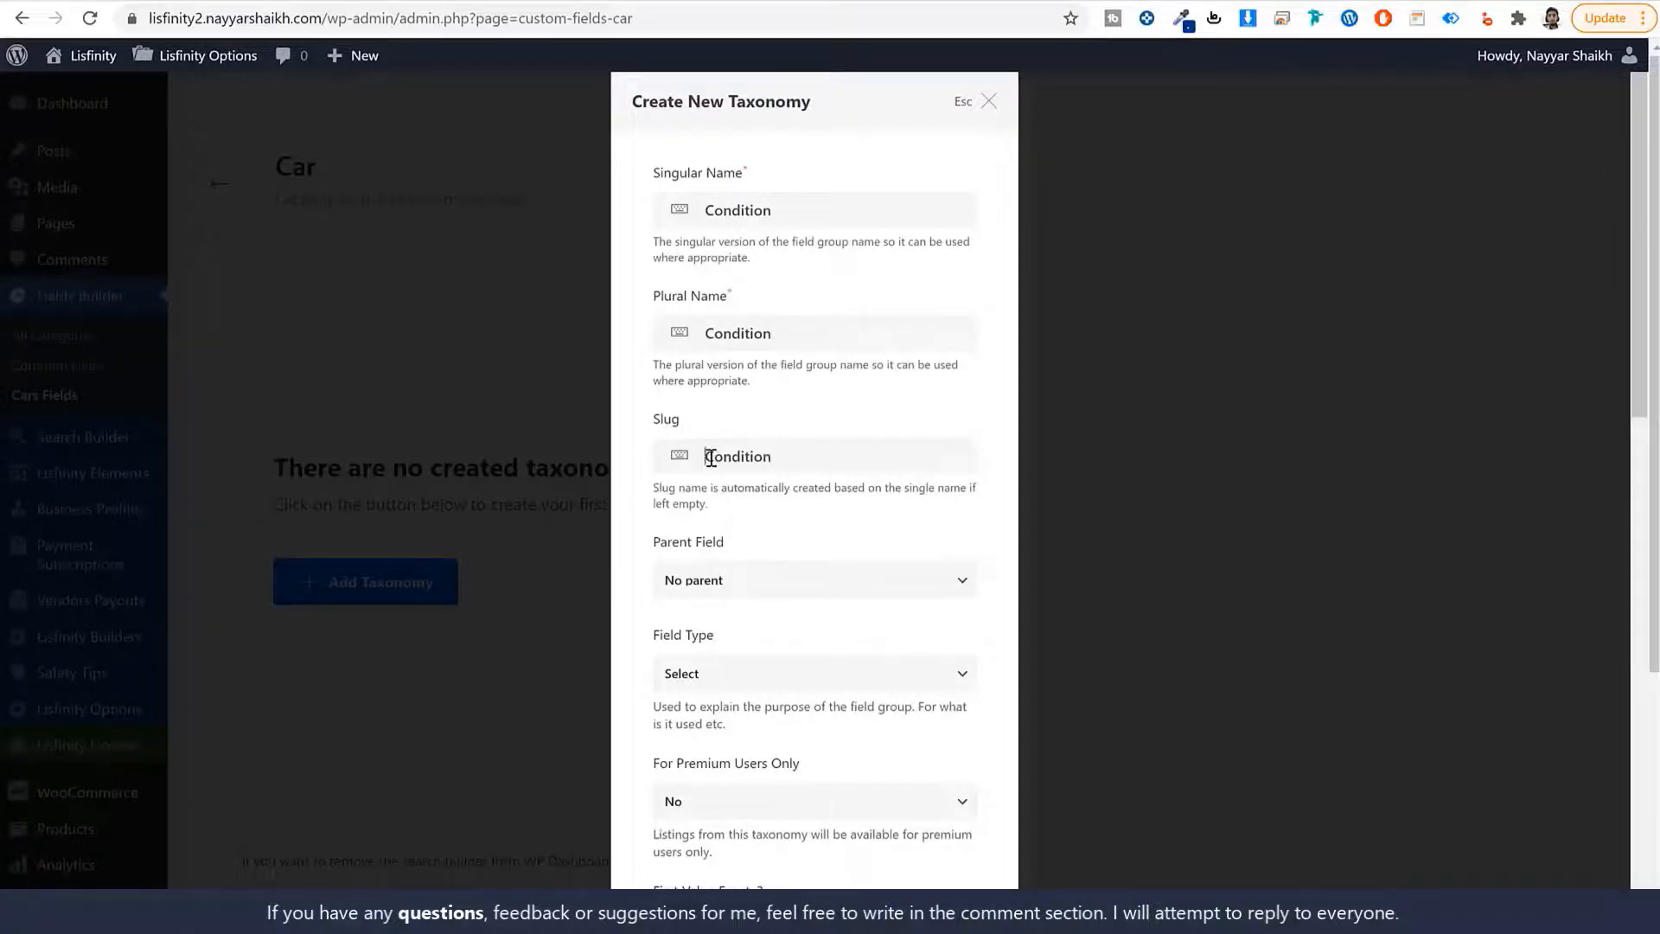
text(c)
Keep the Field Type as Select and add the Condition taxonomy.
scroll(844, 613, down, 1)
click(728, 572)
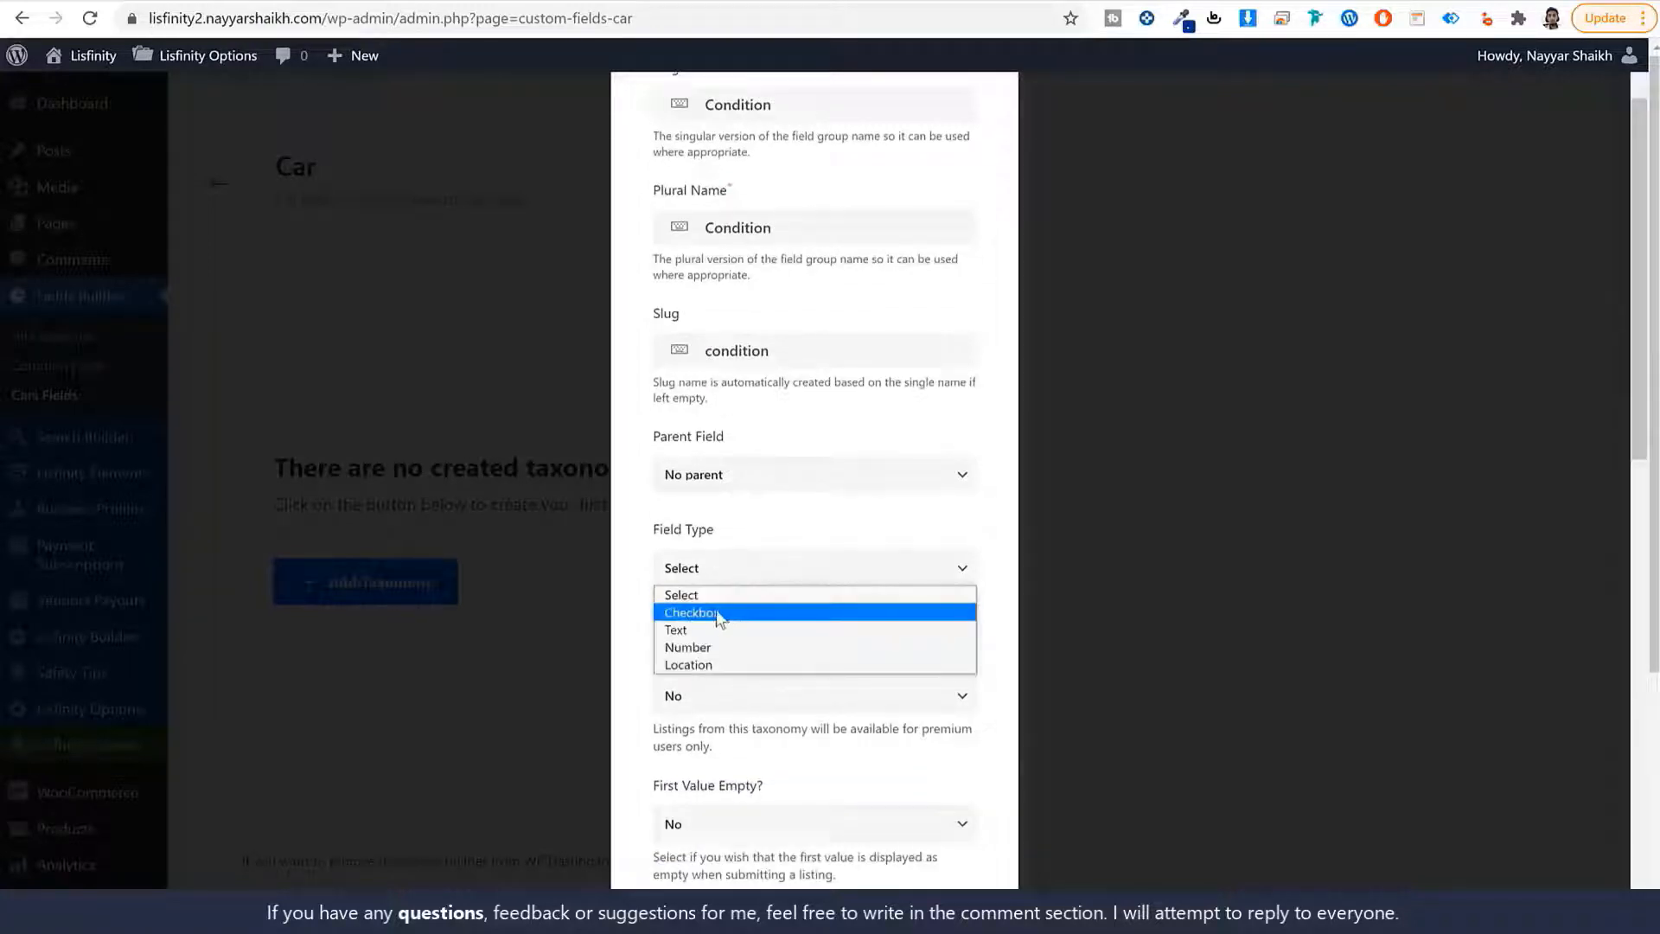
click(725, 594)
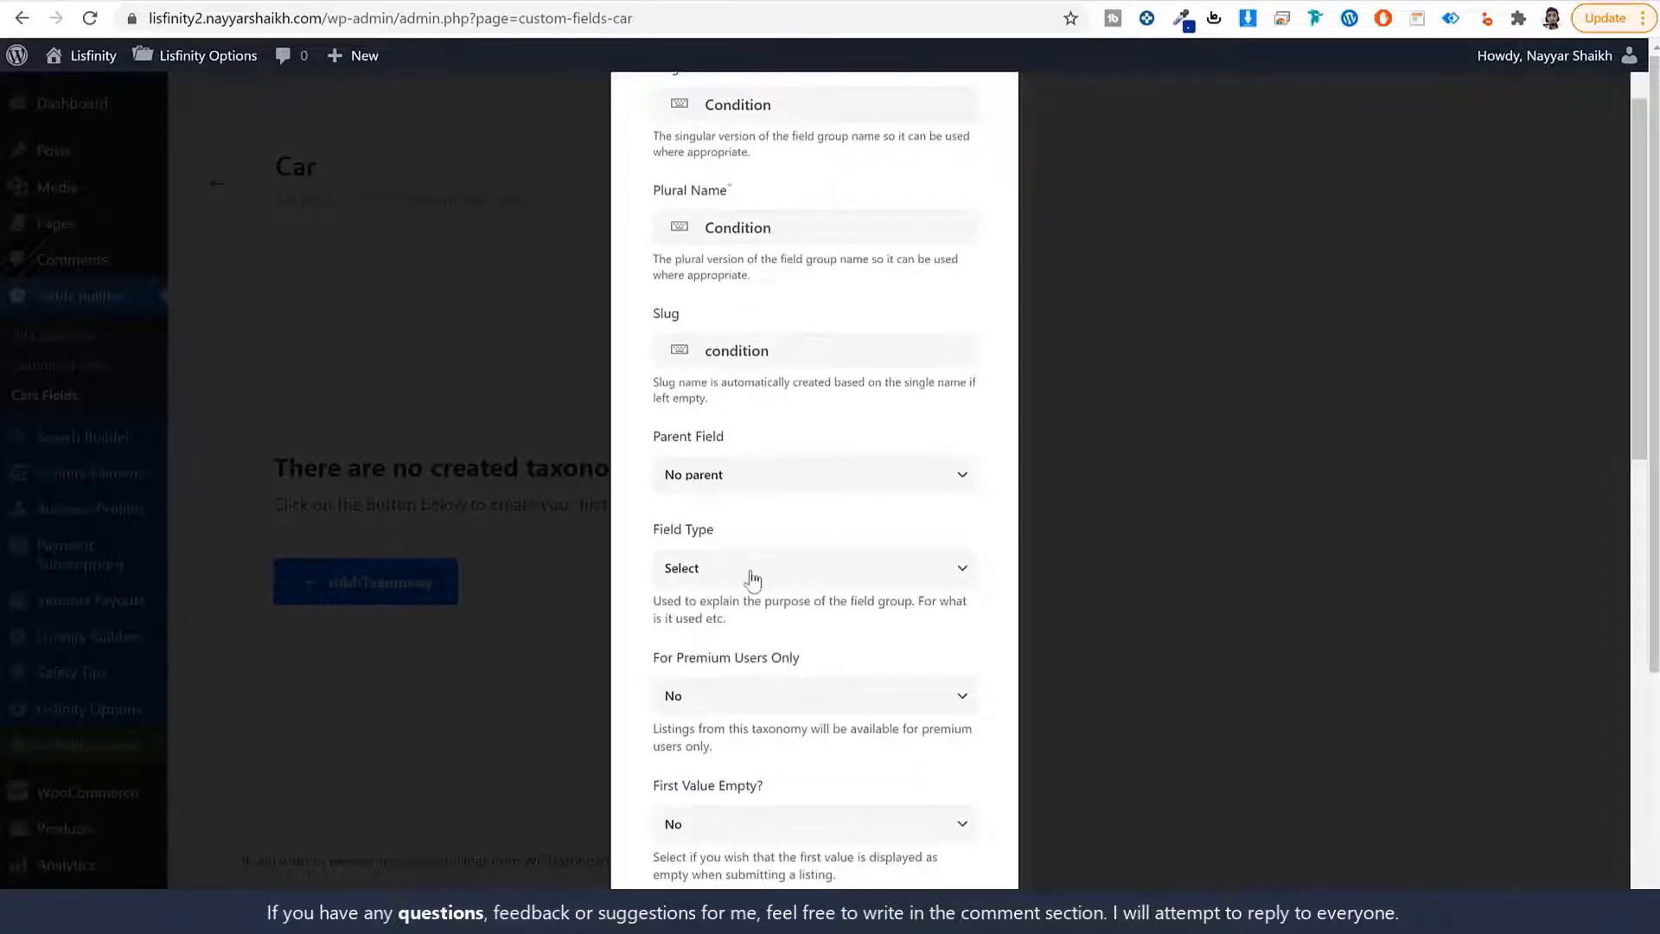
click(752, 578)
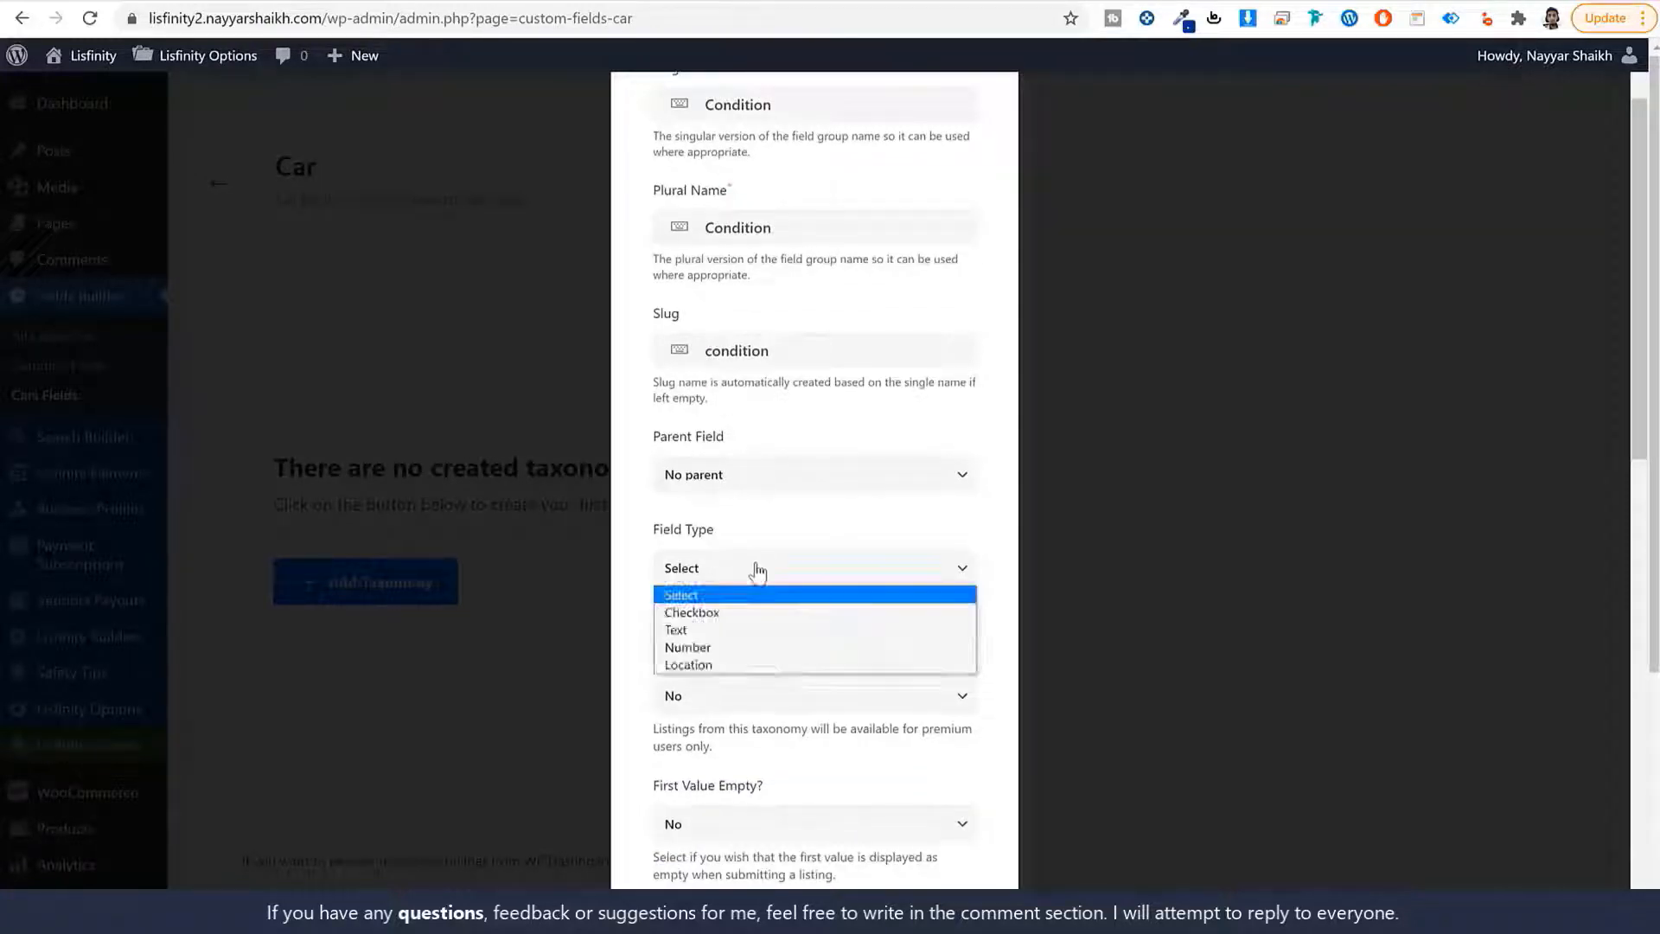
click(985, 595)
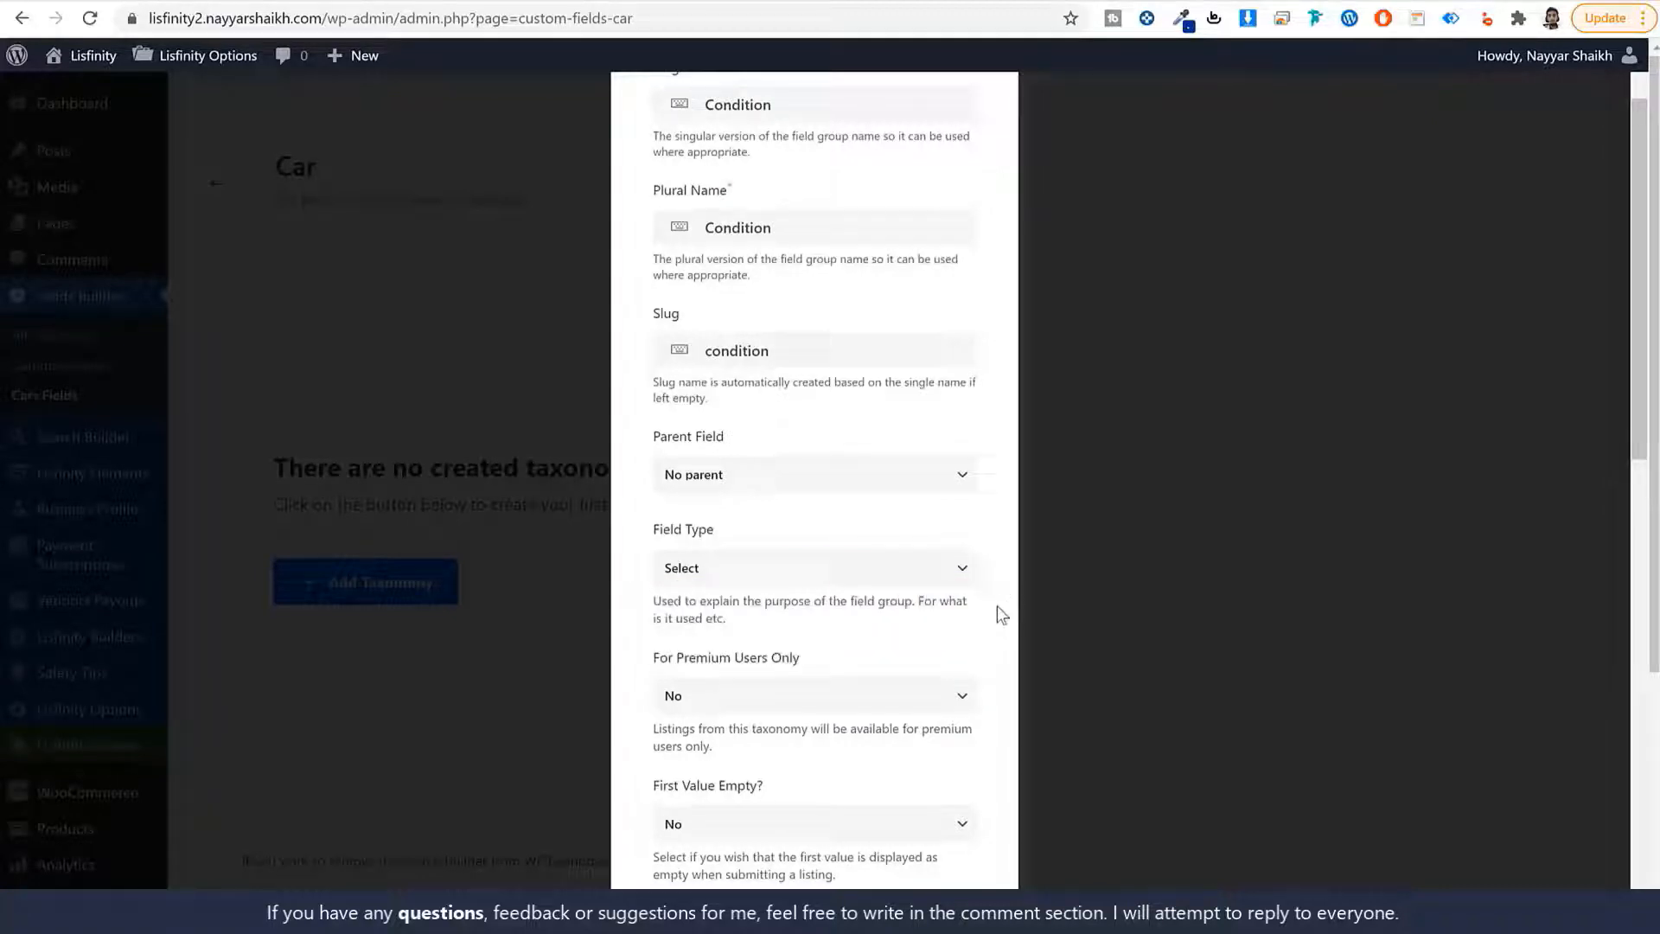
scroll(1000, 610, down, 5)
scroll(856, 683, down, 5)
scroll(856, 690, down, 3)
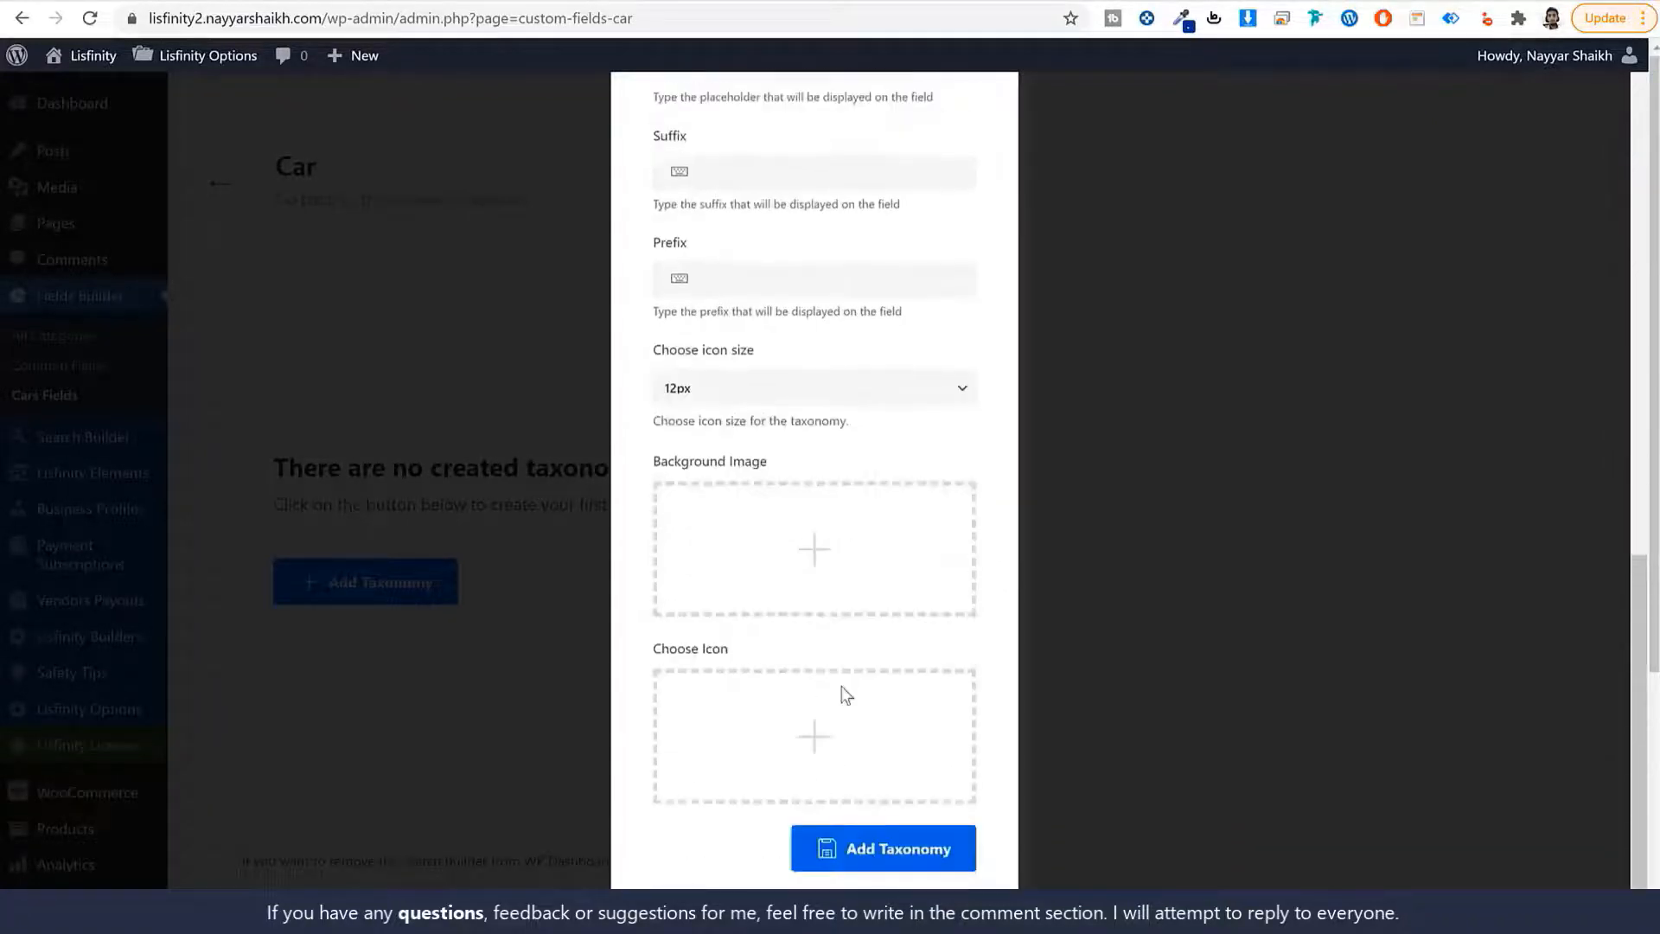
click(900, 859)
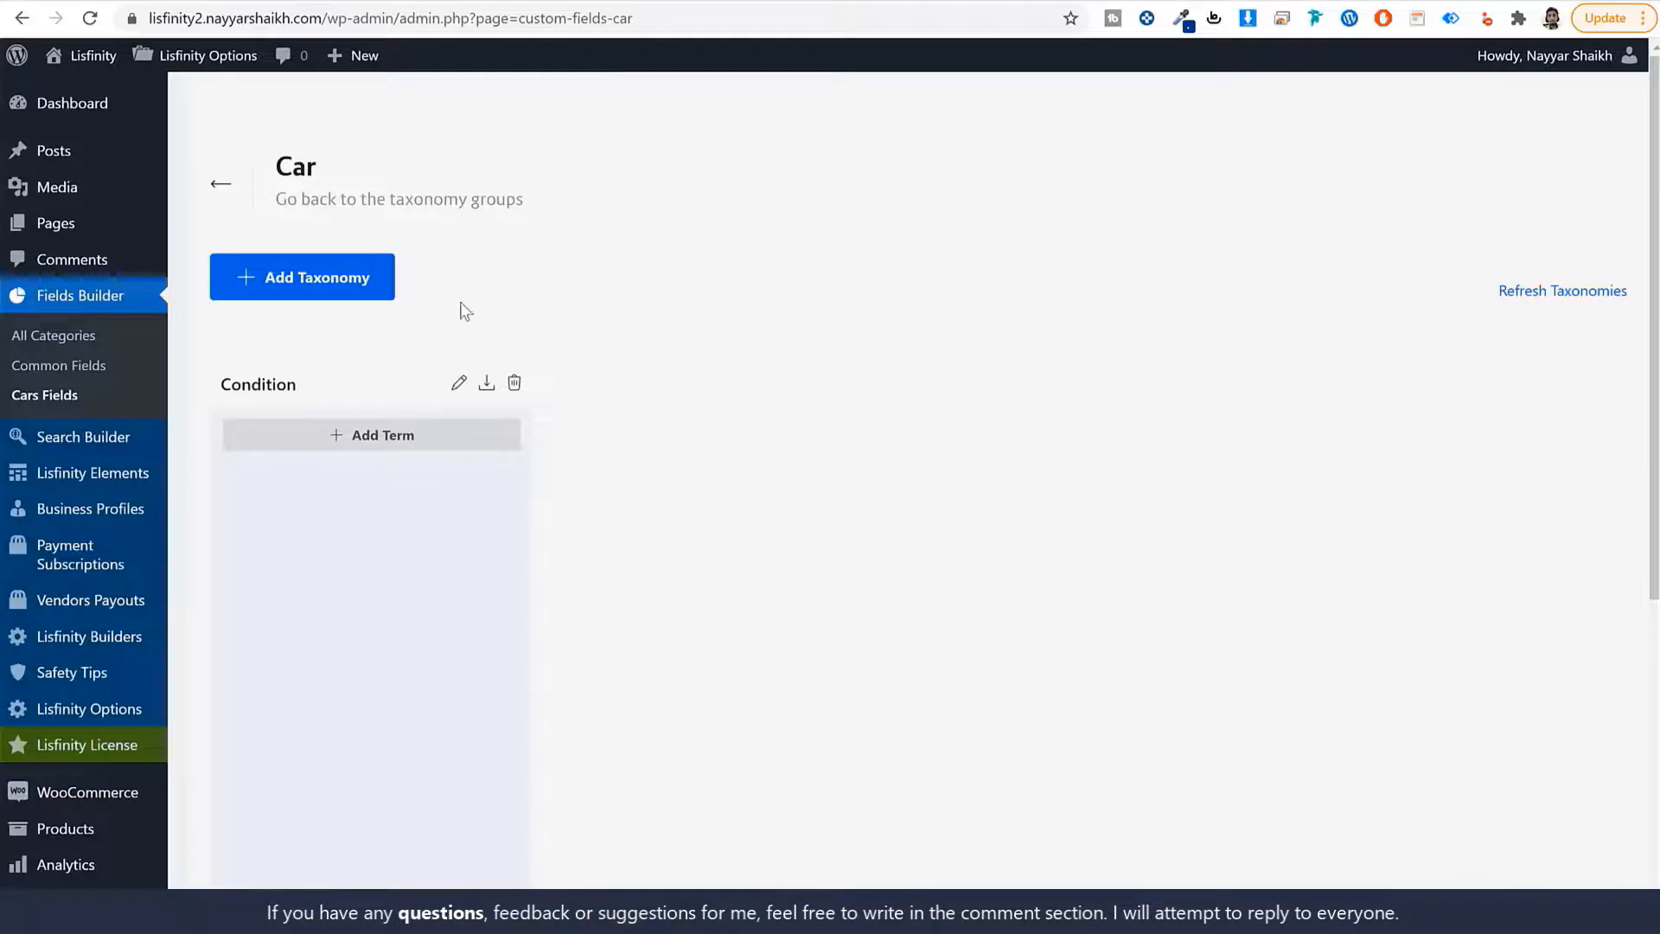
Add the term New to the Condition taxonomy.
click(378, 437)
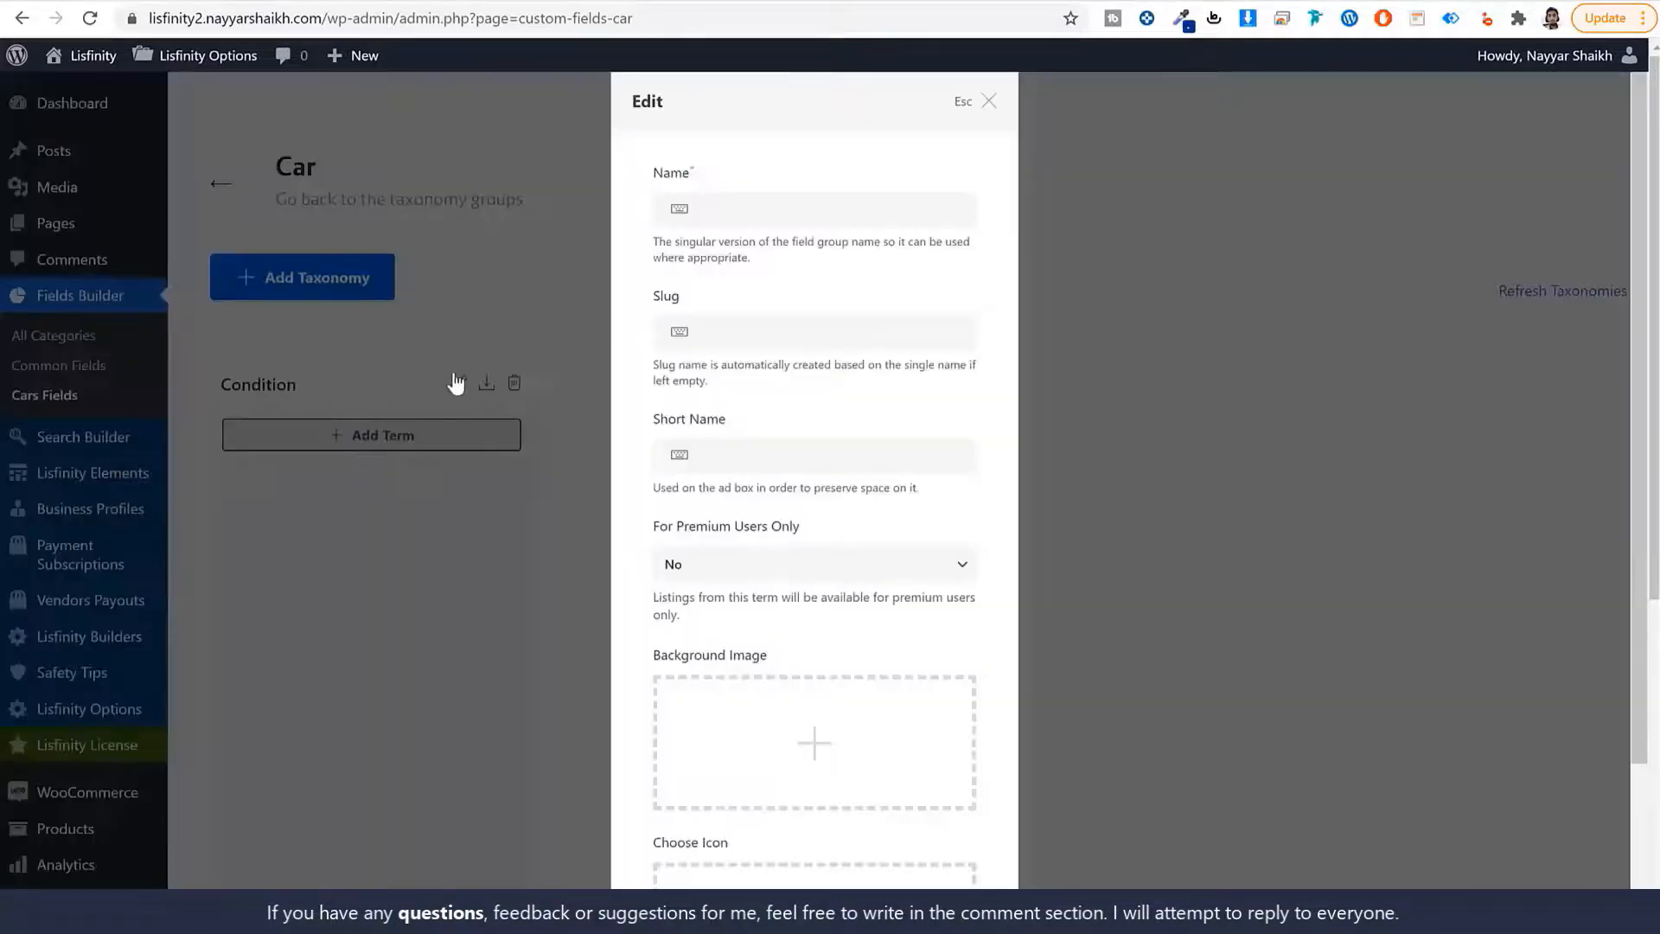
click(777, 206)
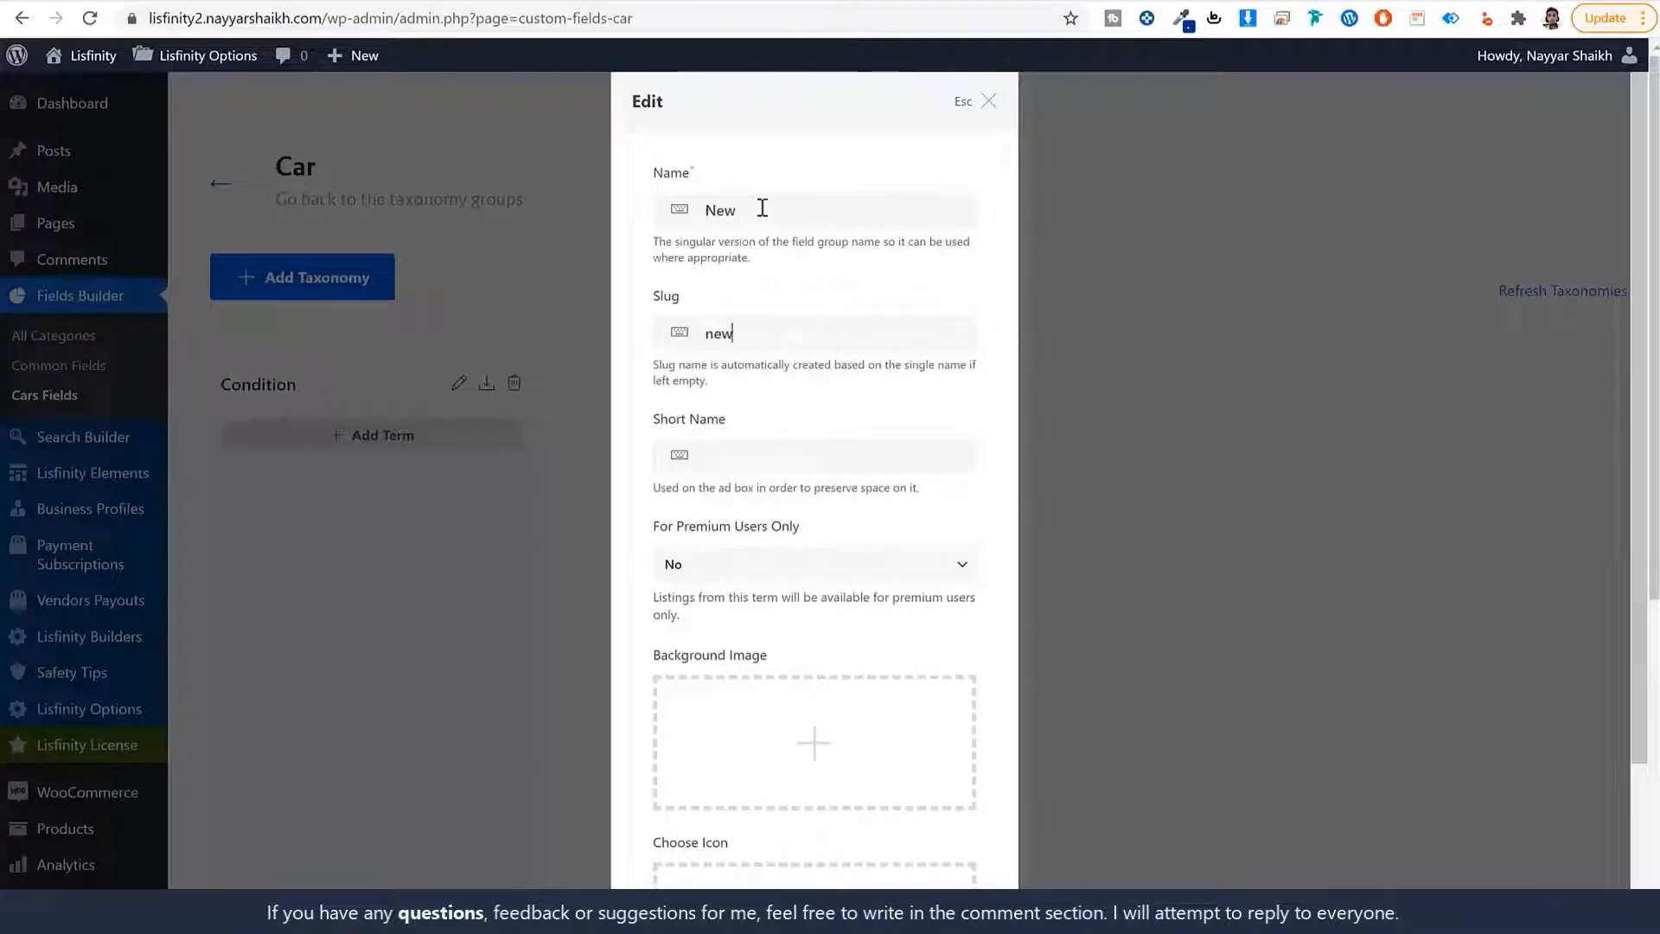
double_click(760, 208)
scroll(875, 513, down, 3)
click(919, 848)
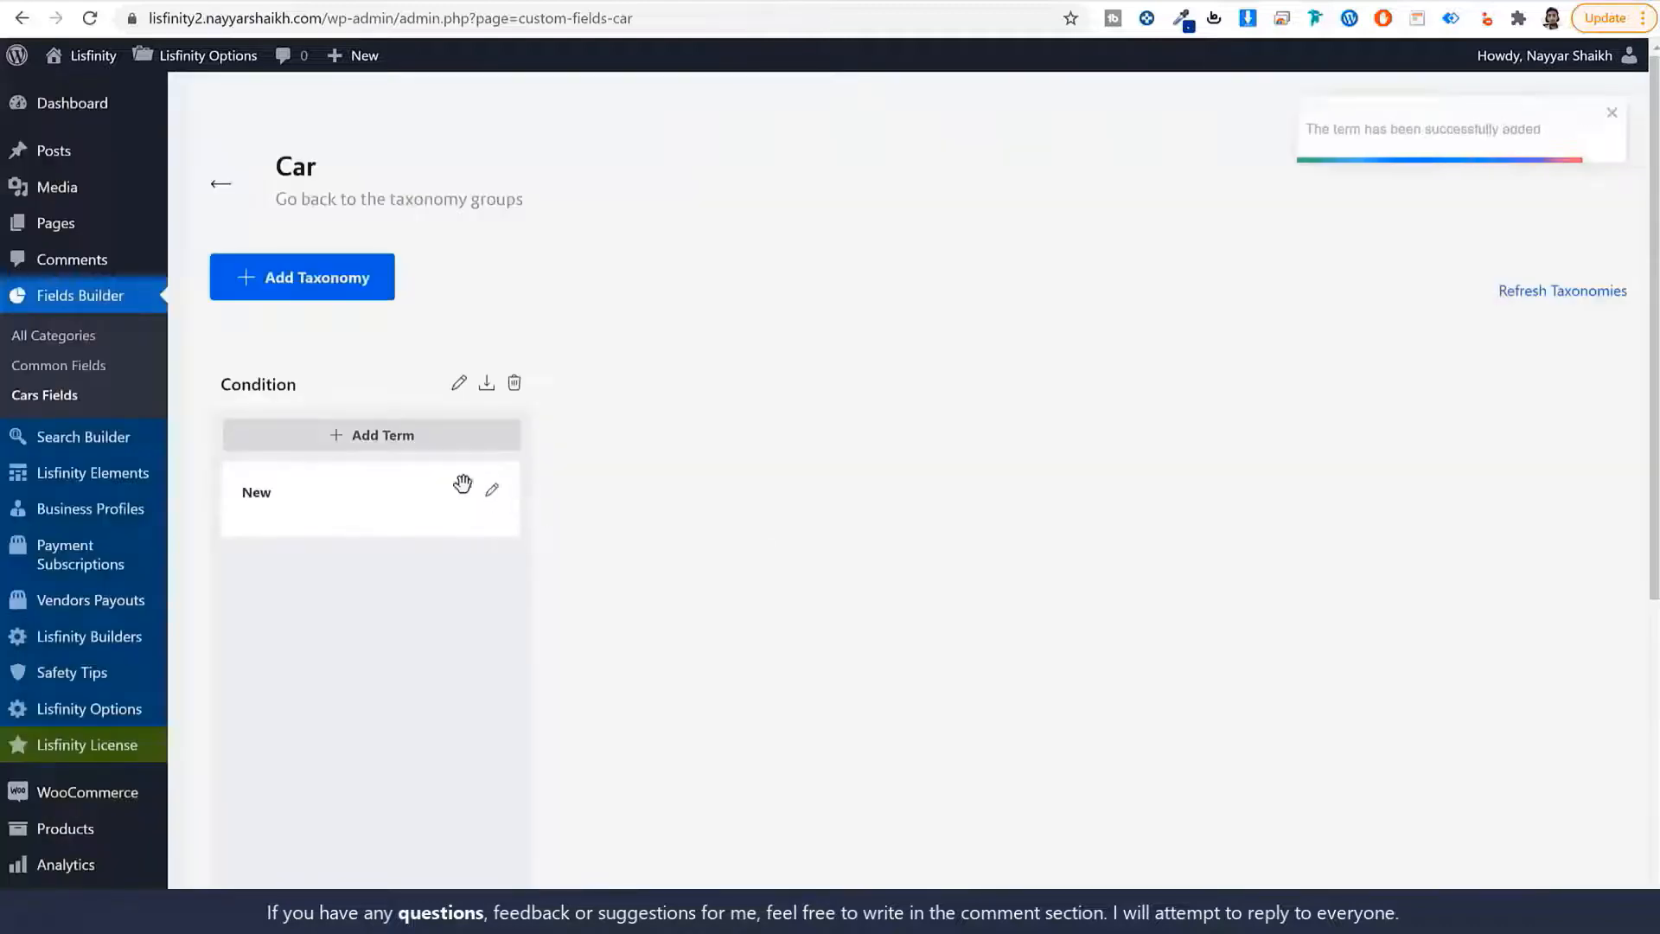
Add the term Used to Condition, then select the 'Make' label in the ad's Technical Data.
click(419, 442)
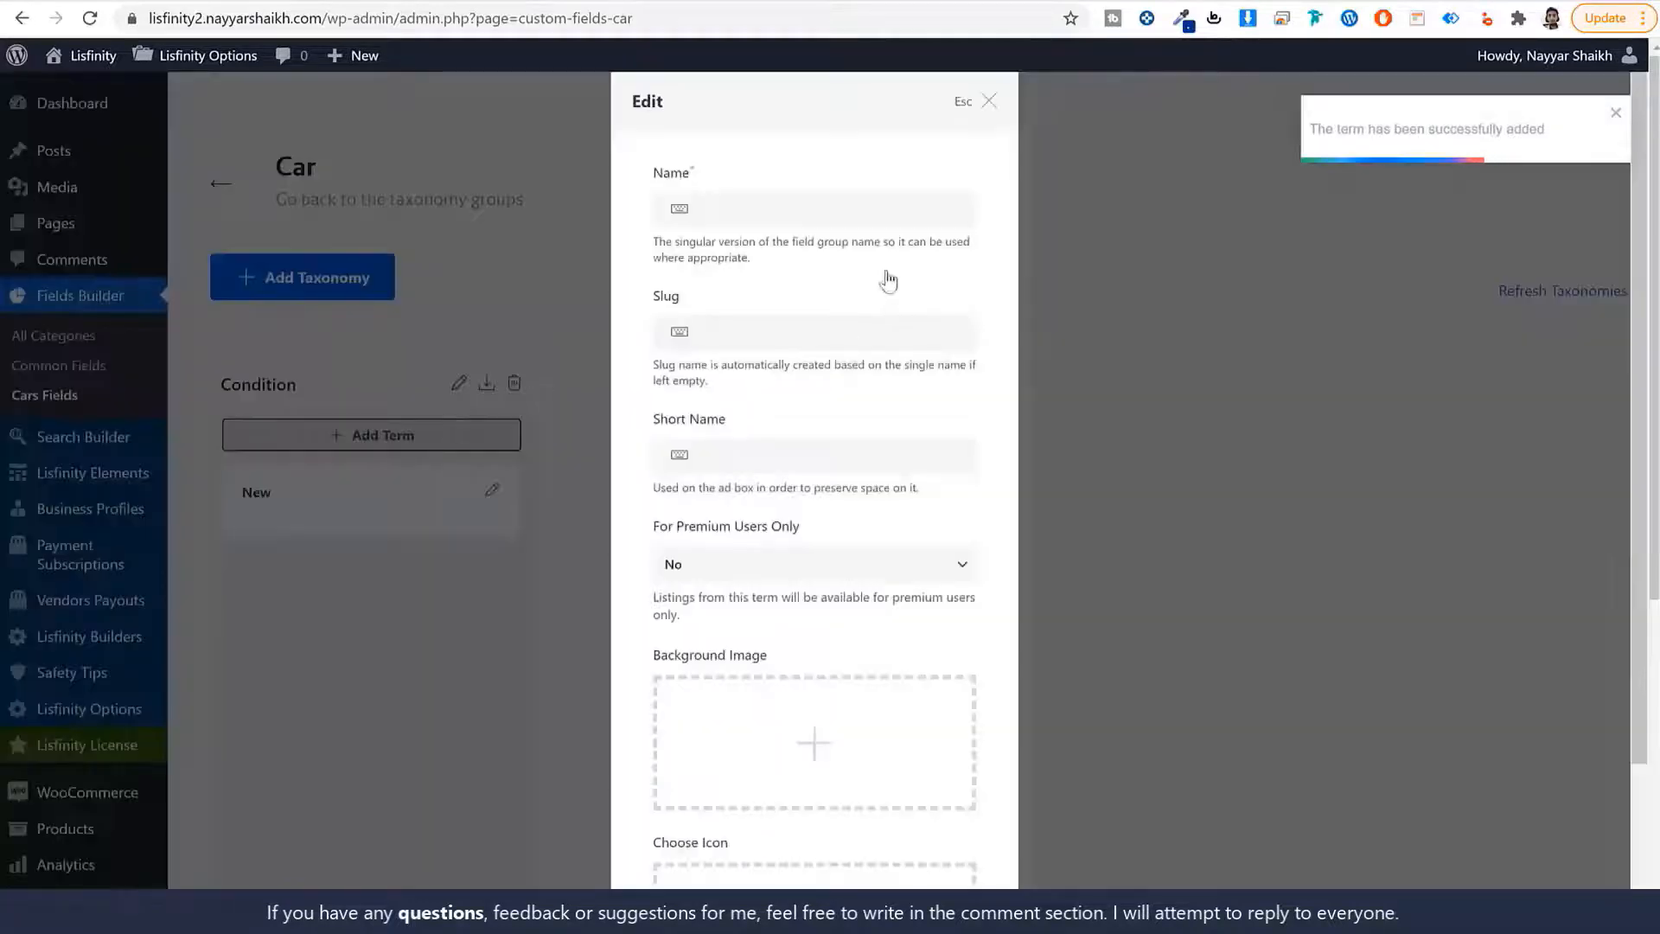
text(Used)
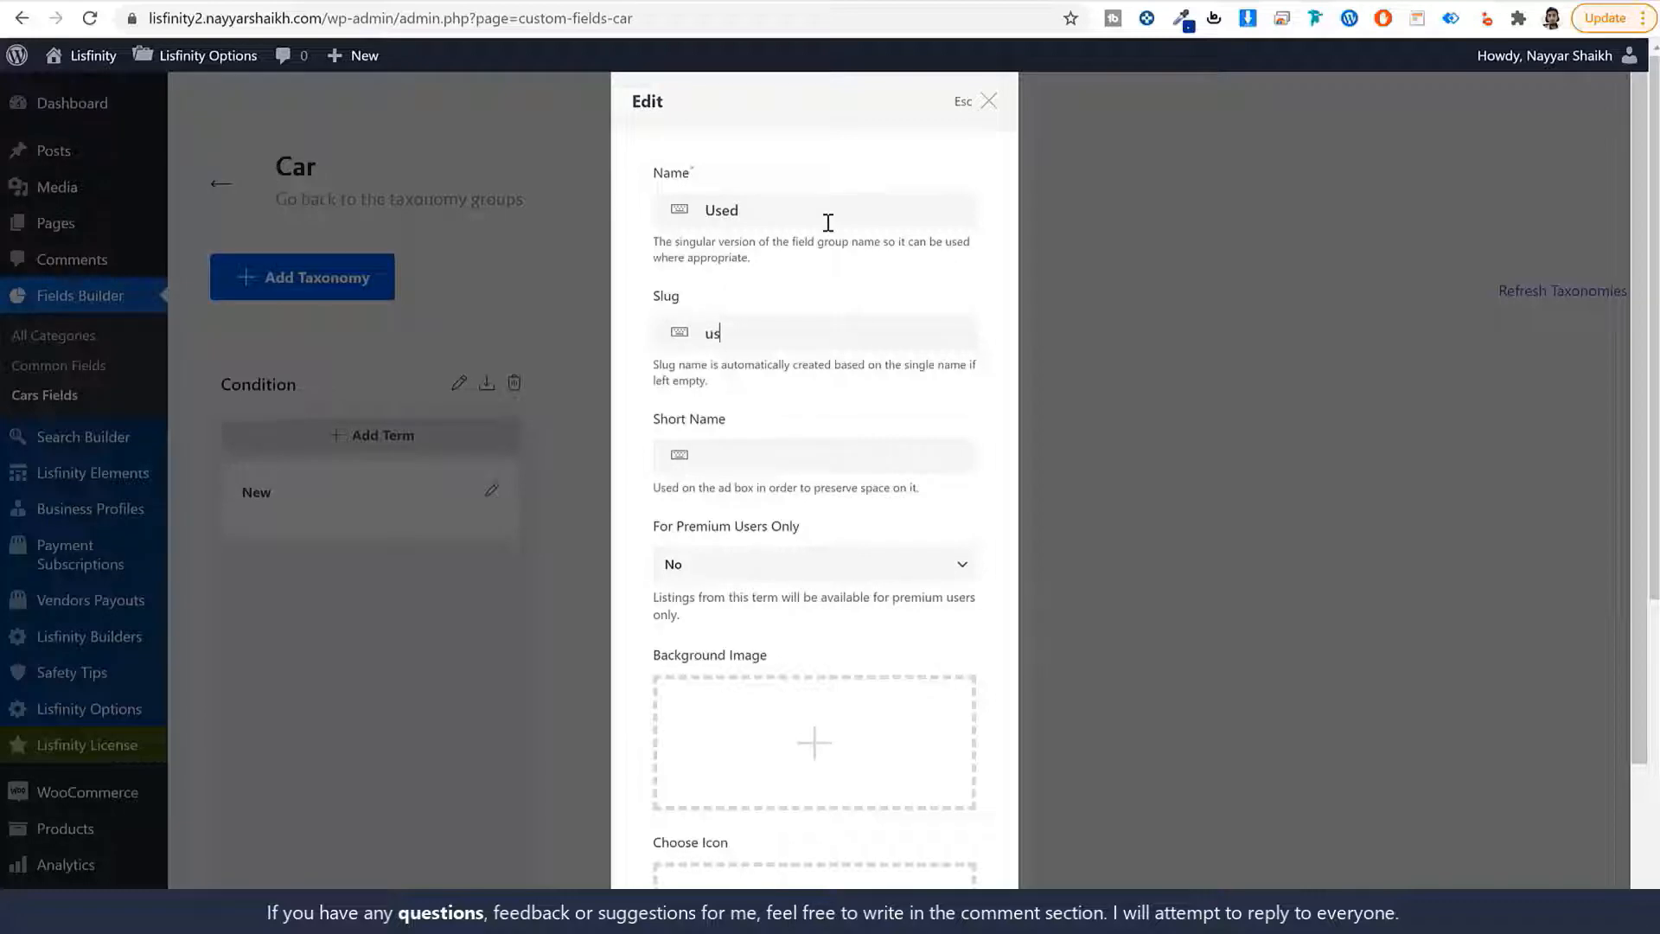
scroll(797, 216, down, 5)
click(922, 847)
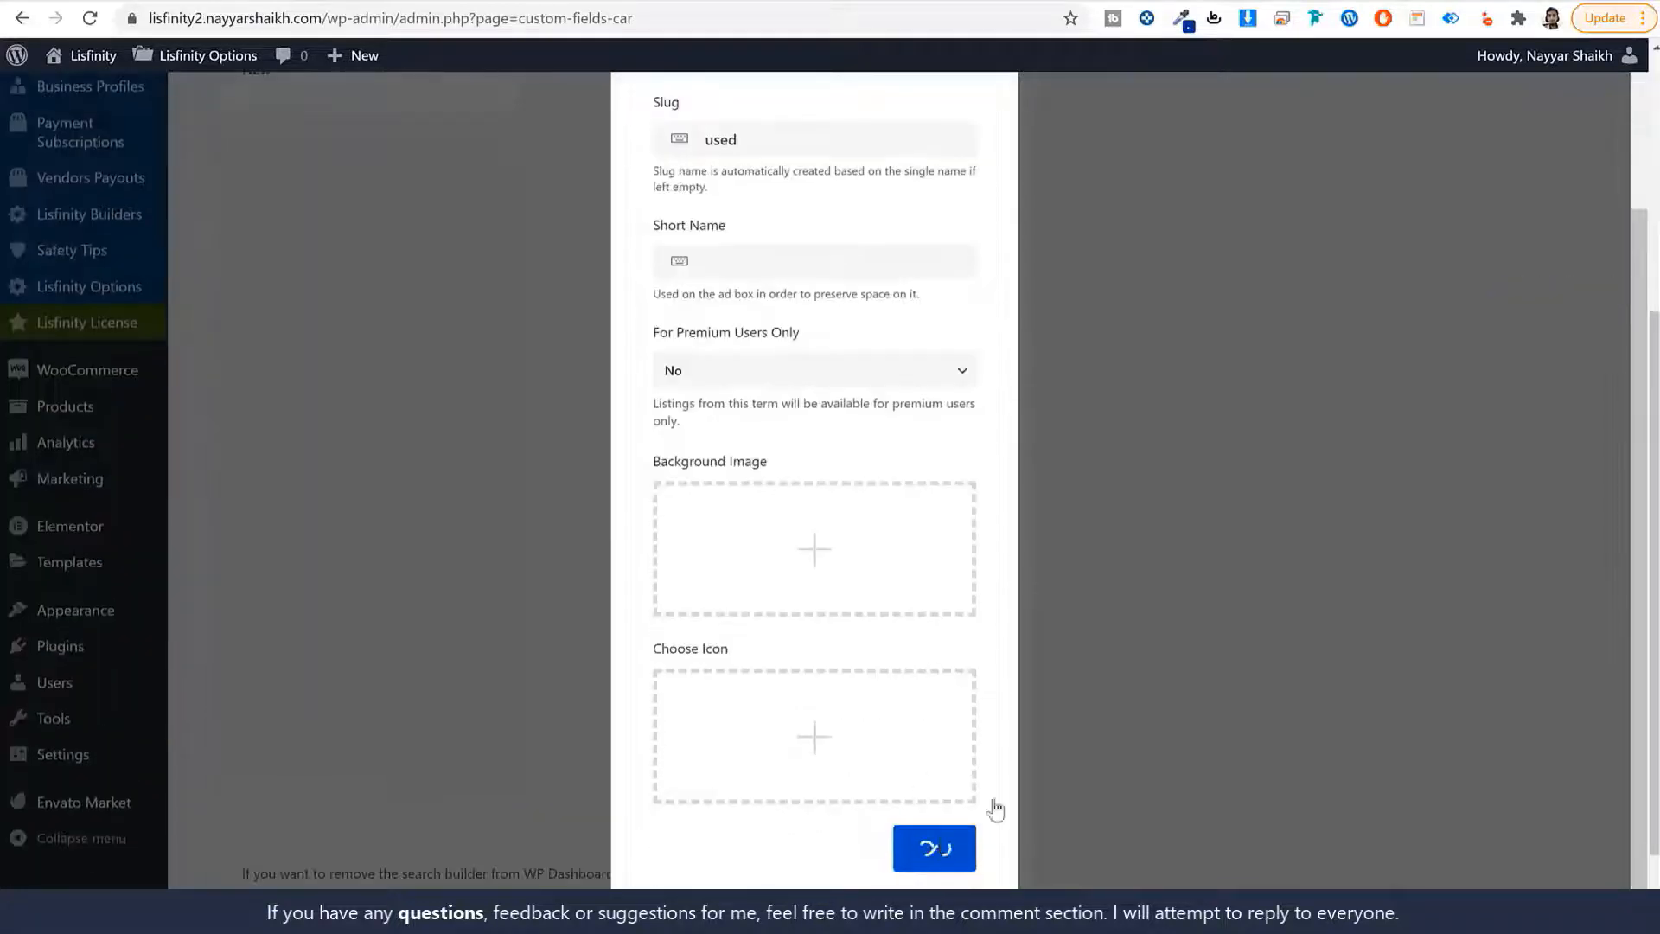
scroll(333, 508, up, 5)
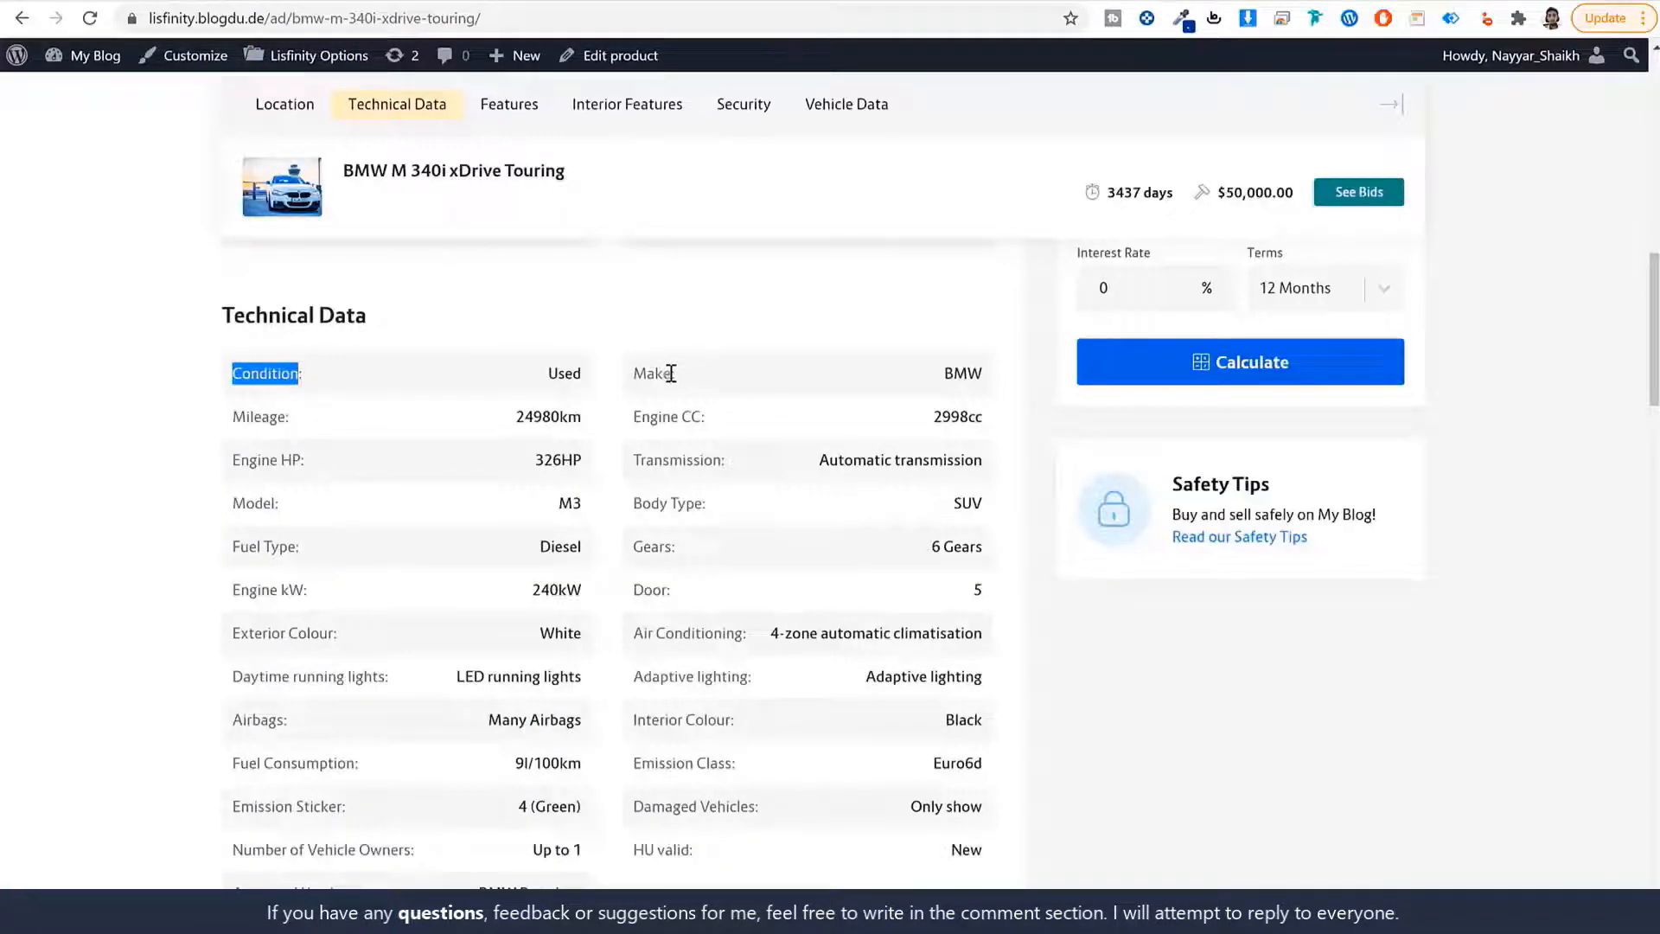
drag(672, 373, 608, 377)
key(ctrl+c)
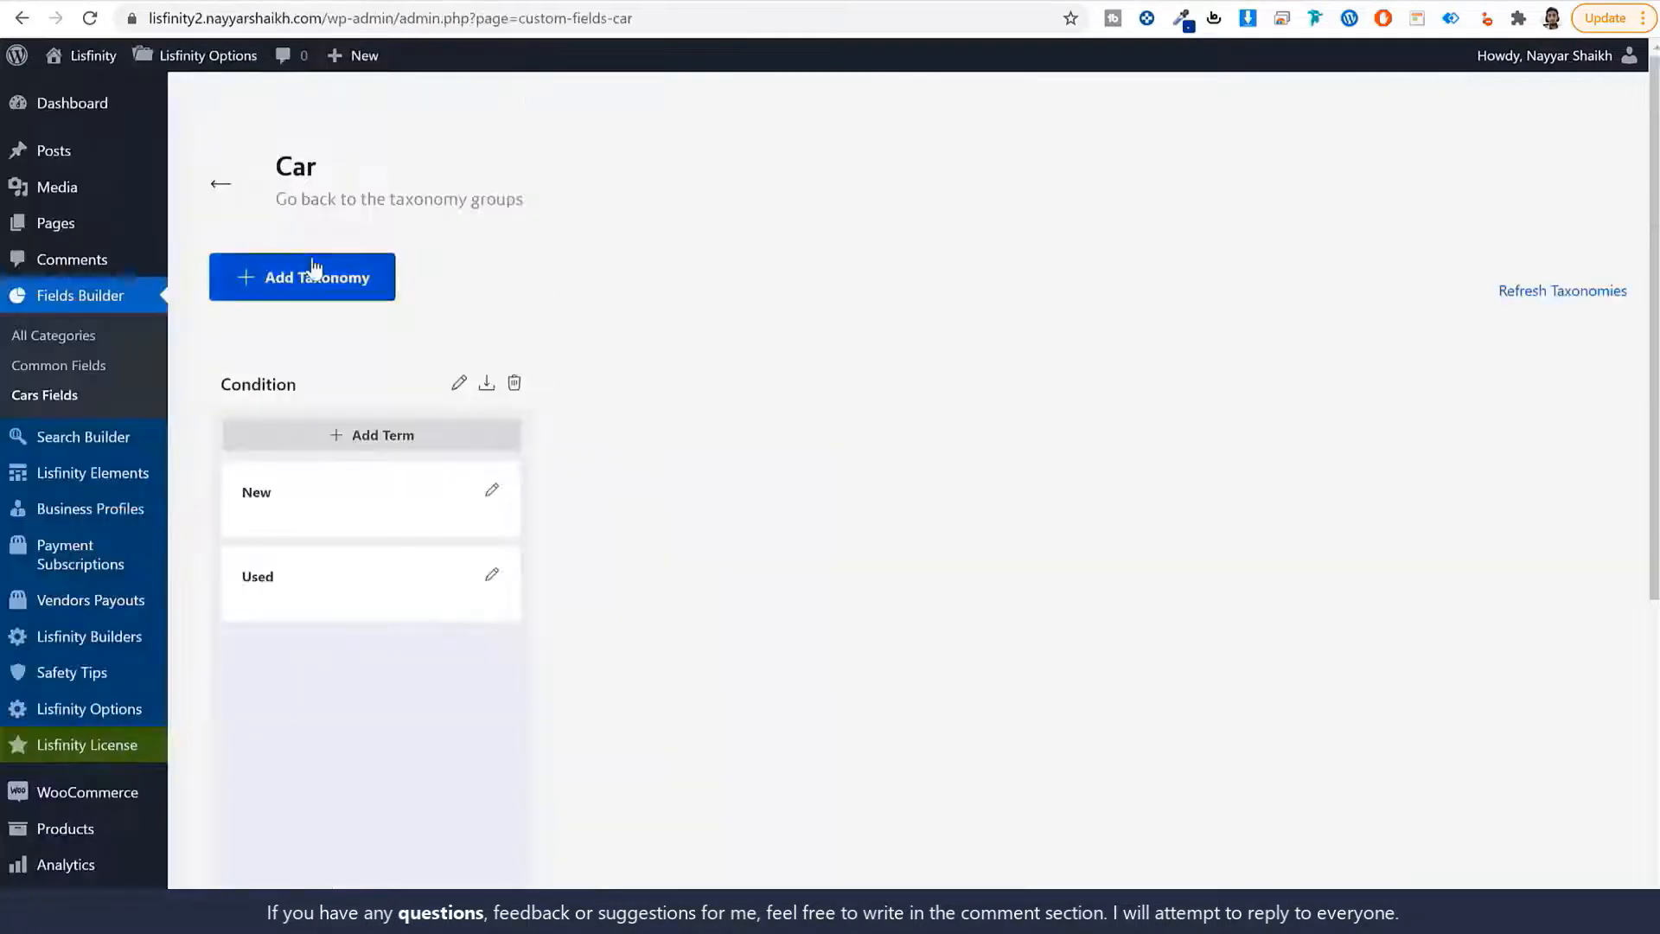
Create a Make/Makes taxonomy with slug 'make' in the Car fields.
click(303, 275)
key(ctrl+v)
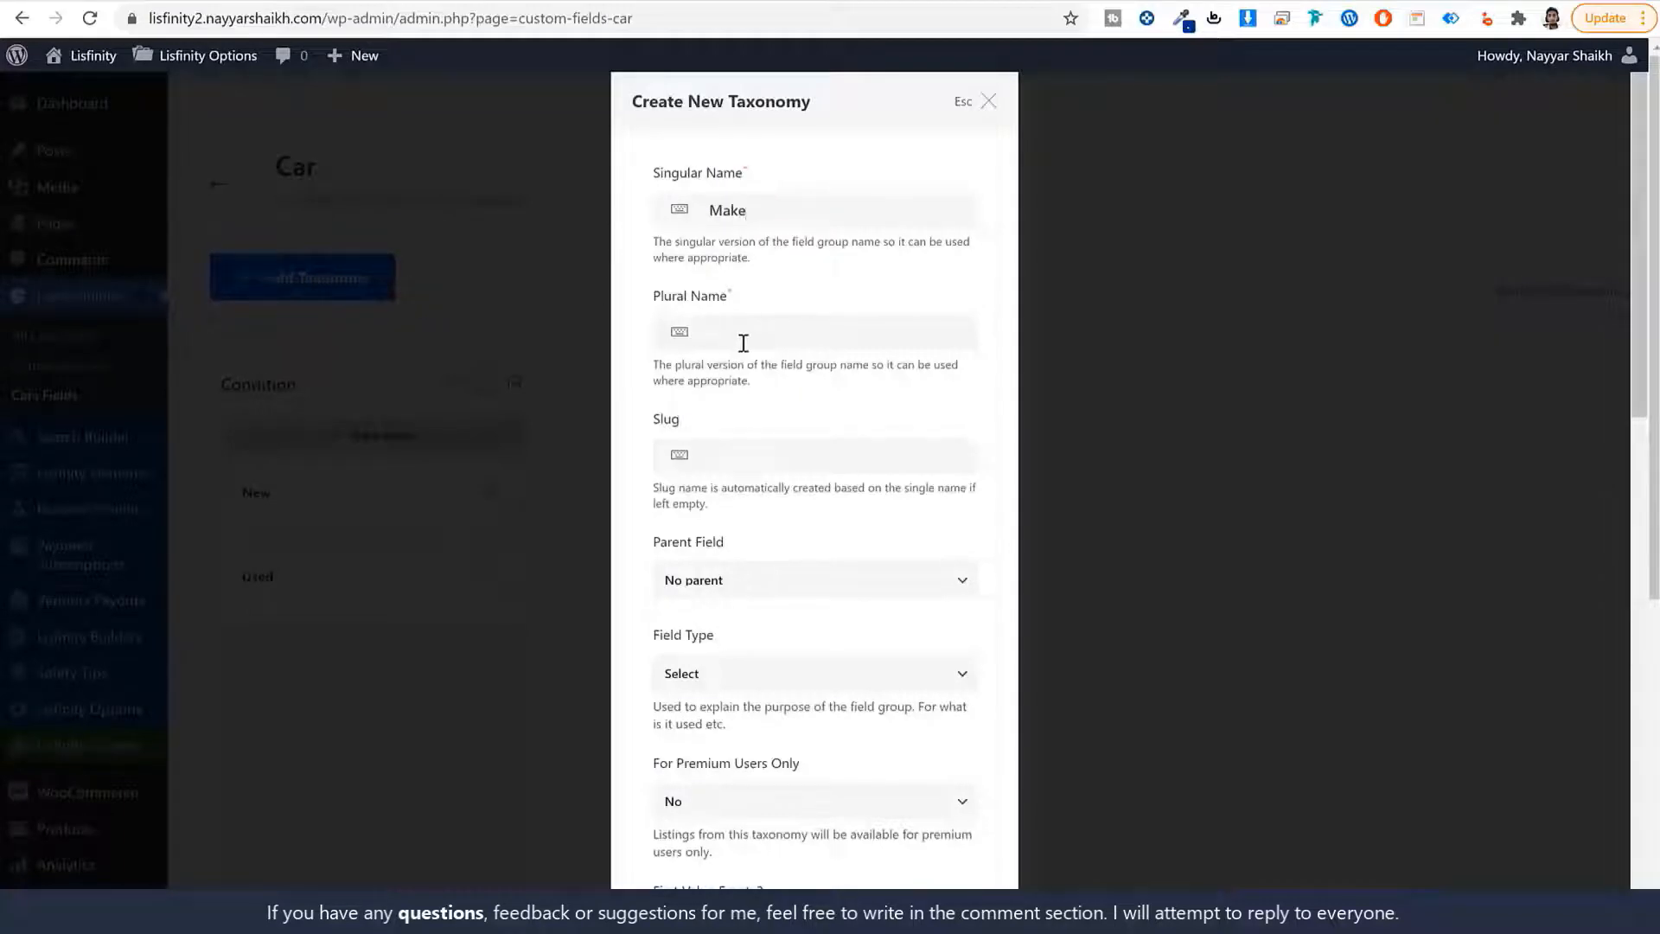
text(s)
click(782, 455)
text(make)
scroll(897, 541, down, 15)
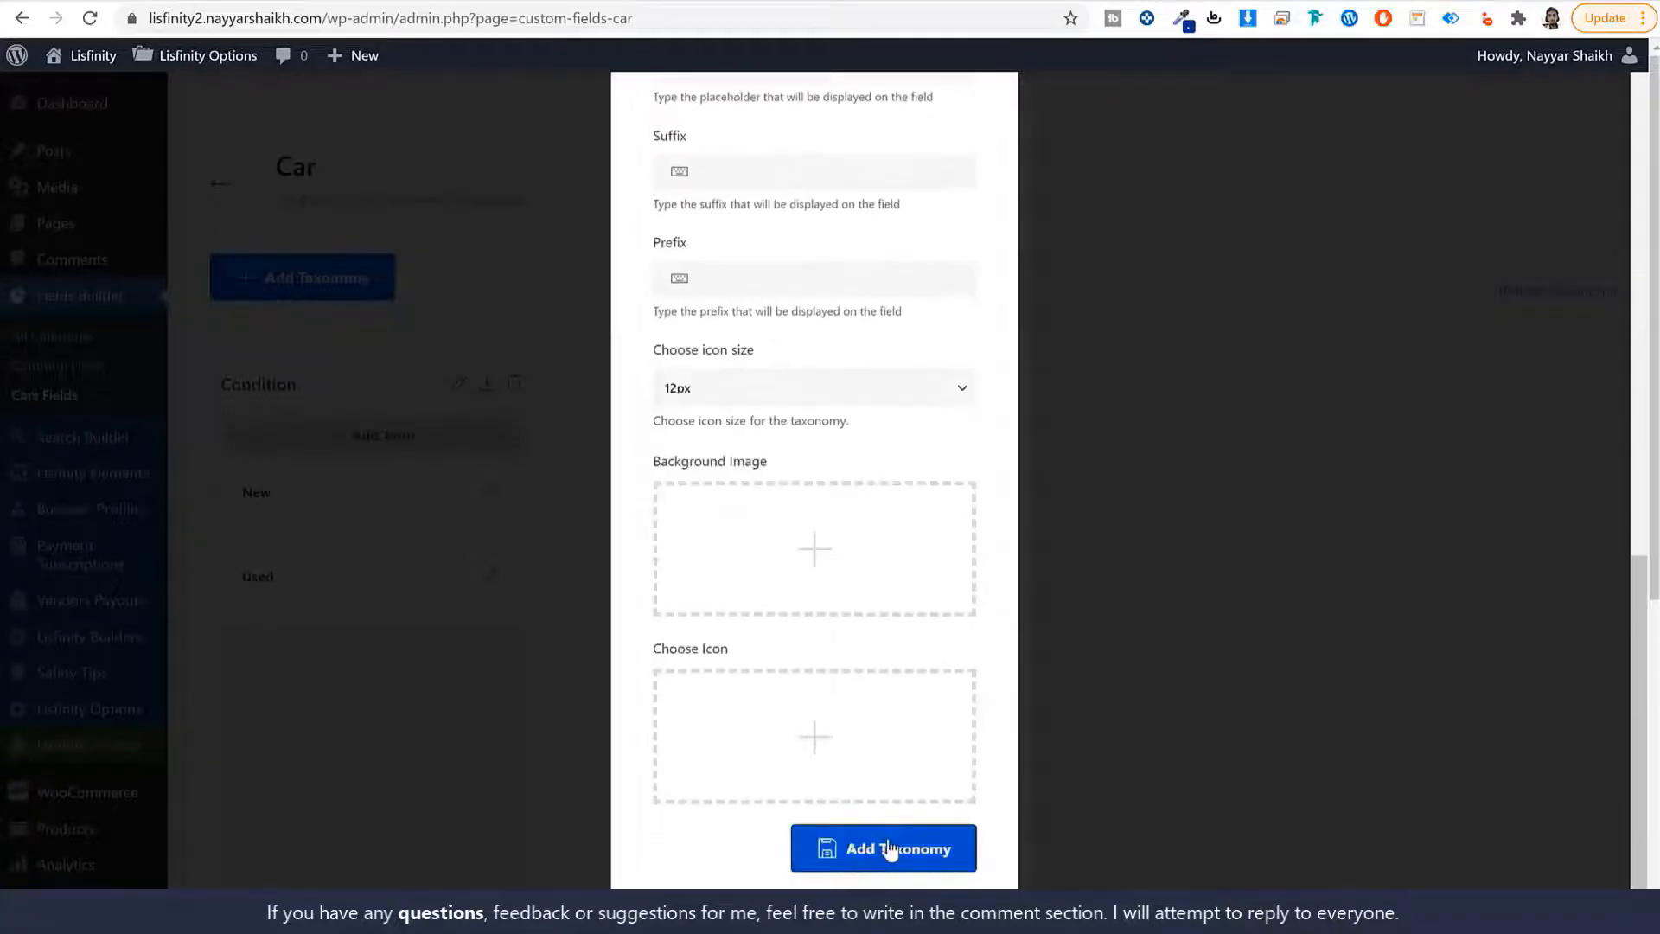
click(890, 846)
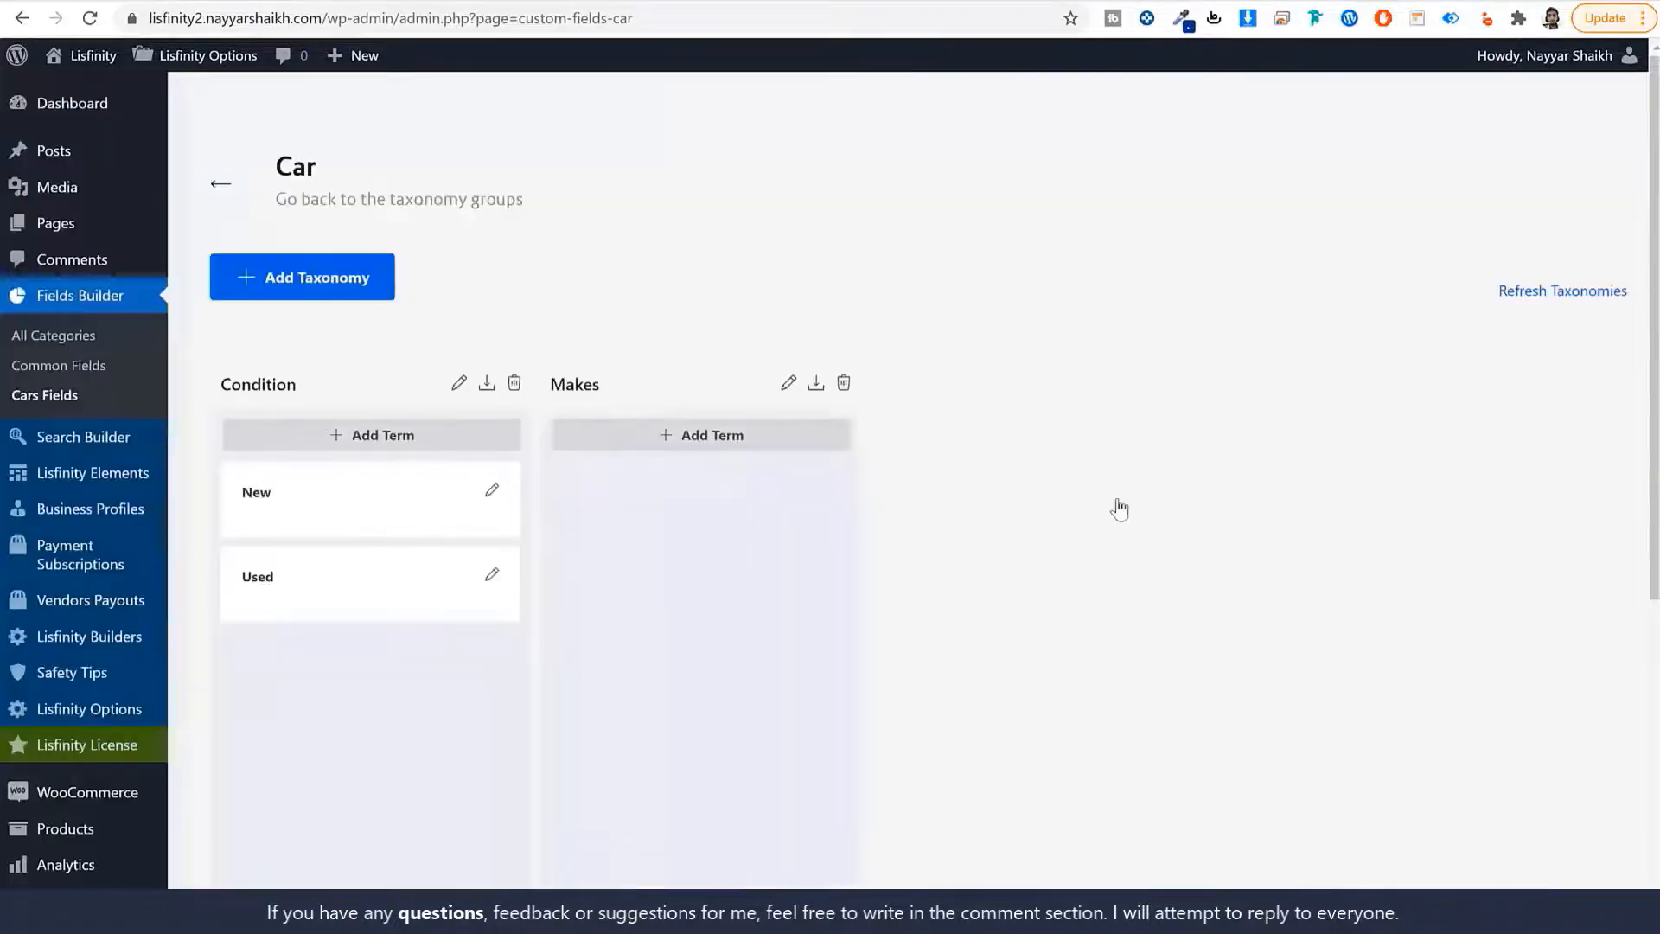
Add the terms BMW and Tesla to the Makes taxonomy.
click(724, 437)
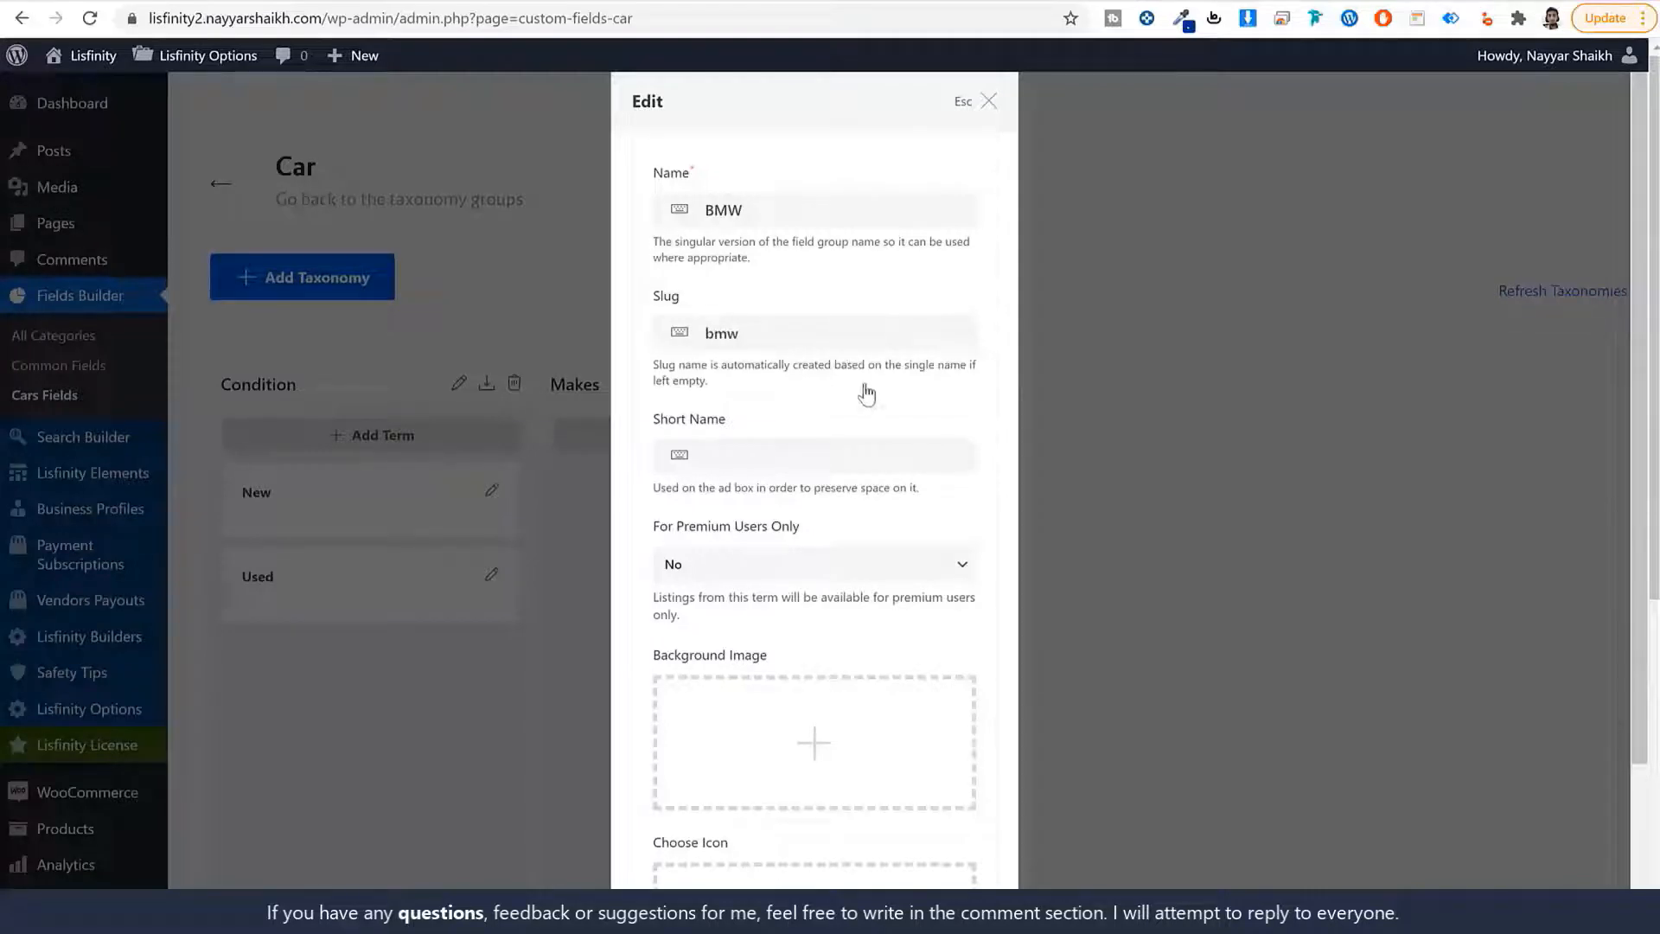
scroll(863, 406, down, 3)
click(955, 863)
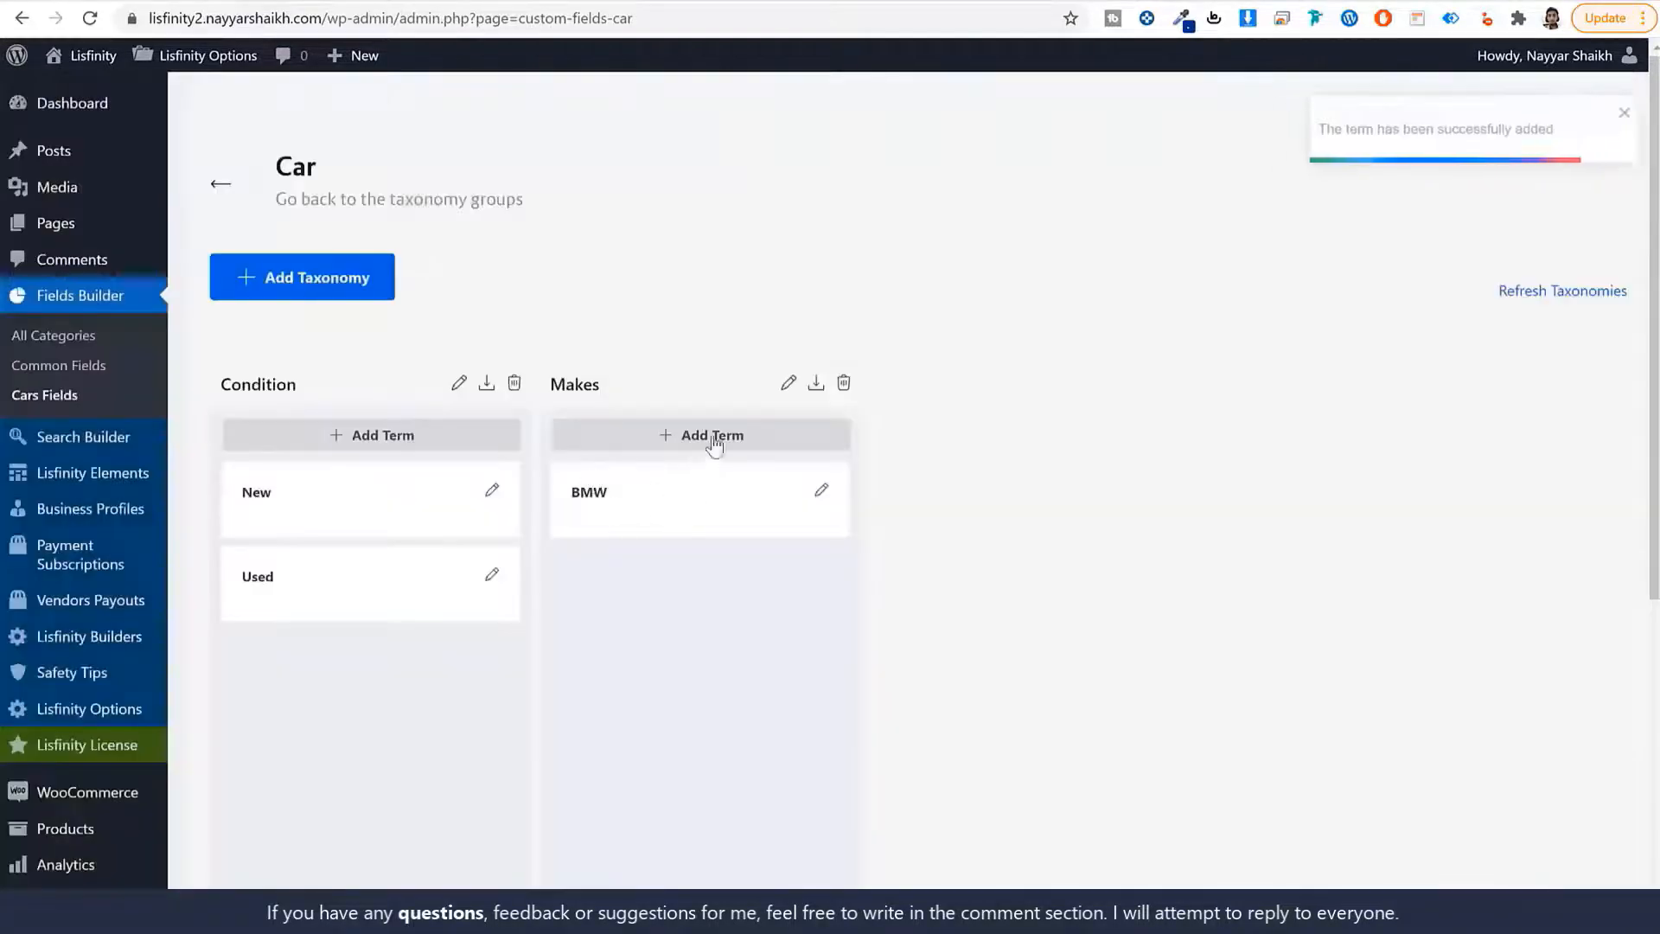
click(718, 437)
click(776, 208)
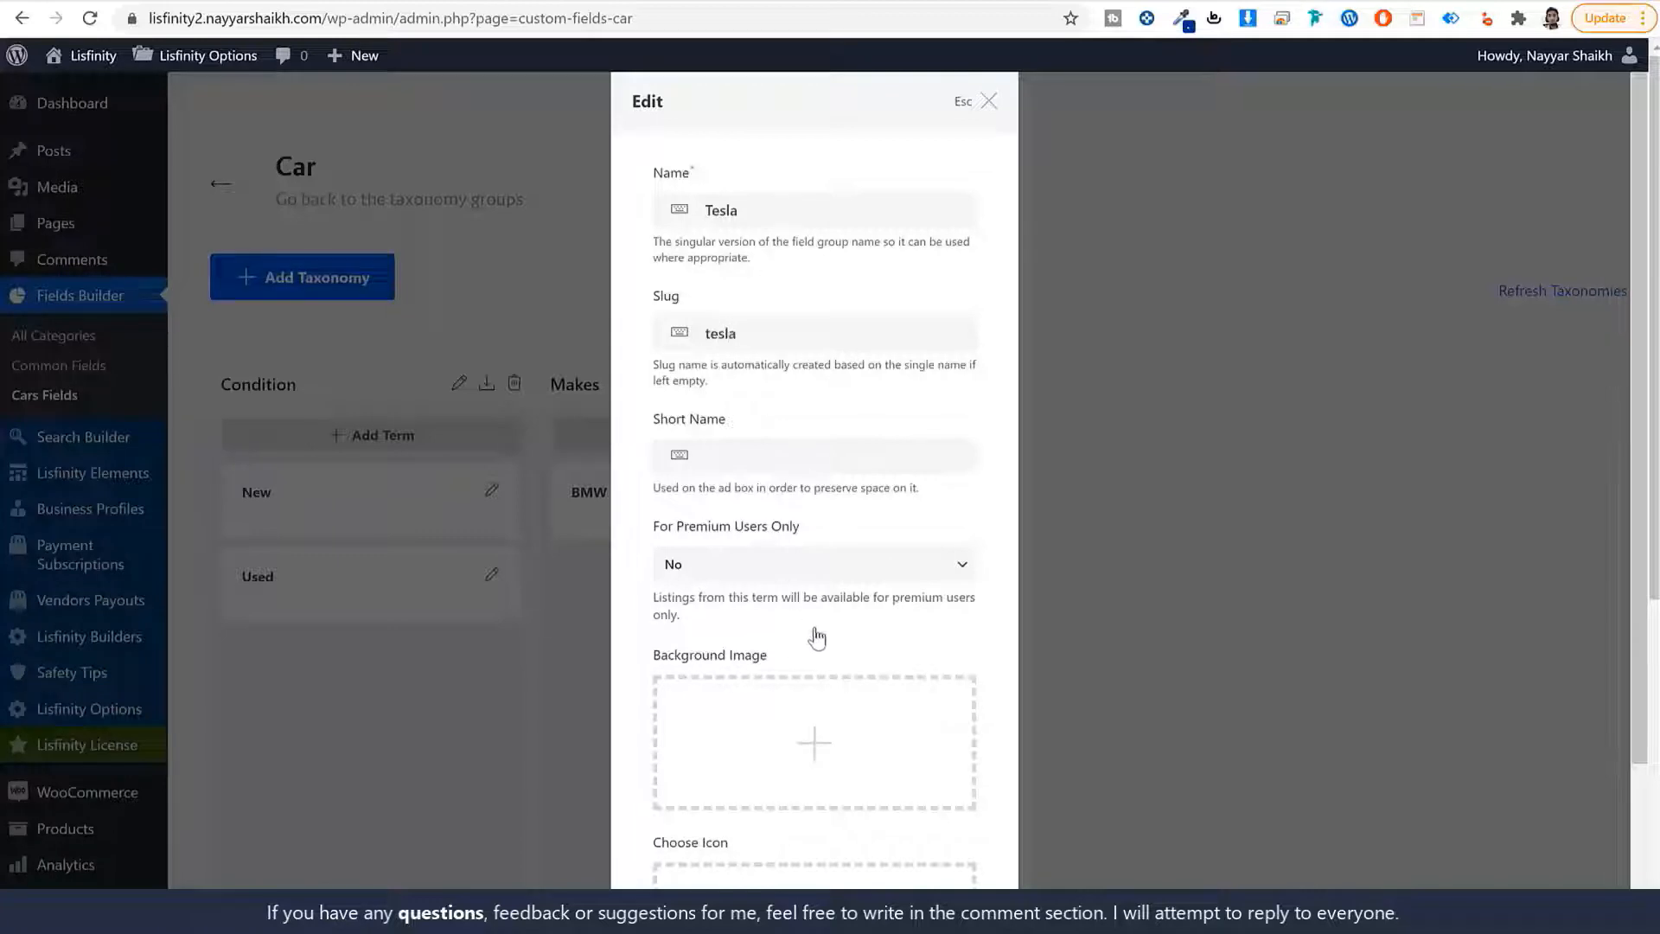
scroll(816, 634, down, 5)
click(918, 846)
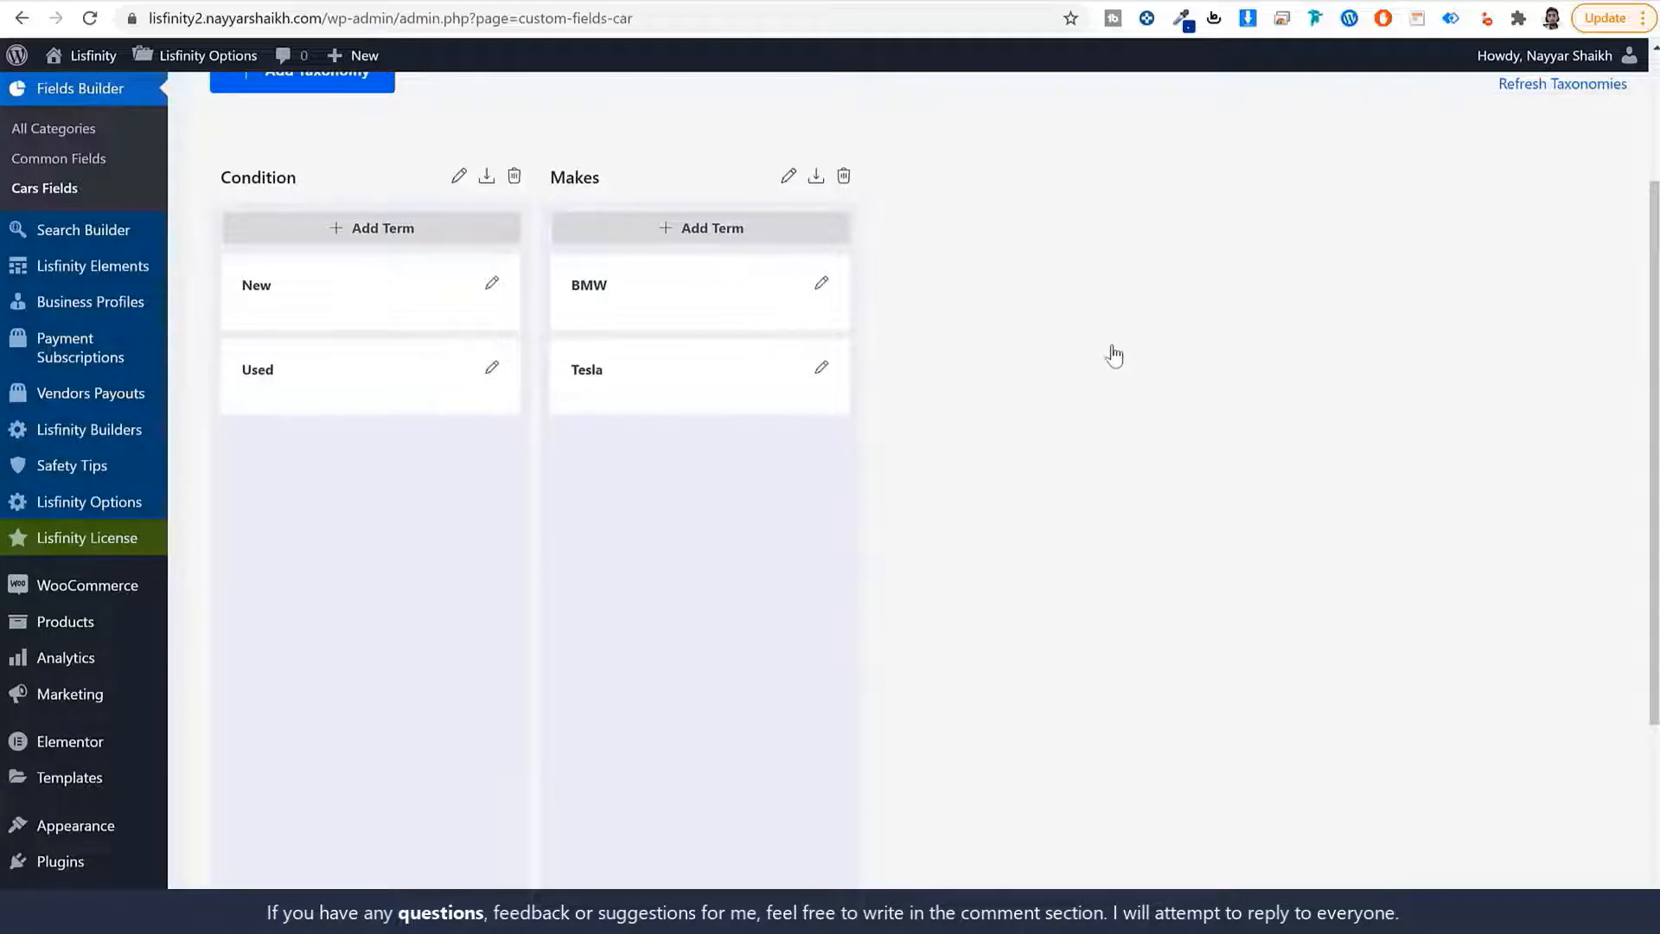
scroll(1122, 345, up, 3)
Create the Model/Models taxonomy with slug 'model' and Make as its parent field.
scroll(1130, 406, down, 1)
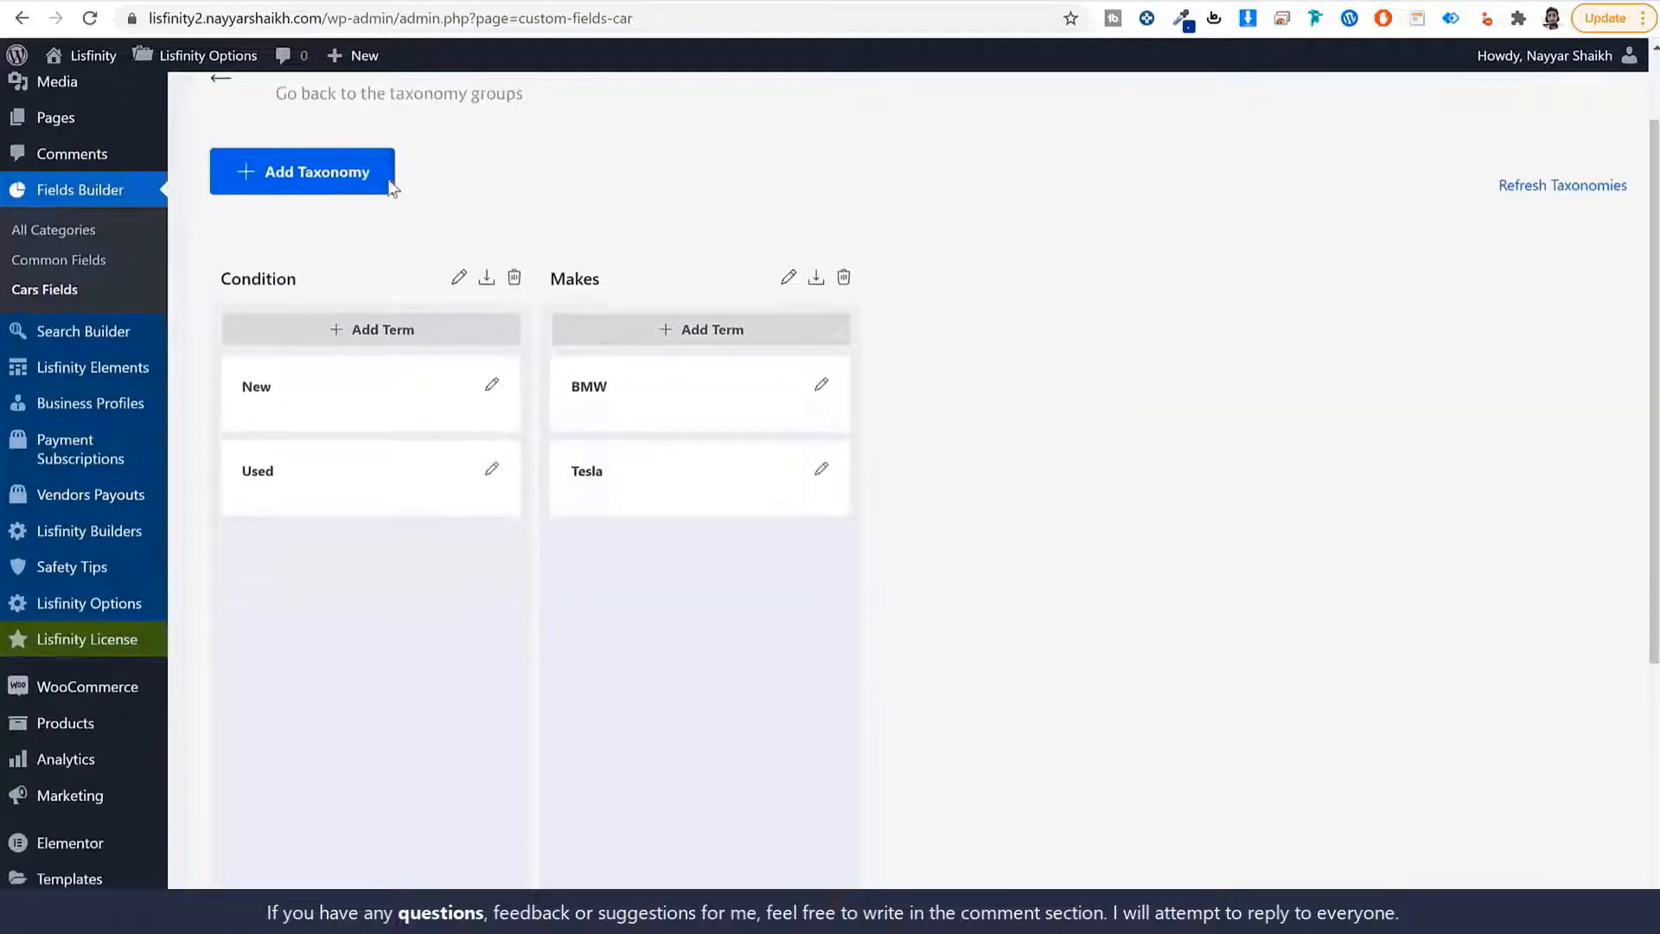
click(339, 186)
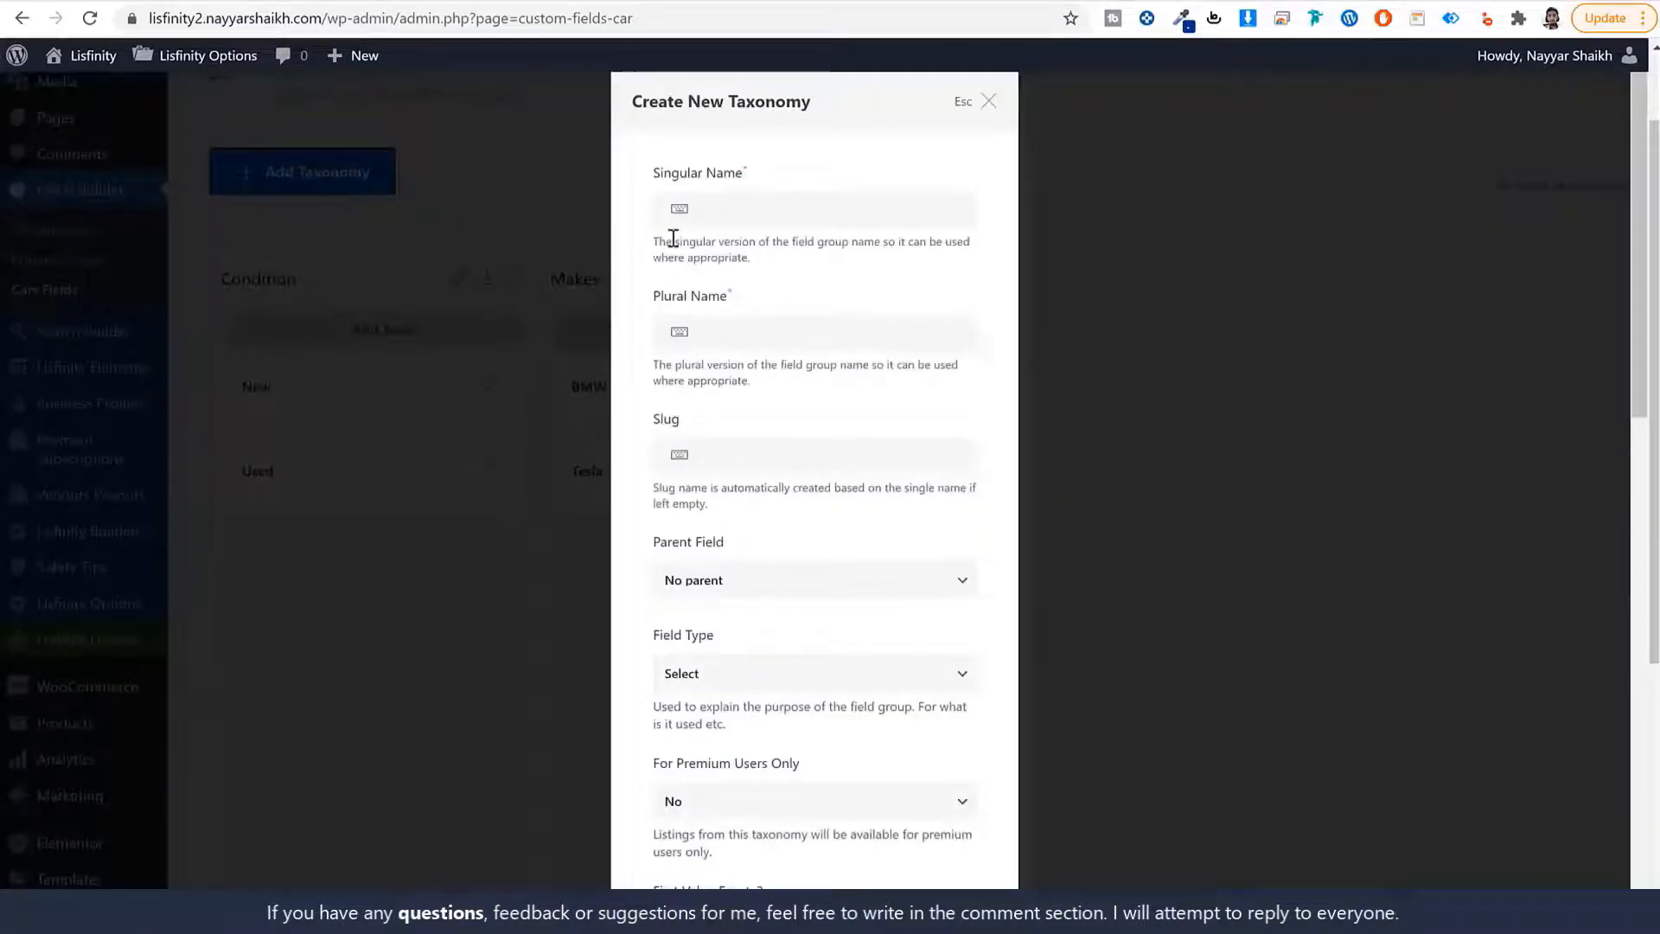
click(749, 218)
text(Model)
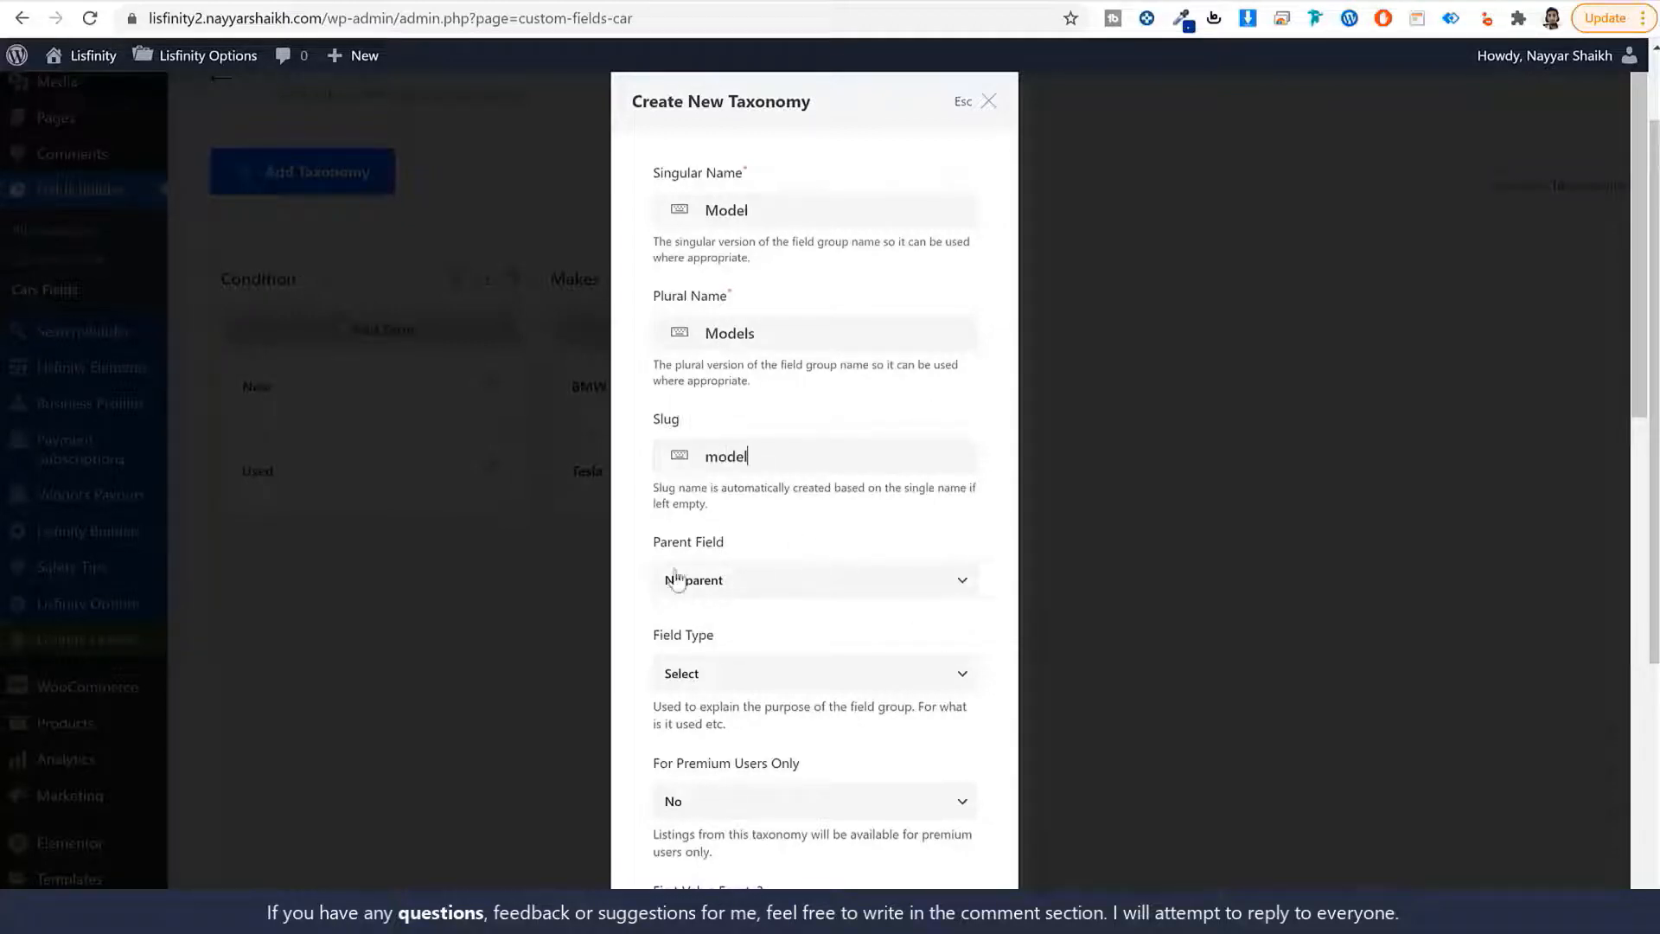
scroll(764, 586, down, 3)
click(754, 370)
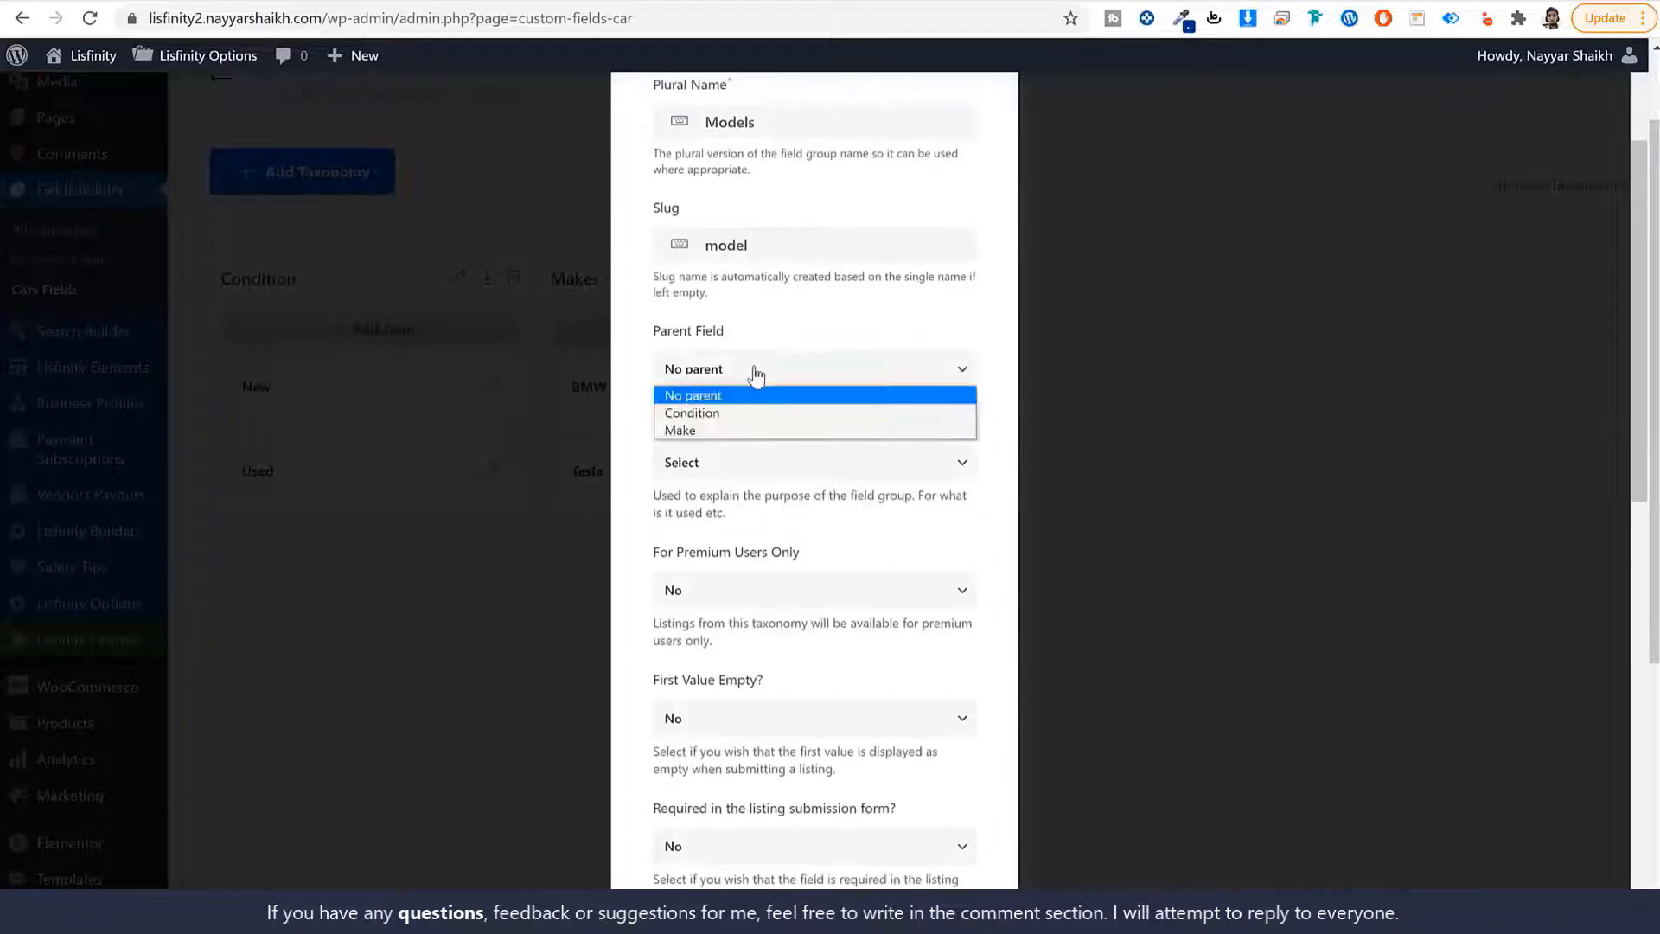
click(752, 430)
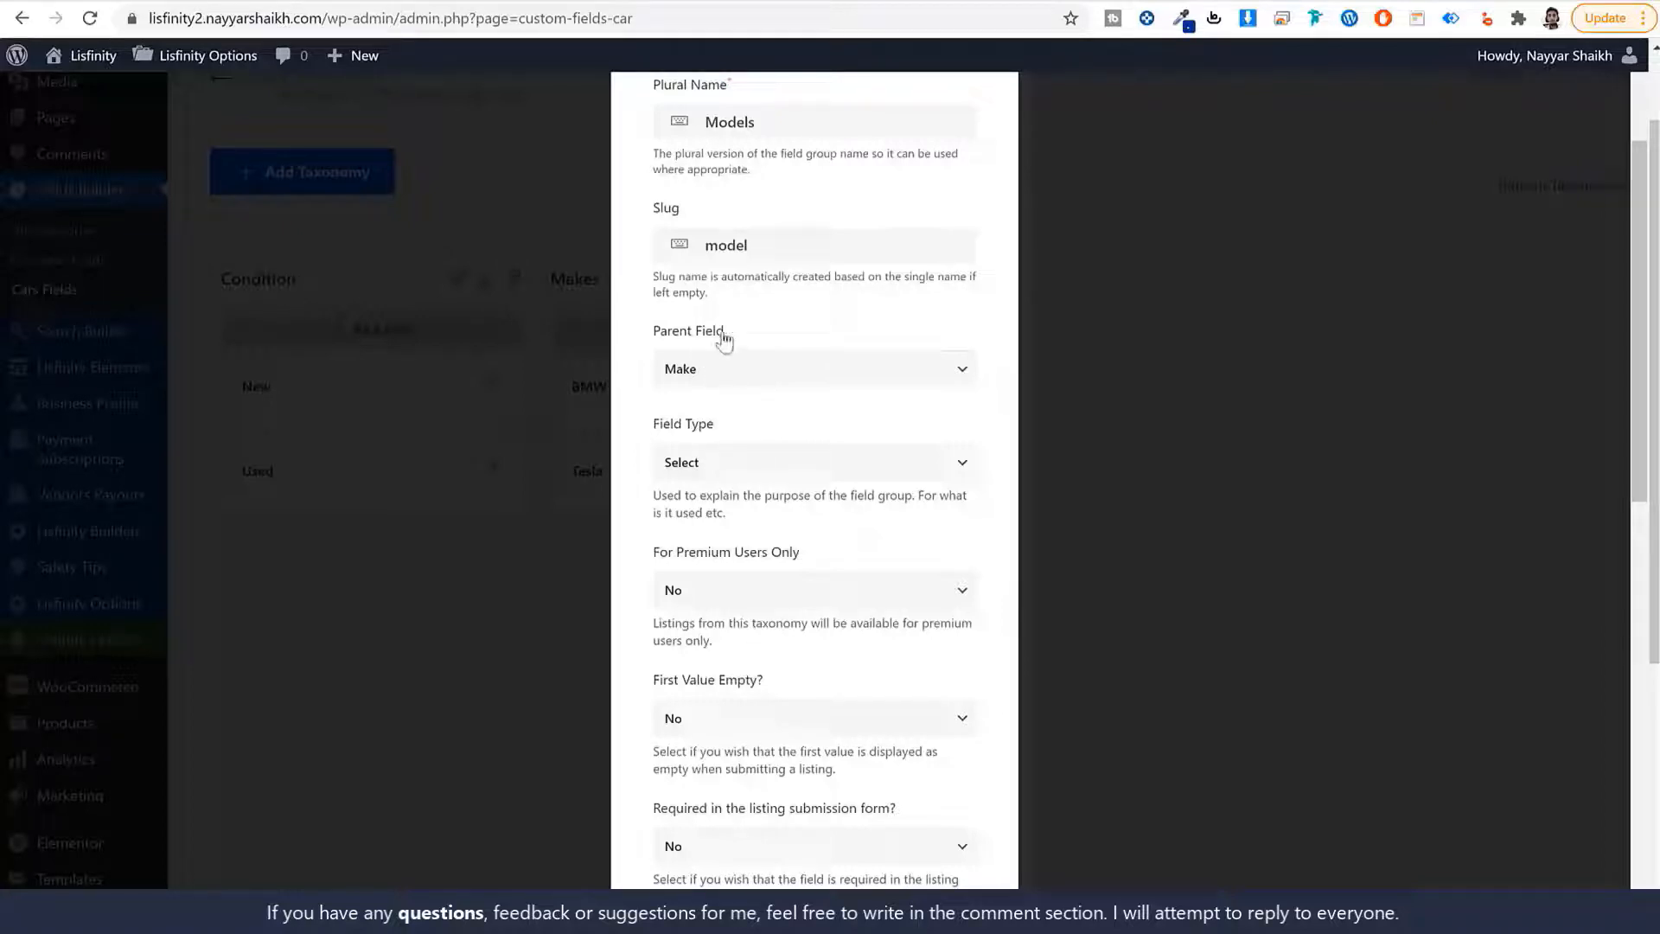
scroll(732, 650, up, 2)
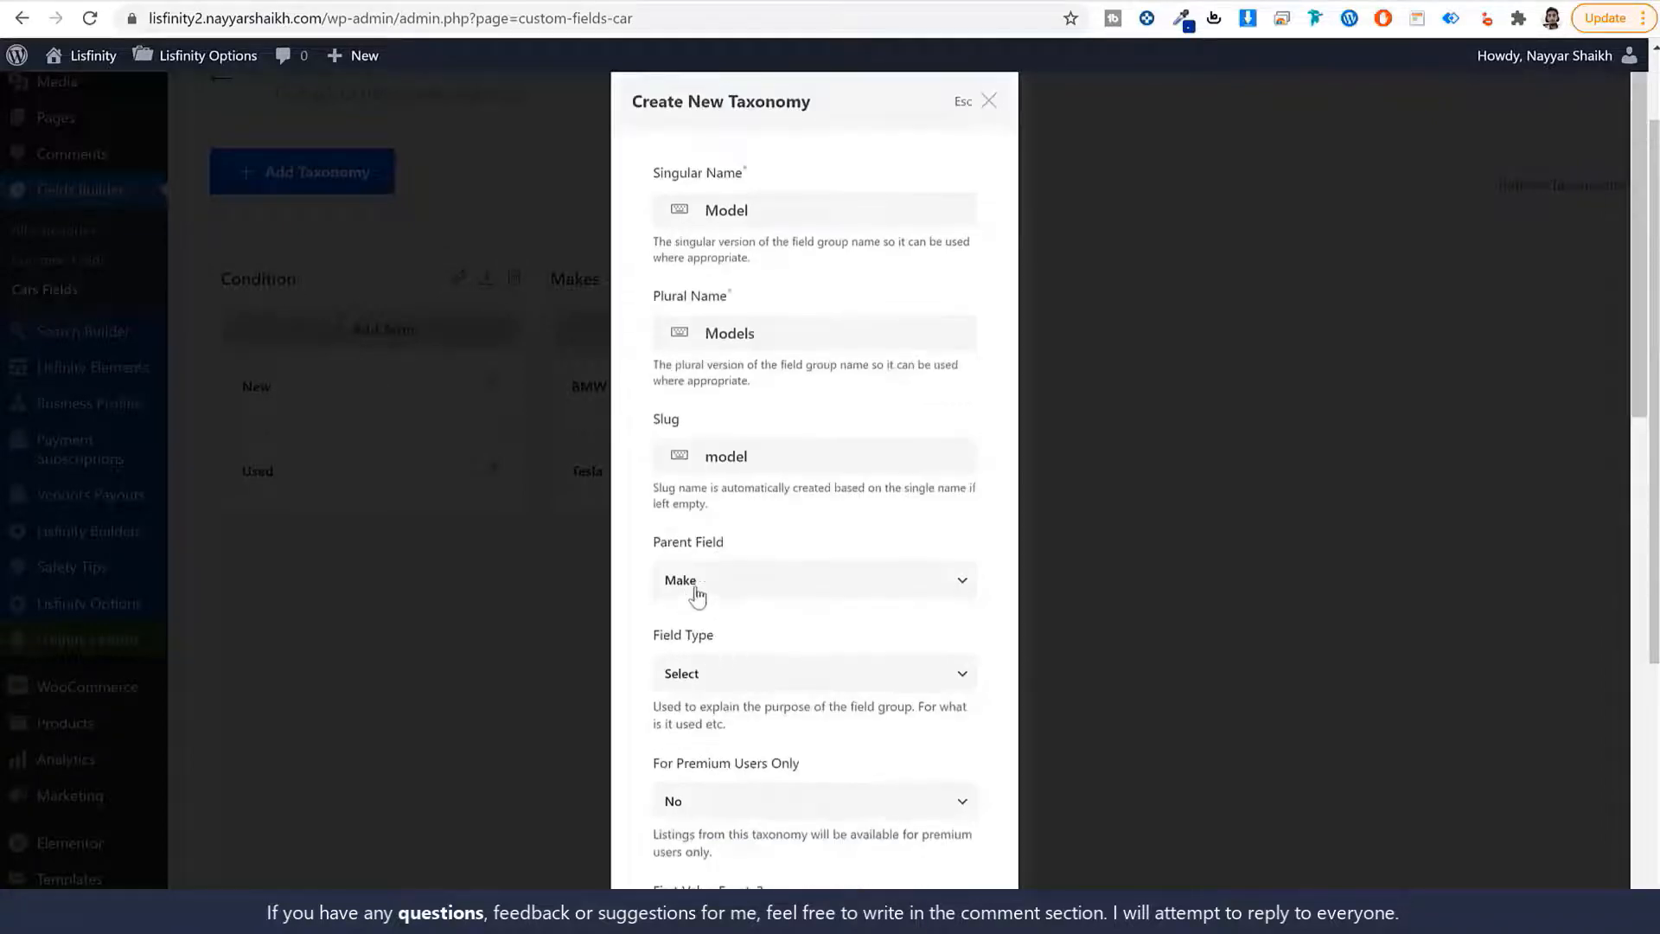
scroll(851, 665, down, 5)
scroll(868, 683, down, 7)
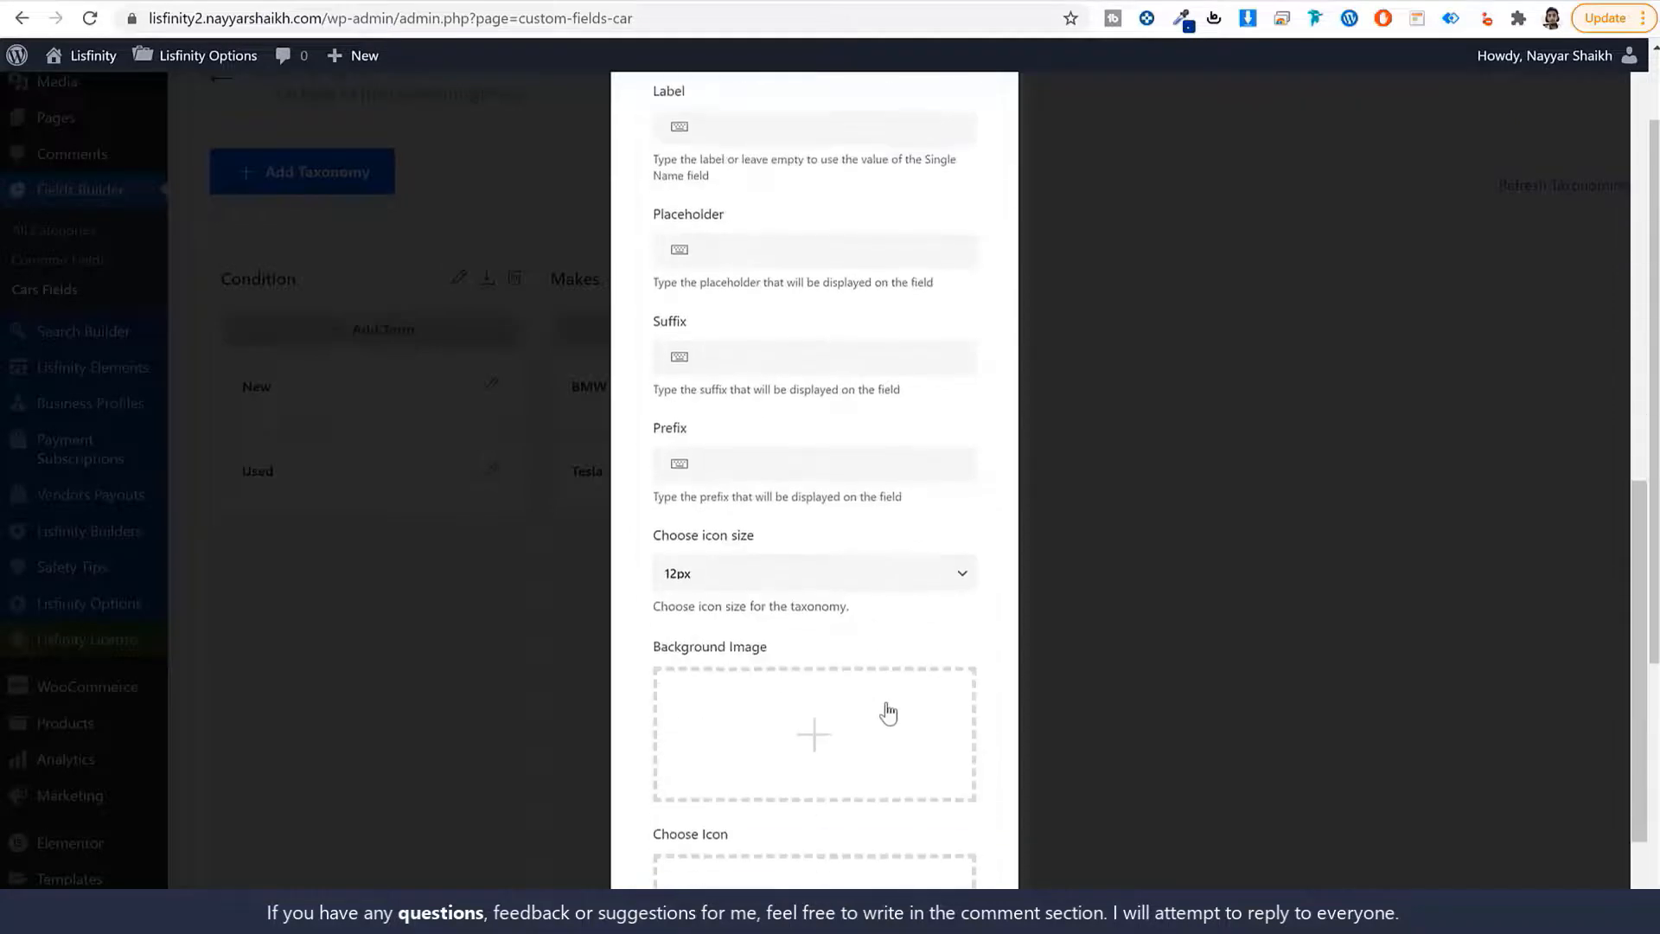
click(916, 851)
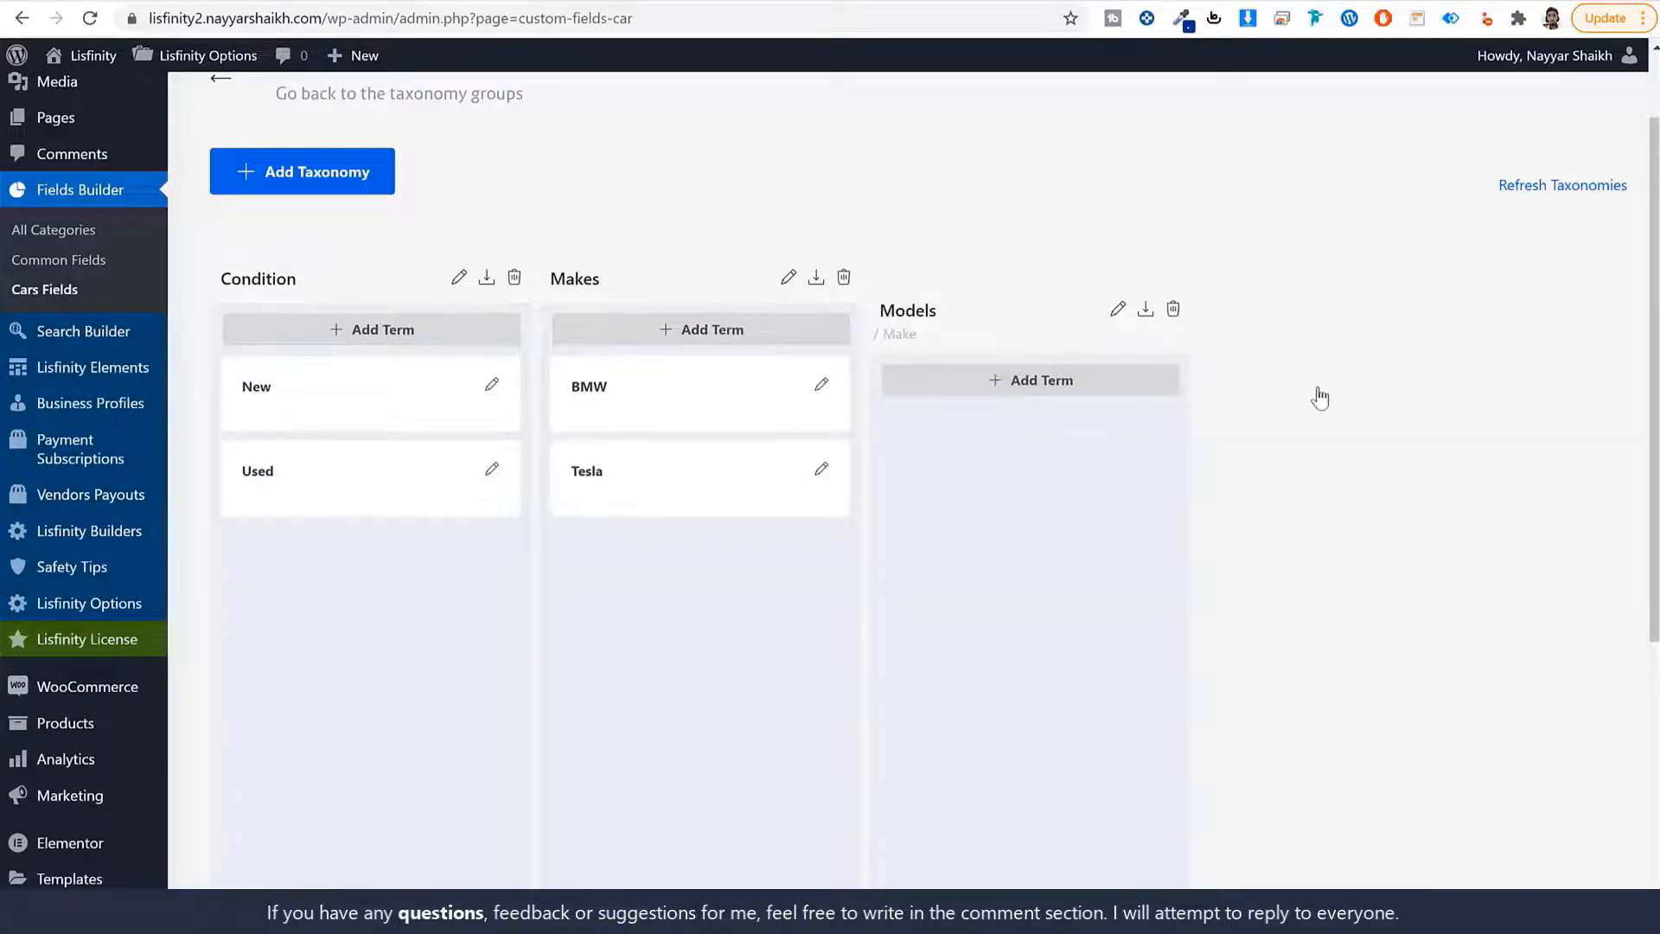
Add the term Model Y to Models with Tesla as its parent.
click(1017, 383)
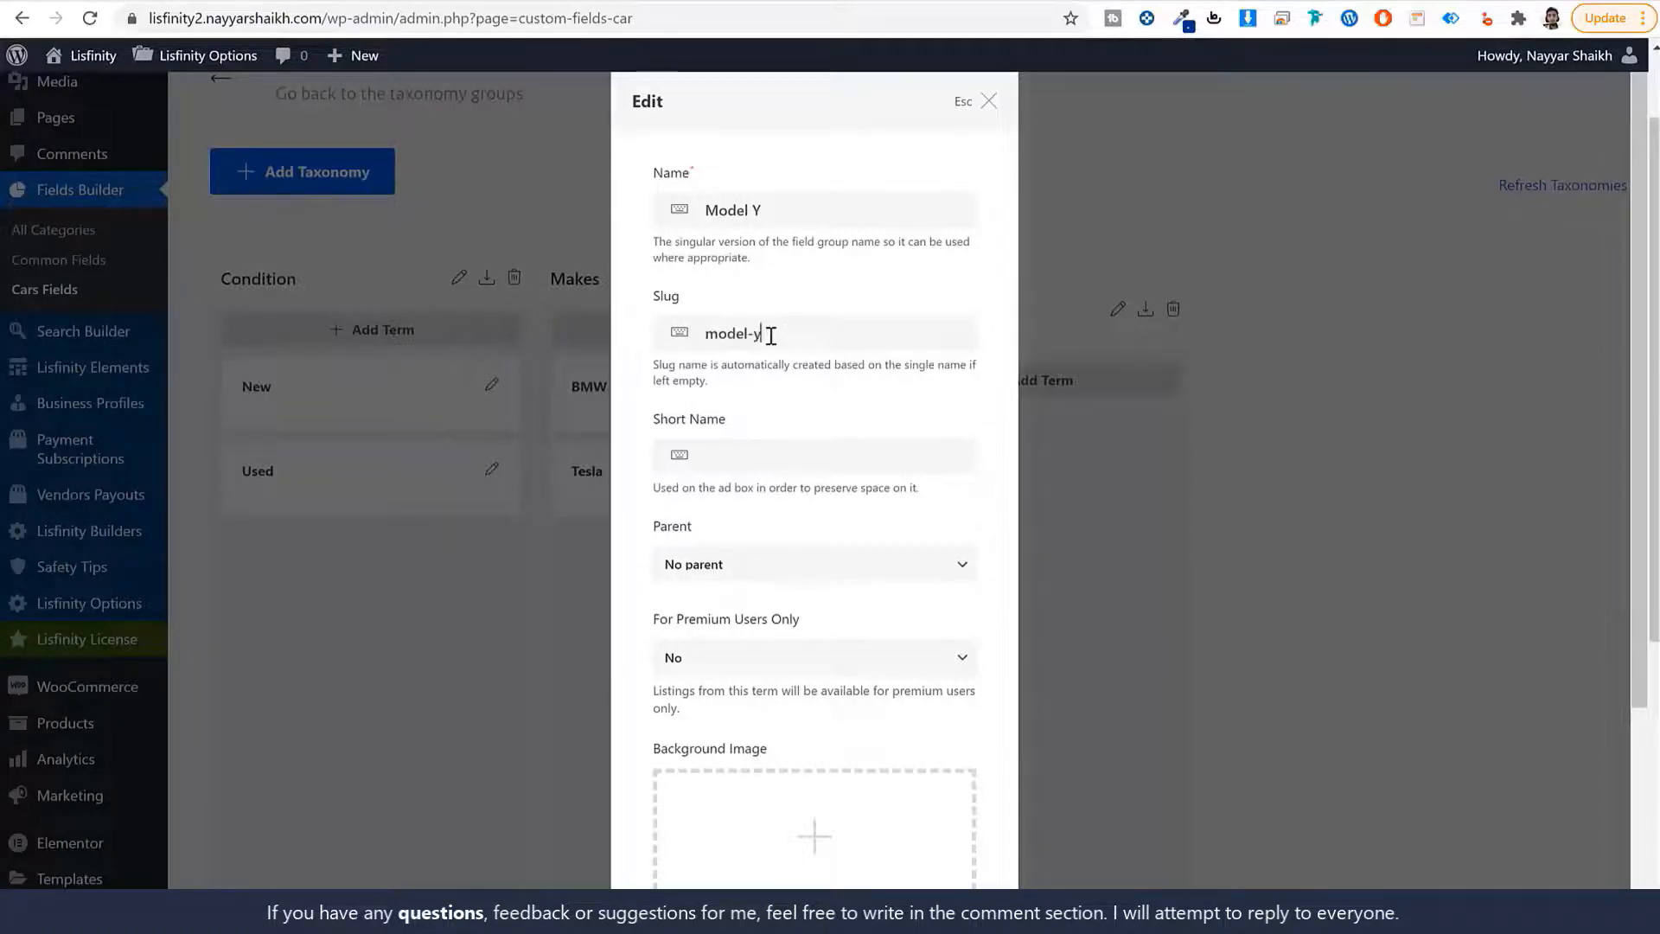
scroll(889, 449, down, 3)
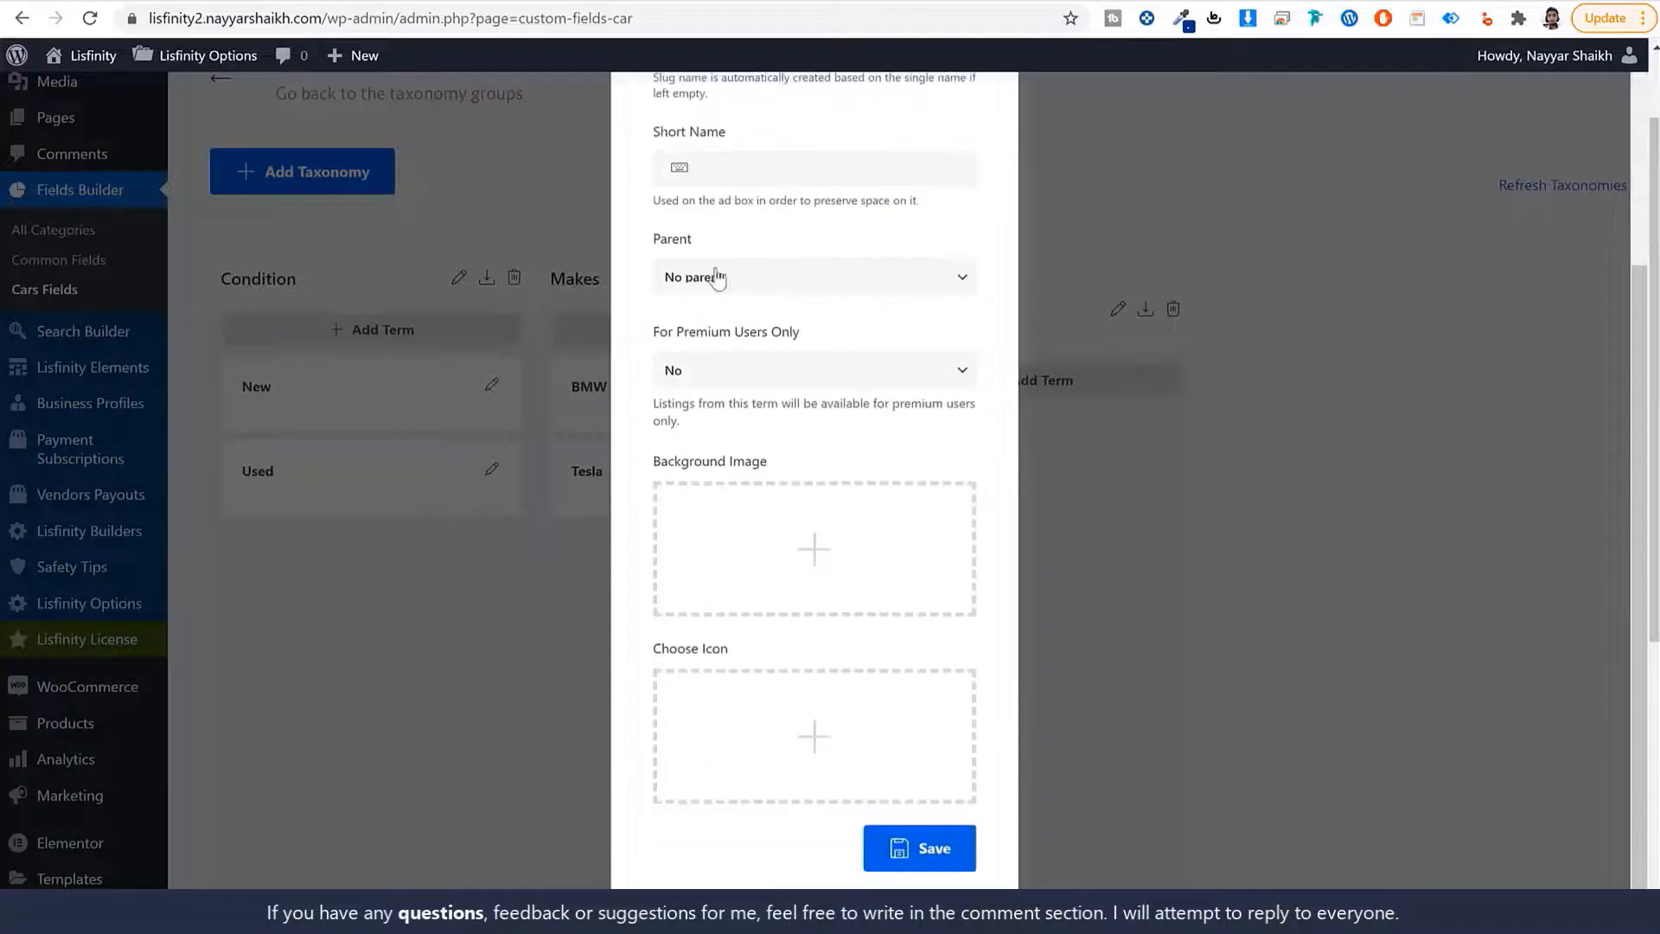
click(715, 276)
click(725, 339)
scroll(851, 395, up, 3)
click(728, 562)
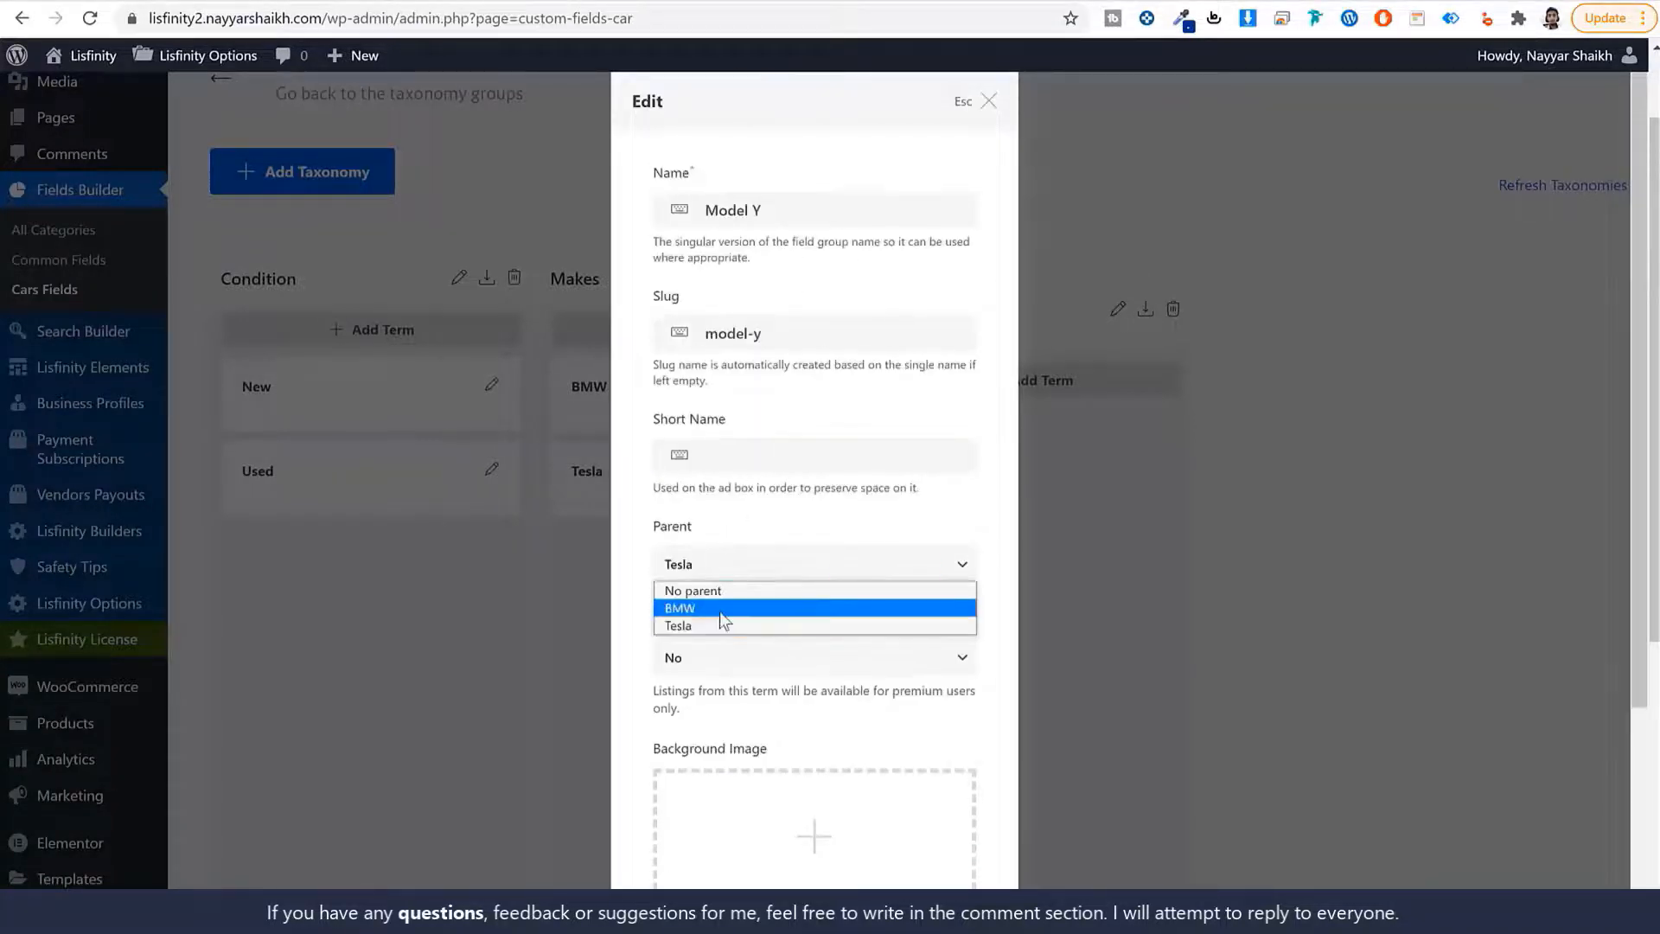
click(720, 612)
click(752, 564)
click(742, 627)
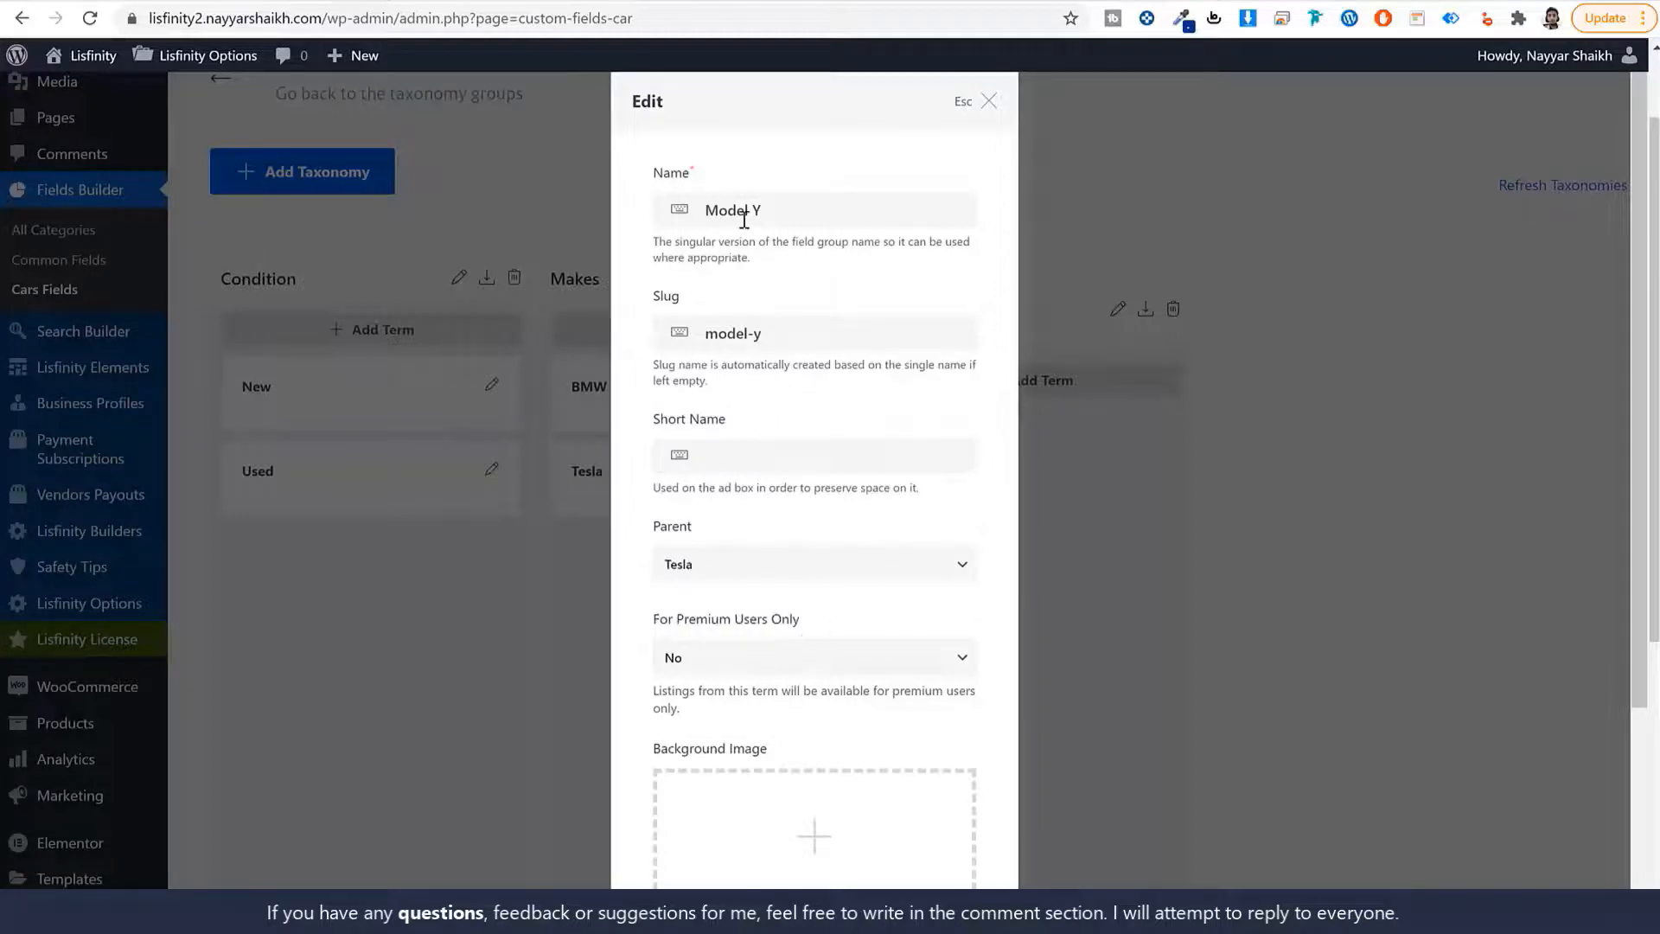
scroll(853, 648, down, 3)
click(907, 845)
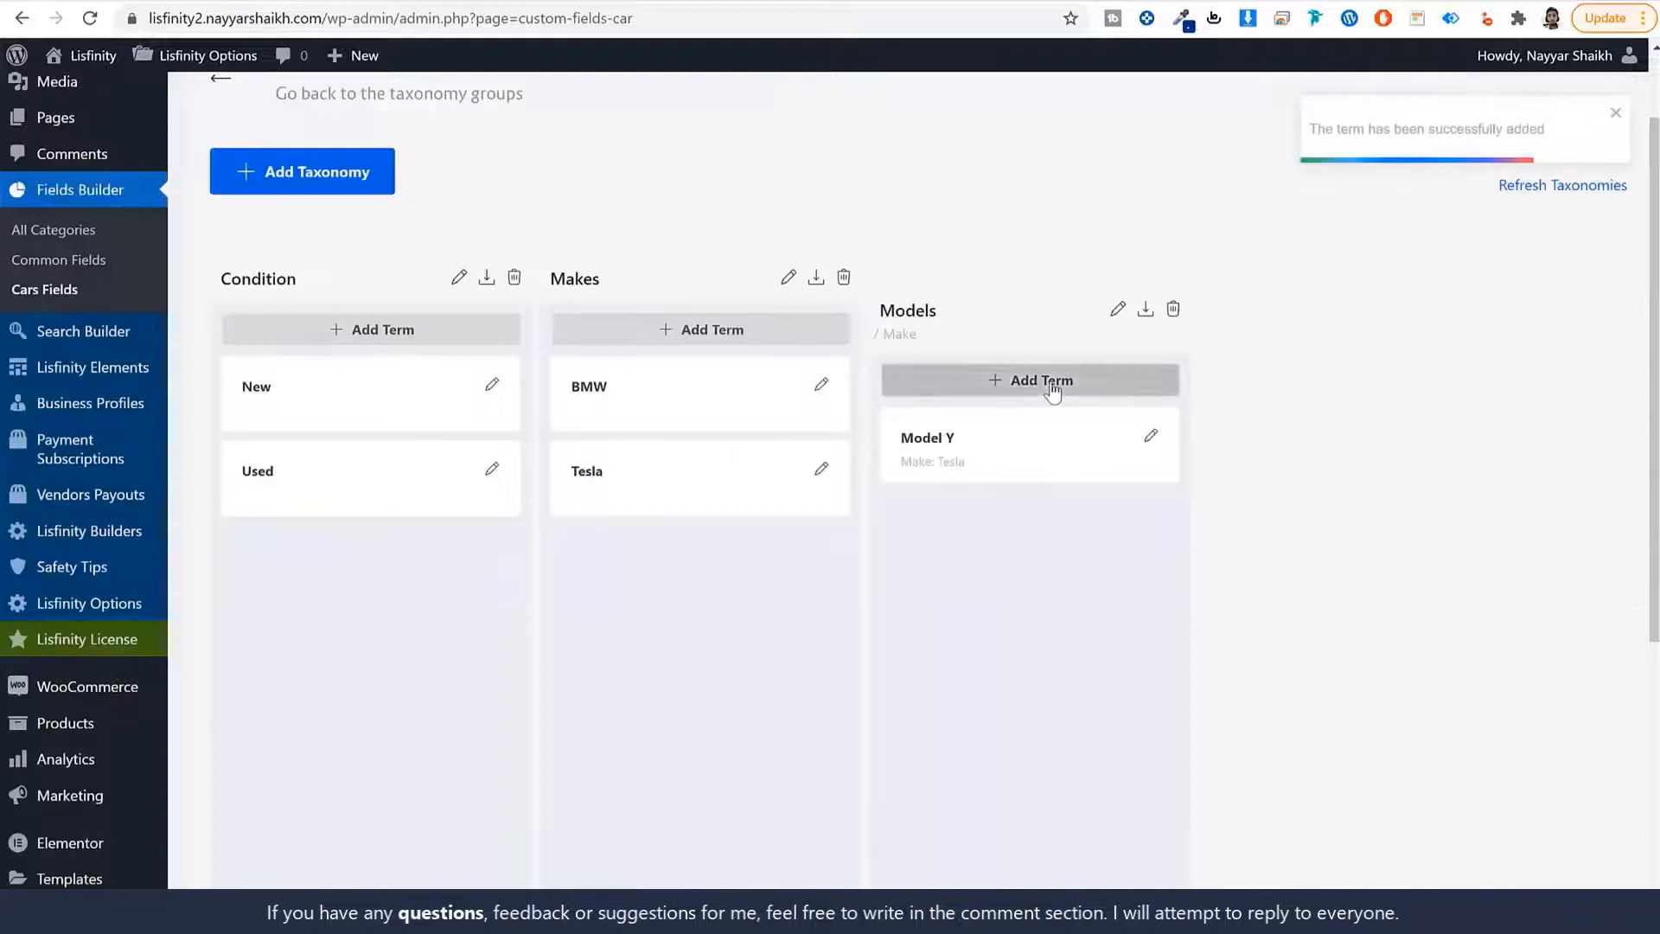
Add the term X5 under parent BMW, then open a blank new-taxonomy form.
click(1050, 383)
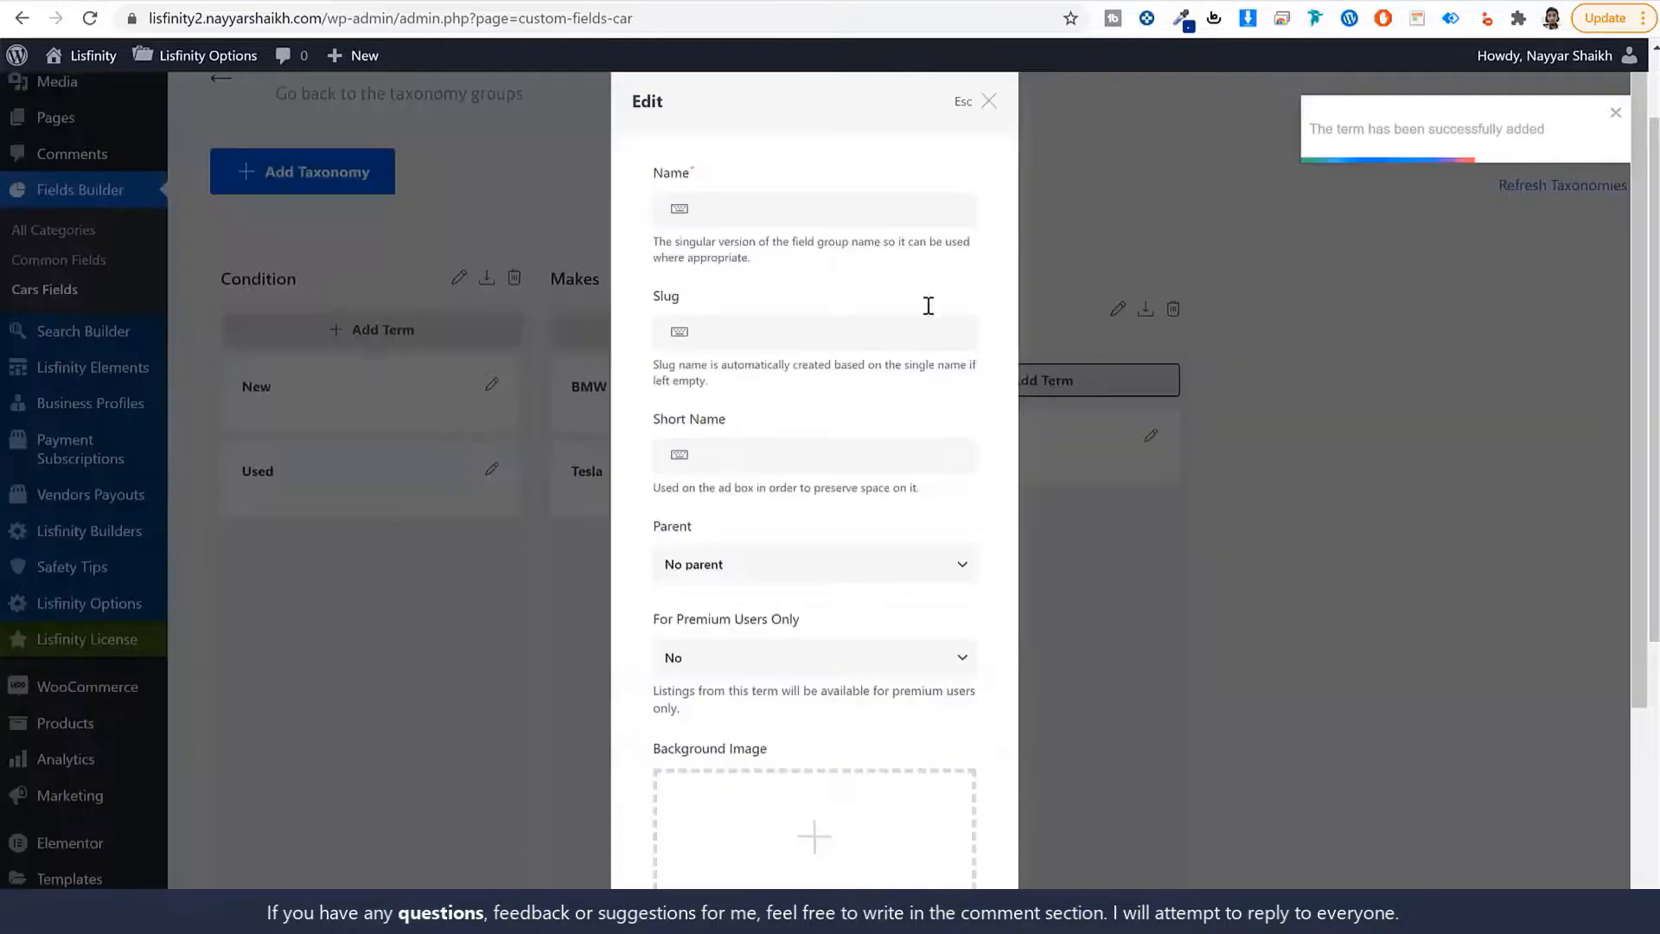
click(799, 212)
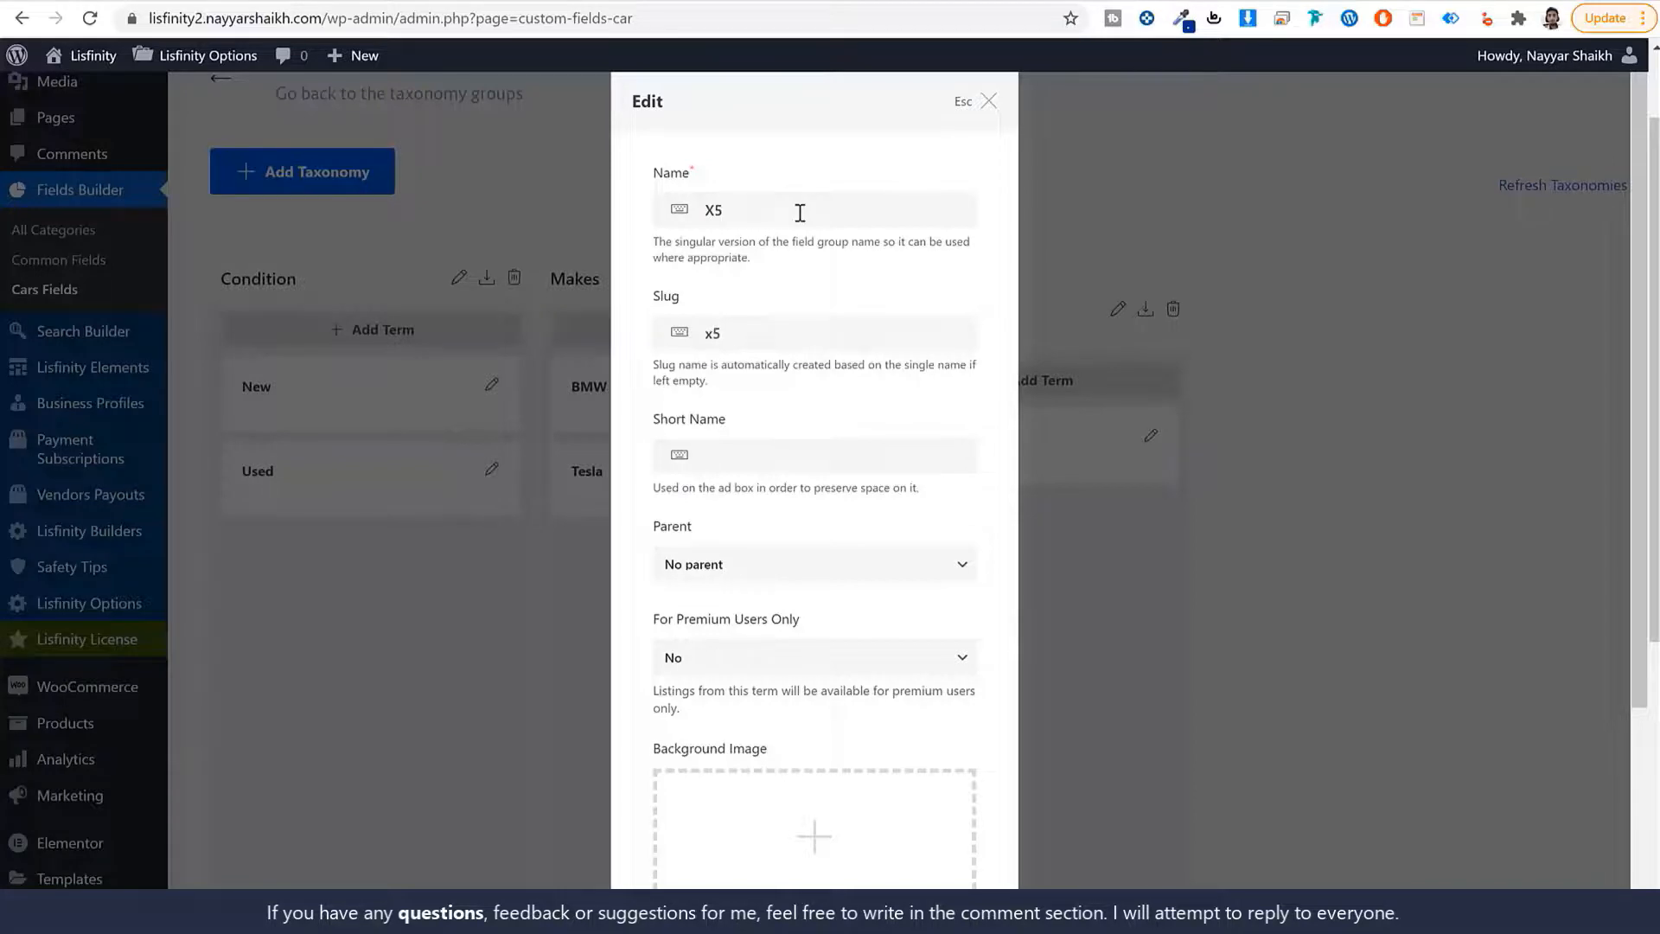
click(783, 570)
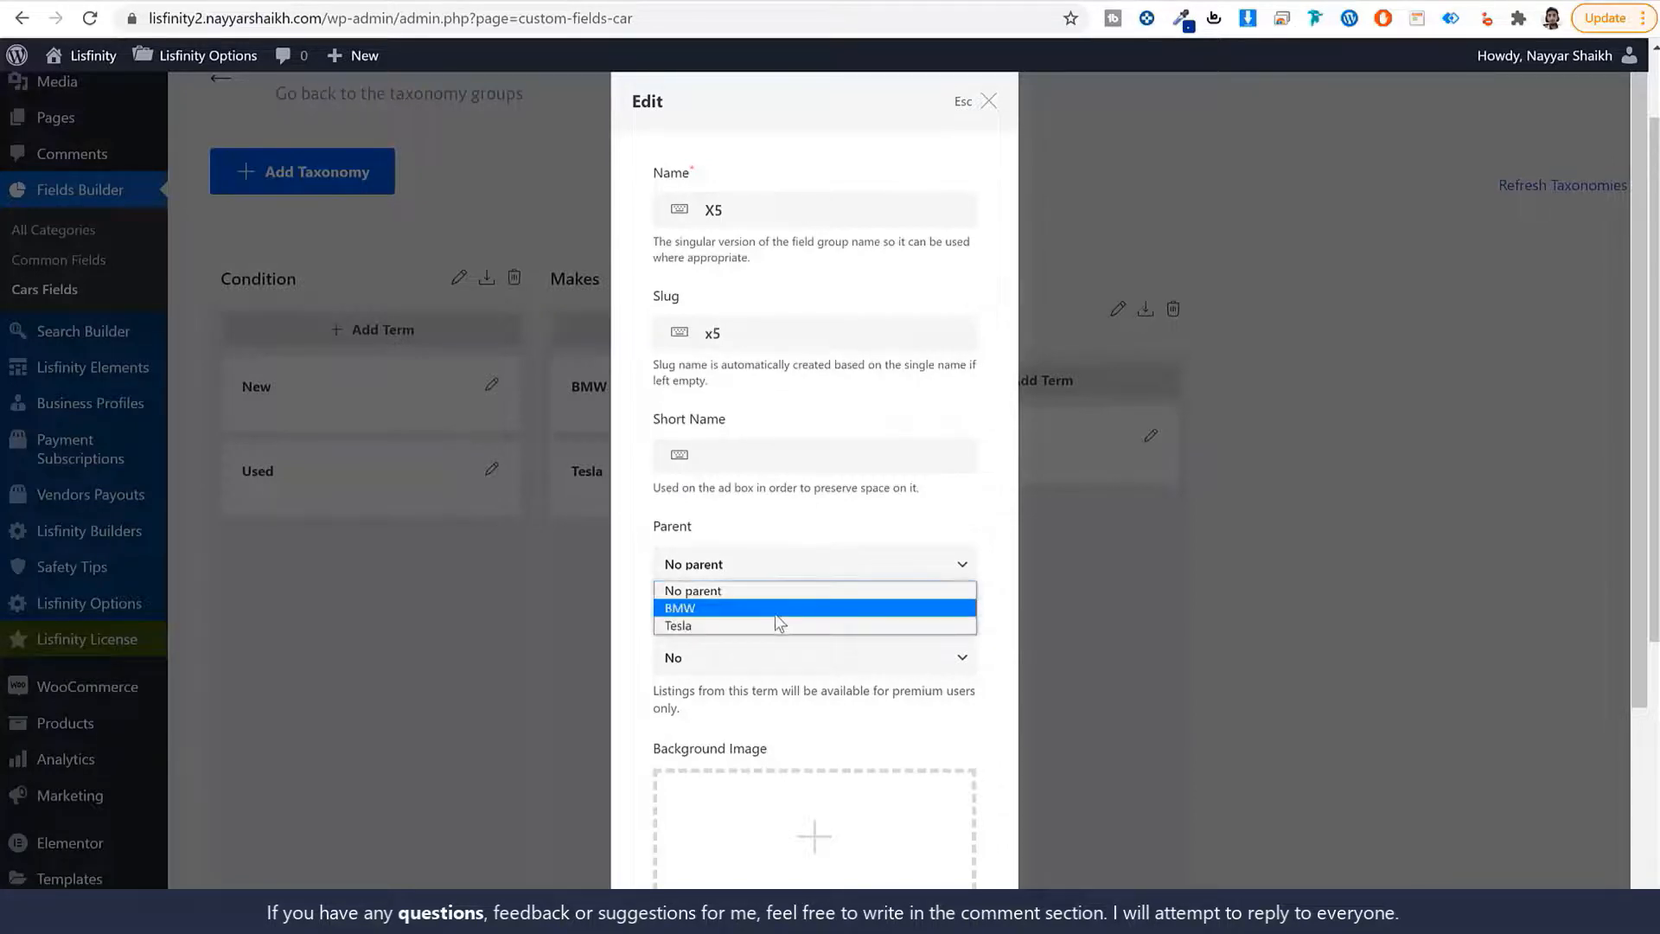
click(780, 607)
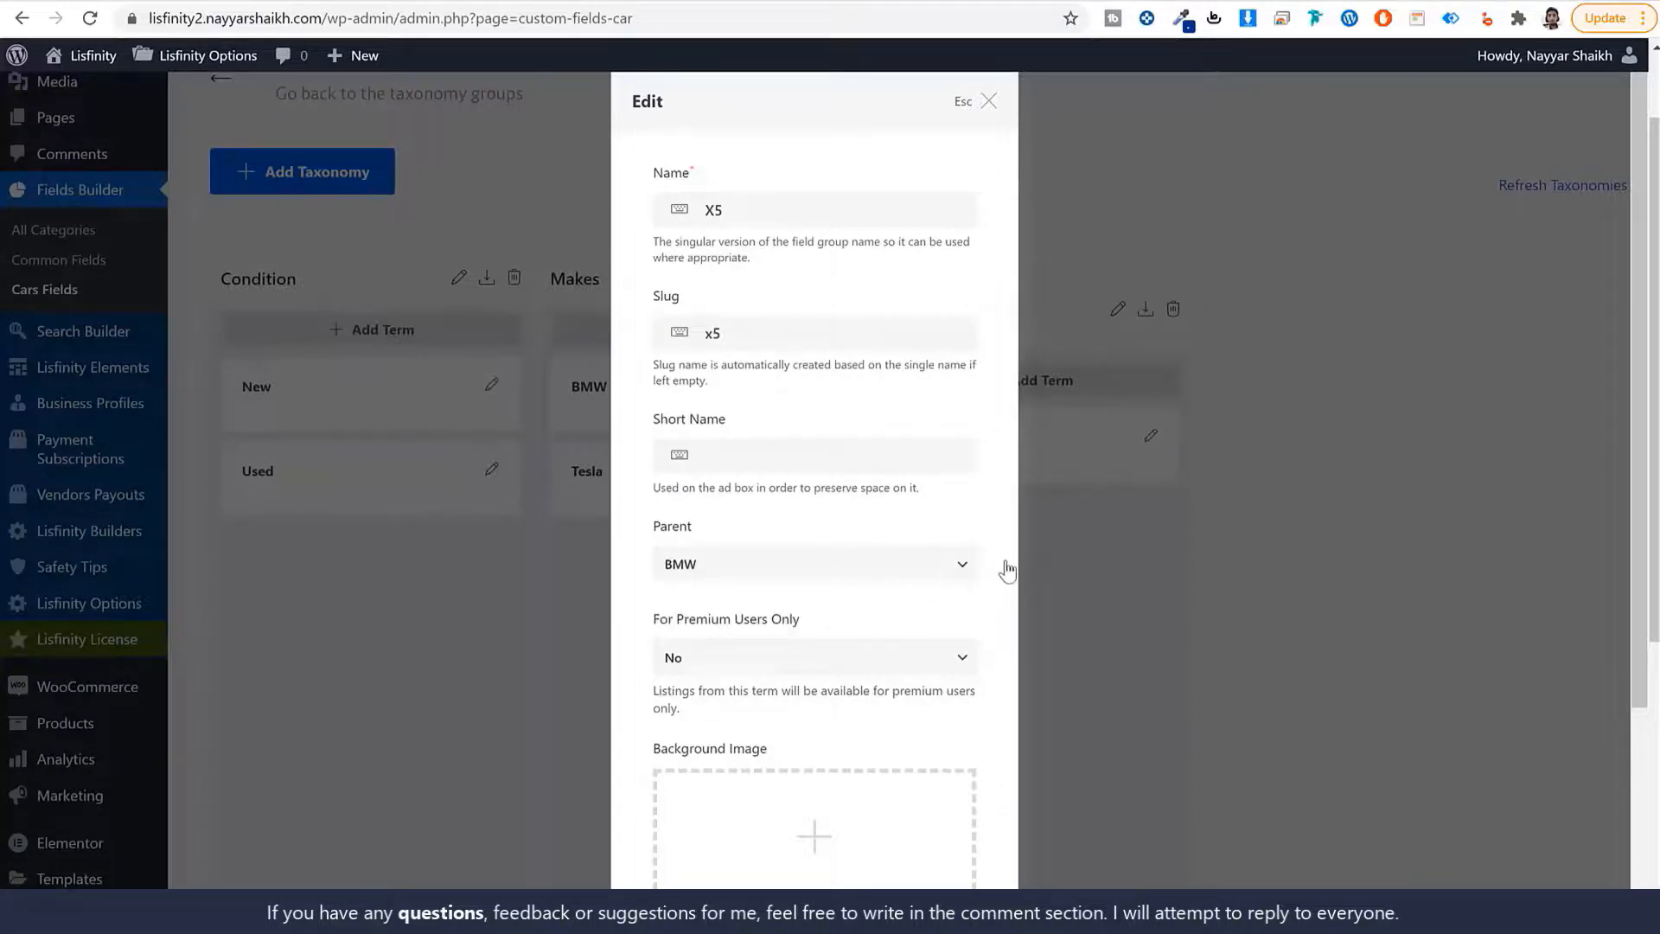
scroll(1001, 608, down, 1)
scroll(986, 588, down, 2)
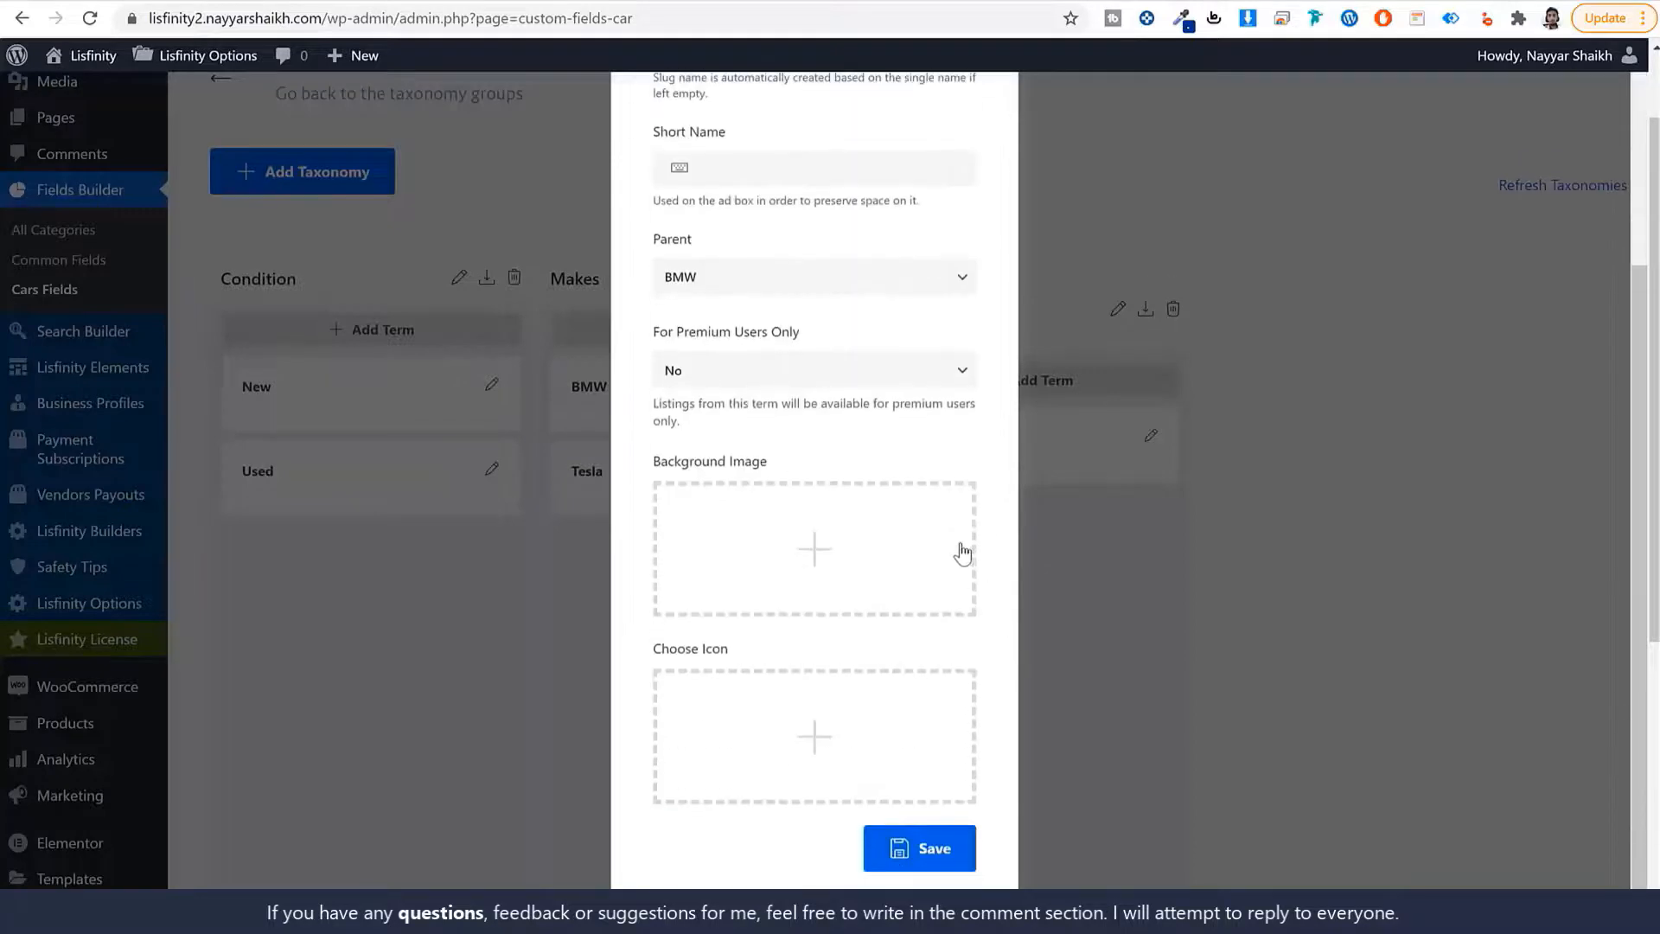
click(944, 850)
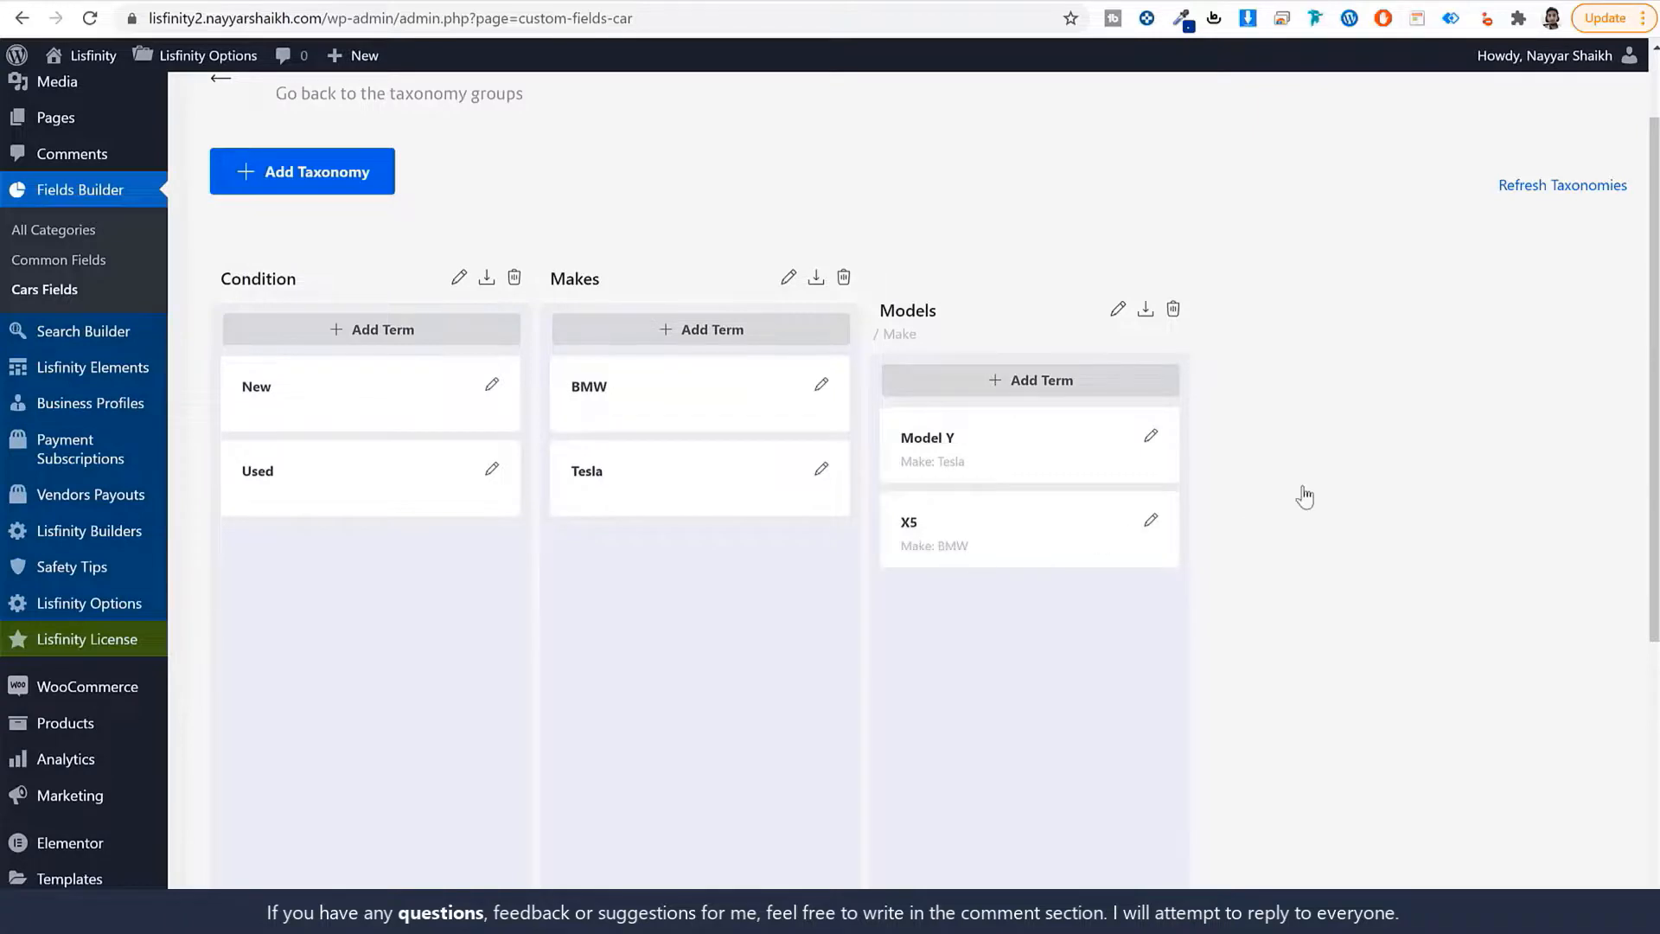
click(357, 174)
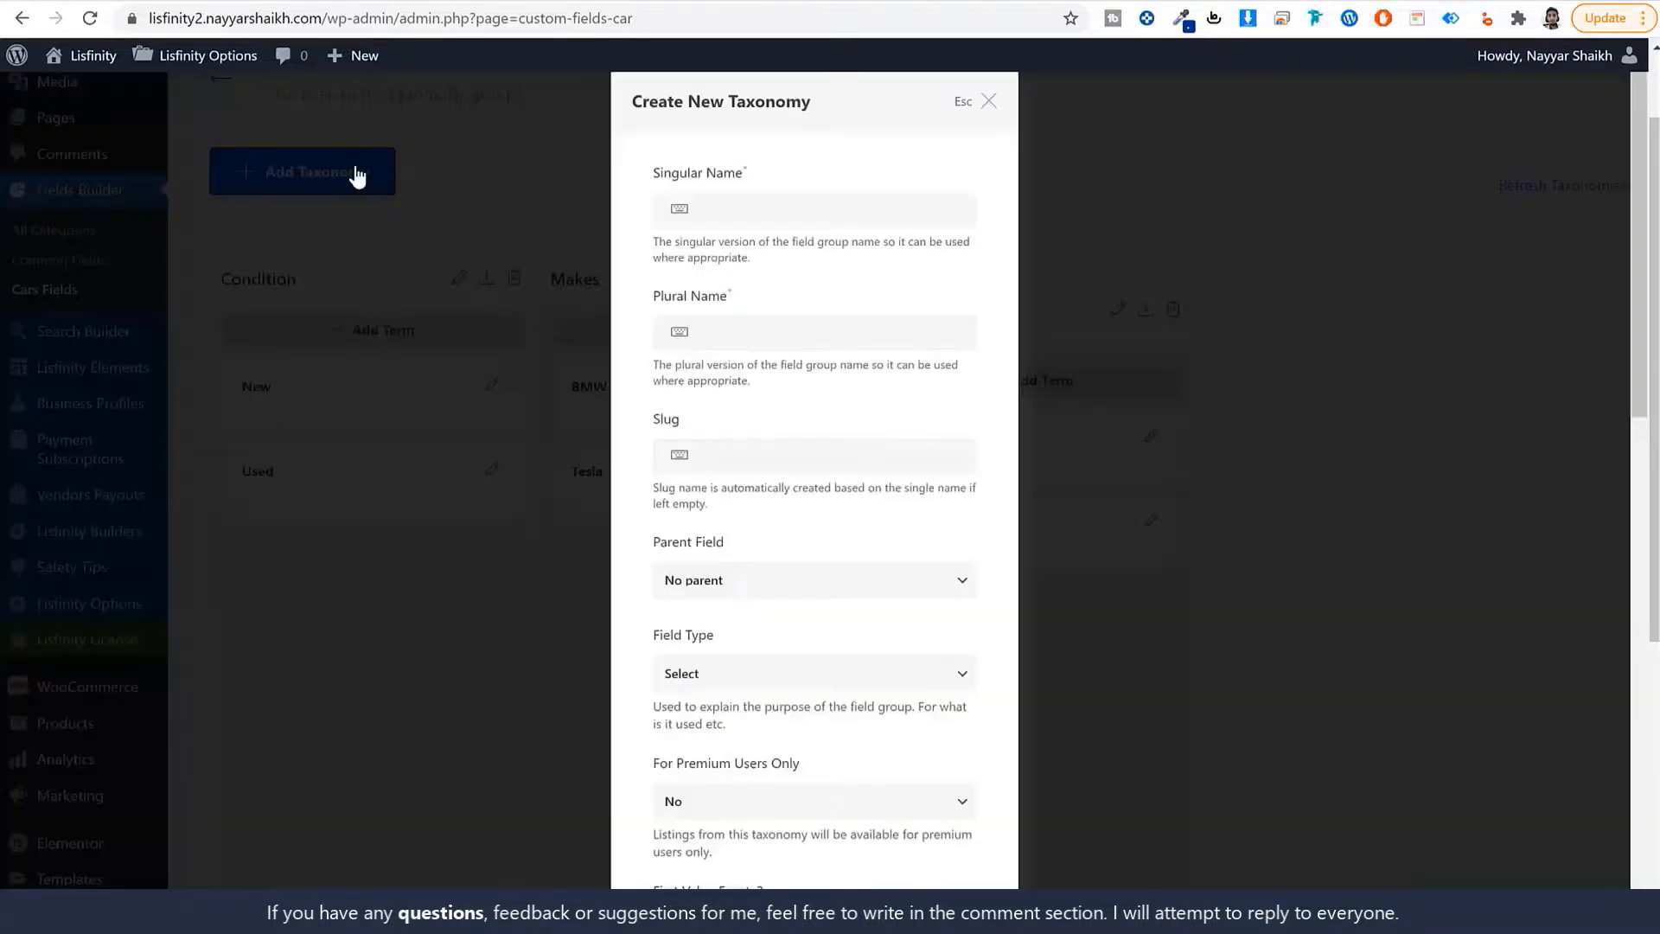